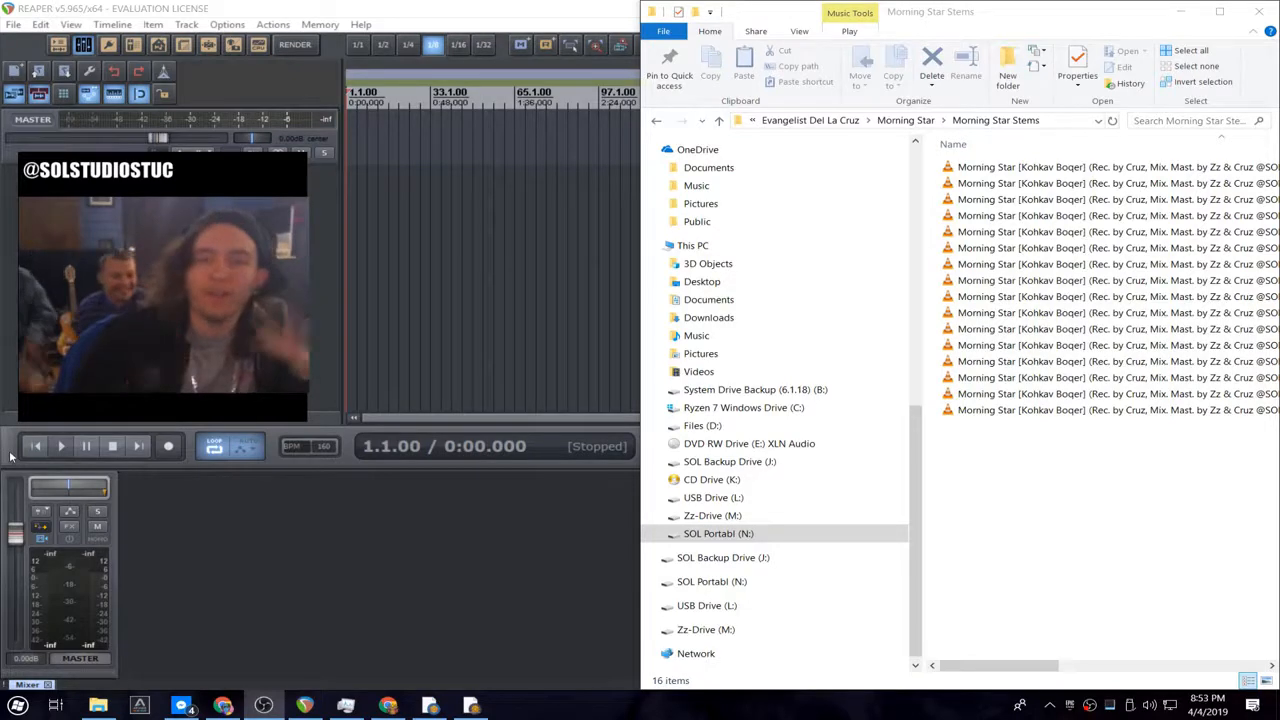
# - Import all 16 WAV files from the Morning Star Stems folder into the empty REAPER project on separate tracks
pyautogui.doubleClick(1045, 10)
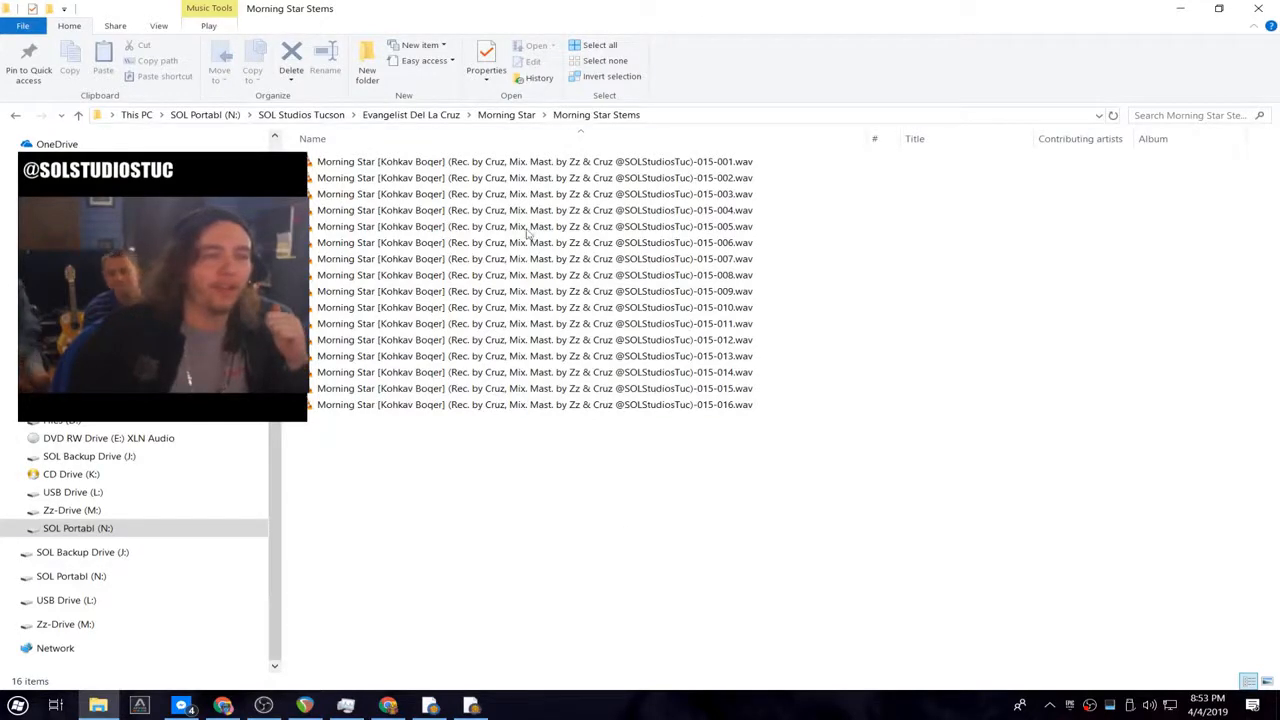
pyautogui.moveTo(847, 133); pyautogui.dragTo(1052, 190)
pyautogui.moveTo(563, 15); pyautogui.dragTo(805, 110)
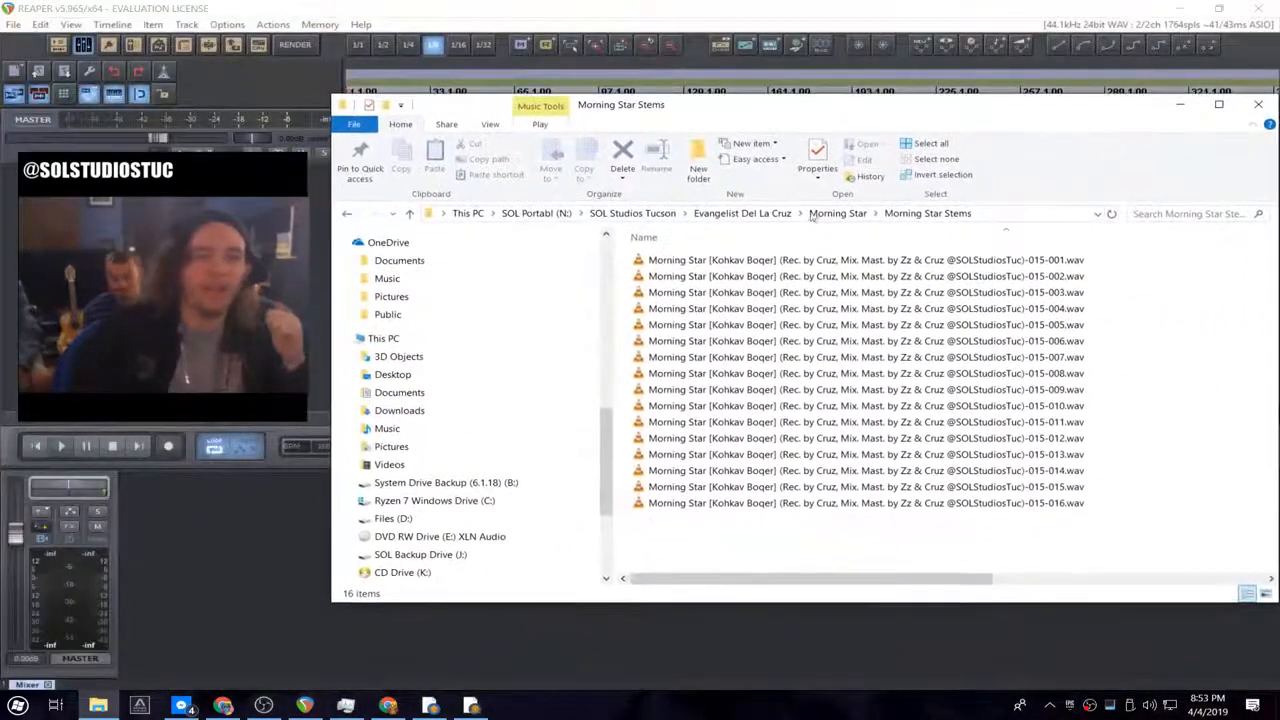
pyautogui.moveTo(766, 537); pyautogui.dragTo(676, 254)
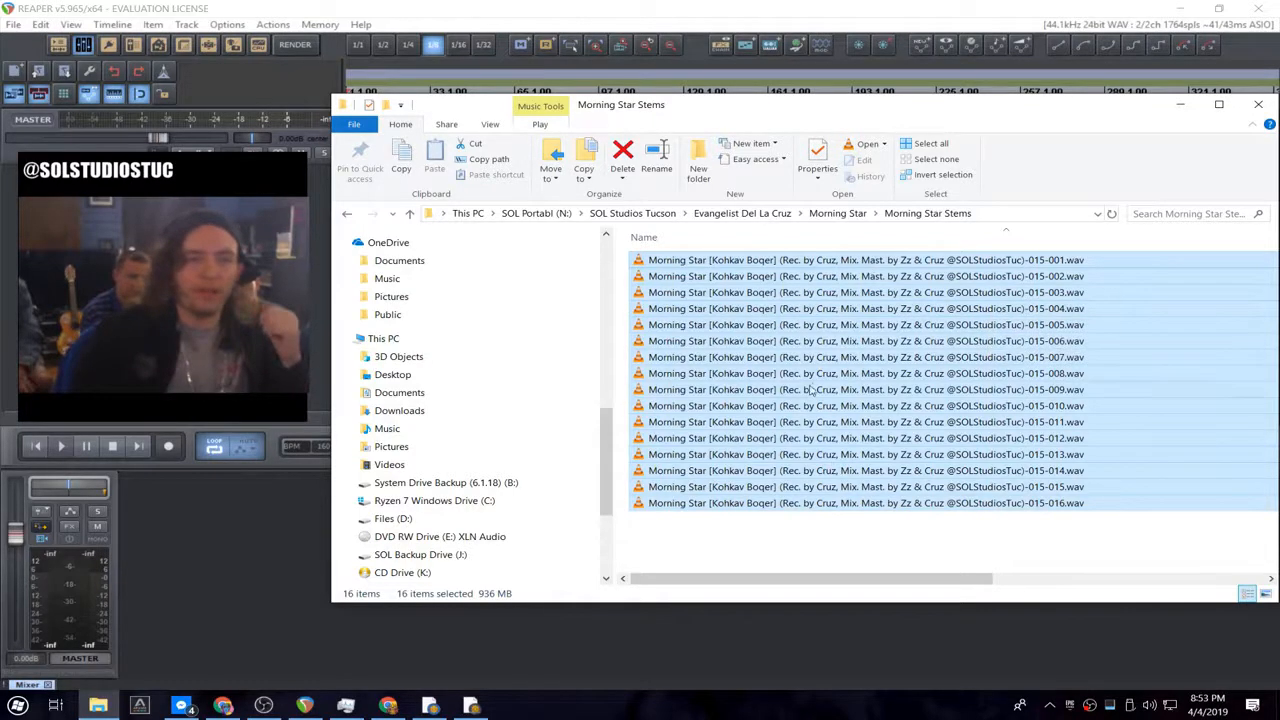
pyautogui.moveTo(800, 390); pyautogui.dragTo(230, 280)
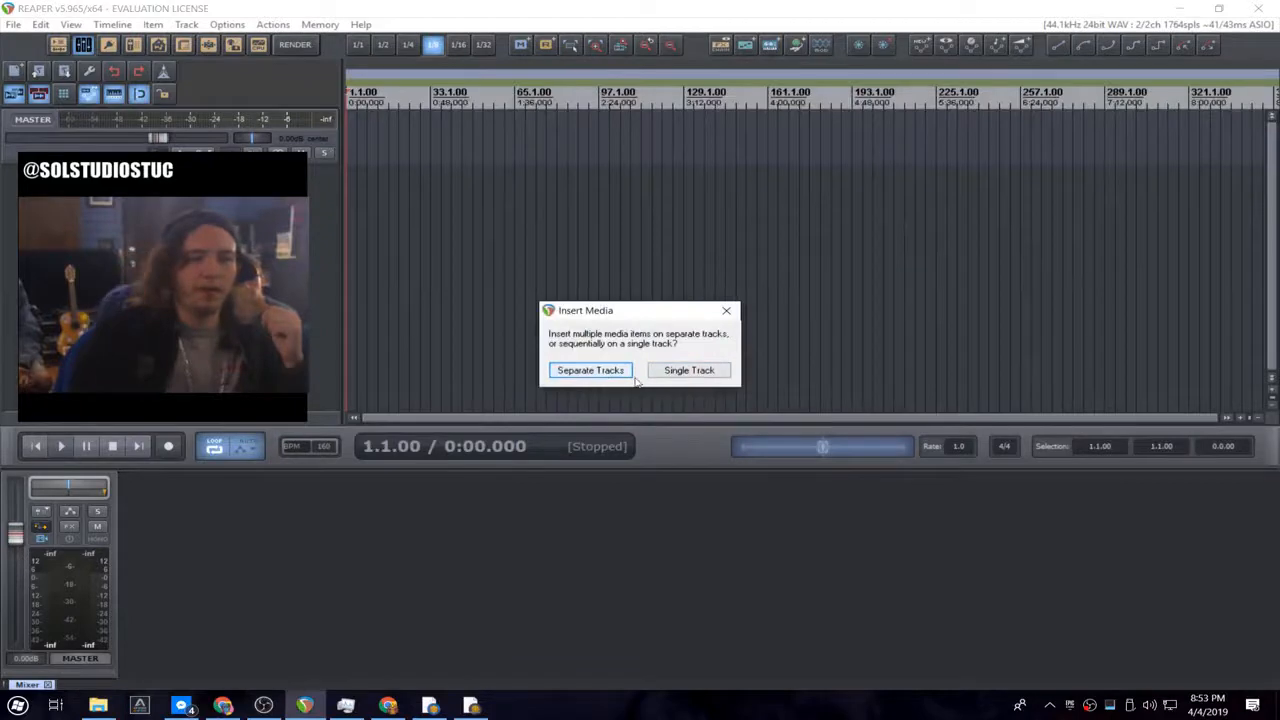
pyautogui.click(572, 371)
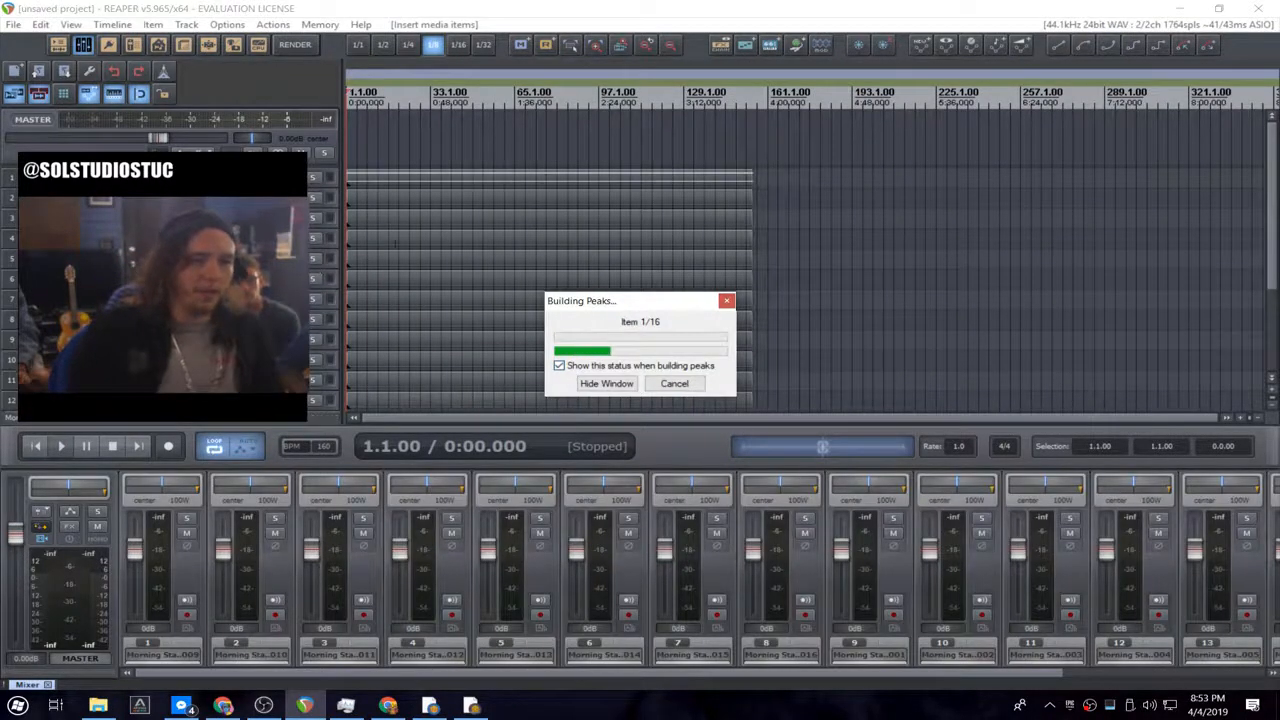
# - Look over the waveforms of the imported stems from the first track to track 16
pyautogui.moveTo(312, 188); pyautogui.dragTo(312, 407)
pyautogui.scroll(-2, 320, 365)
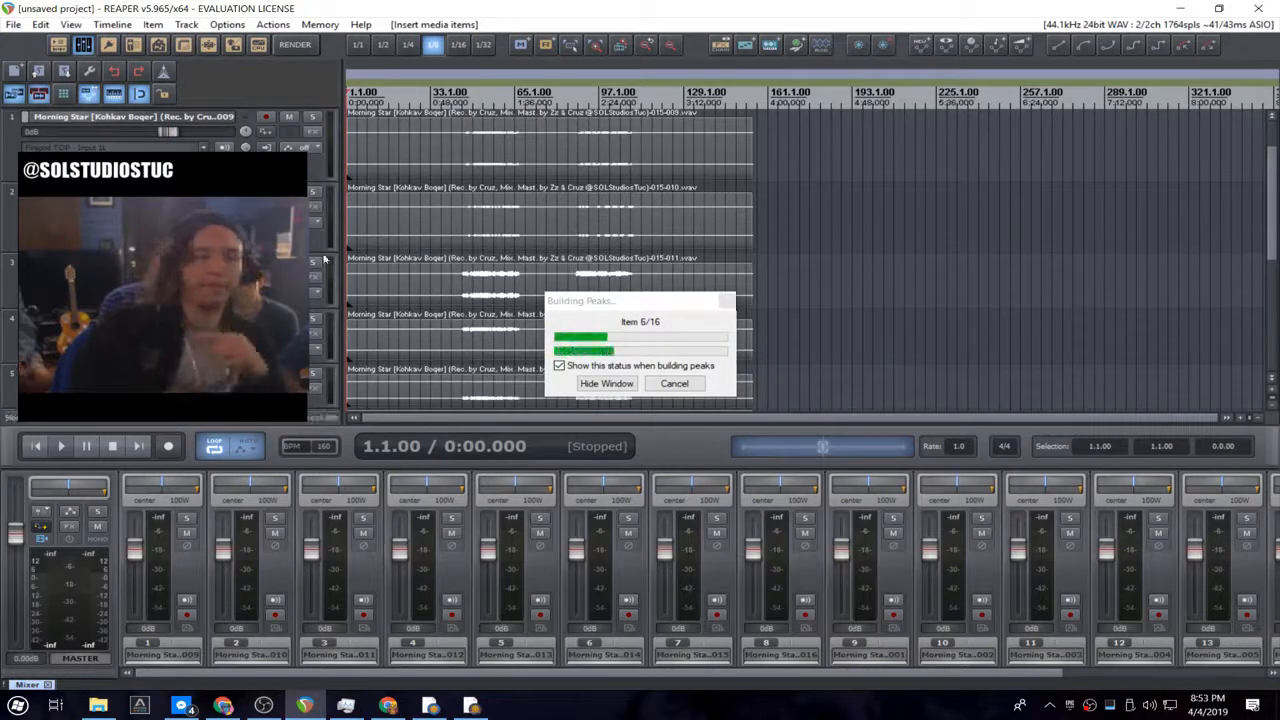
pyautogui.scroll(1, 318, 272)
pyautogui.scroll(1, 318, 272)
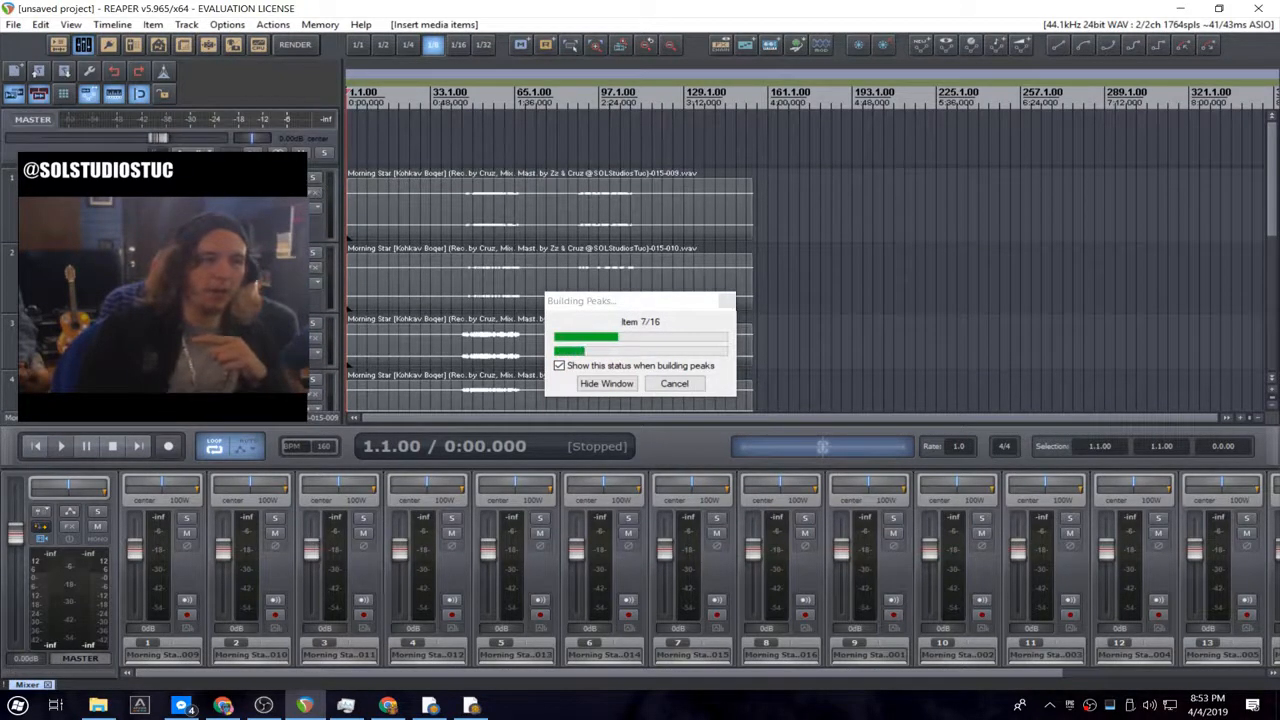
pyautogui.click(300, 226)
pyautogui.click(320, 310)
pyautogui.scroll(-2, 321, 304)
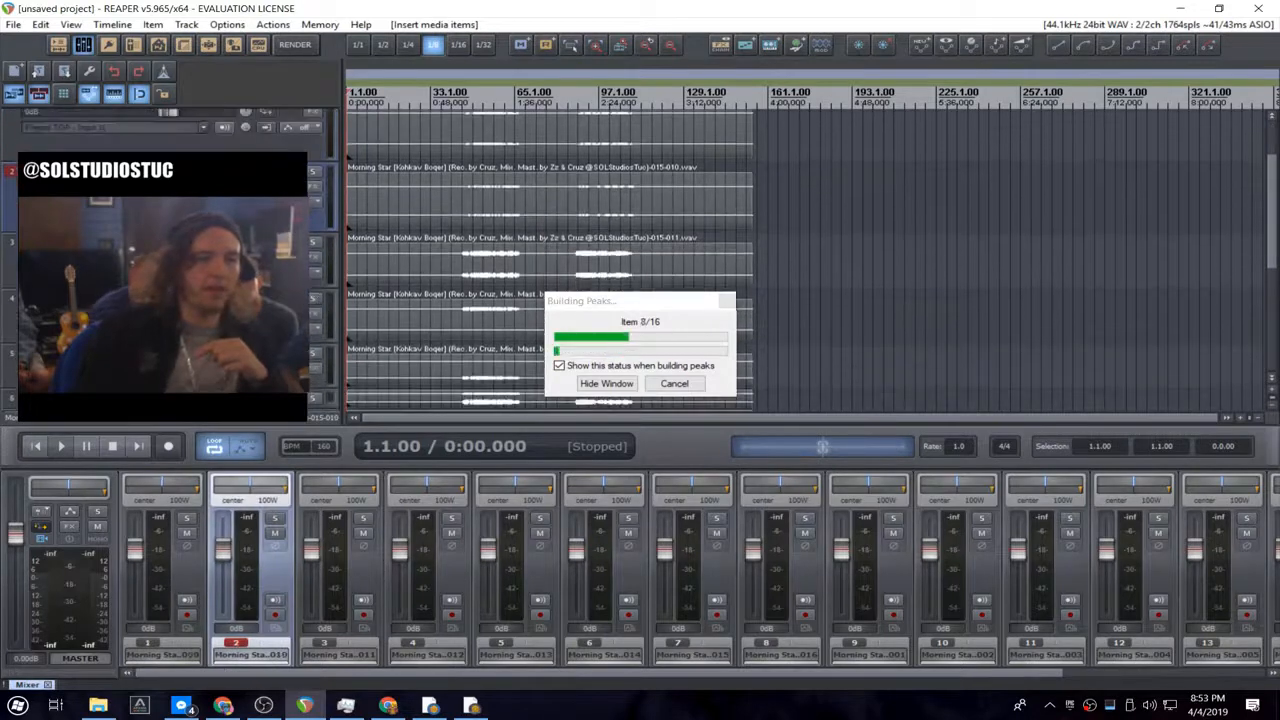
pyautogui.click(318, 281)
pyautogui.scroll(-1, 317, 272)
pyautogui.scroll(-1, 317, 272)
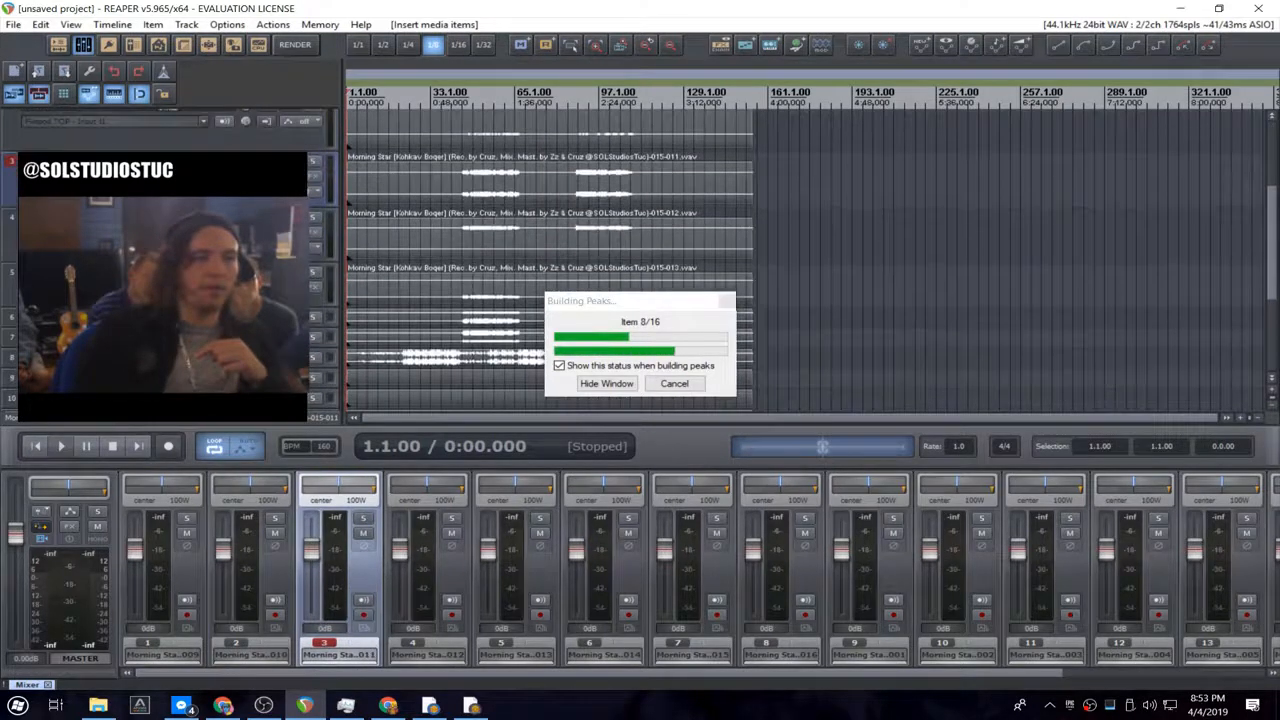
pyautogui.click(318, 252)
pyautogui.scroll(-1, 318, 252)
pyautogui.click(318, 252)
pyautogui.scroll(-3, 415, 385)
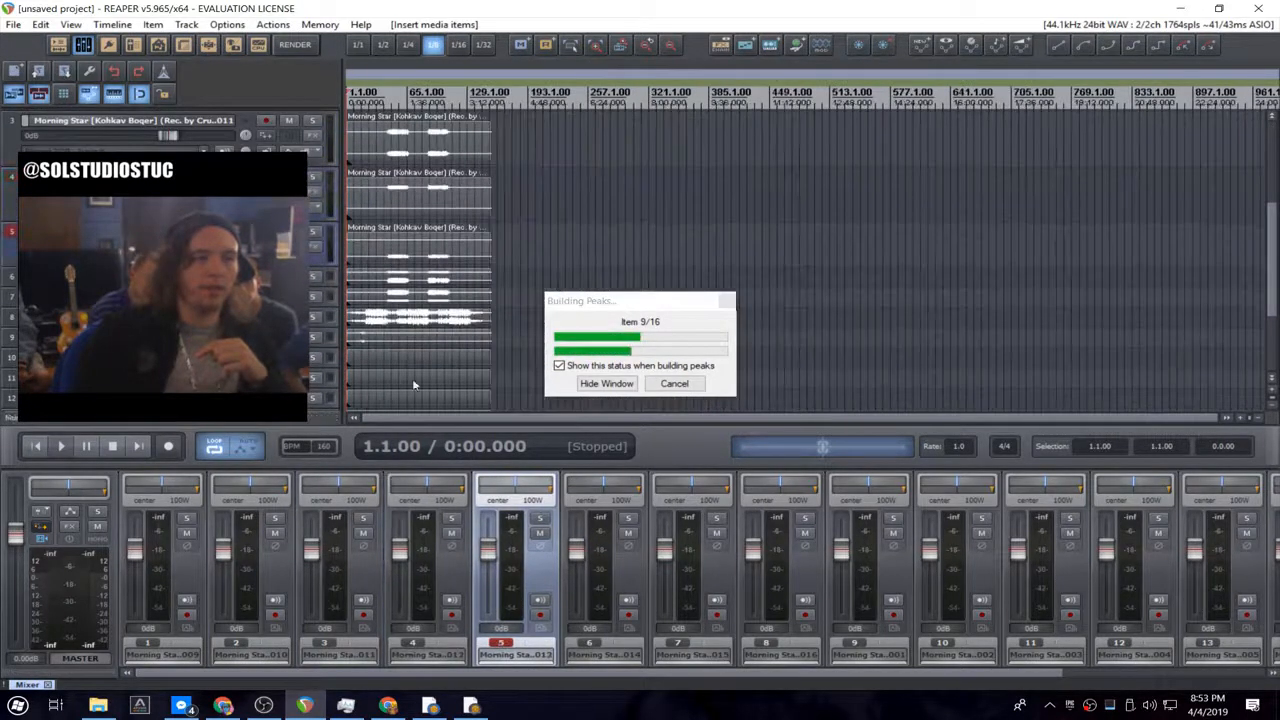
pyautogui.scroll(4, 380, 372)
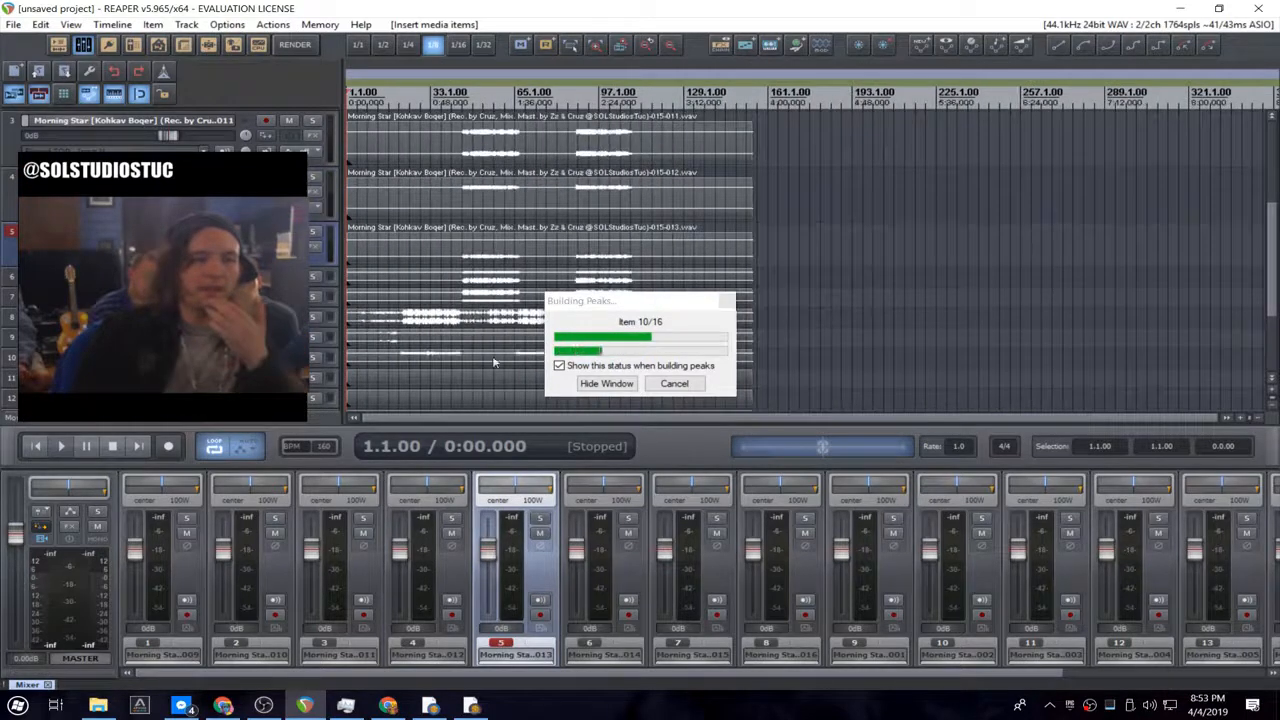
pyautogui.scroll(-3, 331, 365)
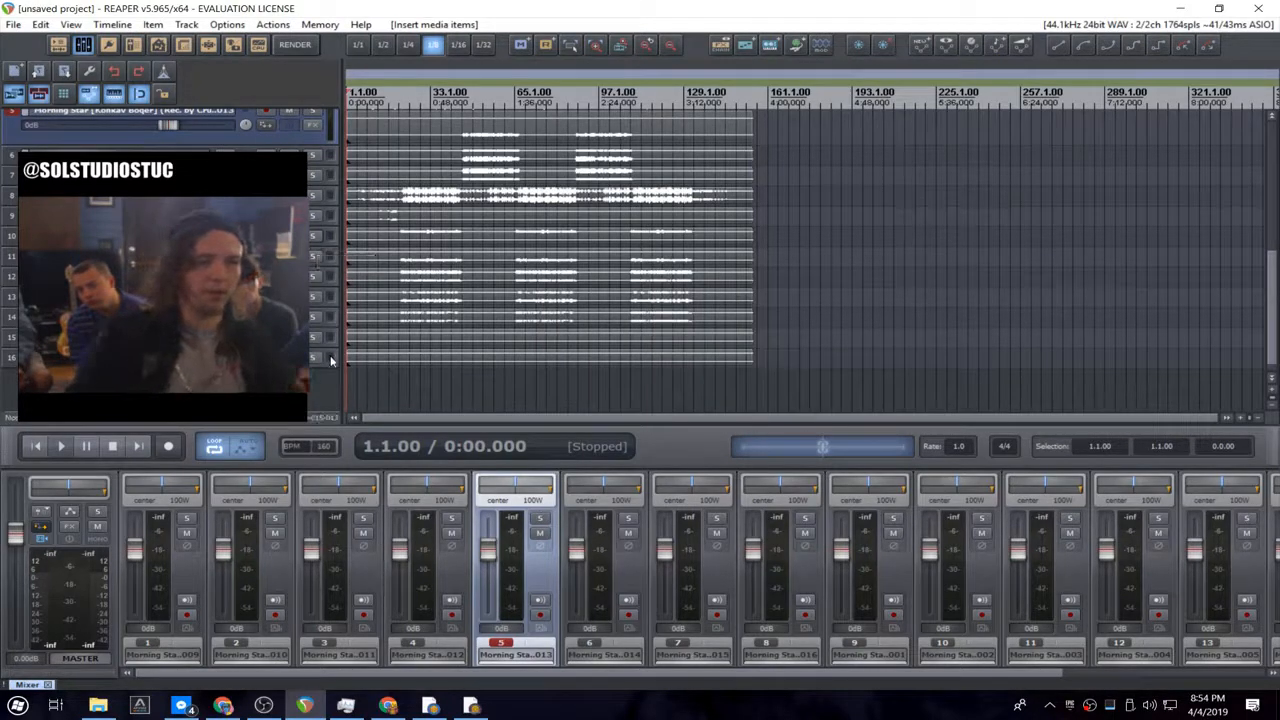
pyautogui.scroll(1, 334, 363)
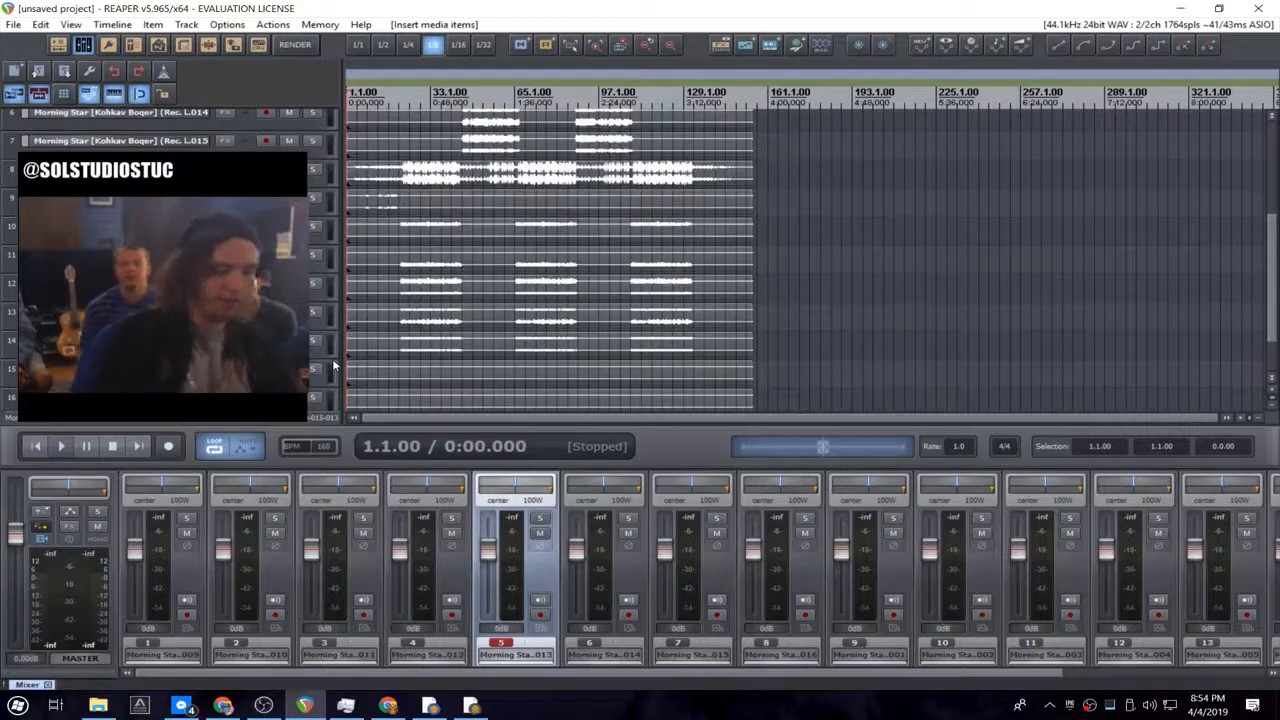
# - Hide the mixer and briefly play the session from the start with the stem 016 item on track 8 selected
pyautogui.hotkey('ctrl', 'm')
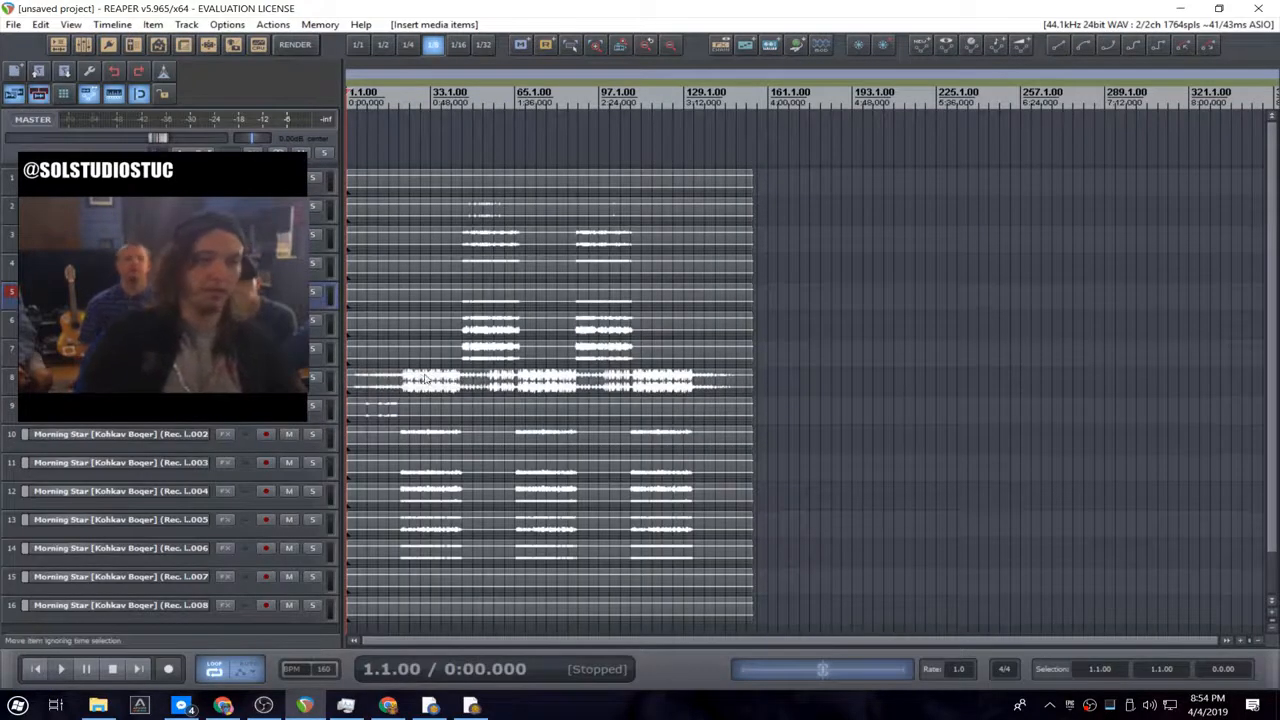
pyautogui.click(425, 378)
pyautogui.scroll(1, 425, 378)
pyautogui.press('space')
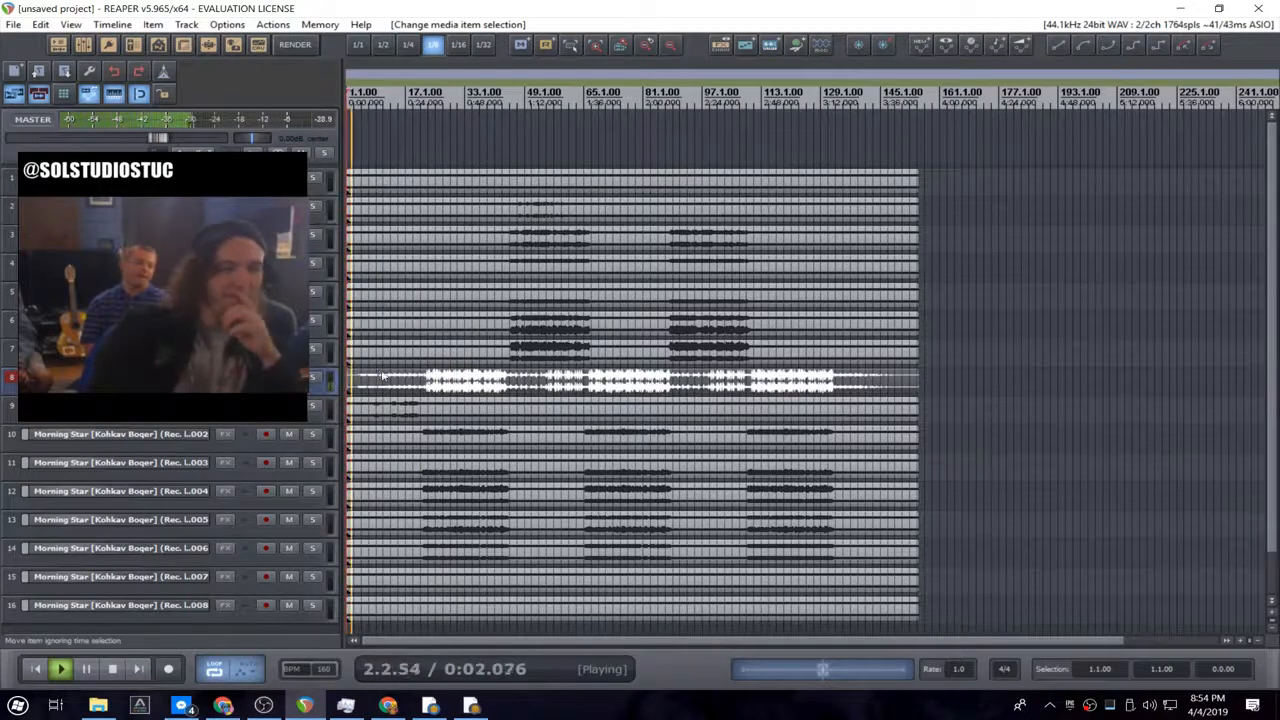
pyautogui.press('space')
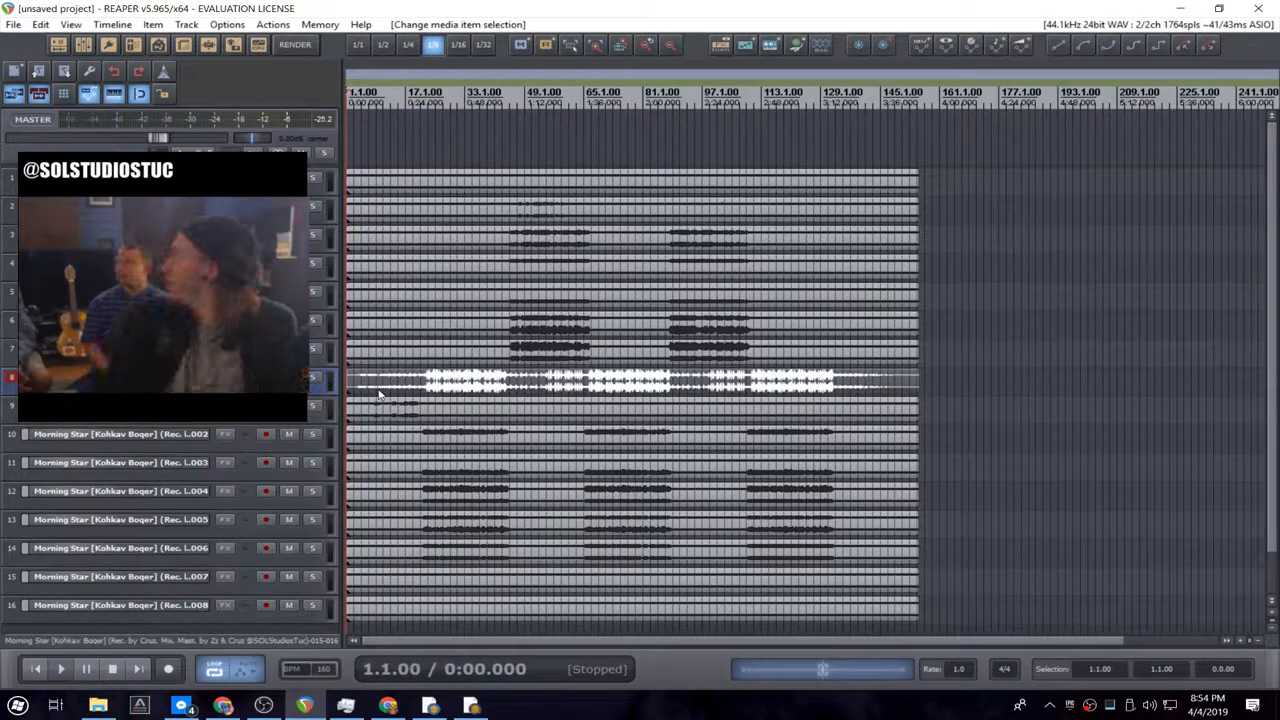
# - Play the session from the start with the timeline zoomed in, and increase the height of track 8
pyautogui.click(377, 390)
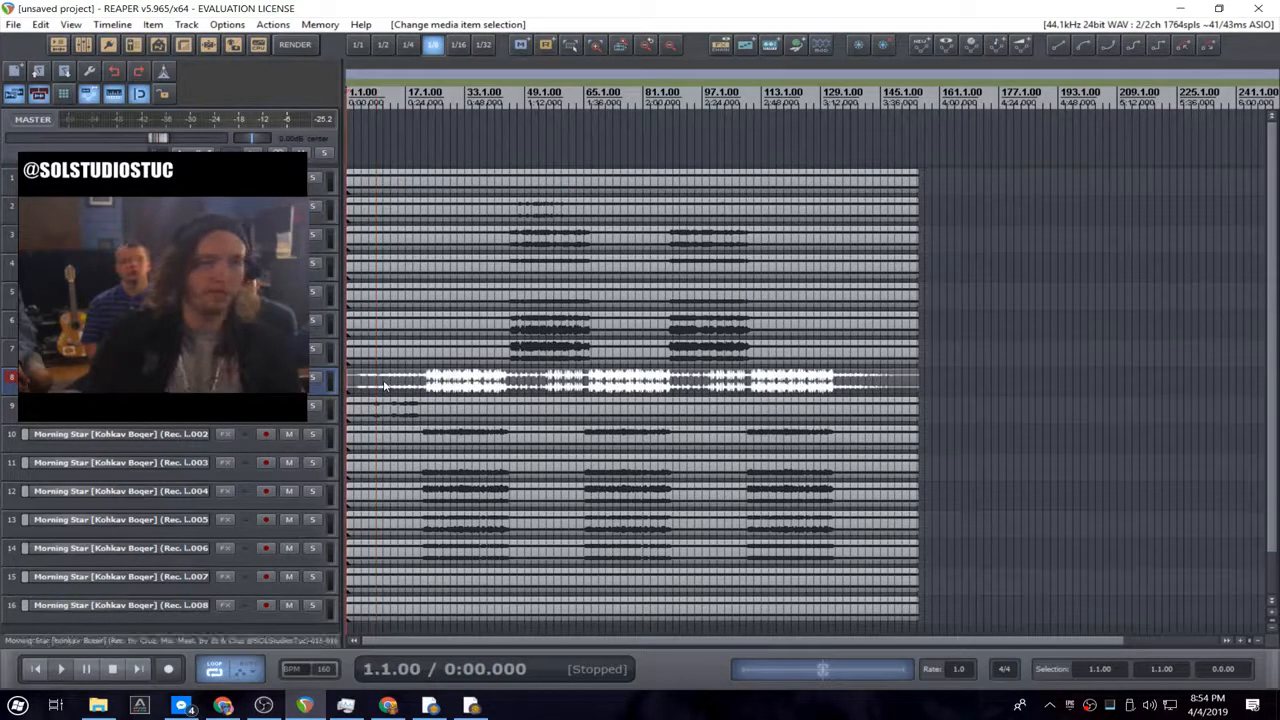
pyautogui.press('space')
pyautogui.scroll(5, 420, 383)
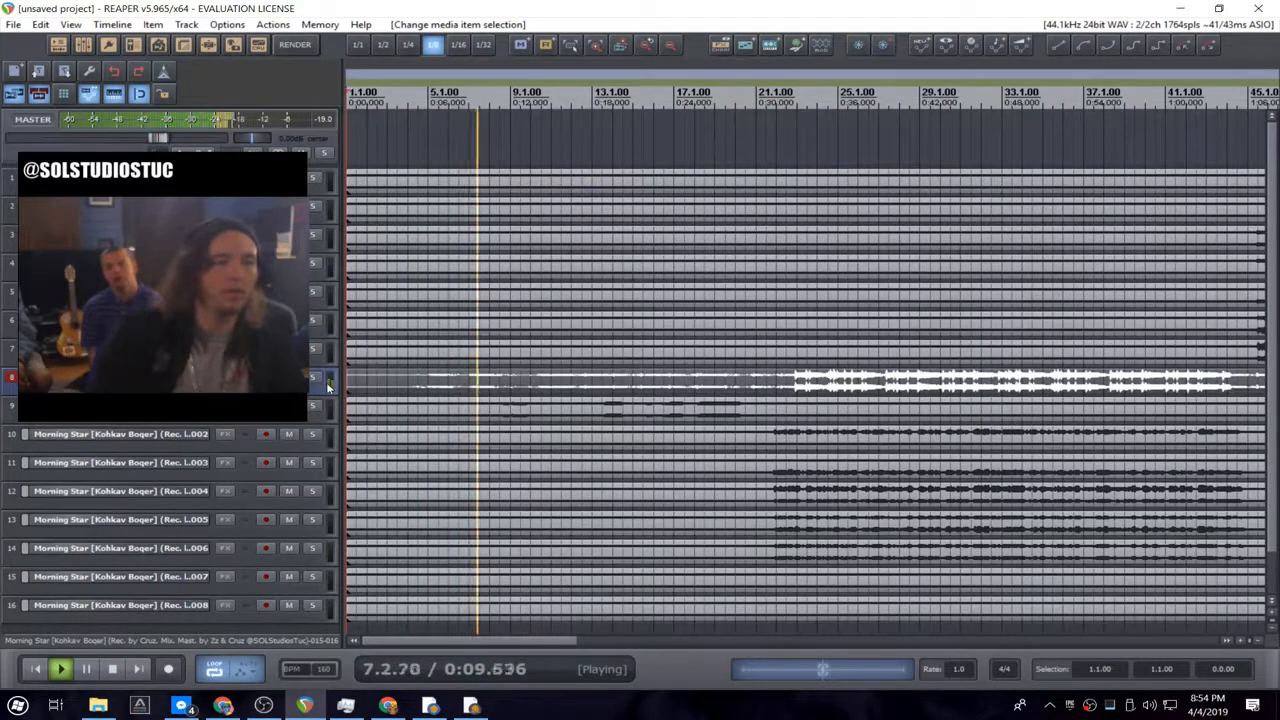
pyautogui.scroll(-2, 328, 388)
pyautogui.moveTo(317, 362); pyautogui.dragTo(316, 407)
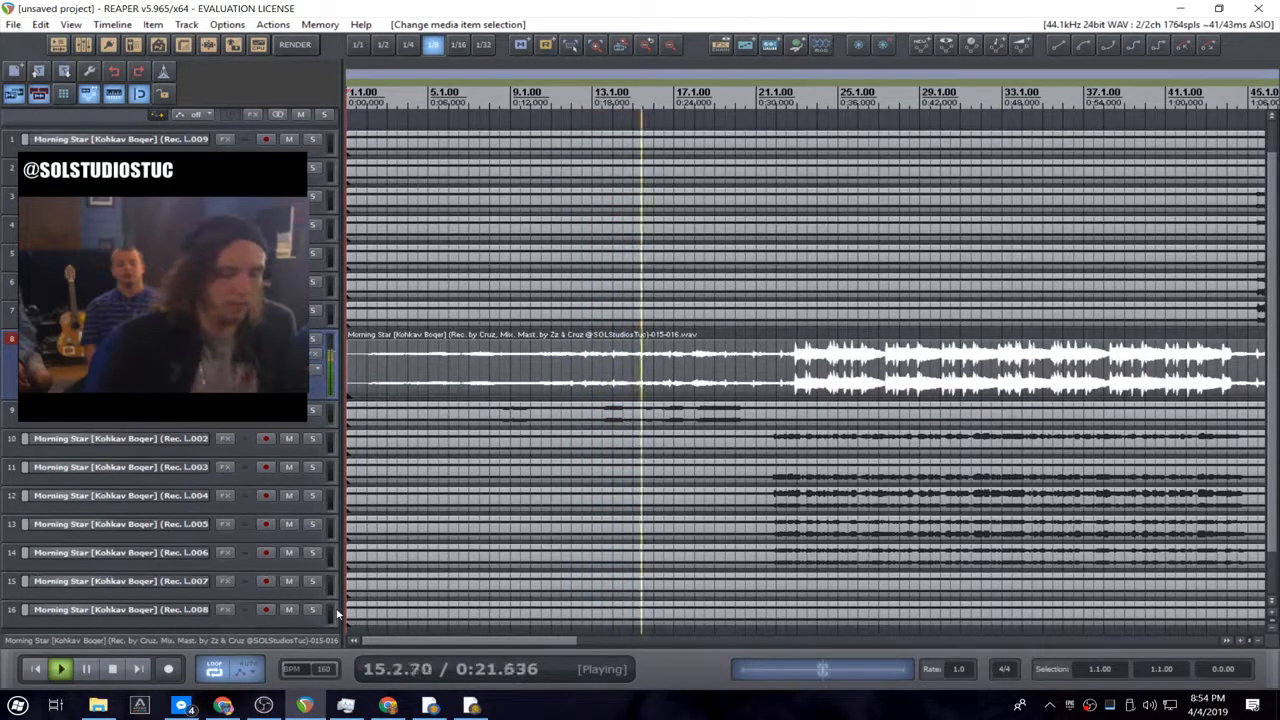
# - Lower the volume of all 16 tracks together to -10 dB in the mixer and reset the master peak meter
pyautogui.hotkey('ctrl', 'm')
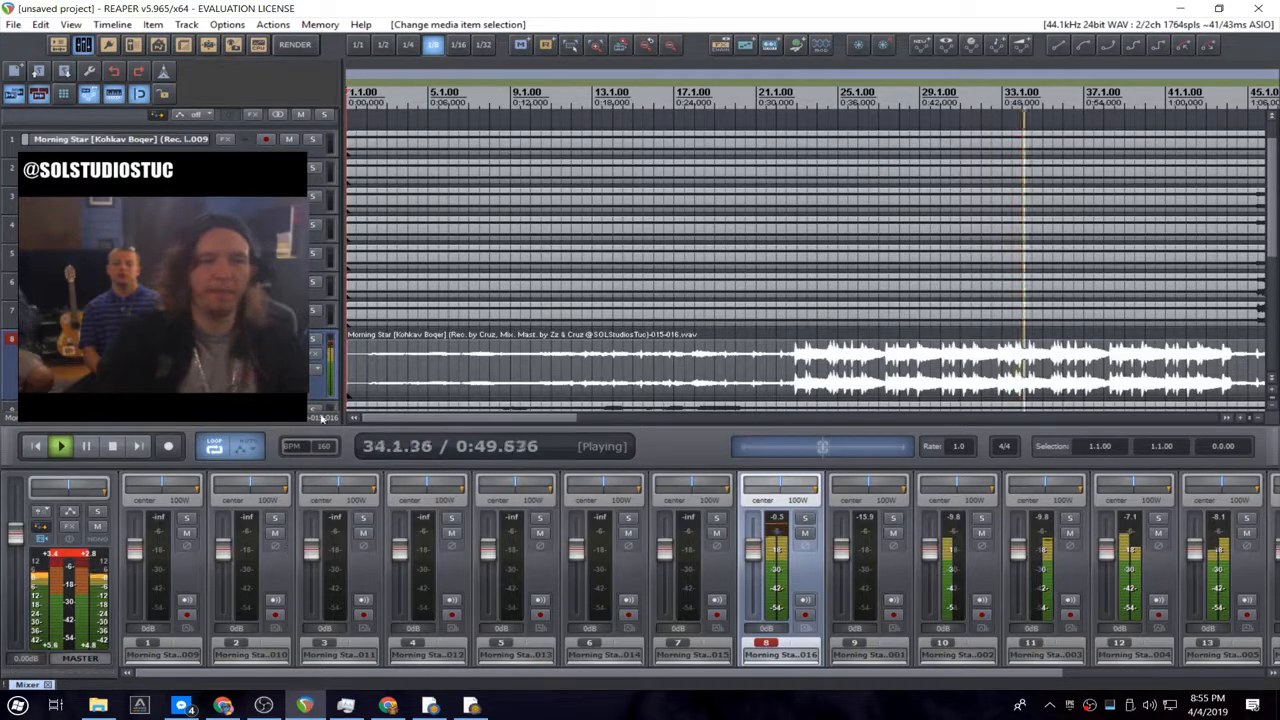
pyautogui.scroll(-5, 165, 290)
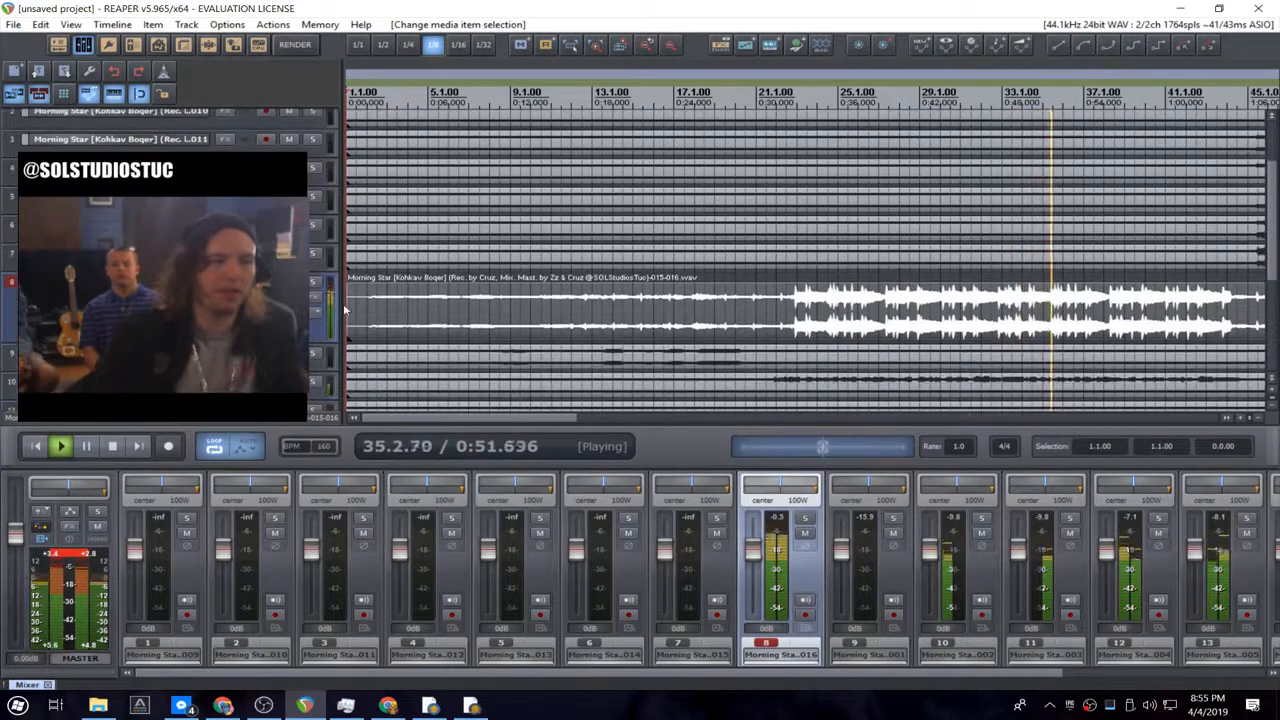
pyautogui.click(165, 352)
pyautogui.scroll(3, 165, 352)
pyautogui.scroll(3, 165, 290)
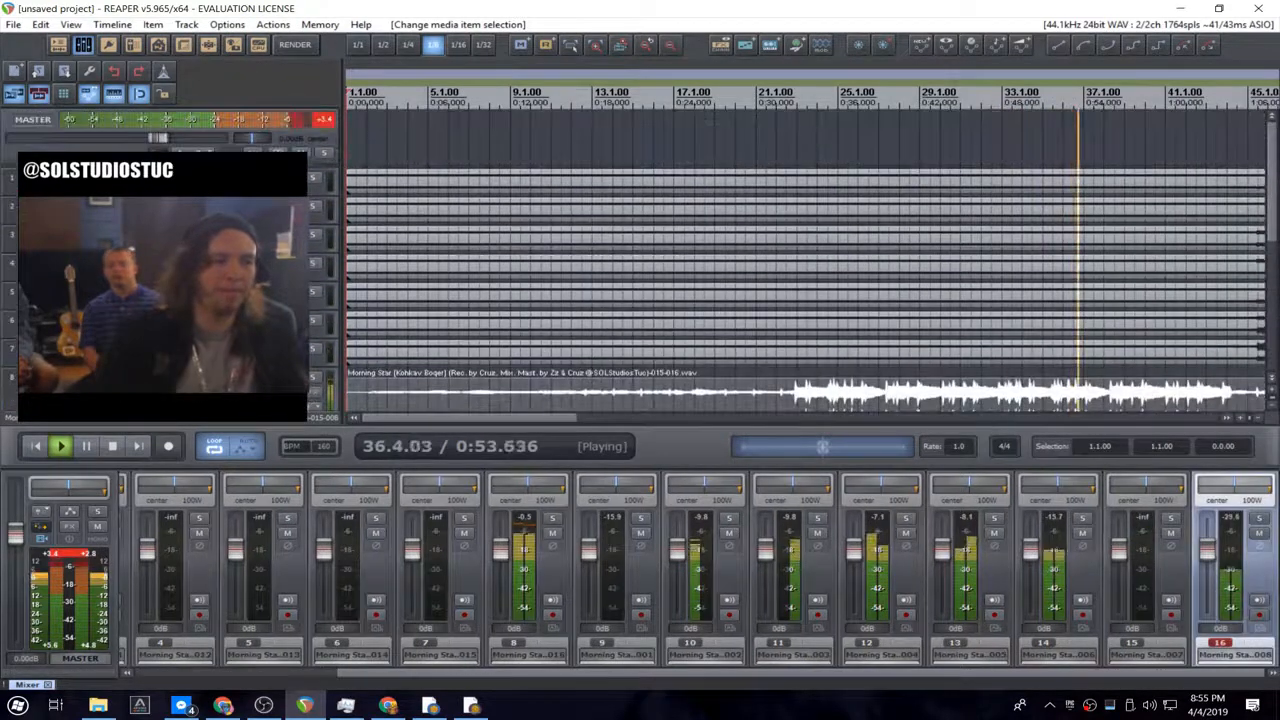
pyautogui.keyDown('shift'); pyautogui.click(265, 178); pyautogui.keyUp('shift')
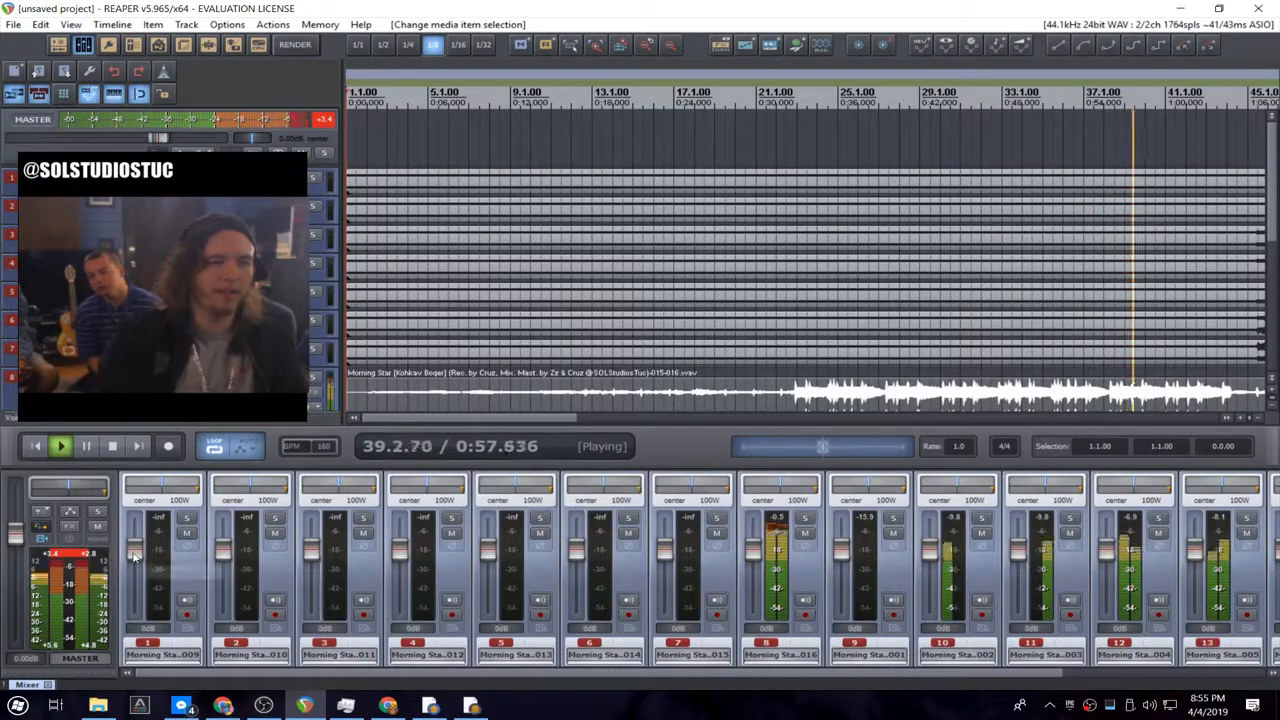
pyautogui.moveTo(135, 550); pyautogui.dragTo(135, 566)
pyautogui.click(73, 559)
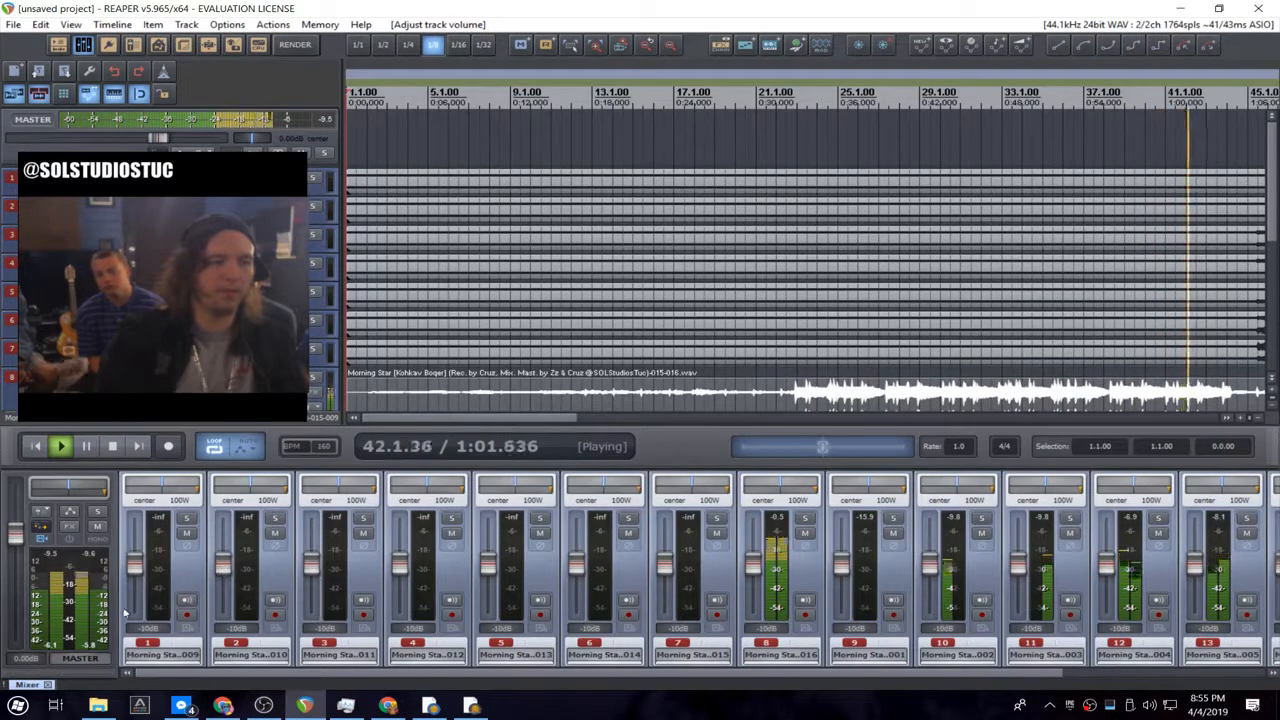
# - Move the stem 016 track from position 8 to the first position in the track order
pyautogui.scroll(-1, 337, 236)
pyautogui.scroll(-2, 337, 236)
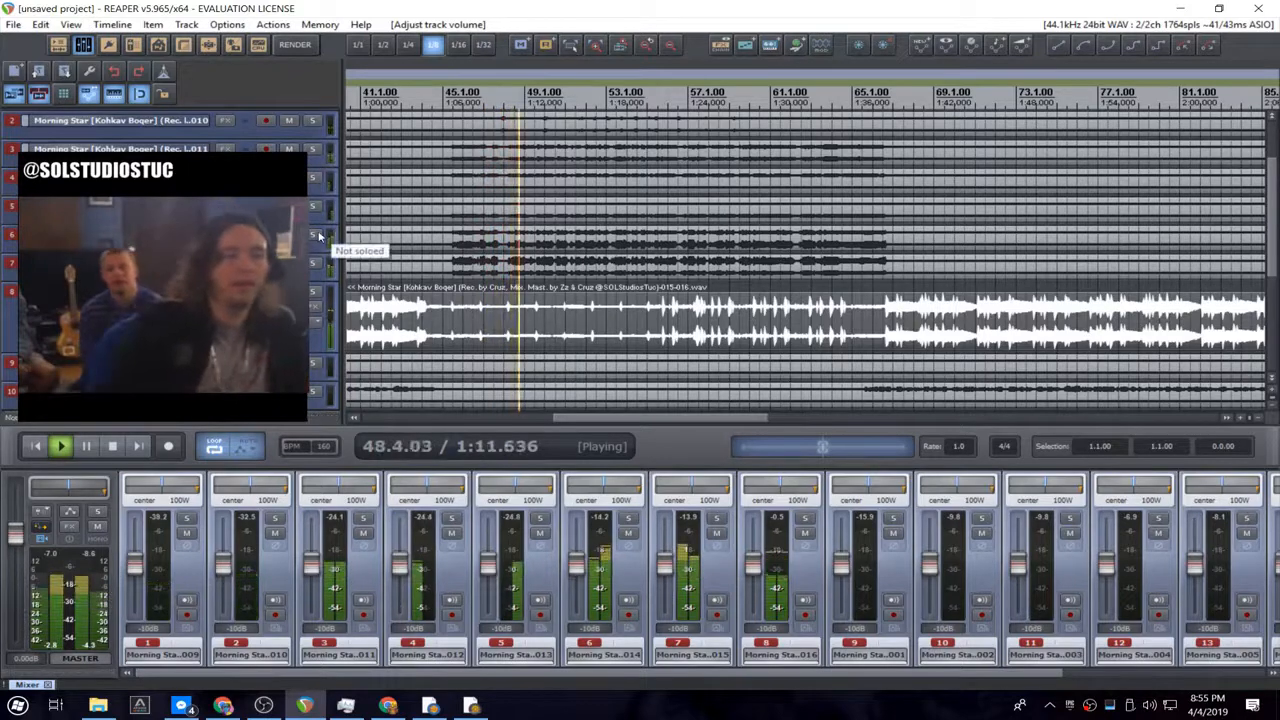
pyautogui.click(334, 656)
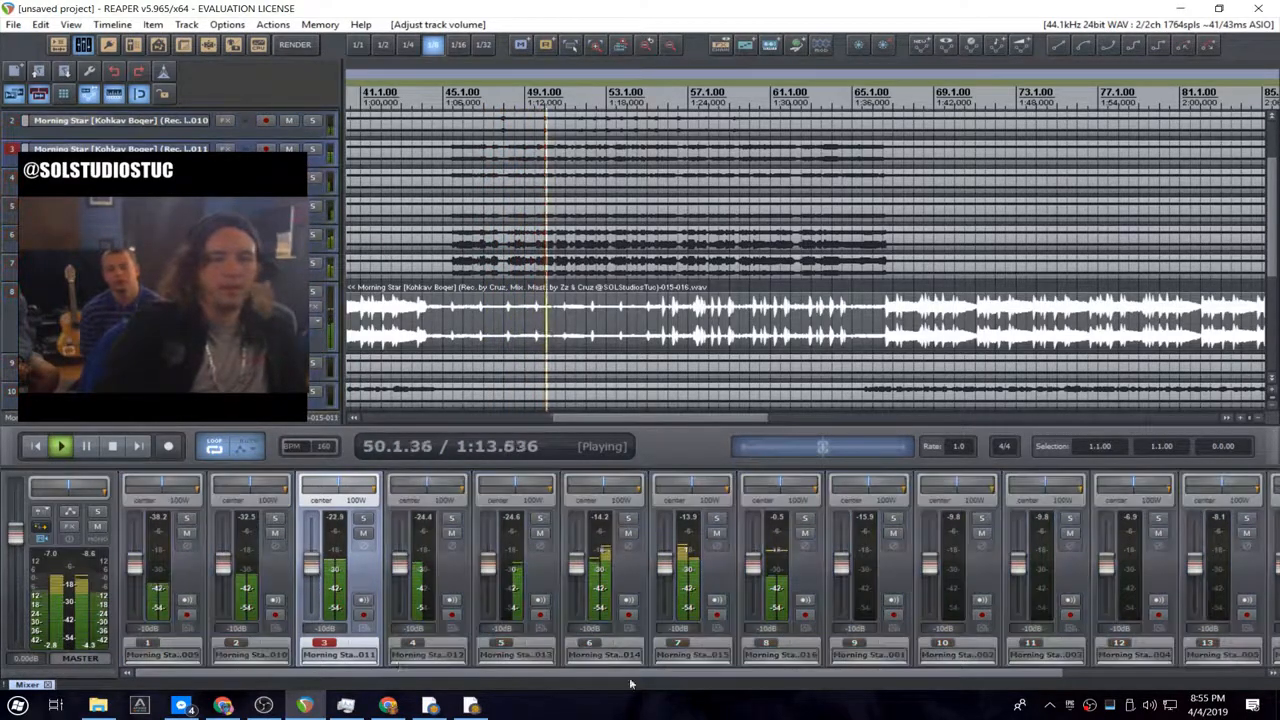
pyautogui.click(780, 656)
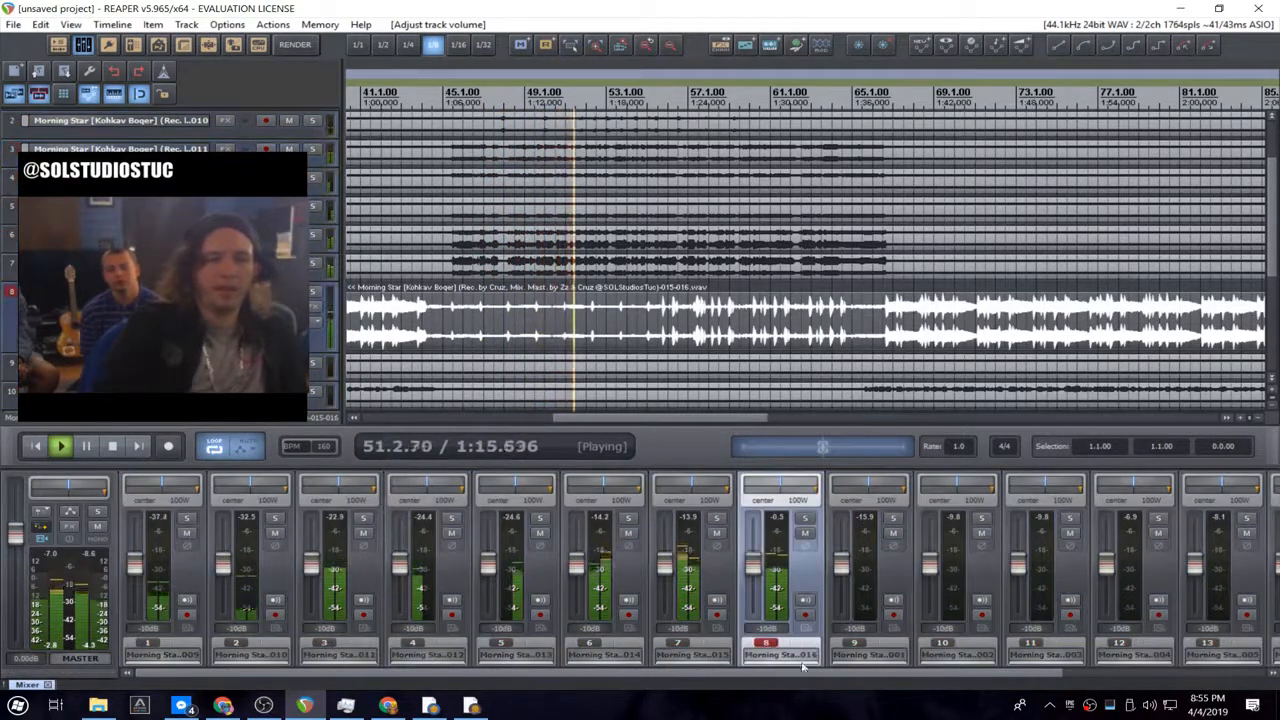
pyautogui.moveTo(781, 656); pyautogui.dragTo(125, 662)
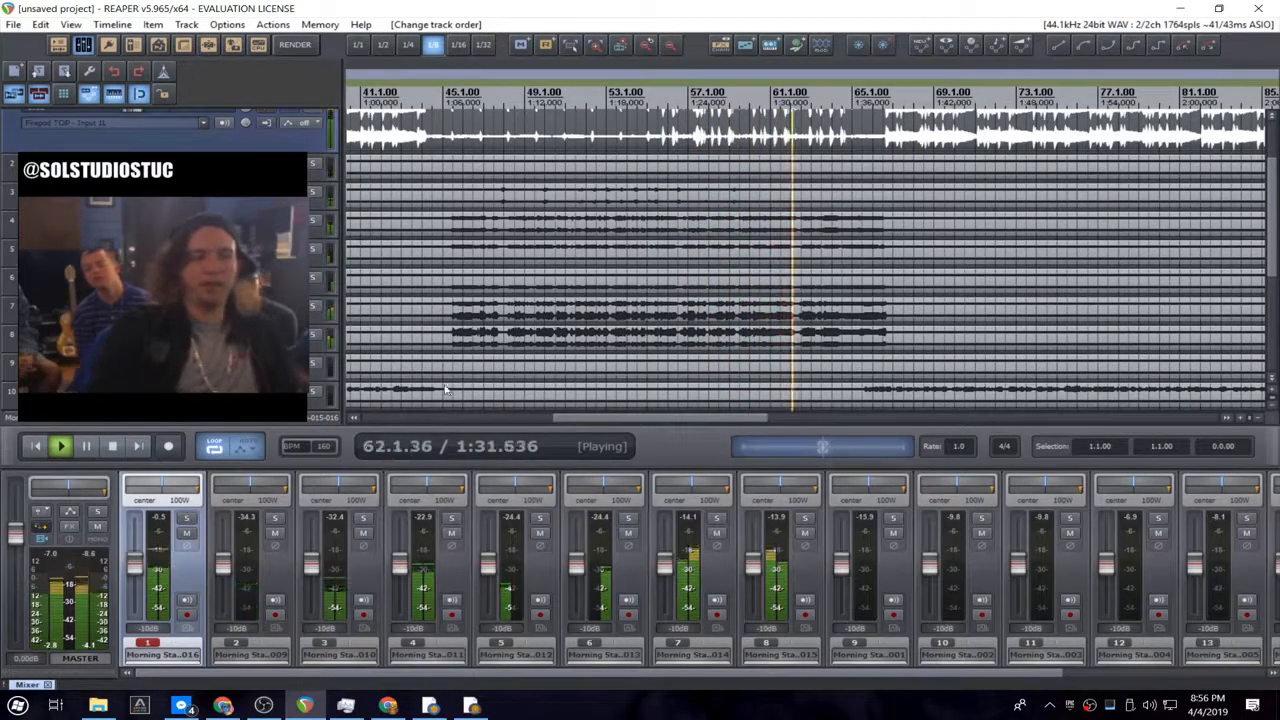
# - Stop playback, select the stem 015 item on track 8 and place the edit cursor at 44.3.00
pyautogui.click(625, 76)
pyautogui.press('space')
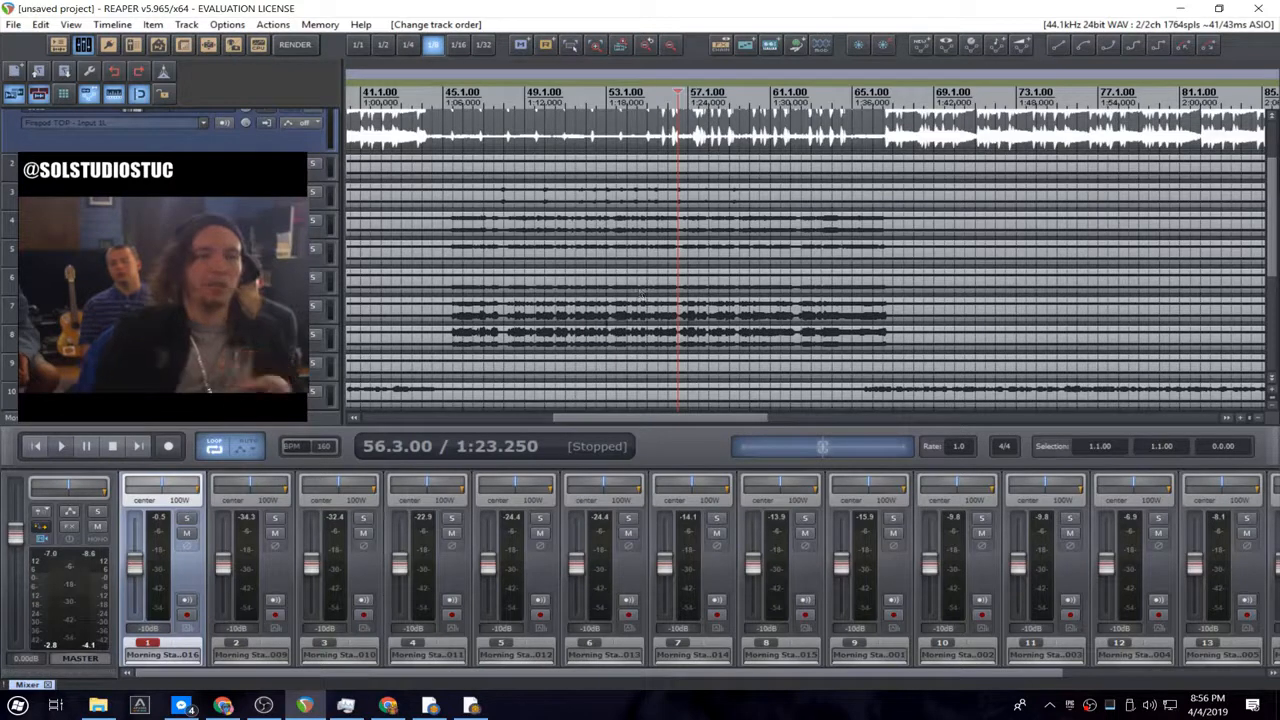
pyautogui.click(613, 342)
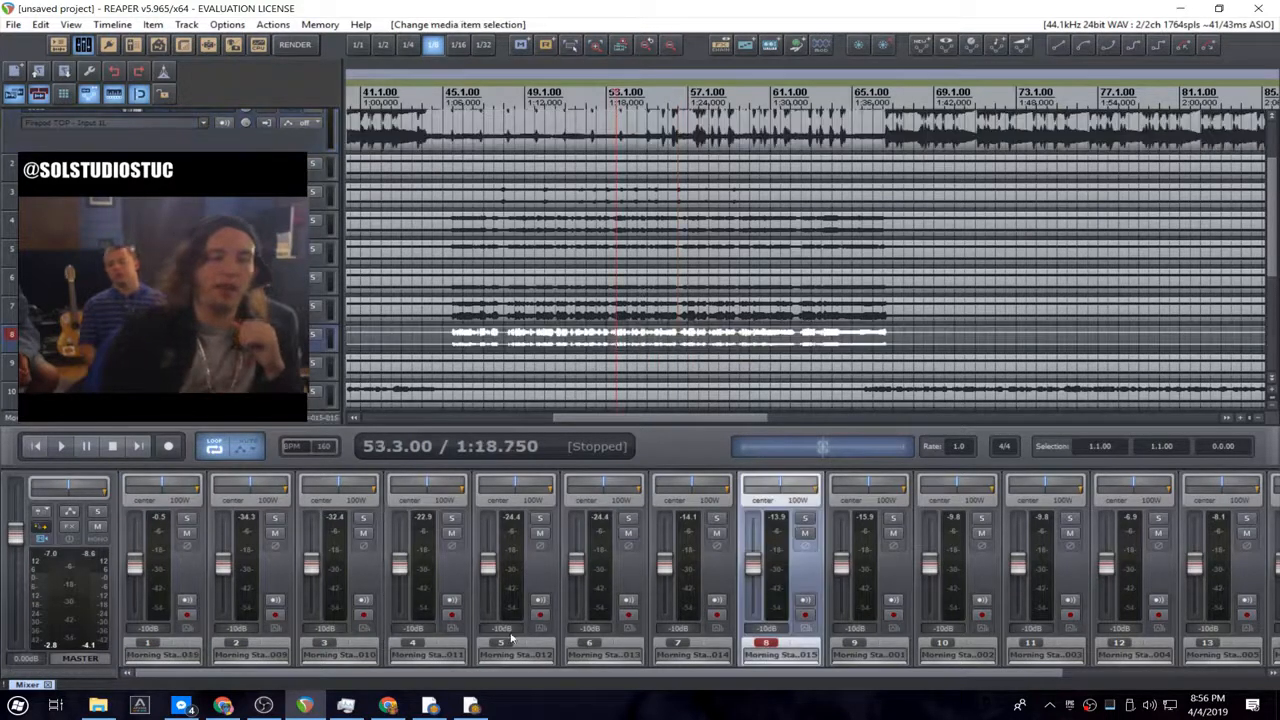
pyautogui.click(434, 94)
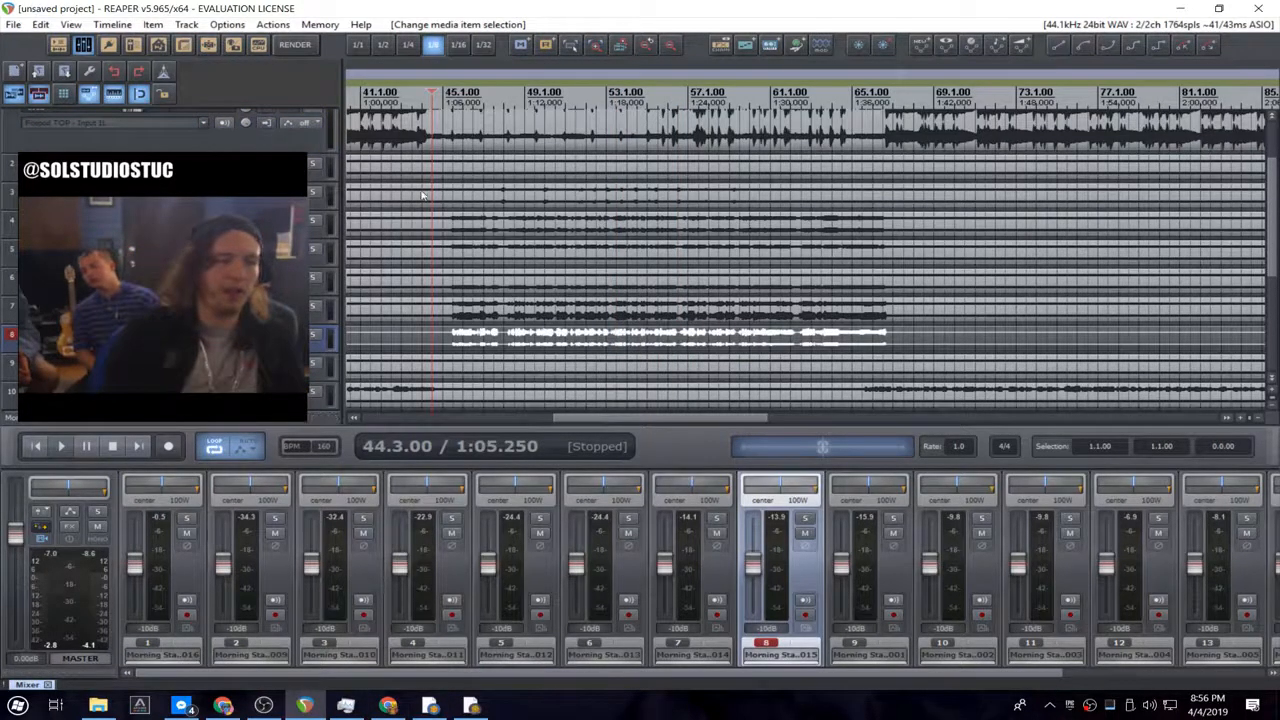
# - Mute track 1, the stem 016 track, and play the other stems from 46.3.00
pyautogui.click(213, 660)
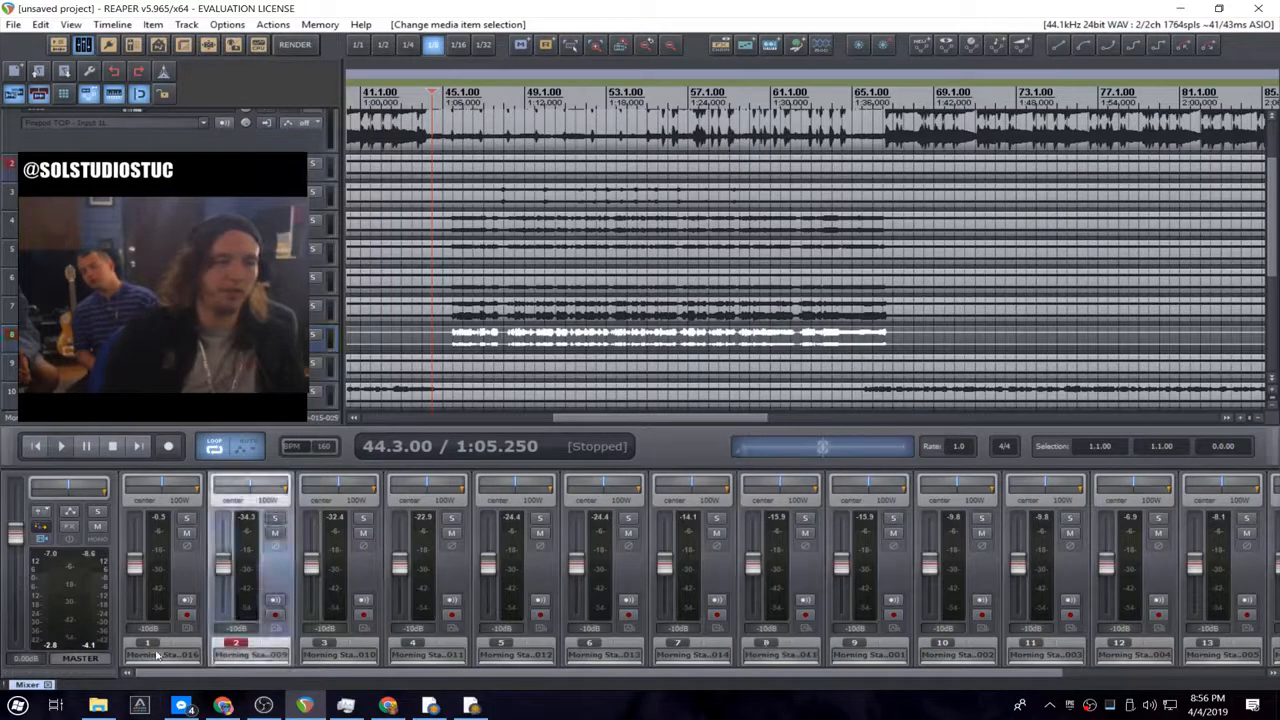
pyautogui.click(183, 567)
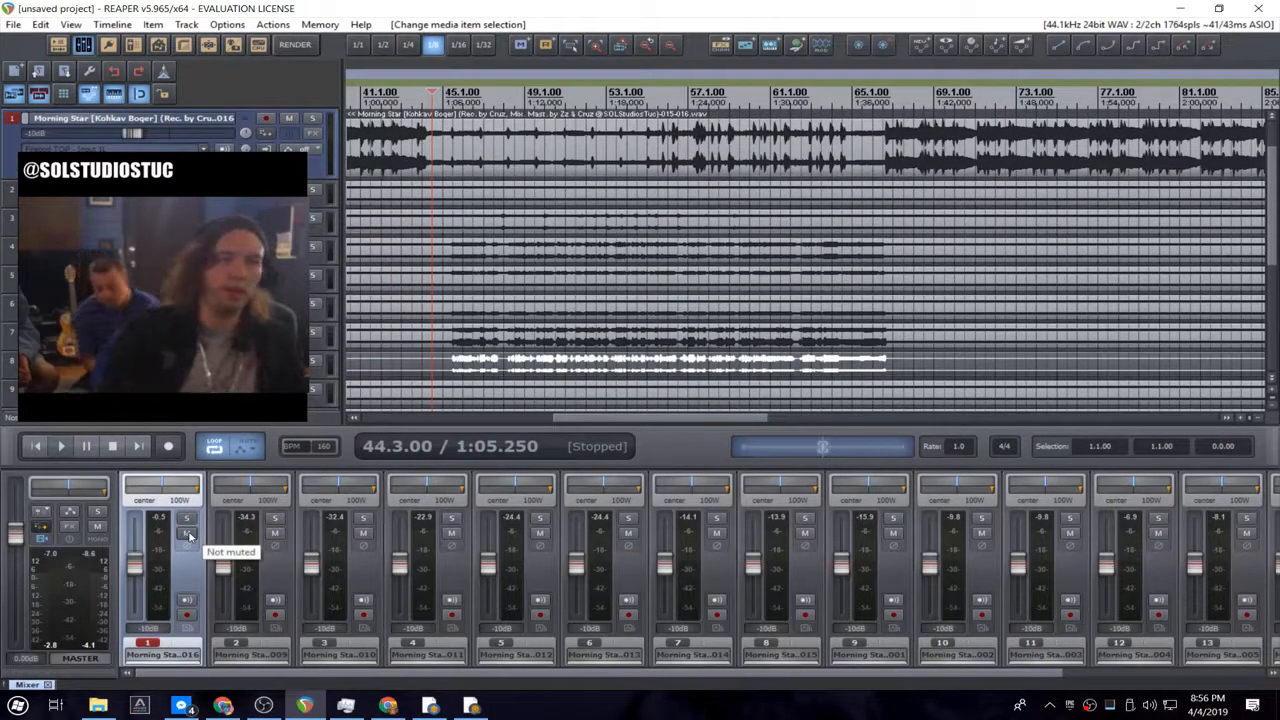
pyautogui.click(188, 534)
pyautogui.click(473, 97)
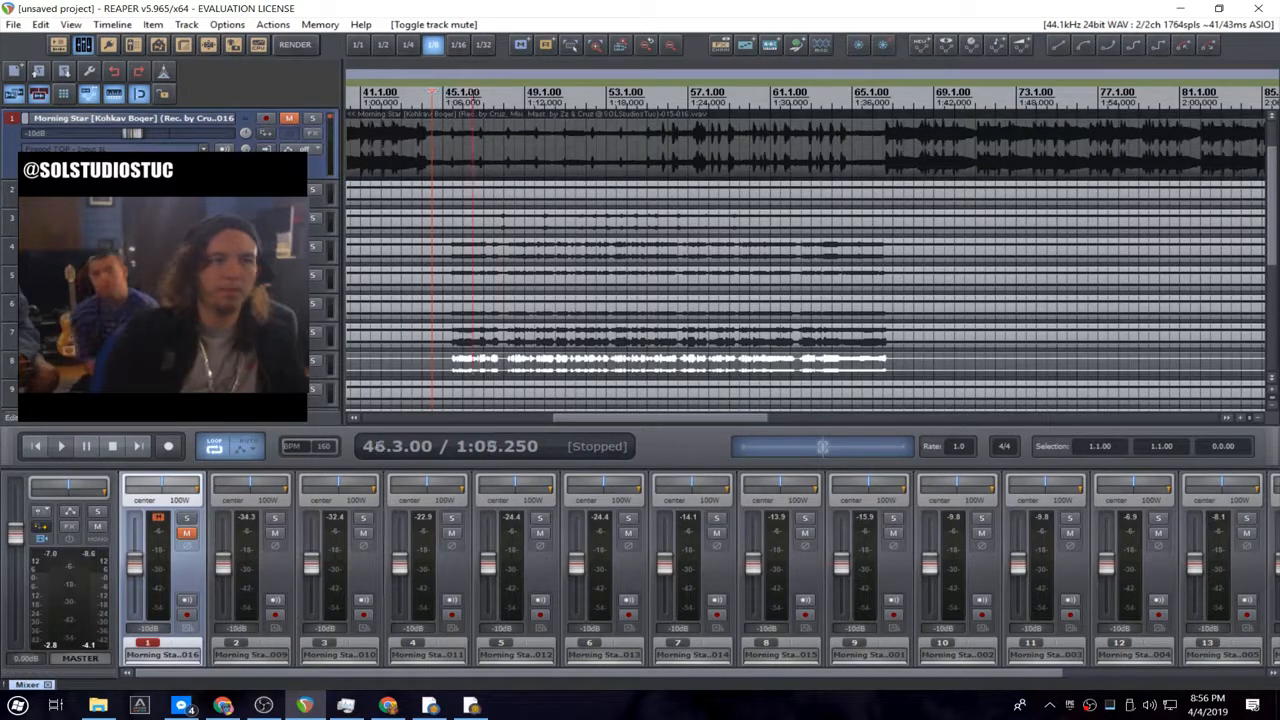
pyautogui.press('space')
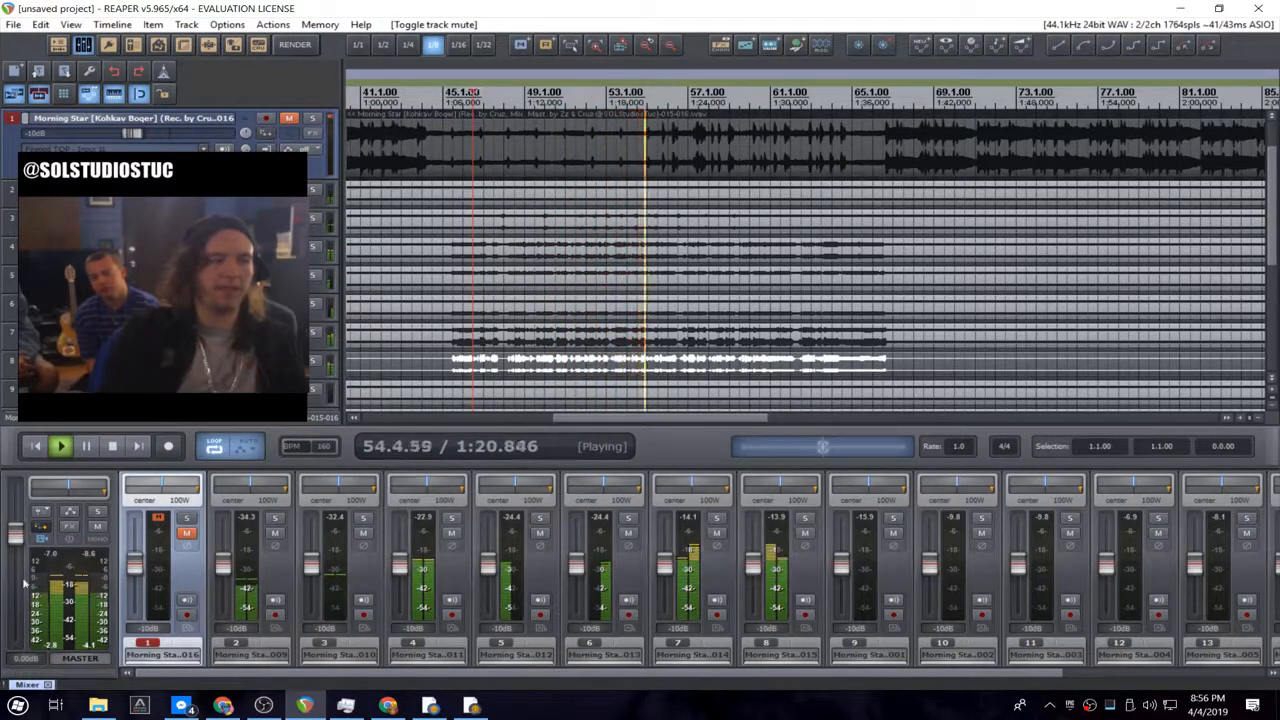
# - Restart playback of the stems from 46.3.00 and unmute track 1 while they play
pyautogui.press('space')
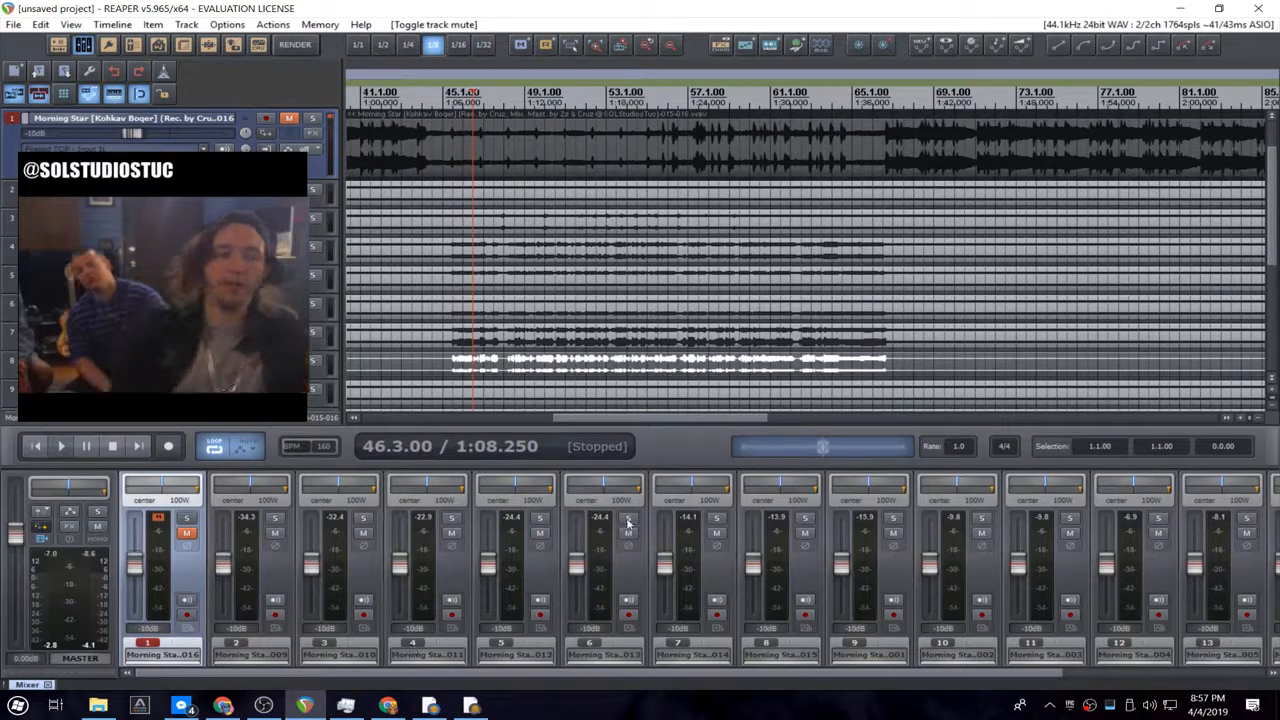
pyautogui.press('space')
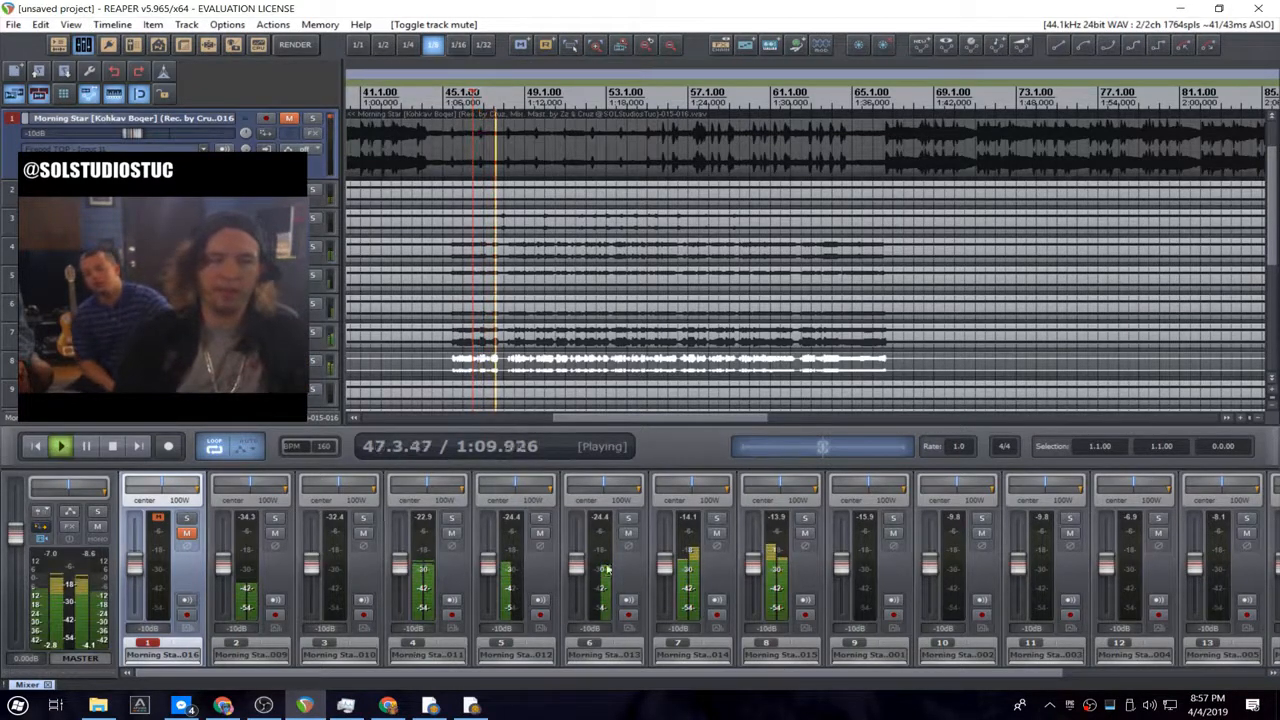
pyautogui.press('F5')
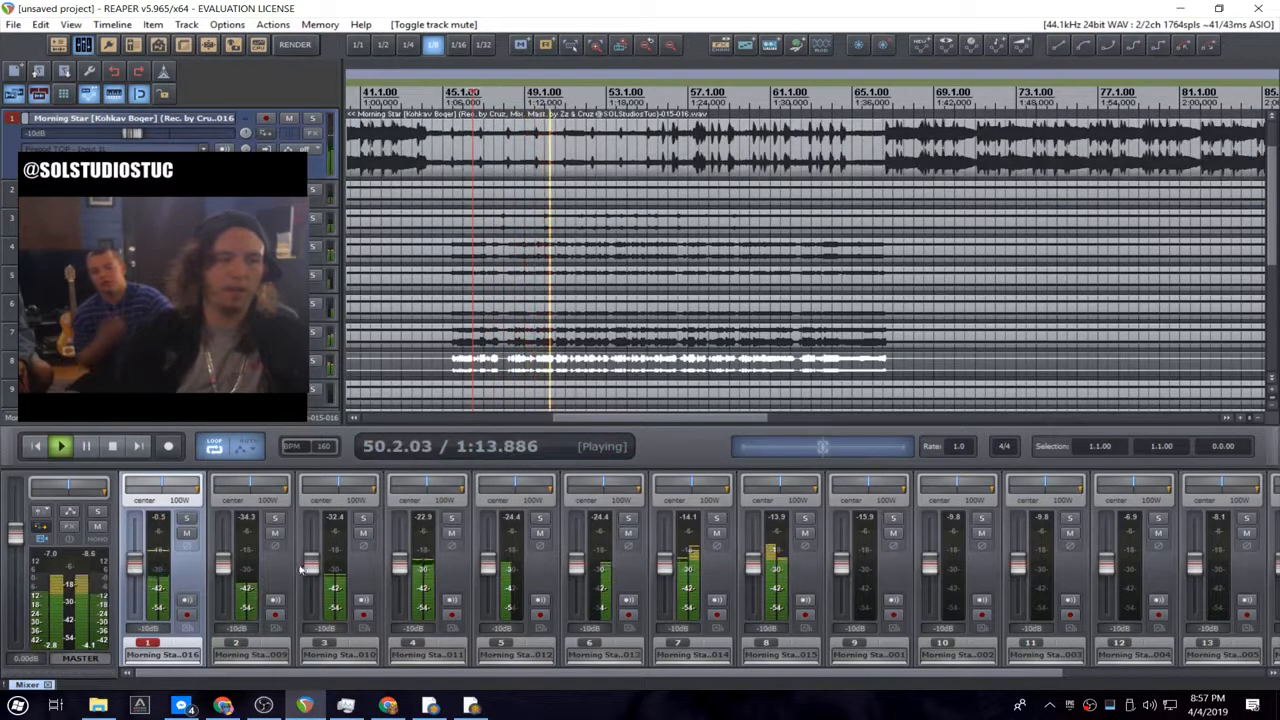
# - Solo track 1 for listening, try soloing the remaining tracks as well, and clear all solos
pyautogui.click(185, 519)
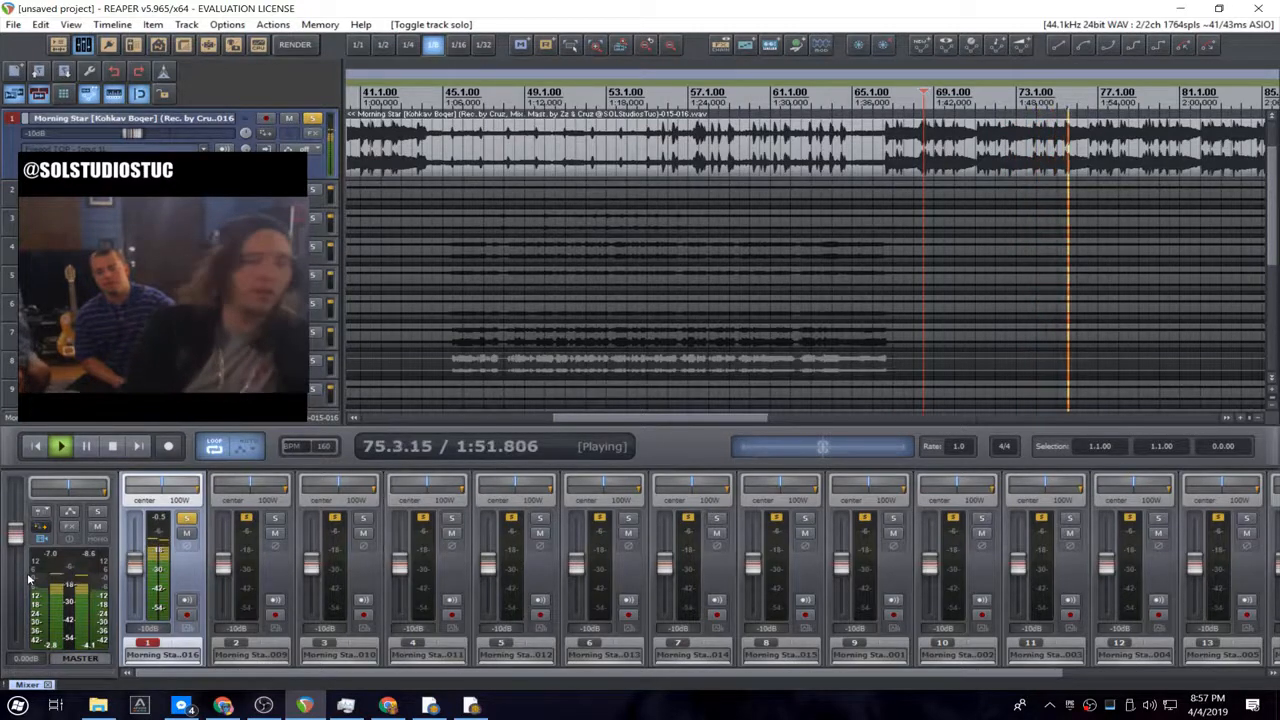
pyautogui.press('space')
pyautogui.click(283, 520)
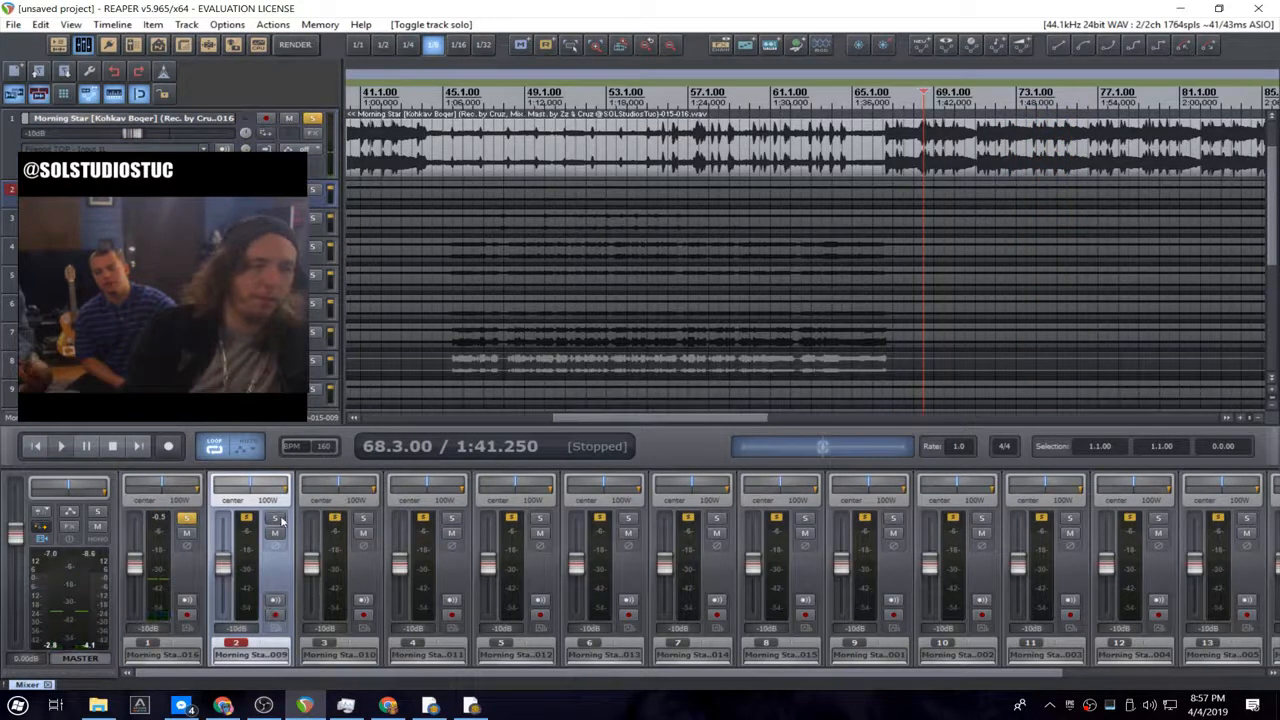
pyautogui.moveTo(283, 520); pyautogui.dragTo(1248, 520)
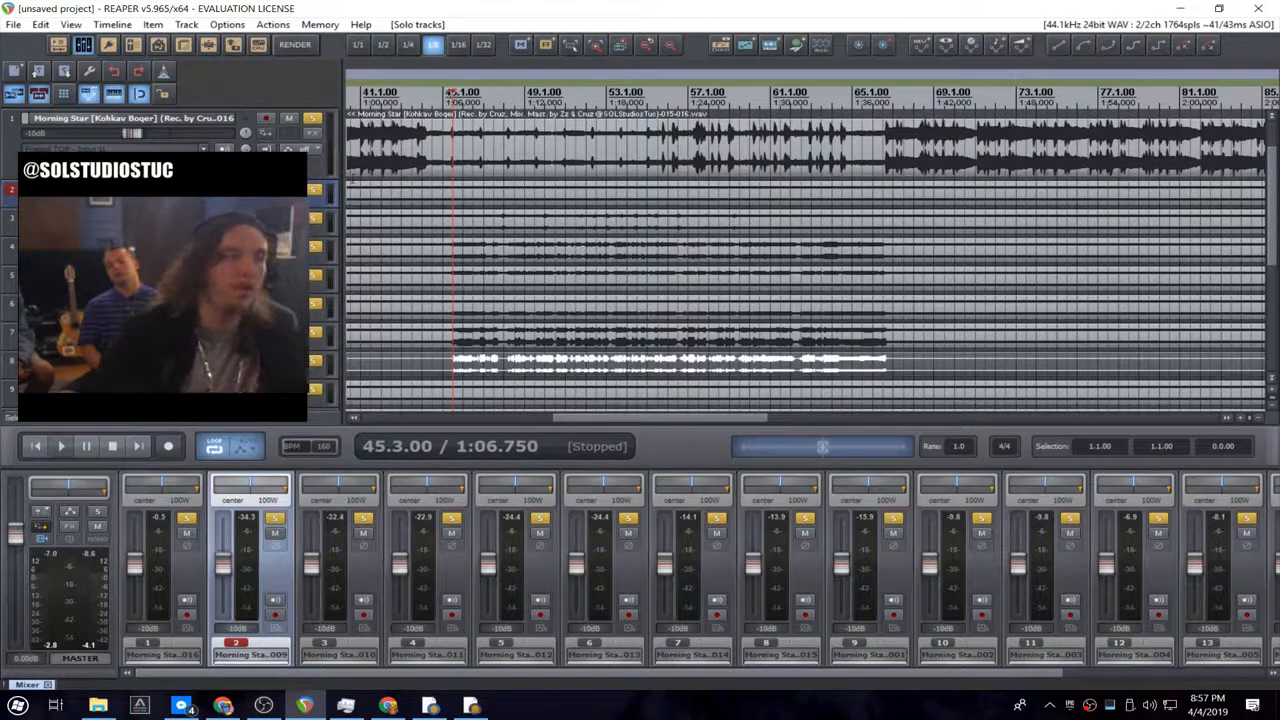
pyautogui.moveTo(314, 192); pyautogui.dragTo(315, 342)
pyautogui.scroll(5, 318, 344)
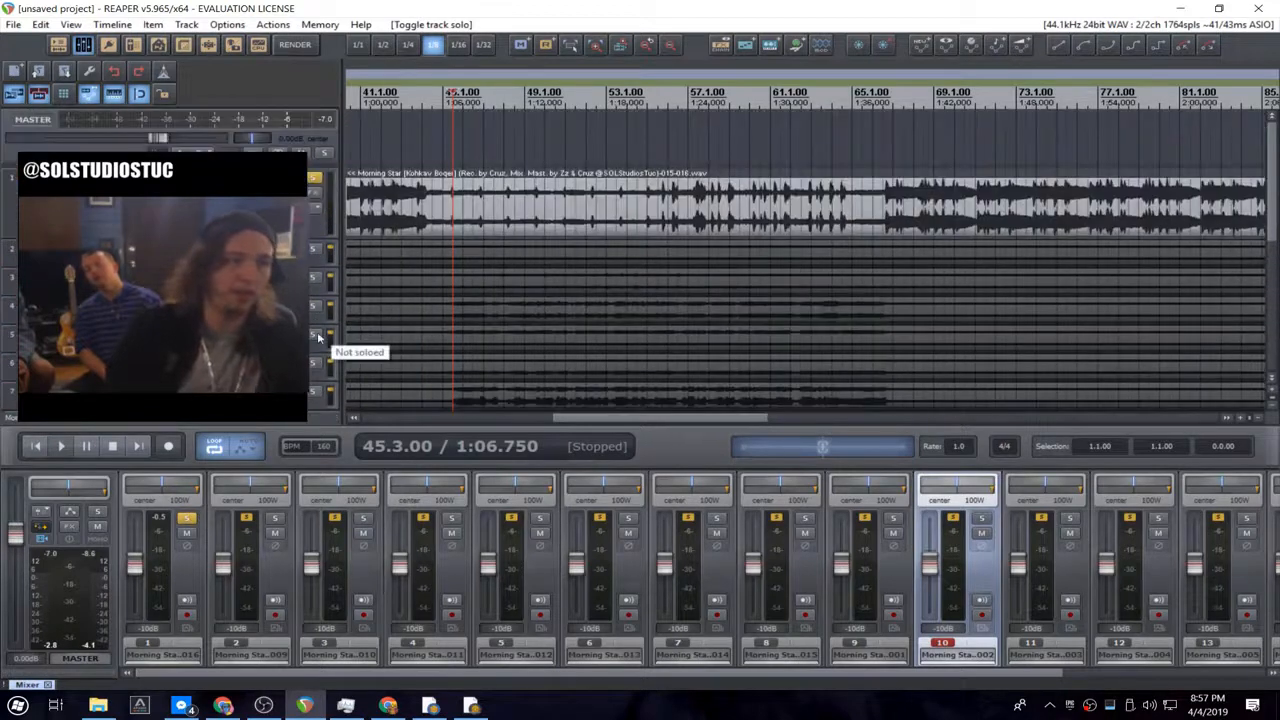
pyautogui.click(313, 180)
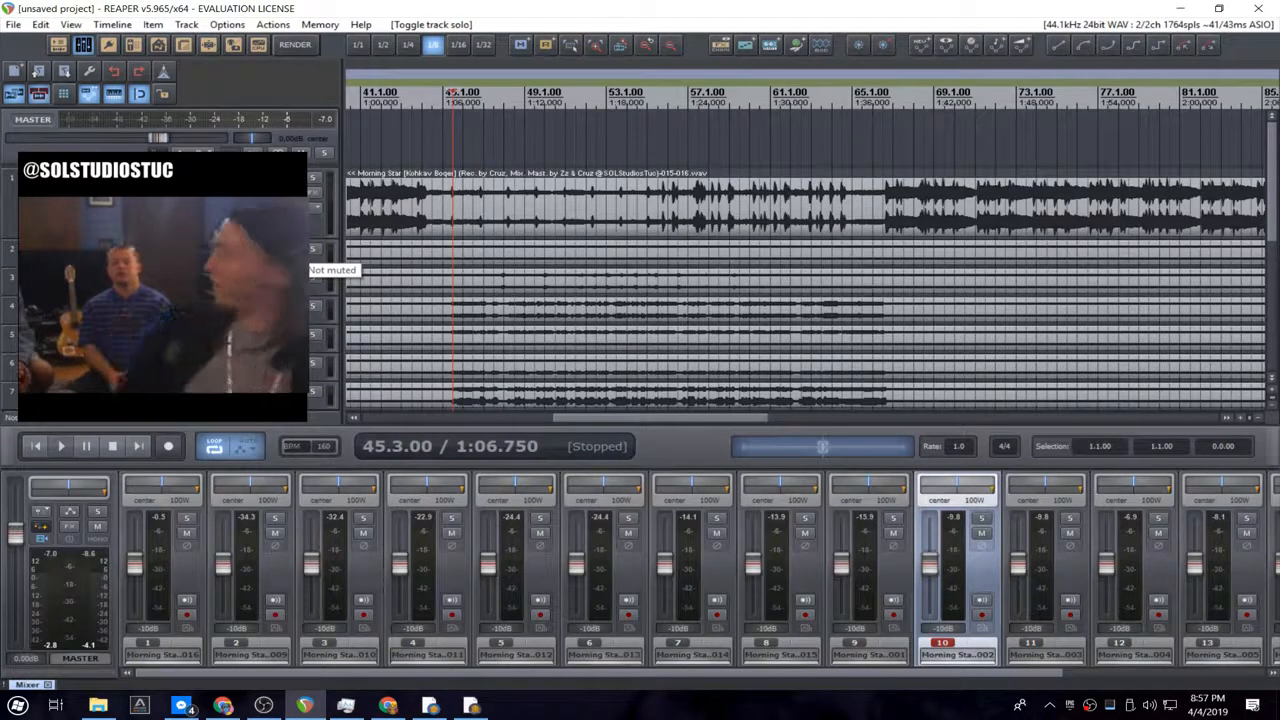
# - Select the stem 016 item at 45.1.00 and insert a new track directly below track 1 named VOCAL MASTER
pyautogui.click(444, 202)
pyautogui.scroll(-5, 328, 218)
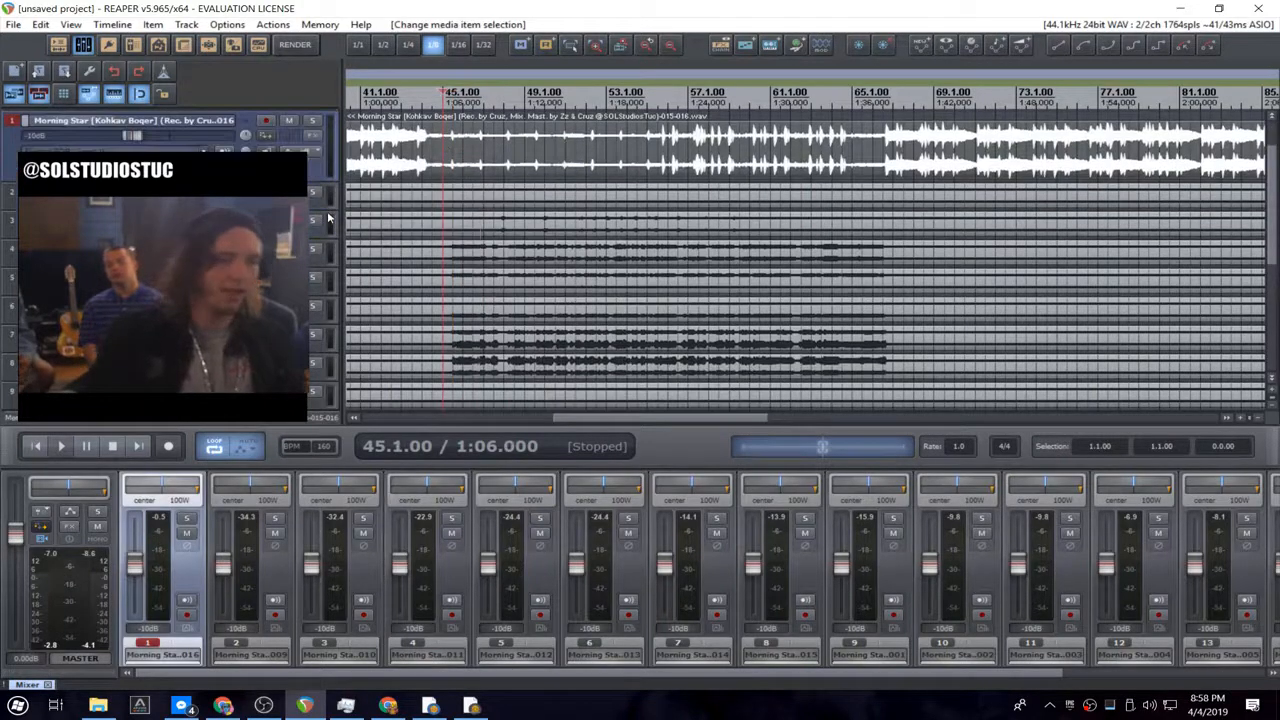
pyautogui.scroll(5, 328, 223)
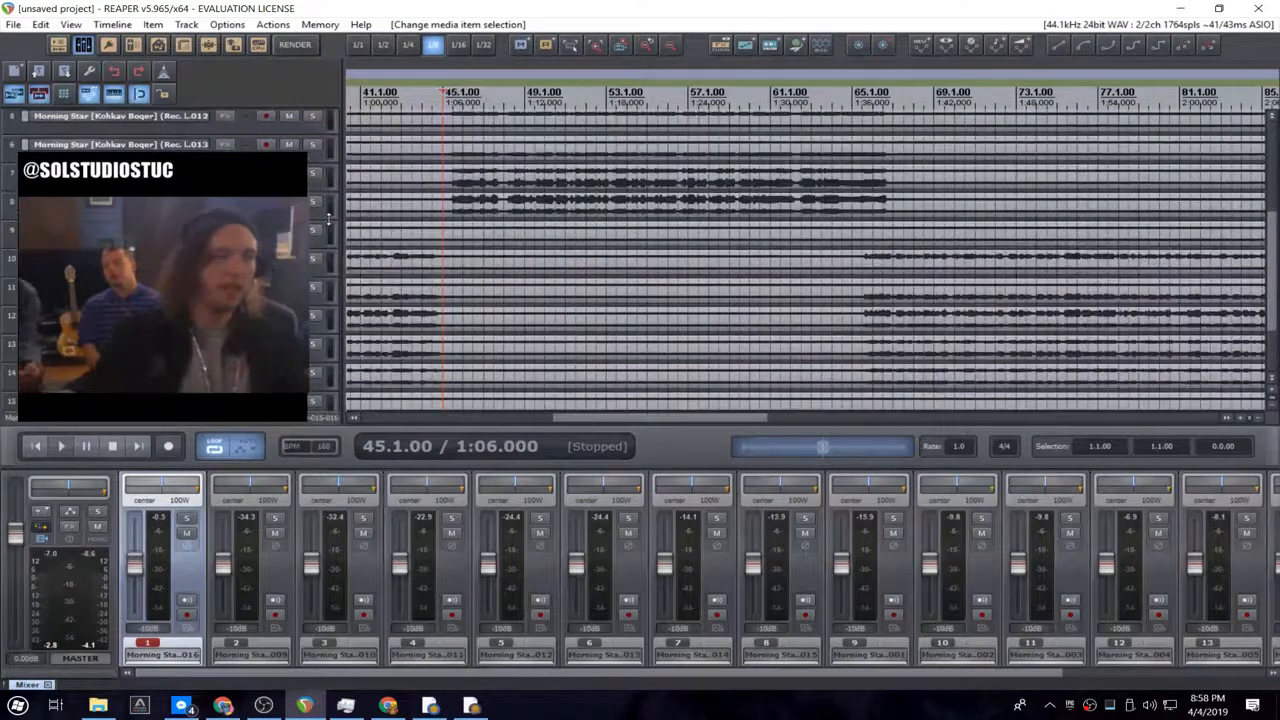
pyautogui.scroll(1, 328, 218)
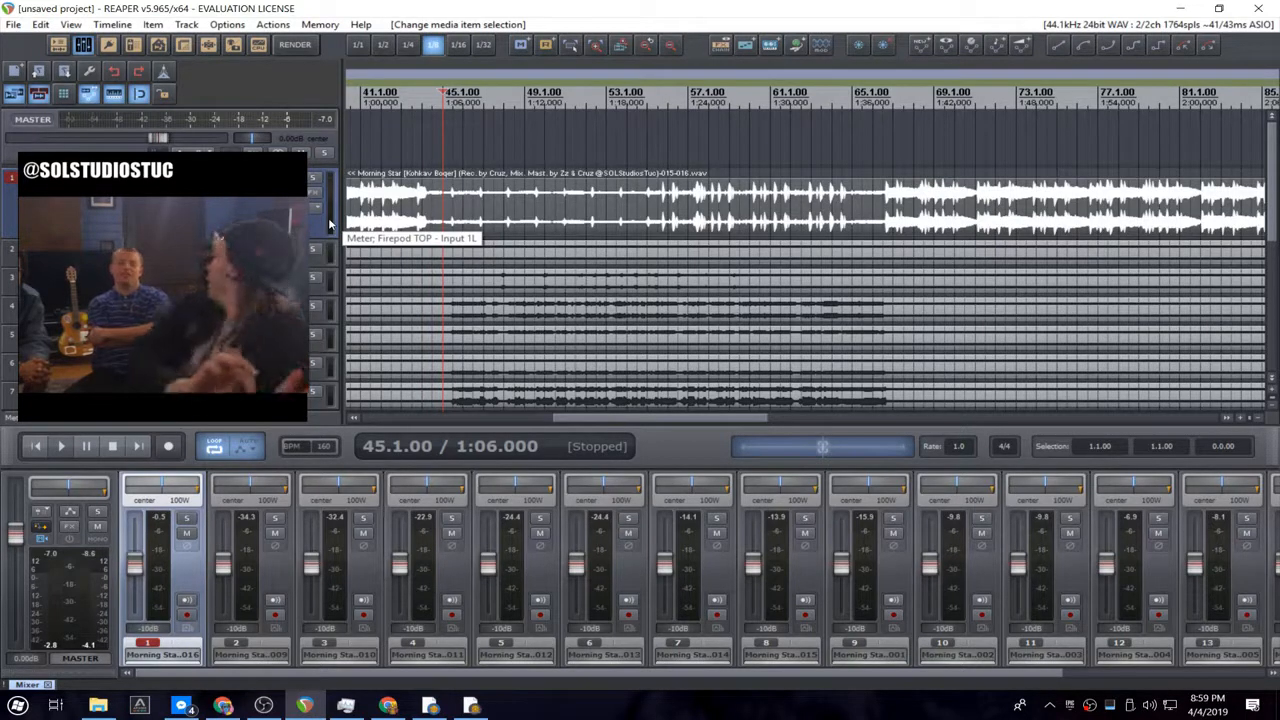
pyautogui.rightClick(329, 230)
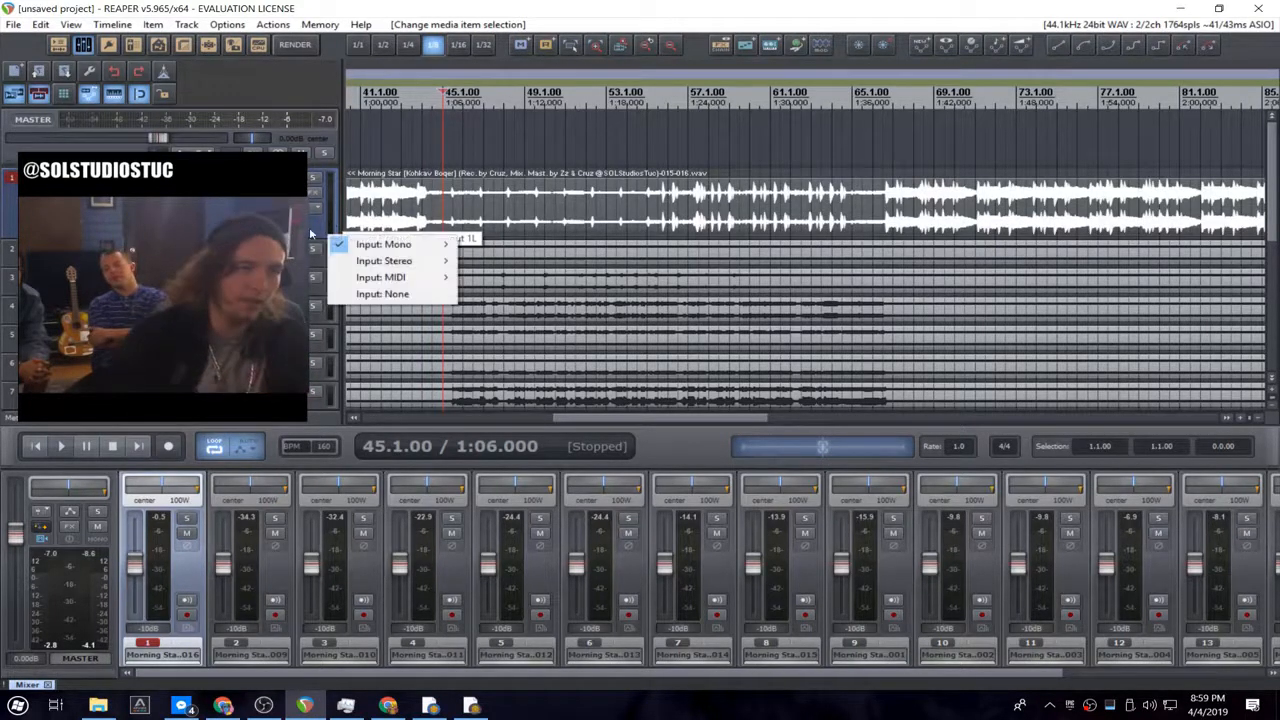
pyautogui.rightClick(299, 226)
pyautogui.moveTo(355, 223)
pyautogui.click(593, 219)
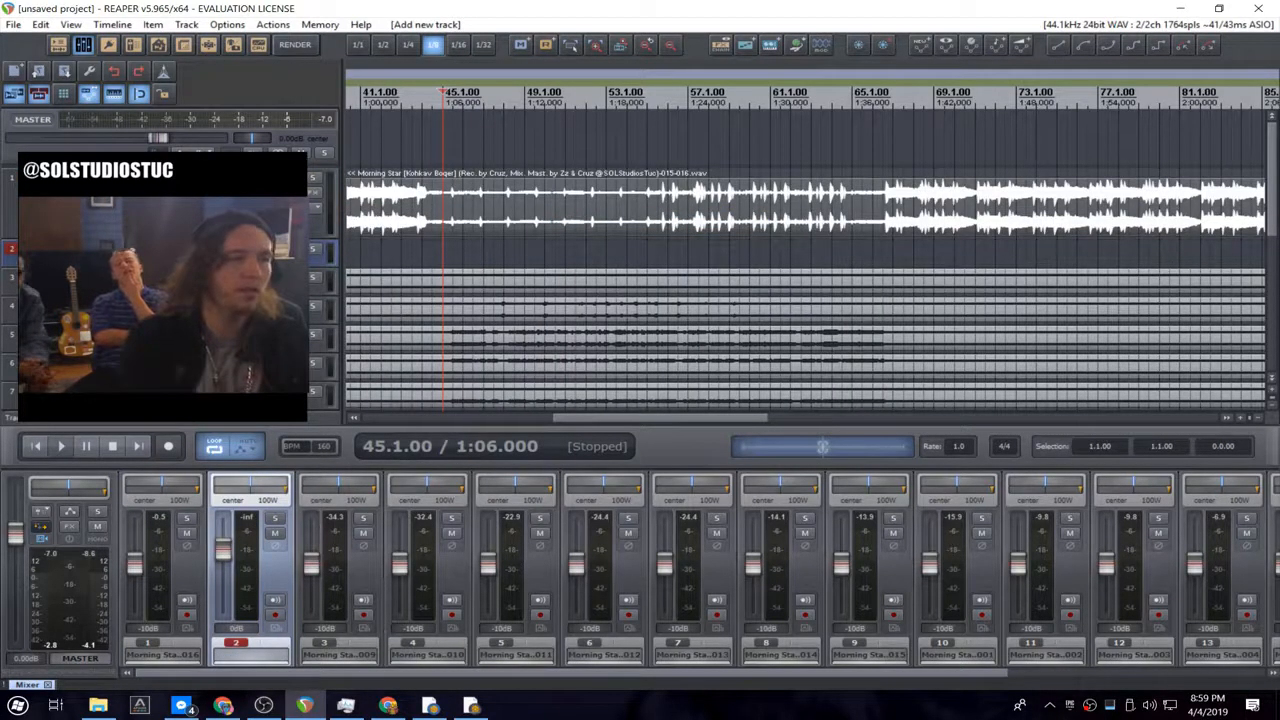
pyautogui.write('VOCAL MASTER')
pyautogui.press('Return')
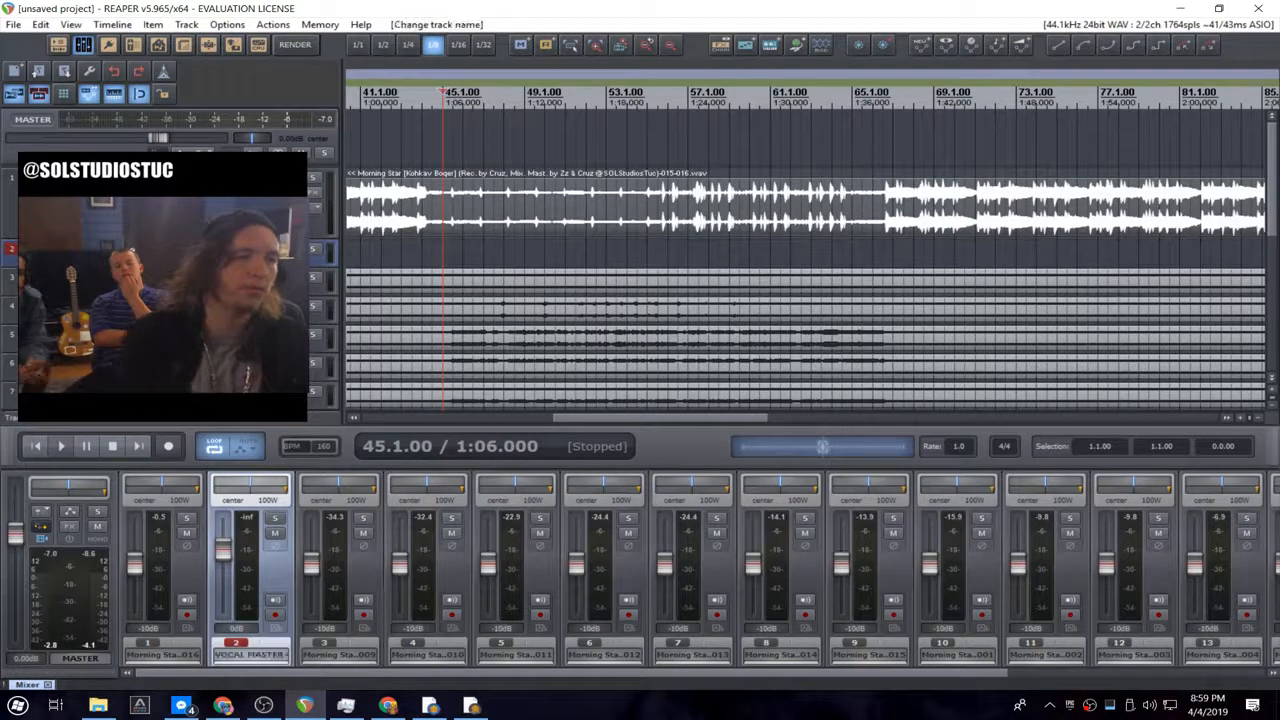
# - Increase the height of the VOCAL MASTER track and the stem tracks below it
pyautogui.moveTo(170, 264); pyautogui.dragTo(170, 288)
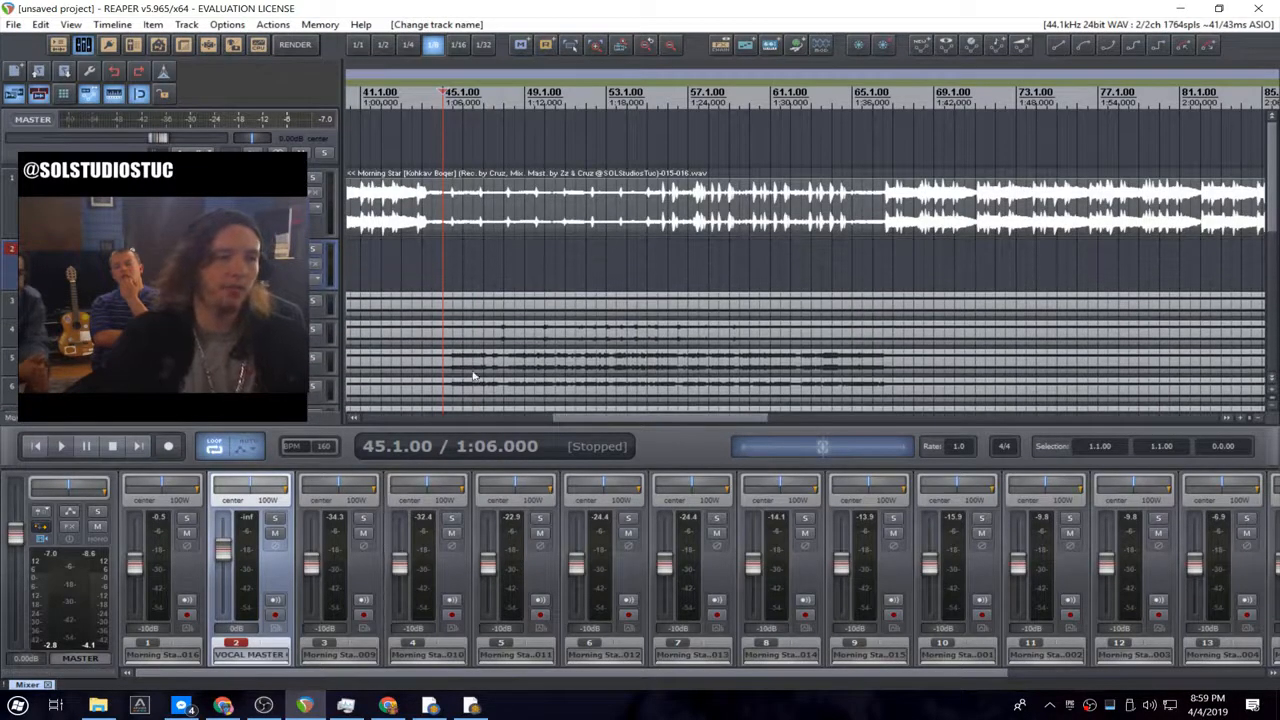
pyautogui.scroll(1, 339, 312)
pyautogui.scroll(-4, 330, 310)
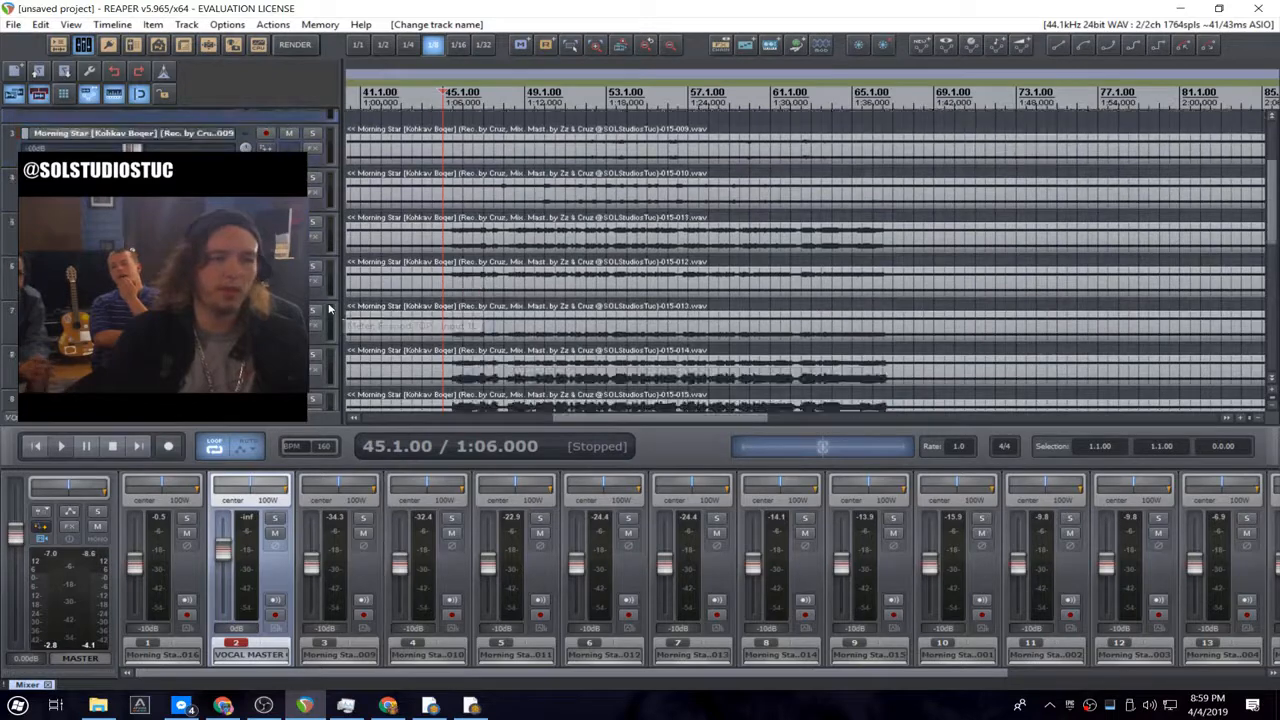
pyautogui.scroll(-6, 338, 318)
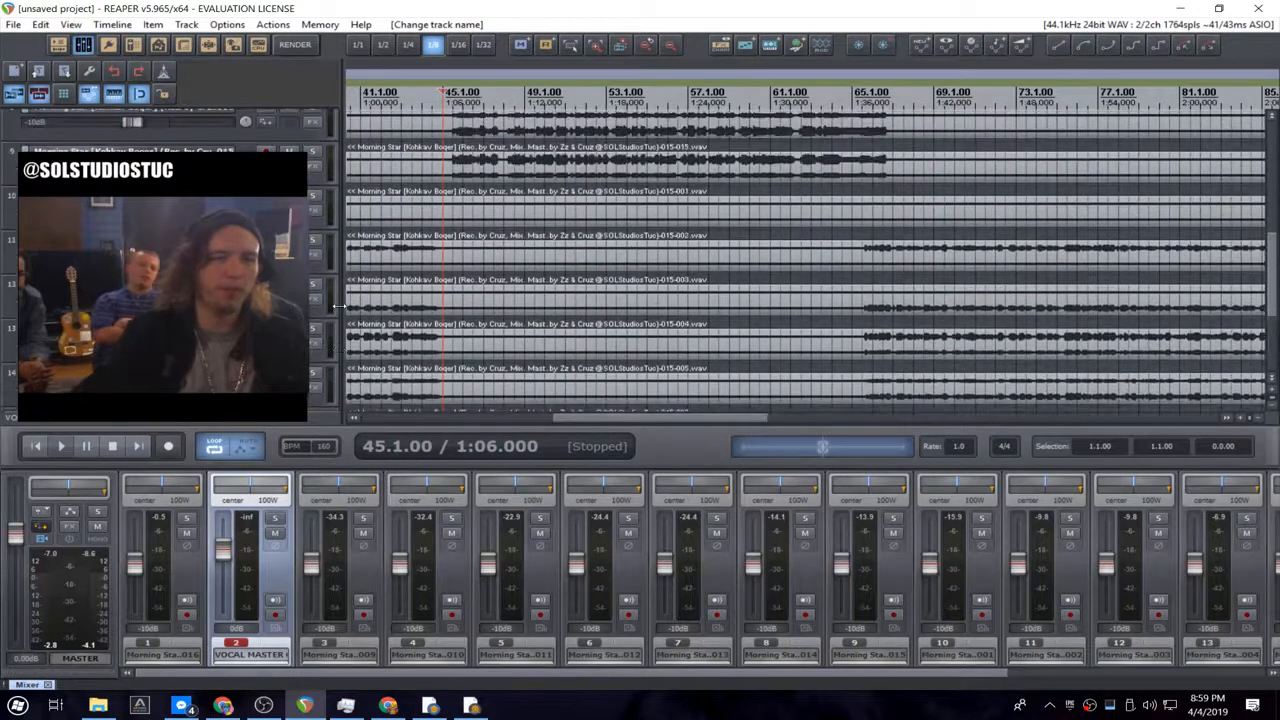
pyautogui.scroll(1, 339, 306)
pyautogui.scroll(-8, 494, 279)
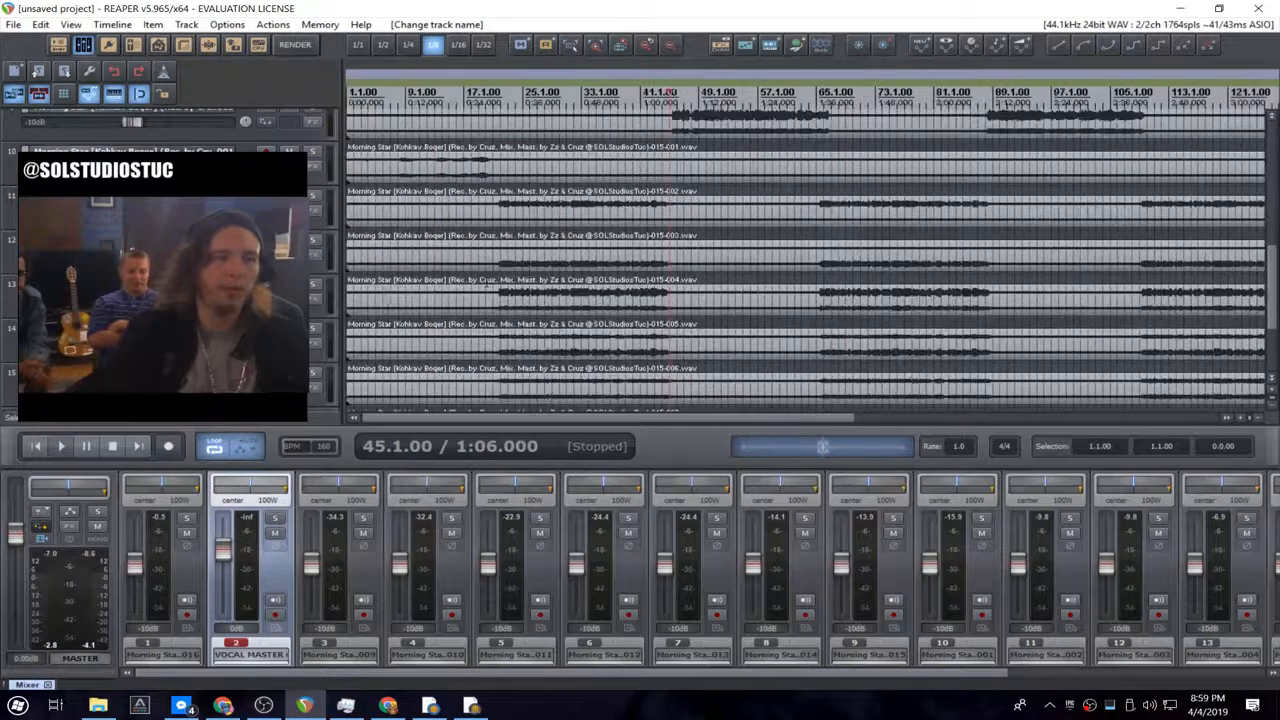
# - Play the song from 21.1.00 to identify which vocal stems start there, and stop playback
pyautogui.click(397, 95)
pyautogui.press('space')
pyautogui.scroll(3, 523, 226)
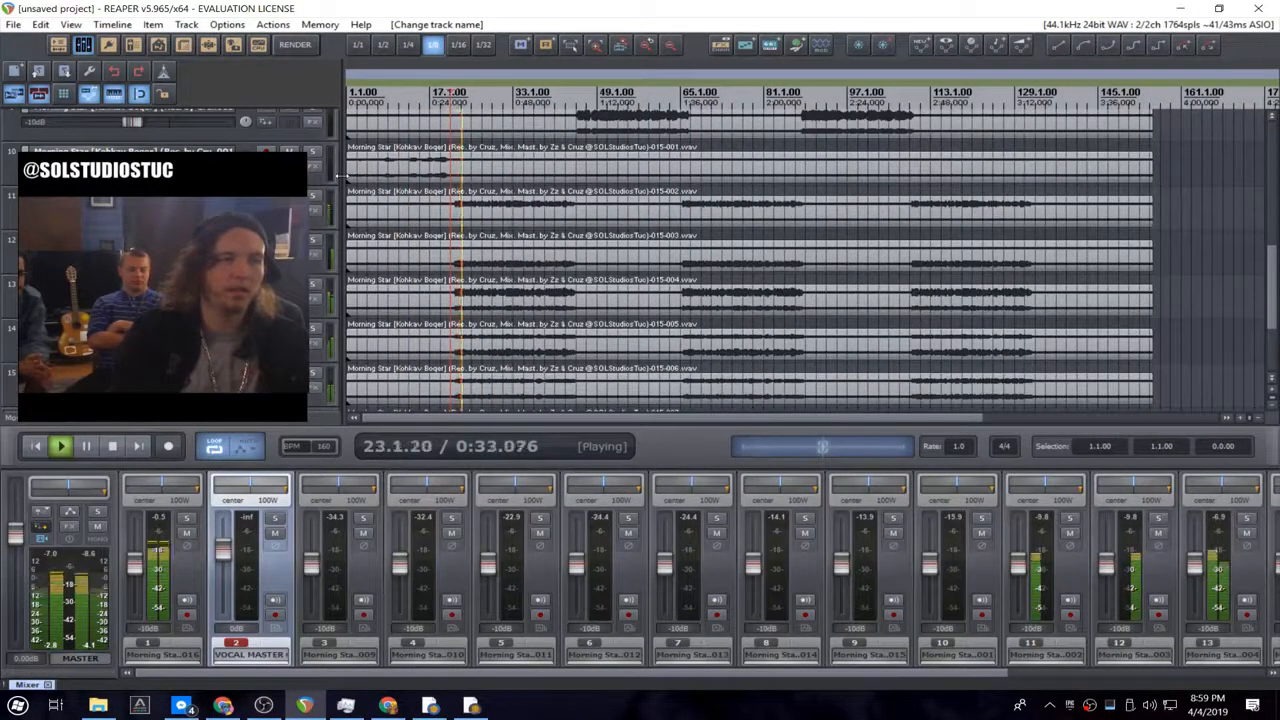
pyautogui.press('space')
# - Rename track 11, stem 002, as hook 1 and track 12, stem 003, as hook 2
pyautogui.click(280, 207)
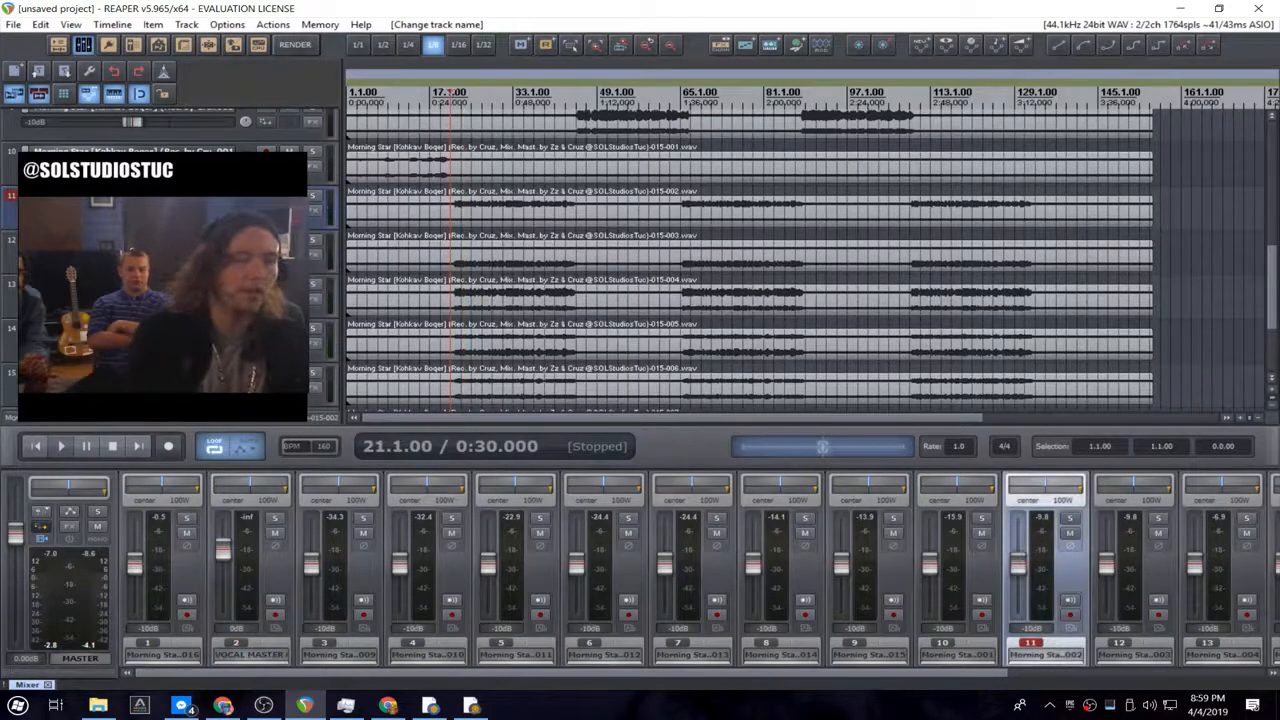
pyautogui.write('hook 1')
pyautogui.press('Return')
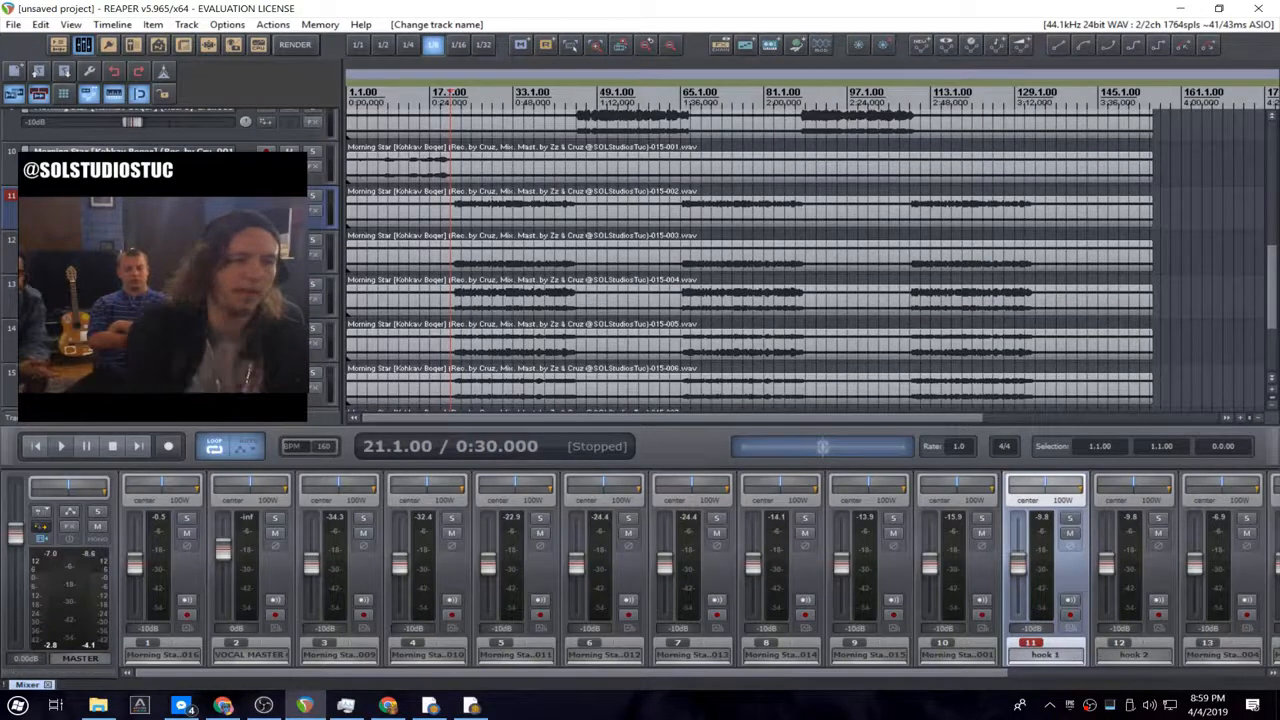
# - Enlarge tracks 11 and 12 to examine which stereo channel carries each hook's waveform
pyautogui.moveTo(165, 231); pyautogui.dragTo(165, 335)
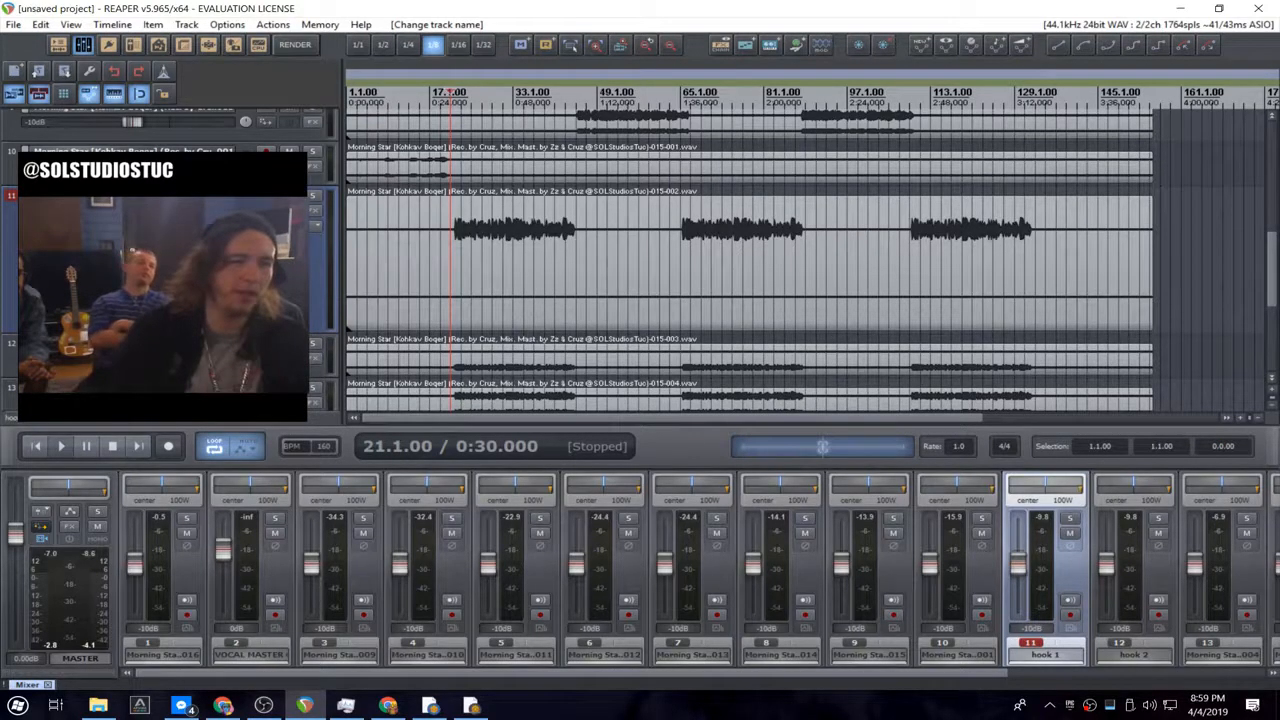
pyautogui.moveTo(165, 380); pyautogui.dragTo(165, 336)
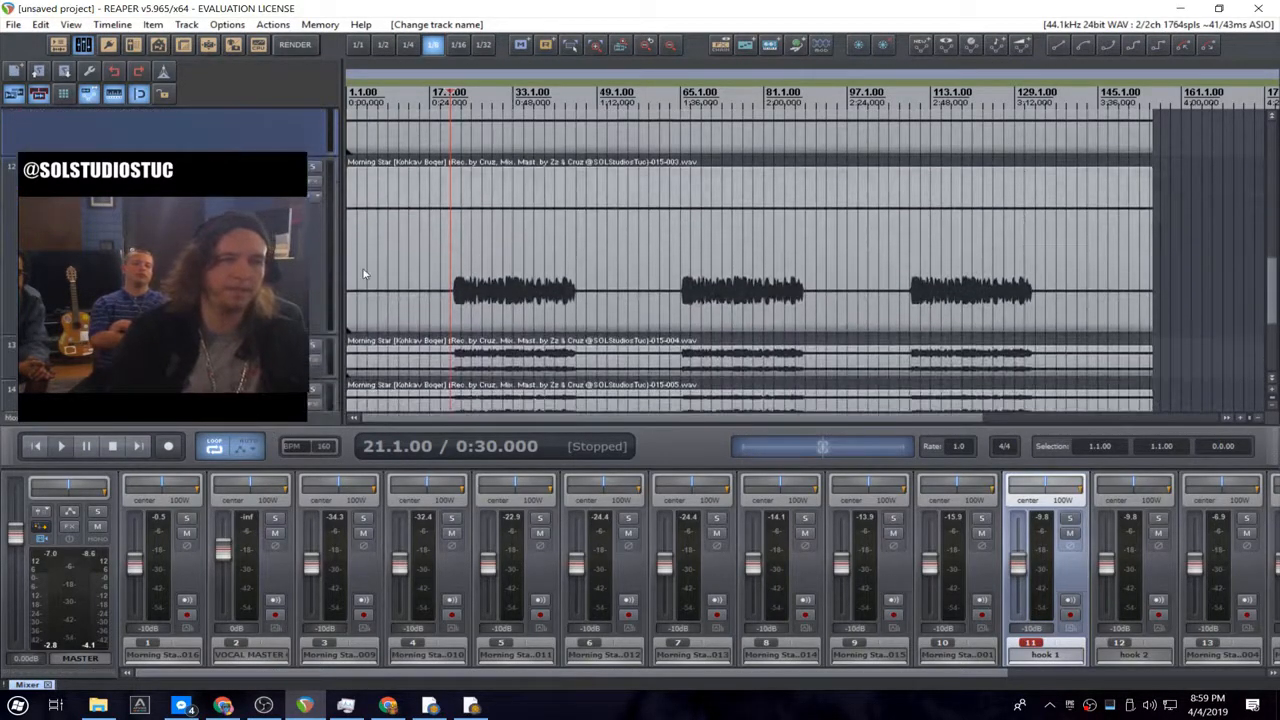
pyautogui.scroll(1, 366, 274)
pyautogui.scroll(2, 332, 276)
# - Rename track 11 as HOOK L and track 12 as HOOK R
pyautogui.doubleClick(100, 151)
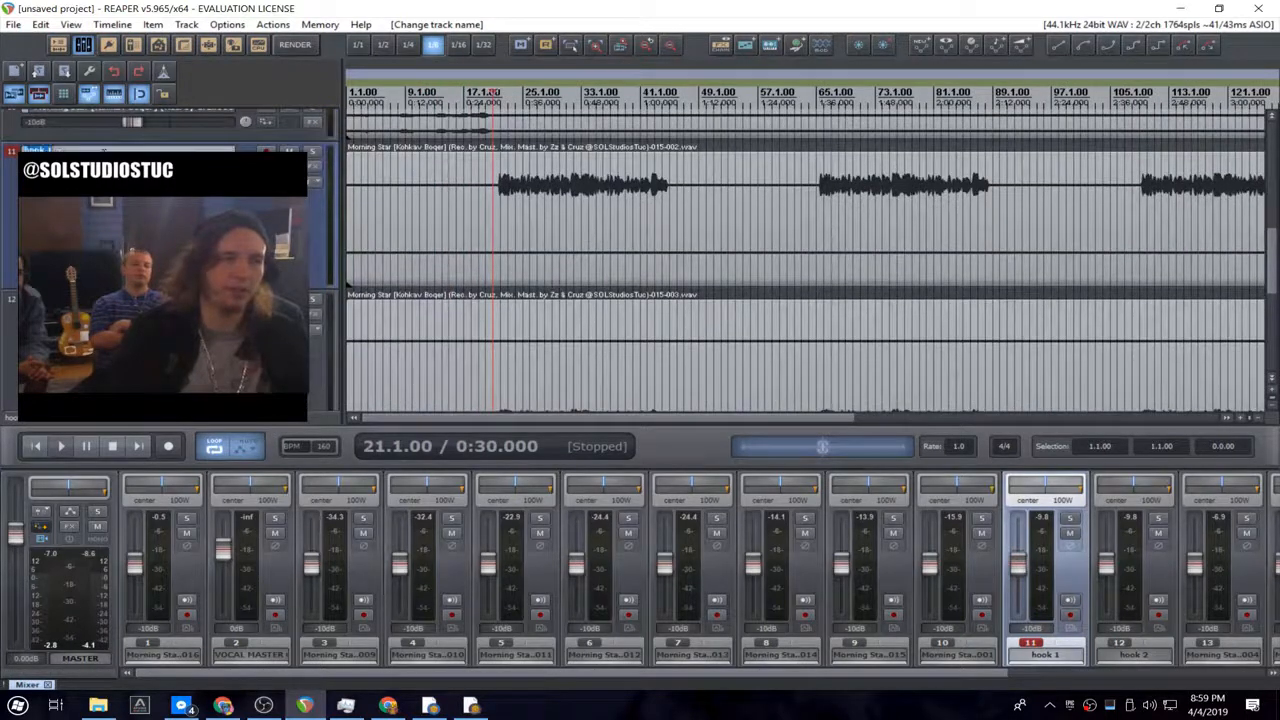
pyautogui.write('HOOK 1')
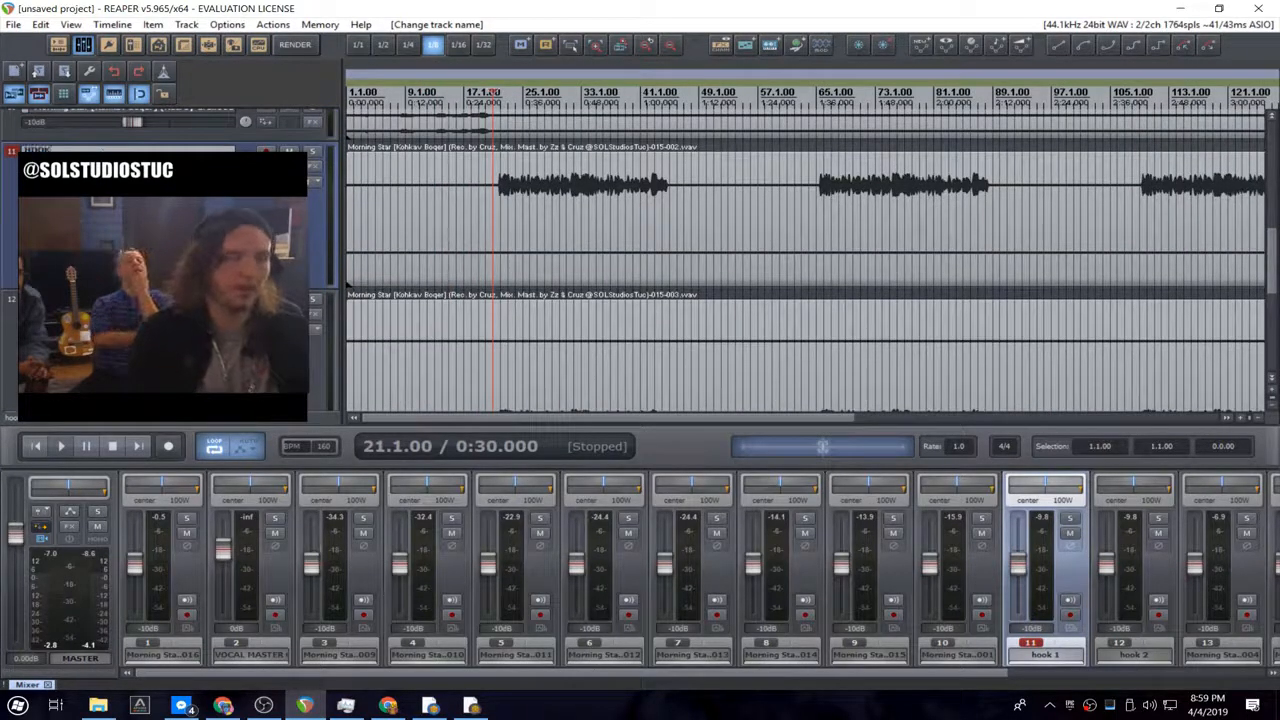
pyautogui.press('Return')
pyautogui.scroll(-1, 100, 151)
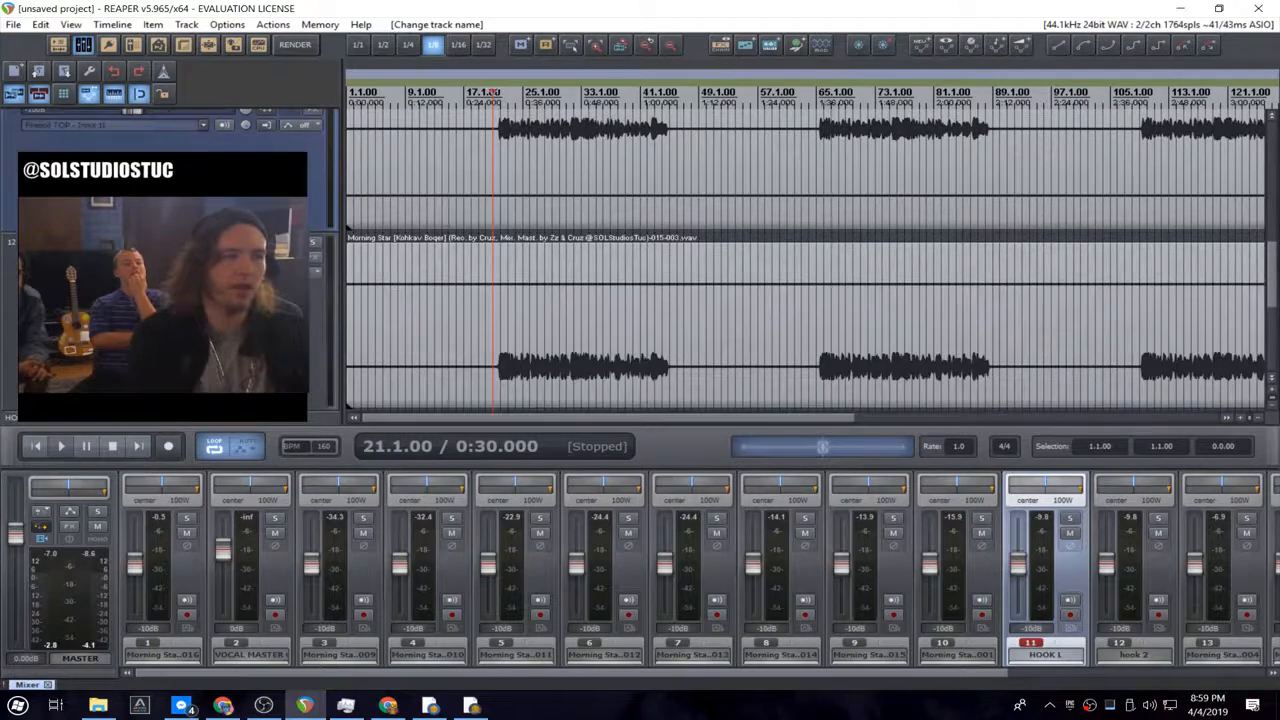
pyautogui.scroll(-1, 325, 212)
pyautogui.scroll(-6, 325, 212)
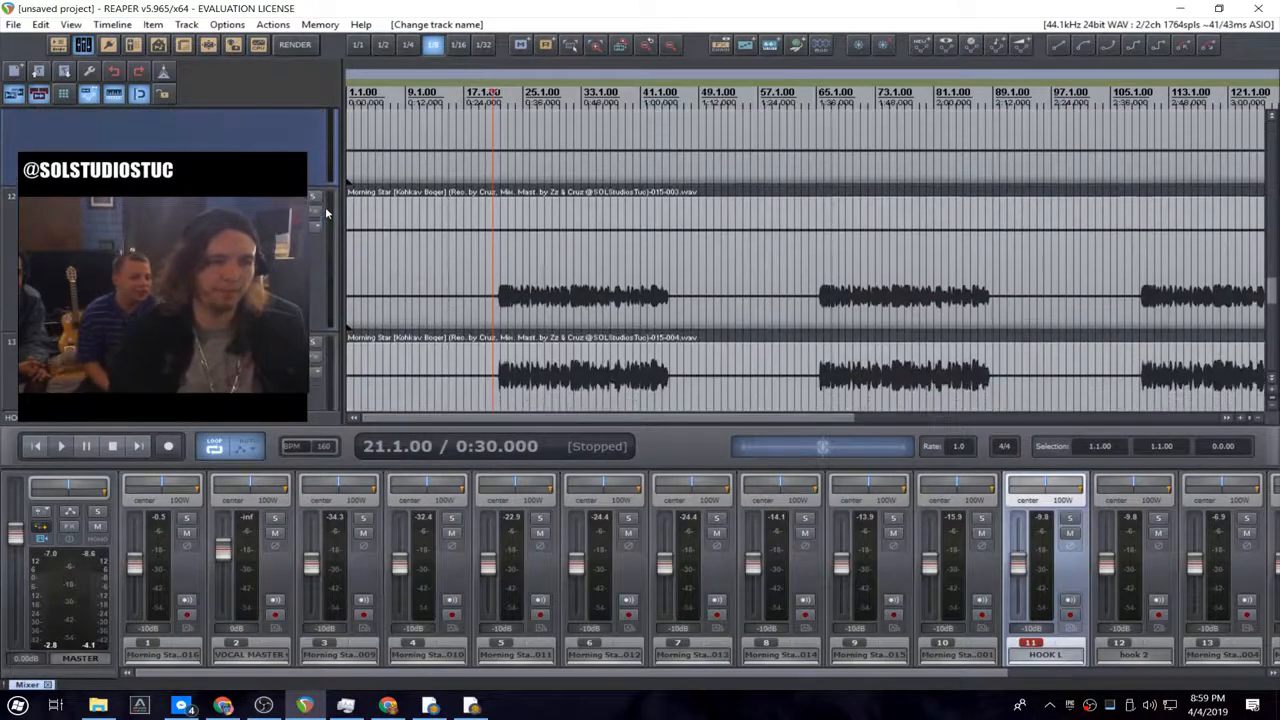
pyautogui.scroll(-2, 325, 212)
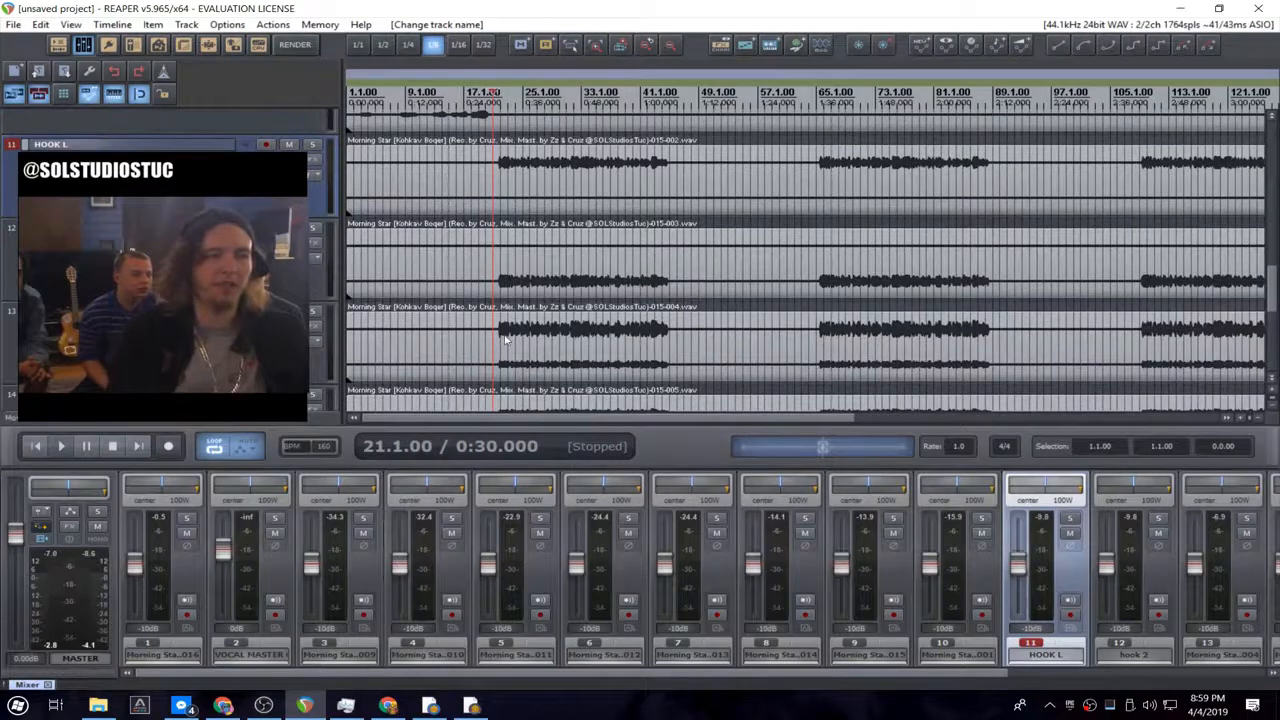
pyautogui.scroll(-1, 505, 340)
# - Rename track 13, the stem 004 track, as HOOK KINDA L
pyautogui.click(155, 311)
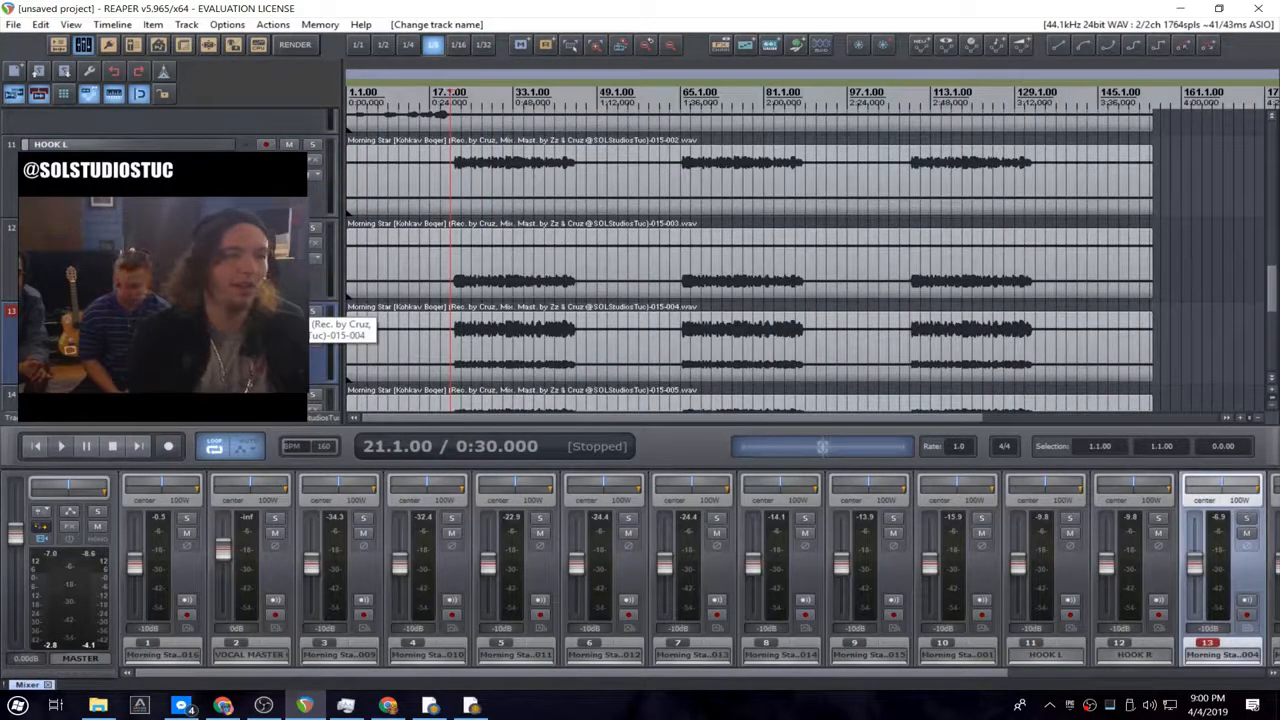
pyautogui.write('HOOK KIND L')
pyautogui.press('Return')
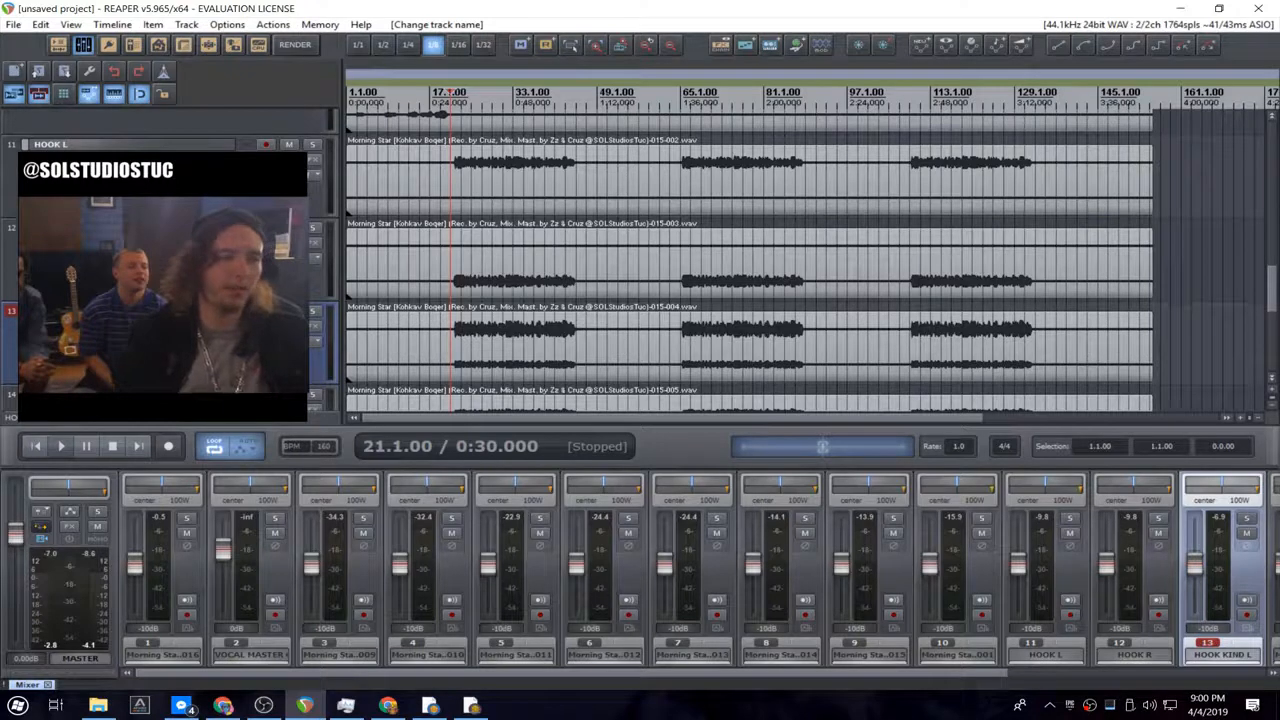
pyautogui.scroll(-1, 336, 336)
pyautogui.scroll(-1, 352, 329)
pyautogui.scroll(-2, 336, 325)
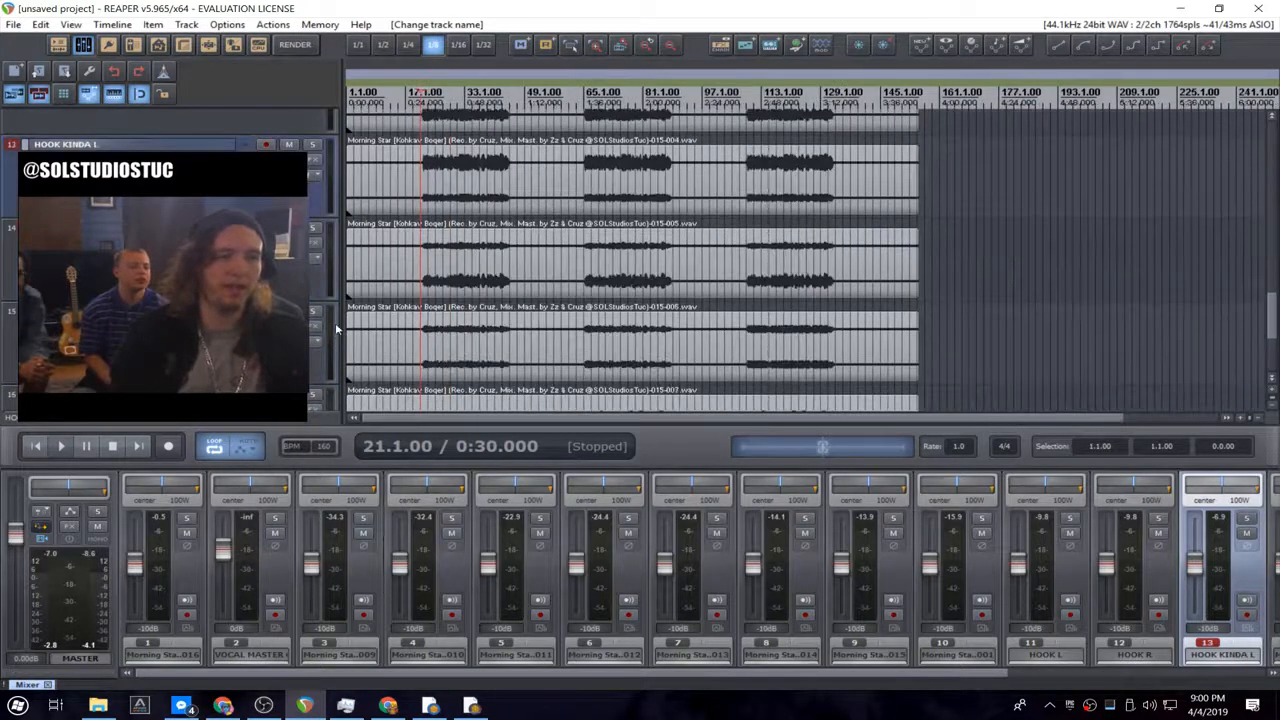
# - Rename track 14, stem 005, as HOOK KINDA R and track 15, stem 006, as CENTER HOOK
pyautogui.scroll(1, 338, 301)
pyautogui.click(130, 228)
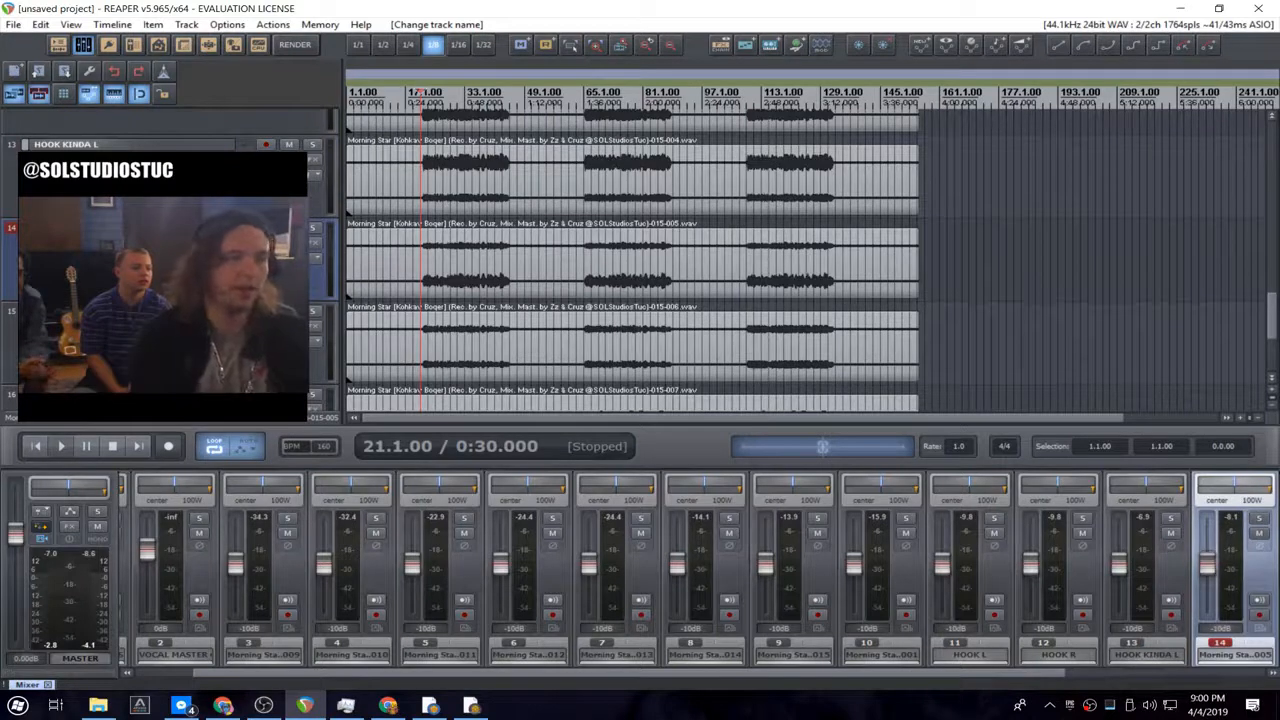
pyautogui.press('Return')
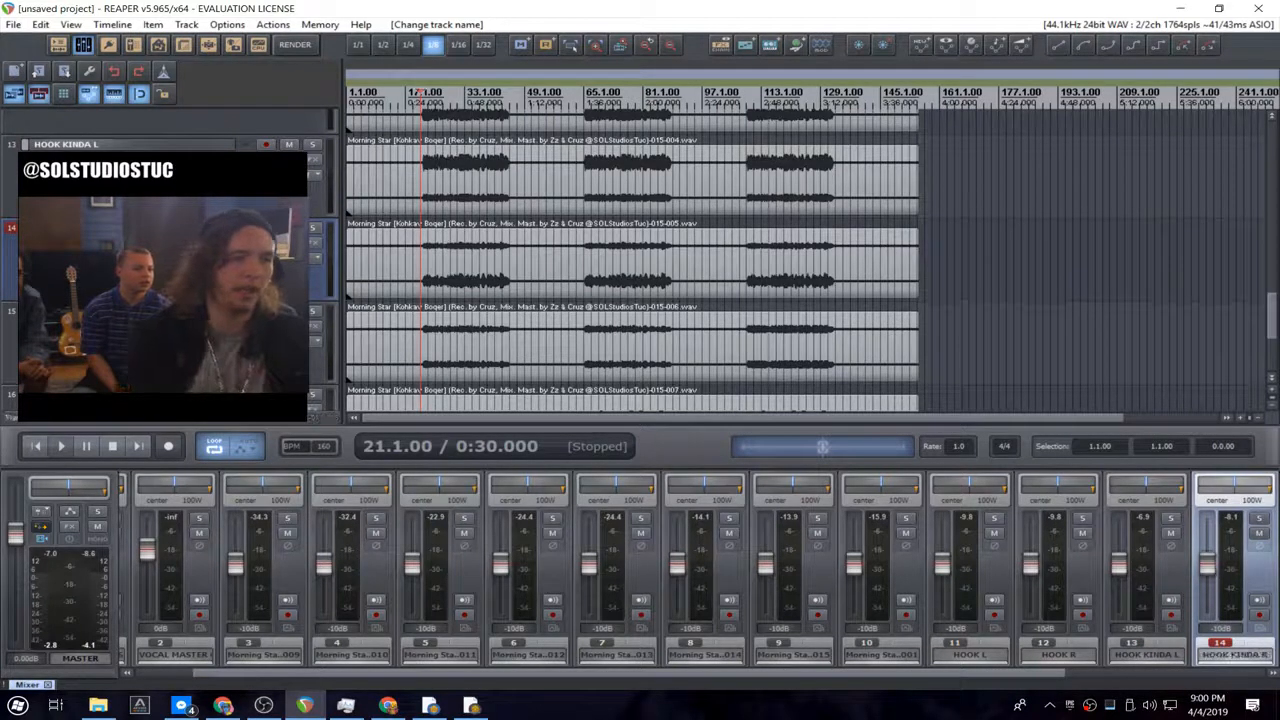
pyautogui.click(80, 311)
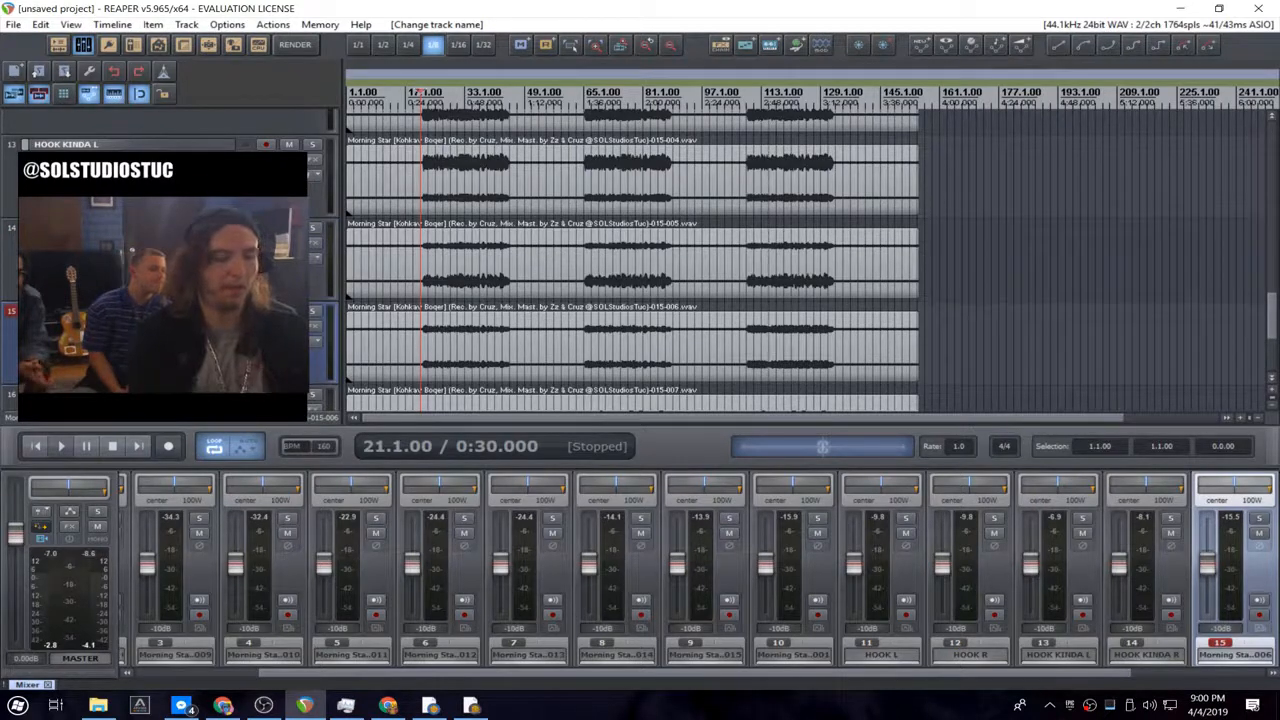
pyautogui.write('CENTER HOOK')
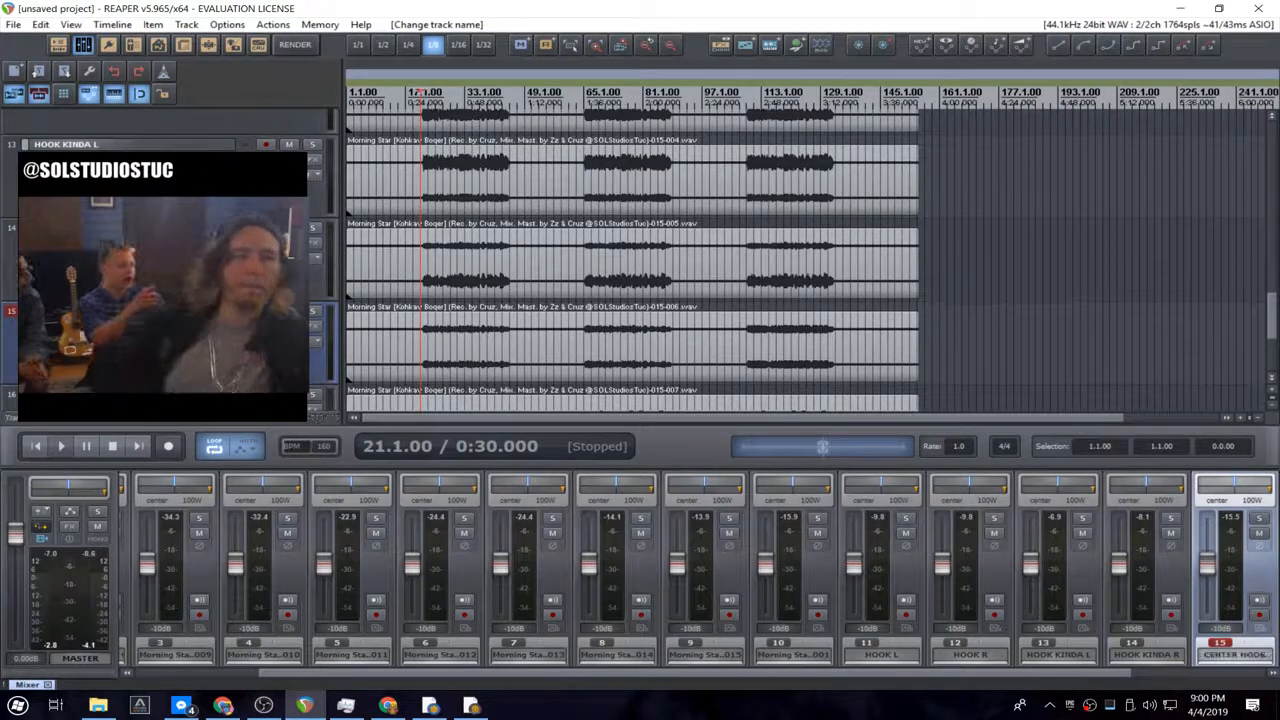
# - Finish naming track 15 and audition the song from bar 17, just before the first hook
pyautogui.press('Return')
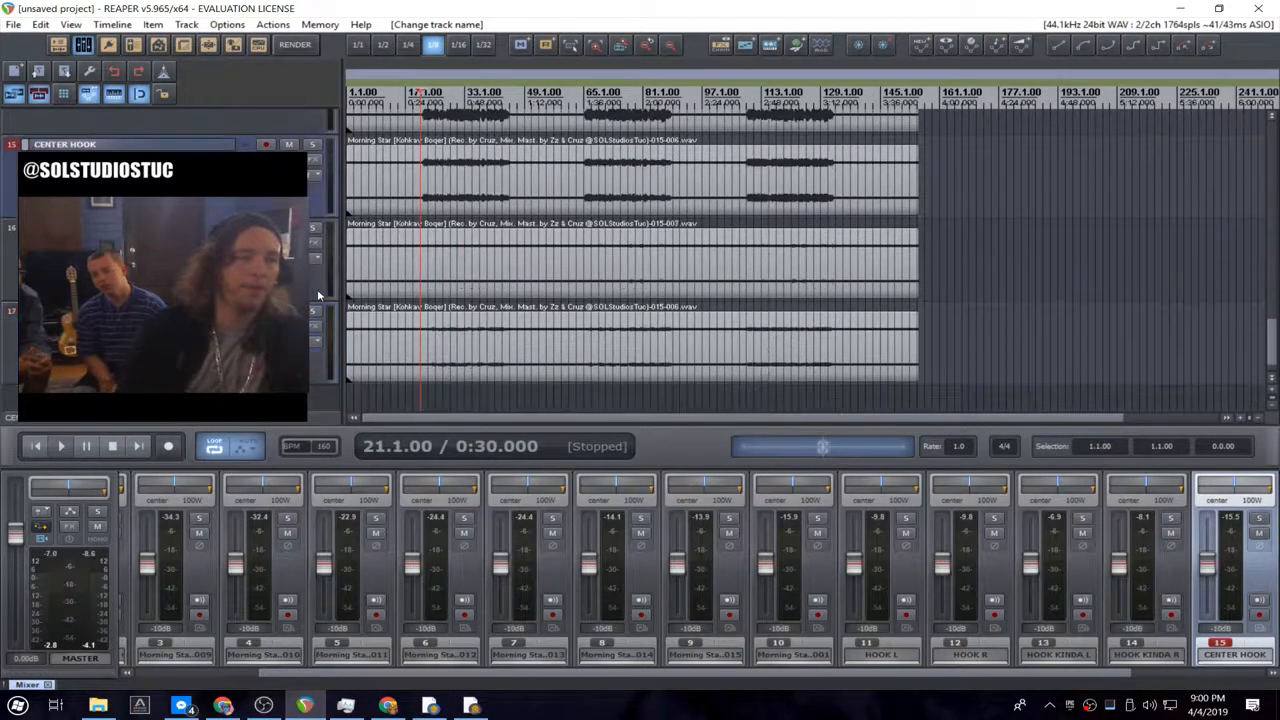
pyautogui.click(406, 97)
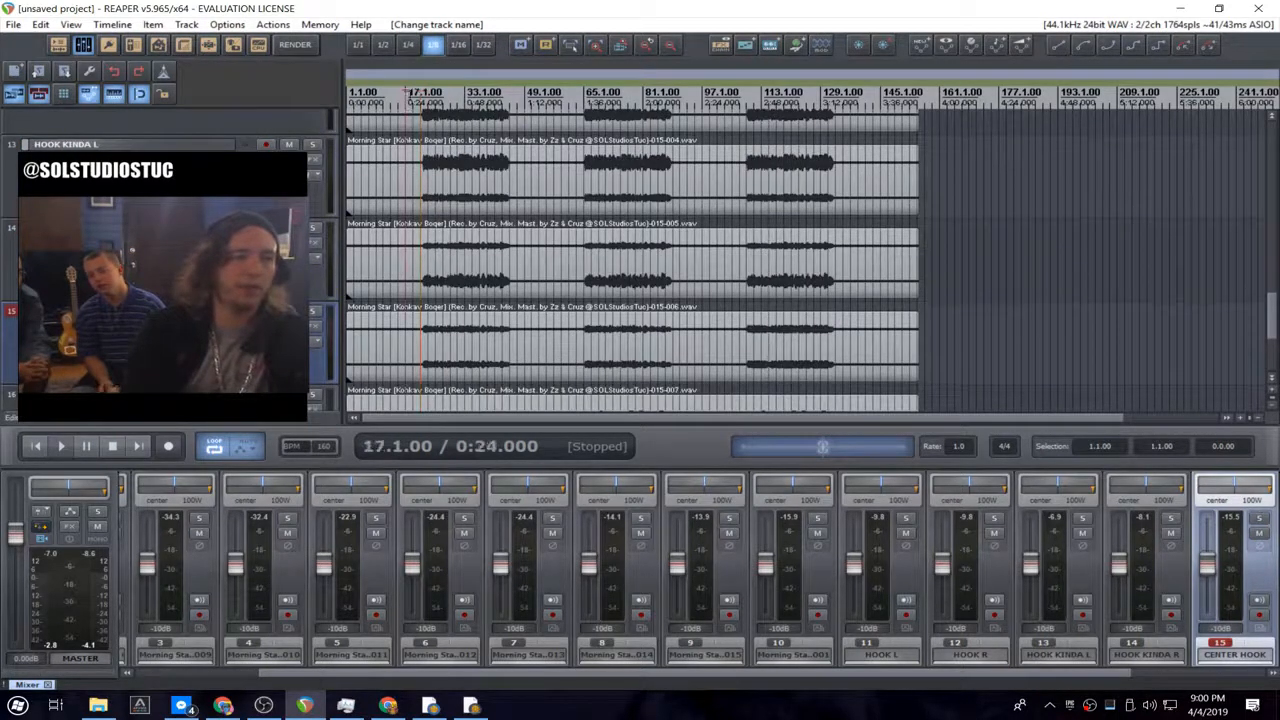
pyautogui.press('space')
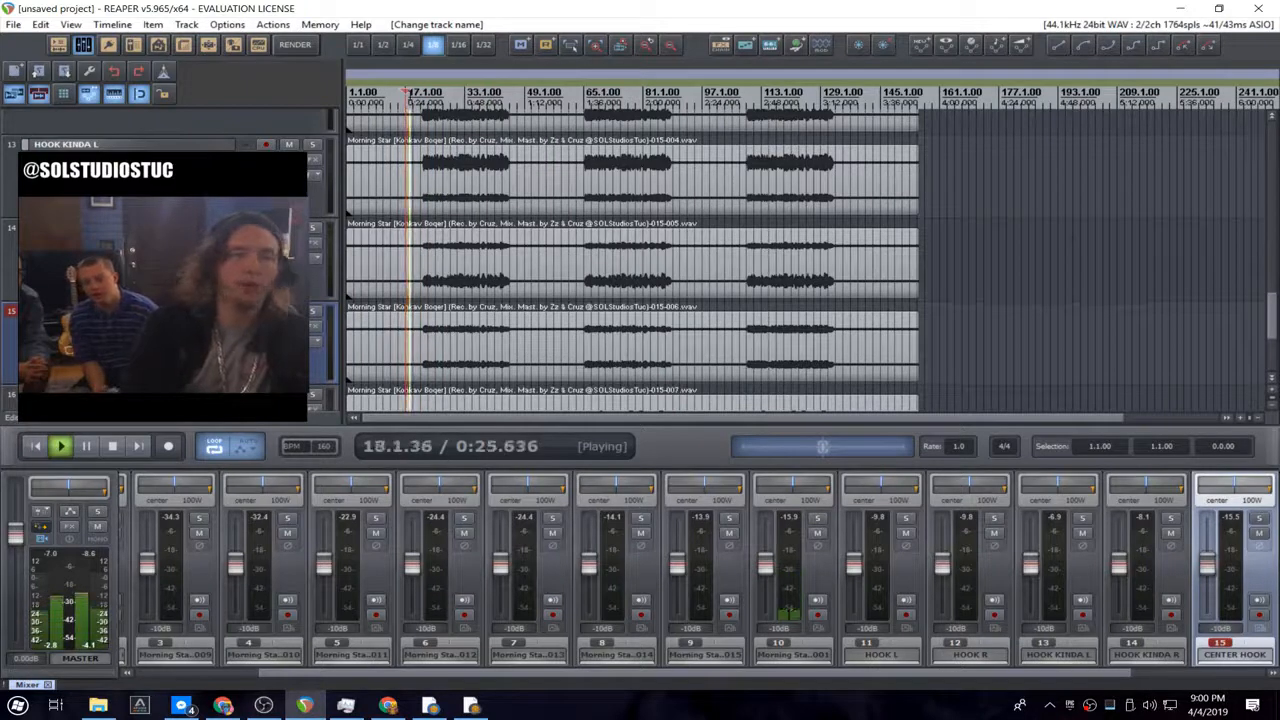
pyautogui.press('space')
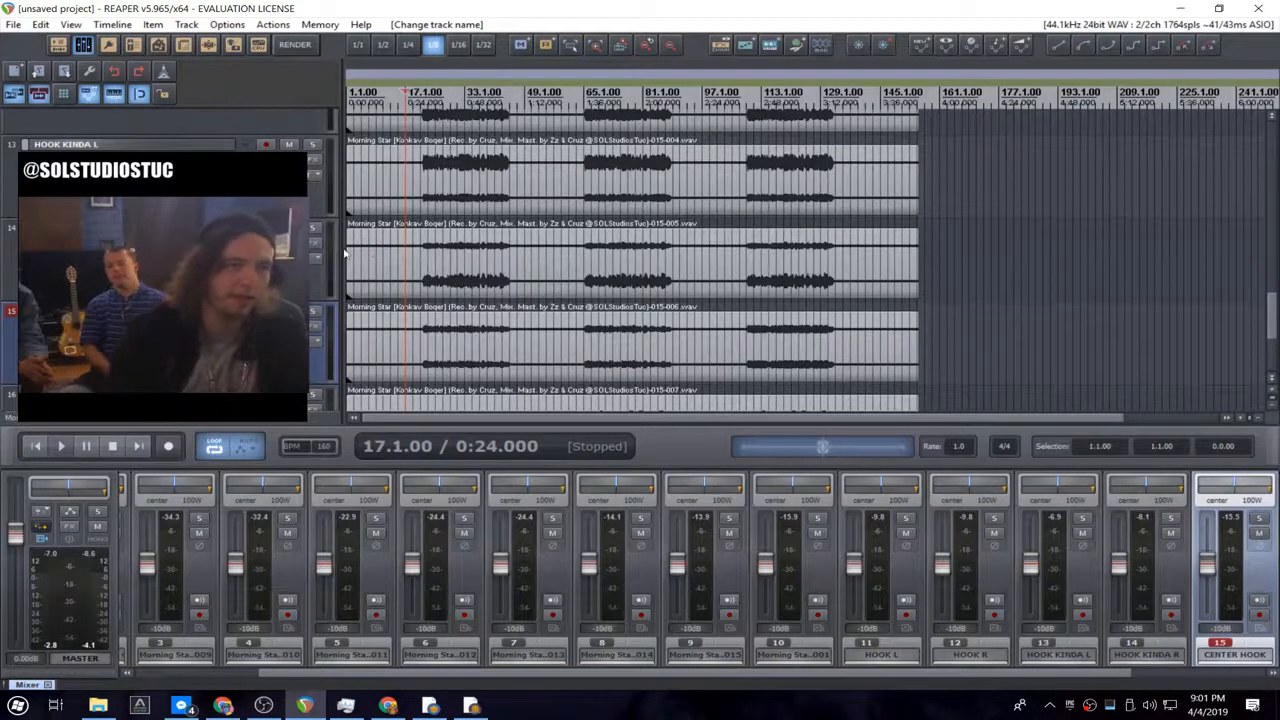
# - Hide the mixer, insert a new track below track 10 and name it HOOK FOLDER
pyautogui.hotkey('ctrl', 'm')
pyautogui.scroll(-3, 330, 255)
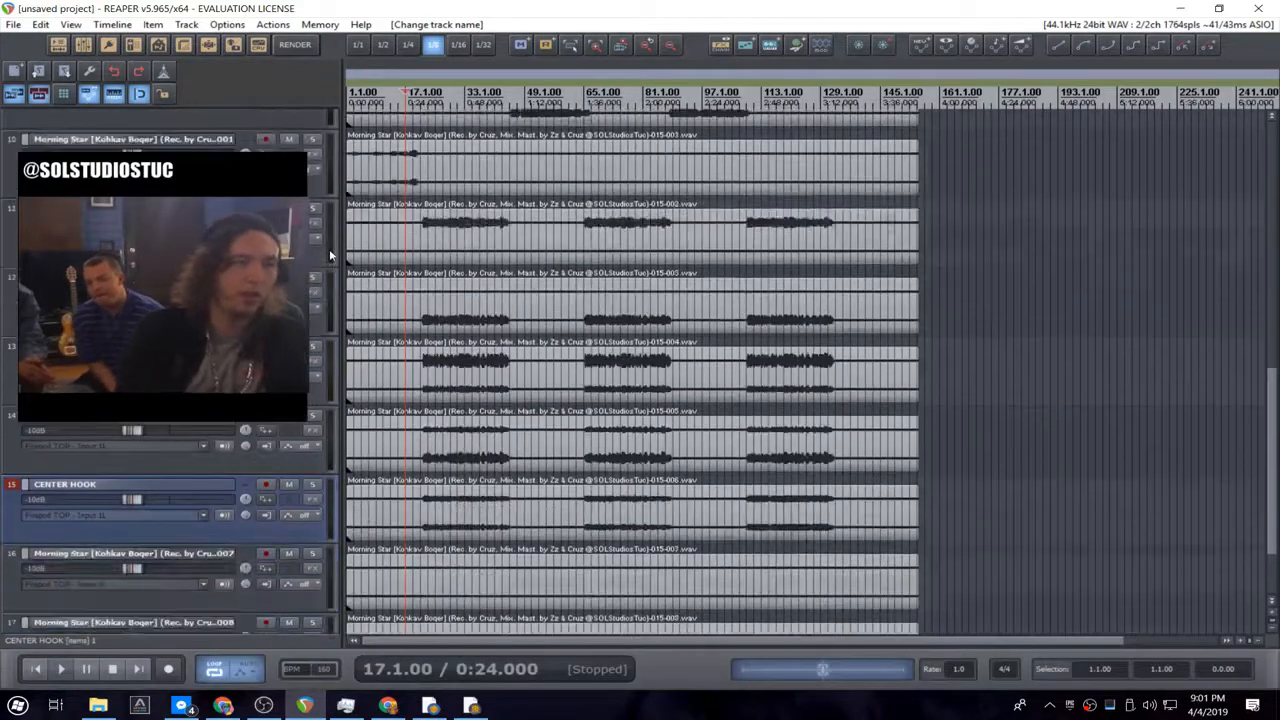
pyautogui.rightClick(314, 214)
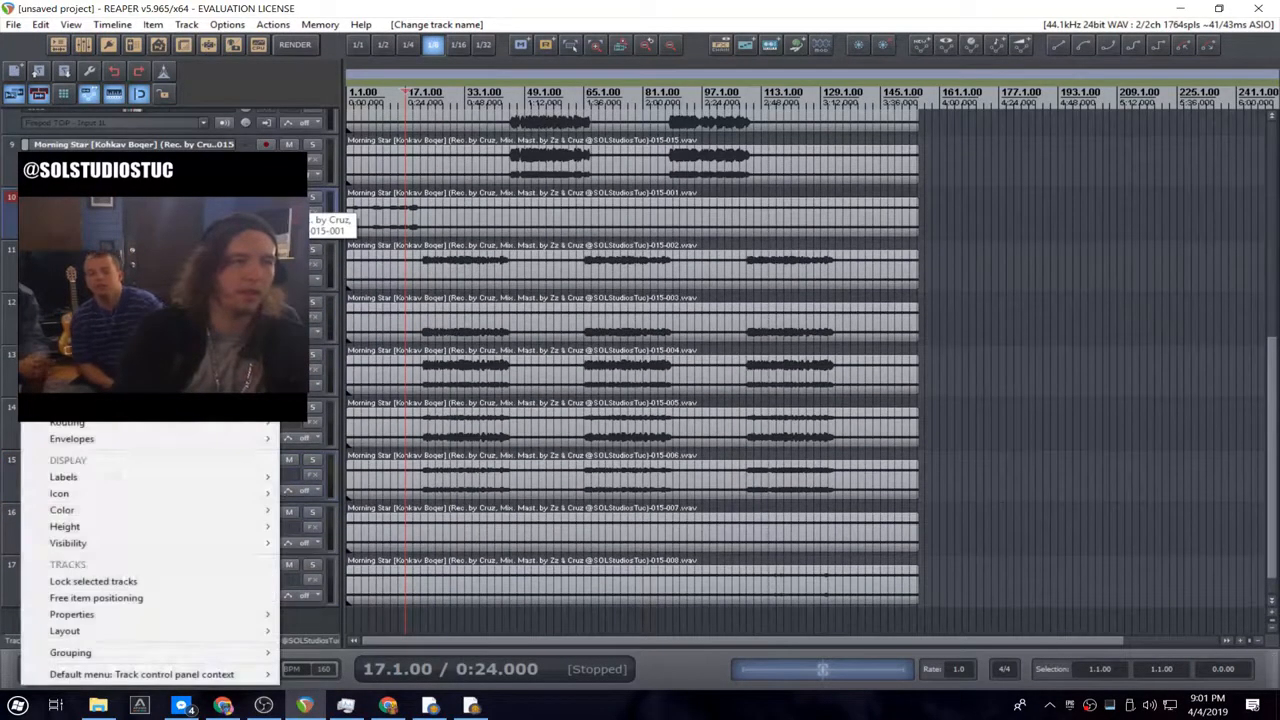
pyautogui.click(315, 214)
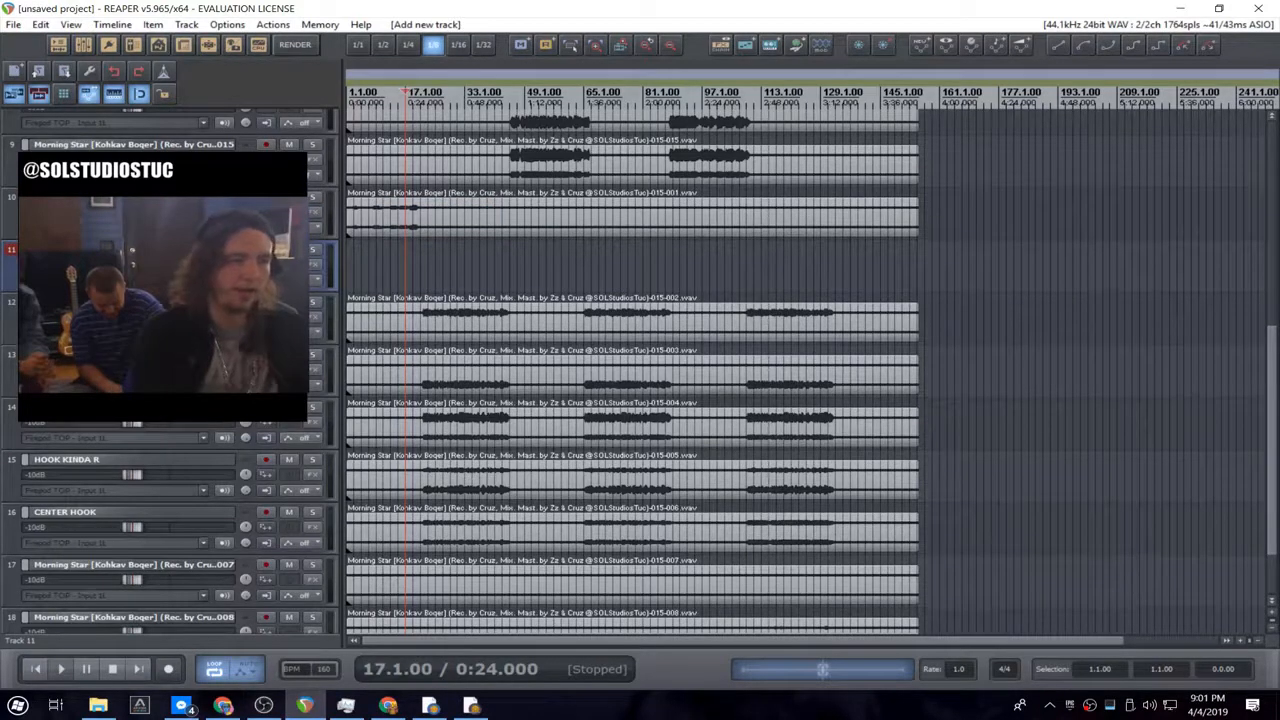
pyautogui.press('Return')
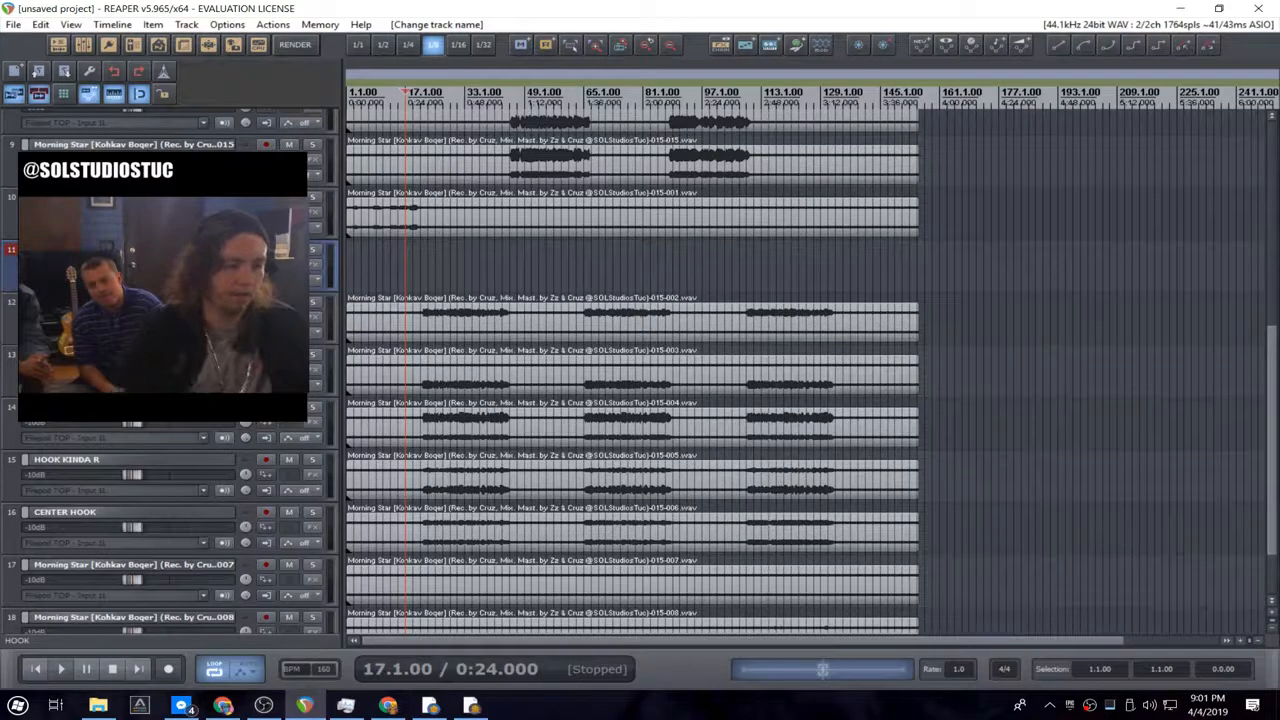
pyautogui.write('FOLDER')
pyautogui.press('Return')
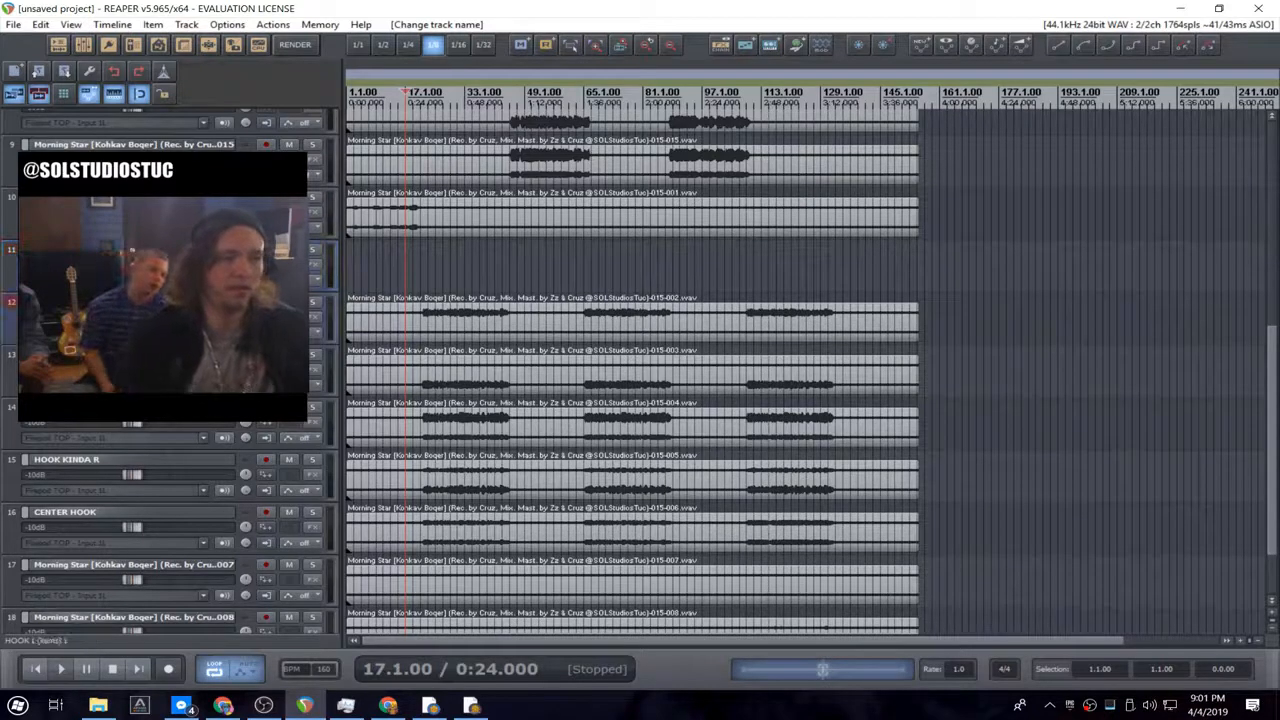
# - Nest tracks 12 to 16, HOOK L through CENTER HOOK, inside HOOK FOLDER and test collapsing and expanding the folder
pyautogui.click(83, 527)
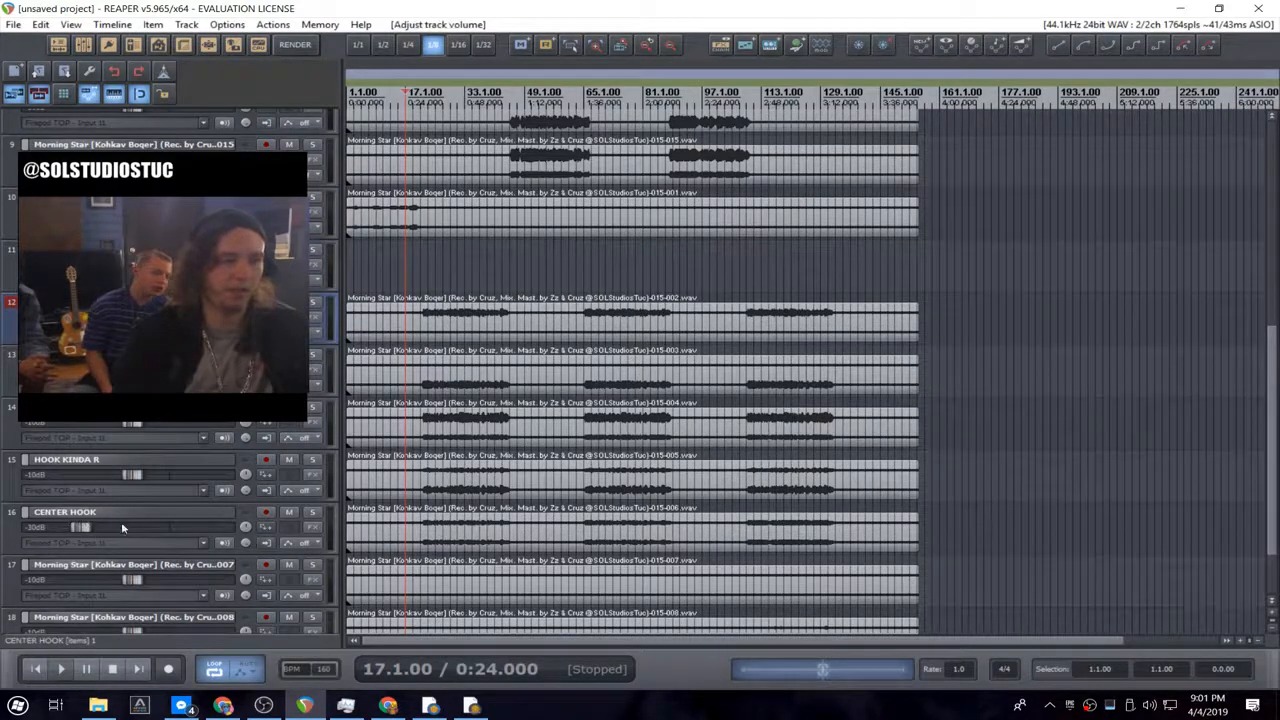
pyautogui.hotkey('ctrl', 'z')
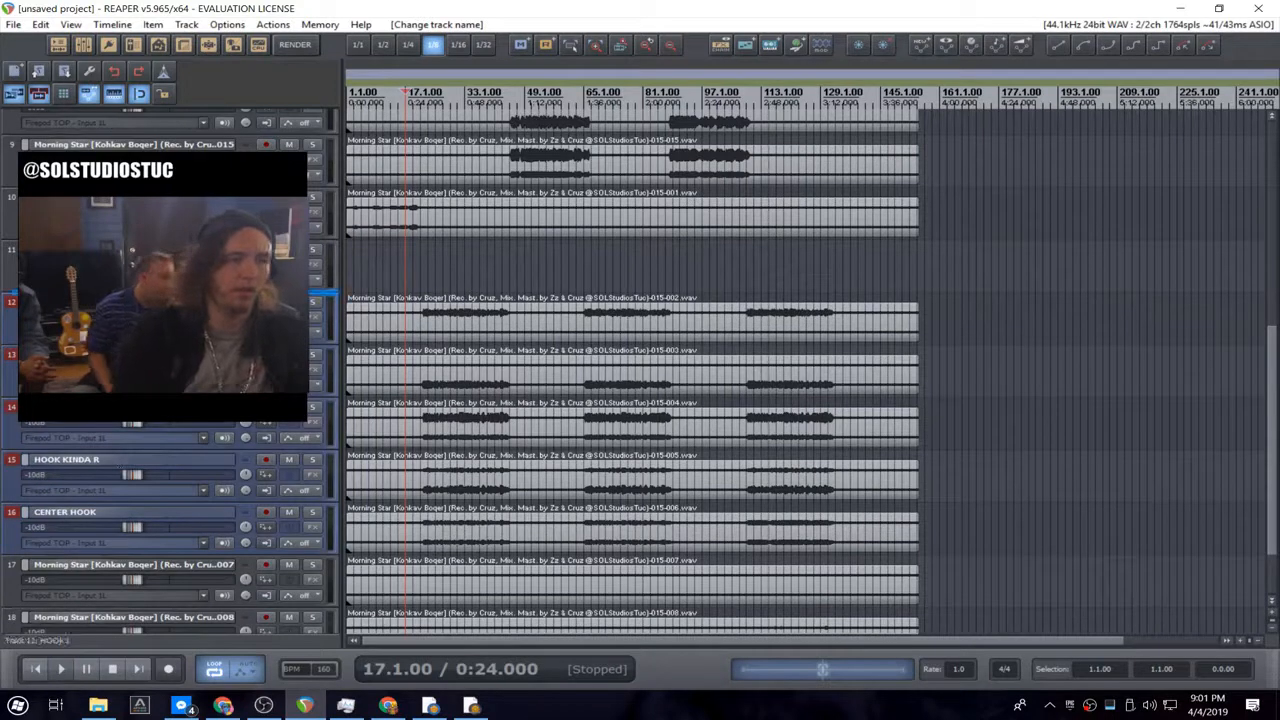
pyautogui.moveTo(70, 302)
pyautogui.mouseDown()
pyautogui.moveTo(70, 315)
pyautogui.moveTo(70, 299)
pyautogui.mouseUp()
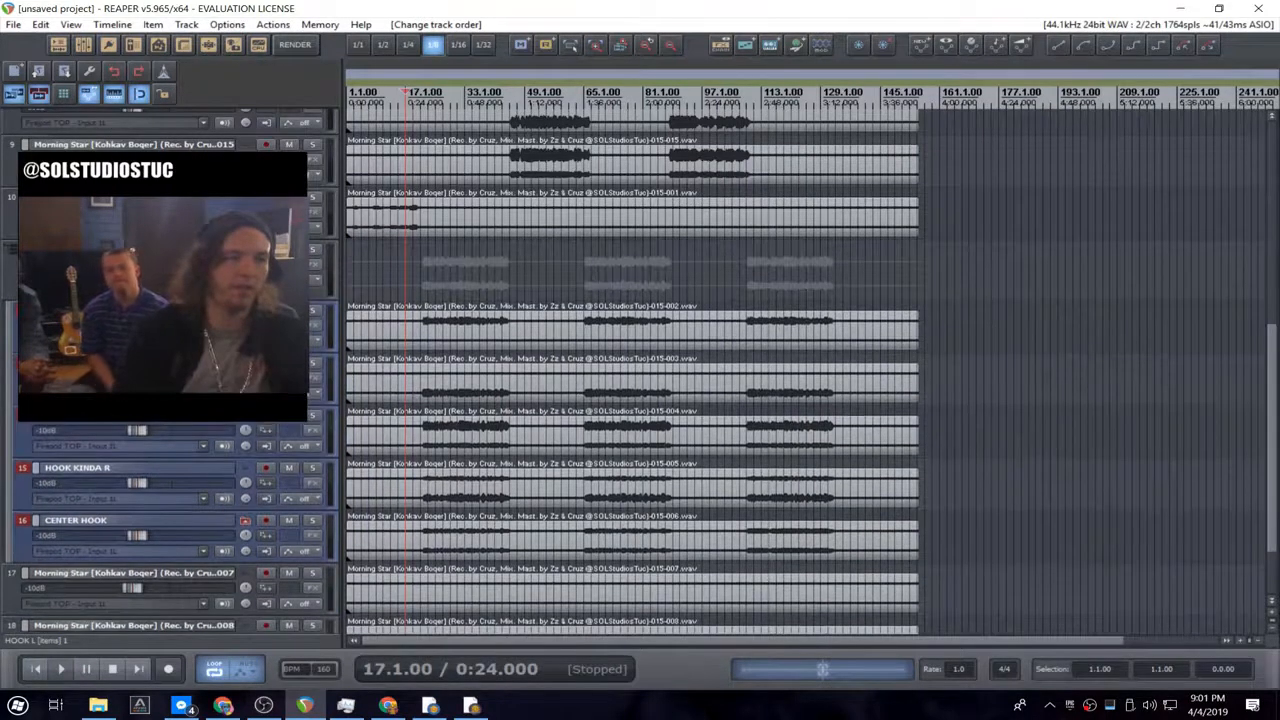
pyautogui.click(14, 280)
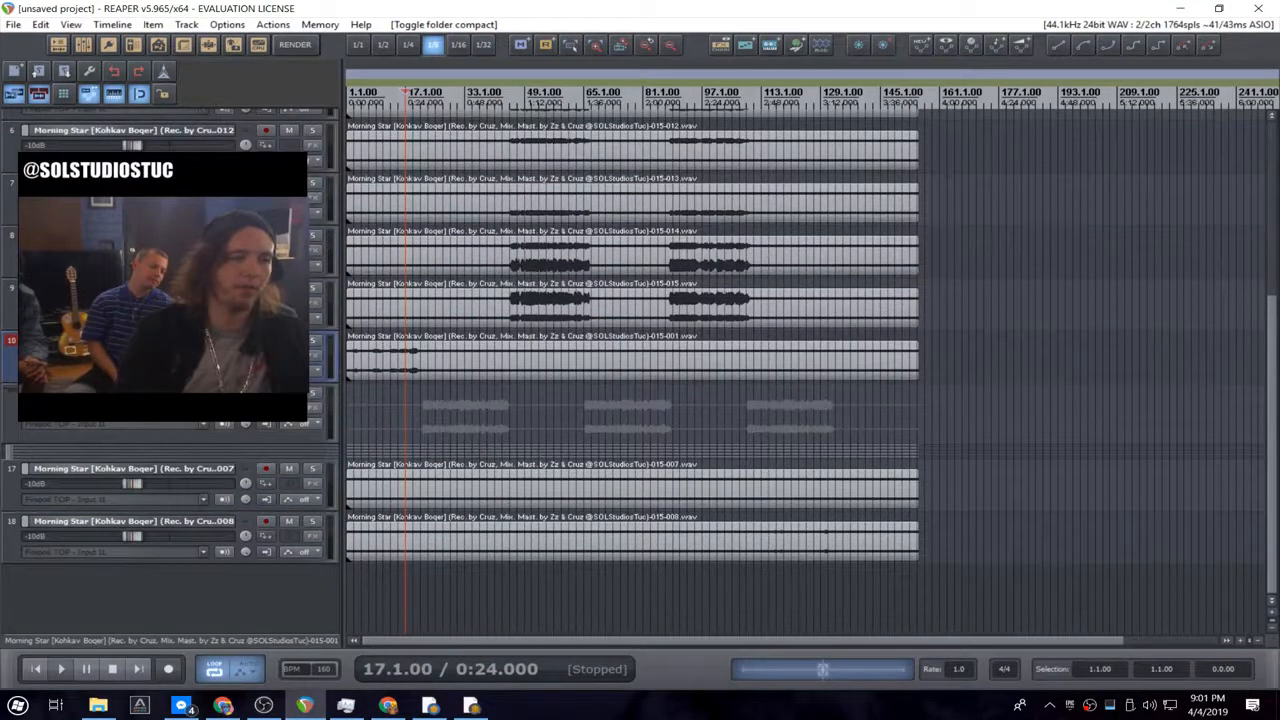
pyautogui.click(14, 398)
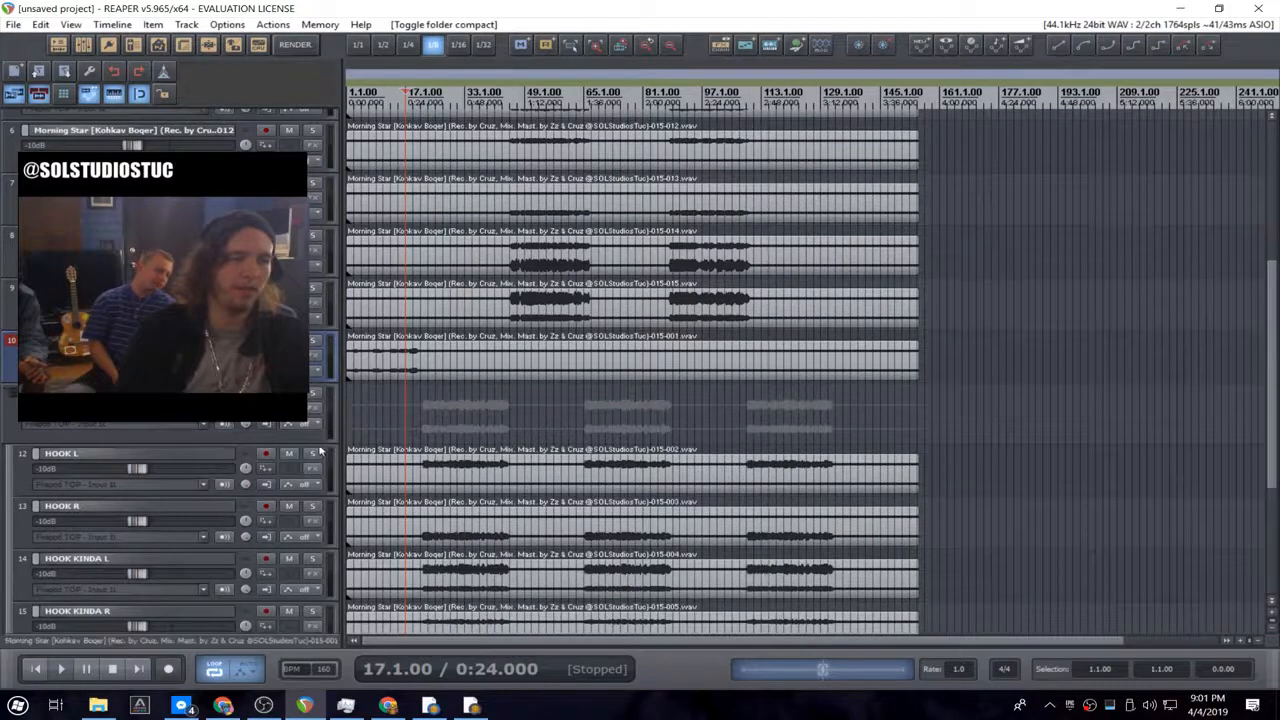
# - Move the stem 001 track above the stem 009 track, directly below VOCAL MASTER GROUP
pyautogui.scroll(-1, 323, 444)
pyautogui.scroll(6, 320, 440)
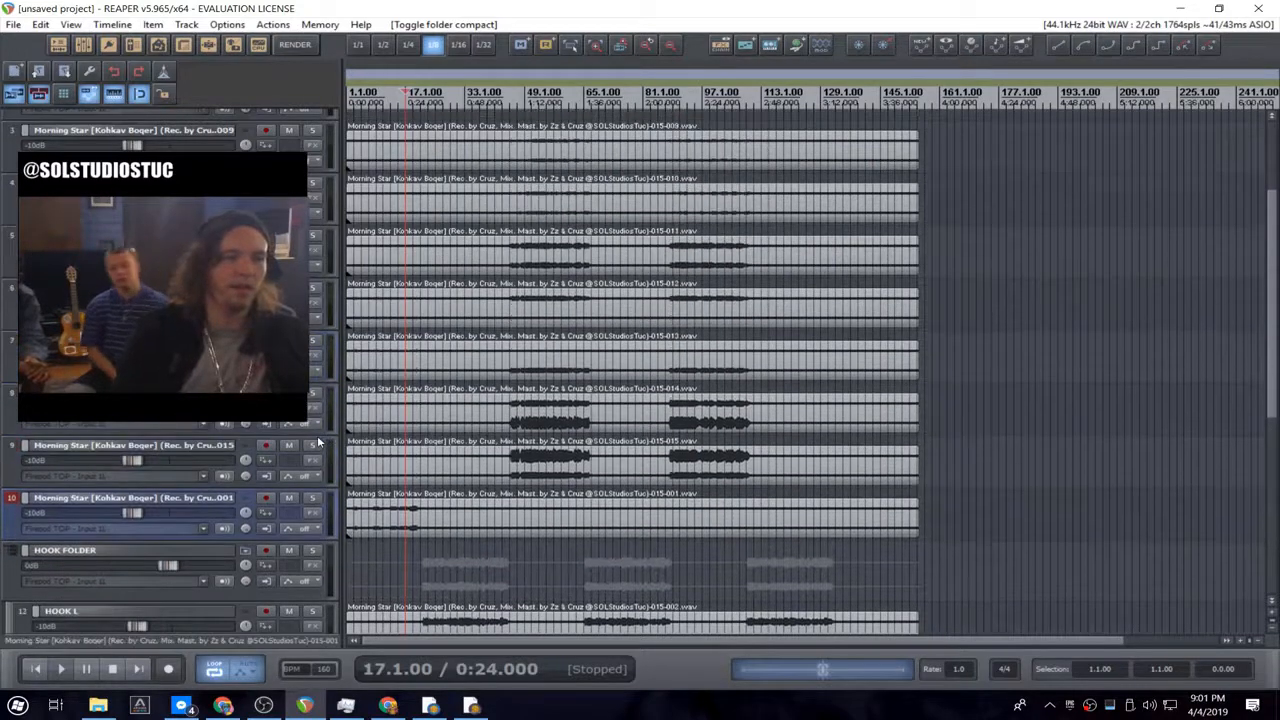
pyautogui.scroll(-9, 318, 441)
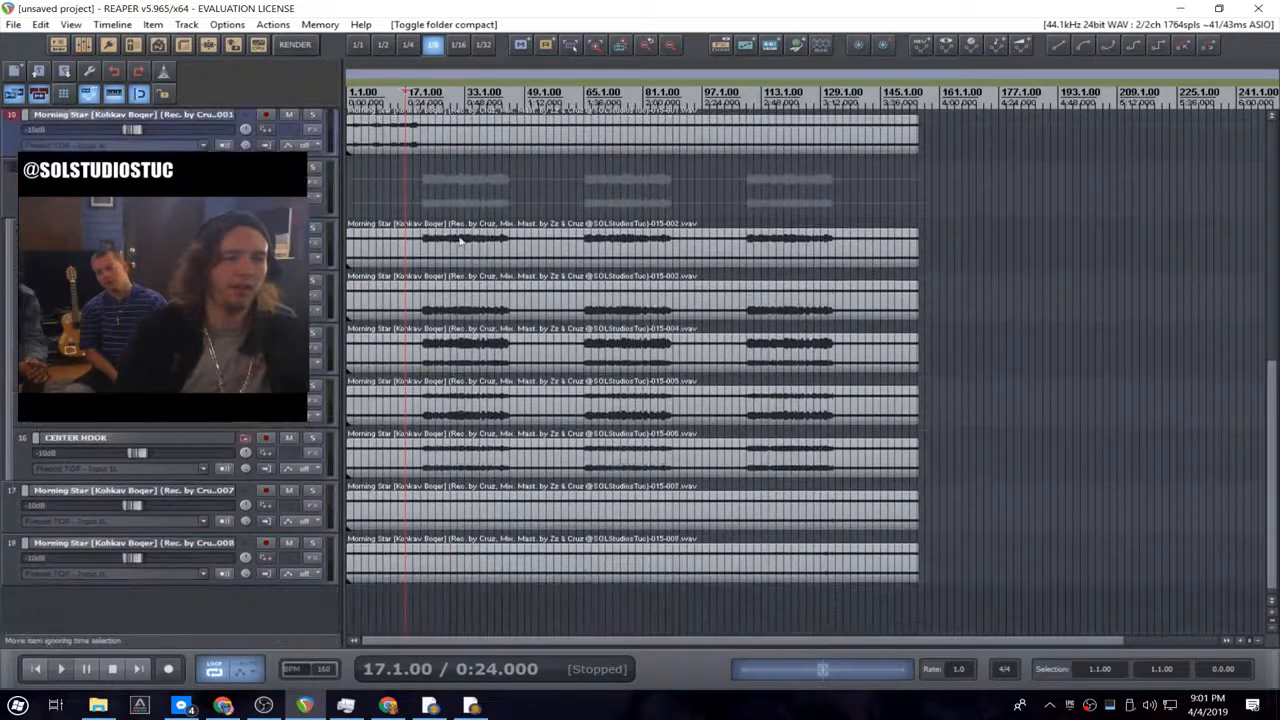
pyautogui.scroll(8, 387, 270)
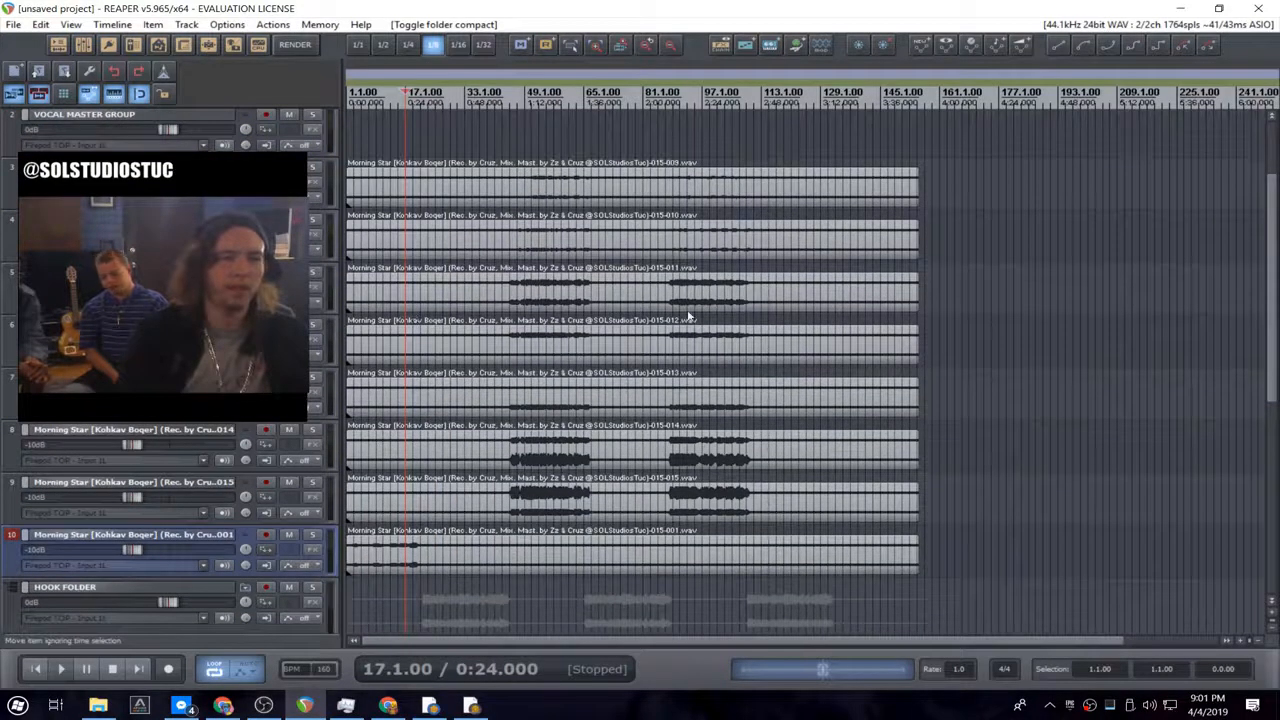
pyautogui.click(541, 190)
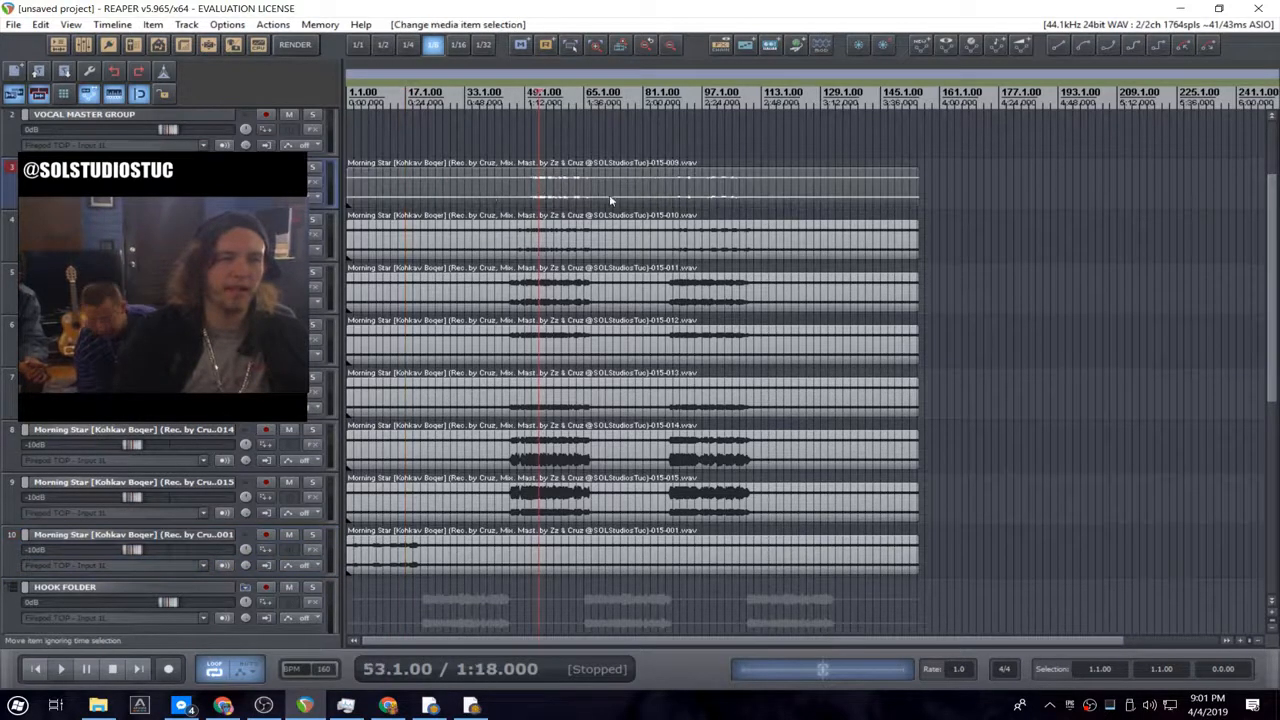
pyautogui.click(455, 550)
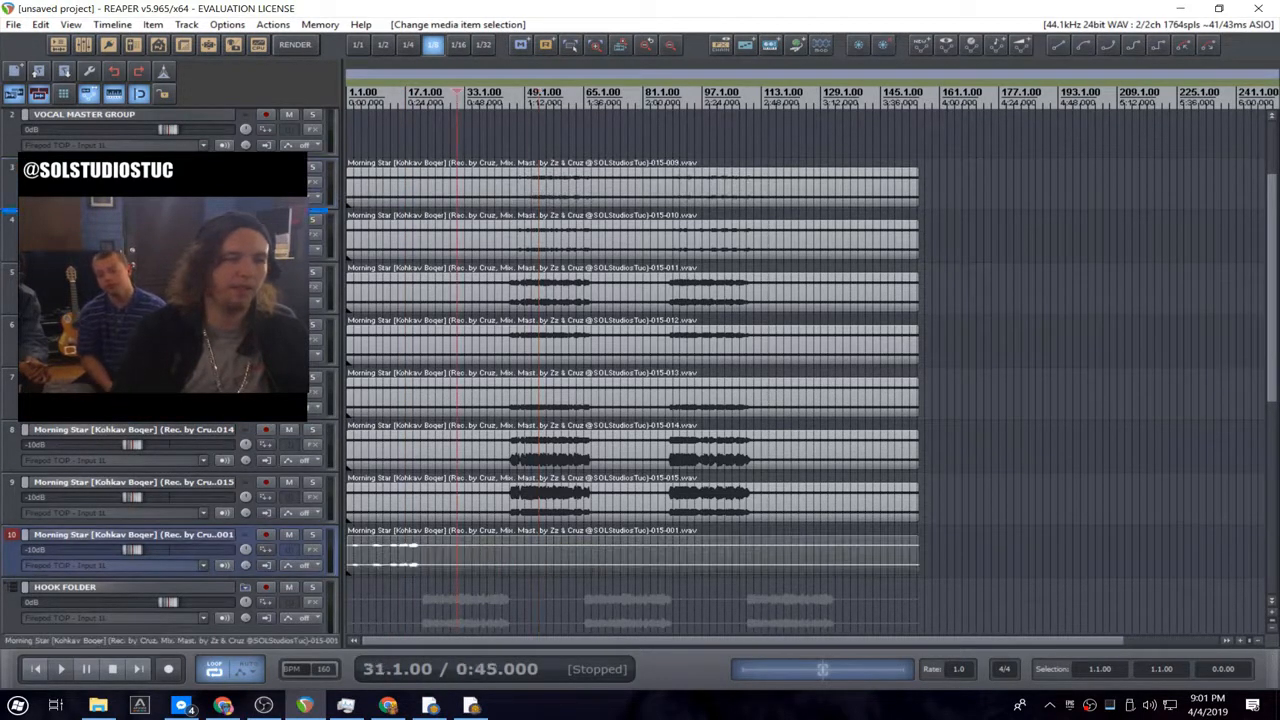
pyautogui.moveTo(150, 208); pyautogui.dragTo(150, 164)
pyautogui.click(195, 220)
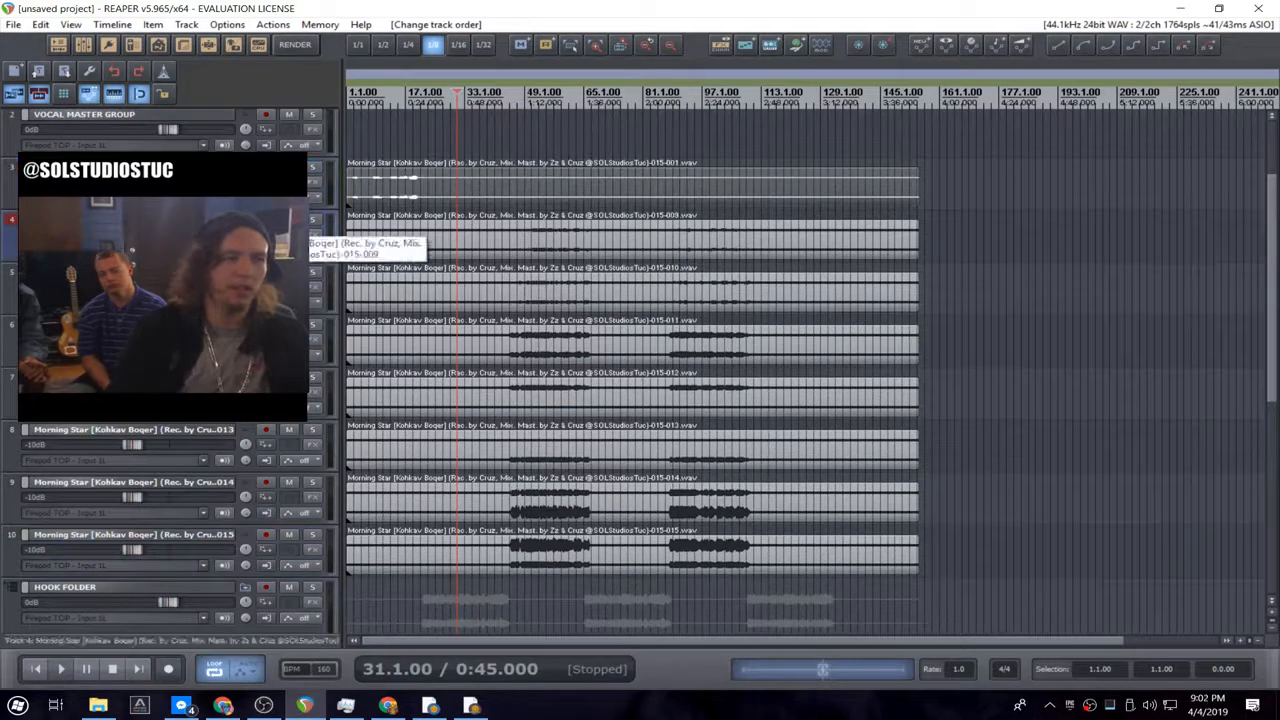
# - Rename the stem 001 track as INTRO
pyautogui.click(150, 167)
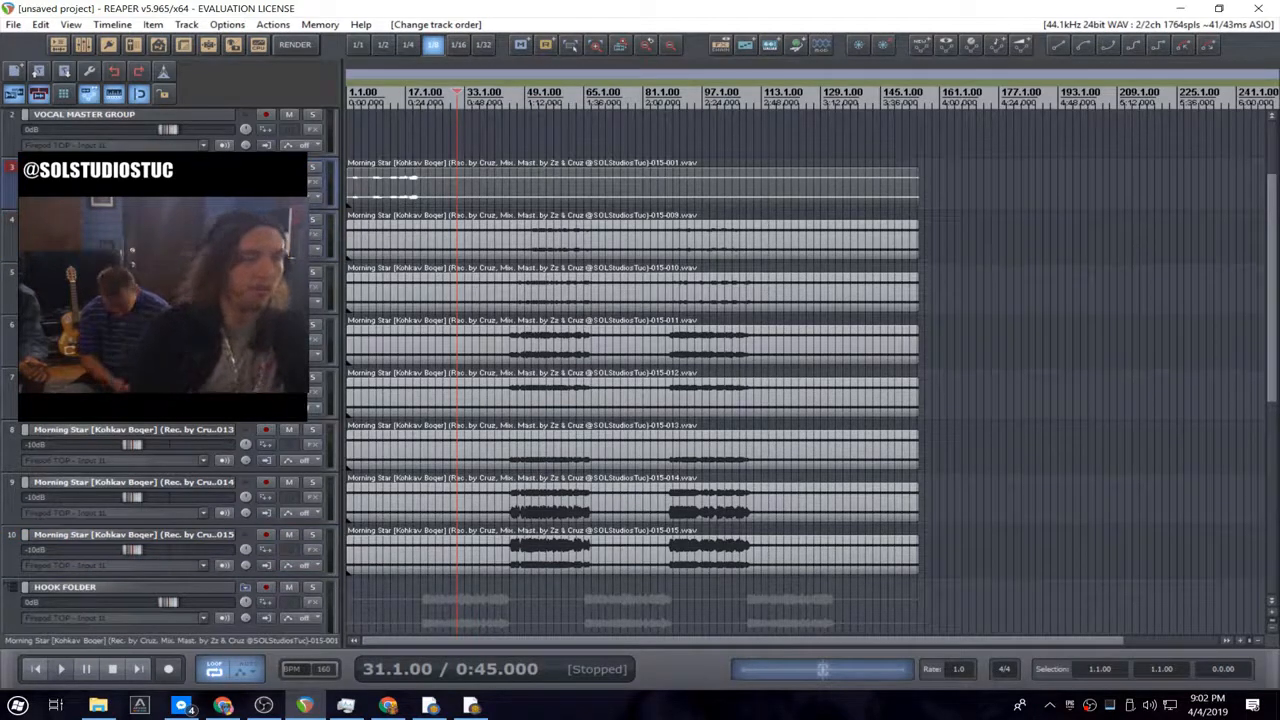
pyautogui.write('INTRO')
pyautogui.press('Return')
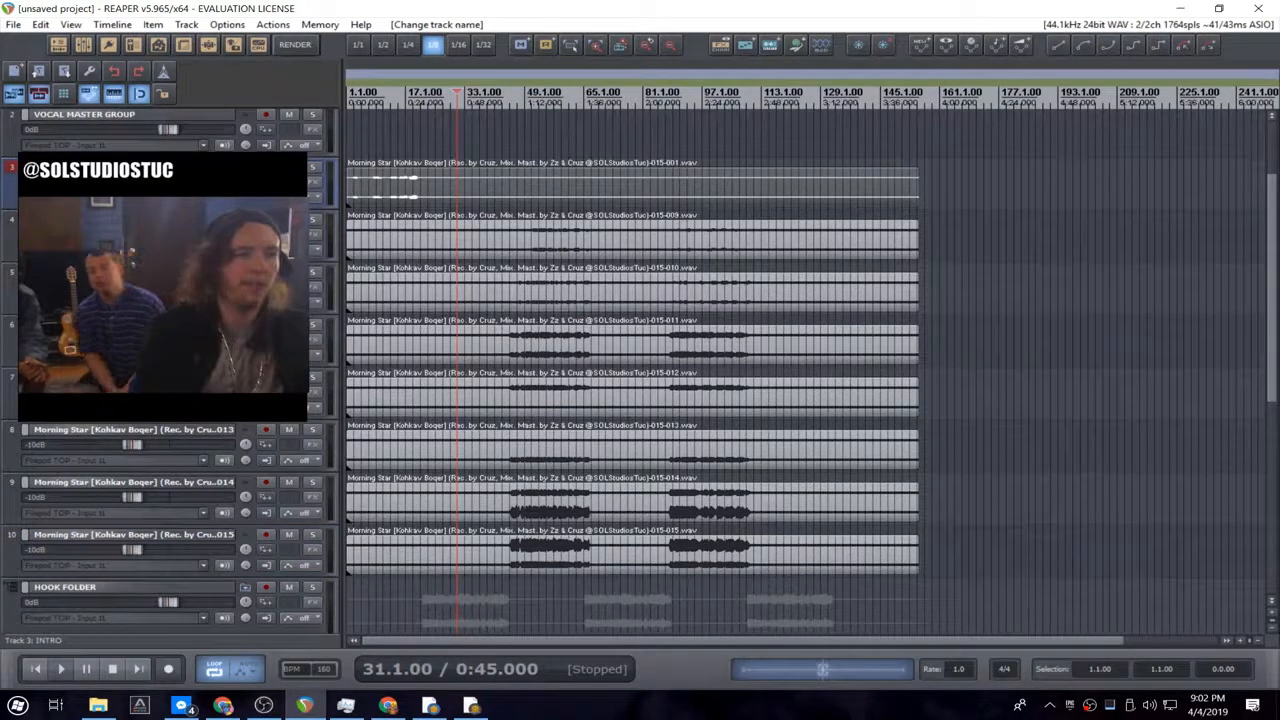
# - Rename track 5 as VERSE, the stem 012 track as VERSE LEFT and the stem 013 track as VERSE RIGHT
pyautogui.click(150, 272)
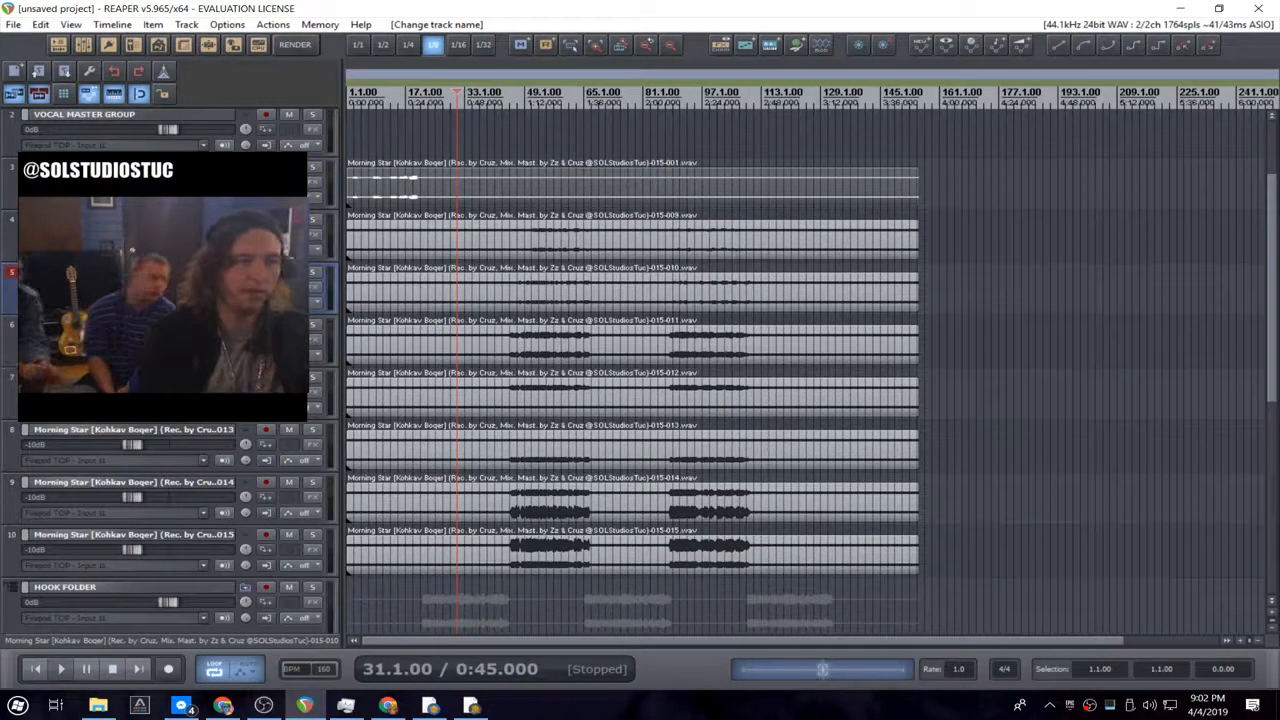
pyautogui.press('Return')
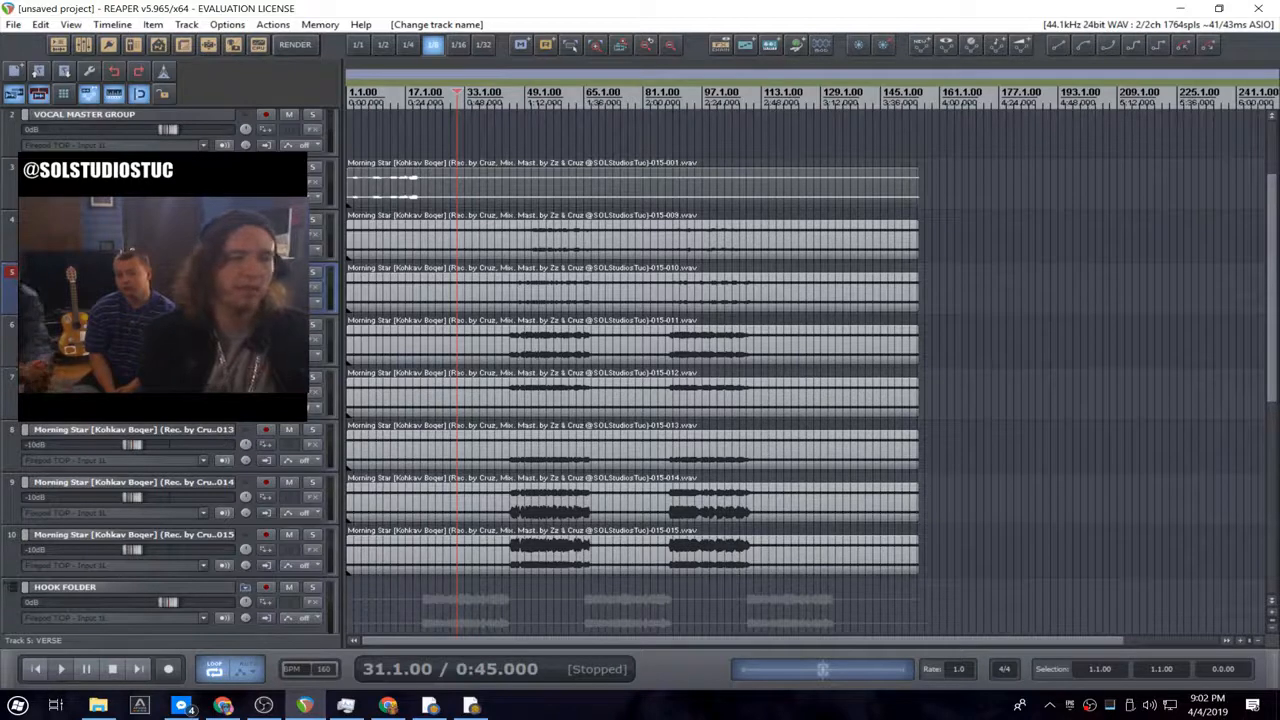
pyautogui.press('Tab')
pyautogui.write('VE')
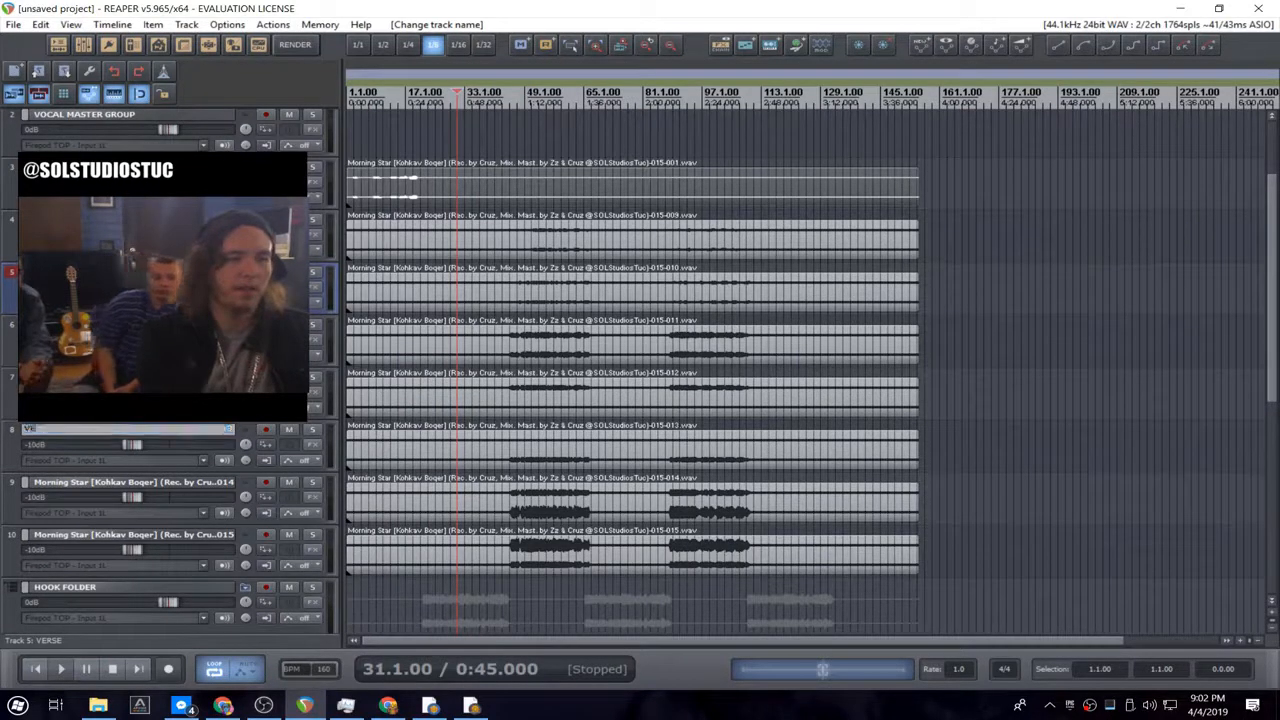
pyautogui.write('RSE RIGHT')
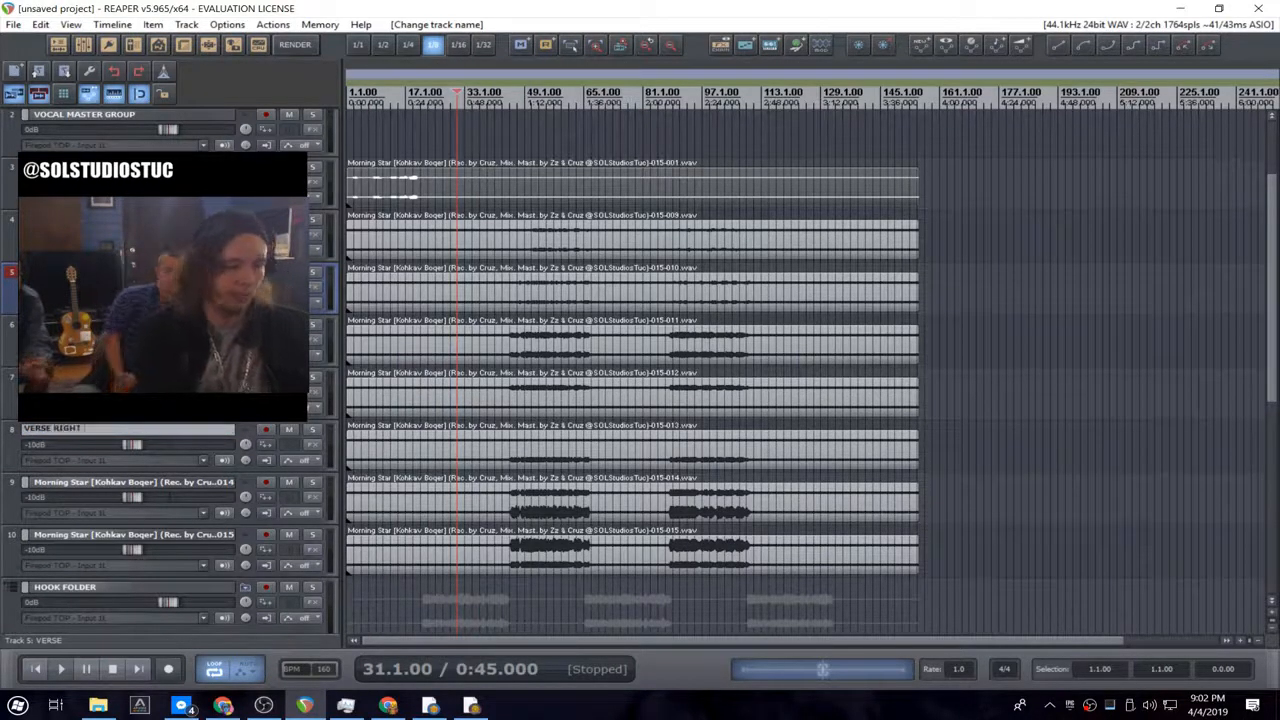
# - Rename track 9, stem 014, as WERSE KINDA RIGHT and track 10, stem 015, as VERSE KINDA LEFT
pyautogui.press('Tab')
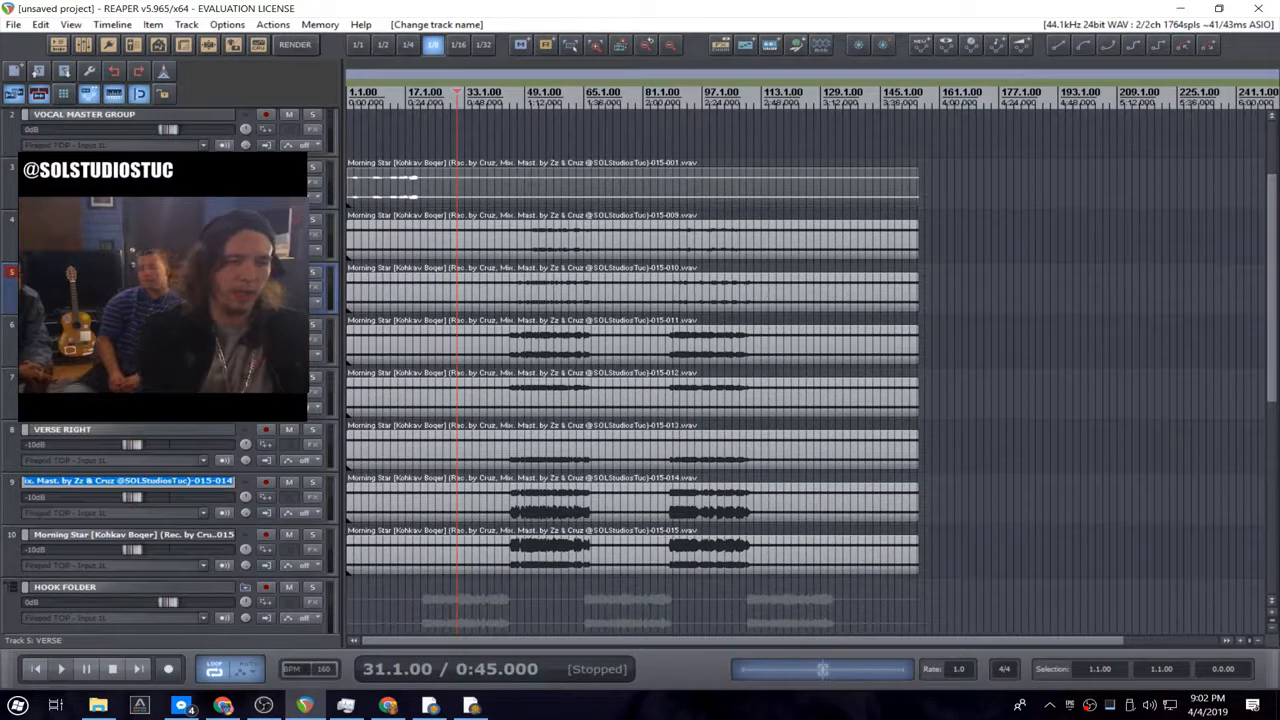
pyautogui.write('VERSE')
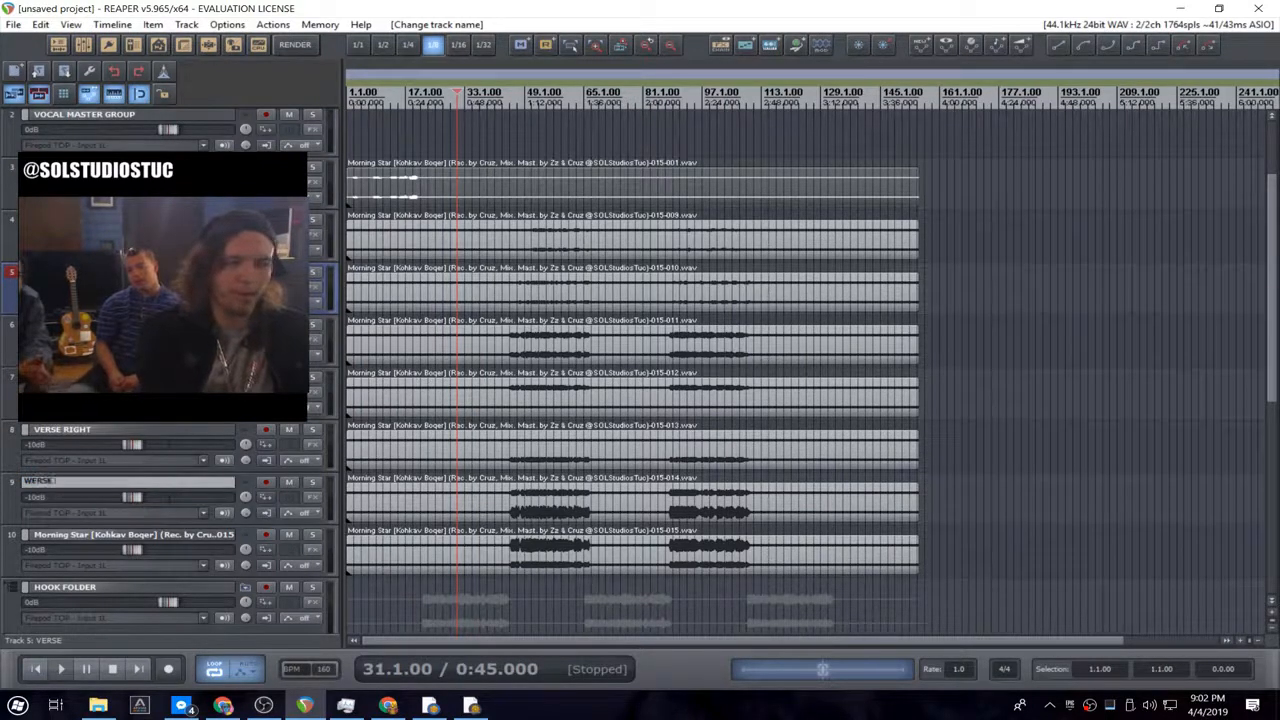
pyautogui.write(' KINDA RI')
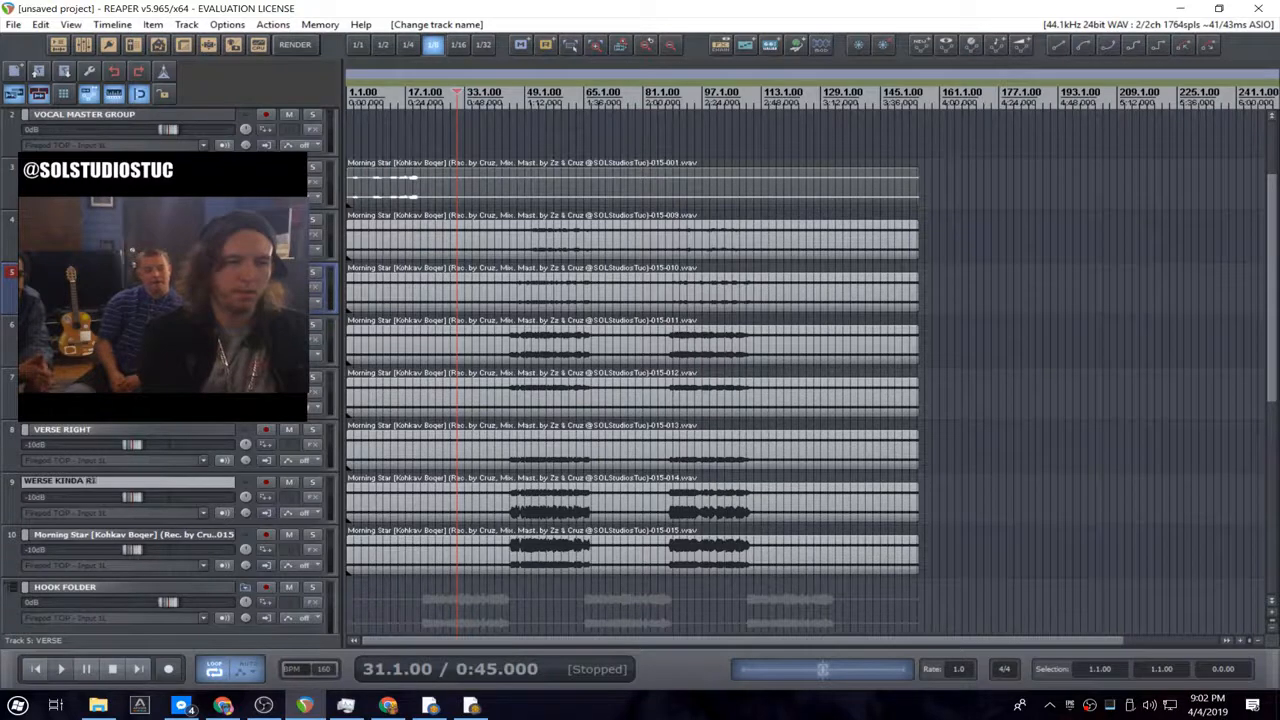
pyautogui.write('GHT')
pyautogui.press('Tab')
pyautogui.write('V')
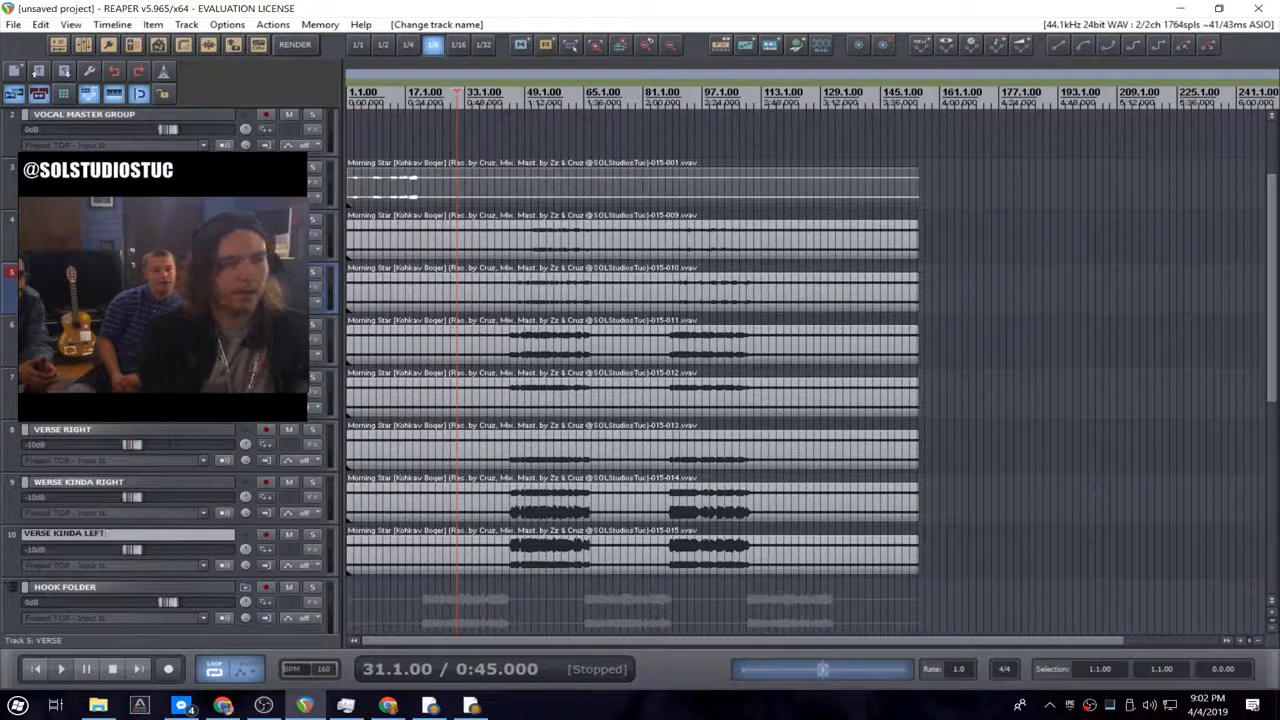
pyautogui.press('Return')
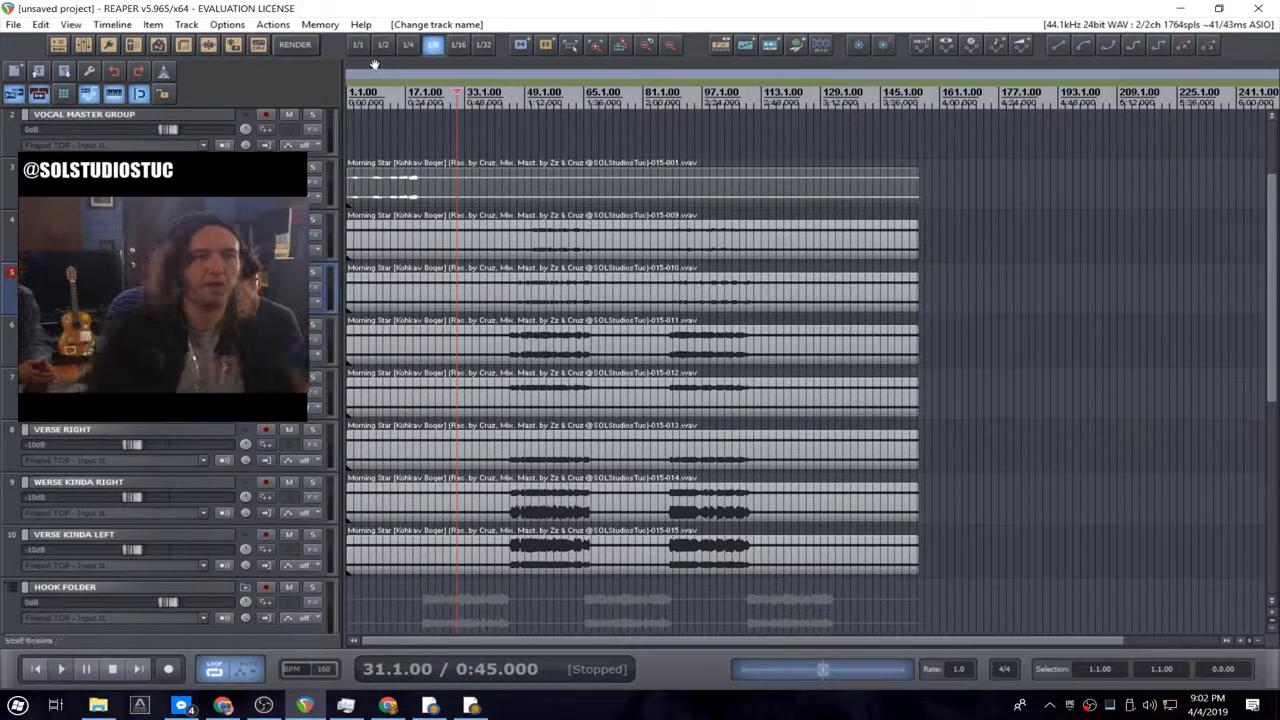
# - Insert a new track directly below track 4, the stem 009 track, and name it VERSE
pyautogui.click(533, 250)
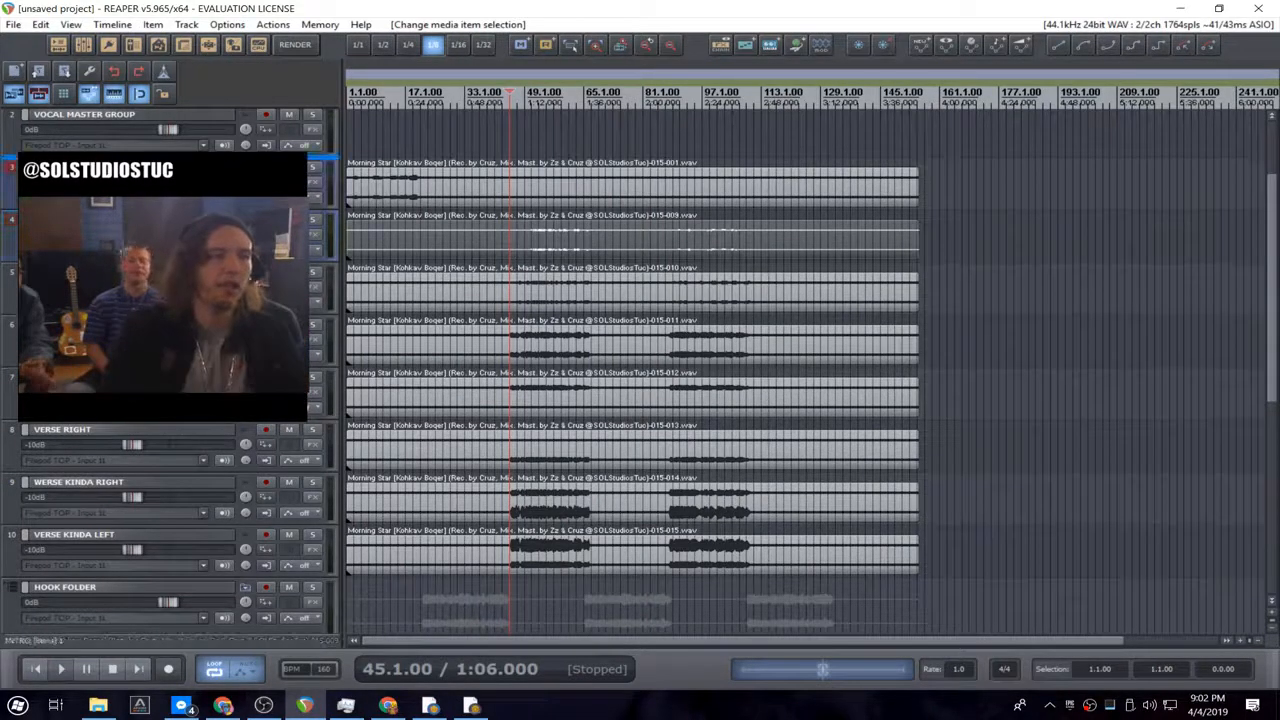
pyautogui.rightClick(26, 212)
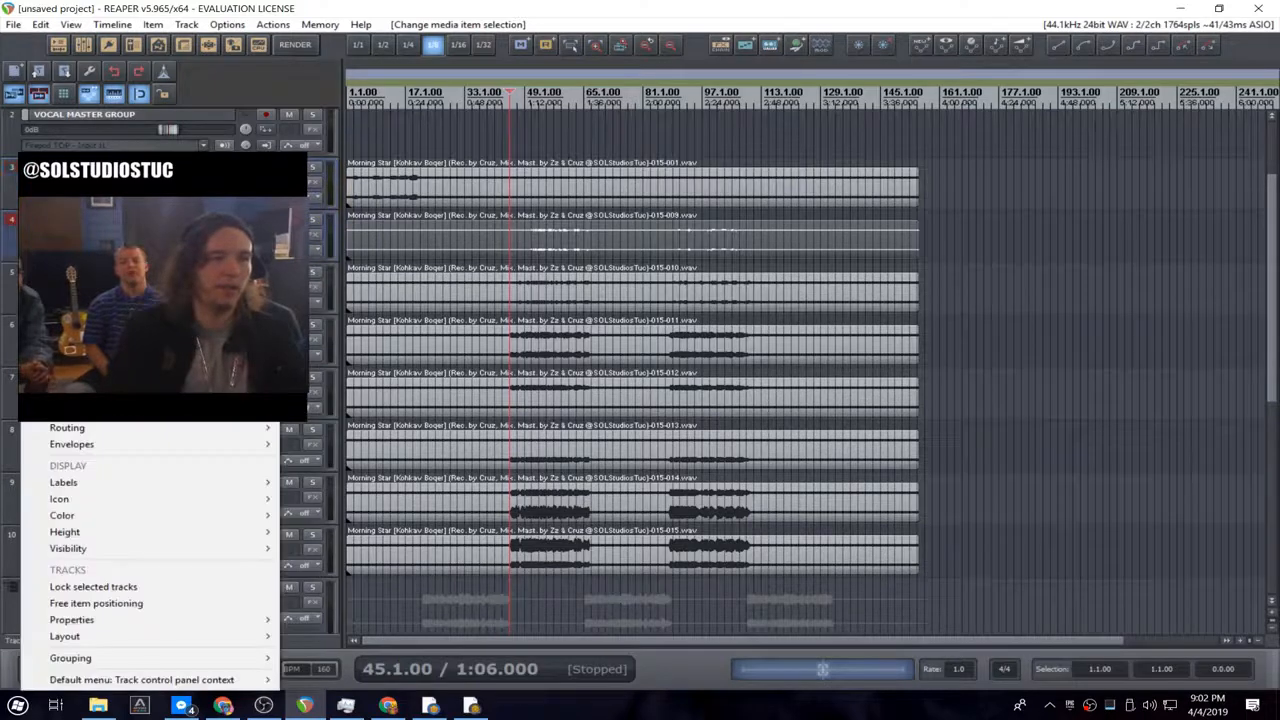
pyautogui.click(330, 218)
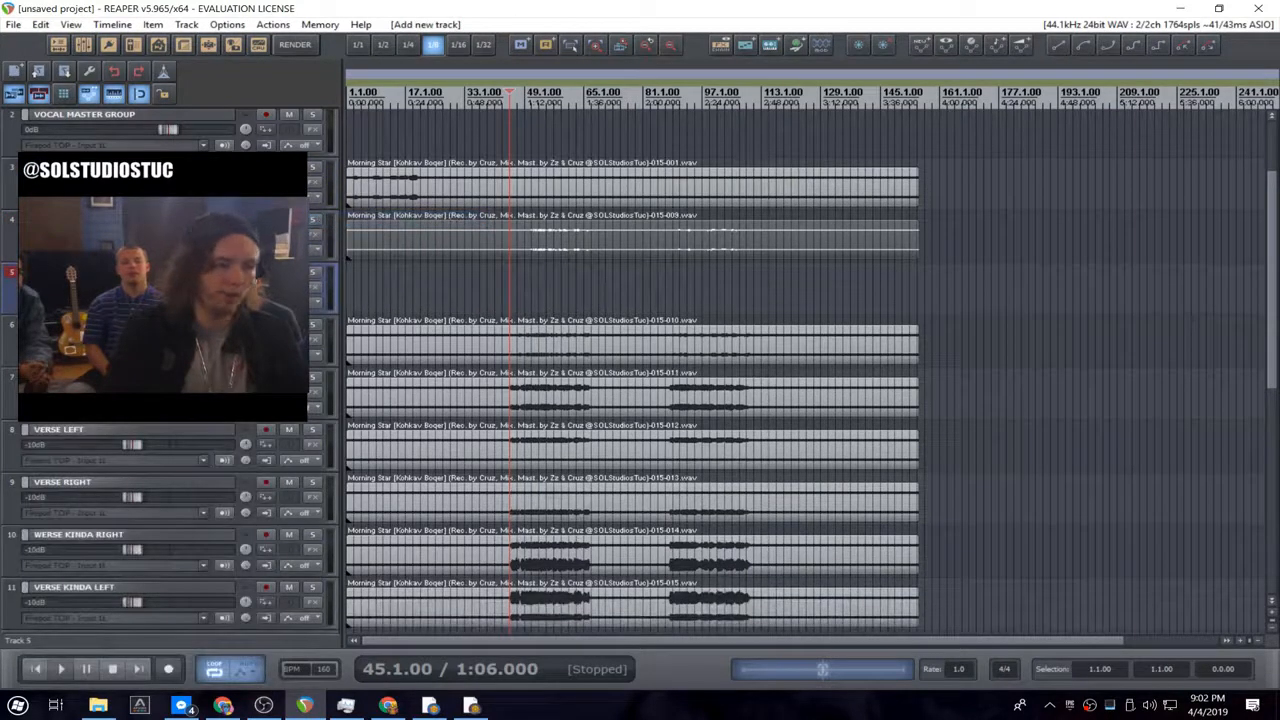
pyautogui.press('Return')
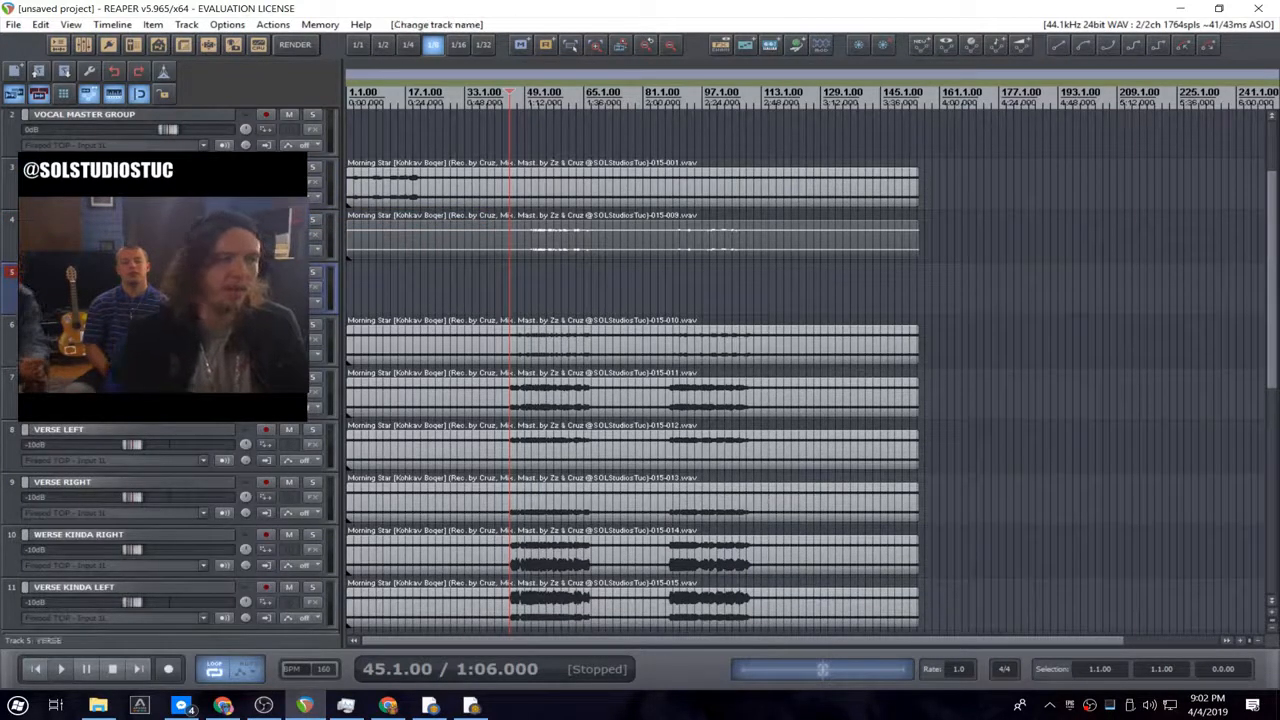
# - Nest tracks 6 to 11, stems 010 to 015, inside the new VERSE track as its folder
pyautogui.scroll(-3, 323, 383)
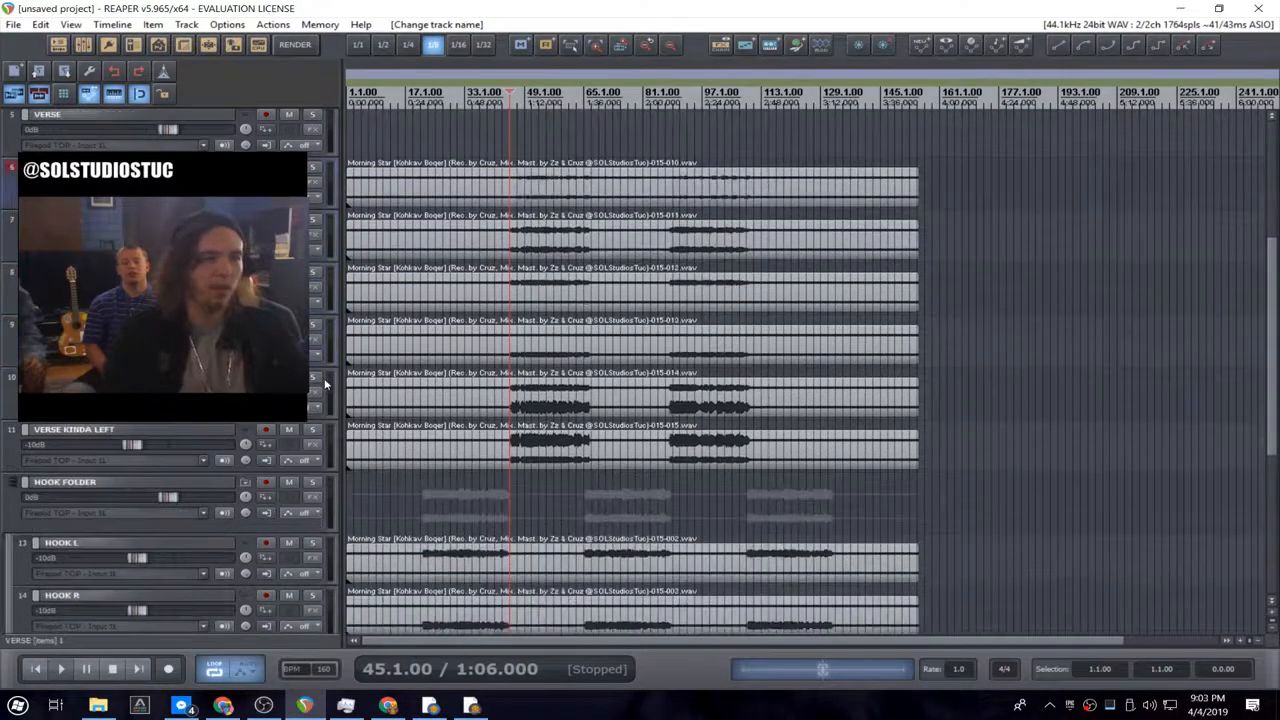
pyautogui.scroll(4, 332, 354)
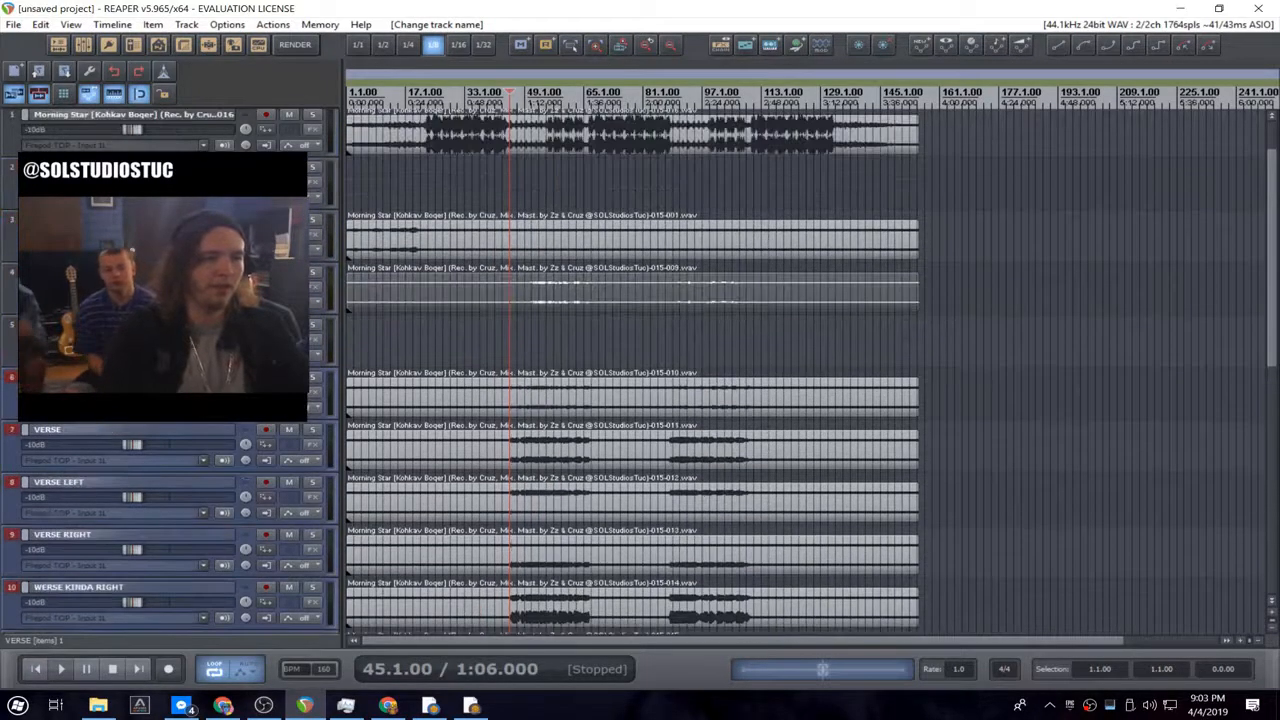
pyautogui.moveTo(300, 366); pyautogui.dragTo(300, 362)
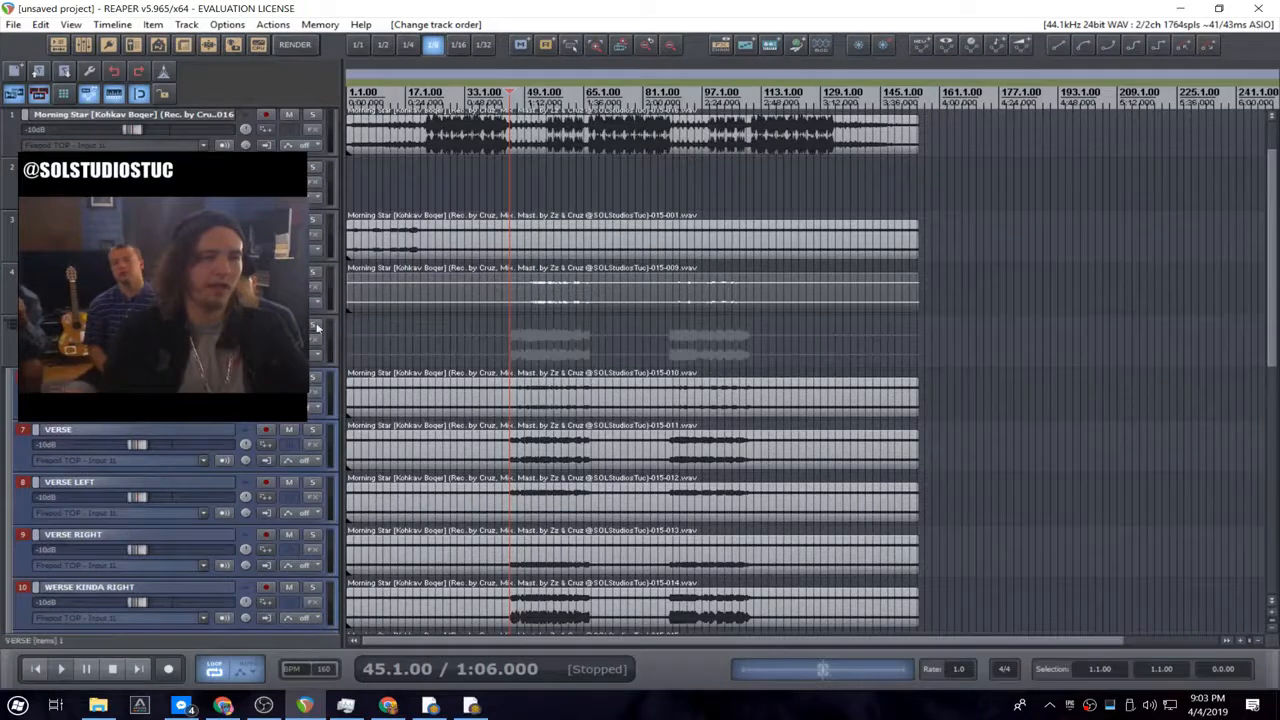
# - Insert a track named EXTRAS directly above INTRO and nest the INTRO and AD LIBS tracks in it as a folder
pyautogui.scroll(-3, 326, 330)
pyautogui.click(14, 236)
pyautogui.rightClick(14, 236)
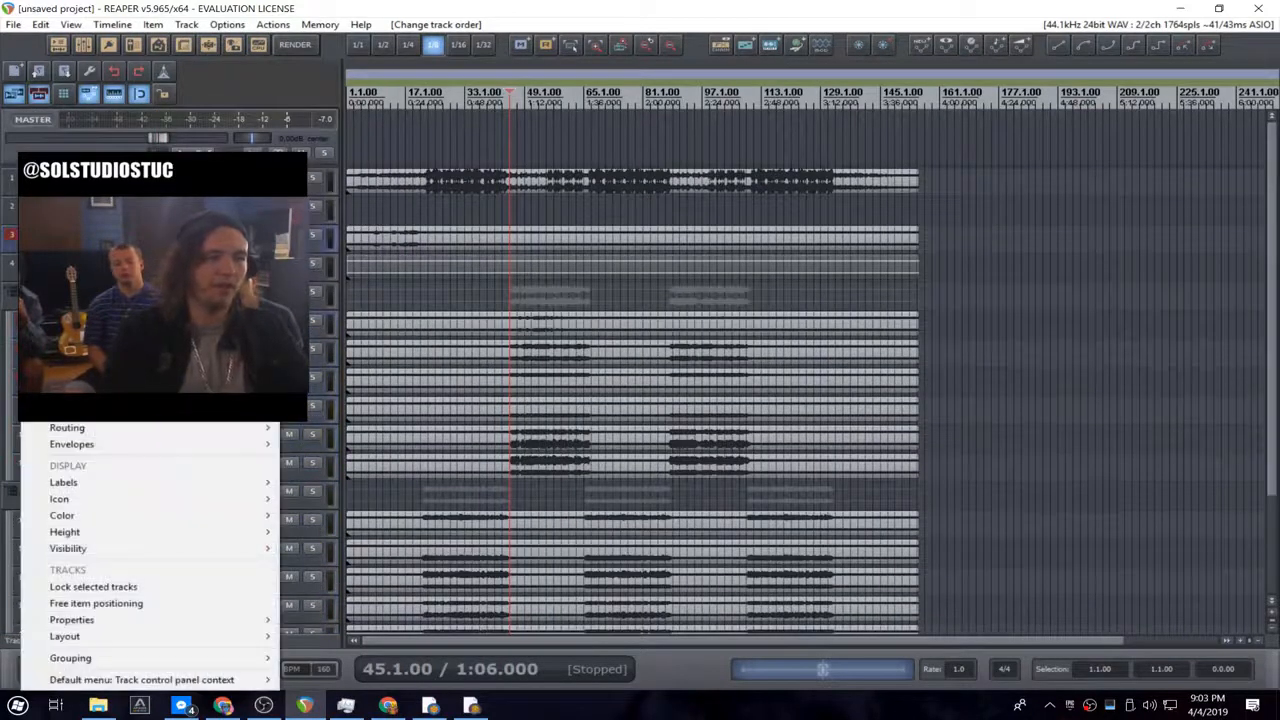
pyautogui.moveTo(120, 218)
pyautogui.click(300, 218)
pyautogui.moveTo(280, 263)
pyautogui.mouseDown()
pyautogui.moveTo(280, 228)
pyautogui.moveTo(280, 251)
pyautogui.mouseUp()
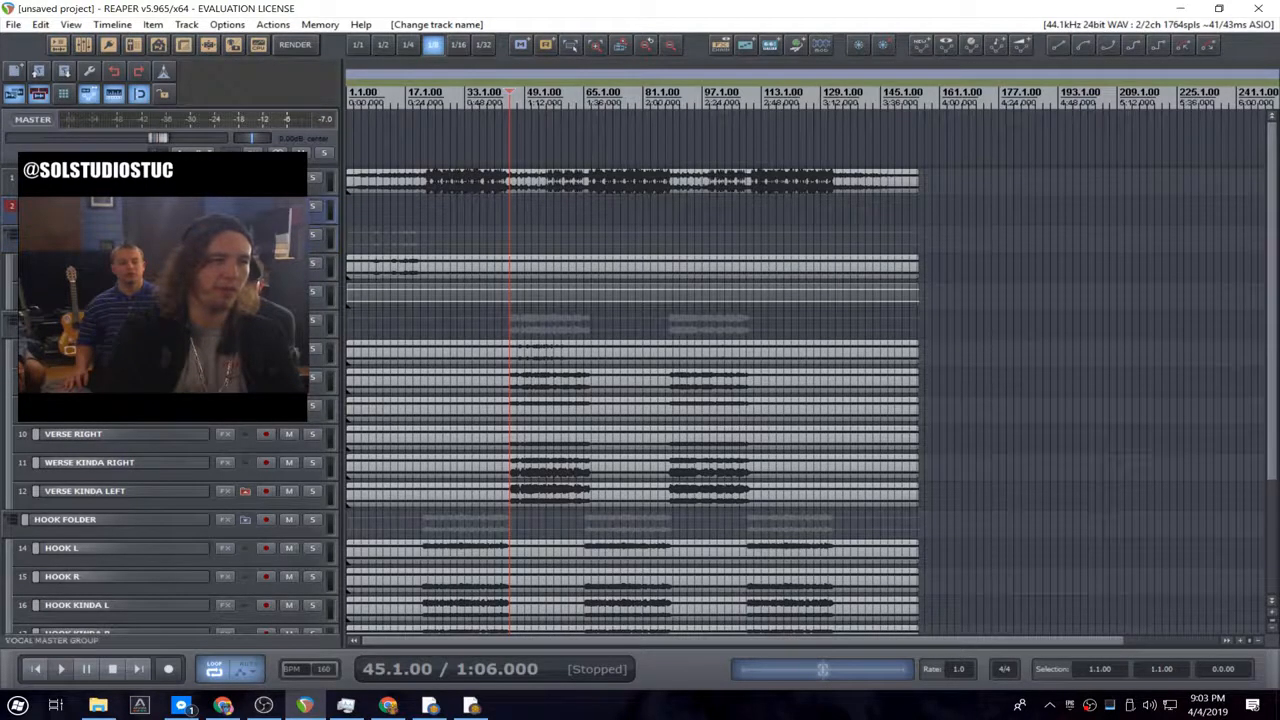
# - Insert a new track directly below VOCAL MASTER GROUP and increase its height
pyautogui.scroll(1, 640, 430)
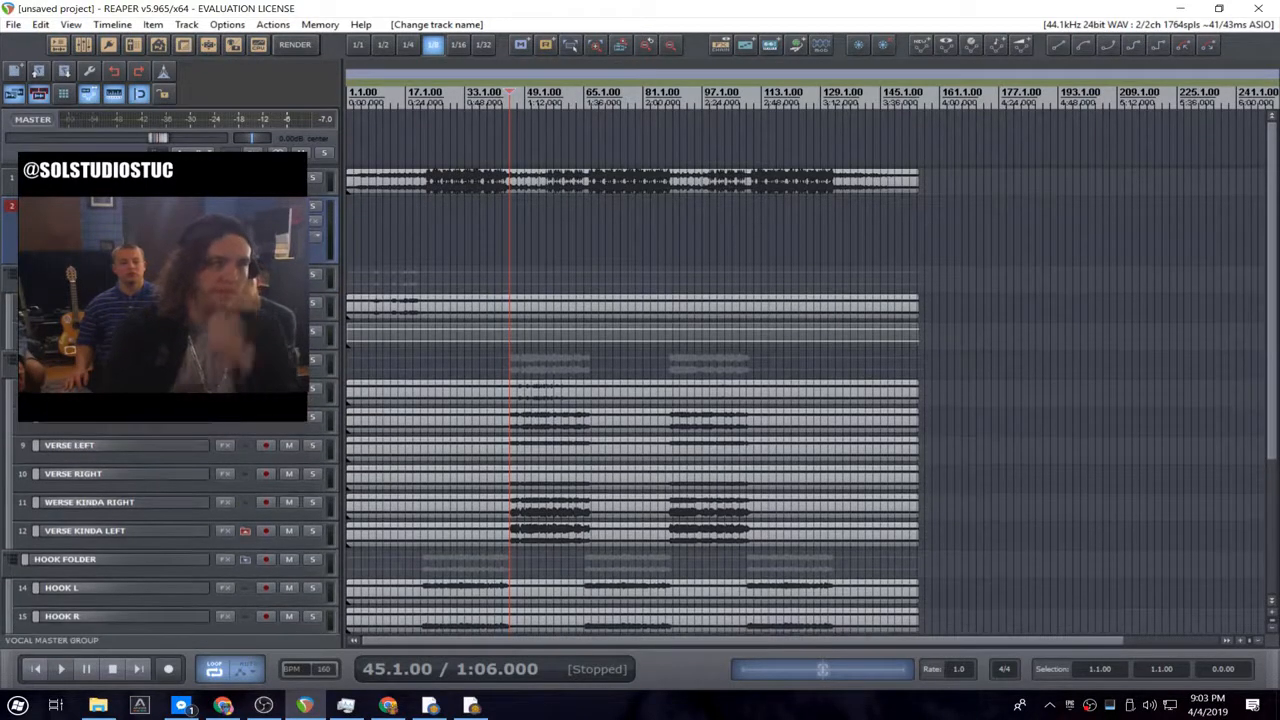
pyautogui.rightClick(313, 218)
pyautogui.moveTo(272, 218)
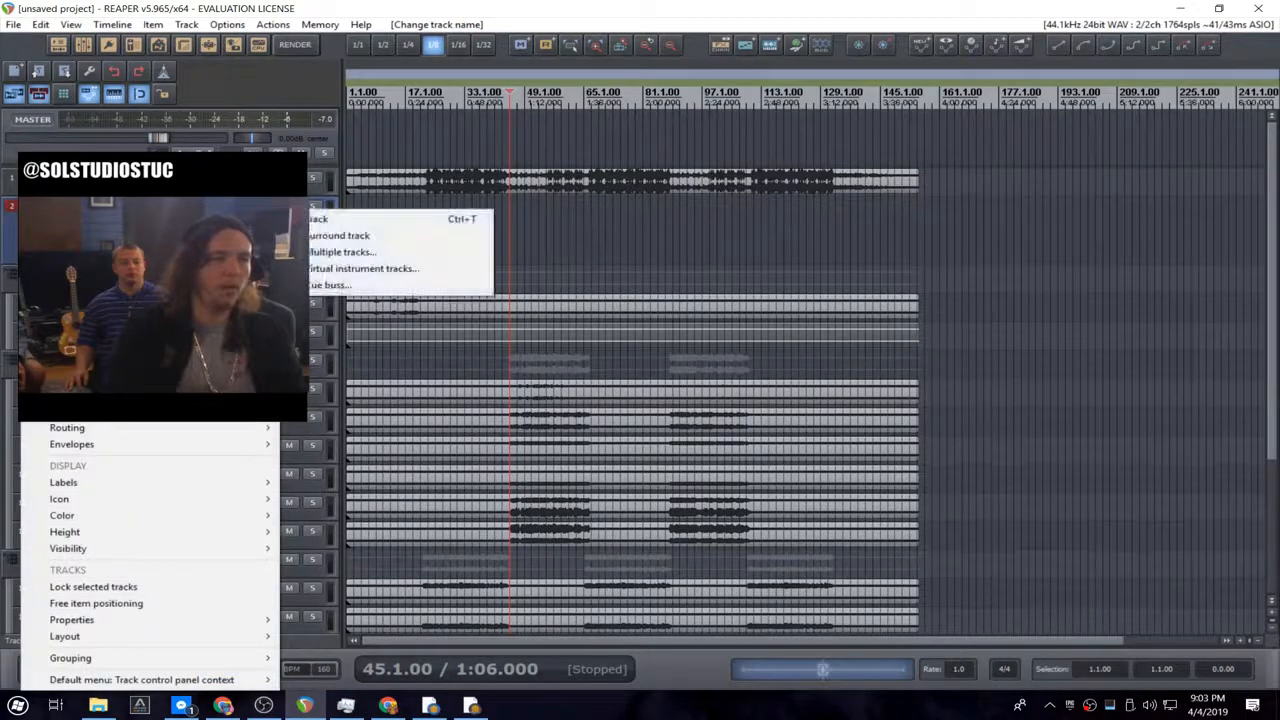
pyautogui.click(367, 222)
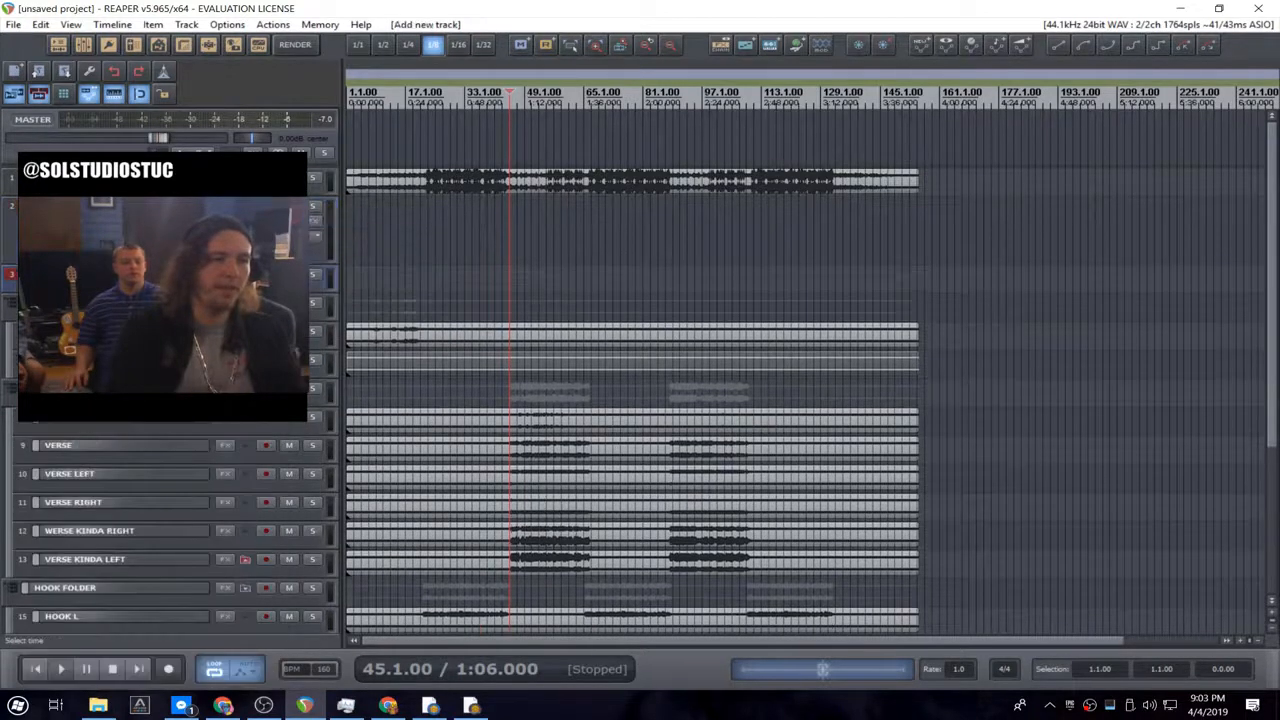
pyautogui.moveTo(250, 288); pyautogui.dragTo(250, 342)
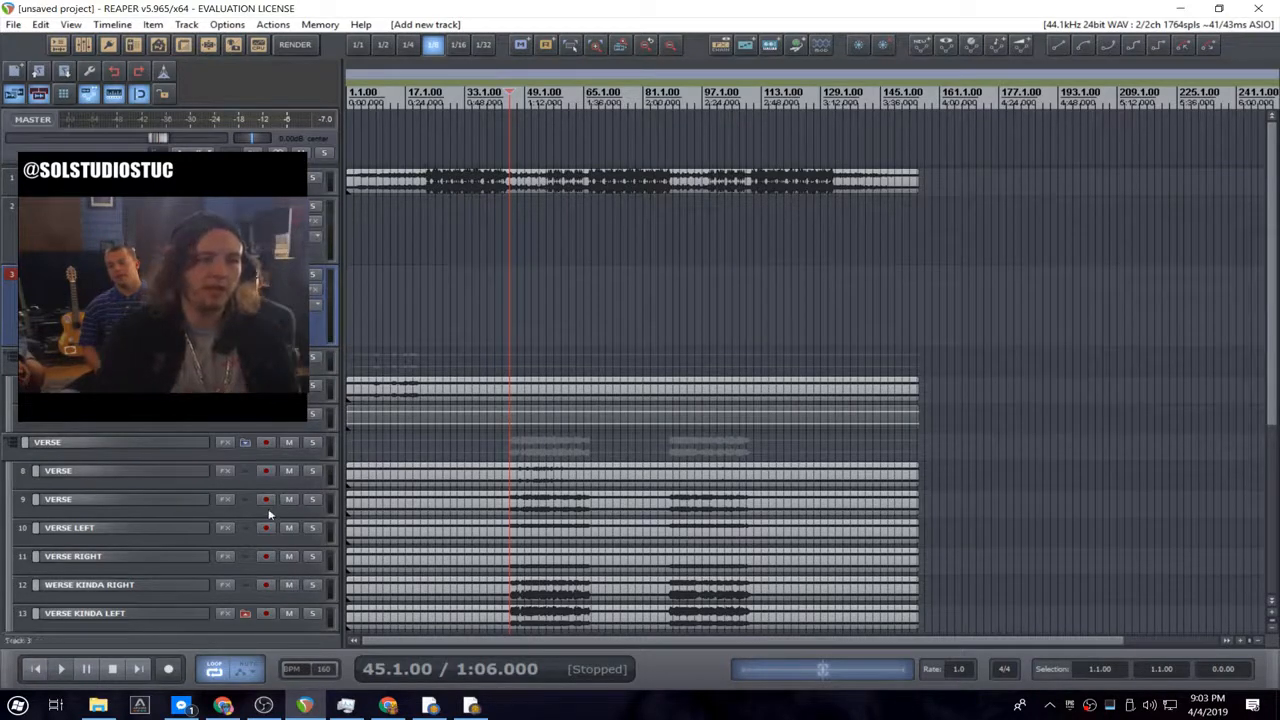
# - Name the new track 3 VERSE GROUP BUS and play back the stem 011 VERSE track soloed
pyautogui.moveTo(312, 499); pyautogui.dragTo(330, 570)
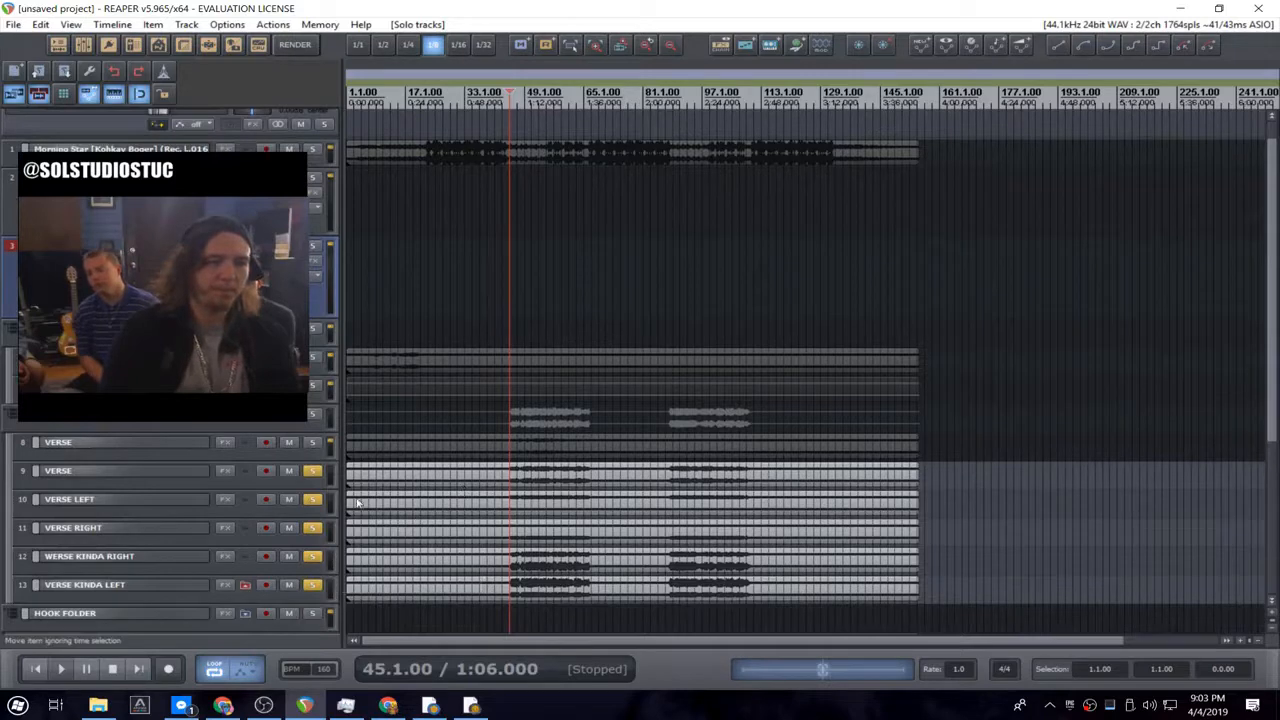
pyautogui.moveTo(313, 510); pyautogui.dragTo(313, 585)
pyautogui.press('space')
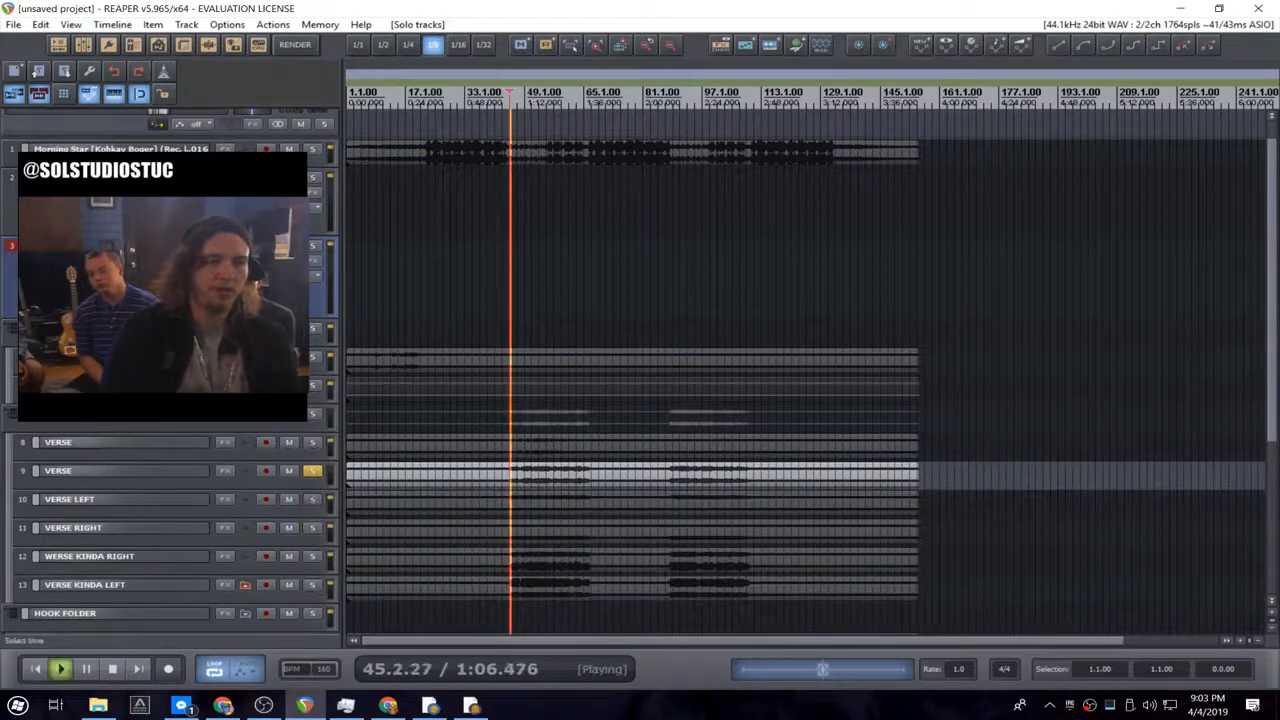
pyautogui.moveTo(268, 486); pyautogui.dragTo(273, 548)
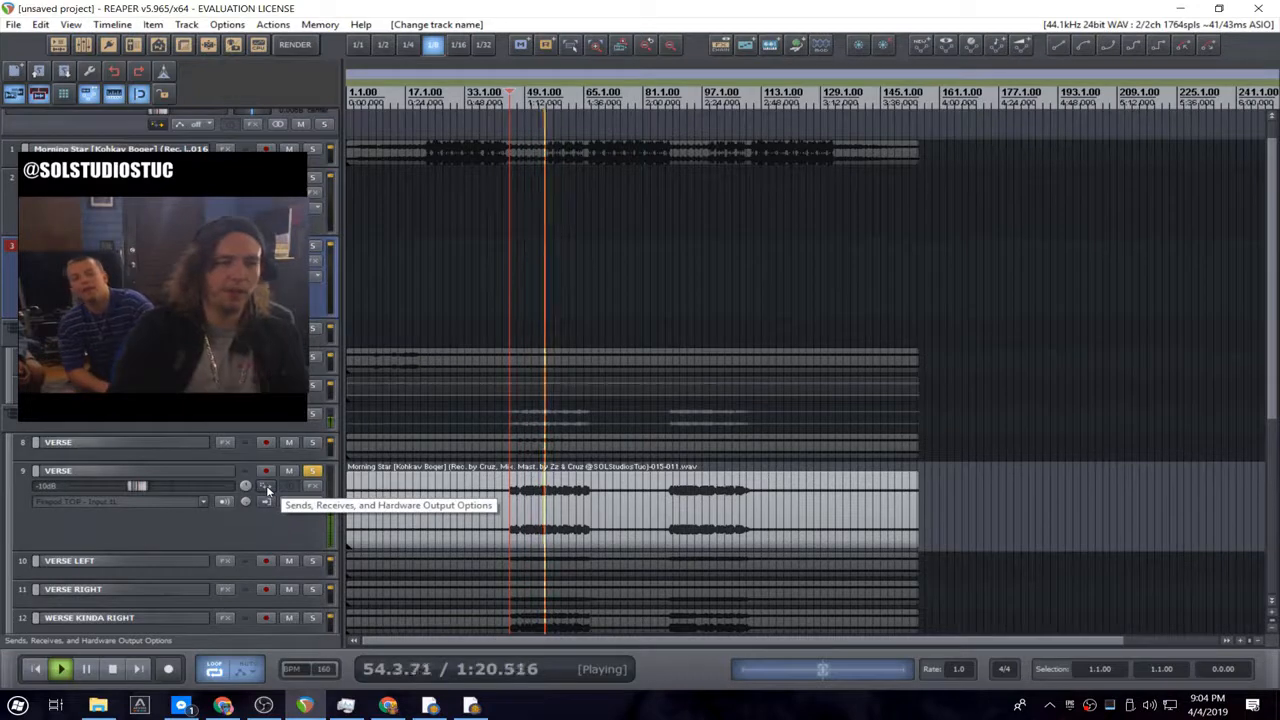
pyautogui.press('space')
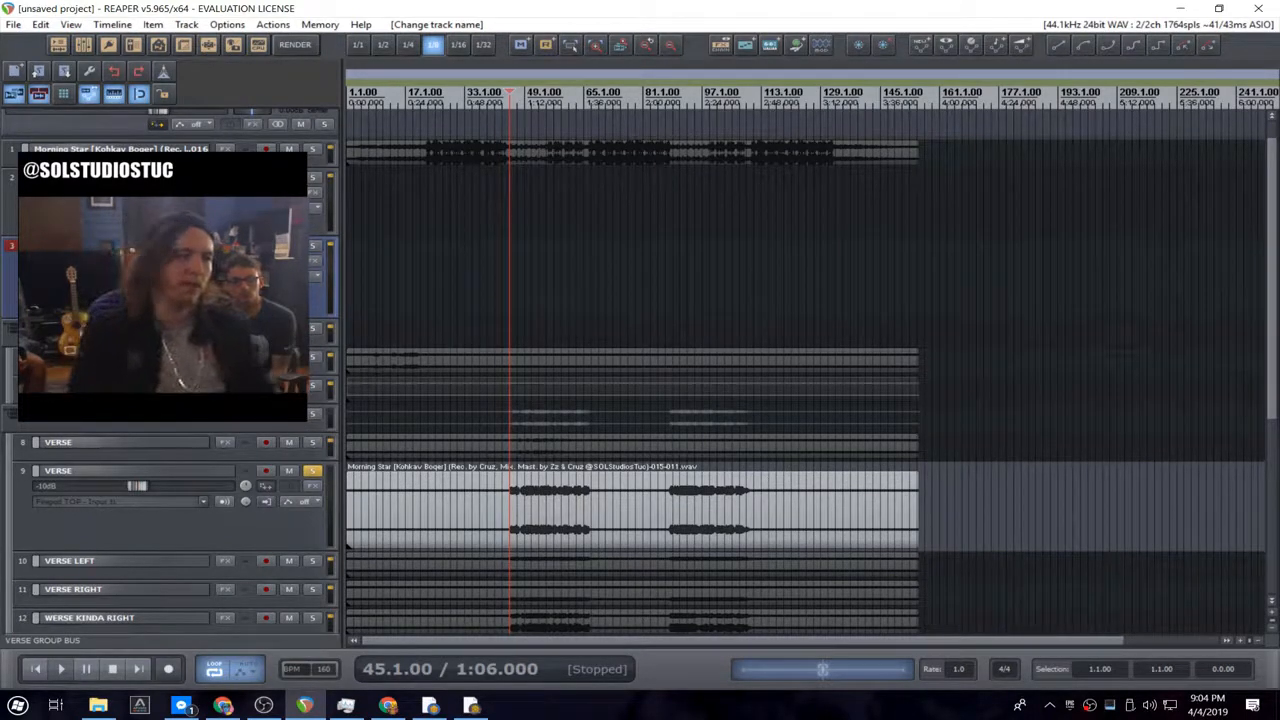
# - Add a send from the stem 011 VERSE track to VERSE GROUP BUS and play the verse from bar 49
pyautogui.moveTo(265, 486); pyautogui.dragTo(204, 282)
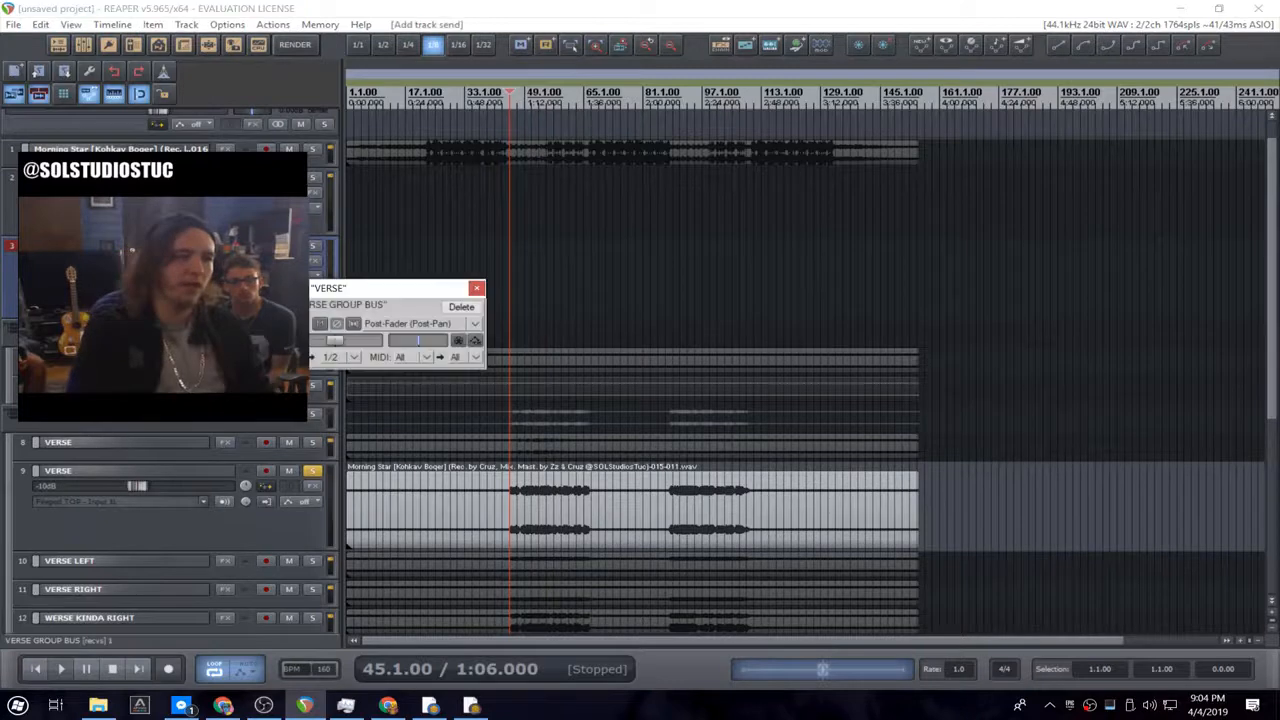
pyautogui.click(477, 288)
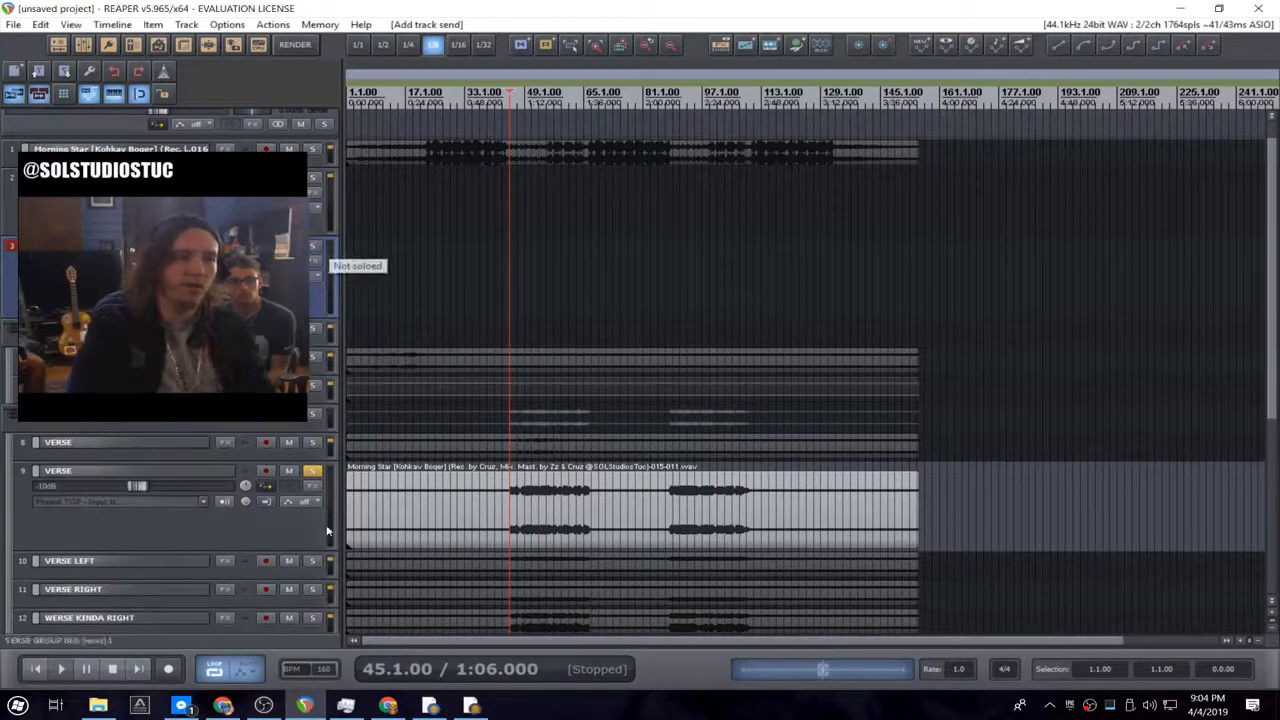
pyautogui.click(531, 513)
pyautogui.click(492, 512)
pyautogui.press('space')
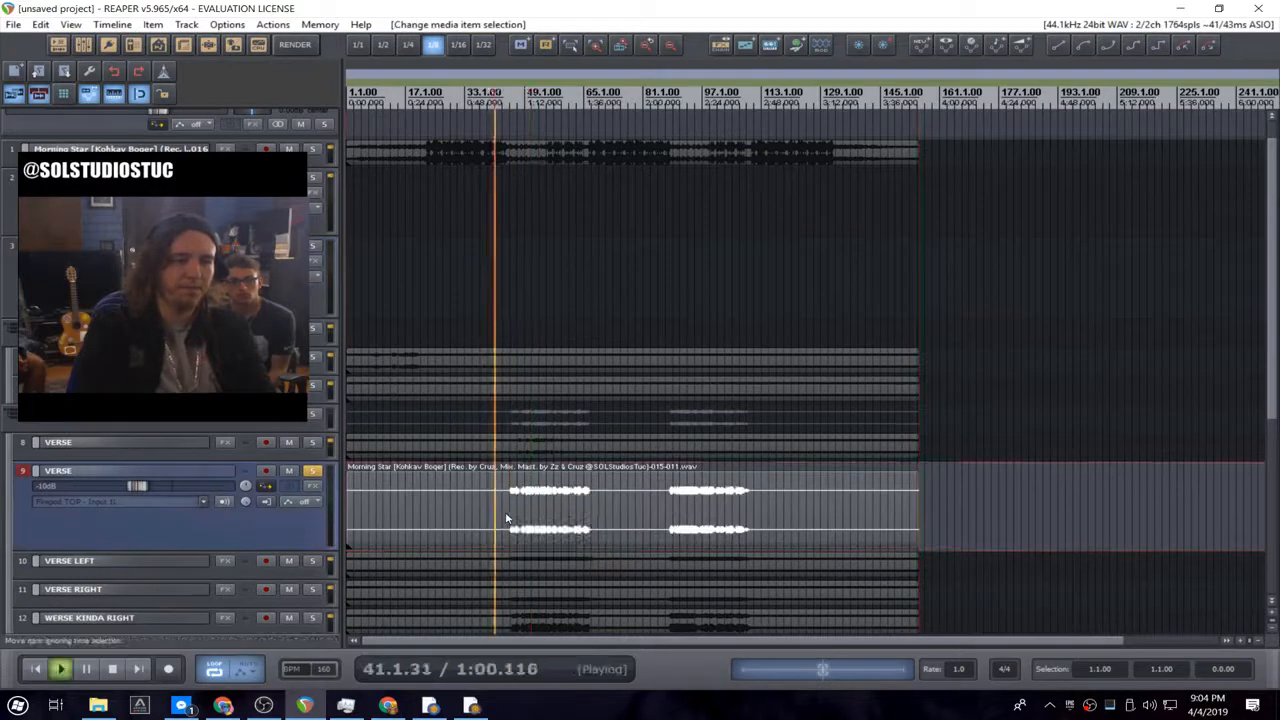
pyautogui.click(525, 102)
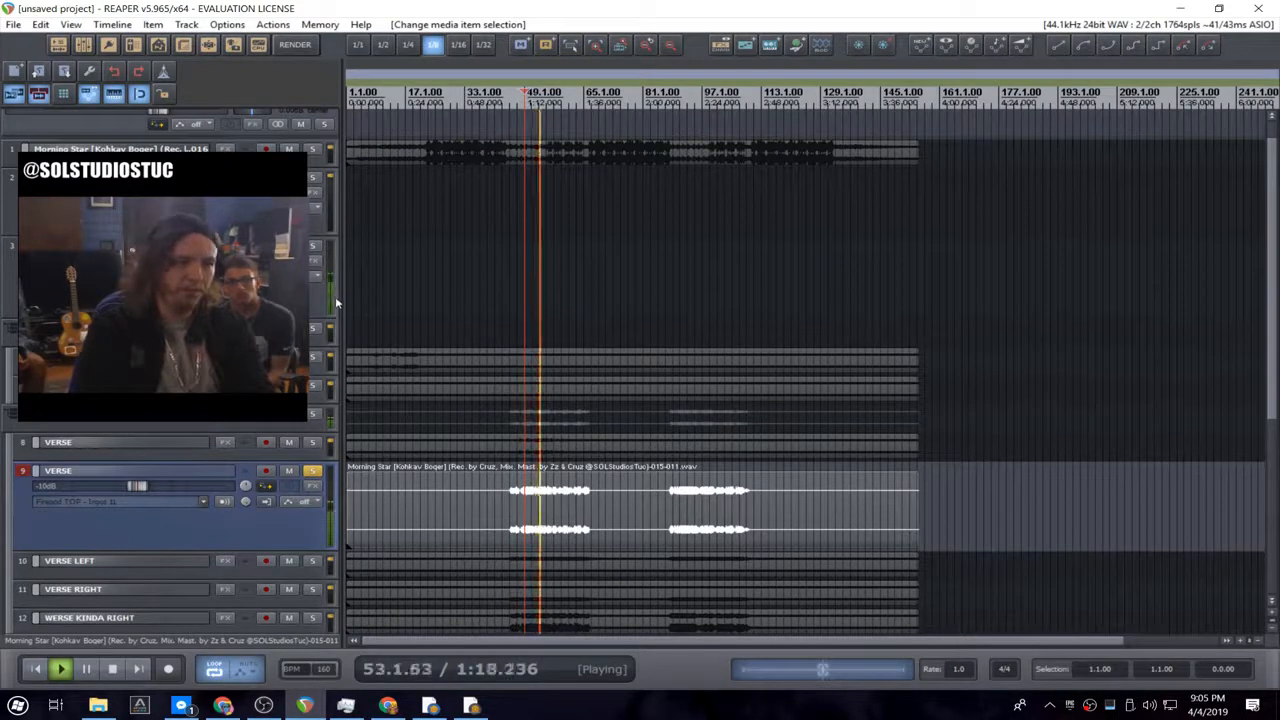
# - Solo VERSE GROUP BUS during playback and set the stem 011 VERSE track's volume to 0 dB
pyautogui.click(315, 246)
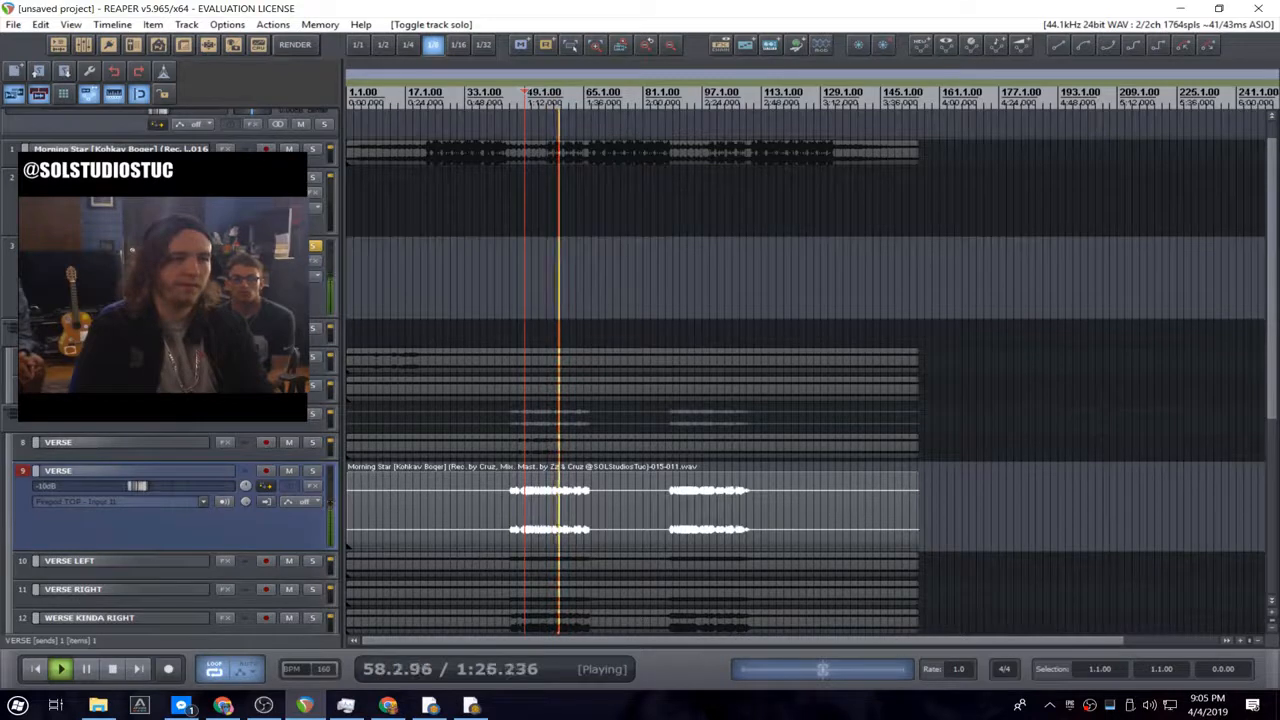
pyautogui.moveTo(138, 486); pyautogui.dragTo(171, 486)
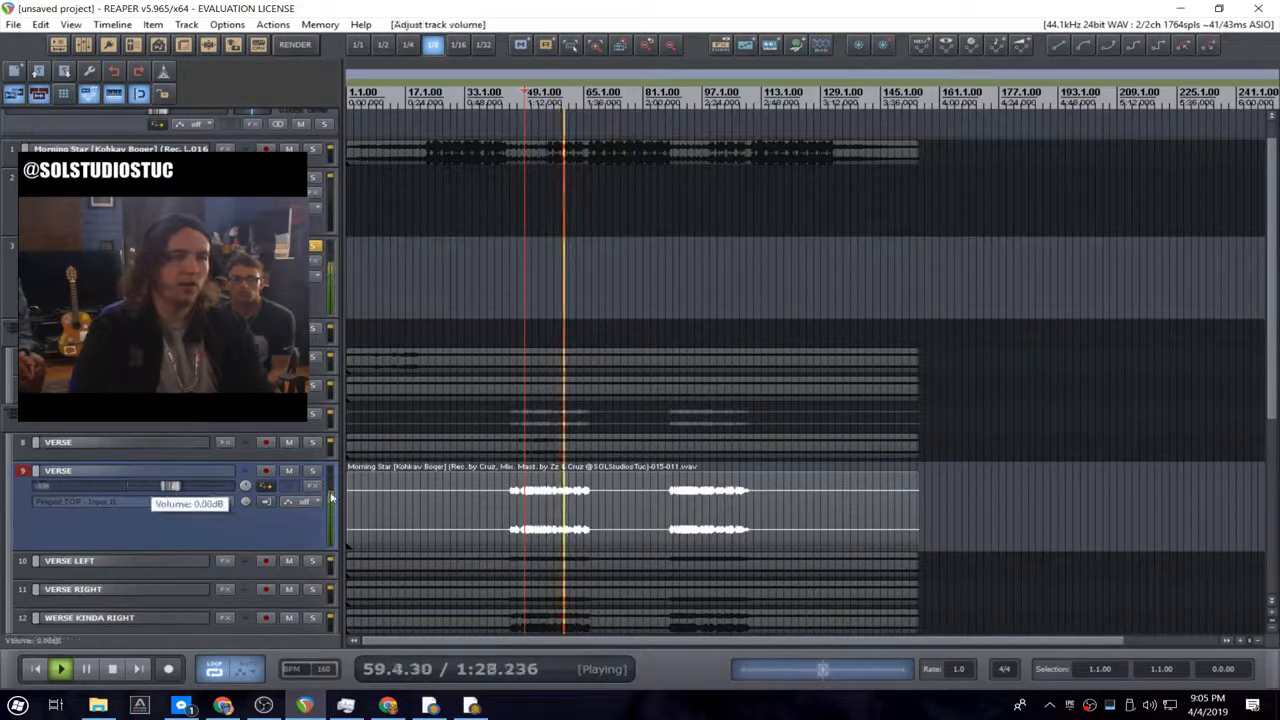
pyautogui.click(313, 472)
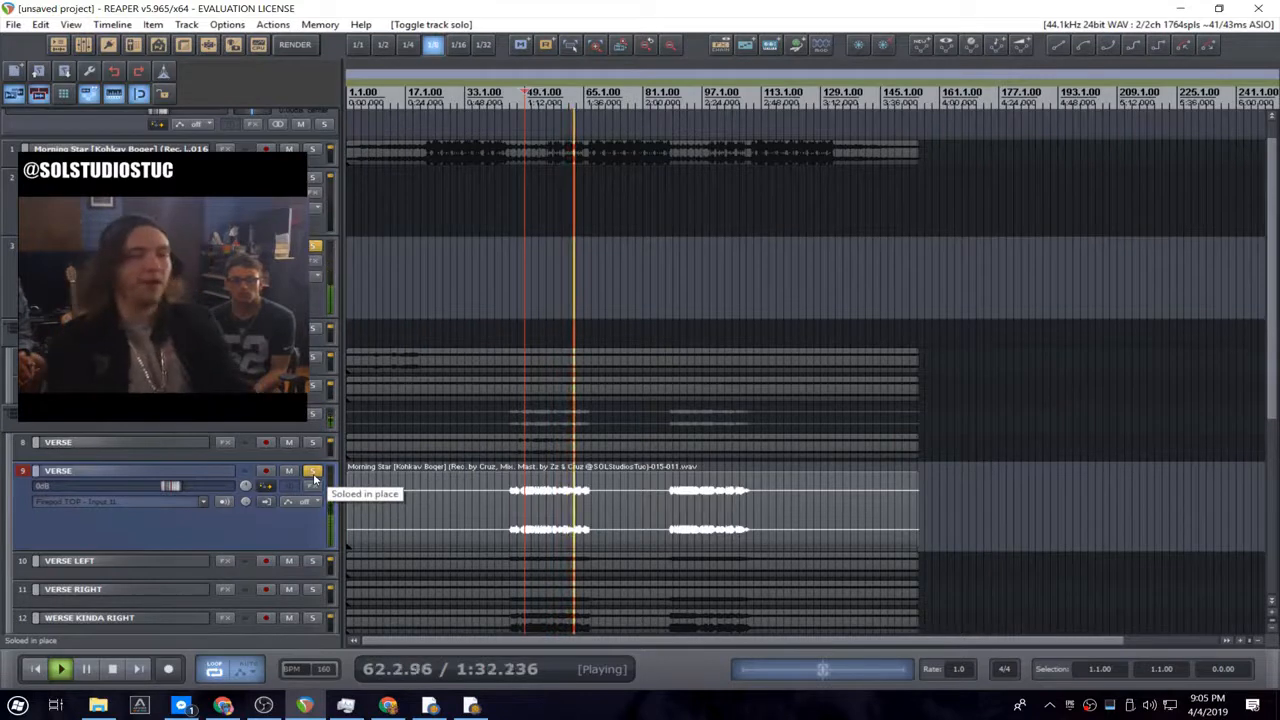
pyautogui.press('space')
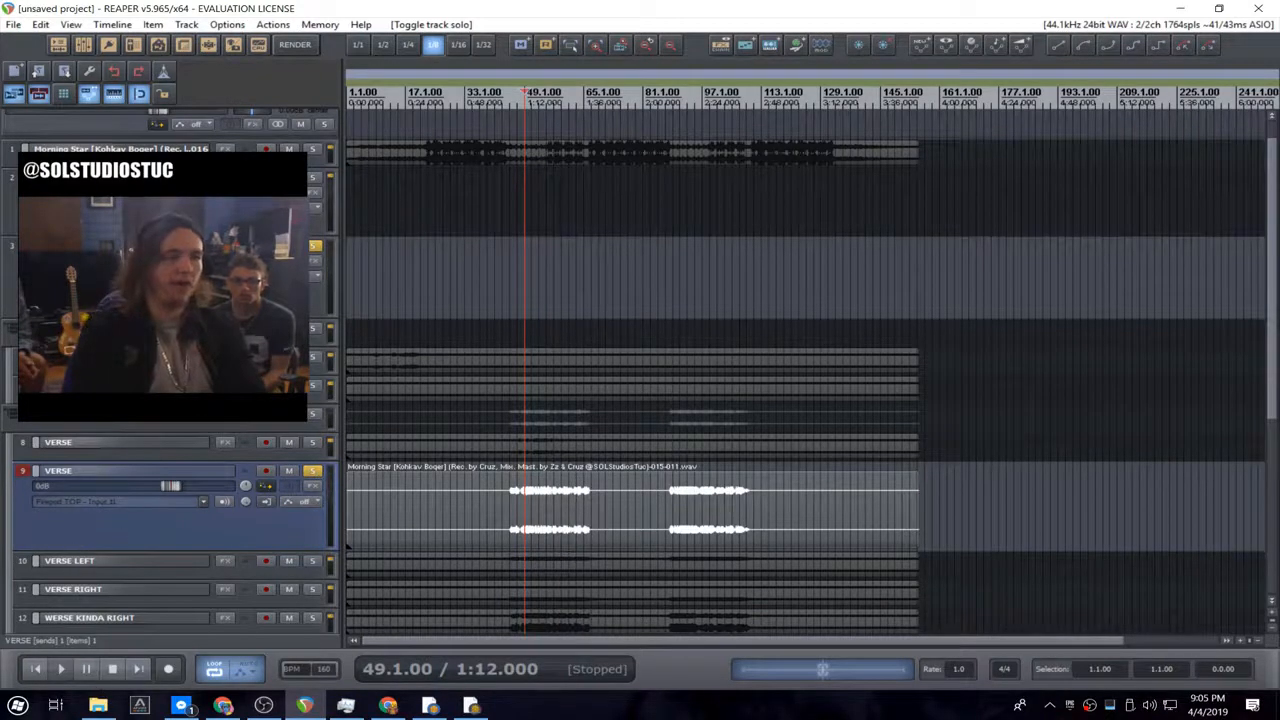
# - Enlarge the stem 010 VERSE track and add a send from it to VERSE GROUP BUS
pyautogui.click(200, 295)
pyautogui.scroll(1, 639, 455)
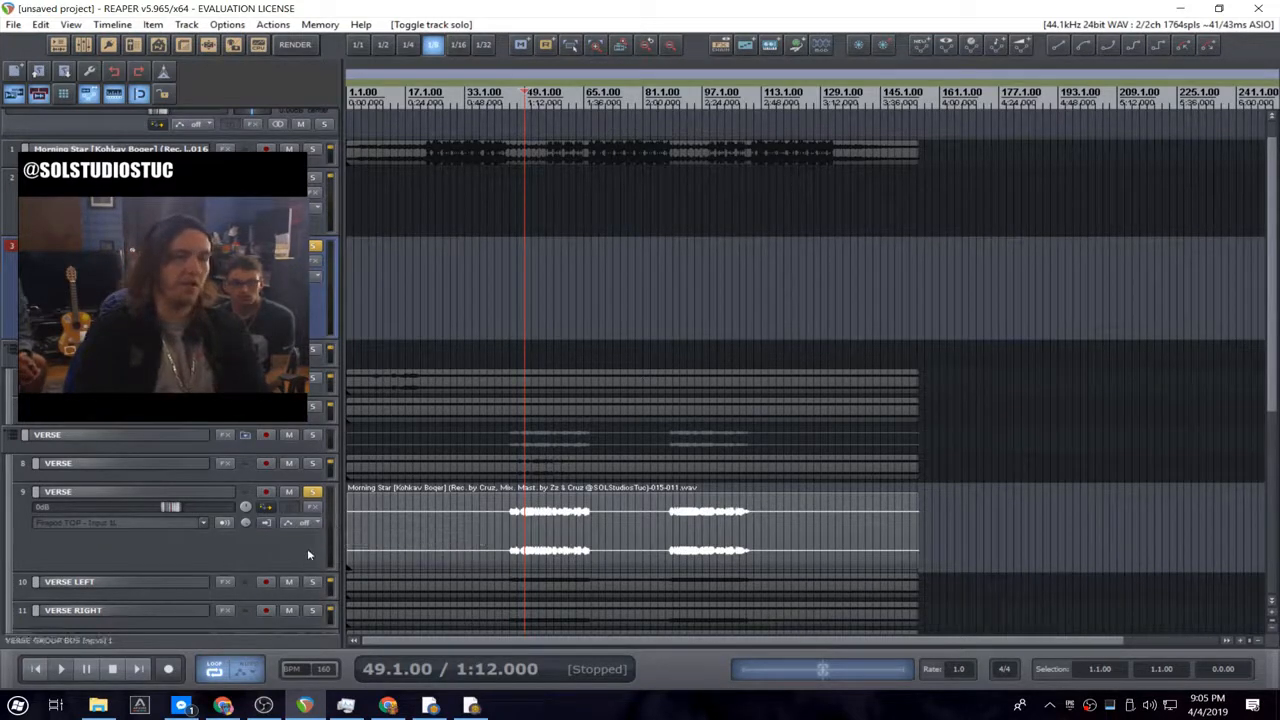
pyautogui.click(293, 491)
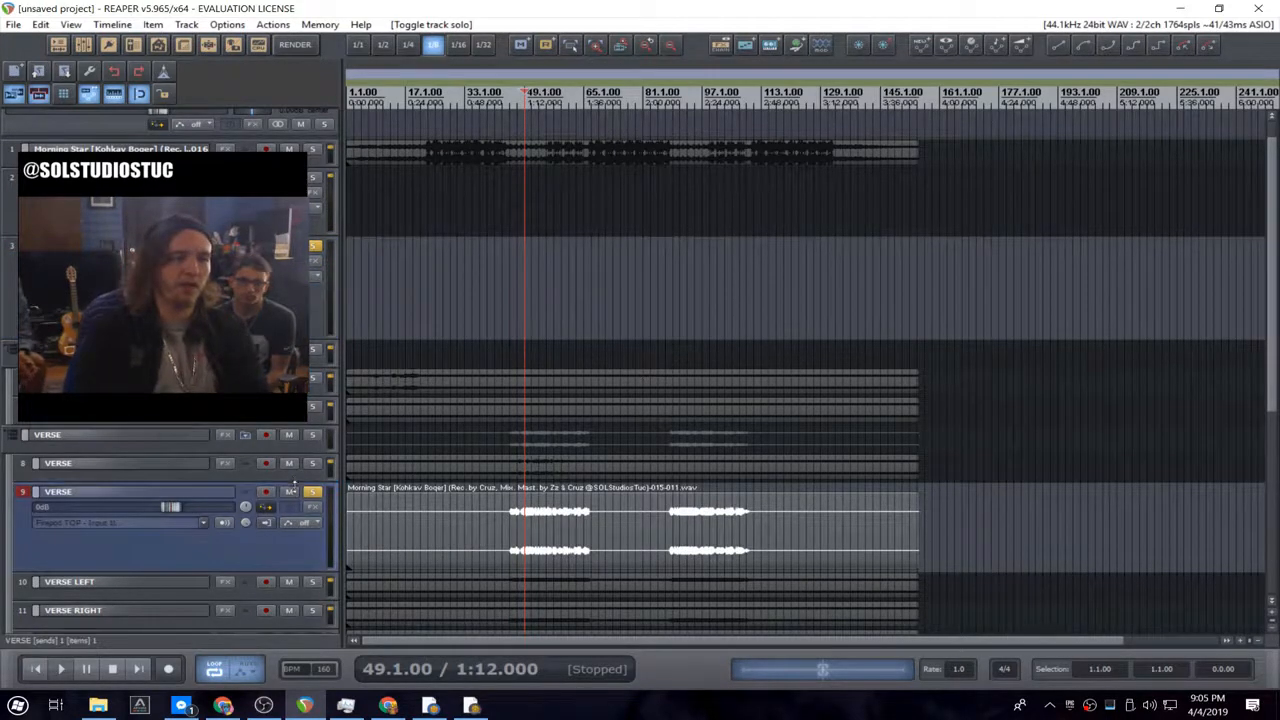
pyautogui.moveTo(294, 485); pyautogui.dragTo(292, 519)
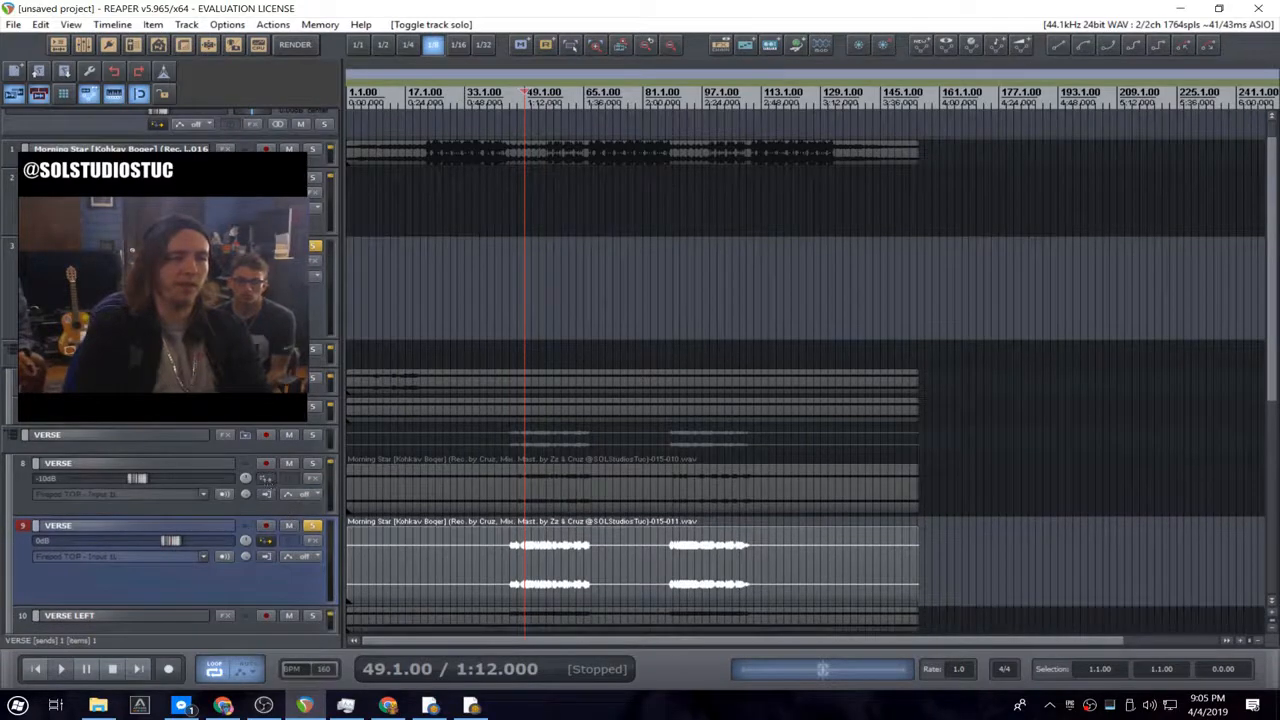
pyautogui.moveTo(265, 478); pyautogui.dragTo(338, 322)
pyautogui.click(517, 300)
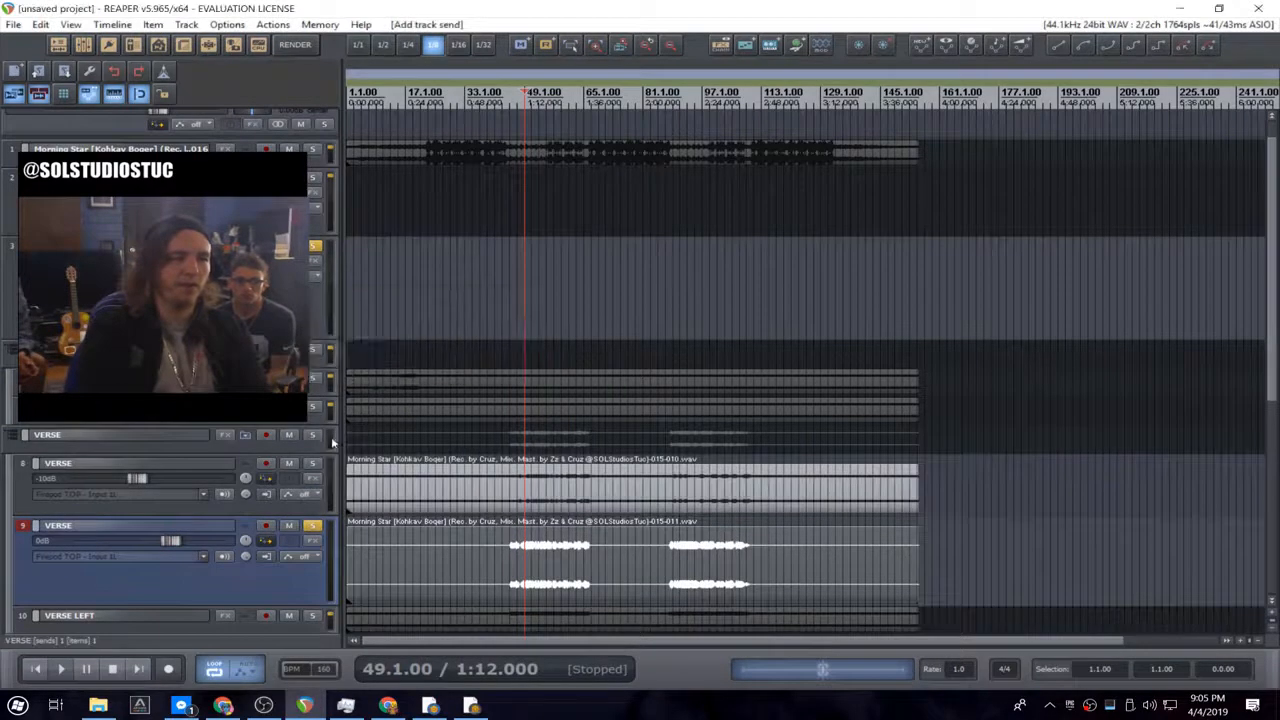
# - Solo the VERSE LEFT, VERSE RIGHT, WERSE KINDA RIGHT and VERSE KINDA LEFT tracks
pyautogui.scroll(-3, 331, 447)
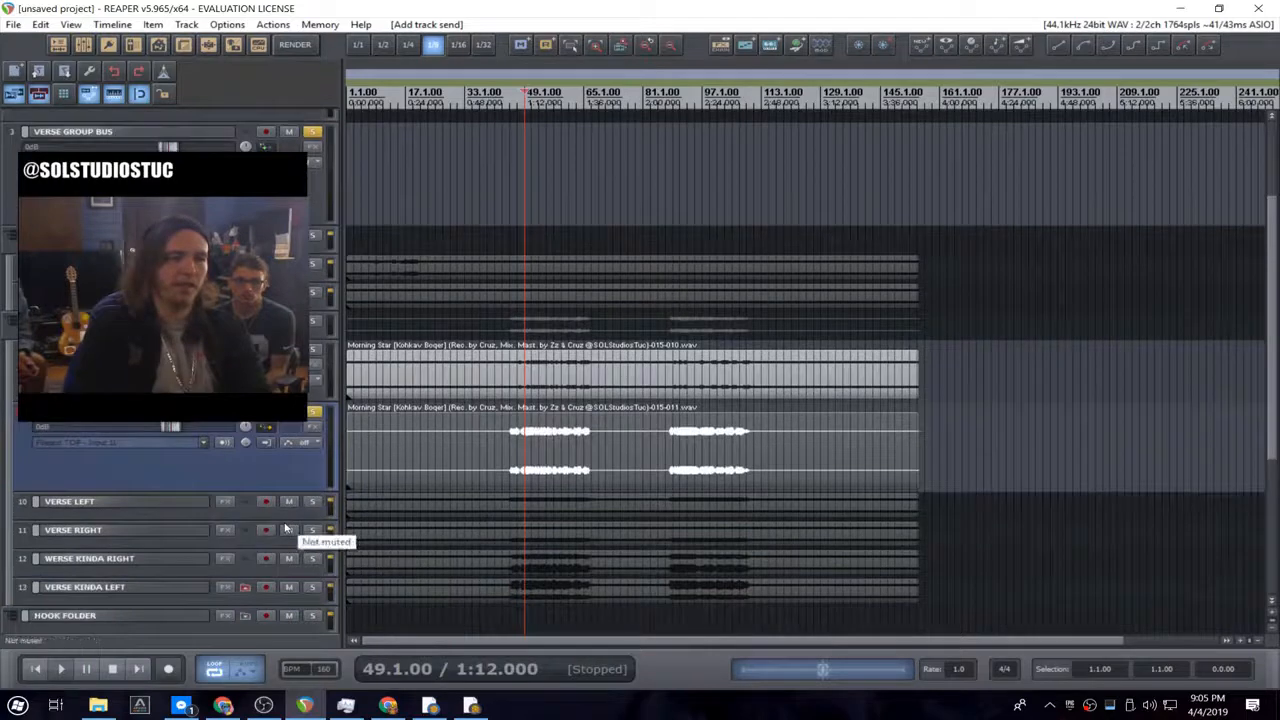
pyautogui.moveTo(319, 504); pyautogui.dragTo(319, 600)
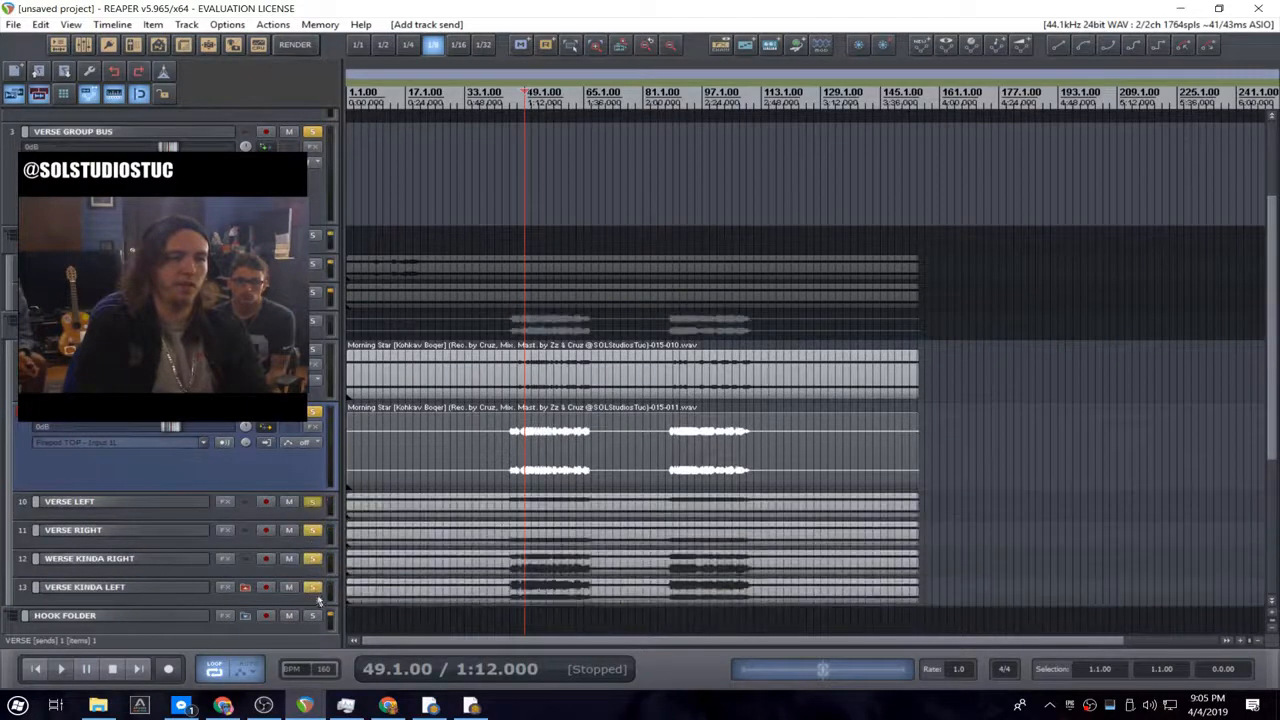
pyautogui.press('super')
pyautogui.press('super')
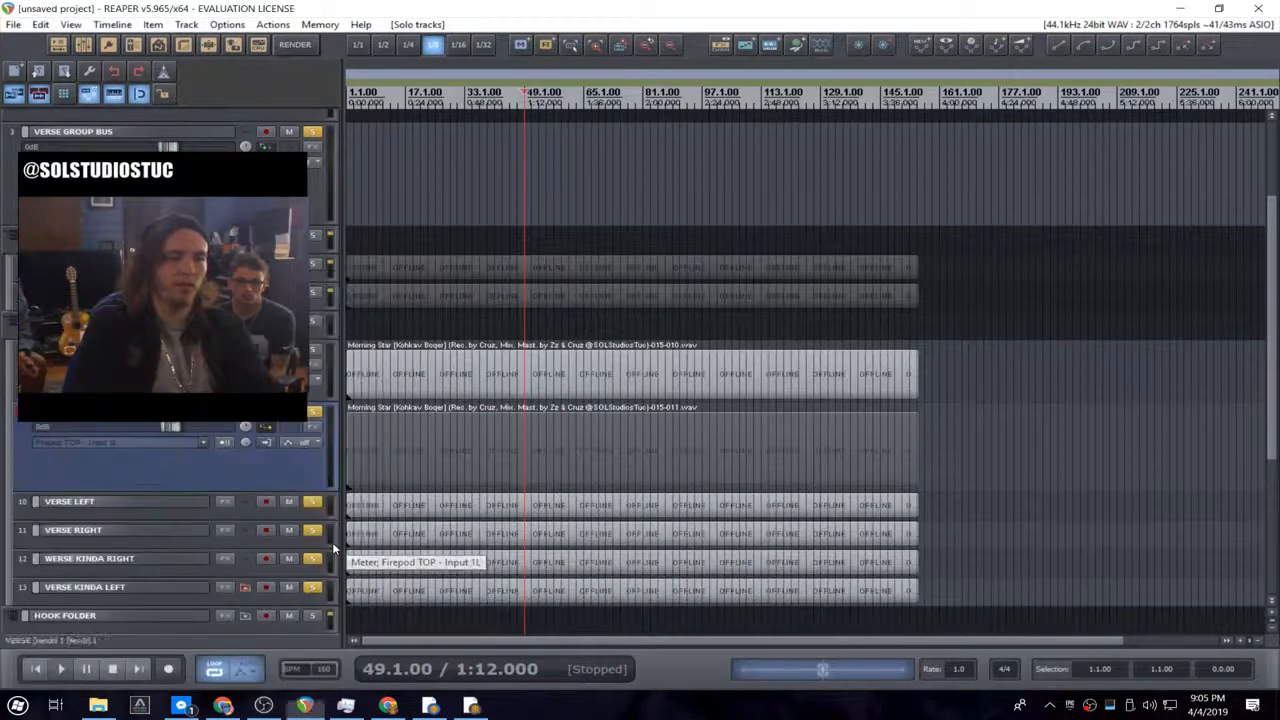
# - Add a send from the VERSE LEFT track to VERSE GROUP BUS
pyautogui.scroll(5, 333, 548)
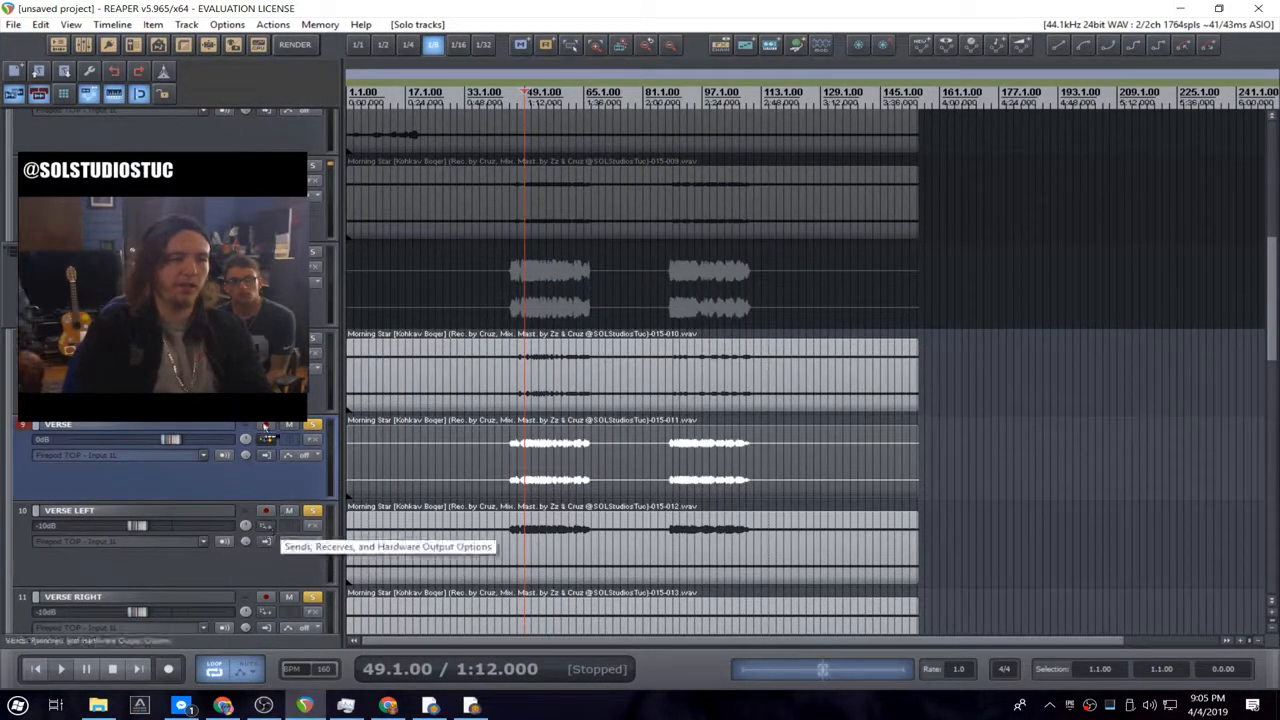
pyautogui.scroll(5, 240, 131)
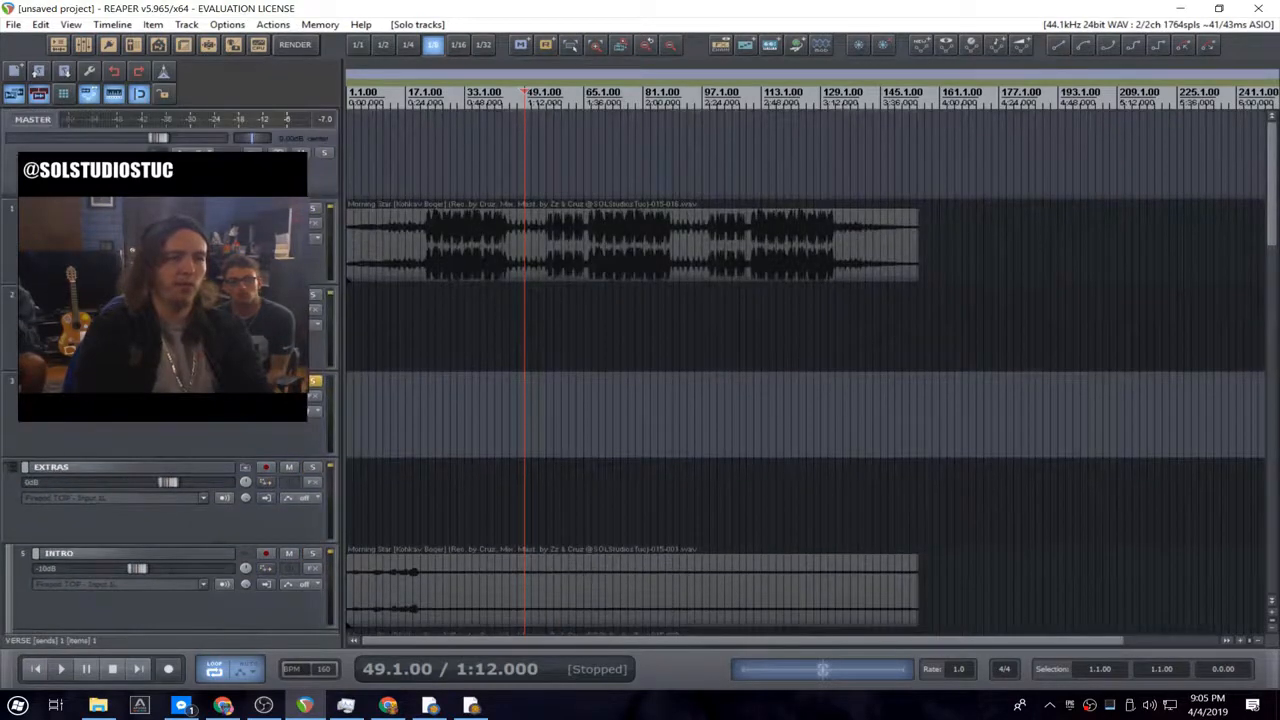
pyautogui.moveTo(262, 388); pyautogui.dragTo(268, 399)
pyautogui.click(525, 411)
# - Add a send from the VERSE RIGHT track to VERSE GROUP BUS
pyautogui.scroll(-8, 331, 398)
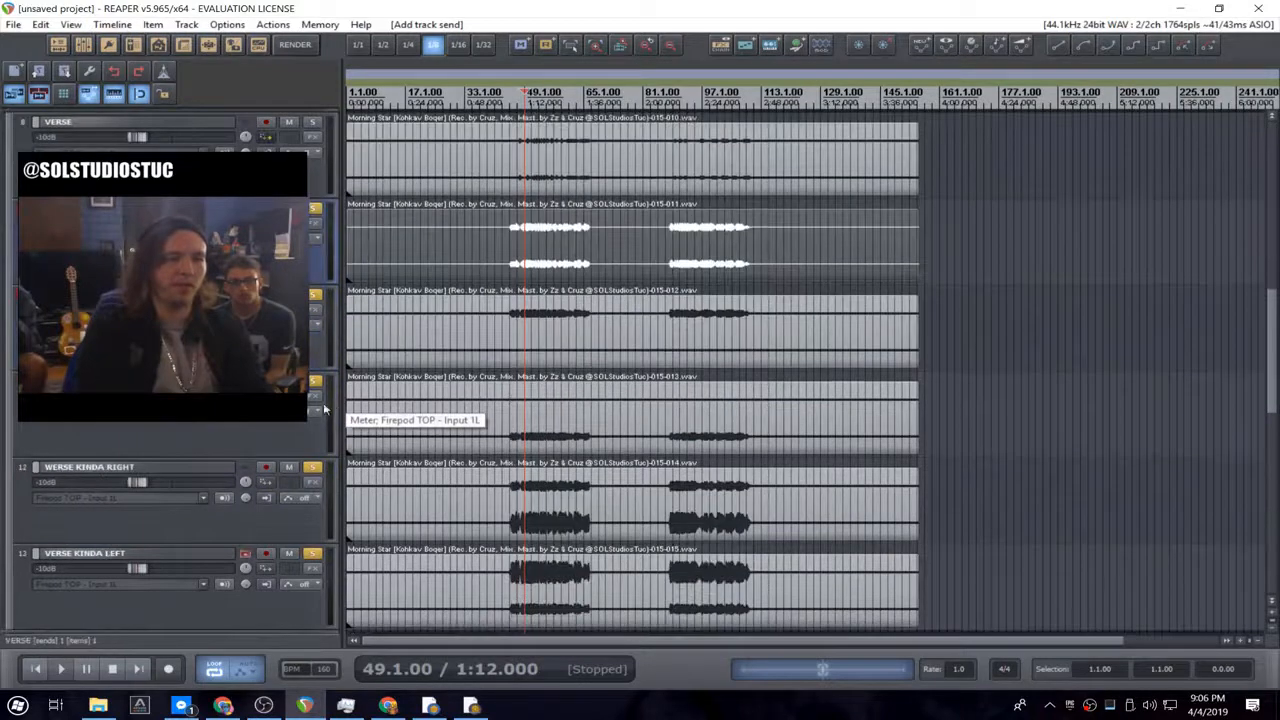
pyautogui.scroll(5, 318, 408)
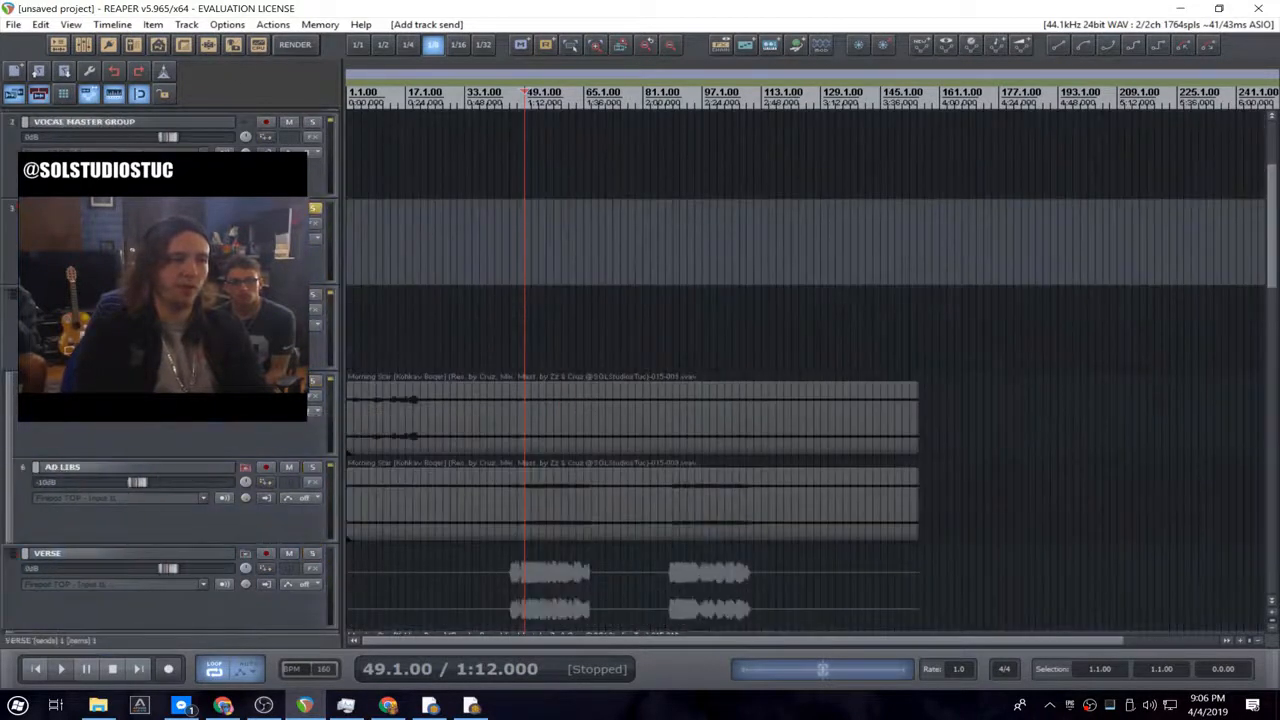
pyautogui.moveTo(265, 396); pyautogui.dragTo(265, 232)
pyautogui.click(509, 237)
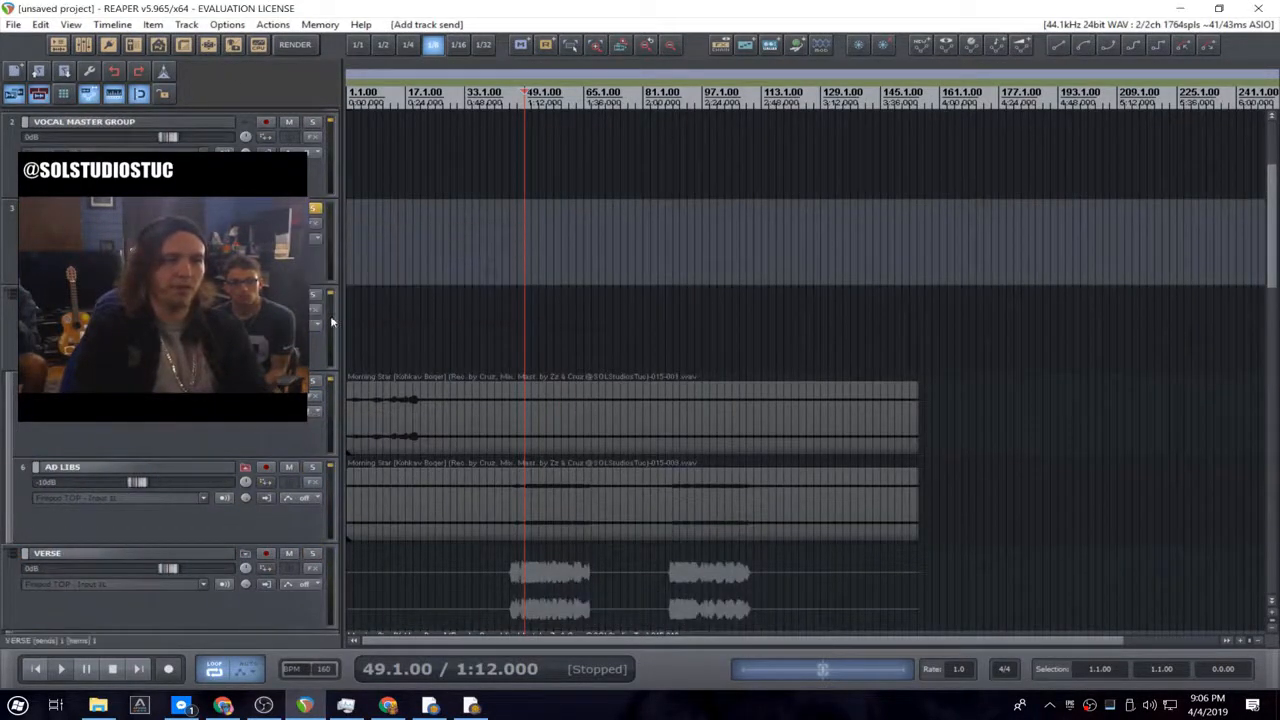
pyautogui.scroll(-6, 331, 324)
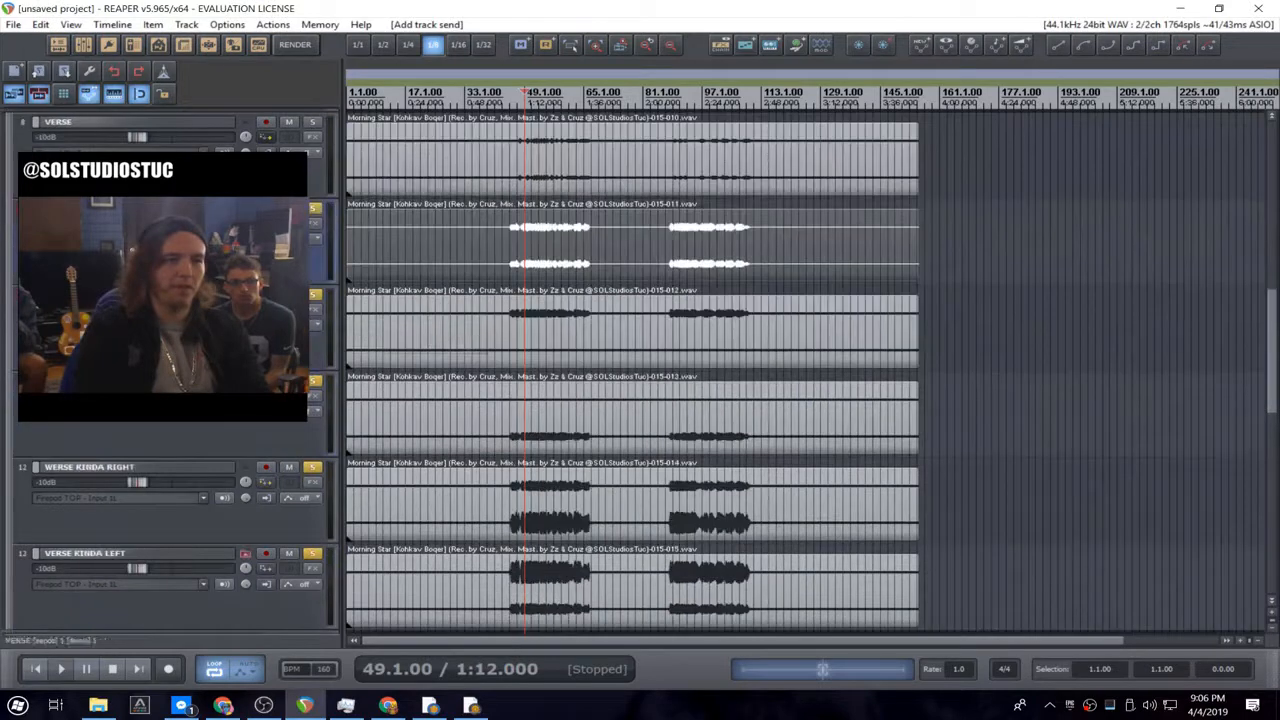
pyautogui.scroll(1, 316, 469)
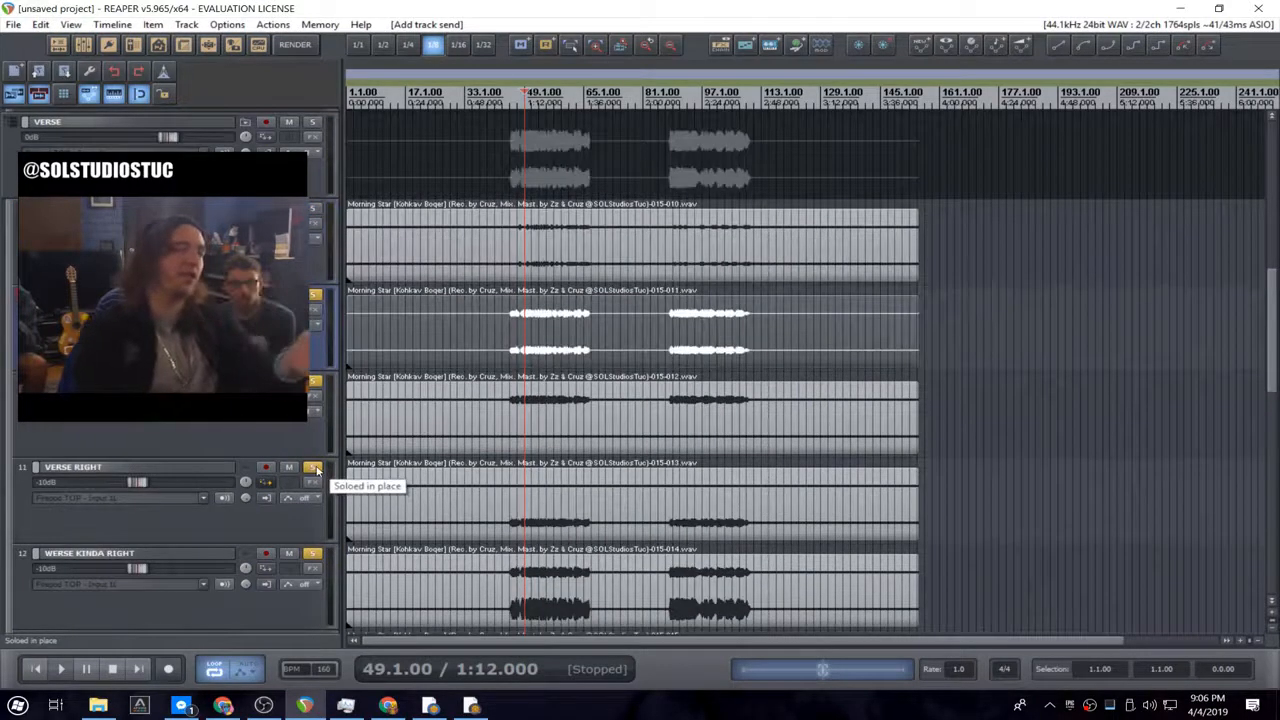
# - Add a send from the WERSE KINDA RIGHT track to VERSE GROUP BUS
pyautogui.scroll(1, 316, 469)
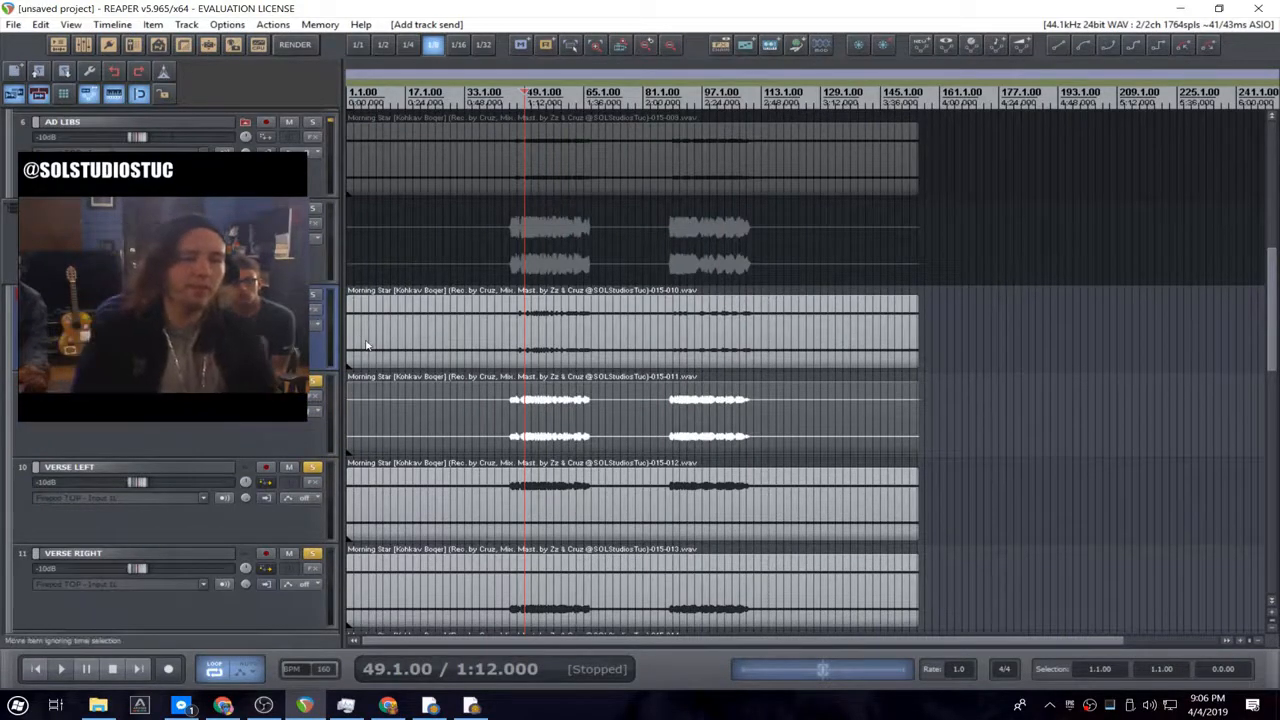
pyautogui.scroll(-4, 365, 346)
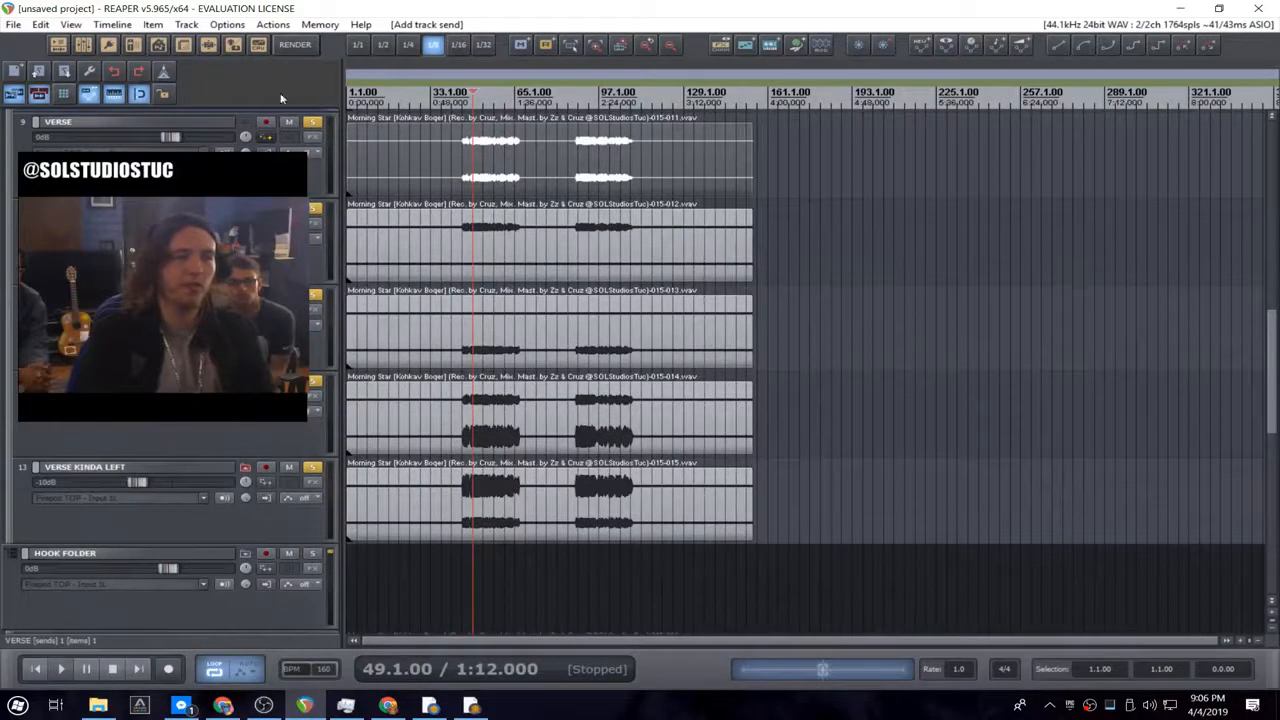
pyautogui.scroll(10, 800, 370)
pyautogui.click(254, 430)
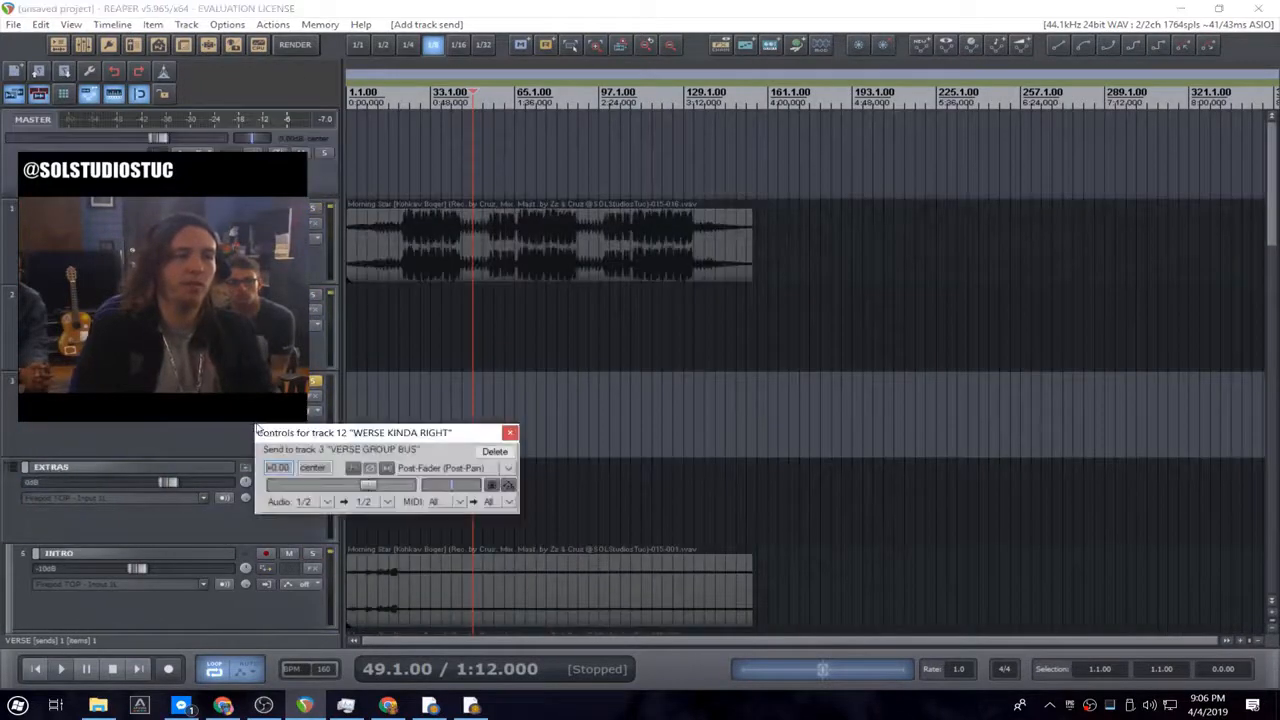
pyautogui.scroll(-10, 330, 395)
pyautogui.click(510, 432)
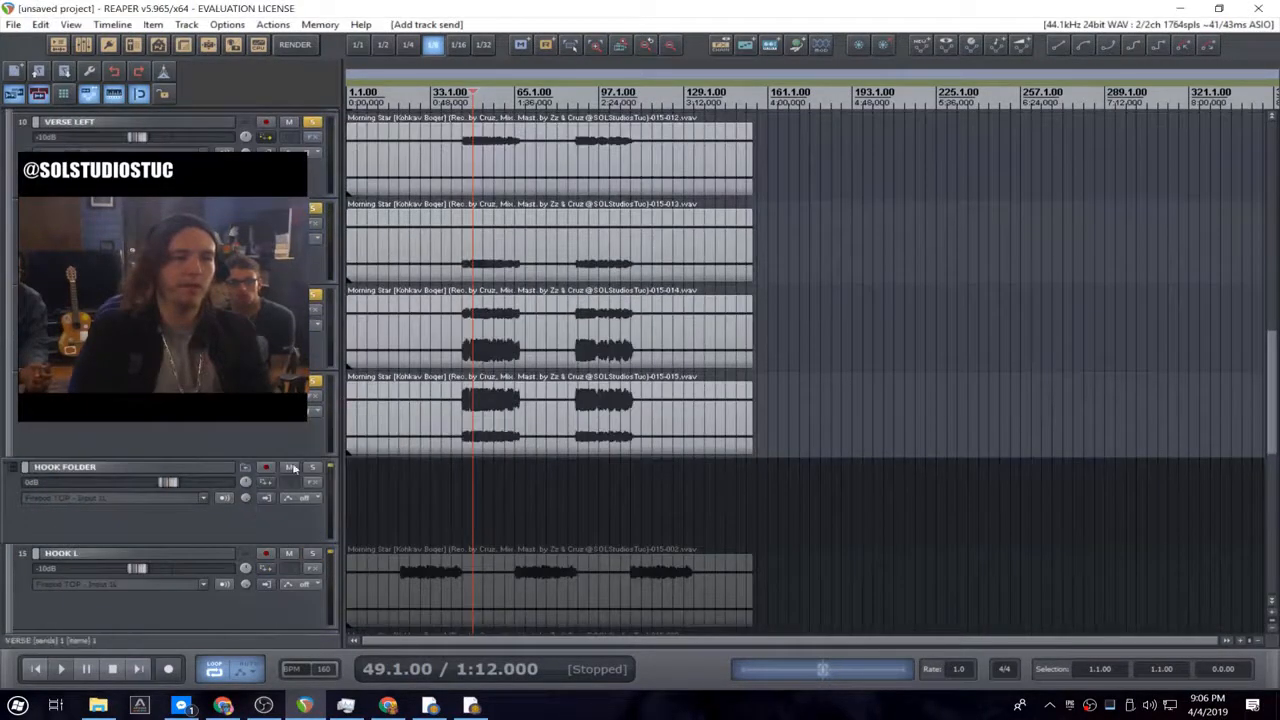
# - Add a send from the VERSE KINDA LEFT track to VERSE GROUP BUS
pyautogui.scroll(10, 275, 122)
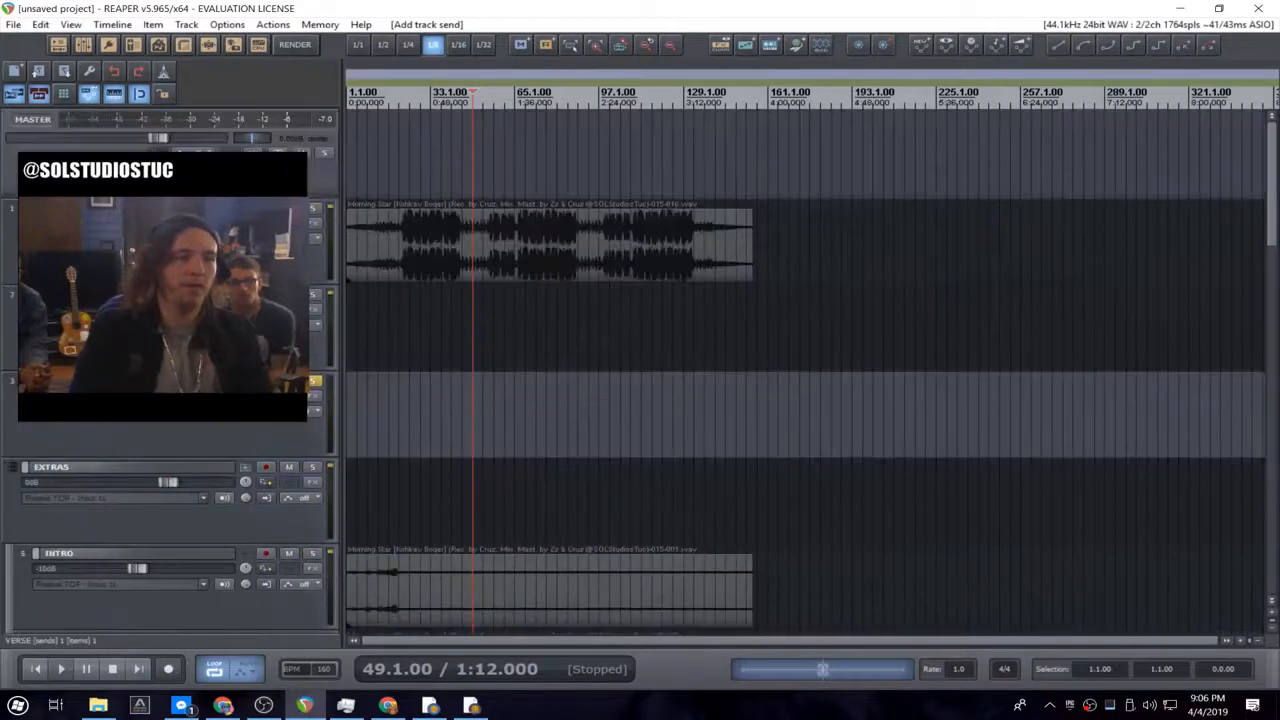
pyautogui.moveTo(275, 122); pyautogui.dragTo(284, 408)
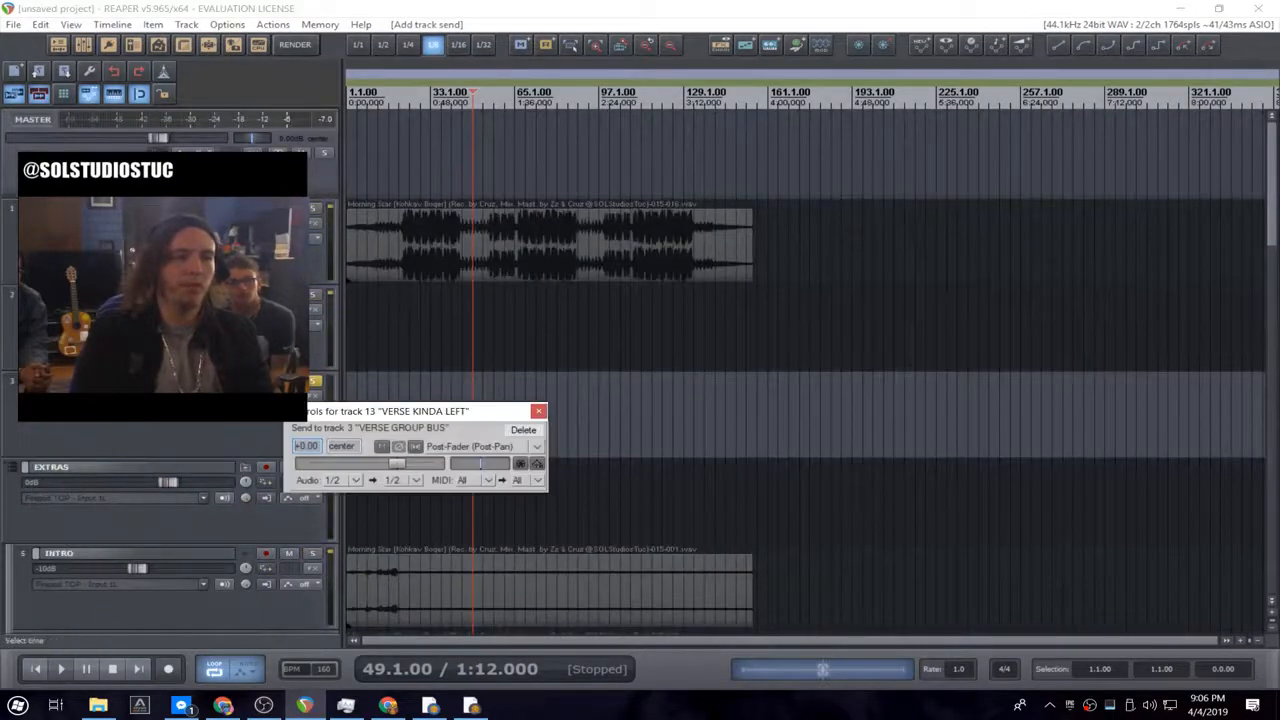
pyautogui.click(539, 411)
# - Play the soloed verse tracks from bar 49 to check them through the VERSE GROUP BUS
pyautogui.scroll(-8, 325, 472)
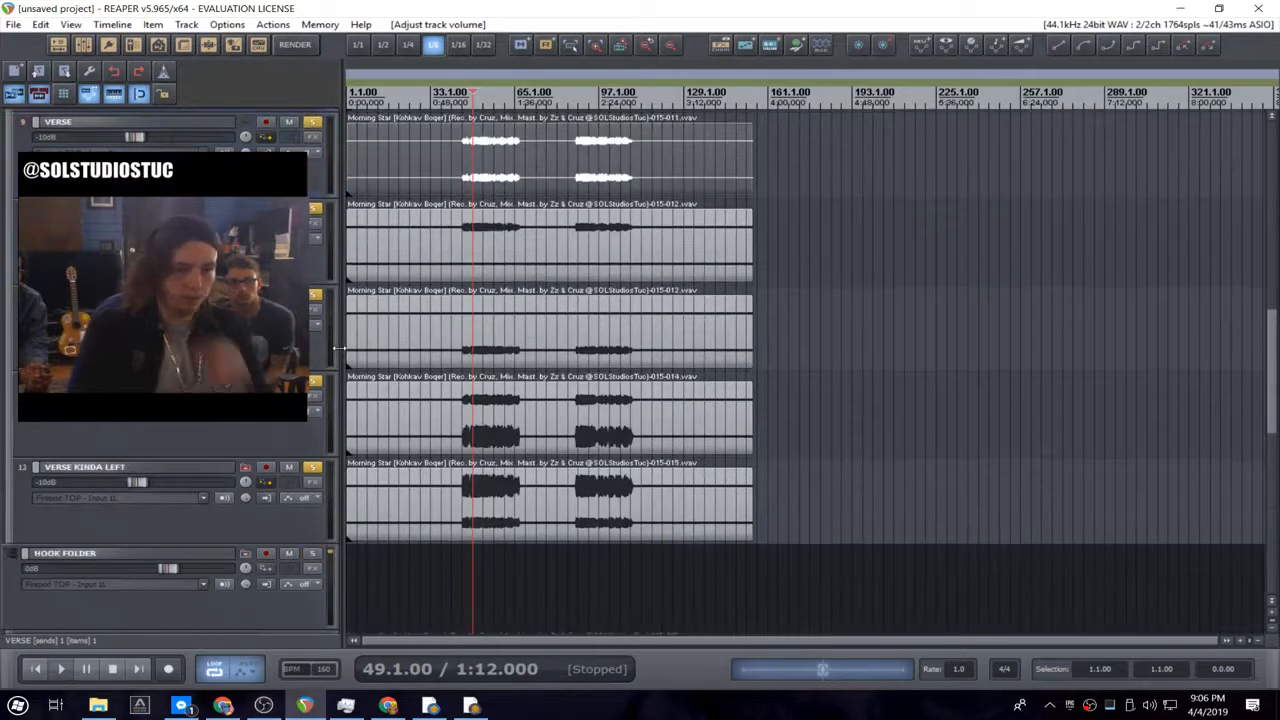
pyautogui.scroll(1, 340, 348)
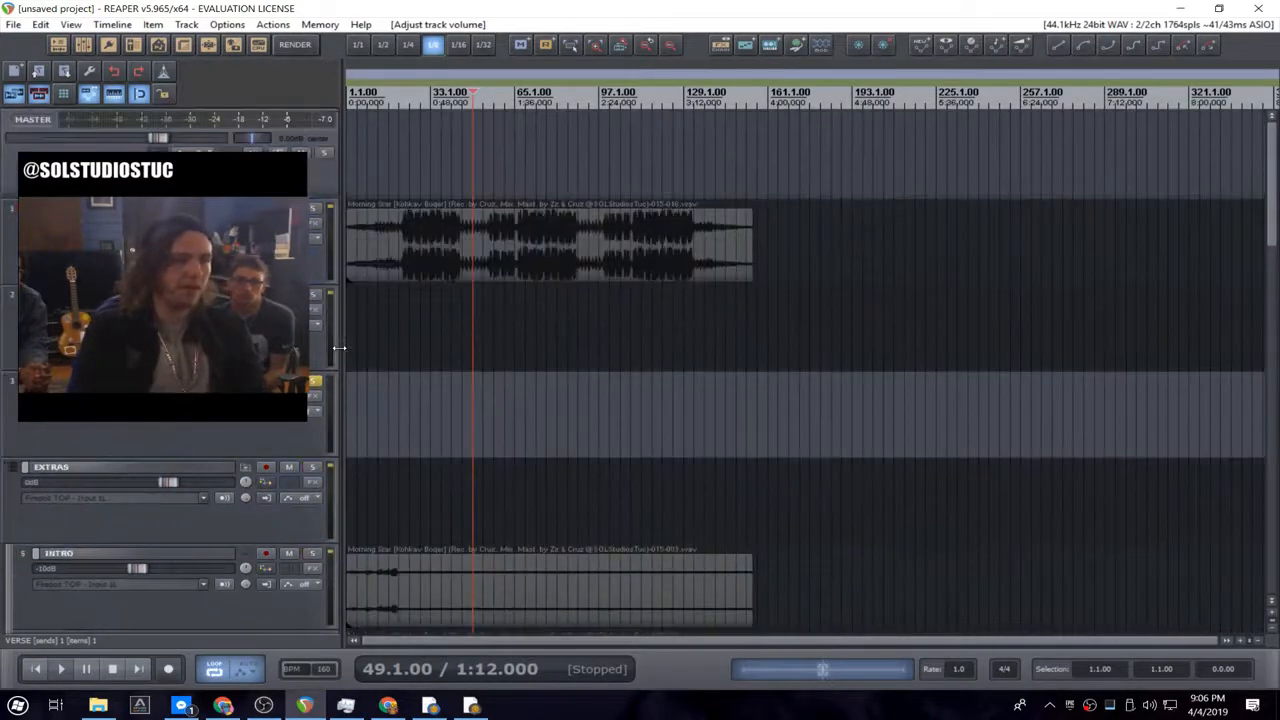
pyautogui.scroll(-3, 340, 348)
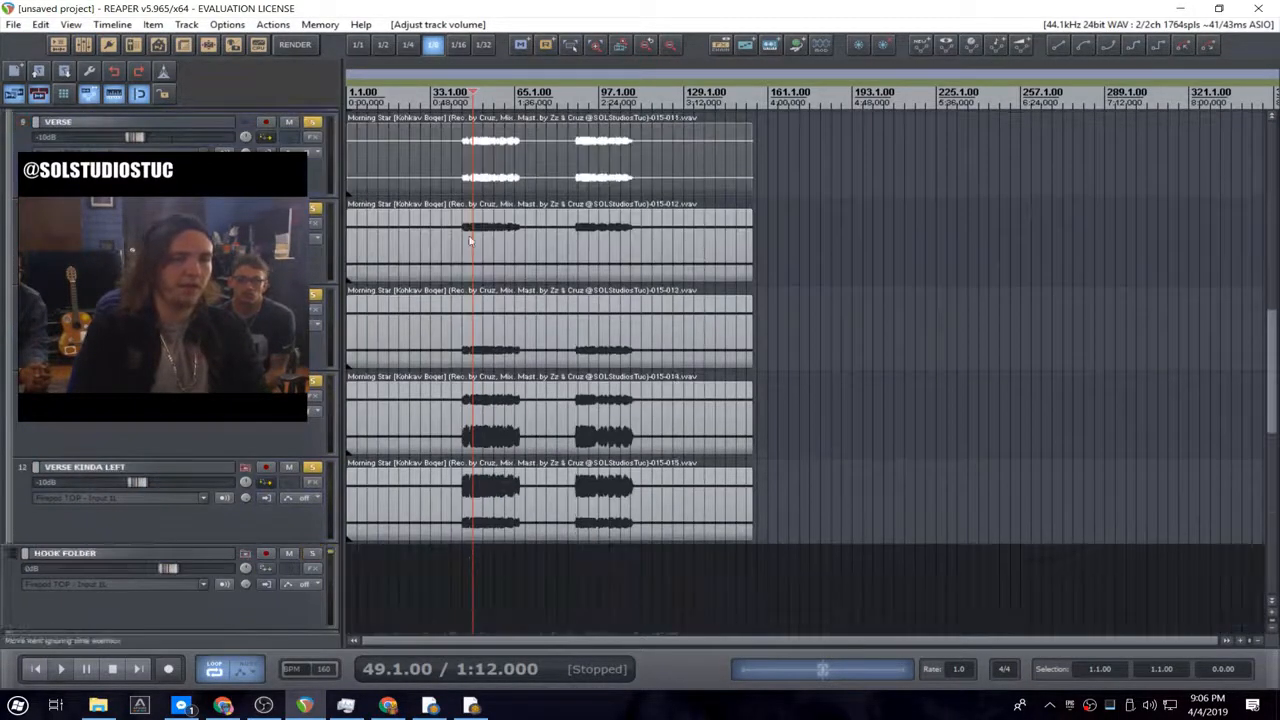
pyautogui.click(475, 90)
pyautogui.press('space')
pyautogui.scroll(6, 322, 256)
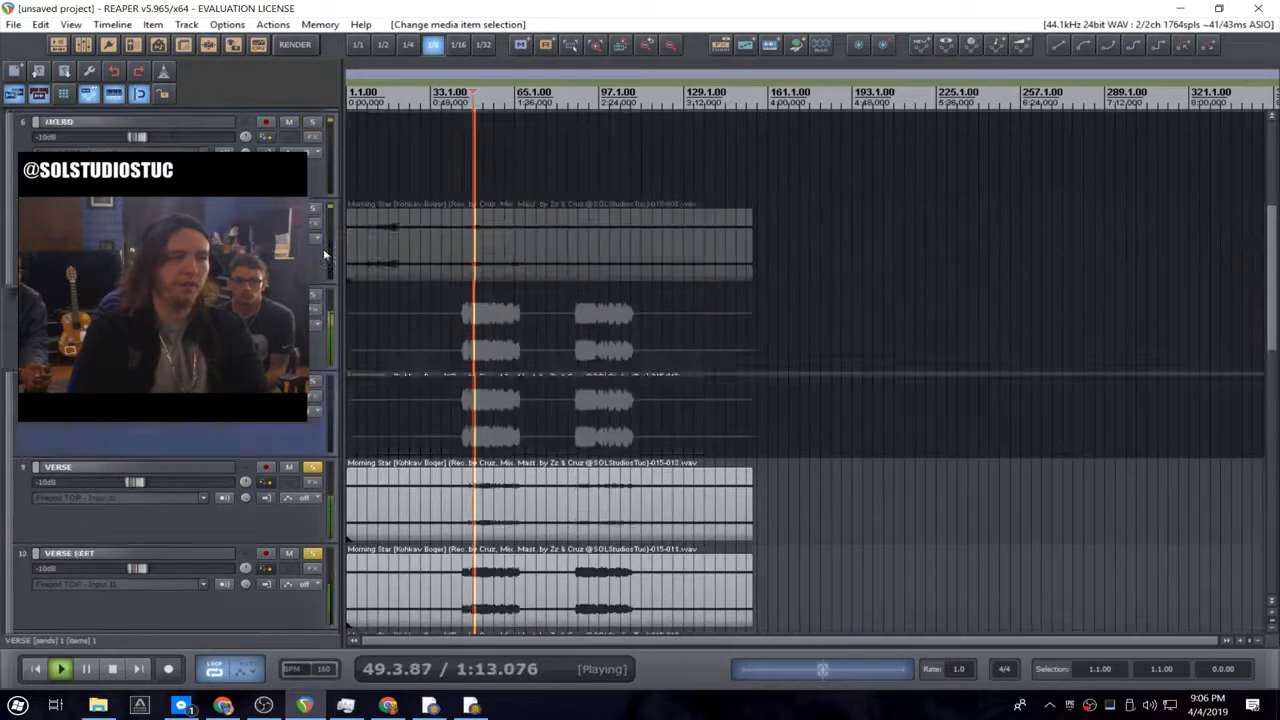
pyautogui.scroll(1, 325, 258)
# - Unsolo VERSE GROUP BUS and audition the stem 010 track by soloing it during playback, then stop and unsolo it
pyautogui.click(313, 208)
pyautogui.scroll(-4, 322, 288)
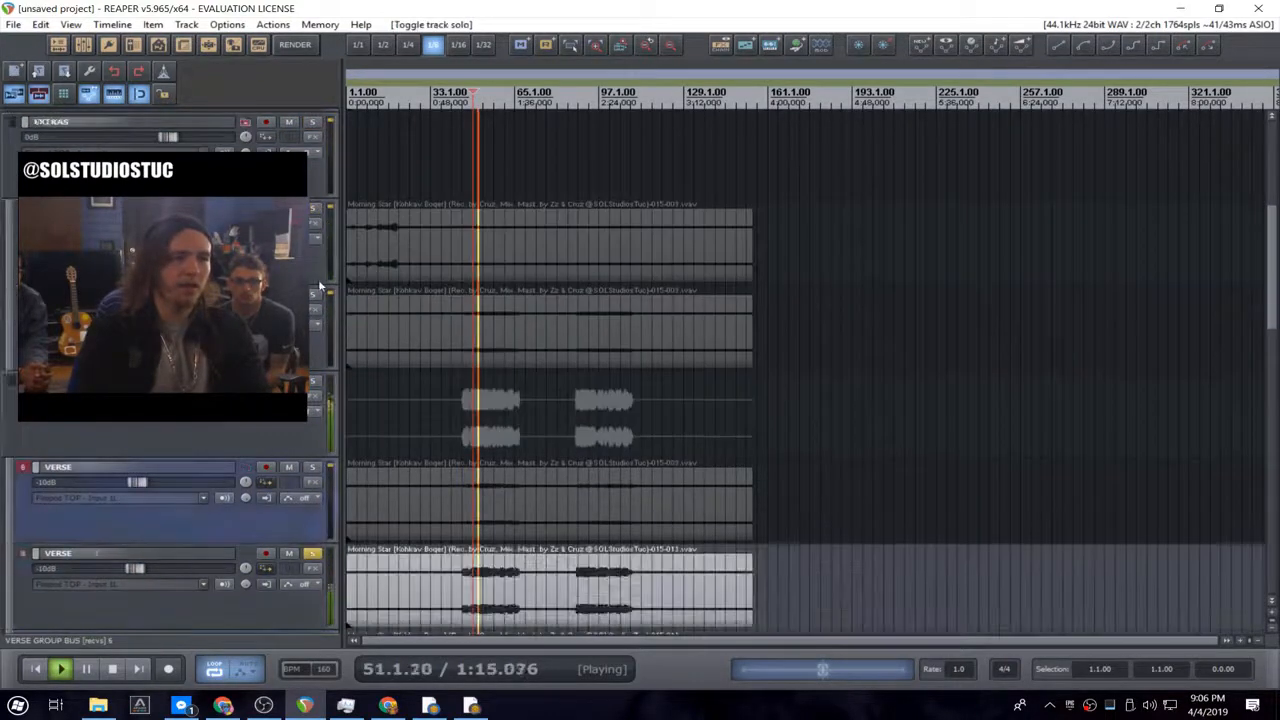
pyautogui.click(316, 296)
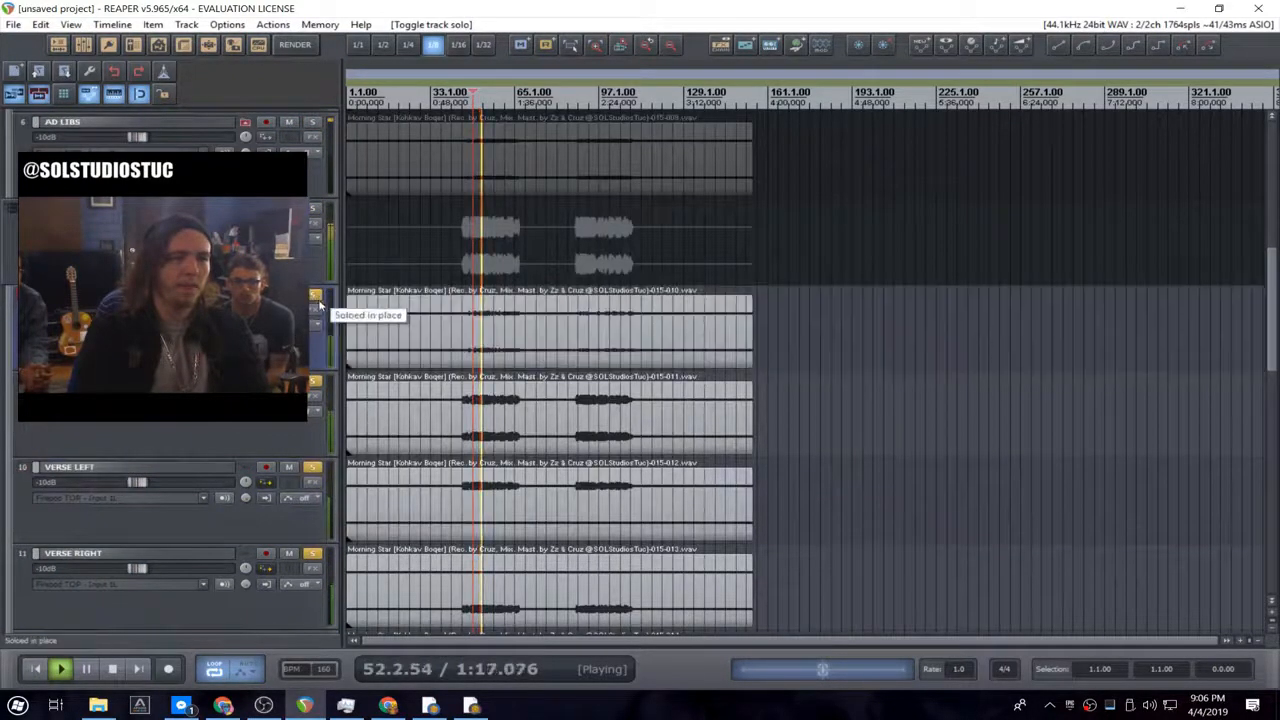
pyautogui.press('space')
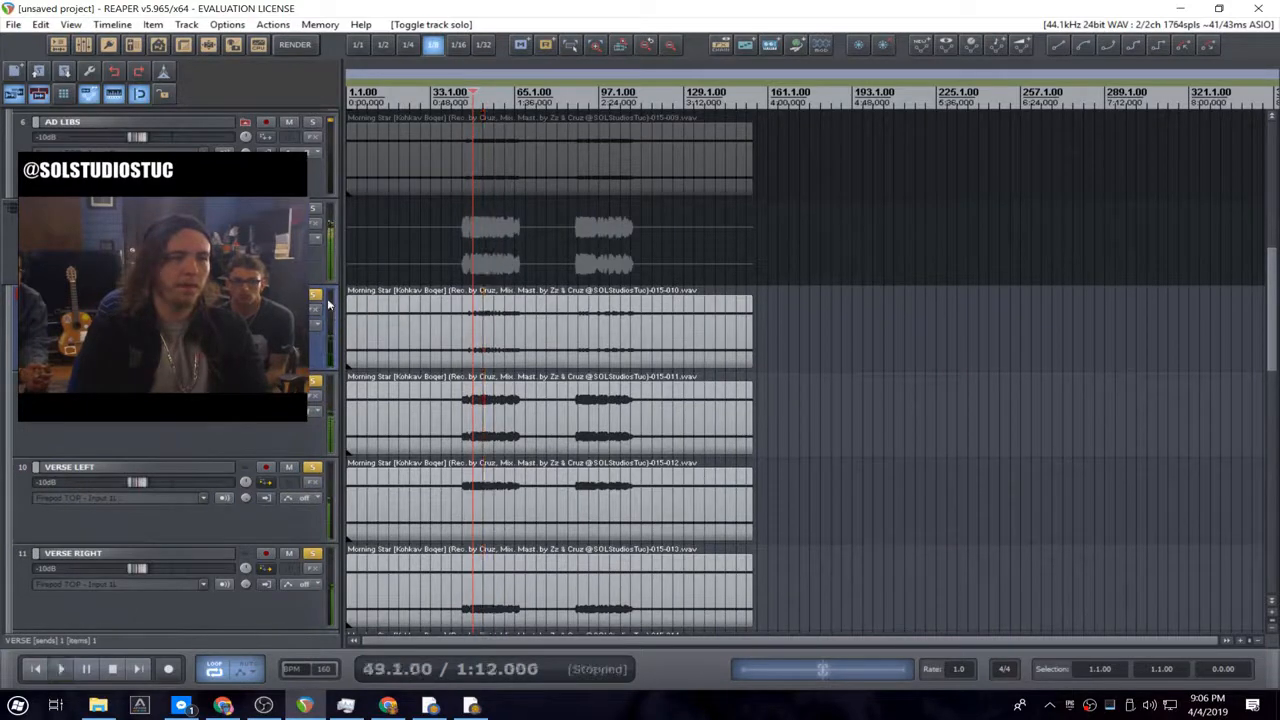
pyautogui.click(316, 296)
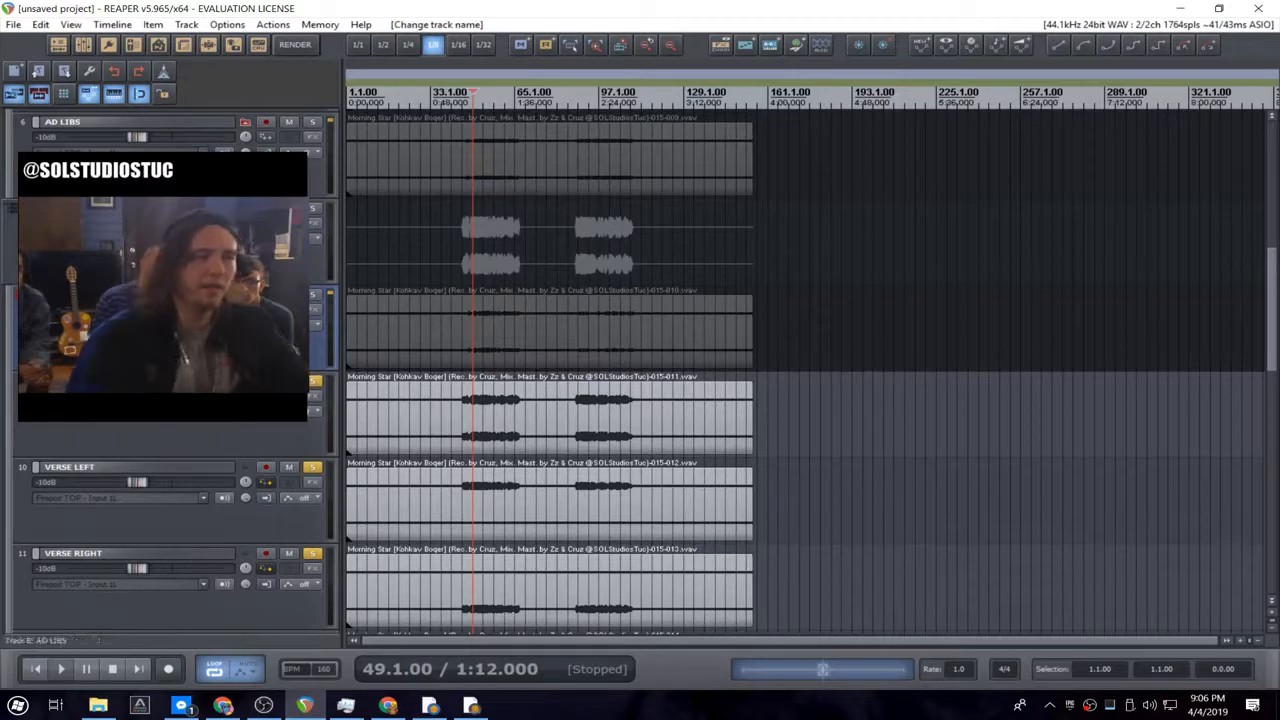
# - Remove the send to VERSE GROUP BUS from the stem 010 AD LIBS track and move the track into the EXTRAS folder
pyautogui.click(266, 309)
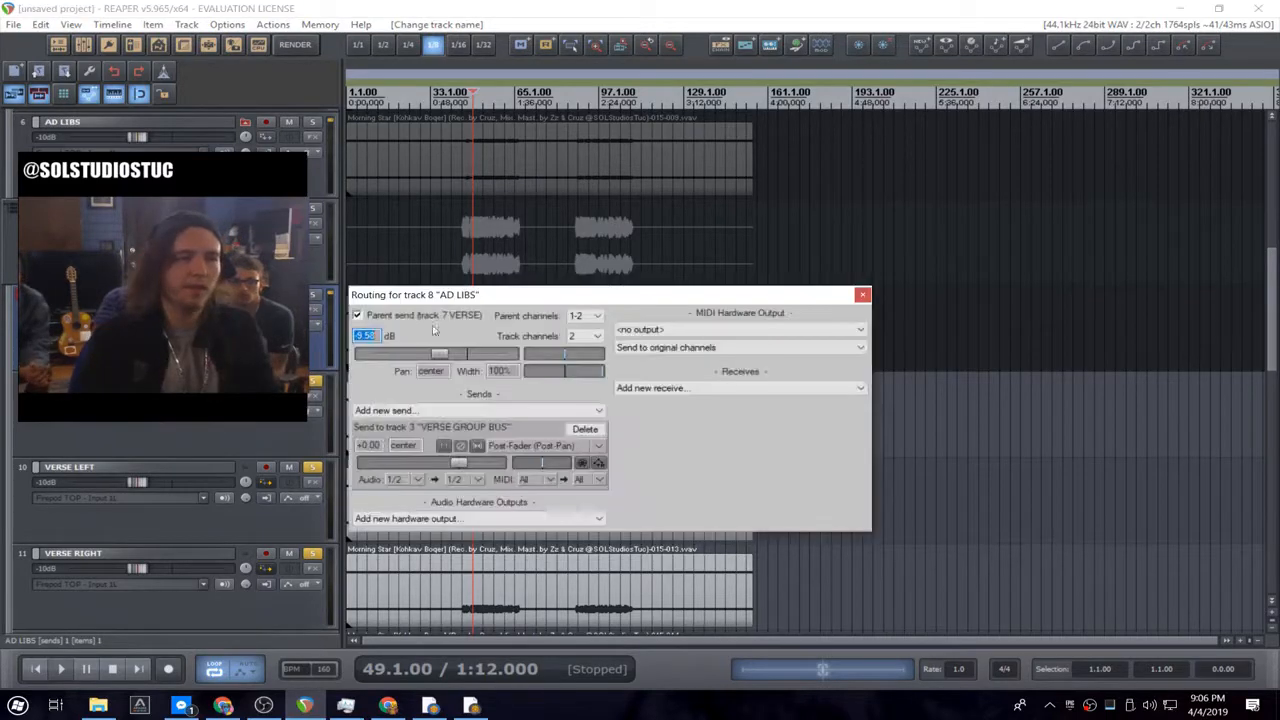
pyautogui.click(586, 429)
pyautogui.click(862, 294)
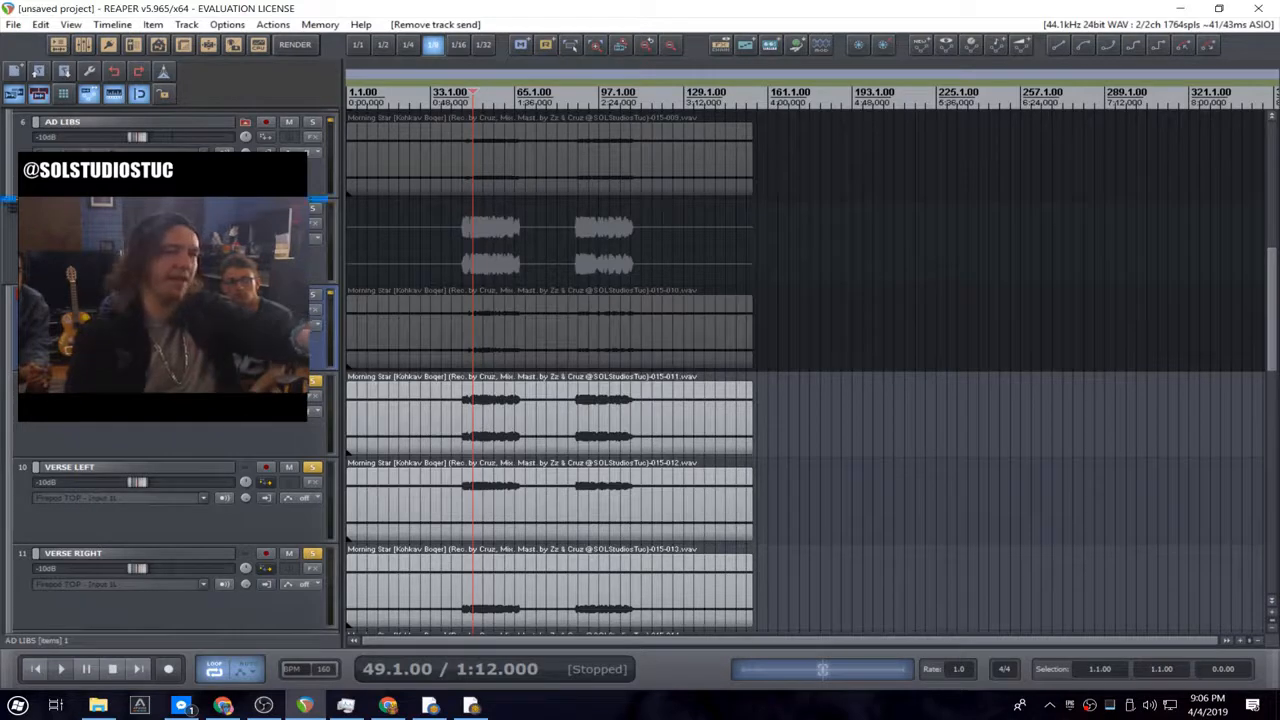
pyautogui.moveTo(285, 210); pyautogui.dragTo(285, 200)
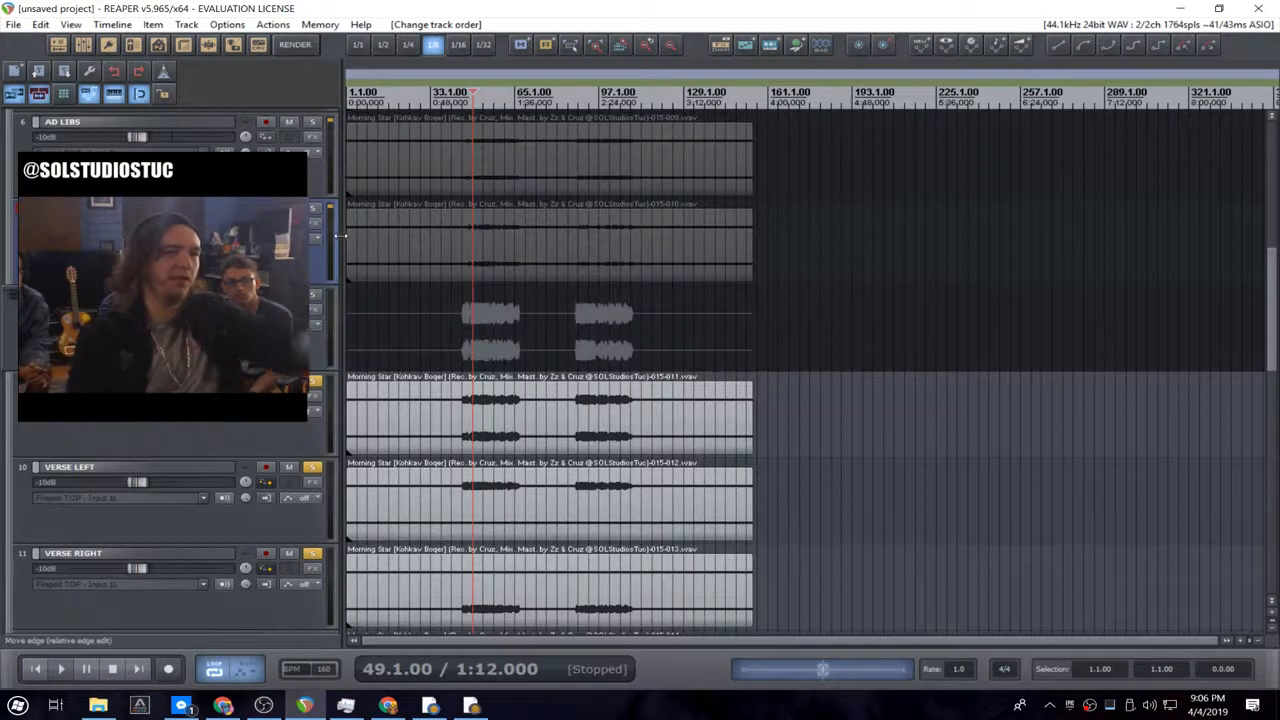
# - Move the VERSE GROUP BUS track down between the EXTRAS folder and the VERSE folder
pyautogui.scroll(2, 340, 242)
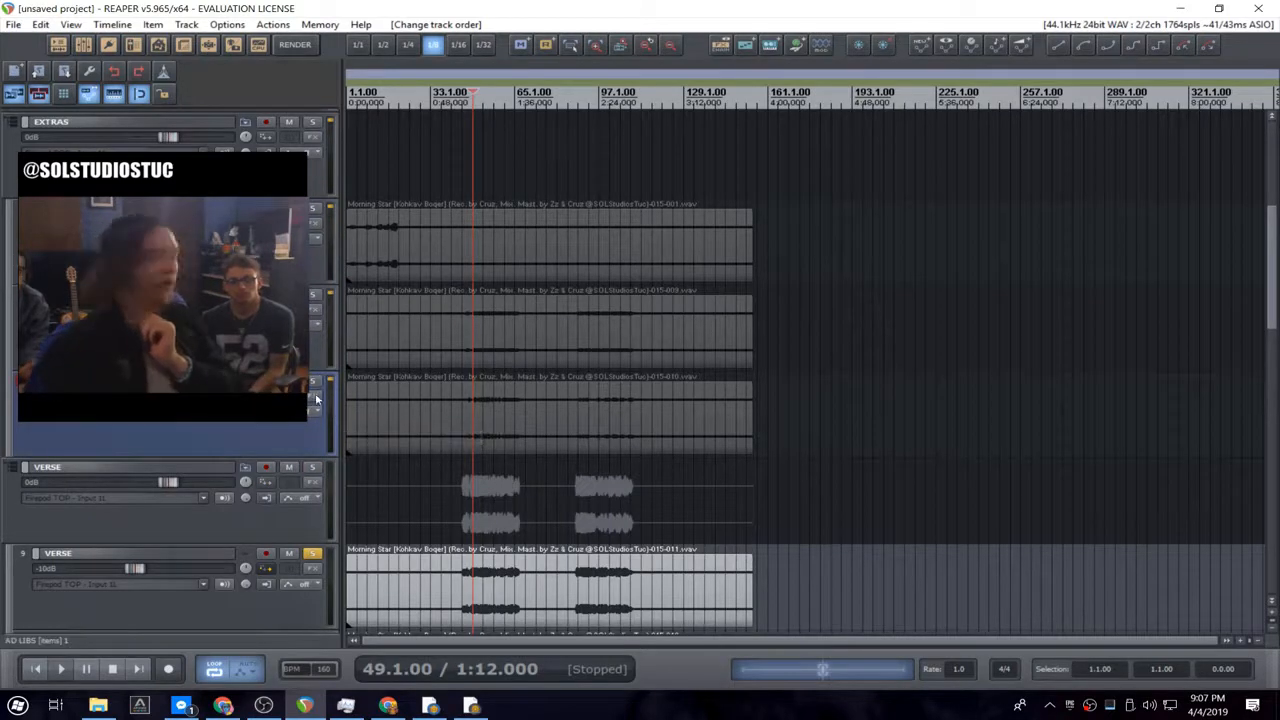
pyautogui.scroll(-3, 316, 400)
pyautogui.scroll(-1, 316, 400)
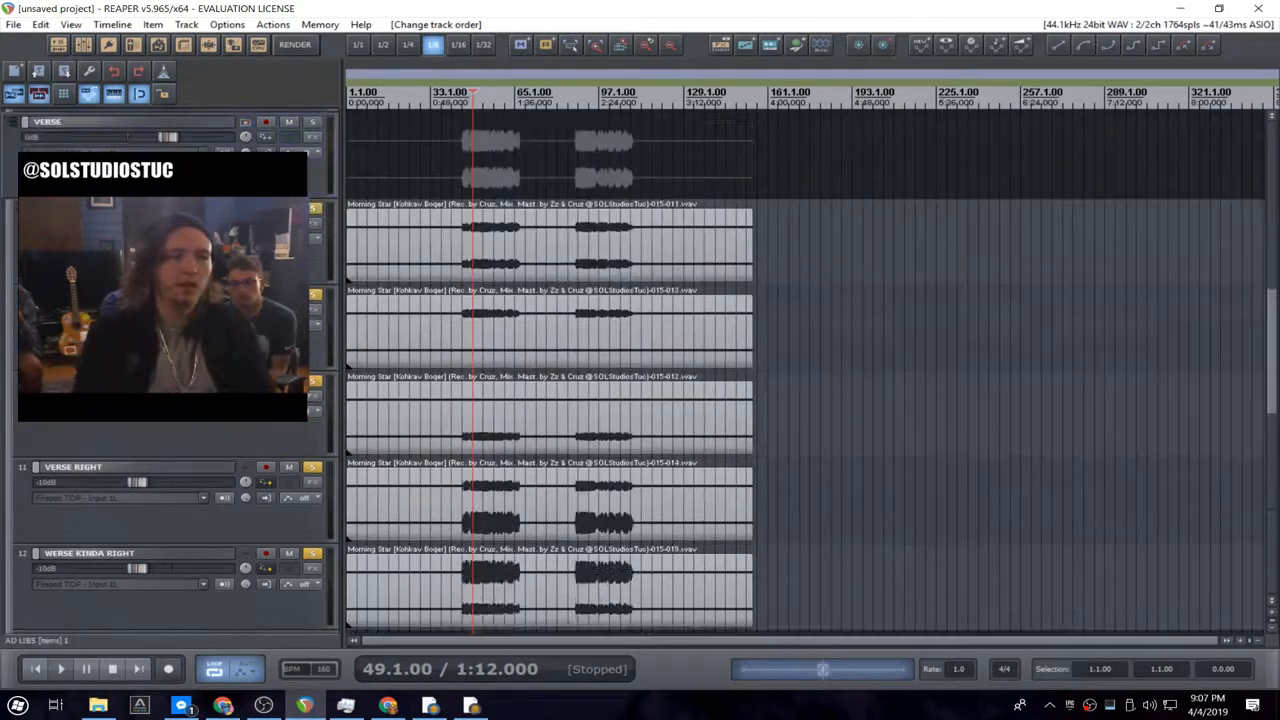
pyautogui.scroll(1, 293, 418)
pyautogui.scroll(-2, 297, 440)
pyautogui.scroll(2, 264, 471)
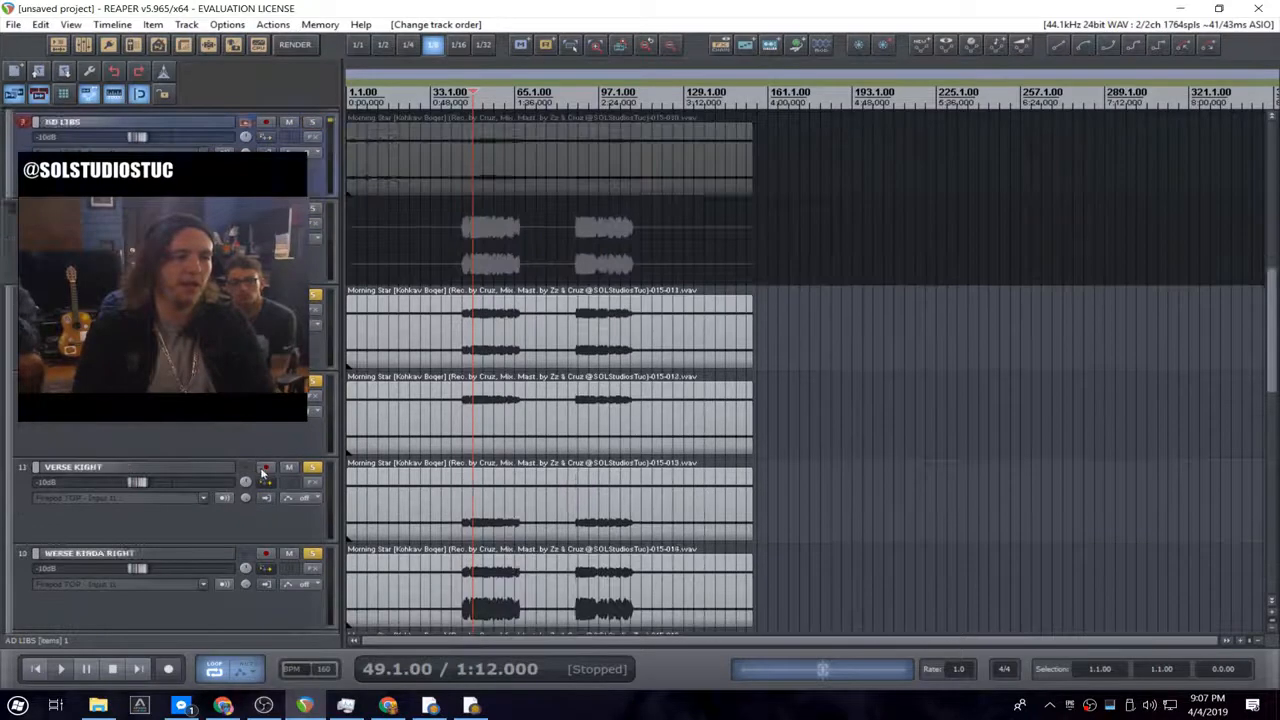
pyautogui.scroll(2, 264, 471)
pyautogui.scroll(4, 264, 471)
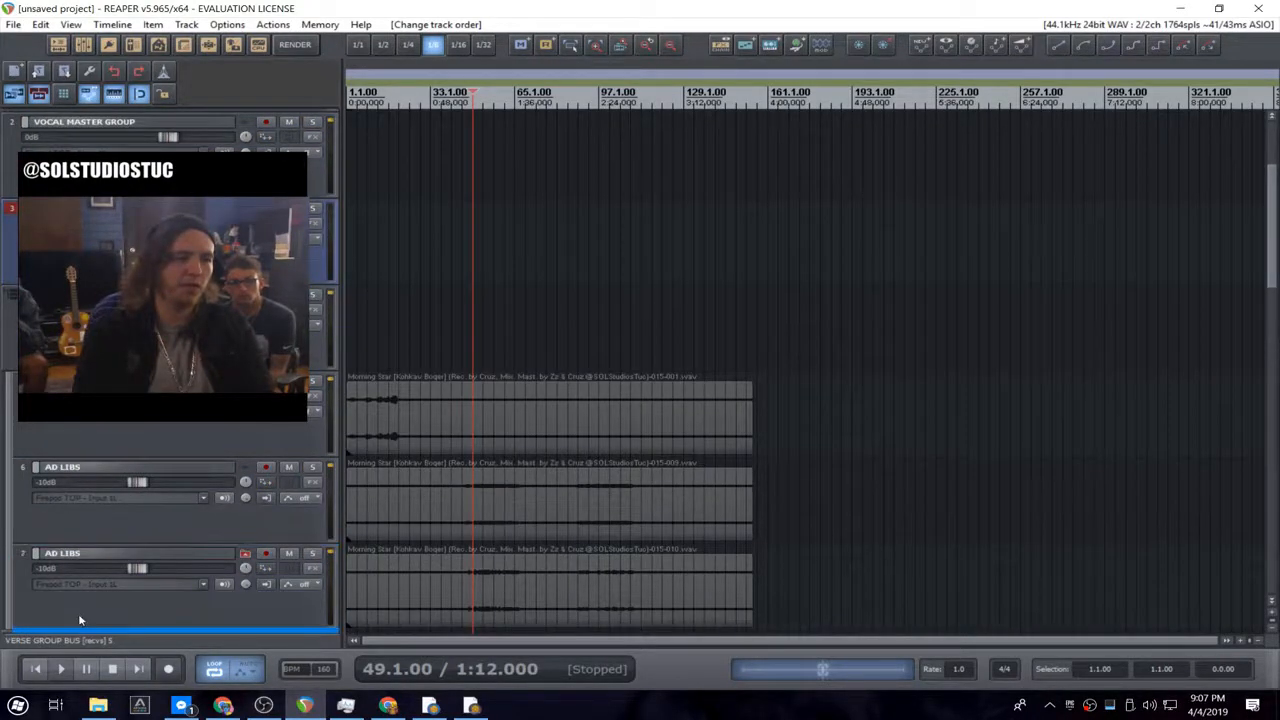
pyautogui.scroll(-1, 78, 613)
pyautogui.scroll(-2, 322, 490)
pyautogui.moveTo(50, 398); pyautogui.dragTo(43, 480)
pyautogui.scroll(-2, 331, 394)
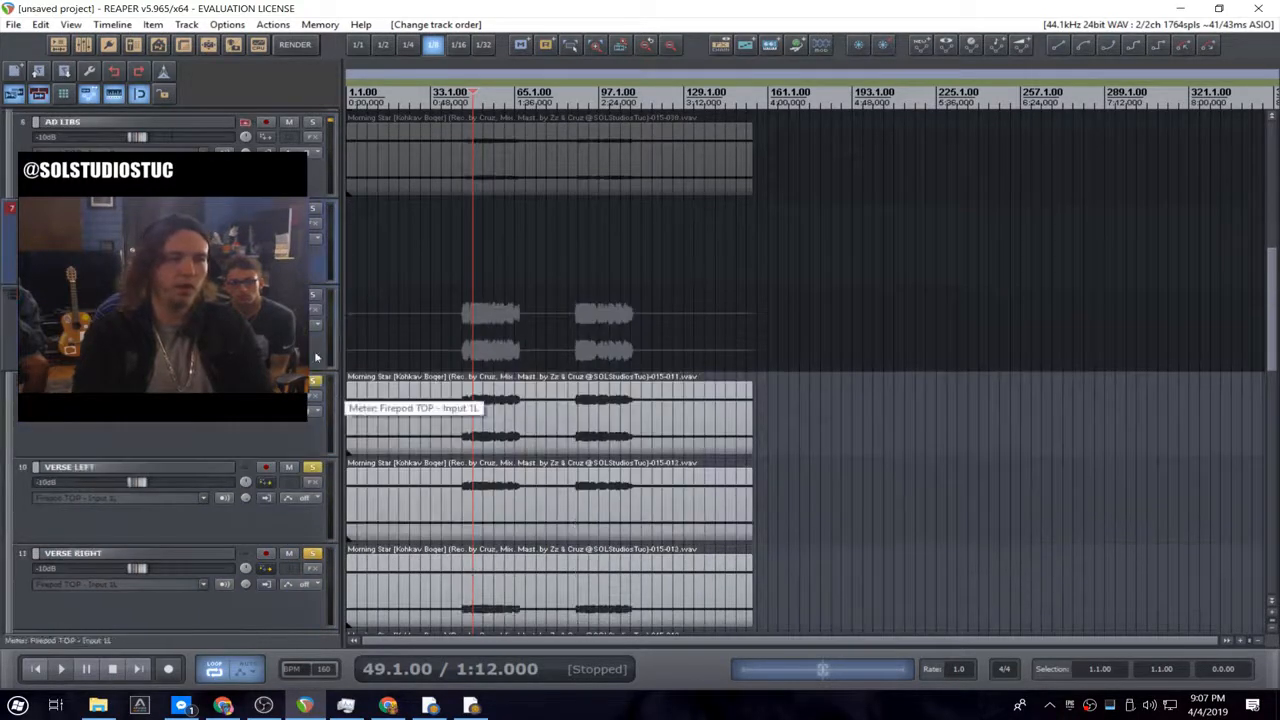
# - Solo VERSE GROUP BUS and play the soloed verse tracks from bar 49 to check the routing
pyautogui.click(313, 210)
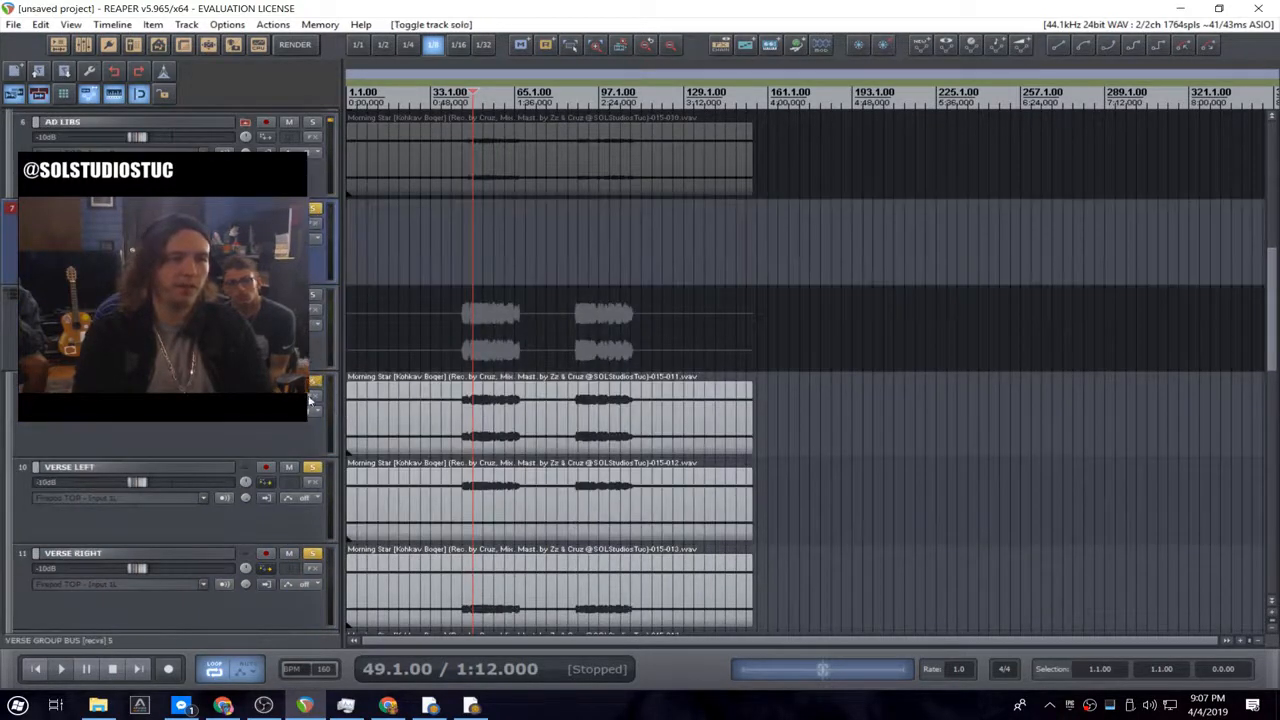
pyautogui.scroll(-2, 308, 617)
pyautogui.scroll(-2, 318, 590)
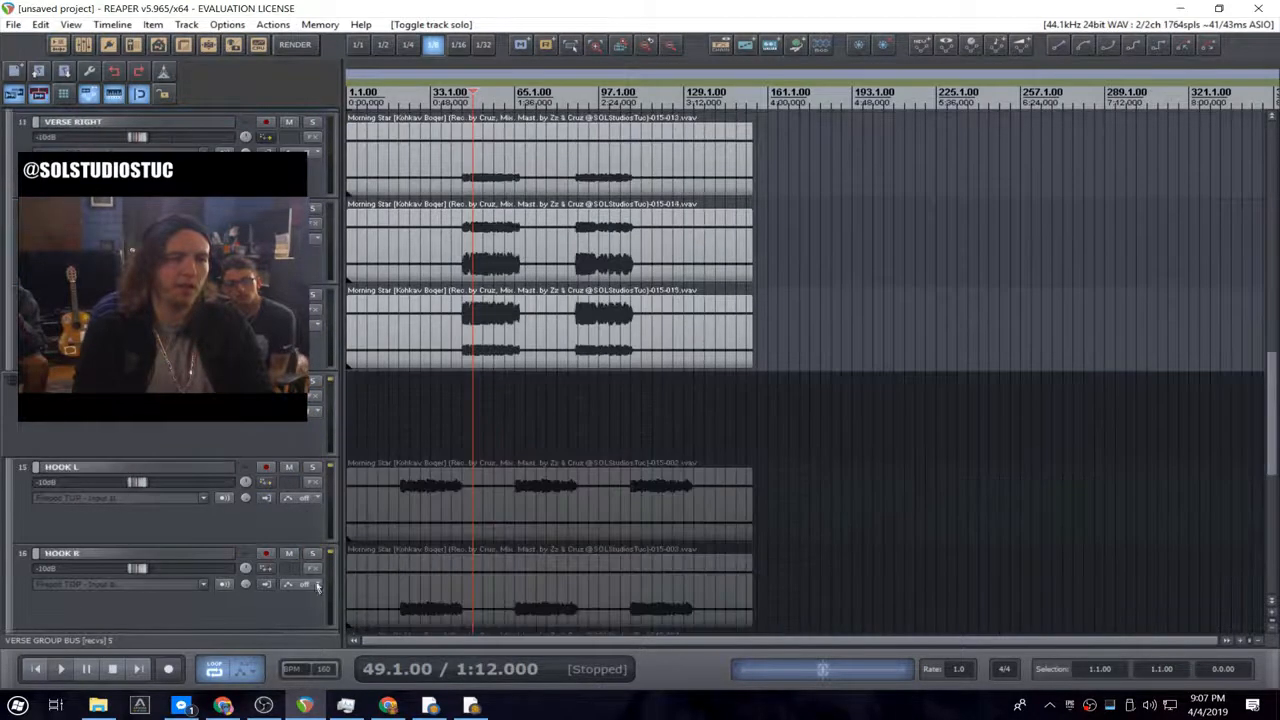
pyautogui.press('space')
pyautogui.scroll(5, 329, 403)
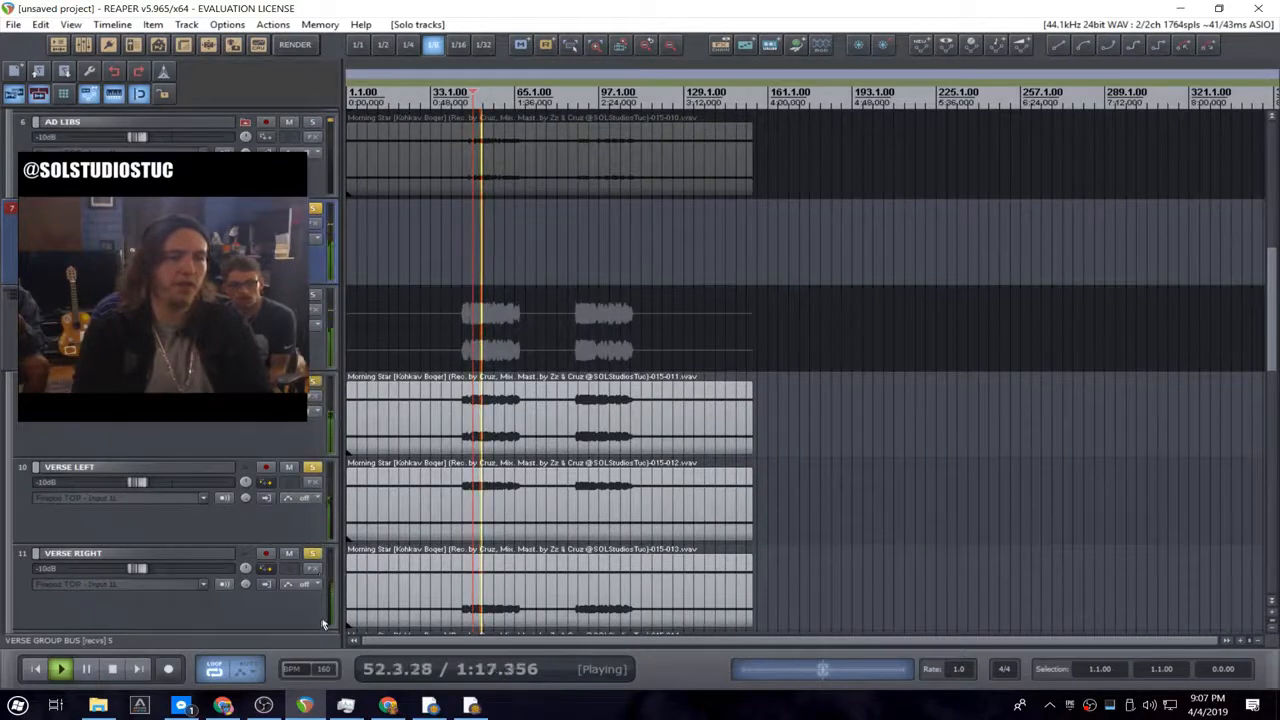
pyautogui.scroll(-3, 321, 633)
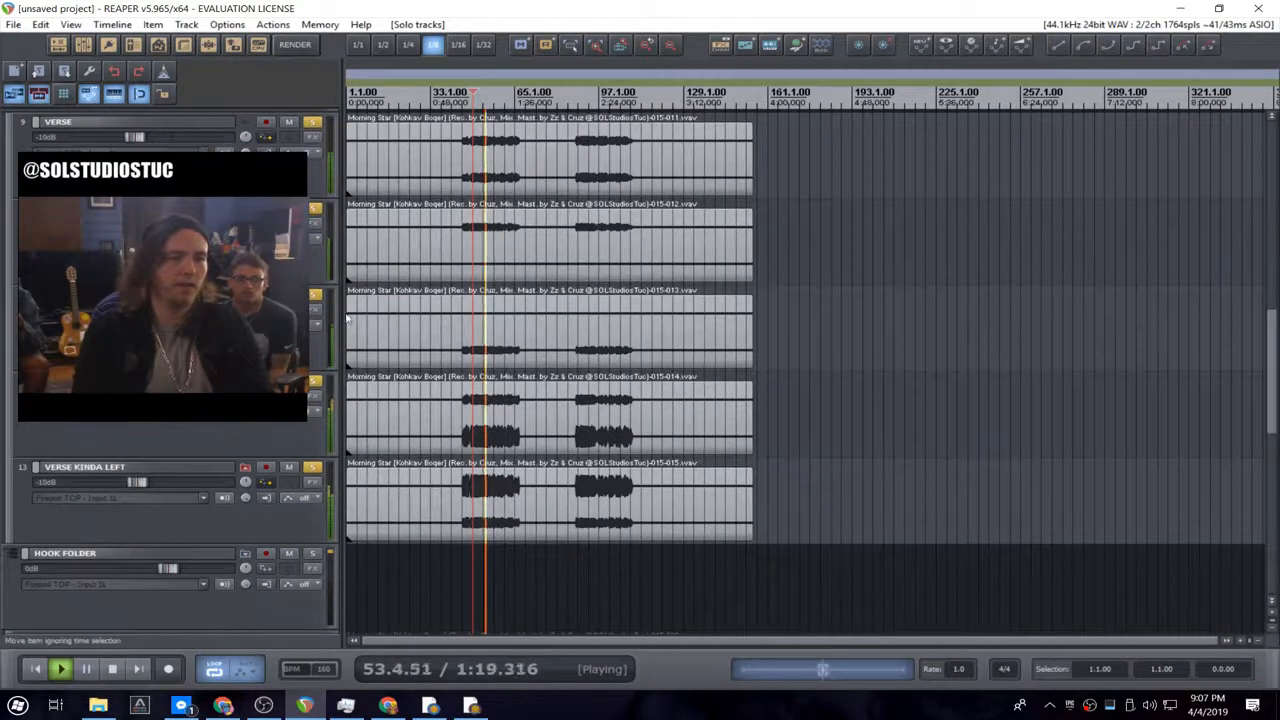
pyautogui.press('space')
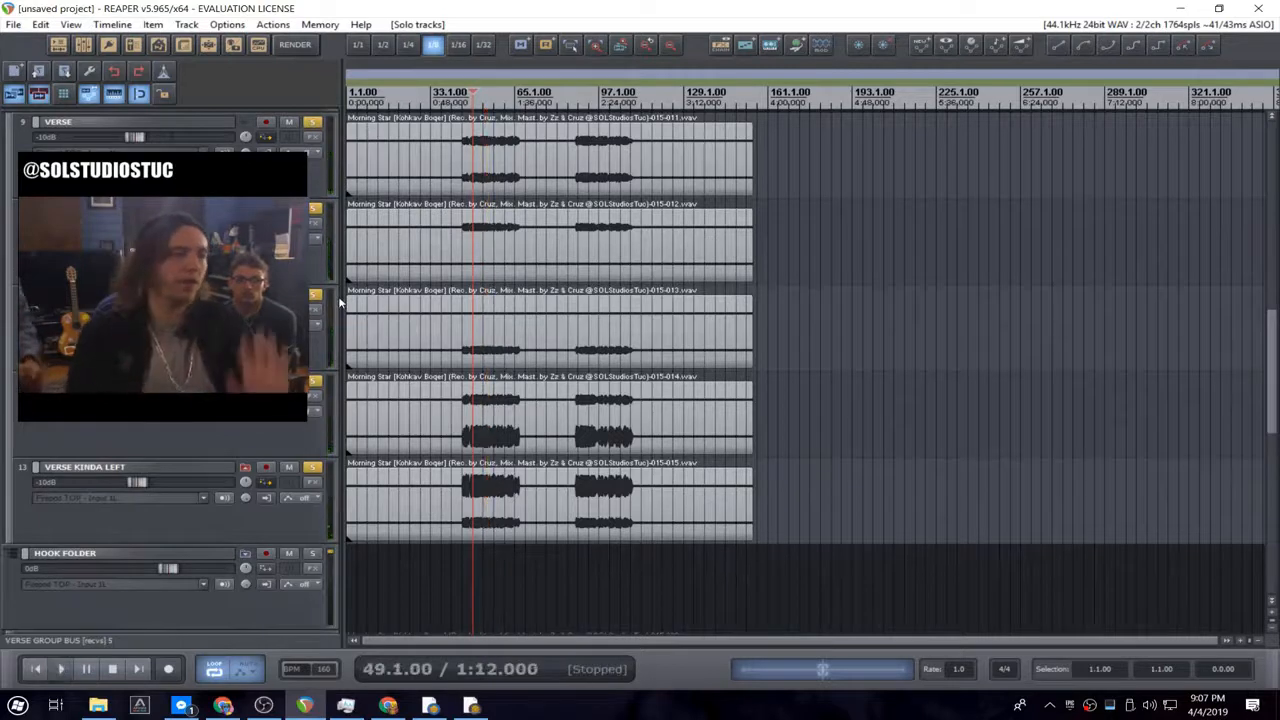
# - Inspect the routing settings of the VERSE KINDA LEFT track and the stem 011 VERSE track
pyautogui.click(265, 497)
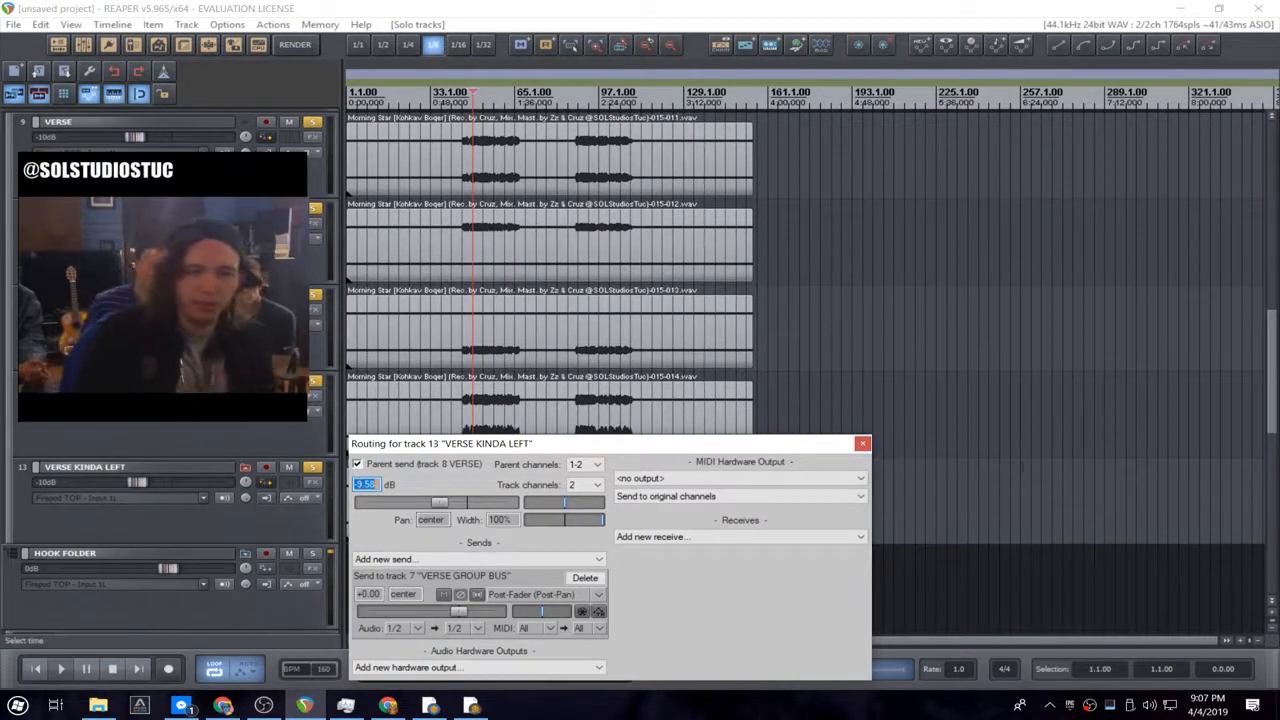
pyautogui.click(861, 443)
pyautogui.scroll(3, 348, 444)
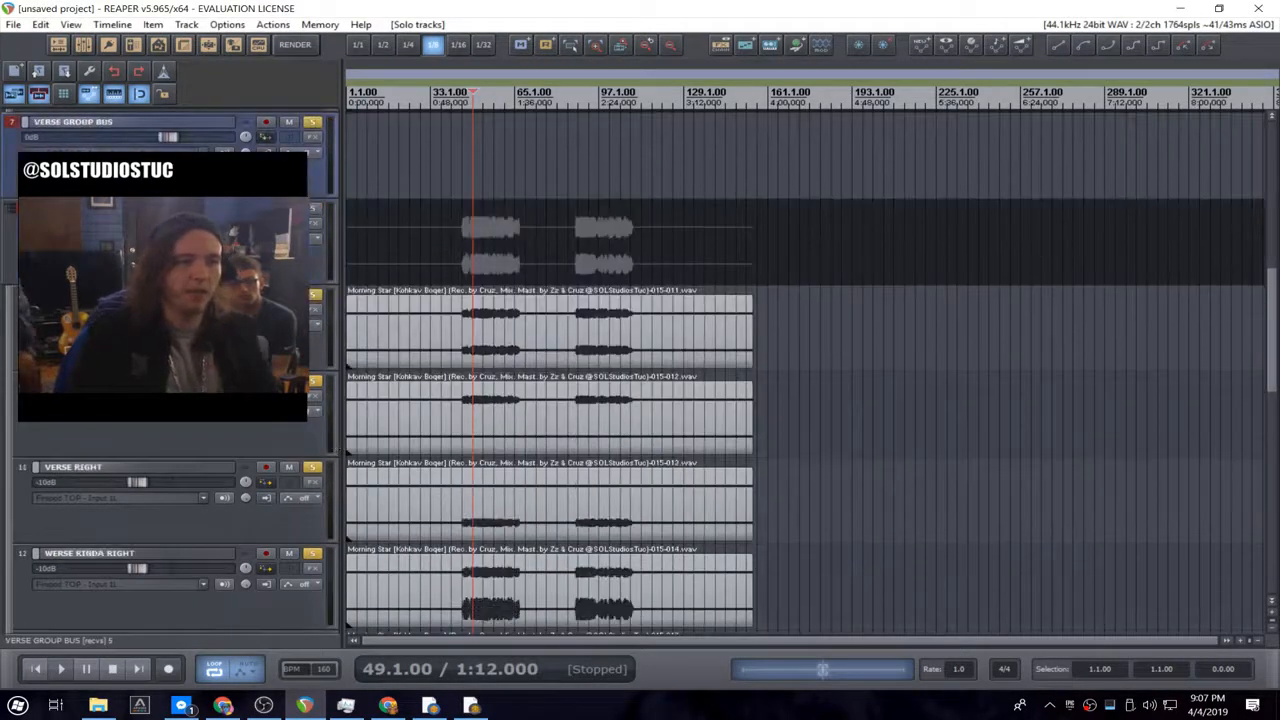
pyautogui.click(265, 310)
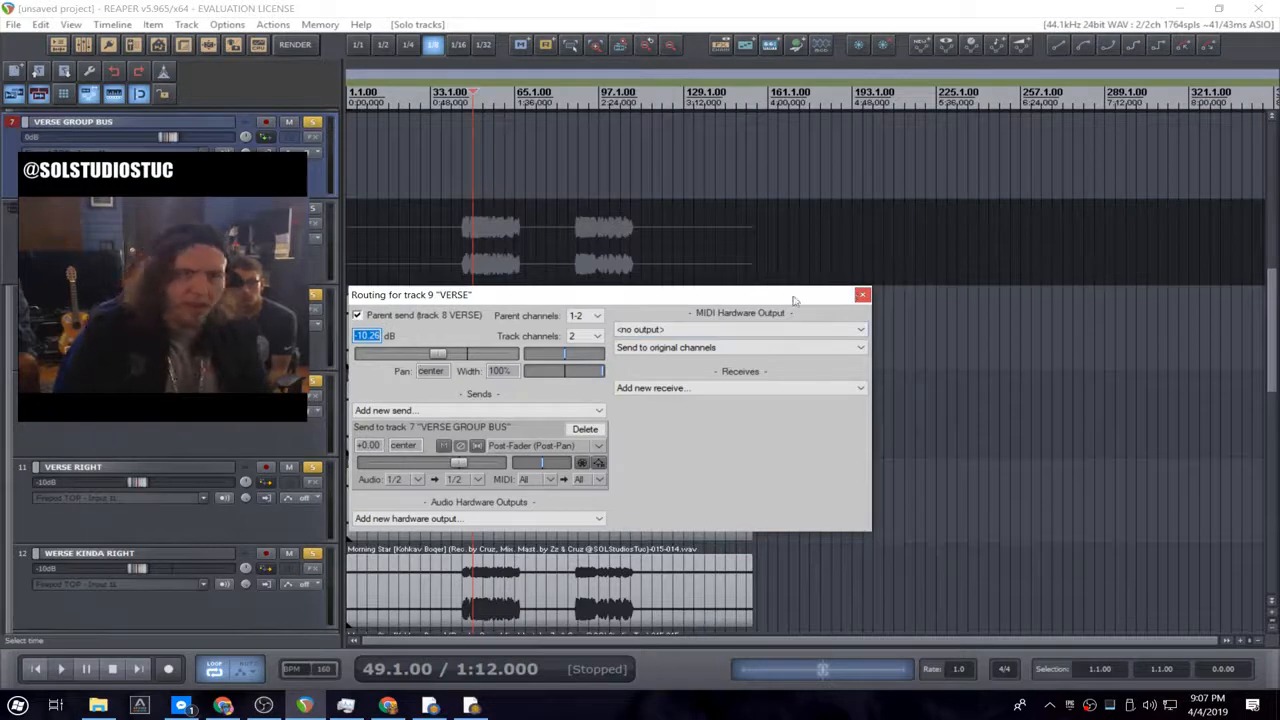
pyautogui.click(862, 295)
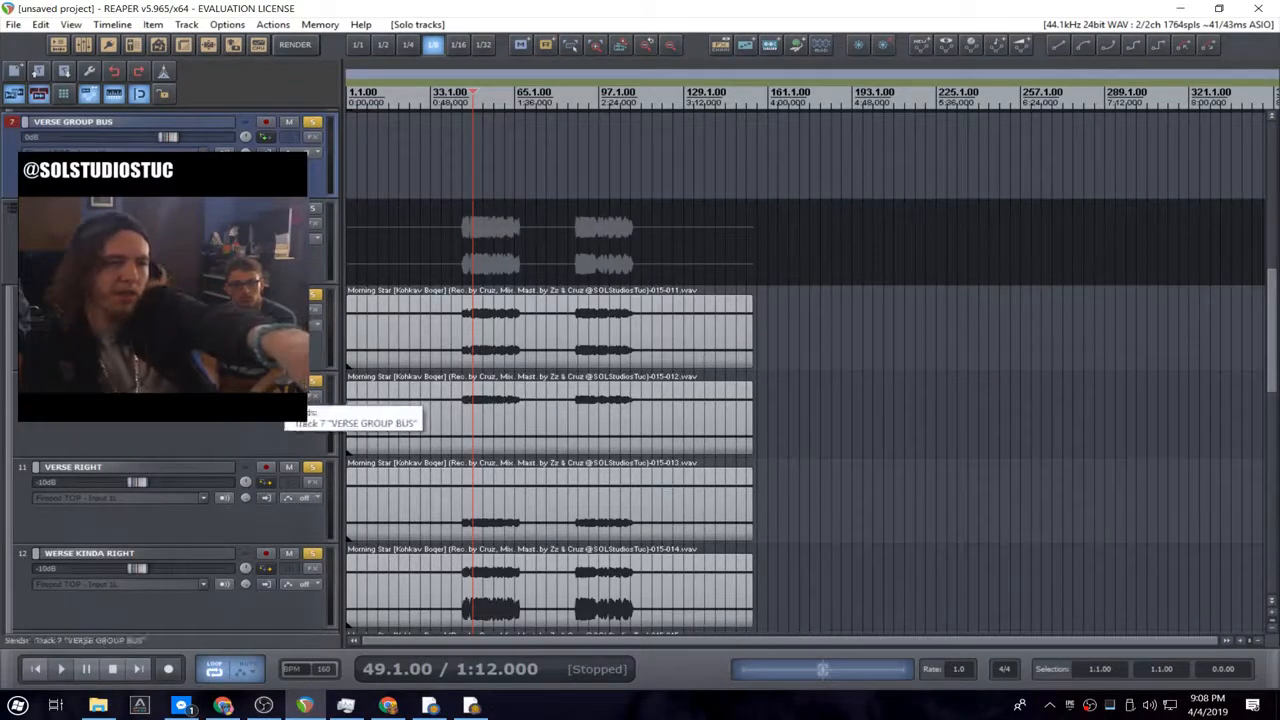
# - Disable the master/parent send of the VERSE RIGHT track and select VERSE GROUP BUS
pyautogui.keyDown('alt'); pyautogui.click(267, 483); pyautogui.keyUp('alt')
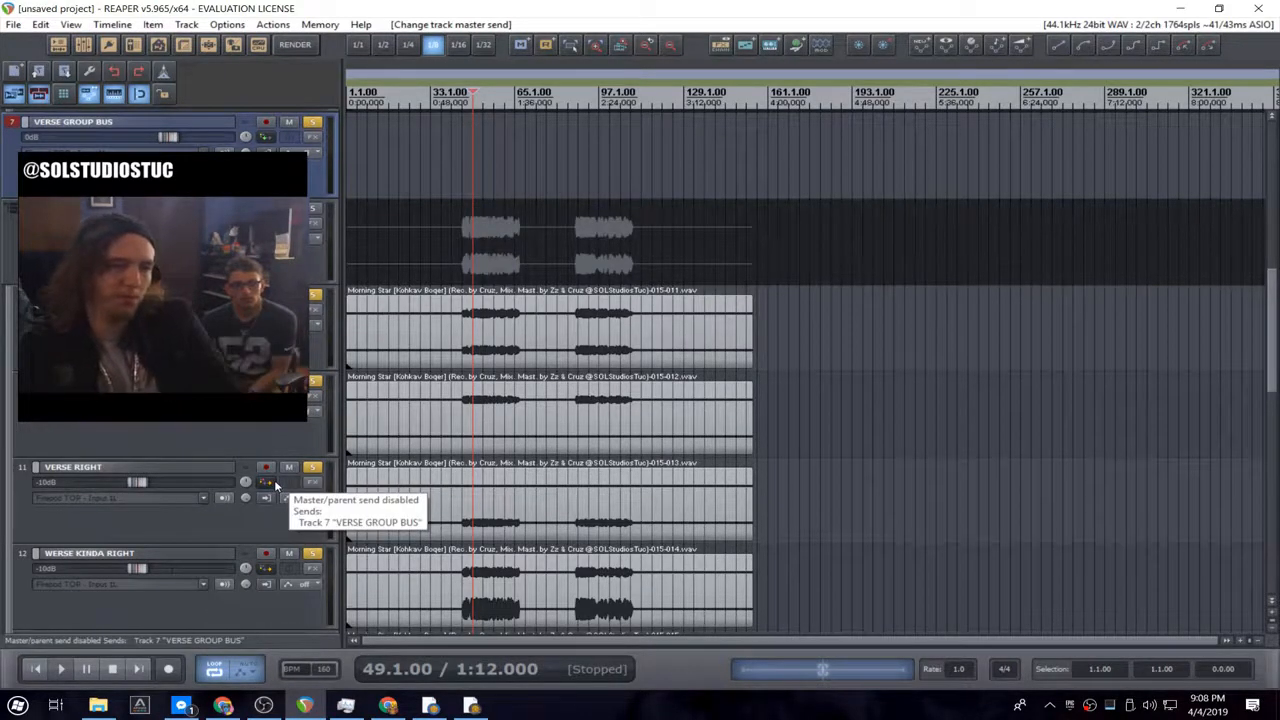
pyautogui.keyDown('alt'); pyautogui.click(276, 485); pyautogui.keyUp('alt')
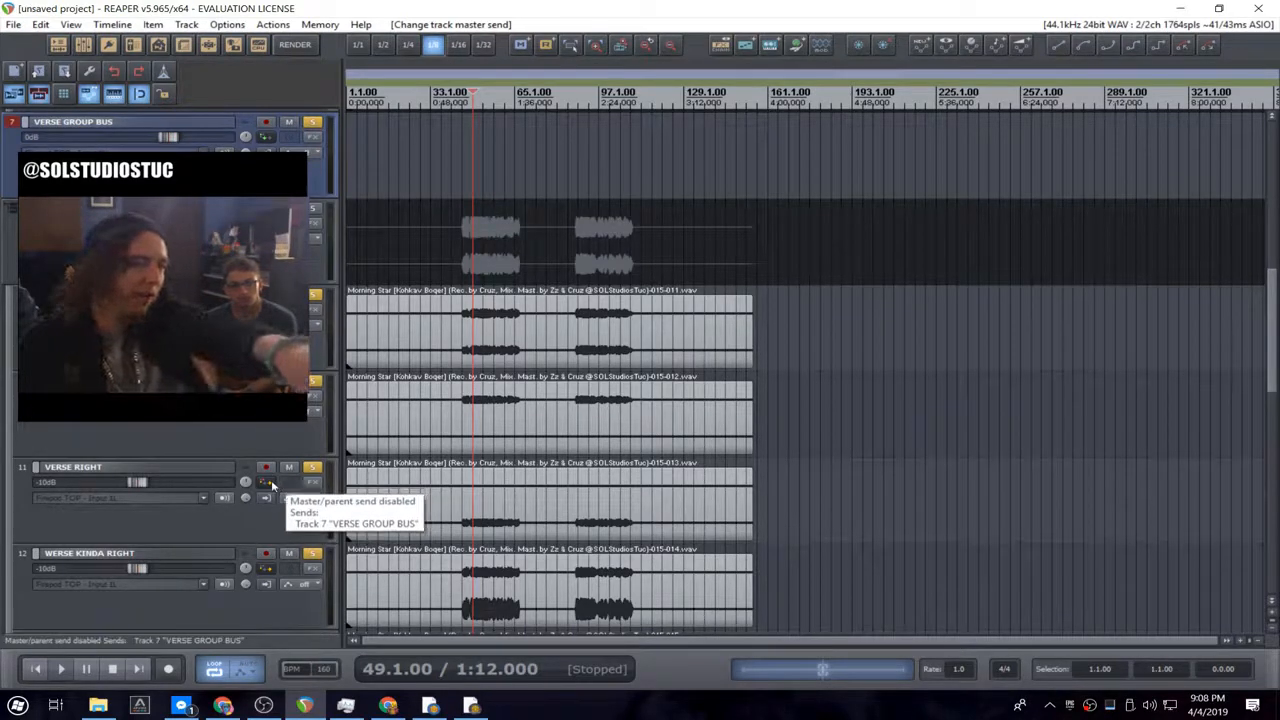
pyautogui.click(280, 512)
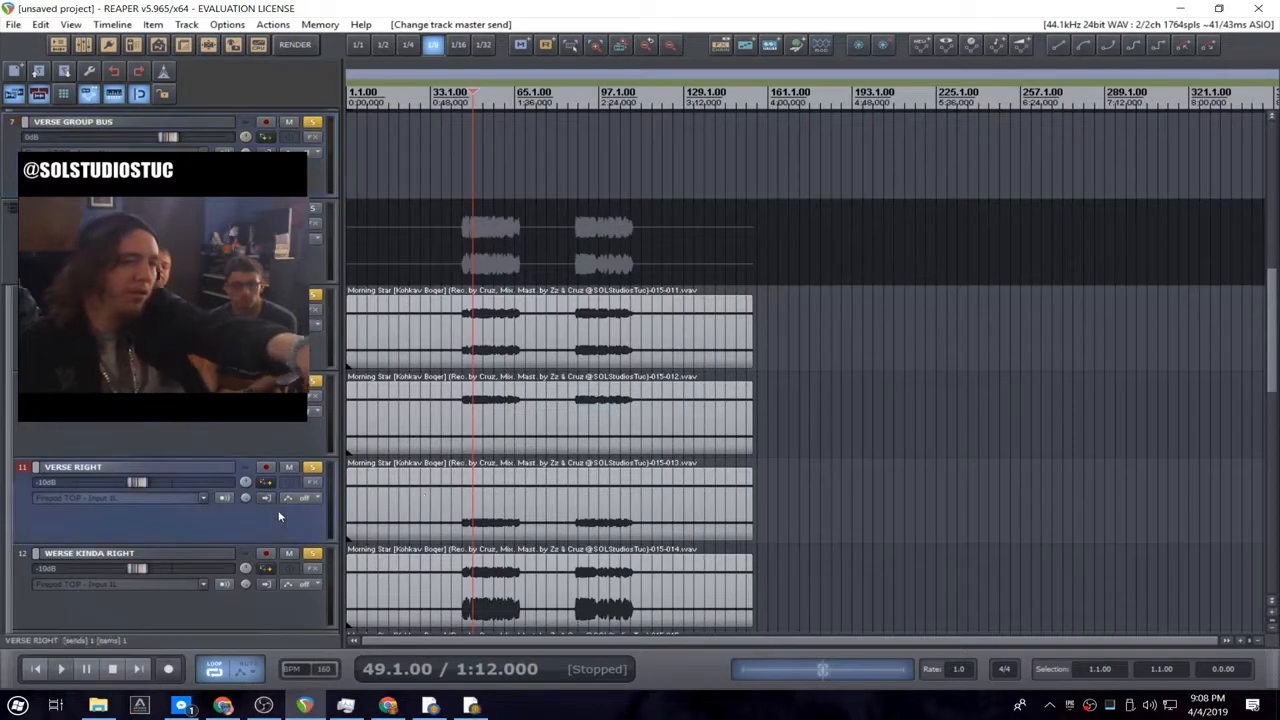
pyautogui.click(280, 174)
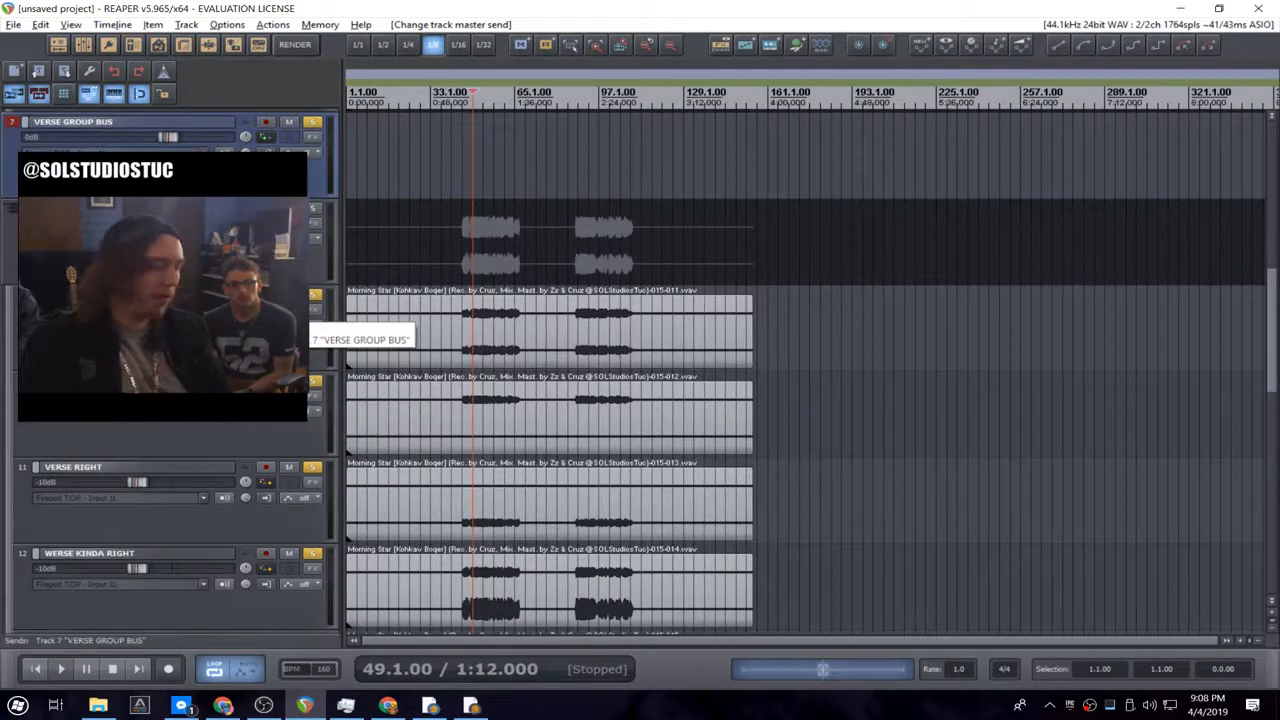
# - Disable the parent sends of the WERSE KINDA RIGHT and VERSE KINDA LEFT tracks
pyautogui.click(268, 569)
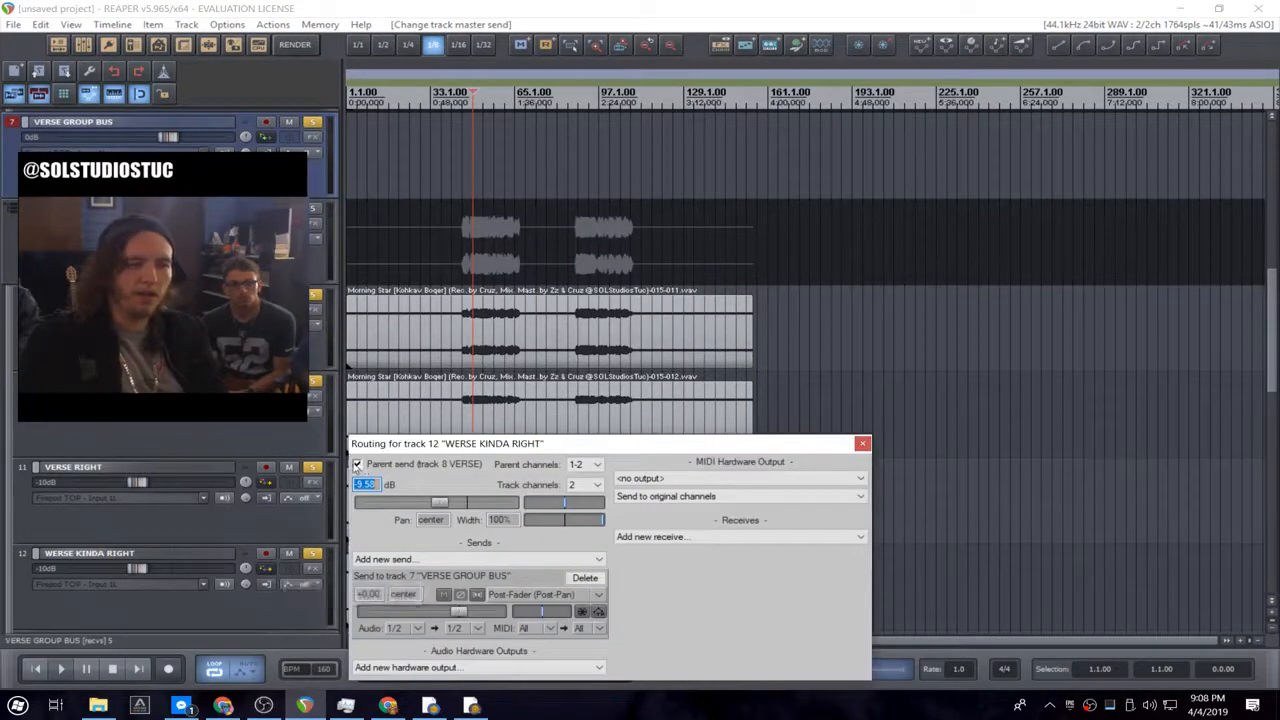
pyautogui.click(862, 445)
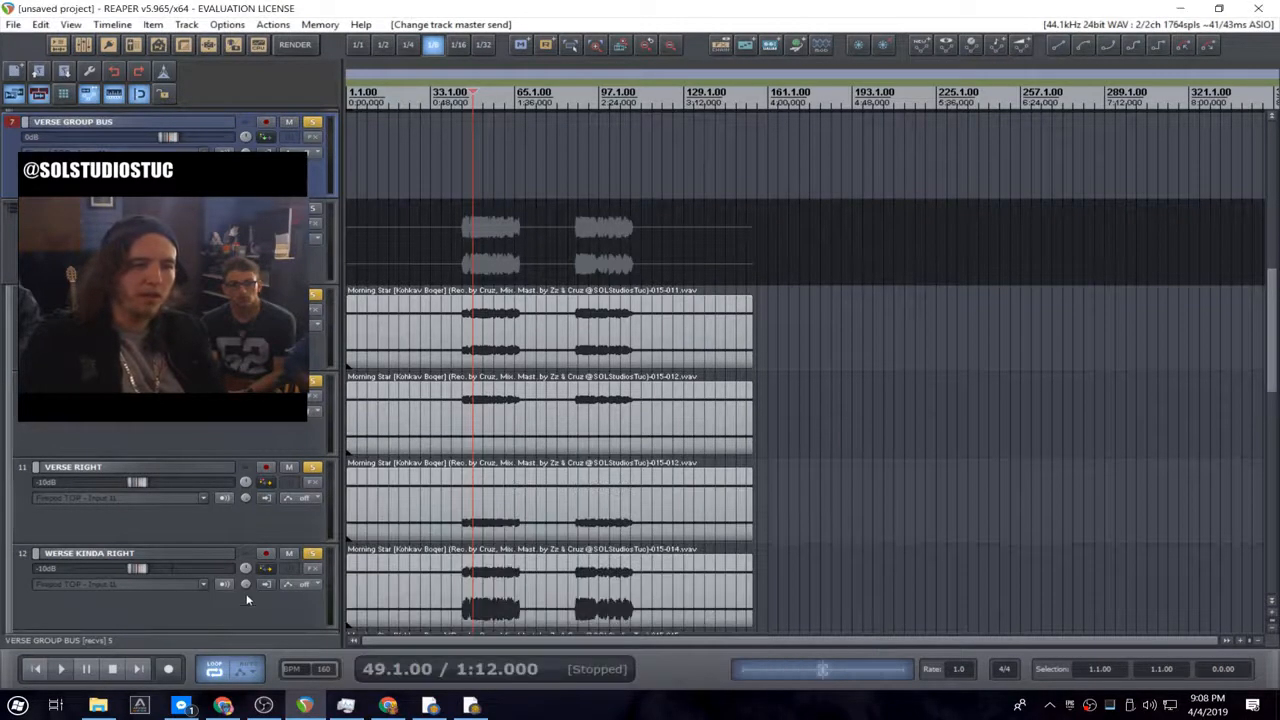
pyautogui.scroll(-2, 328, 543)
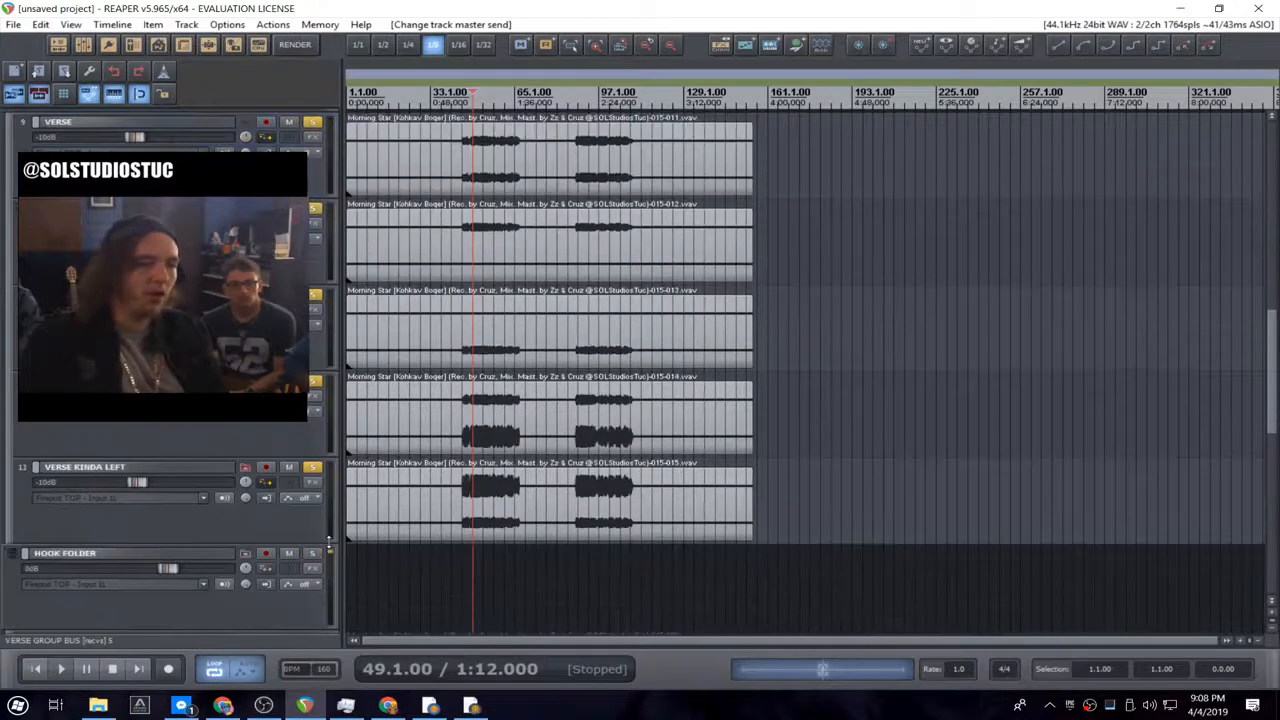
pyautogui.keyDown('alt'); pyautogui.click(262, 484); pyautogui.keyUp('alt')
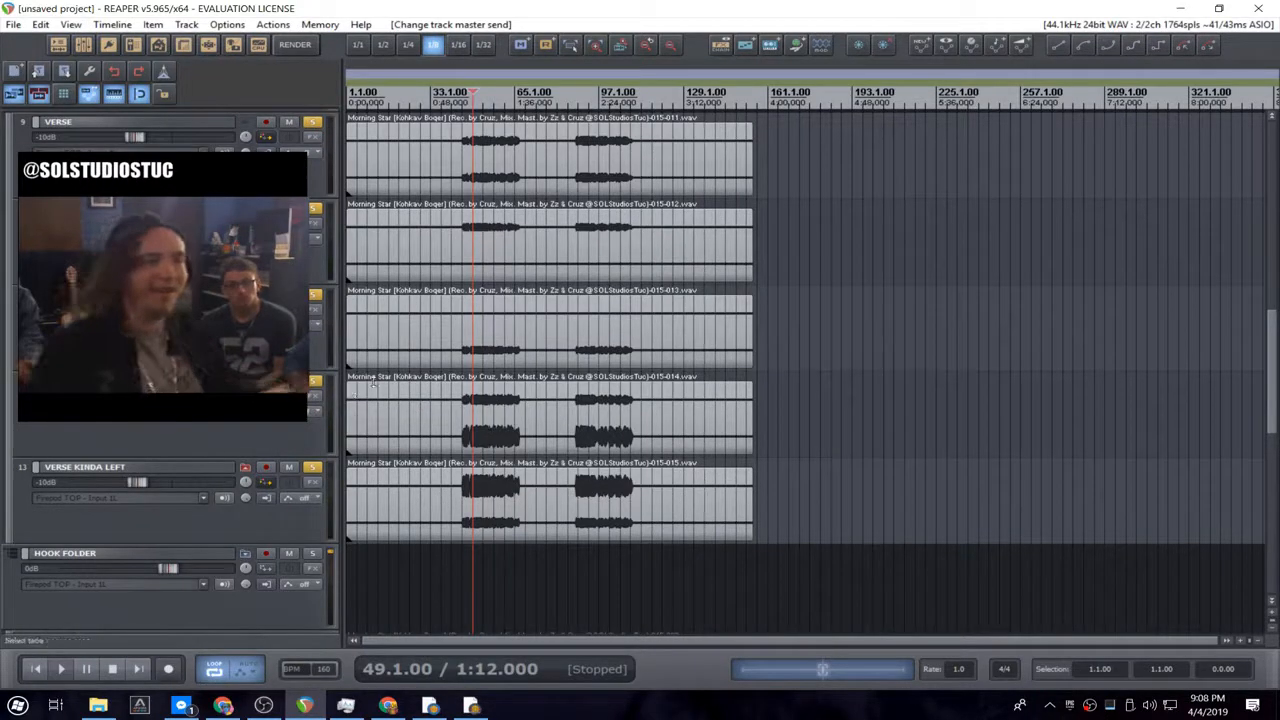
pyautogui.scroll(4, 334, 421)
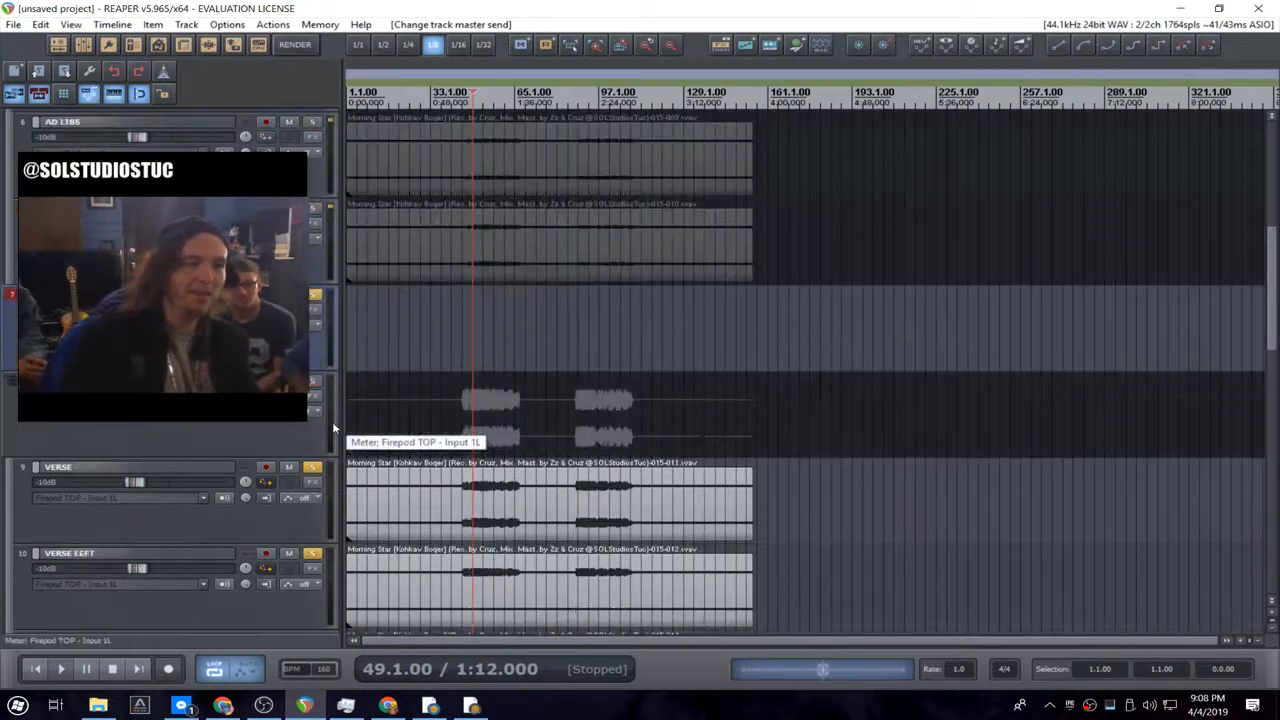
# - Solo only the VERSE GROUP BUS track and play from bar 49 to check the verse tracks' levels
pyautogui.scroll(-2, 334, 425)
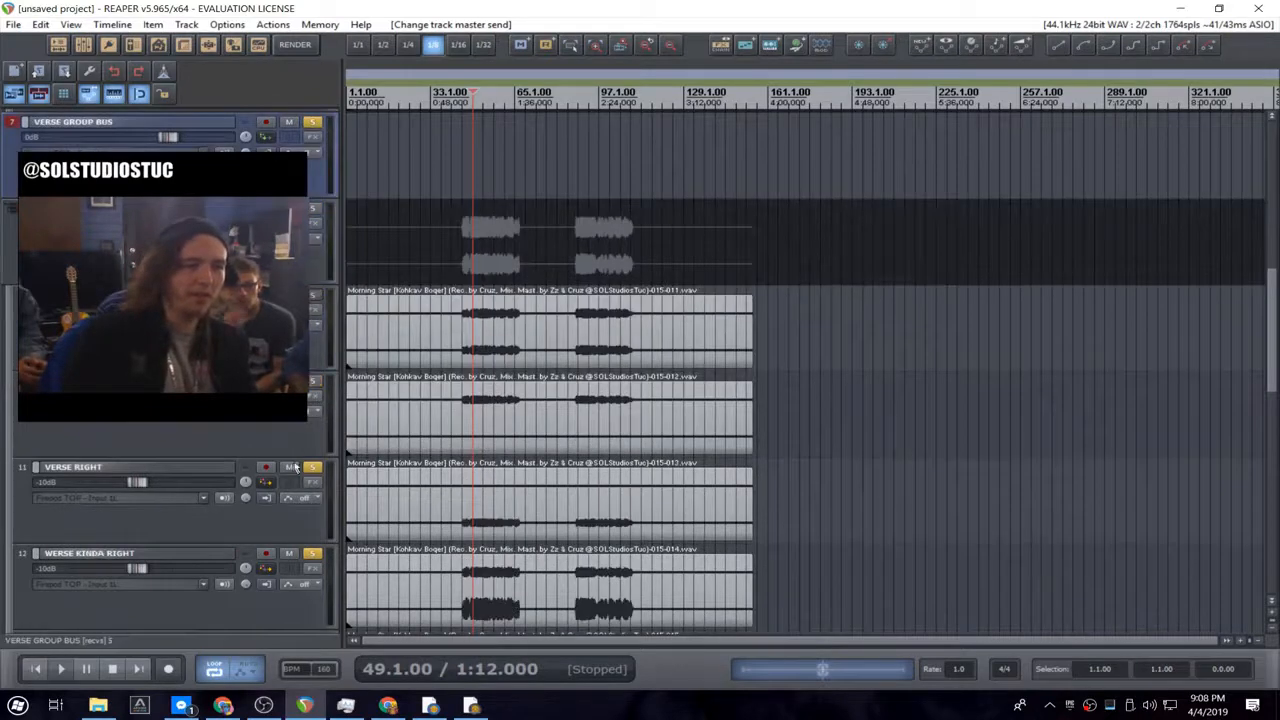
pyautogui.scroll(4, 322, 400)
pyautogui.press('space')
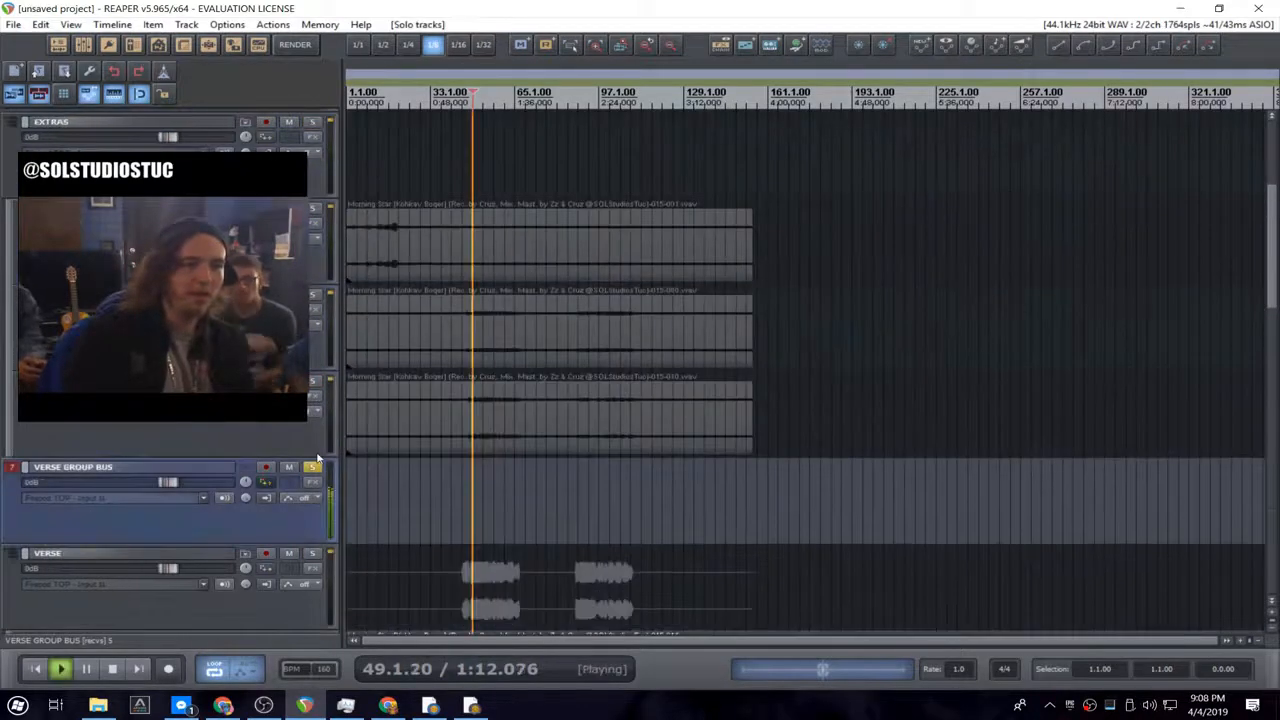
pyautogui.scroll(-4, 318, 440)
pyautogui.scroll(1, 318, 450)
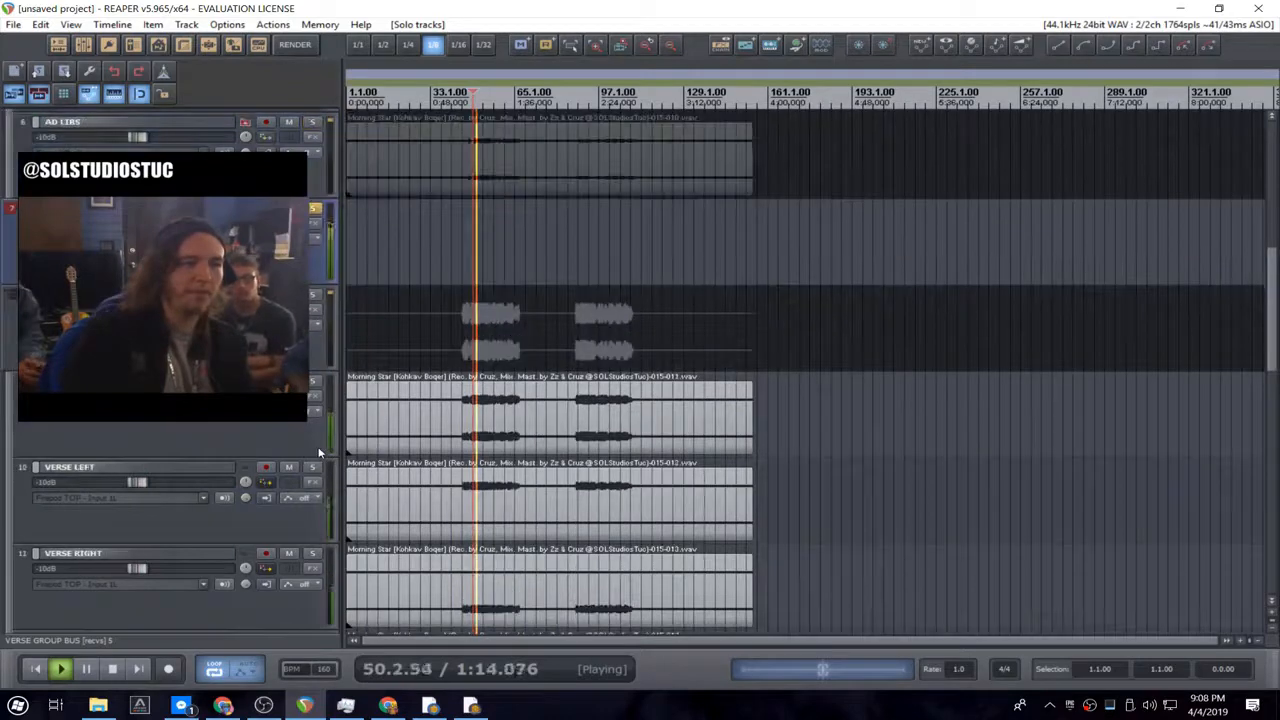
# - Unsolo and mute VERSE GROUP BUS during playback to check where the verse vocals are routed, and stop playback
pyautogui.click(313, 210)
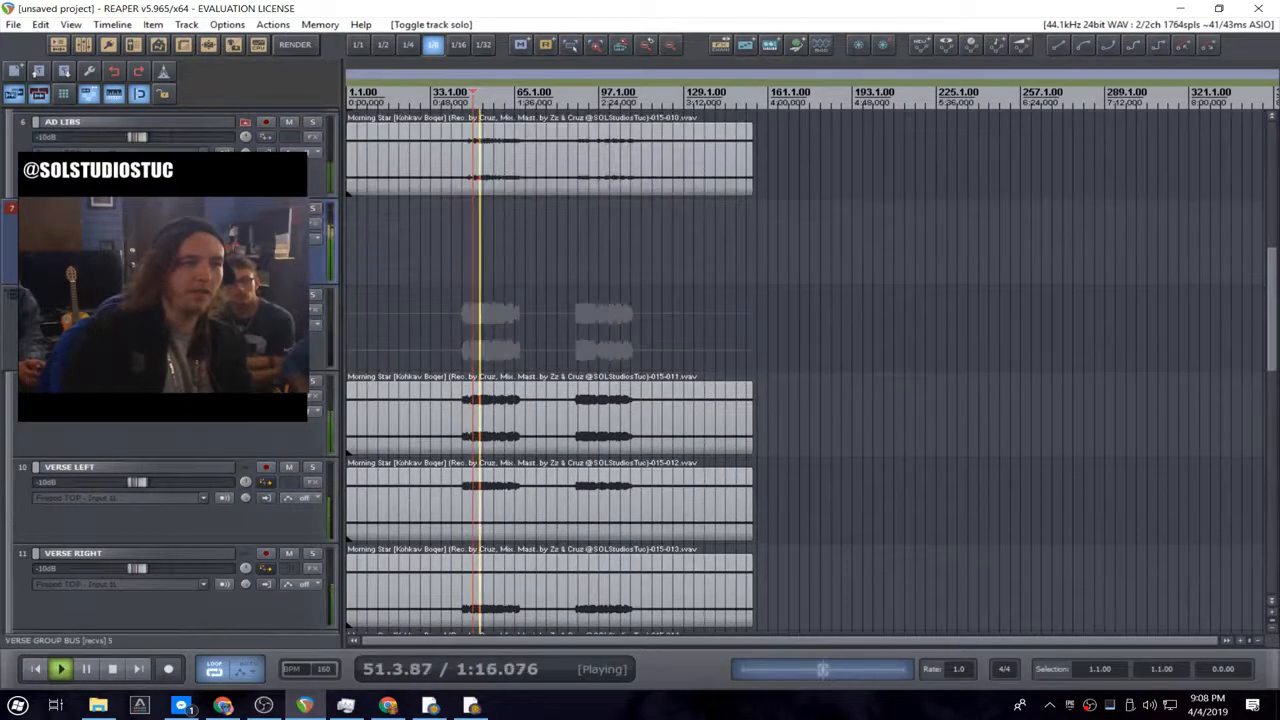
pyautogui.click(312, 227)
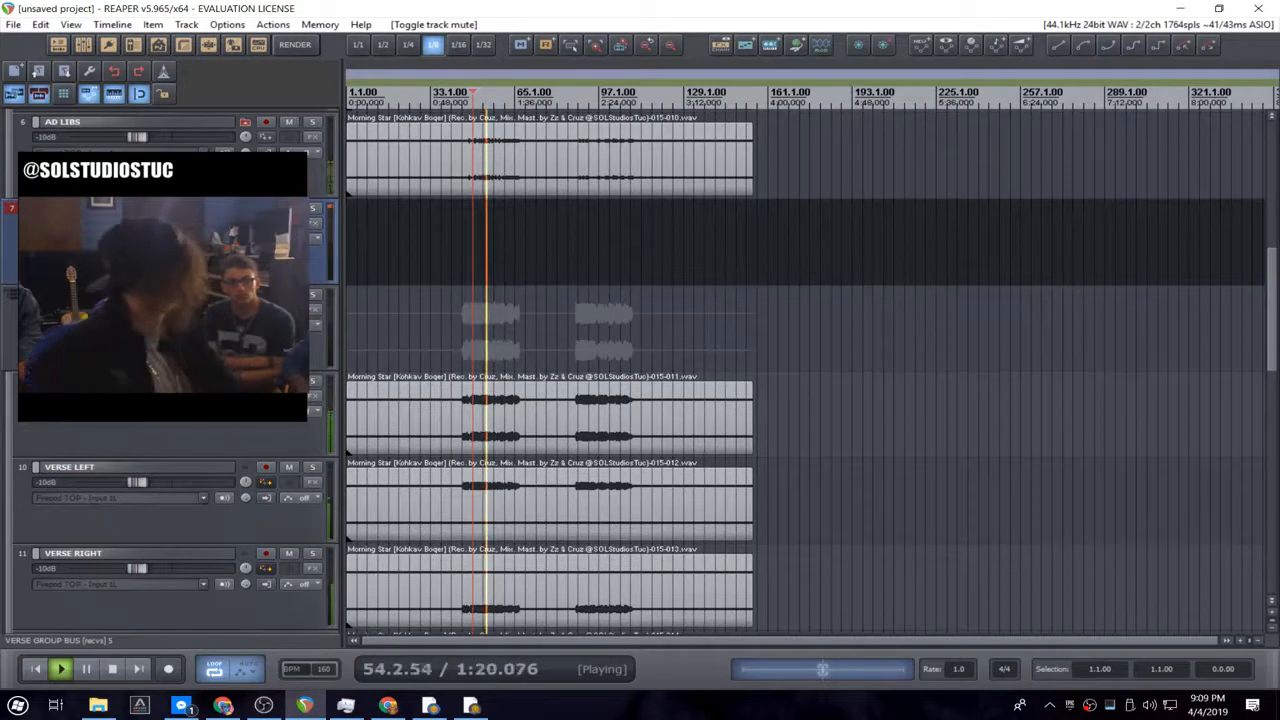
pyautogui.press('space')
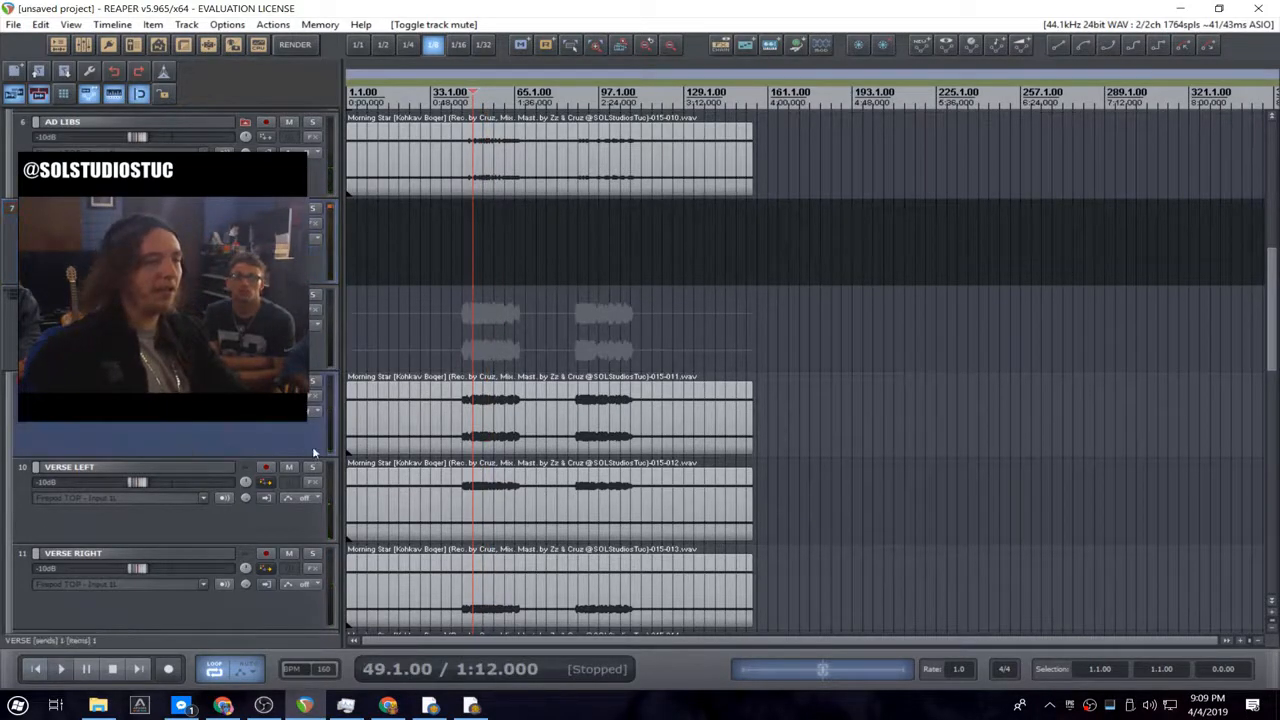
# - Unmute and solo VERSE GROUP BUS, play it briefly from bar 49, and select its track
pyautogui.scroll(-3, 330, 440)
pyautogui.scroll(1, 331, 444)
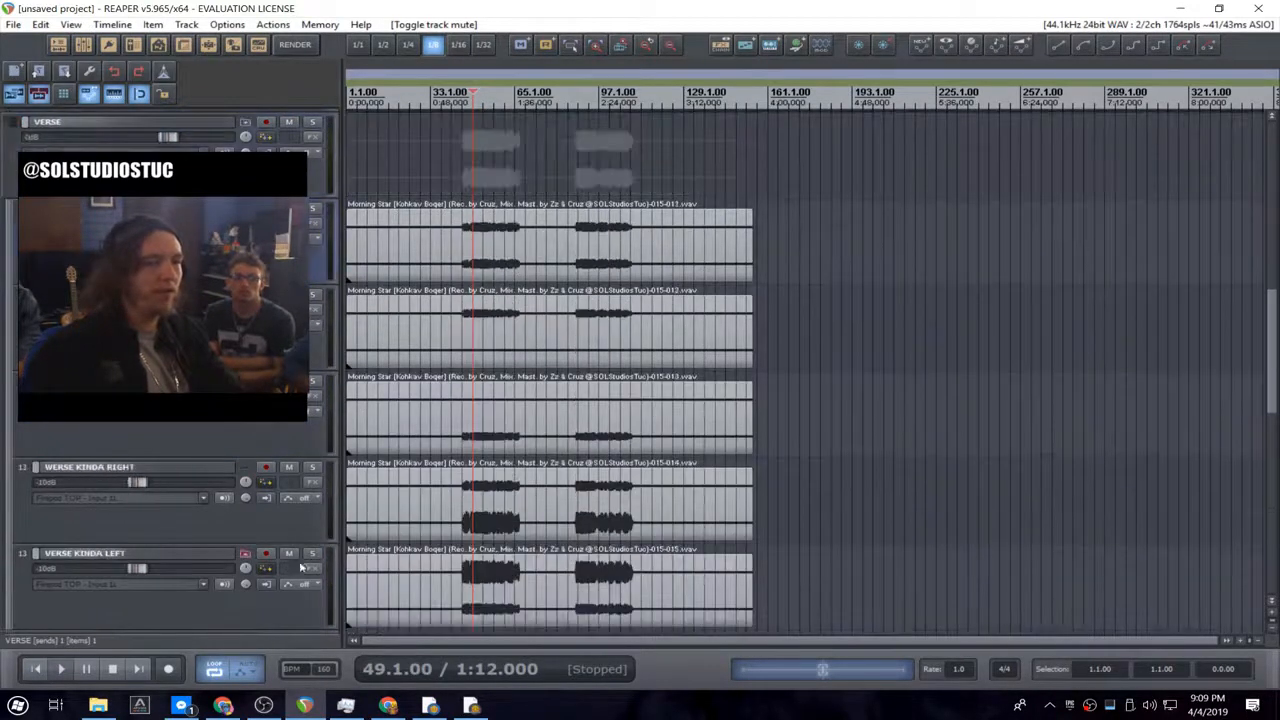
pyautogui.click(193, 497)
pyautogui.click(323, 525)
pyautogui.scroll(1, 323, 517)
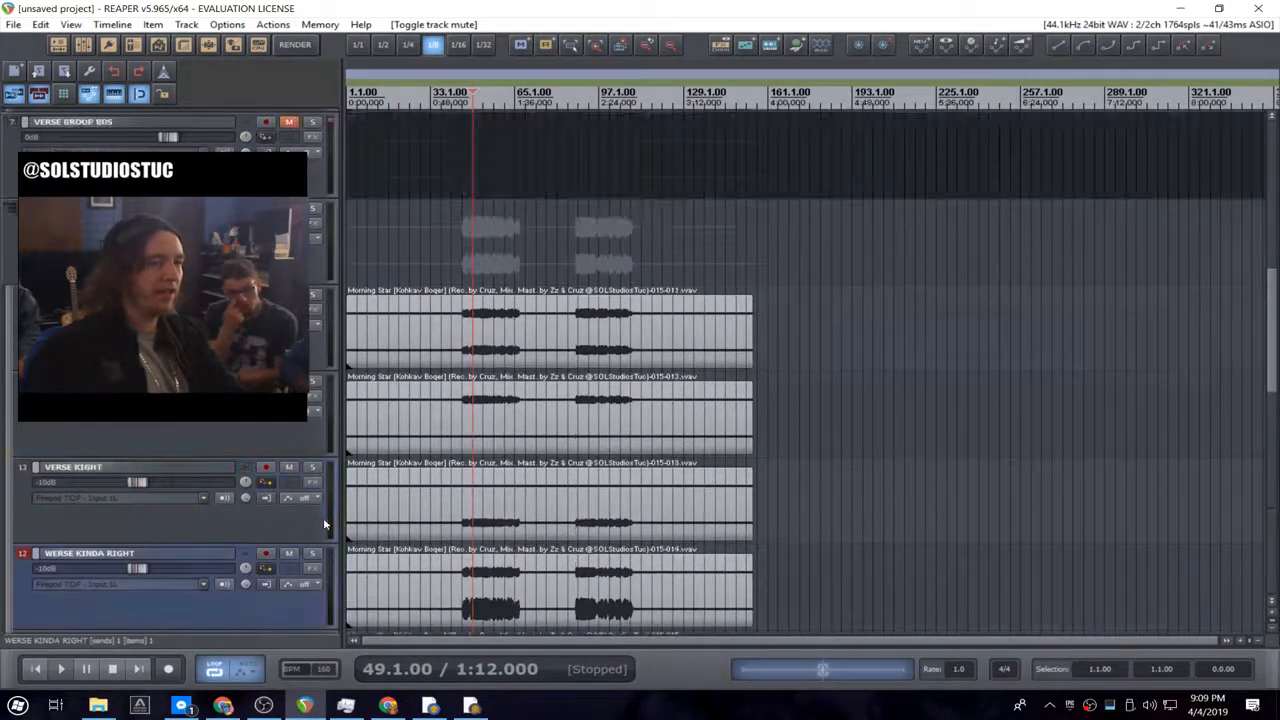
pyautogui.scroll(-2, 316, 480)
pyautogui.scroll(6, 312, 440)
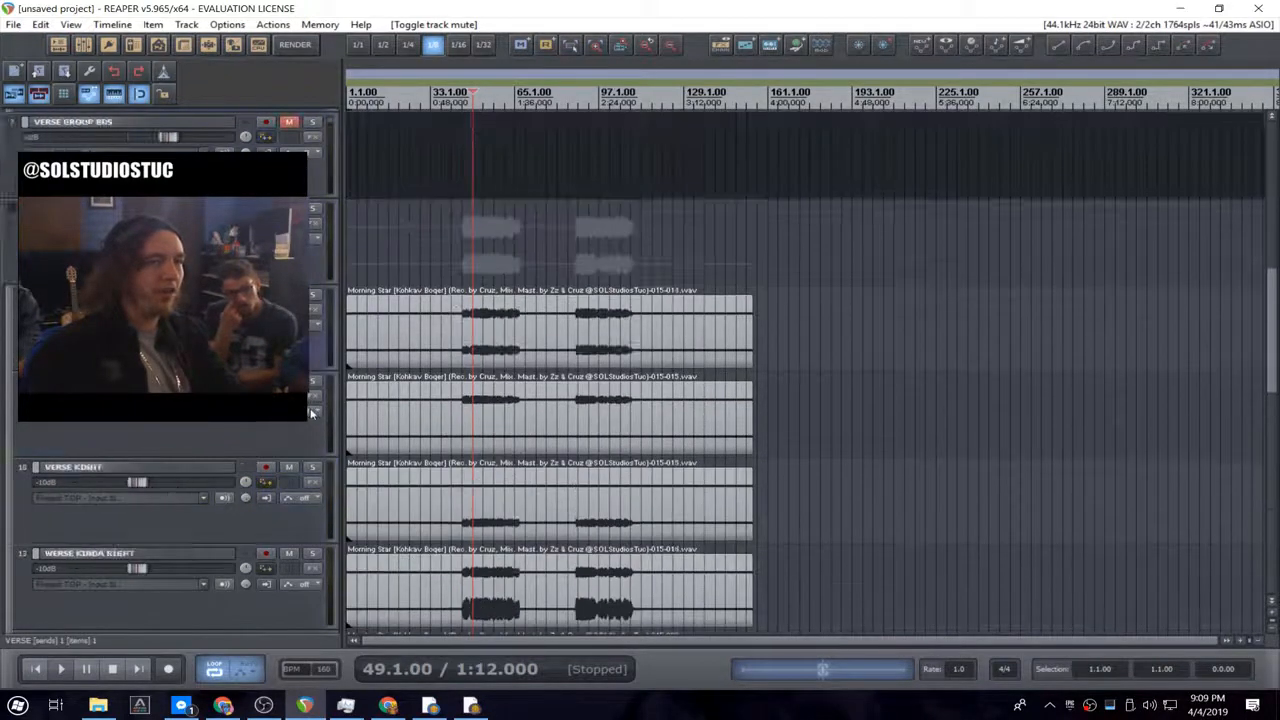
pyautogui.click(289, 381)
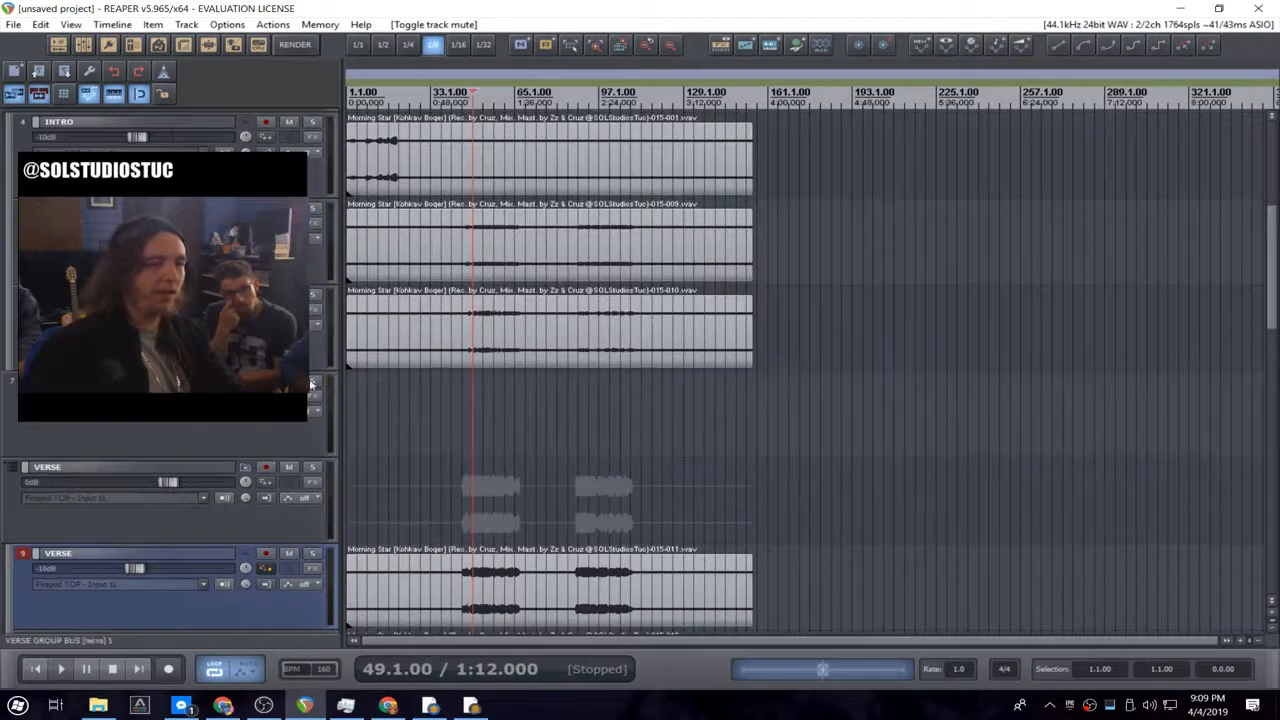
pyautogui.click(313, 382)
pyautogui.press('space')
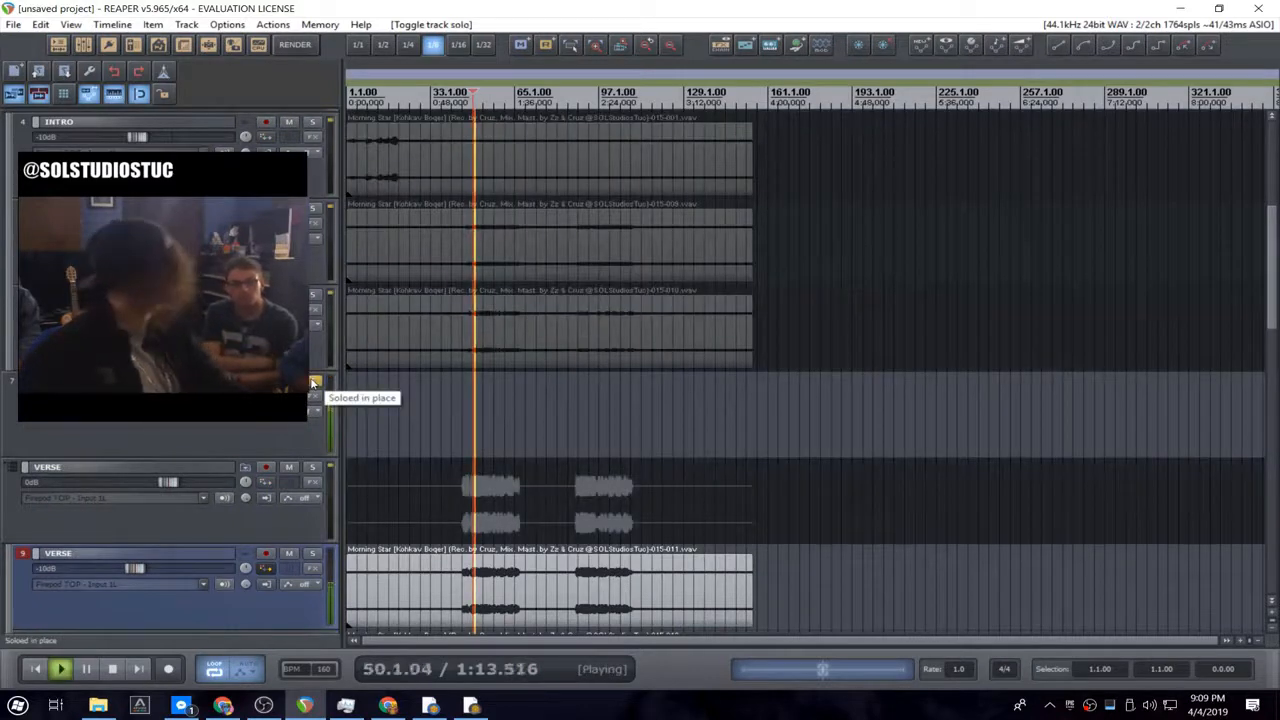
pyautogui.press('space')
pyautogui.click(256, 452)
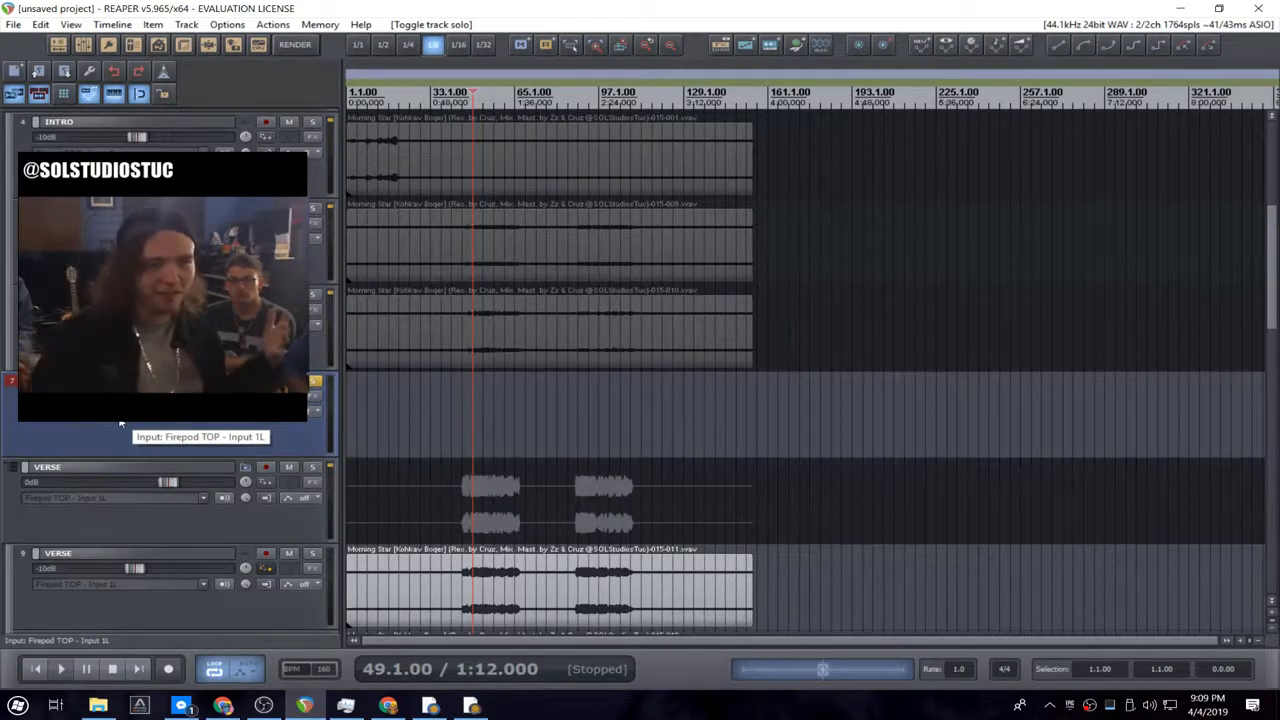
# - Examine the verse tracks feeding the soloed VERSE GROUP BUS, from VERSE to VERSE KINDA LEFT
pyautogui.scroll(1, 331, 470)
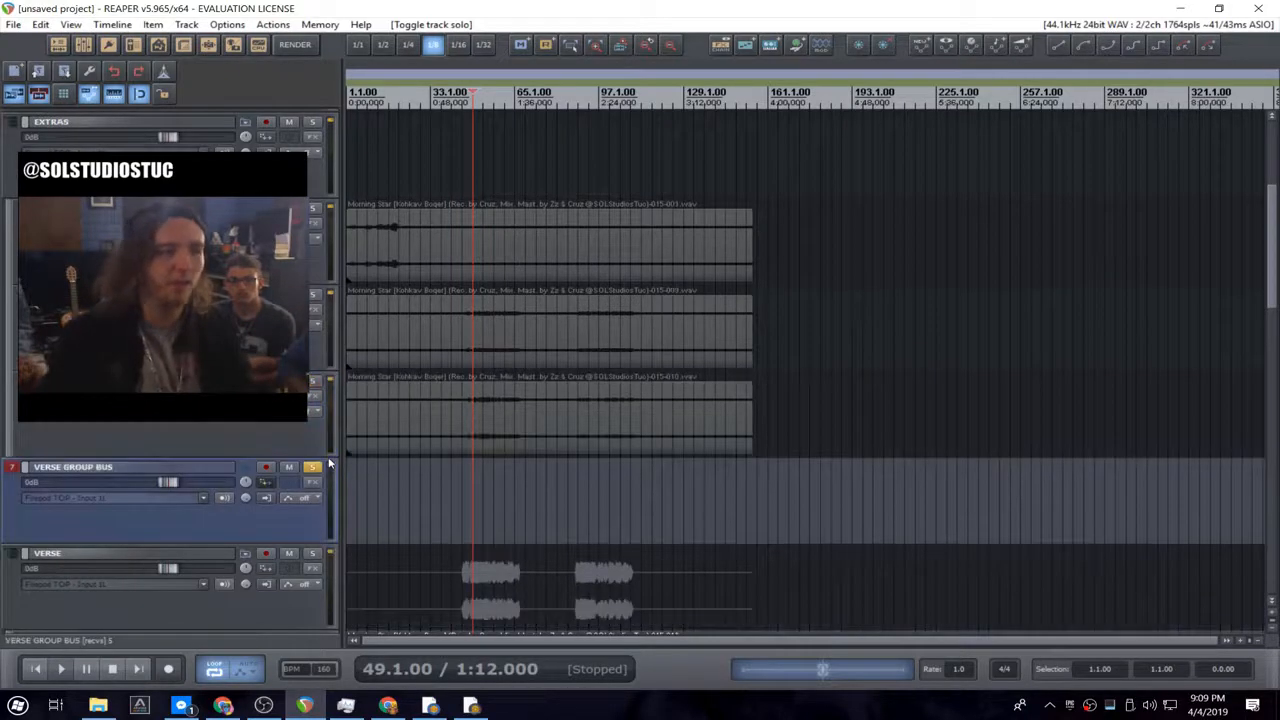
pyautogui.scroll(-2, 331, 466)
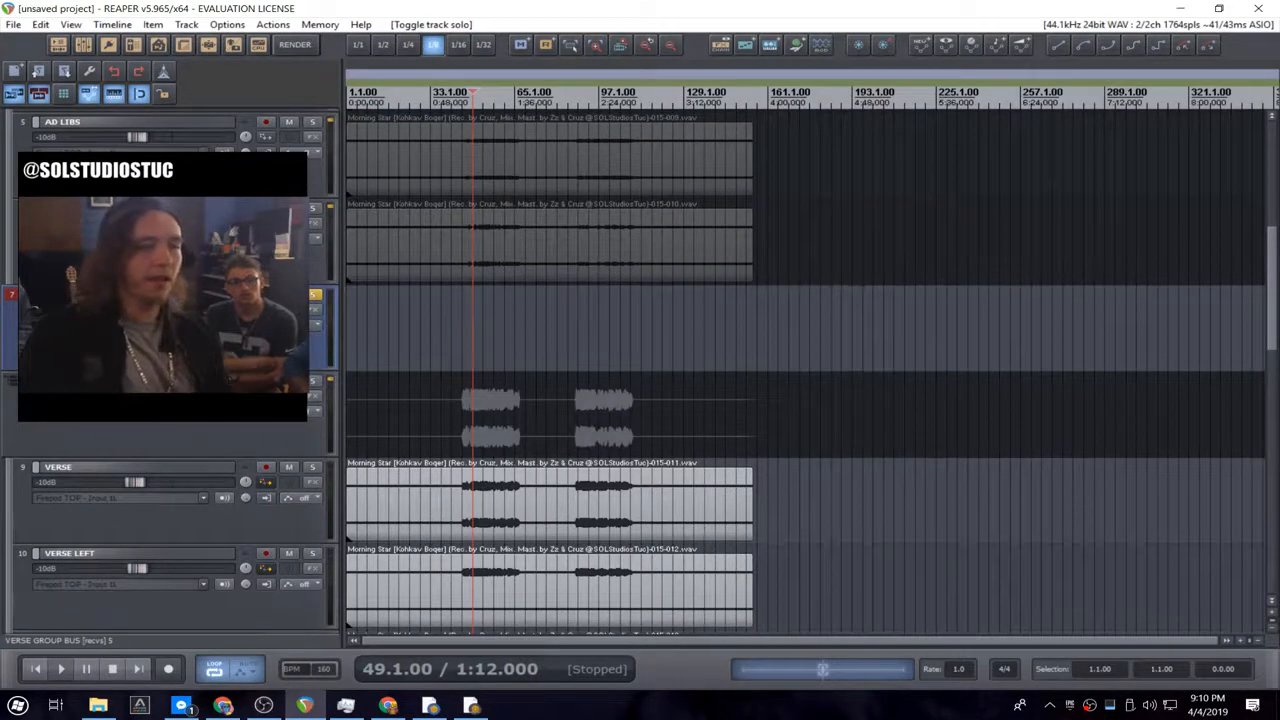
pyautogui.press('space')
pyautogui.press('space')
pyautogui.scroll(-3, 316, 425)
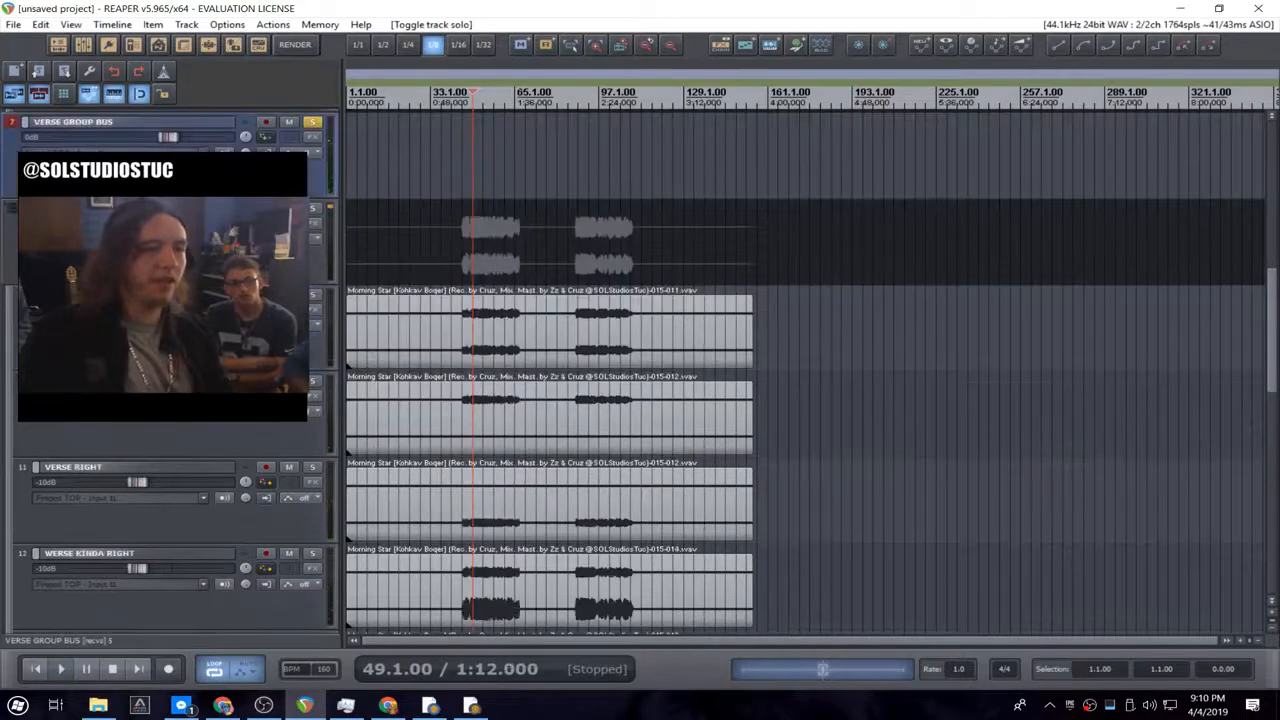
pyautogui.scroll(-1, 318, 393)
pyautogui.scroll(-1, 806, 371)
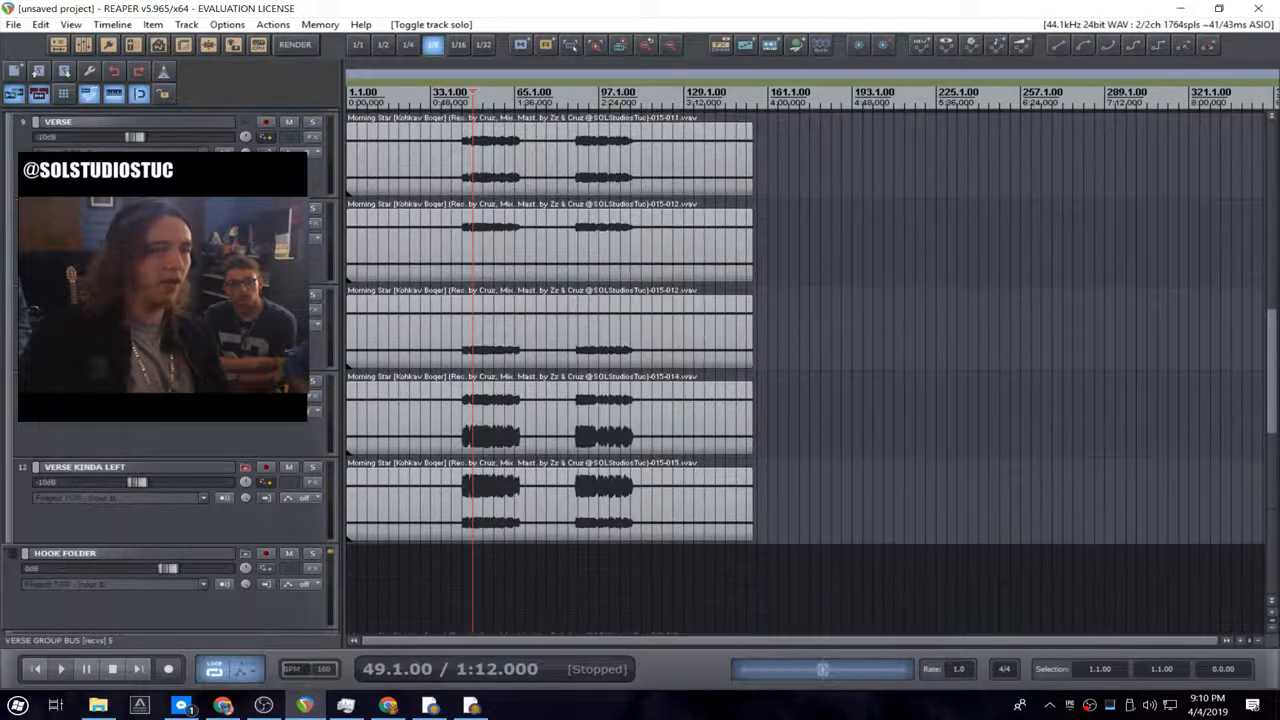
pyautogui.scroll(2, 322, 300)
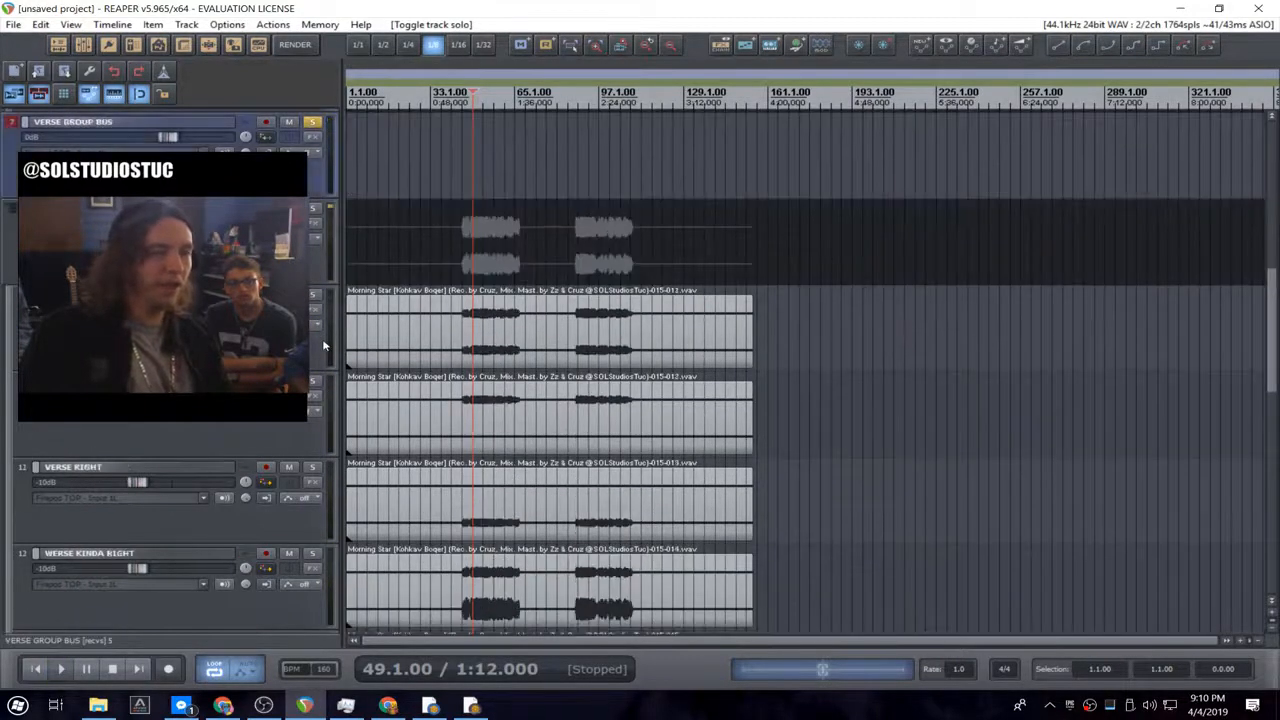
pyautogui.scroll(2, 336, 408)
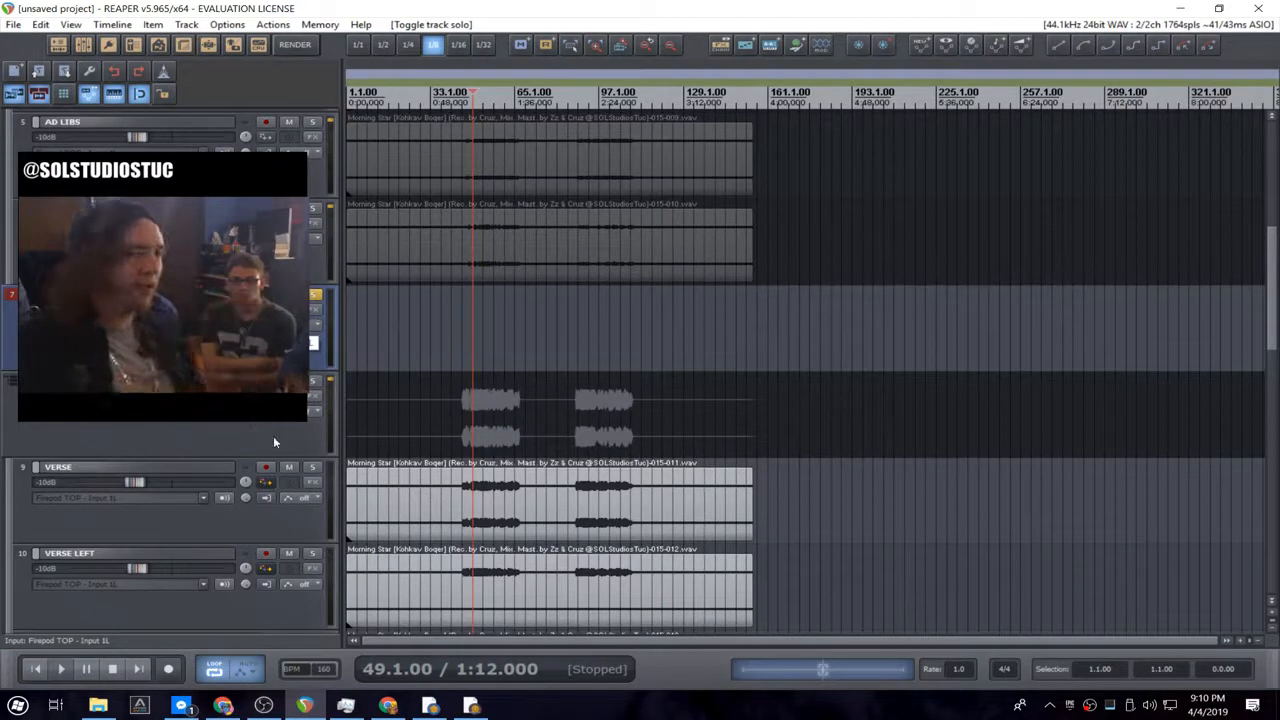
# - Insert a new track between VERSE KINDA LEFT and HOOK FOLDER and name it HOOK MIX BUS
pyautogui.scroll(-1, 337, 452)
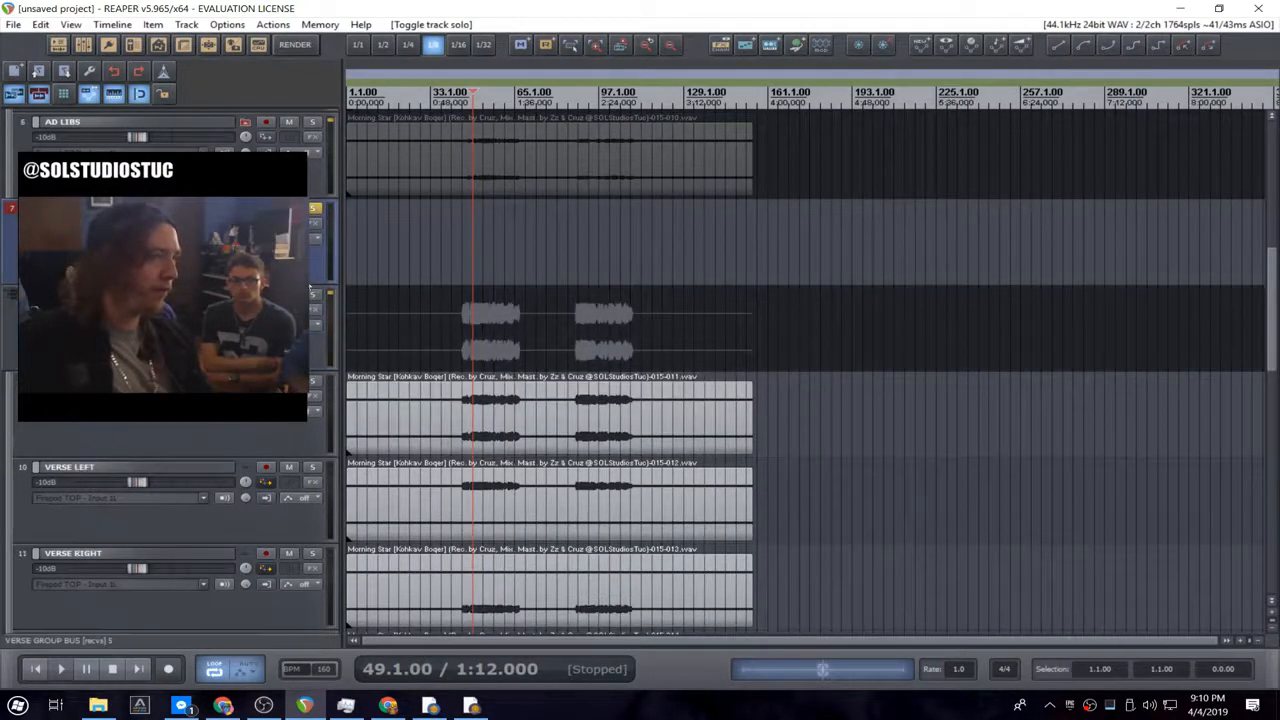
pyautogui.scroll(-7, 313, 277)
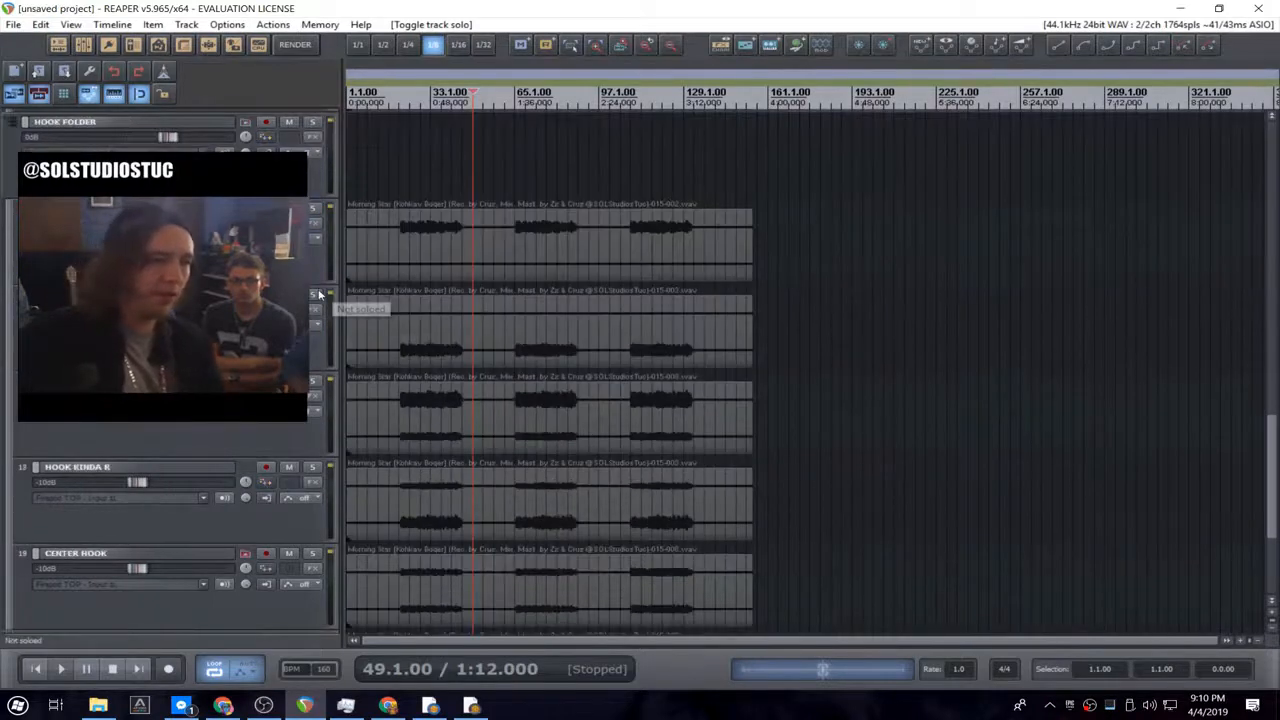
pyautogui.scroll(3, 320, 295)
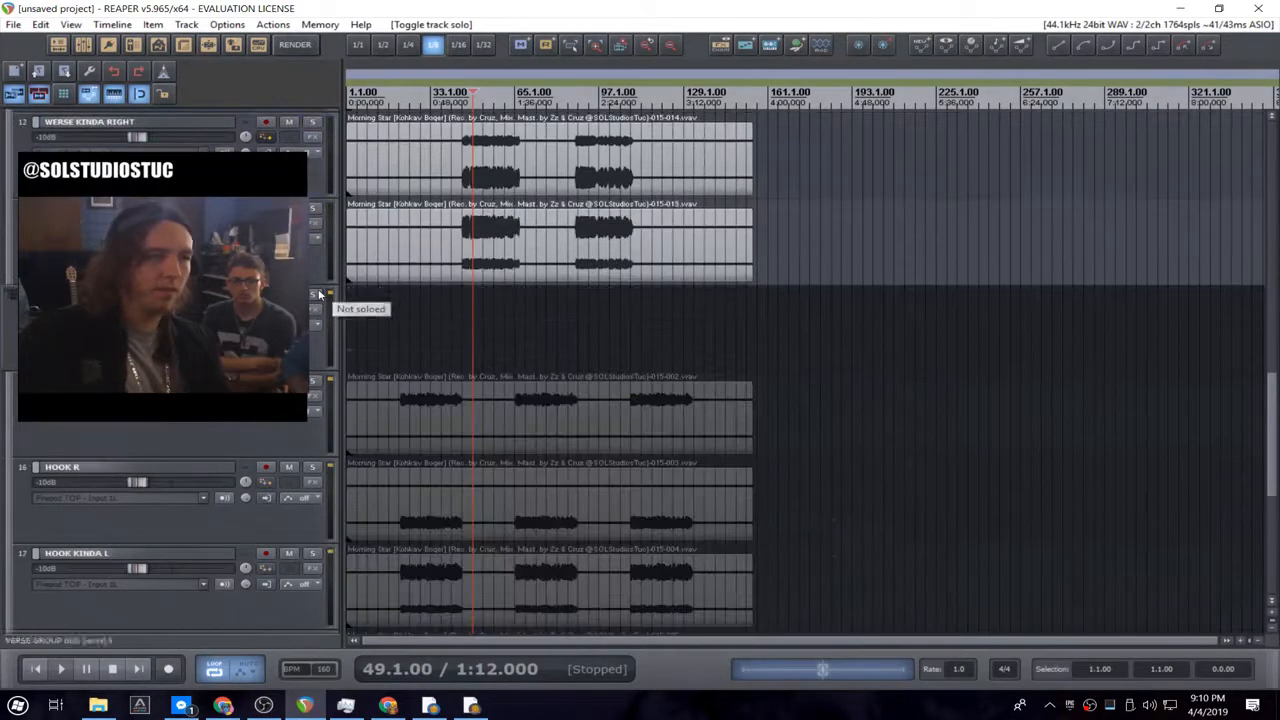
pyautogui.rightClick(330, 297)
pyautogui.moveTo(330, 216)
pyautogui.click(375, 220)
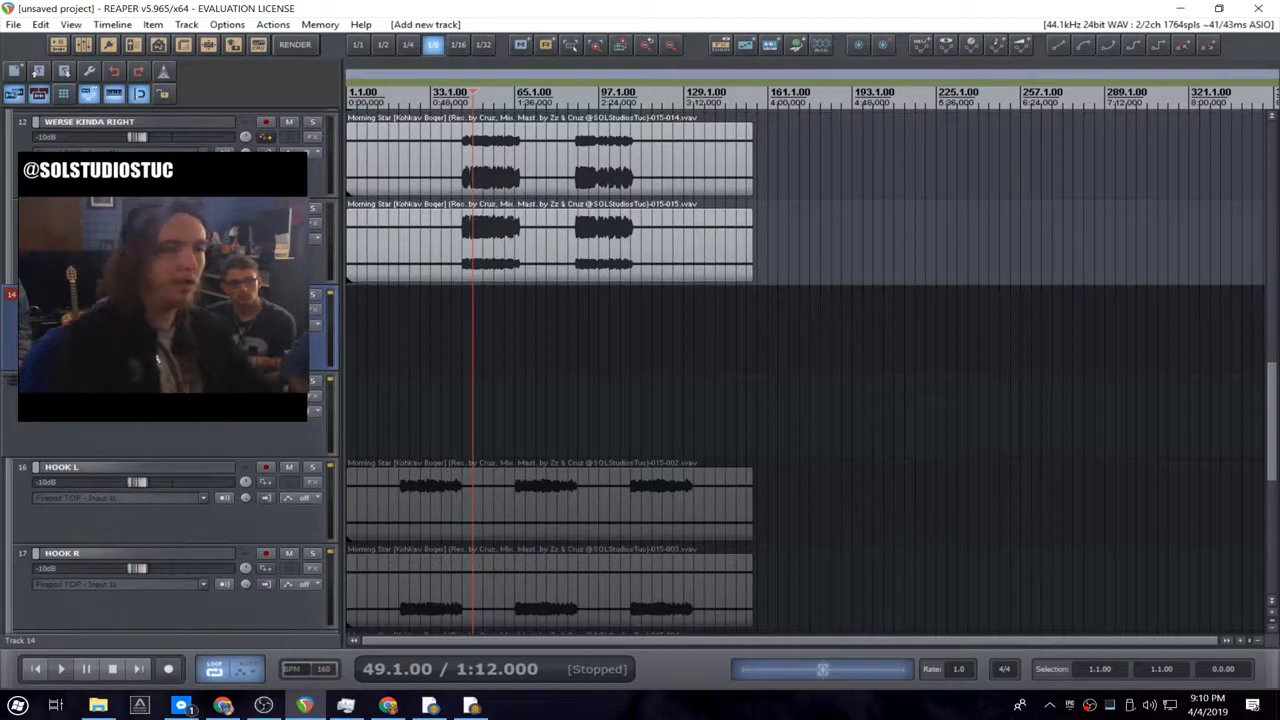
pyautogui.press('Return')
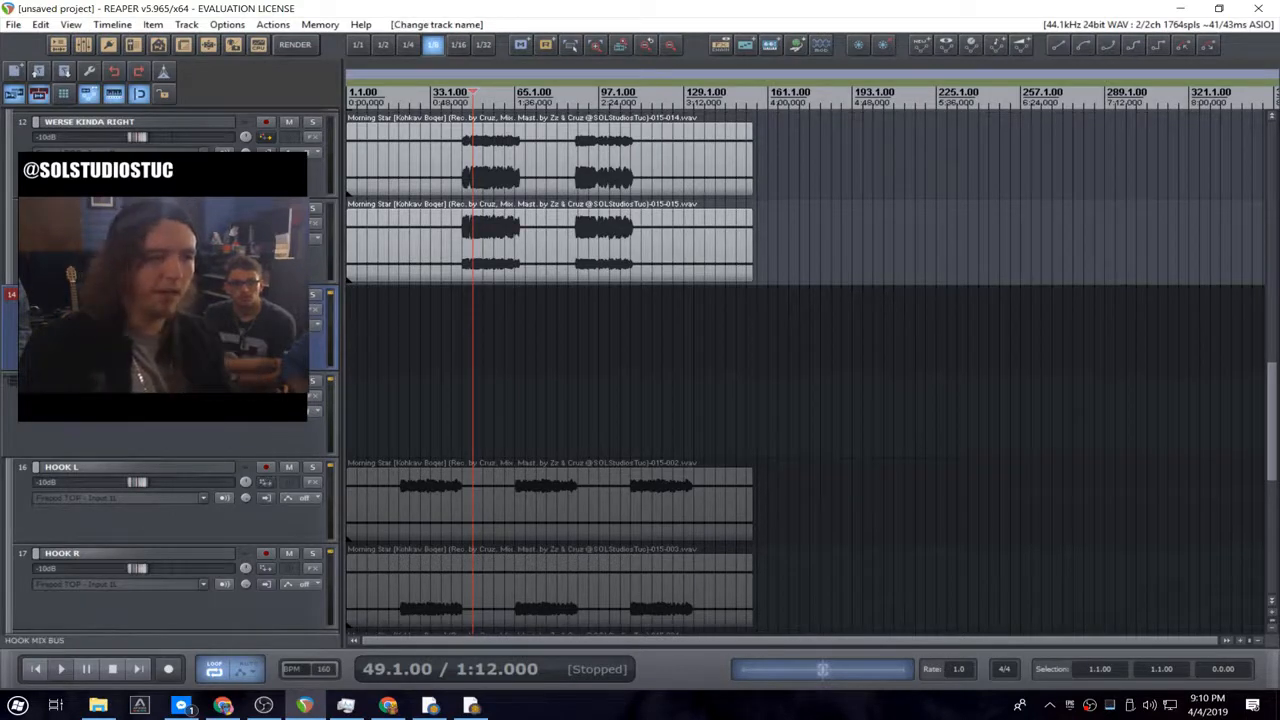
# - Add sends from the HOOK L and HOOK R tracks to HOOK MIX BUS
pyautogui.moveTo(265, 482); pyautogui.dragTo(238, 342)
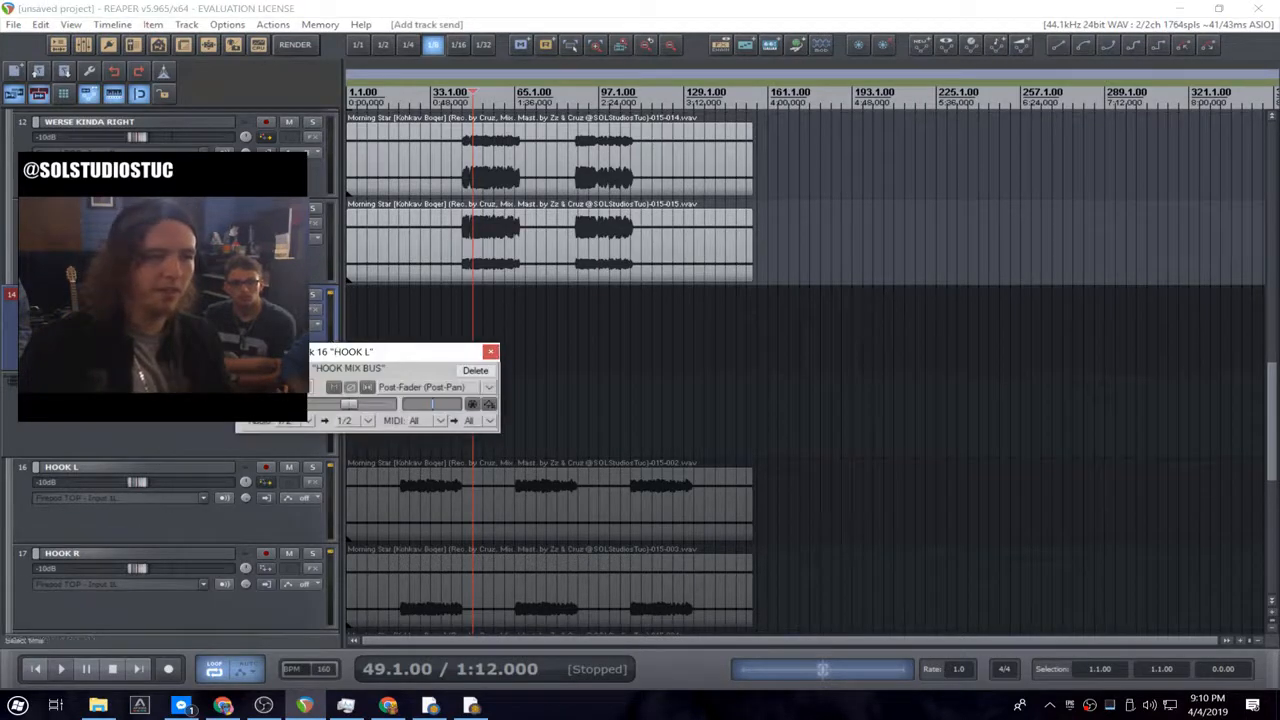
pyautogui.click(491, 353)
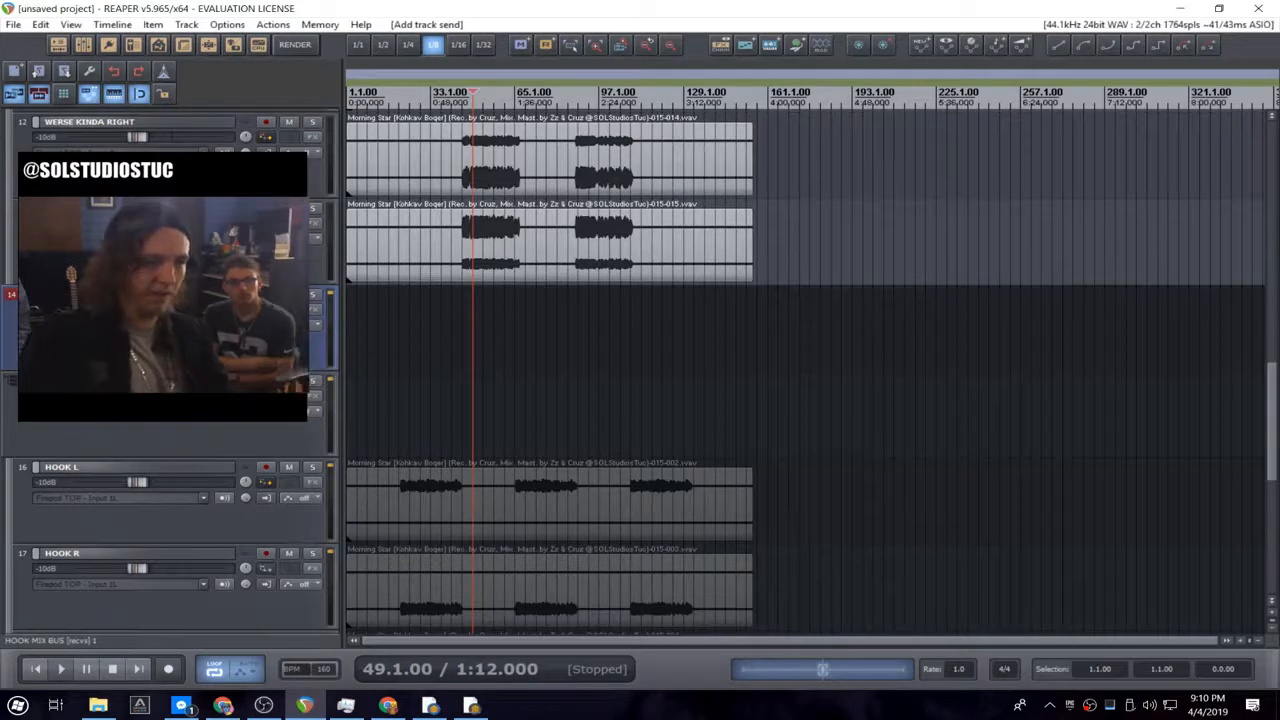
pyautogui.moveTo(265, 568); pyautogui.dragTo(272, 328)
pyautogui.click(526, 339)
# - Add sends from the HOOK KINDA L and HOOK KINDA R tracks to HOOK MIX BUS
pyautogui.scroll(-2, 315, 448)
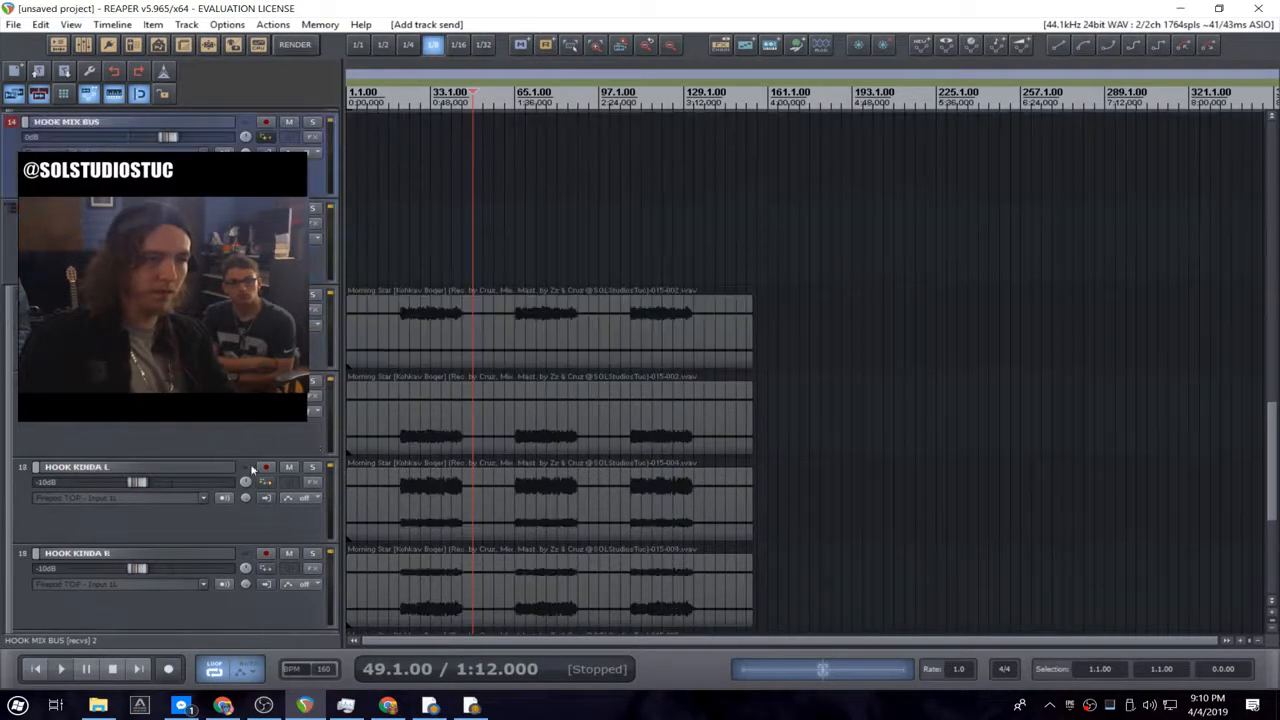
pyautogui.moveTo(268, 481); pyautogui.dragTo(263, 135)
pyautogui.click(517, 145)
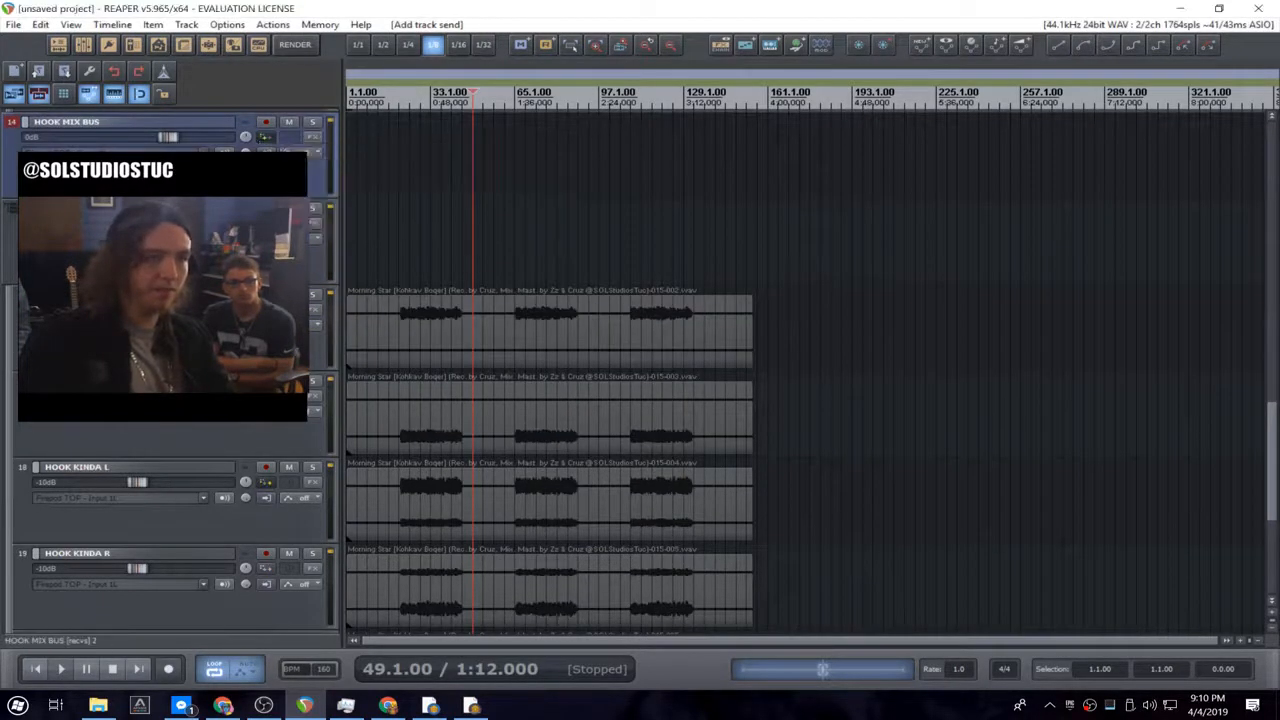
pyautogui.scroll(-1, 291, 470)
pyautogui.moveTo(272, 484); pyautogui.dragTo(315, 340)
pyautogui.click(516, 338)
# - Add a send from the CENTER HOOK track to HOOK MIX BUS
pyautogui.scroll(-3, 330, 385)
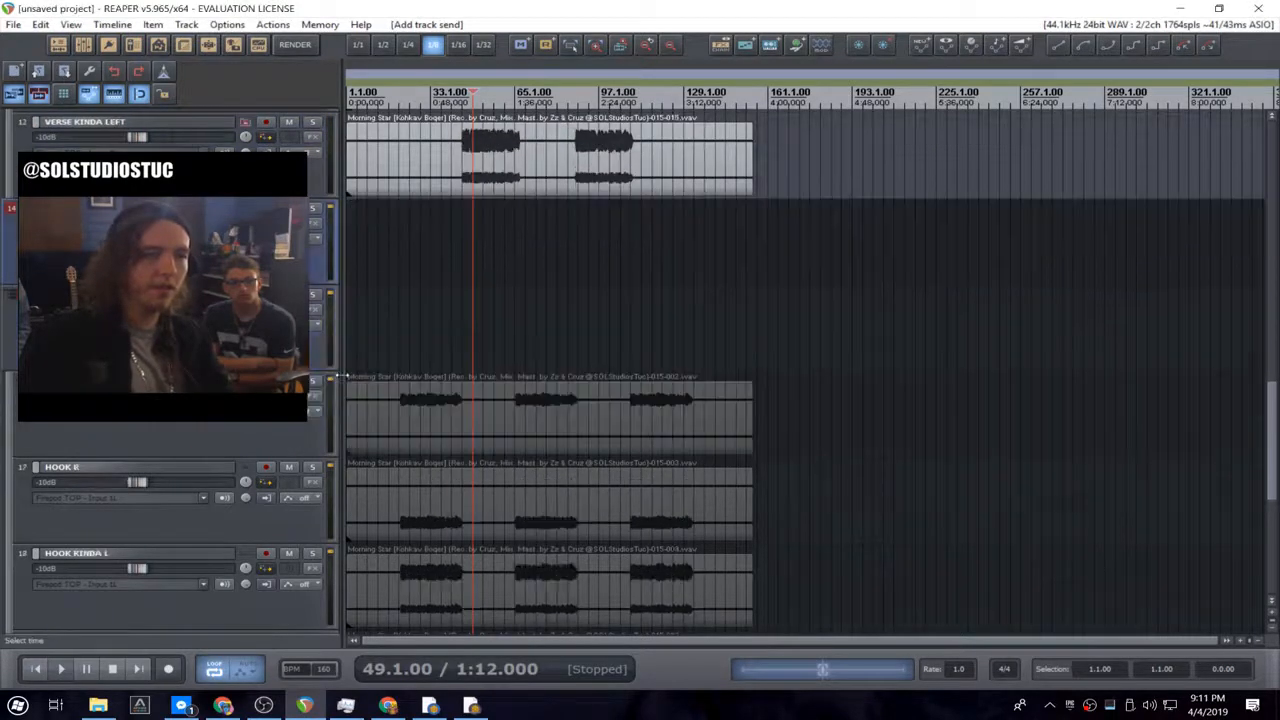
pyautogui.scroll(-1, 331, 385)
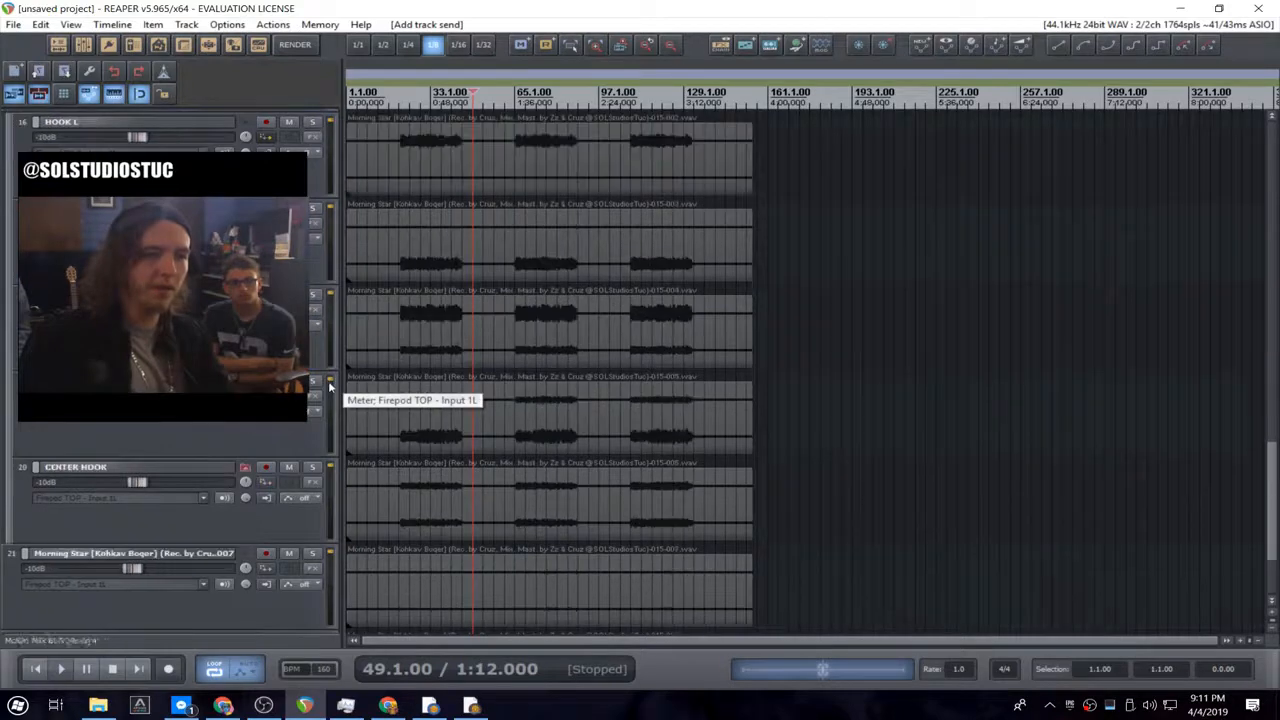
pyautogui.moveTo(265, 482); pyautogui.dragTo(300, 330)
pyautogui.click(495, 334)
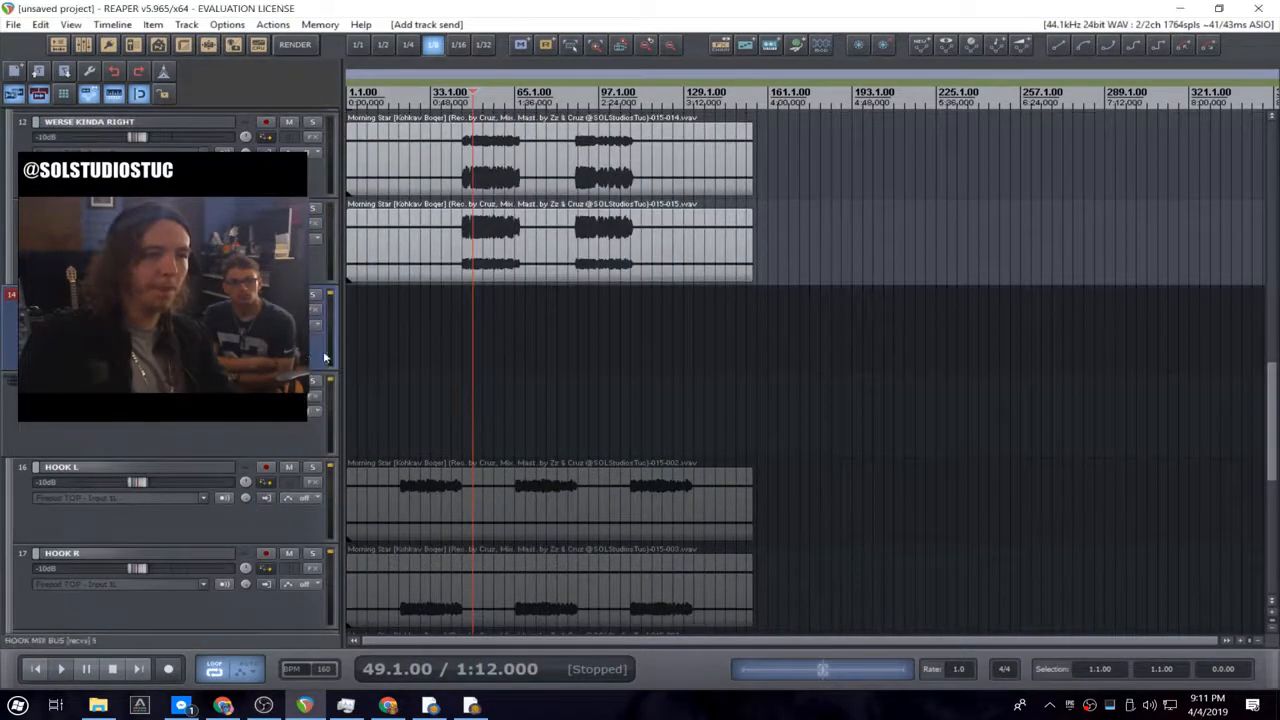
# - Switch off the master send on the HOOK L and HOOK R tracks
pyautogui.scroll(-5, 332, 360)
pyautogui.scroll(3, 332, 358)
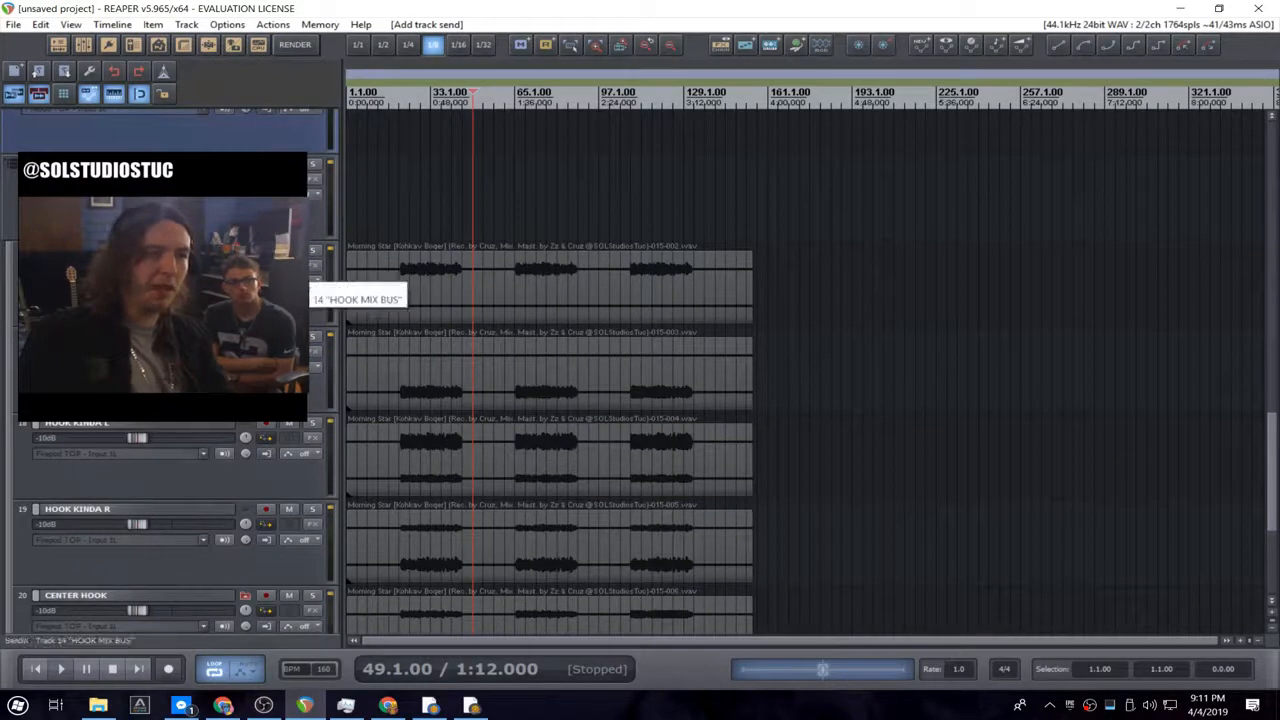
pyautogui.keyDown('alt'); pyautogui.click(268, 265); pyautogui.keyUp('alt')
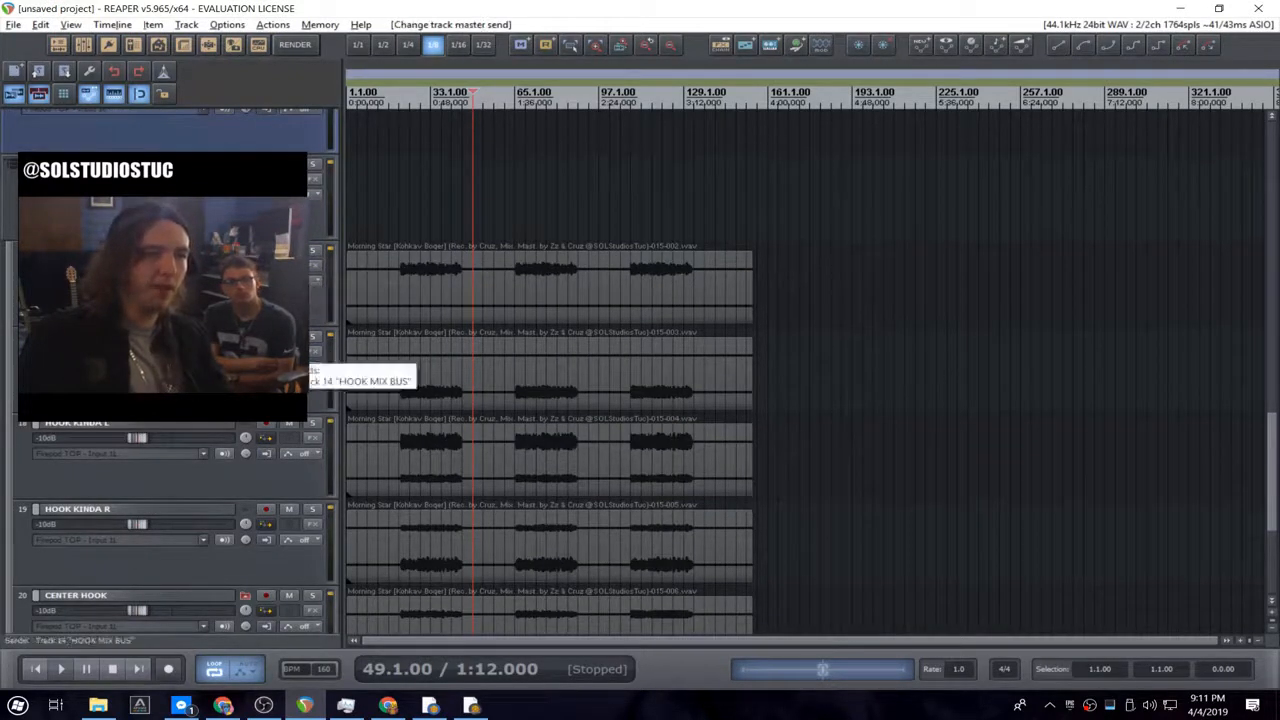
pyautogui.keyDown('alt'); pyautogui.click(268, 351); pyautogui.keyUp('alt')
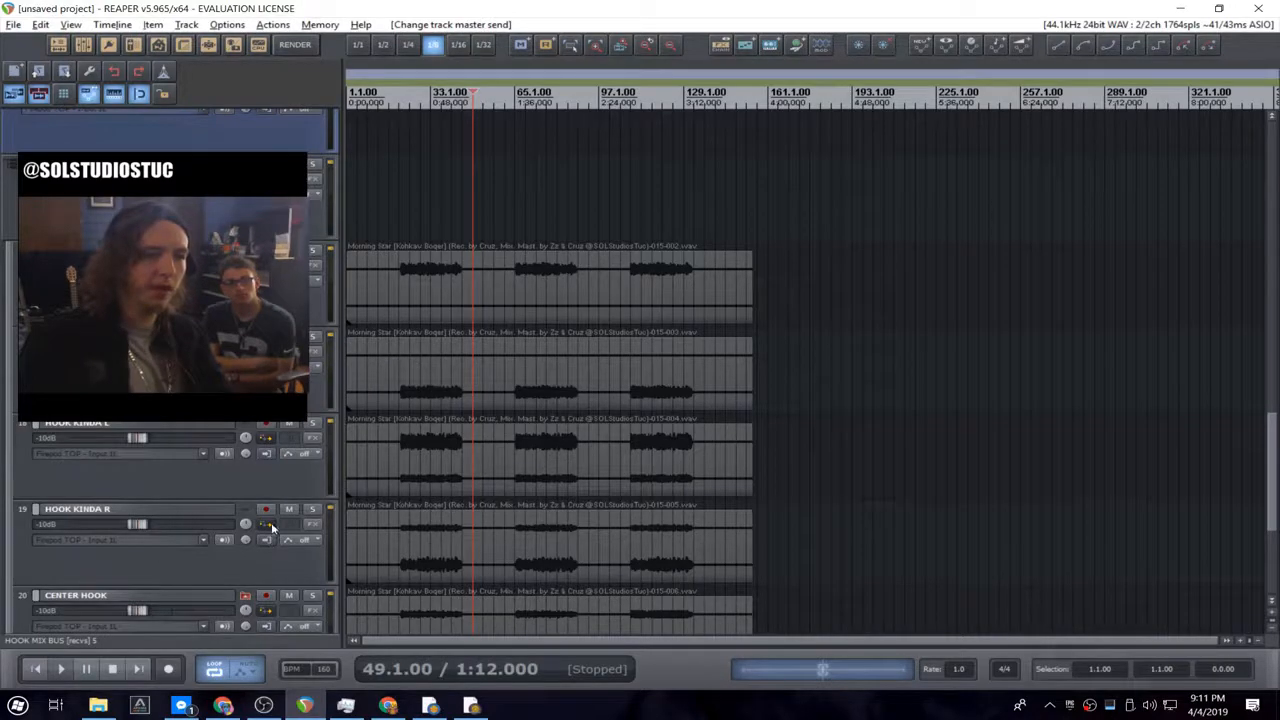
pyautogui.scroll(-1, 270, 530)
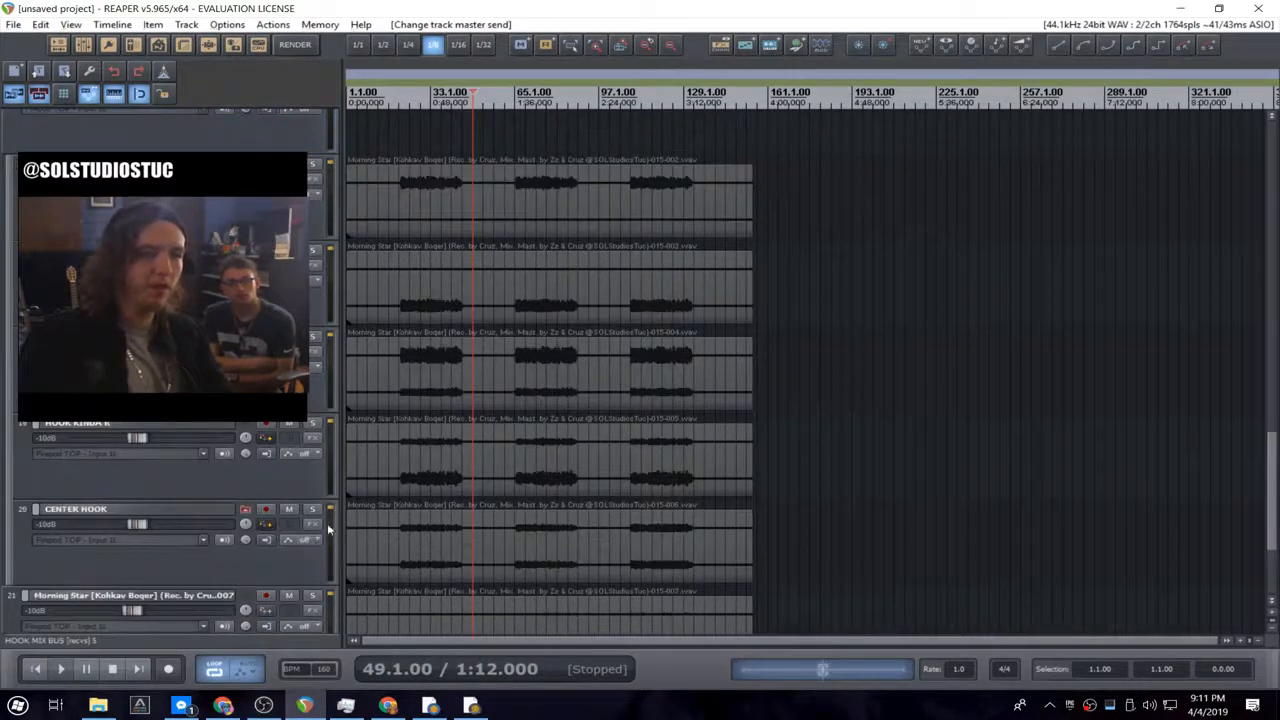
# - Solo the HOOK MIX BUS track and play the first hook from bar 25, comparing it with and without solo
pyautogui.scroll(3, 327, 530)
pyautogui.click(293, 470)
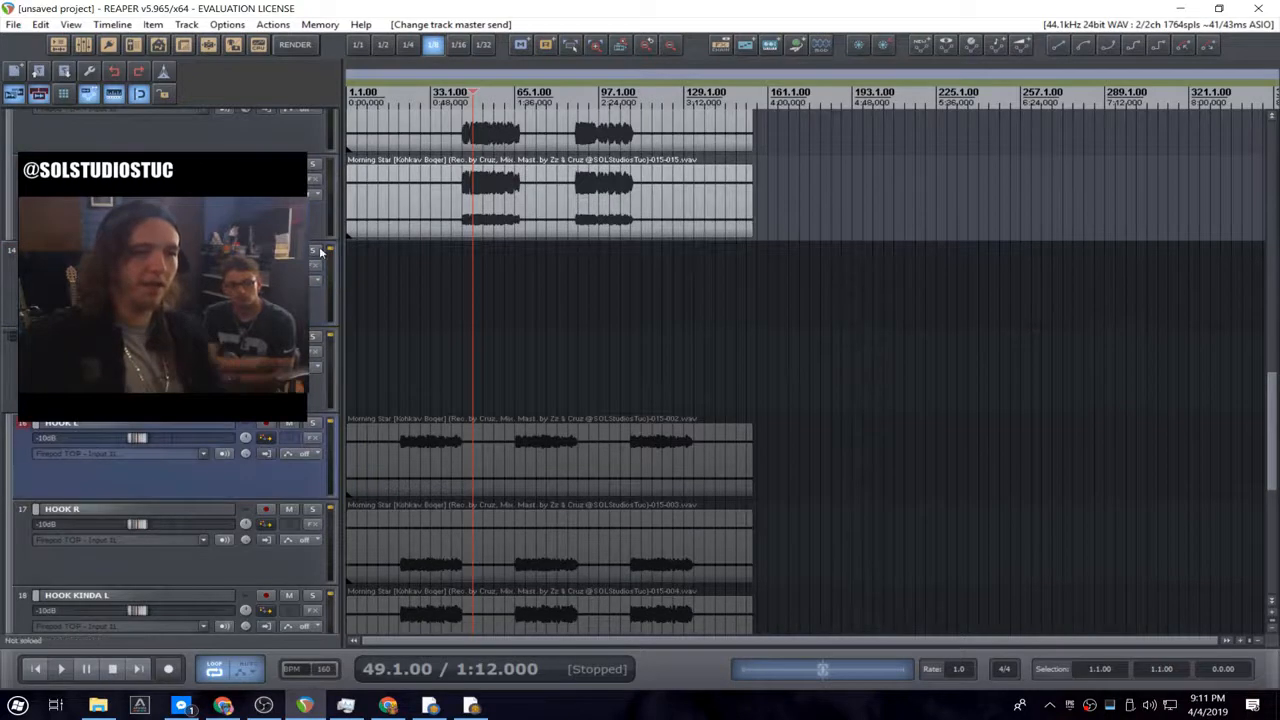
pyautogui.click(319, 251)
pyautogui.click(408, 99)
pyautogui.press('space')
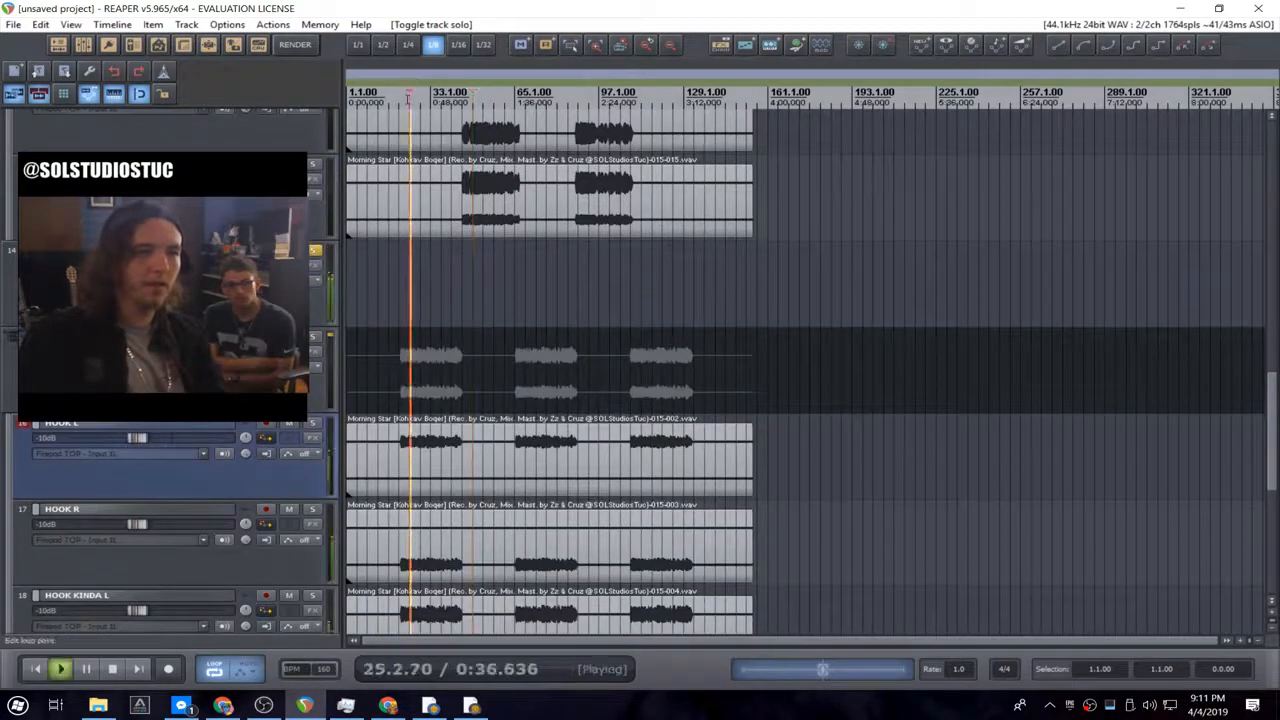
pyautogui.scroll(-1, 340, 177)
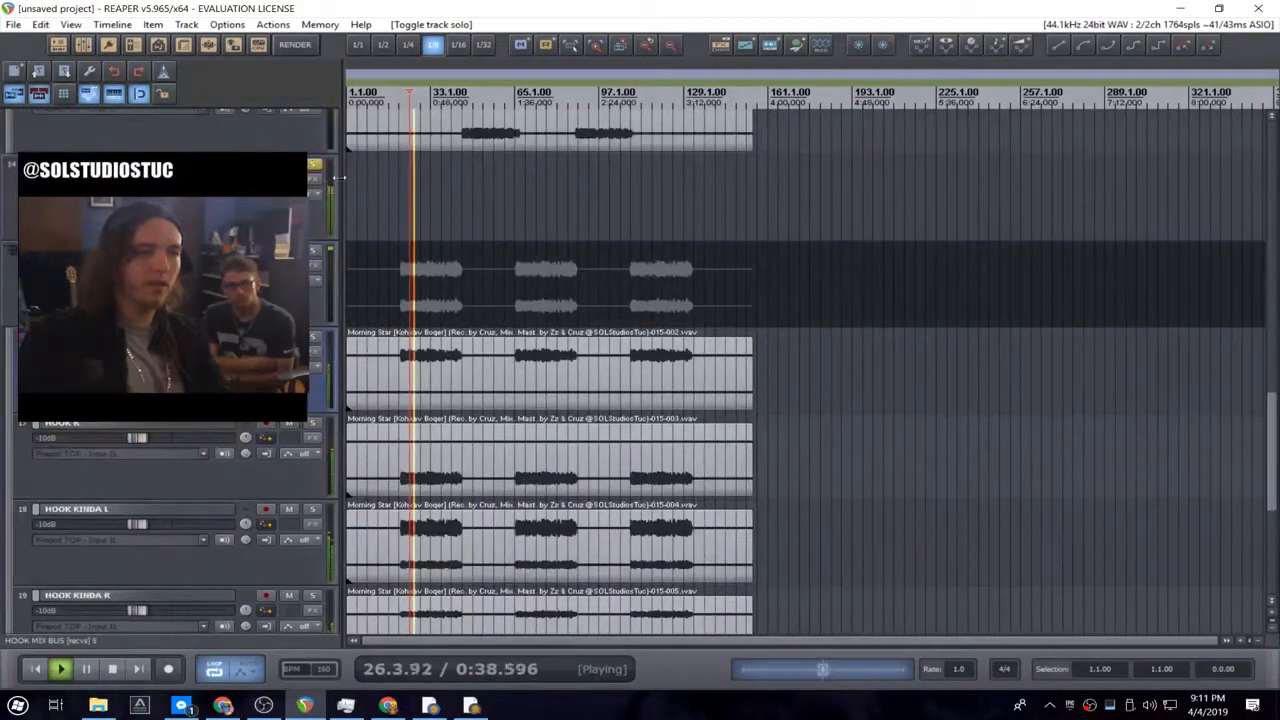
pyautogui.click(311, 166)
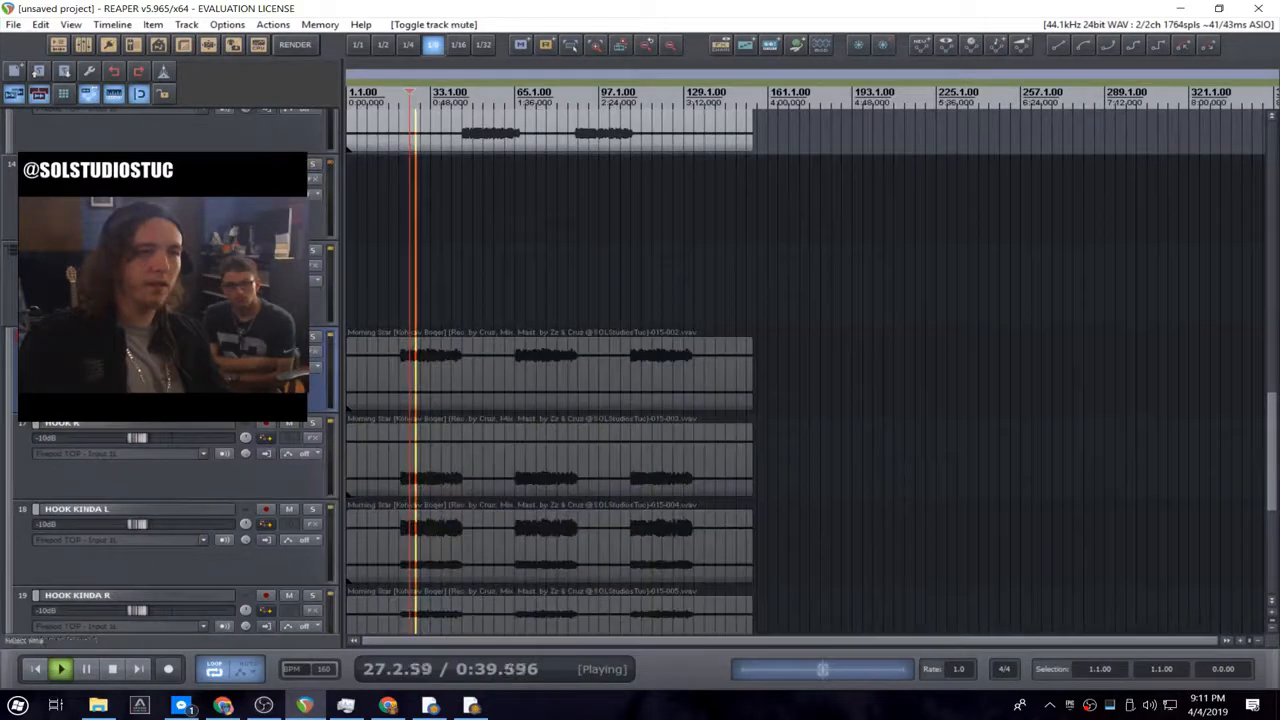
pyautogui.click(312, 166)
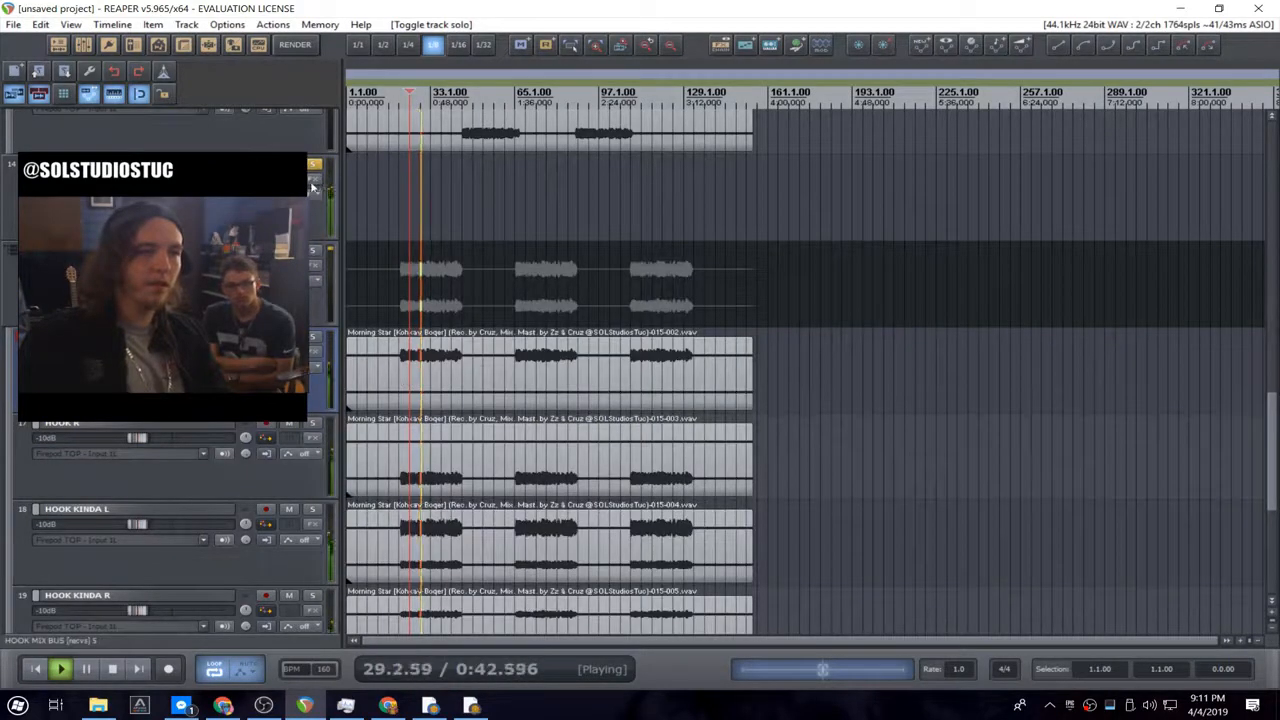
# - Add the VST: ReaComp (Cockos) compressor to the HOOK MIX BUS track
pyautogui.click(312, 187)
pyautogui.write('REACO')
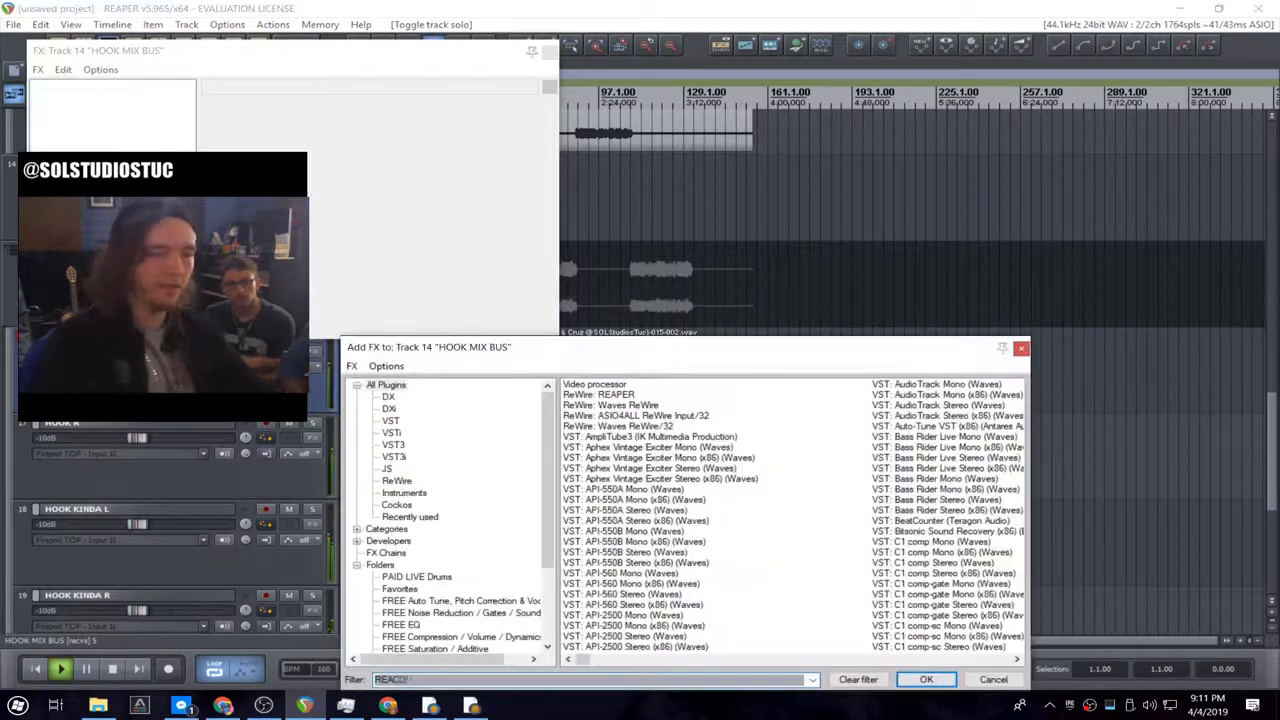
pyautogui.write('MP')
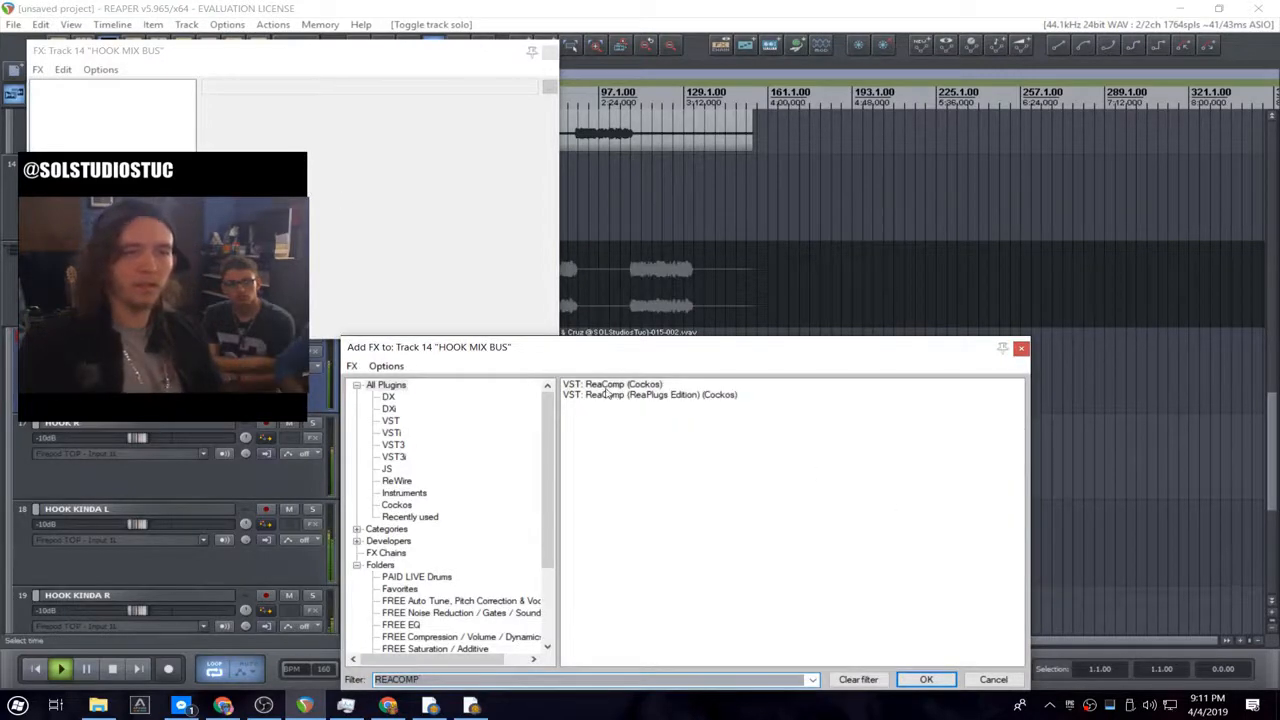
pyautogui.doubleClick(606, 389)
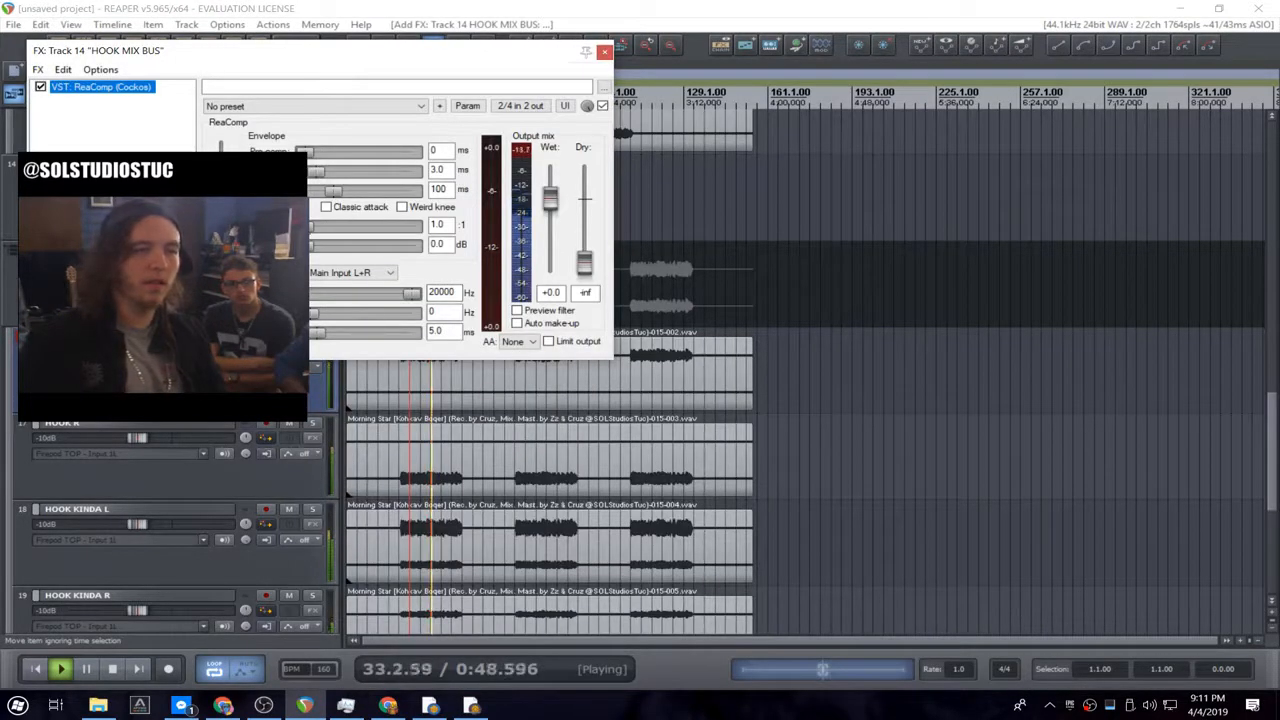
# - Set ReaComp on HOOK MIX BUS to a 5.0:1 ratio, 12.3 ms attack and 56 ms release, and stop playback
pyautogui.moveTo(312, 229); pyautogui.dragTo(324, 175)
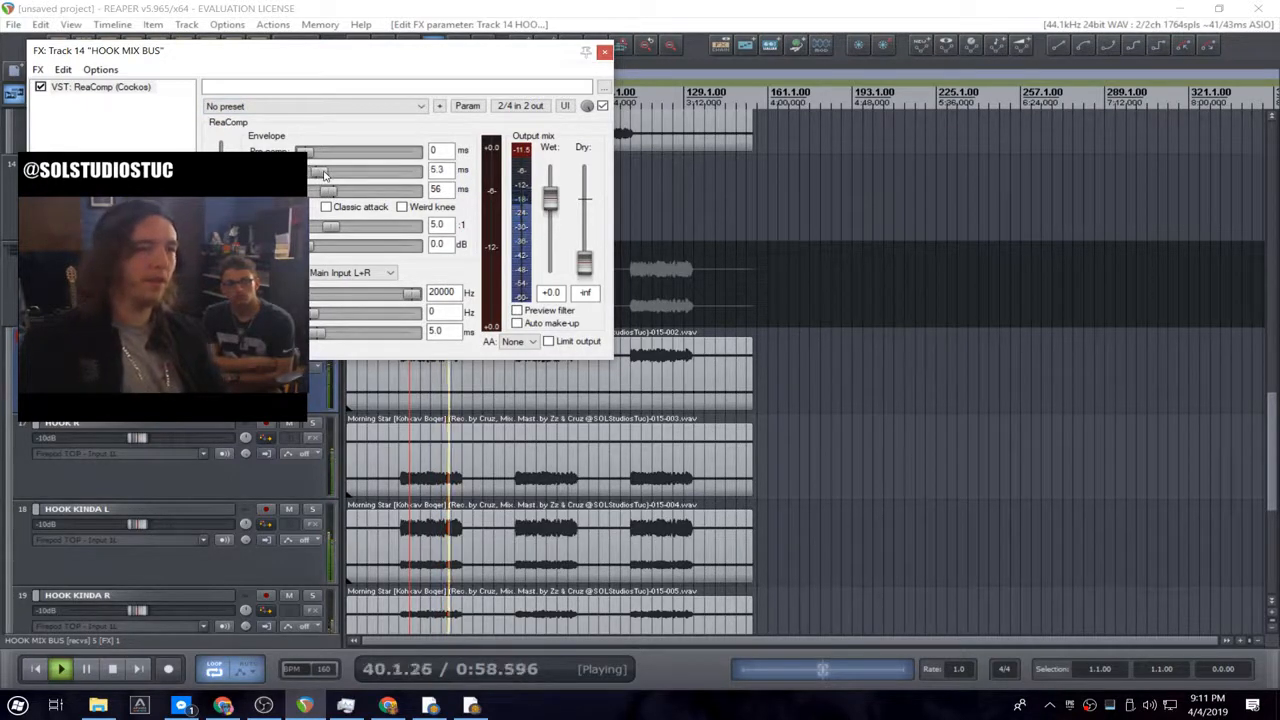
pyautogui.moveTo(320, 177); pyautogui.dragTo(327, 176)
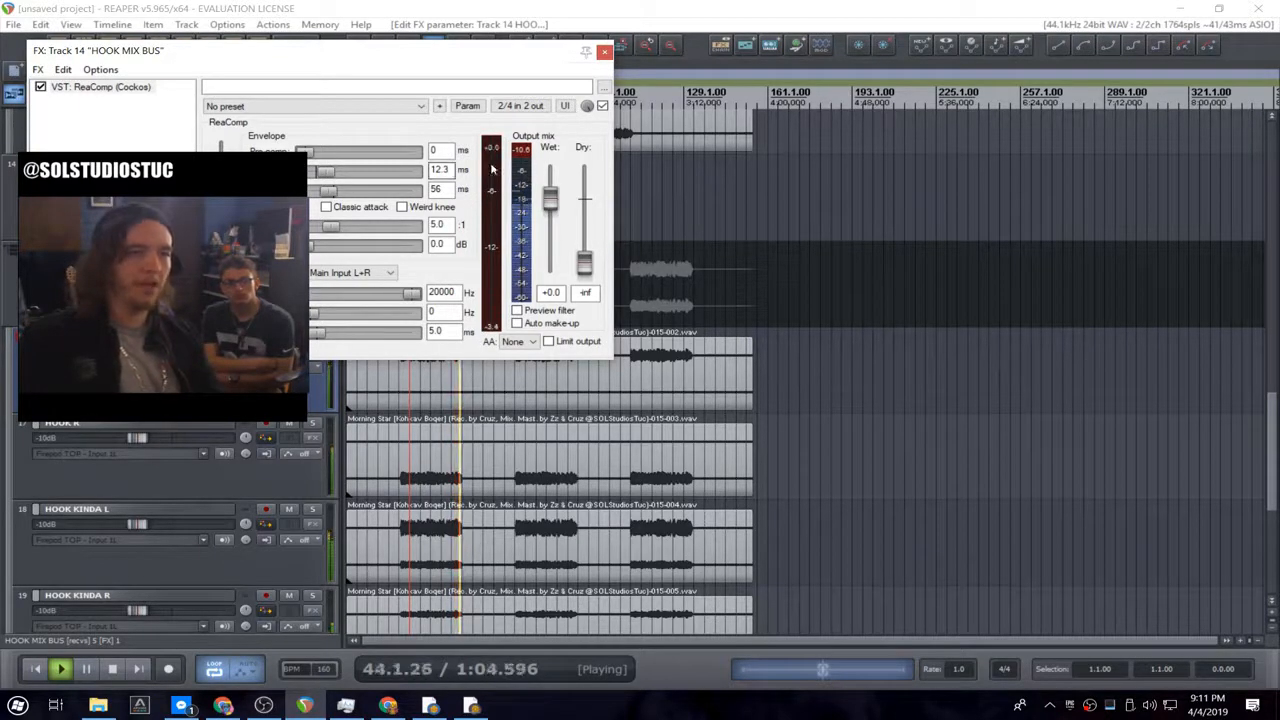
pyautogui.press('space')
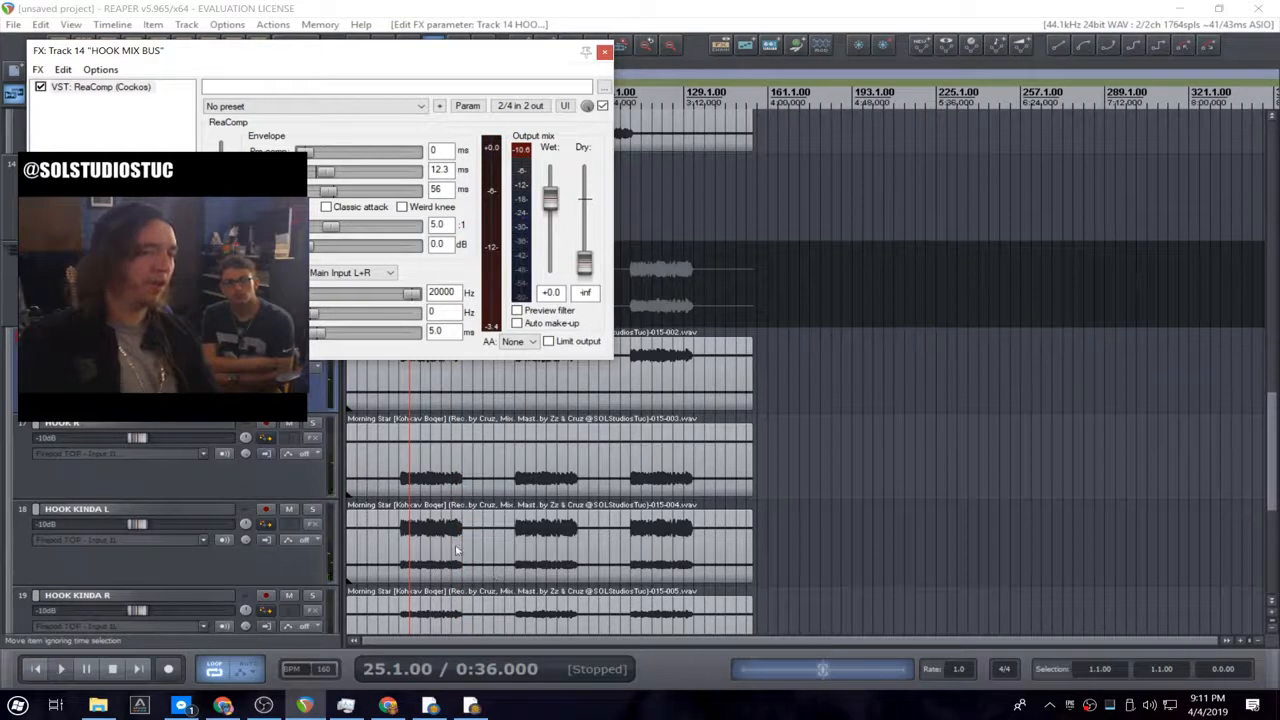
# - Play the hook from bar 25 and lower ReaComp's threshold on HOOK MIX BUS, then stop playback
pyautogui.click(418, 468)
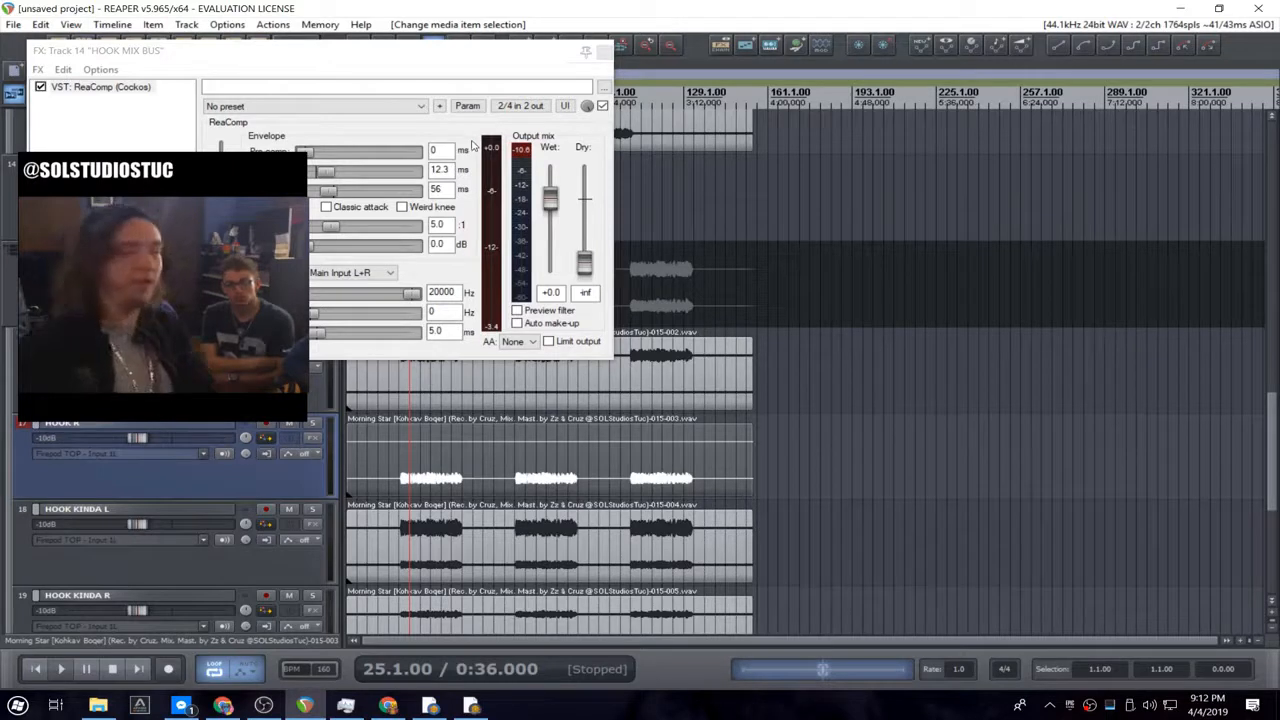
pyautogui.press('space')
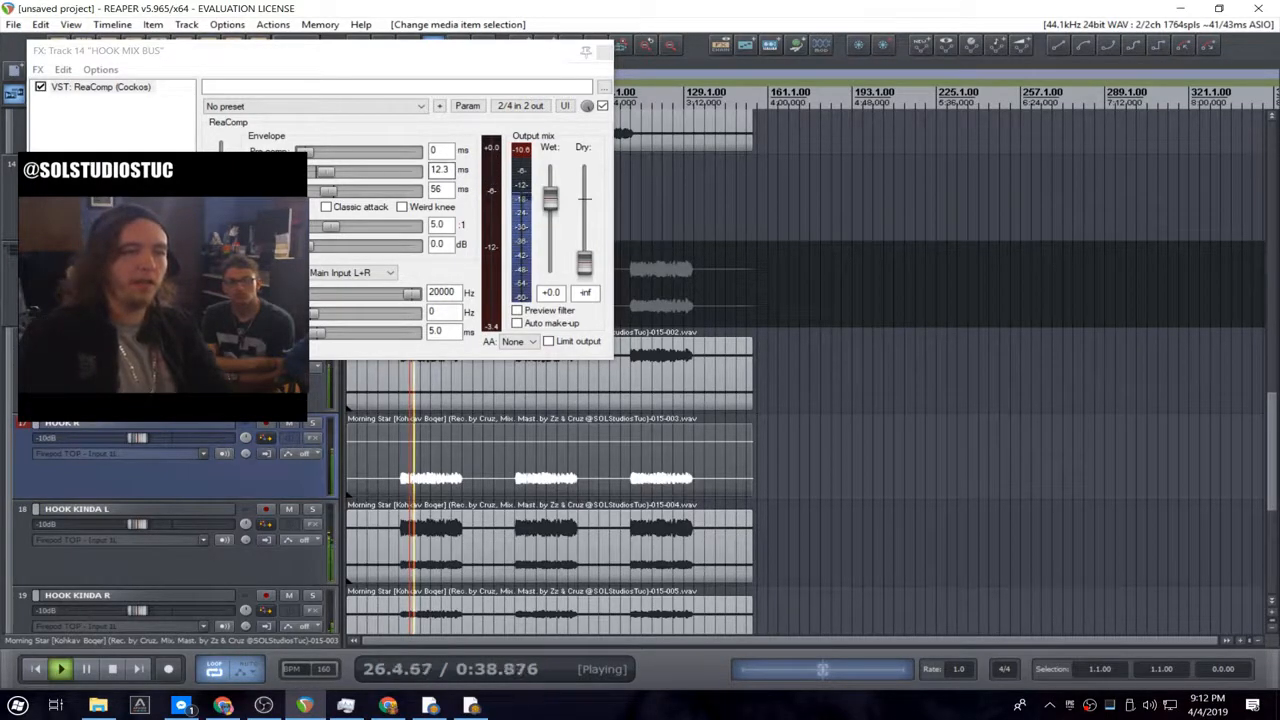
pyautogui.click(441, 171)
pyautogui.moveTo(221, 205); pyautogui.dragTo(221, 268)
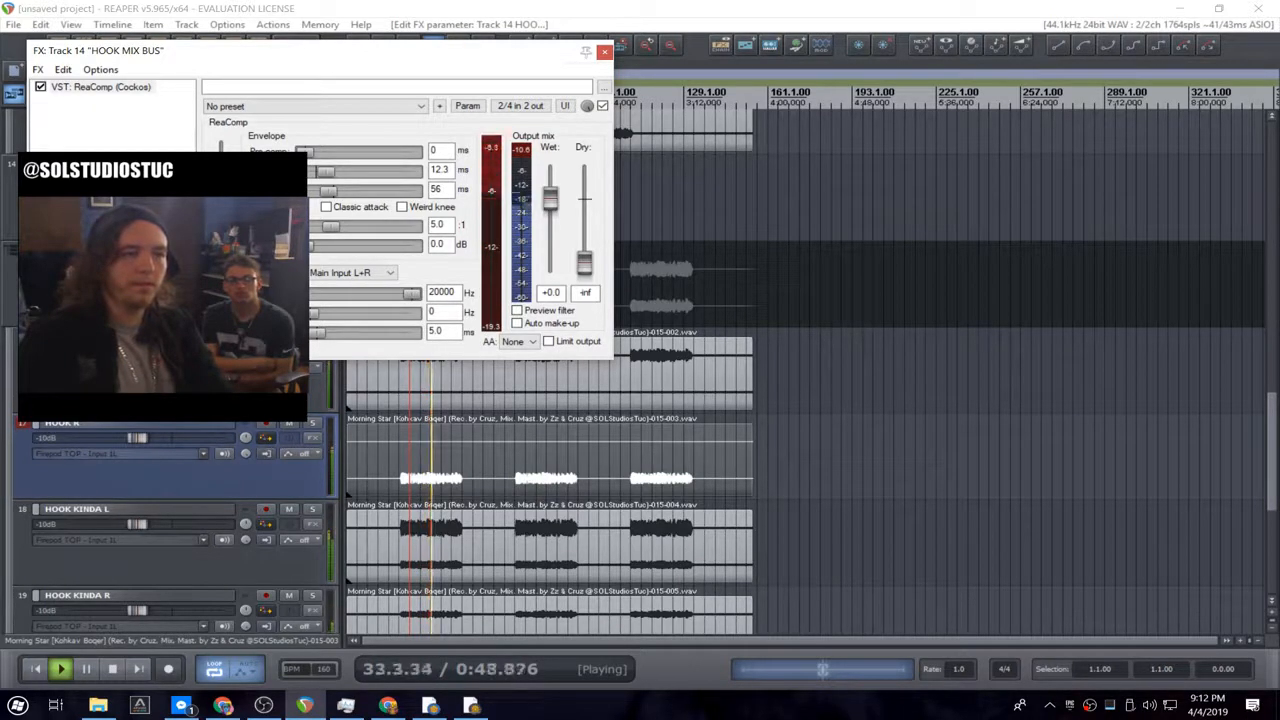
pyautogui.press('space')
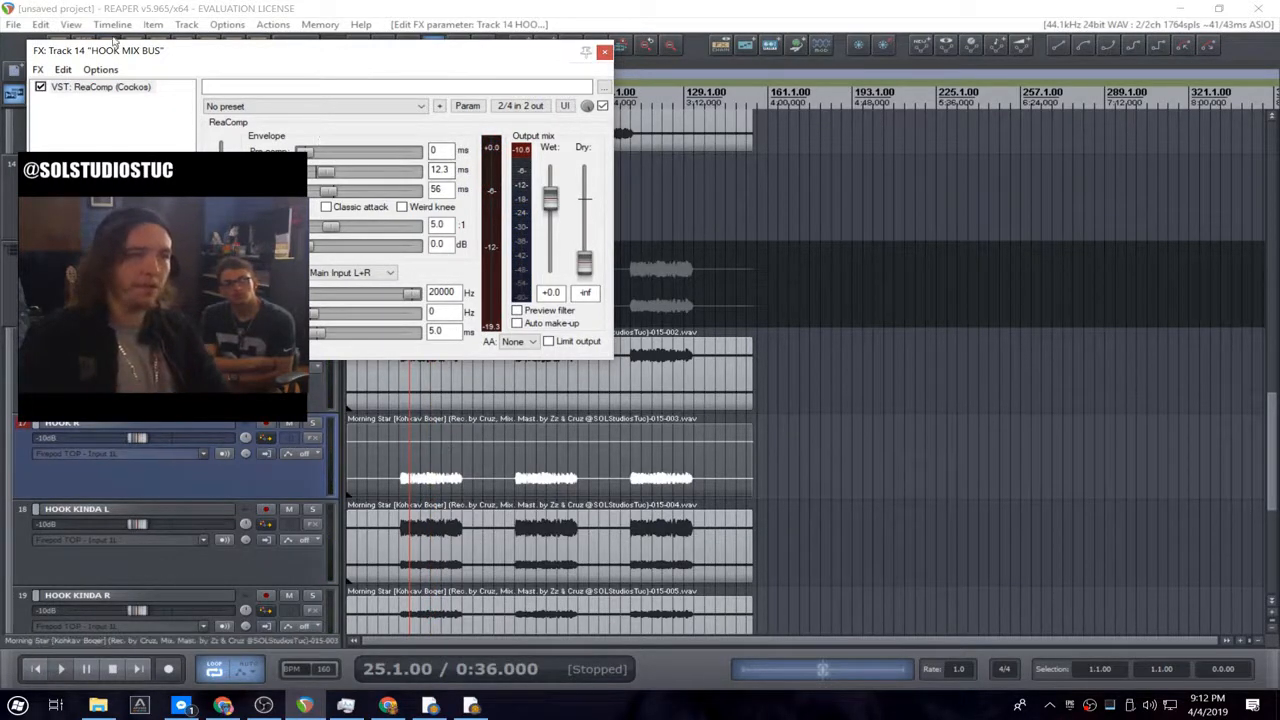
# - Play the hook from bar 25 and compare it with ReaComp bypassed and enabled
pyautogui.press('space')
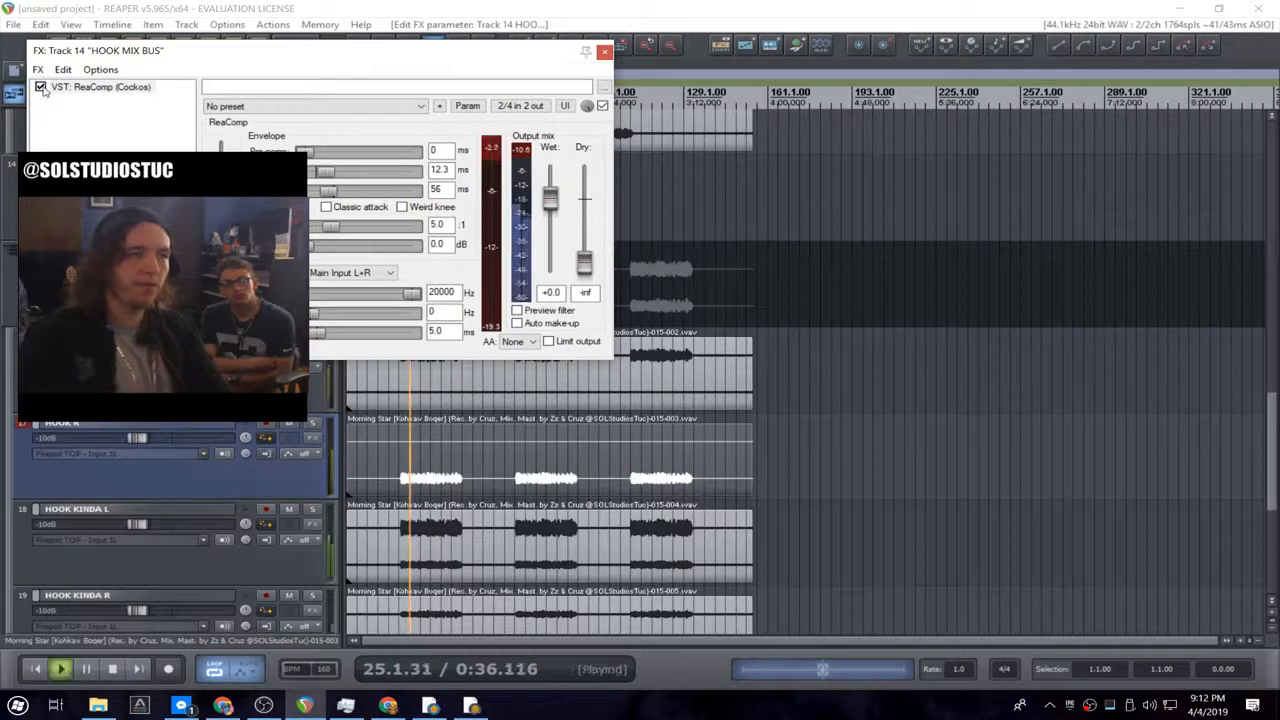
pyautogui.click(41, 88)
pyautogui.rightClick(41, 88)
pyautogui.rightClick(36, 120)
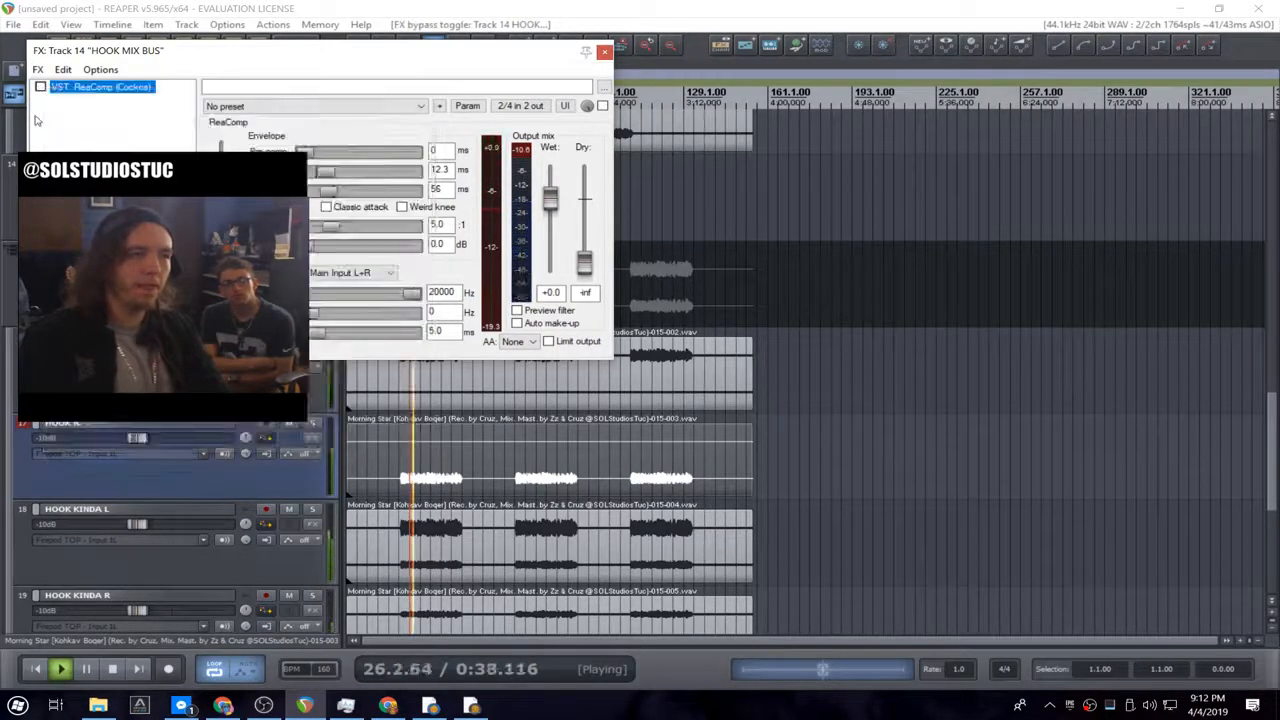
pyautogui.click(49, 103)
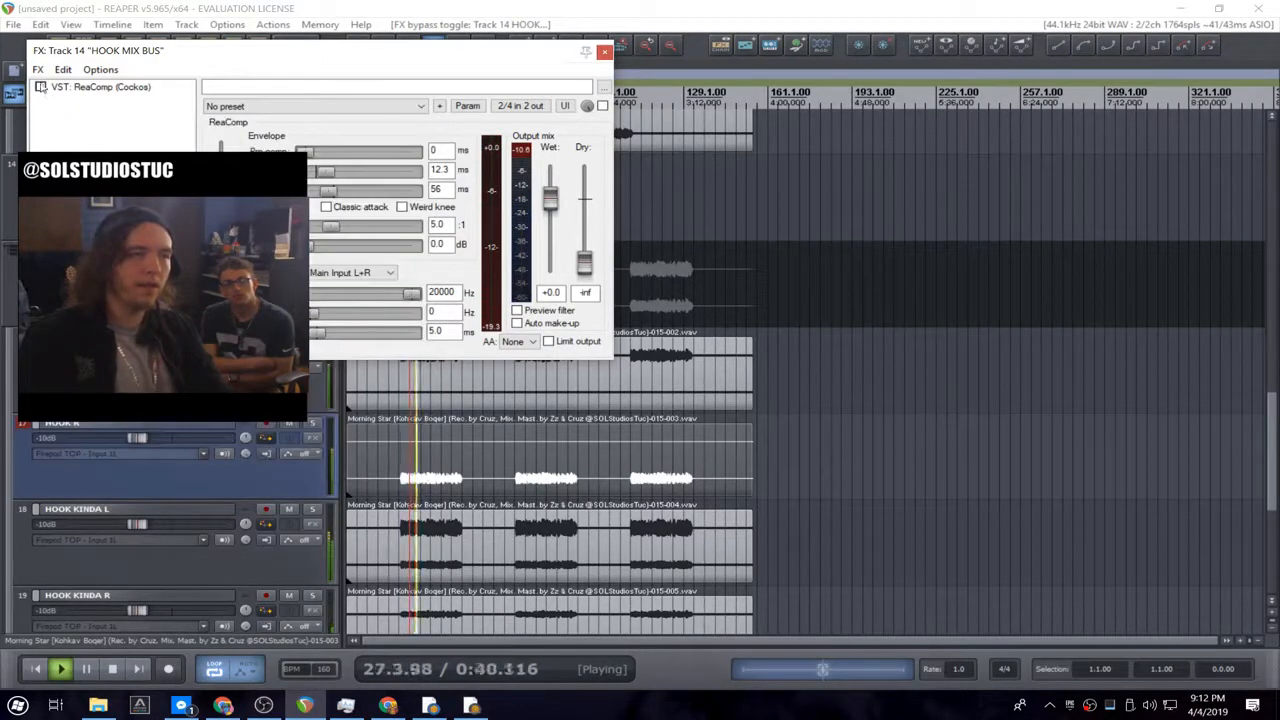
pyautogui.click(41, 88)
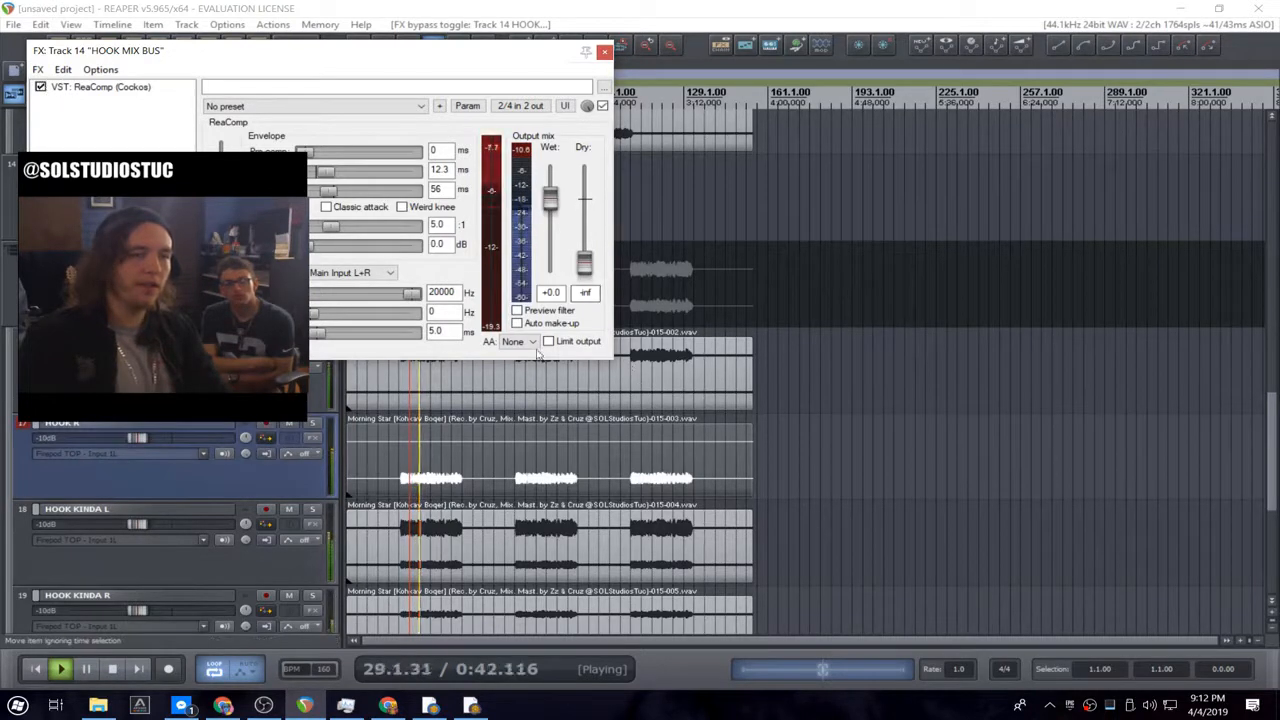
# - Raise ReaComp's wet output to +4.0 dB while comparing against bypass, then close the effects window and stop playback
pyautogui.moveTo(552, 211); pyautogui.dragTo(554, 199)
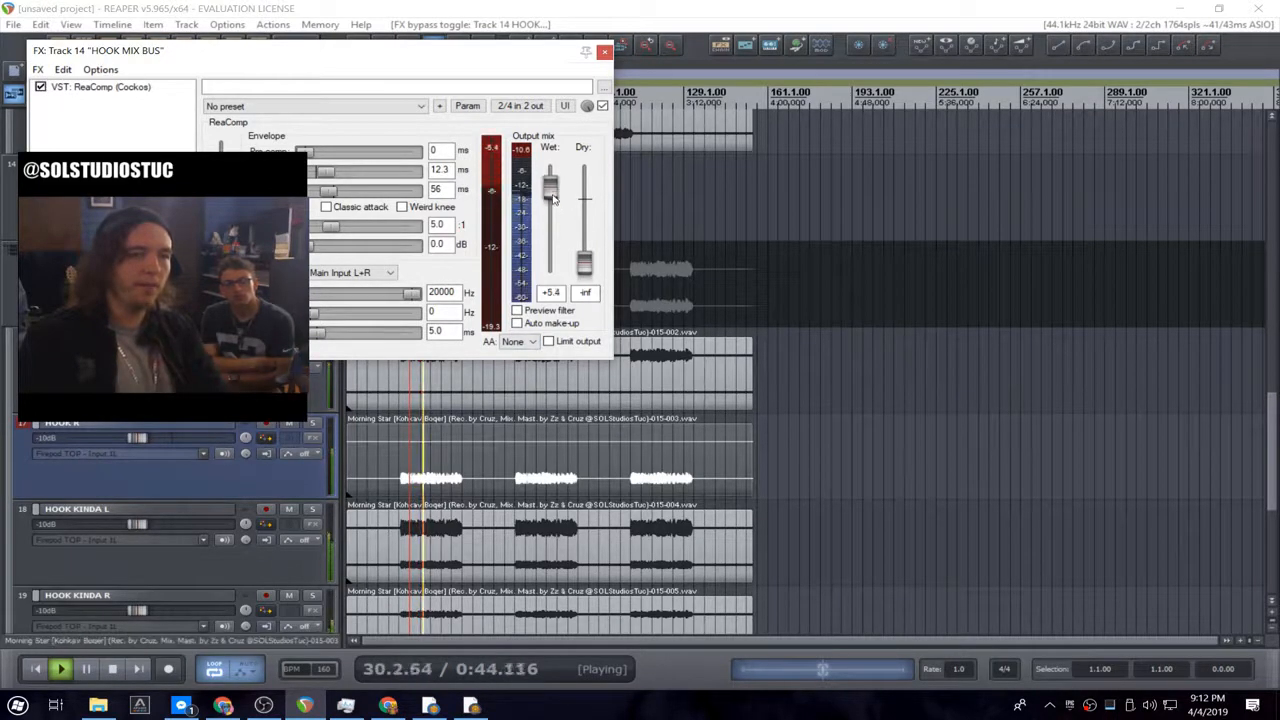
pyautogui.click(41, 87)
pyautogui.click(41, 87)
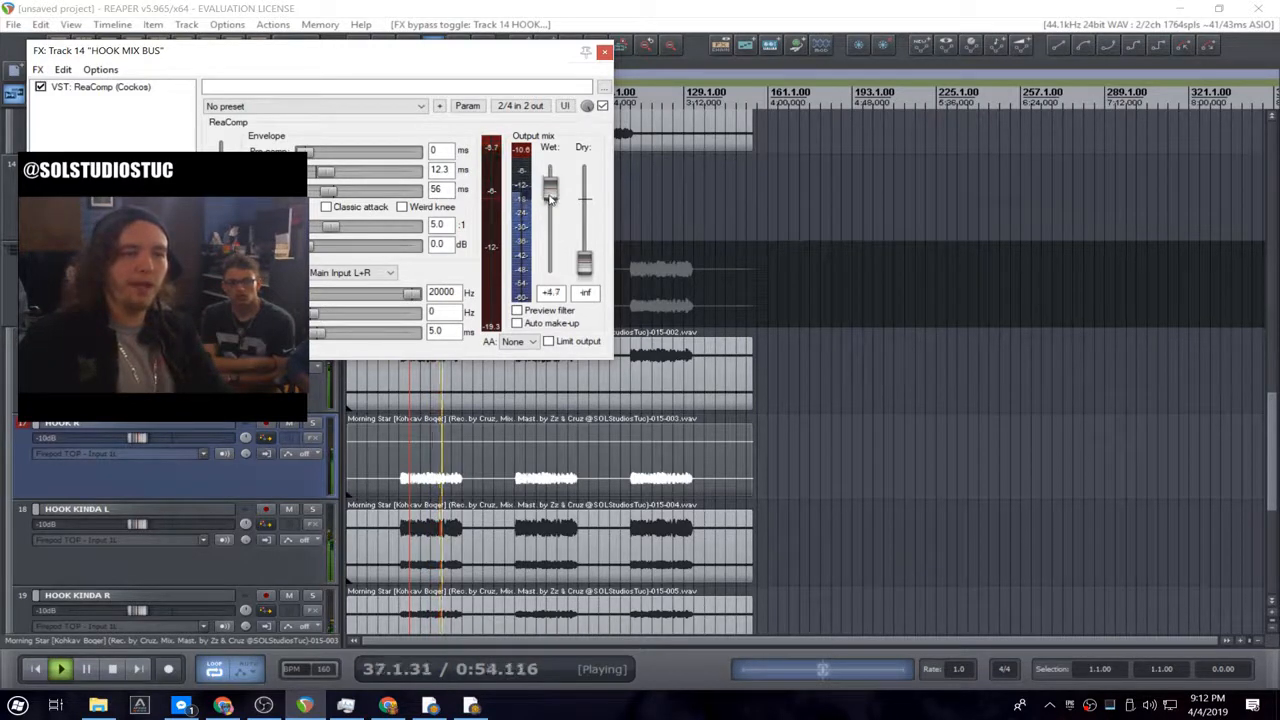
pyautogui.moveTo(549, 198); pyautogui.dragTo(550, 201)
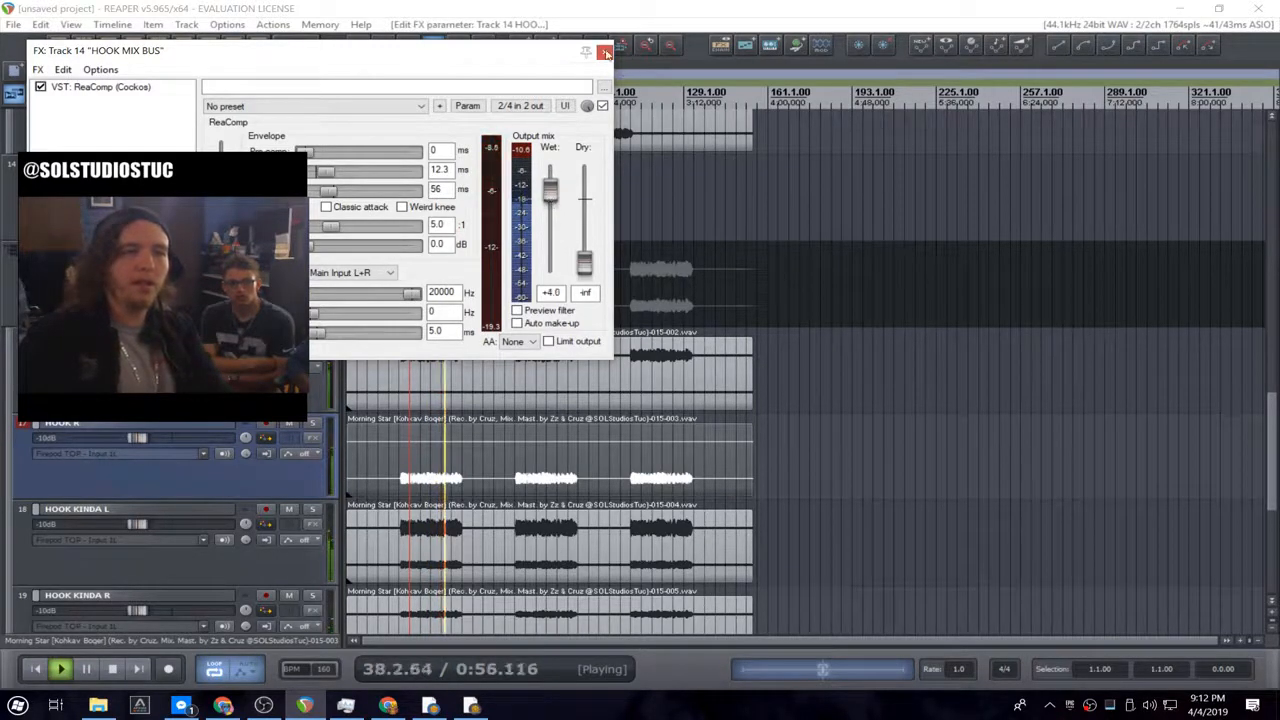
pyautogui.click(605, 52)
pyautogui.press('space')
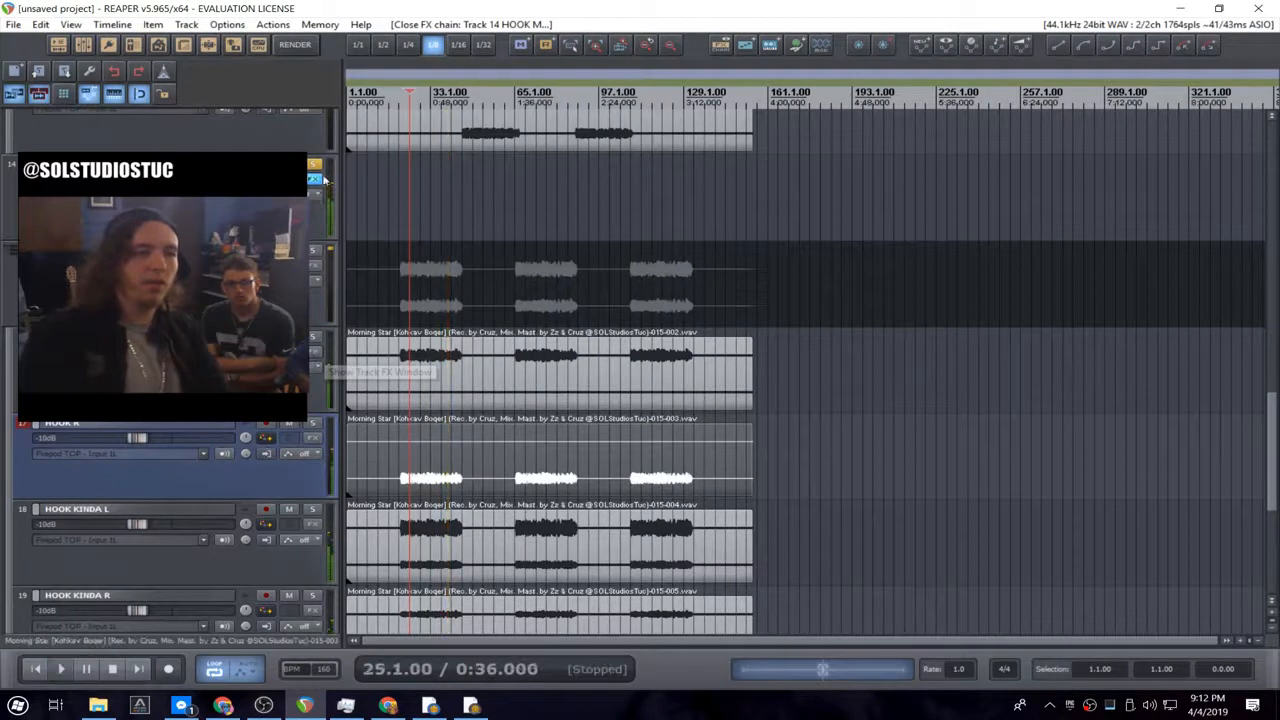
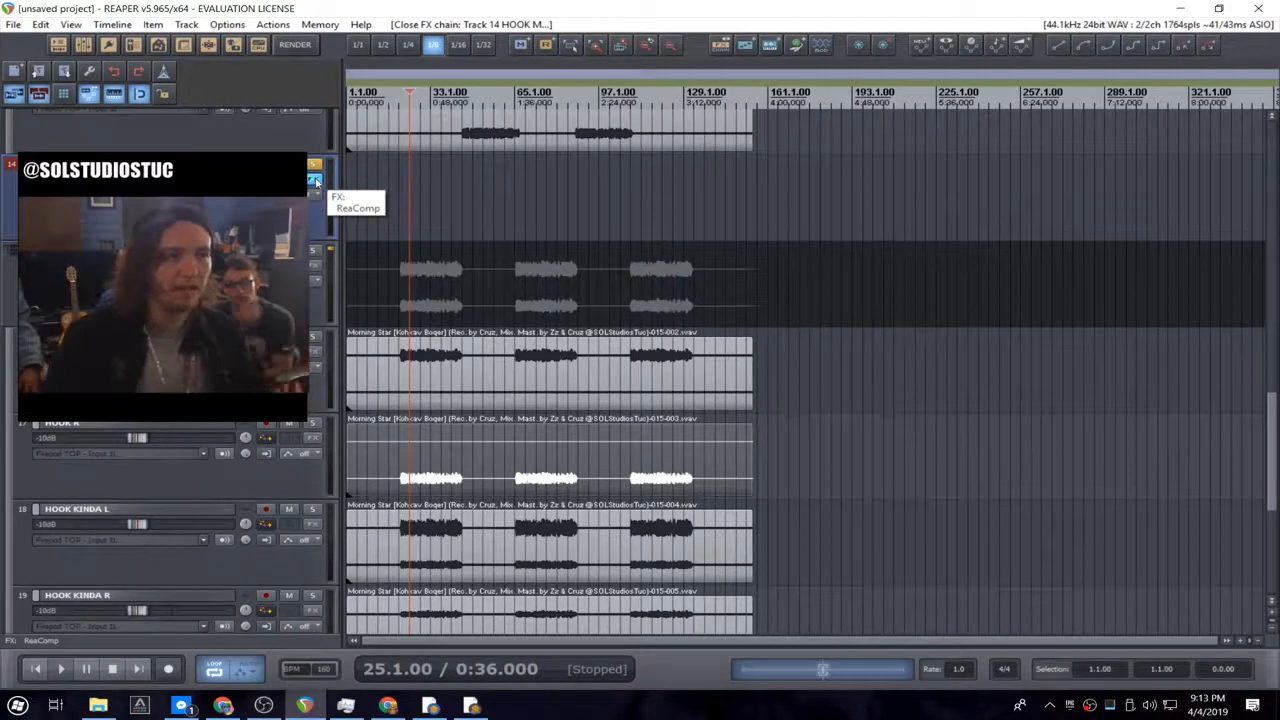
# - Unsolo the HOOK MIX BUS track and move it directly above VERSE GROUP BUS
pyautogui.scroll(4, 318, 230)
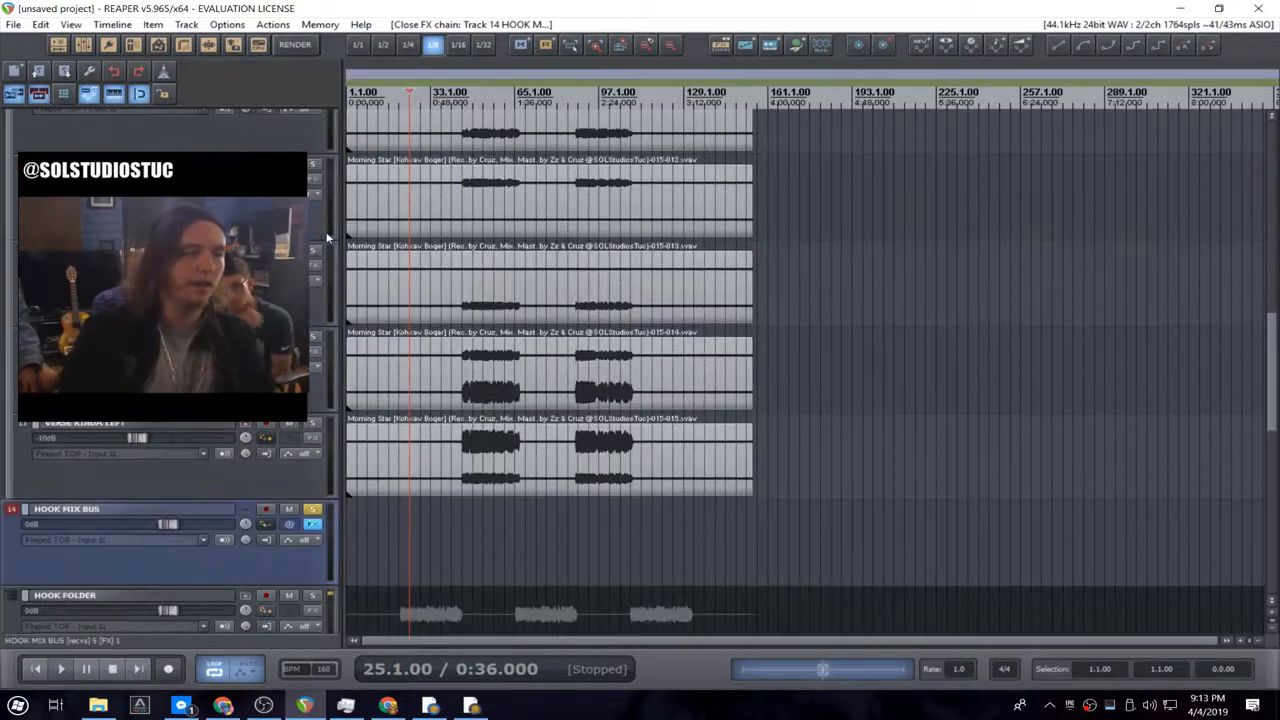
pyautogui.click(312, 509)
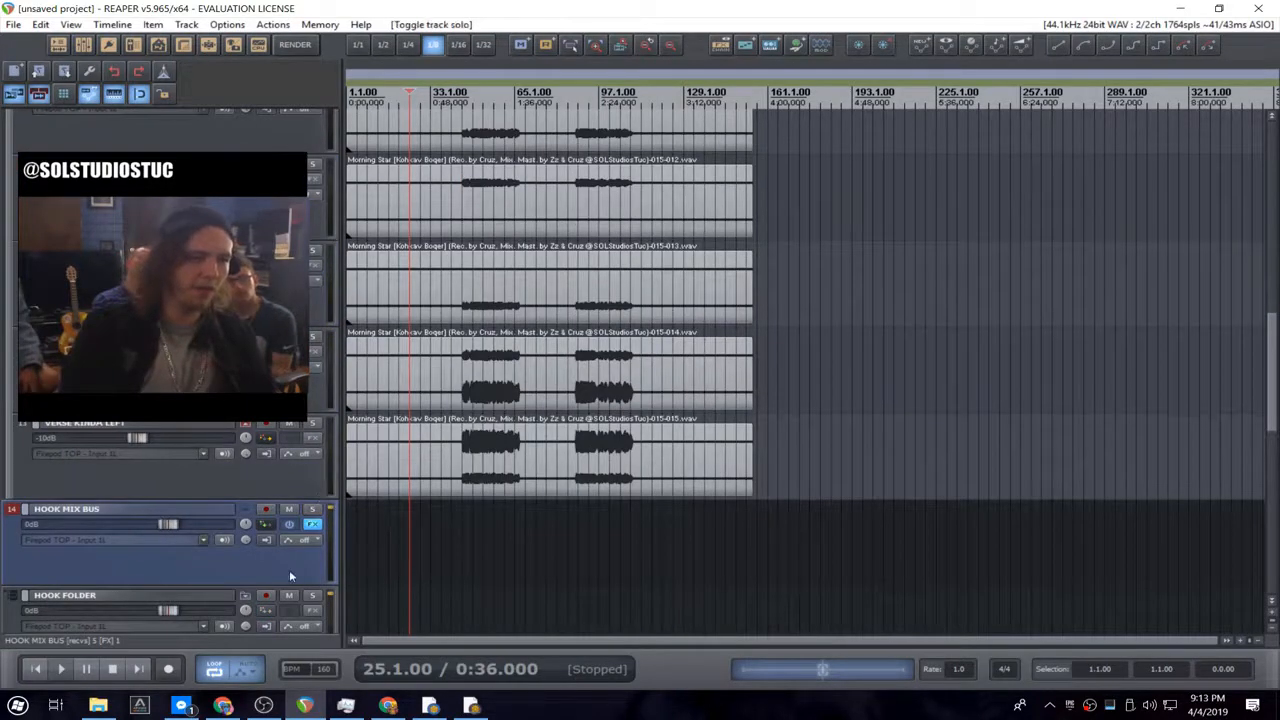
pyautogui.moveTo(291, 575); pyautogui.dragTo(183, 516)
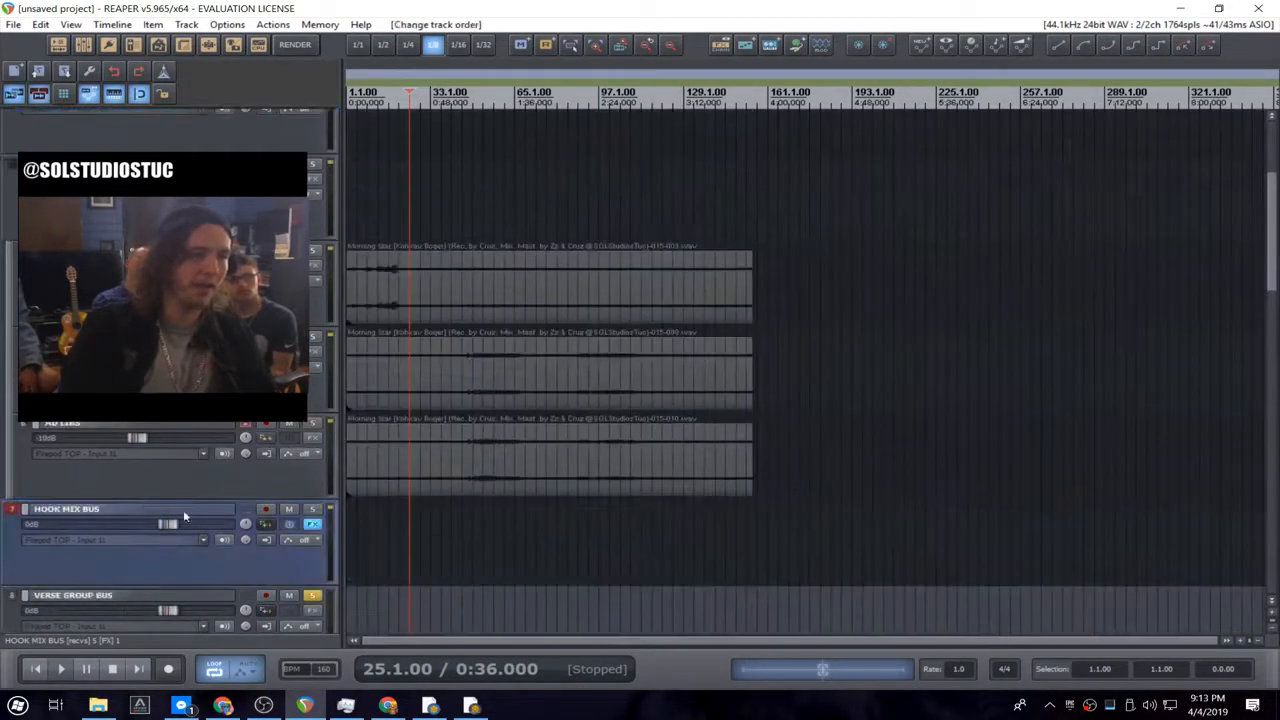
# - Turn off solo on the VERSE GROUP BUS track
pyautogui.scroll(-1, 258, 608)
pyautogui.click(312, 509)
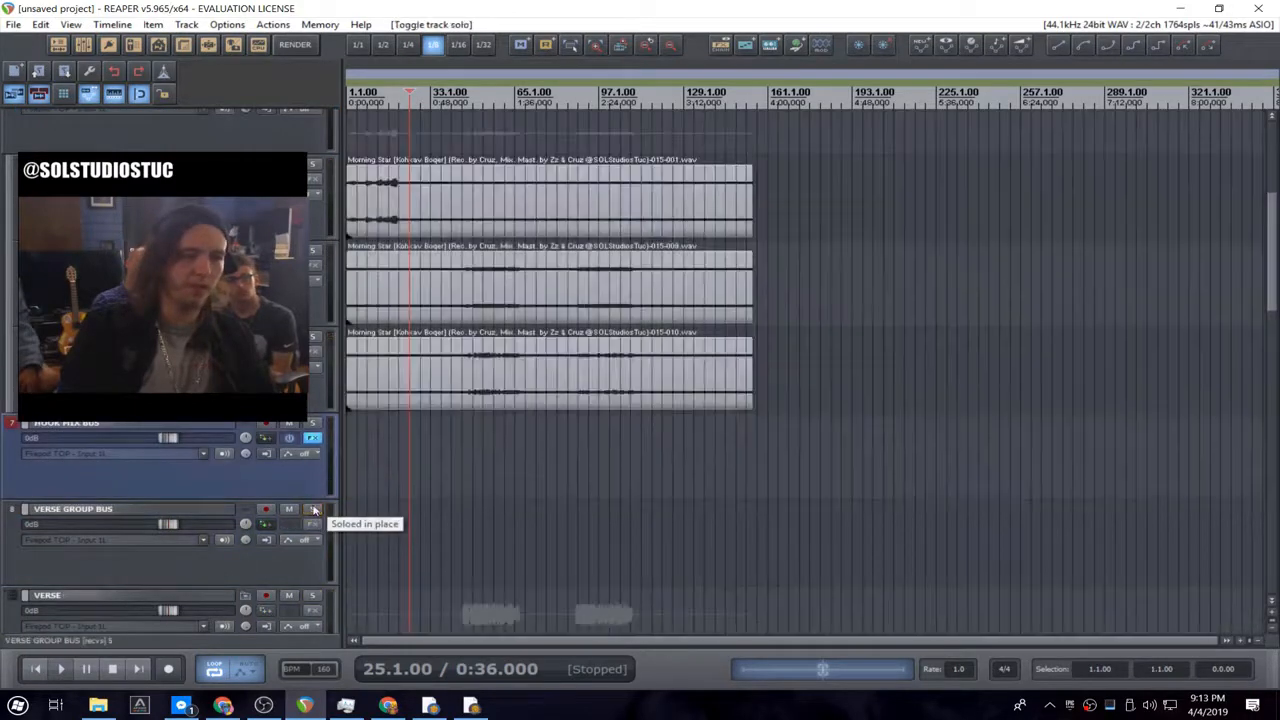
pyautogui.click(330, 465)
pyautogui.click(283, 484)
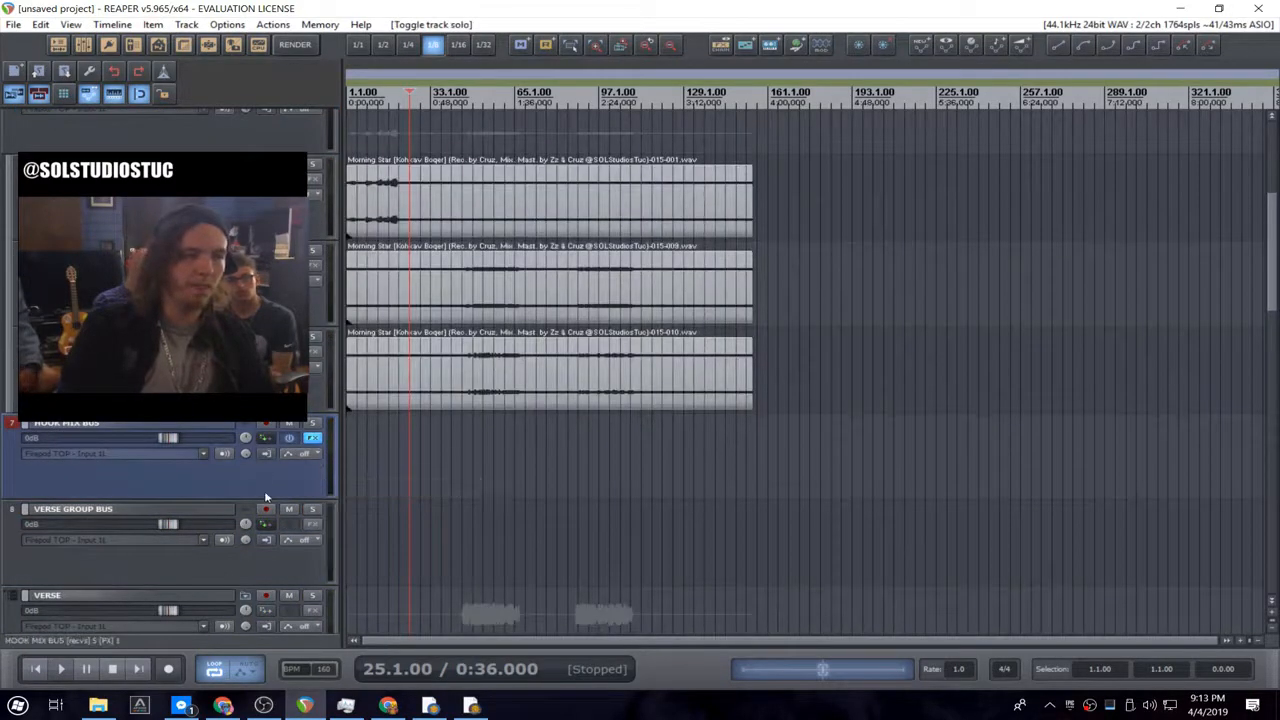
# - Move the HOOK MIX BUS track up directly above the EXTRAS folder
pyautogui.scroll(3, 266, 497)
pyautogui.moveTo(320, 372); pyautogui.dragTo(313, 398)
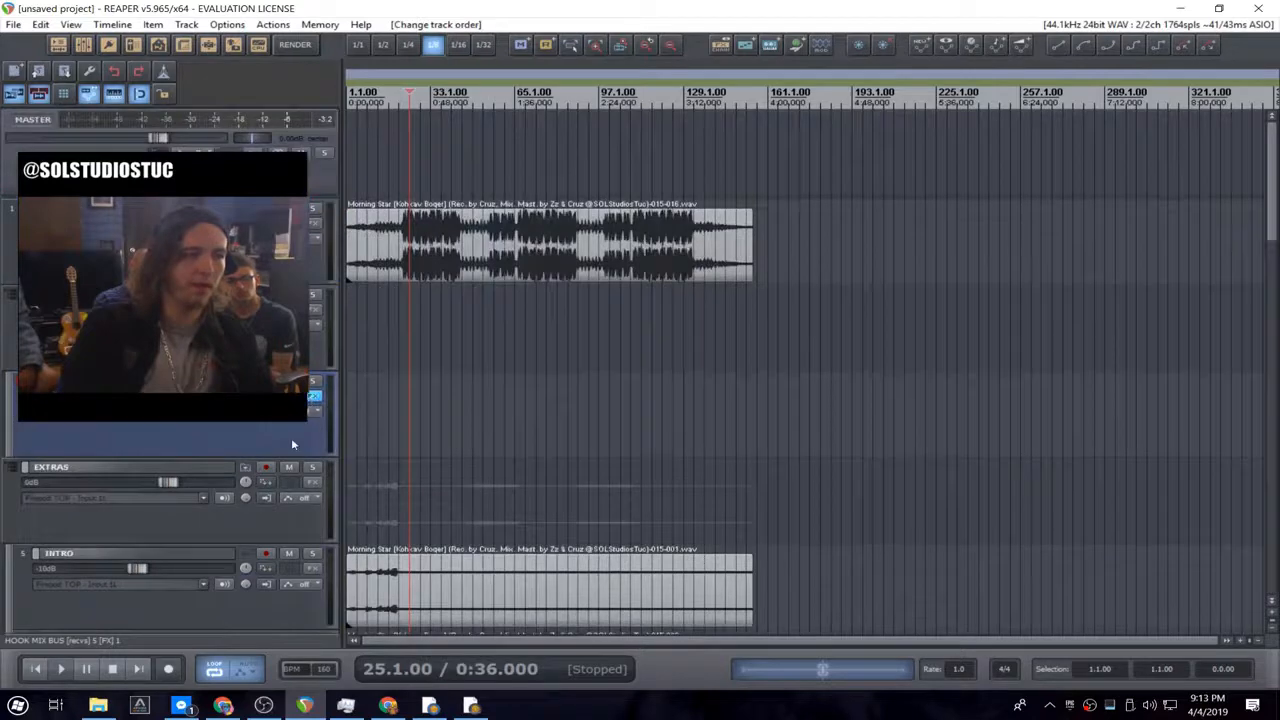
pyautogui.scroll(-5, 330, 460)
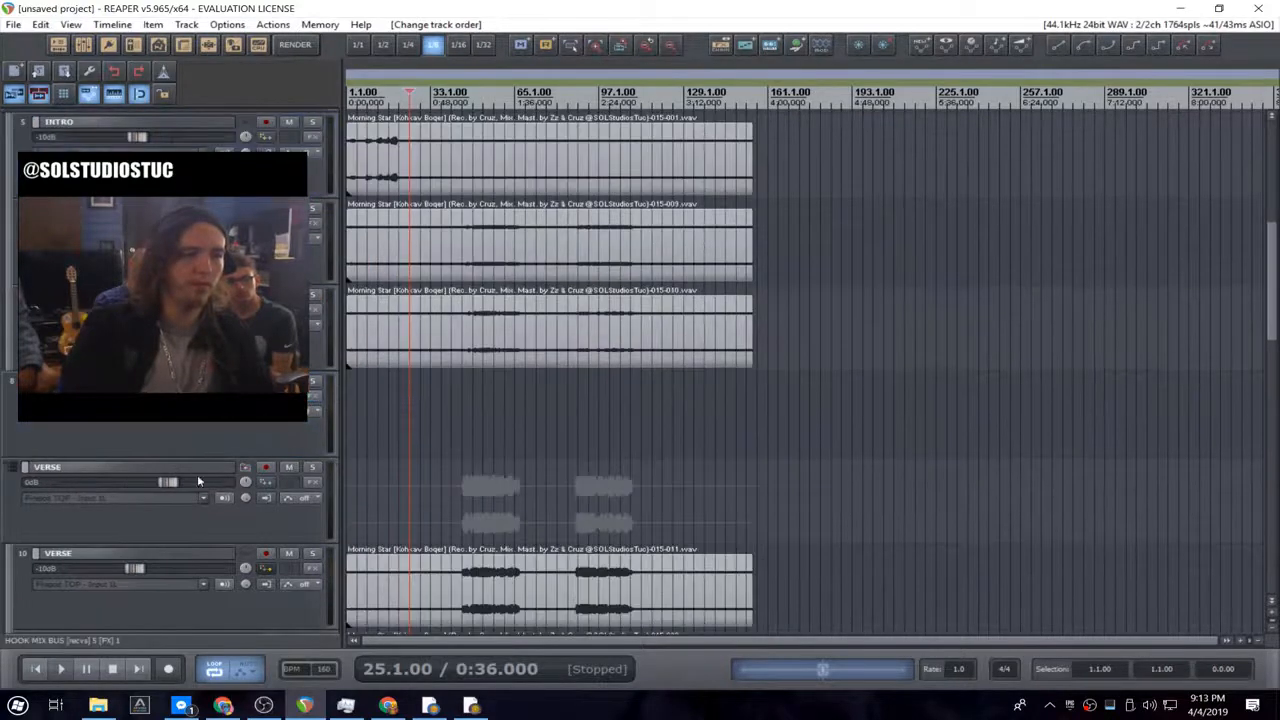
# - Review the bus hierarchy by selecting the VOCAL MASTER GROUP, master, HOOK MIX BUS and VERSE GROUP BUS tracks in turn
pyautogui.scroll(5, 184, 446)
pyautogui.click(69, 460)
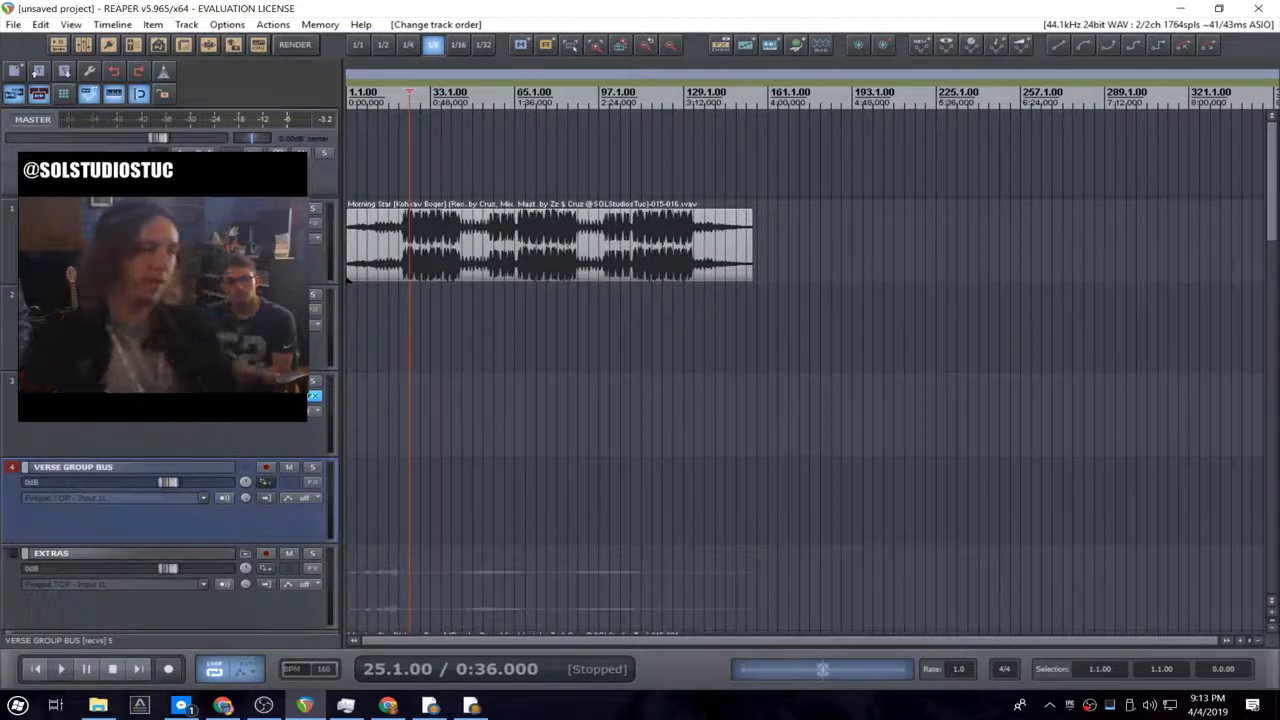
pyautogui.click(190, 345)
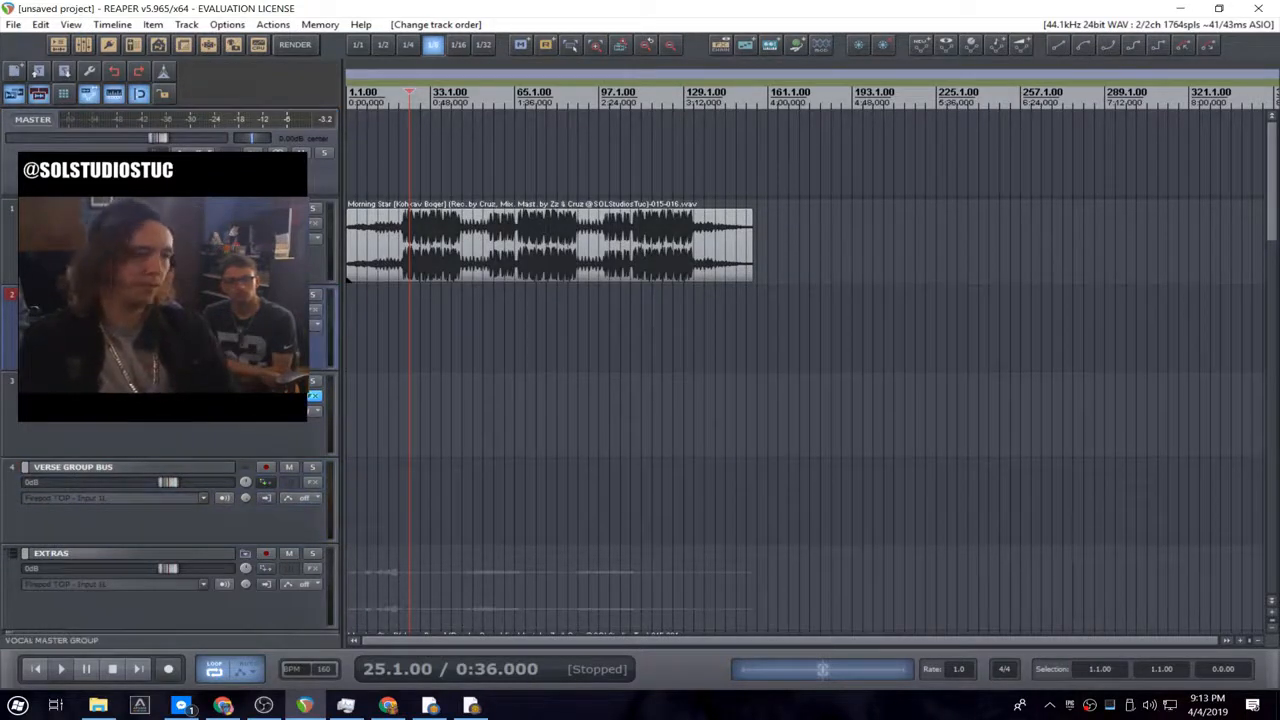
pyautogui.moveTo(266, 396)
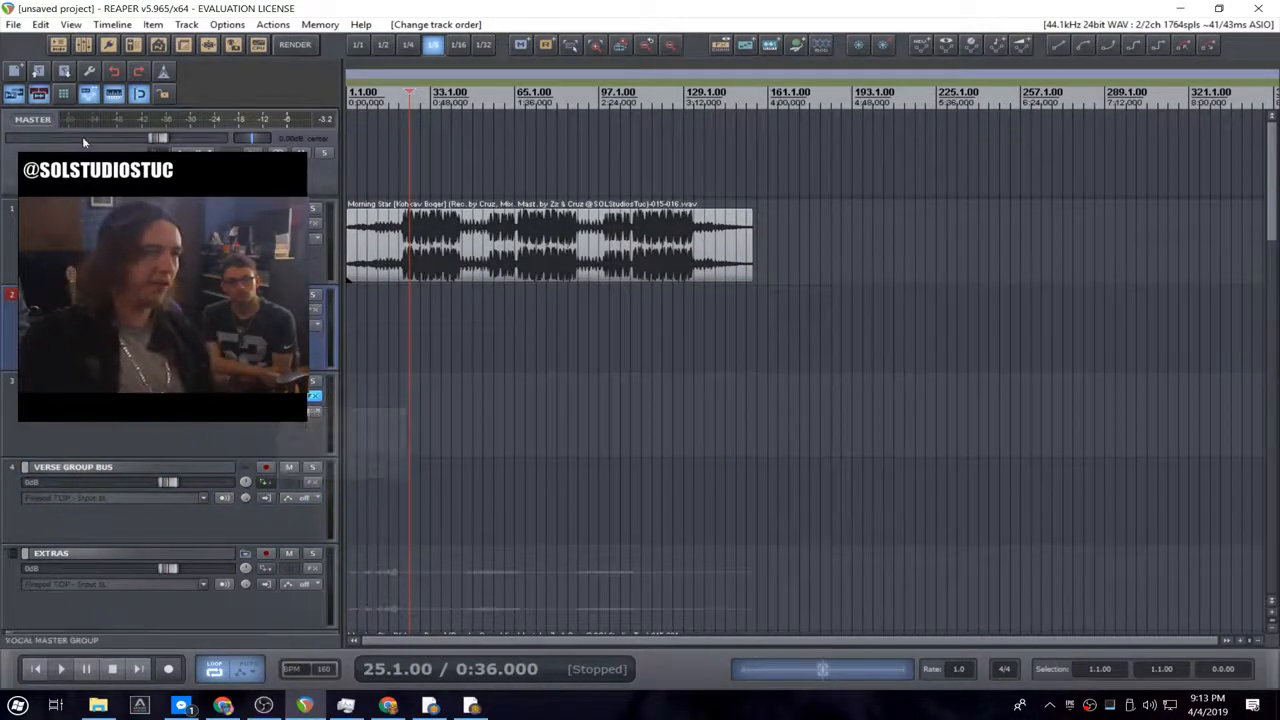
pyautogui.click(190, 177)
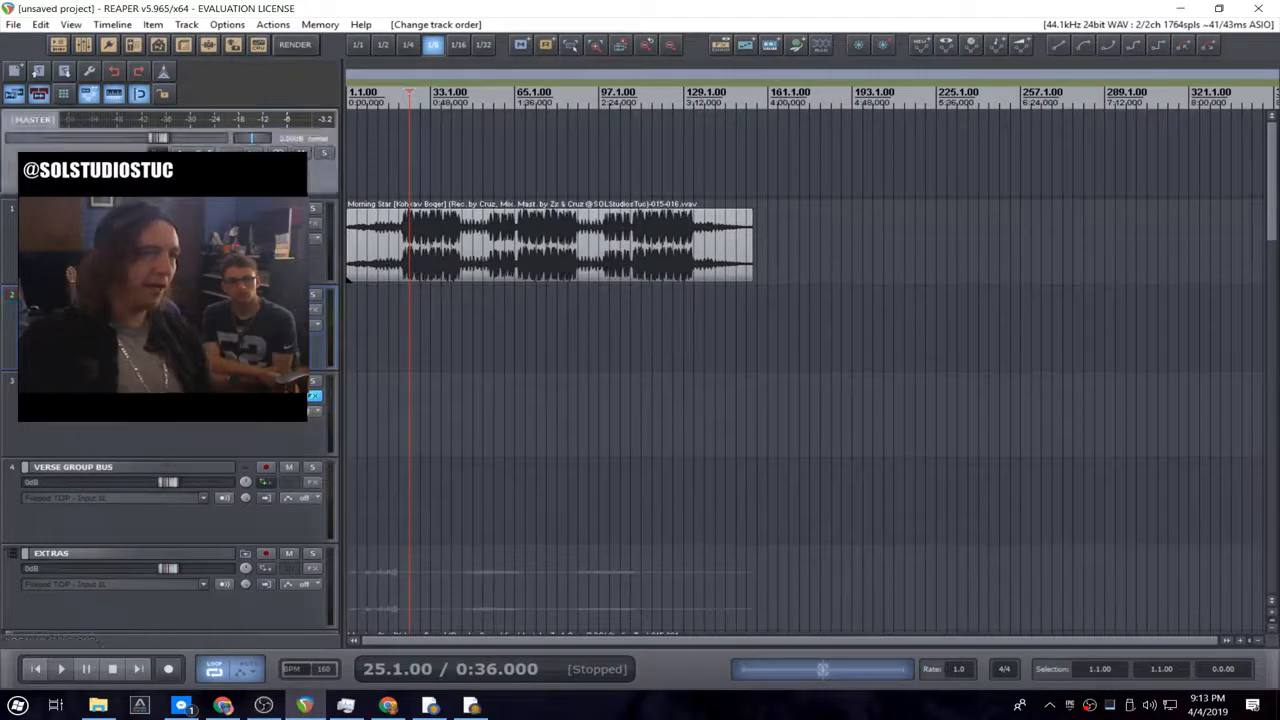
pyautogui.click(211, 438)
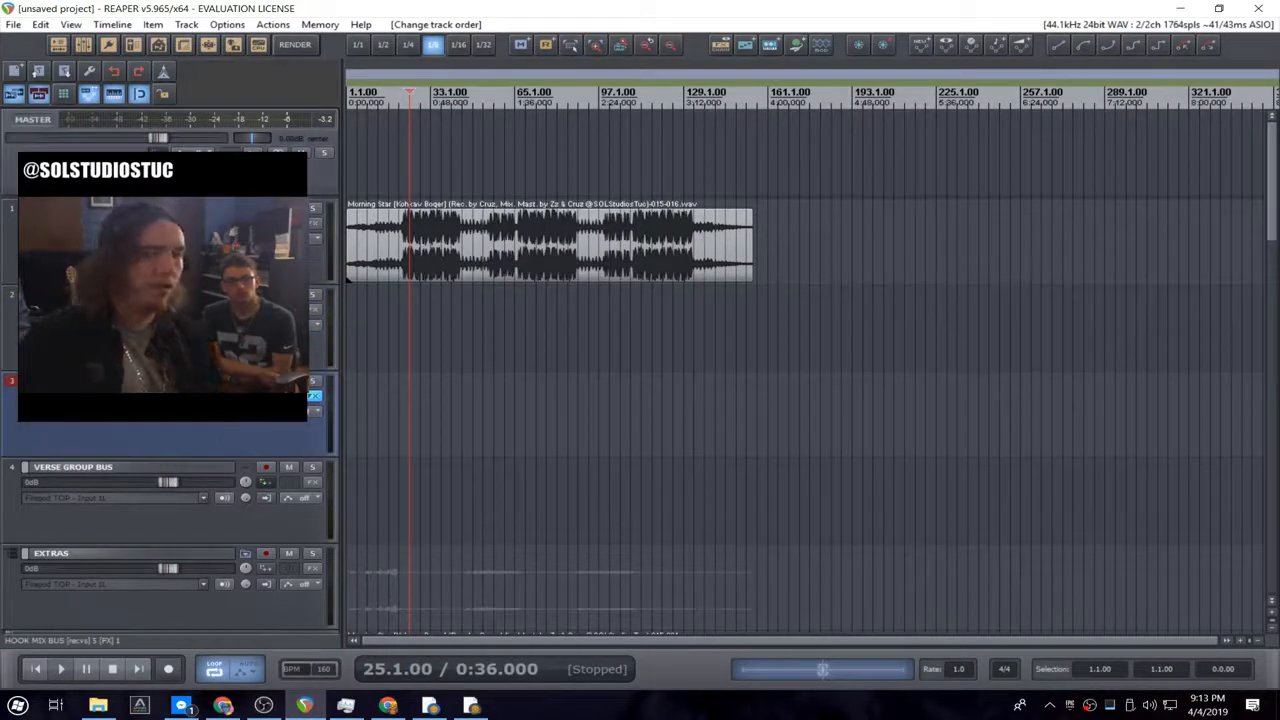
pyautogui.click(82, 477)
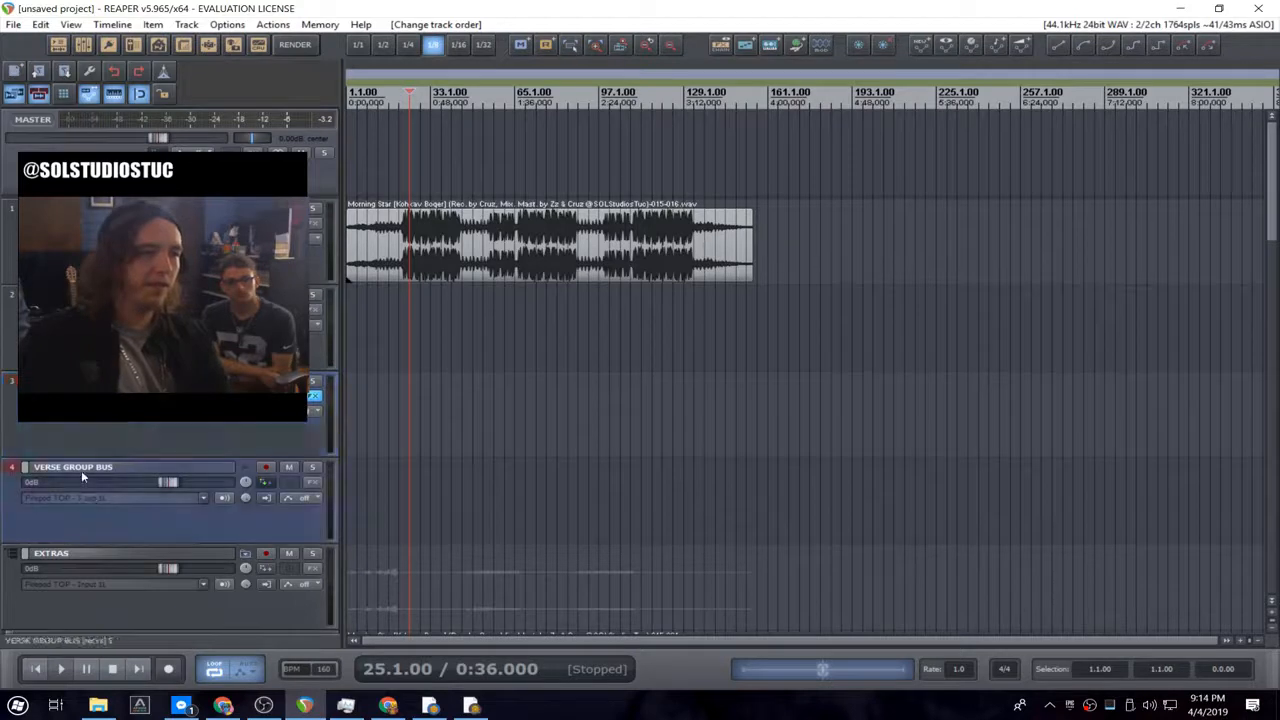
pyautogui.click(75, 402)
pyautogui.click(70, 487)
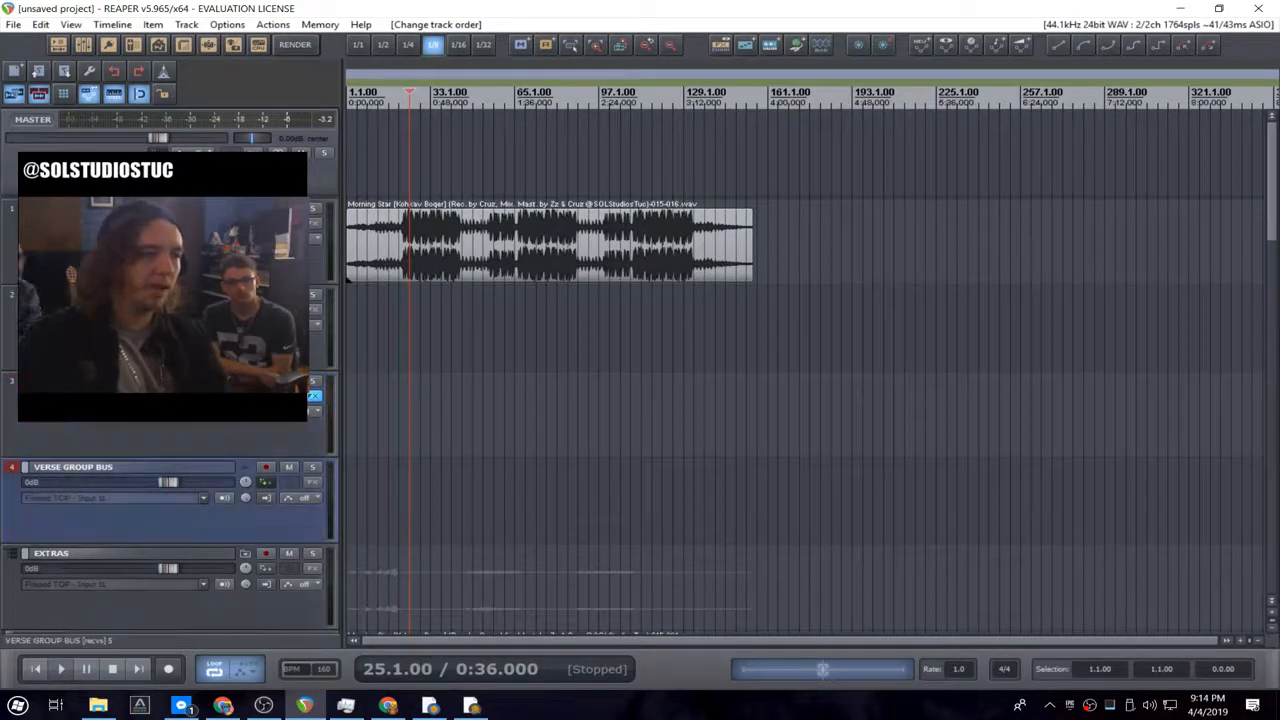
pyautogui.click(75, 402)
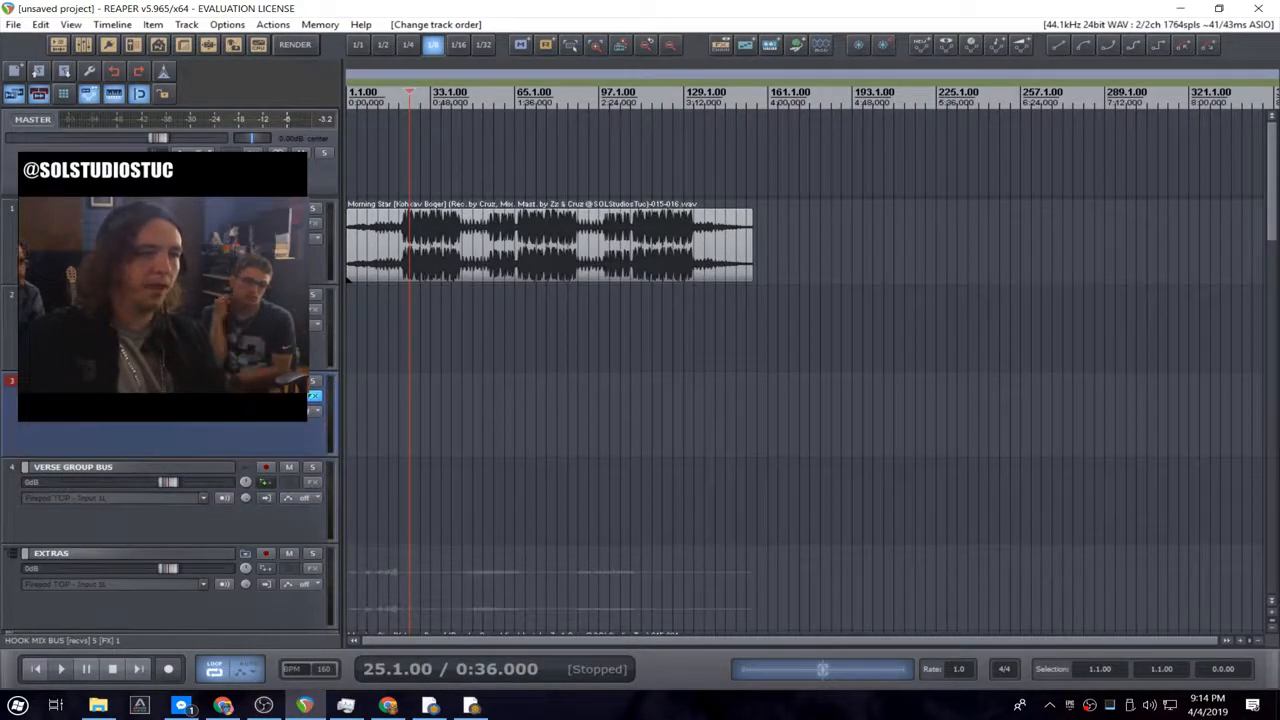
# - Send HOOK MIX BUS and VERSE GROUP BUS to VOCAL MASTER GROUP, and turn off HOOK MIX BUS's master send
pyautogui.moveTo(266, 396); pyautogui.dragTo(266, 311)
pyautogui.click(528, 322)
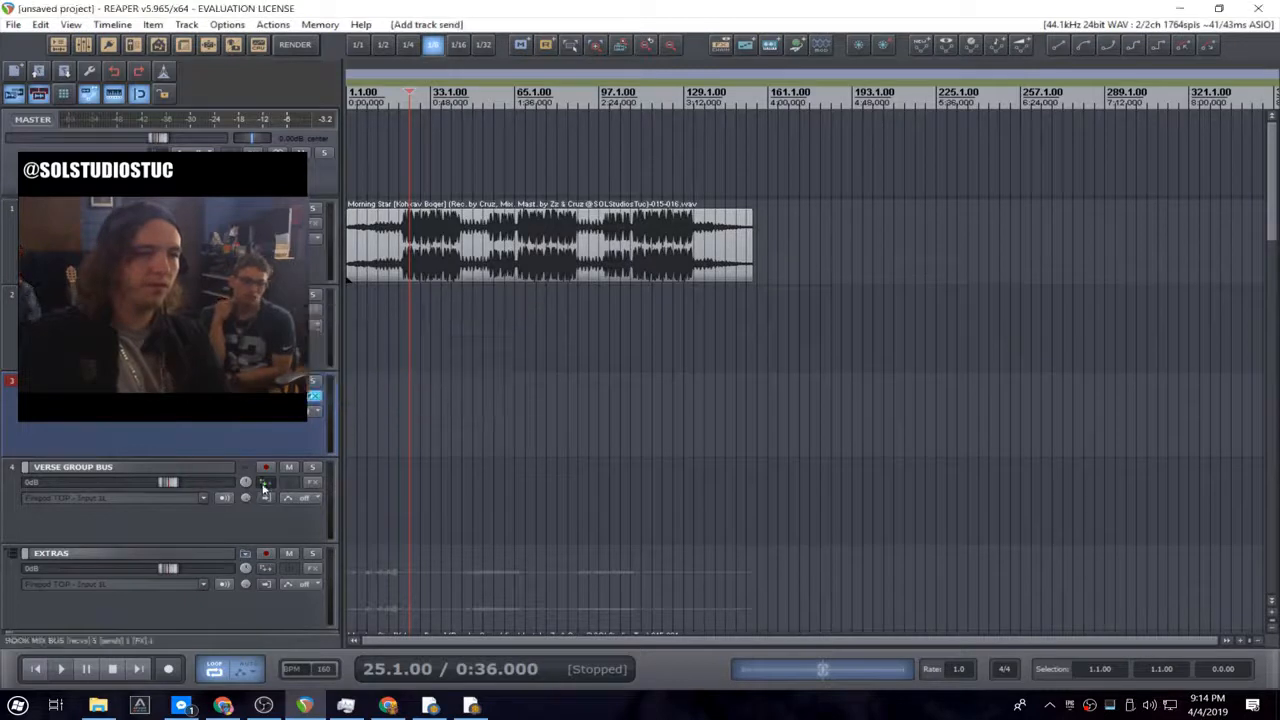
pyautogui.moveTo(266, 482); pyautogui.dragTo(266, 311)
pyautogui.click(528, 322)
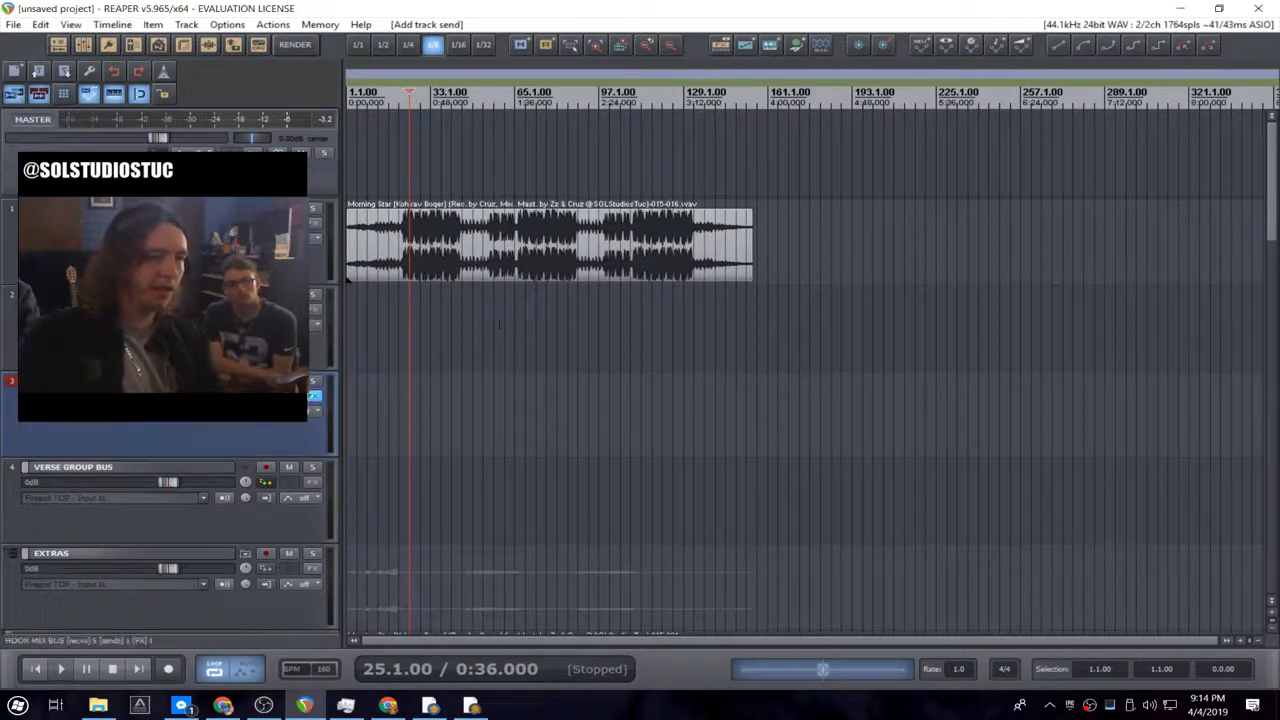
pyautogui.moveTo(314, 396)
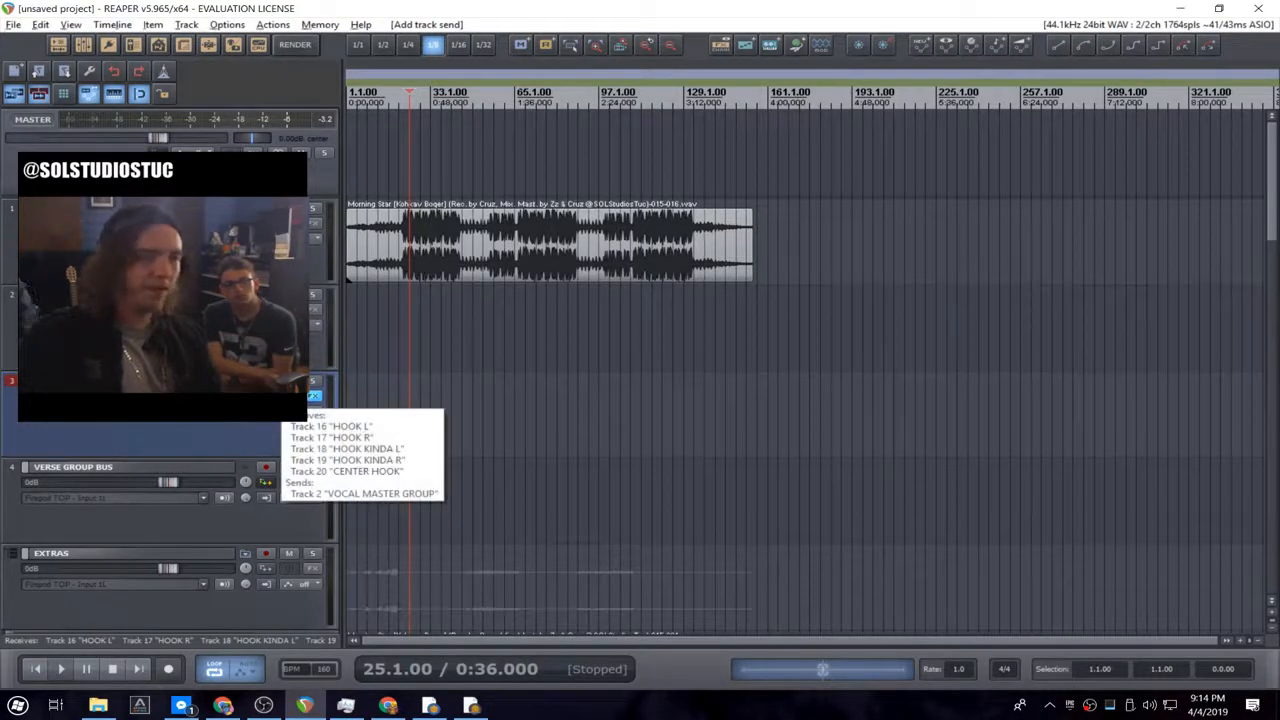
pyautogui.keyDown('alt'); pyautogui.click(266, 396); pyautogui.keyUp('alt')
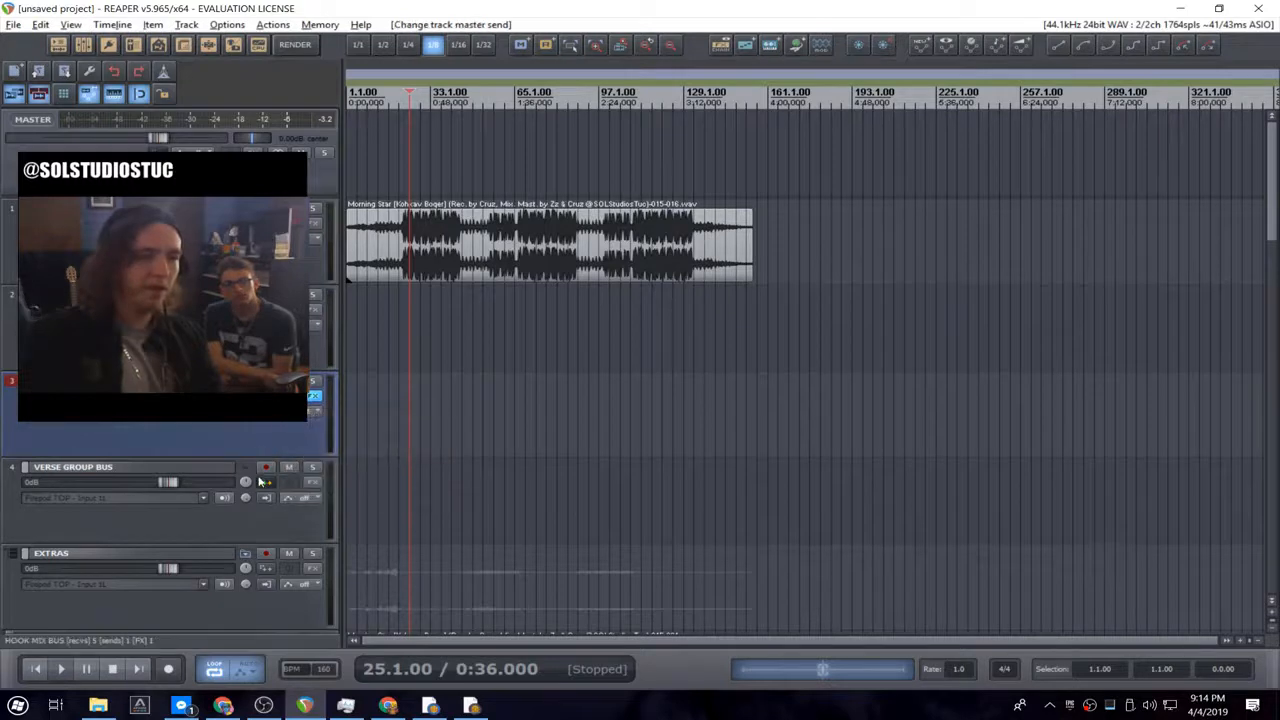
# - Solo VOCAL MASTER GROUP, start playback and add ReaComp to that track
pyautogui.click(314, 297)
pyautogui.press('space')
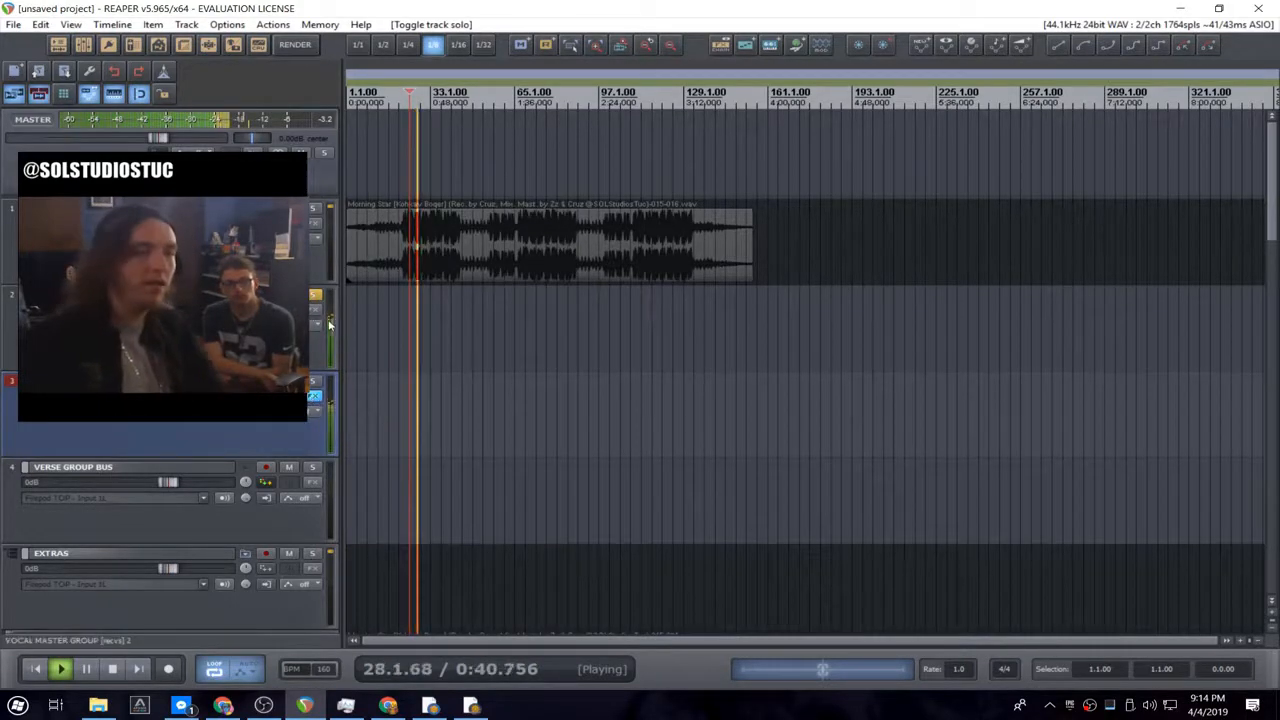
pyautogui.click(328, 323)
pyautogui.doubleClick(600, 387)
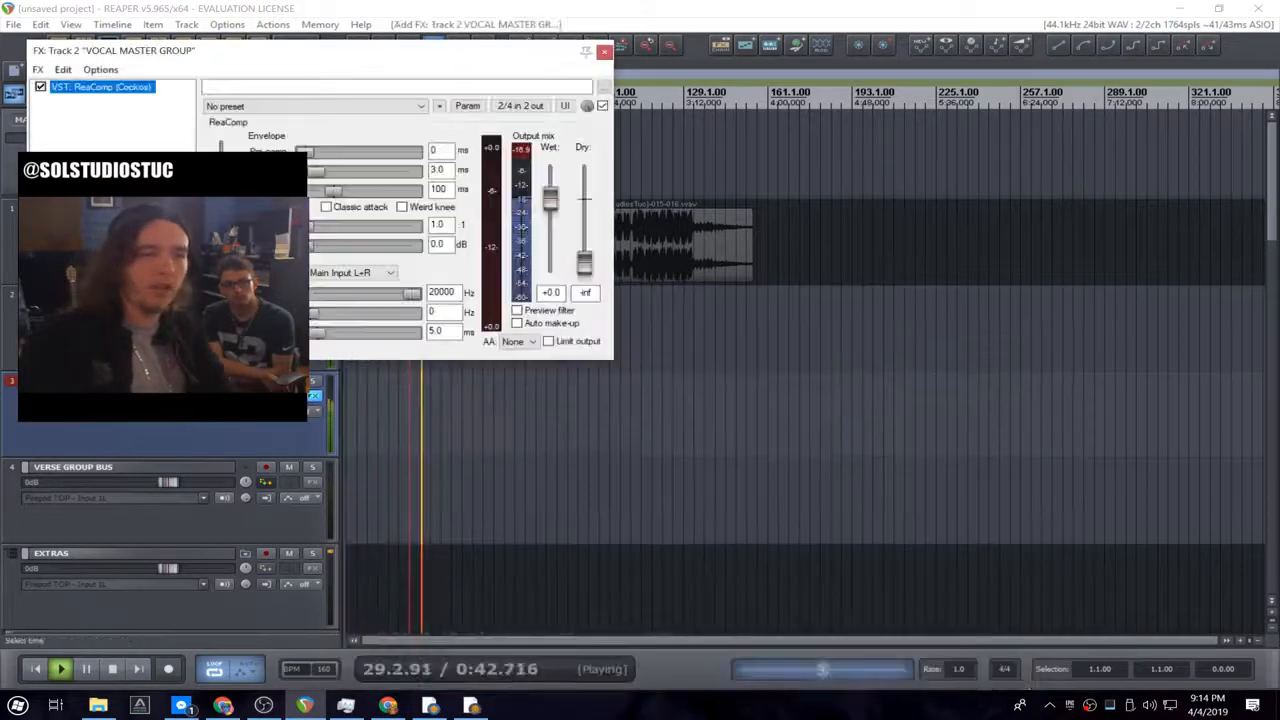
# - Set the VOCAL MASTER GROUP's ReaComp to a 1.9:1 ratio, 0.0 ms attack and 62 ms release, and close its effects window
pyautogui.click(312, 226)
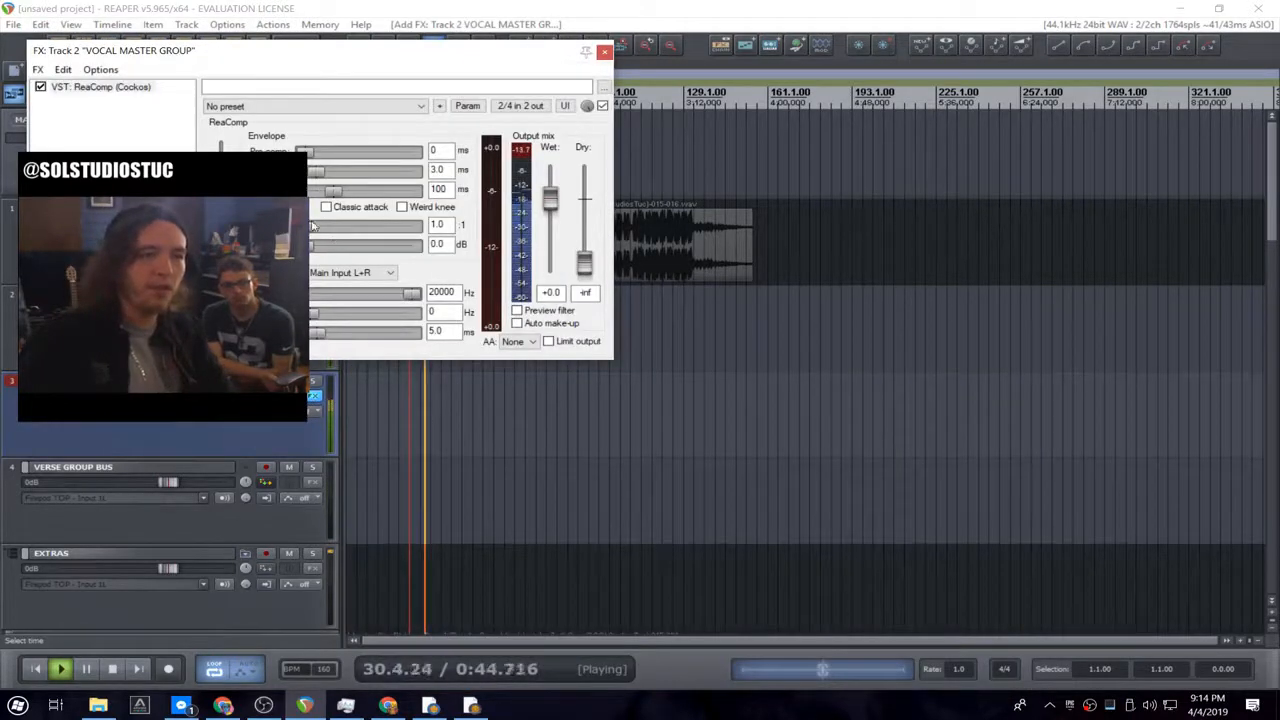
pyautogui.moveTo(312, 226); pyautogui.dragTo(306, 177)
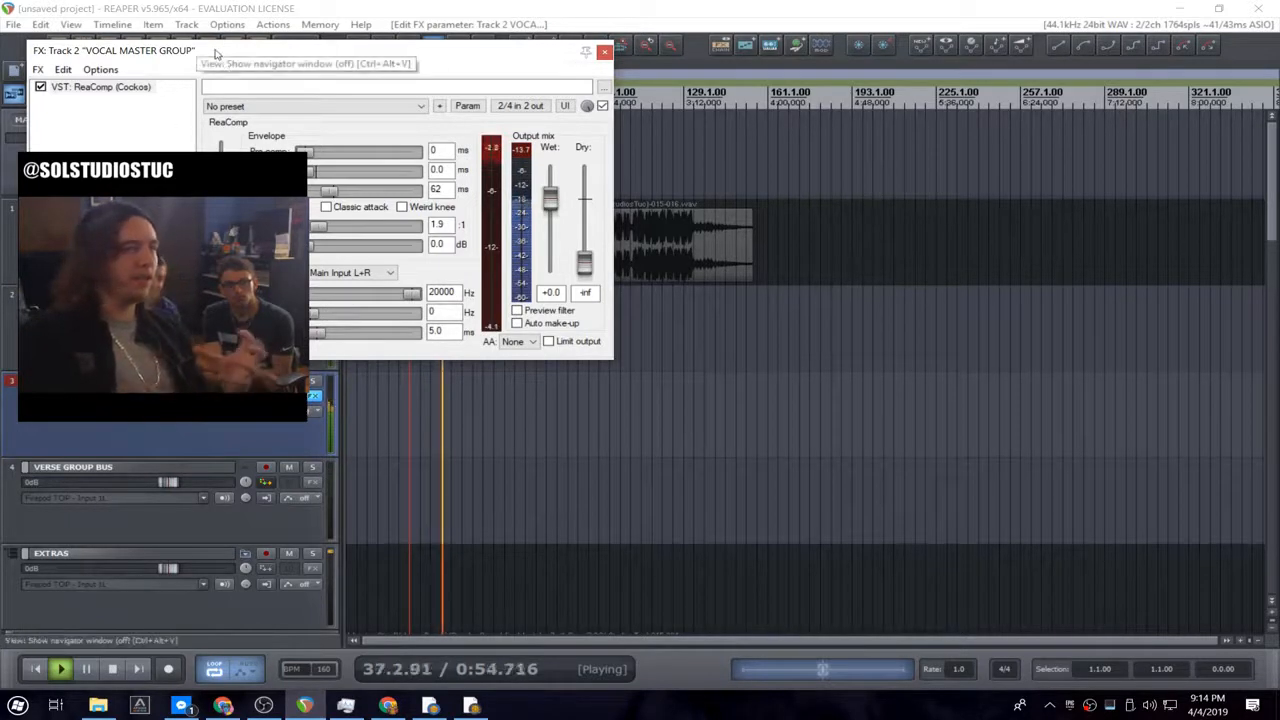
pyautogui.moveTo(215, 55); pyautogui.dragTo(243, 81)
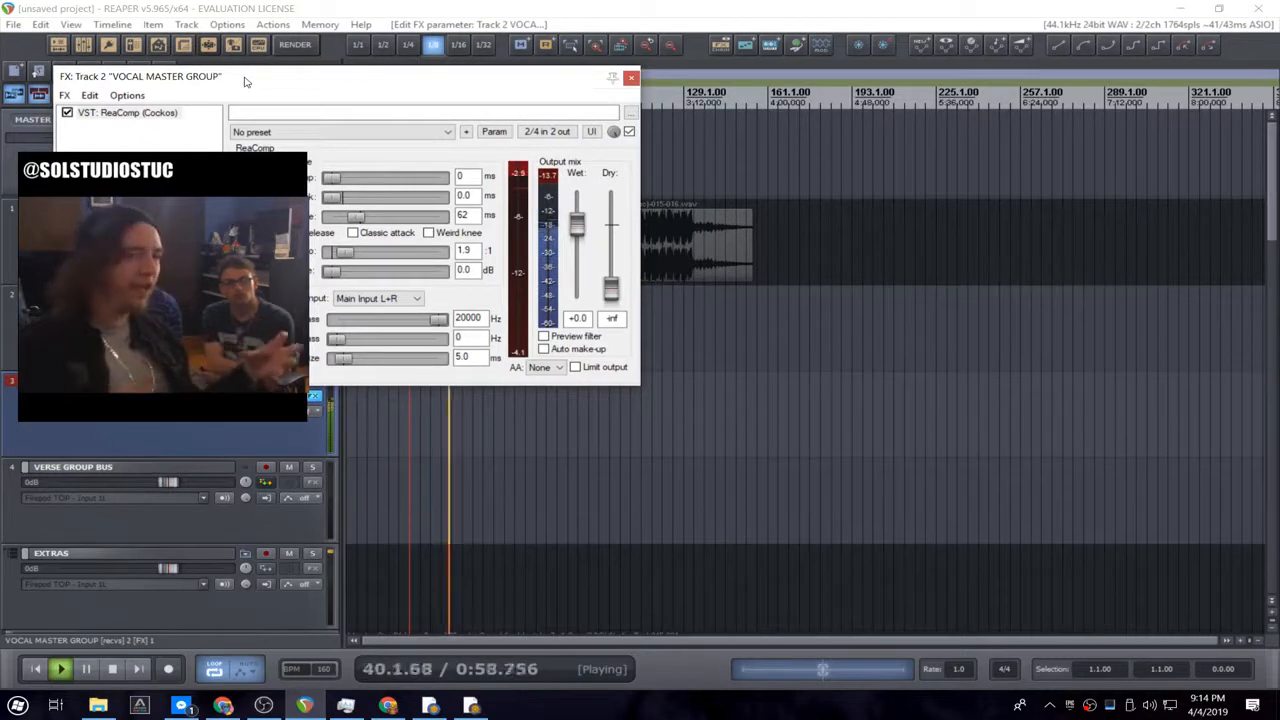
pyautogui.click(631, 77)
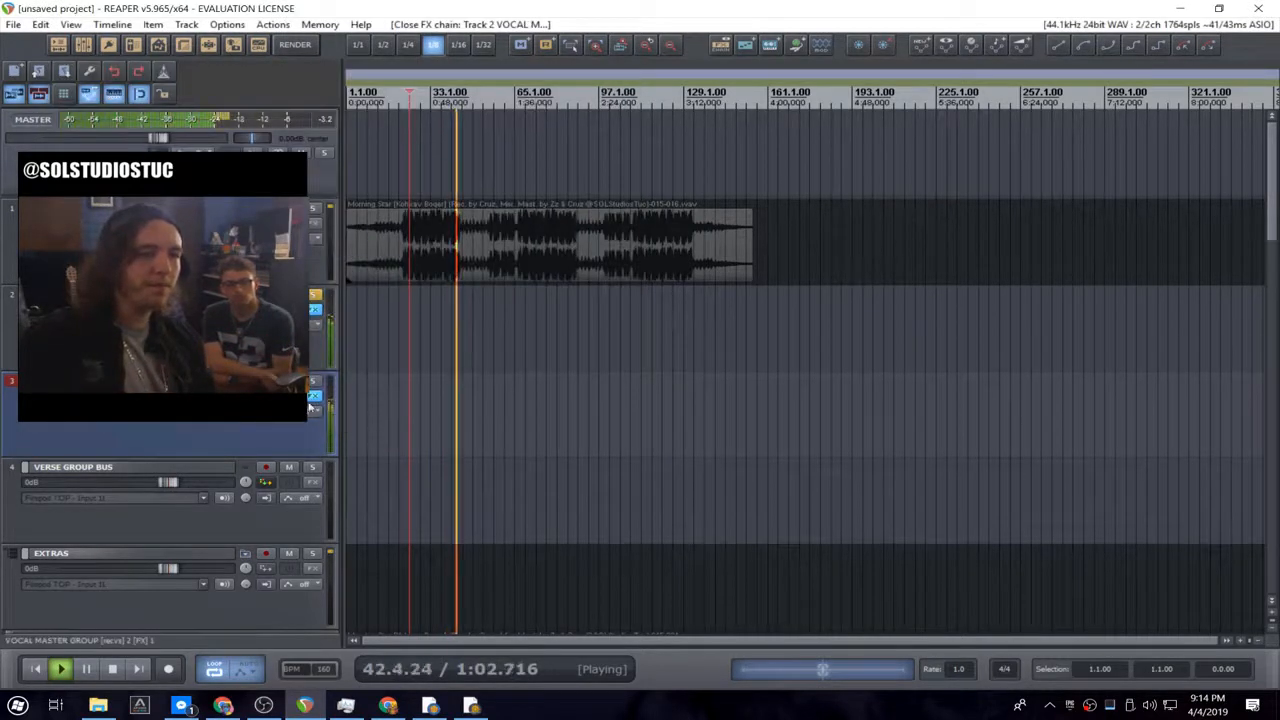
# - Restart playback and set the HOOK MIX BUS's ReaComp to 4.0 ms attack, 10.2:1 ratio and -25.3 dB dry output, closing its window when finished
pyautogui.click(311, 409)
pyautogui.click(314, 397)
pyautogui.press('space')
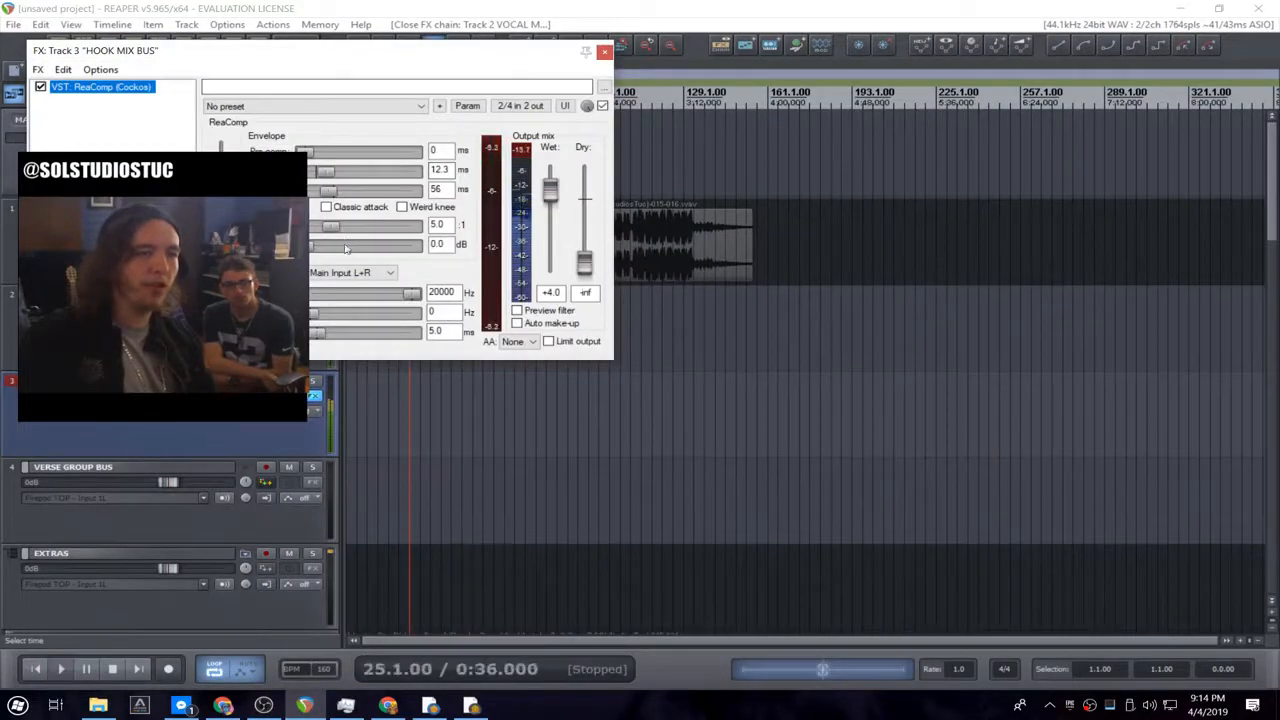
pyautogui.press('space')
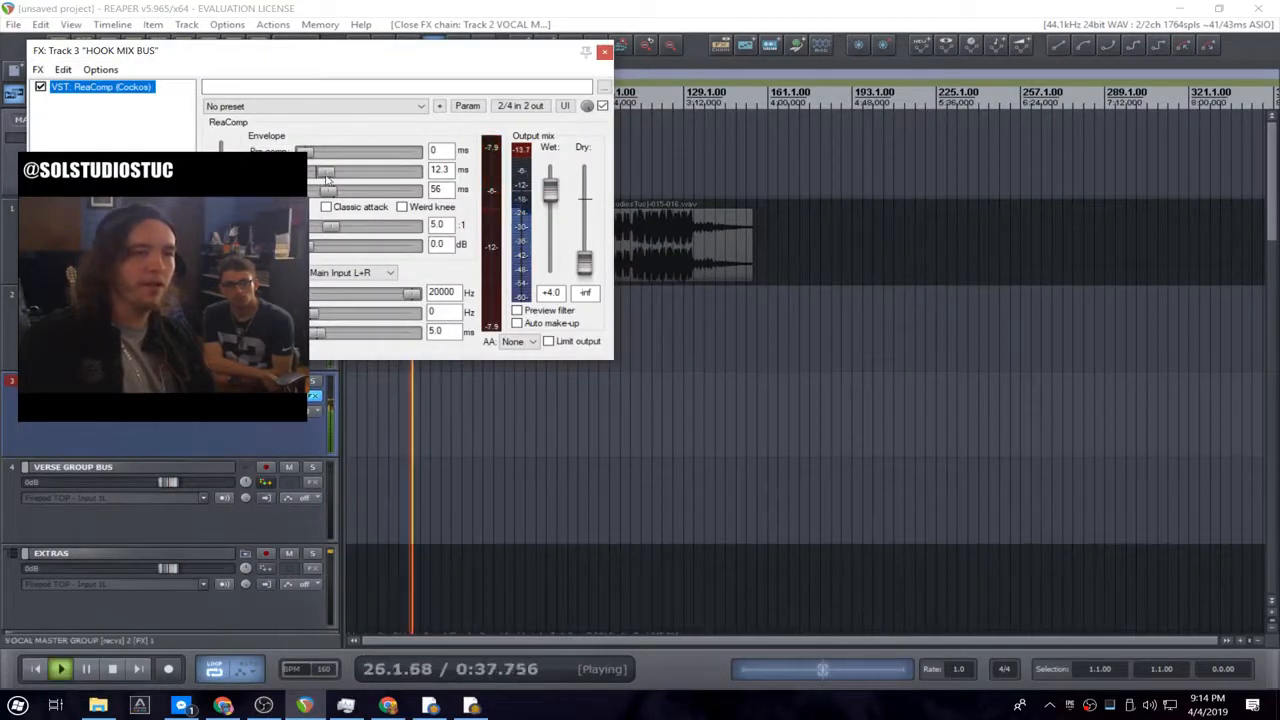
pyautogui.moveTo(326, 178); pyautogui.dragTo(319, 176)
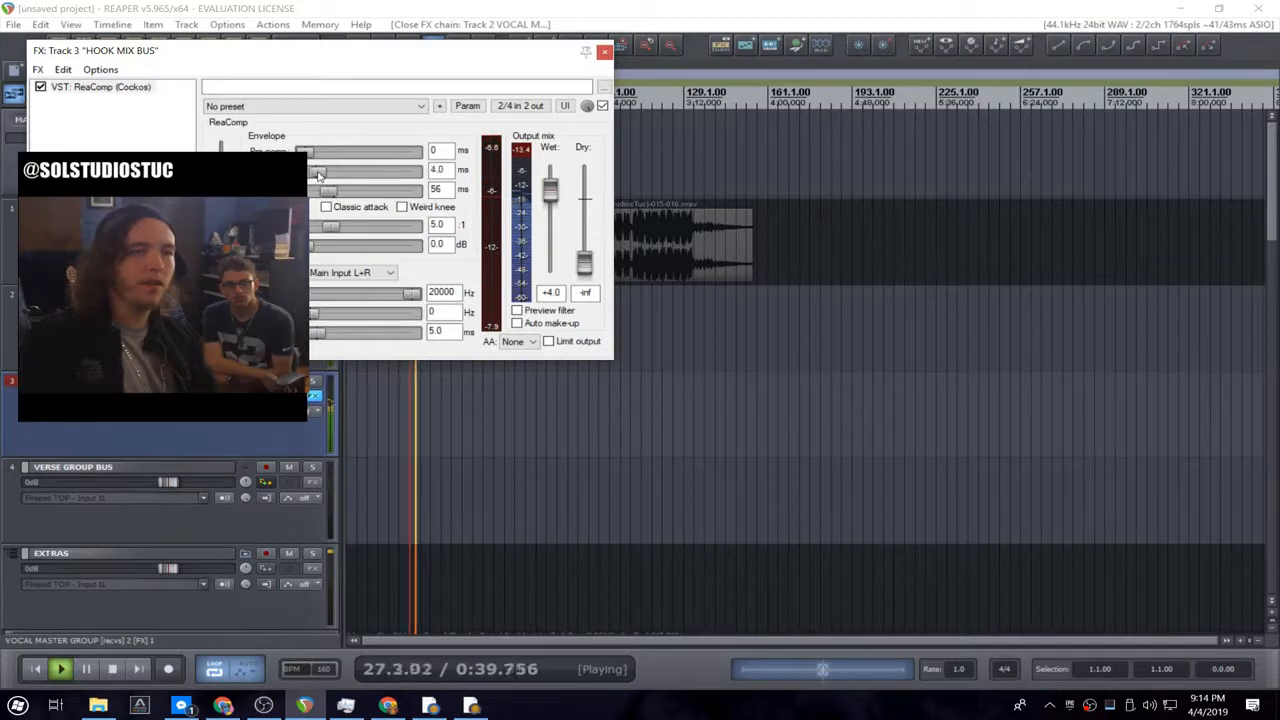
pyautogui.moveTo(334, 228); pyautogui.dragTo(349, 229)
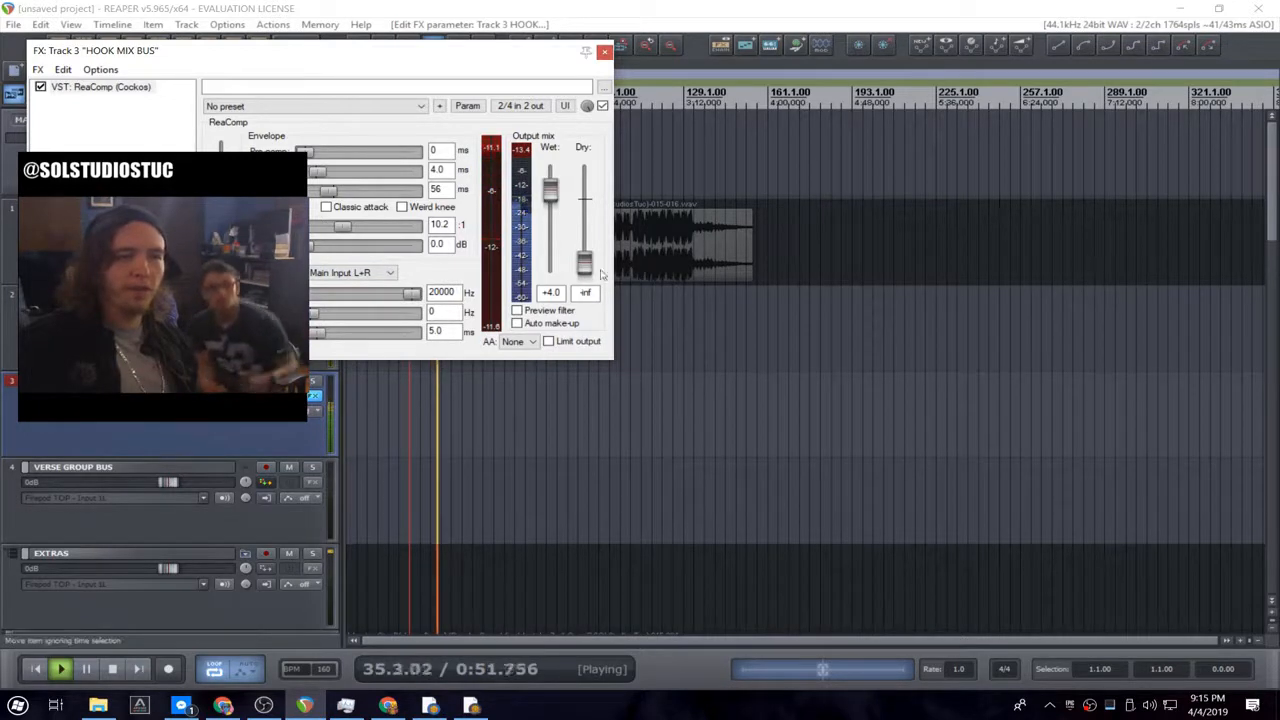
pyautogui.moveTo(586, 267); pyautogui.dragTo(588, 243)
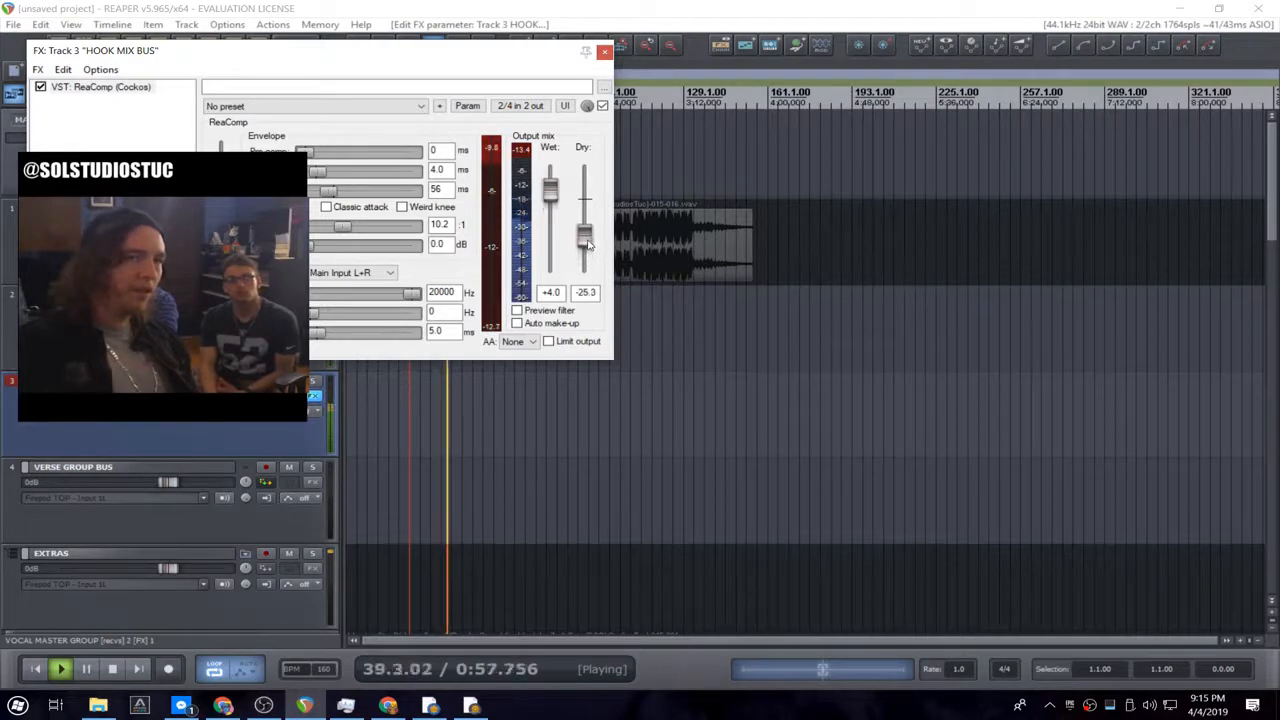
pyautogui.click(604, 51)
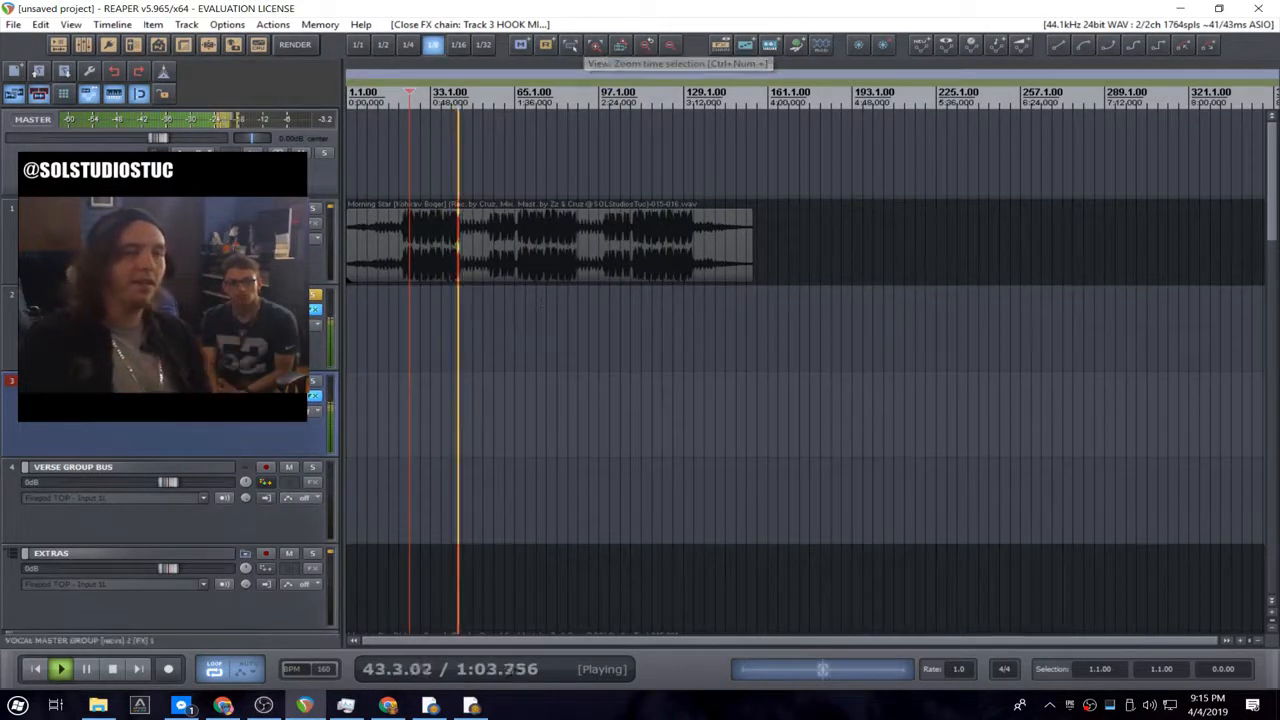
# - Unsolo VOCAL MASTER GROUP, stop playback and check that track's ReaComp settings
pyautogui.click(315, 296)
pyautogui.press('space')
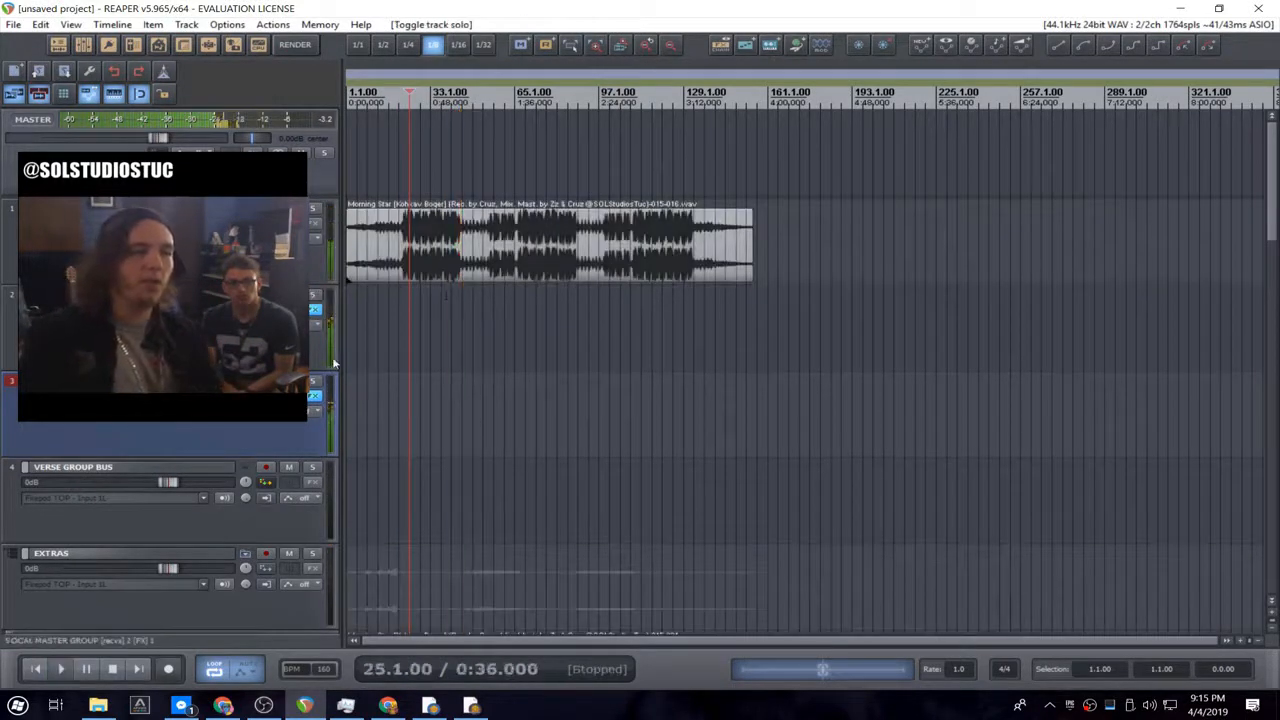
pyautogui.click(328, 325)
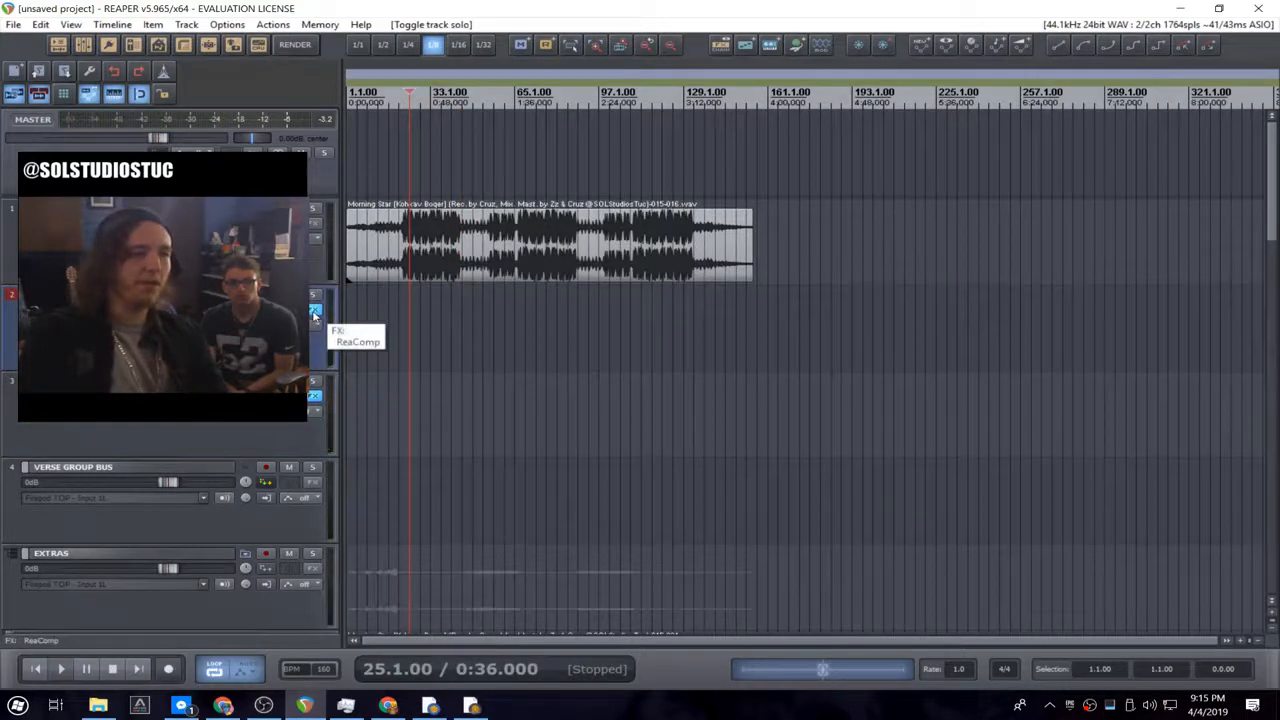
pyautogui.click(314, 311)
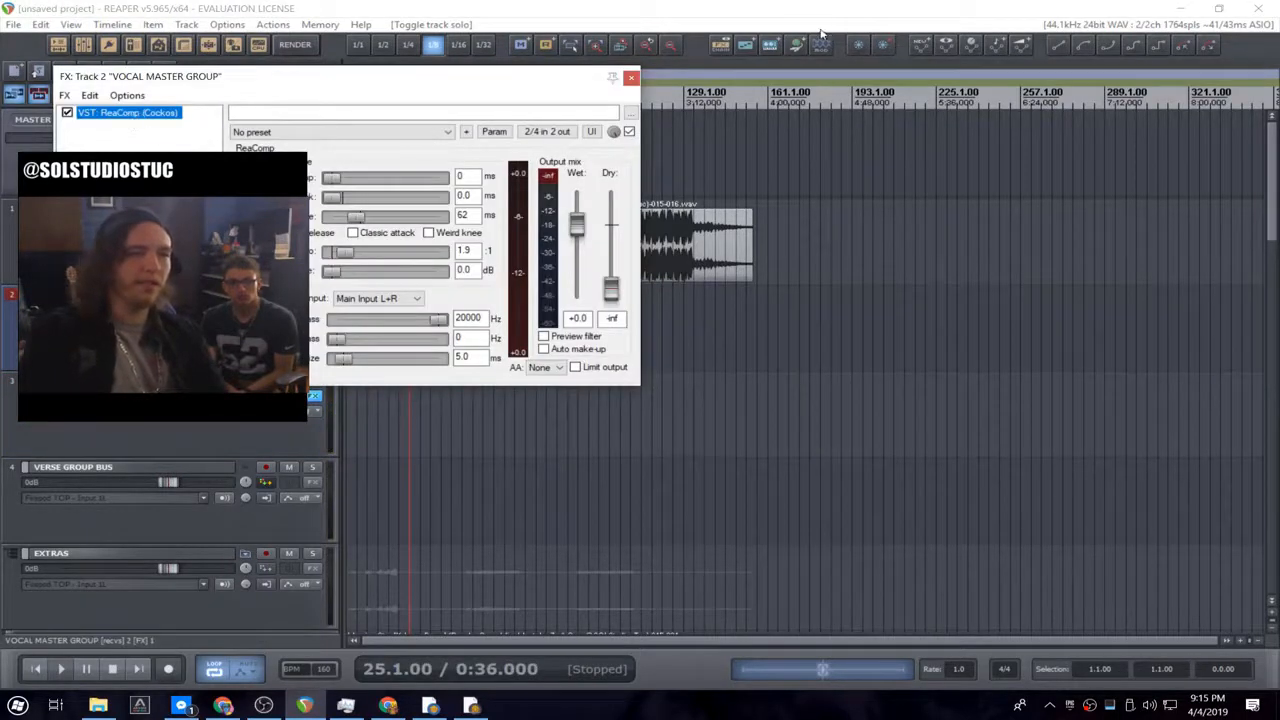
pyautogui.click(631, 77)
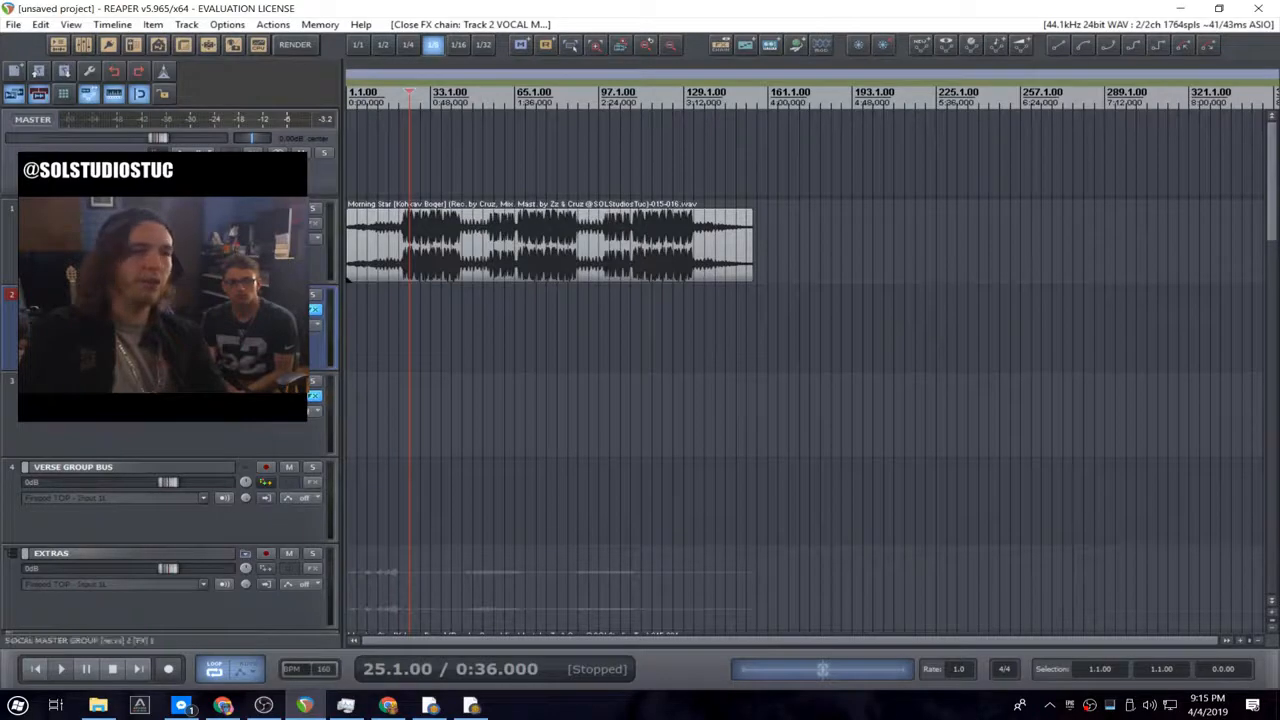
# - Insert a new track between VERSE GROUP BUS and the EXTRAS folder and name it EXTRAS GROU
pyautogui.scroll(-5, 313, 423)
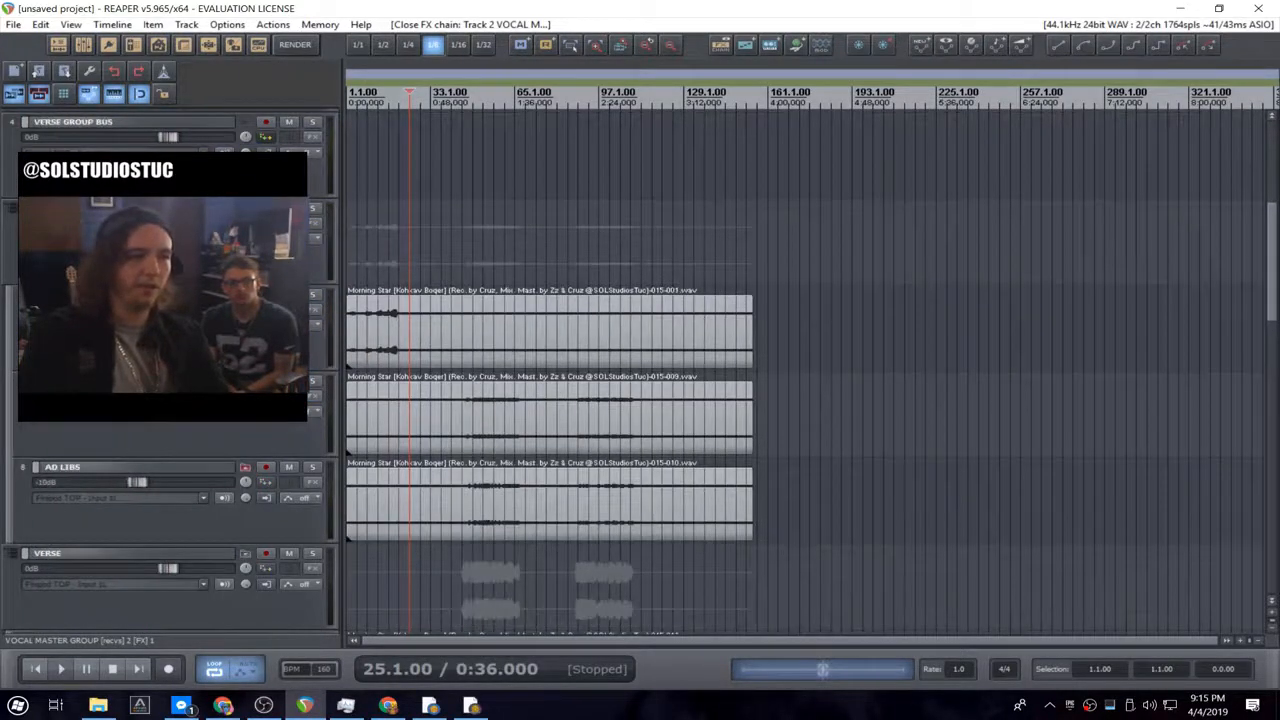
pyautogui.rightClick(178, 162)
pyautogui.moveTo(400, 170)
pyautogui.click(478, 172)
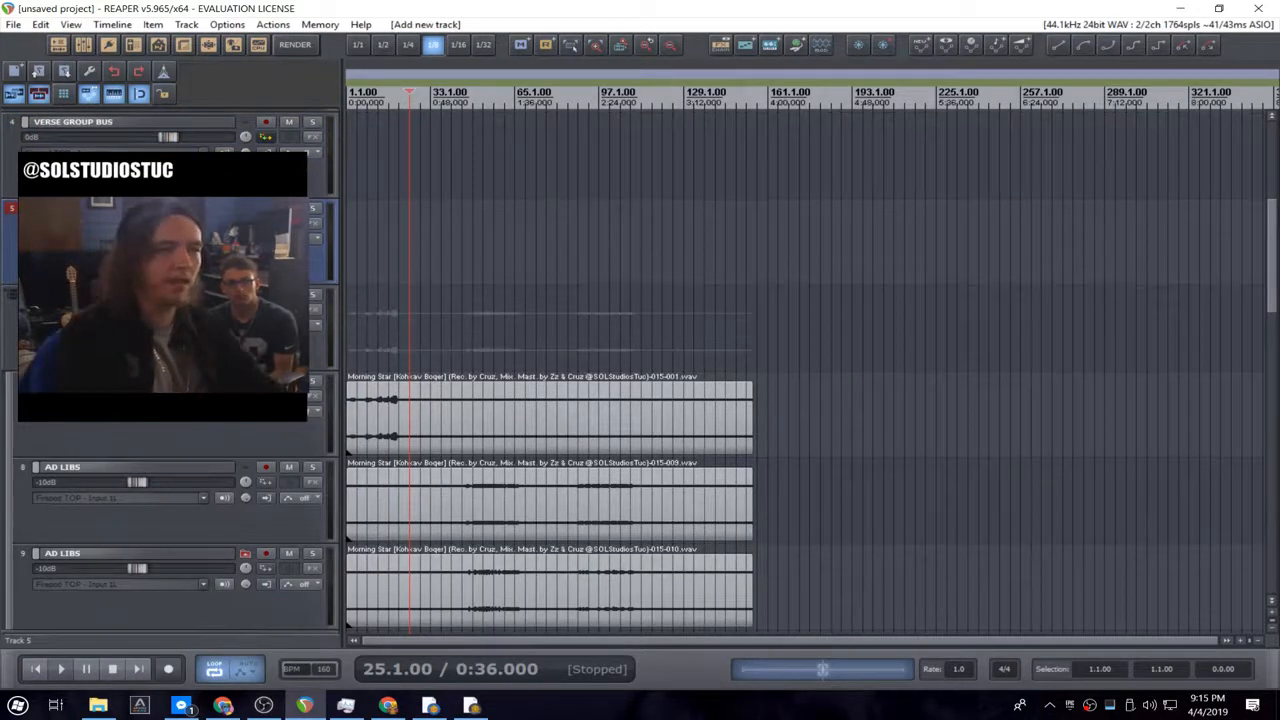
pyautogui.press('Return')
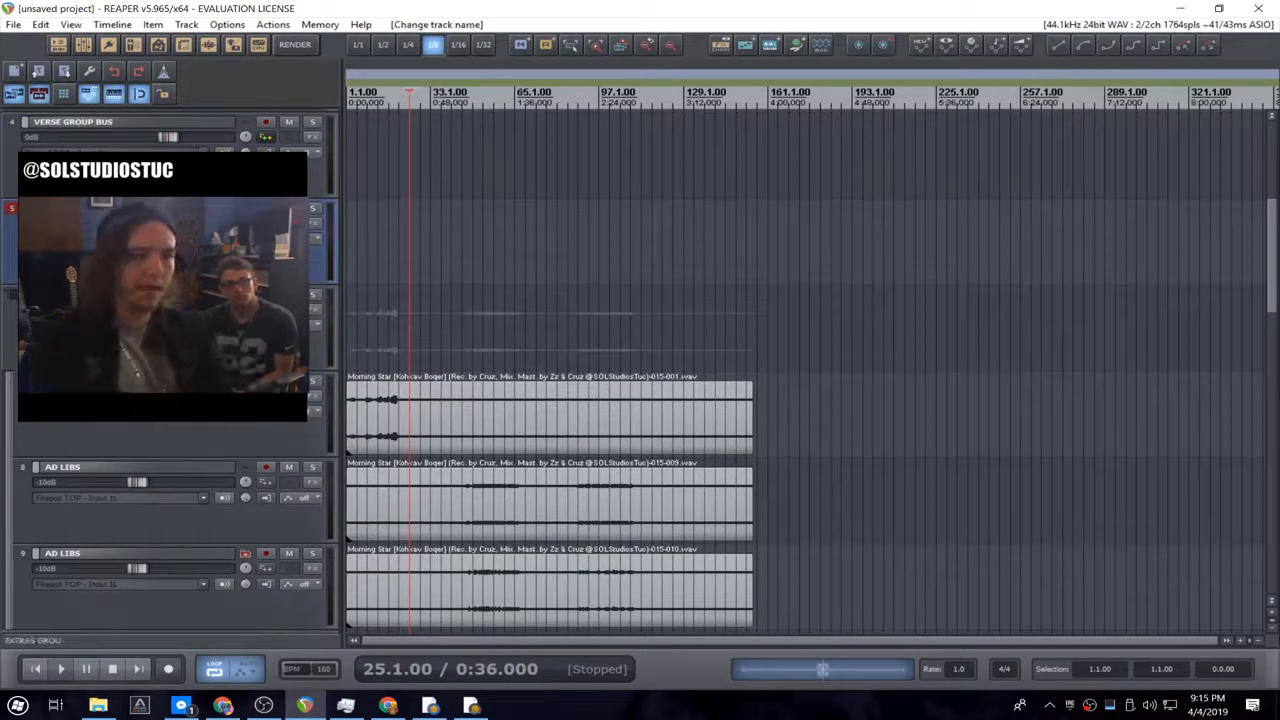
# - Send the INTRO track and both AD LIBS tracks to the EXTRAS GROU track
pyautogui.moveTo(266, 396); pyautogui.dragTo(405, 251)
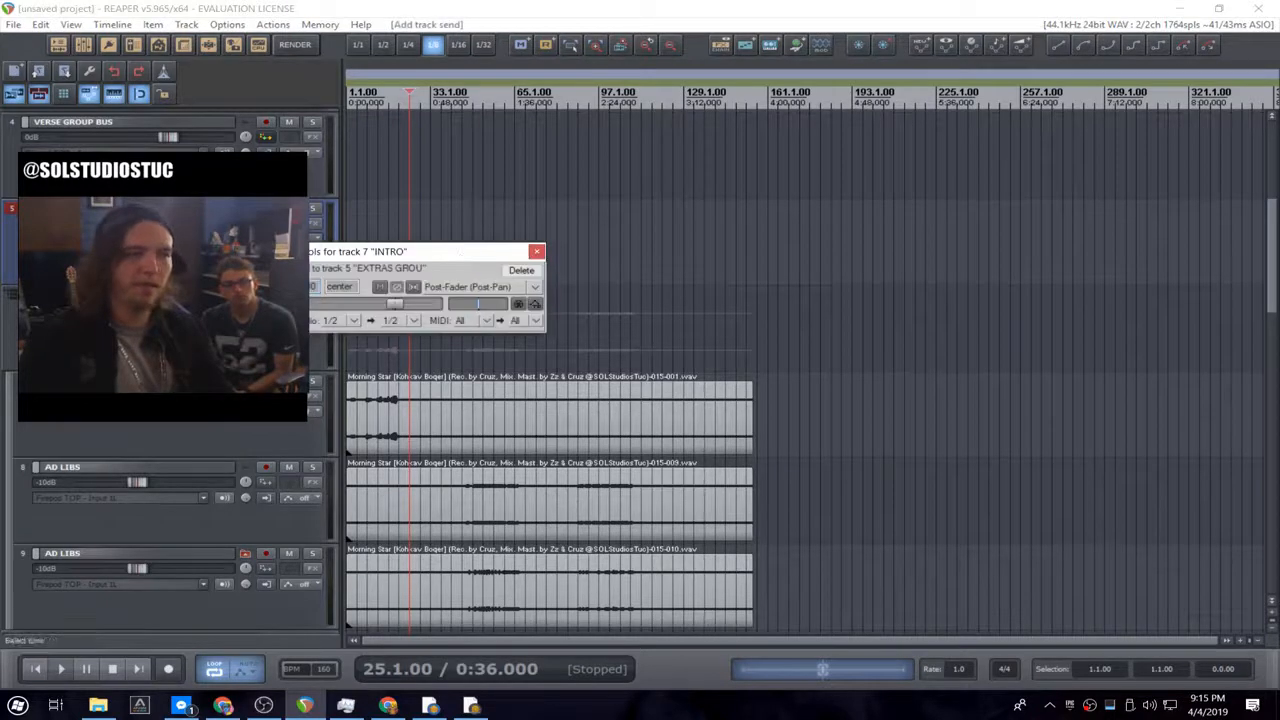
pyautogui.click(537, 251)
pyautogui.moveTo(266, 482); pyautogui.dragTo(393, 244)
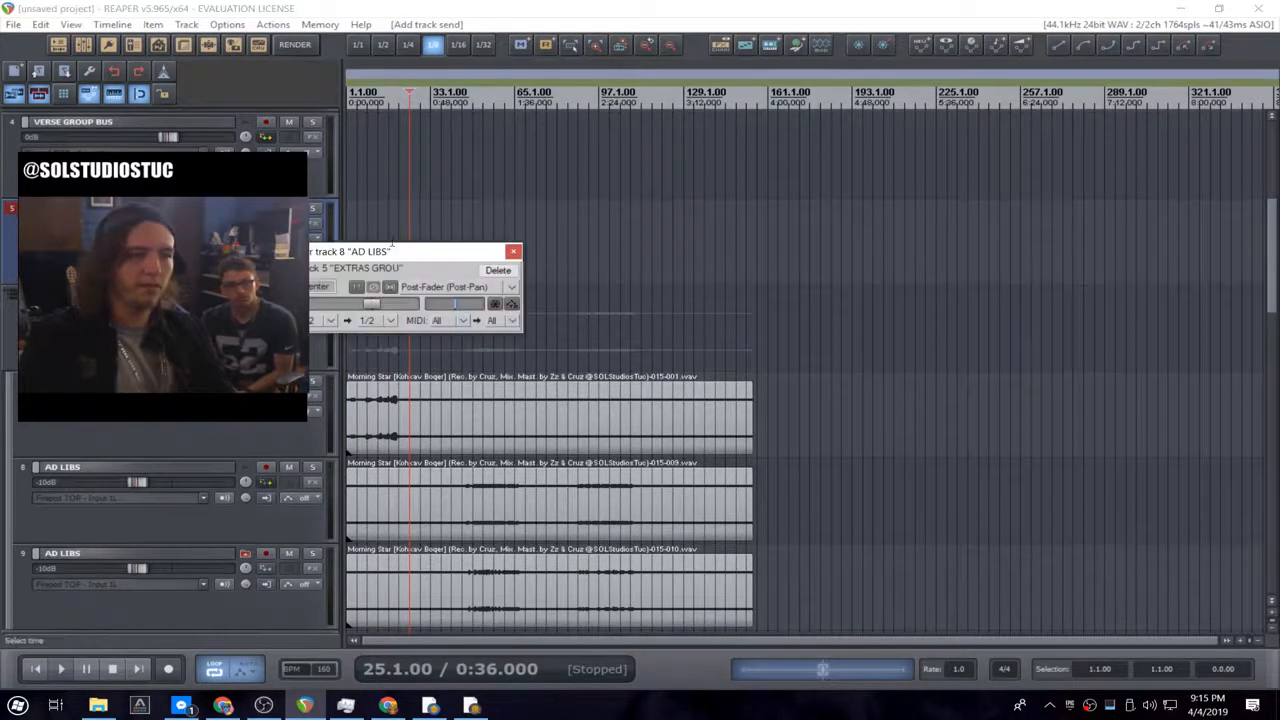
pyautogui.click(512, 252)
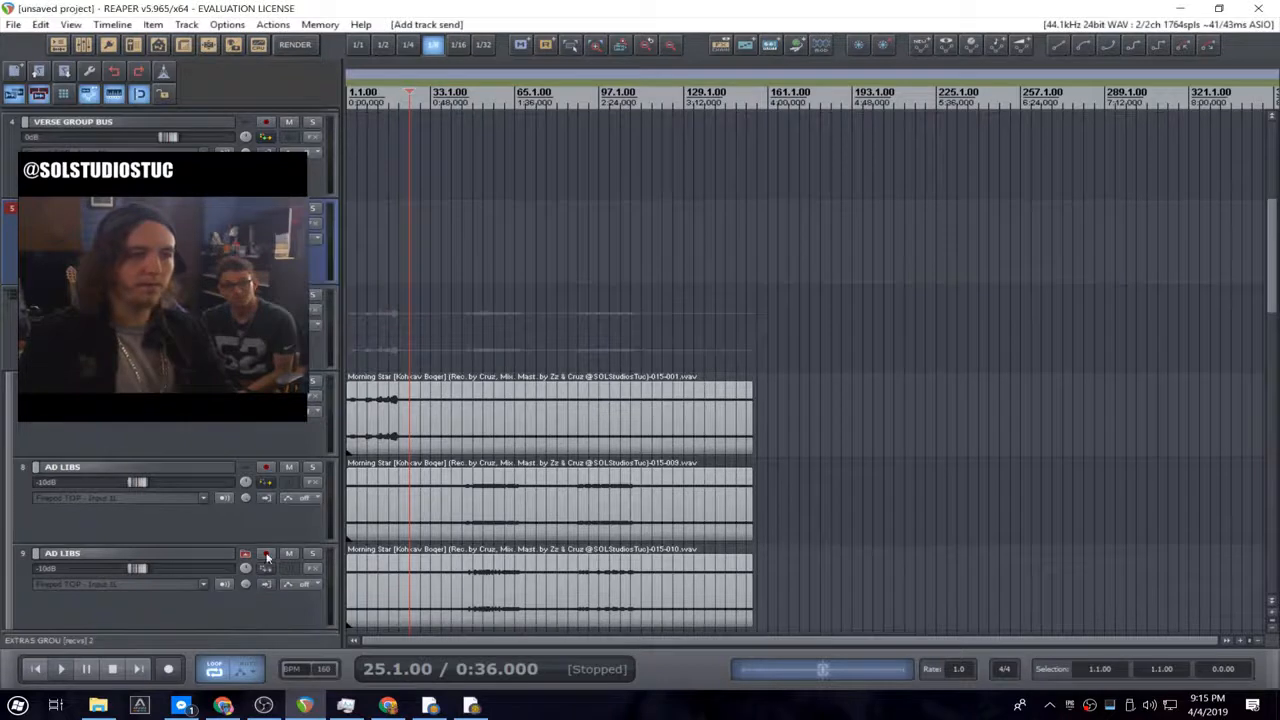
pyautogui.moveTo(266, 568); pyautogui.dragTo(240, 246)
pyautogui.click(528, 258)
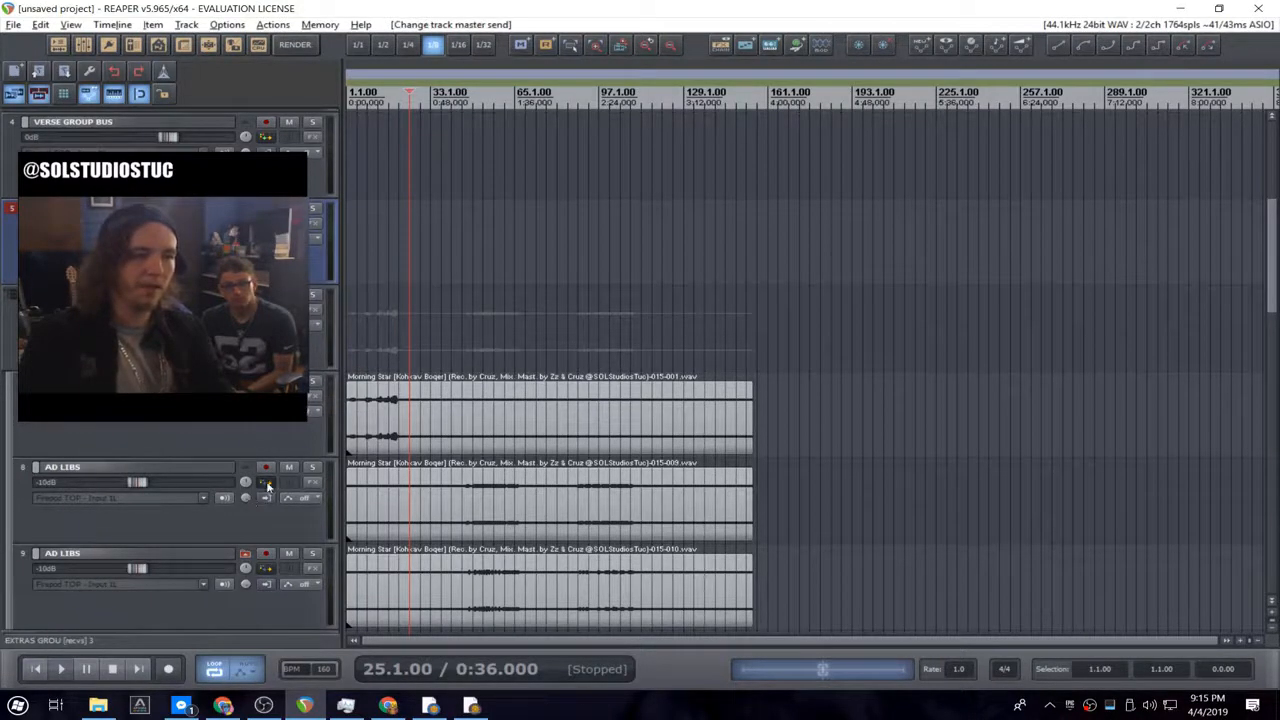
# - Send the EXTRAS GROU track to VOCAL MASTER GROUP and close its routing controls
pyautogui.scroll(-1, 319, 541)
pyautogui.scroll(2, 331, 496)
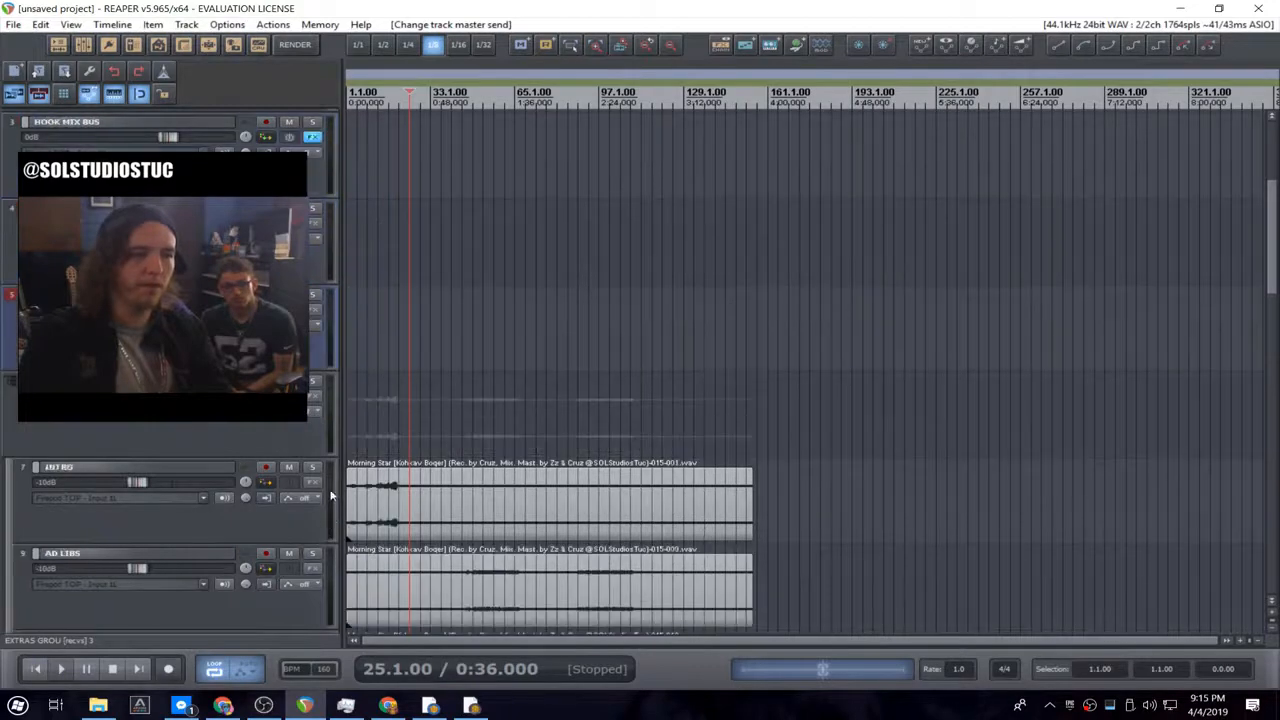
pyautogui.scroll(1, 320, 340)
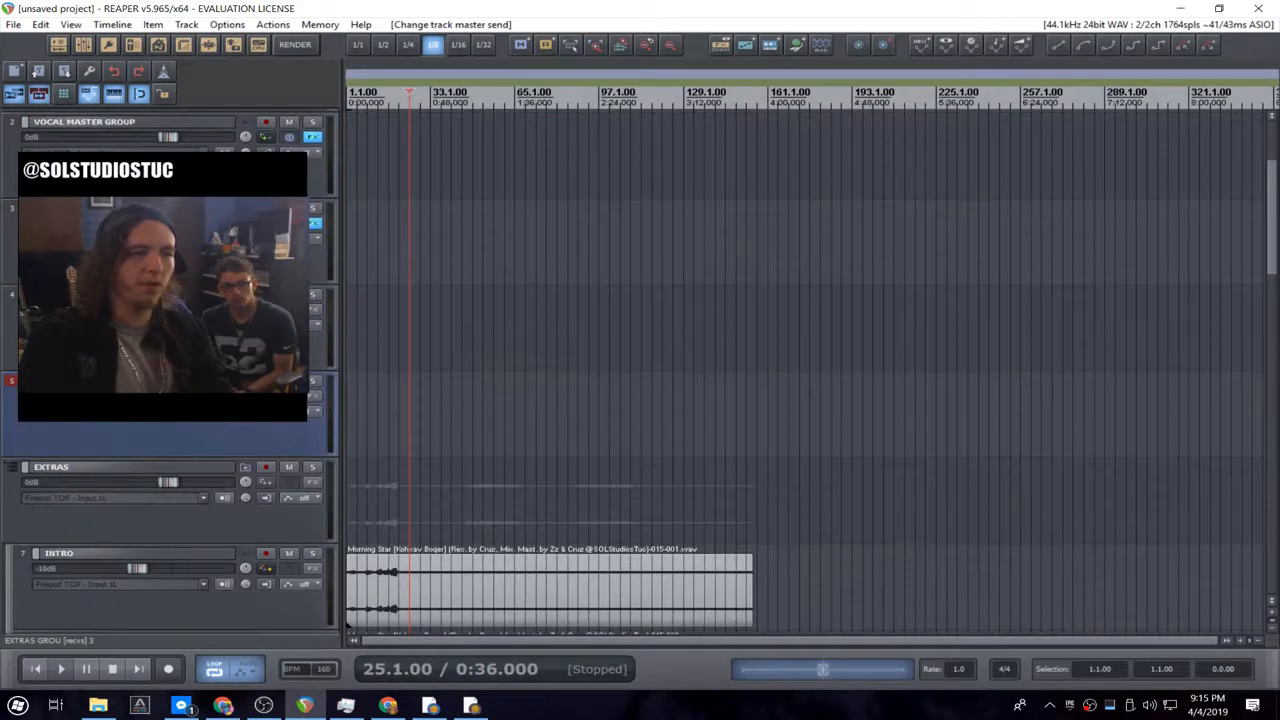
pyautogui.moveTo(258, 148); pyautogui.dragTo(265, 144)
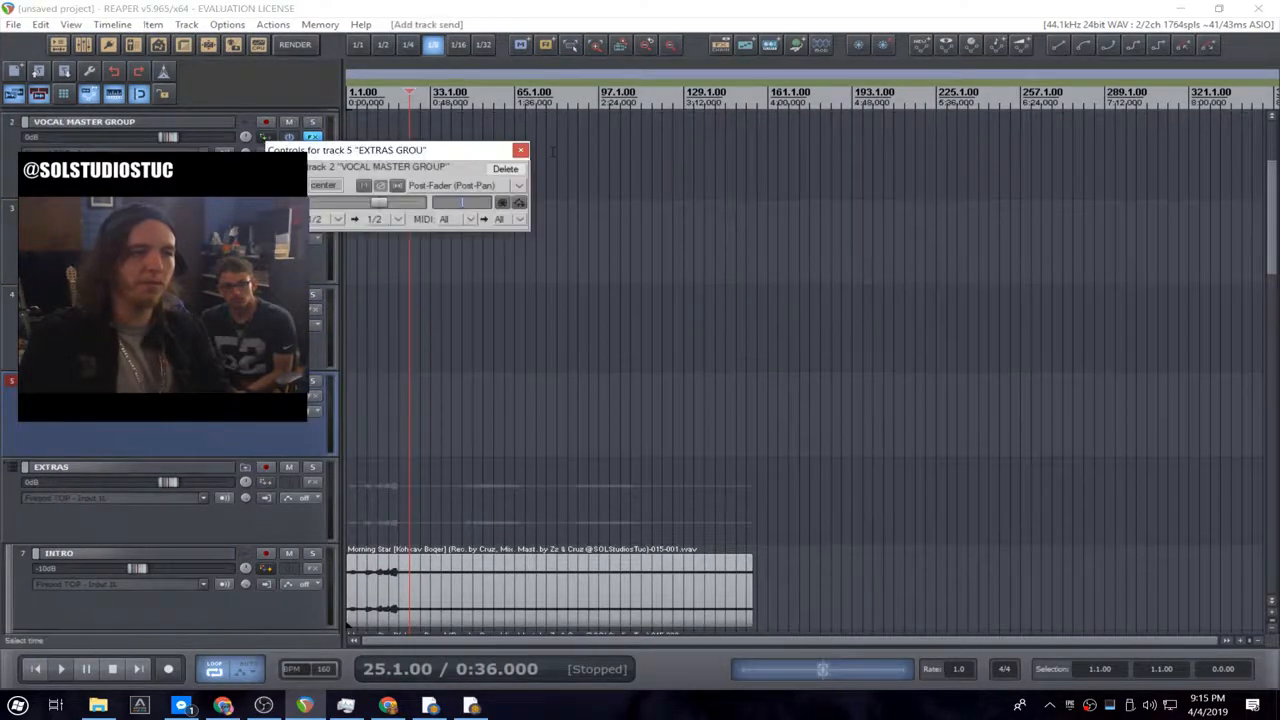
pyautogui.click(519, 151)
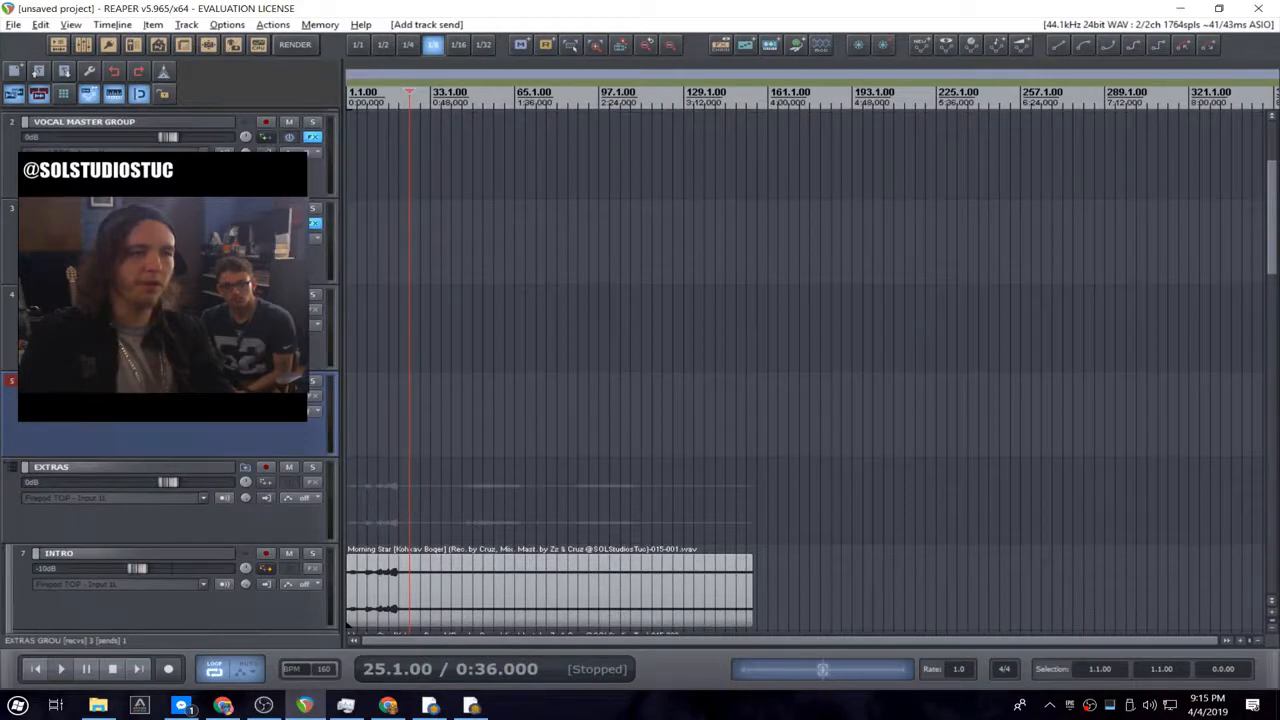
# - Solo VOCAL MASTER GROUP after selecting the hook, verse and extras group buses that feed it
pyautogui.scroll(1, 313, 298)
pyautogui.click(314, 209)
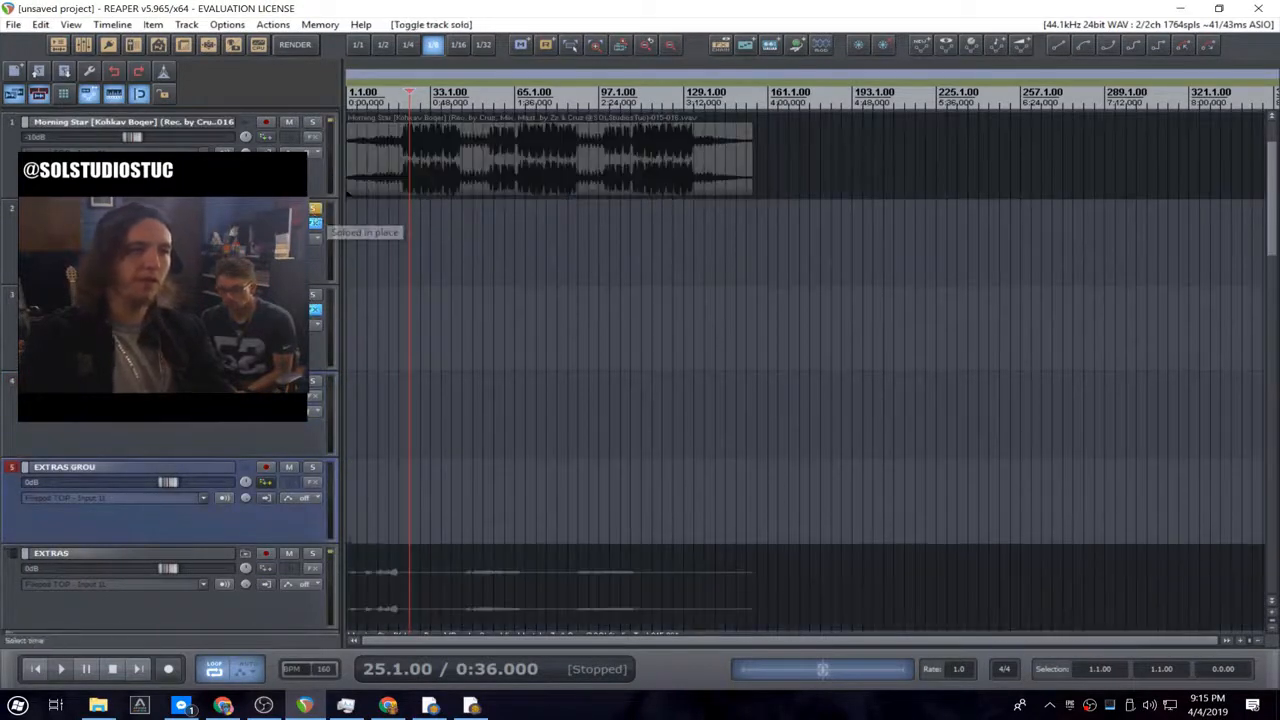
pyautogui.click(205, 383)
pyautogui.click(205, 297)
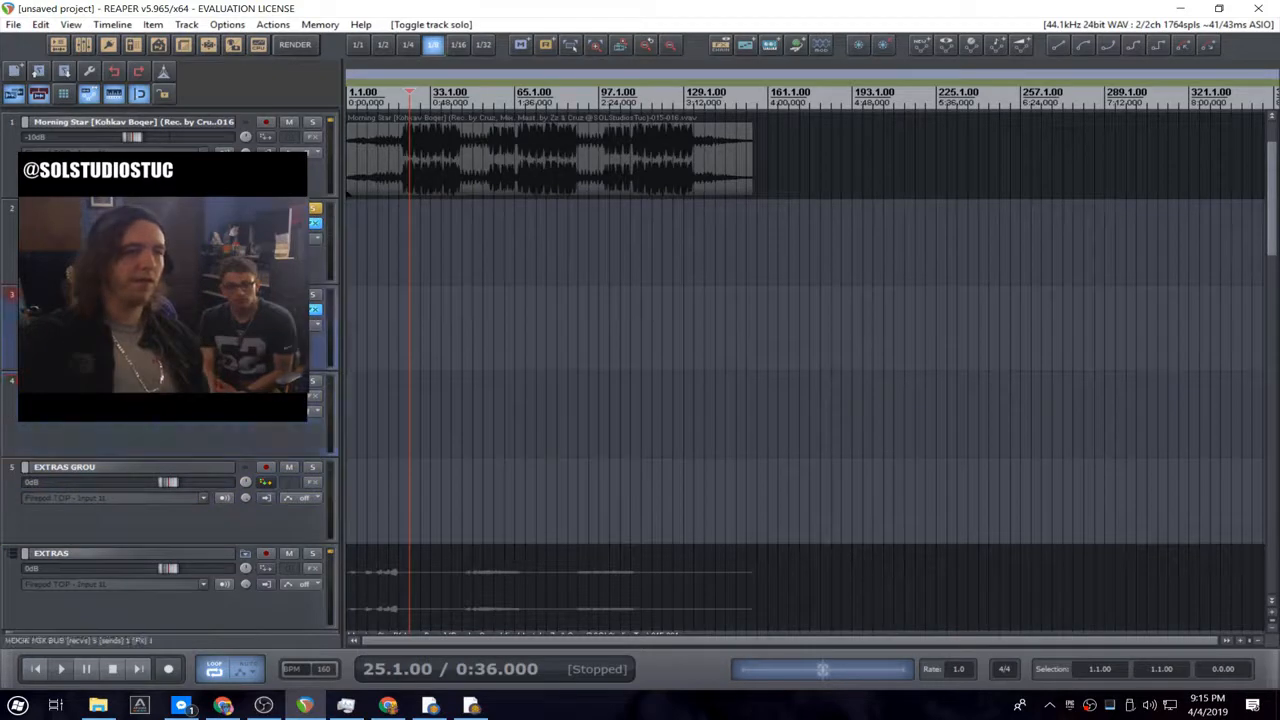
pyautogui.click(205, 383)
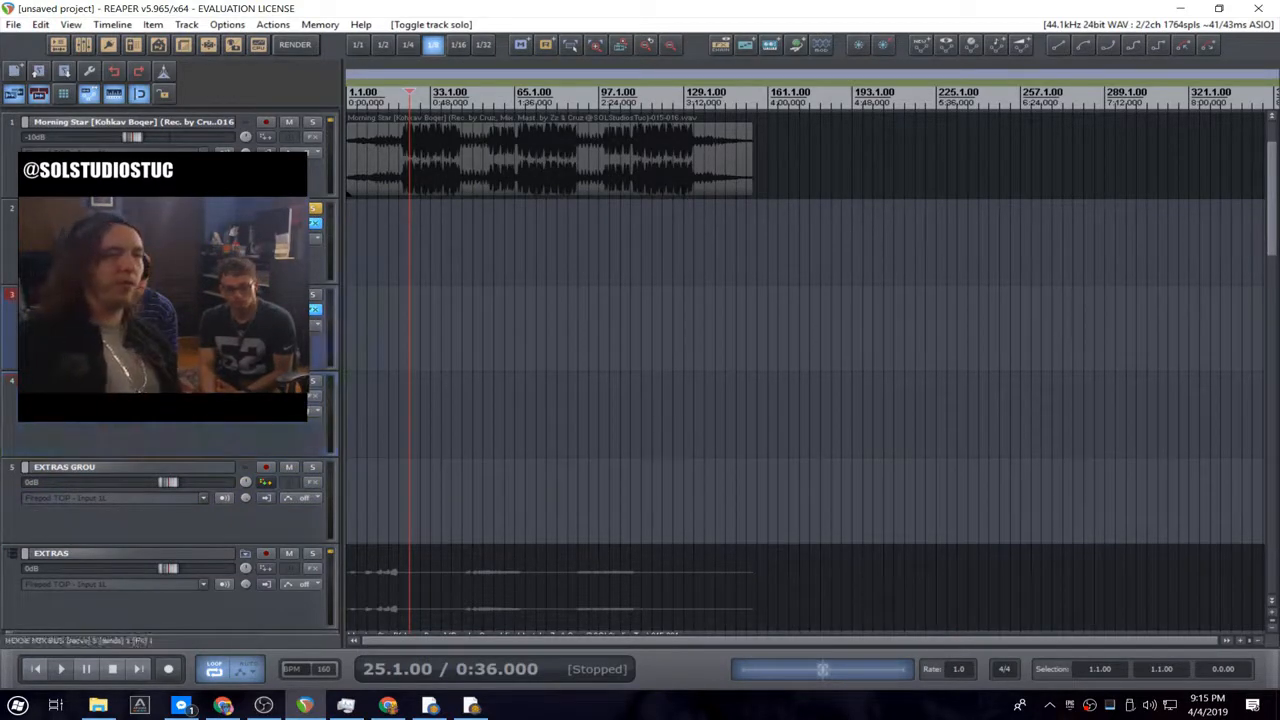
pyautogui.click(195, 468)
pyautogui.click(322, 208)
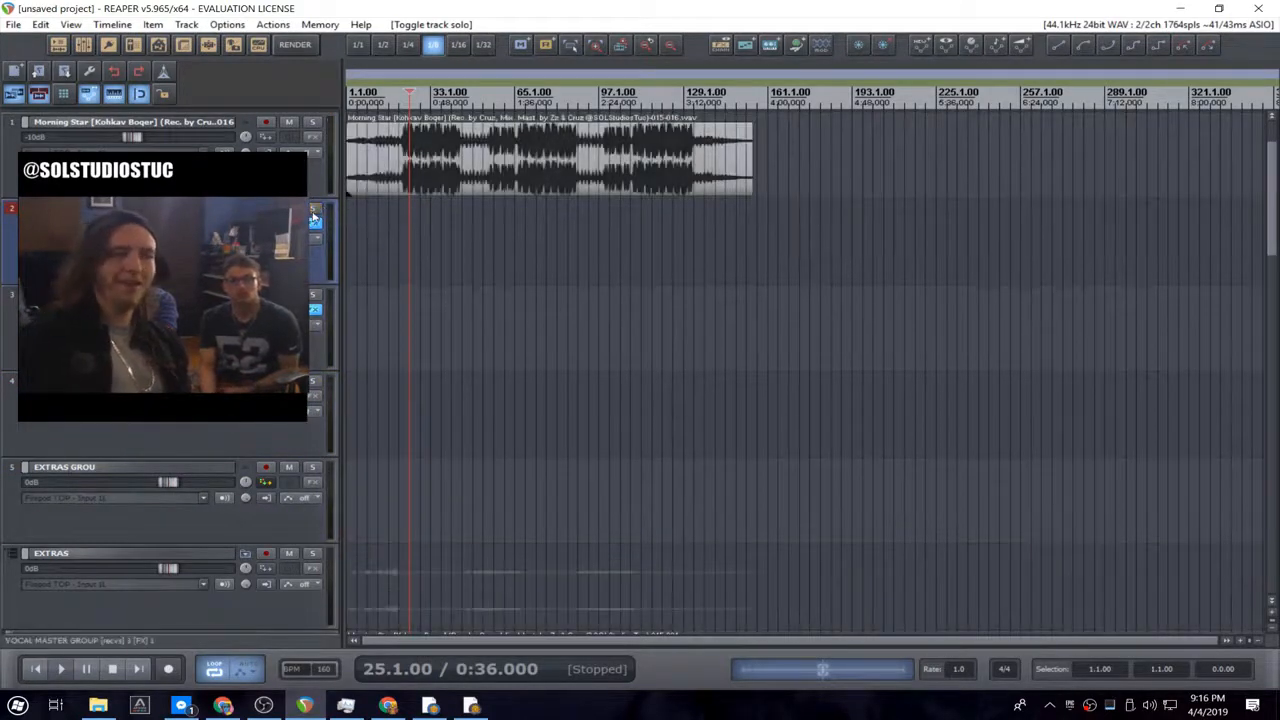
pyautogui.click(316, 208)
# - Add the Waves L1 limiter Stereo plug-in after ReaComp on VOCAL MASTER GROUP
pyautogui.click(316, 230)
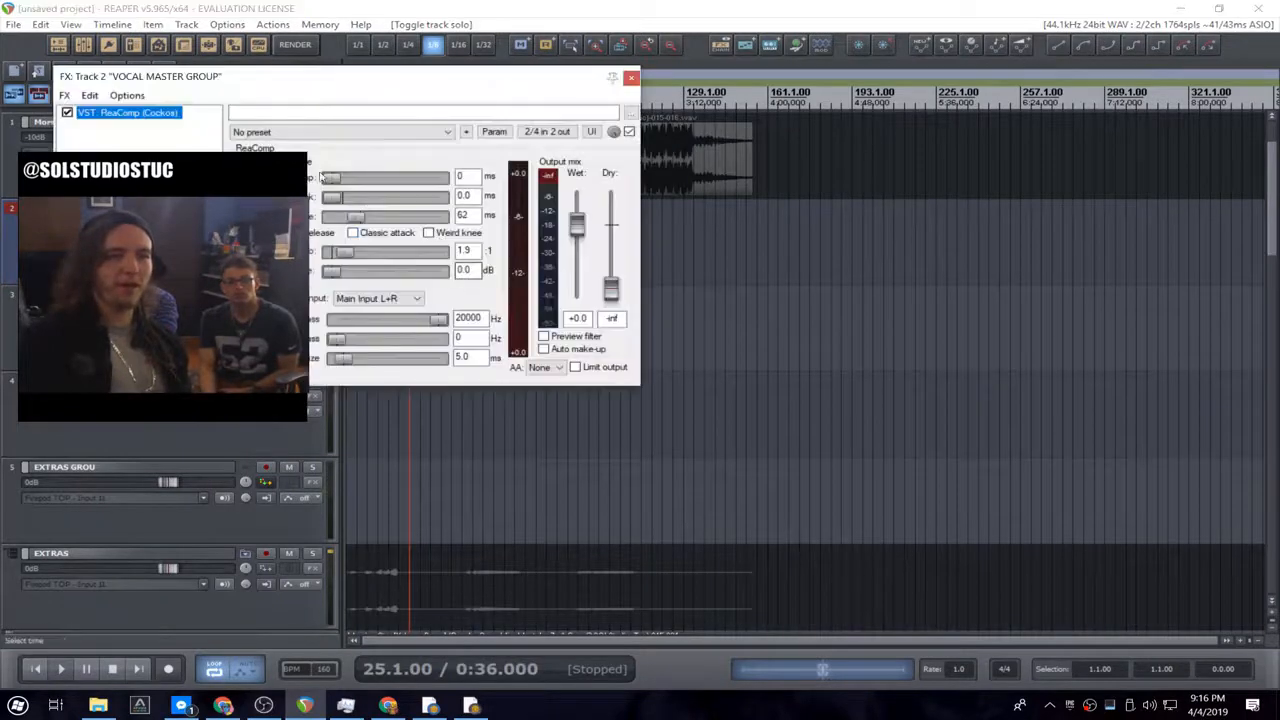
pyautogui.click(630, 78)
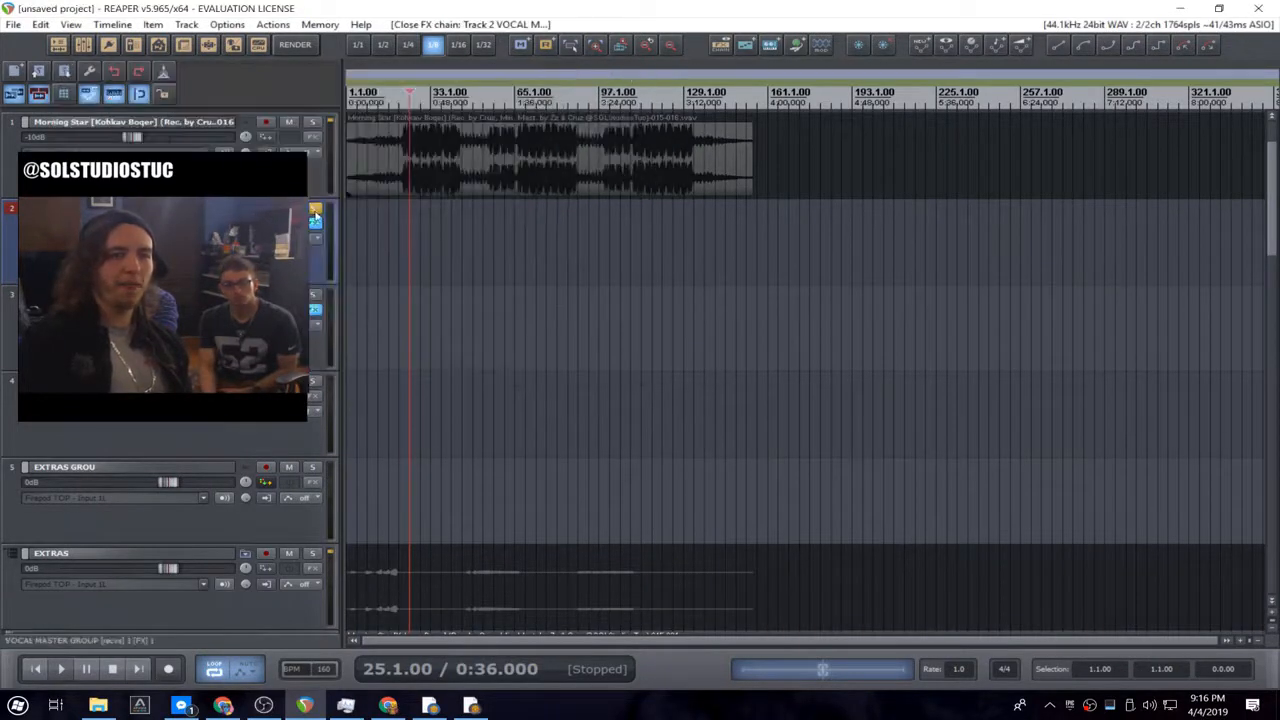
pyautogui.click(314, 229)
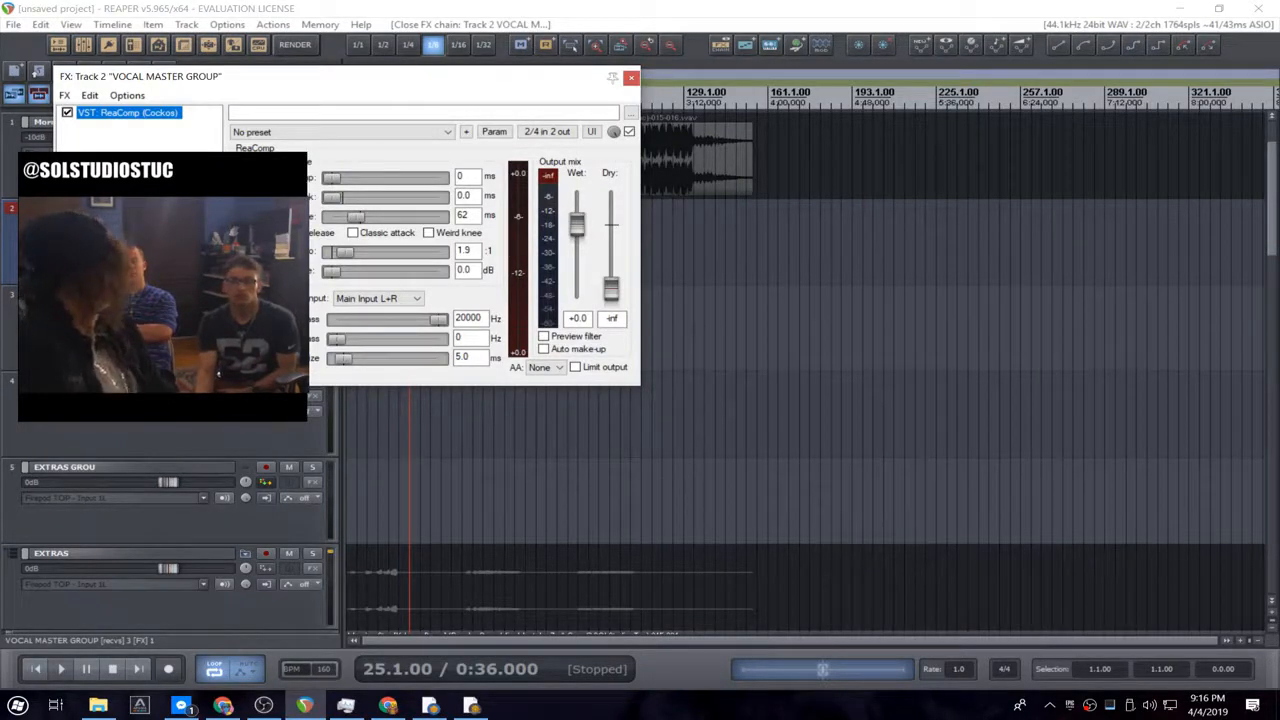
pyautogui.click(88, 355)
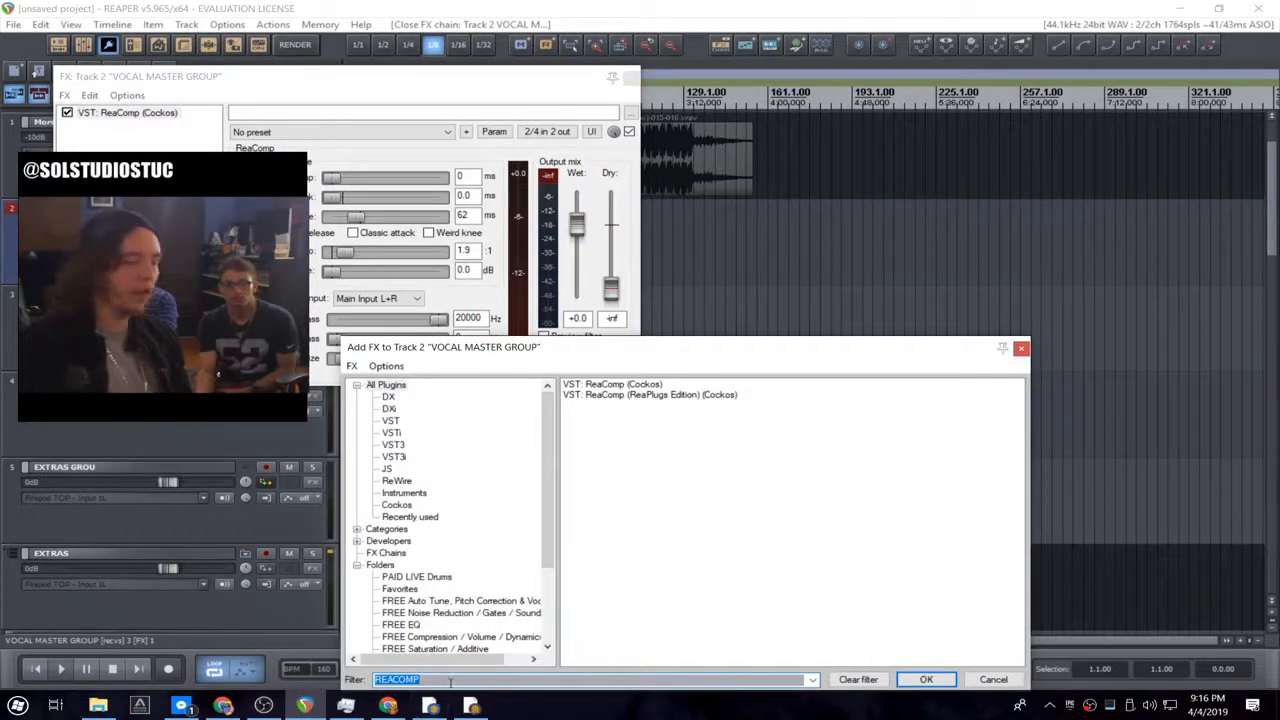
pyautogui.write('LIMITER')
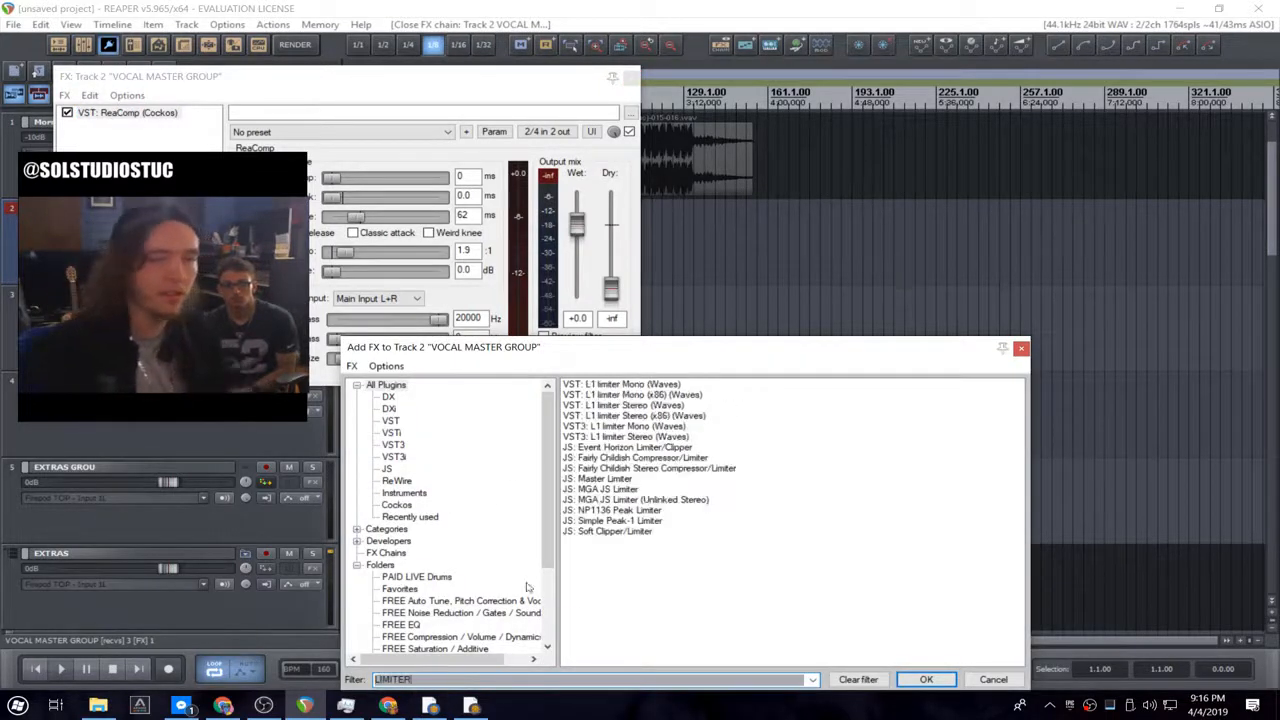
pyautogui.doubleClick(676, 405)
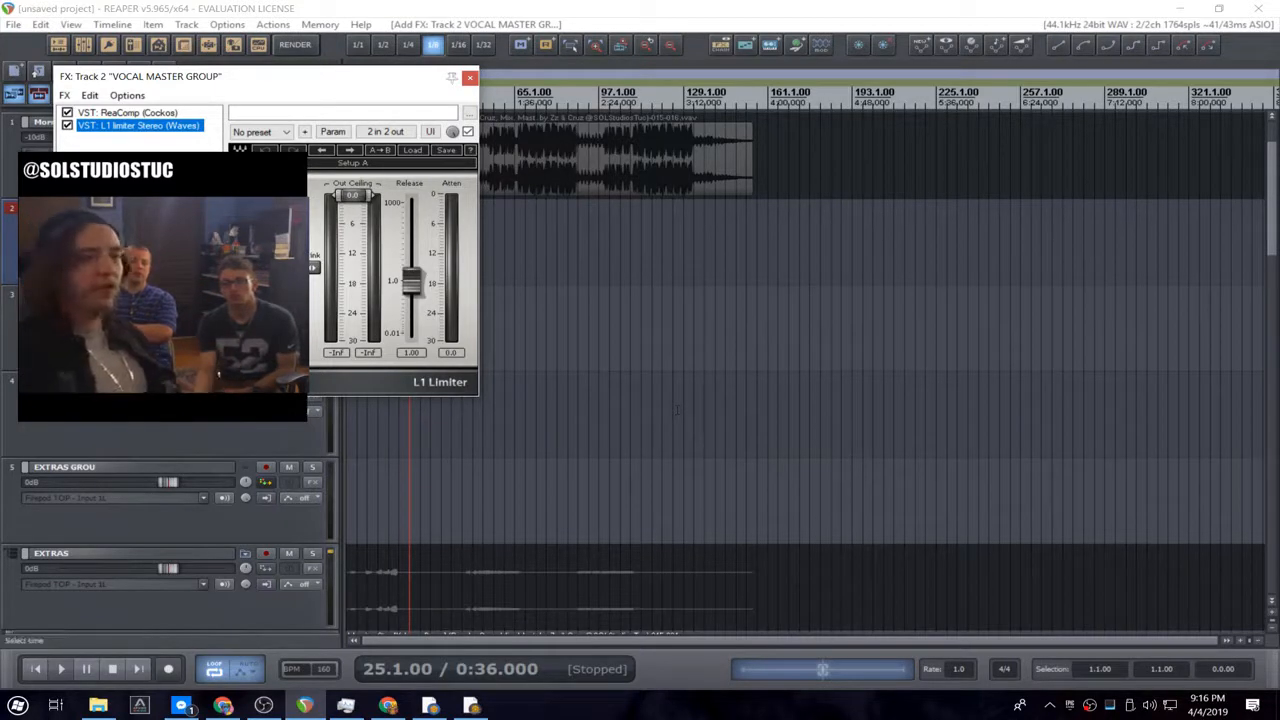
# - During playback, set the L1 limiter's threshold to about -5.6 dB and output ceiling to about -0.3 dB, then close its window and stop
pyautogui.click(270, 196)
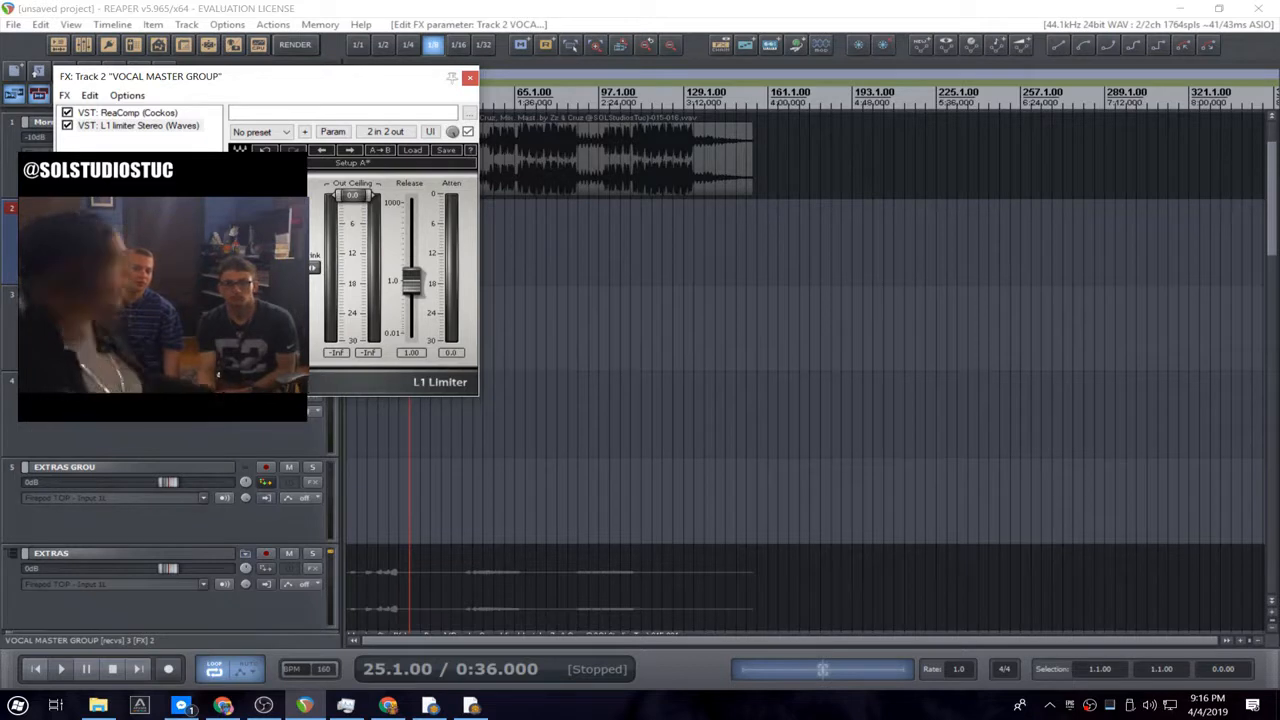
pyautogui.press('space')
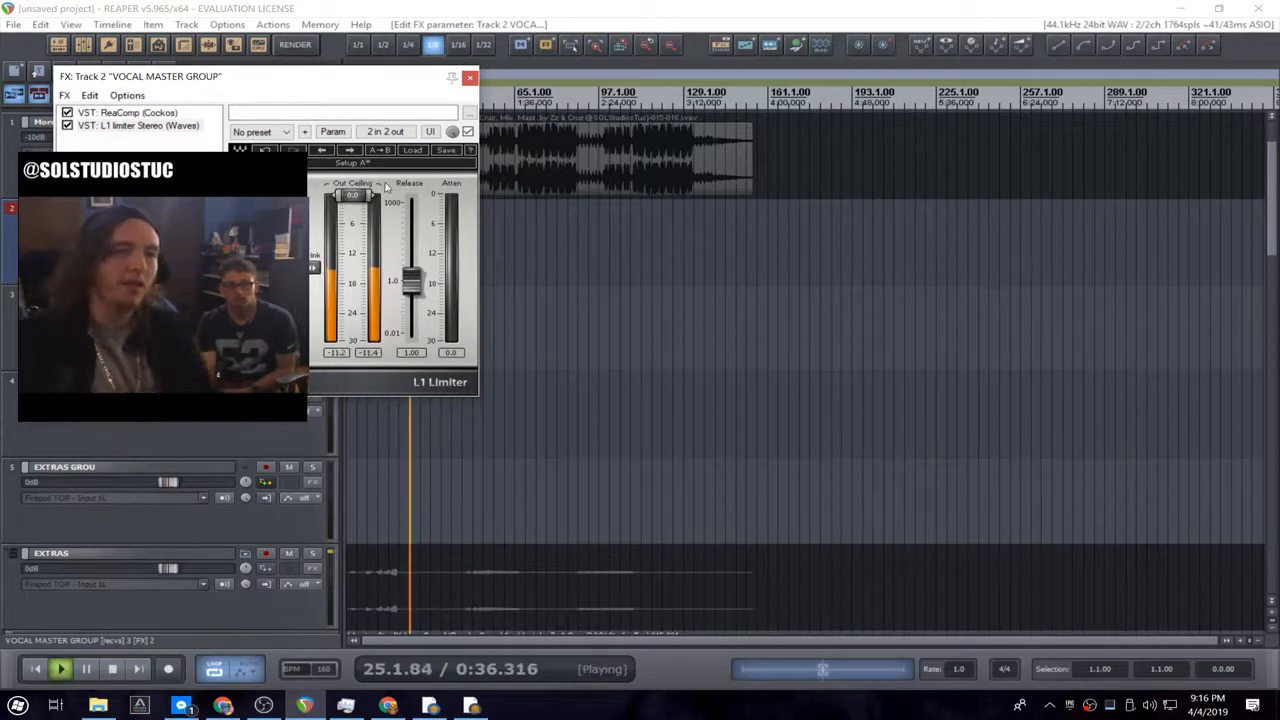
pyautogui.moveTo(331, 87); pyautogui.dragTo(498, 106)
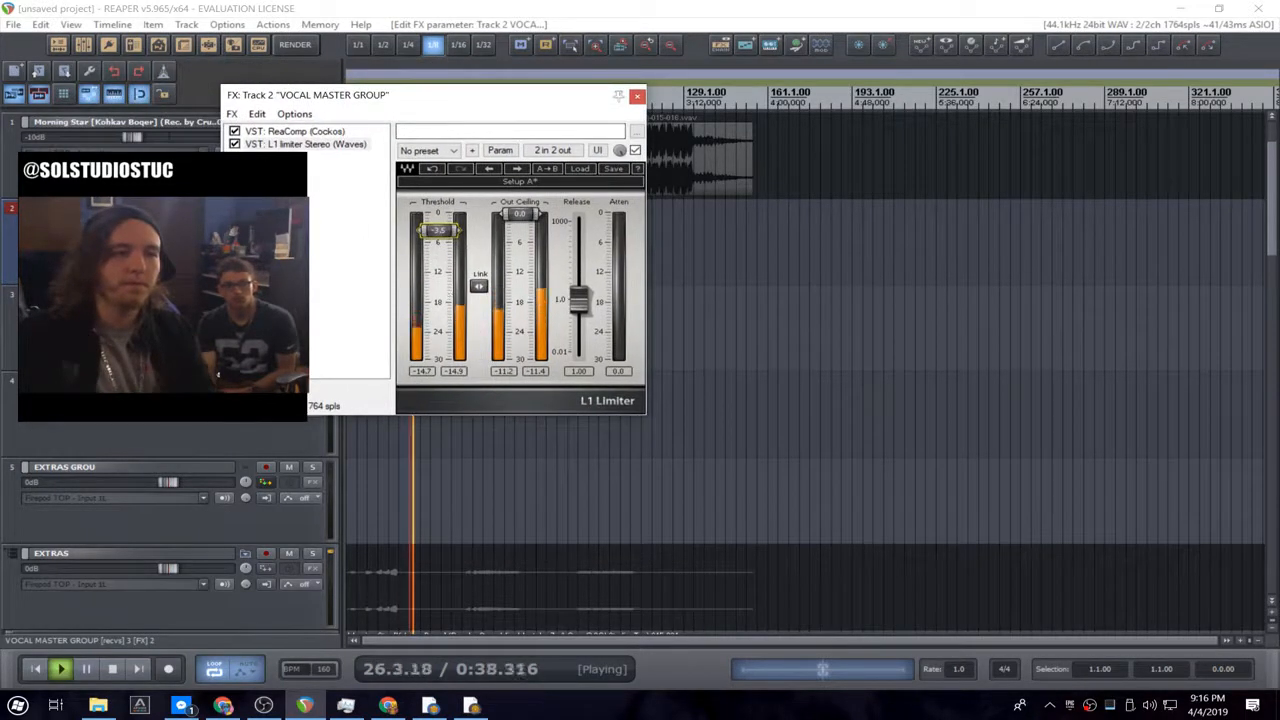
pyautogui.moveTo(439, 231)
pyautogui.mouseDown()
pyautogui.moveTo(439, 213)
pyautogui.moveTo(439, 240)
pyautogui.mouseUp()
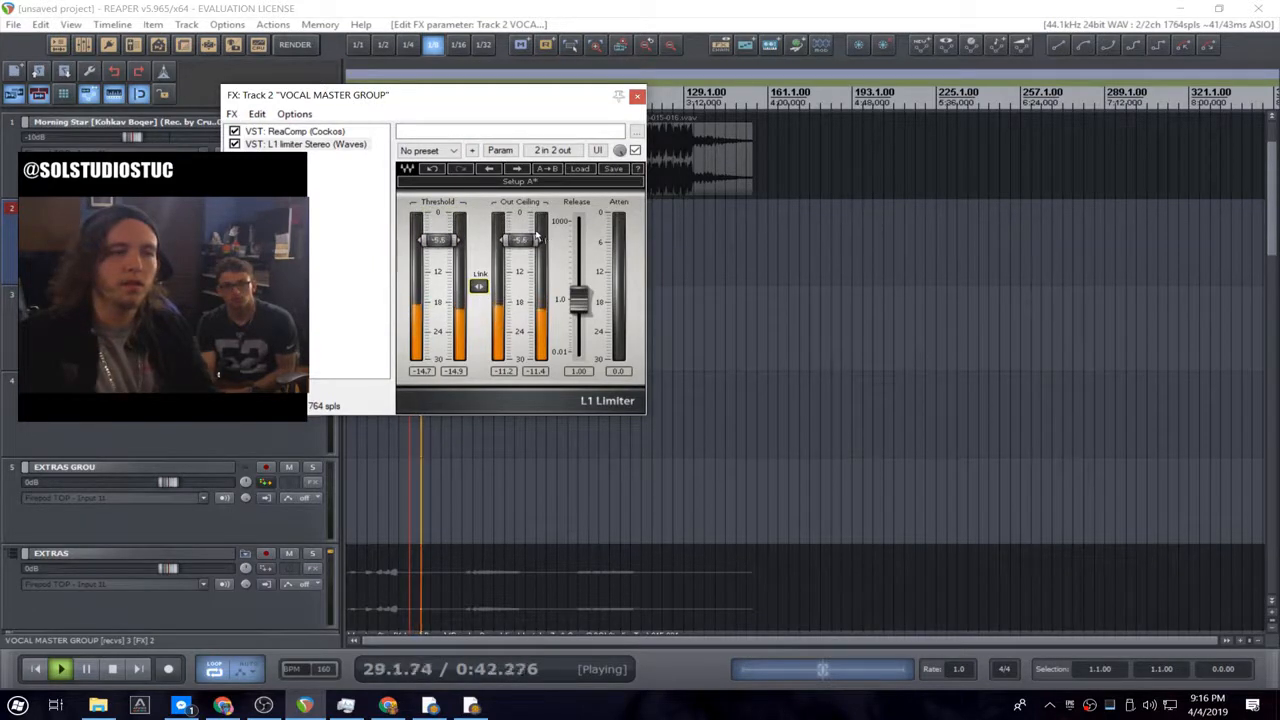
pyautogui.moveTo(520, 240); pyautogui.dragTo(532, 216)
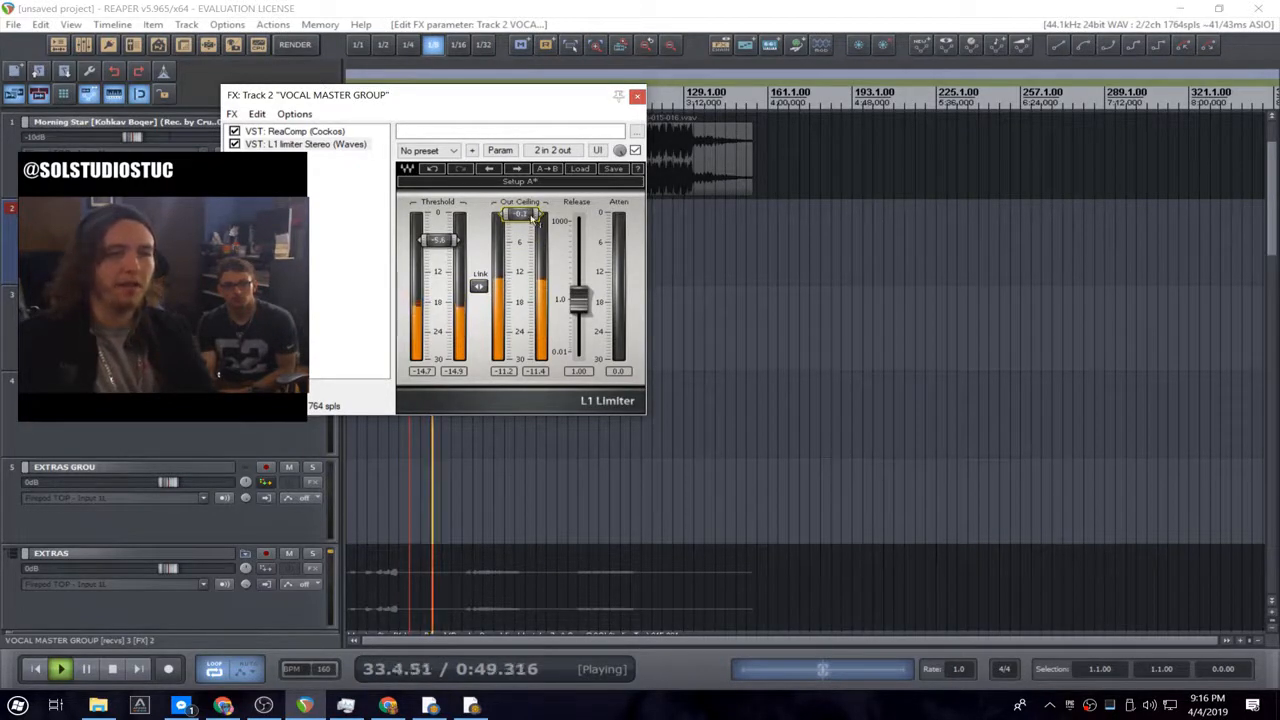
pyautogui.click(637, 95)
pyautogui.press('space')
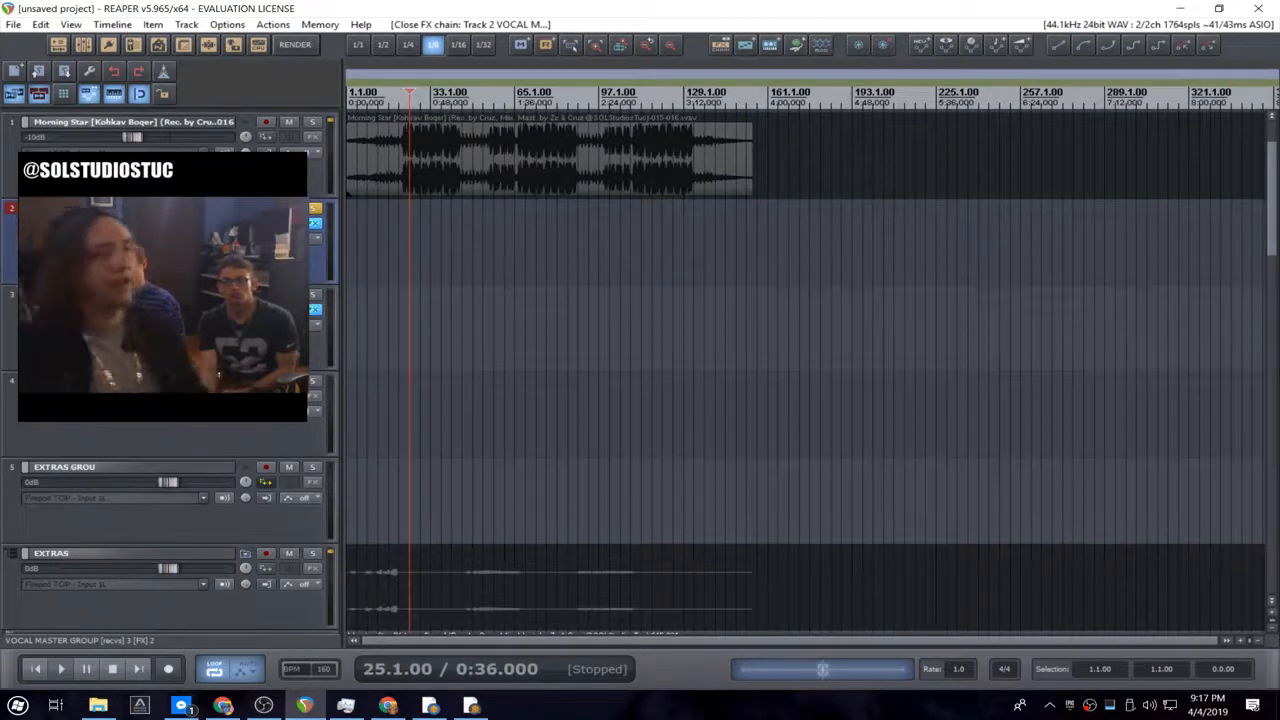
# - Unsolo VOCAL MASTER GROUP, start playback and, in the mixer, set the Morning Star beat track to 0 dB and VOCAL MASTER GROUP to -1 dB
pyautogui.click(316, 209)
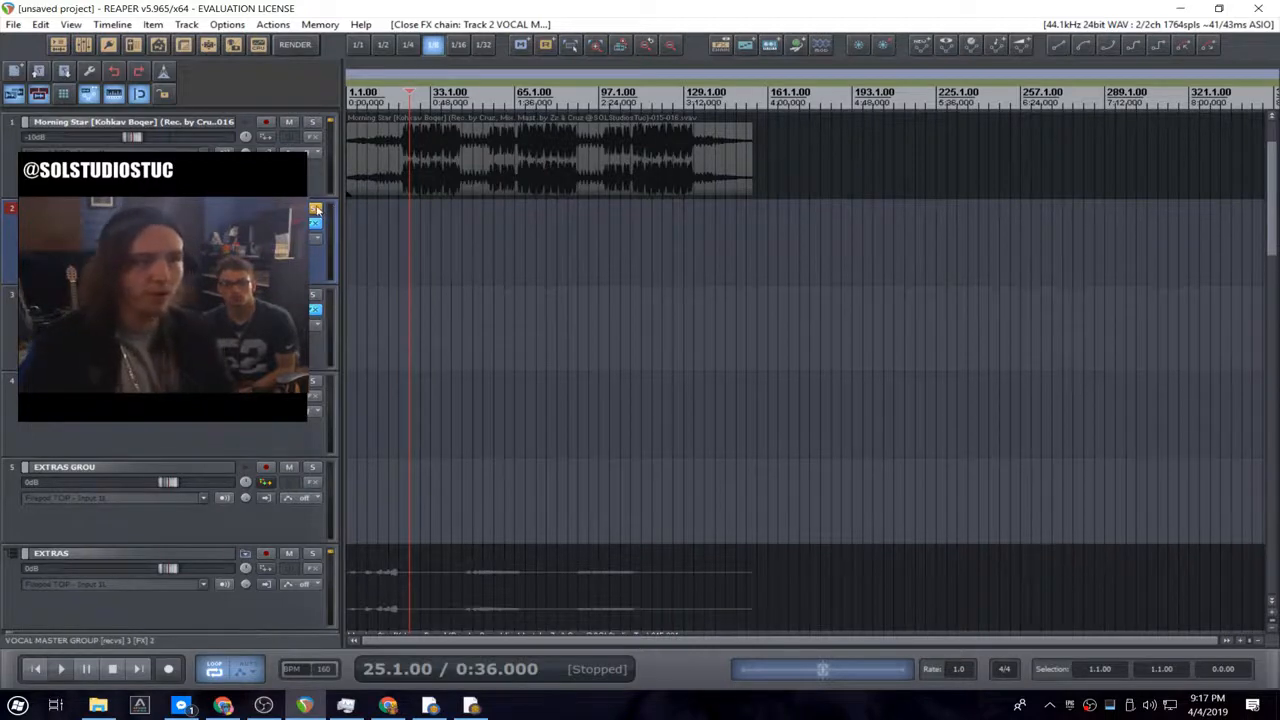
pyautogui.press('space')
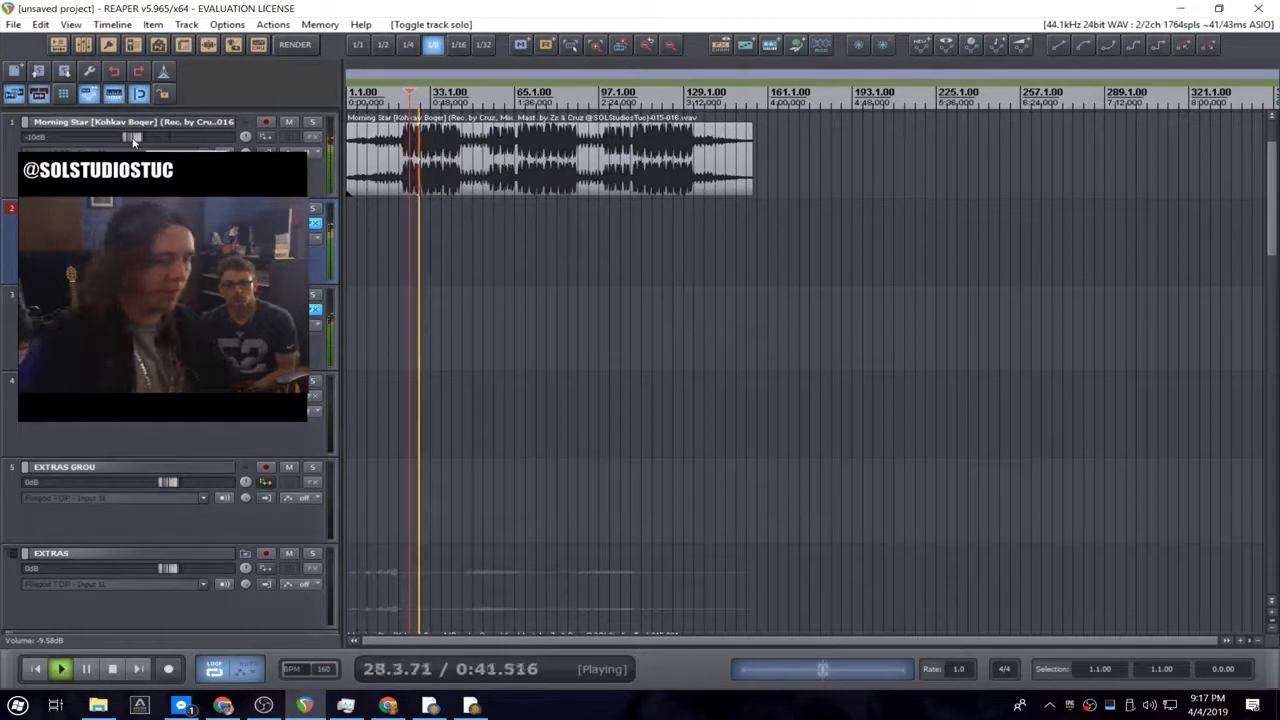
pyautogui.hotkey('ctrl', 'm')
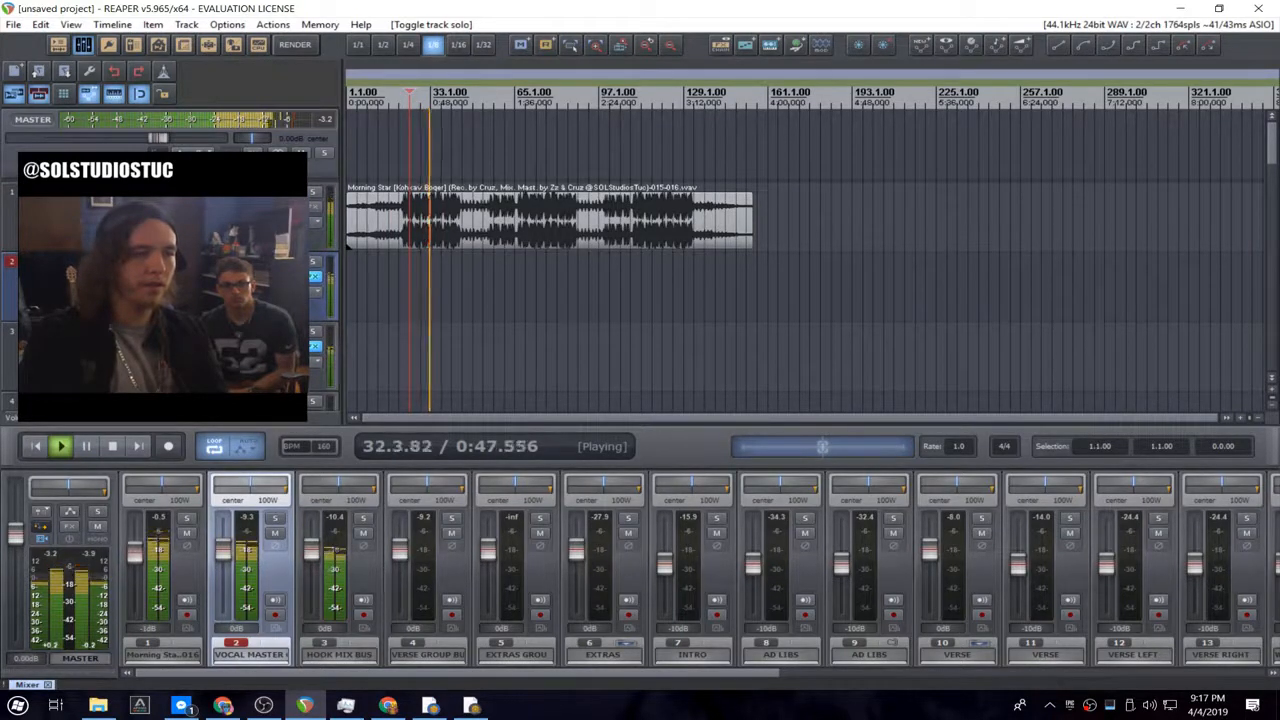
pyautogui.doubleClick(135, 549)
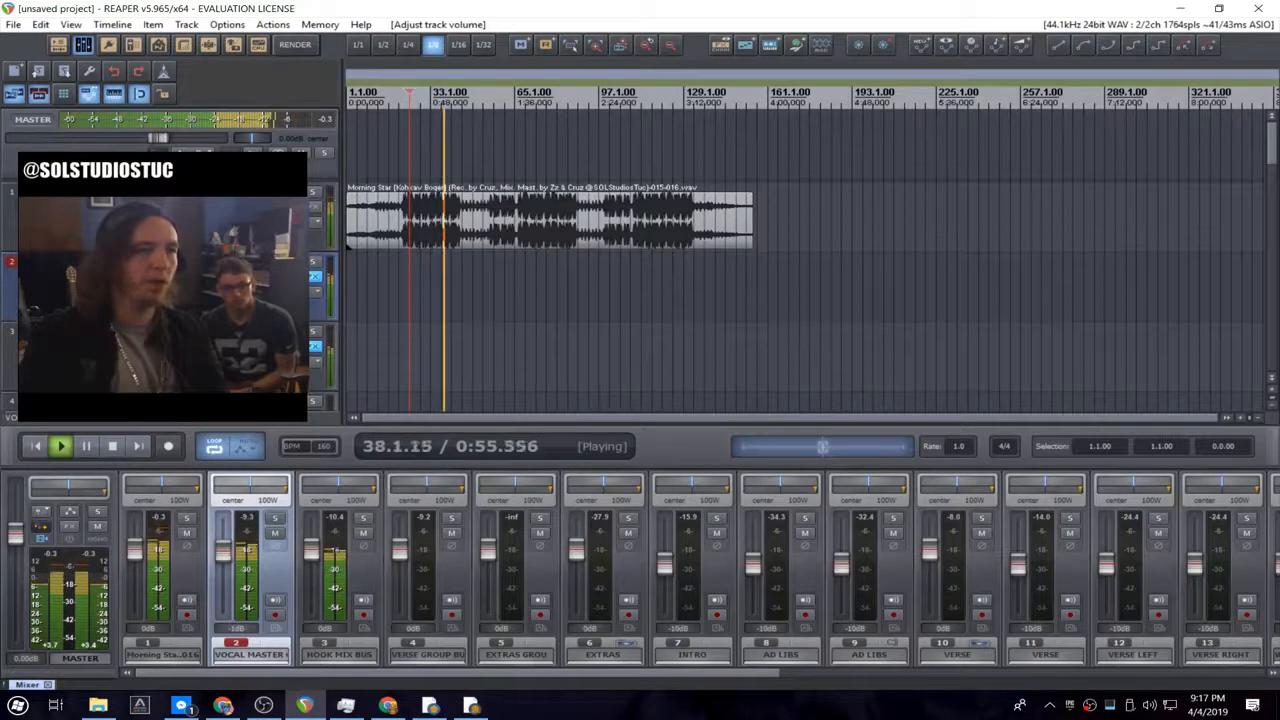
# - Add the Cockos ReaComp plug-in to the master track
pyautogui.click(69, 525)
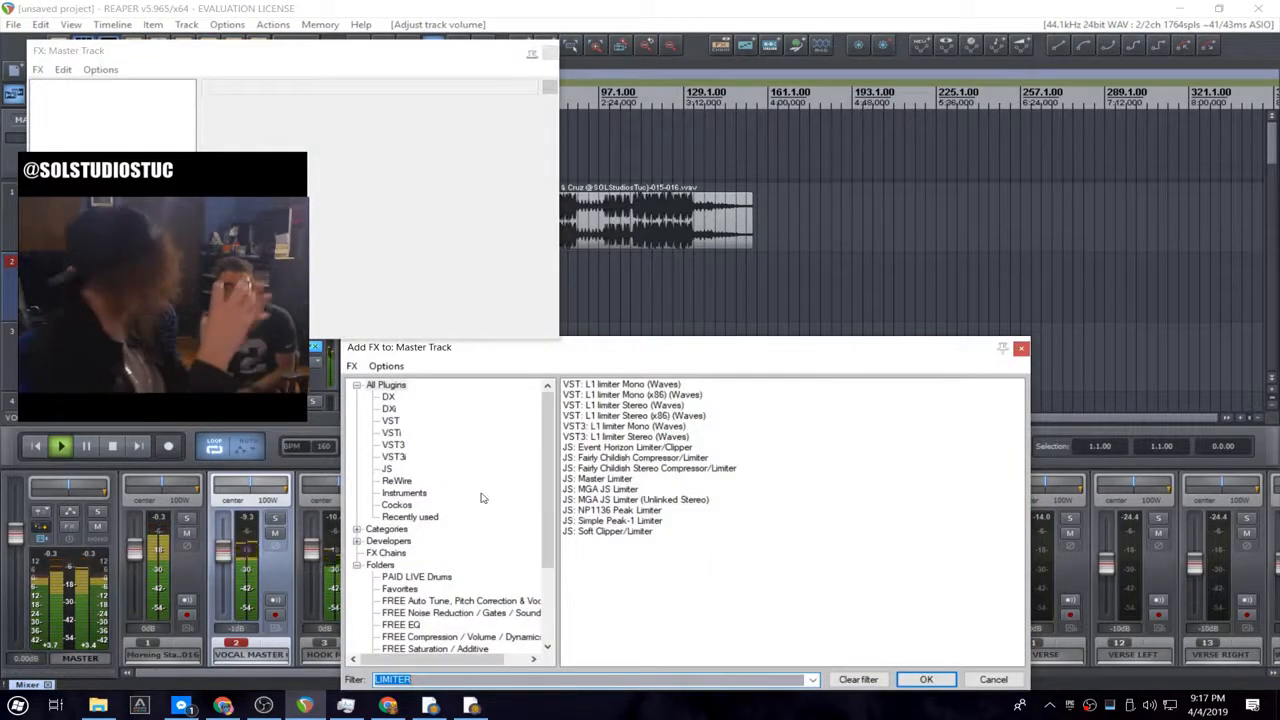
pyautogui.write('REACOMP')
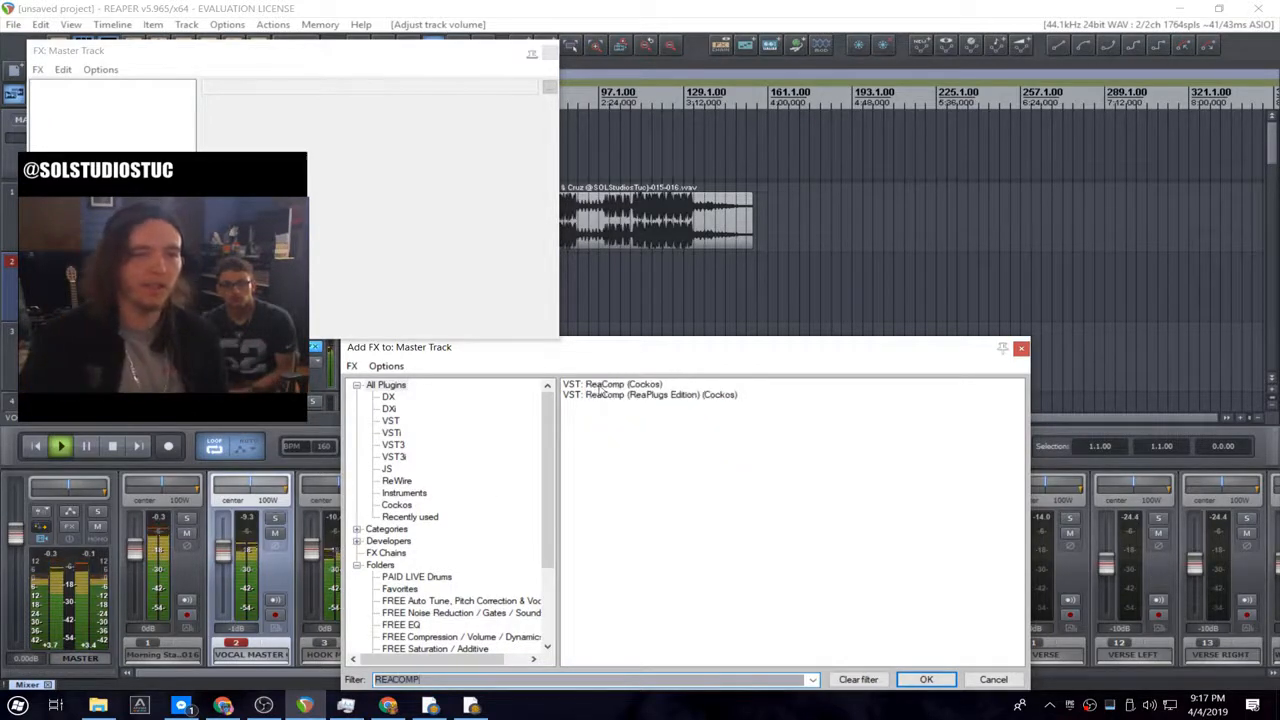
pyautogui.doubleClick(598, 389)
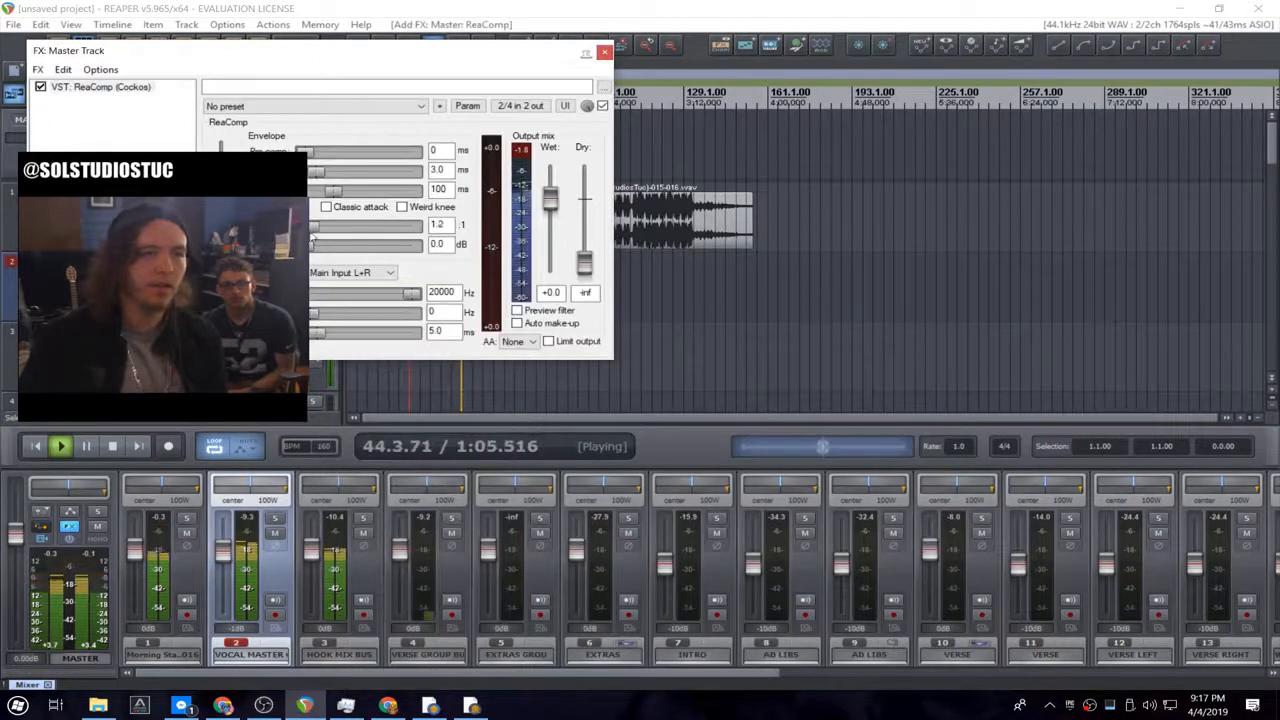
# - Set the master track's ReaComp ratio to 3.9:1, stop playback and close the effects window
pyautogui.moveTo(311, 238); pyautogui.dragTo(324, 235)
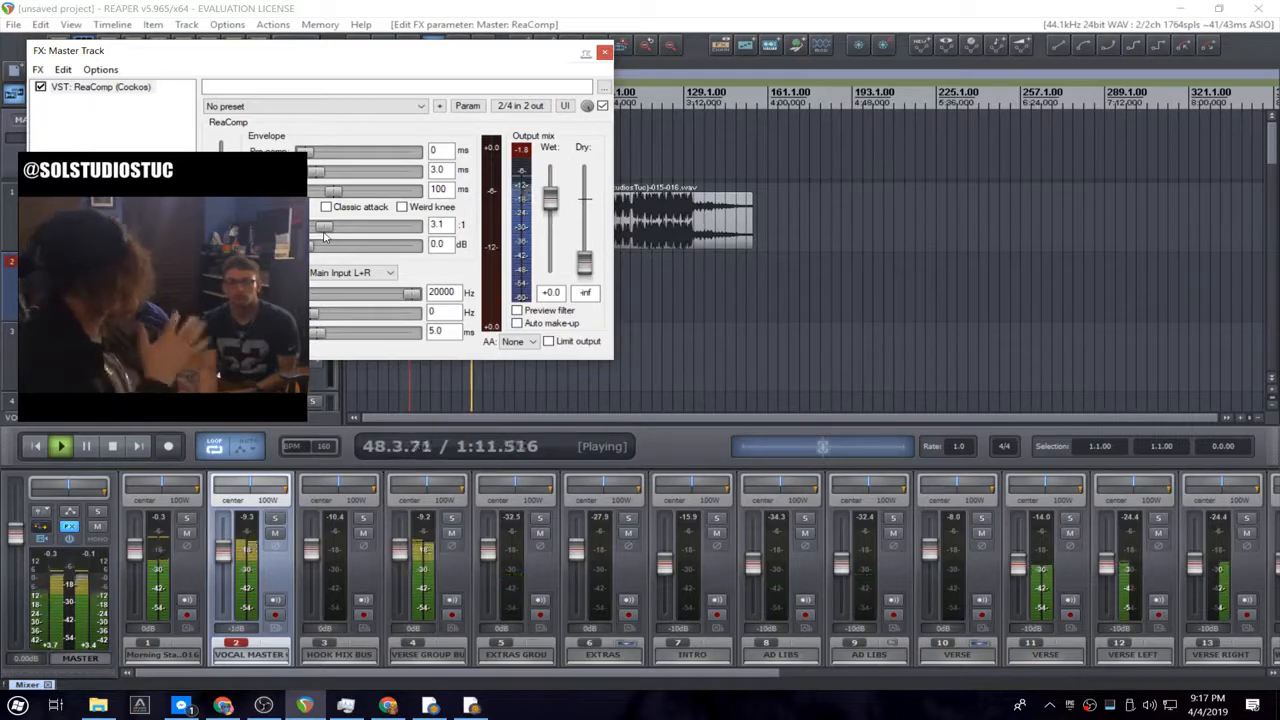
pyautogui.moveTo(324, 235); pyautogui.dragTo(328, 238)
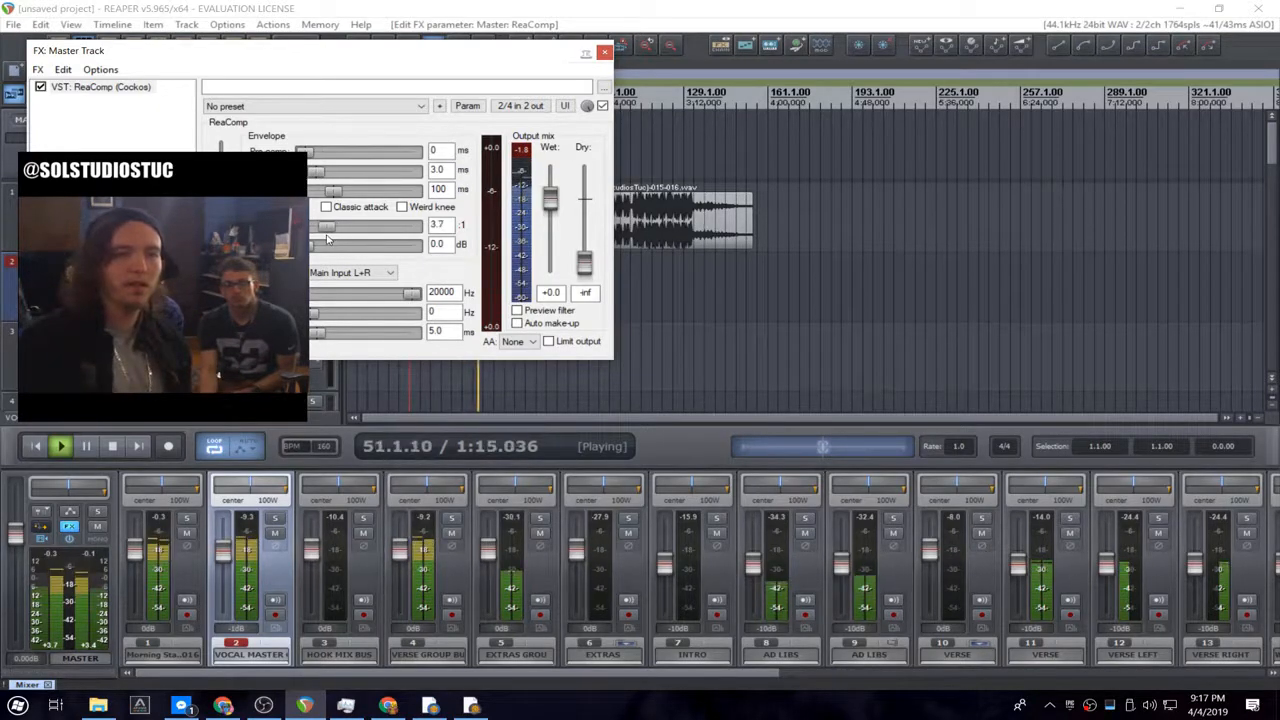
pyautogui.click(406, 6)
pyautogui.press('space')
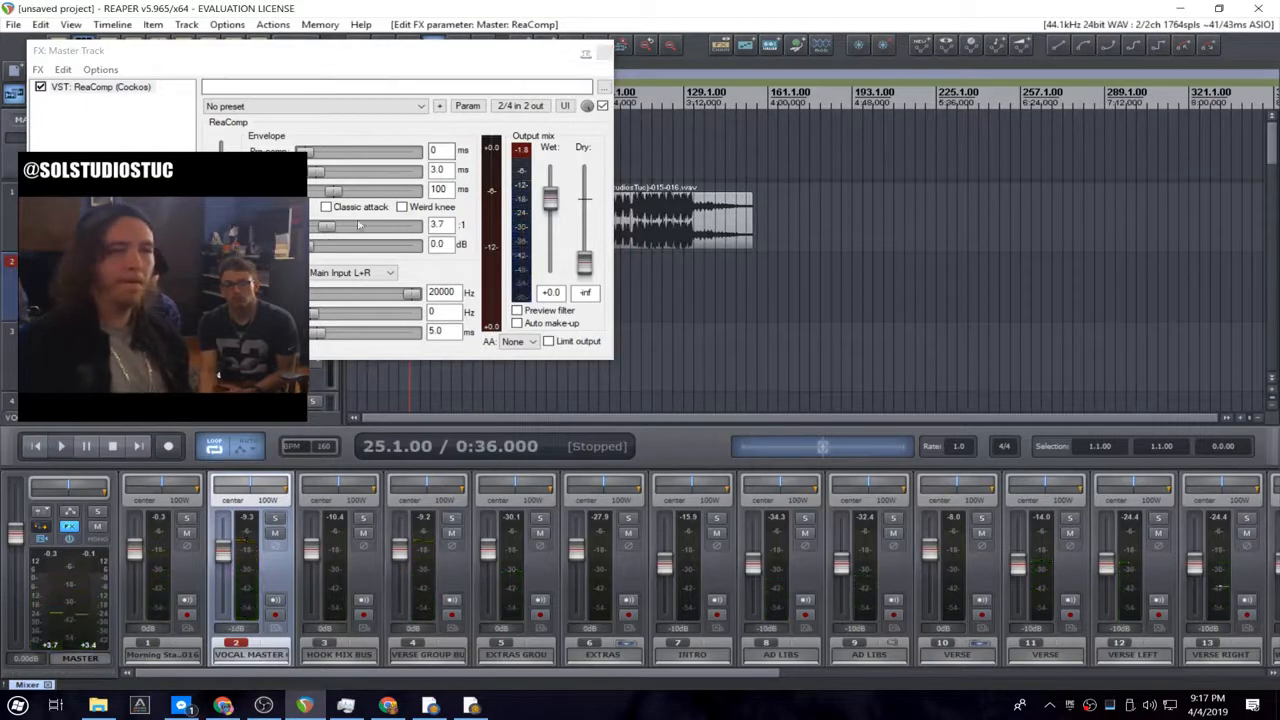
pyautogui.click(328, 229)
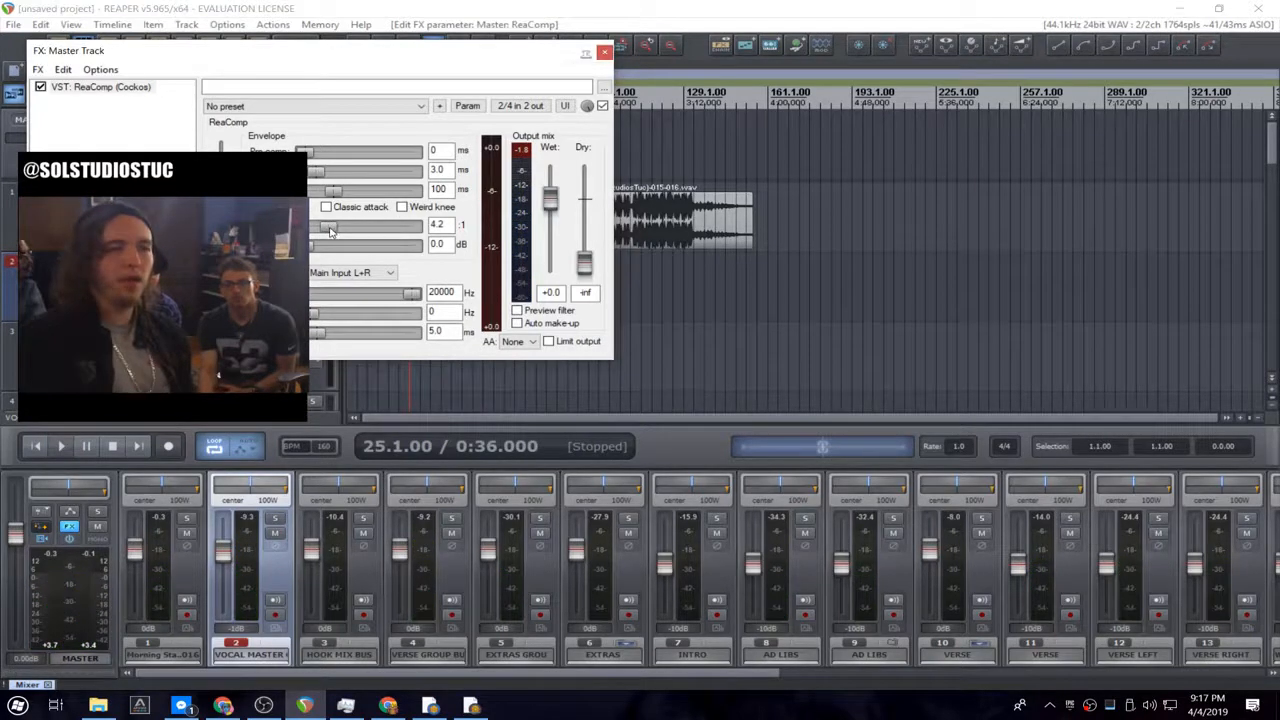
pyautogui.moveTo(331, 229); pyautogui.dragTo(329, 229)
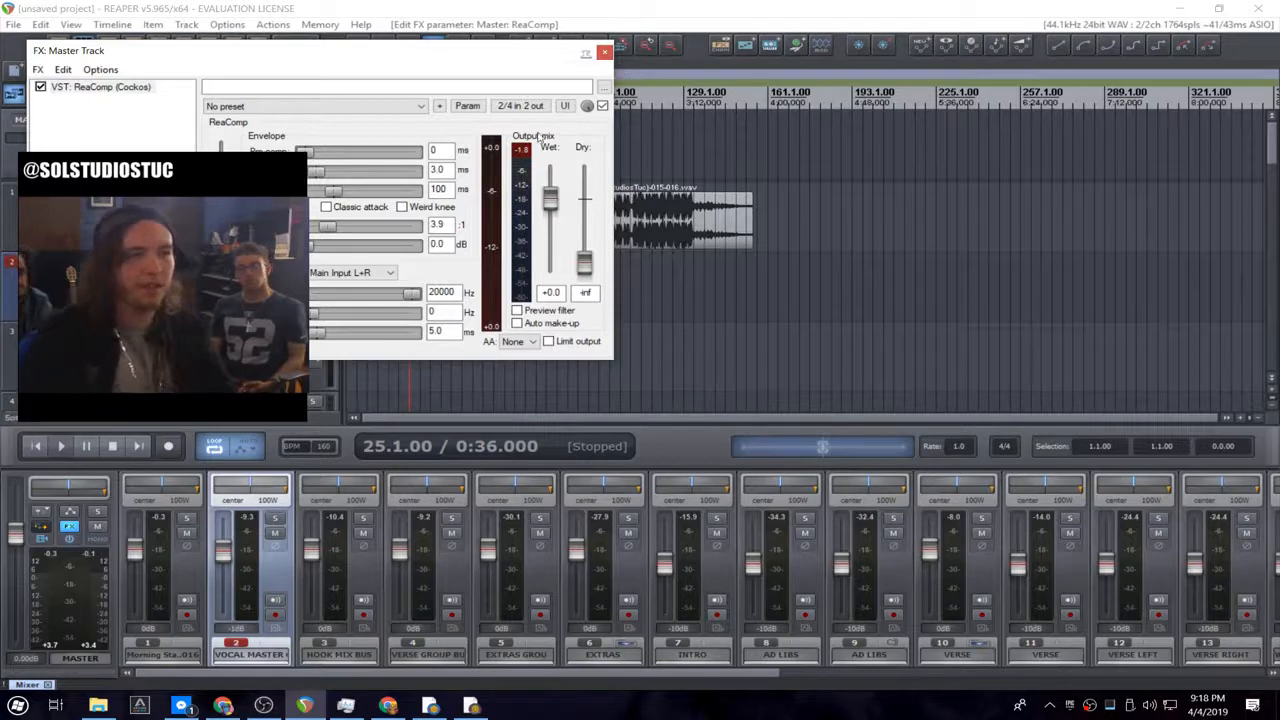
pyautogui.moveTo(193, 57); pyautogui.dragTo(213, 73)
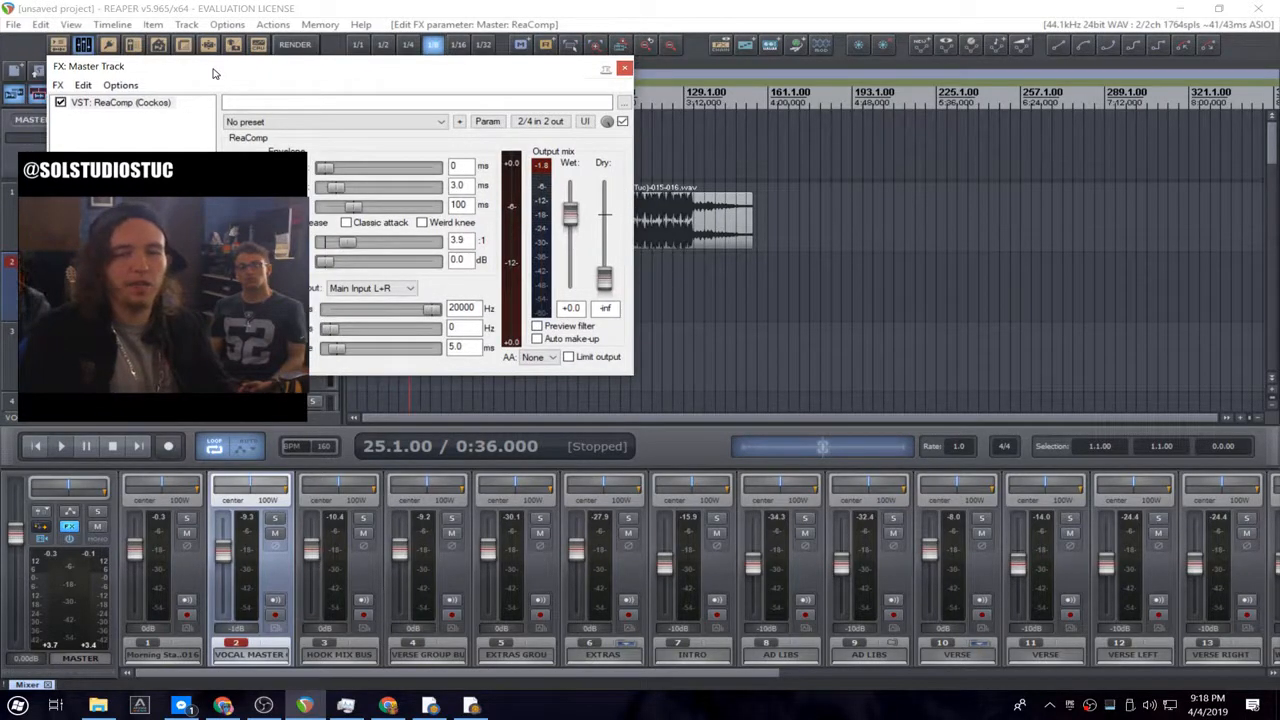
pyautogui.click(420, 8)
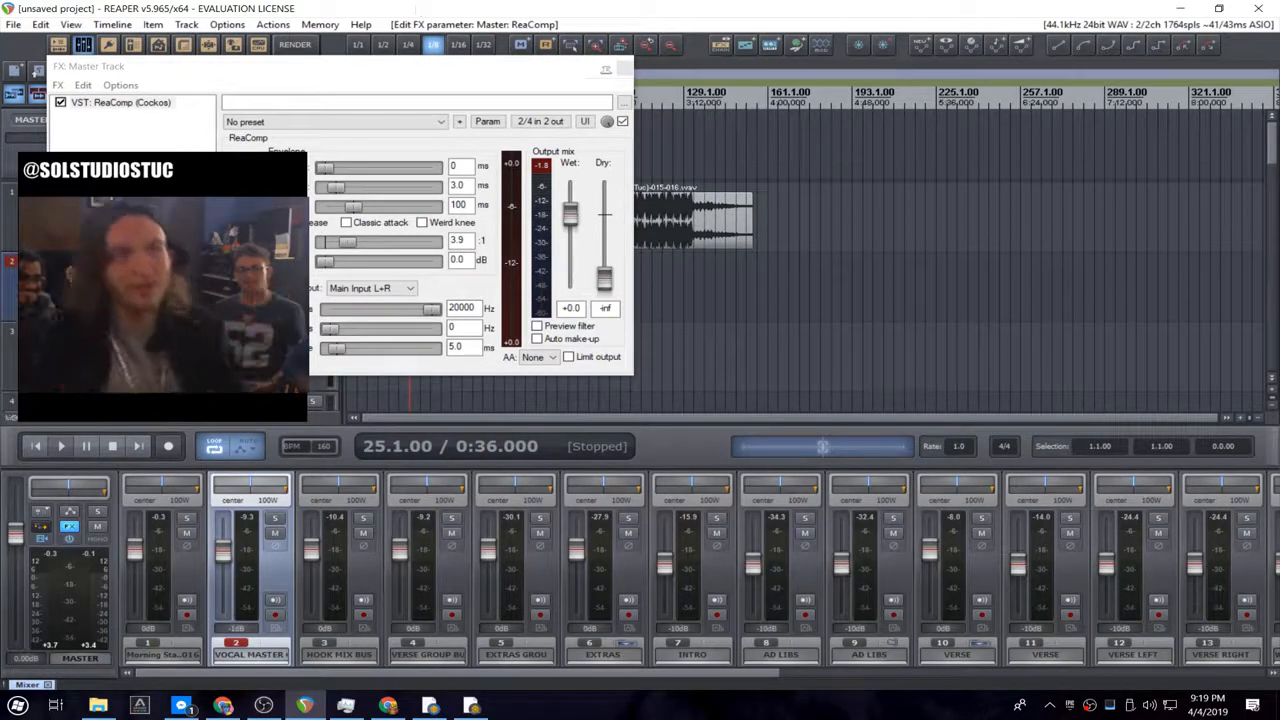
pyautogui.click(622, 67)
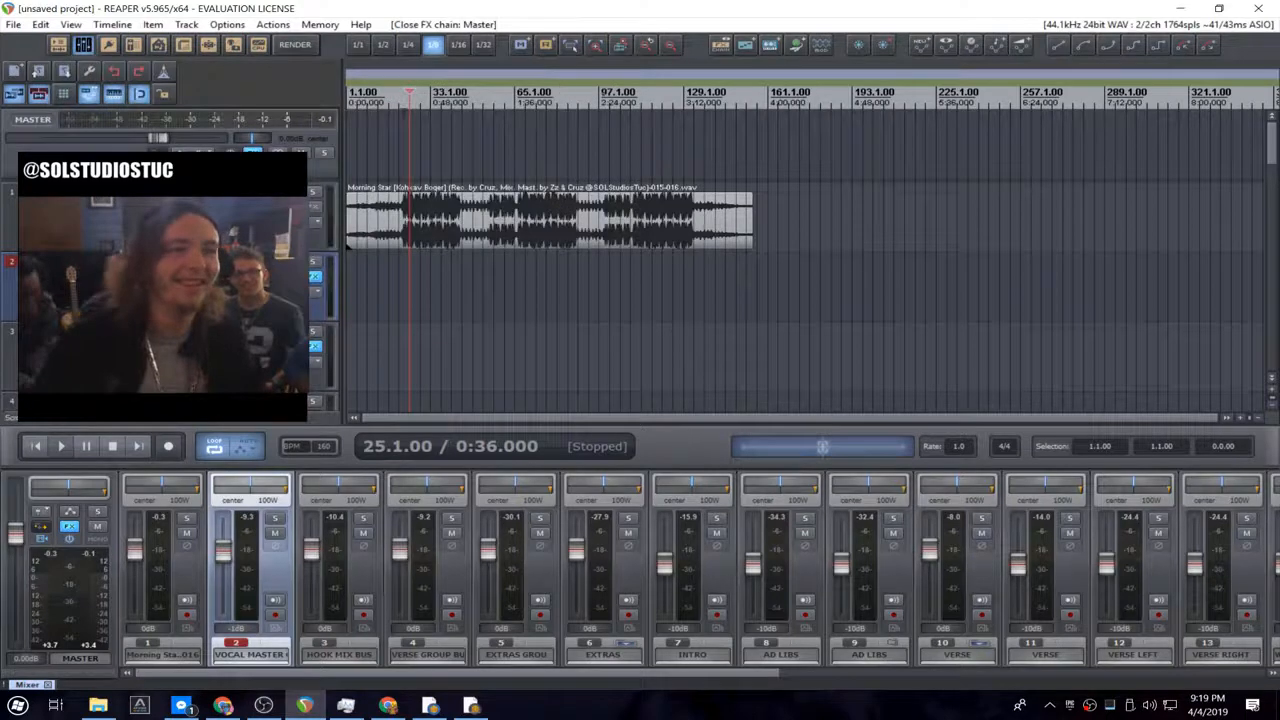
# - Solo VOCAL MASTER GROUP during playback, open its effects chain to check the L1 limiter's levels, and stop playback
pyautogui.press('space')
pyautogui.scroll(-1, 322, 283)
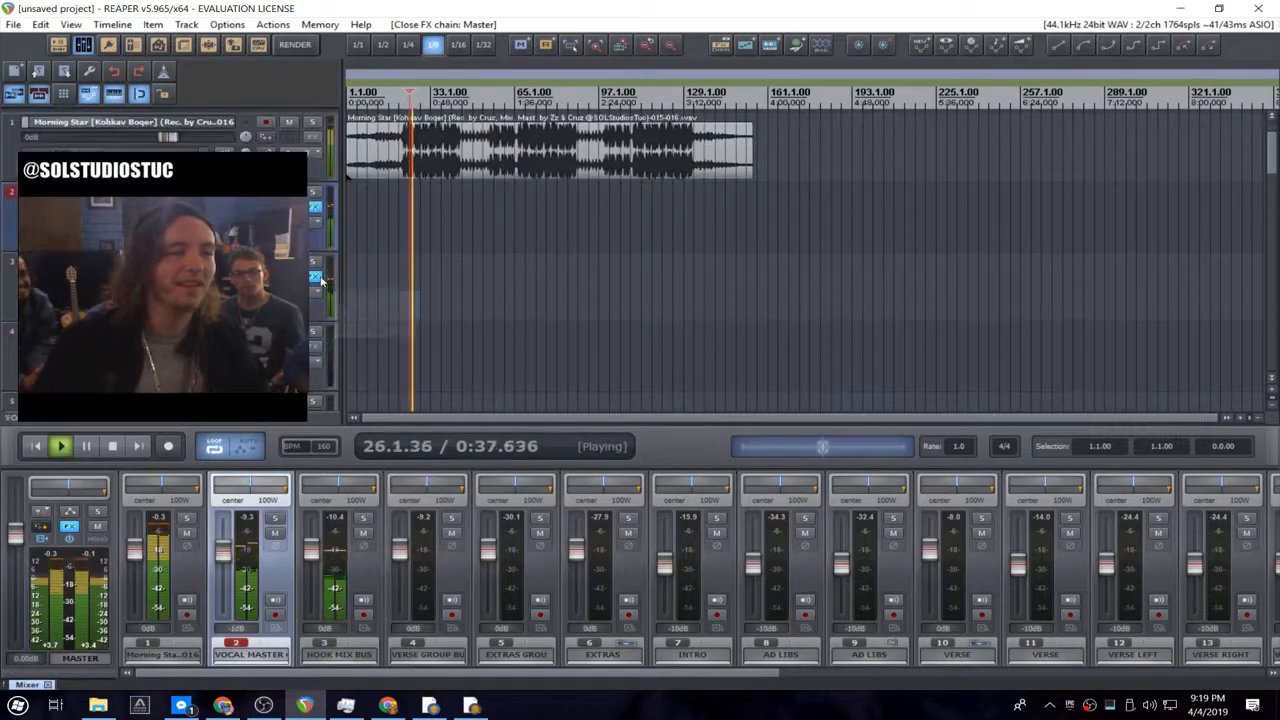
pyautogui.click(314, 193)
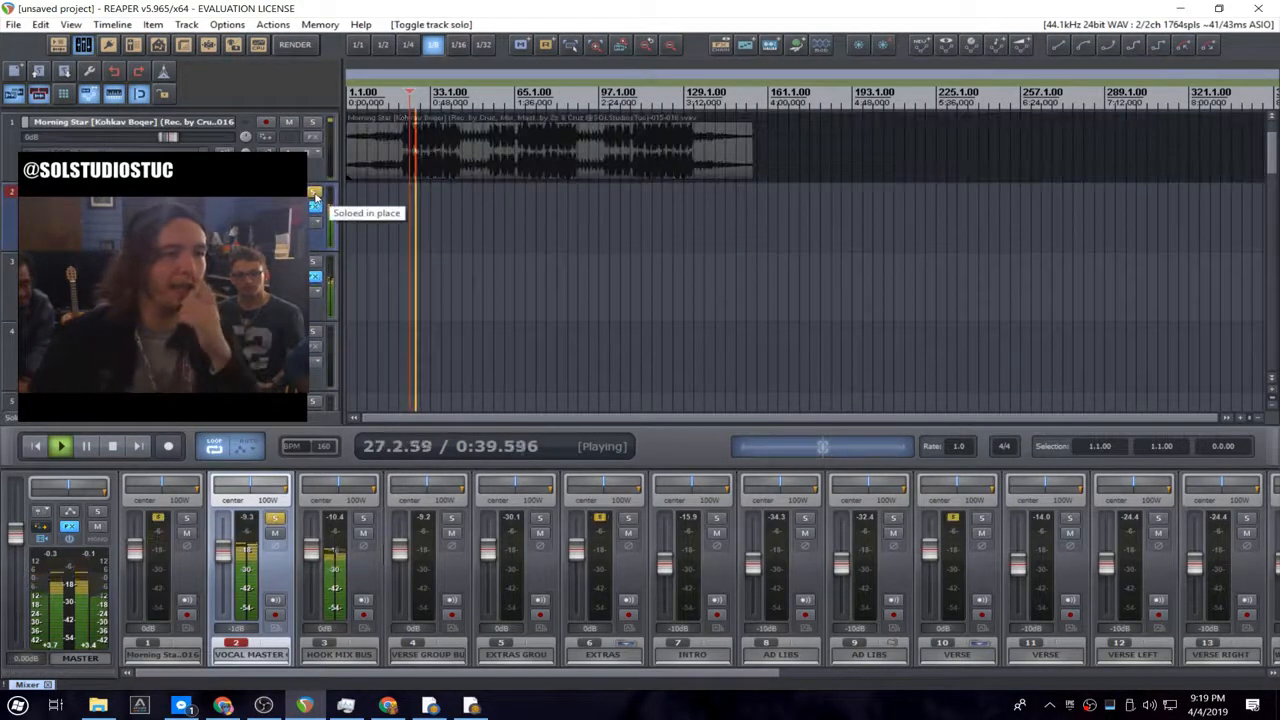
pyautogui.click(316, 207)
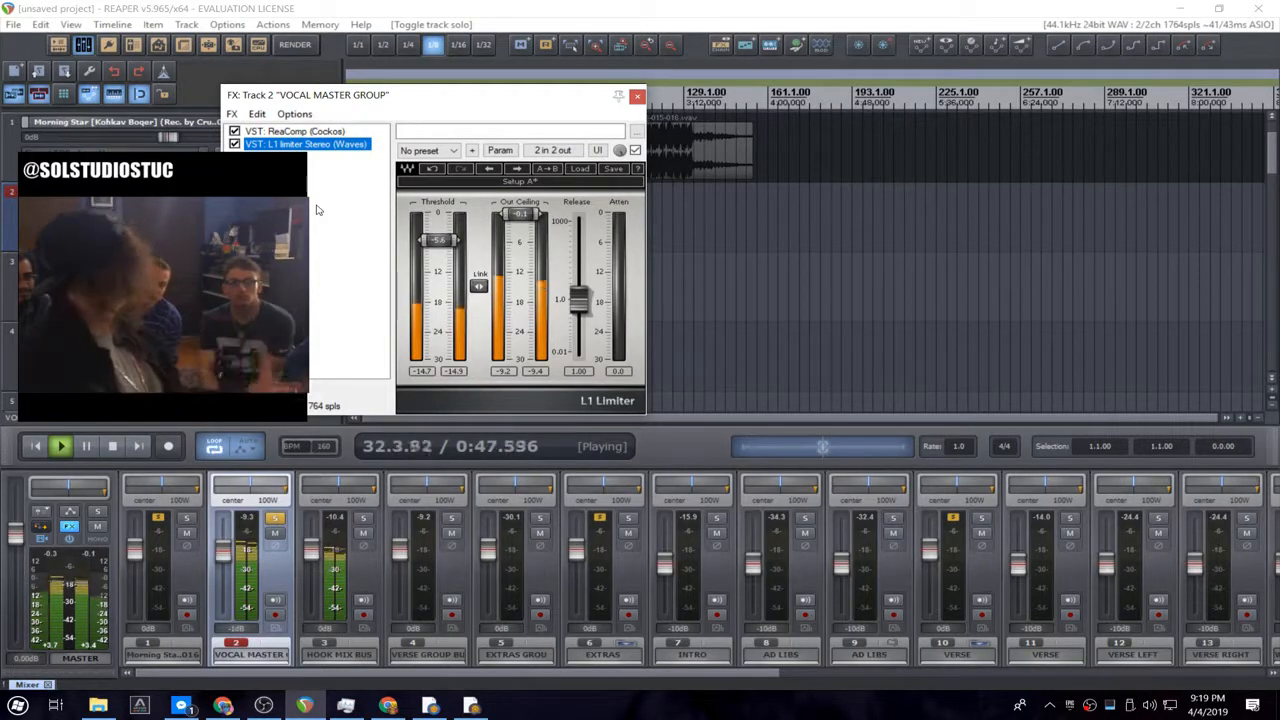
pyautogui.press('space')
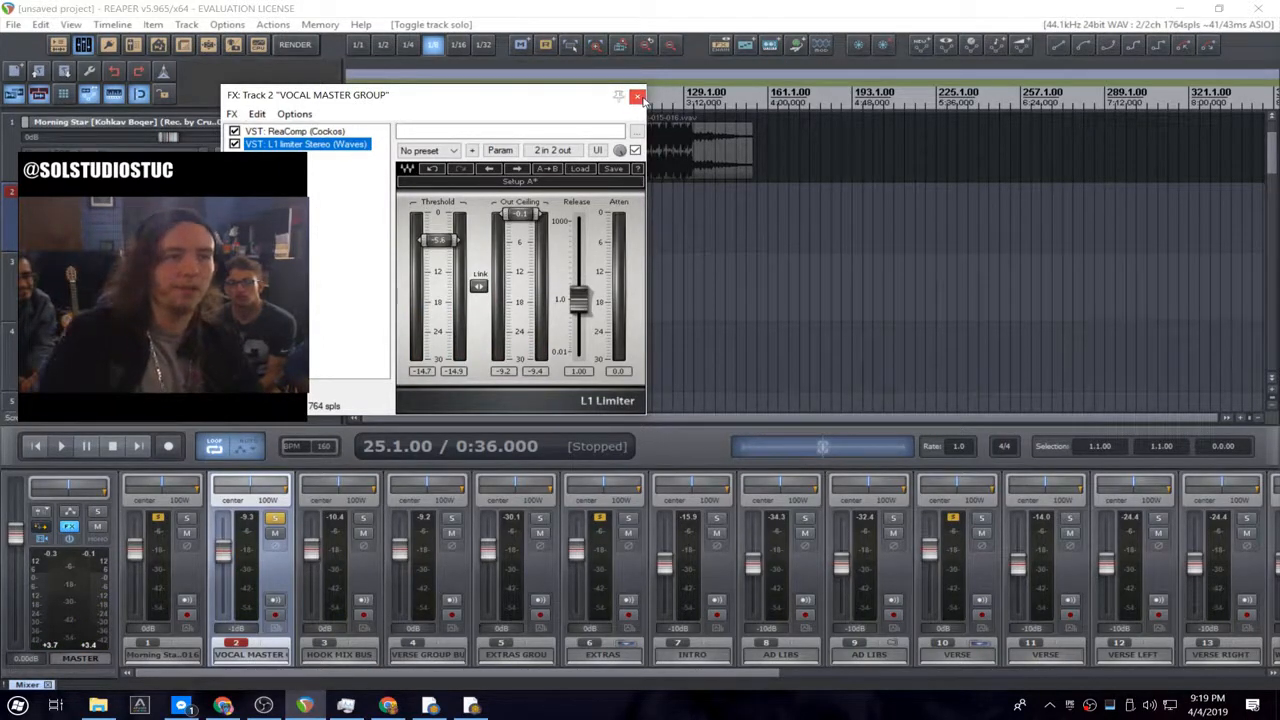
# - Show VOCAL MASTER GROUP's ReaComp and play short passages from bar 25 to check its gain reduction
pyautogui.click(291, 133)
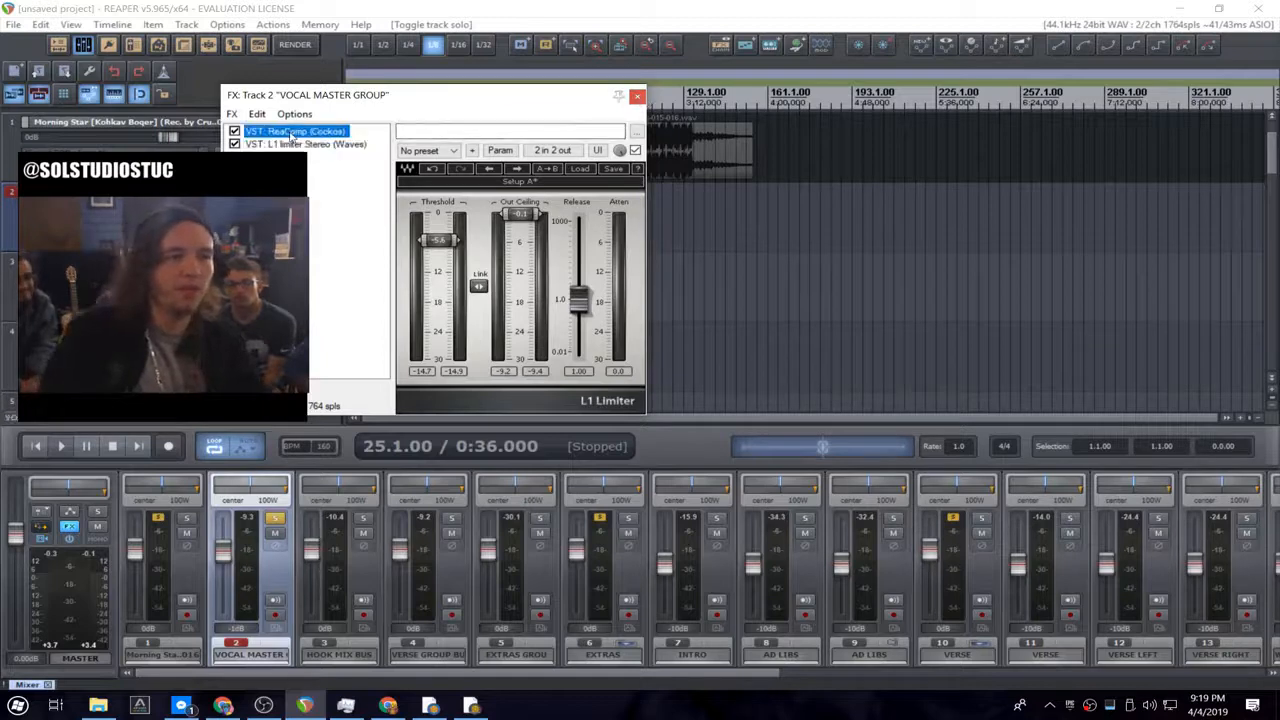
pyautogui.press('space')
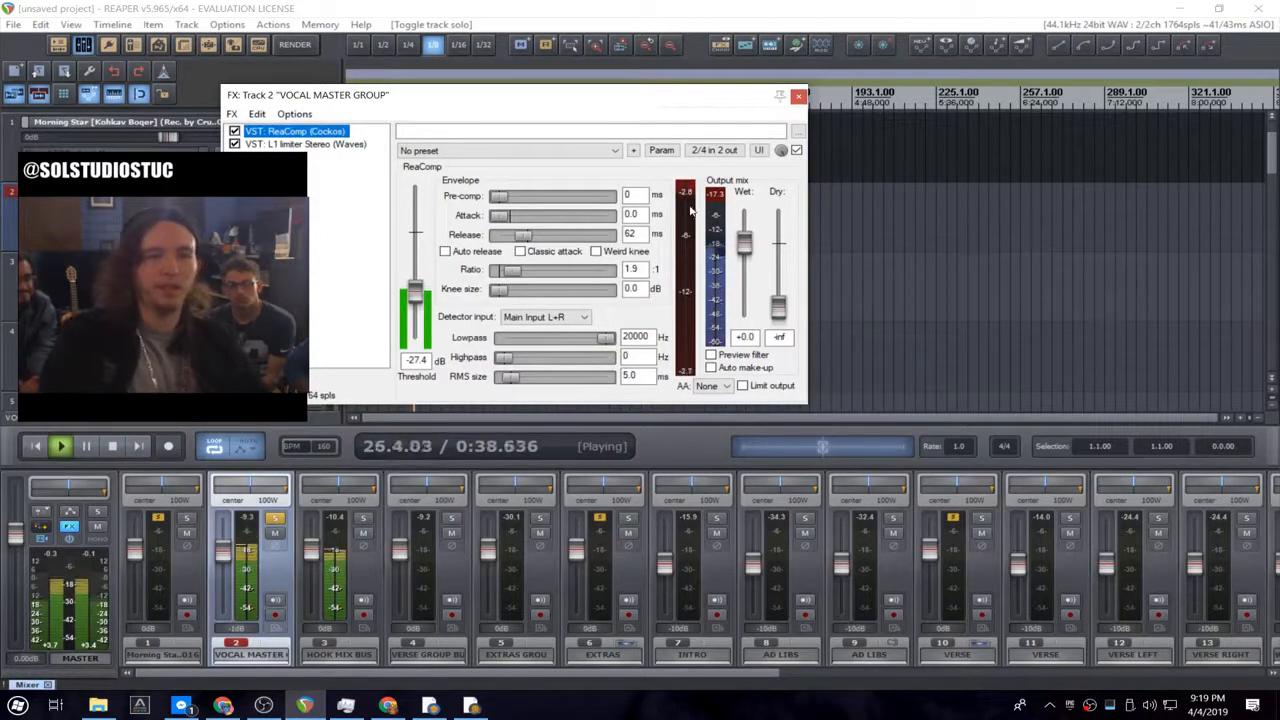
pyautogui.press('space')
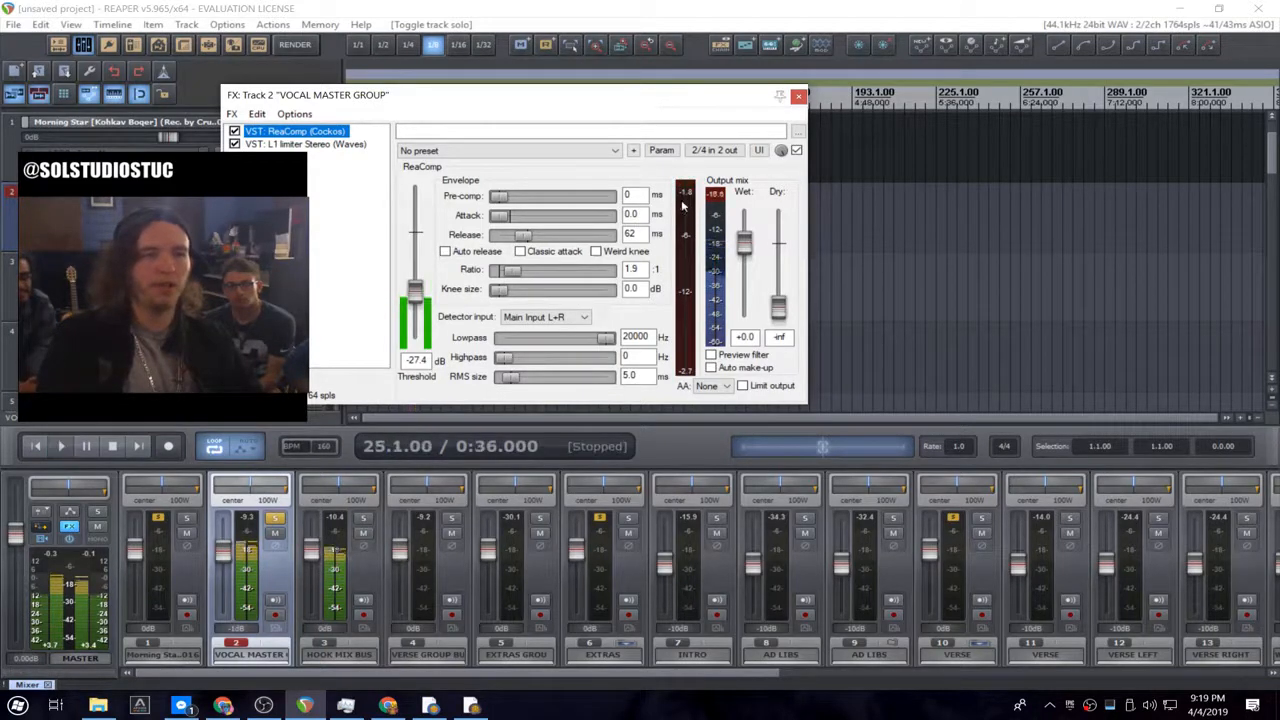
pyautogui.press('space')
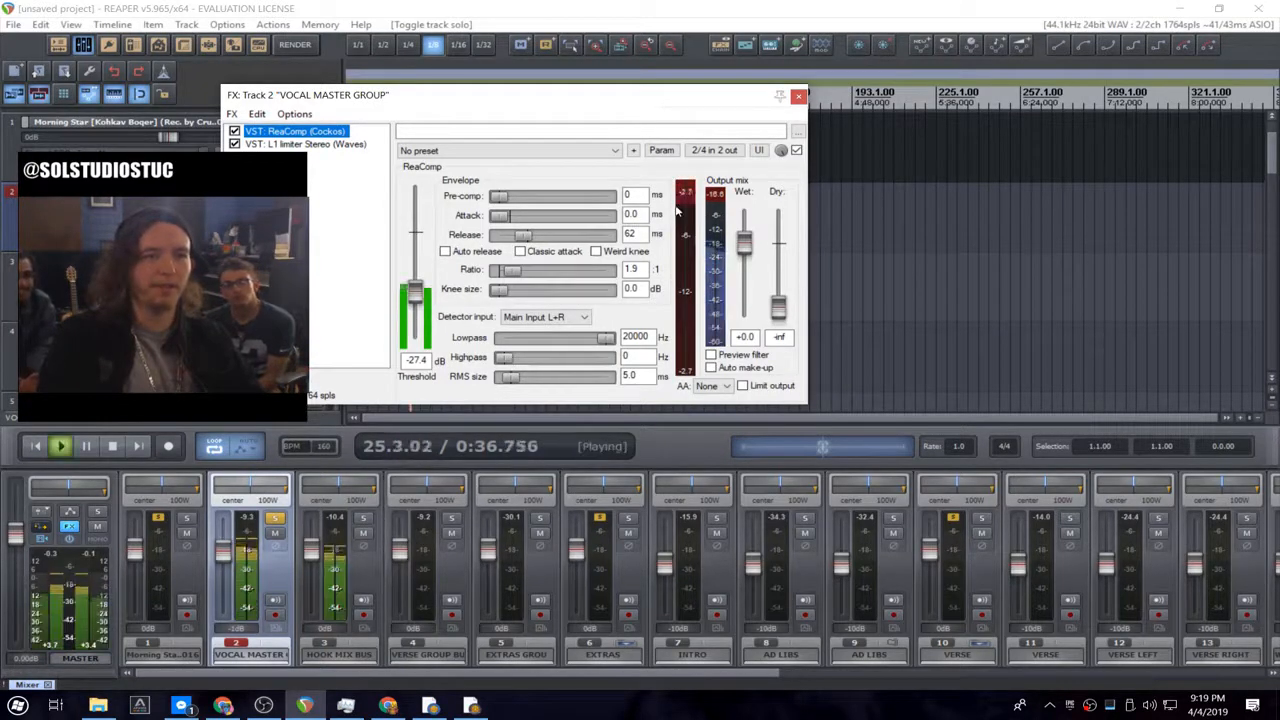
pyautogui.press('space')
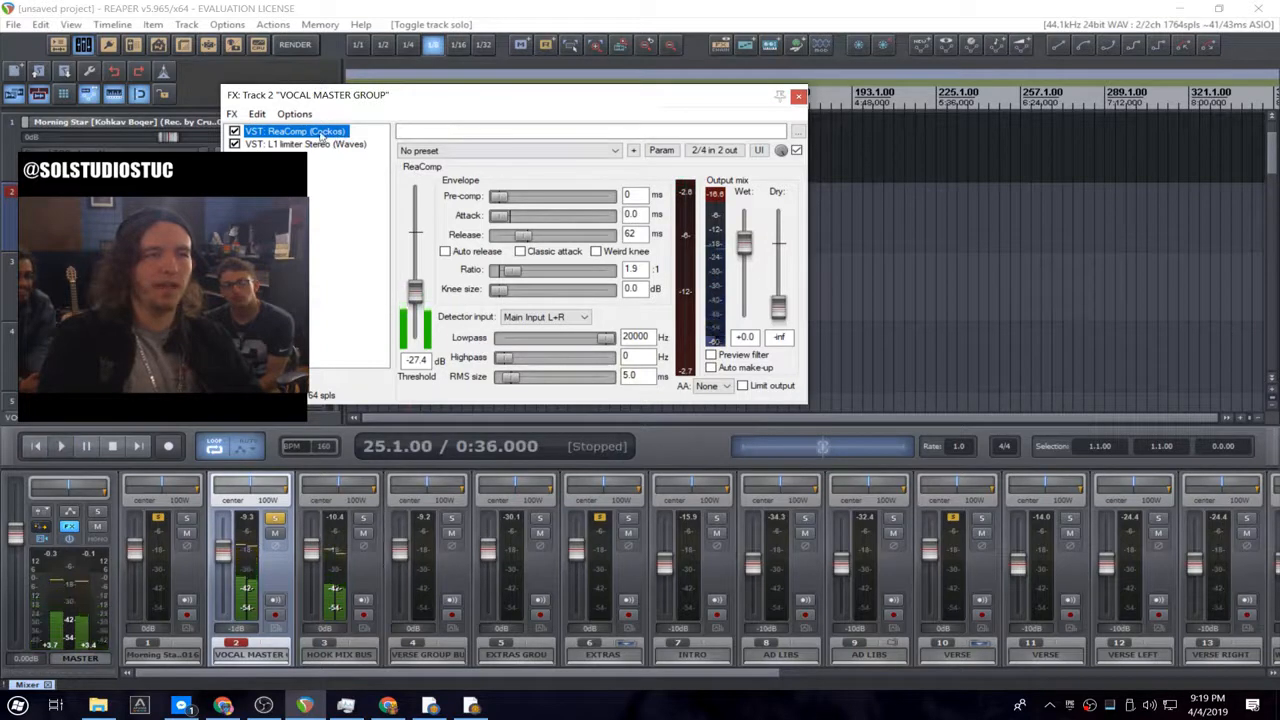
# - Close VOCAL MASTER GROUP's effects window and unsolo the track
pyautogui.rightClick(320, 133)
pyautogui.click(385, 229)
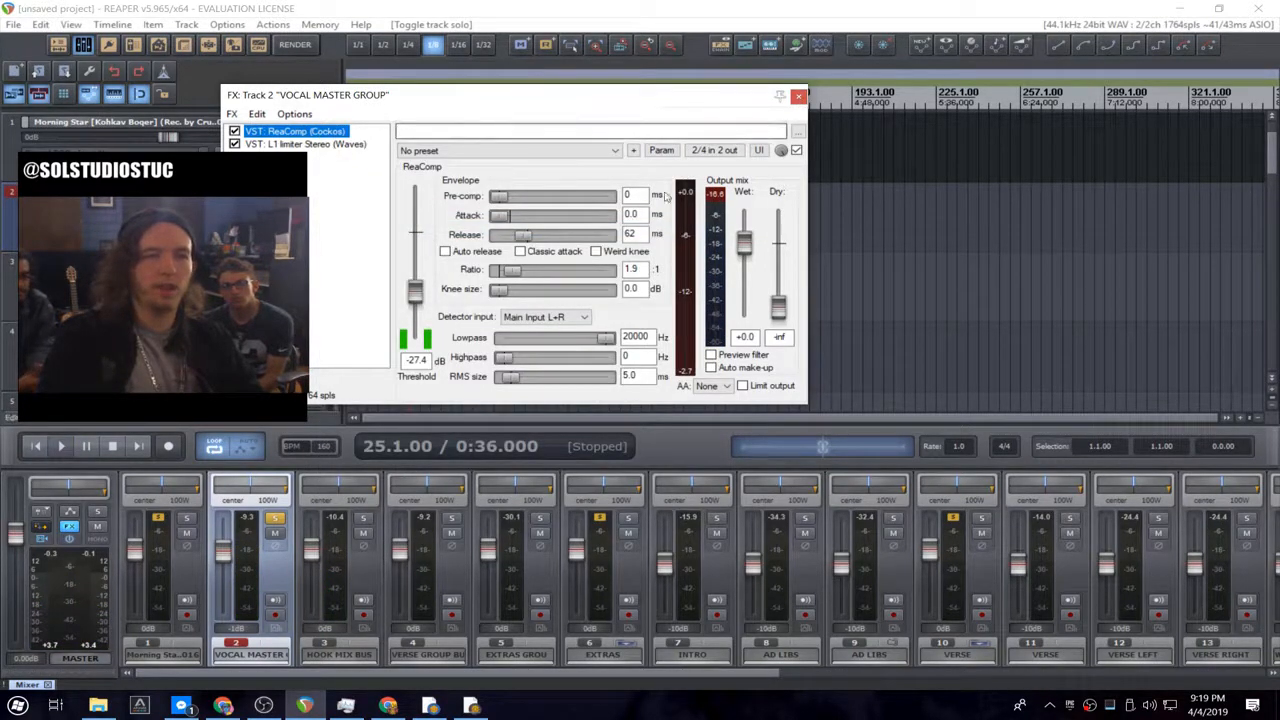
pyautogui.click(798, 95)
pyautogui.click(318, 191)
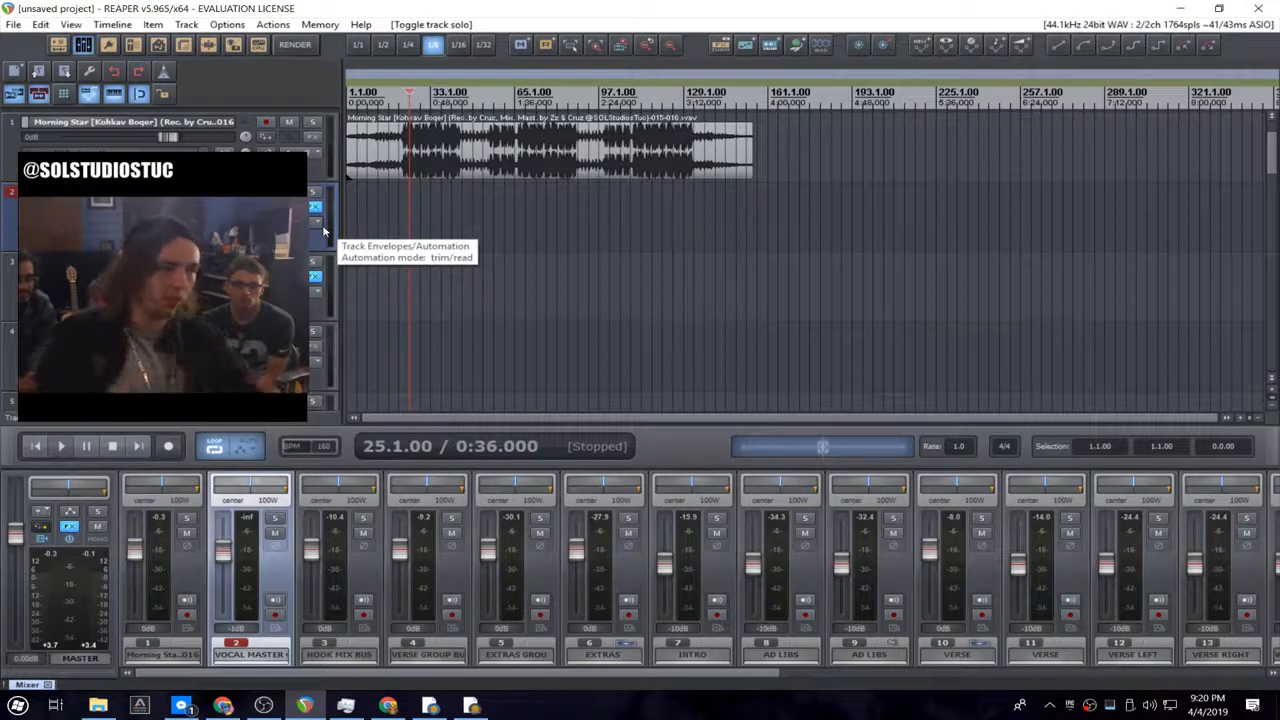
pyautogui.scroll(-5, 323, 231)
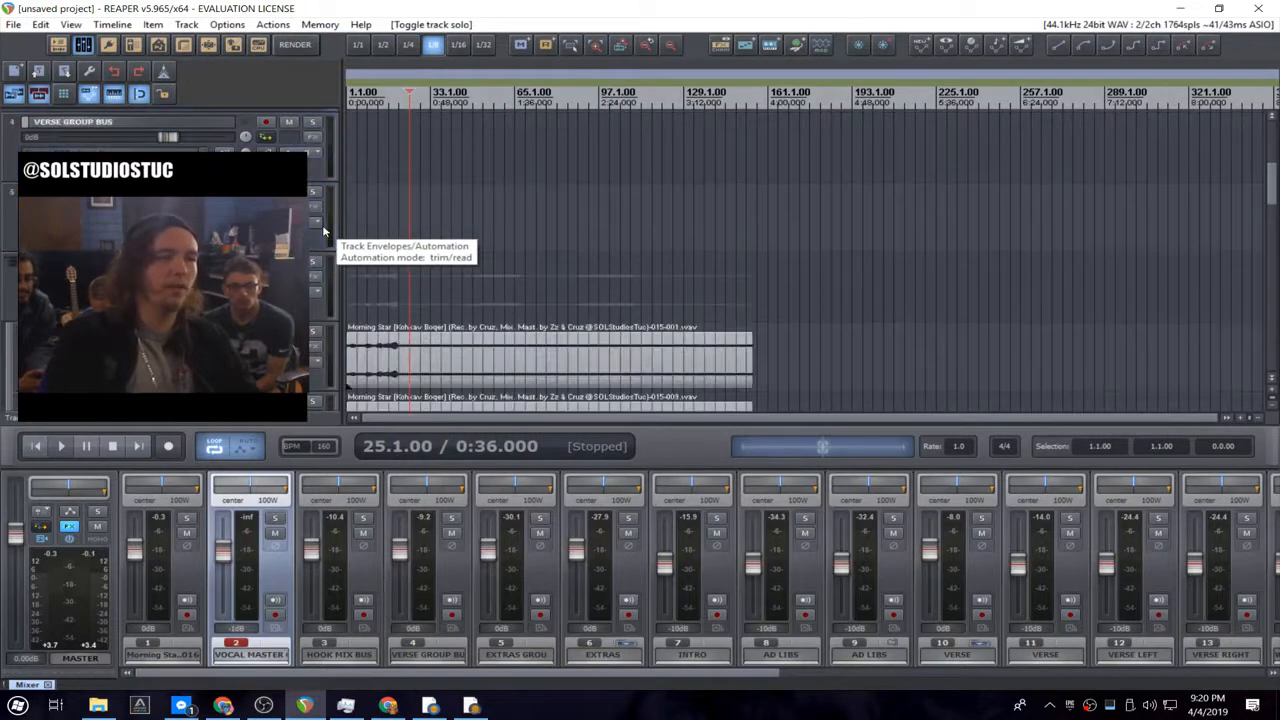
# - Paste the copied ReaComp compressor into the INTRO track's effects chain
pyautogui.scroll(3, 323, 231)
pyautogui.scroll(-4, 323, 231)
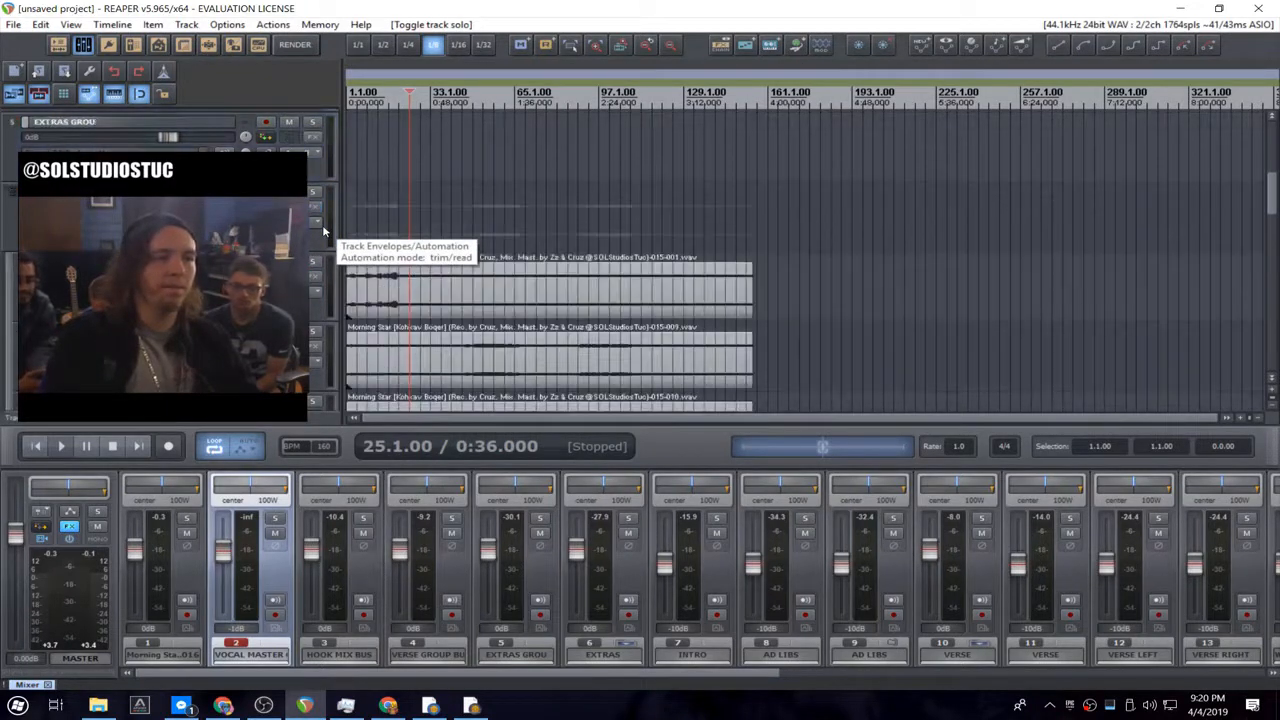
pyautogui.click(316, 208)
pyautogui.rightClick(65, 187)
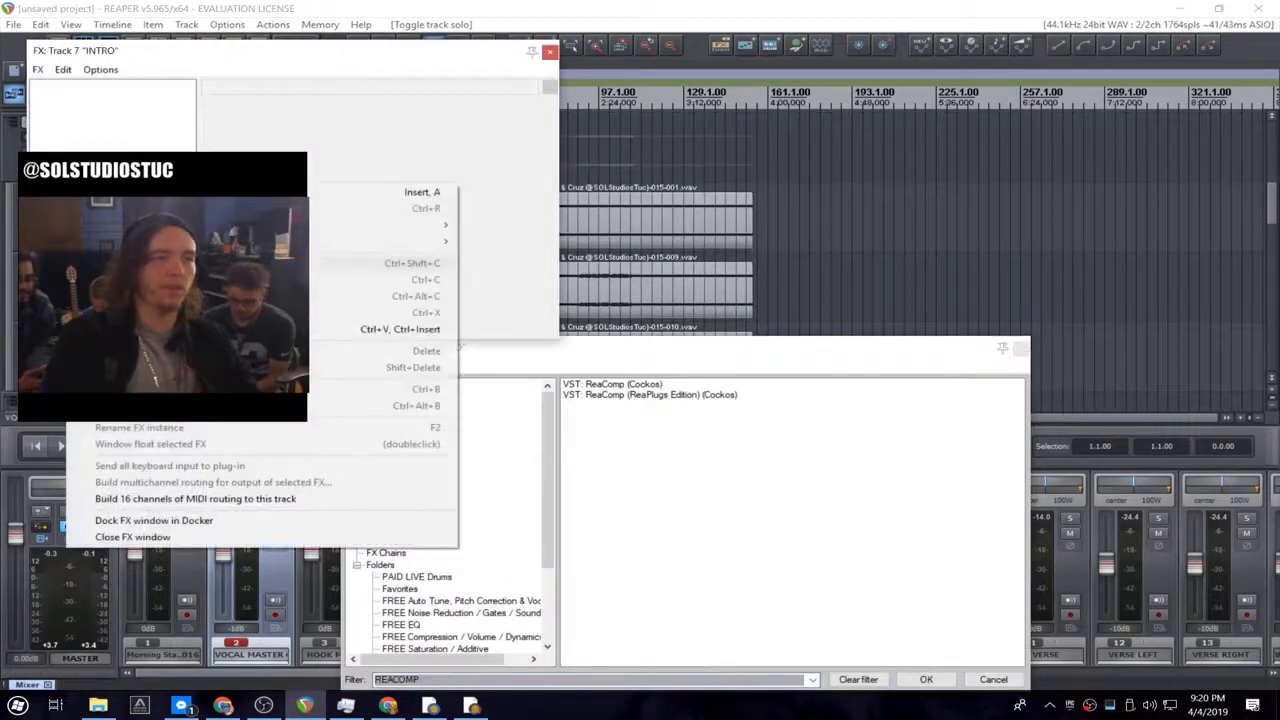
pyautogui.click(110, 329)
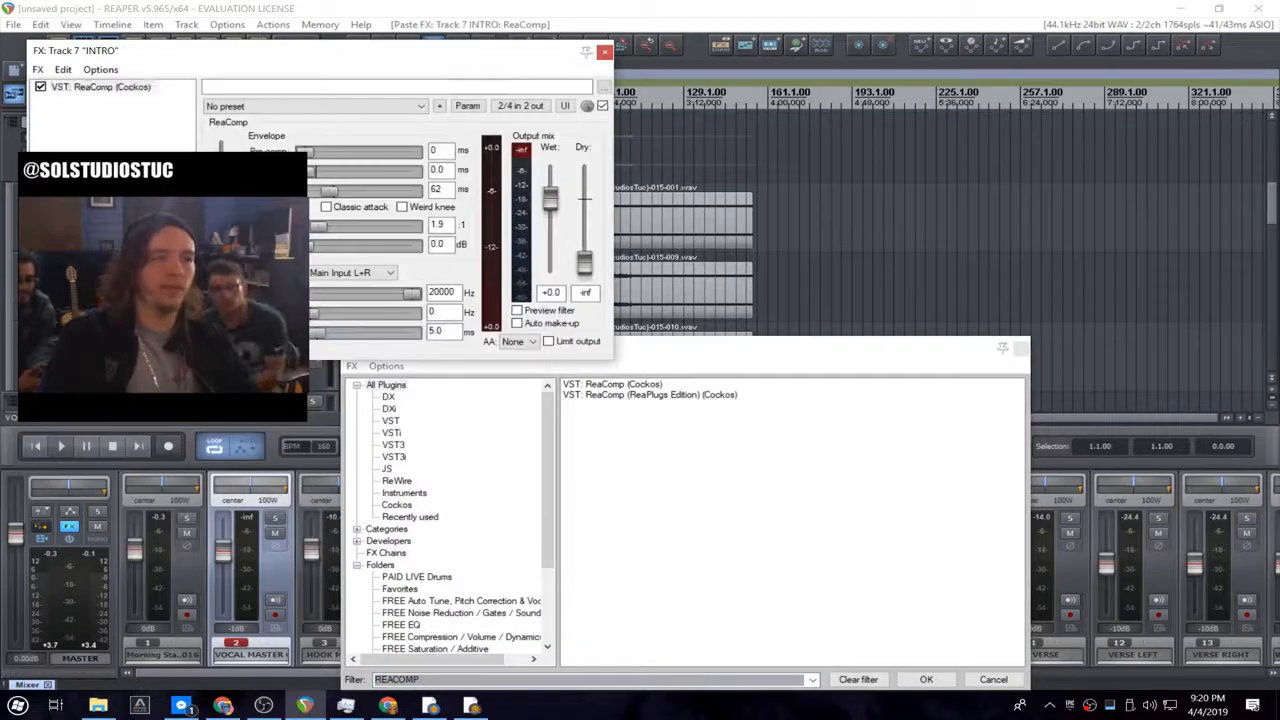
# - Start playback with the INTRO track soloed and move its effects window clear of the track list
pyautogui.press('space')
pyautogui.click(343, 40)
pyautogui.moveTo(343, 54); pyautogui.dragTo(991, 84)
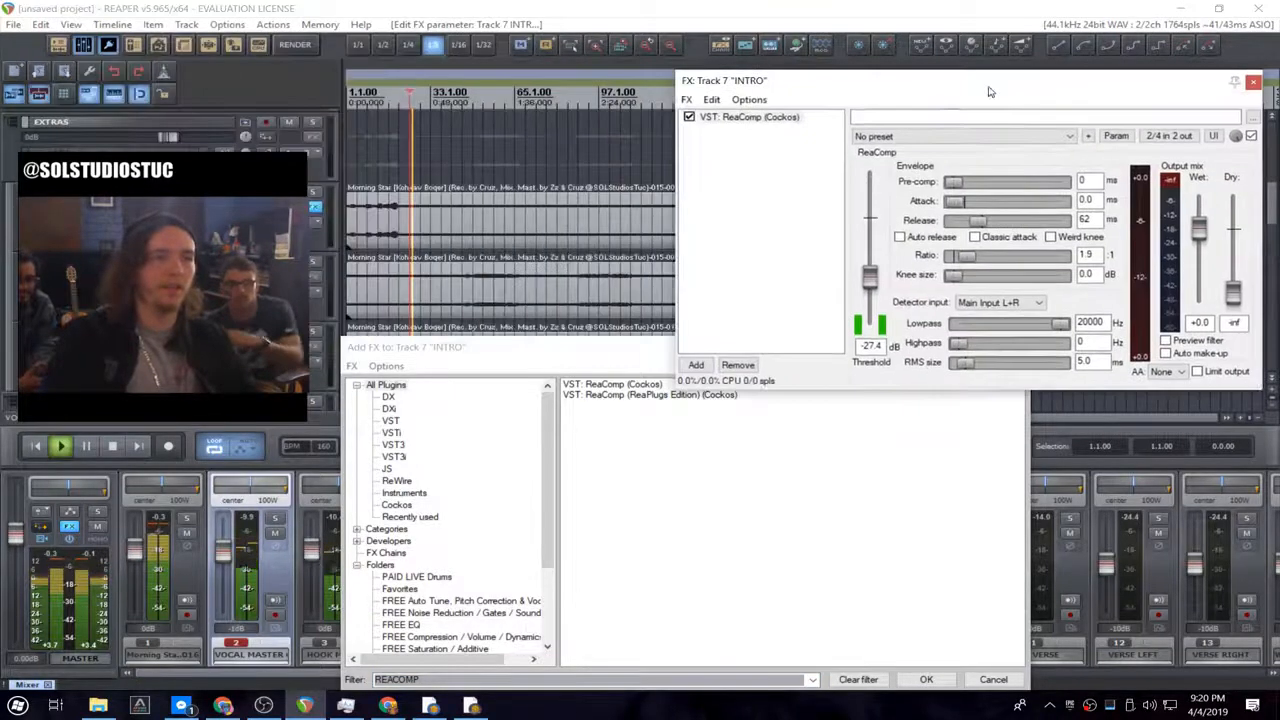
pyautogui.click(315, 191)
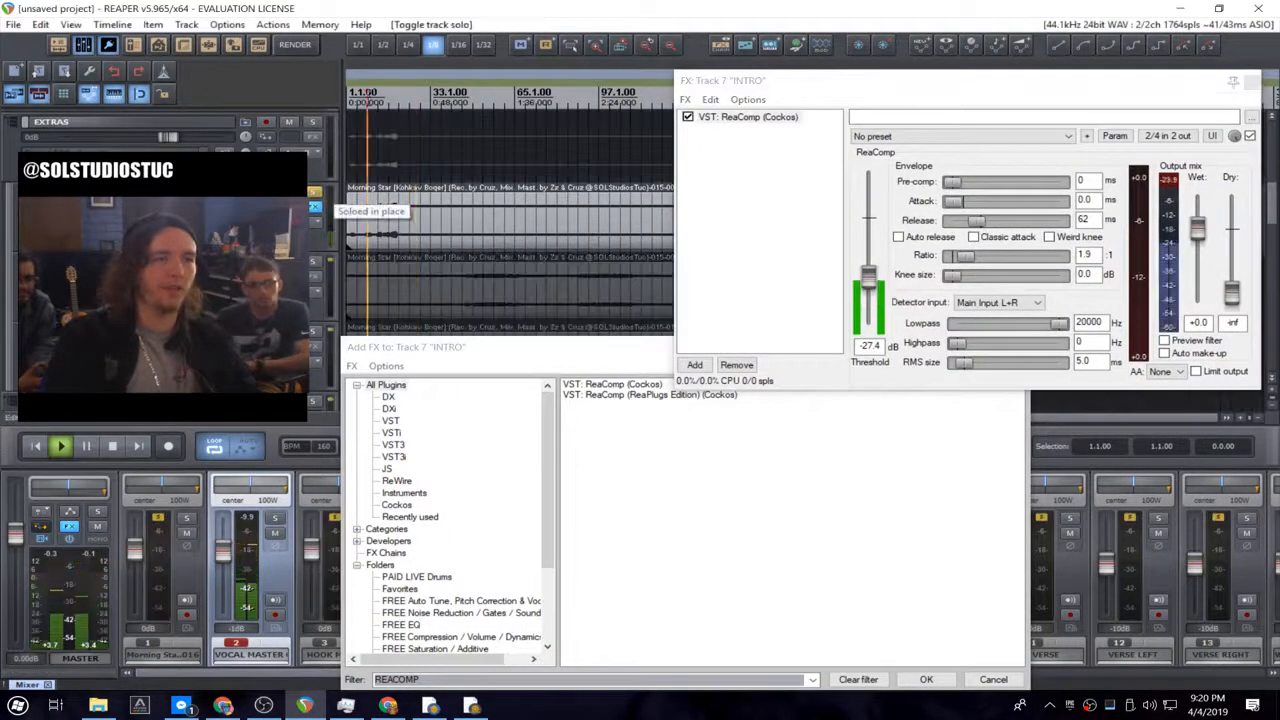
# - Set the INTRO track's ReaComp threshold to -36.2 dB, attack to 6.0 ms and release to 28 ms
pyautogui.moveTo(869, 276)
pyautogui.mouseDown()
pyautogui.moveTo(876, 302)
pyautogui.moveTo(872, 292)
pyautogui.mouseUp()
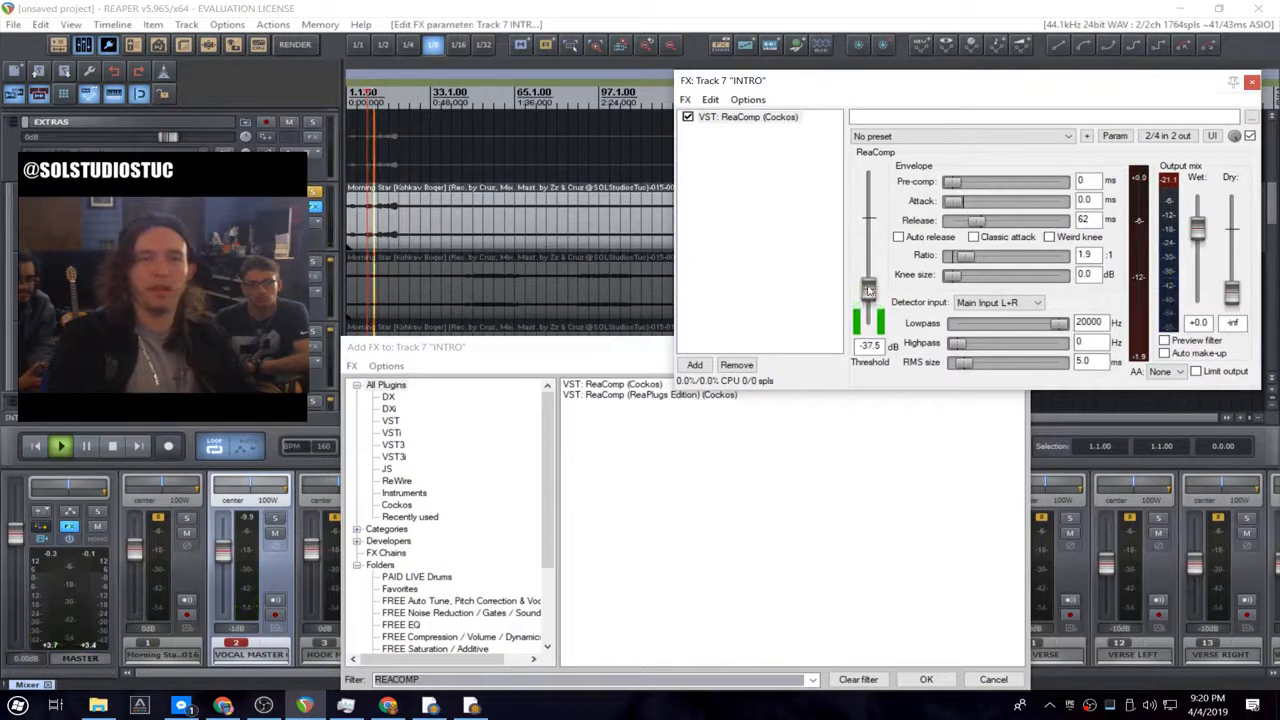
pyautogui.moveTo(896, 82); pyautogui.dragTo(634, 106)
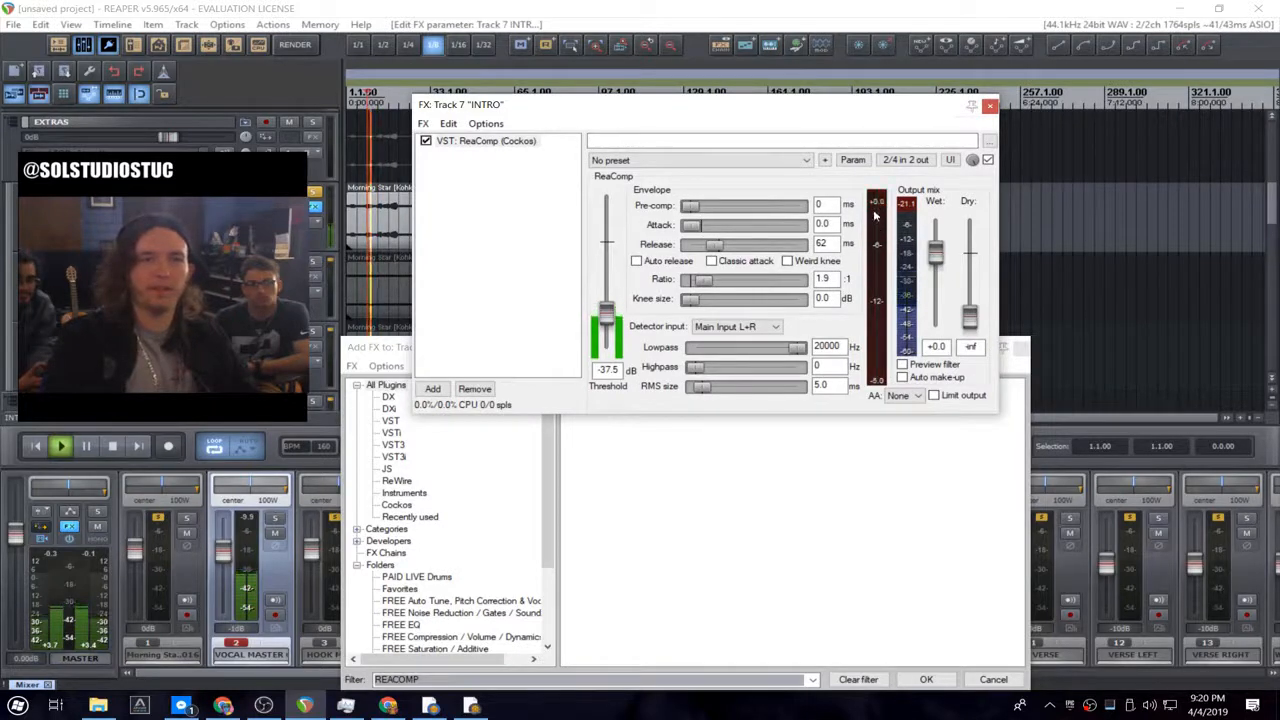
pyautogui.moveTo(609, 317); pyautogui.dragTo(609, 314)
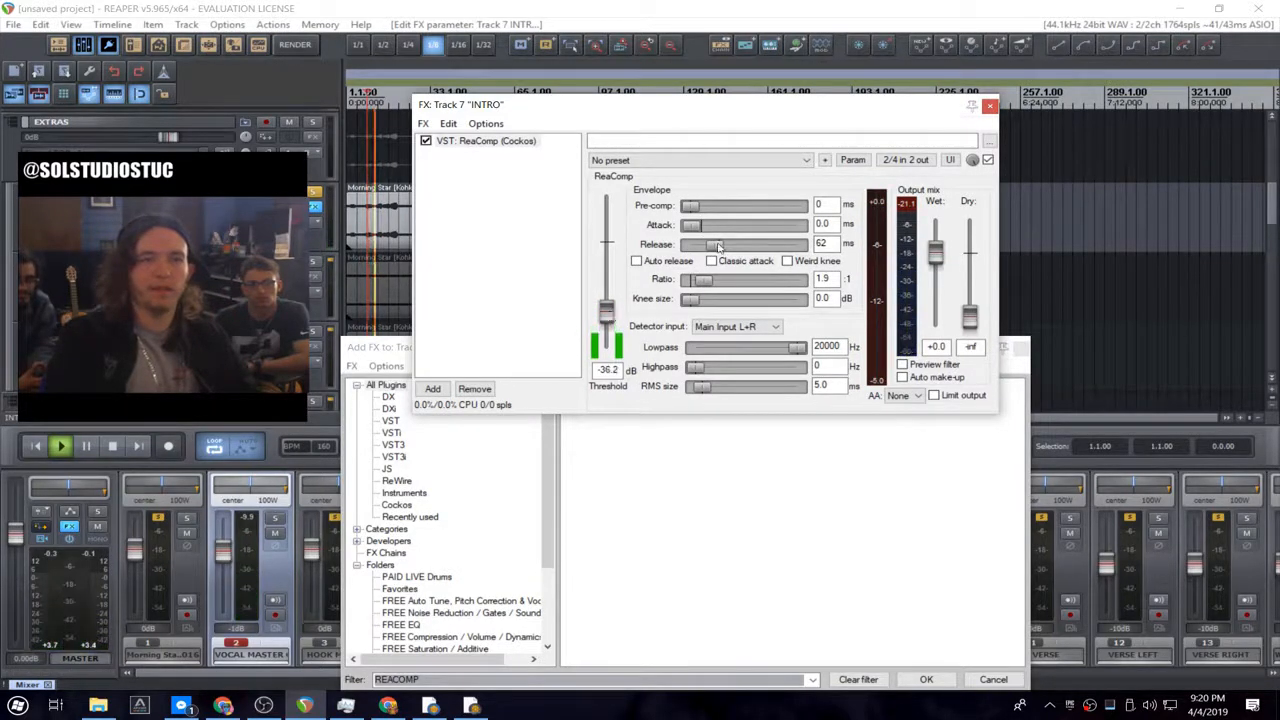
pyautogui.moveTo(692, 228)
pyautogui.mouseDown()
pyautogui.moveTo(708, 229)
pyautogui.moveTo(707, 245)
pyautogui.mouseUp()
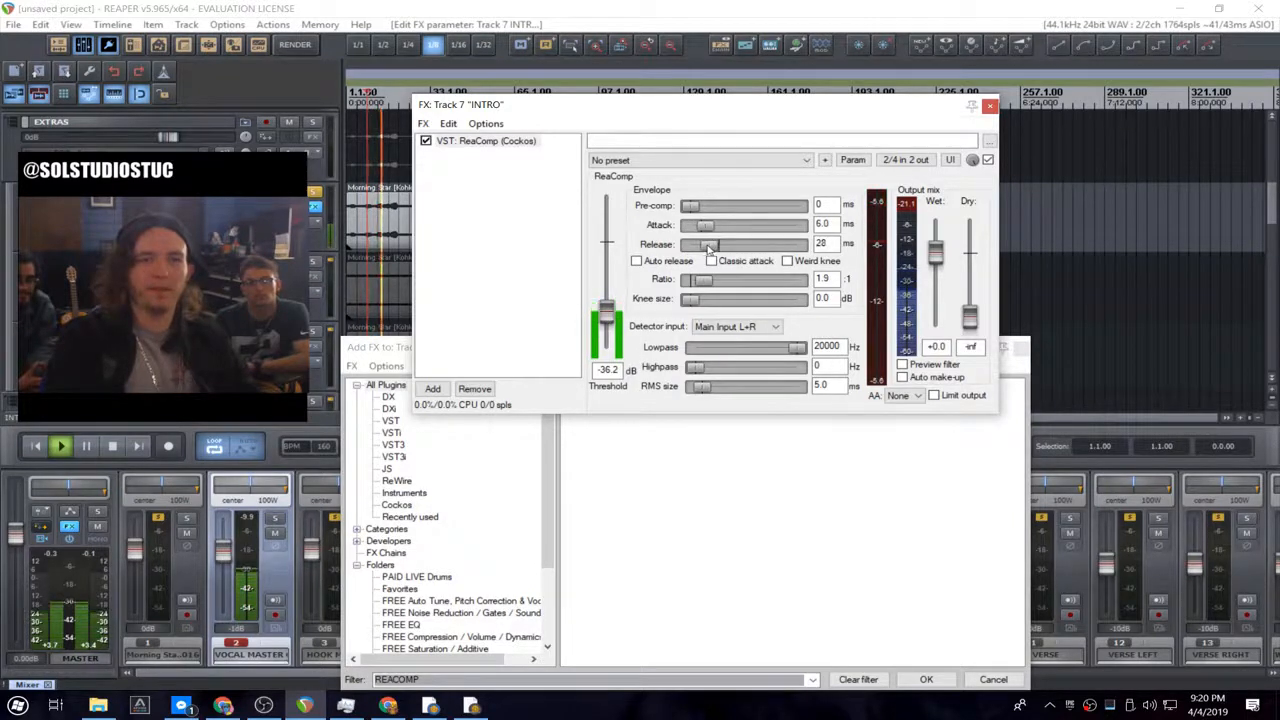
# - Stop playback, unsolo the INTRO track and dismiss the plug-in browser without adding anything
pyautogui.click(990, 106)
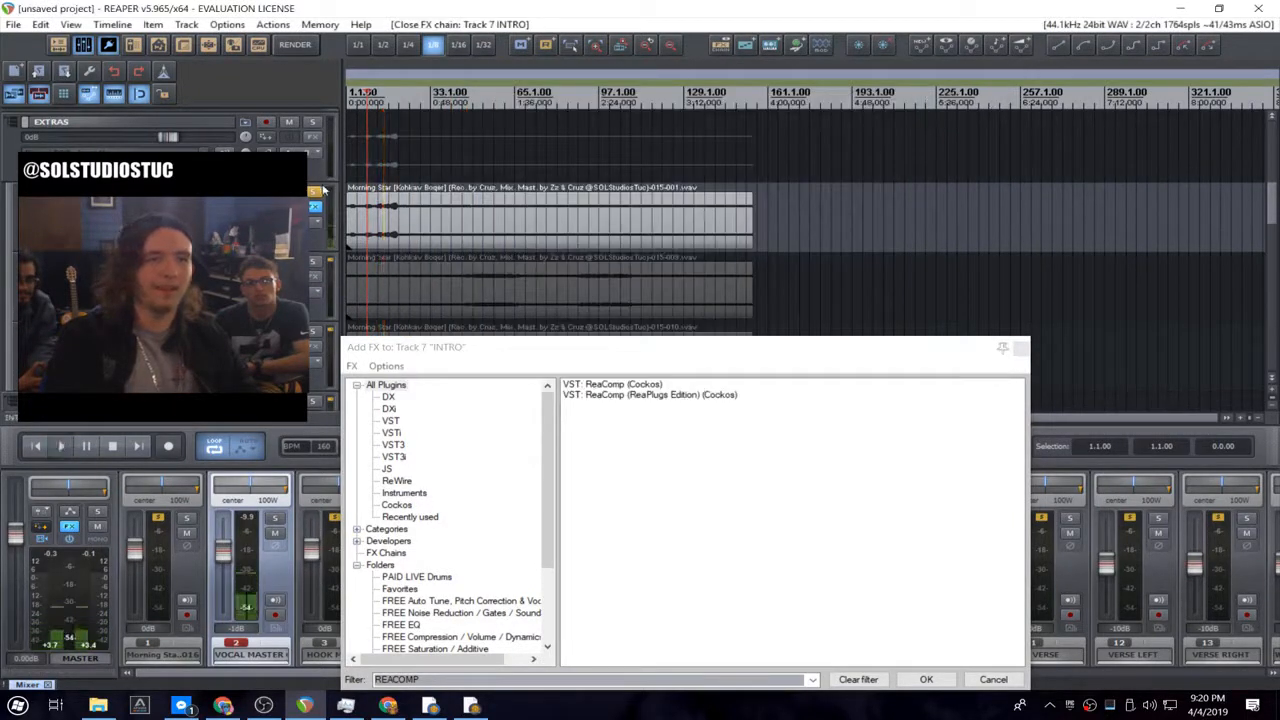
pyautogui.press('space')
pyautogui.click(315, 191)
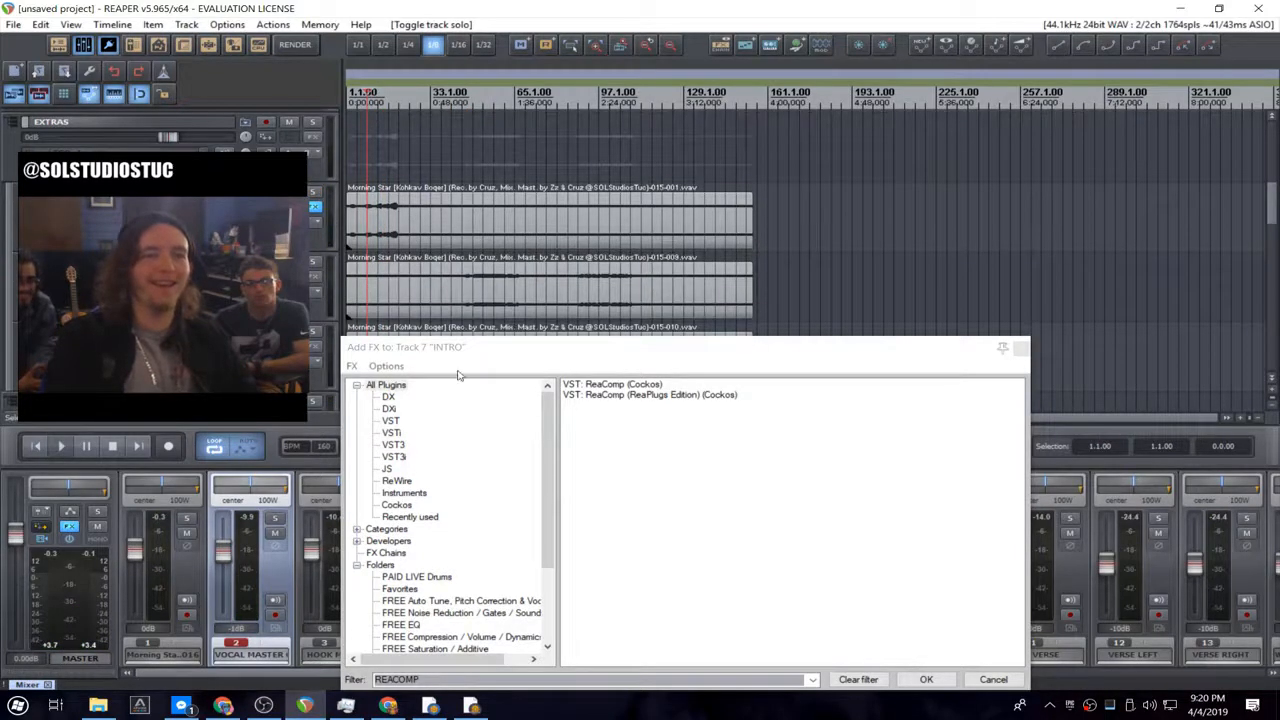
pyautogui.moveTo(482, 348); pyautogui.dragTo(599, 190)
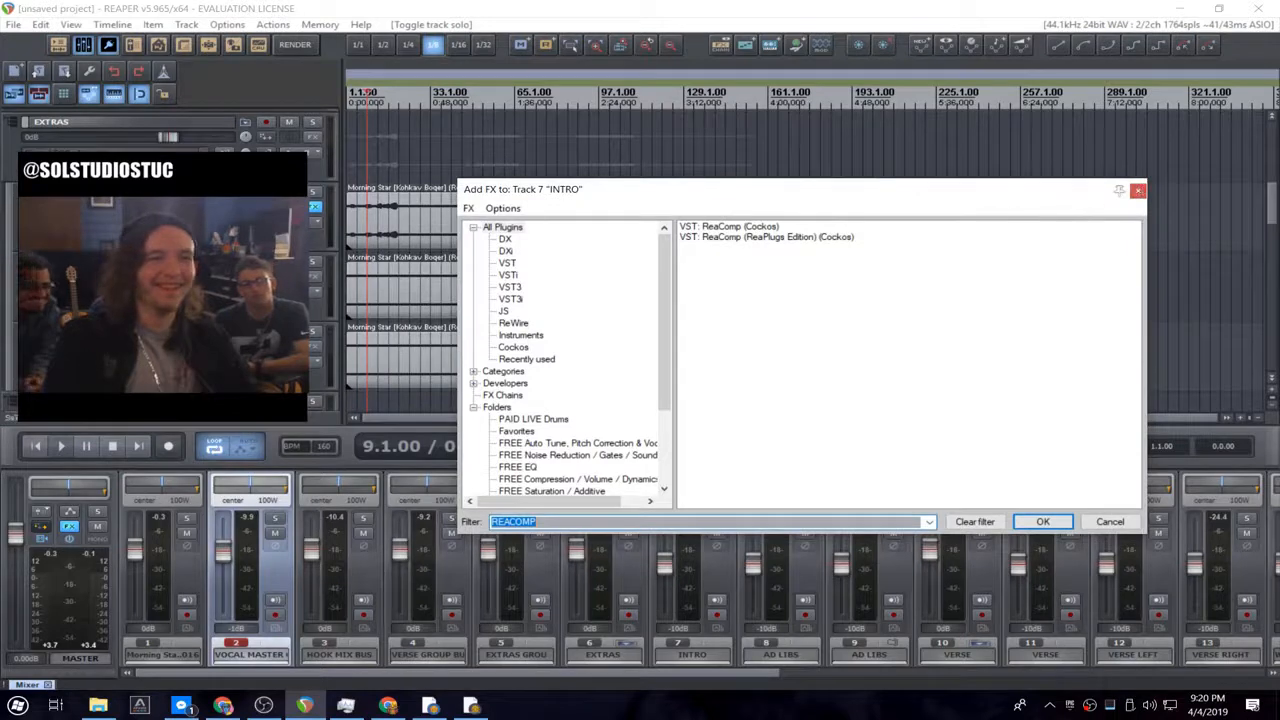
pyautogui.press('Escape')
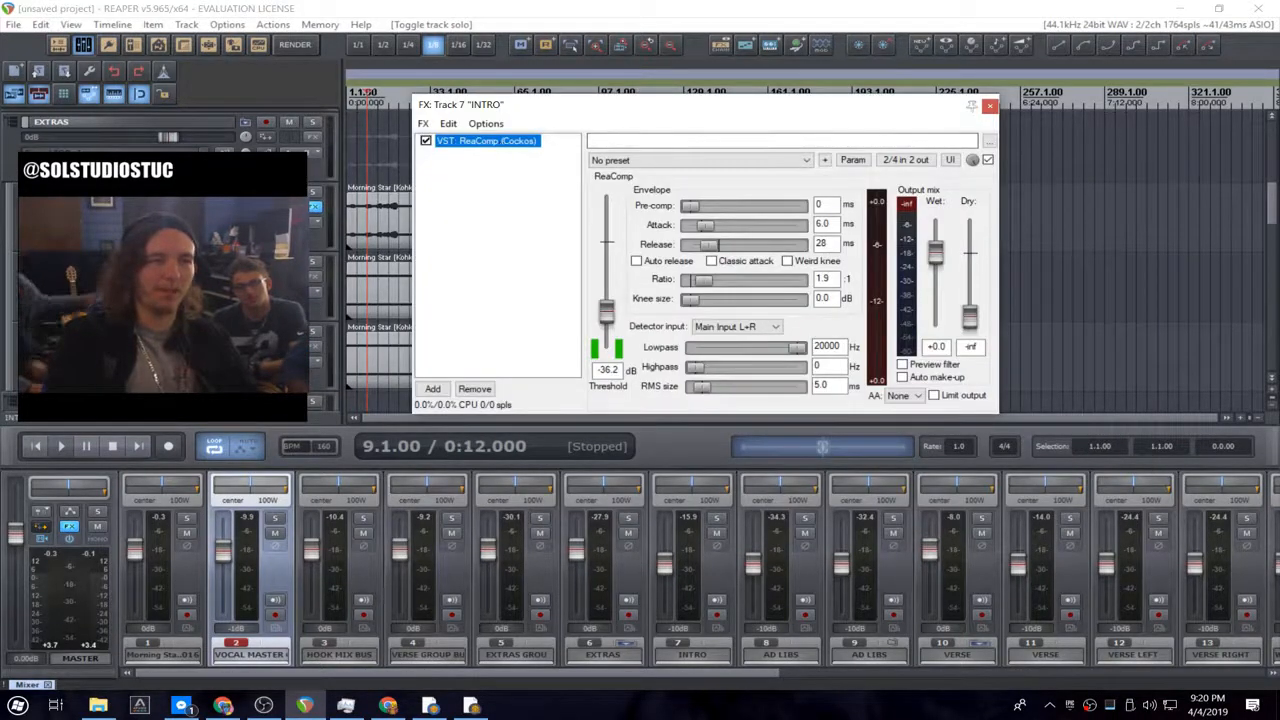
# - Copy the INTRO track's ReaComp to both AD LIBS tracks and close their effects windows
pyautogui.moveTo(487, 141); pyautogui.dragTo(304, 280)
pyautogui.moveTo(513, 166); pyautogui.dragTo(306, 345)
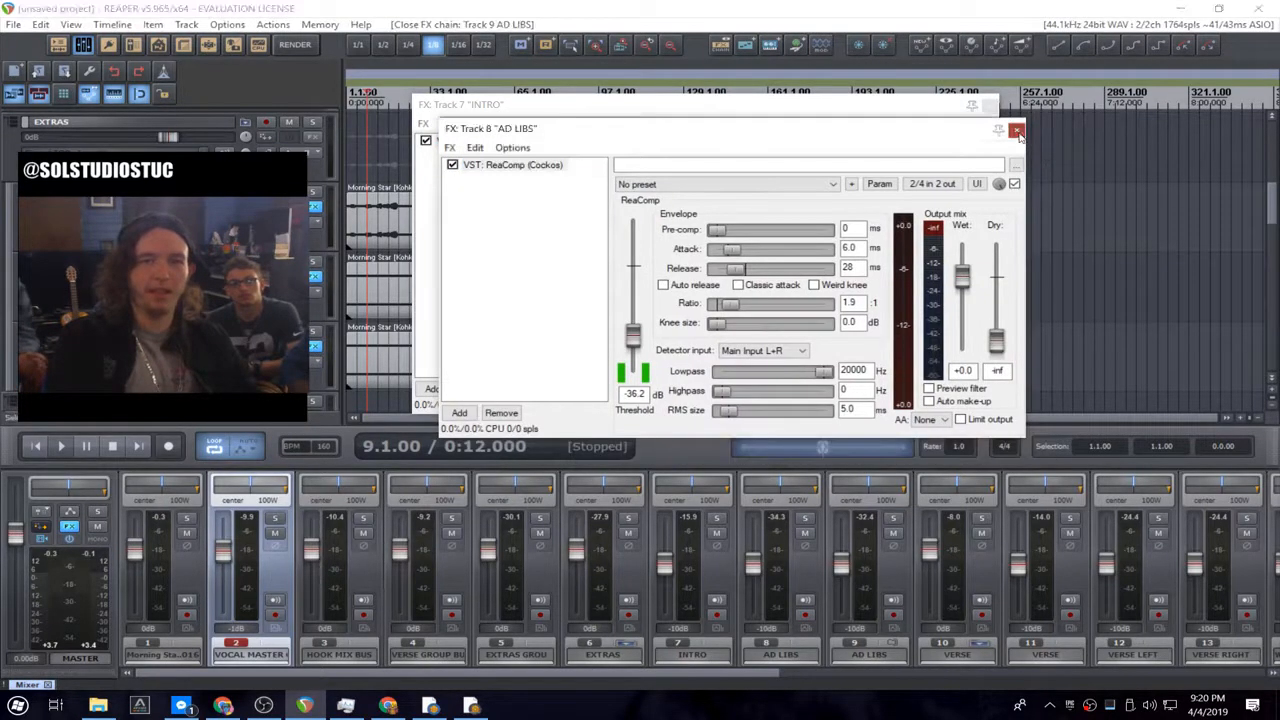
pyautogui.click(1017, 131)
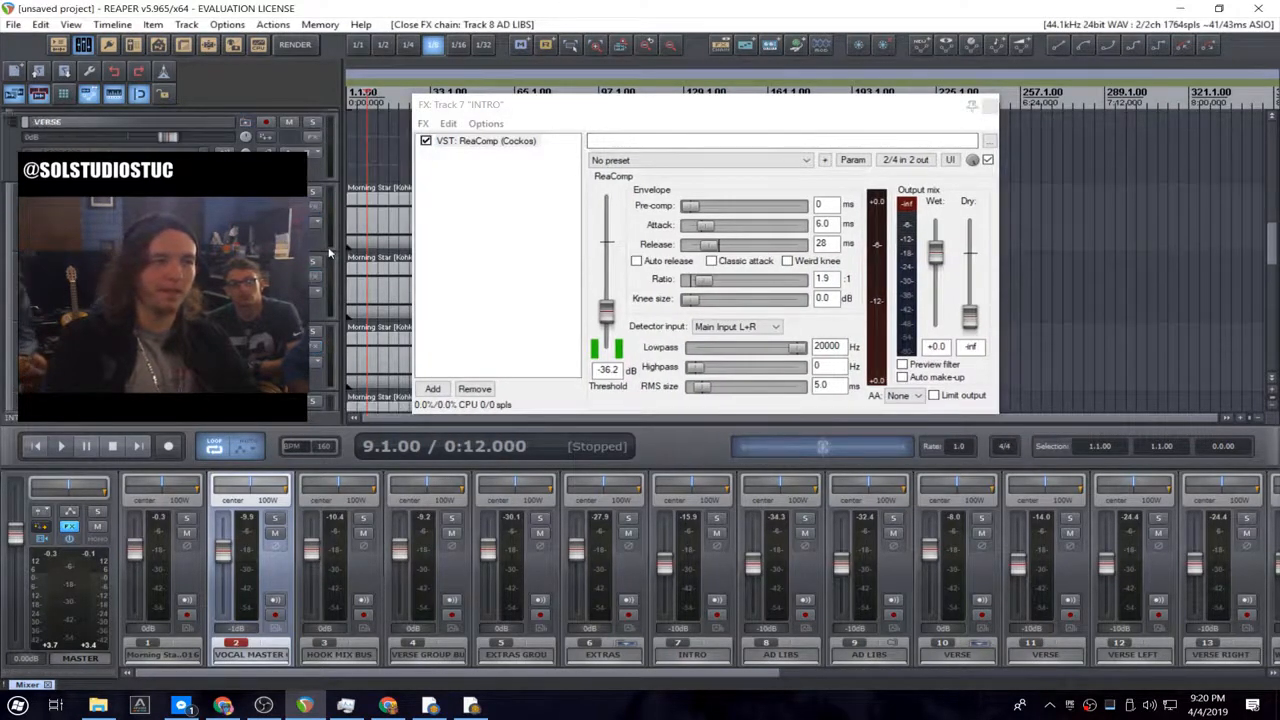
# - Copy ReaComp with its settings to verse tracks 11 to 15, from VERSE through VERSE KINDA LEFT
pyautogui.moveTo(487, 141); pyautogui.dragTo(314, 207)
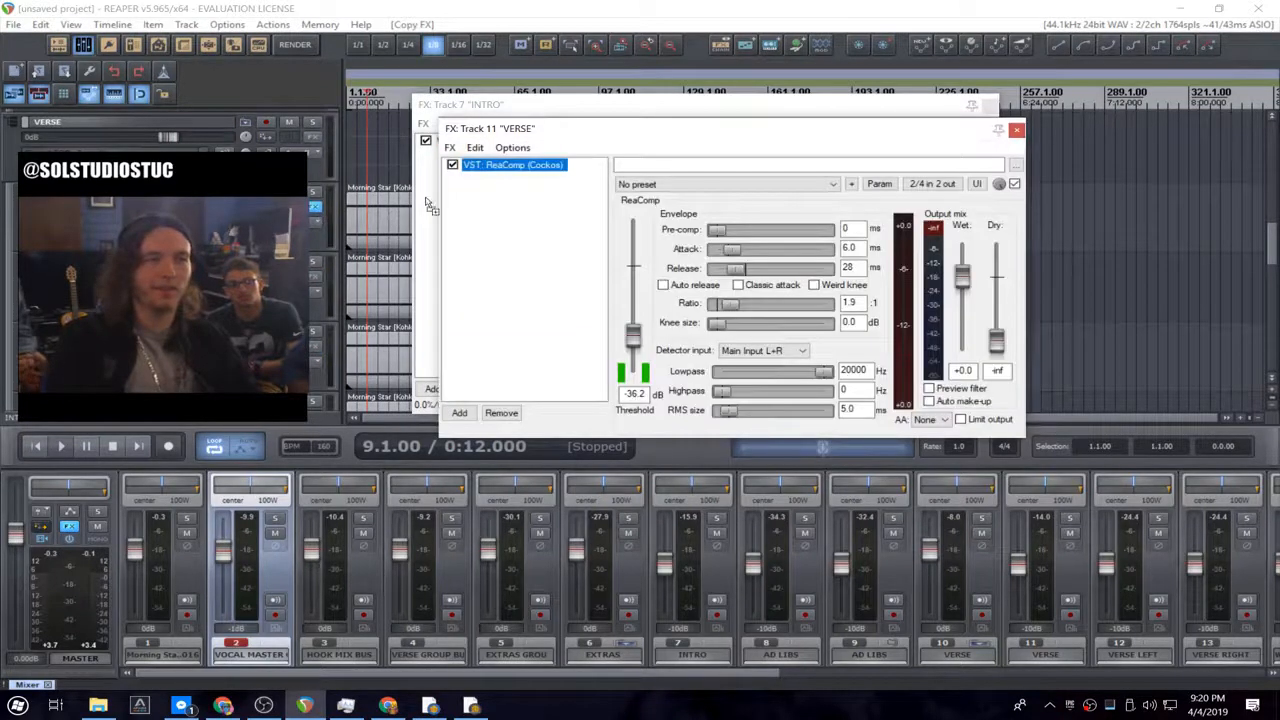
pyautogui.moveTo(430, 205); pyautogui.dragTo(316, 276)
pyautogui.moveTo(540, 189); pyautogui.dragTo(315, 347)
pyautogui.scroll(-2, 325, 340)
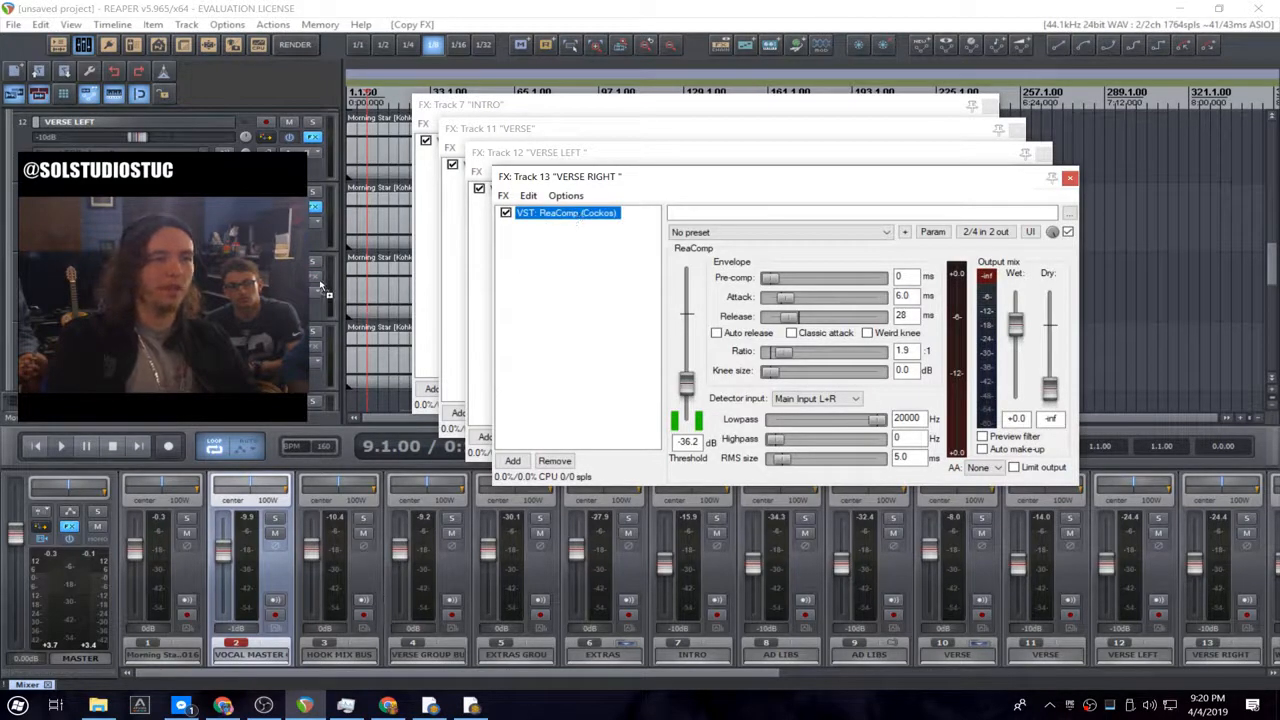
pyautogui.moveTo(320, 287); pyautogui.dragTo(315, 278)
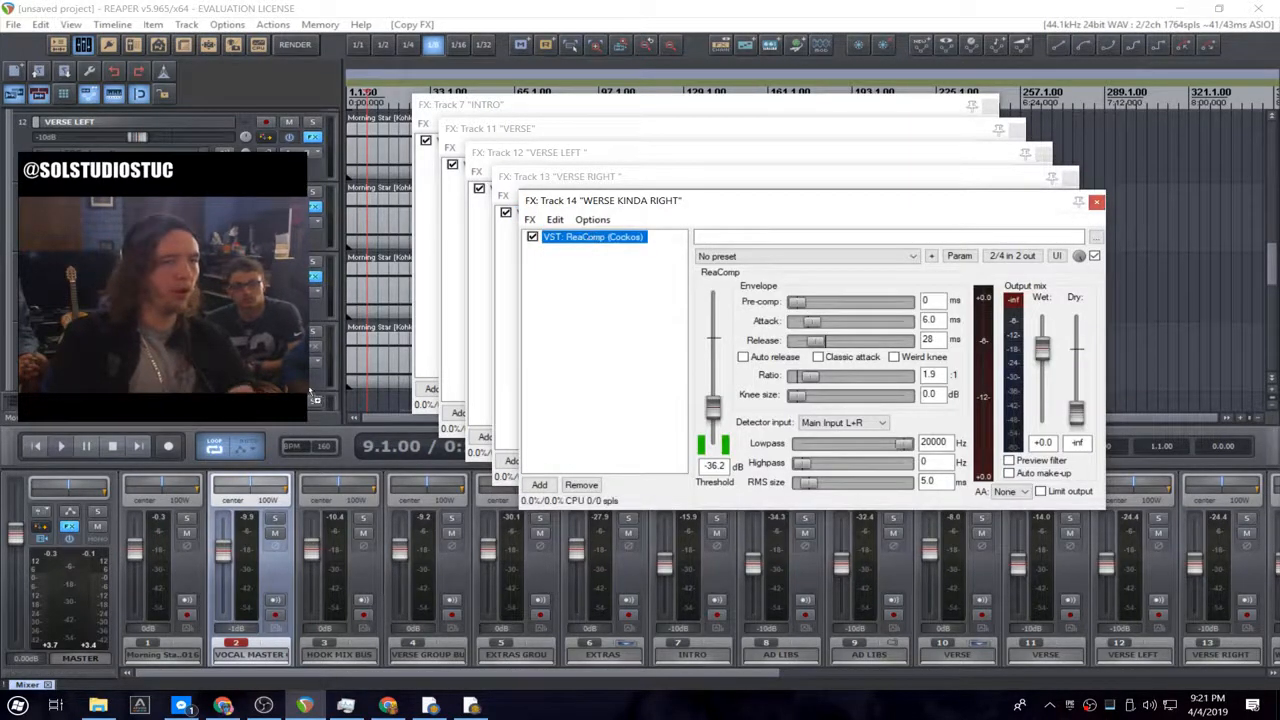
pyautogui.moveTo(591, 236); pyautogui.dragTo(316, 346)
# - Copy ReaComp with its settings to the HOOK L, HOOK R, HOOK KINDA L, HOOK KINDA R and CENTER HOOK tracks
pyautogui.scroll(-5, 334, 340)
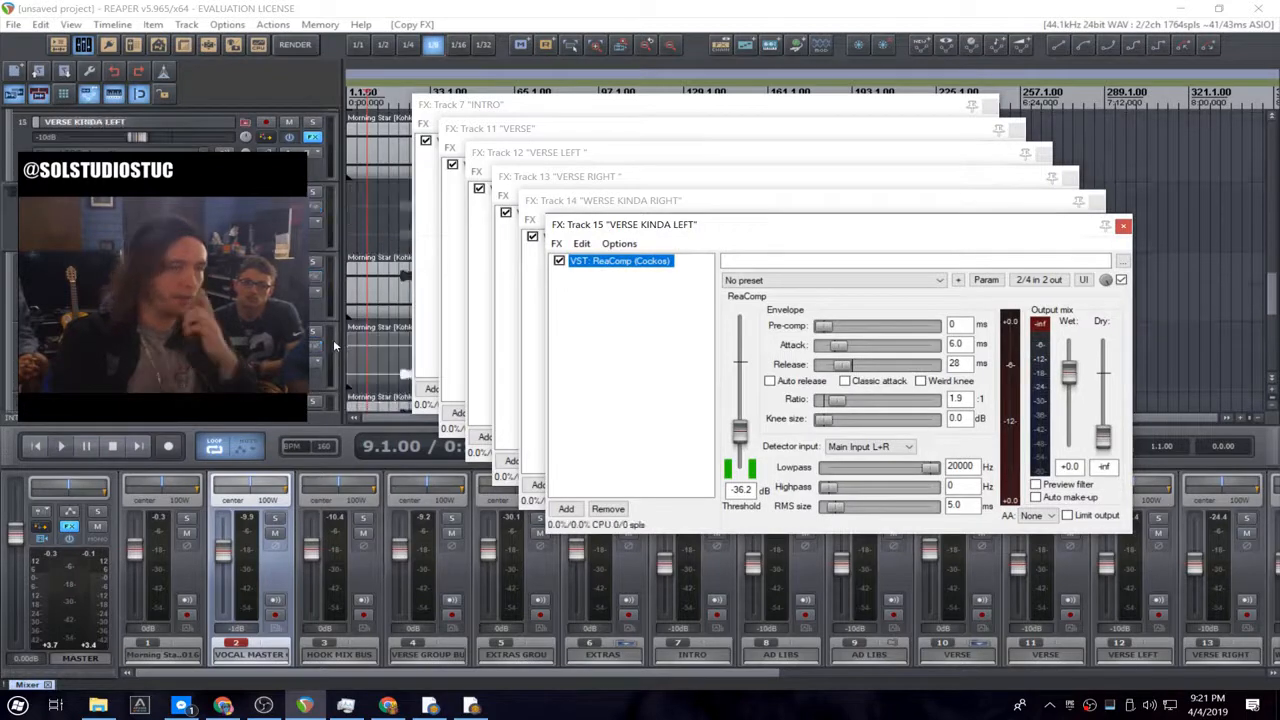
pyautogui.scroll(-2, 344, 340)
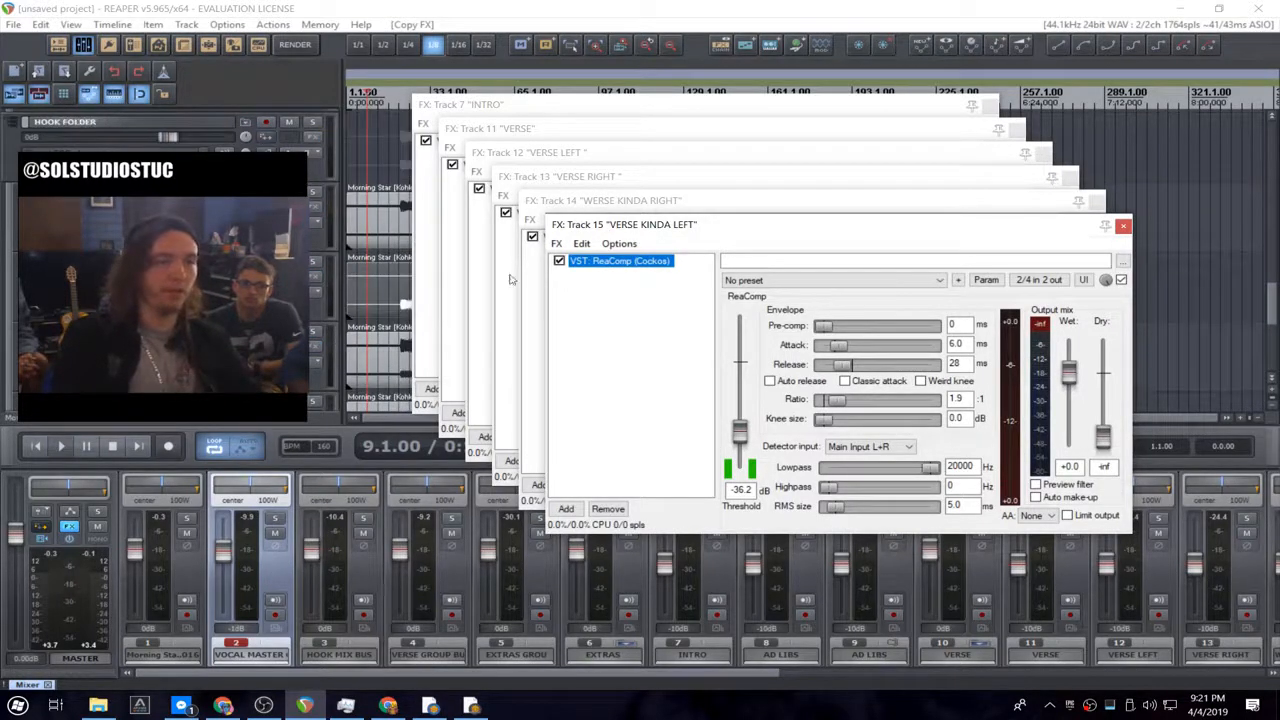
pyautogui.moveTo(325, 218); pyautogui.dragTo(316, 208)
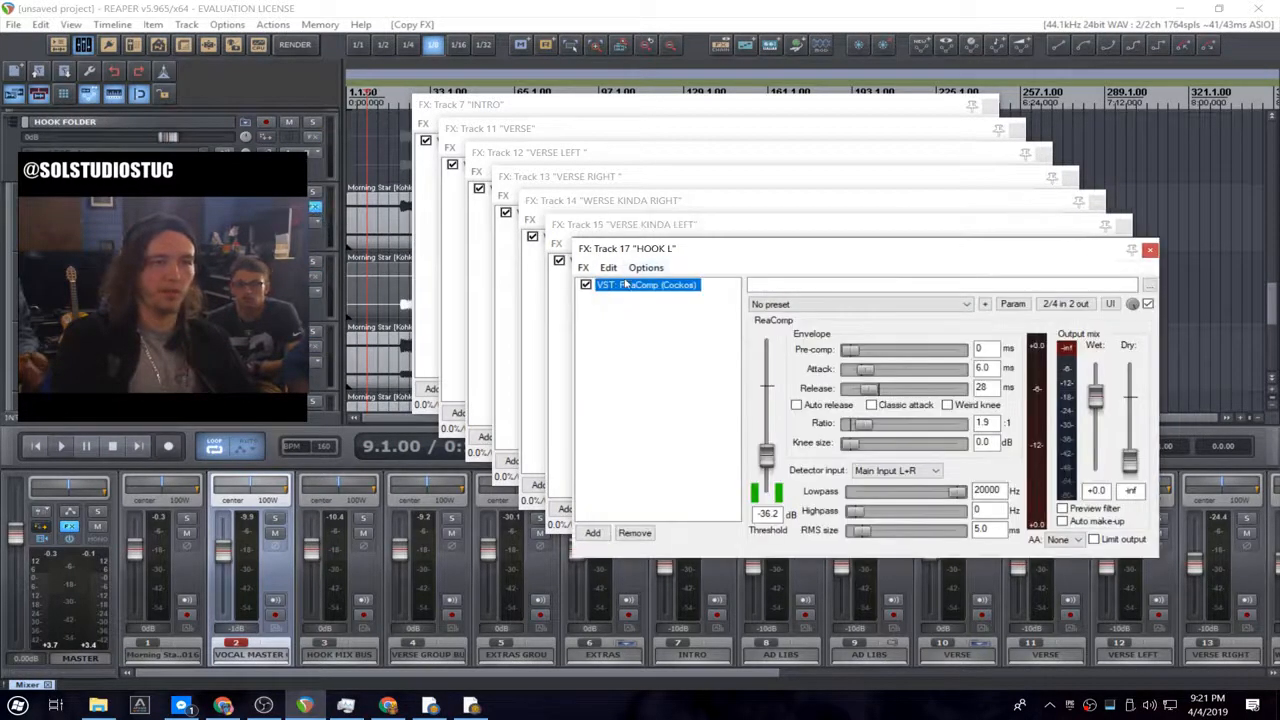
pyautogui.moveTo(322, 287); pyautogui.dragTo(316, 280)
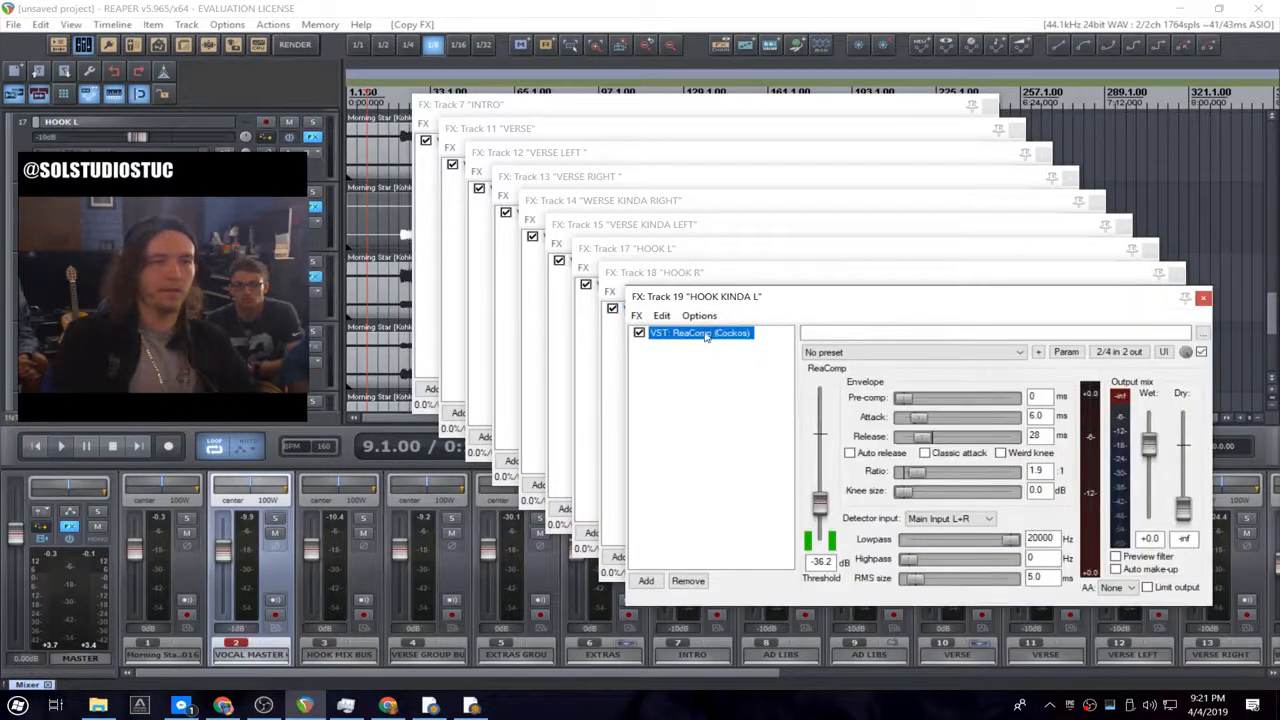
pyautogui.moveTo(312, 356); pyautogui.dragTo(314, 350)
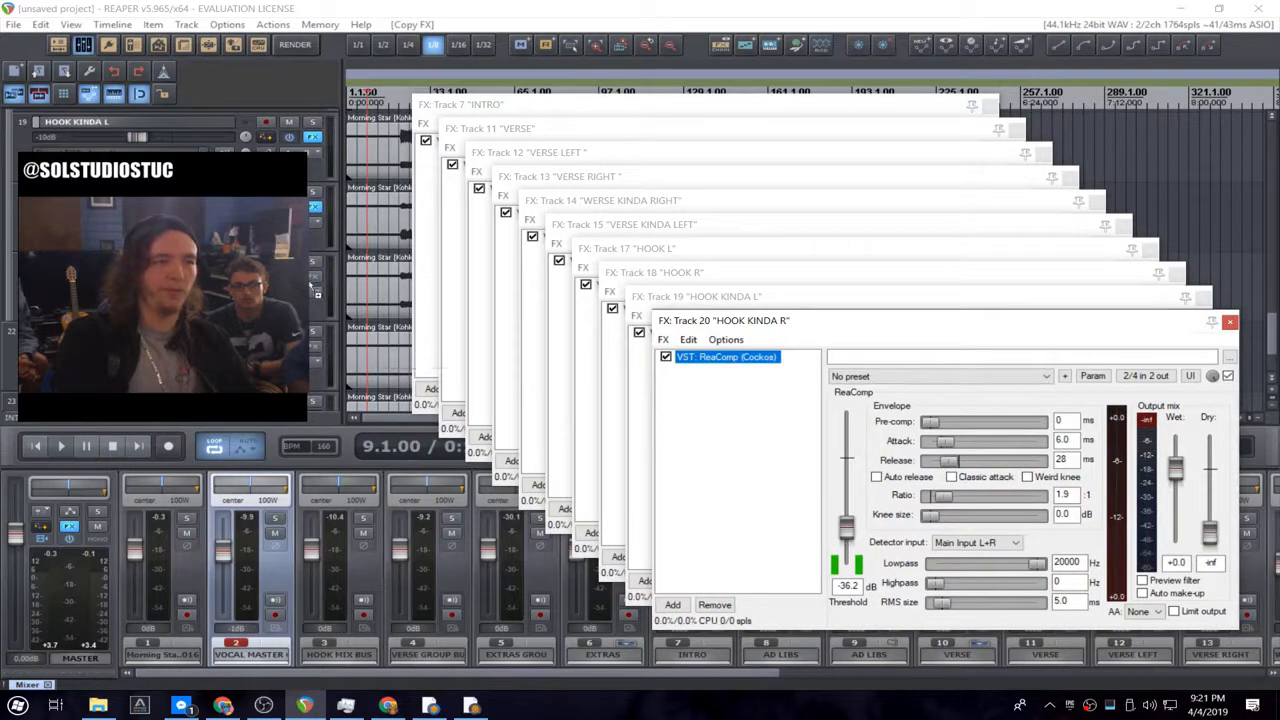
pyautogui.moveTo(316, 292); pyautogui.dragTo(316, 290)
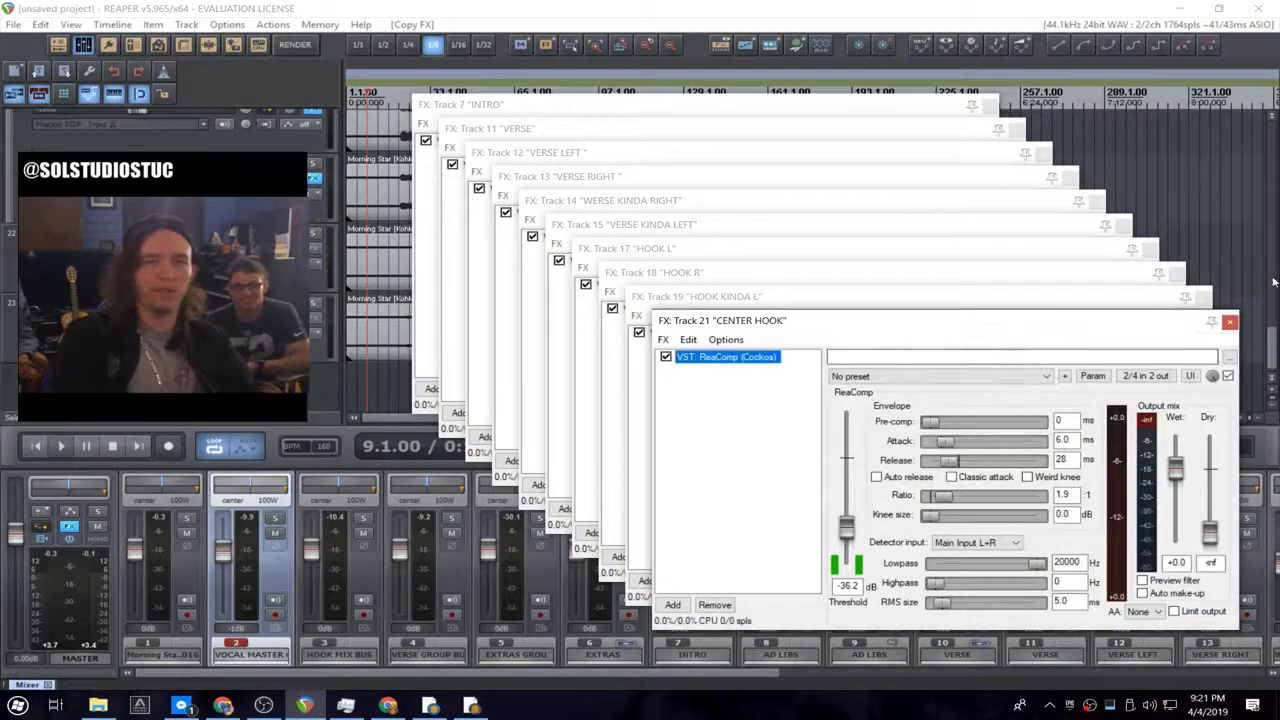
# - Close all the open effects windows of the hook, verse and INTRO tracks
pyautogui.click(1229, 321)
pyautogui.click(1229, 321)
pyautogui.click(1203, 297)
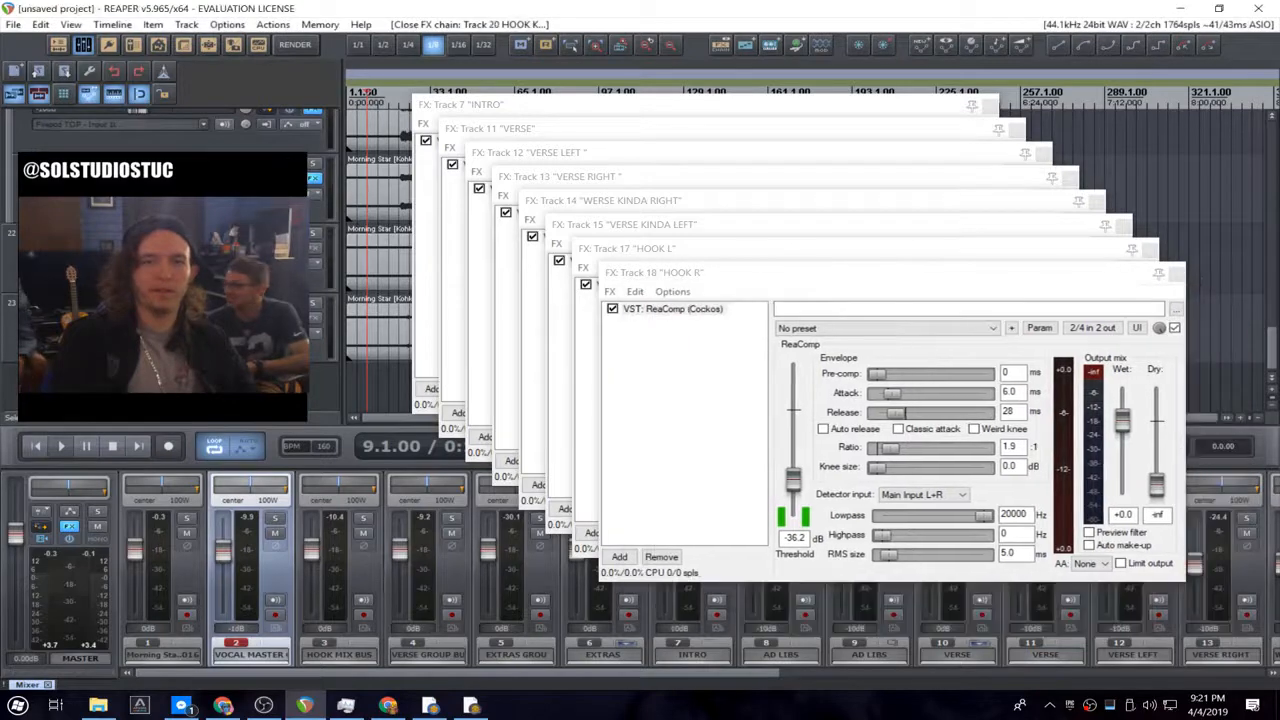
pyautogui.click(1177, 274)
pyautogui.click(1151, 250)
pyautogui.click(1124, 226)
pyautogui.click(1097, 202)
pyautogui.click(1070, 178)
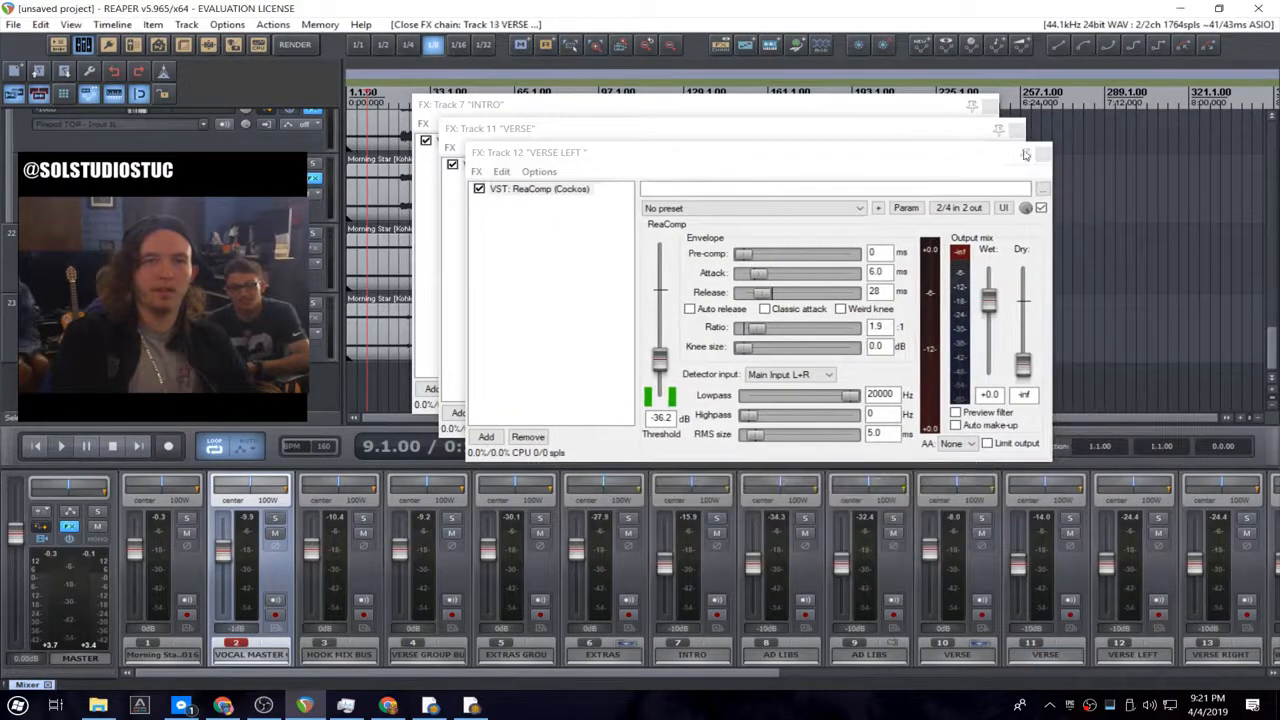
pyautogui.click(1041, 153)
pyautogui.click(1014, 129)
pyautogui.click(988, 105)
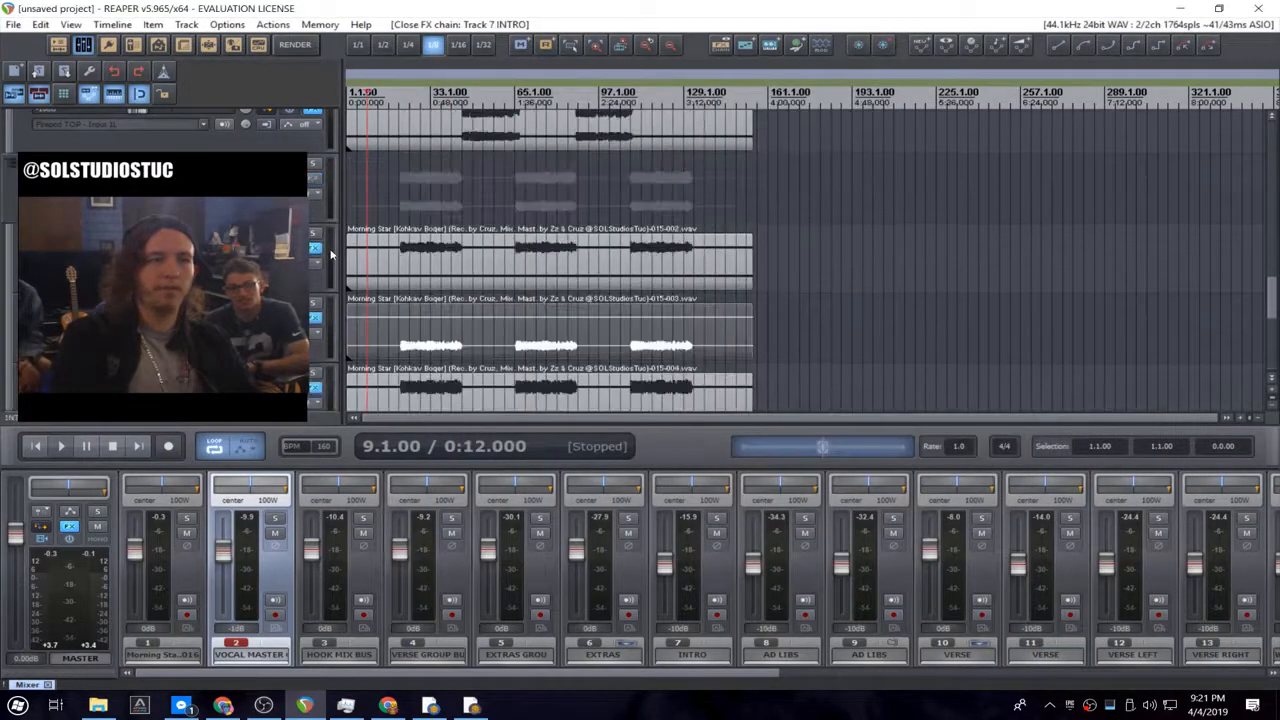
# - Solo the INTRO track
pyautogui.scroll(10, 331, 255)
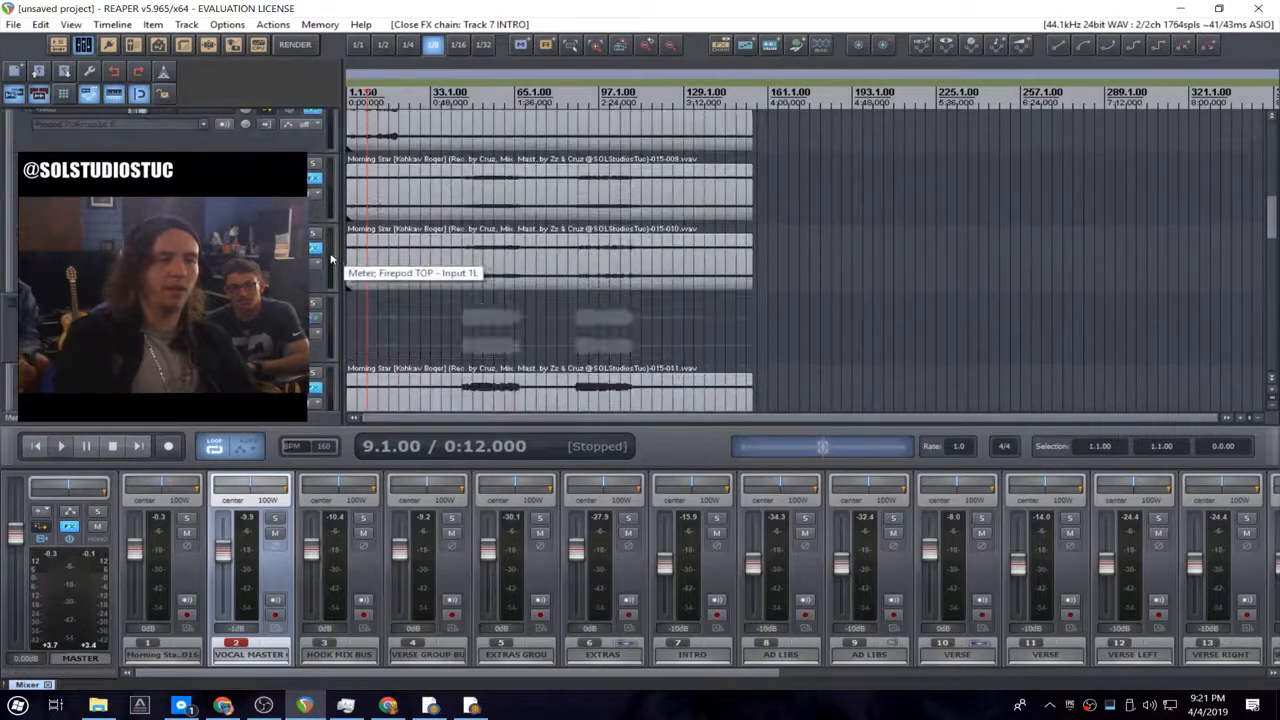
pyautogui.scroll(2, 331, 258)
pyautogui.click(315, 233)
pyautogui.scroll(-2, 388, 267)
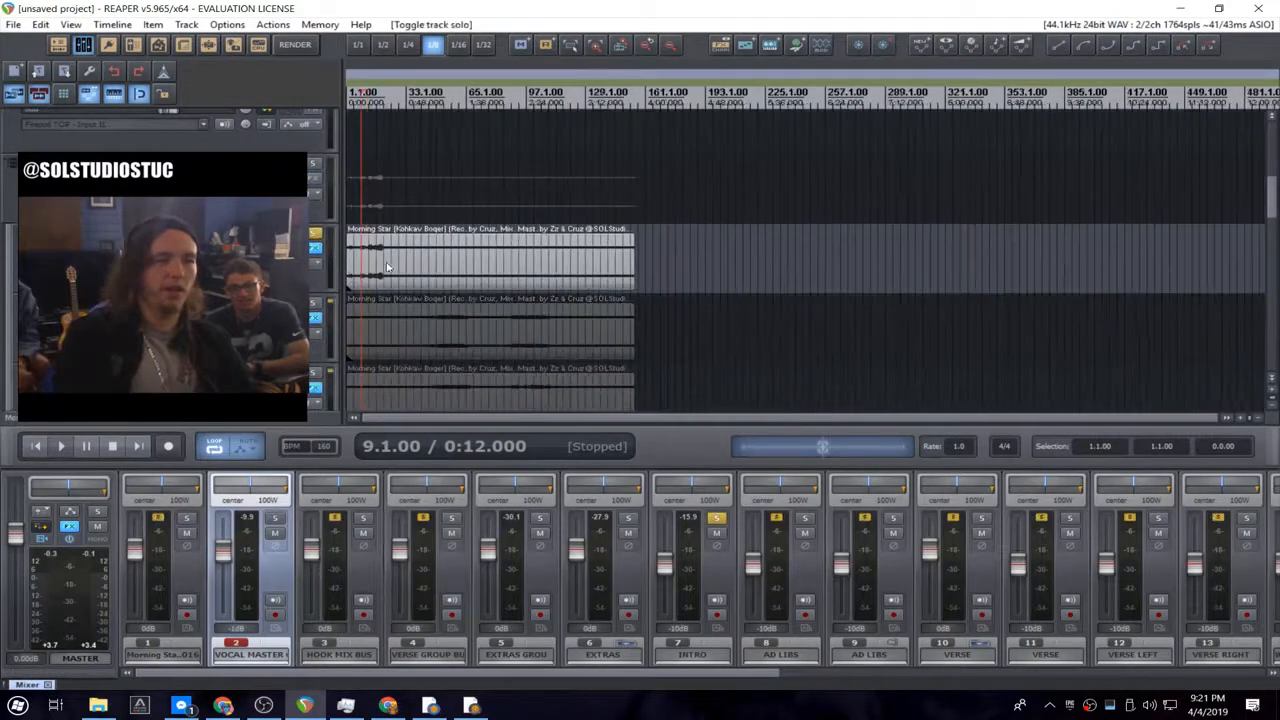
pyautogui.scroll(2, 395, 278)
# - Find plug-ins matching "ESSER", add JS: De-esser to the INTRO track and place it before ReaComp
pyautogui.click(315, 247)
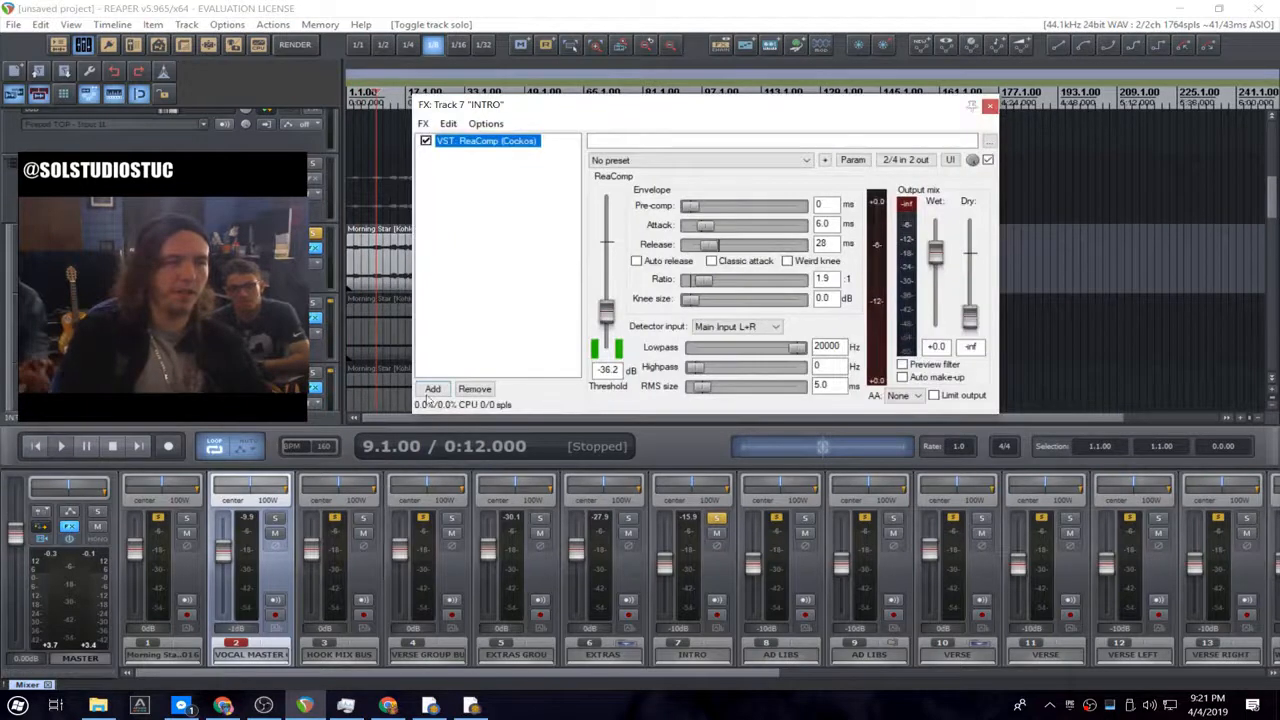
pyautogui.click(432, 390)
pyautogui.write('ED')
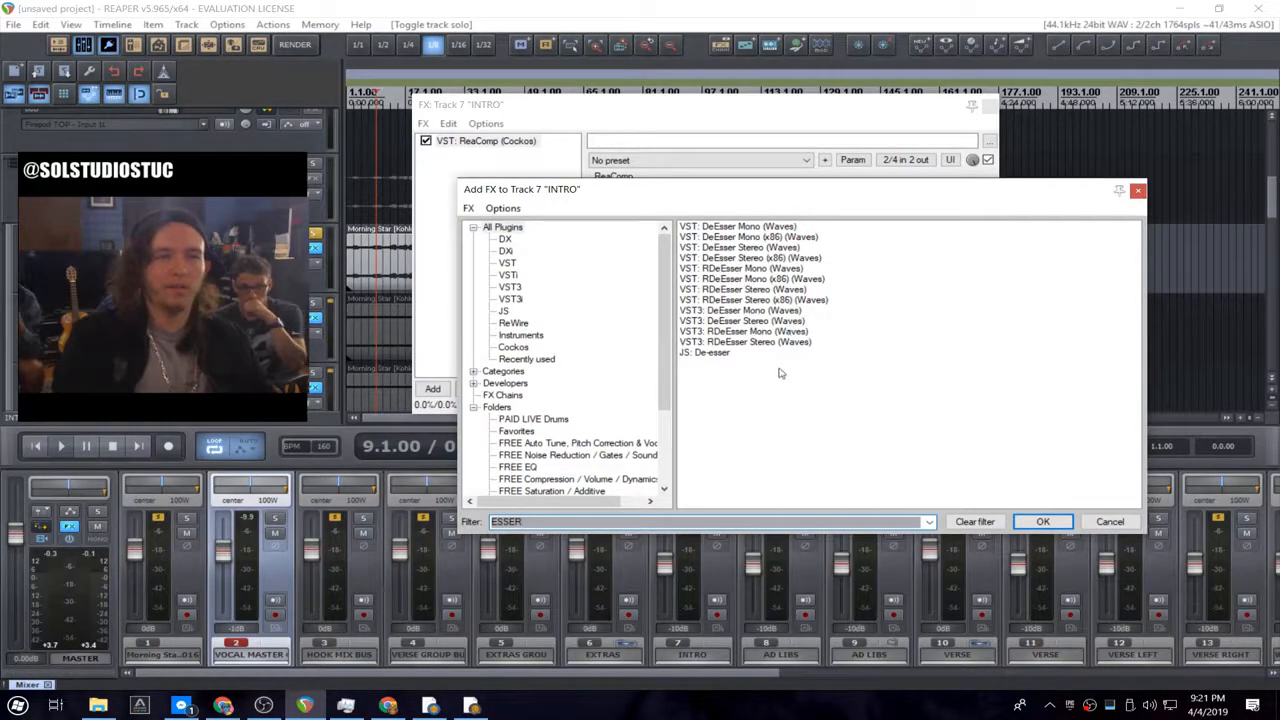
pyautogui.doubleClick(712, 353)
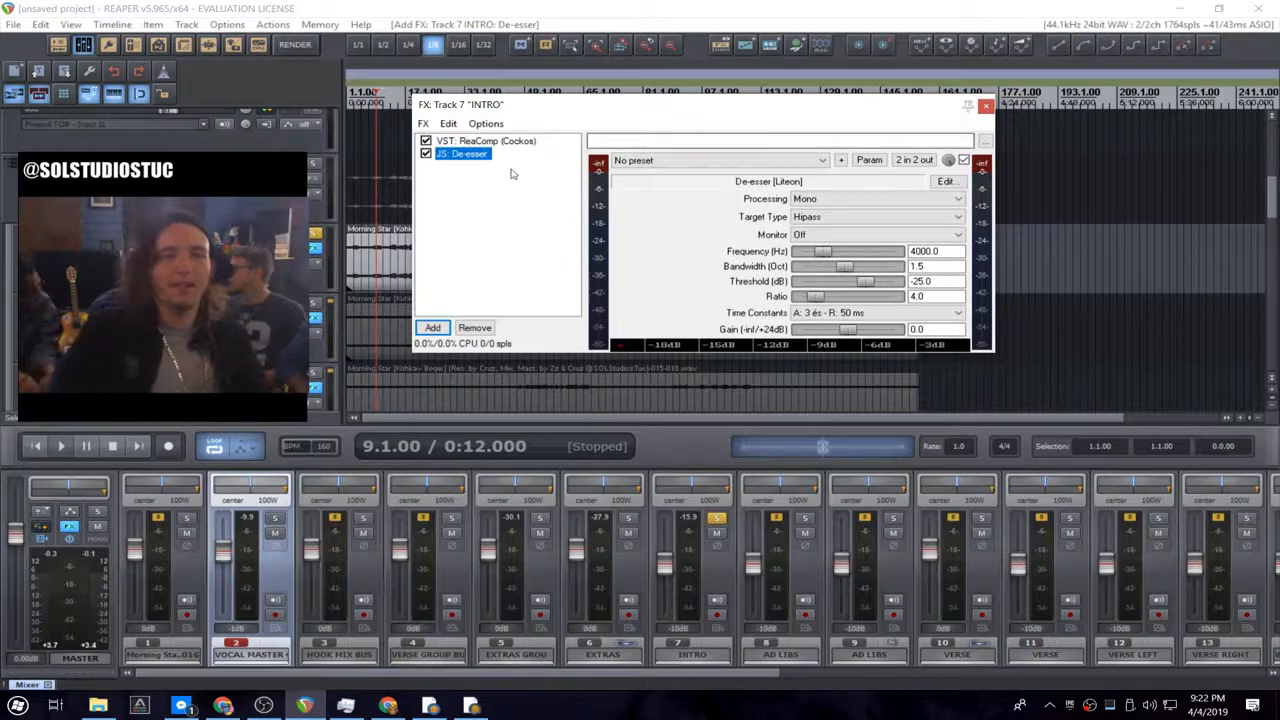
pyautogui.moveTo(461, 155); pyautogui.dragTo(461, 140)
# - Play back the soloed INTRO track and set the de-esser's processing to Stereo
pyautogui.moveTo(530, 112); pyautogui.dragTo(366, 316)
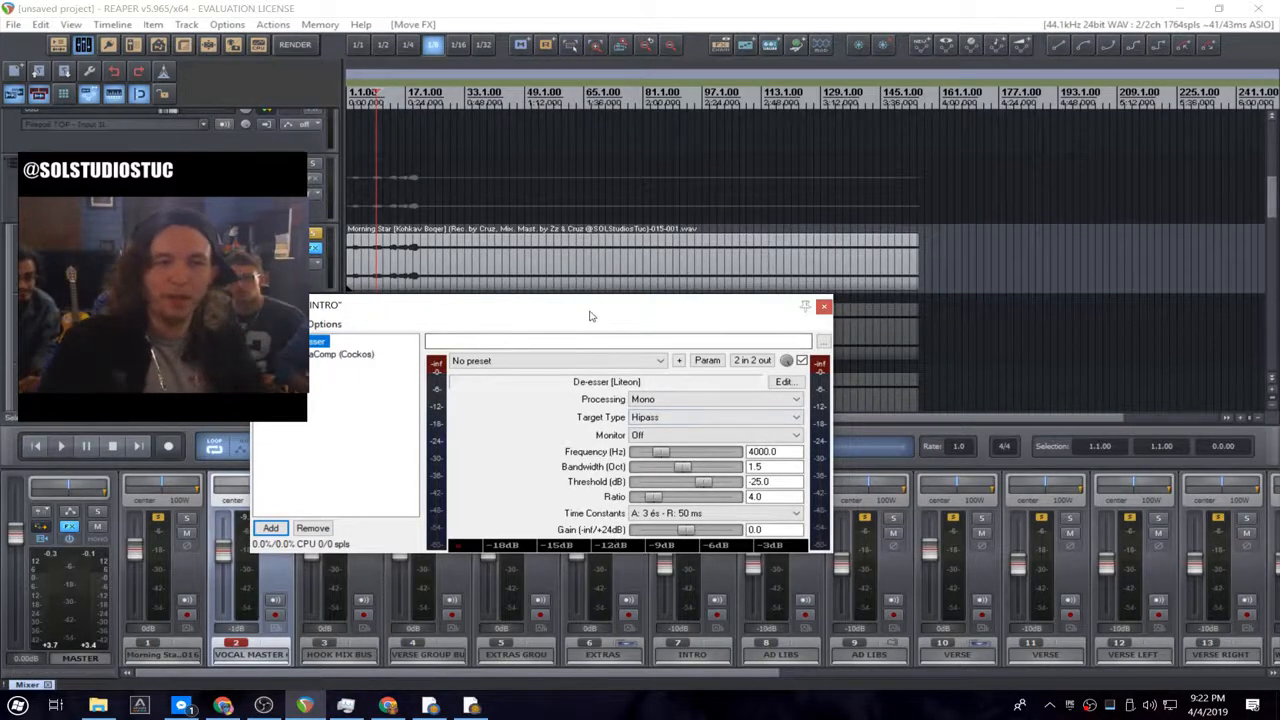
pyautogui.moveTo(592, 316); pyautogui.dragTo(584, 342)
pyautogui.press('space')
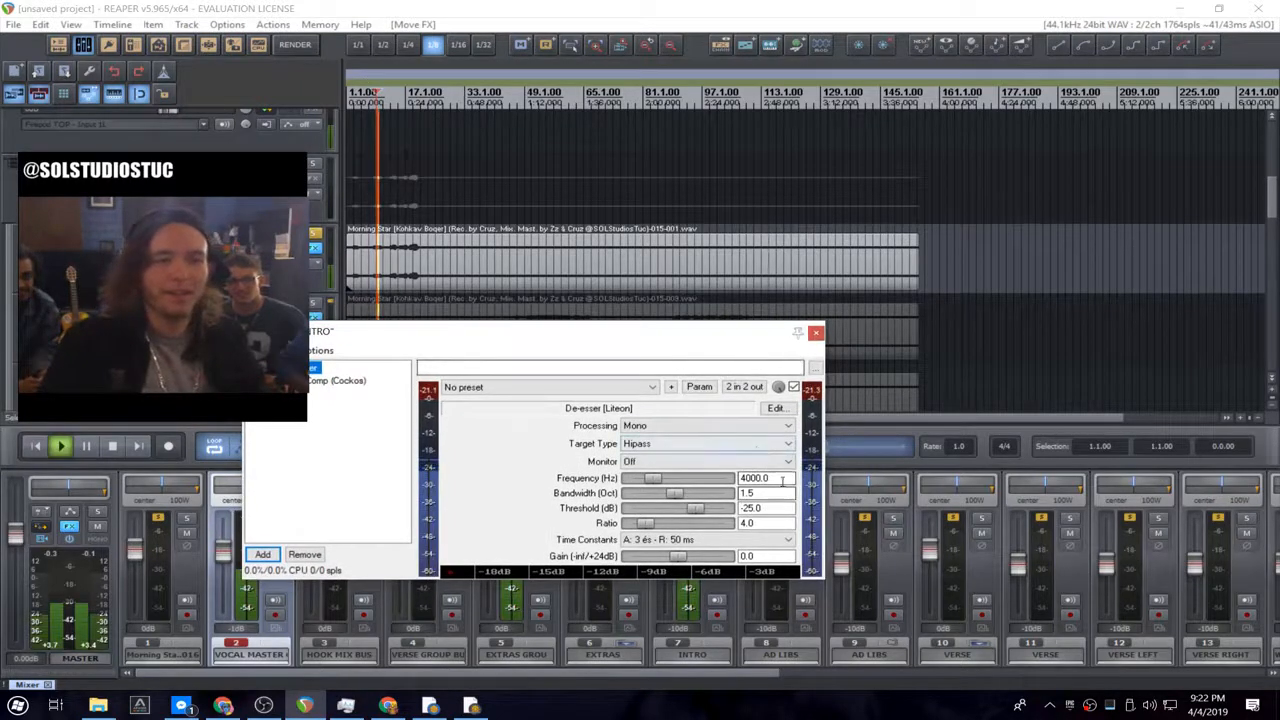
pyautogui.click(659, 427)
pyautogui.click(659, 427)
pyautogui.click(660, 427)
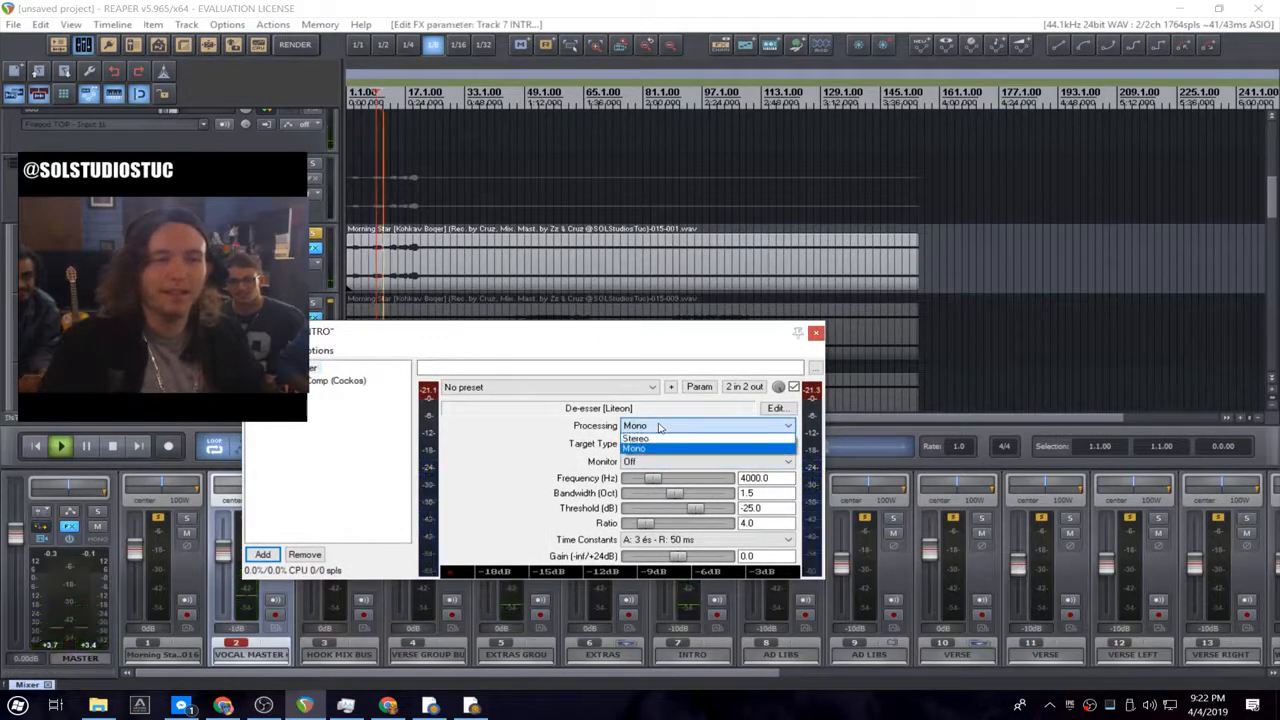
pyautogui.click(662, 438)
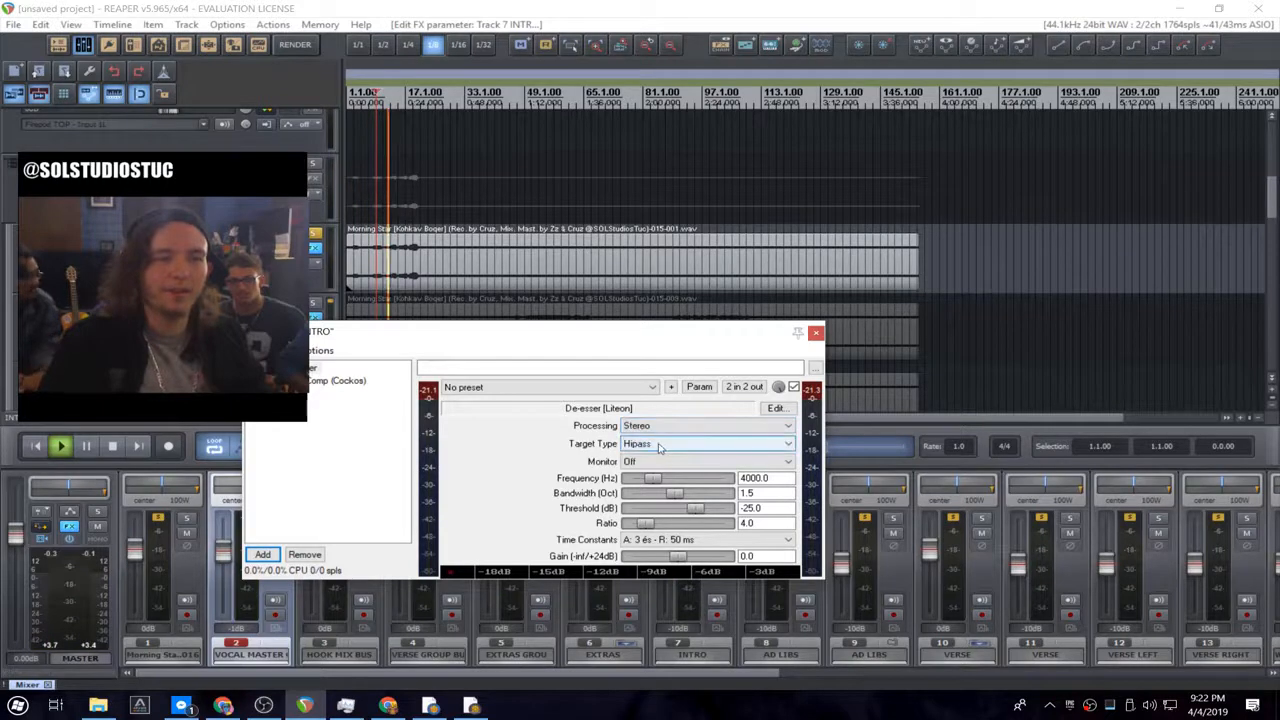
pyautogui.click(680, 450)
pyautogui.click(680, 449)
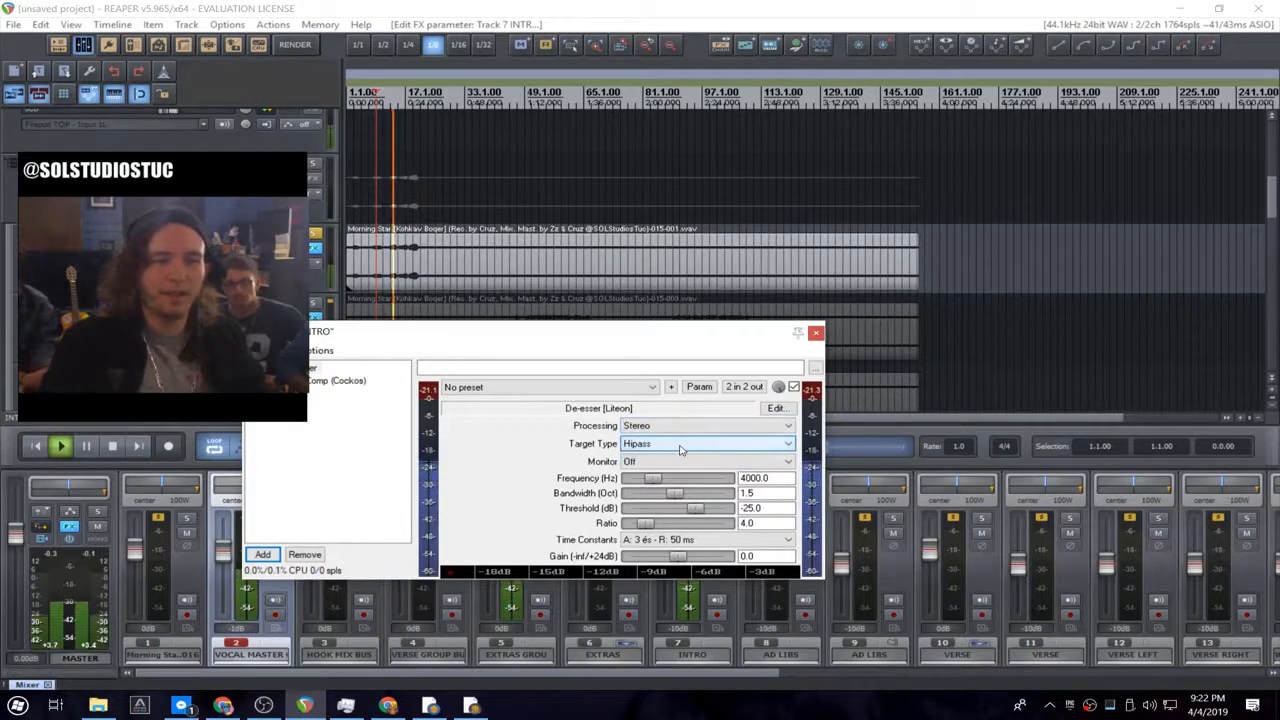
# - Replay the INTRO track and try a different output gain on the de-esser
pyautogui.moveTo(566, 341); pyautogui.dragTo(492, 326)
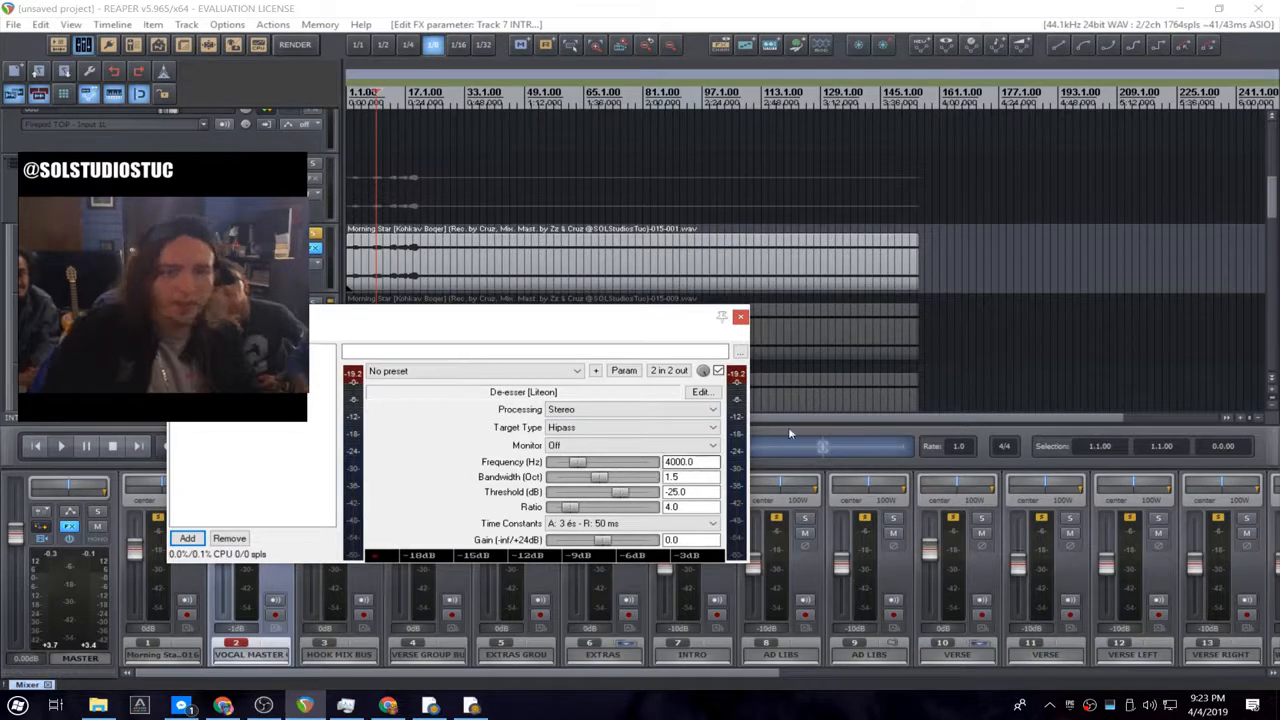
pyautogui.press('space')
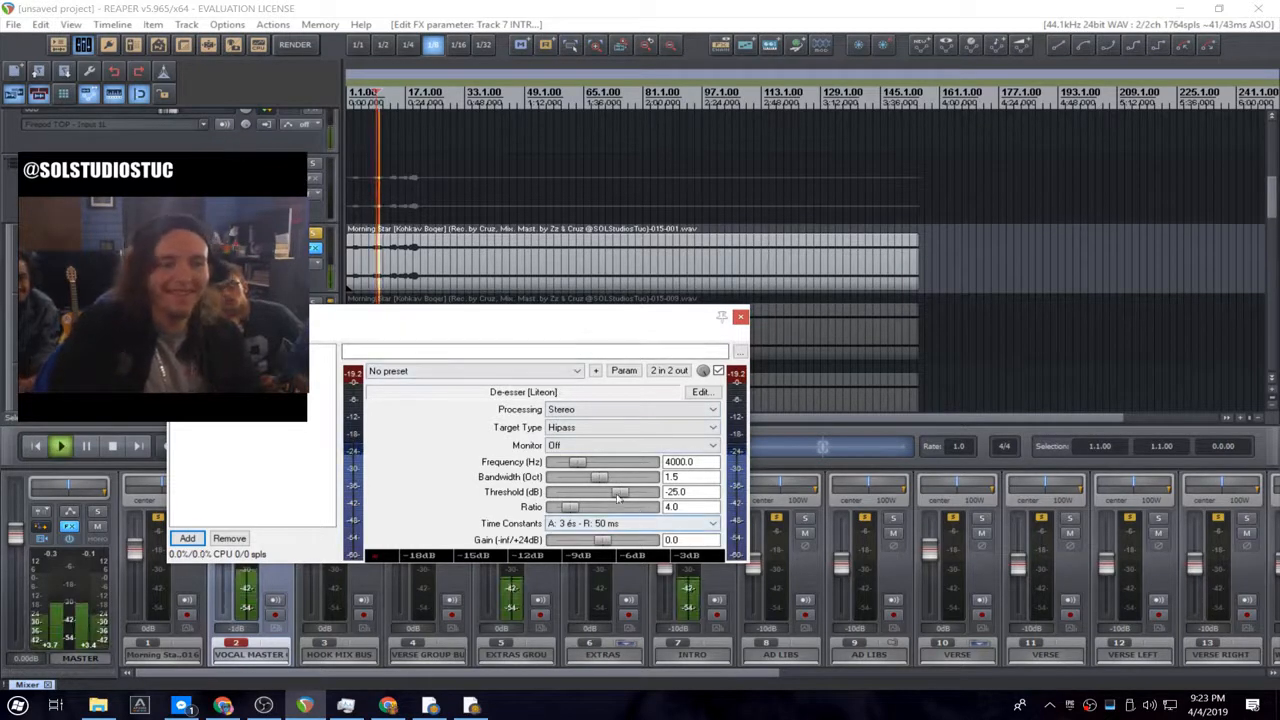
pyautogui.click(568, 371)
pyautogui.click(568, 371)
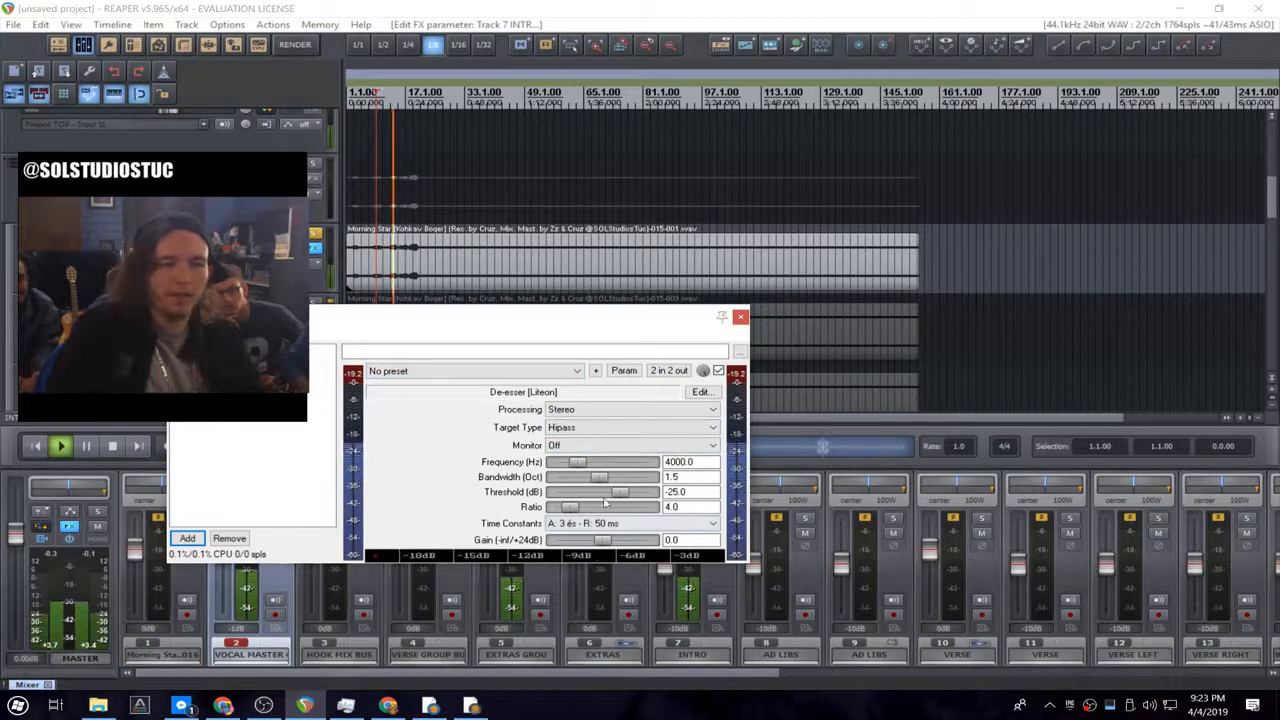
pyautogui.moveTo(600, 540)
pyautogui.mouseDown()
pyautogui.moveTo(547, 543)
pyautogui.moveTo(598, 552)
pyautogui.mouseUp()
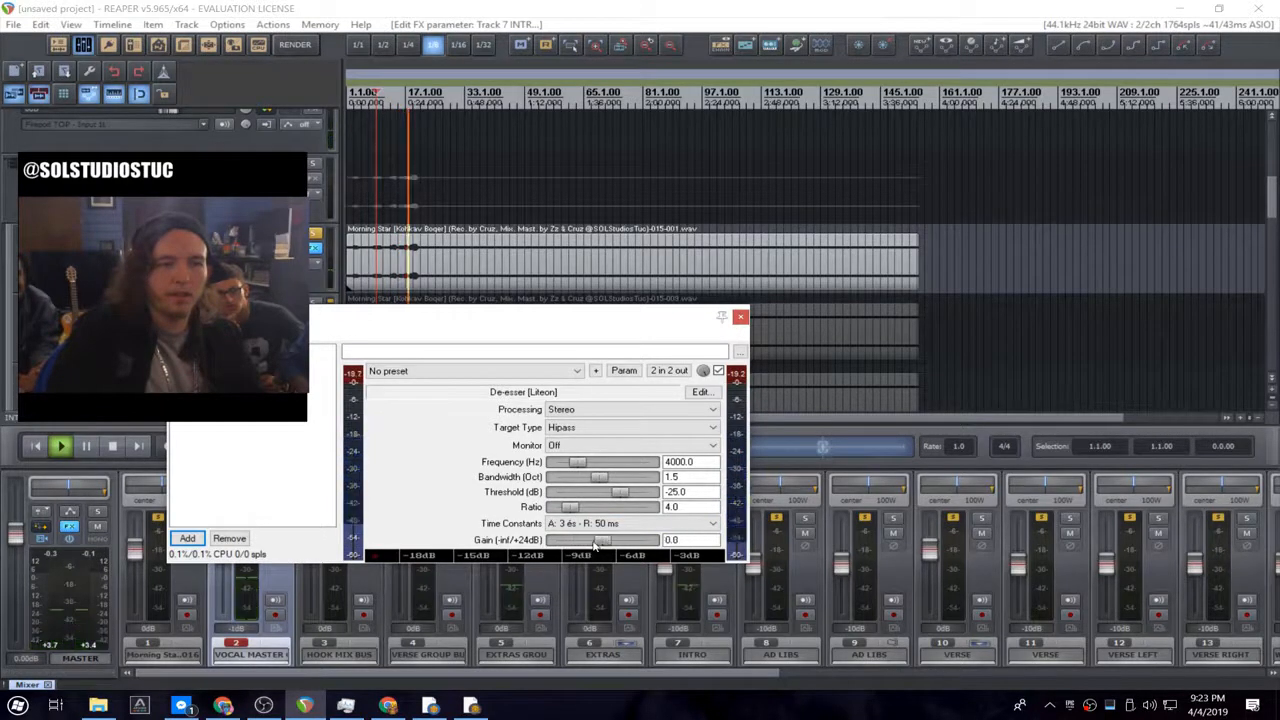
pyautogui.doubleClick(596, 540)
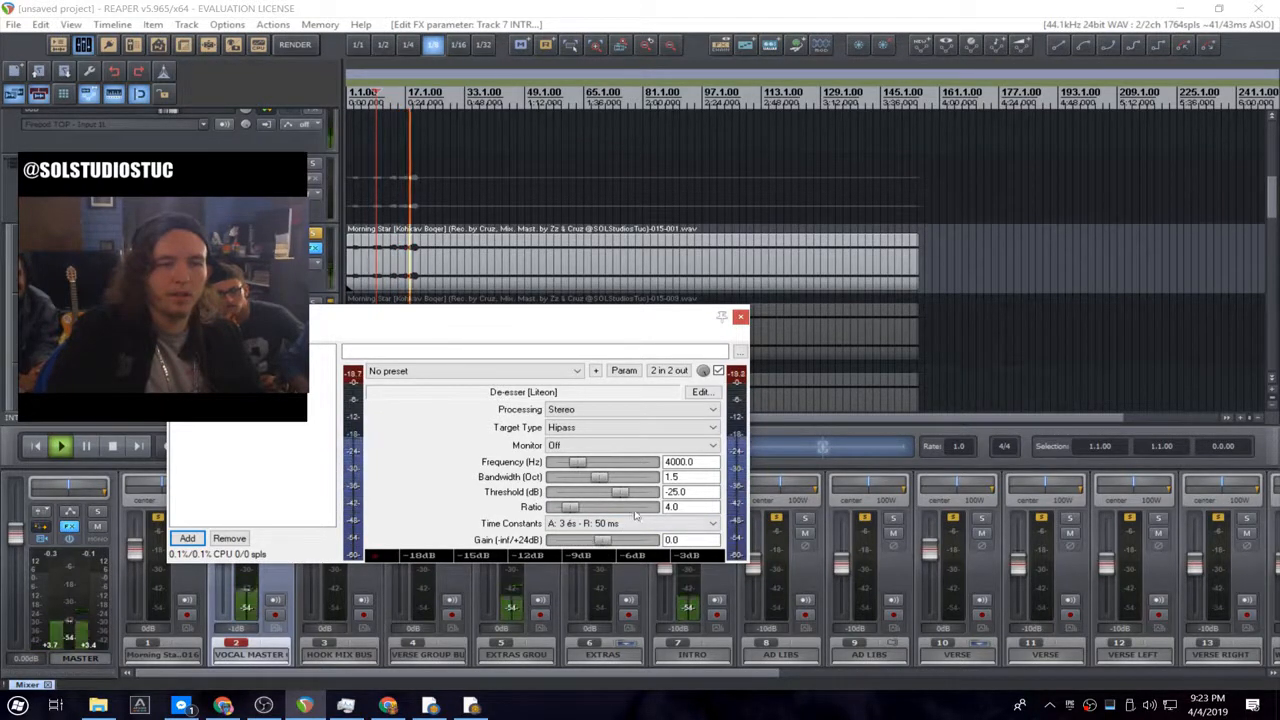
# - Set the INTRO de-esser's bandwidth to about 2.09 oct, threshold to -63.58 dB and ratio to 6.2
pyautogui.moveTo(597, 473); pyautogui.dragTo(578, 476)
pyautogui.click(578, 477)
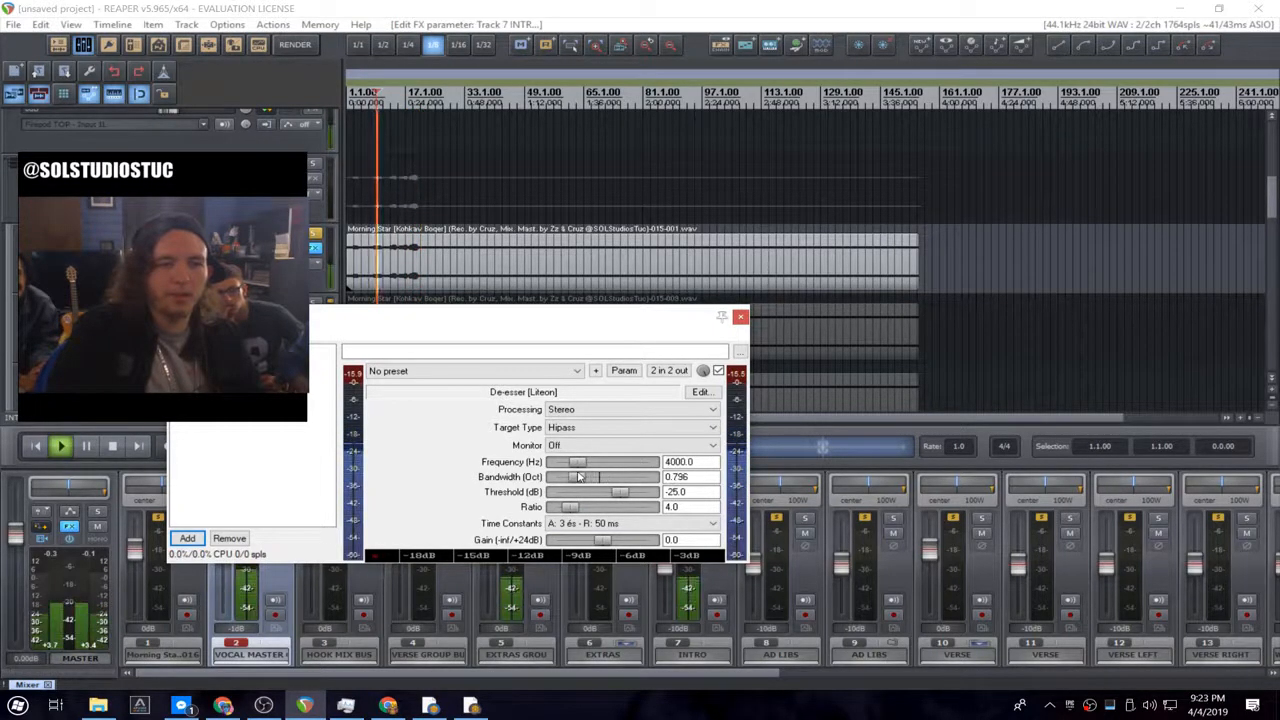
pyautogui.doubleClick(580, 478)
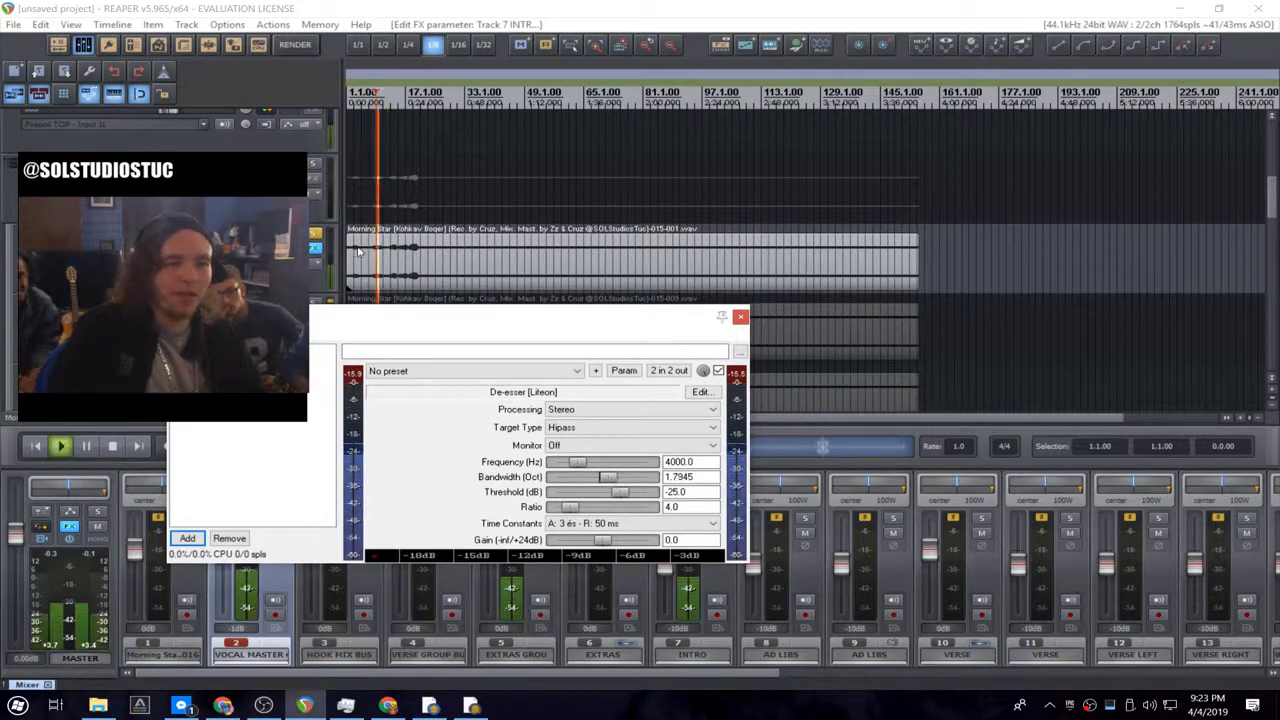
pyautogui.click(609, 492)
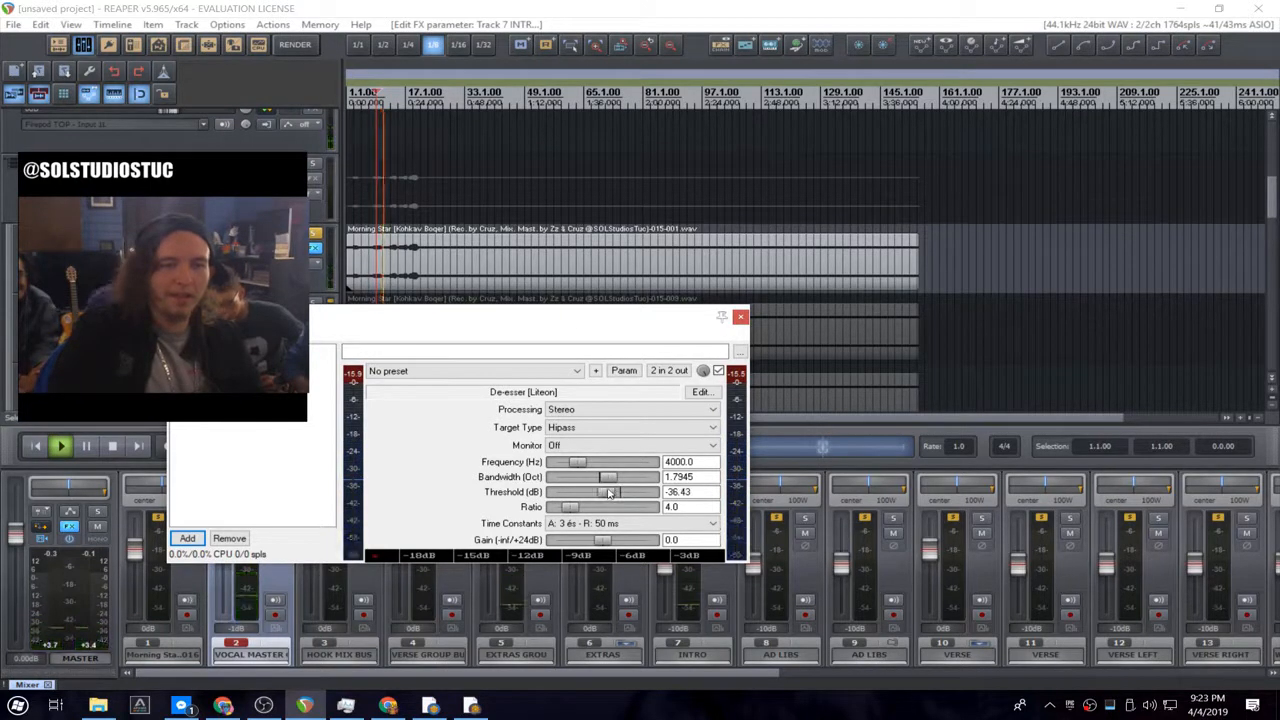
pyautogui.moveTo(607, 494); pyautogui.dragTo(604, 494)
pyautogui.moveTo(500, 324); pyautogui.dragTo(377, 320)
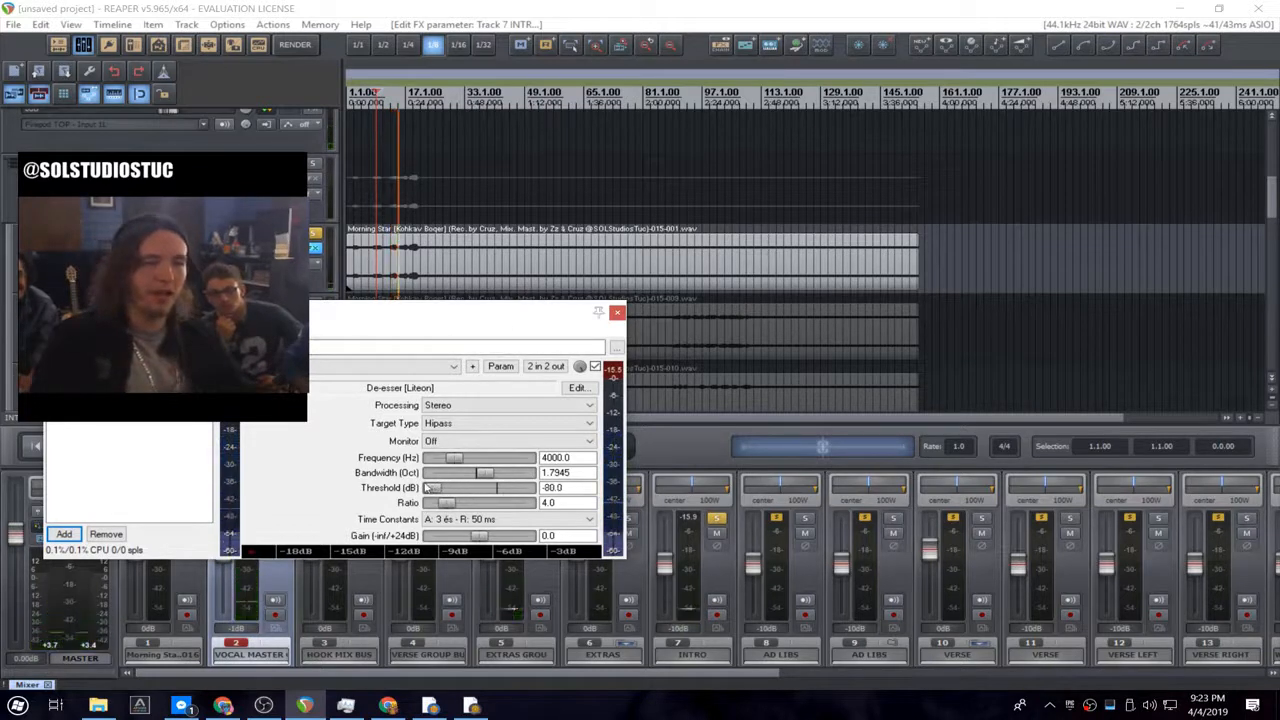
pyautogui.moveTo(487, 490); pyautogui.dragTo(428, 487)
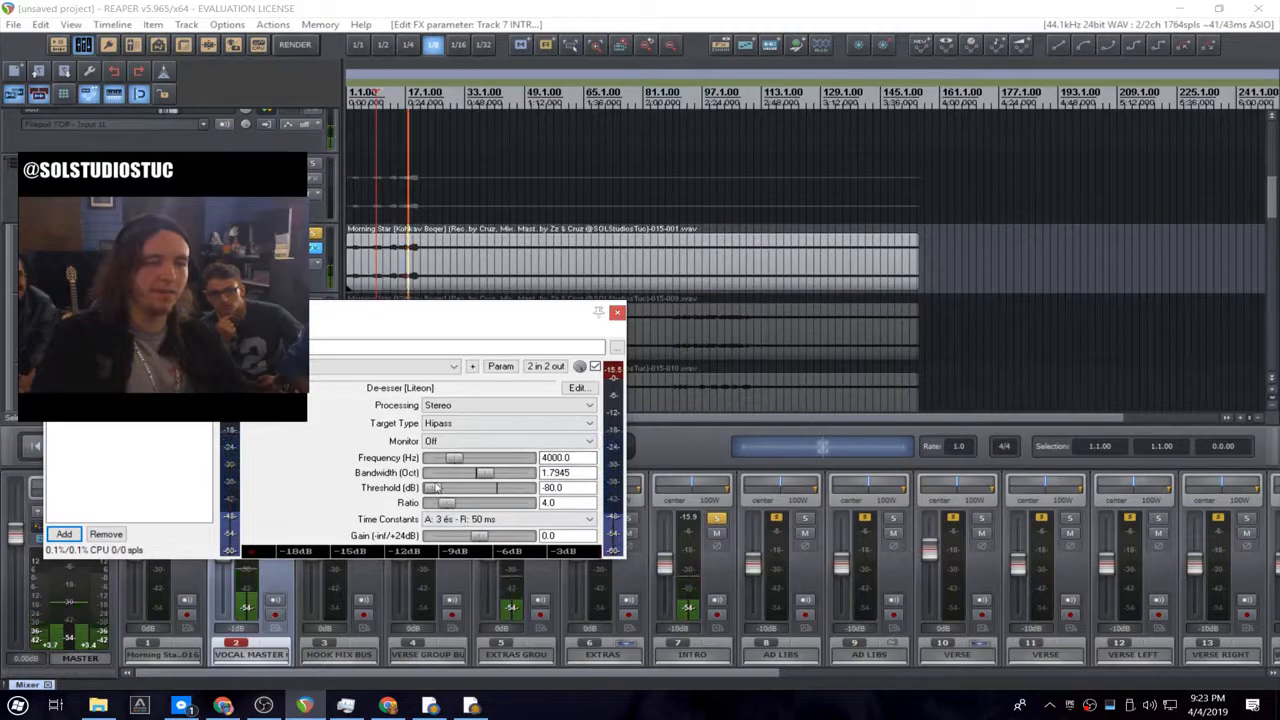
pyautogui.moveTo(434, 490); pyautogui.dragTo(466, 505)
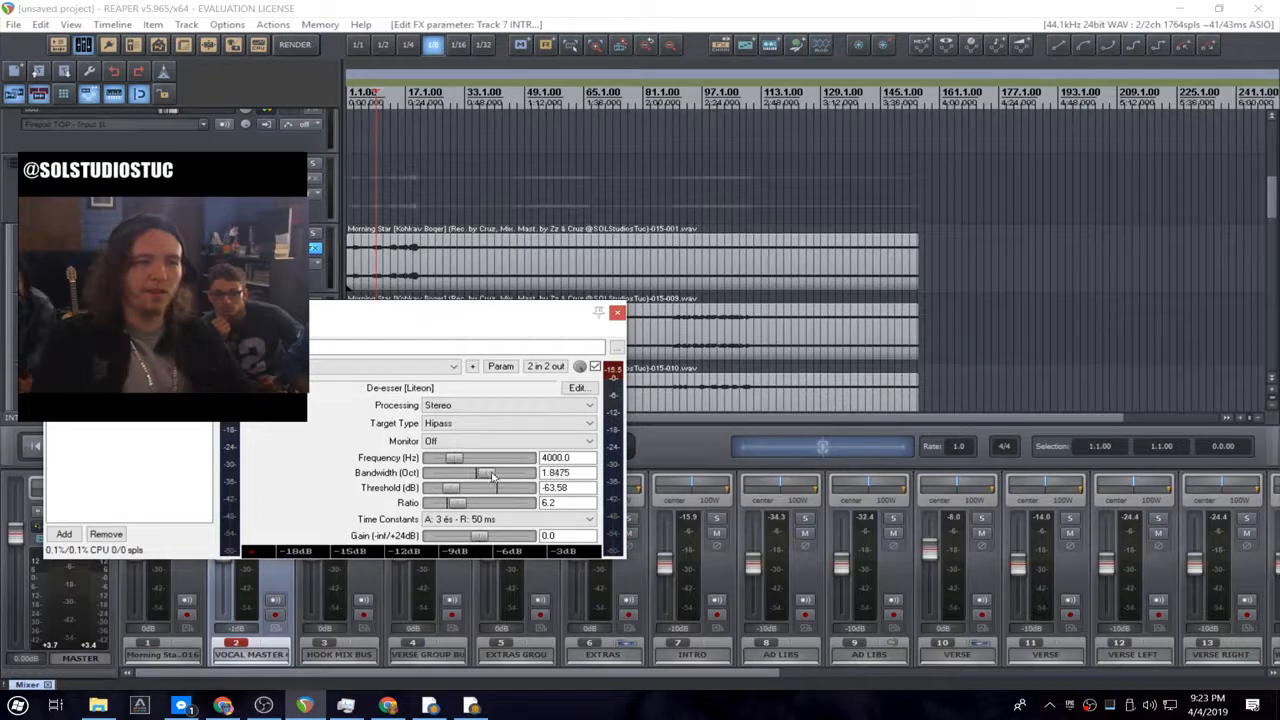
# - Copy the De-esser from the INTRO track, paste it into the track 8 AD LIBS effects chain and place it before ReaComp
pyautogui.moveTo(471, 313); pyautogui.dragTo(783, 253)
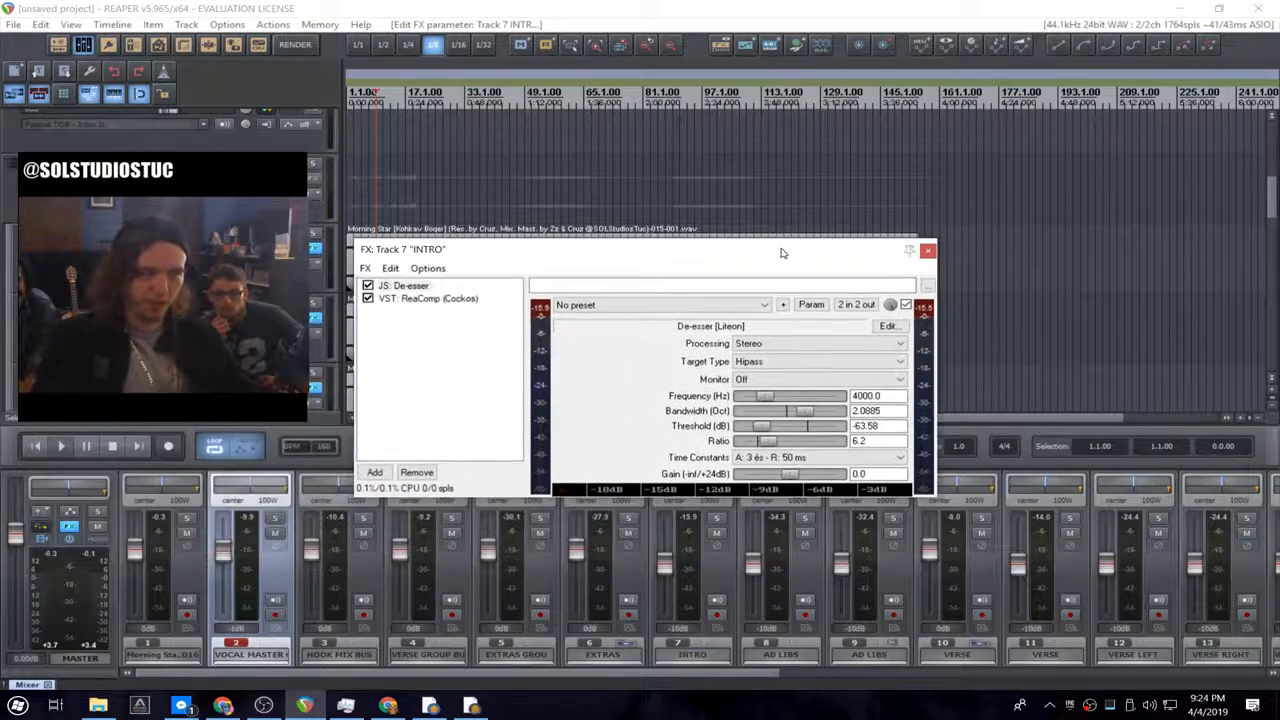
pyautogui.moveTo(665, 256); pyautogui.dragTo(945, 252)
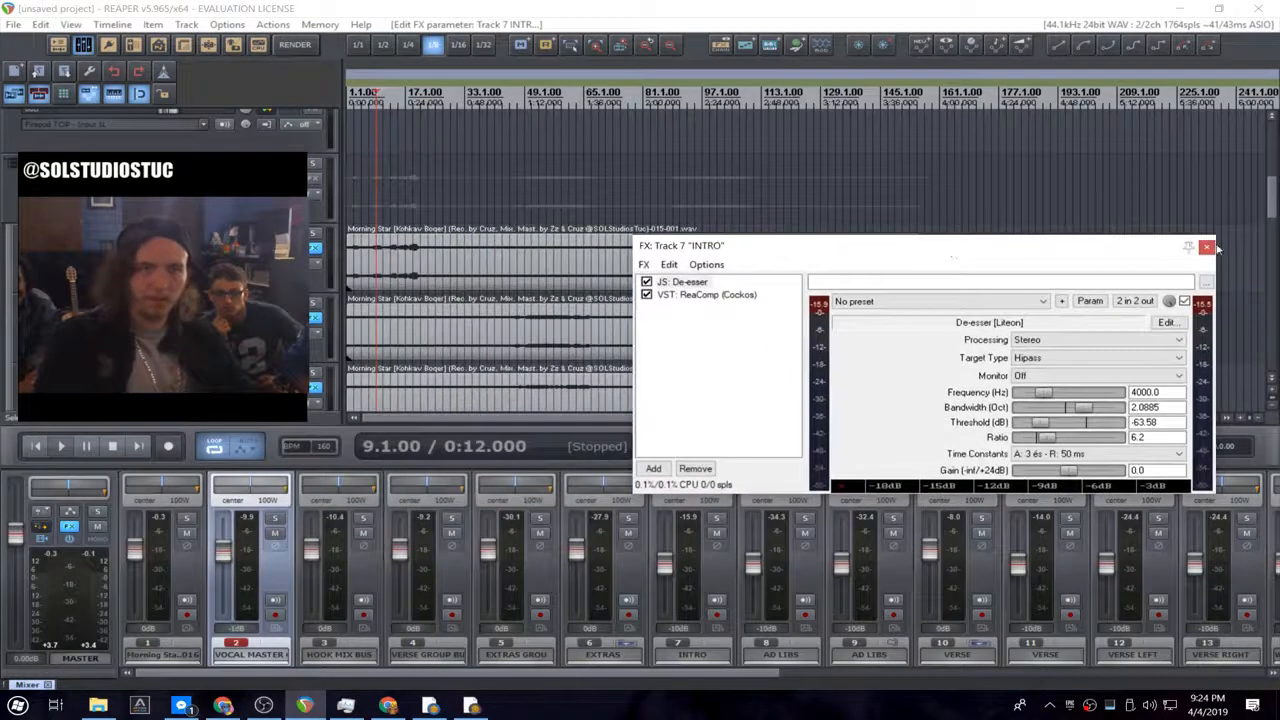
pyautogui.rightClick(672, 282)
pyautogui.click(760, 375)
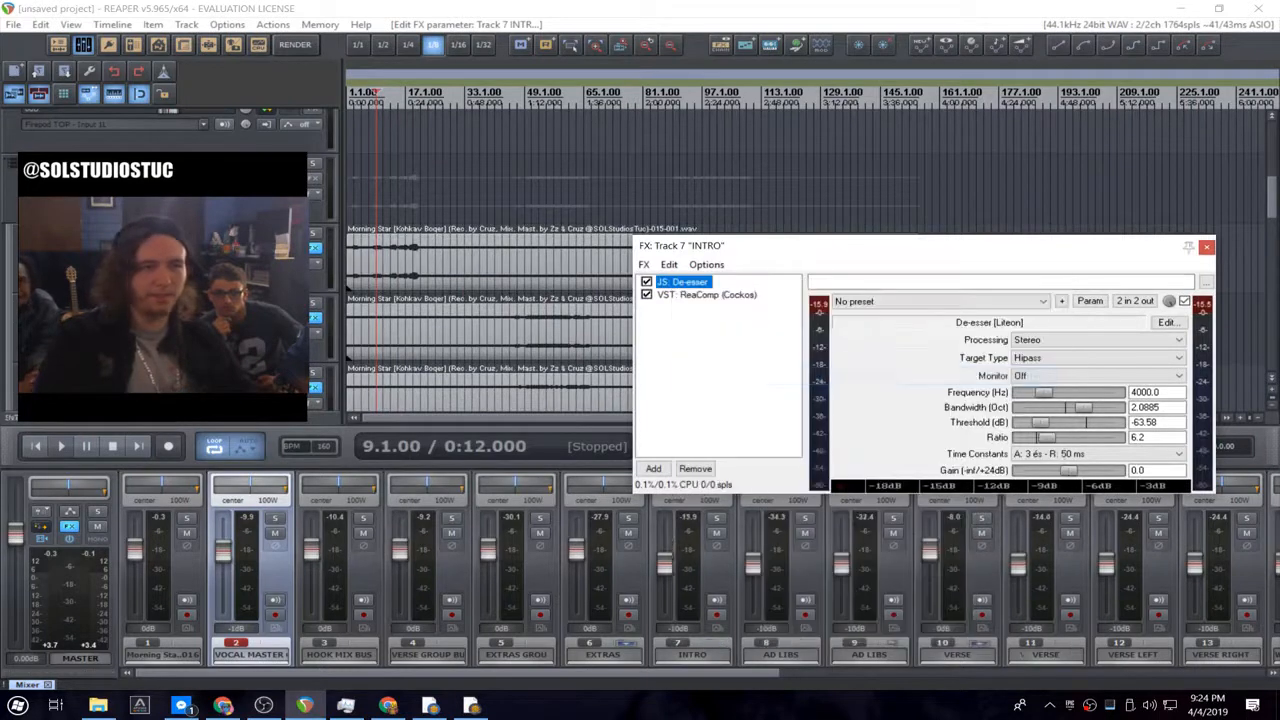
pyautogui.click(318, 319)
pyautogui.rightClick(536, 201)
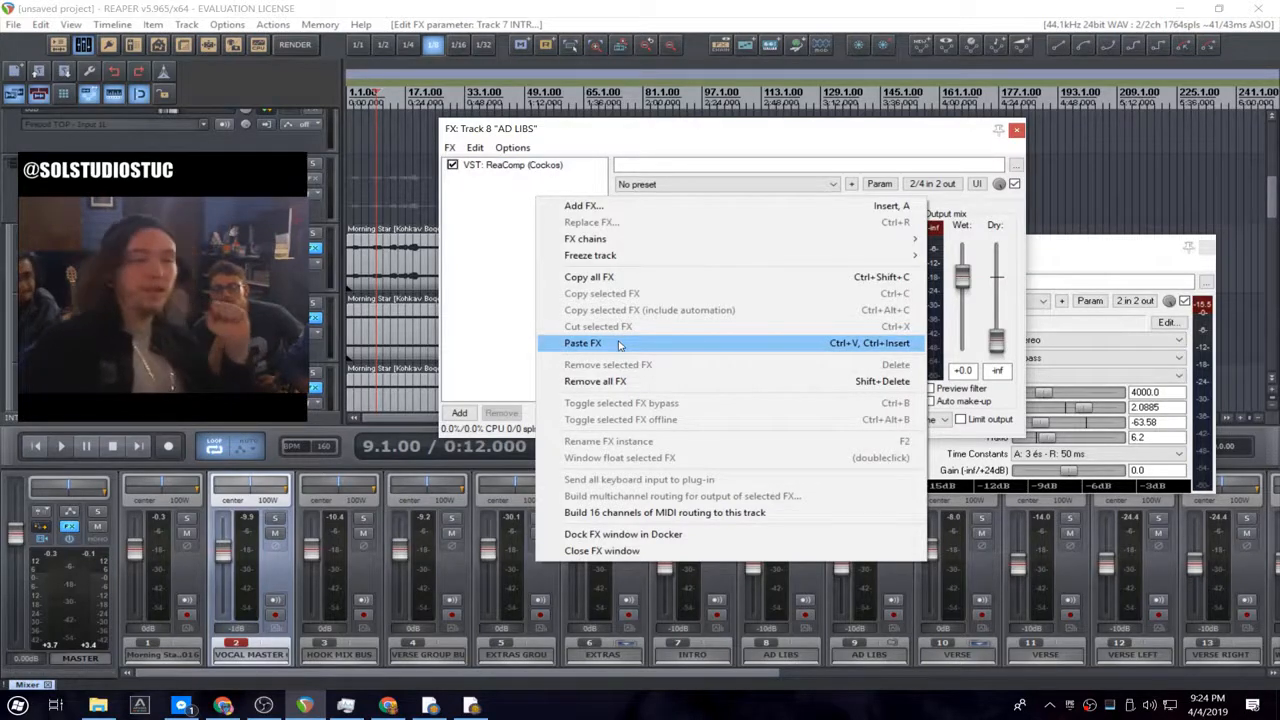
pyautogui.click(619, 343)
pyautogui.moveTo(497, 178); pyautogui.dragTo(496, 166)
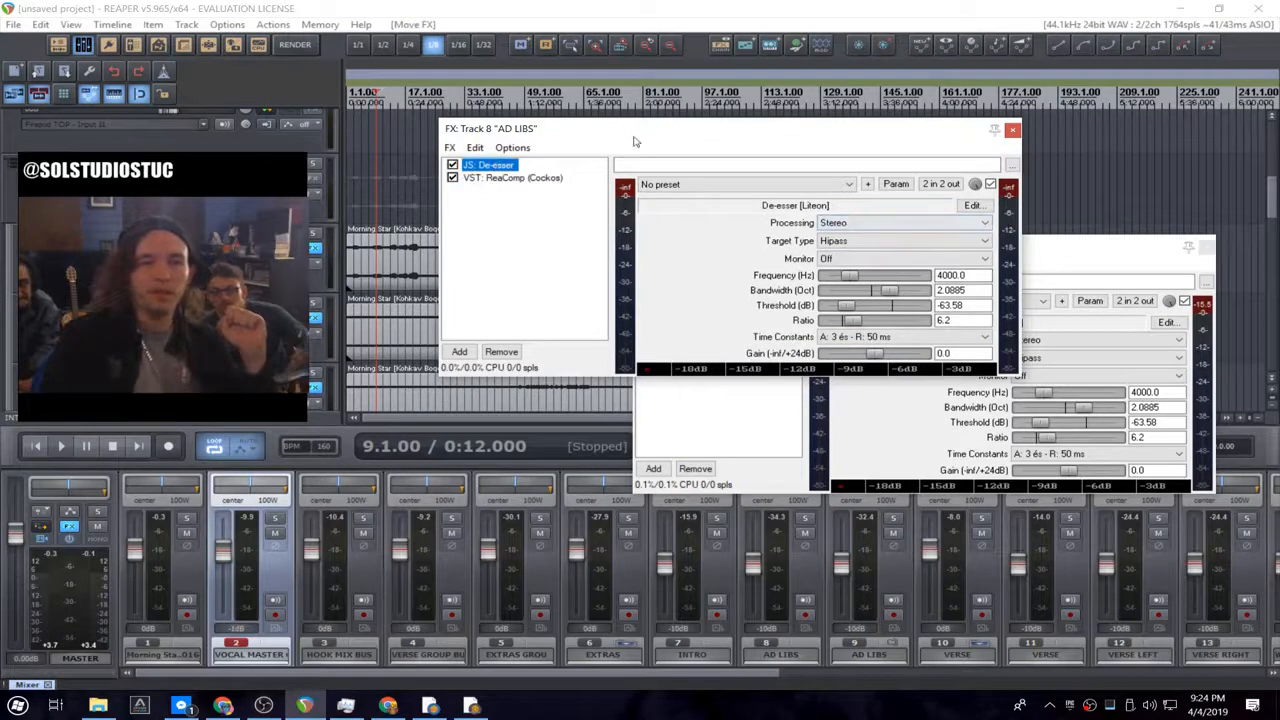
# - Copy the De-esser from track 8 to the track 9 AD LIBS track and place it before ReaComp
pyautogui.moveTo(634, 141); pyautogui.dragTo(597, 158)
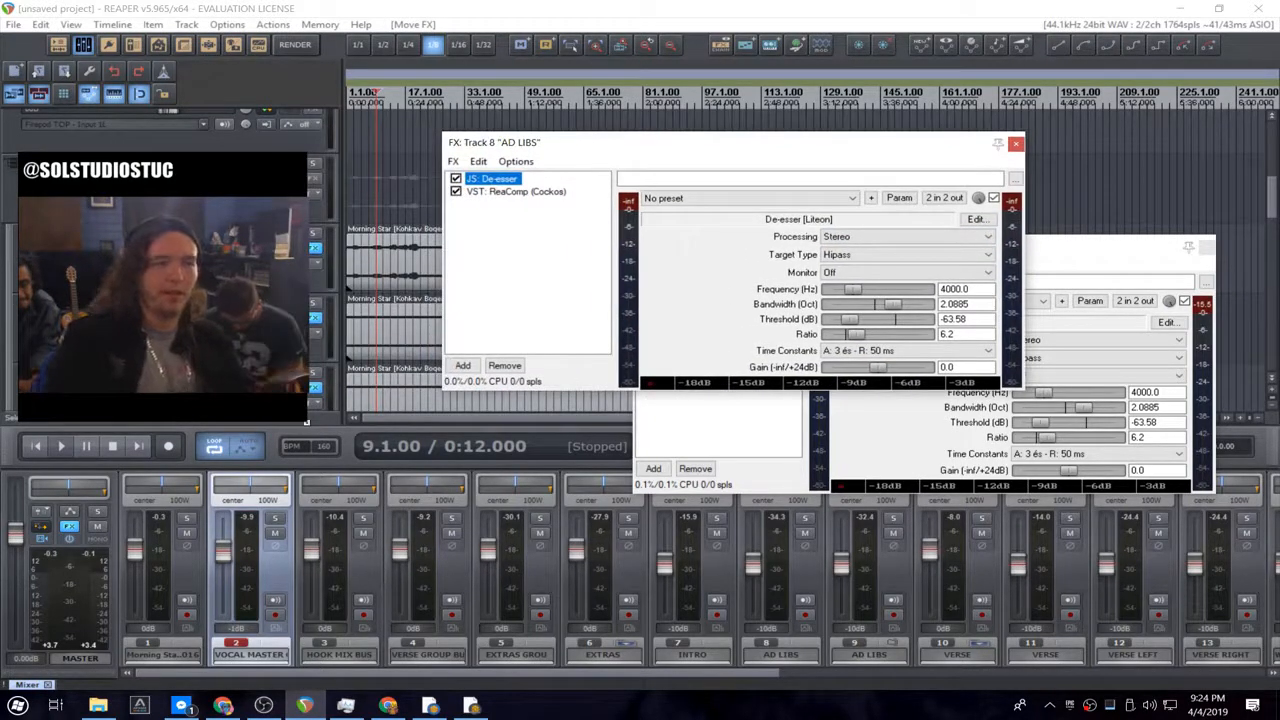
pyautogui.moveTo(491, 178); pyautogui.dragTo(315, 390)
pyautogui.moveTo(516, 190); pyautogui.dragTo(517, 189)
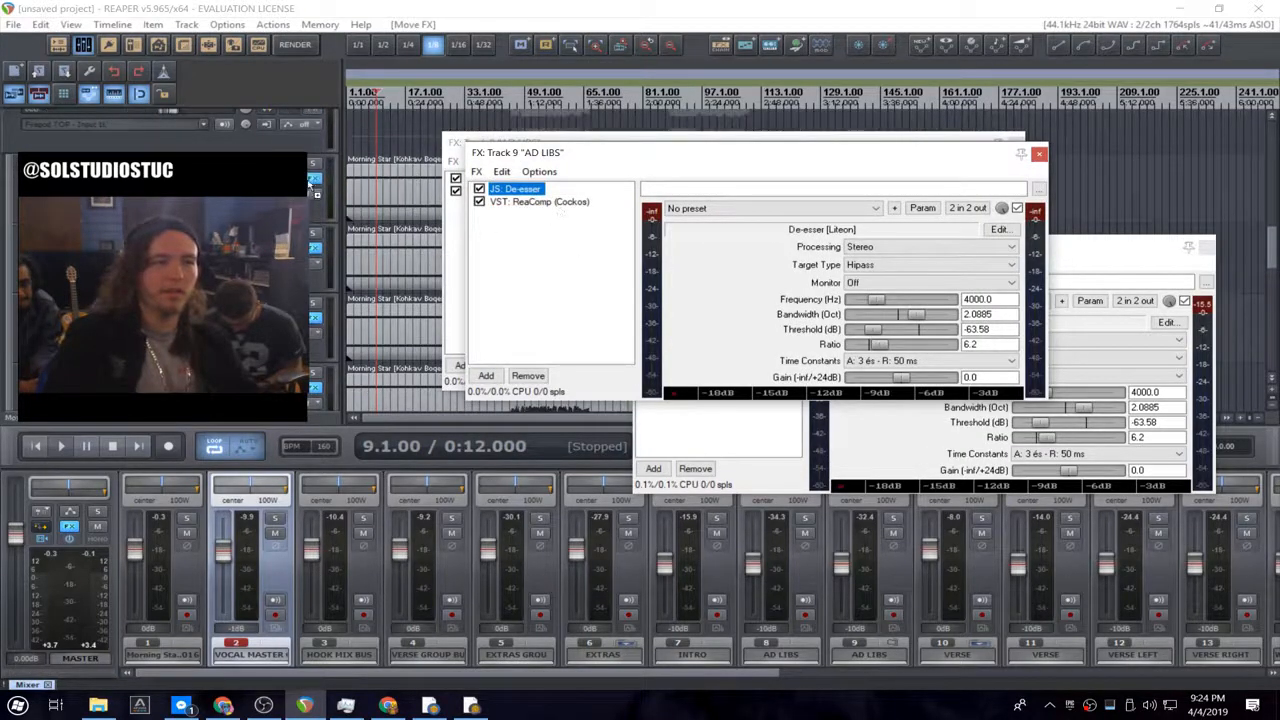
# - Copy the De-esser to the track 11 VERSE and VERSE LEFT tracks, placing it before ReaComp on each
pyautogui.moveTo(313, 184); pyautogui.dragTo(313, 180)
pyautogui.moveTo(497, 178); pyautogui.dragTo(491, 177)
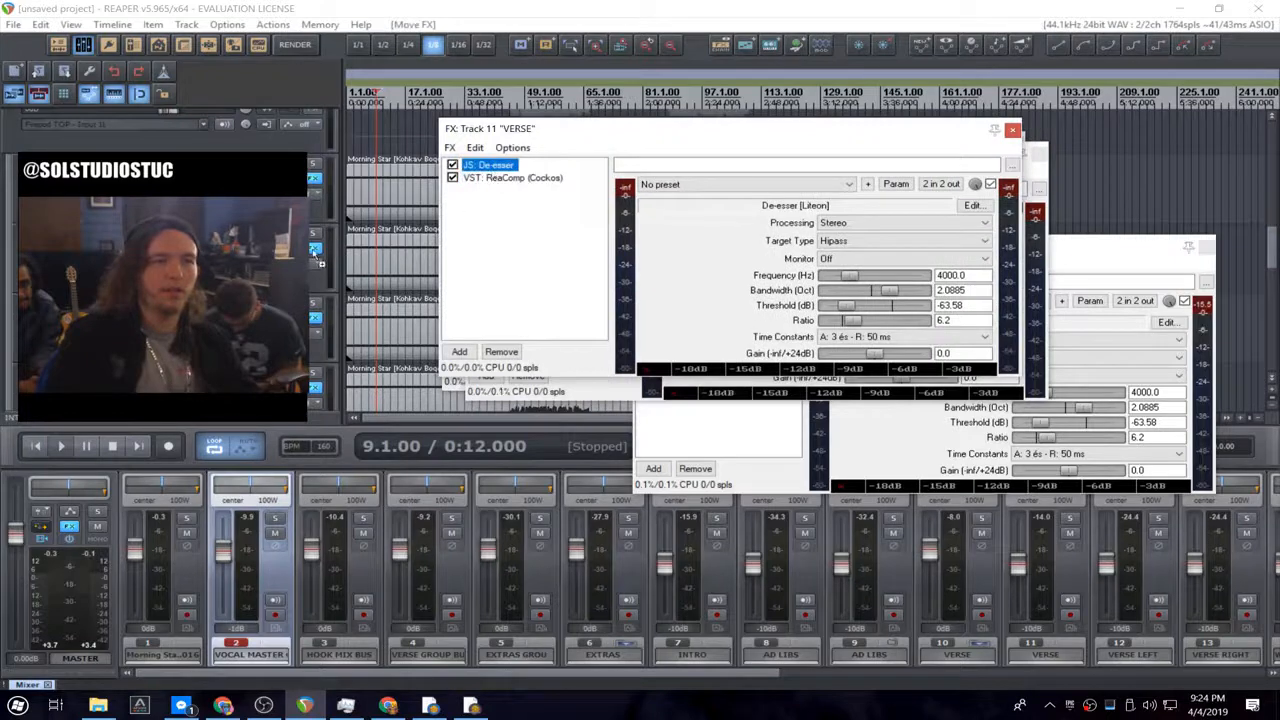
pyautogui.moveTo(313, 248); pyautogui.dragTo(313, 248)
pyautogui.click(500, 204)
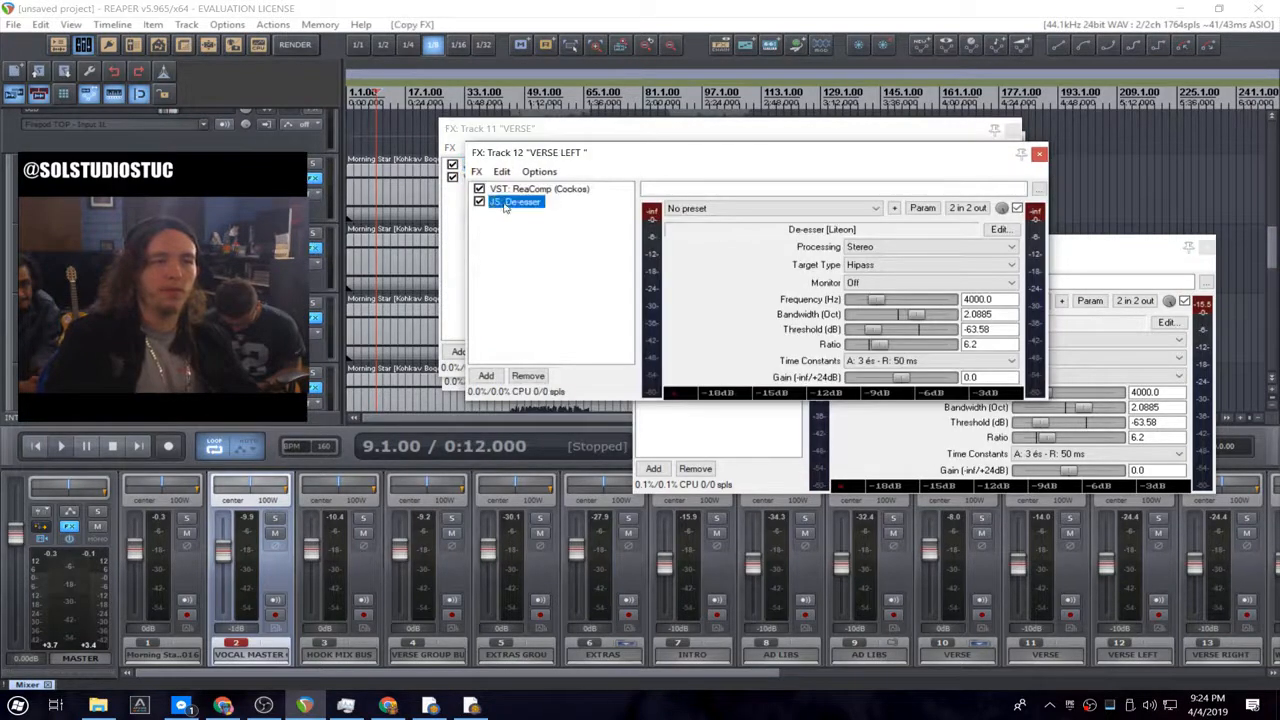
pyautogui.moveTo(511, 201); pyautogui.dragTo(509, 190)
# - Copy the De-esser to the VERSE RIGHT, WERSE KINDA RIGHT and VERSE KINDA LEFT tracks, ahead of ReaComp
pyautogui.moveTo(315, 320); pyautogui.dragTo(315, 320)
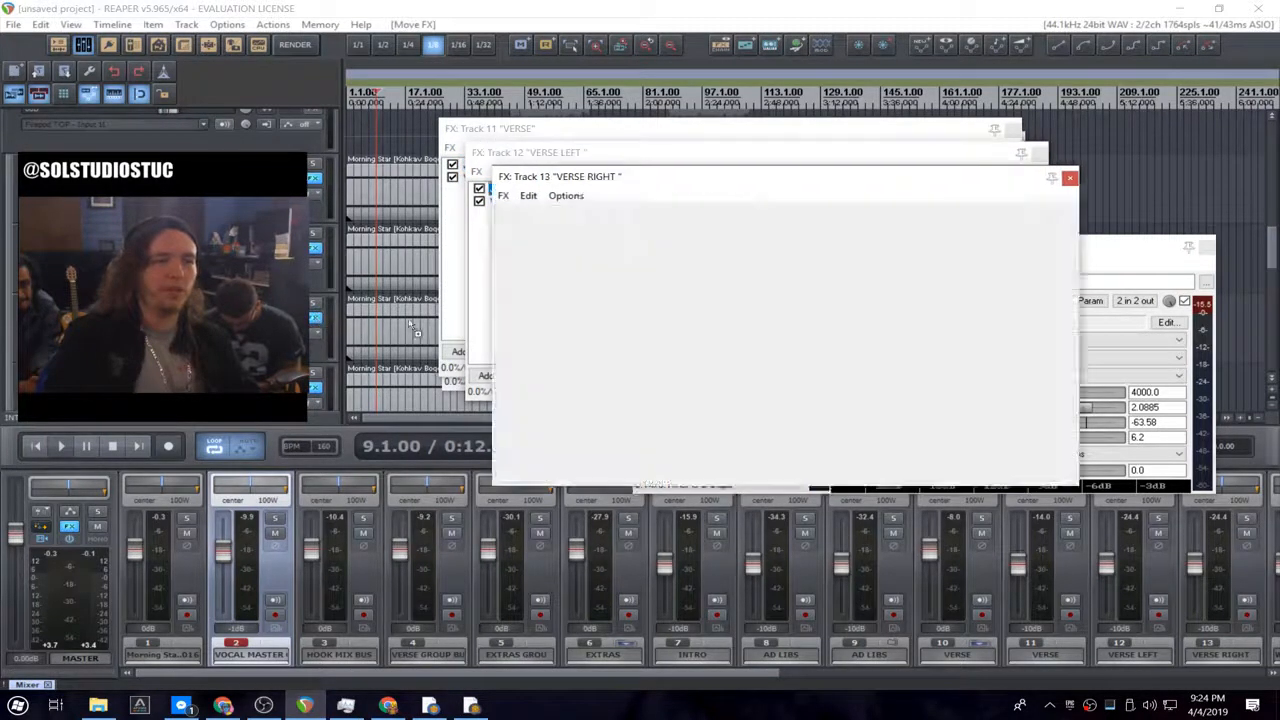
pyautogui.moveTo(548, 225); pyautogui.dragTo(545, 212)
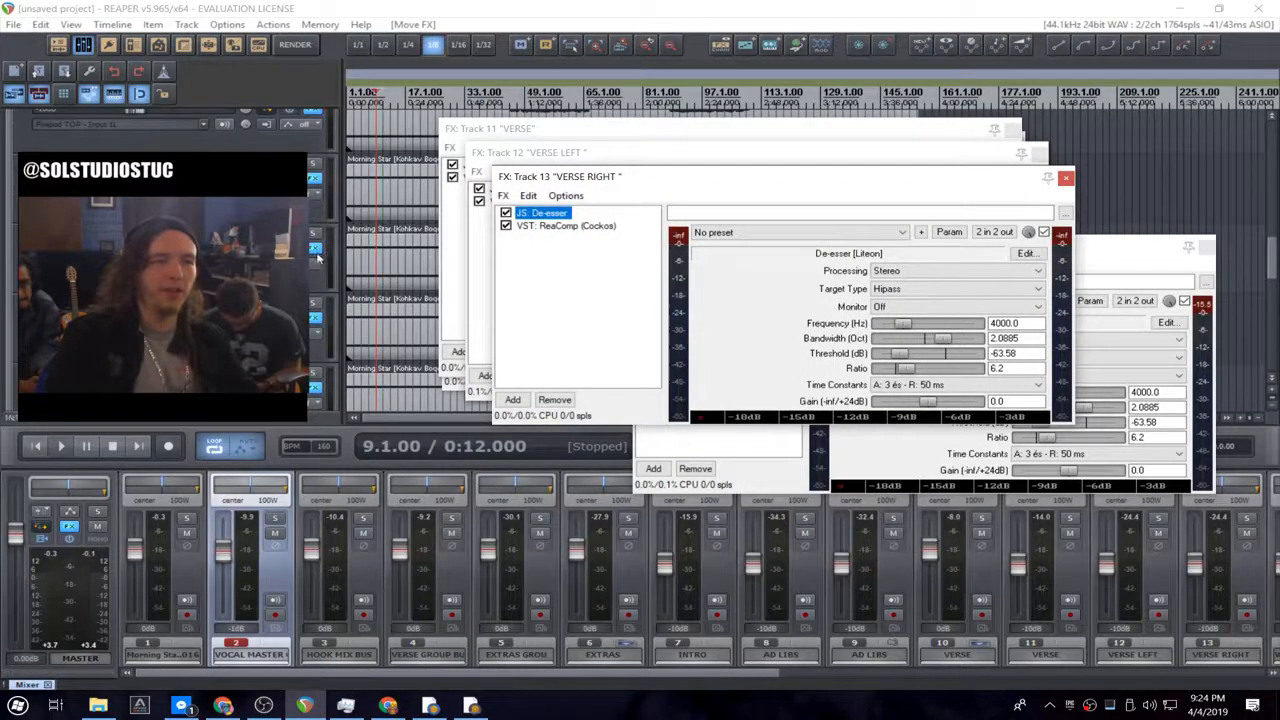
pyautogui.moveTo(546, 213); pyautogui.dragTo(318, 318)
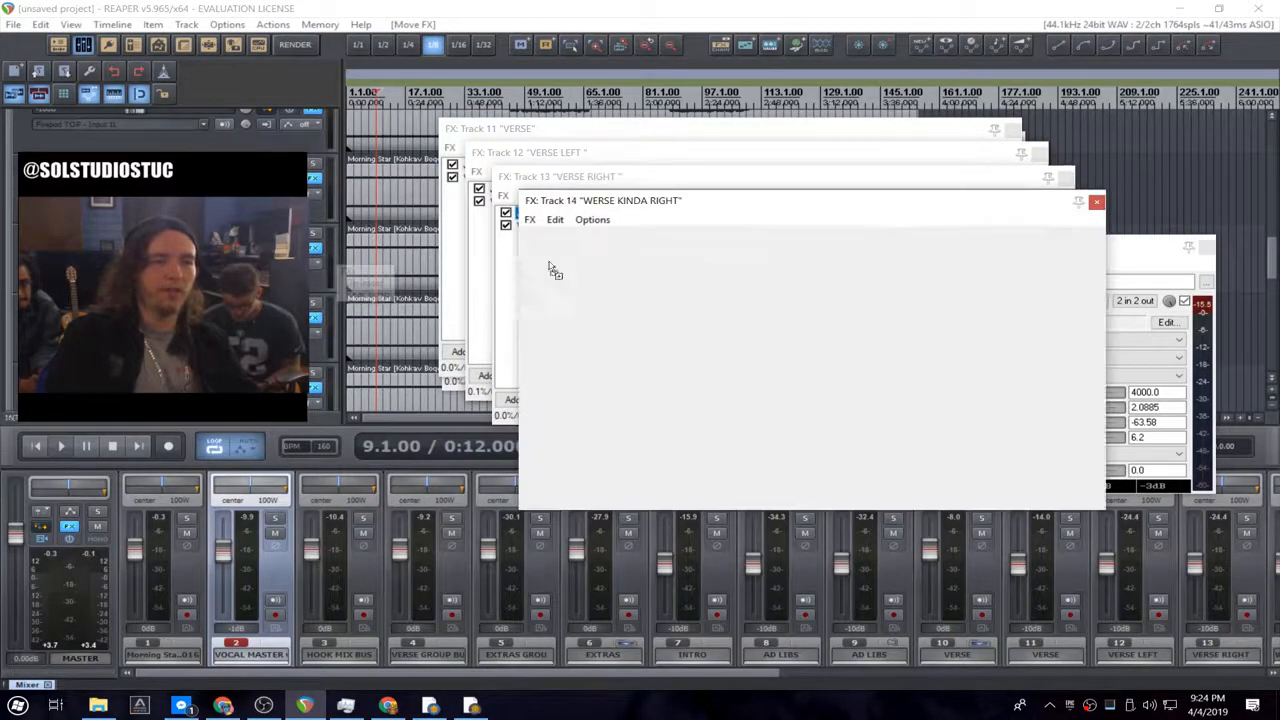
pyautogui.moveTo(562, 250); pyautogui.dragTo(556, 236)
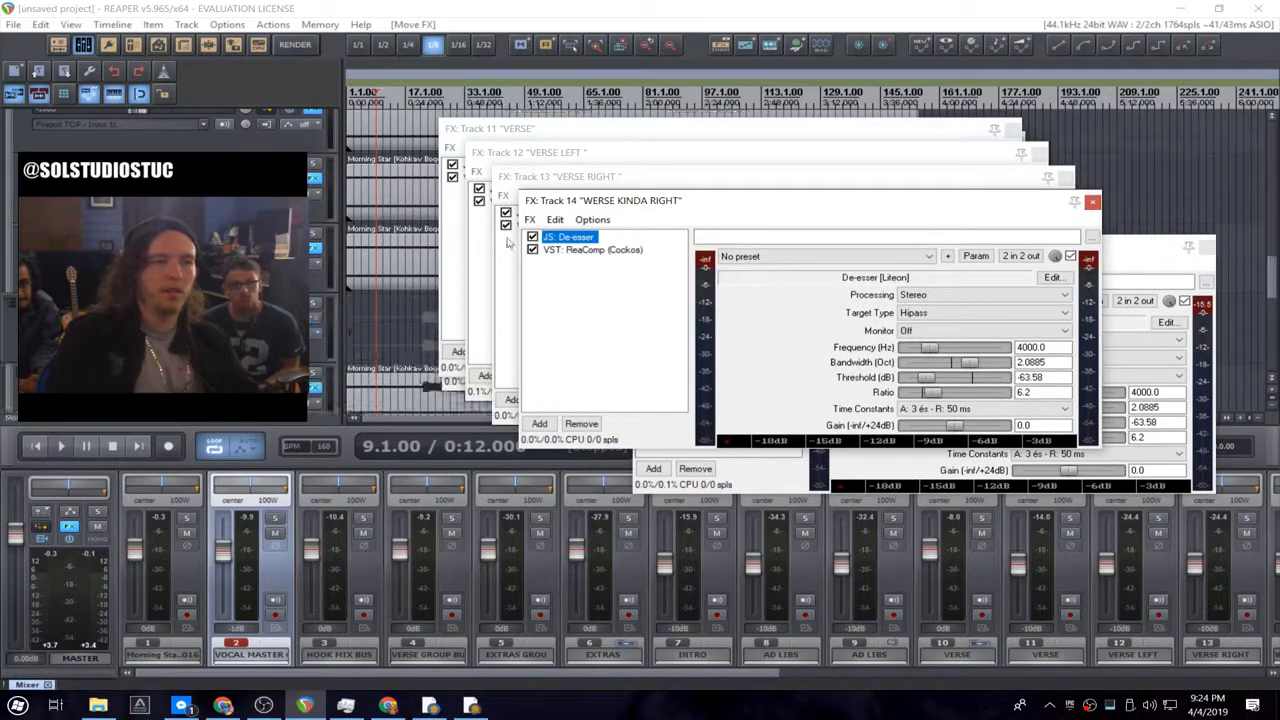
pyautogui.moveTo(325, 253); pyautogui.dragTo(325, 253)
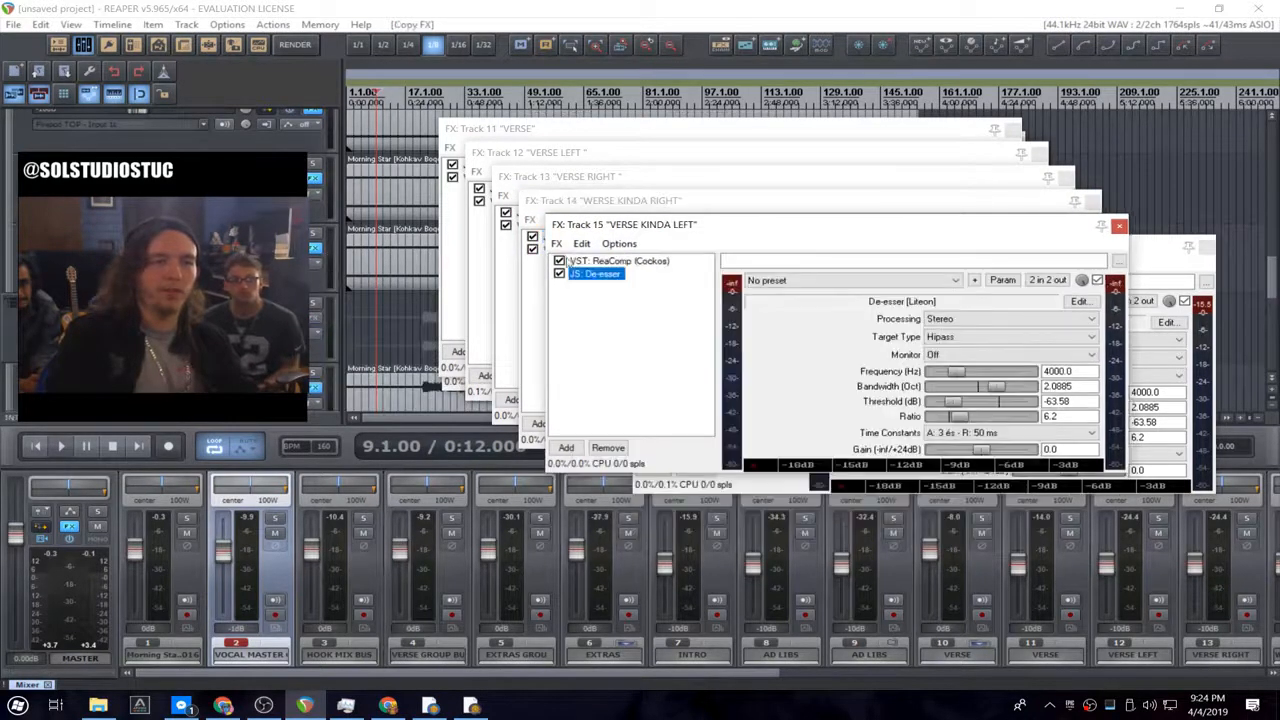
# - Copy the De-esser to the HOOK L, HOOK R and HOOK KINDA L tracks, placing it before ReaComp on each
pyautogui.moveTo(578, 262); pyautogui.dragTo(321, 180)
pyautogui.moveTo(637, 292); pyautogui.dragTo(318, 249)
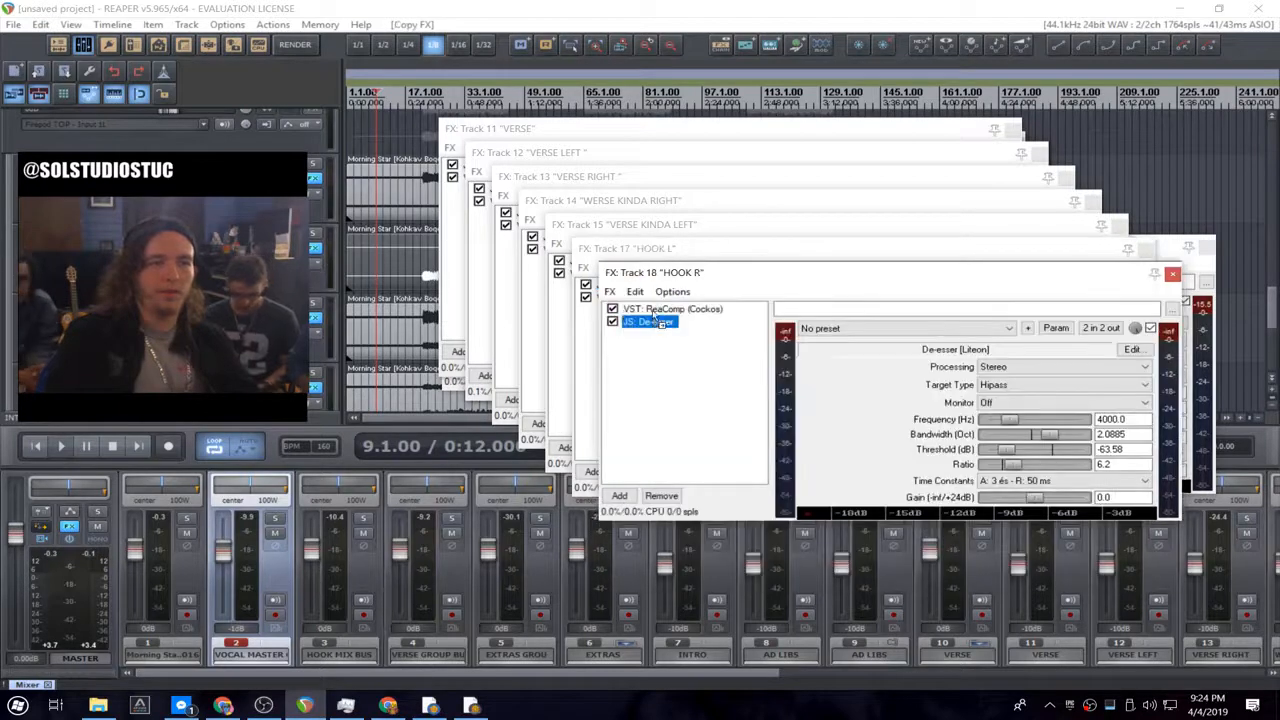
pyautogui.moveTo(654, 325); pyautogui.dragTo(650, 309)
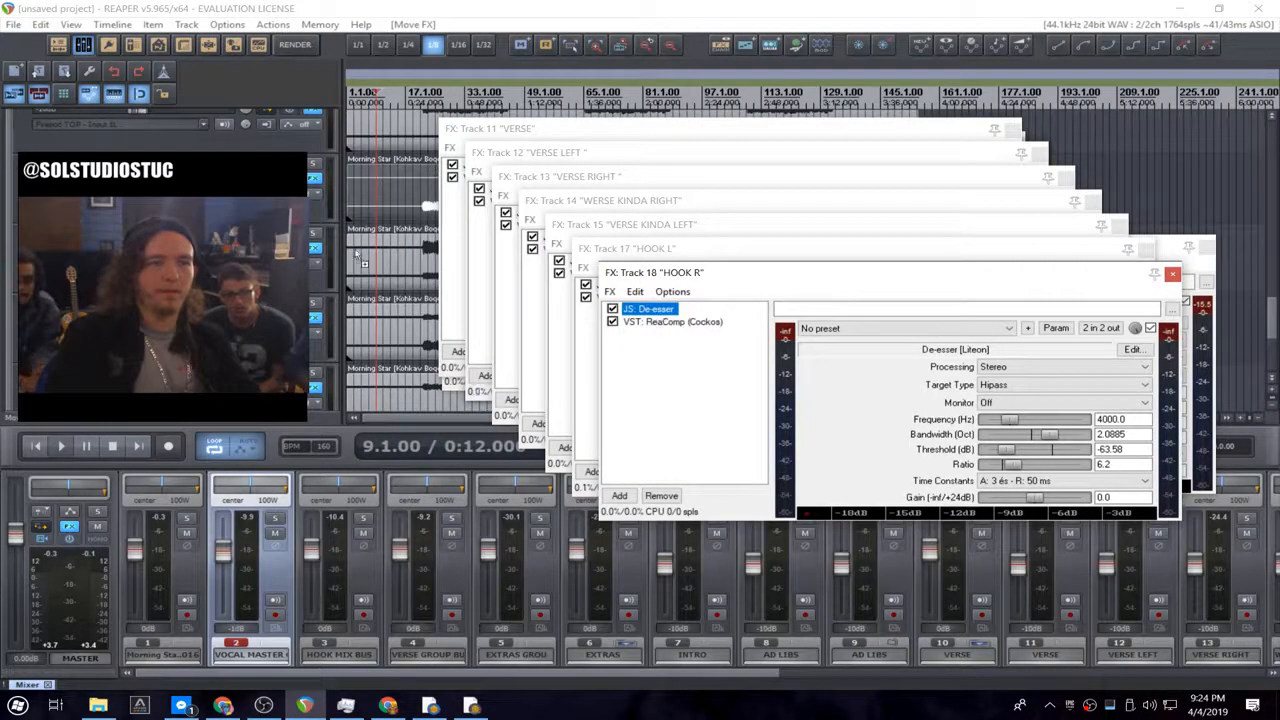
pyautogui.moveTo(361, 258); pyautogui.dragTo(317, 252)
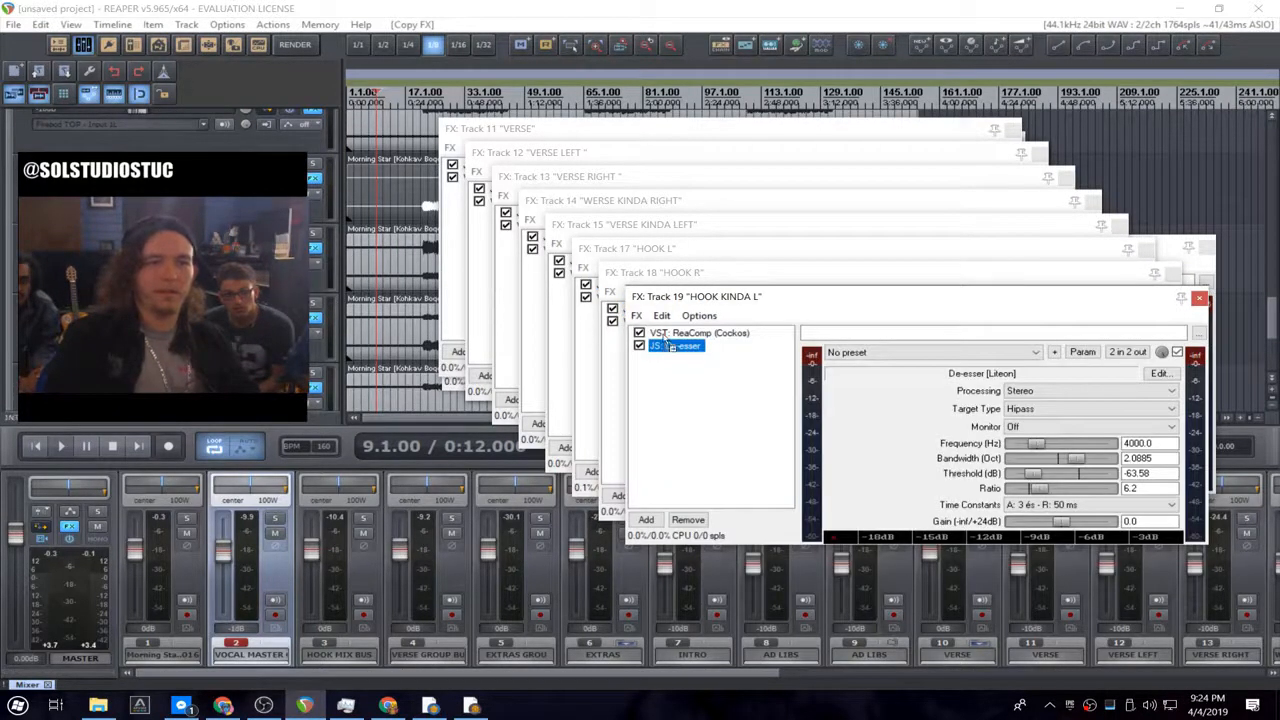
pyautogui.moveTo(665, 338); pyautogui.dragTo(667, 341)
# - Copy the De-esser to the HOOK KINDA R and CENTER HOOK tracks, ahead of ReaComp
pyautogui.moveTo(313, 320); pyautogui.dragTo(314, 319)
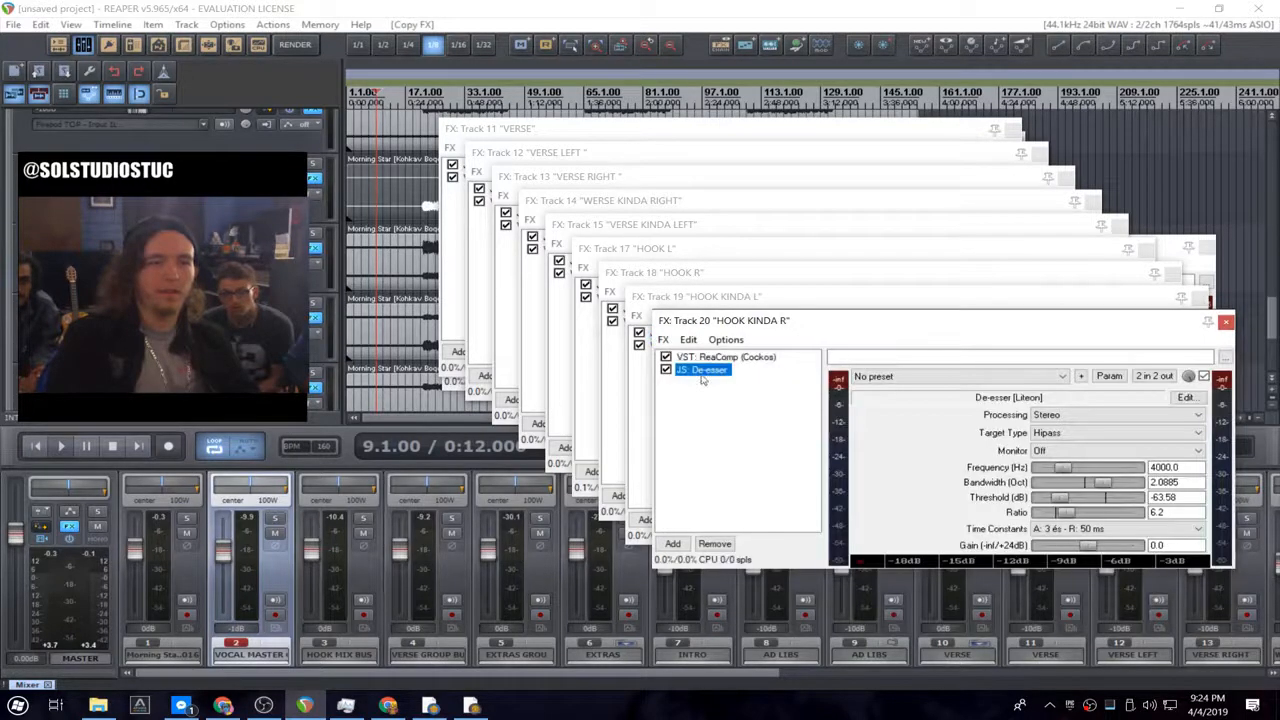
pyautogui.moveTo(702, 373); pyautogui.dragTo(315, 387)
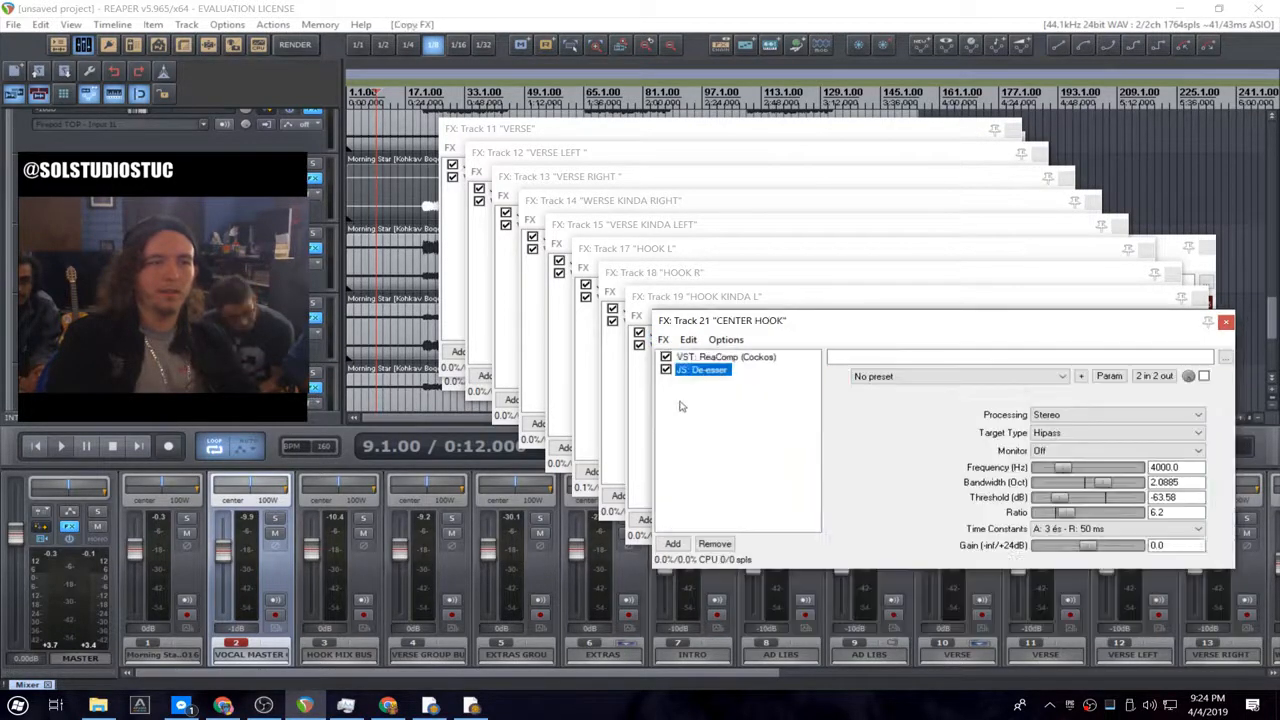
pyautogui.click(699, 375)
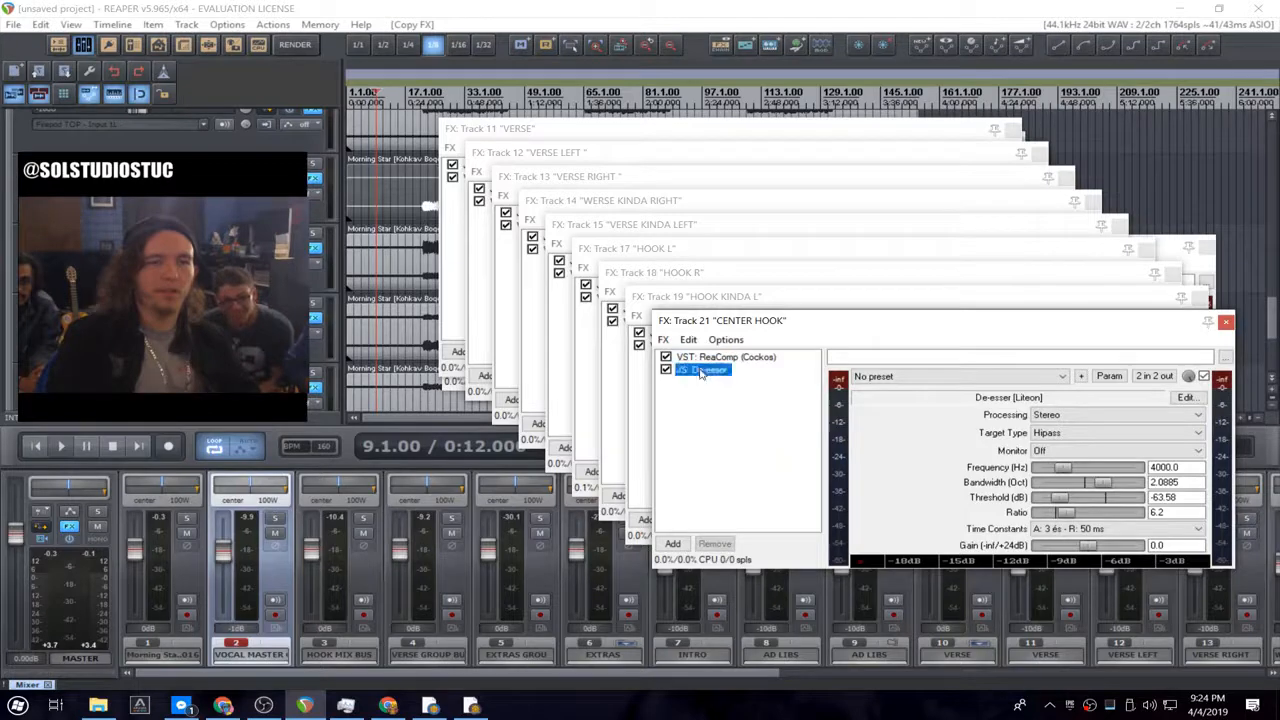
pyautogui.moveTo(700, 373); pyautogui.dragTo(321, 327)
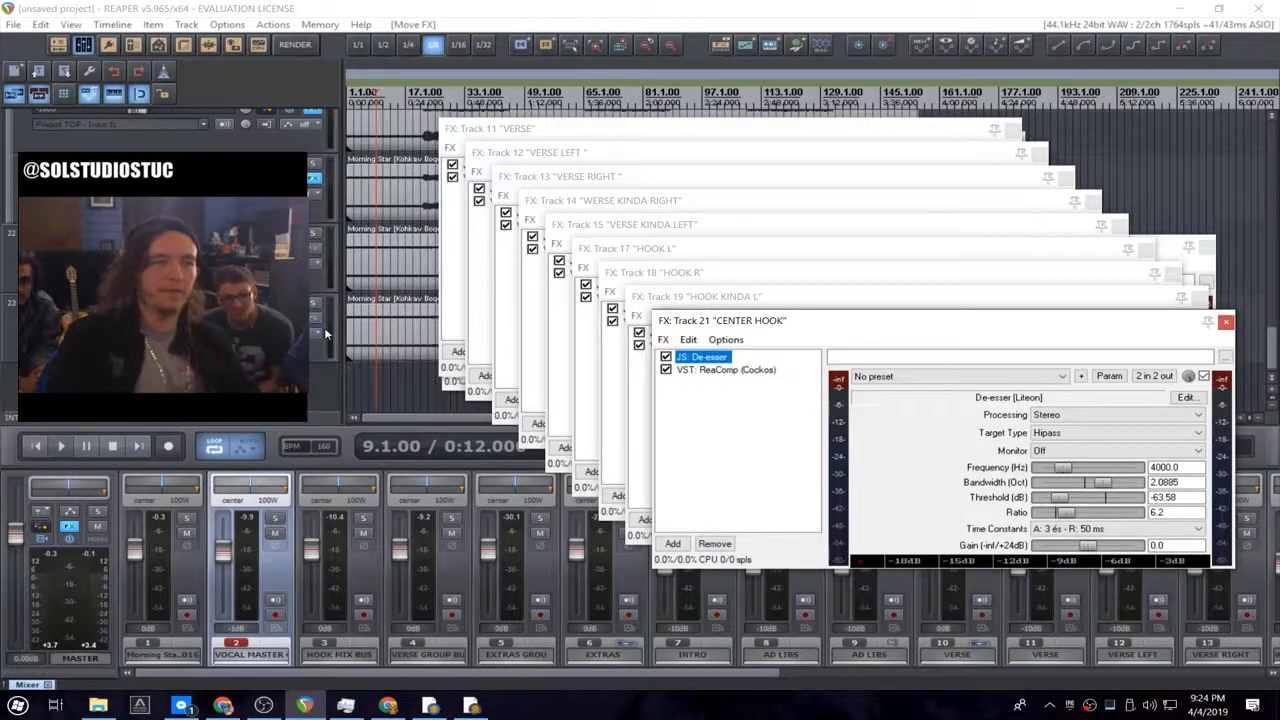
# - Close all the open effects chain windows of the hook, verse, ad-lib and intro tracks
pyautogui.click(1226, 323)
pyautogui.click(1201, 299)
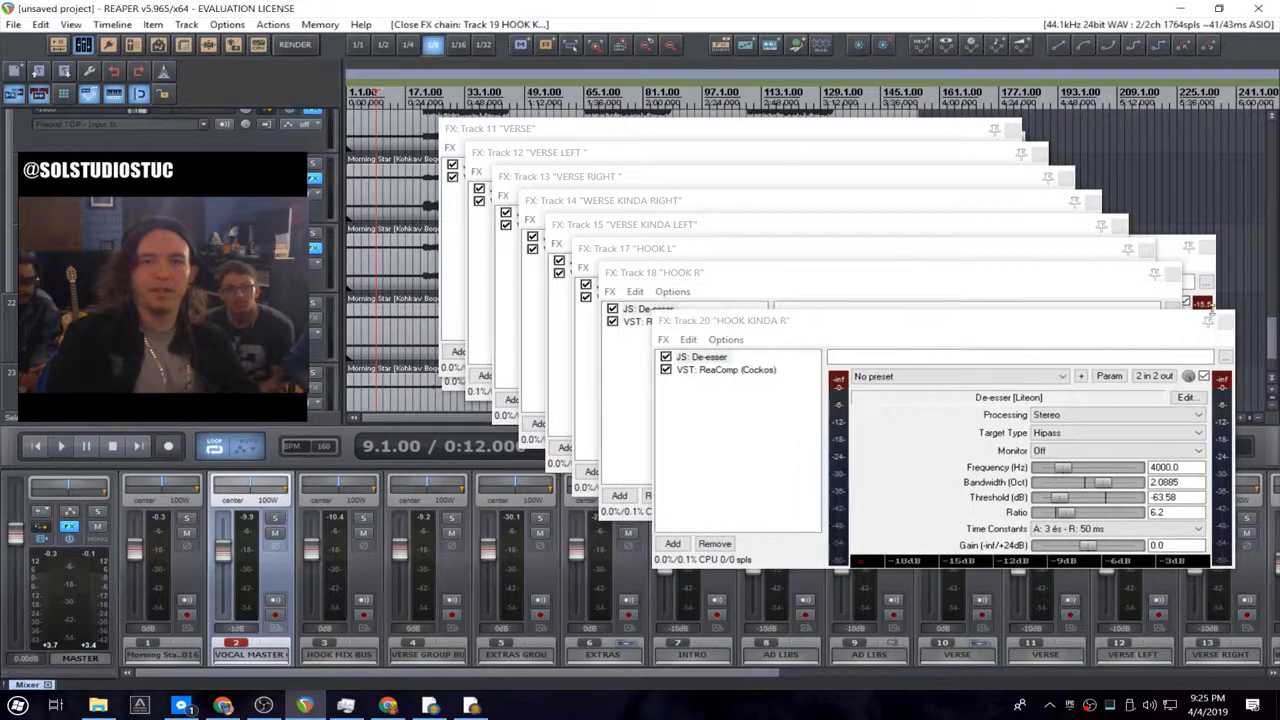
pyautogui.click(1224, 322)
pyautogui.click(1181, 272)
pyautogui.click(1155, 248)
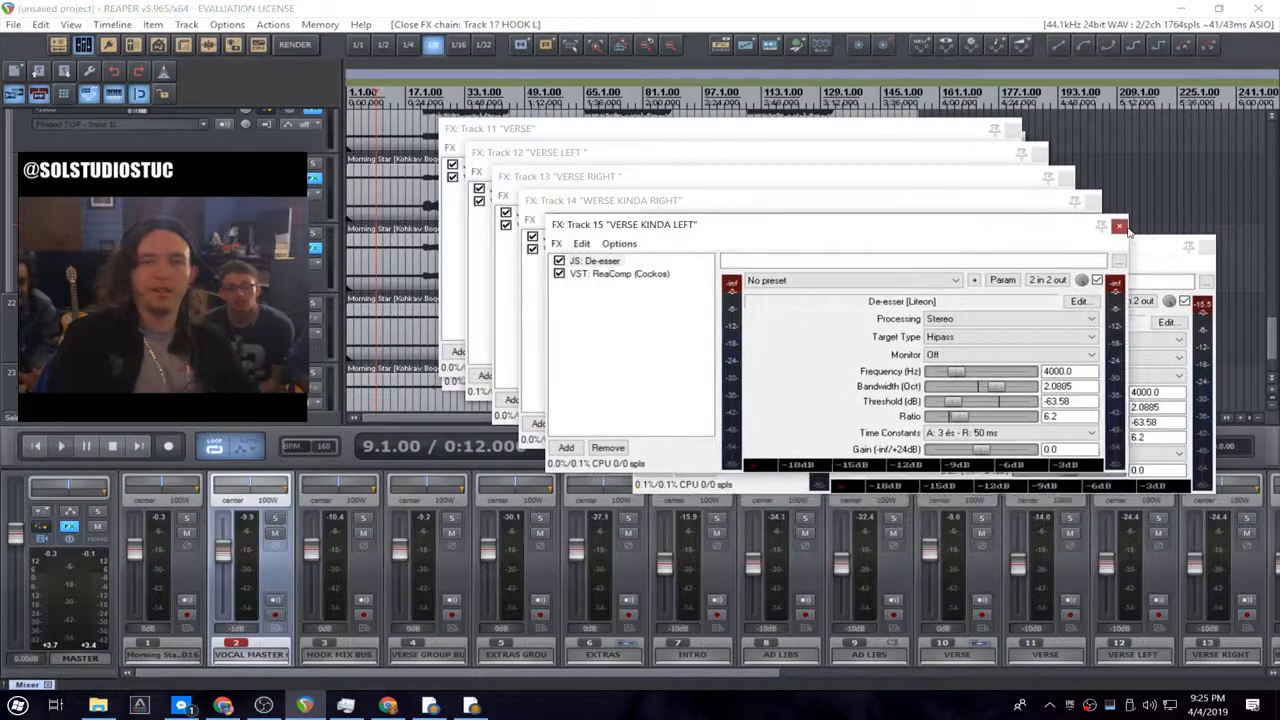
pyautogui.click(1128, 224)
pyautogui.click(1093, 204)
pyautogui.click(1067, 179)
pyautogui.click(1041, 155)
pyautogui.click(1014, 131)
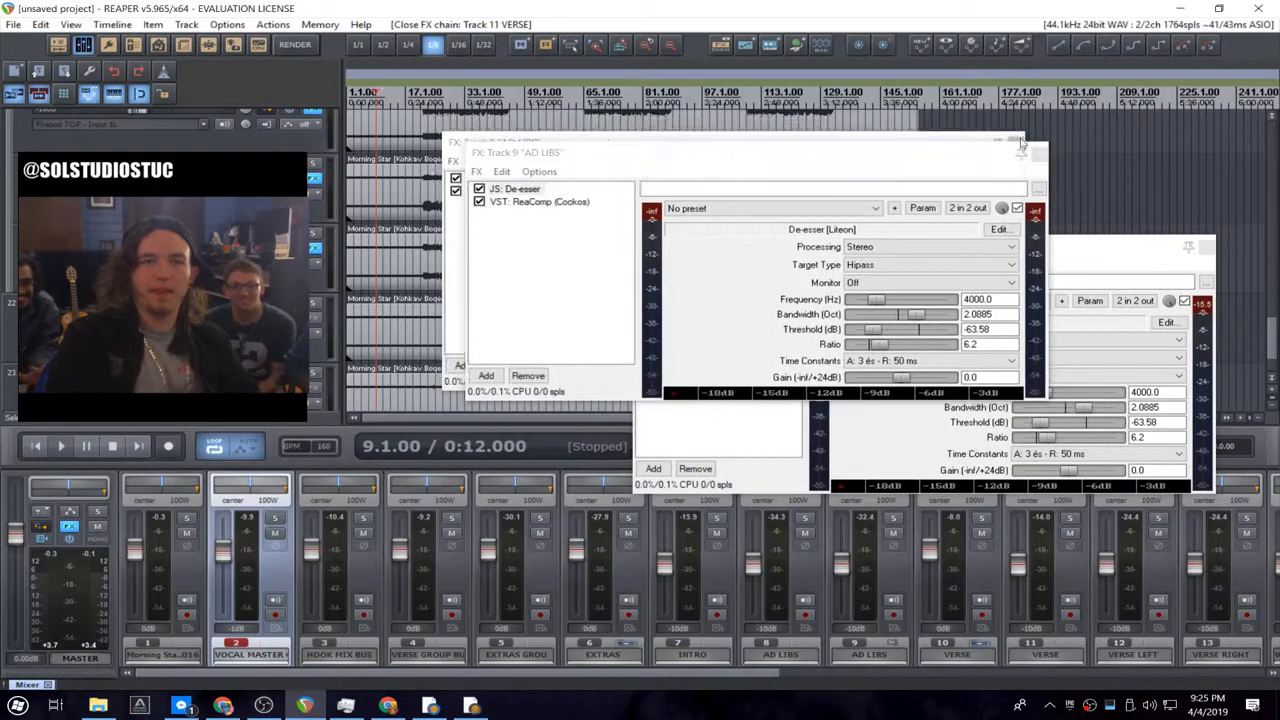
pyautogui.click(1040, 155)
pyautogui.click(1016, 143)
pyautogui.click(1207, 246)
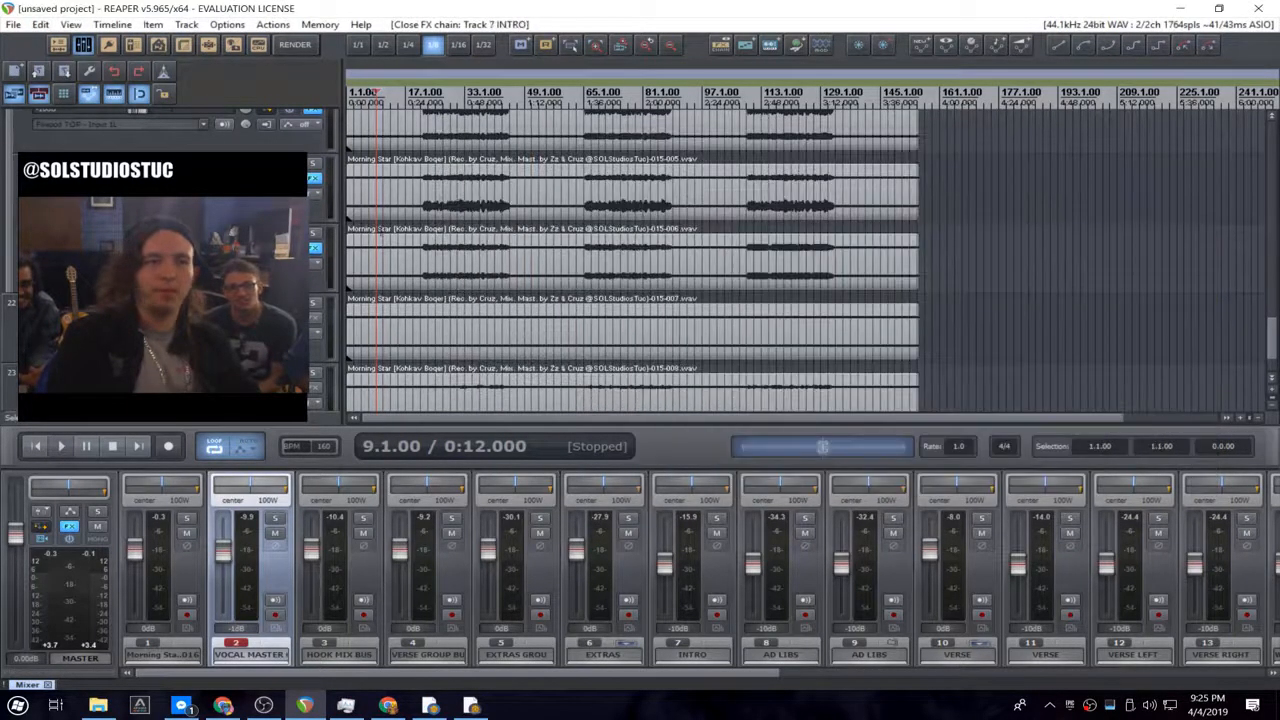
# - Play the song from bar 49 to check how the processed verse vocals sound in the mix
pyautogui.scroll(6, 338, 240)
pyautogui.scroll(8, 346, 243)
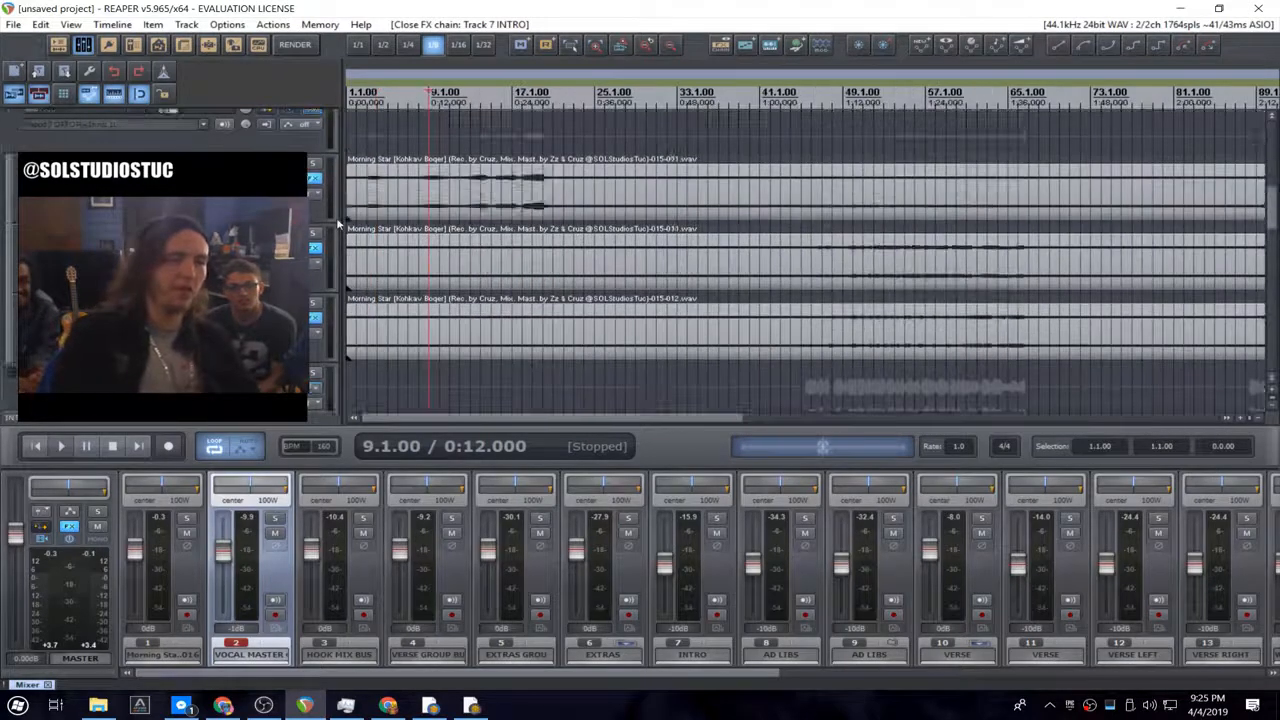
pyautogui.scroll(-6, 338, 240)
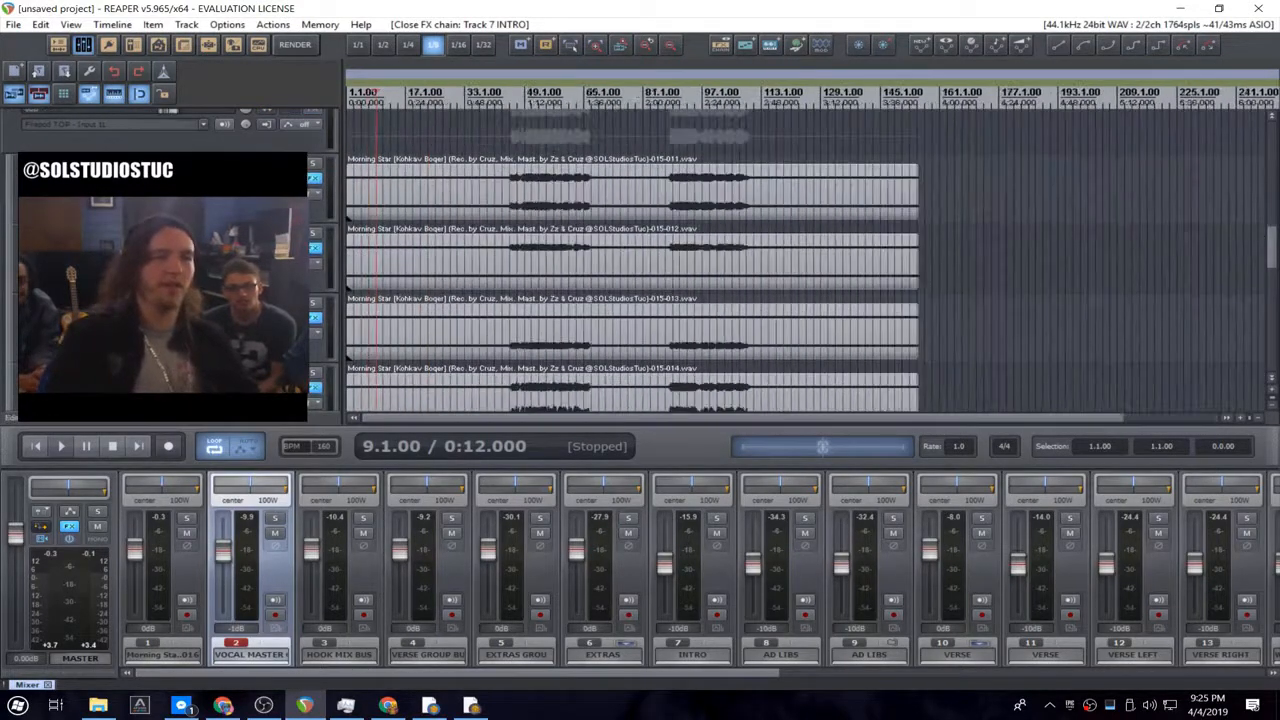
pyautogui.press('space')
pyautogui.click(524, 98)
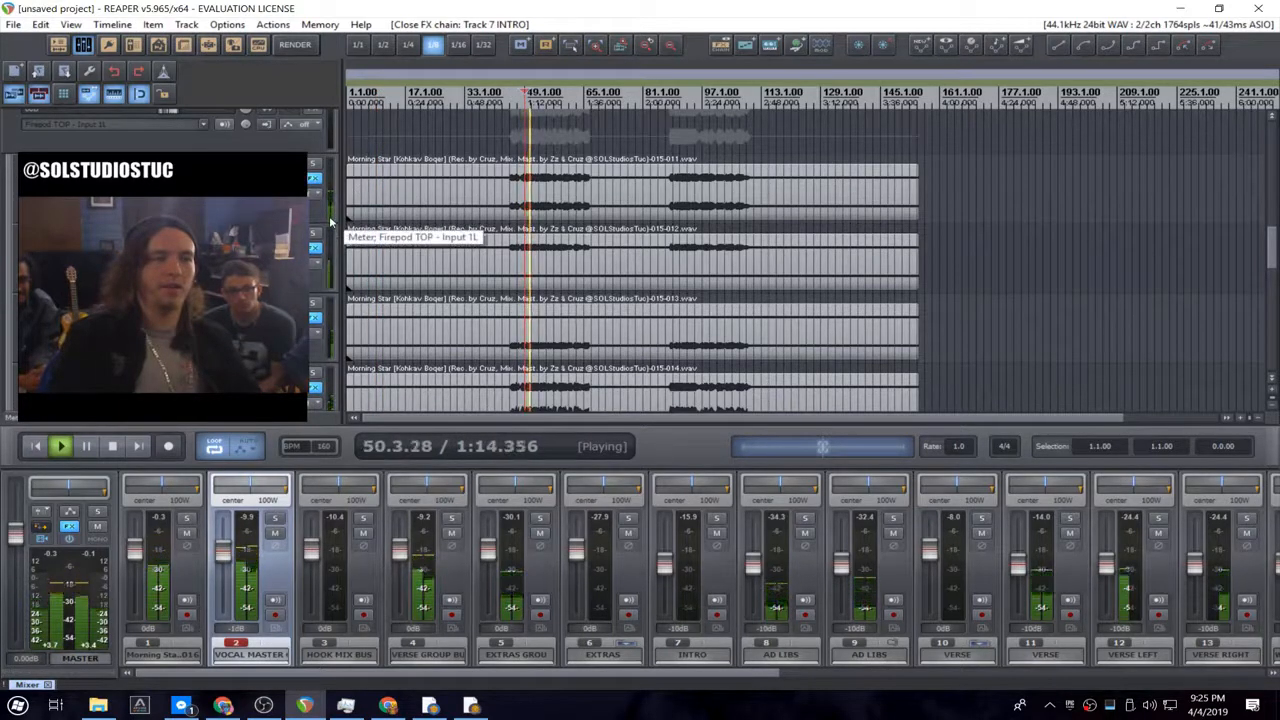
pyautogui.scroll(2, 330, 222)
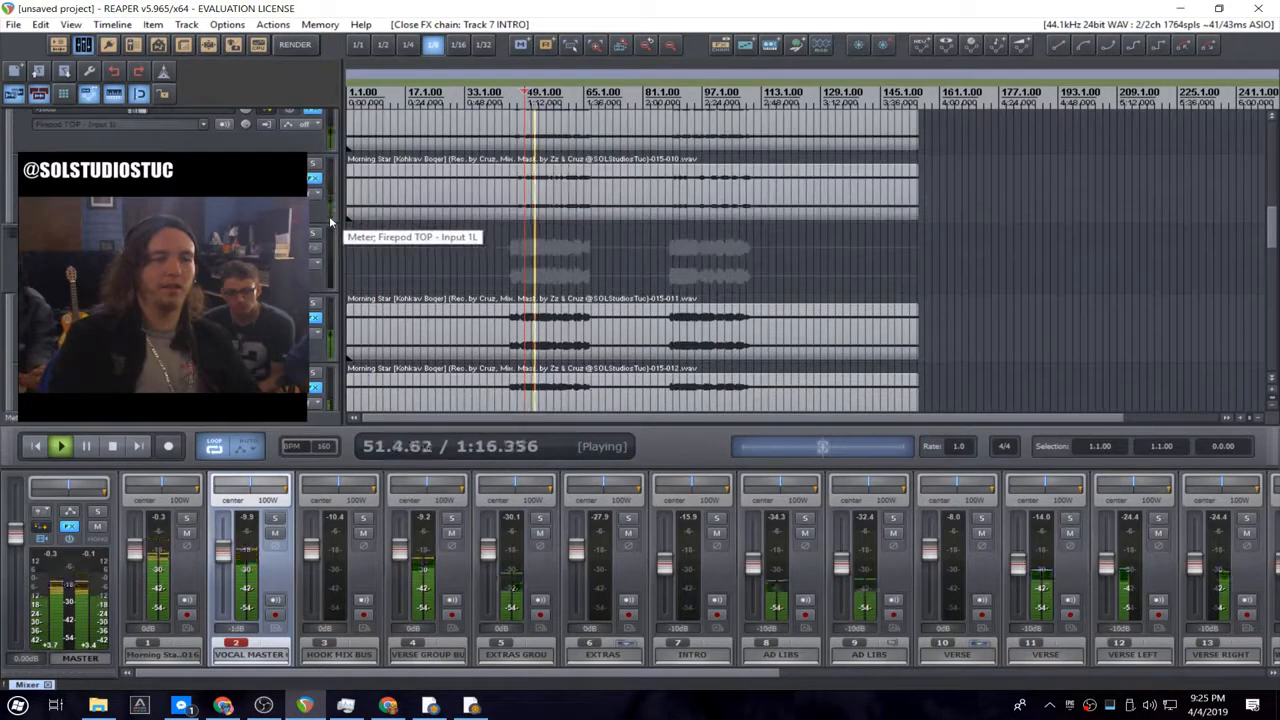
pyautogui.press('space')
pyautogui.scroll(3, 330, 222)
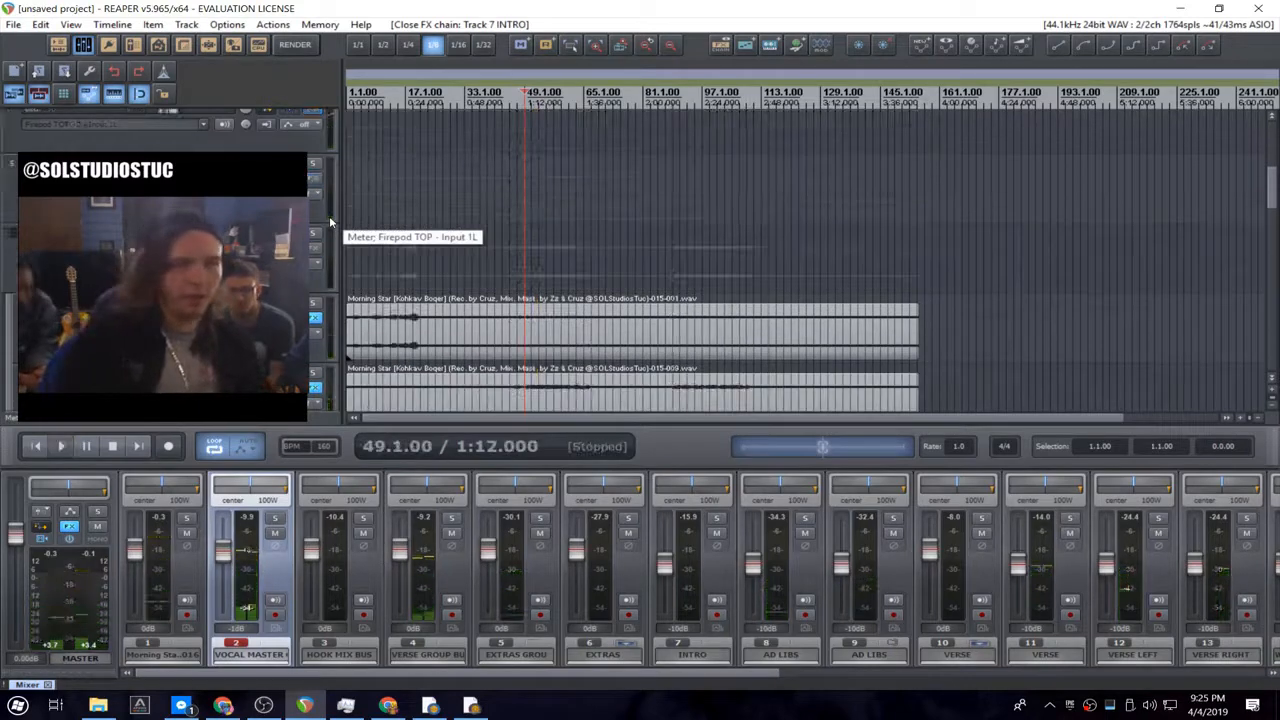
# - Hide the mixer and play the VOCAL MASTER GROUP track soloed from bar 27
pyautogui.hotkey('ctrl', 'm')
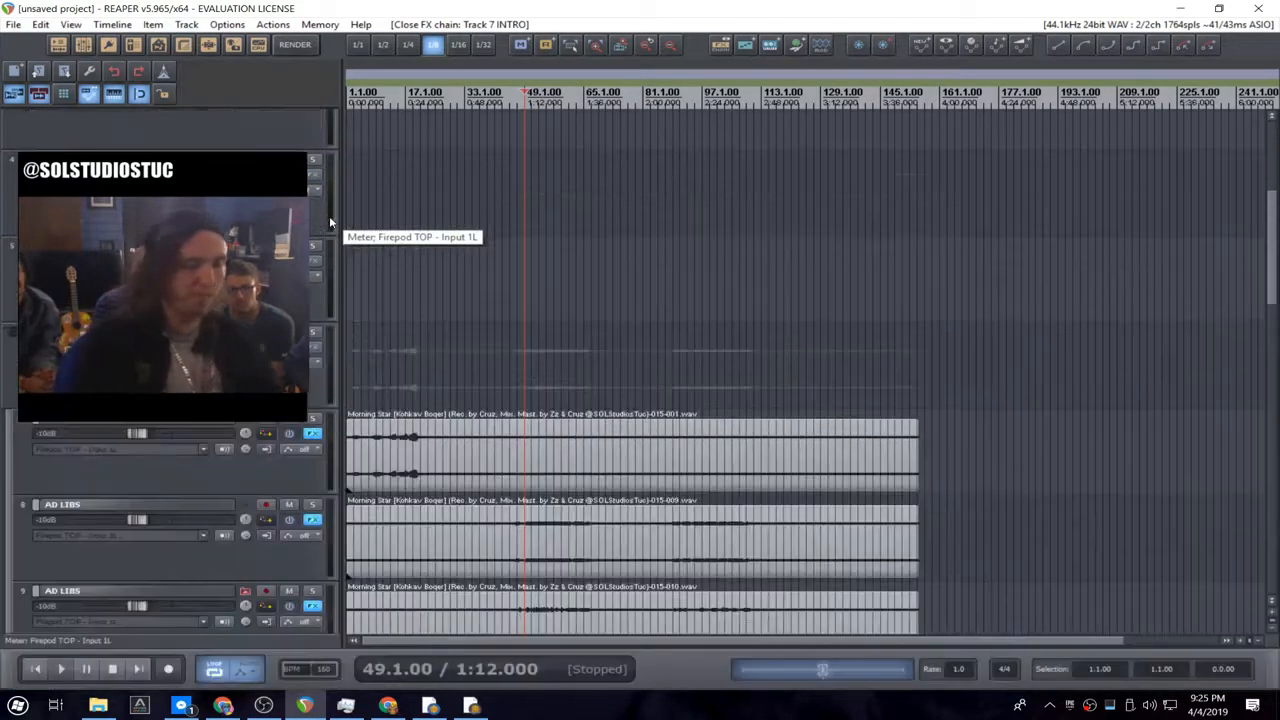
pyautogui.scroll(5, 335, 222)
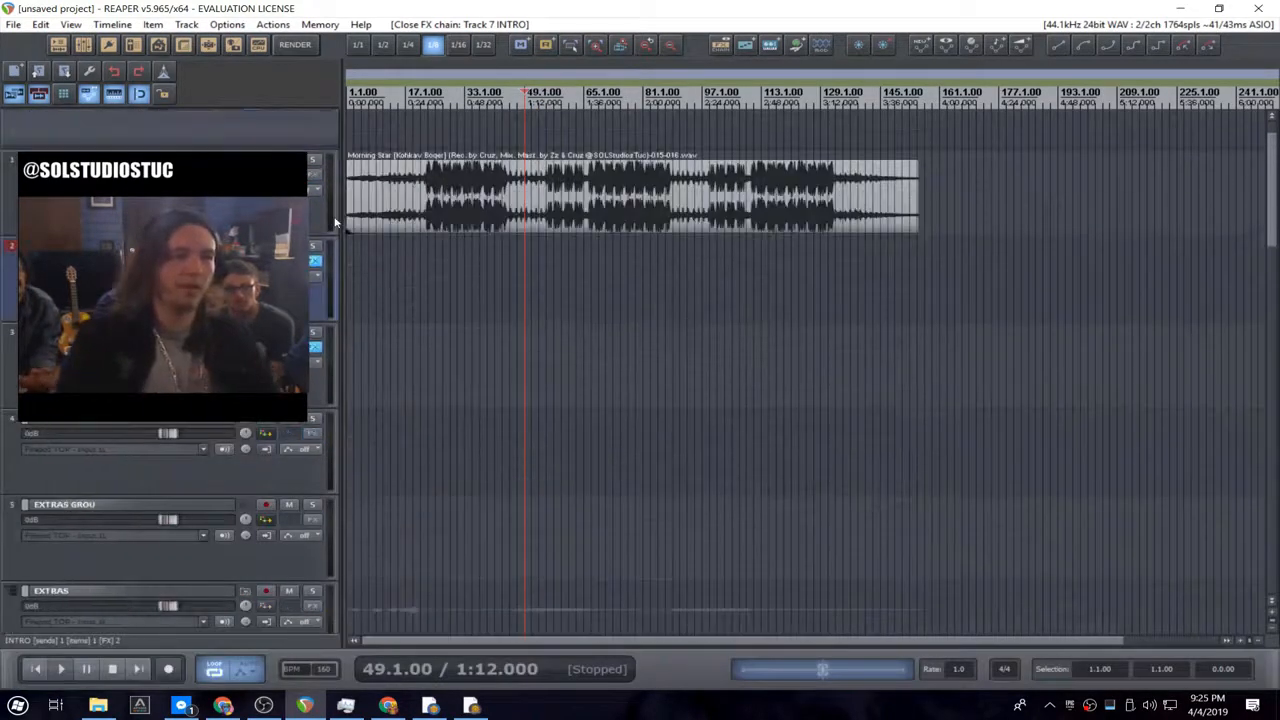
pyautogui.click(313, 246)
pyautogui.click(421, 190)
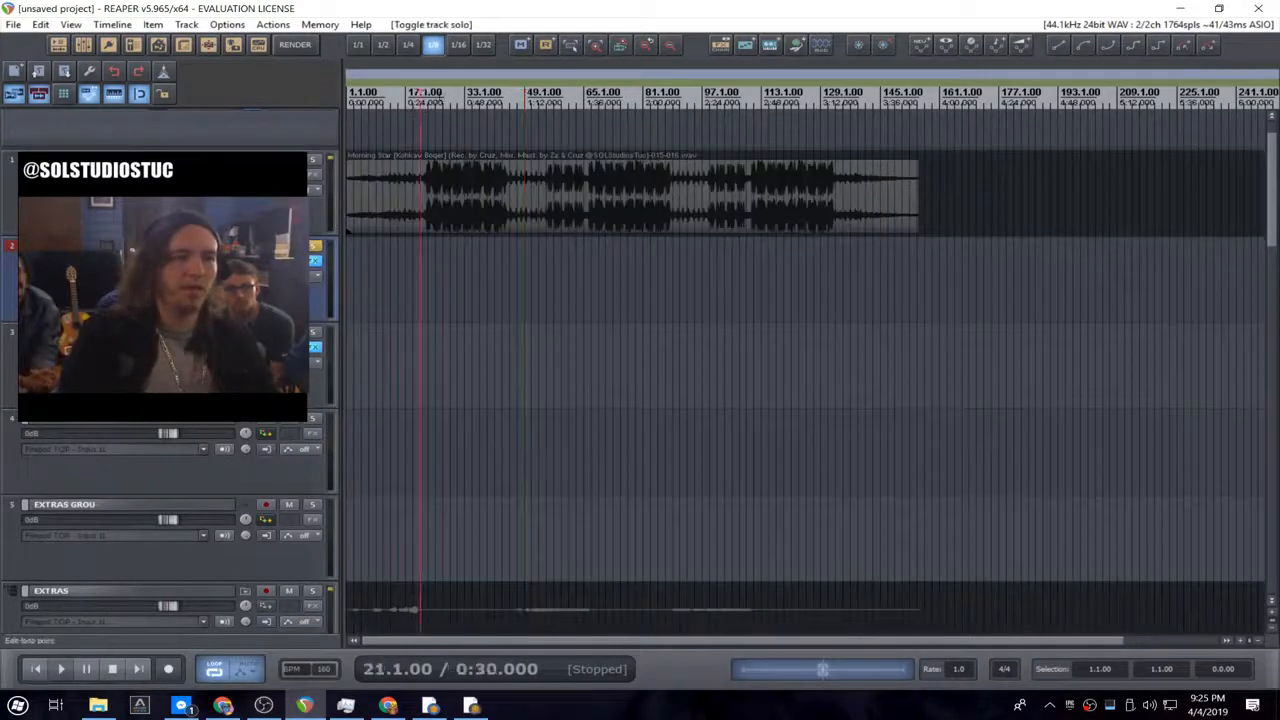
pyautogui.click(443, 193)
pyautogui.press('space')
# - Add ReaEQ (Cockos) to the VOCAL MASTER GROUP effects chain and place it before ReaComp
pyautogui.click(313, 263)
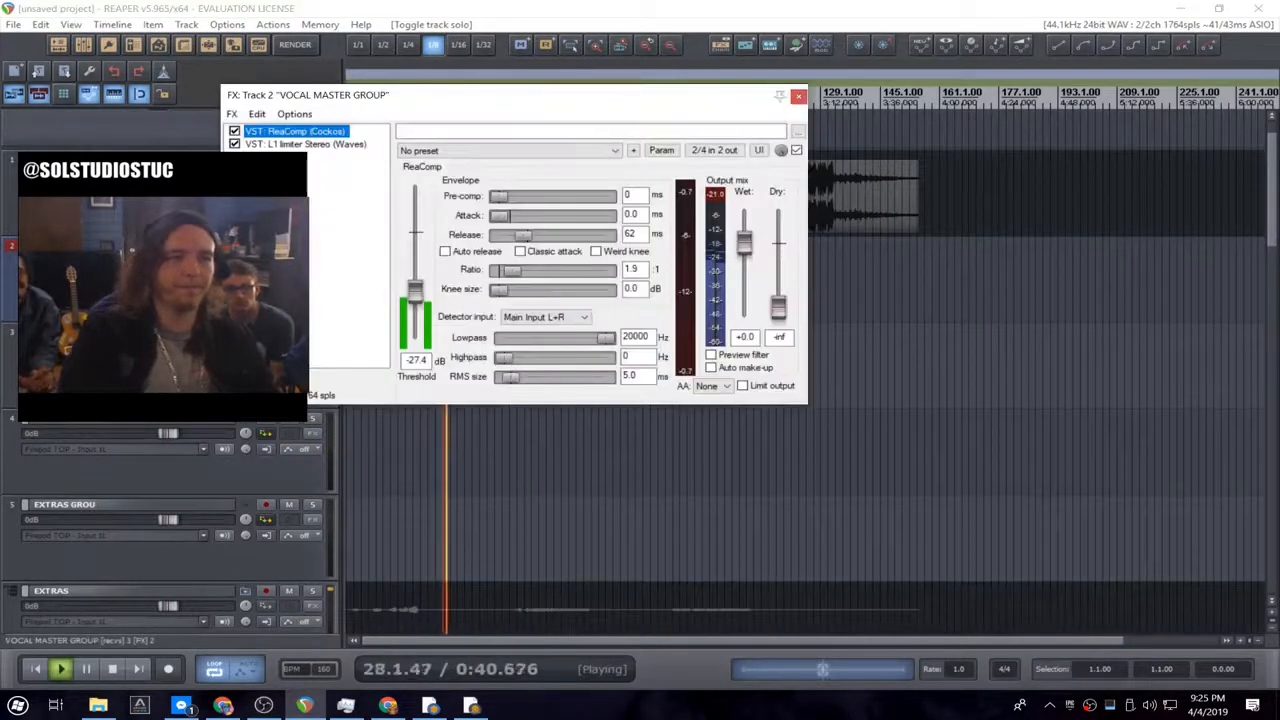
pyautogui.doubleClick(313, 263)
pyautogui.write('EQ')
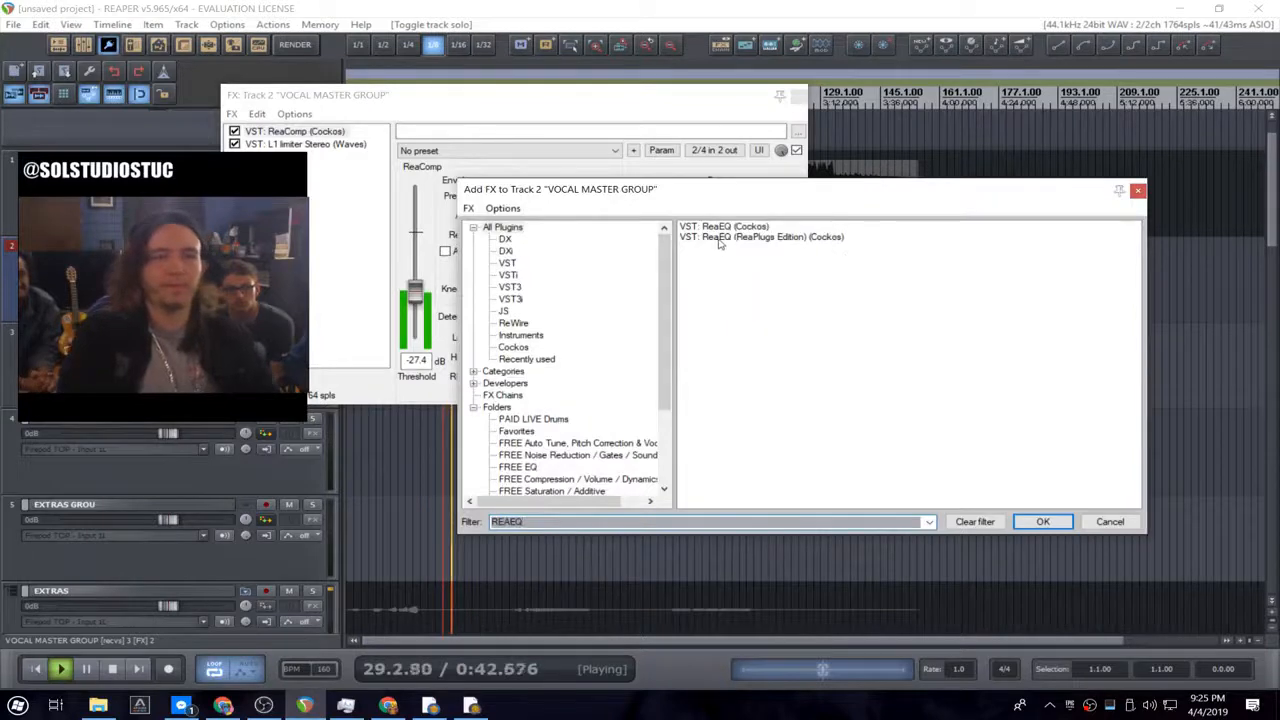
pyautogui.press('Return')
pyautogui.moveTo(354, 160); pyautogui.dragTo(290, 134)
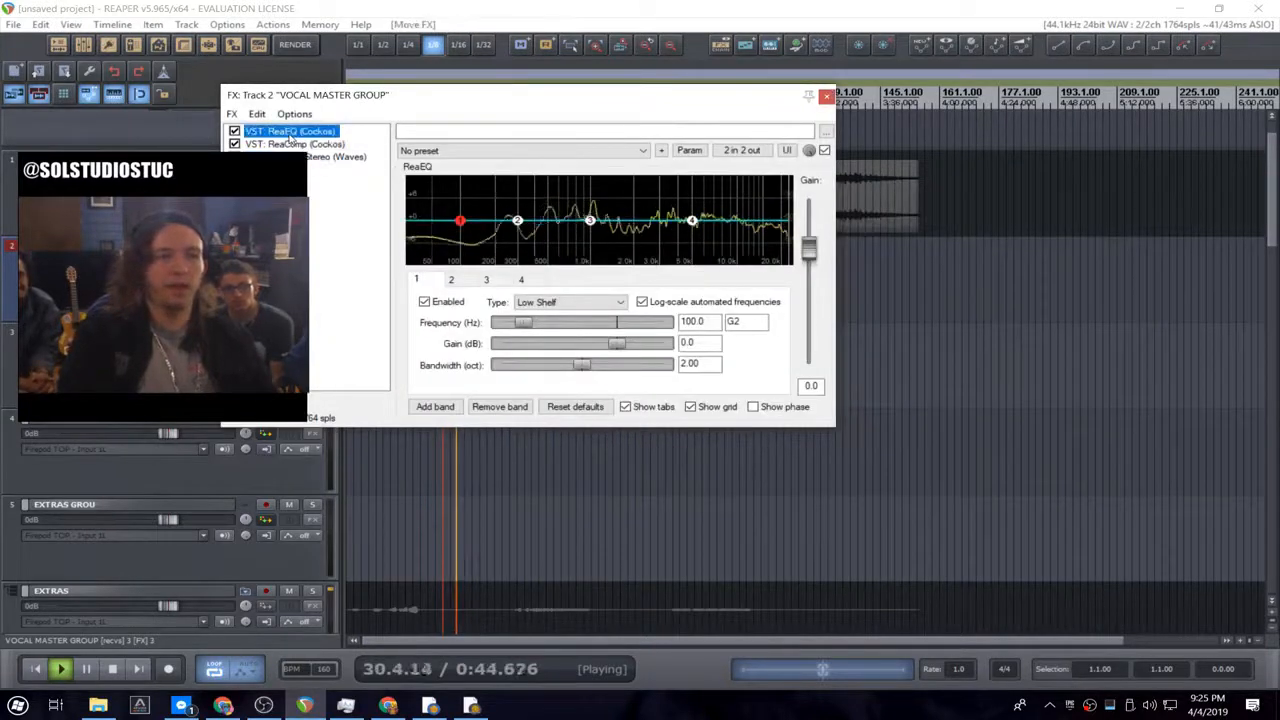
pyautogui.press('space')
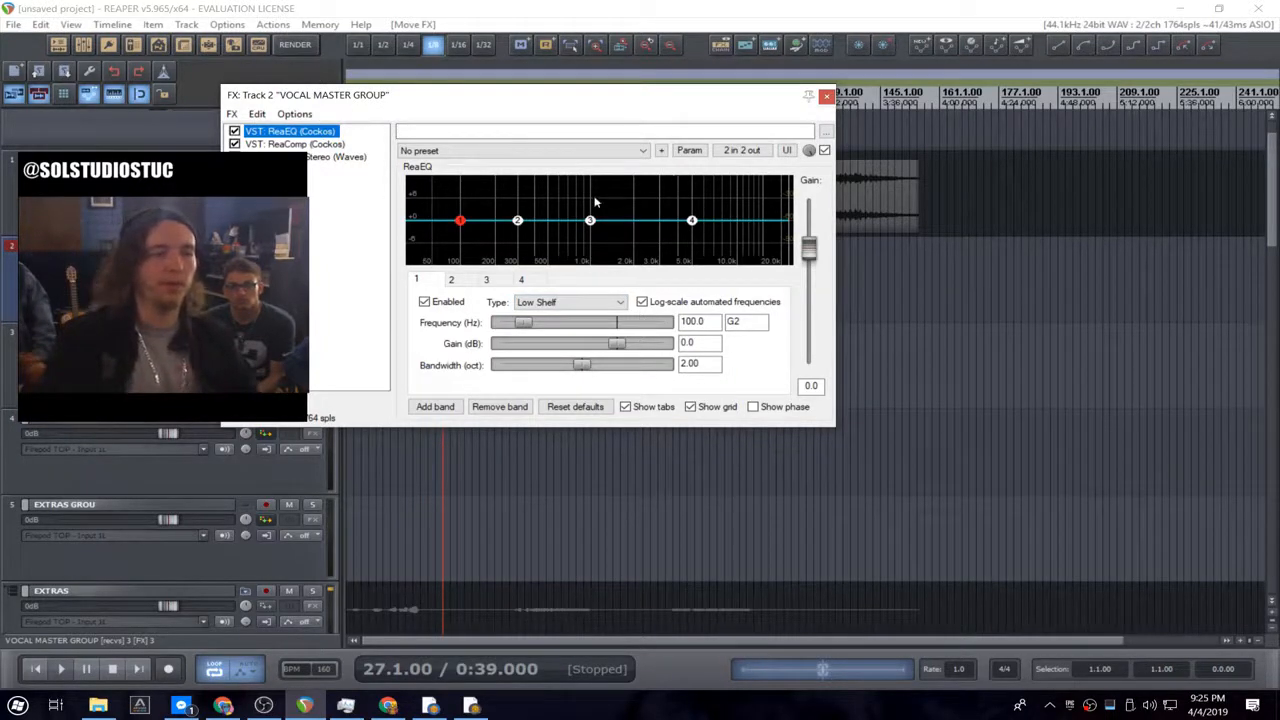
# - Cut the vocals' low end with ReaEQ's band 1 low shelf at about 208 Hz, gain -inf and bandwidth 1.47 octaves
pyautogui.press('space')
pyautogui.moveTo(460, 220); pyautogui.dragTo(506, 344)
pyautogui.press('space')
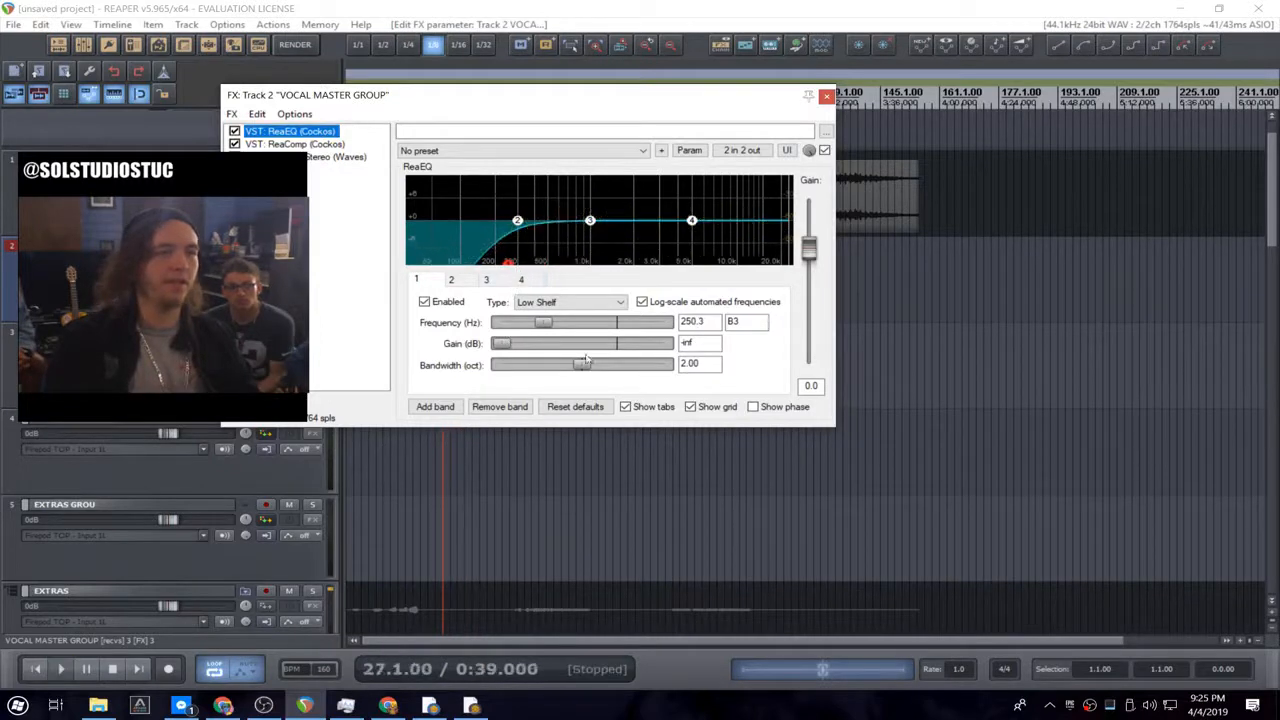
pyautogui.moveTo(581, 365); pyautogui.dragTo(560, 371)
pyautogui.press('space')
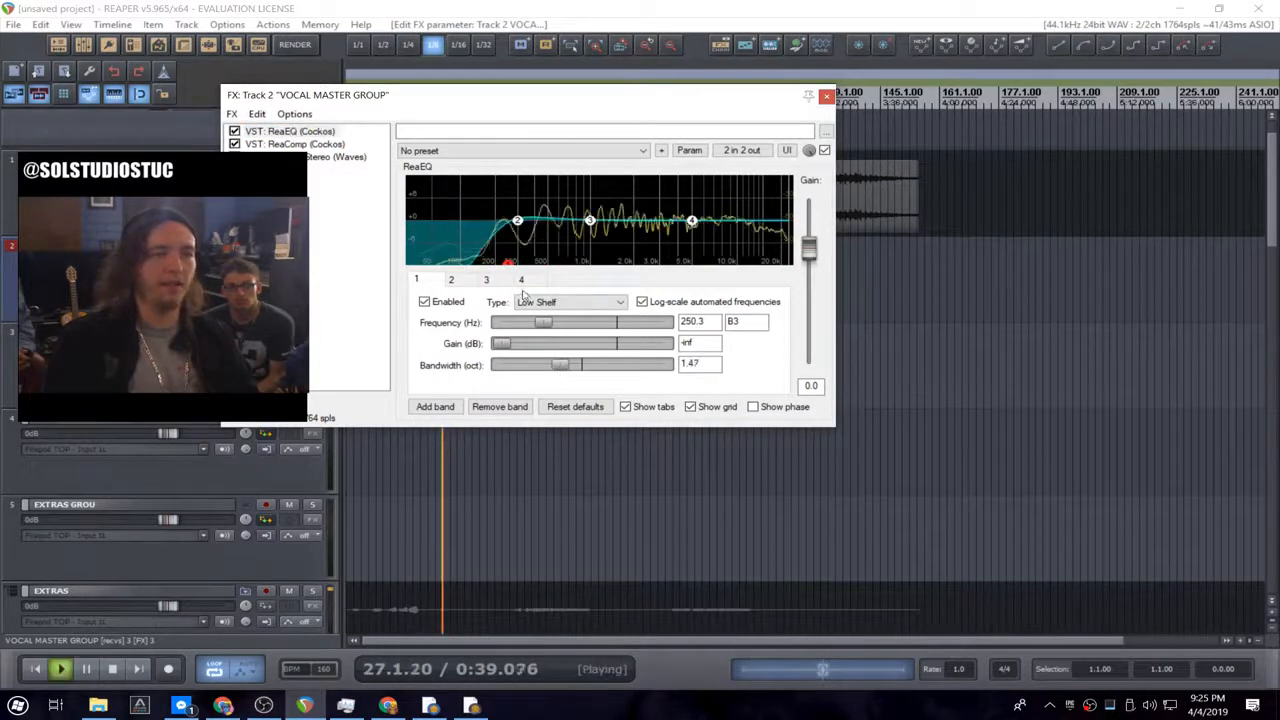
pyautogui.moveTo(541, 322); pyautogui.dragTo(511, 322)
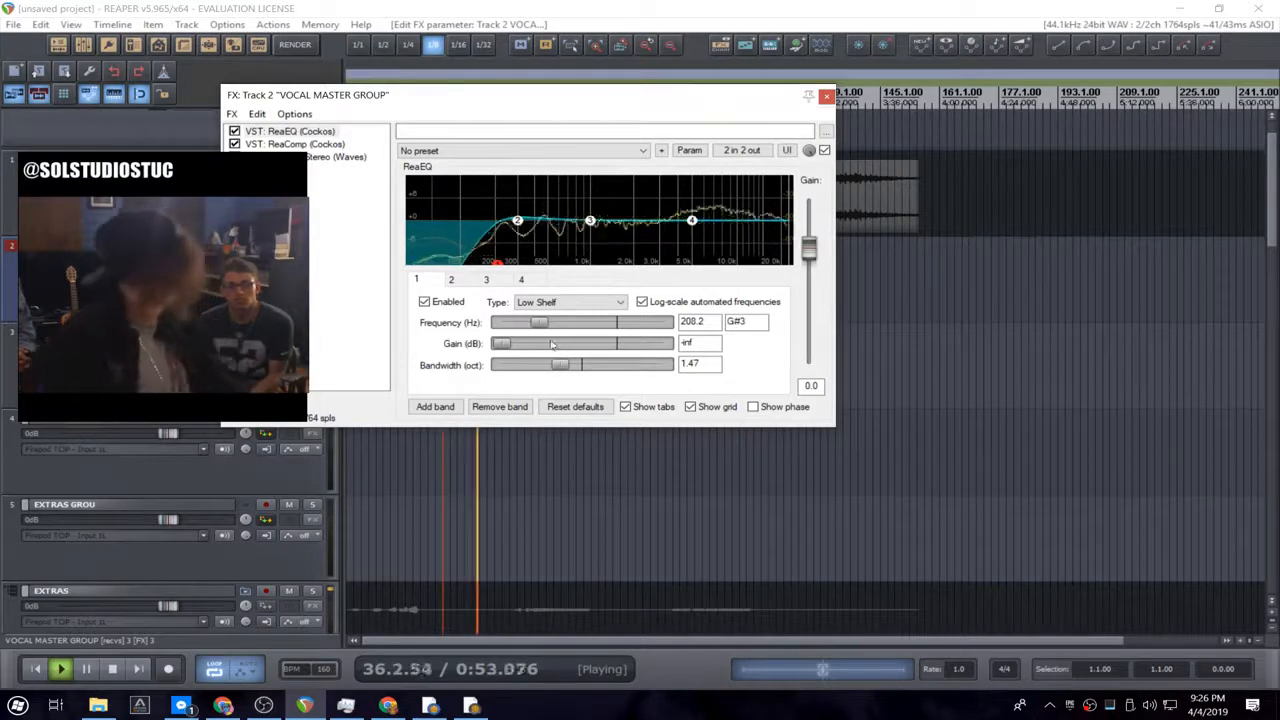
pyautogui.press('space')
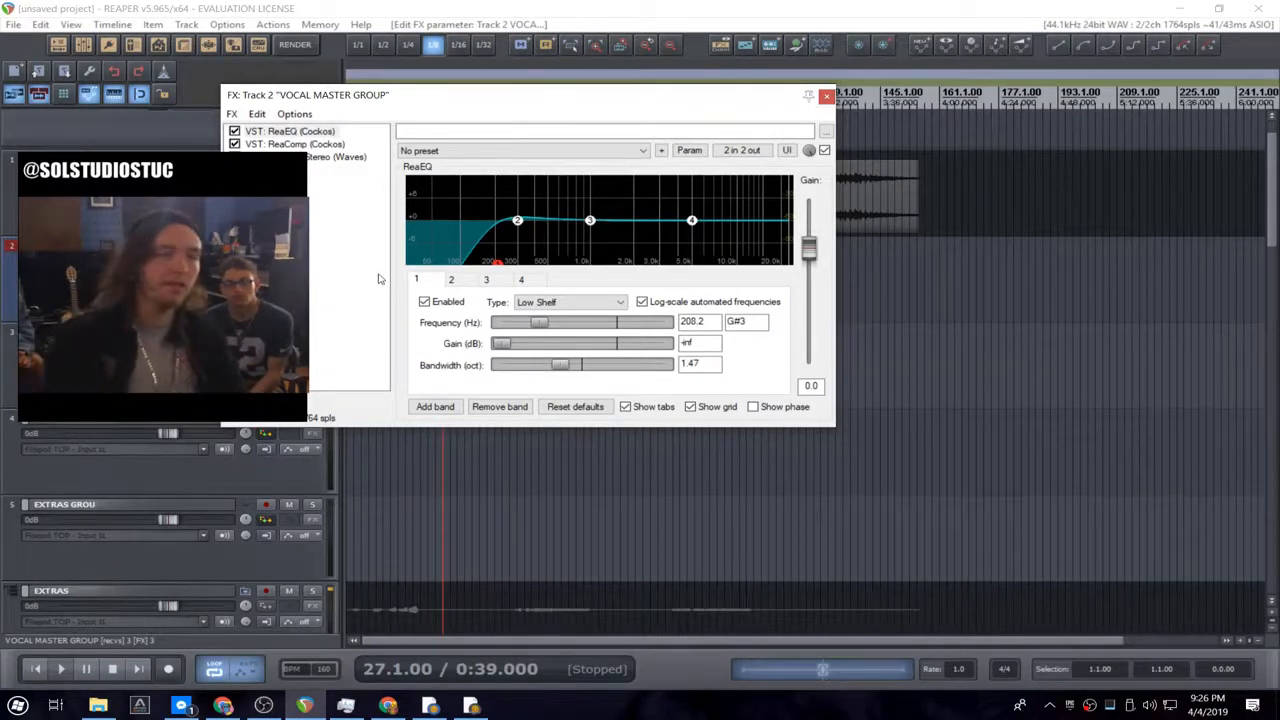
# - Boost ReaEQ's band 3 by 5.4 dB and sweep its frequency up to about 10989 Hz and back down to about 721 Hz
pyautogui.press('space')
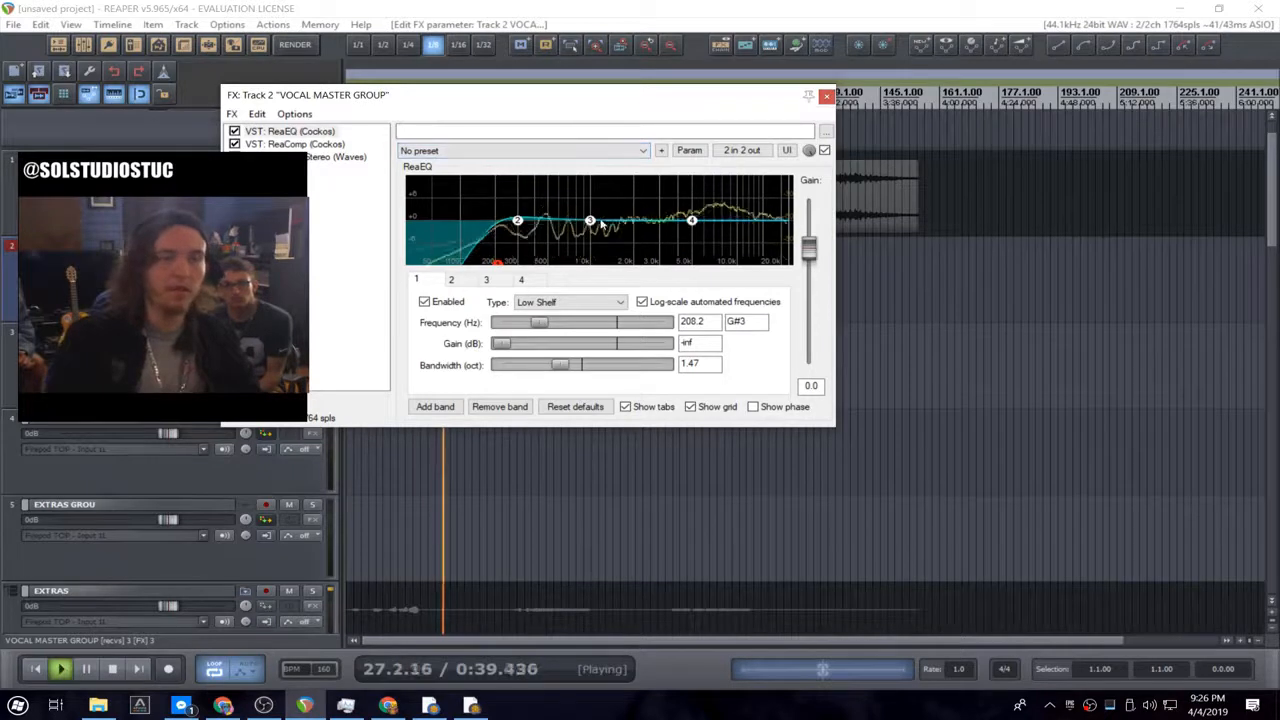
pyautogui.press('space')
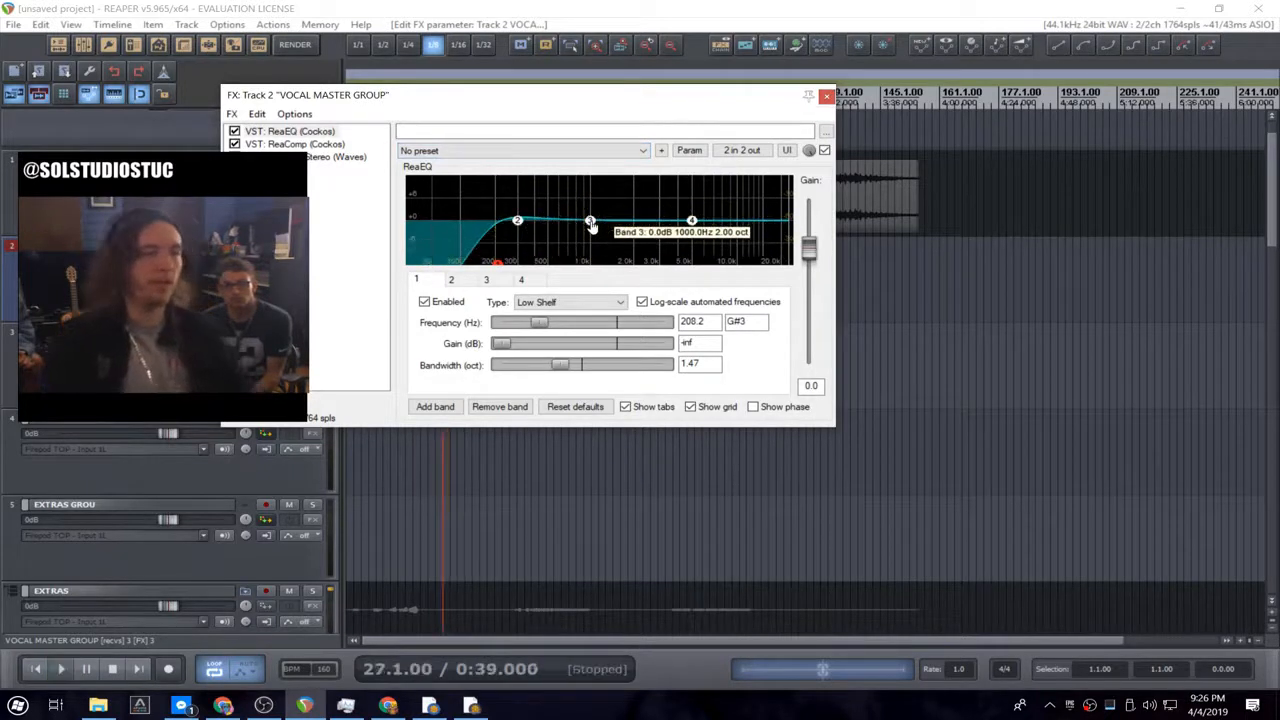
pyautogui.moveTo(591, 224); pyautogui.dragTo(597, 207)
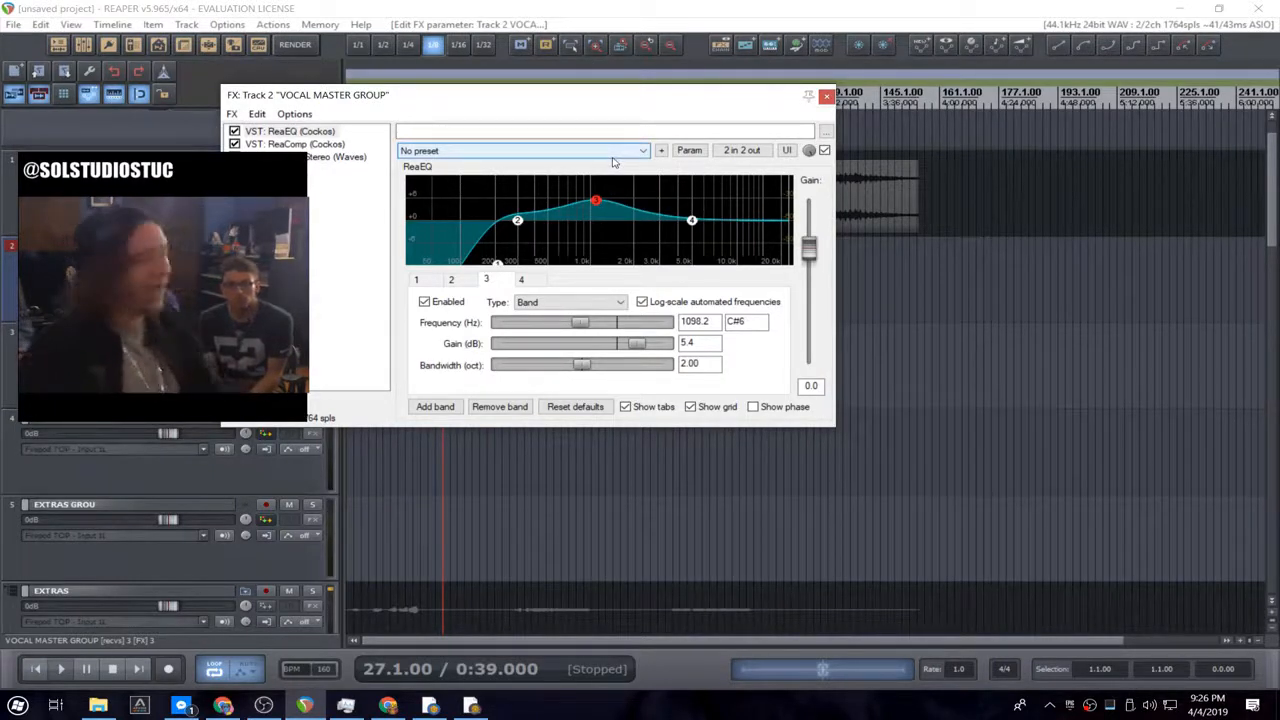
pyautogui.press('space')
pyautogui.moveTo(580, 322); pyautogui.dragTo(641, 325)
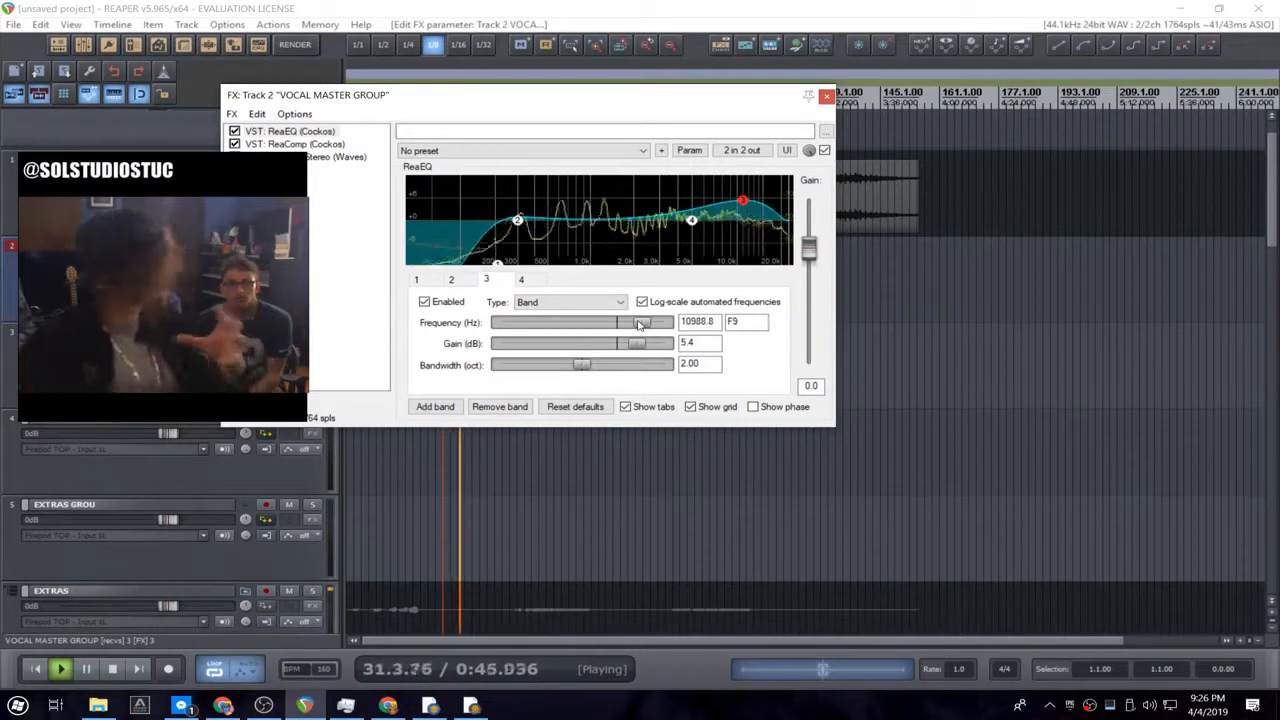
pyautogui.moveTo(640, 325); pyautogui.dragTo(566, 306)
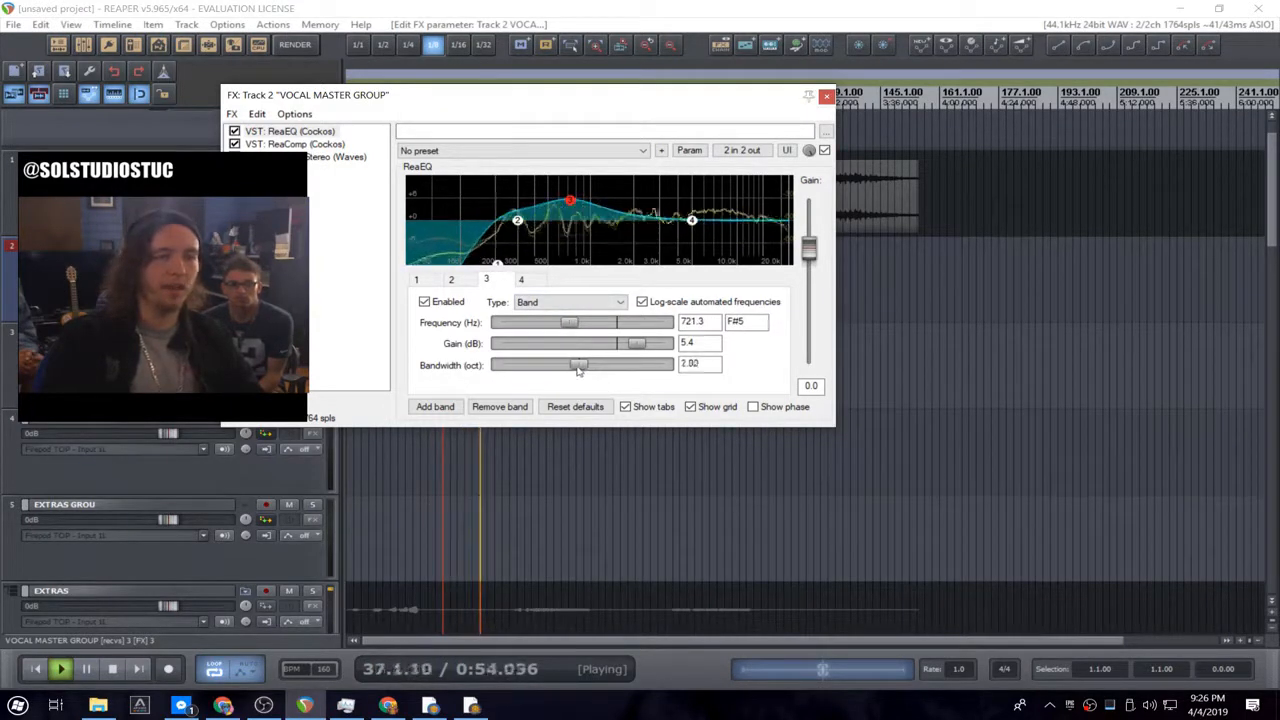
# - Narrow band 3's bandwidth to 1.45 octaves and lower its frequency to about 289 Hz while listening to the vocals
pyautogui.moveTo(573, 365); pyautogui.dragTo(558, 325)
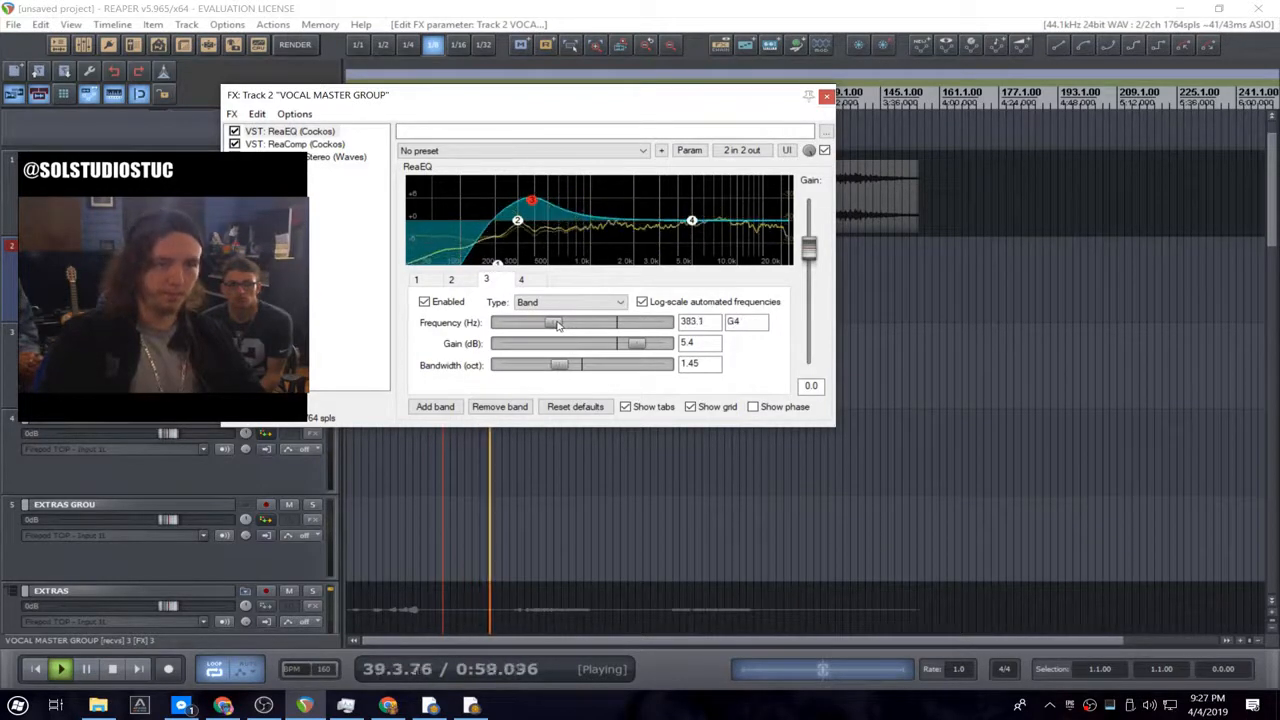
pyautogui.press('space')
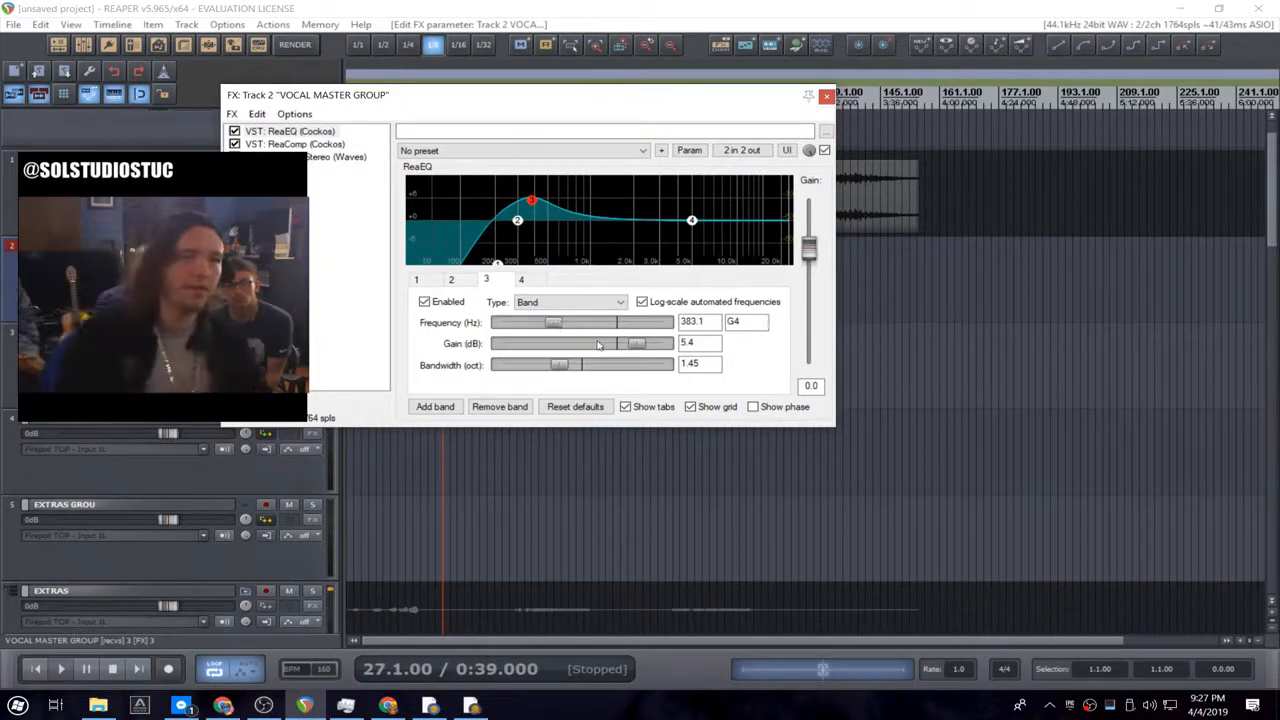
pyautogui.press('space')
pyautogui.moveTo(560, 324); pyautogui.dragTo(553, 324)
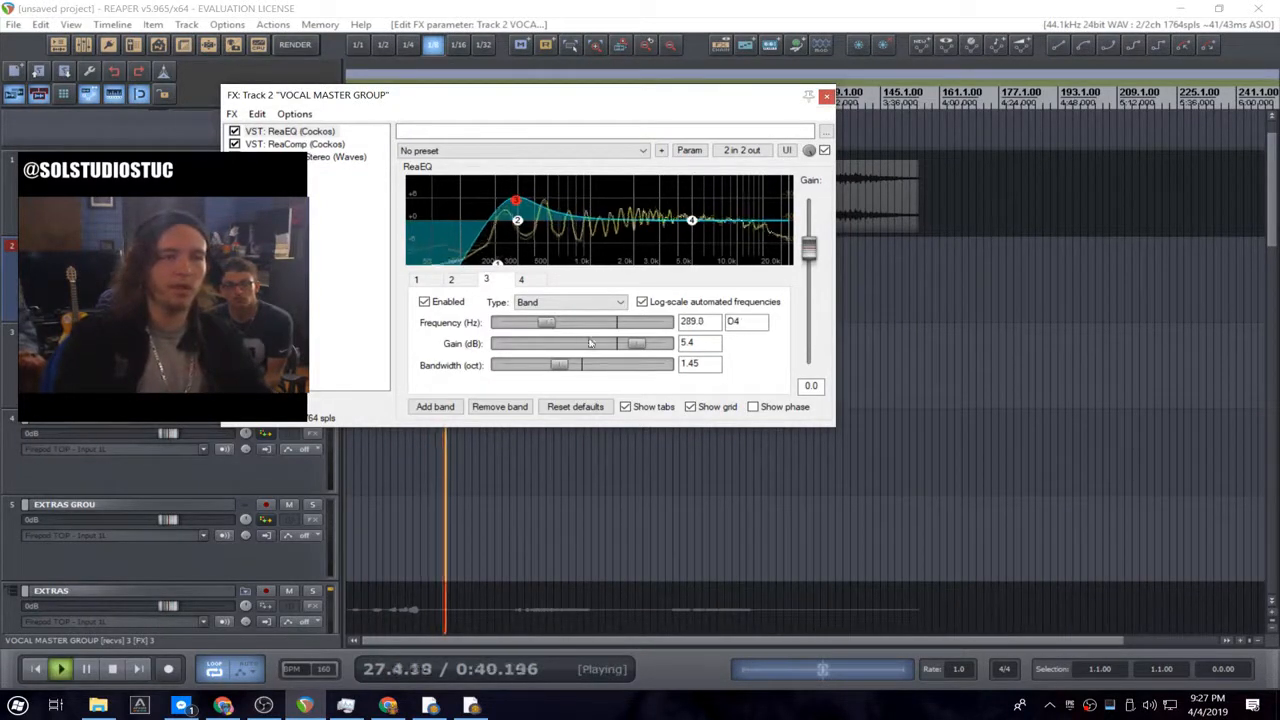
# - Raise band 3's gain to 12.0 dB and try bandwidths of 0.61 and 4.00 octaves with playback stopped
pyautogui.press('space')
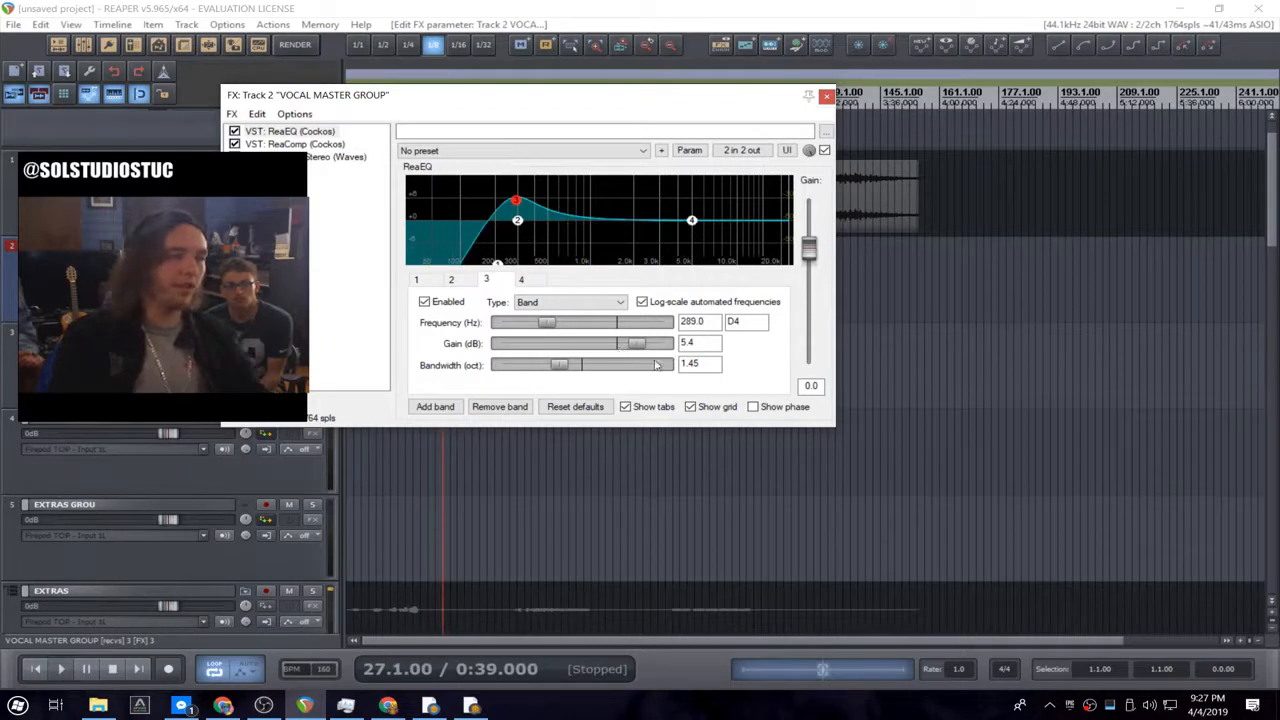
pyautogui.moveTo(658, 345); pyautogui.dragTo(672, 344)
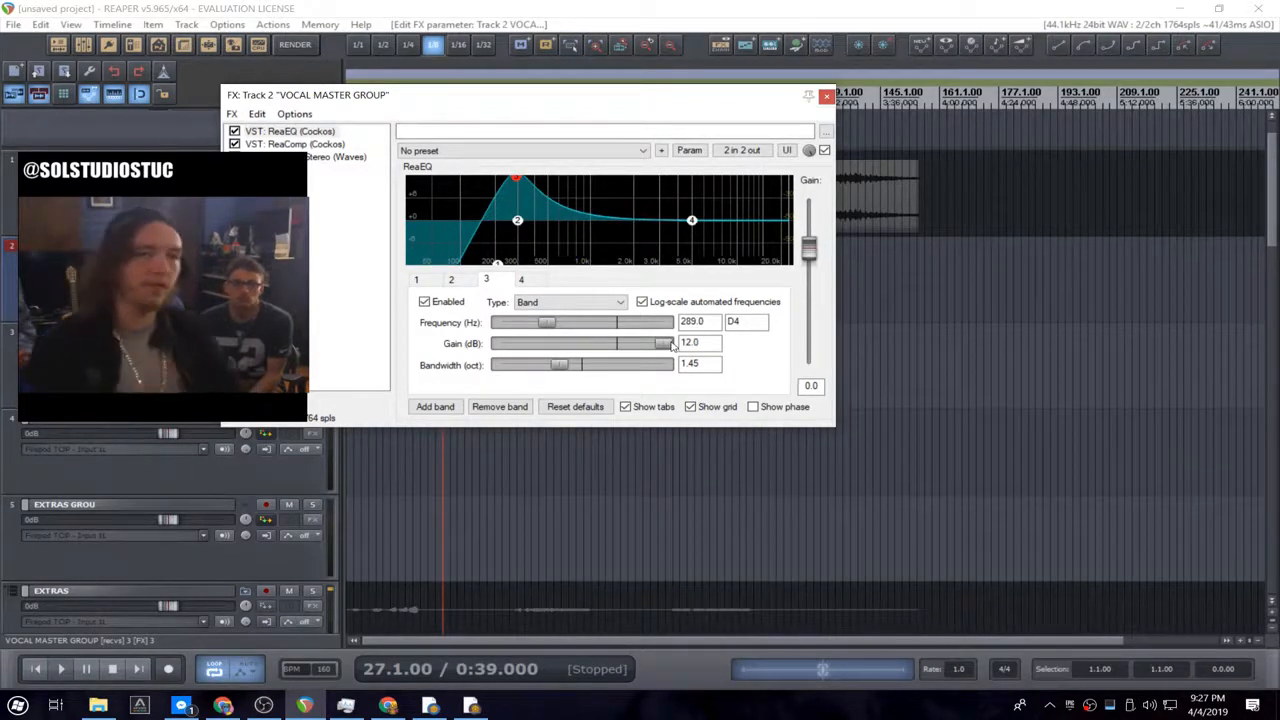
pyautogui.moveTo(561, 369); pyautogui.dragTo(527, 368)
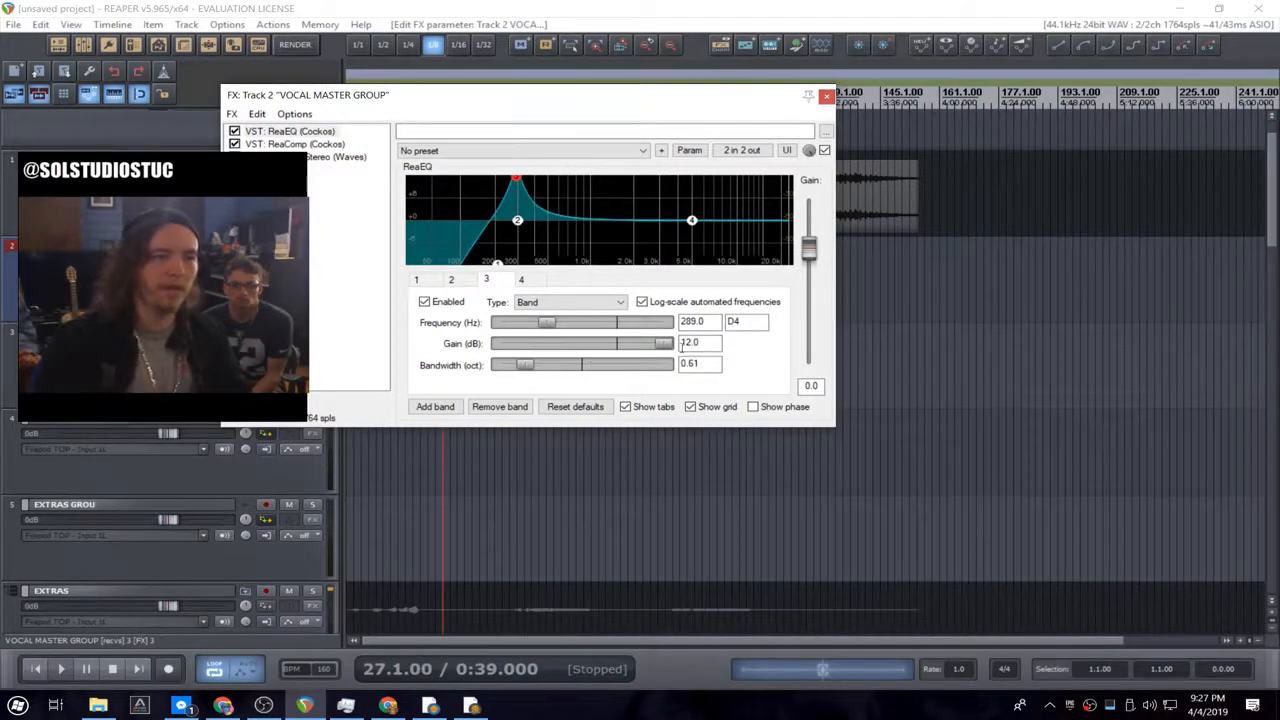
pyautogui.moveTo(531, 372); pyautogui.dragTo(664, 366)
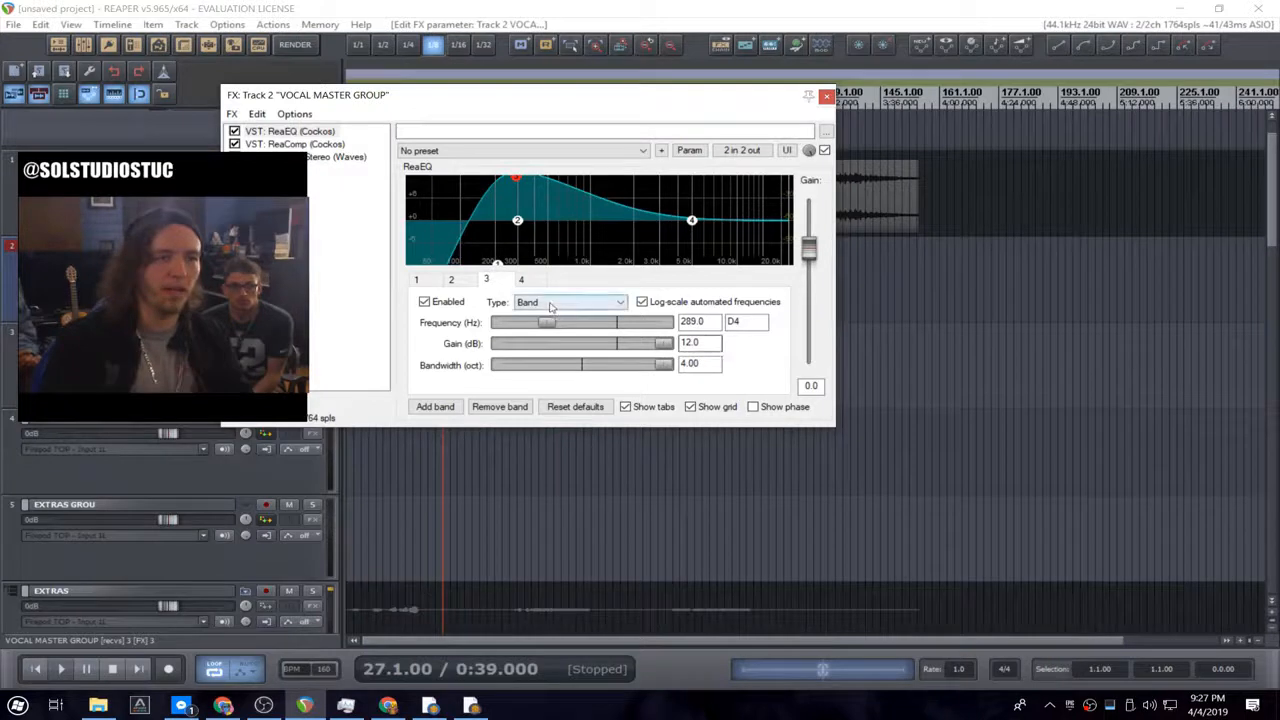
# - Turn band 3 into a narrow boost of 9.7 dB at about 1153 Hz with a 0.09-octave bandwidth while the vocals play
pyautogui.moveTo(545, 325); pyautogui.dragTo(645, 354)
pyautogui.press('space')
pyautogui.press('space')
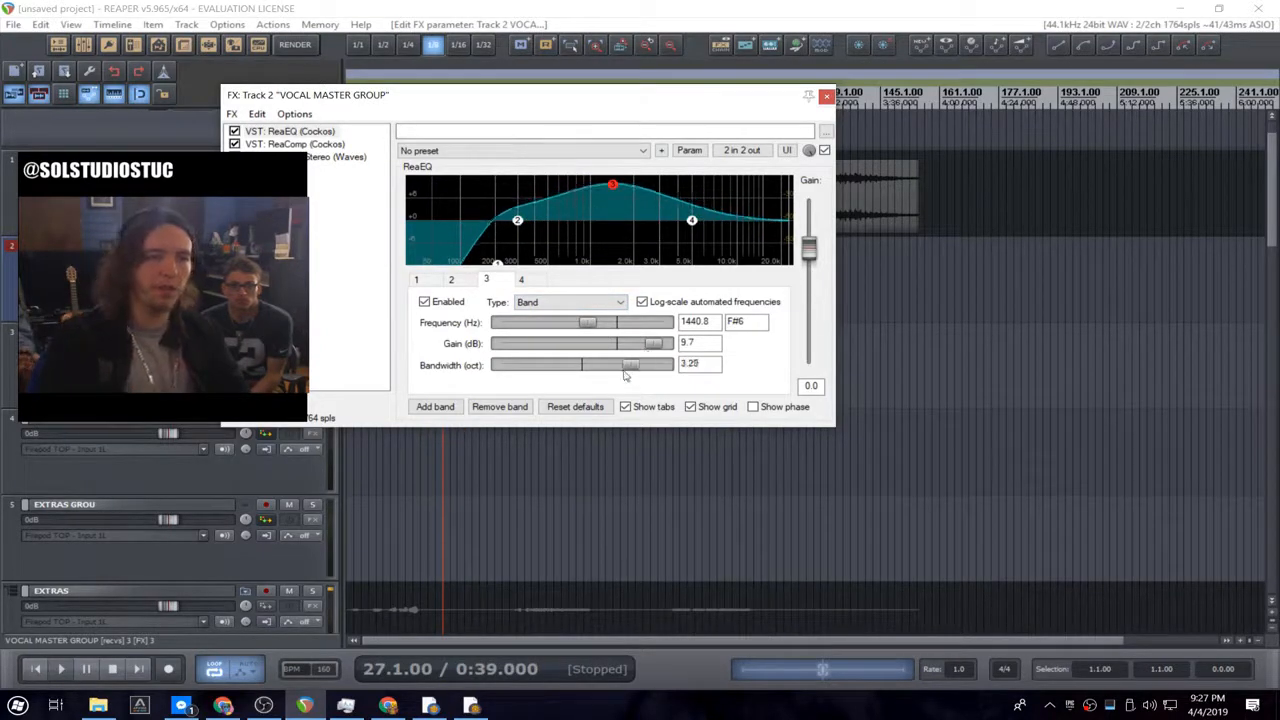
pyautogui.moveTo(625, 370); pyautogui.dragTo(520, 366)
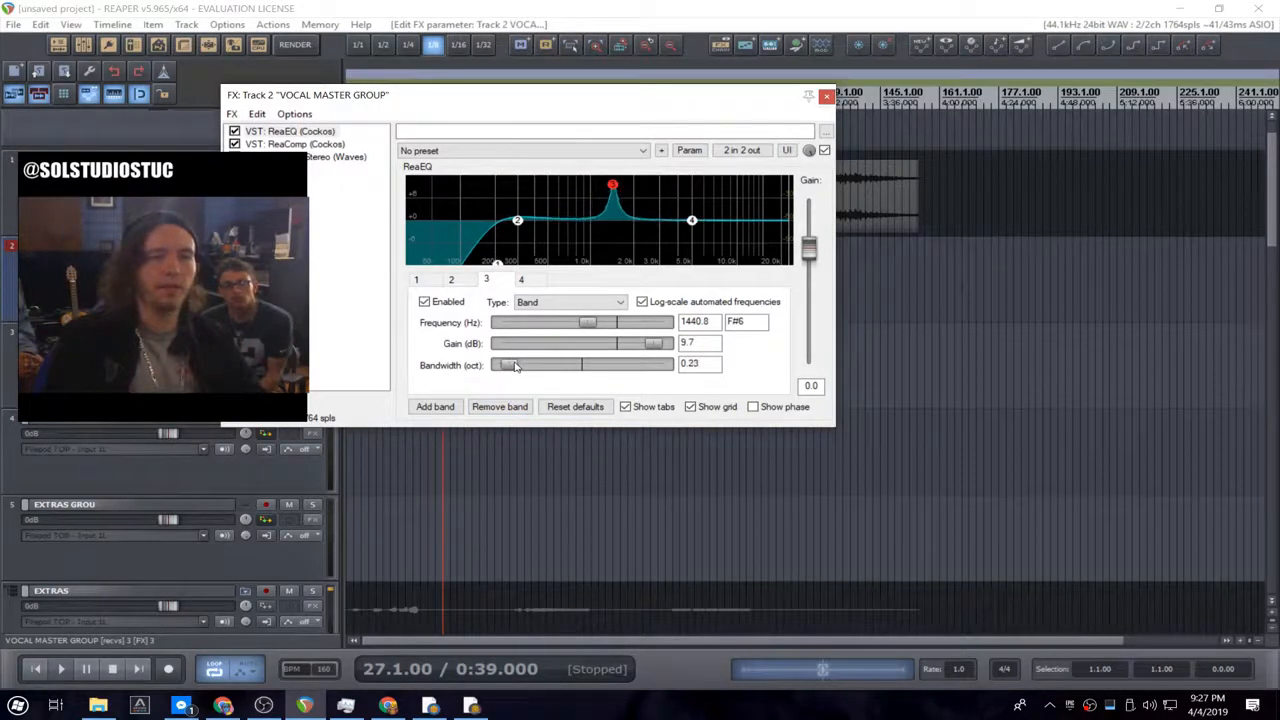
pyautogui.press('space')
pyautogui.moveTo(587, 322); pyautogui.dragTo(583, 322)
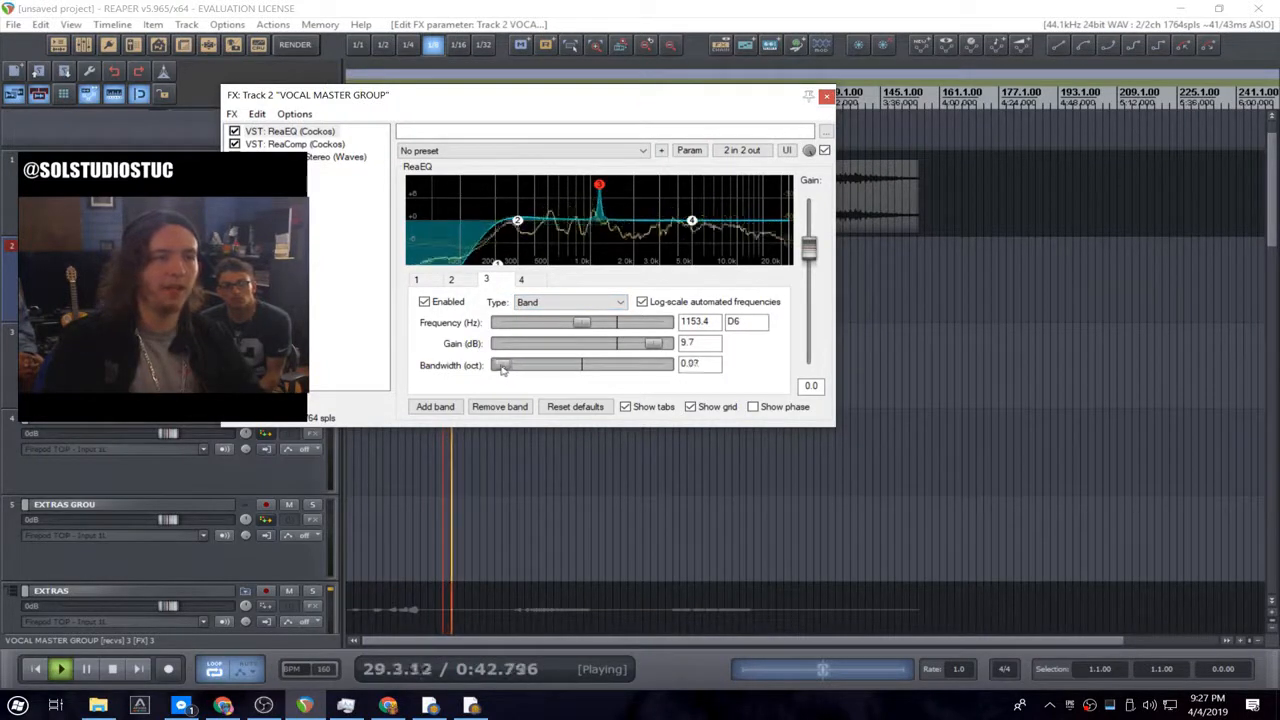
pyautogui.moveTo(502, 368); pyautogui.dragTo(500, 368)
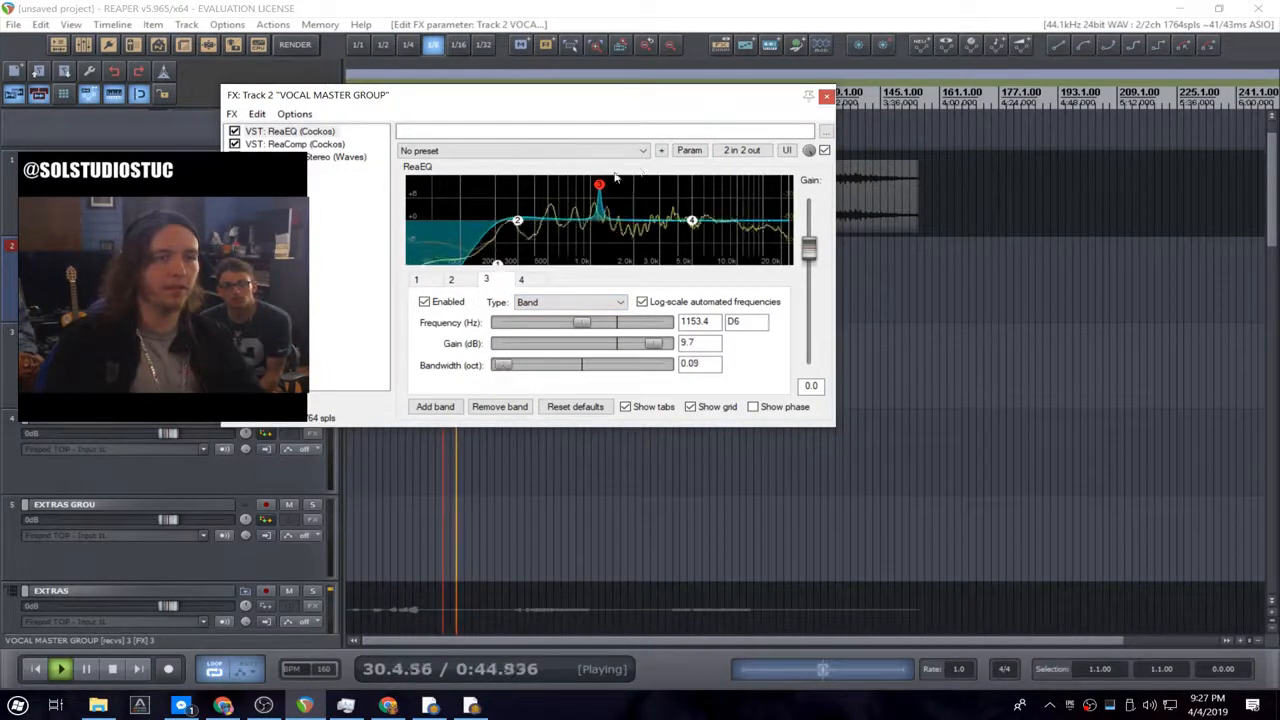
# - Boost band 3 to 16.7 dB and sweep its frequency down to about 627 Hz by ear to locate a vocal resonance
pyautogui.moveTo(599, 184); pyautogui.dragTo(602, 177)
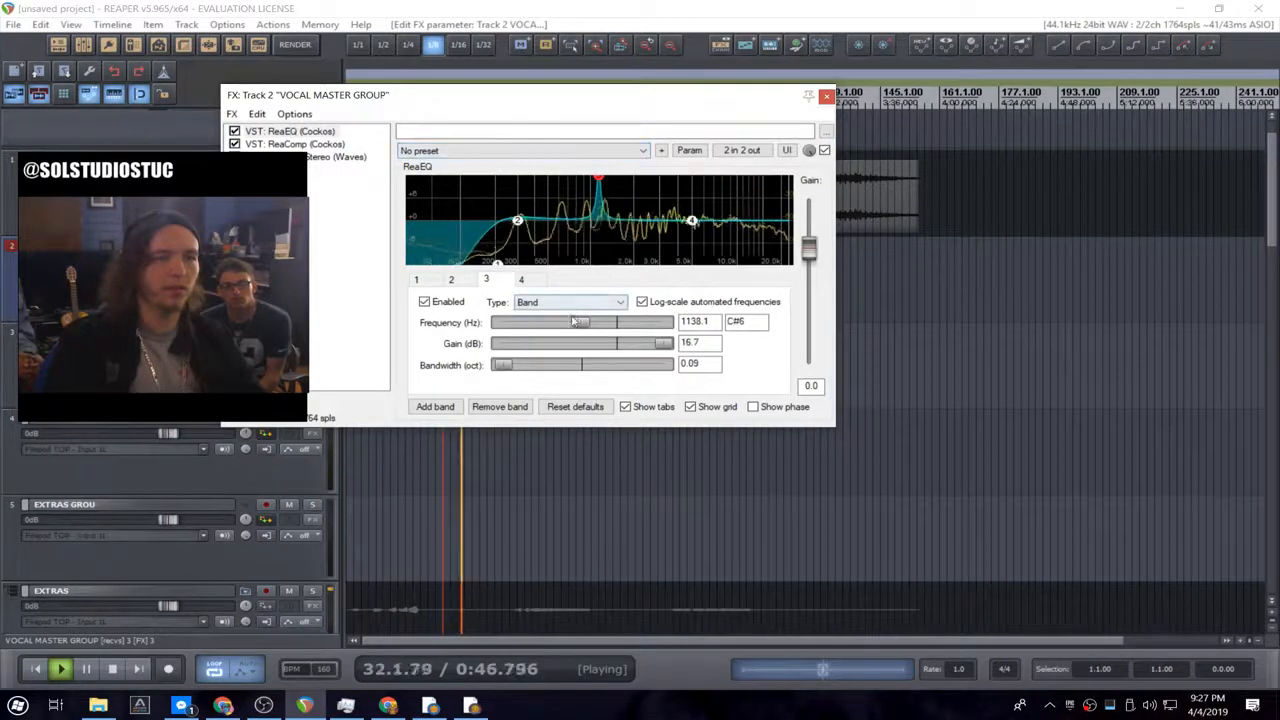
pyautogui.moveTo(581, 322); pyautogui.dragTo(575, 326)
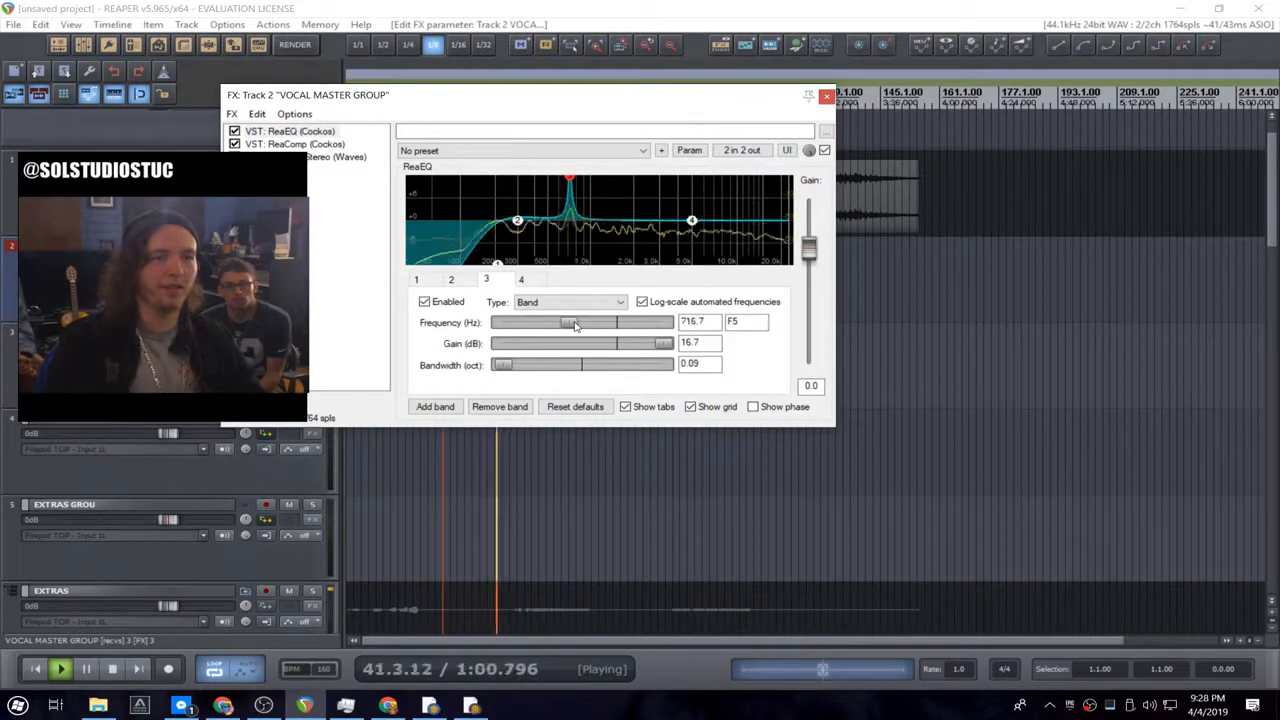
pyautogui.moveTo(575, 325); pyautogui.dragTo(571, 326)
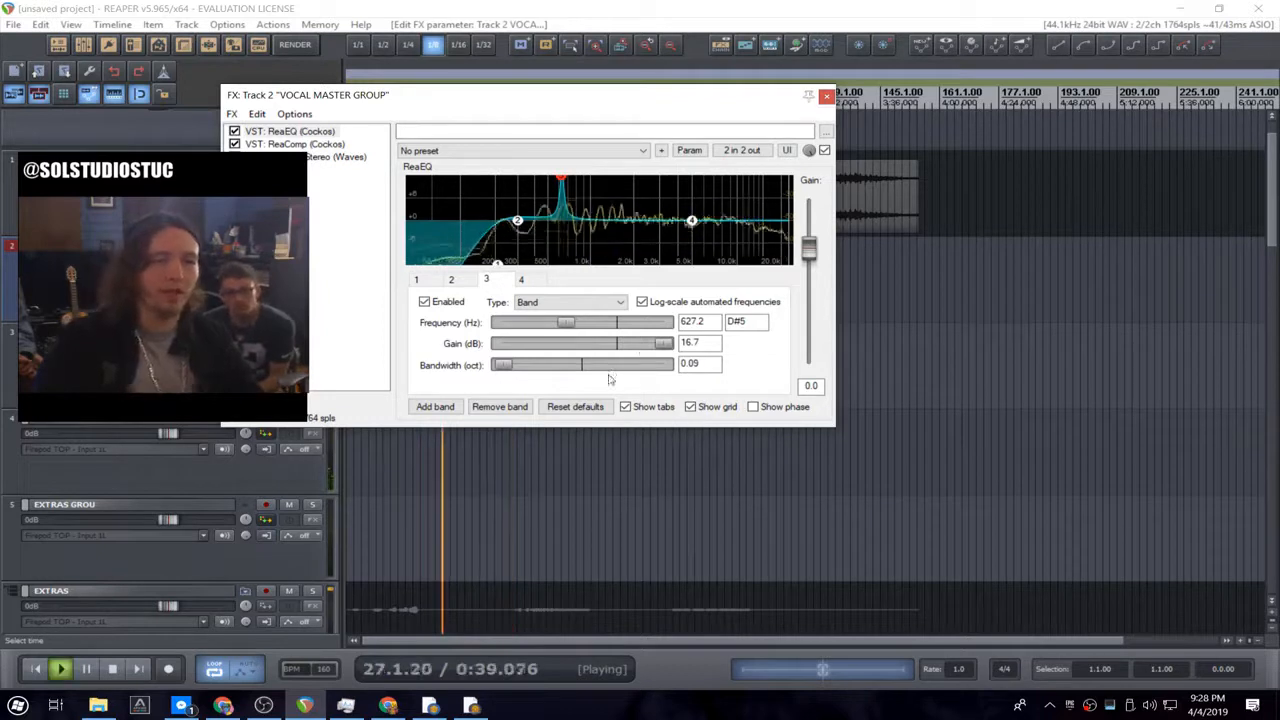
# - Cut band 3 to -2.4 dB and widen its bandwidth to 0.35 octaves
pyautogui.moveTo(660, 344); pyautogui.dragTo(608, 360)
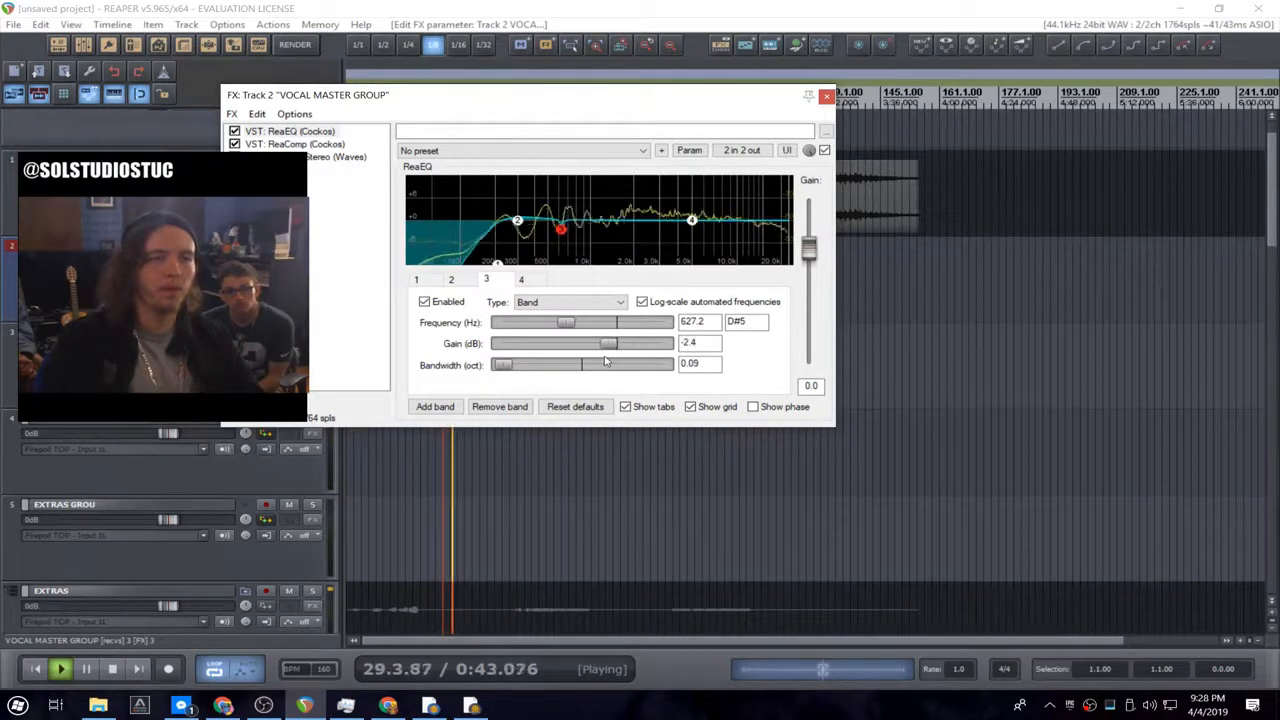
pyautogui.moveTo(510, 372); pyautogui.dragTo(514, 372)
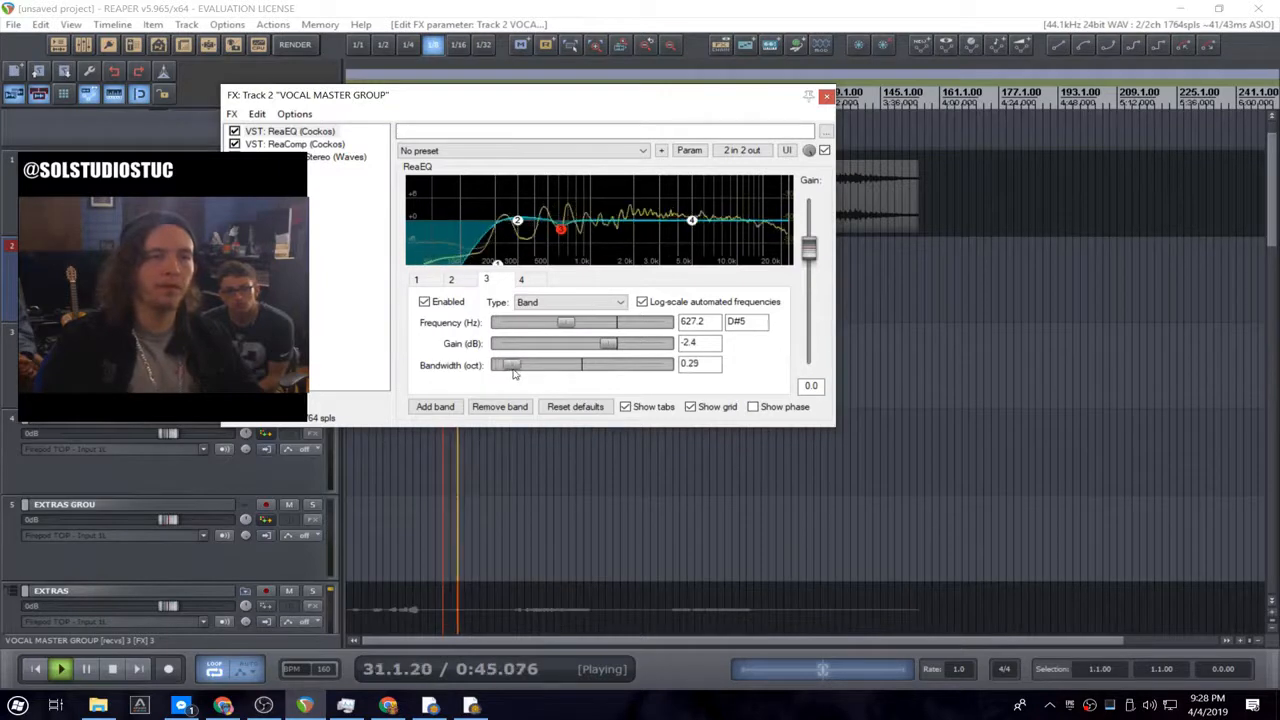
pyautogui.press('space')
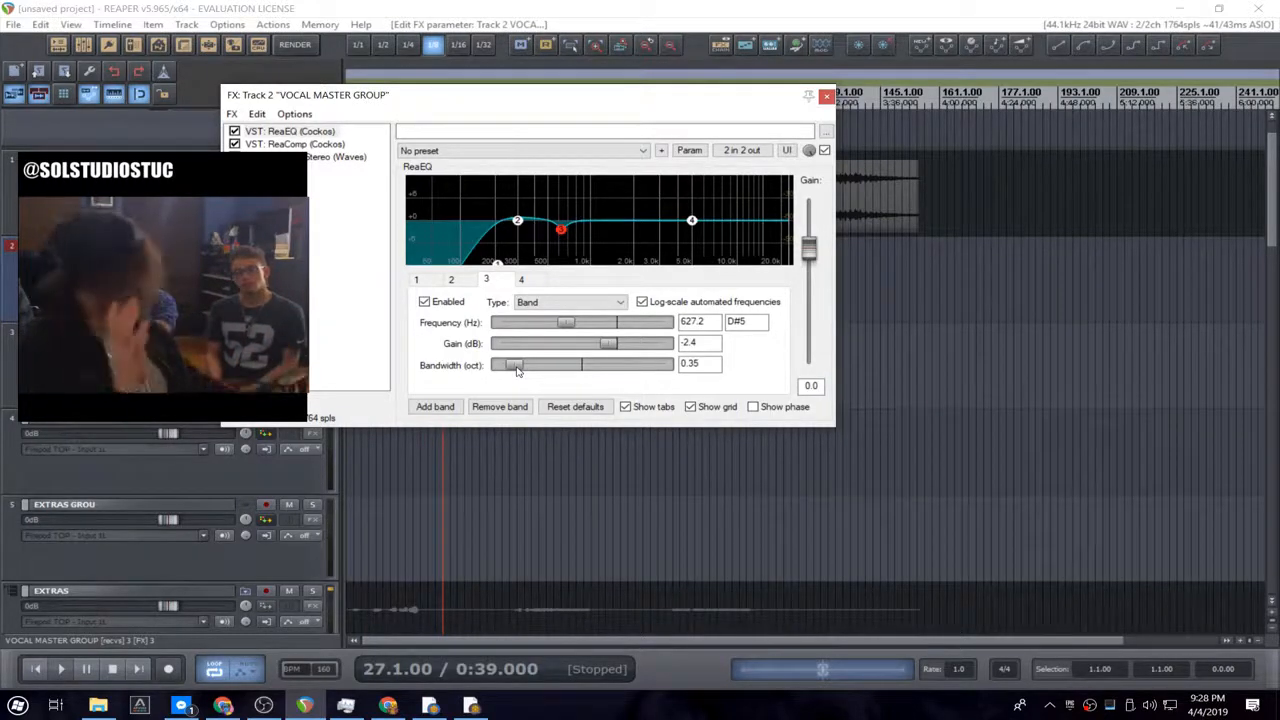
# - Add EQ band 5 and listen to it as a narrow 16.8 dB boost at about 1580 Hz with a 0.12-octave bandwidth
pyautogui.press('space')
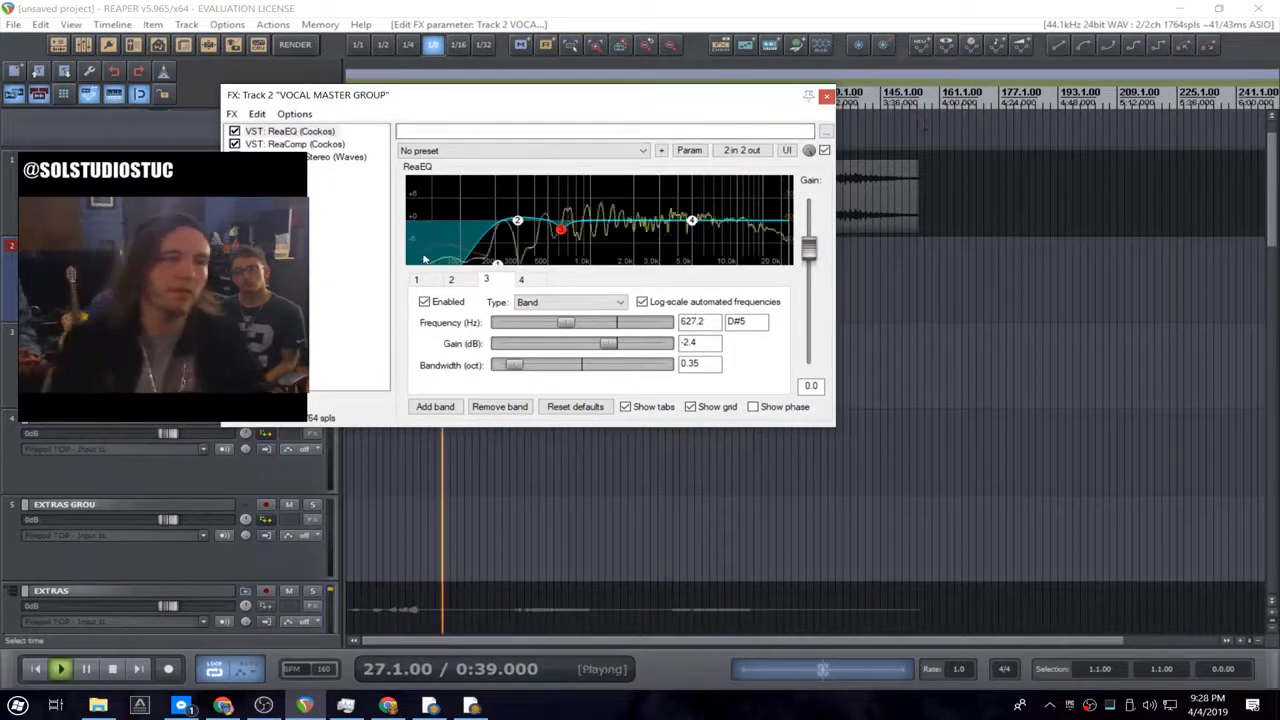
pyautogui.rightClick(612, 225)
pyautogui.click(640, 230)
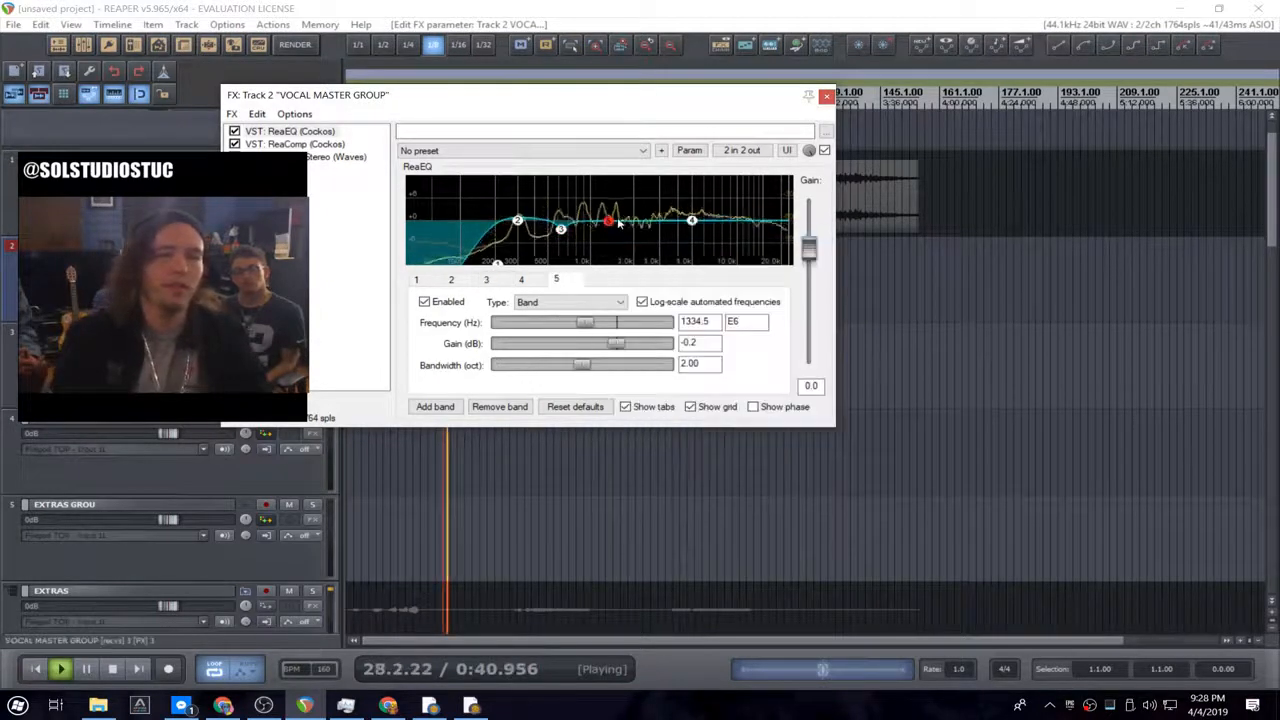
pyautogui.moveTo(608, 221); pyautogui.dragTo(618, 200)
pyautogui.moveTo(581, 367); pyautogui.dragTo(500, 366)
pyautogui.moveTo(618, 165); pyautogui.dragTo(619, 154)
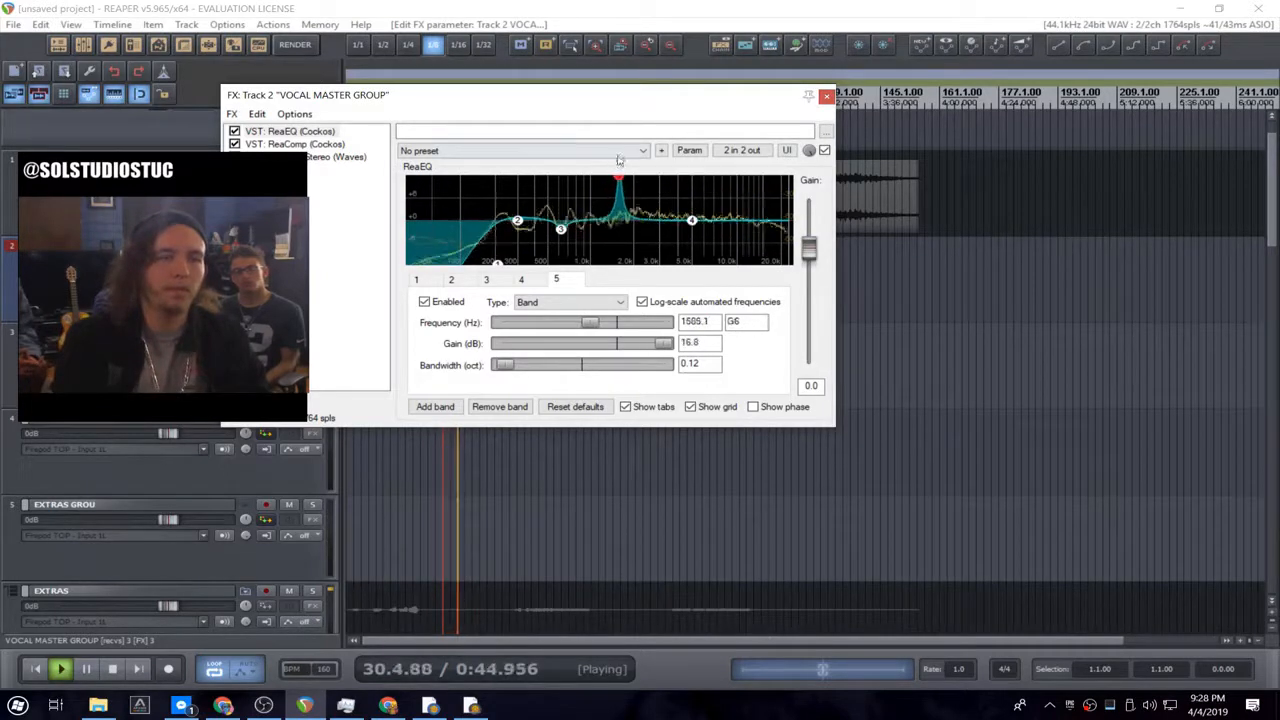
pyautogui.moveTo(598, 324); pyautogui.dragTo(600, 326)
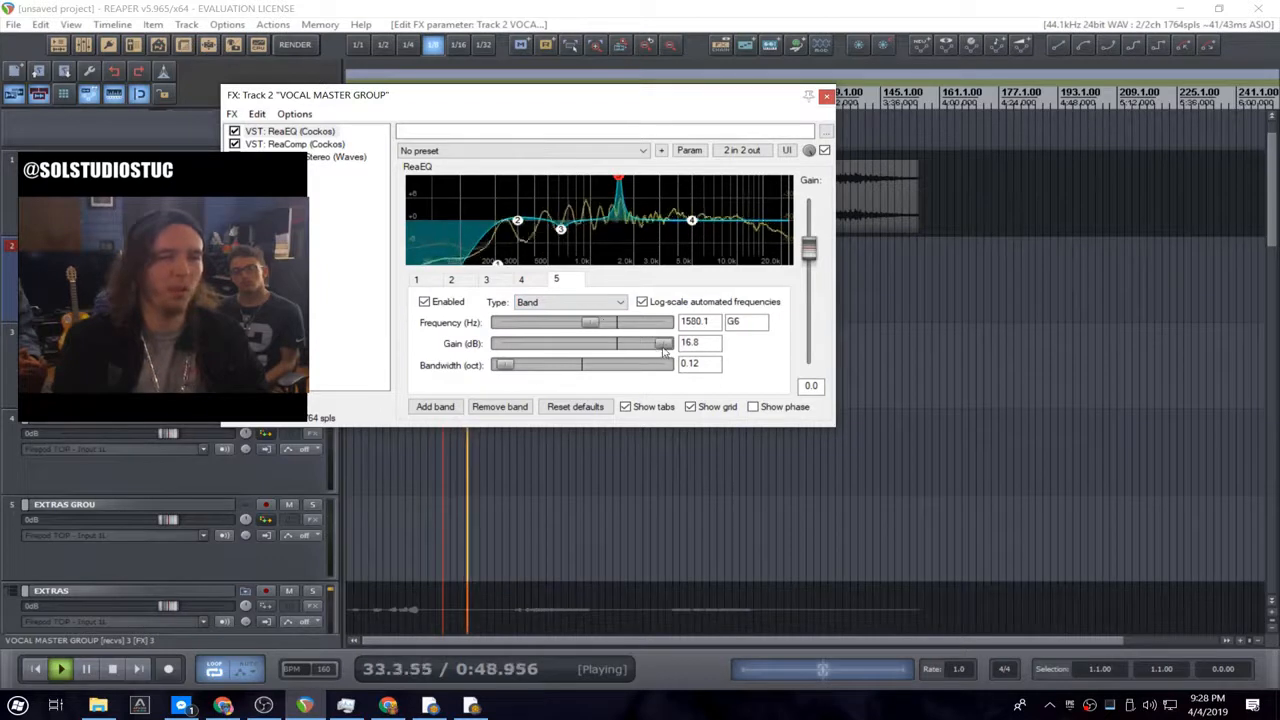
pyautogui.press('space')
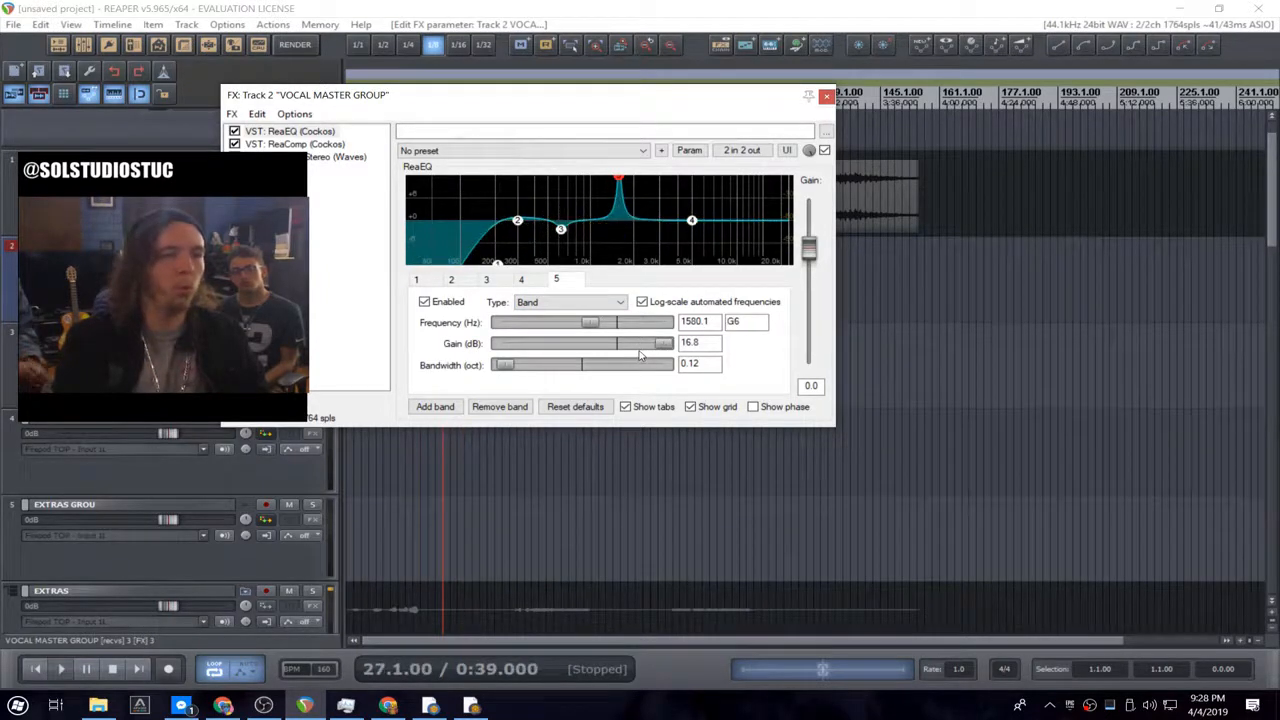
pyautogui.press('space')
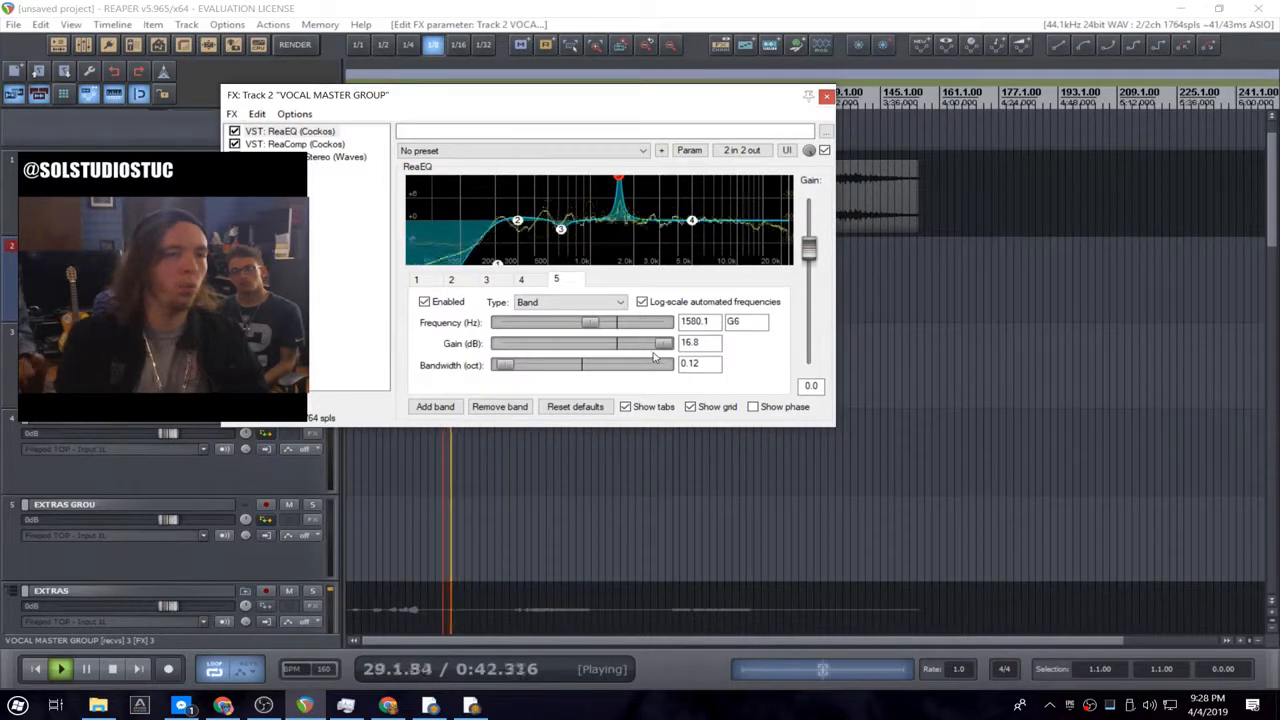
pyautogui.press('space')
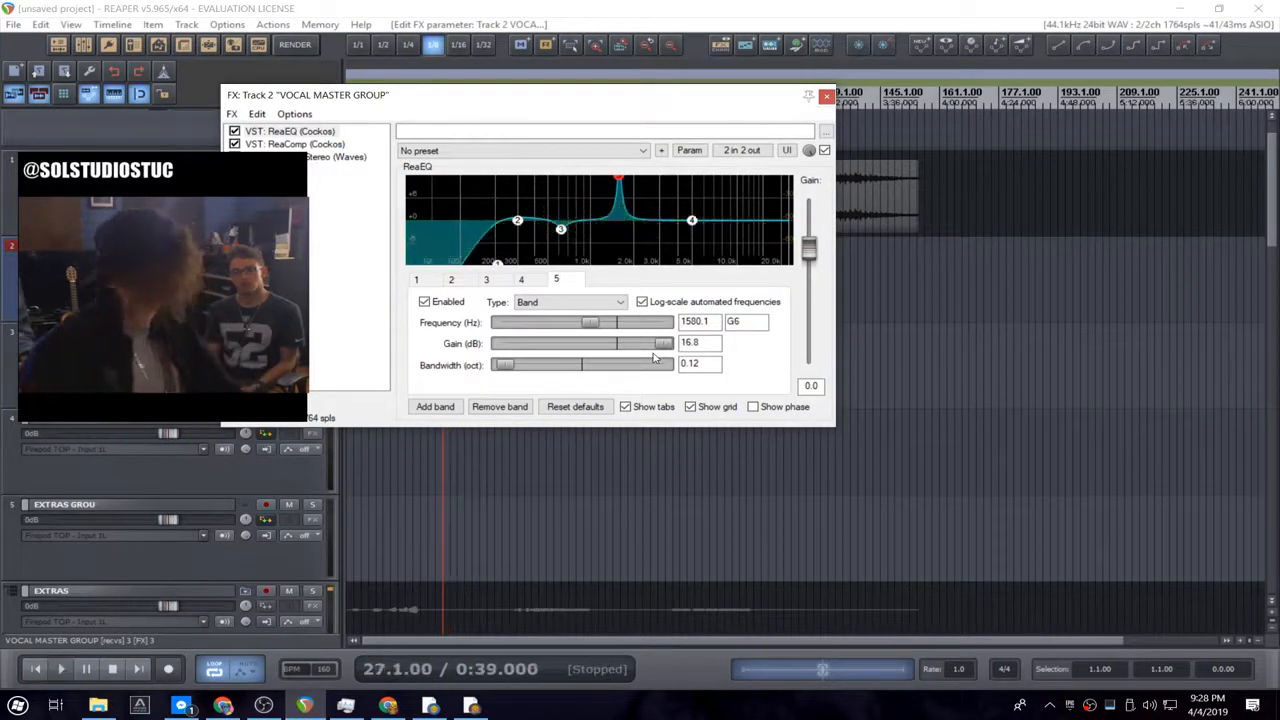
# - Turn band 5 into a gentle cut of -1.4 dB with a 0.28-octave bandwidth while listening to the vocals
pyautogui.press('space')
pyautogui.moveTo(662, 346); pyautogui.dragTo(603, 366)
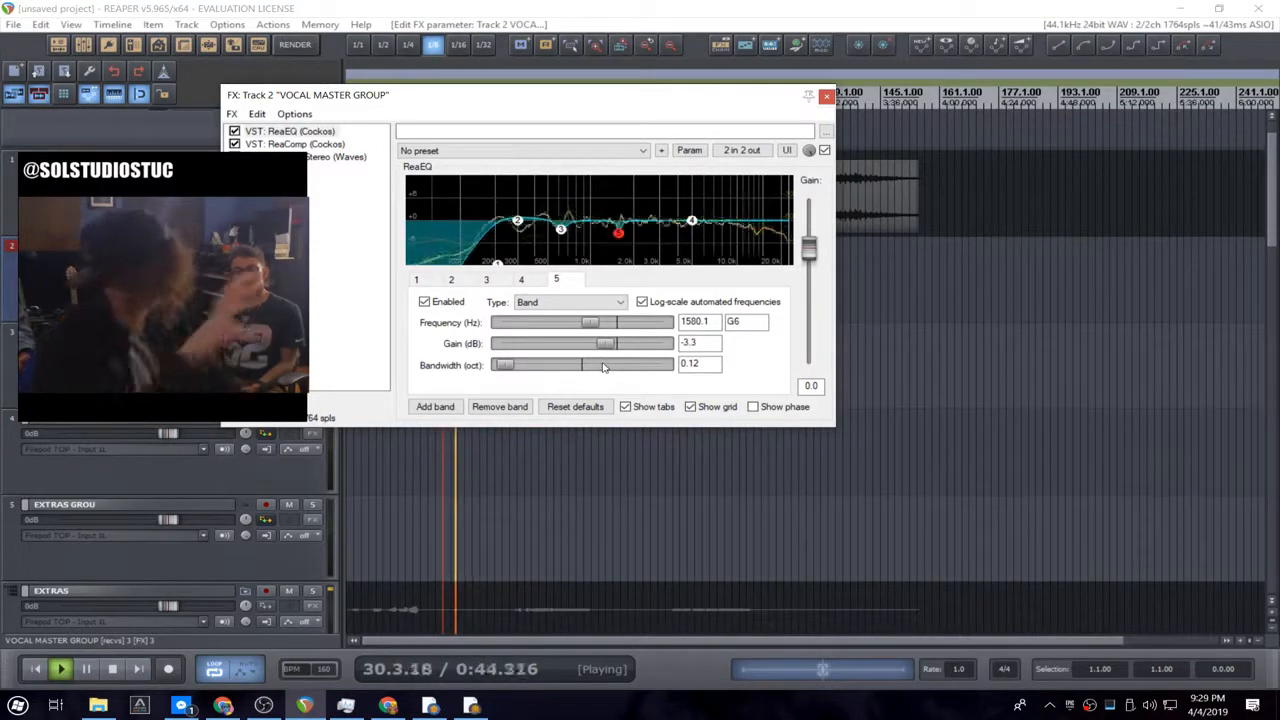
pyautogui.press('space')
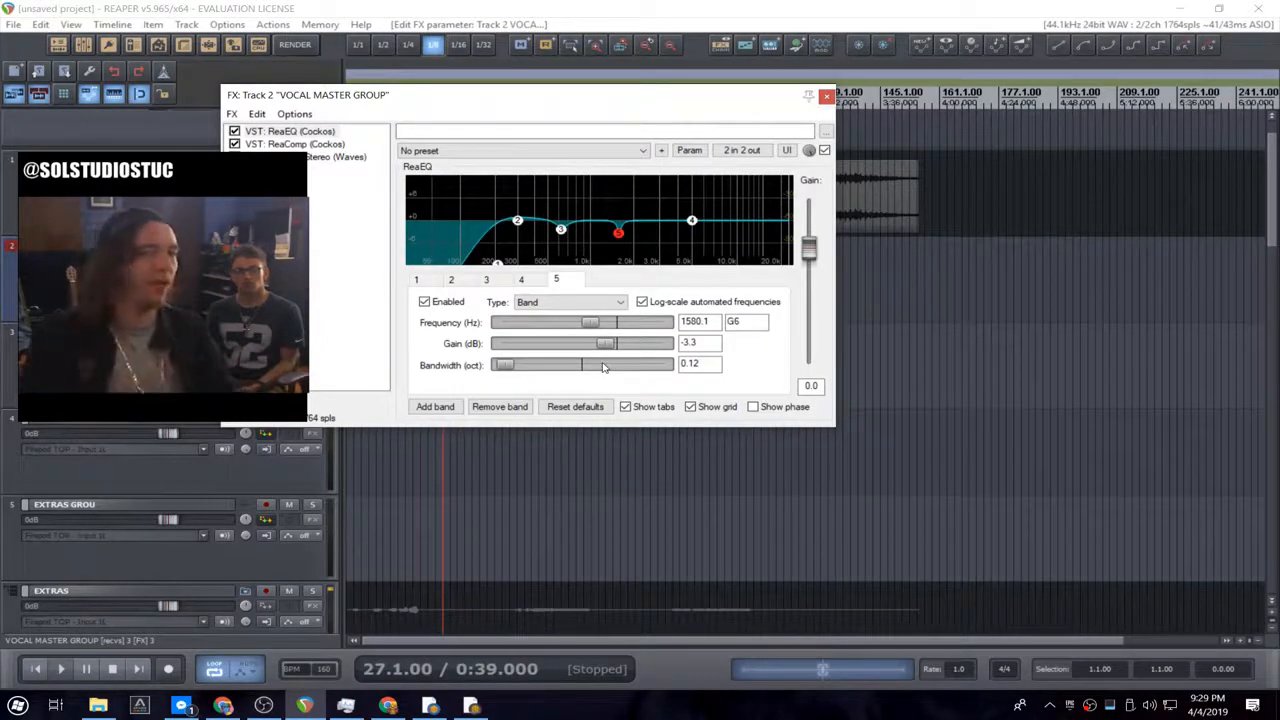
pyautogui.press('space')
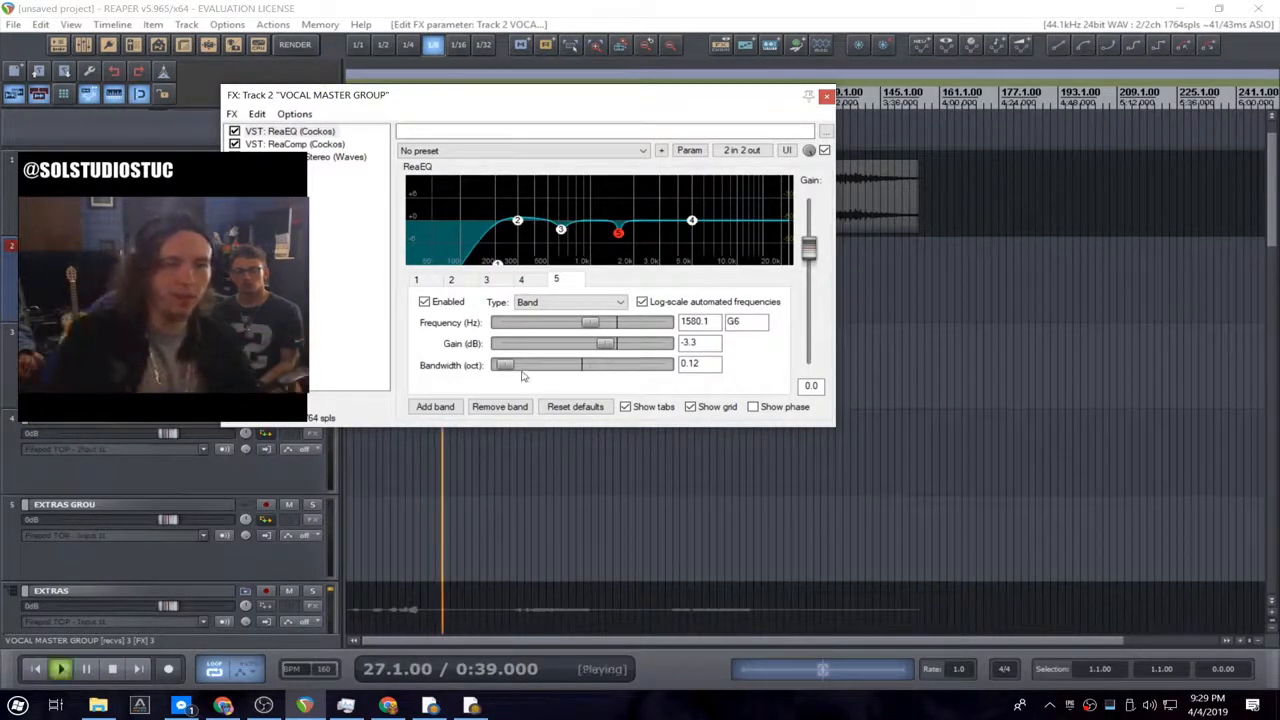
pyautogui.scroll(5, 521, 372)
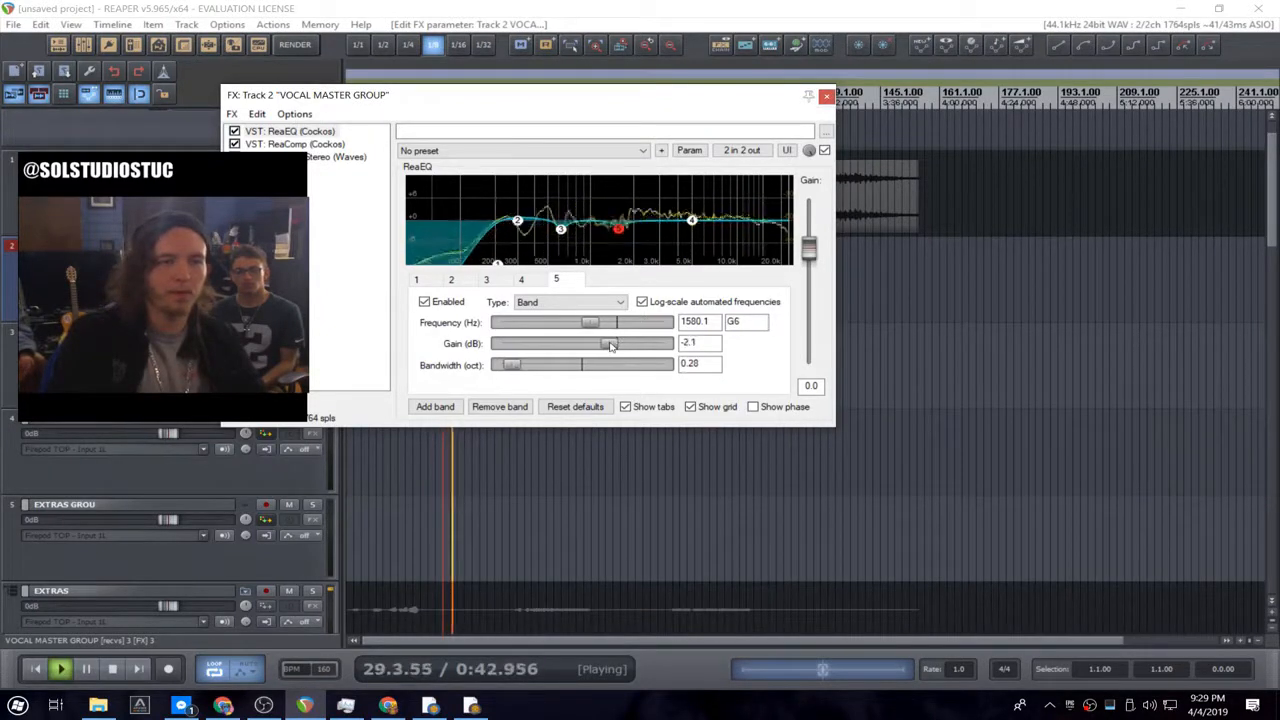
pyautogui.moveTo(611, 345)
pyautogui.mouseDown()
pyautogui.moveTo(627, 351)
pyautogui.moveTo(614, 359)
pyautogui.mouseUp()
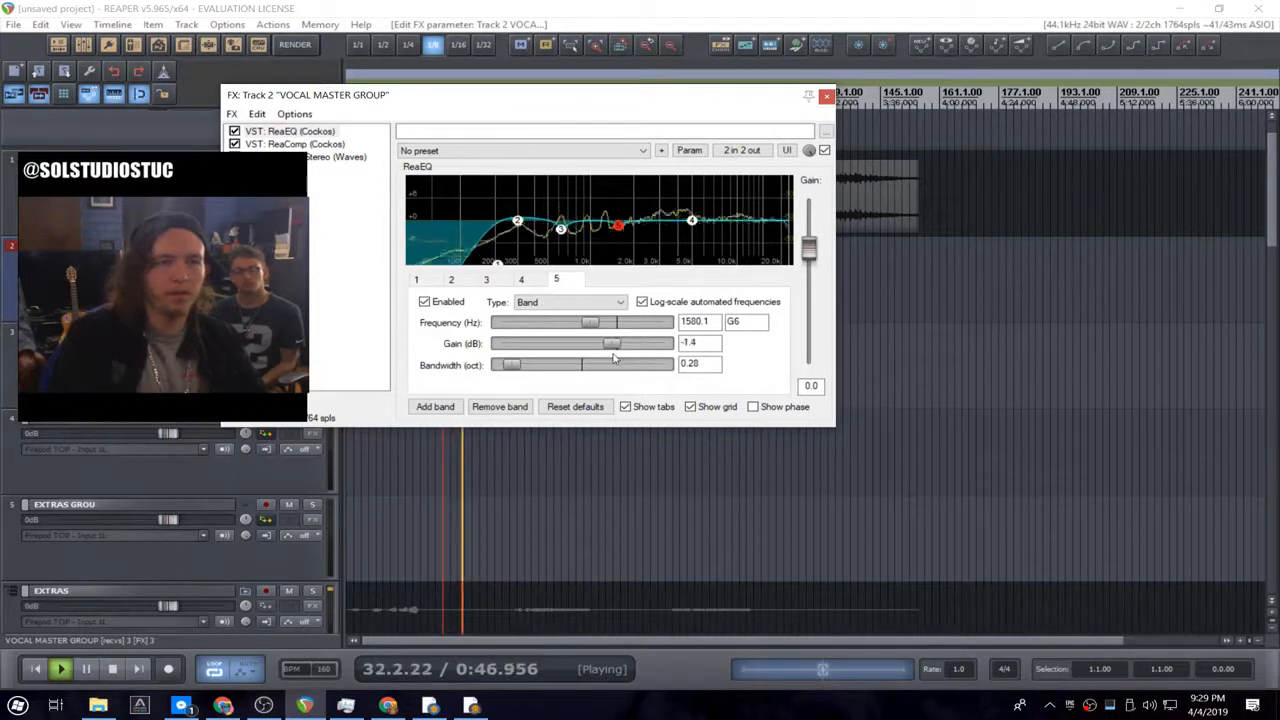
pyautogui.press('space')
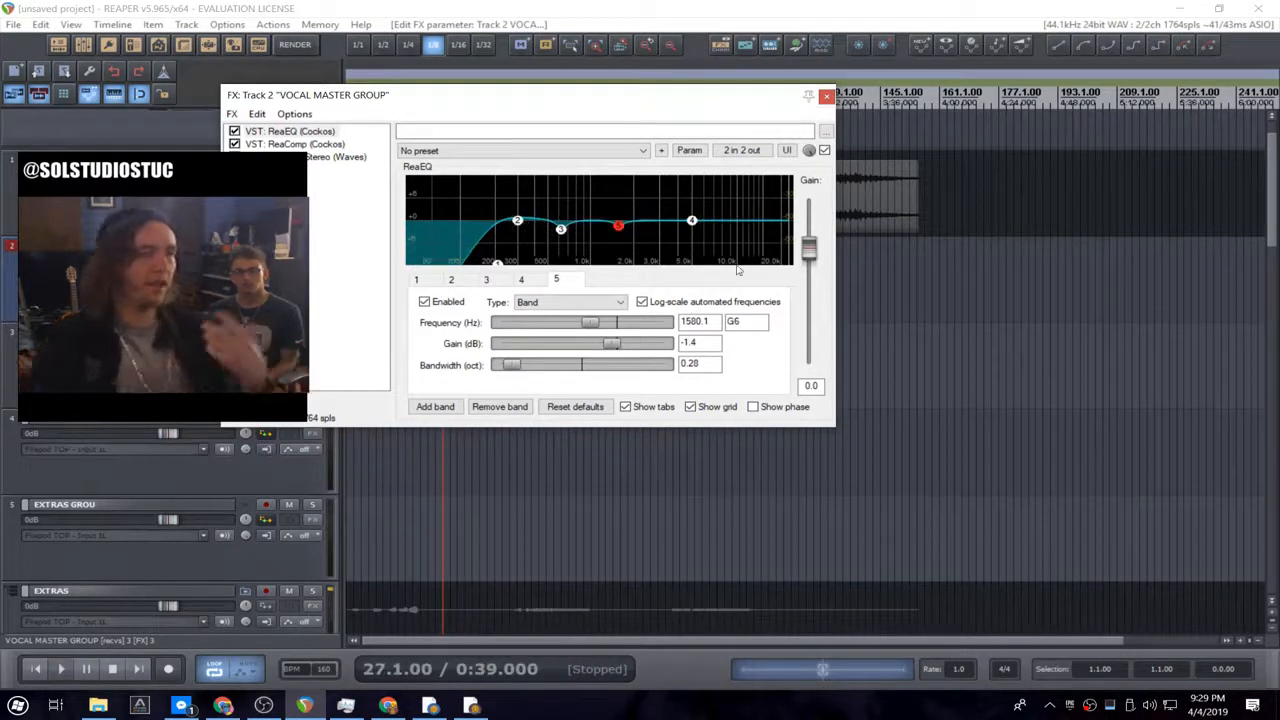
# - Add EQ band 6, boost it to 12.0 dB with a 0.20-octave bandwidth and sweep it to about 4062 Hz during playback
pyautogui.rightClick(648, 226)
pyautogui.click(679, 237)
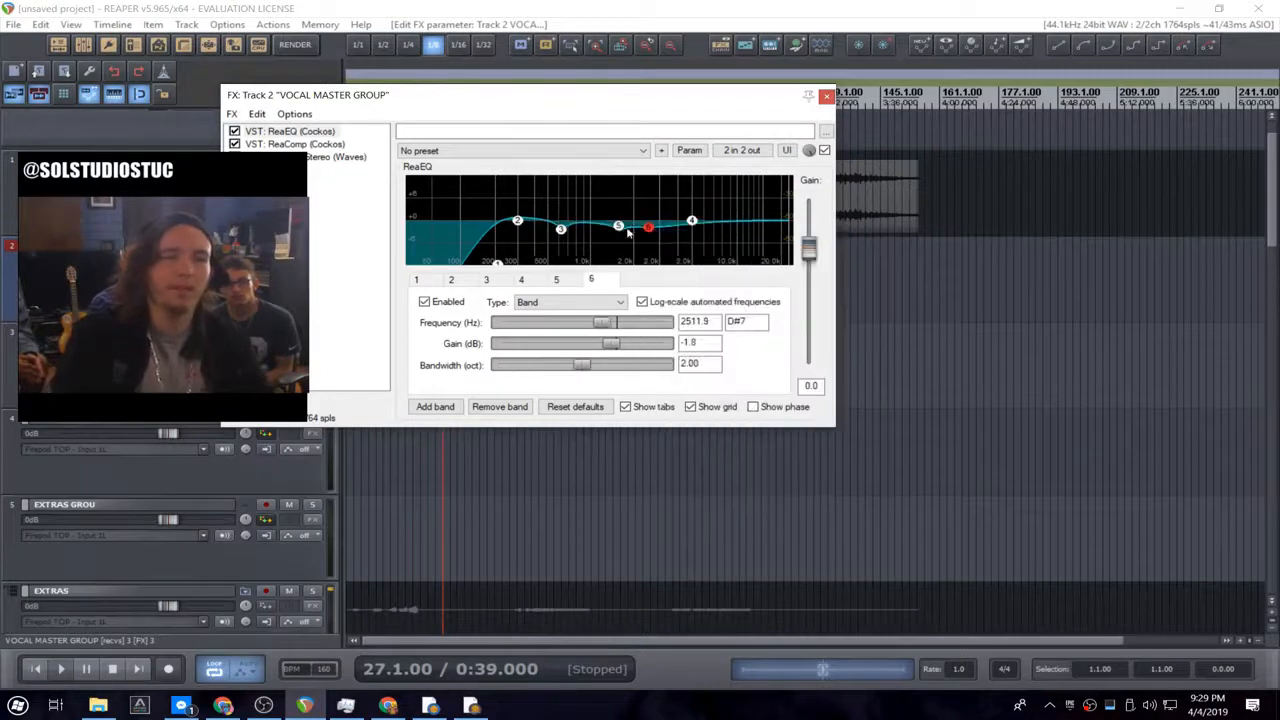
pyautogui.moveTo(649, 227); pyautogui.dragTo(659, 203)
pyautogui.moveTo(531, 364); pyautogui.dragTo(527, 368)
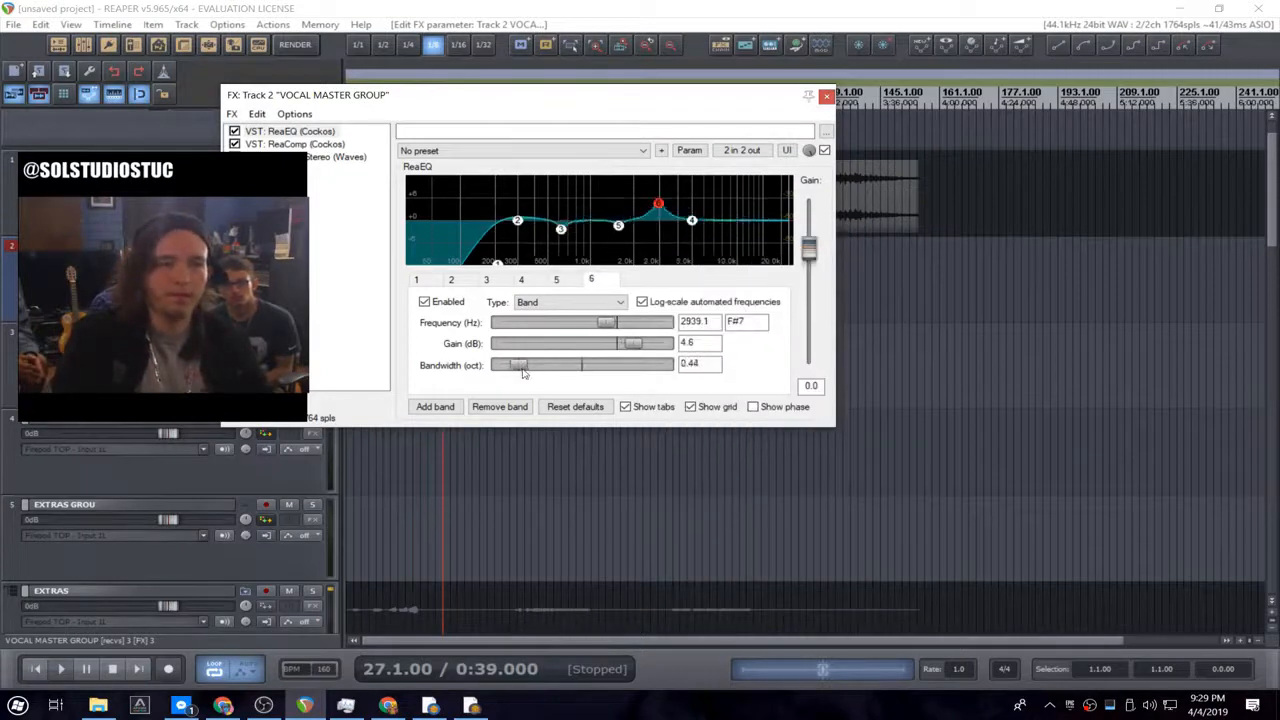
pyautogui.press('space')
pyautogui.moveTo(632, 346); pyautogui.dragTo(694, 344)
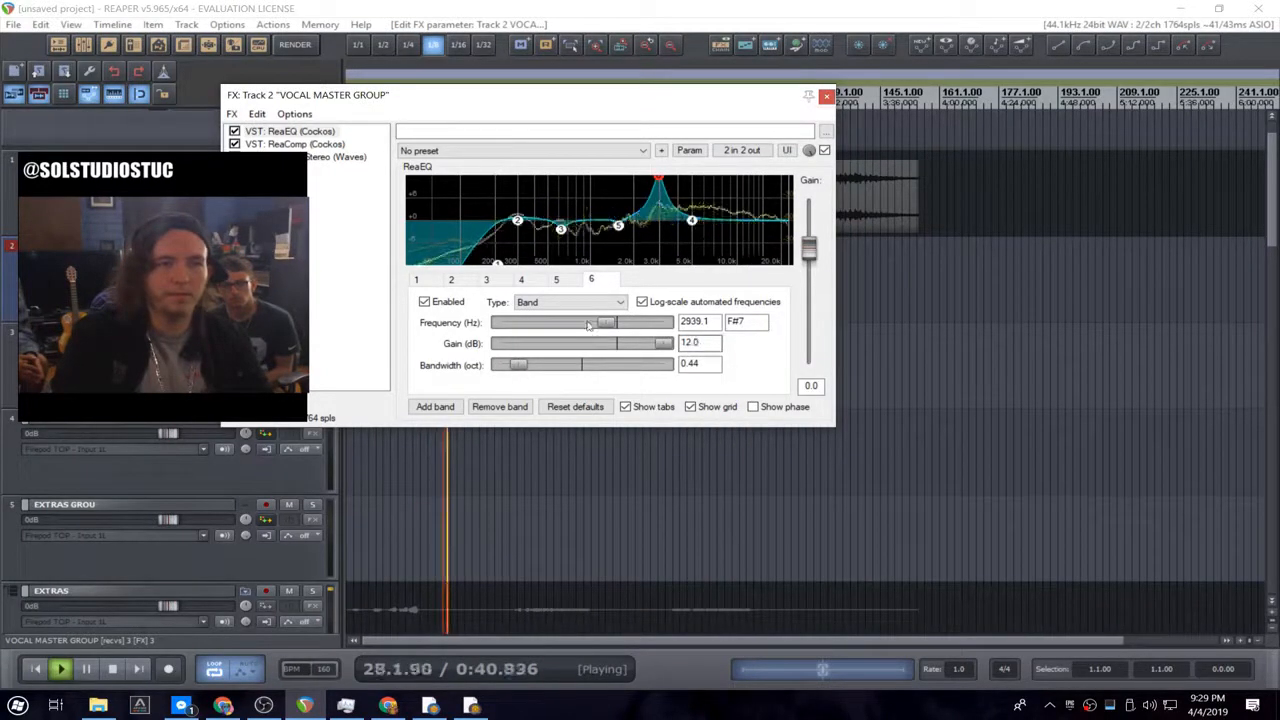
pyautogui.moveTo(588, 325); pyautogui.dragTo(611, 323)
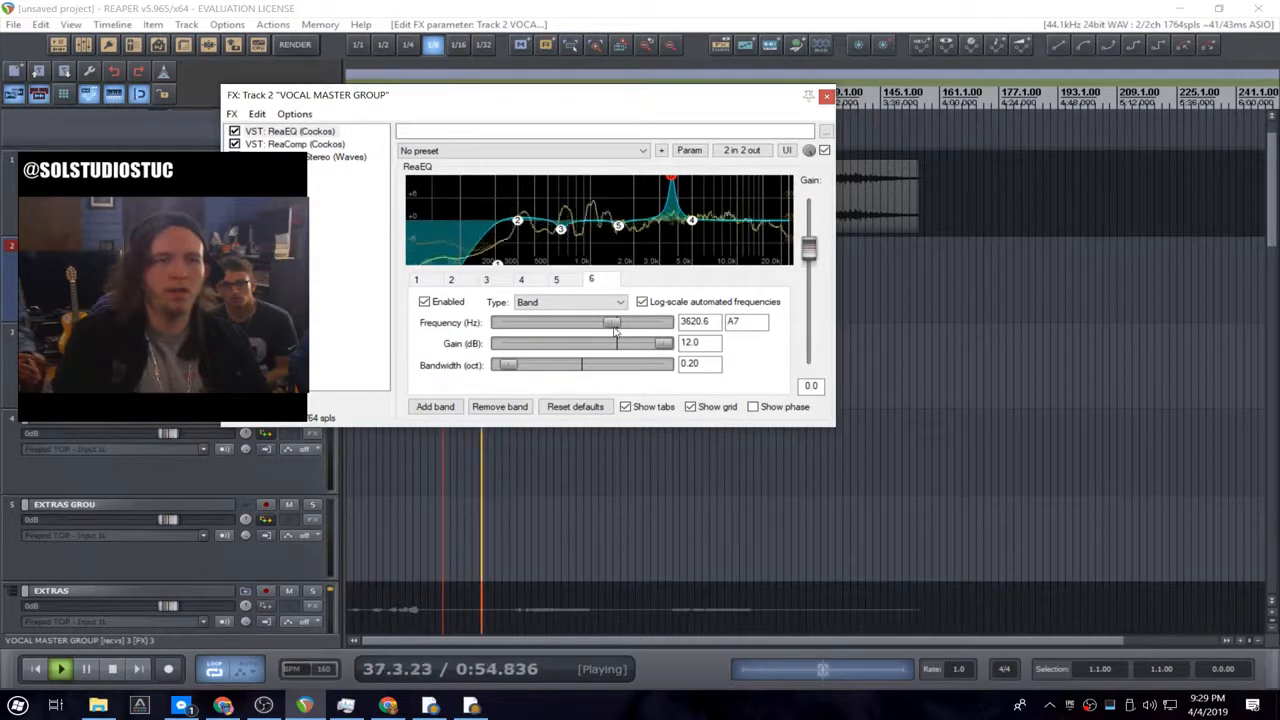
pyautogui.moveTo(615, 331); pyautogui.dragTo(617, 333)
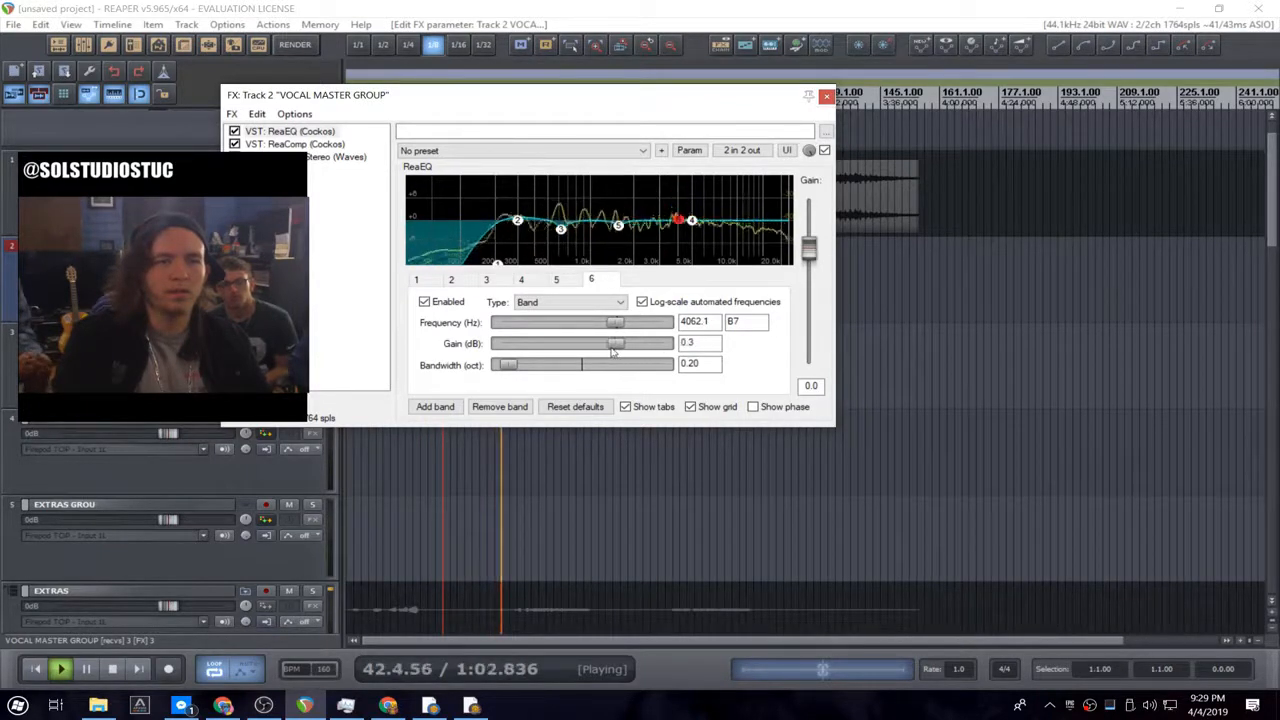
# - Cut band 6 to -1.9 dB and widen its bandwidth to 0.50 octaves
pyautogui.moveTo(613, 349); pyautogui.dragTo(607, 350)
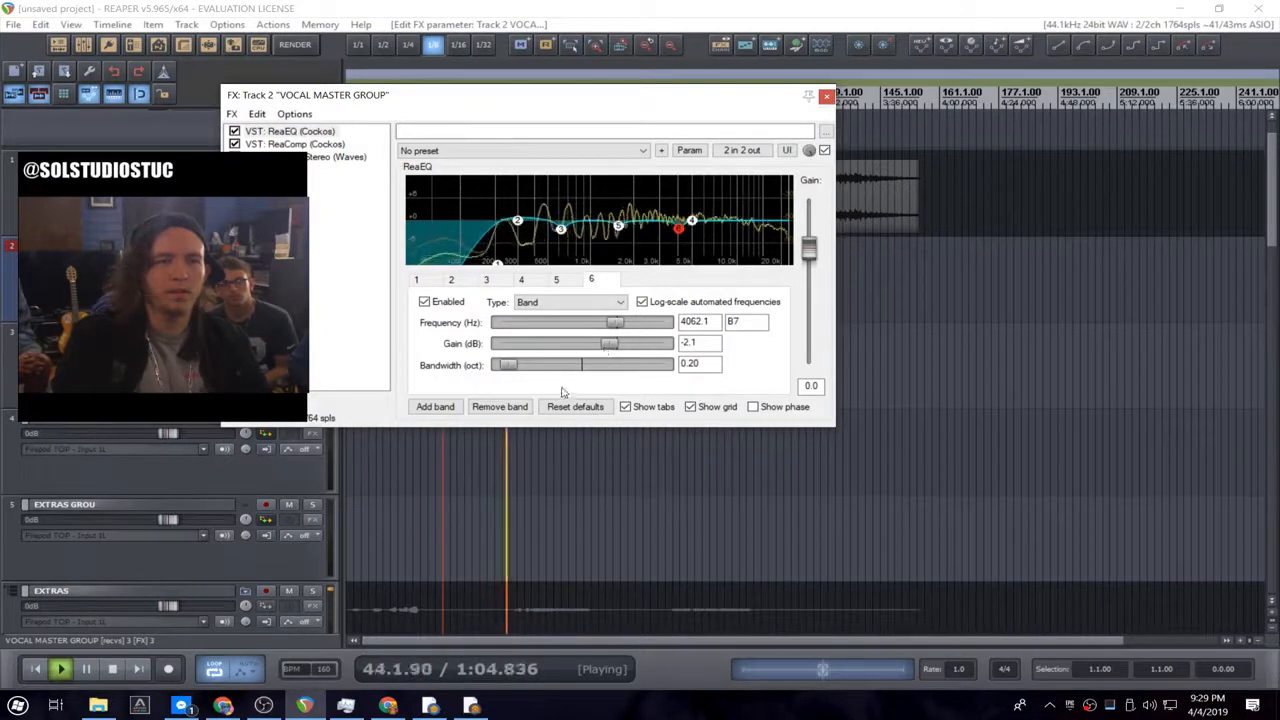
pyautogui.moveTo(508, 365); pyautogui.dragTo(528, 372)
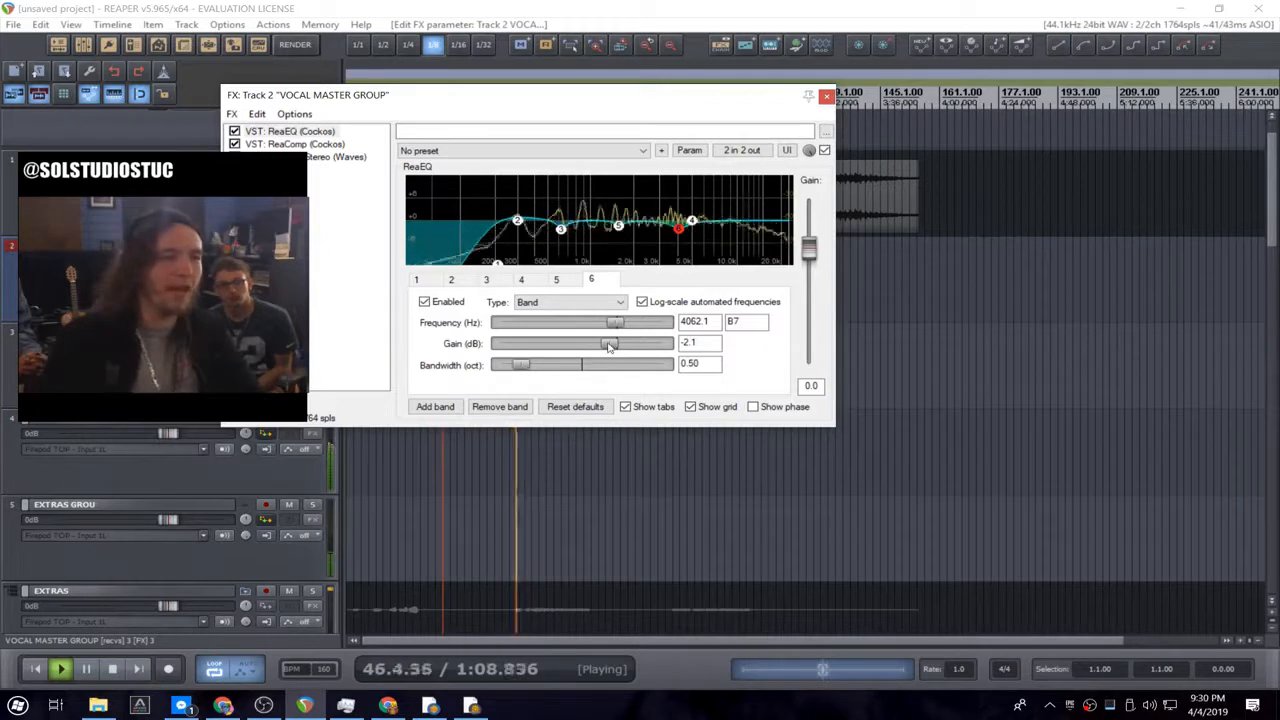
pyautogui.press('space')
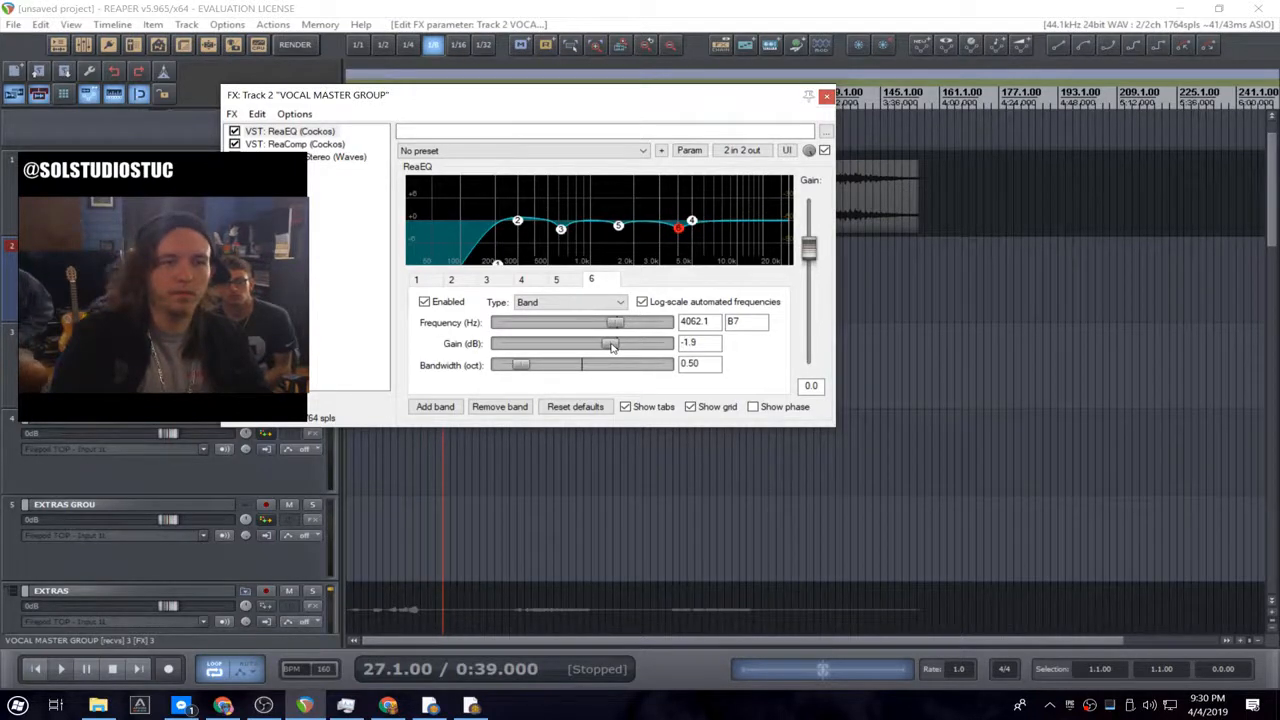
# - Listen to the soloed vocals with the new EQ, then unsolo the VOCAL MASTER GROUP and play the full mix from bar 17
pyautogui.press('space')
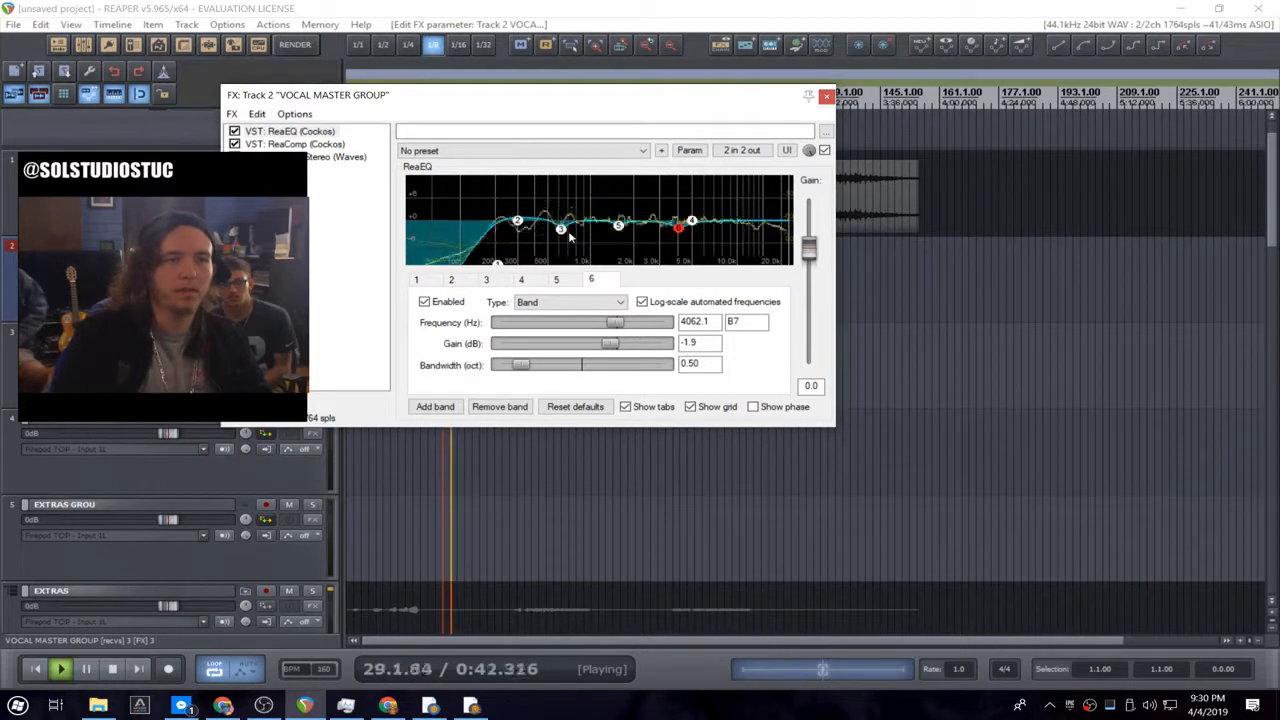
pyautogui.press('space')
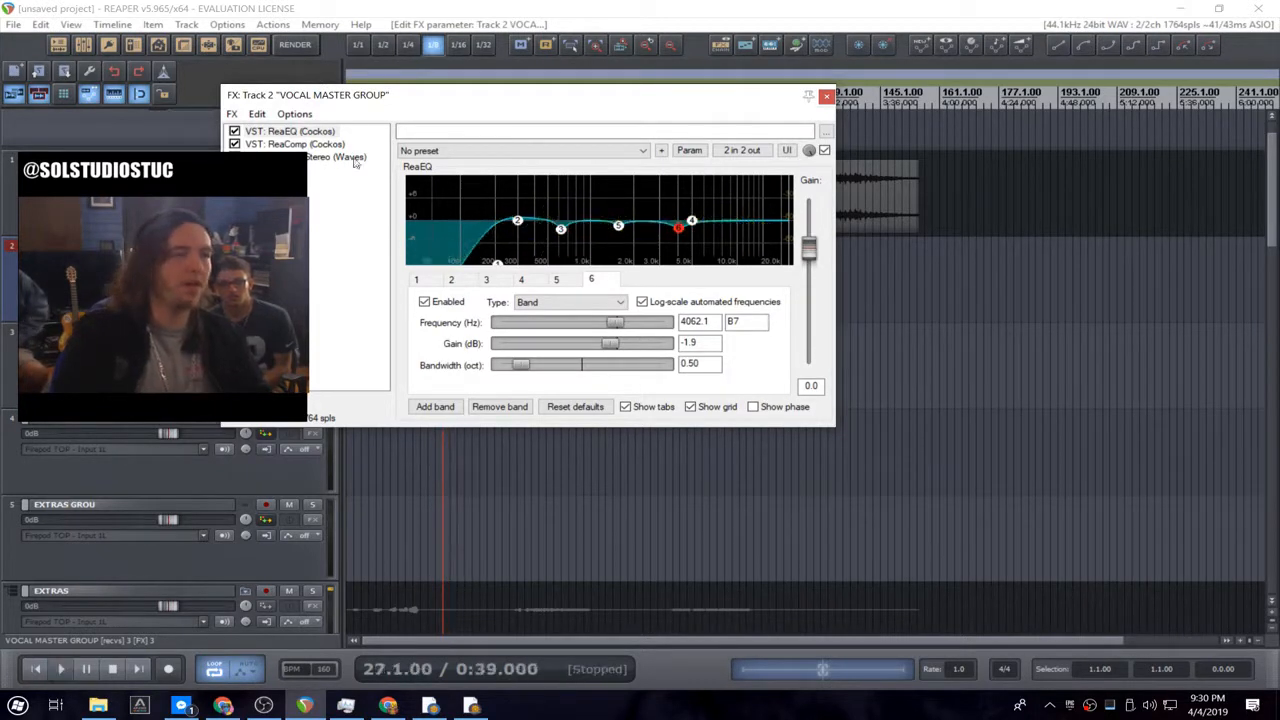
pyautogui.moveTo(368, 101); pyautogui.dragTo(538, 166)
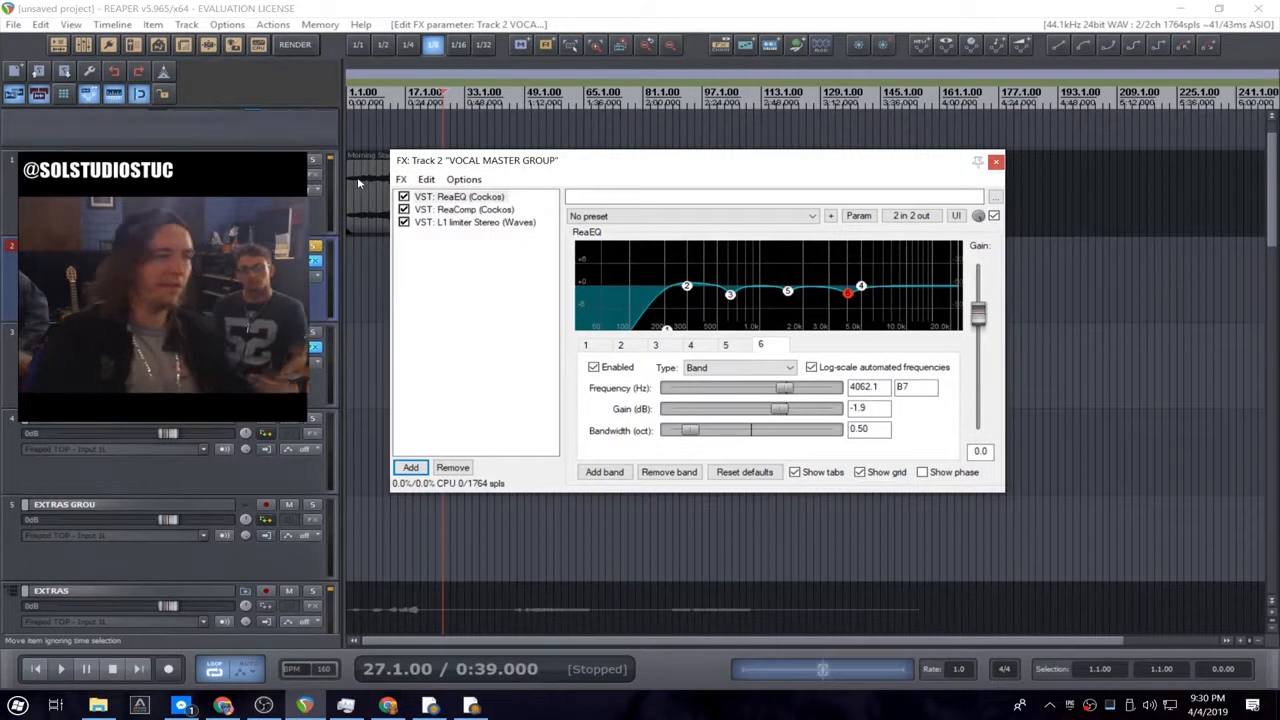
pyautogui.moveTo(520, 173); pyautogui.dragTo(549, 173)
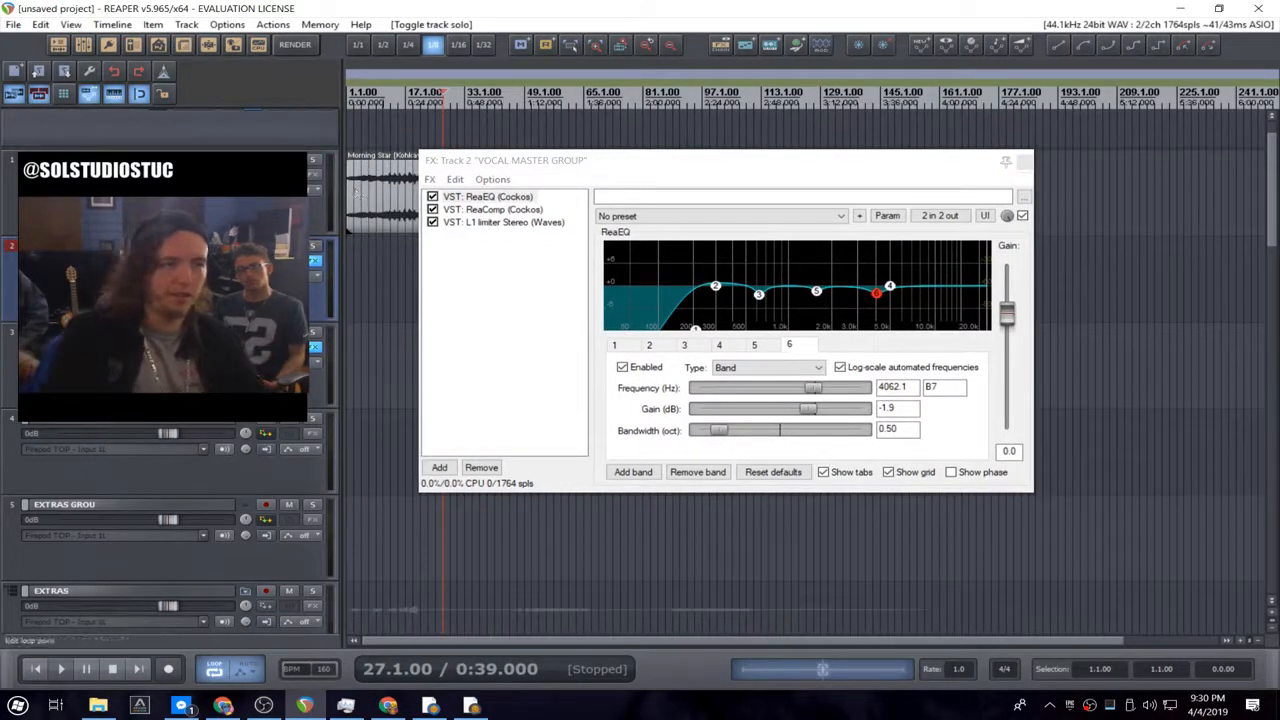
pyautogui.press('space')
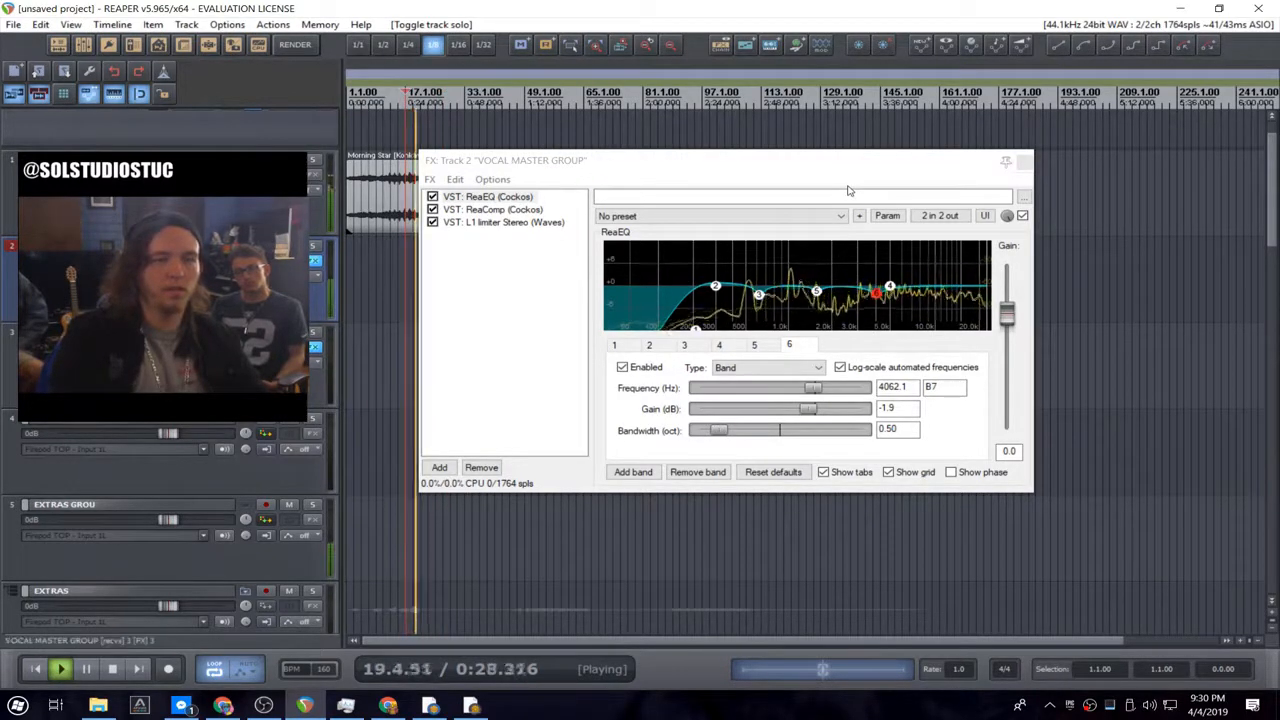
pyautogui.moveTo(657, 171); pyautogui.dragTo(815, 202)
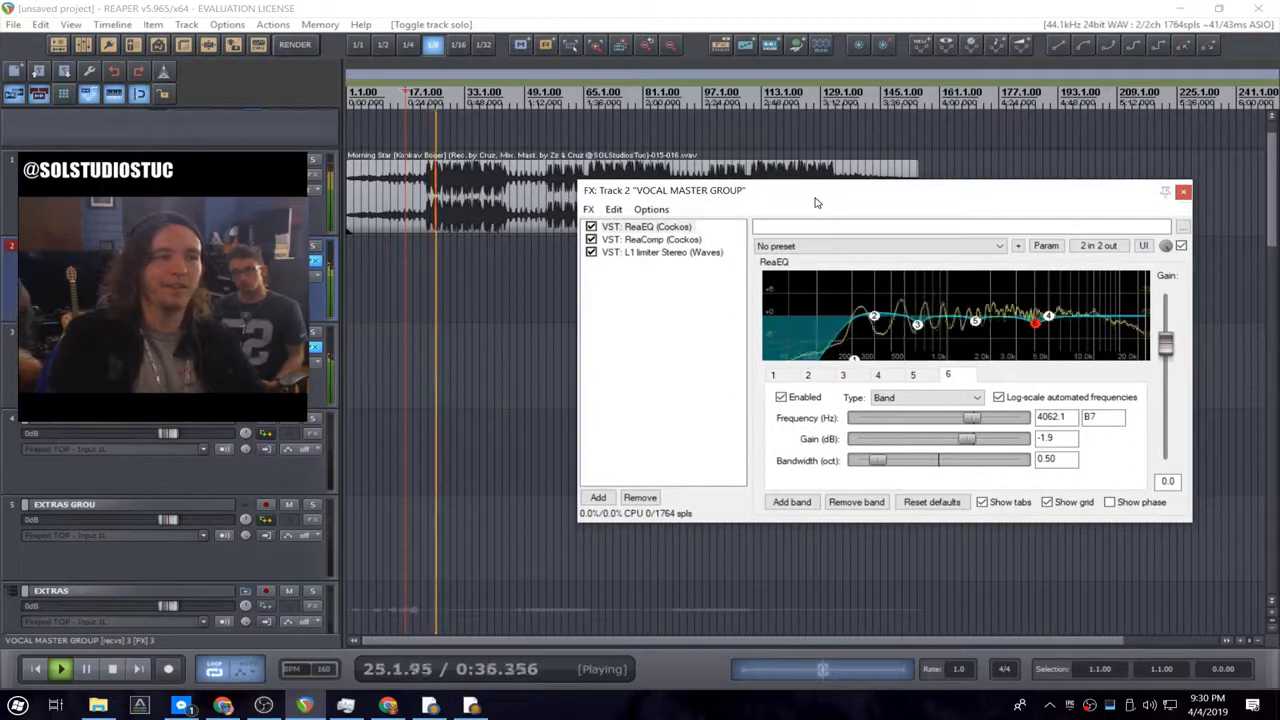
# - Compare the full mix with the effects of both VOCAL MASTER GROUP and HOOK MIX BUS bypassed and enabled
pyautogui.click(328, 357)
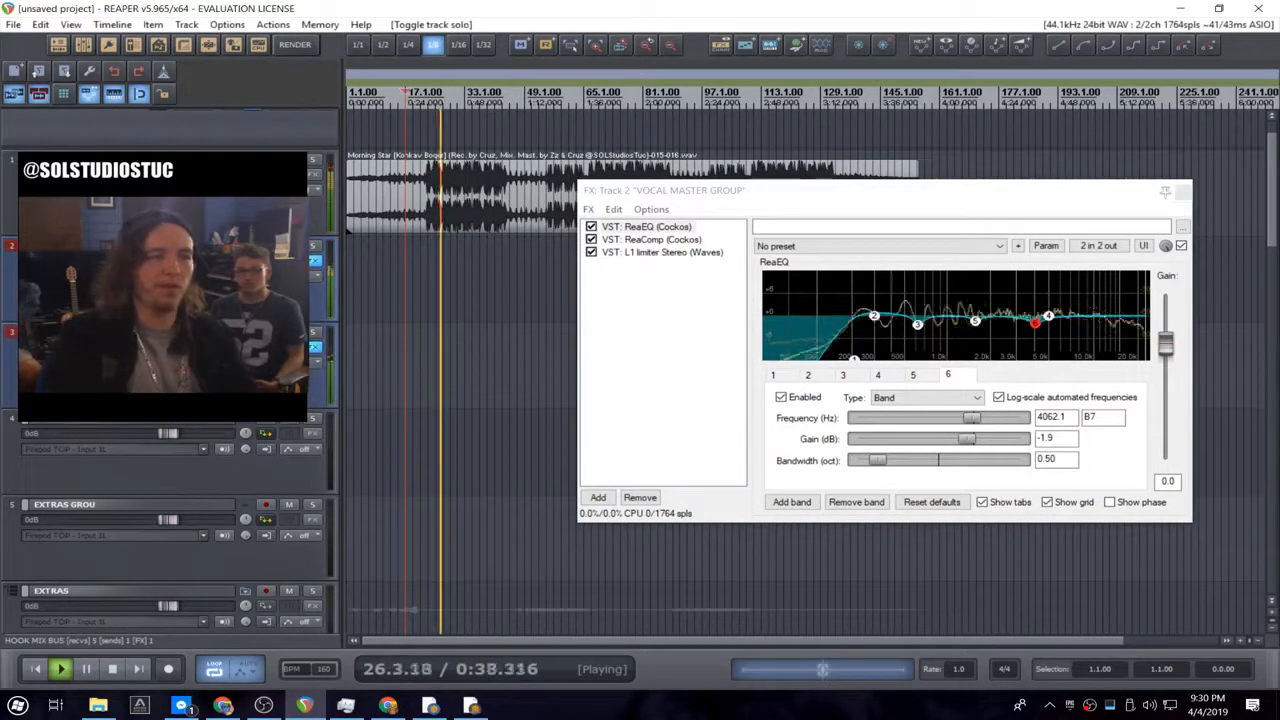
pyautogui.click(316, 348)
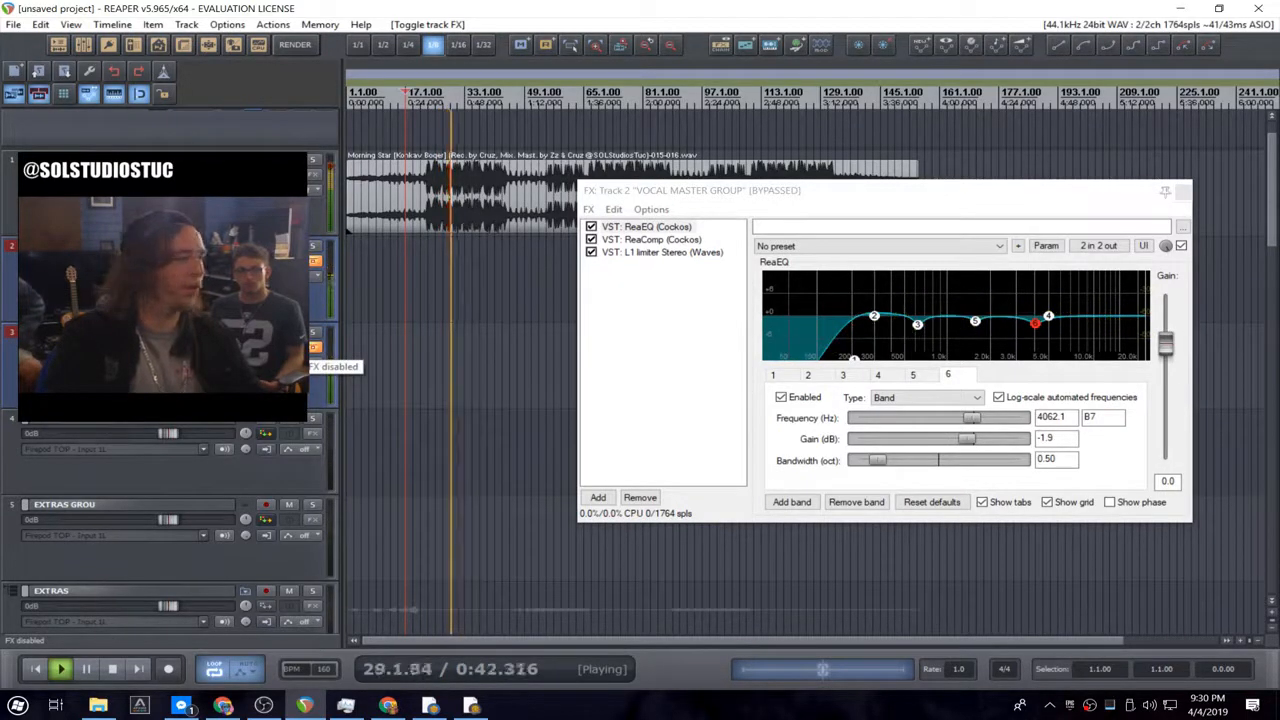
pyautogui.click(316, 348)
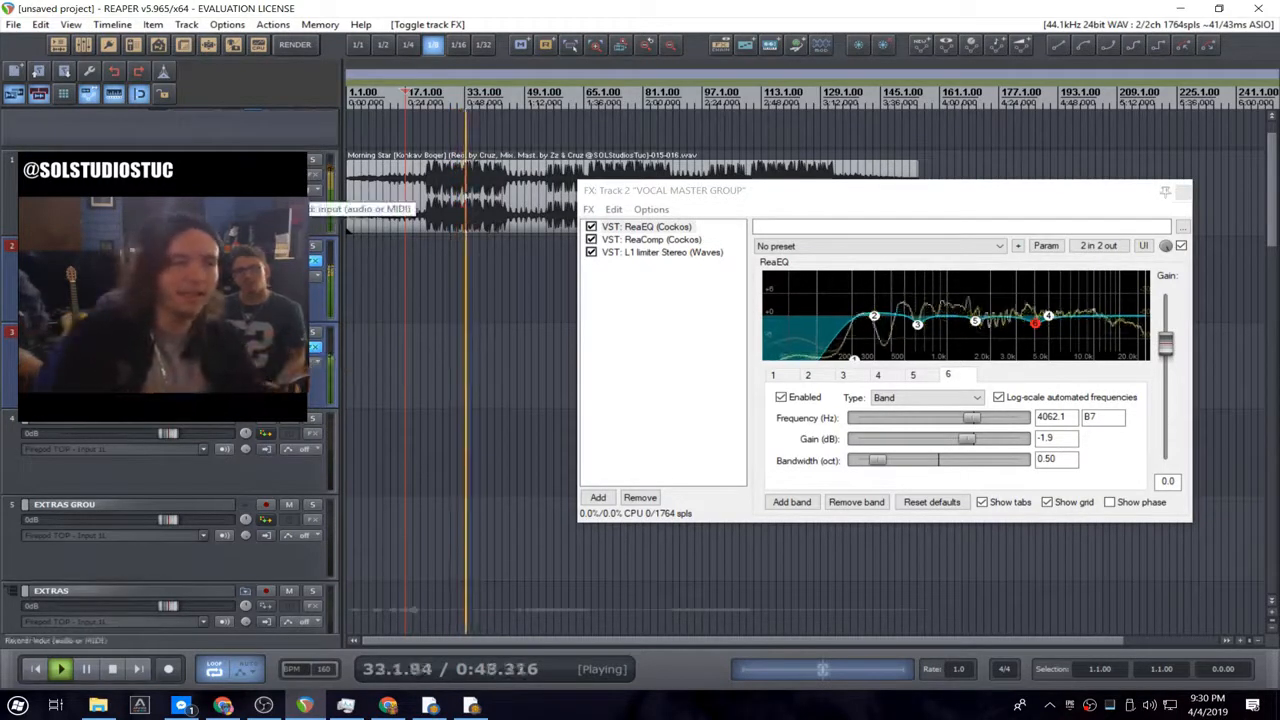
pyautogui.click(316, 348)
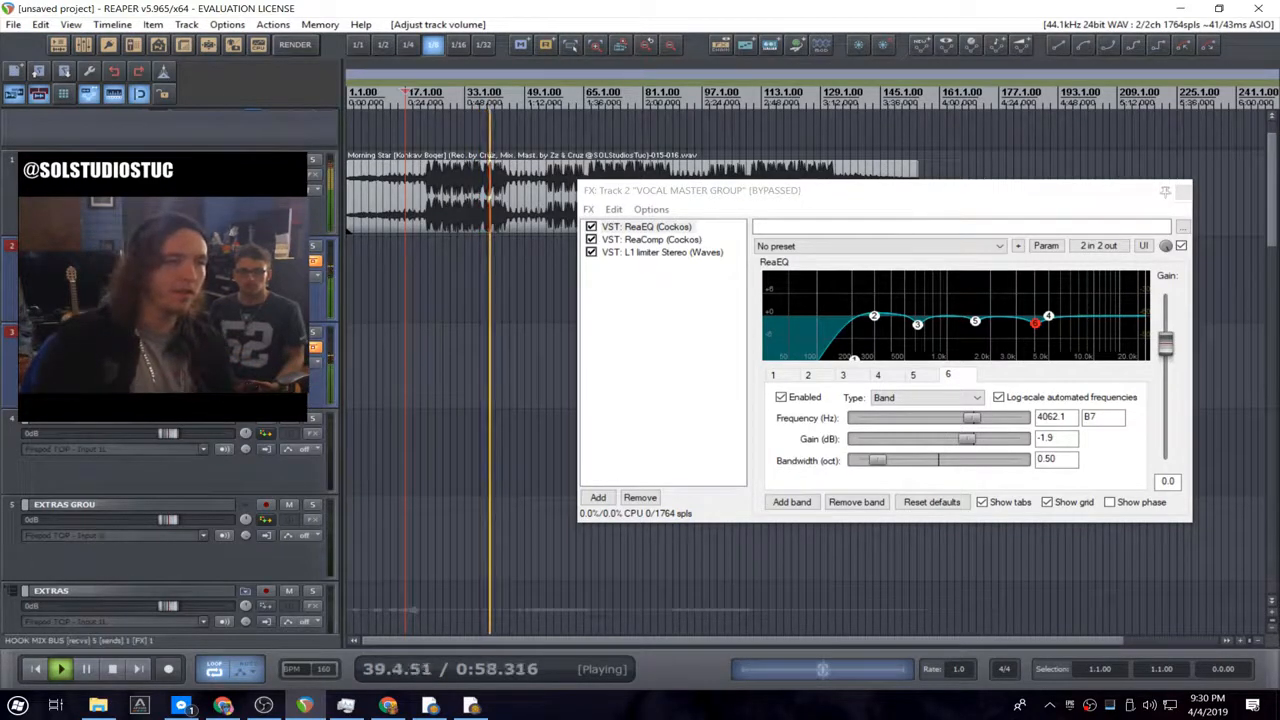
pyautogui.click(315, 347)
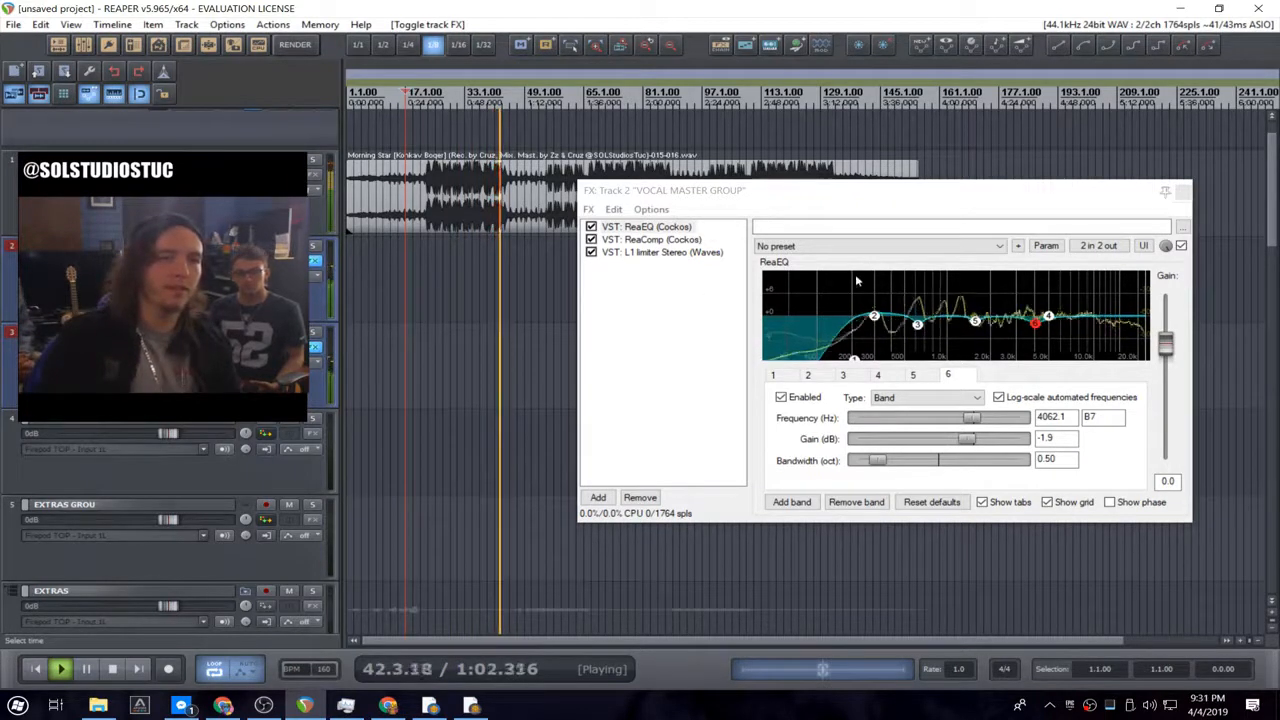
pyautogui.press('space')
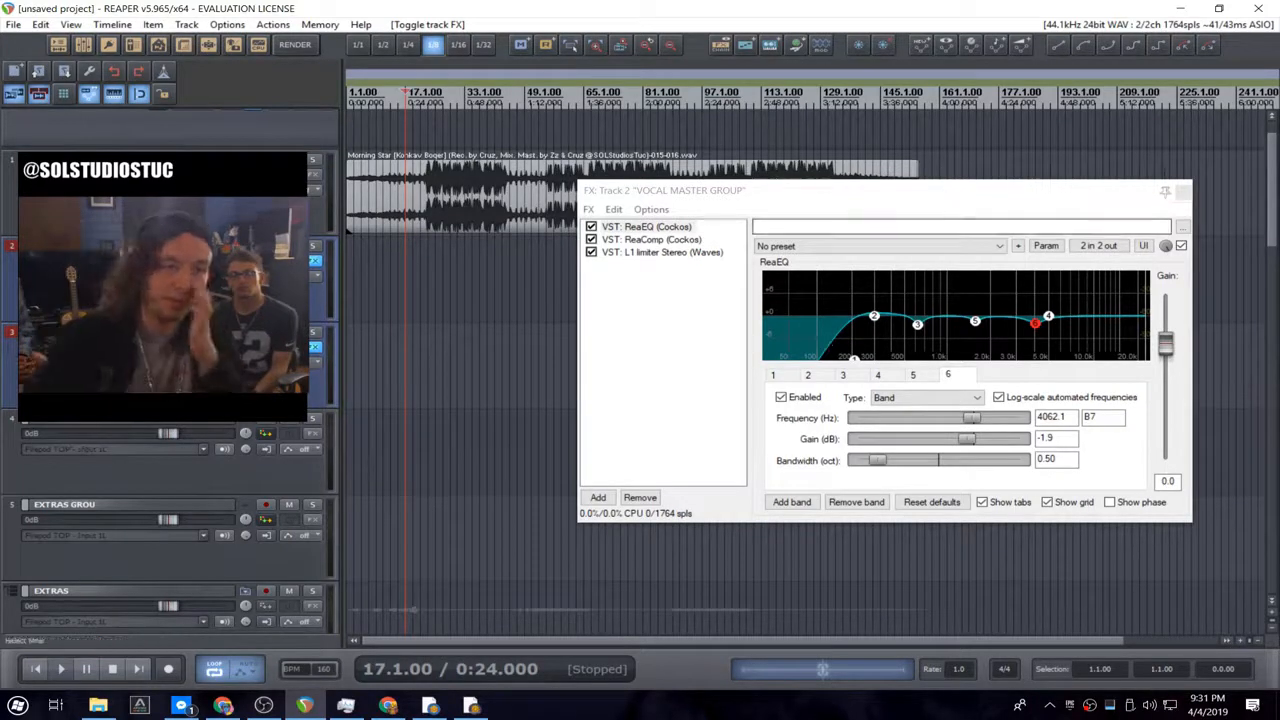
# - Play the mix from bar 25 and add a second ReaEQ at the end of the VOCAL MASTER GROUP effects chain
pyautogui.click(437, 96)
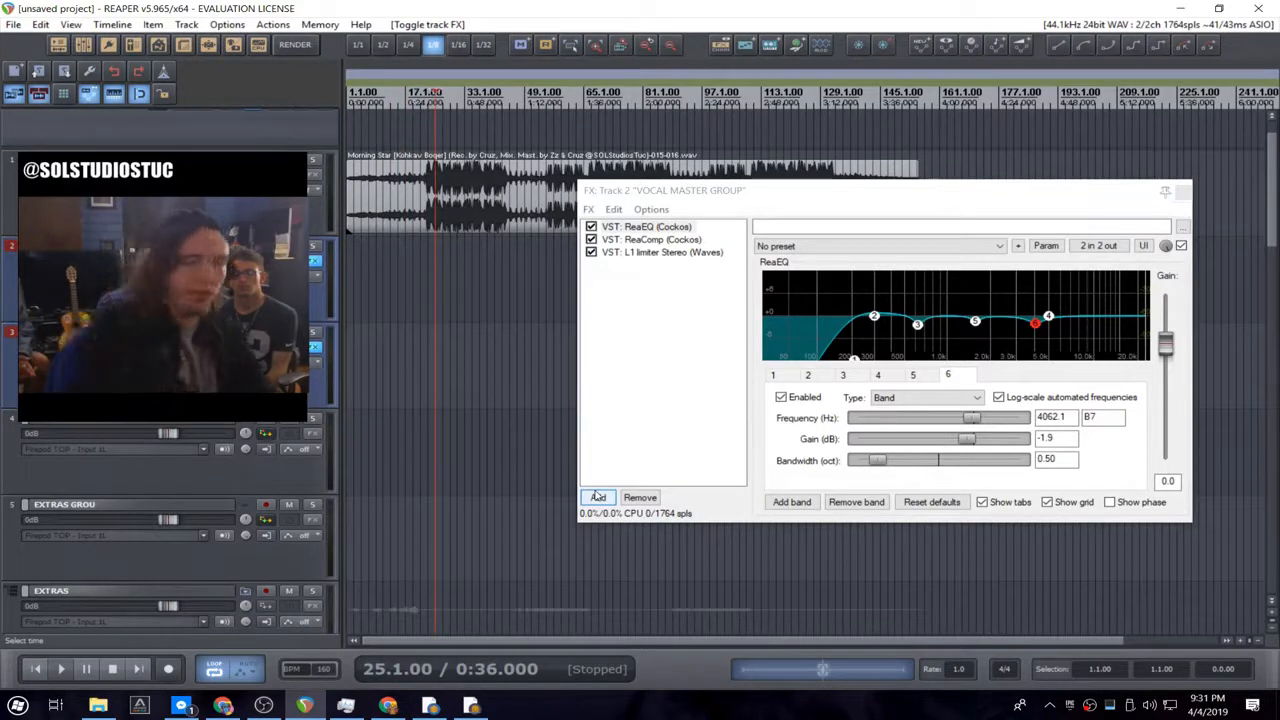
pyautogui.press('space')
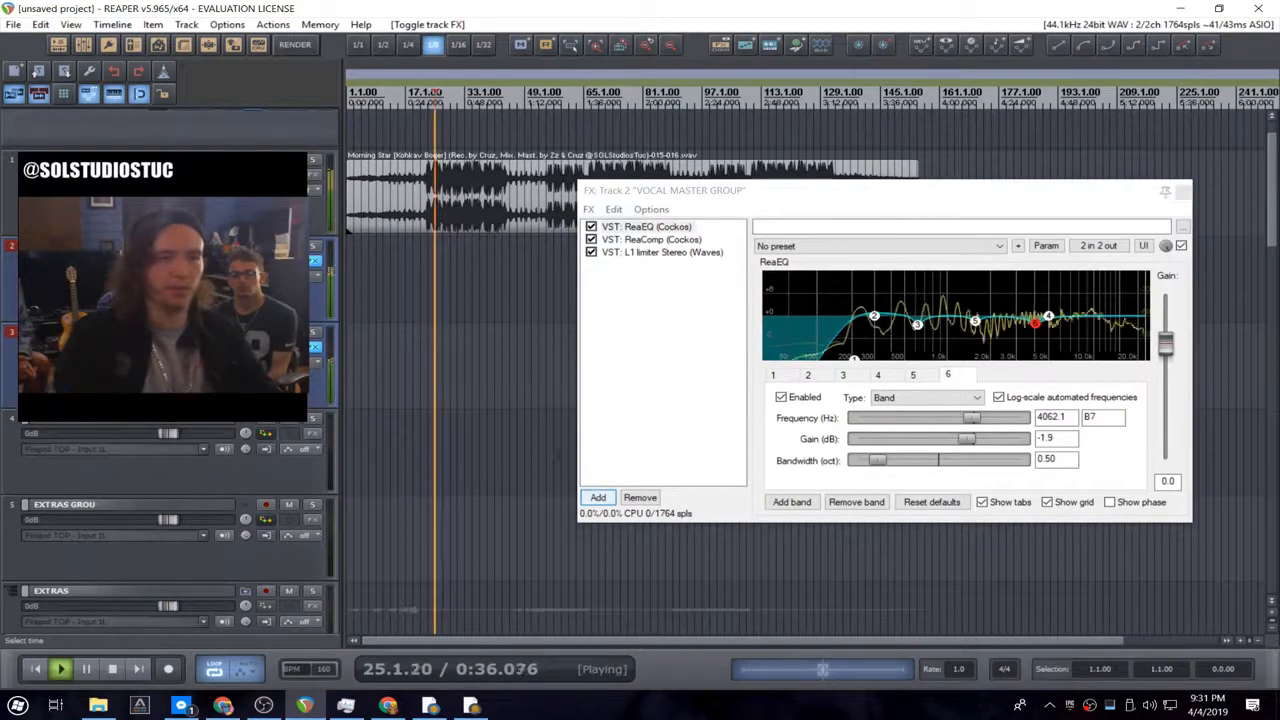
pyautogui.click(597, 497)
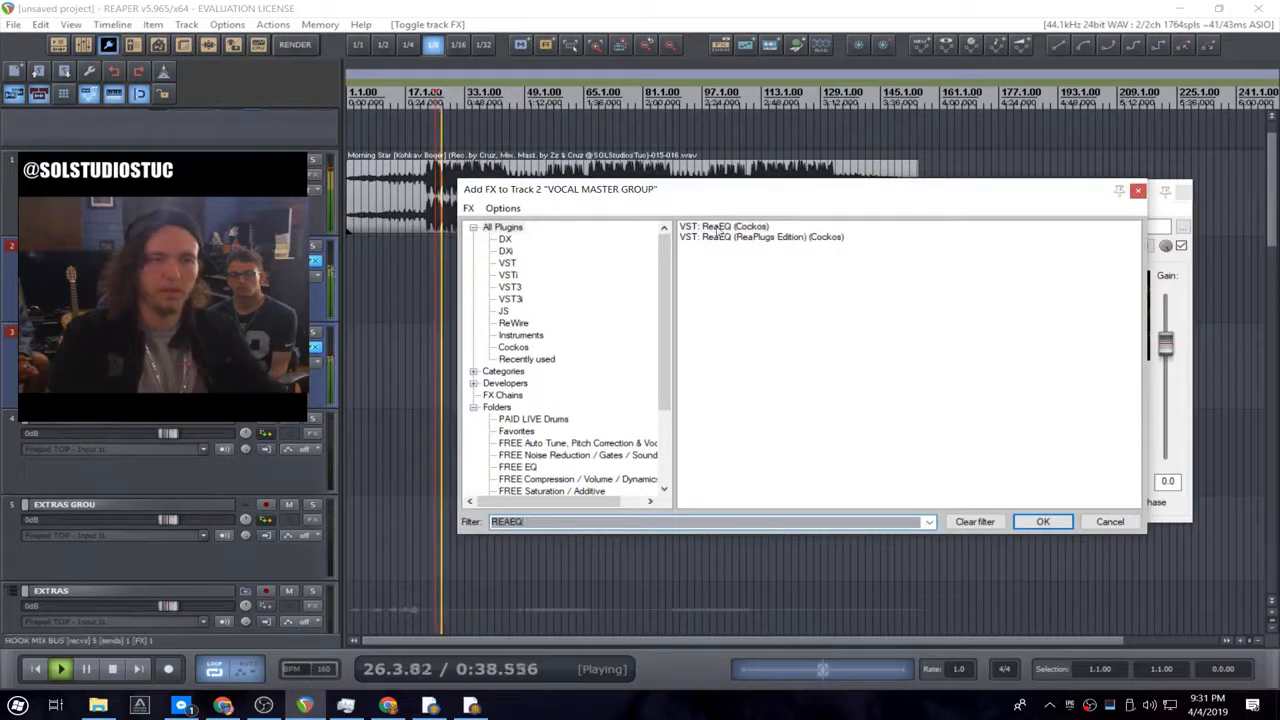
pyautogui.press('Return')
# - Boost band 3 of the second ReaEQ to 2.8 dB at about 4697 Hz with a 0.93-octave bandwidth during playback
pyautogui.moveTo(945, 317); pyautogui.dragTo(969, 300)
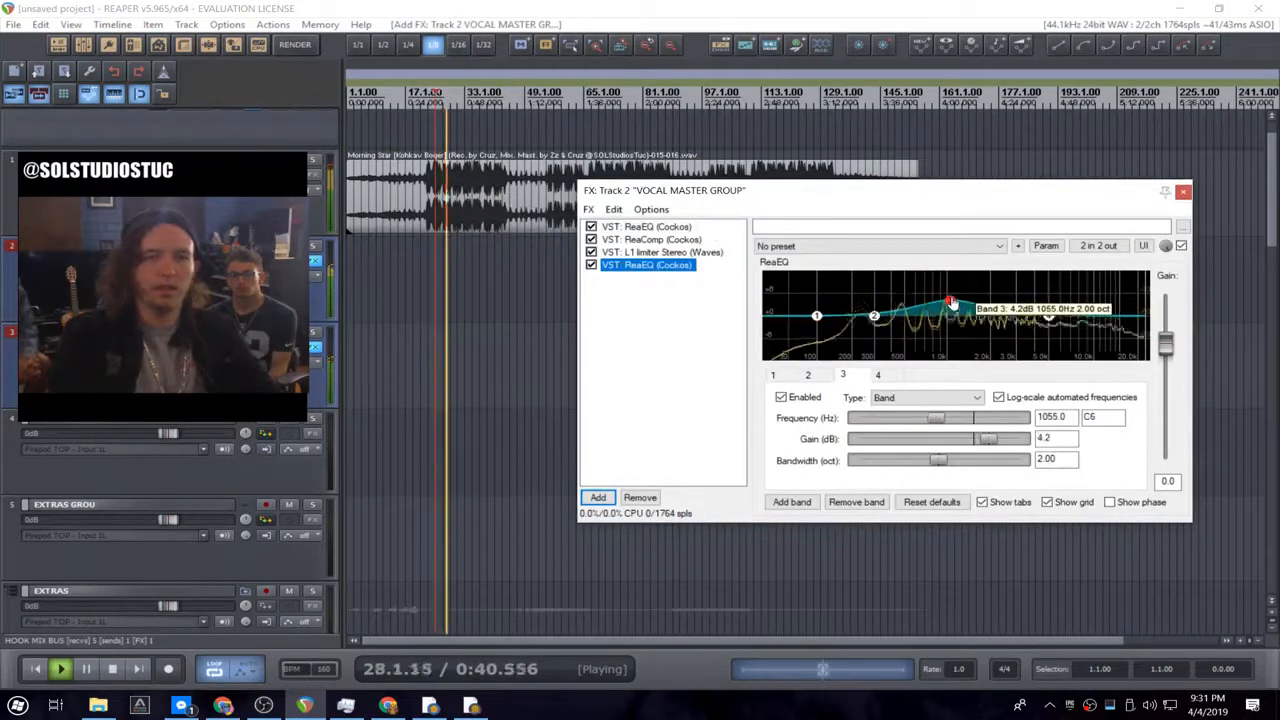
pyautogui.moveTo(950, 425); pyautogui.dragTo(980, 440)
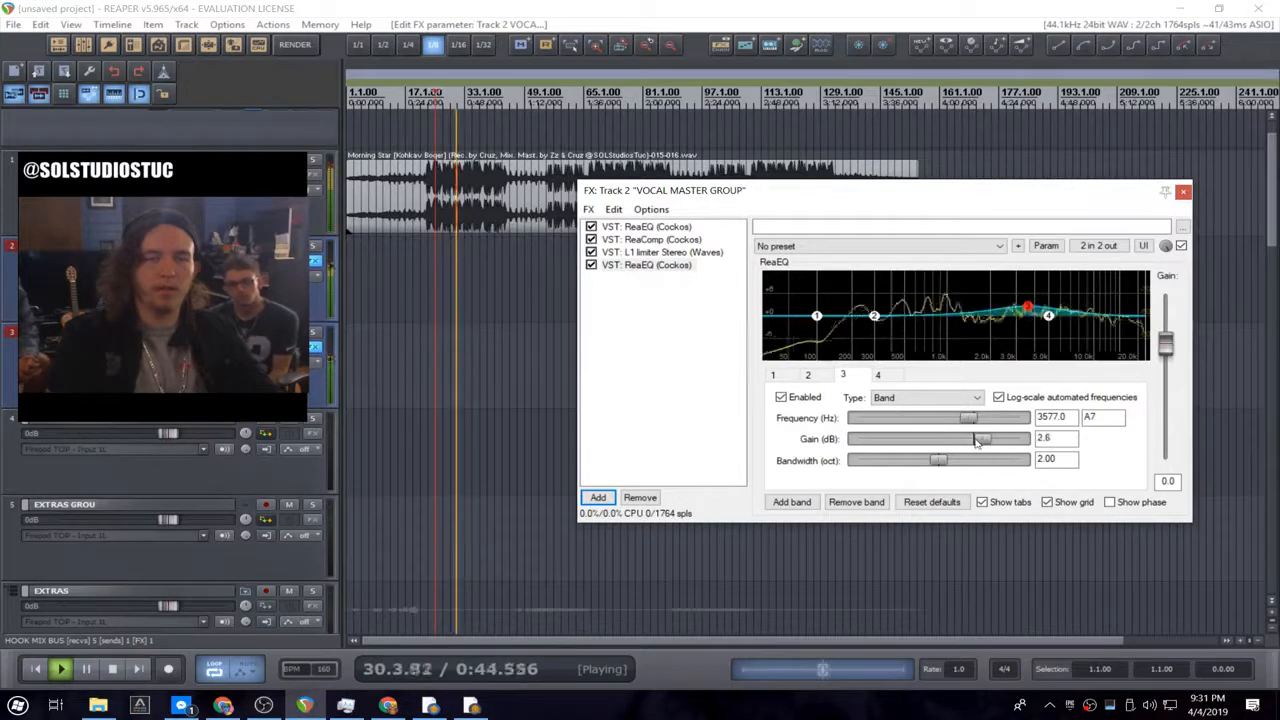
pyautogui.press('space')
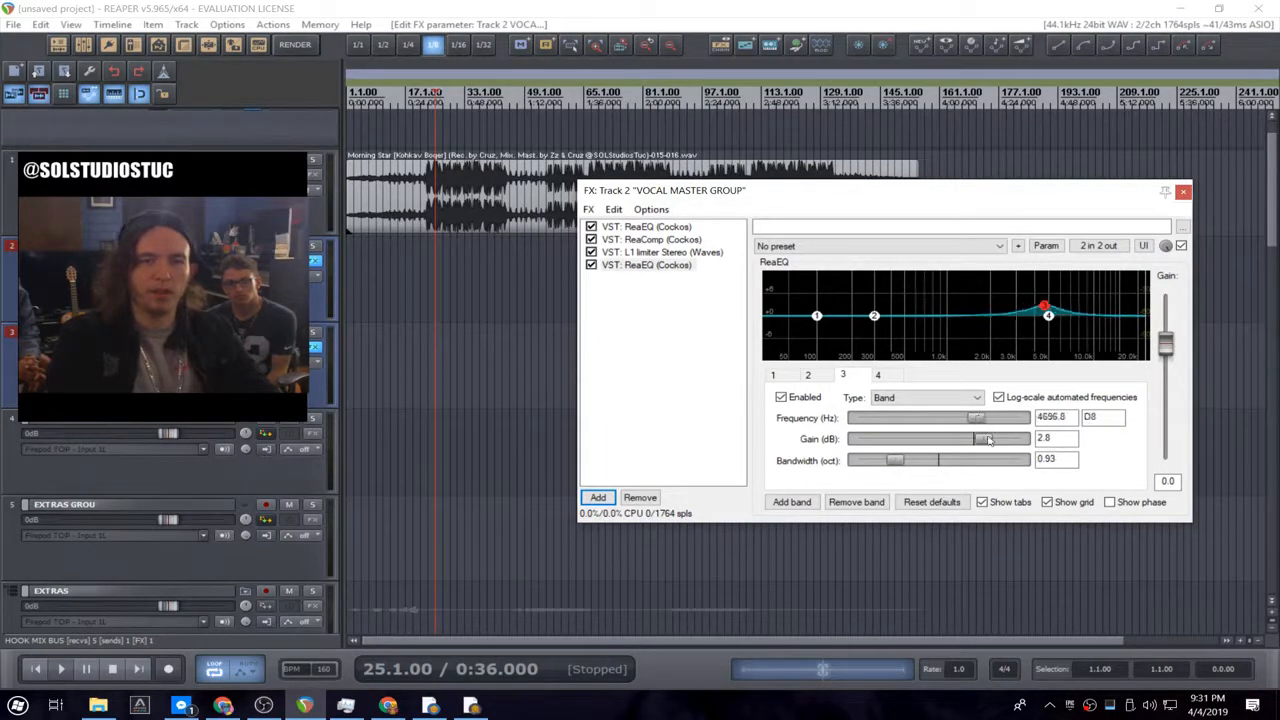
# - Reduce band 3 to a 1.5 dB boost at about 3037 Hz with a 0.59-octave bandwidth while listening
pyautogui.press('space')
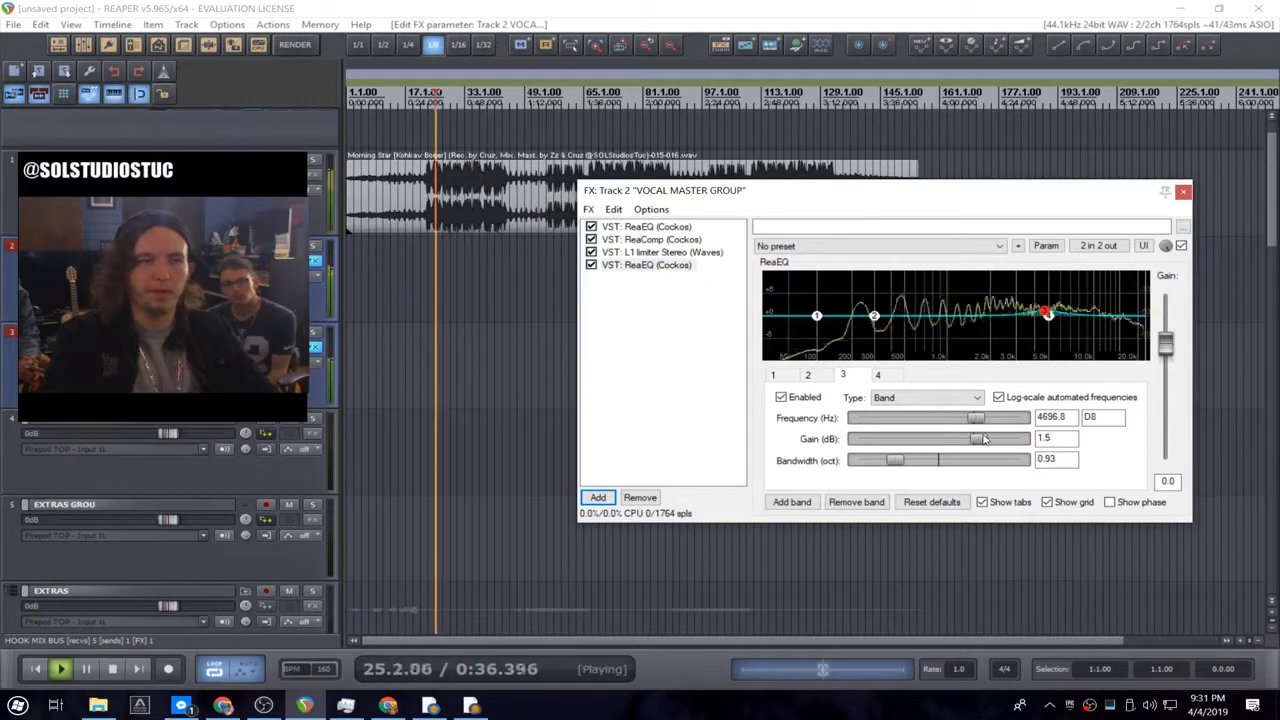
pyautogui.moveTo(978, 428); pyautogui.dragTo(966, 428)
pyautogui.press('space')
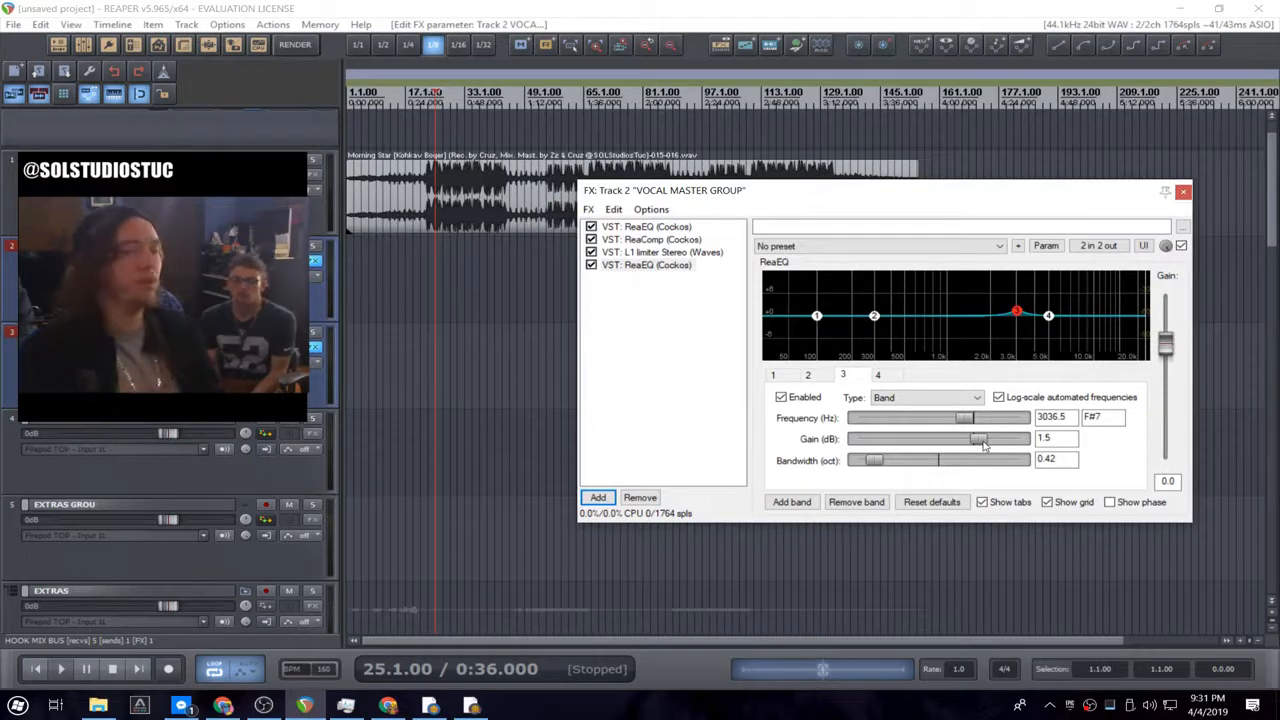
pyautogui.press('space')
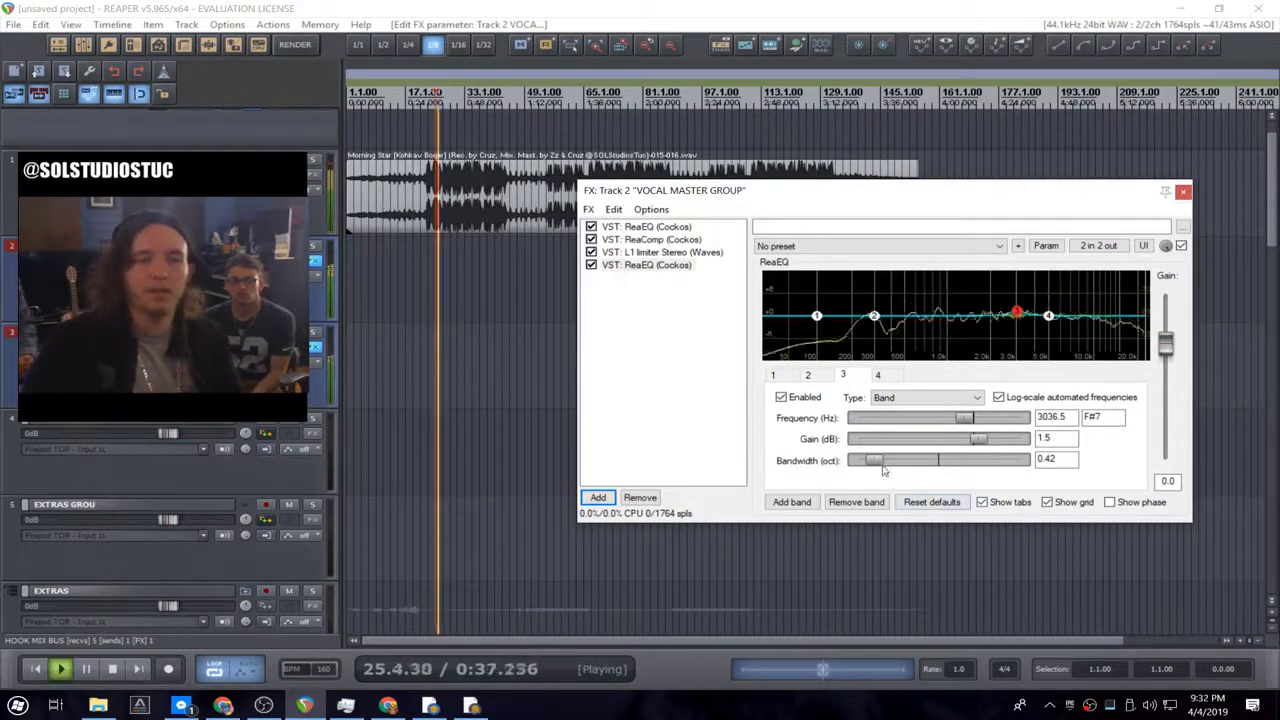
pyautogui.moveTo(881, 464); pyautogui.dragTo(889, 465)
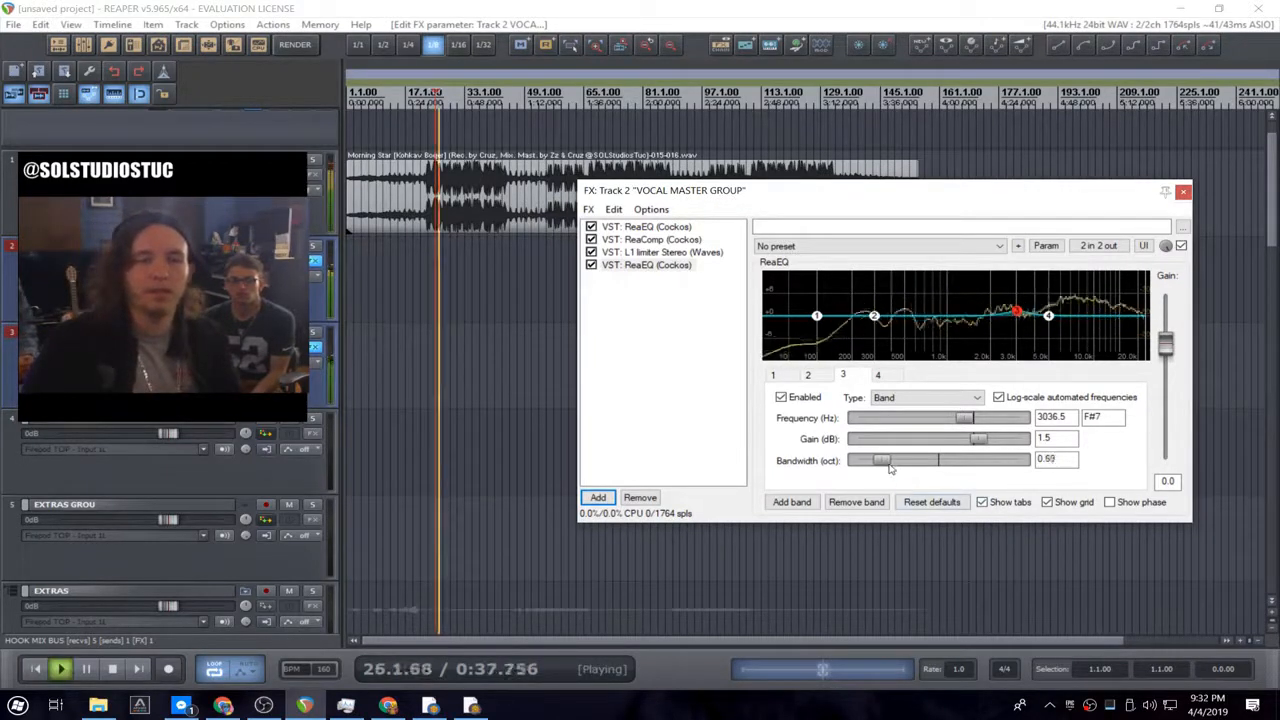
# - Compare the playing mix with band 3 of the second ReaEQ disabled and enabled
pyautogui.click(783, 398)
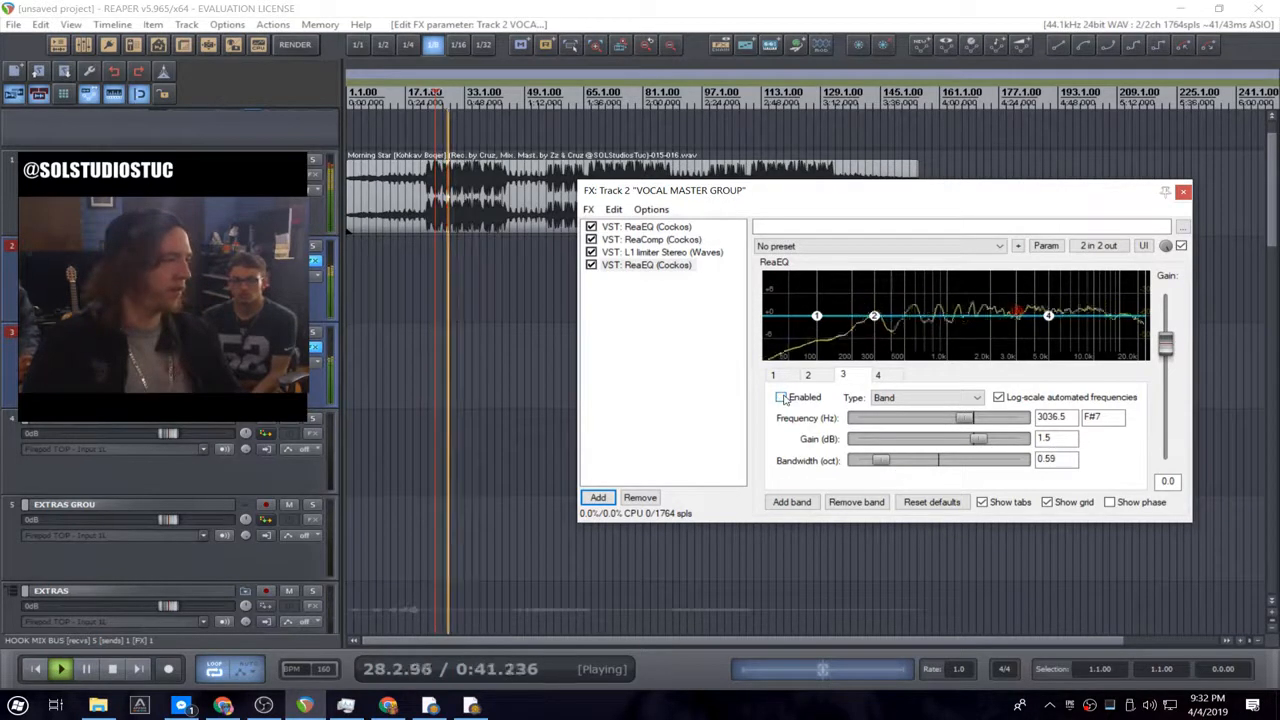
pyautogui.click(782, 398)
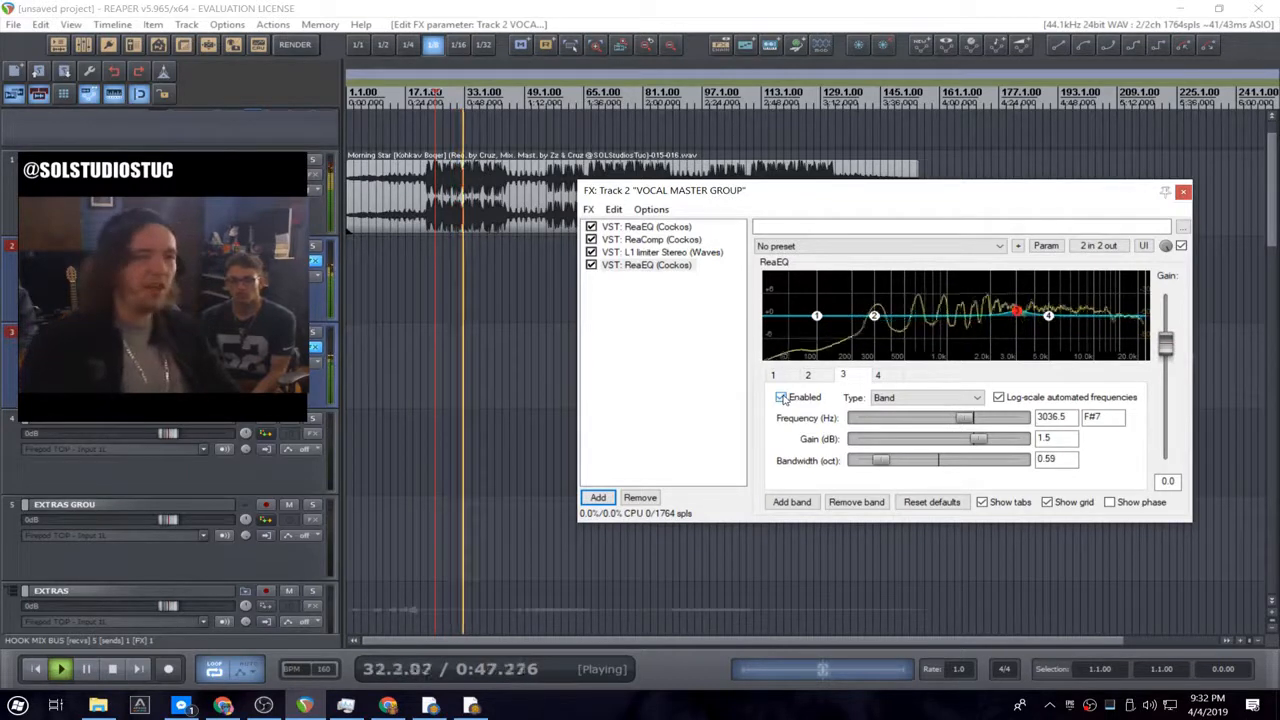
pyautogui.press('space')
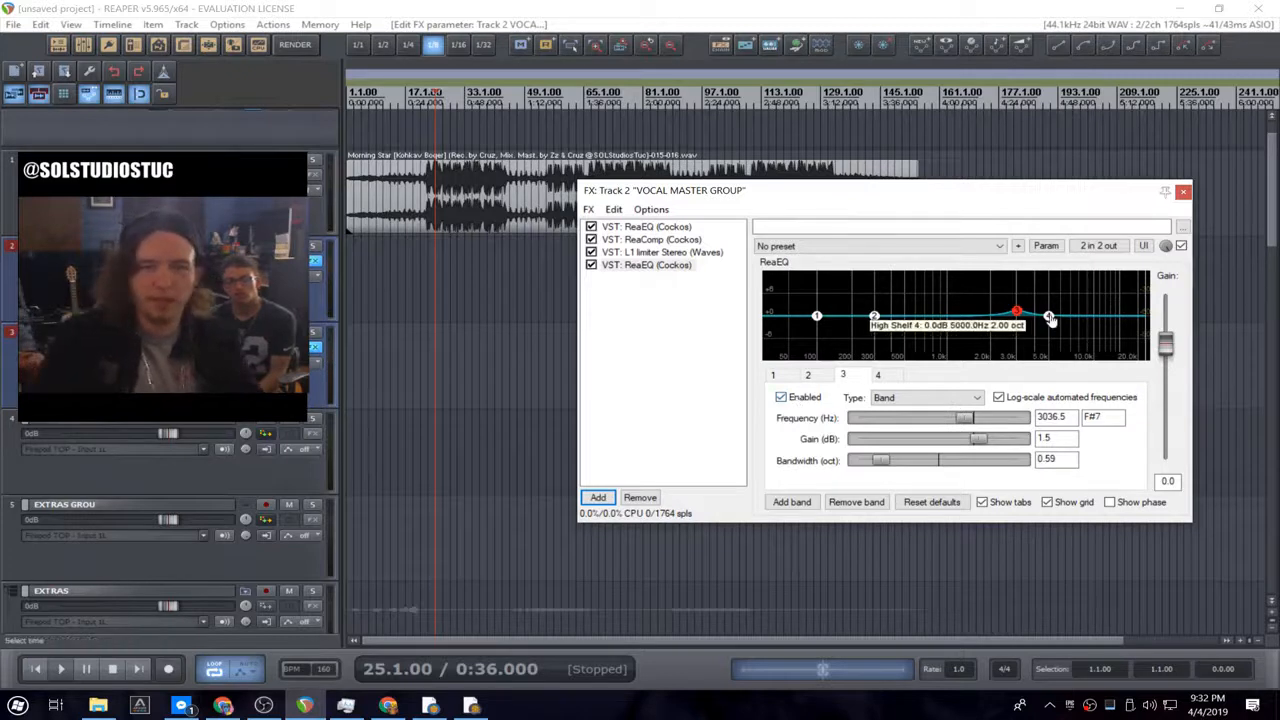
# - Set the band 4 high shelf to a 2.8 dB boost at about 11609 Hz with a 0.01-octave bandwidth
pyautogui.moveTo(1050, 318); pyautogui.dragTo(1066, 318)
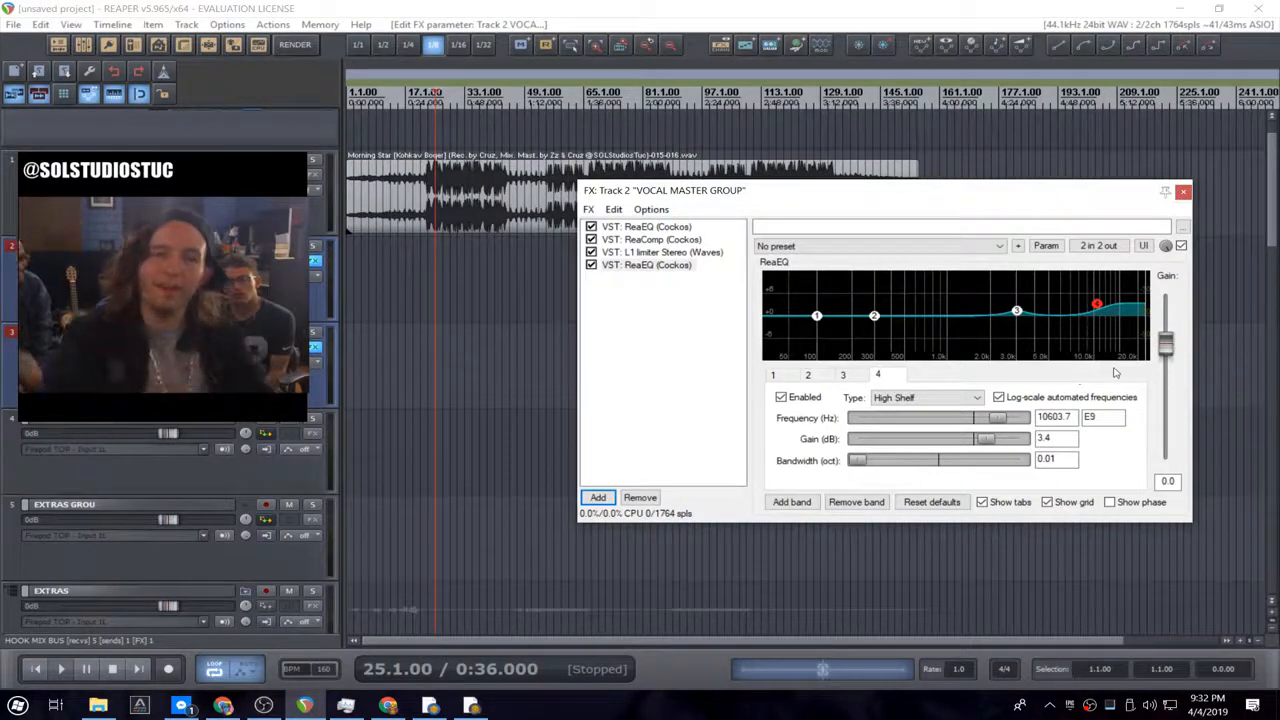
pyautogui.moveTo(1096, 304)
pyautogui.mouseDown()
pyautogui.moveTo(1102, 318)
pyautogui.moveTo(1102, 306)
pyautogui.mouseUp()
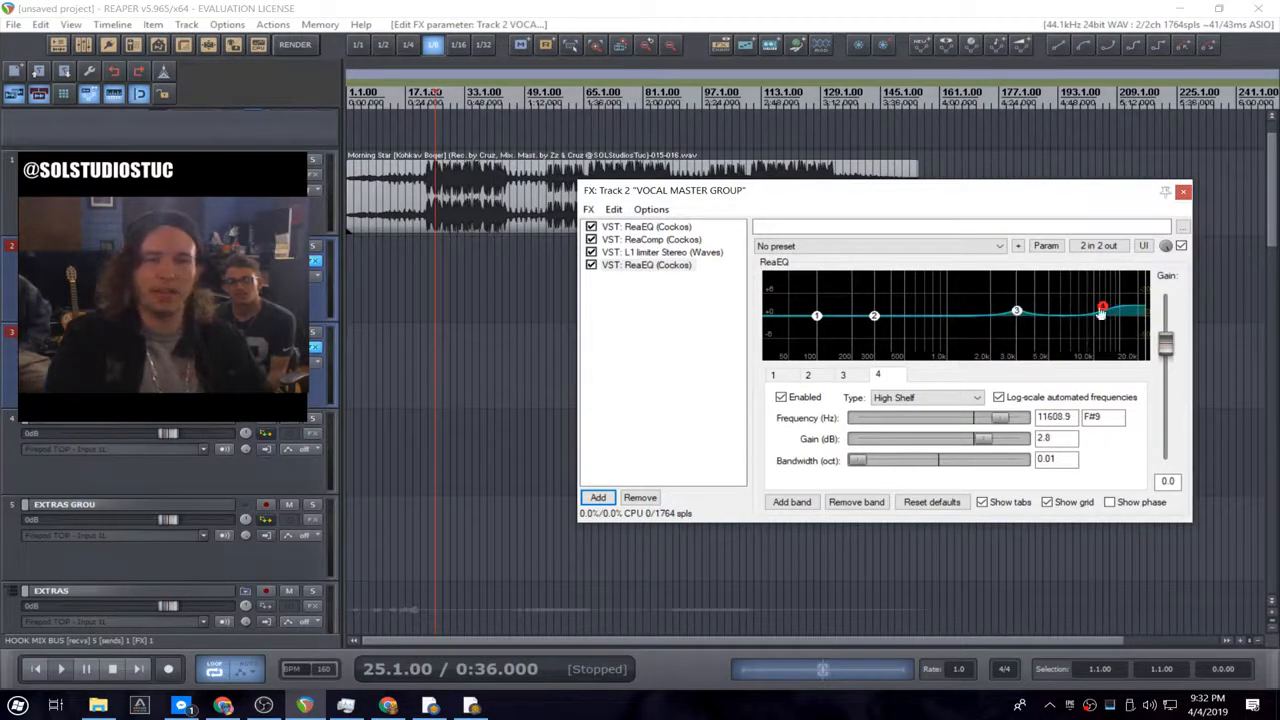
pyautogui.press('space')
pyautogui.press('space')
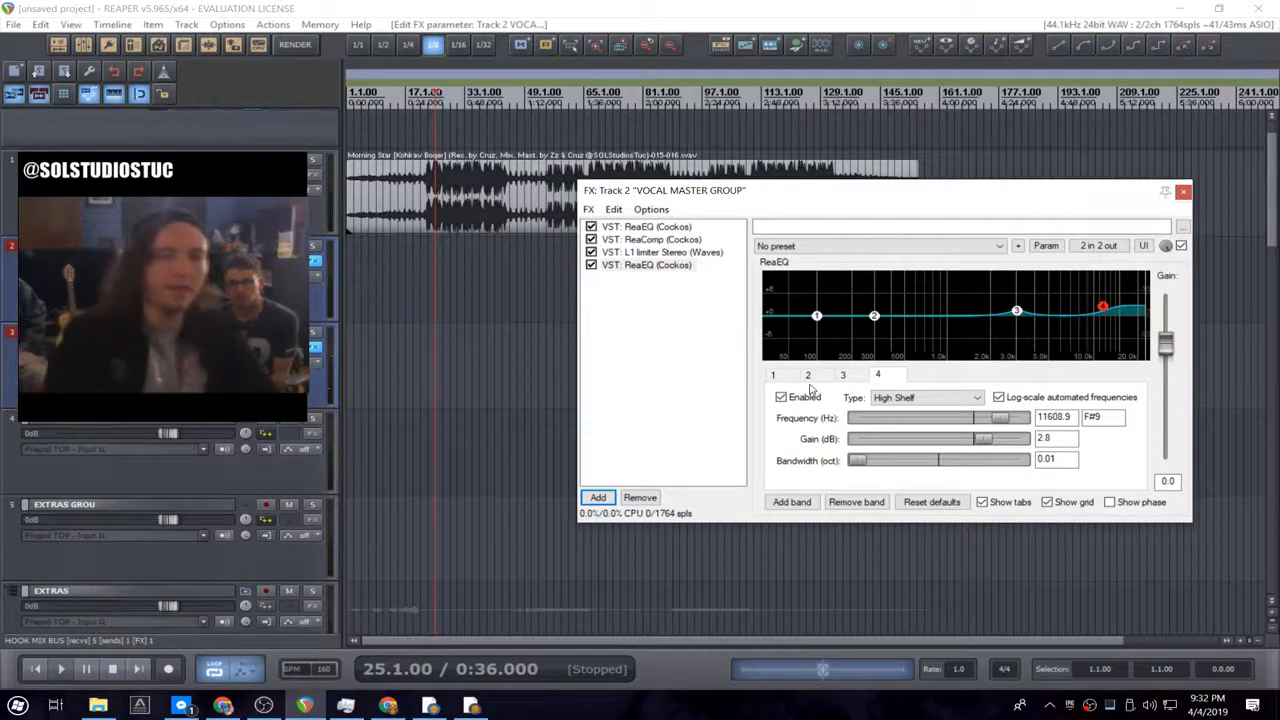
# - Audition the high shelf's gain at 2.5 dB during playback and raise it to 3.6 dB
pyautogui.press('space')
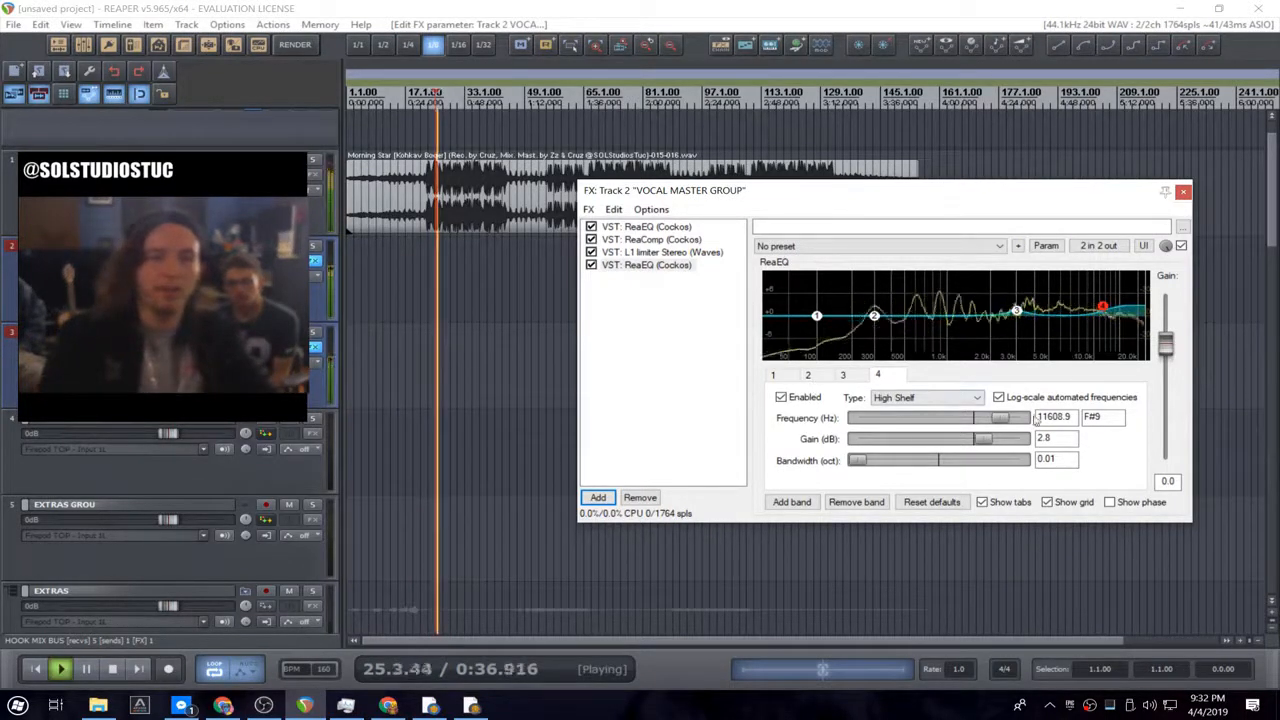
pyautogui.moveTo(984, 440)
pyautogui.mouseDown()
pyautogui.moveTo(1022, 443)
pyautogui.moveTo(984, 442)
pyautogui.mouseUp()
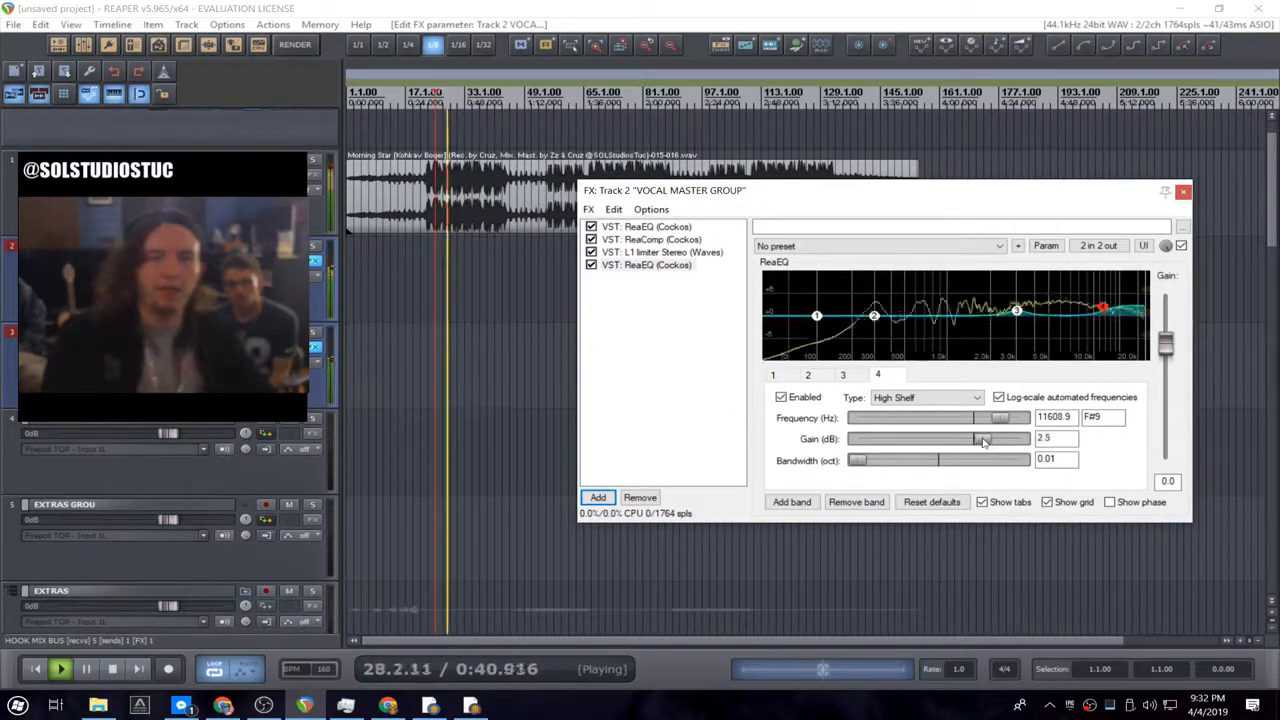
pyautogui.press('space')
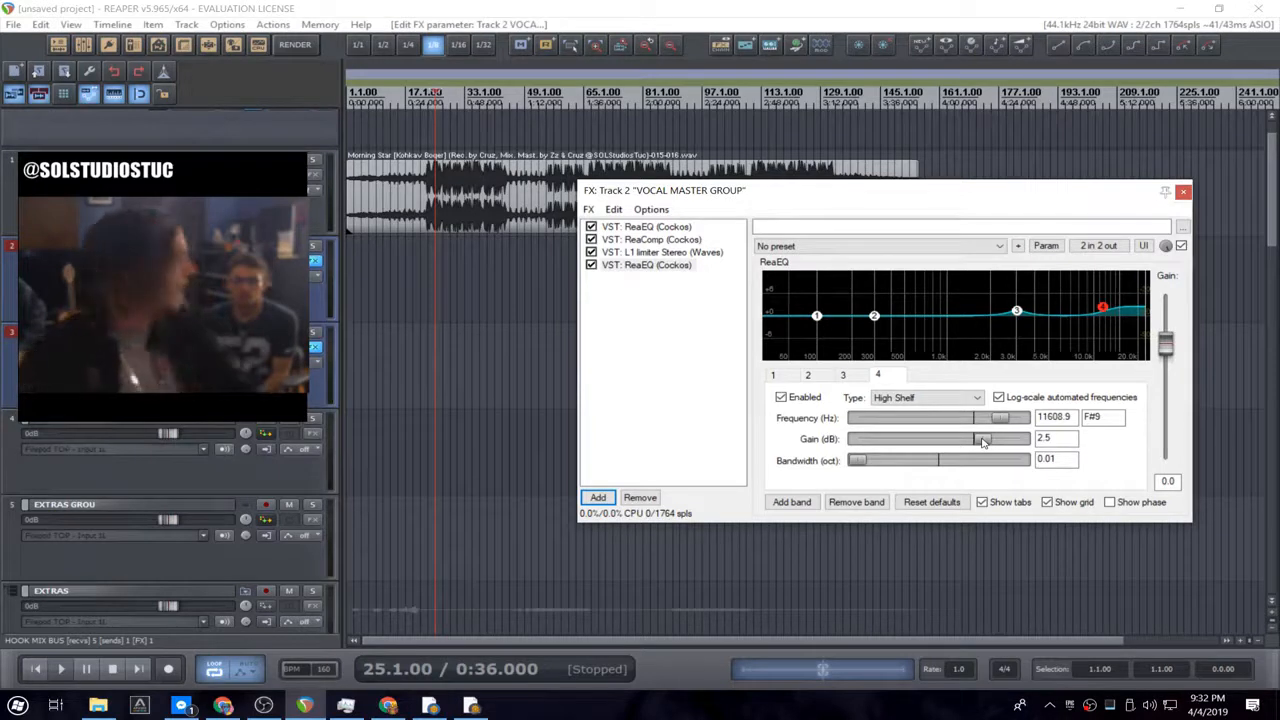
pyautogui.press('space')
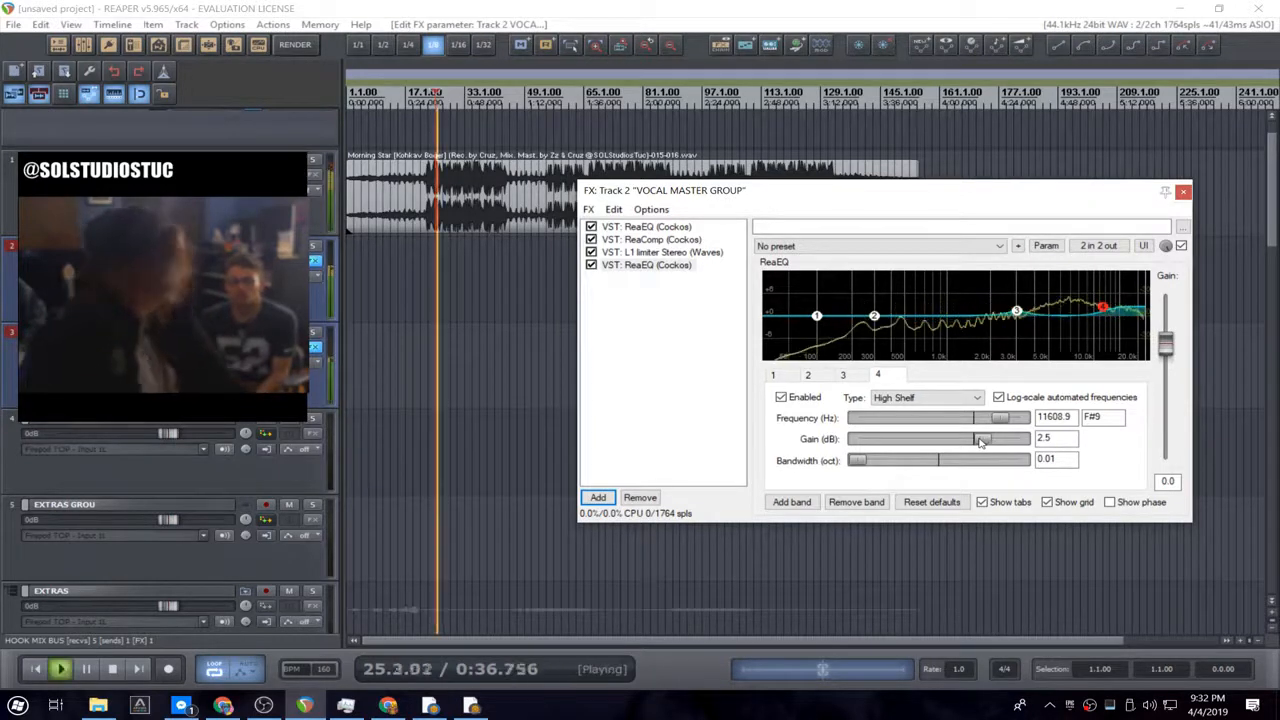
pyautogui.press('space')
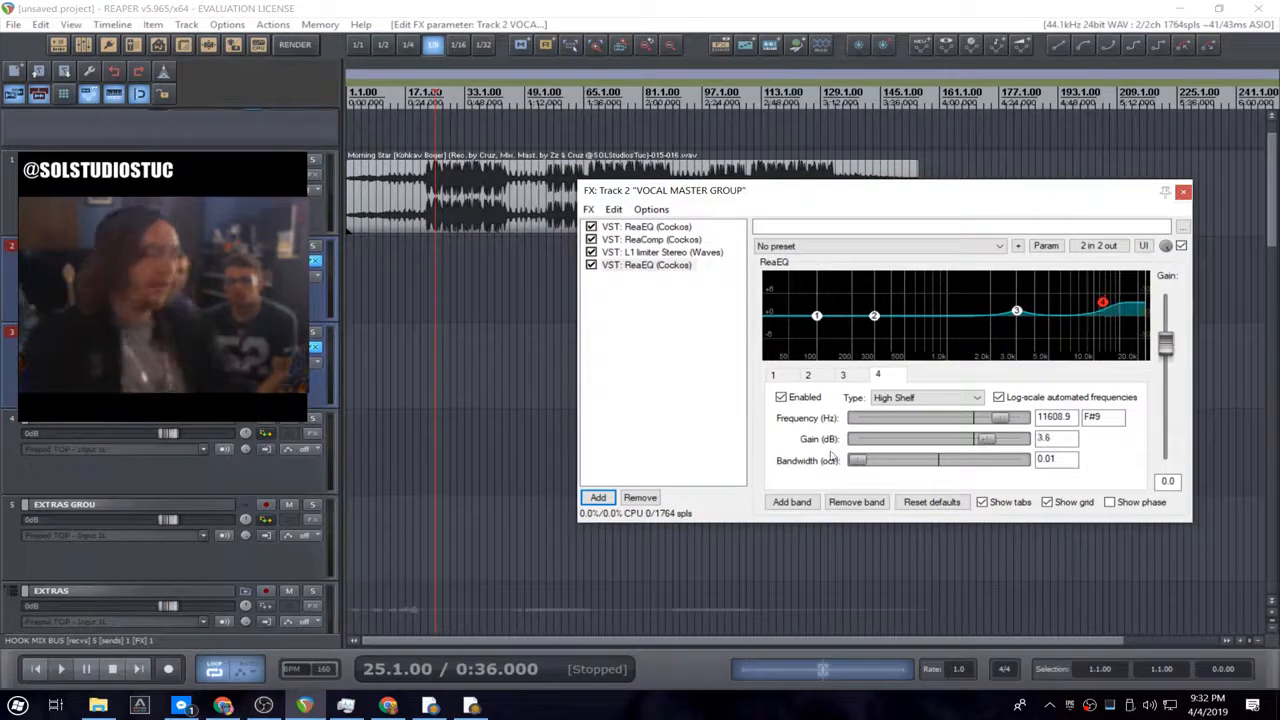
# - Review the first ReaEQ's curve and the ReaComp settings in the VOCAL MASTER GROUP effects chain
pyautogui.click(638, 228)
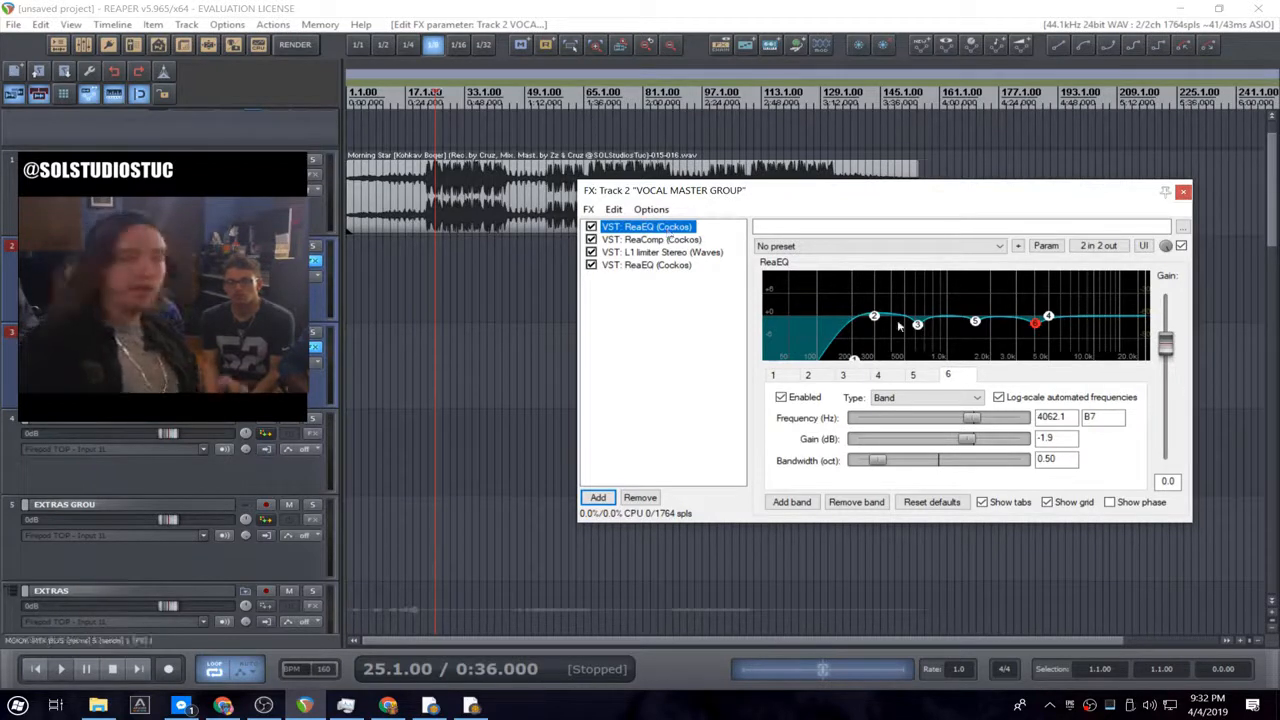
pyautogui.click(636, 241)
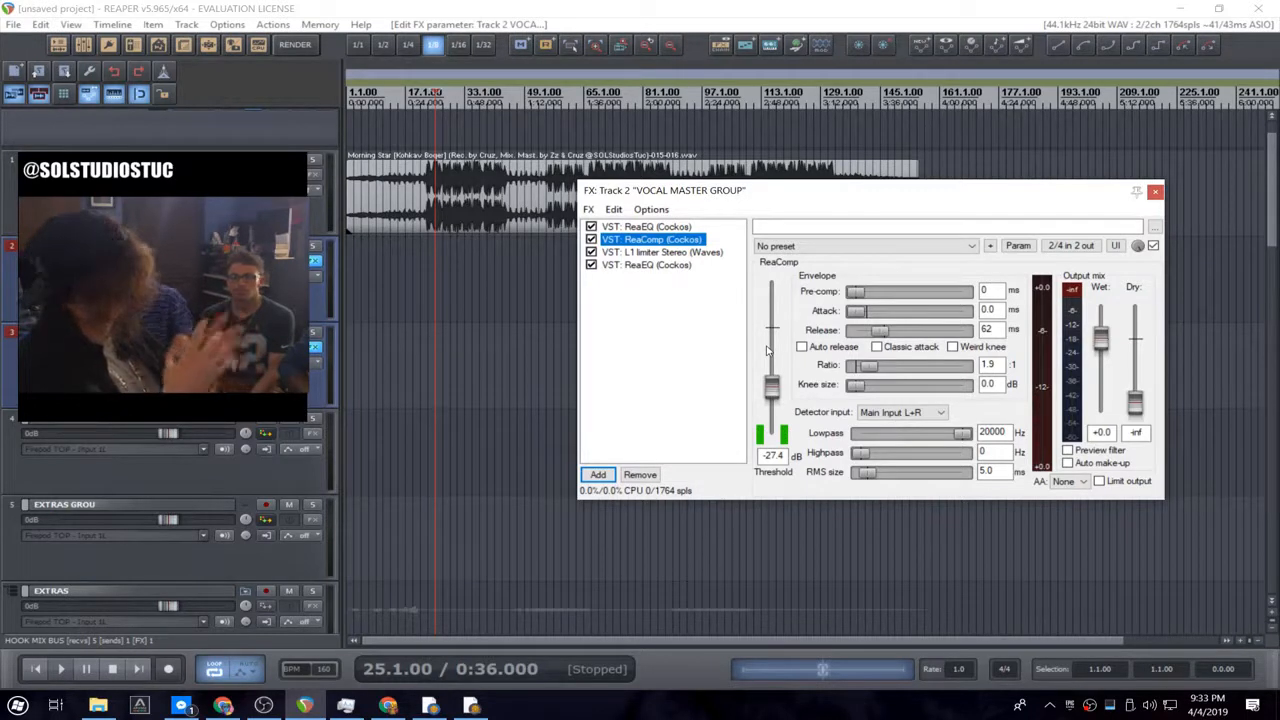
# - Move the second ReaEQ ahead of the L1 limiter in the VOCAL MASTER GROUP effects chain
pyautogui.click(672, 228)
pyautogui.click(655, 240)
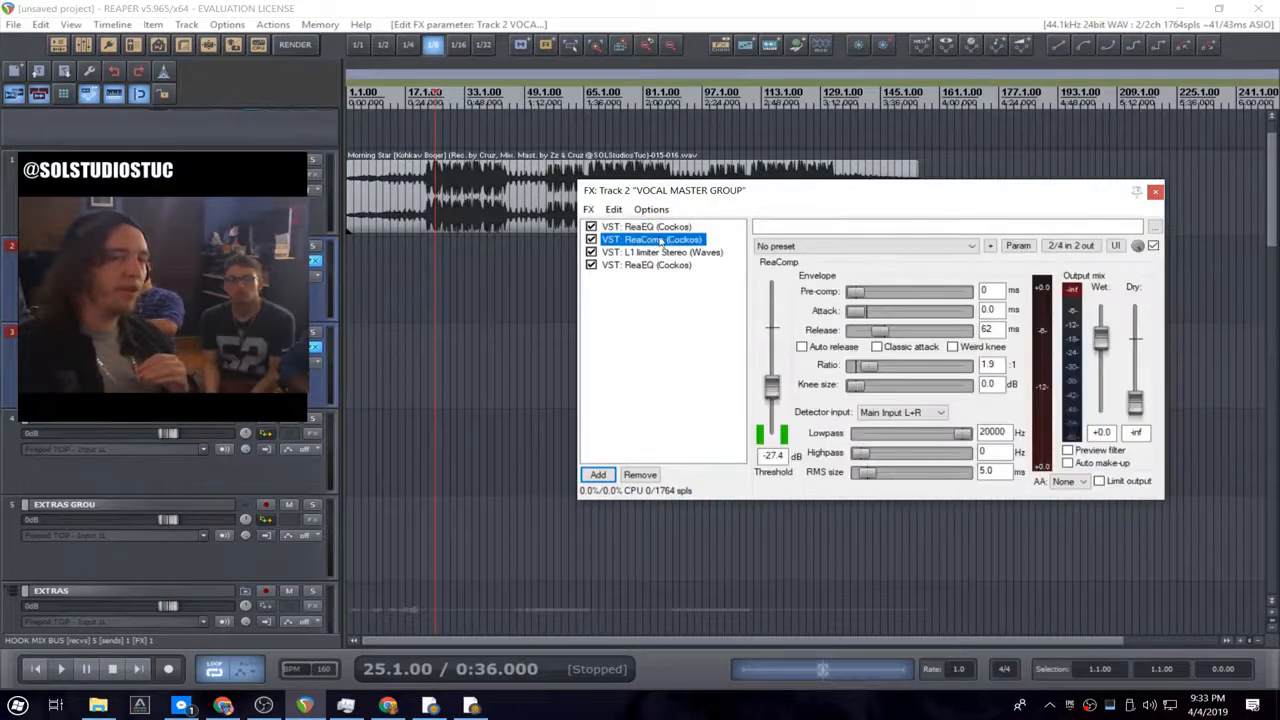
pyautogui.click(668, 253)
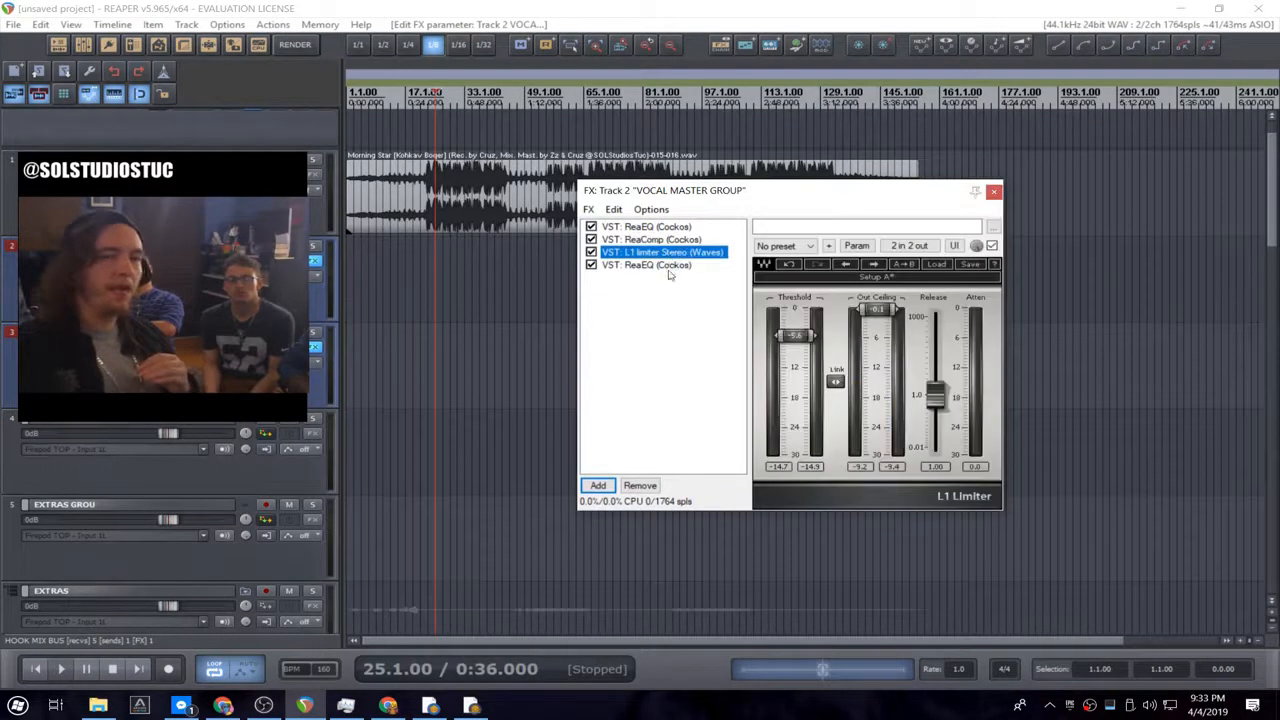
pyautogui.moveTo(670, 268); pyautogui.dragTo(660, 256)
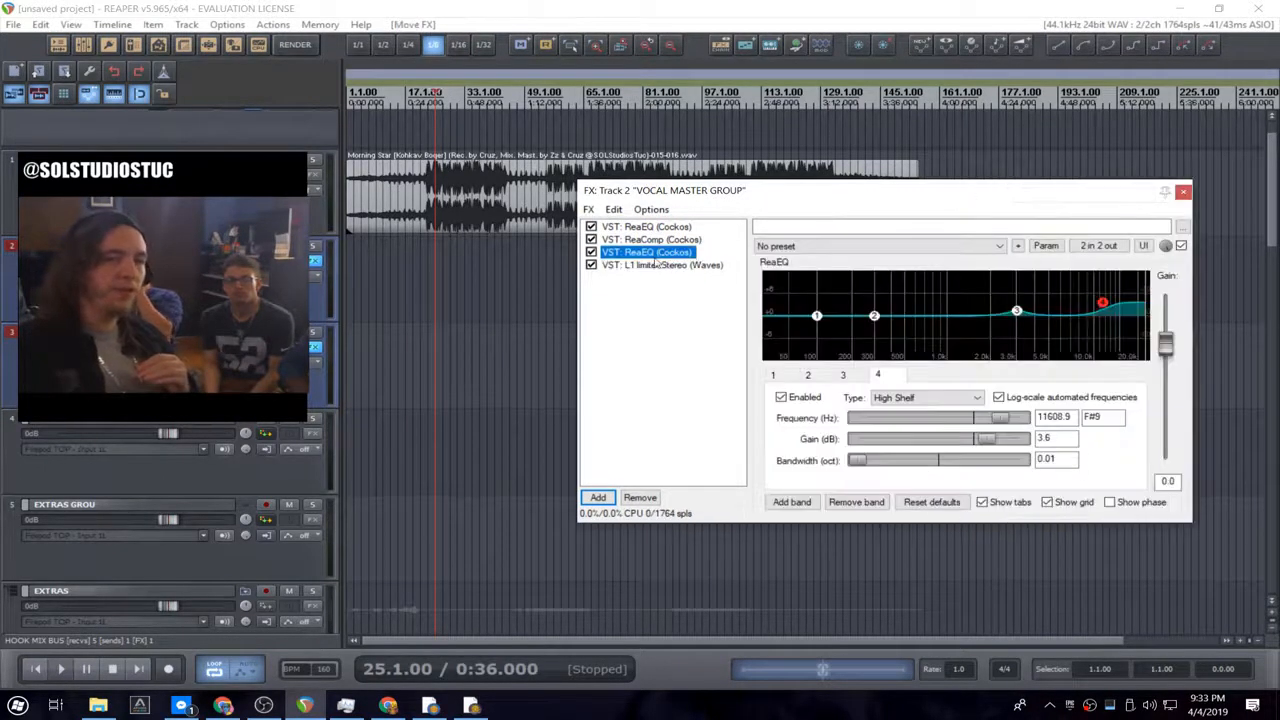
# - Pull band 2 of the second ReaEQ down to -3.6 dB at 237.1 Hz, and disable the band
pyautogui.click(656, 229)
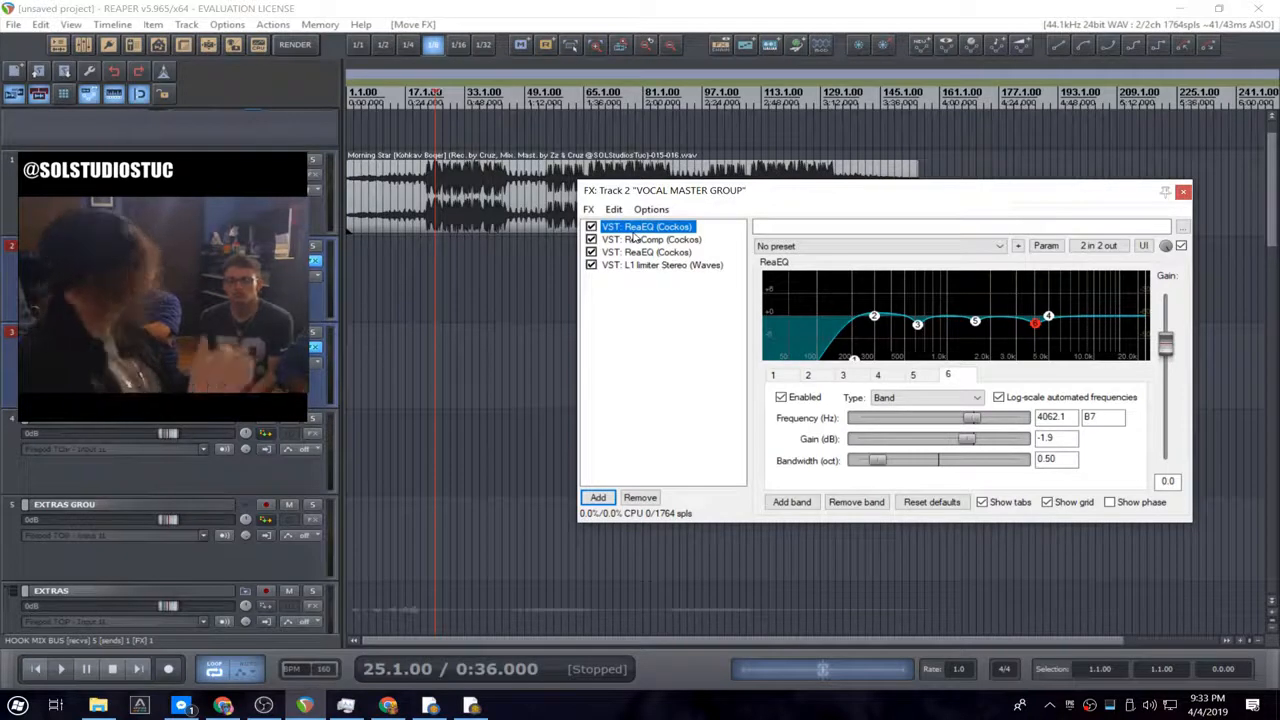
pyautogui.click(690, 240)
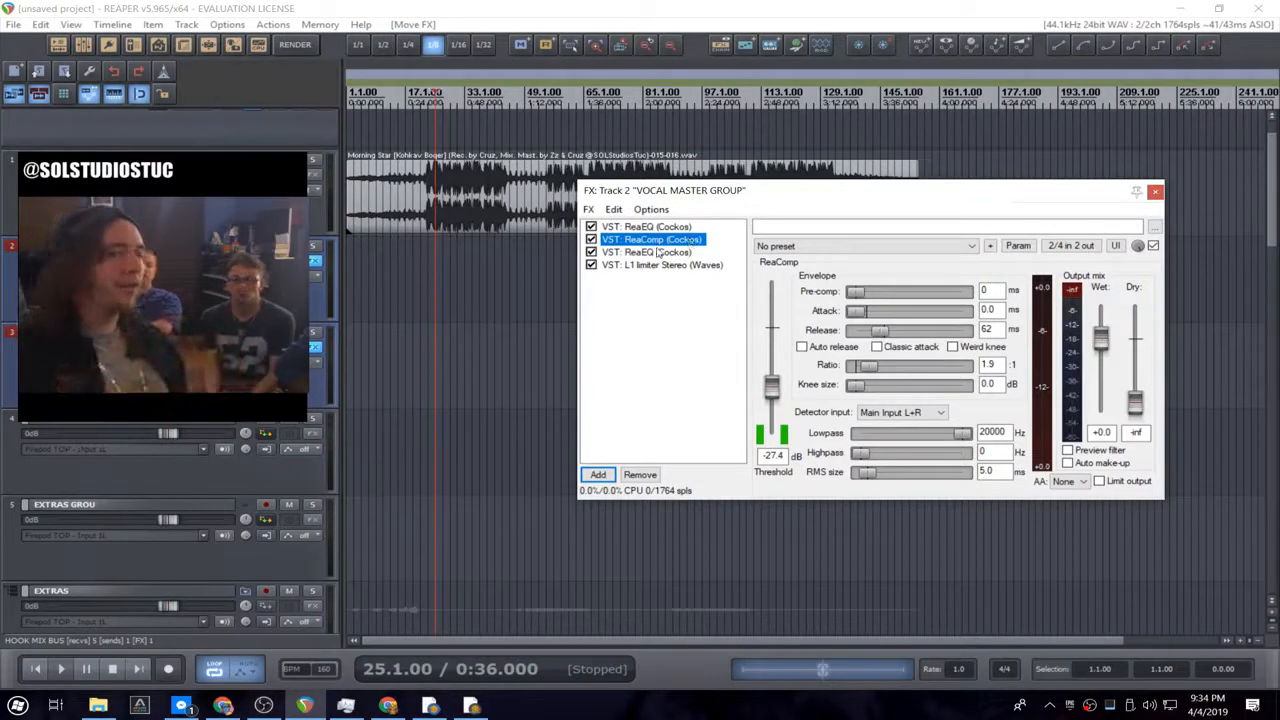
pyautogui.click(657, 253)
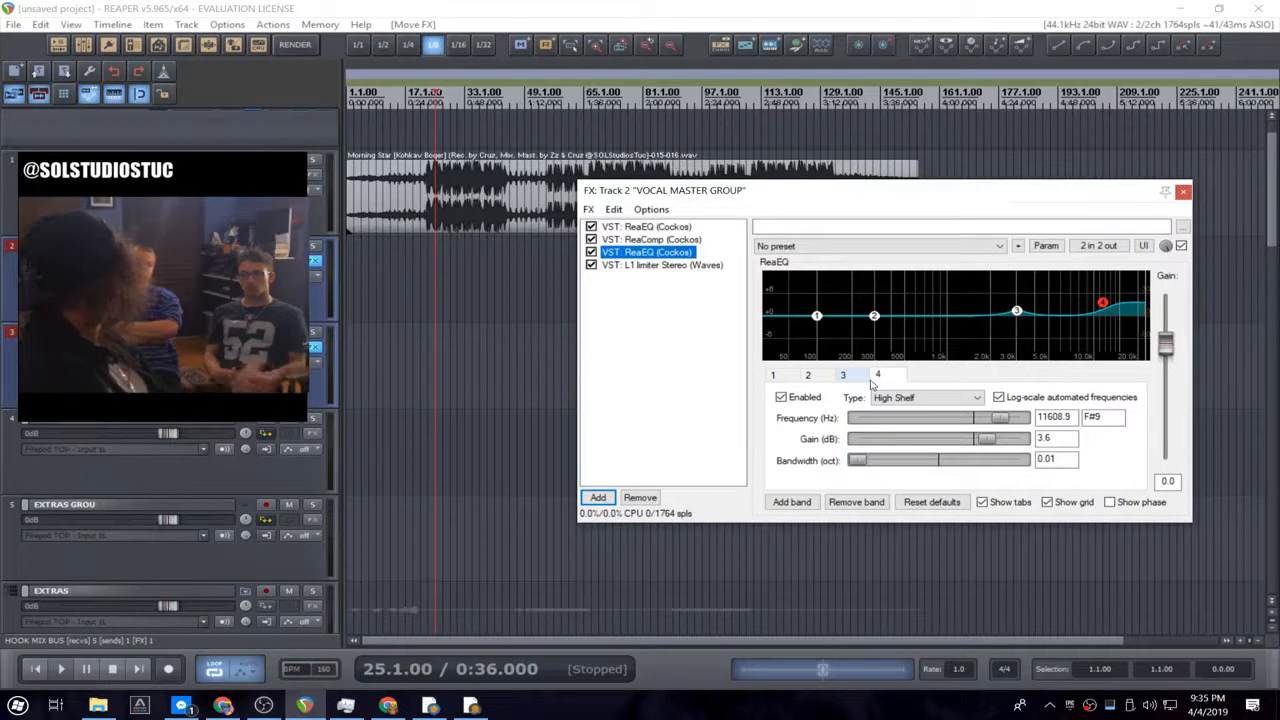
pyautogui.moveTo(874, 316)
pyautogui.mouseDown()
pyautogui.moveTo(875, 292)
pyautogui.moveTo(874, 328)
pyautogui.moveTo(874, 276)
pyautogui.moveTo(867, 360)
pyautogui.moveTo(865, 332)
pyautogui.mouseUp()
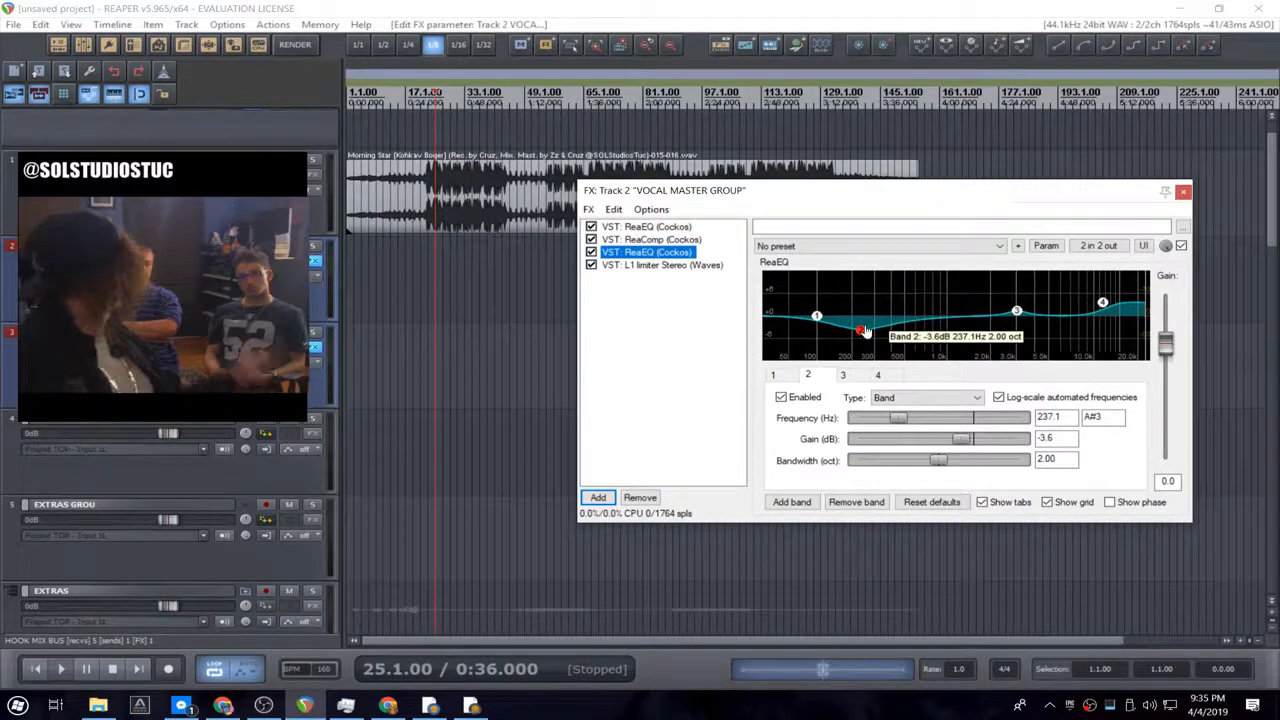
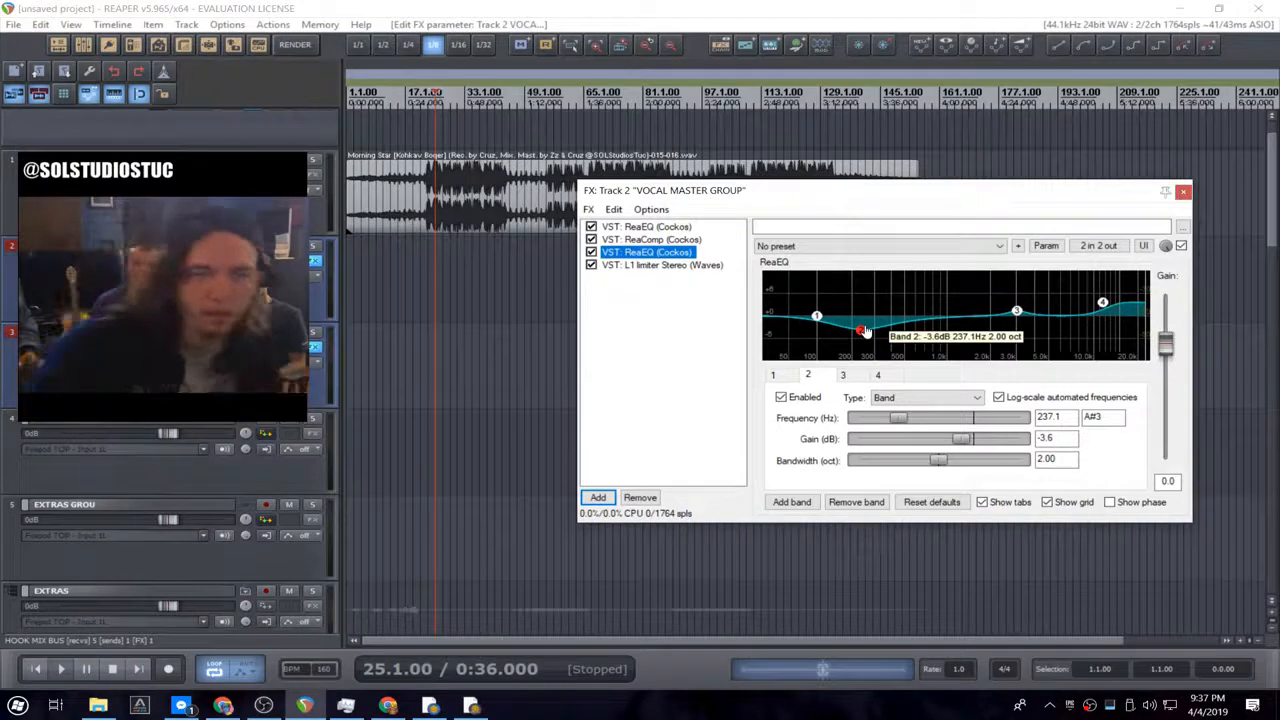
pyautogui.doubleClick(864, 330)
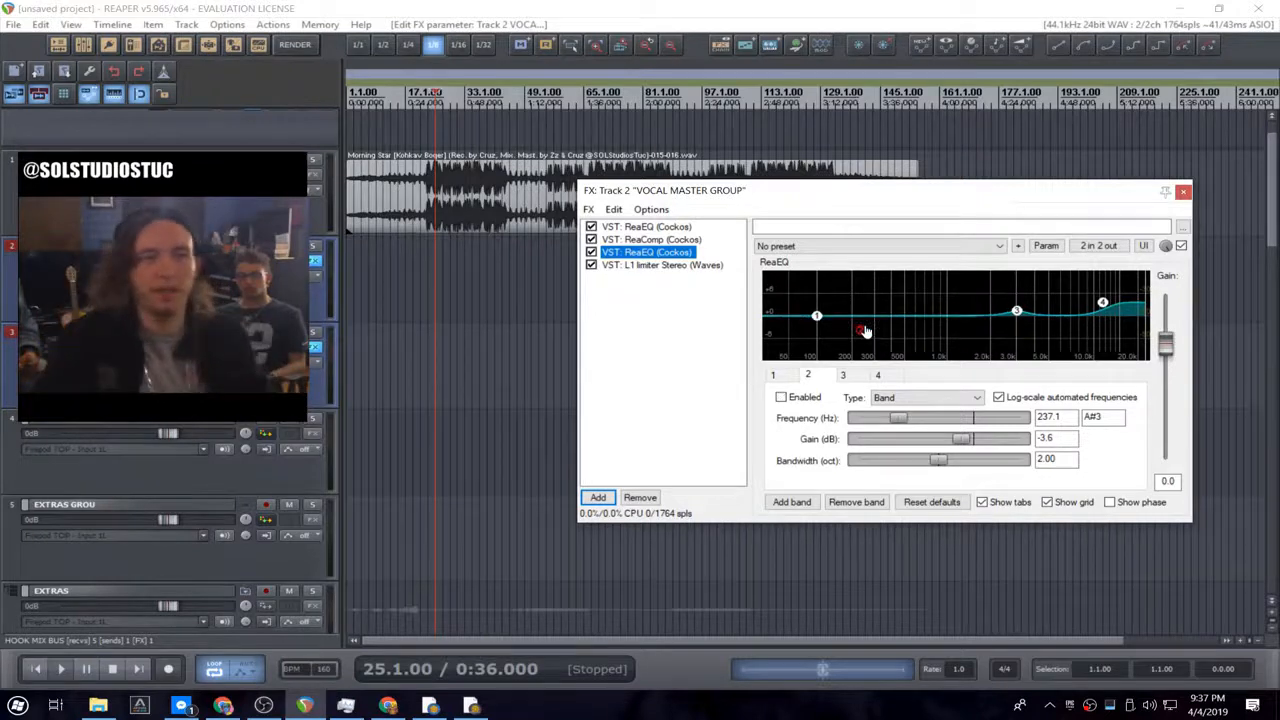
# - Close the VOCAL MASTER GROUP effects chain and listen to the mix from bar 25
pyautogui.click(1183, 192)
pyautogui.press('space')
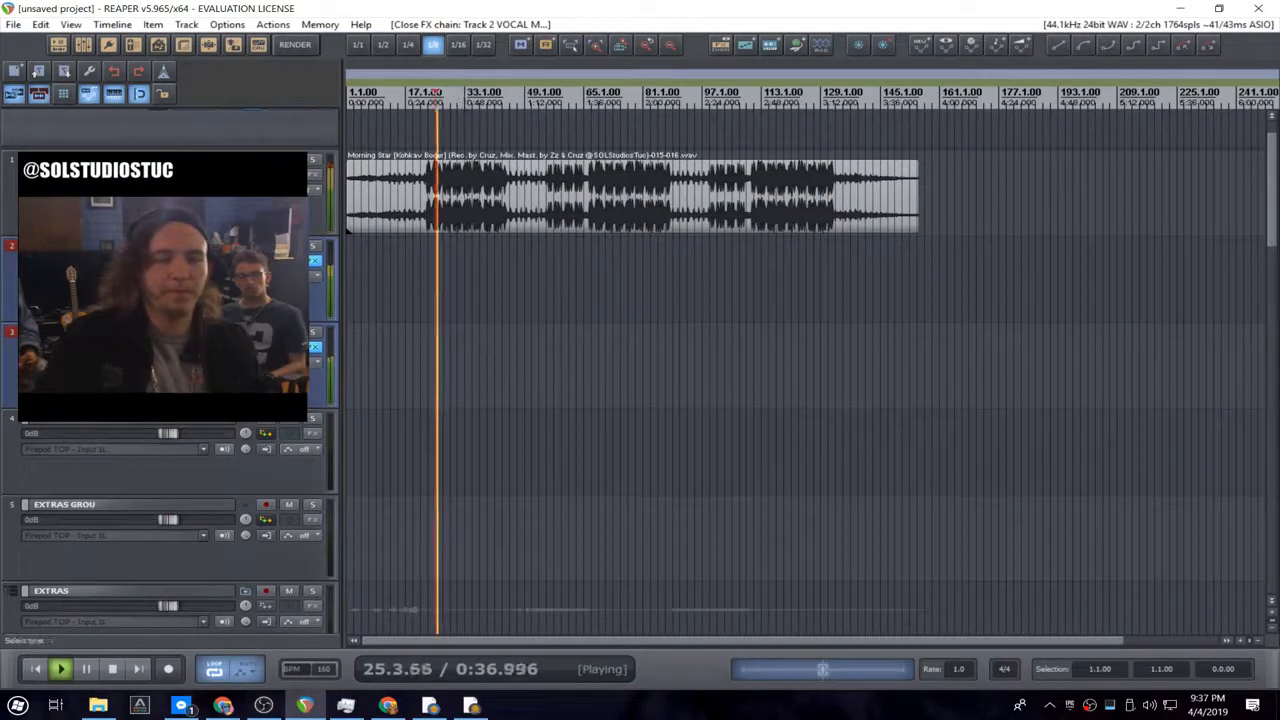
pyautogui.scroll(2, 806, 370)
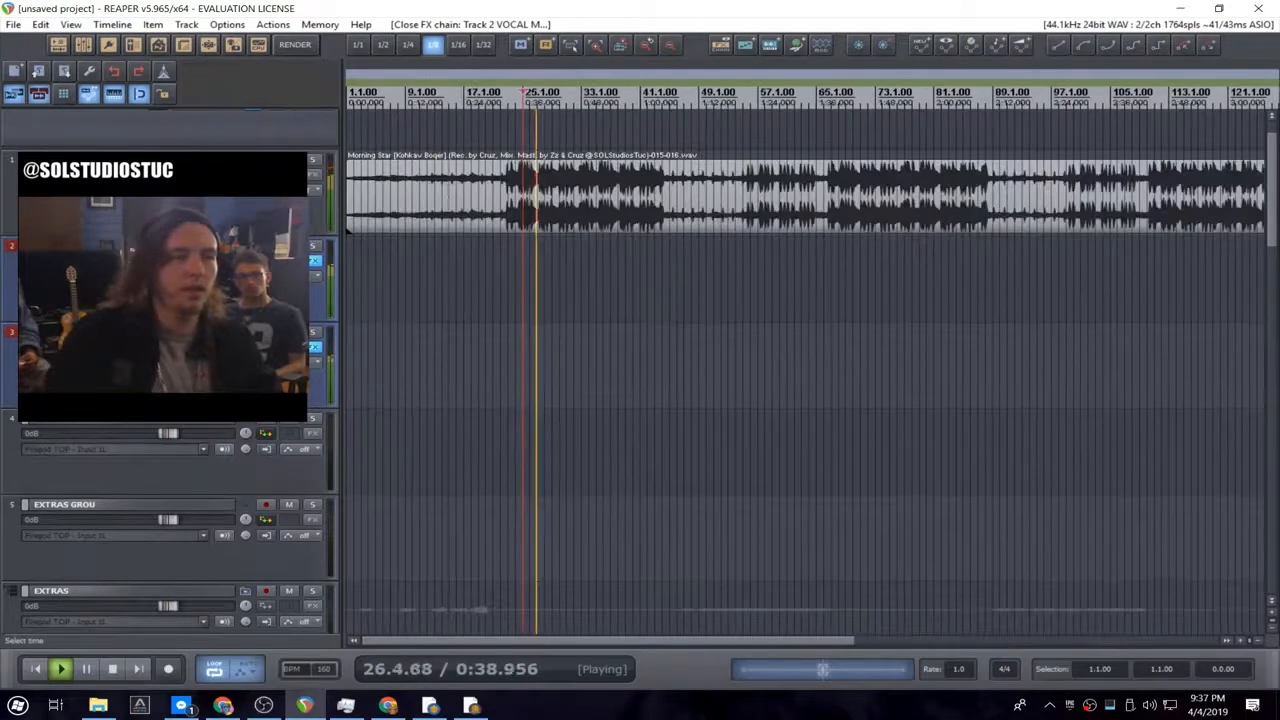
pyautogui.press('space')
# - Add the Softube Saturation Knob VST to VOCAL MASTER GROUP and place it before the L1 limiter
pyautogui.click(315, 262)
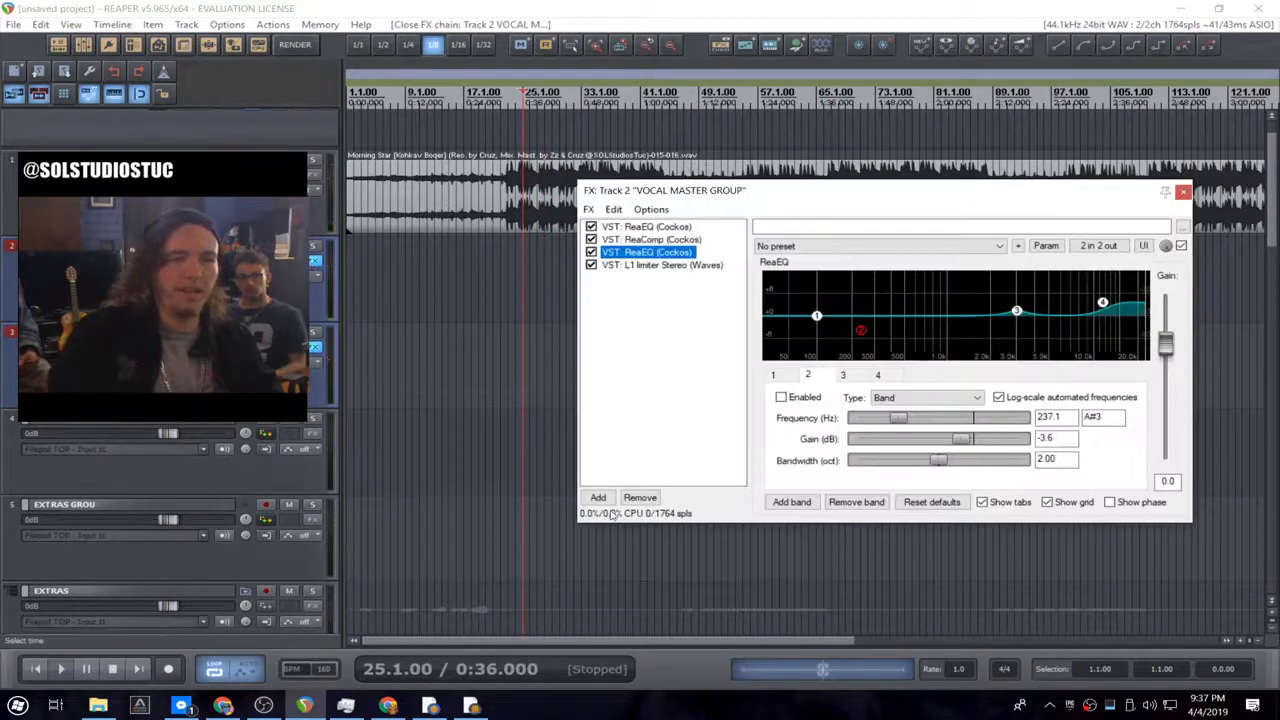
pyautogui.click(600, 498)
pyautogui.write('SATURATION')
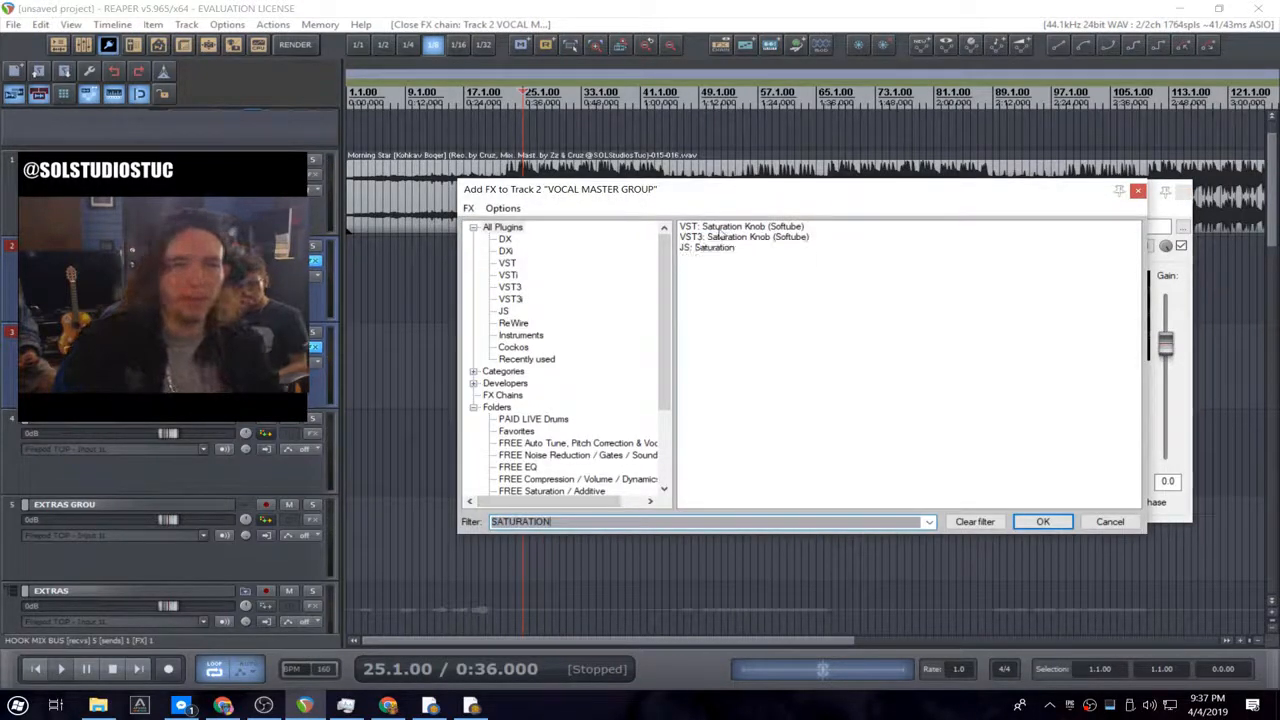
pyautogui.click(713, 227)
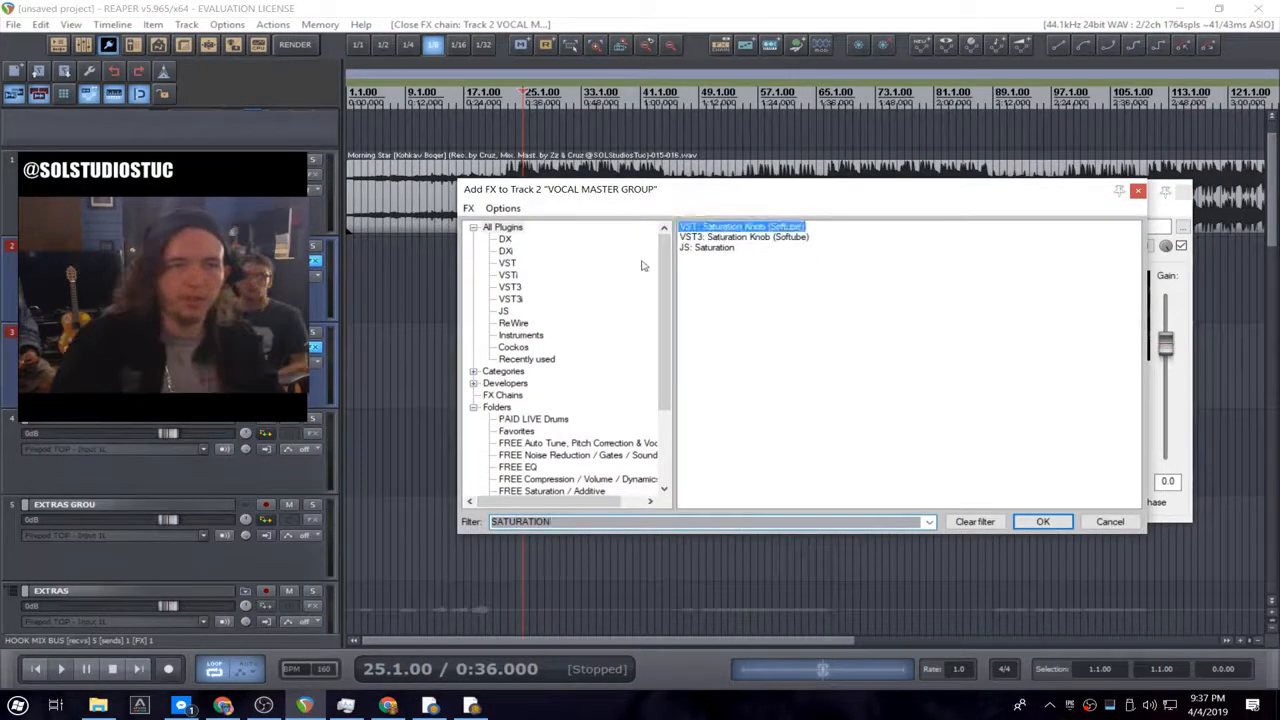
pyautogui.doubleClick(765, 226)
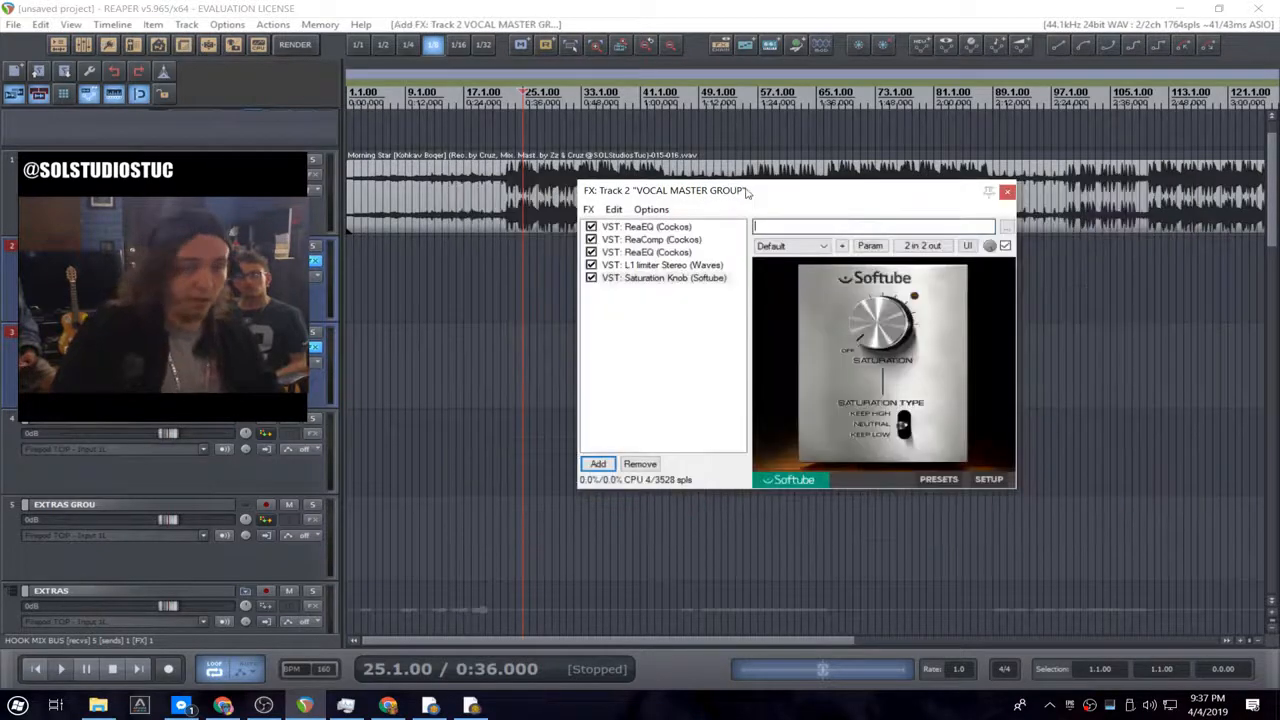
pyautogui.moveTo(750, 194); pyautogui.dragTo(534, 225)
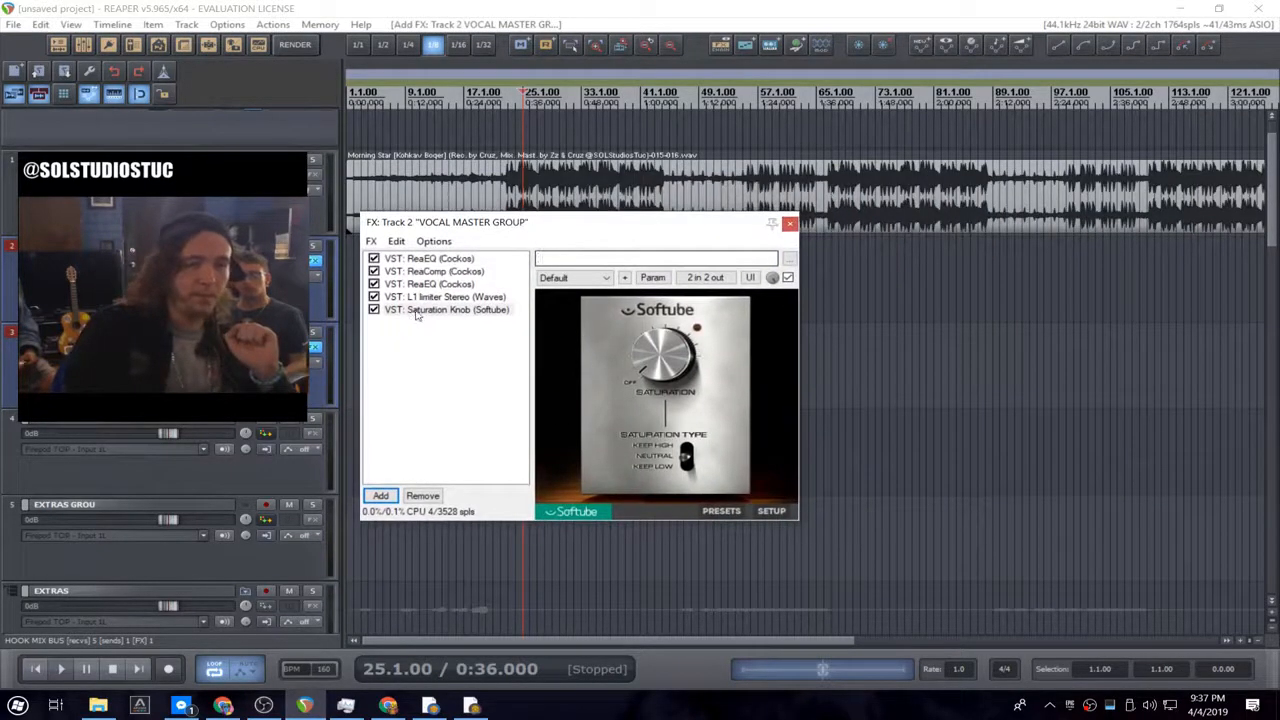
pyautogui.moveTo(414, 310); pyautogui.dragTo(420, 297)
# - Audition different amounts on the Saturation Knob during playback from bar 25, and leave it at a low setting in Neutral mode
pyautogui.press('space')
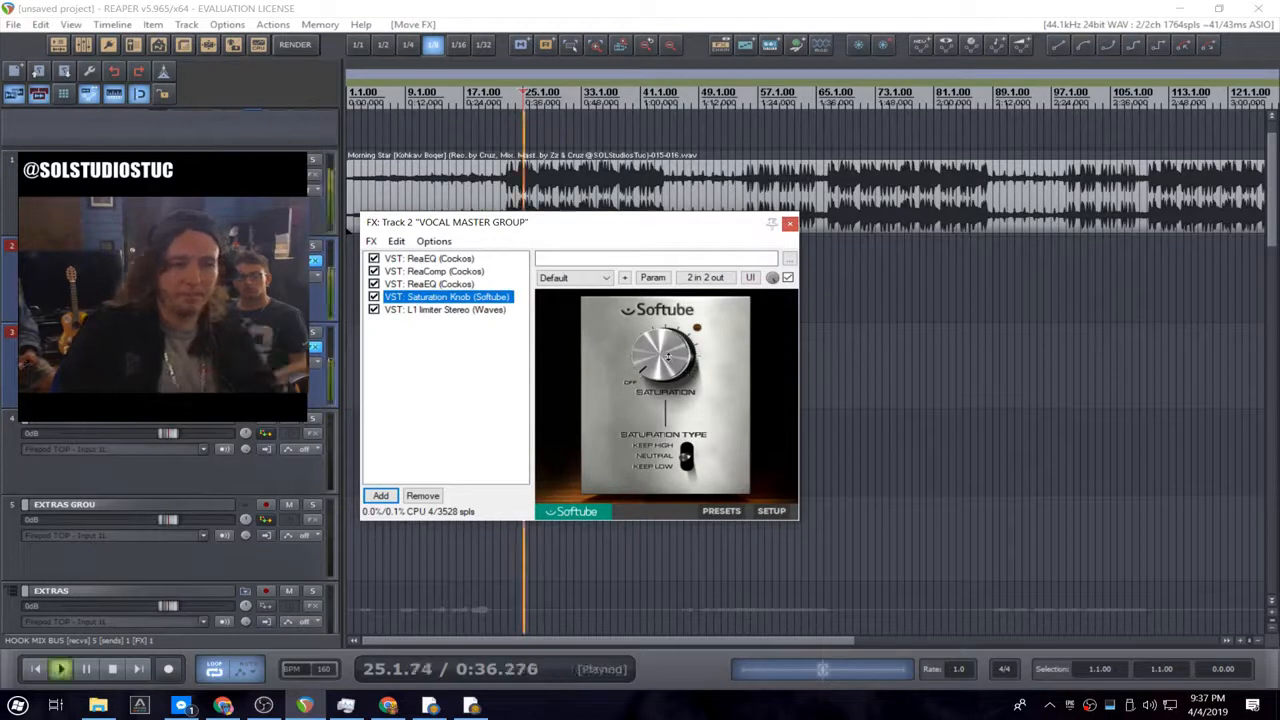
pyautogui.press('space')
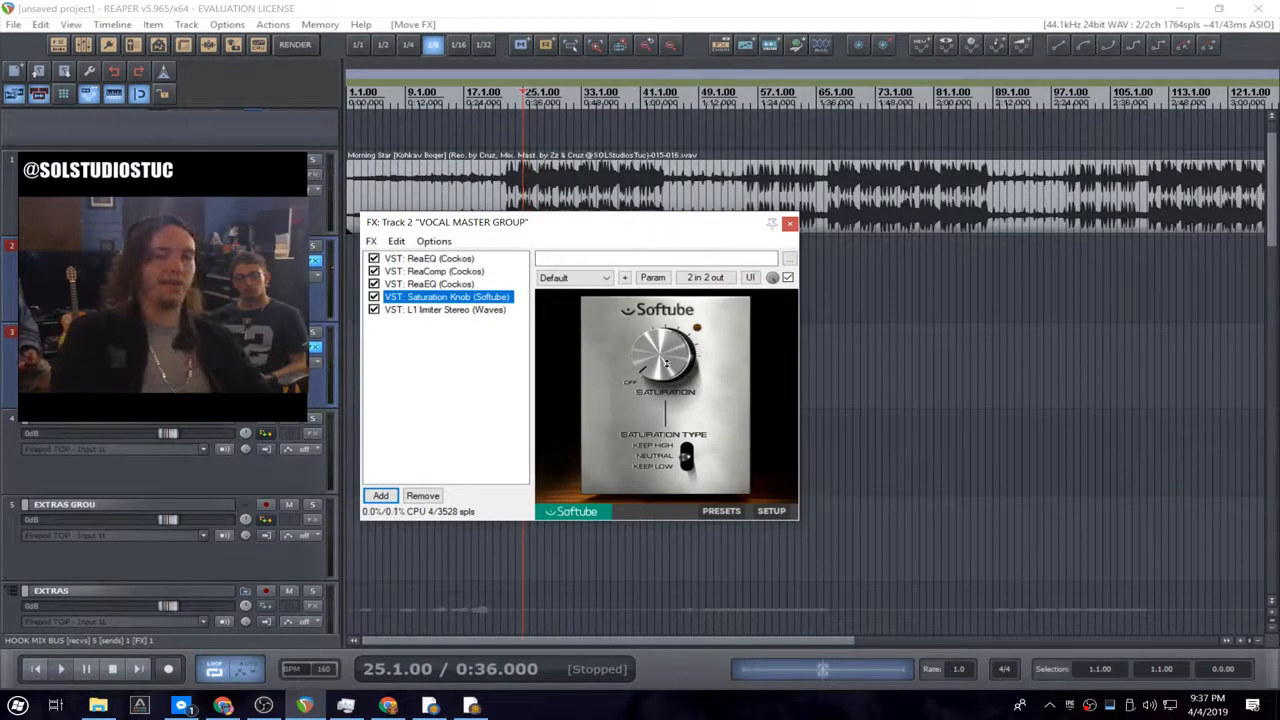
pyautogui.press('space')
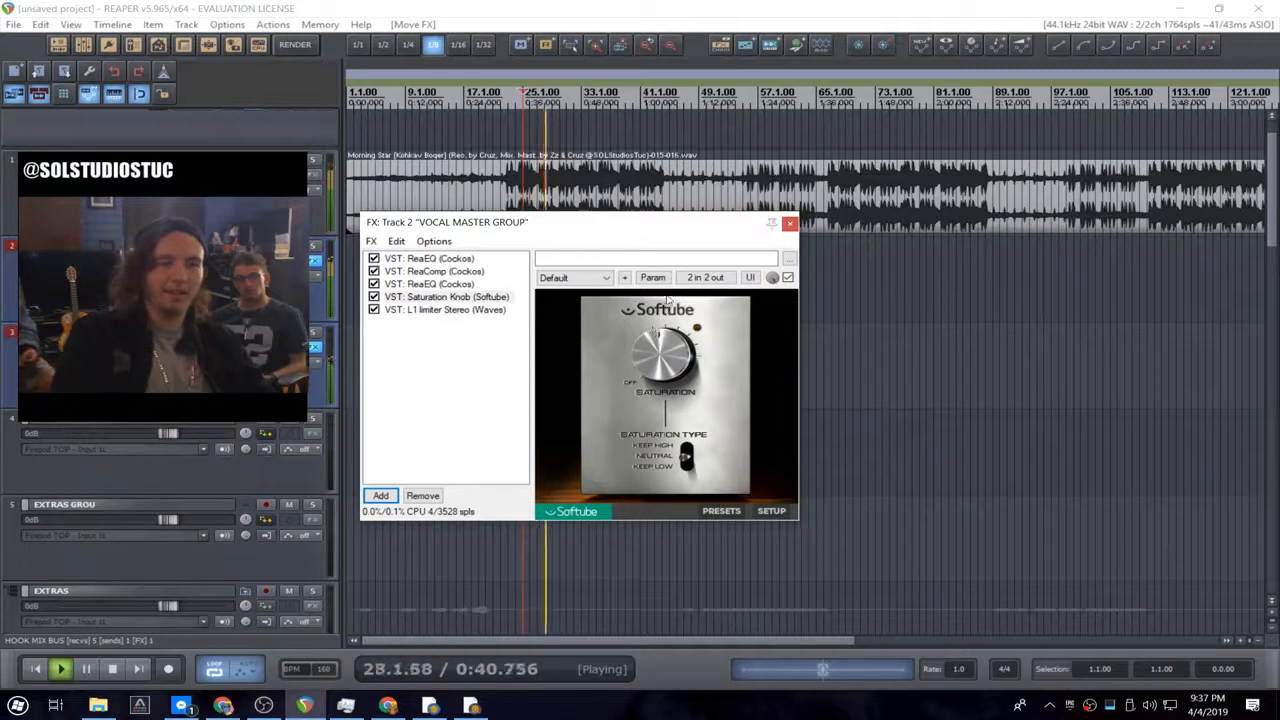
pyautogui.press('space')
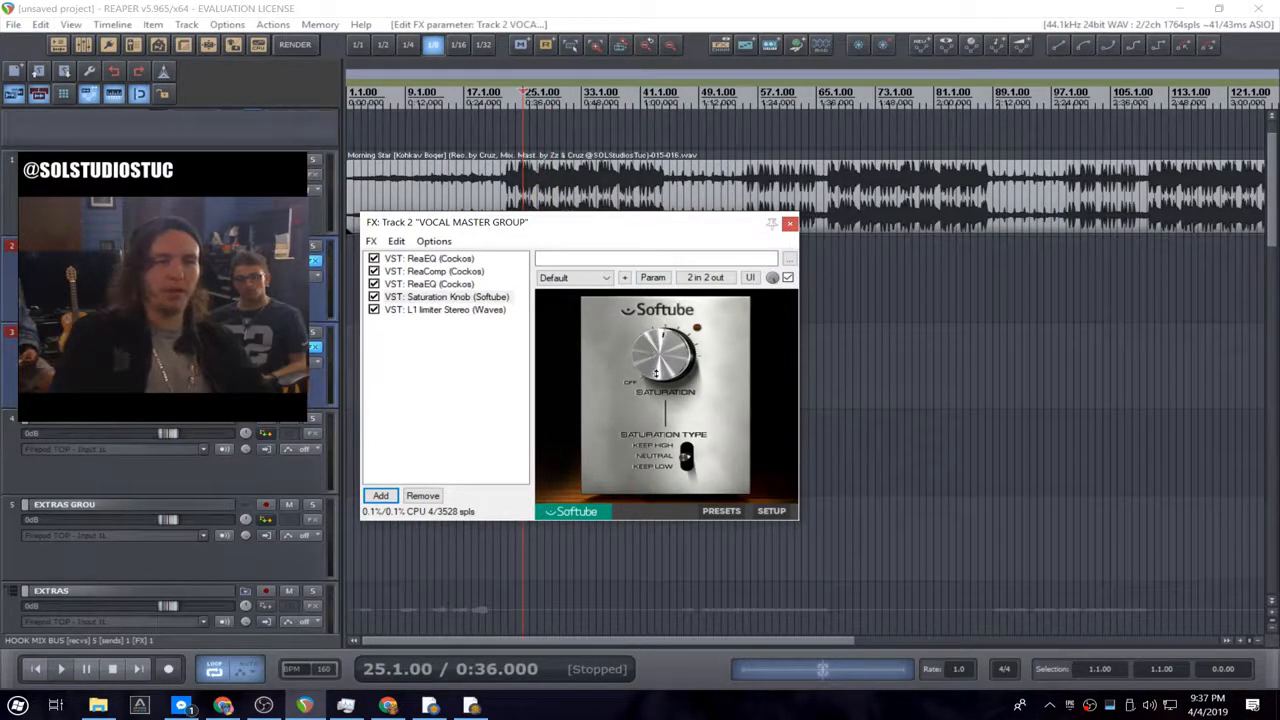
pyautogui.press('space')
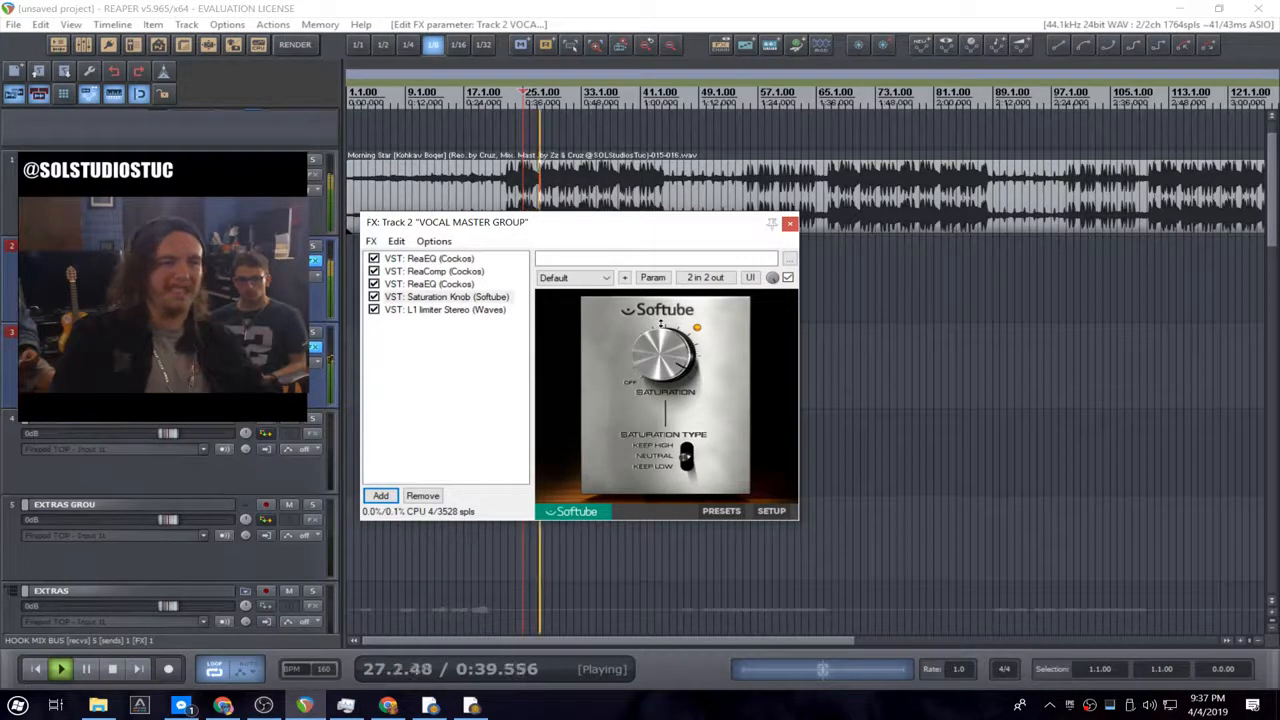
pyautogui.press('space')
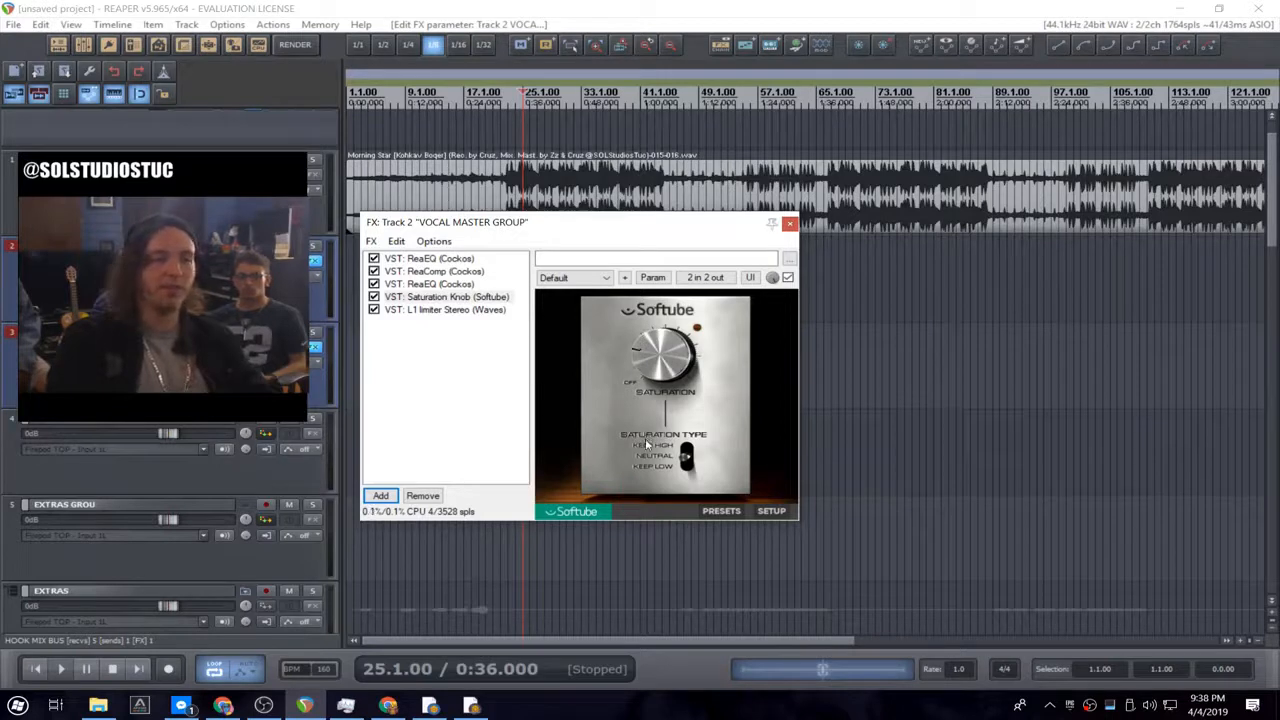
# - Compare the playing mix with the Saturation Knob bypassed and enabled, and fine-tune its saturation amount
pyautogui.press('space')
pyautogui.click(374, 297)
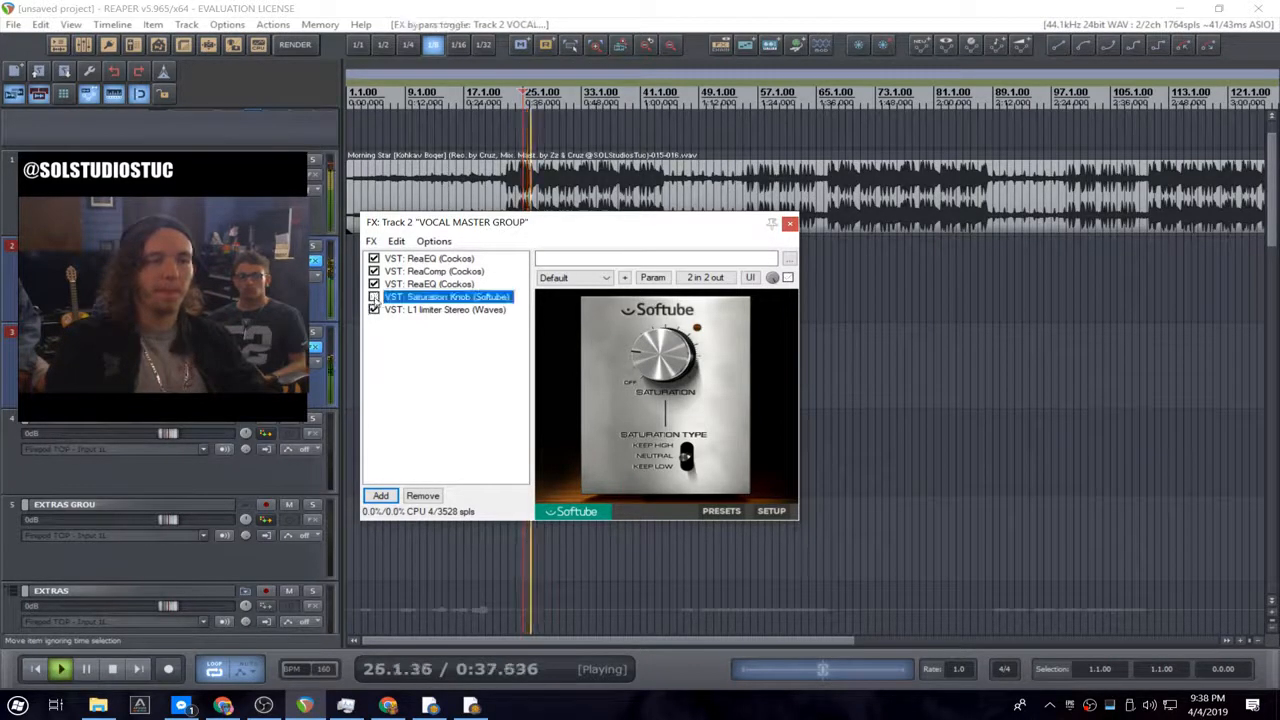
pyautogui.click(374, 297)
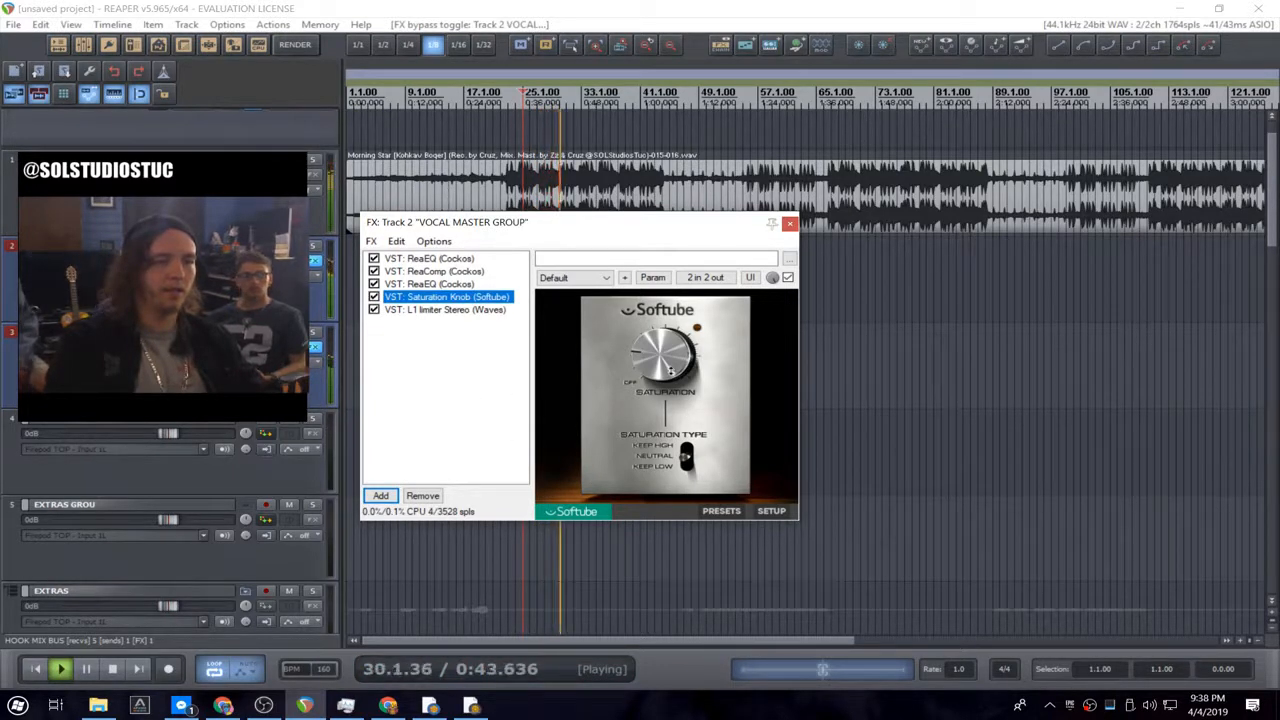
pyautogui.moveTo(671, 371); pyautogui.dragTo(671, 367)
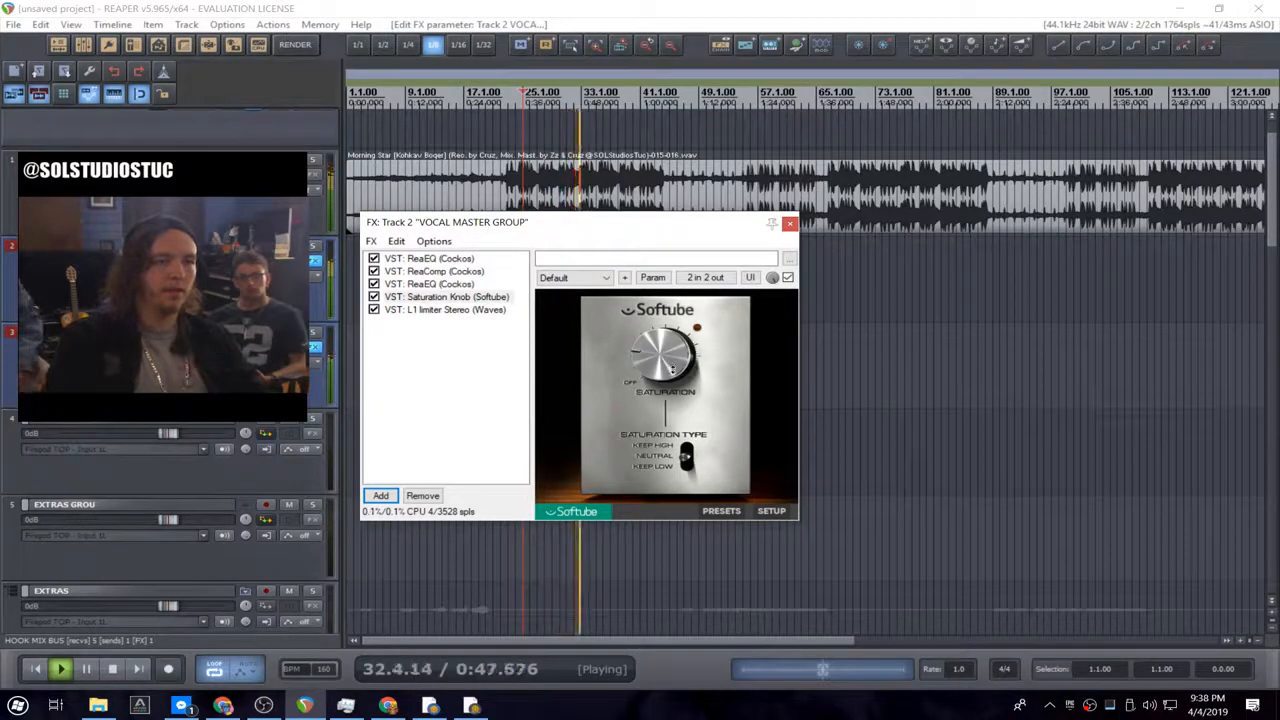
pyautogui.press('space')
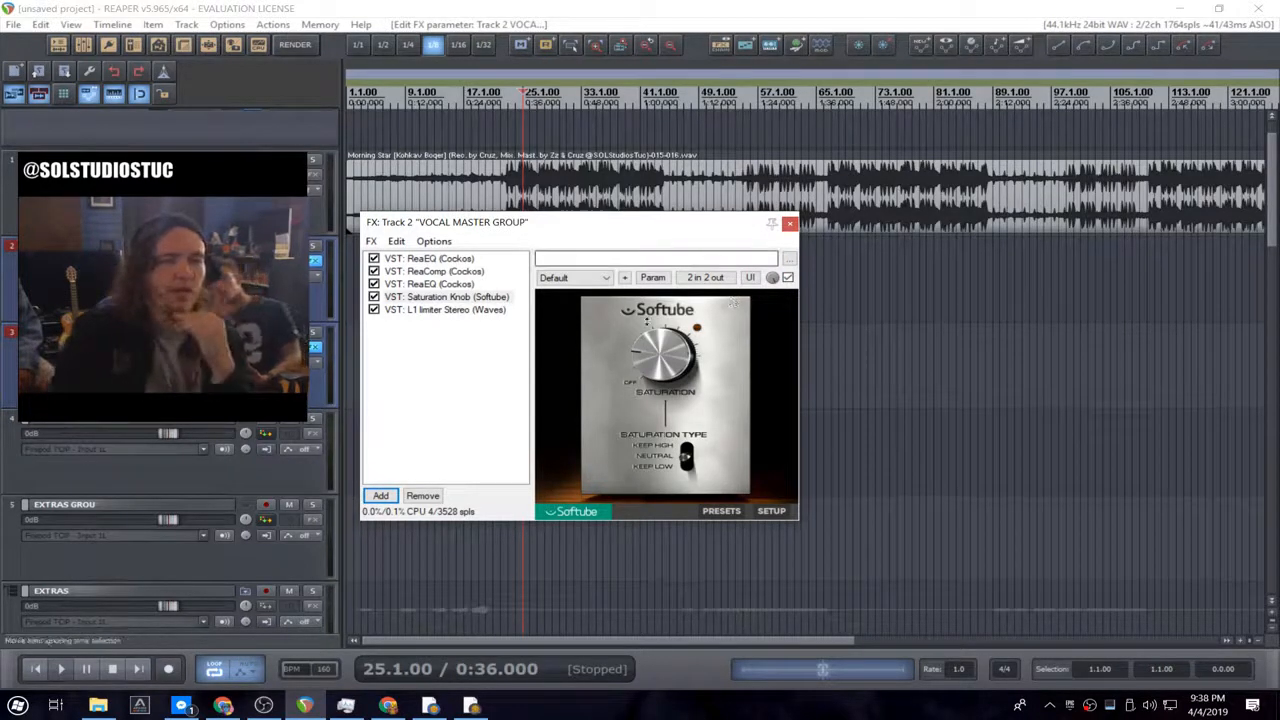
# - Add the Cockos ReaGate VST to the end of the VOCAL MASTER GROUP effects chain
pyautogui.click(456, 258)
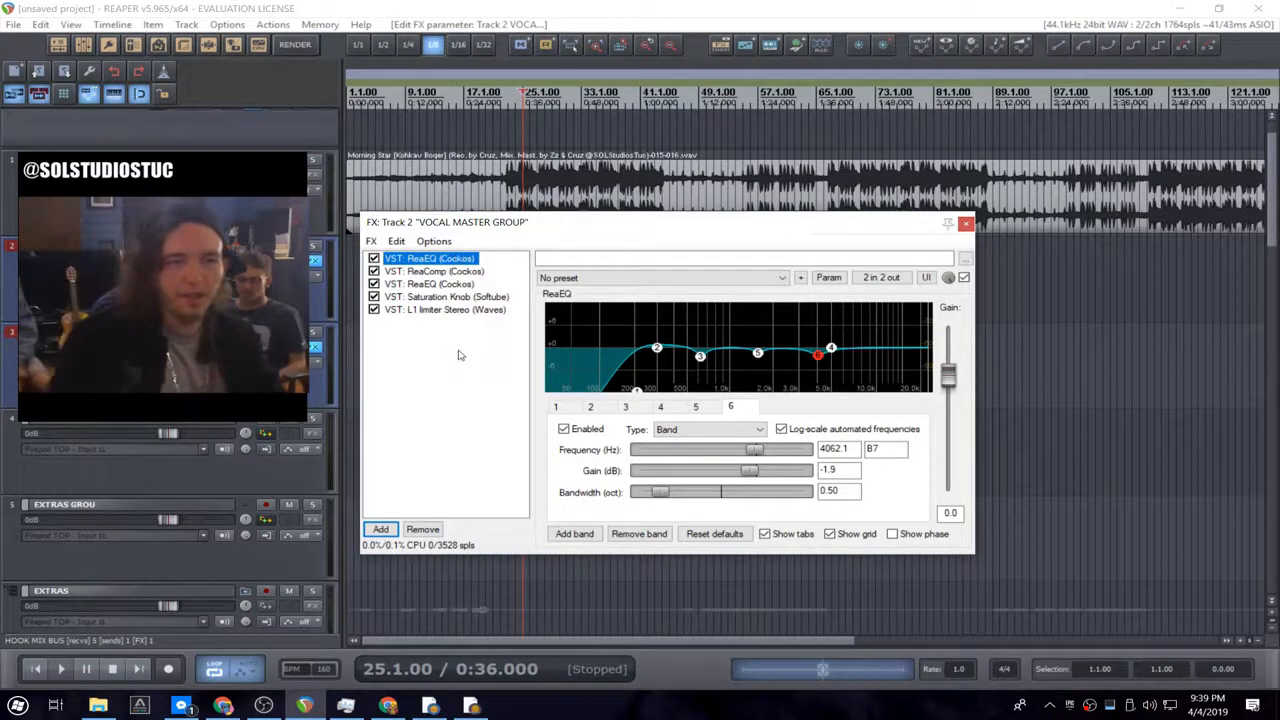
pyautogui.moveTo(430, 222); pyautogui.dragTo(619, 243)
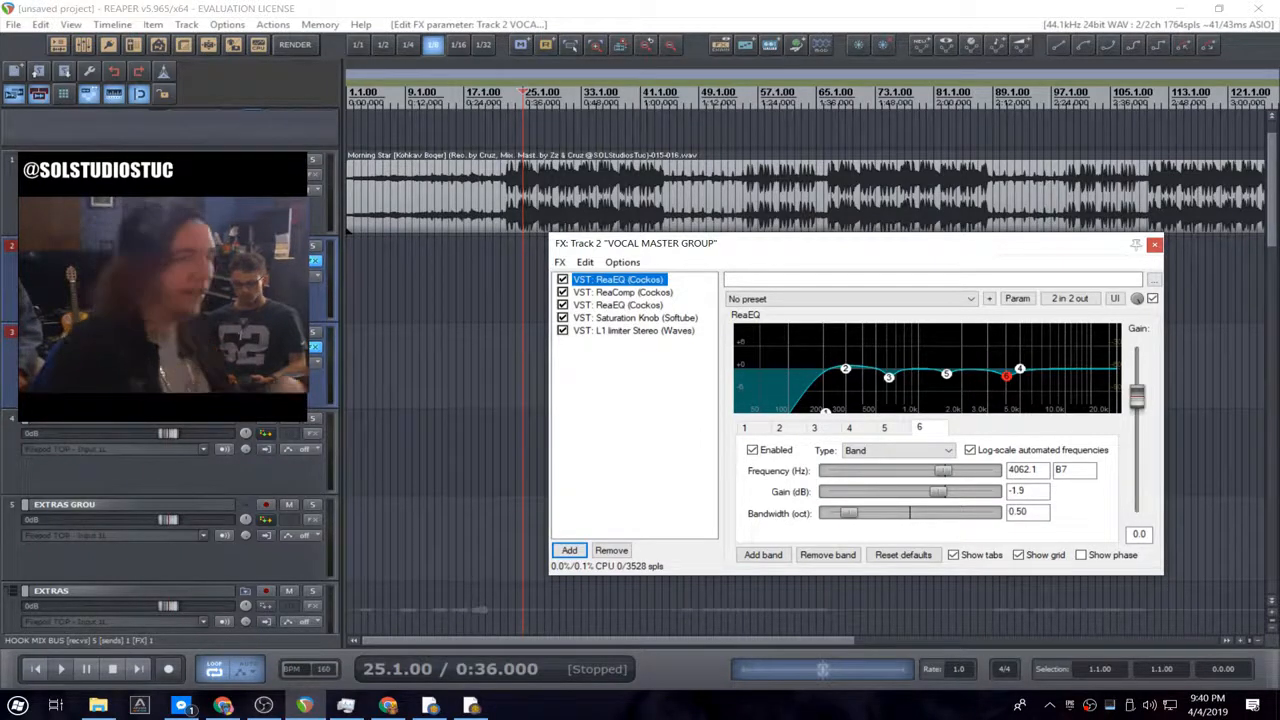
pyautogui.click(568, 551)
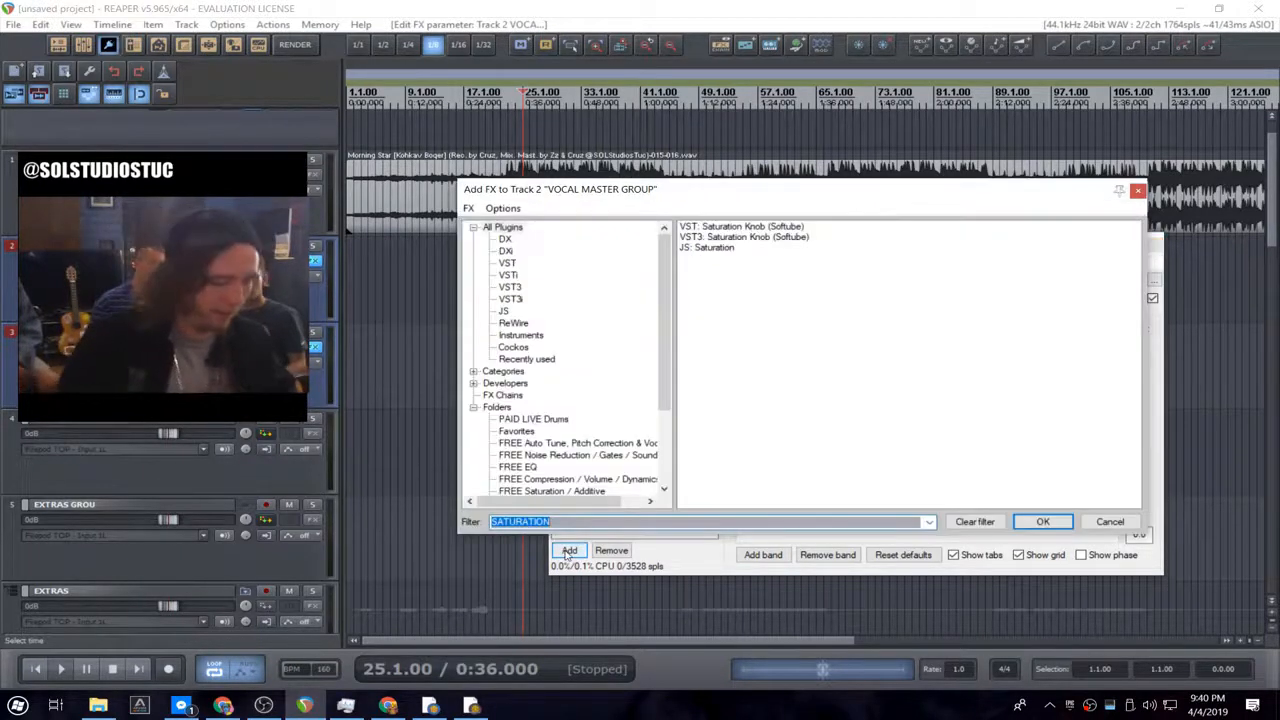
pyautogui.write('REAGATE')
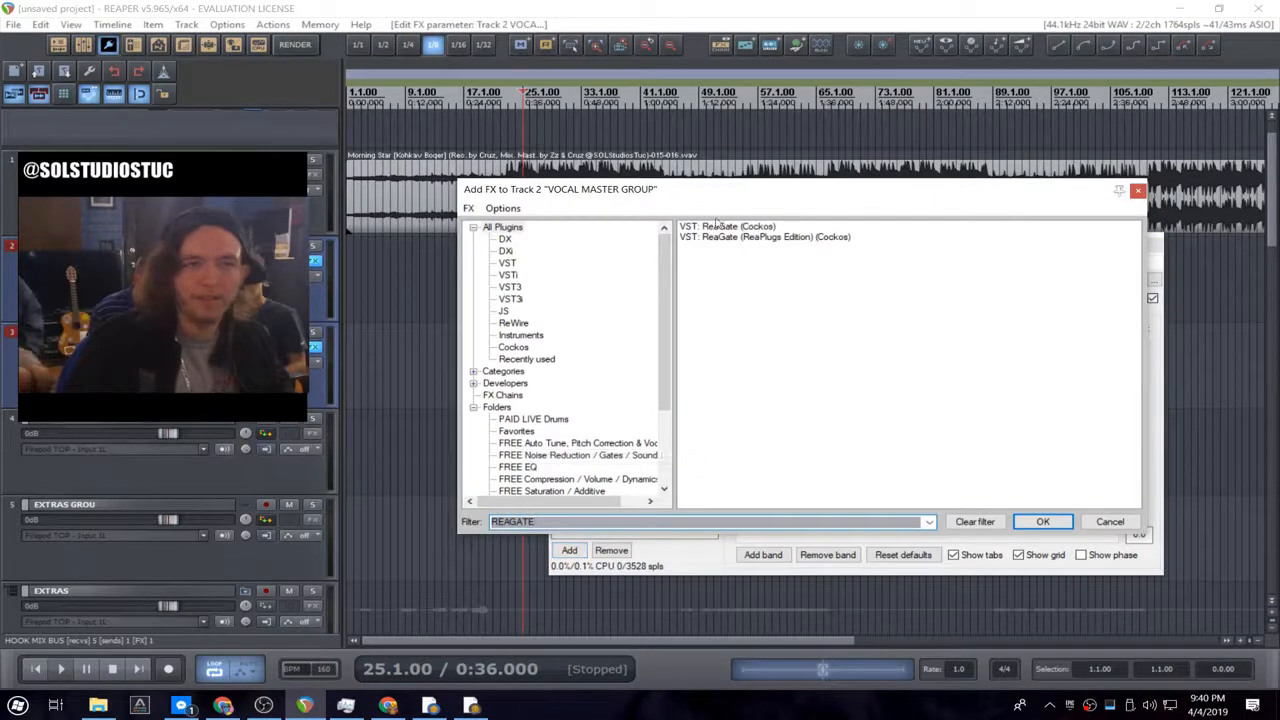
pyautogui.doubleClick(716, 226)
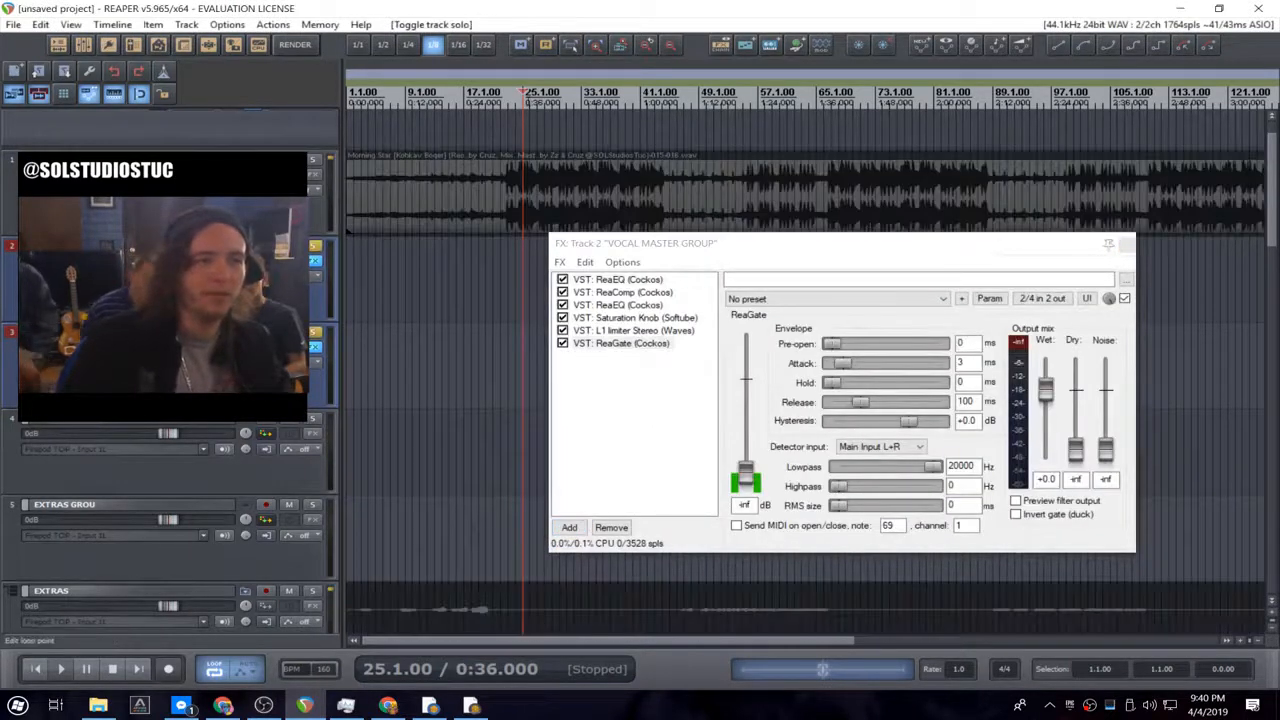
# - Clear the track solos and play the mix from bar 26 with ReaGate in the chain
pyautogui.click(530, 98)
pyautogui.click(315, 332)
pyautogui.press('space')
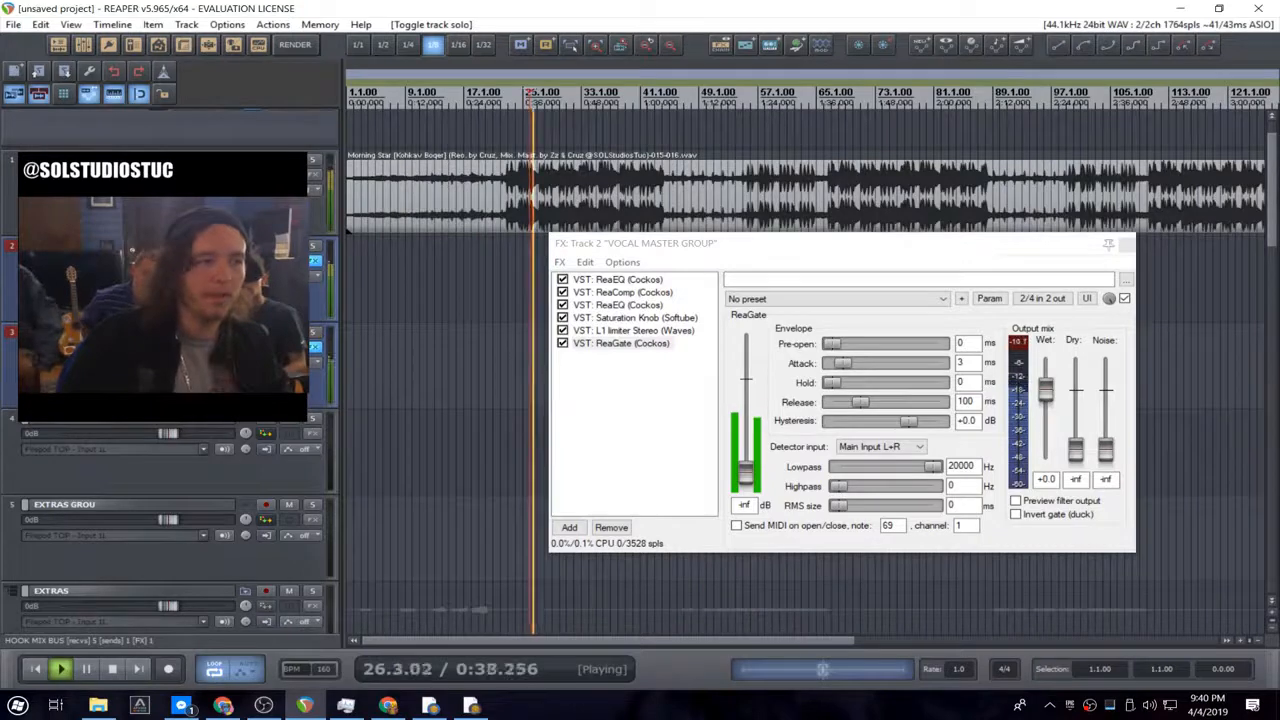
pyautogui.press('space')
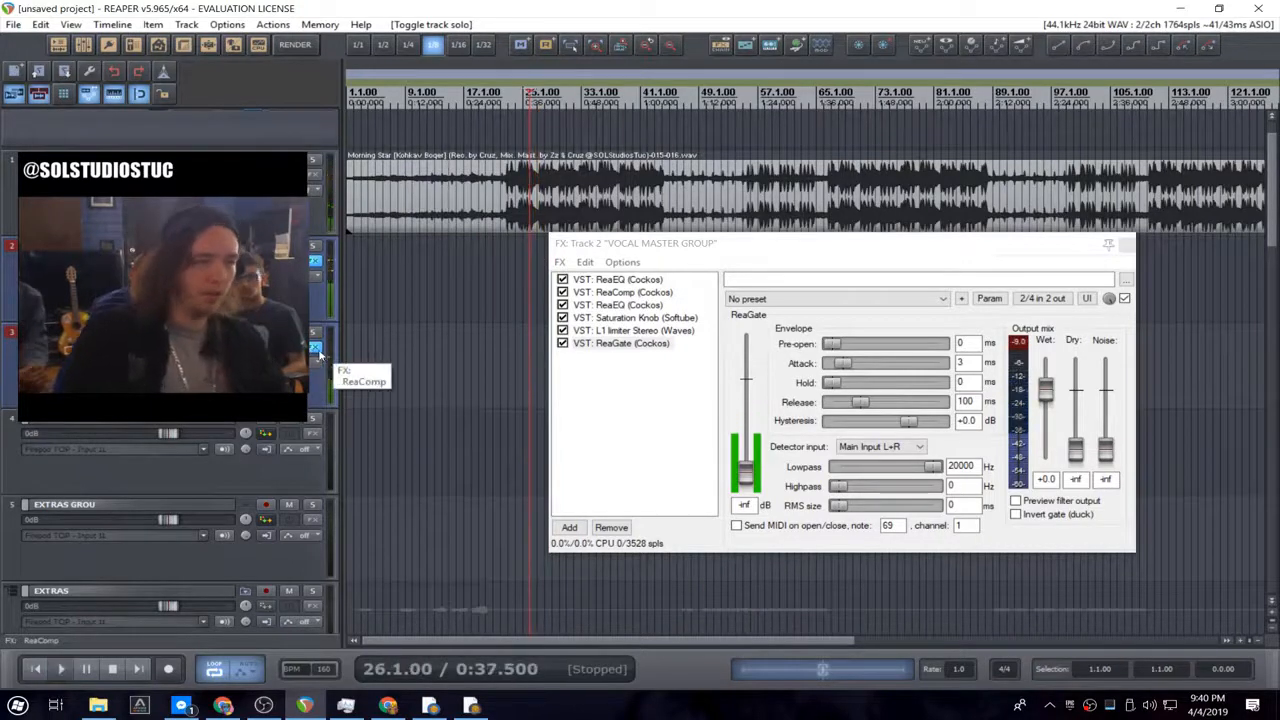
# - Copy the ReaComp from the HOOK MIX BUS effects chain to the VERSE GROUP BUS track
pyautogui.click(316, 350)
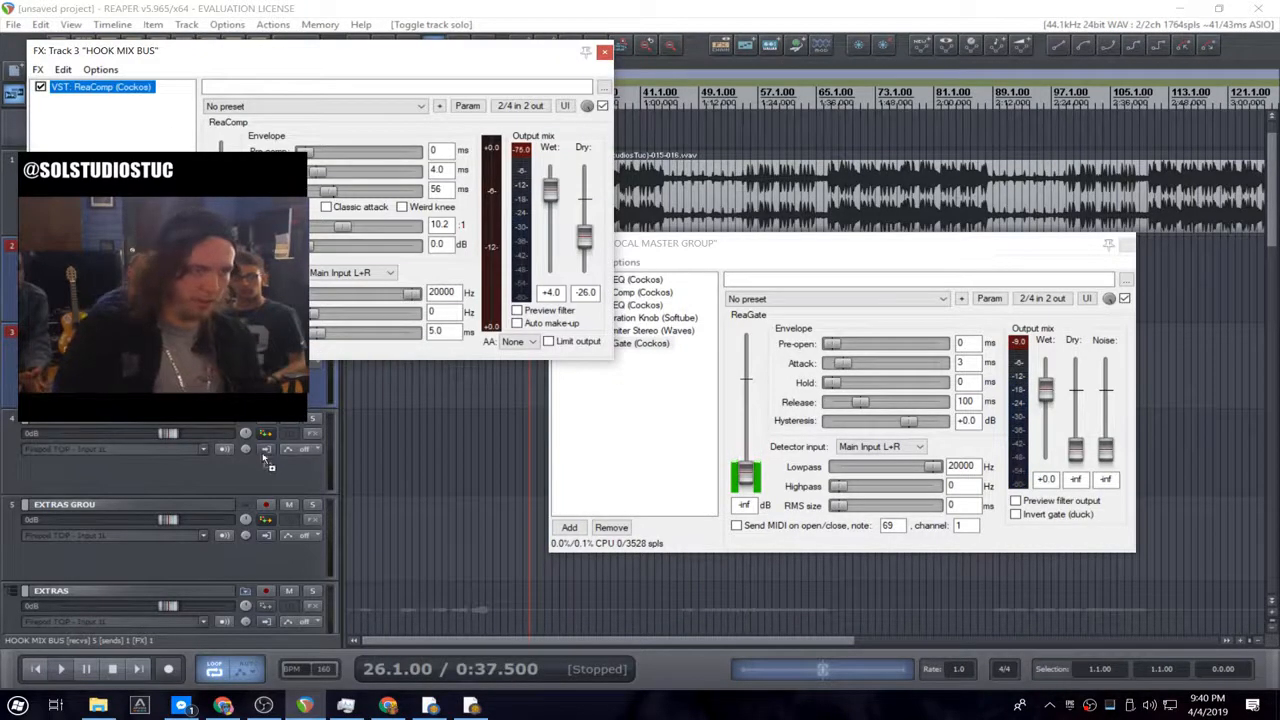
pyautogui.moveTo(322, 440); pyautogui.dragTo(318, 437)
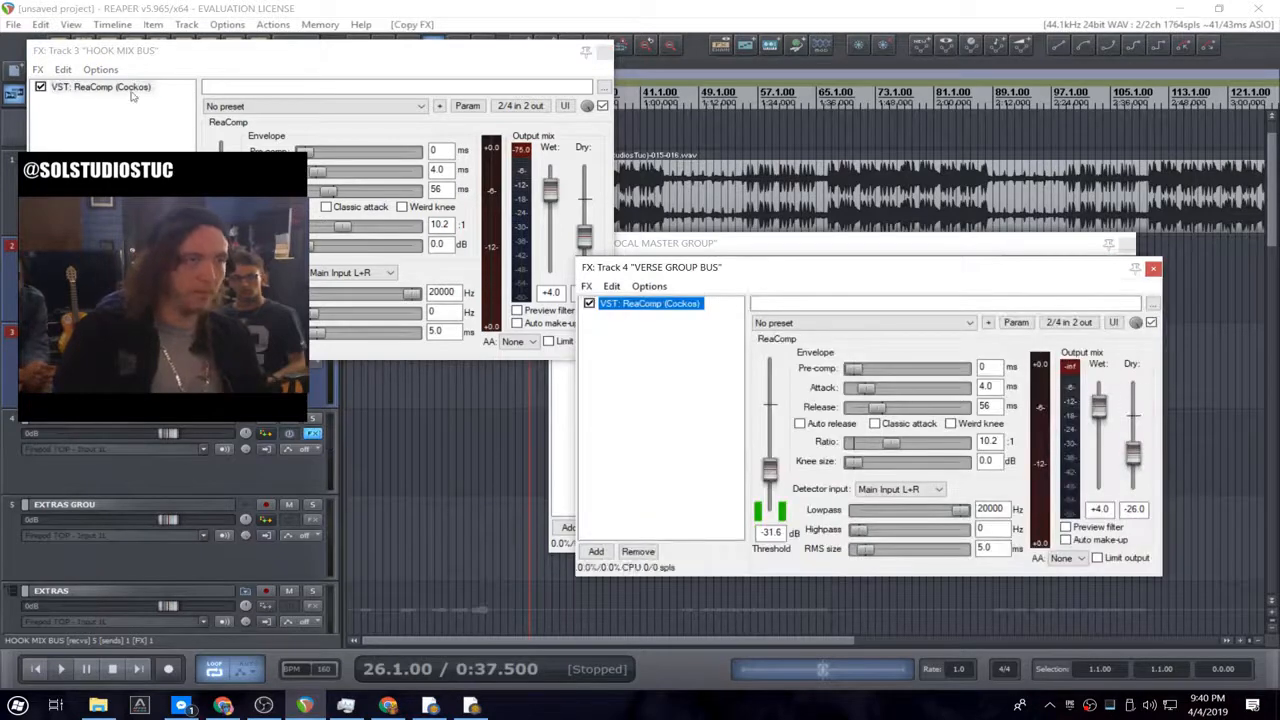
# - Copy the ReaComp from the HOOK MIX BUS effects chain to the EXTRAS GROU track and close the bus effects windows
pyautogui.moveTo(358, 481); pyautogui.dragTo(313, 519)
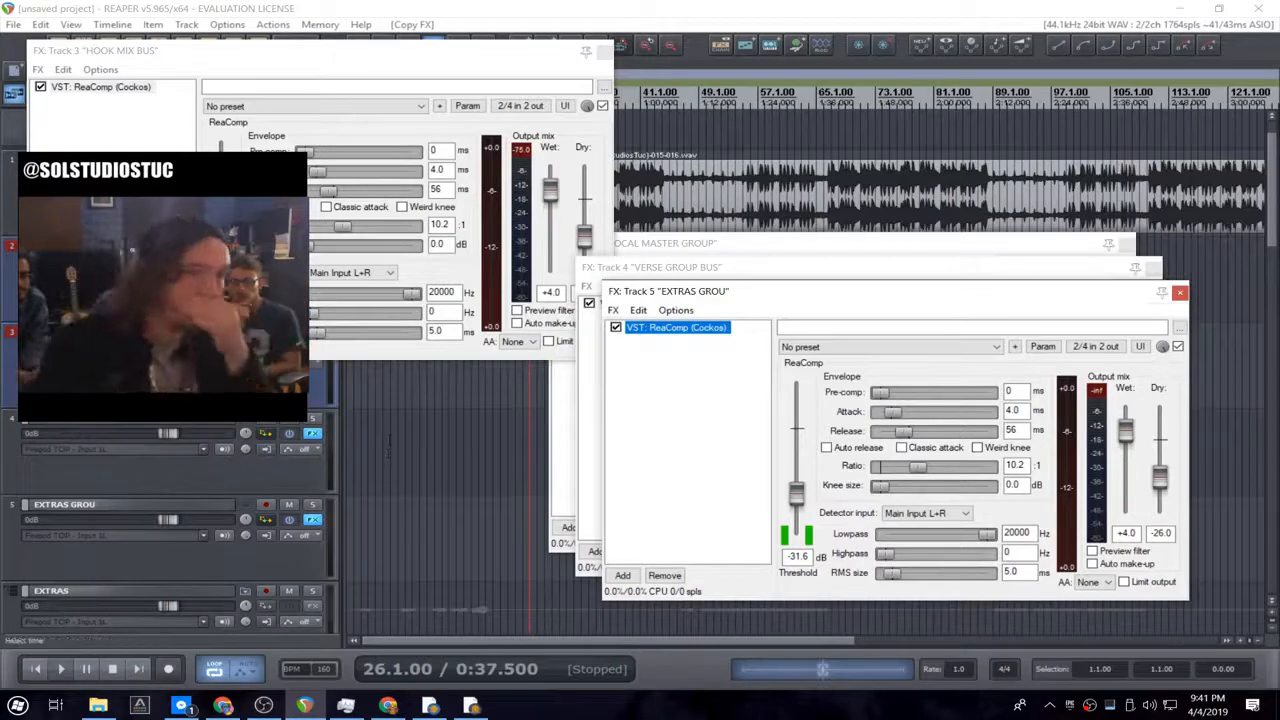
pyautogui.click(1181, 291)
pyautogui.click(605, 50)
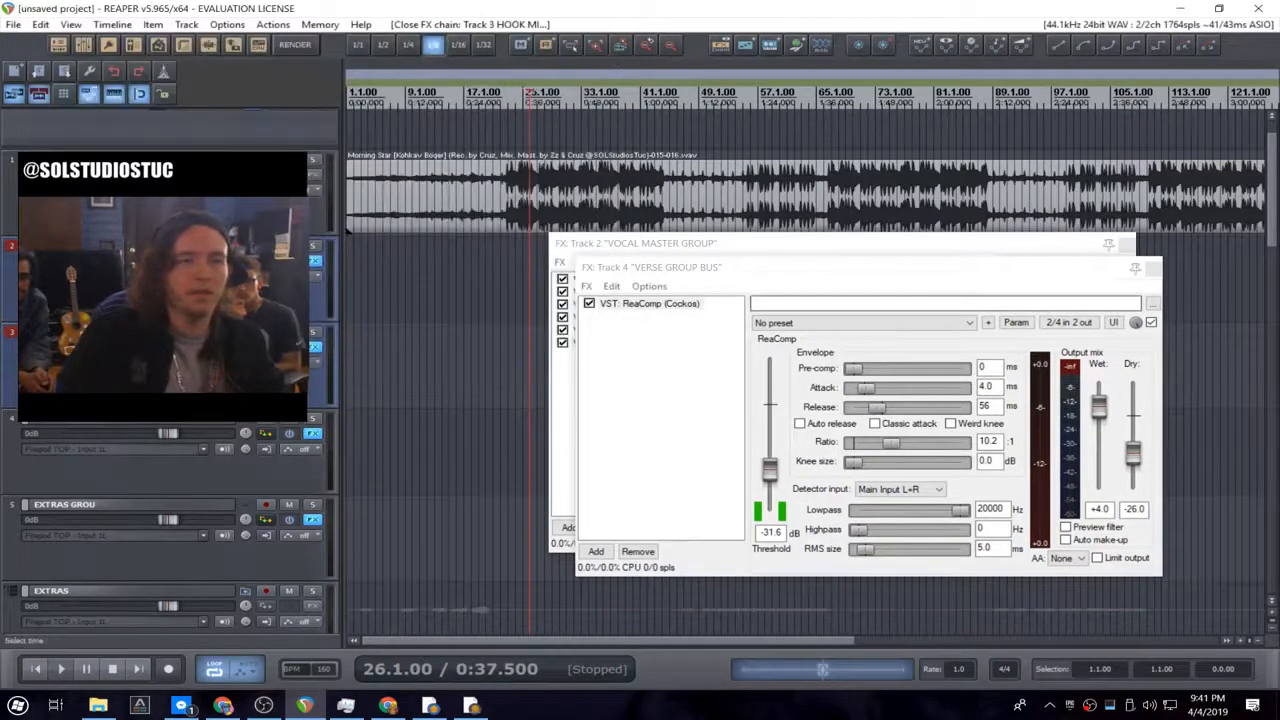
pyautogui.click(1153, 269)
# - Move ReaGate to the beginning of the VOCAL MASTER GROUP effects chain
pyautogui.click(714, 247)
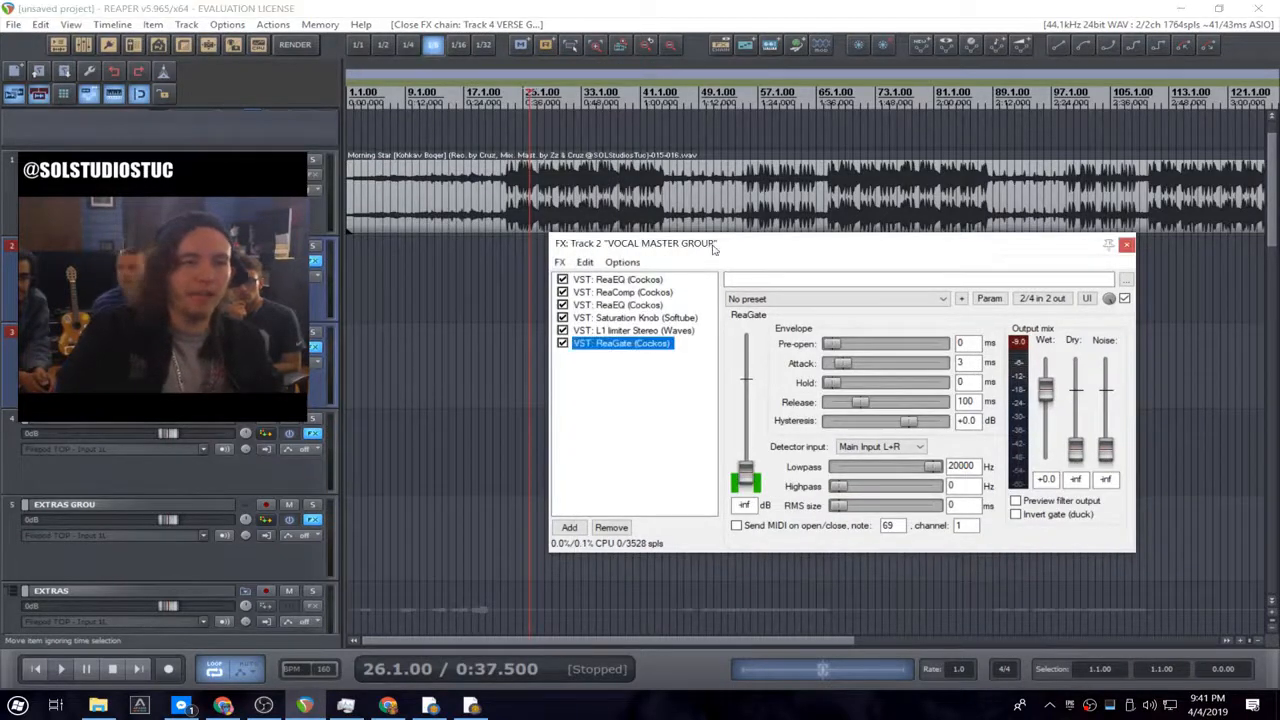
pyautogui.moveTo(714, 247); pyautogui.dragTo(454, 253)
pyautogui.press('space')
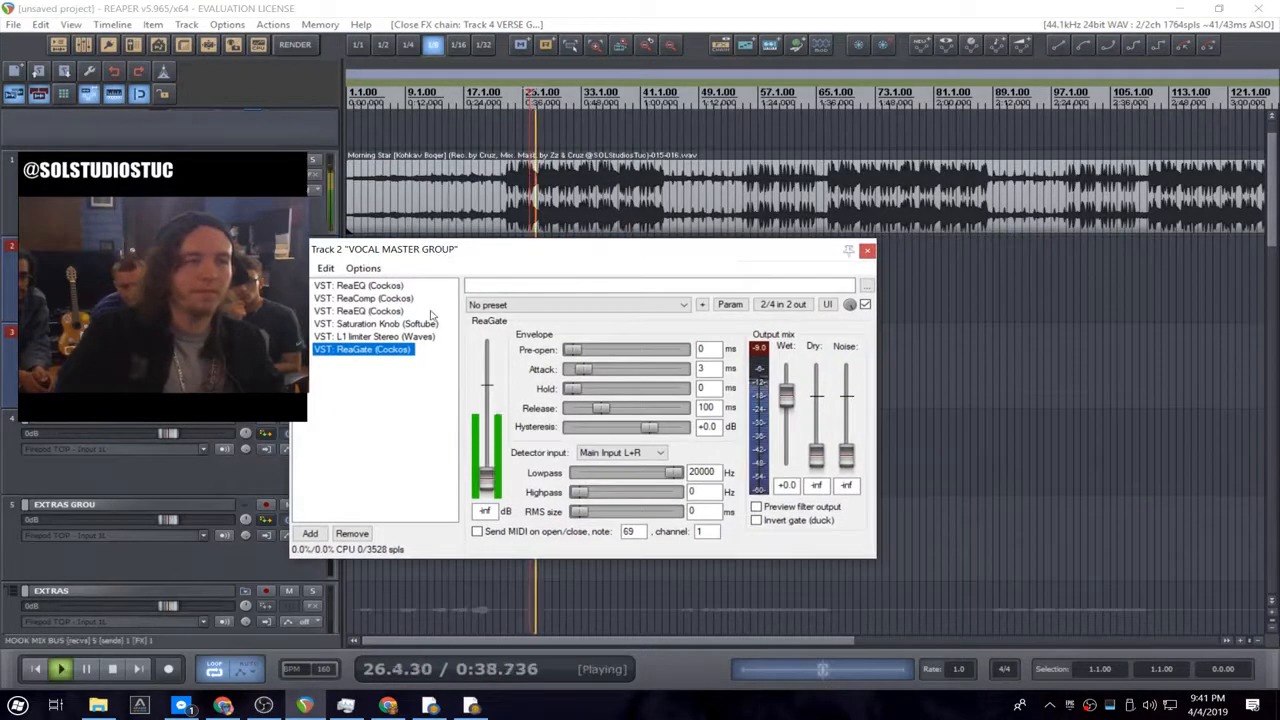
pyautogui.moveTo(341, 358); pyautogui.dragTo(346, 295)
pyautogui.click(369, 349)
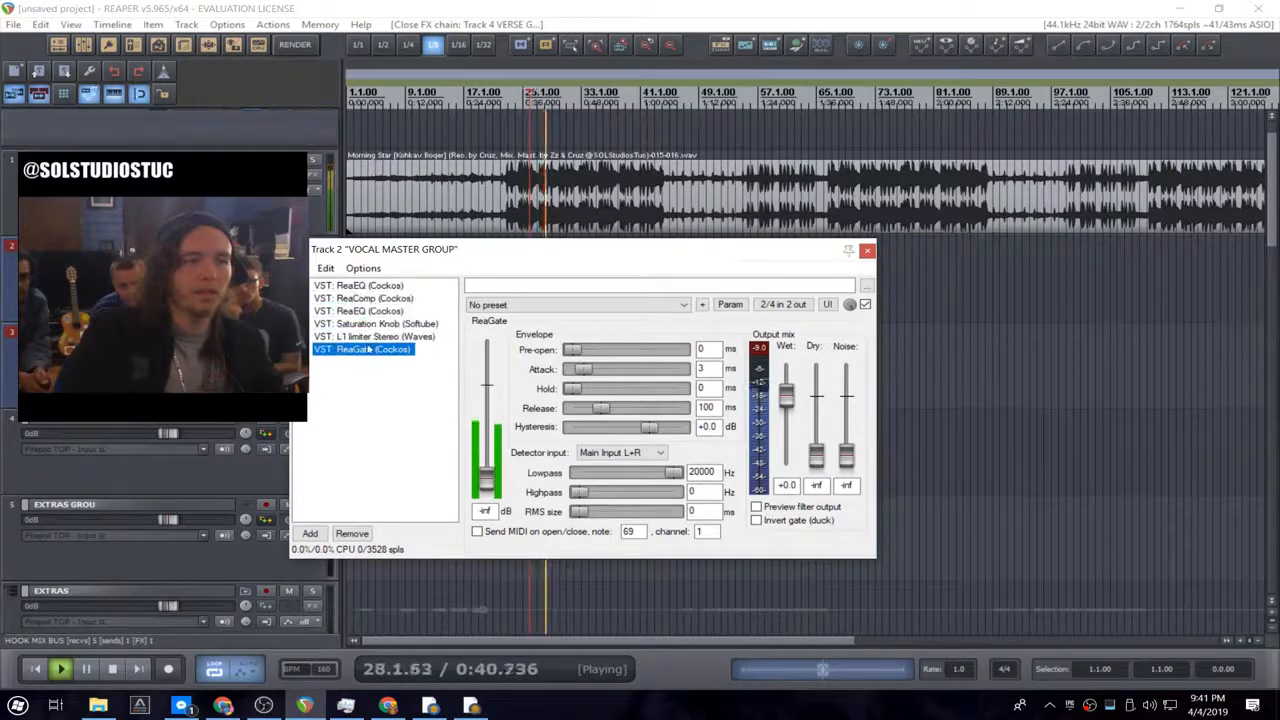
pyautogui.press('space')
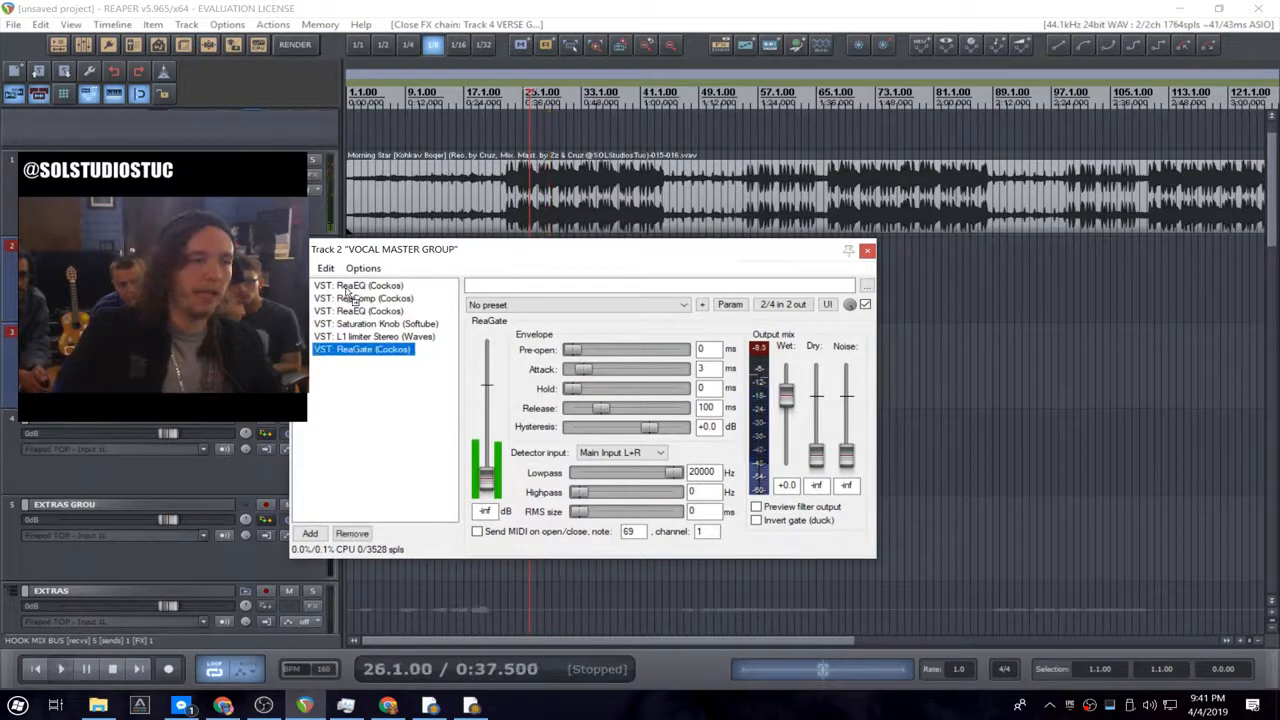
pyautogui.moveTo(347, 291); pyautogui.dragTo(466, 304)
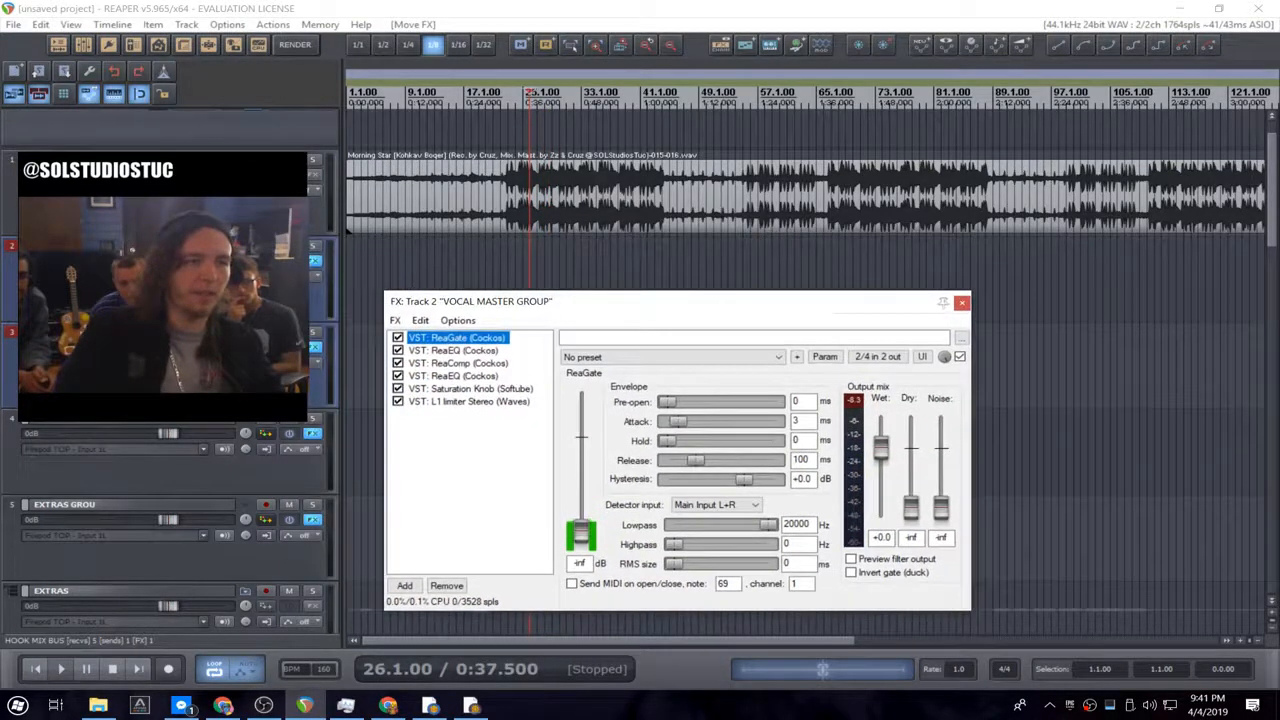
# - Solo VOCAL MASTER GROUP, return the cursor to the project start, and audition the intro vocals
pyautogui.click(315, 245)
pyautogui.press('space')
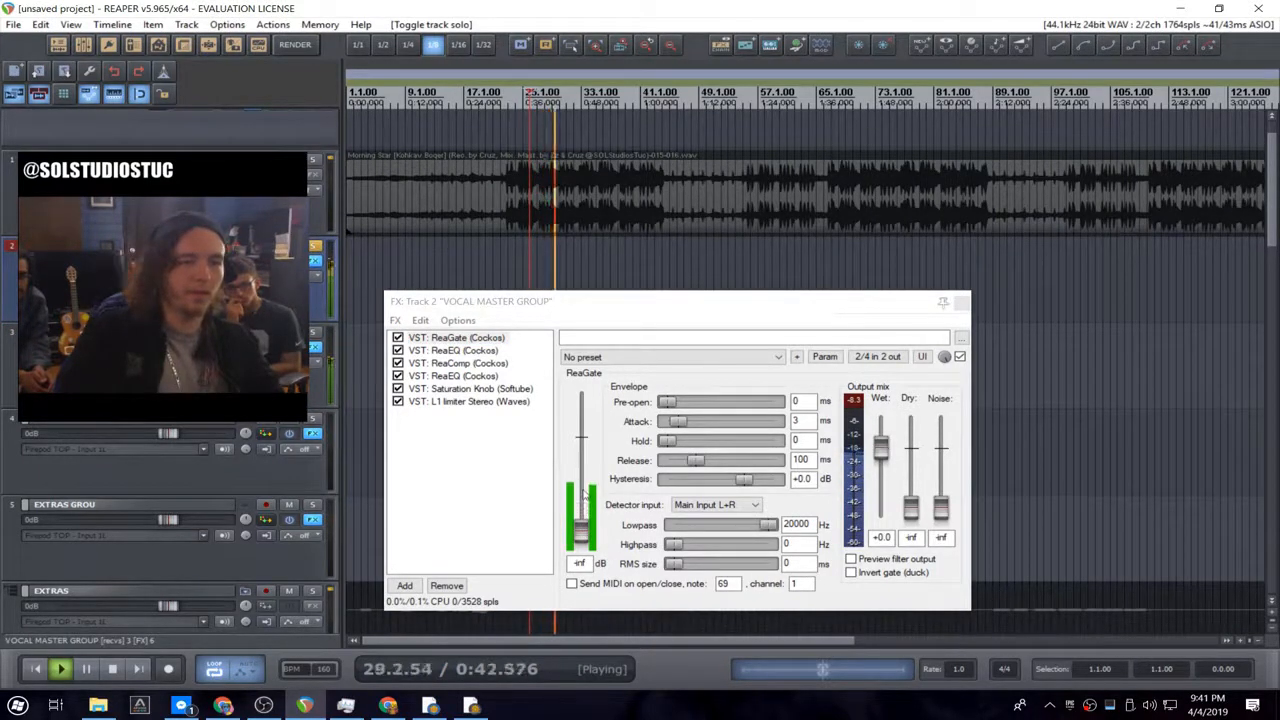
pyautogui.press('space')
pyautogui.click(378, 100)
pyautogui.press('Home')
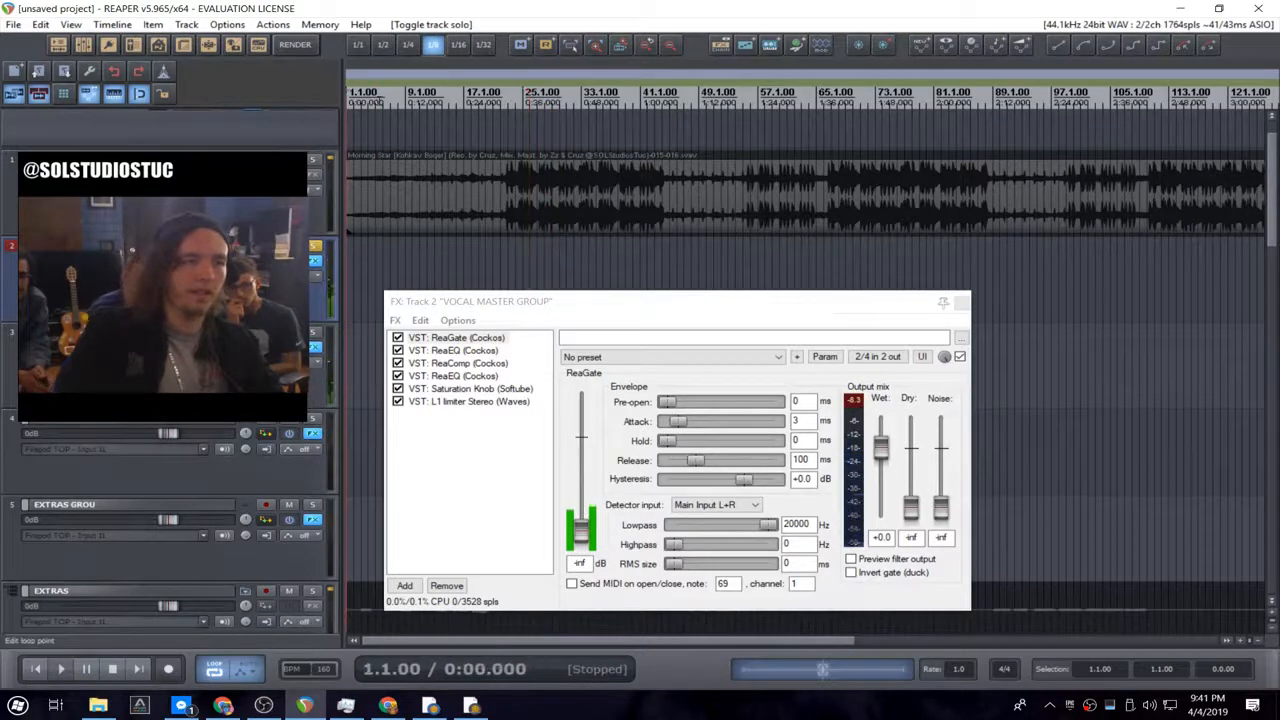
pyautogui.scroll(-5, 320, 348)
pyautogui.press('space')
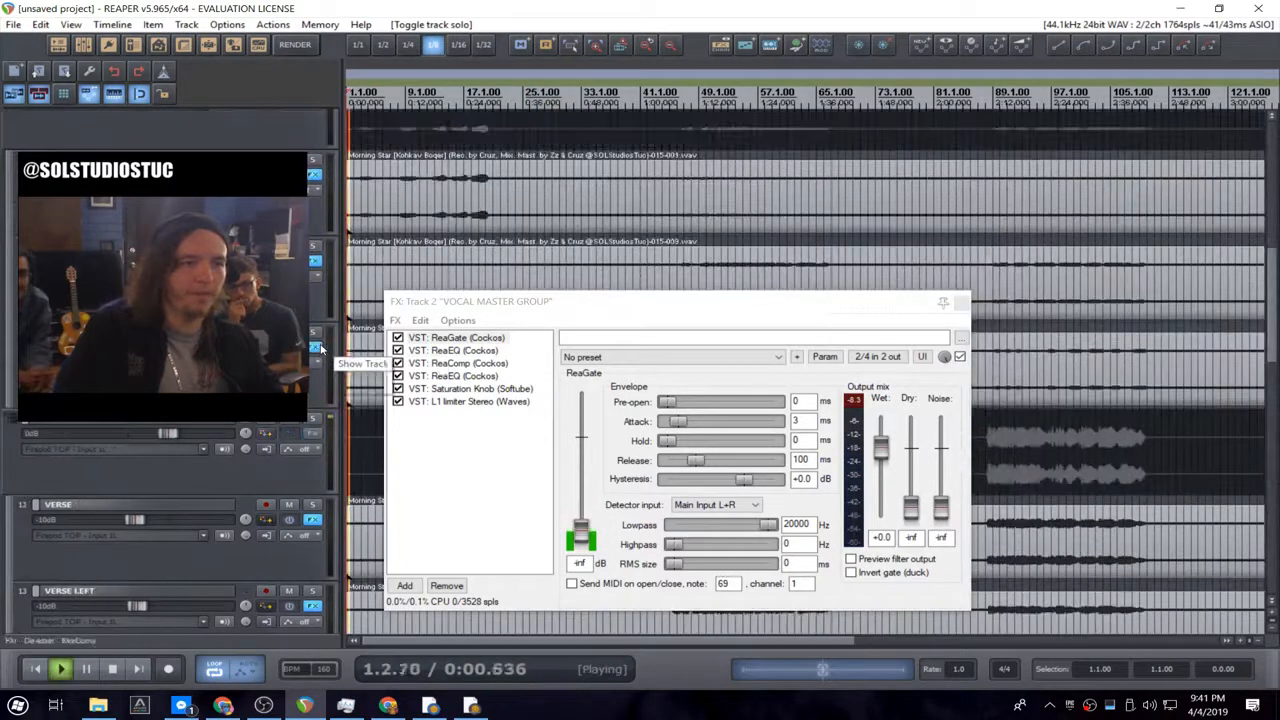
pyautogui.scroll(3, 365, 217)
pyautogui.press('space')
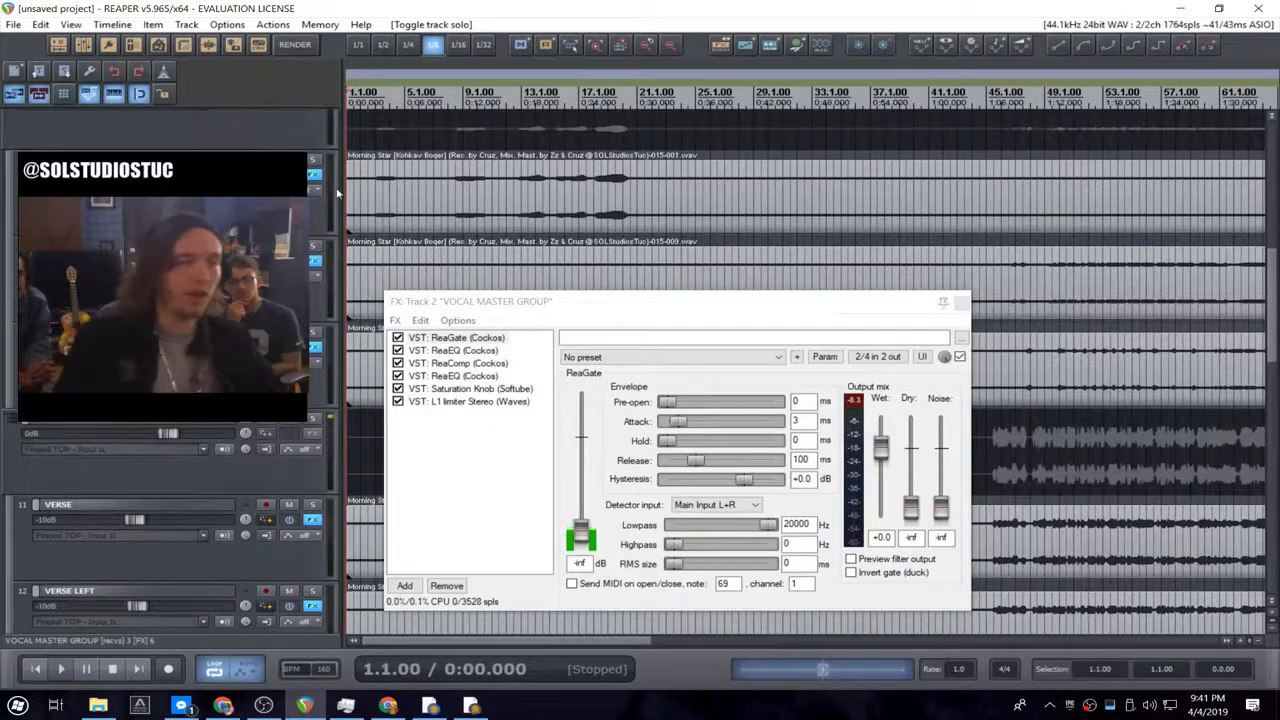
# - Raise the ReaGate threshold to about -51.8 dB while the soloed vocals play from the start
pyautogui.press('space')
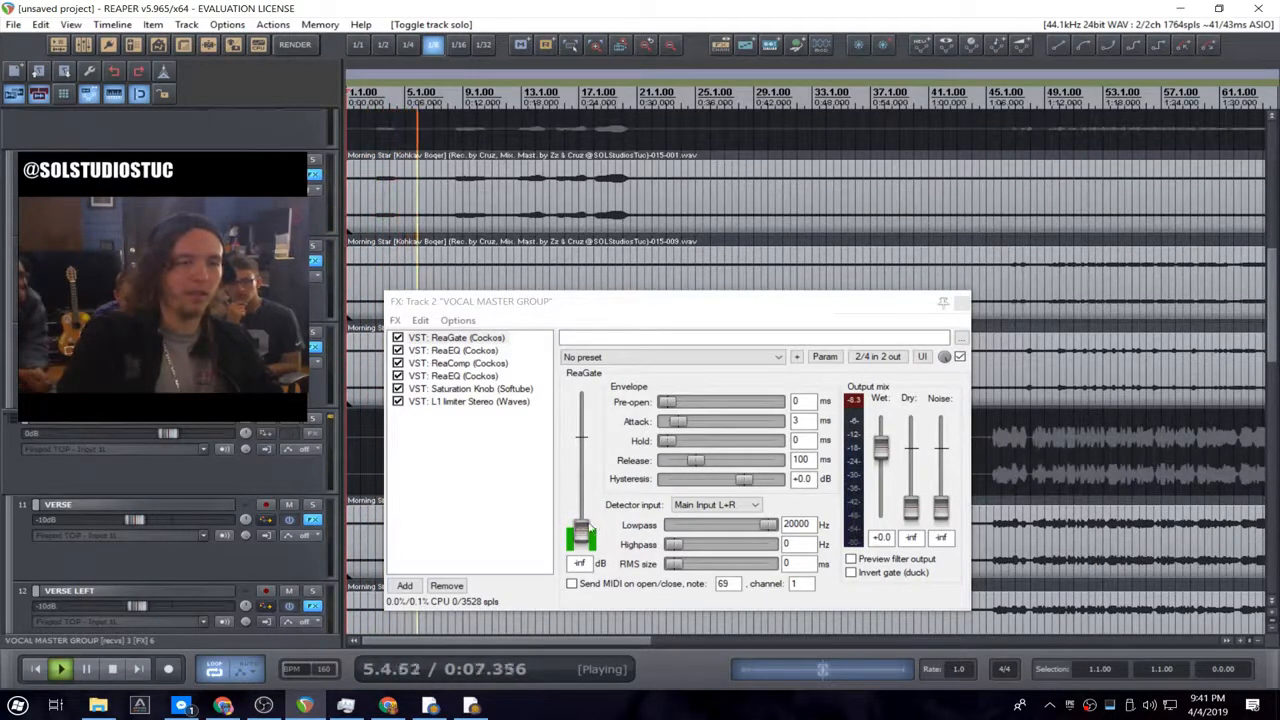
pyautogui.click(583, 535)
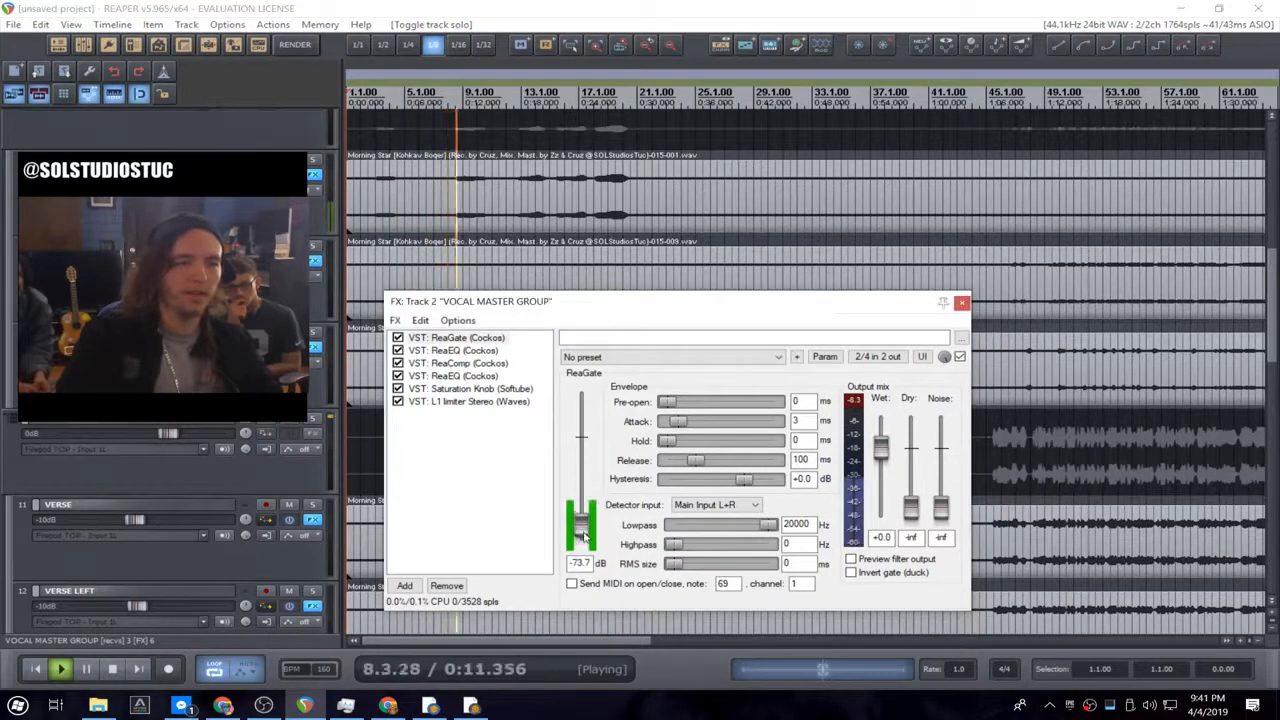
pyautogui.moveTo(584, 536); pyautogui.dragTo(584, 530)
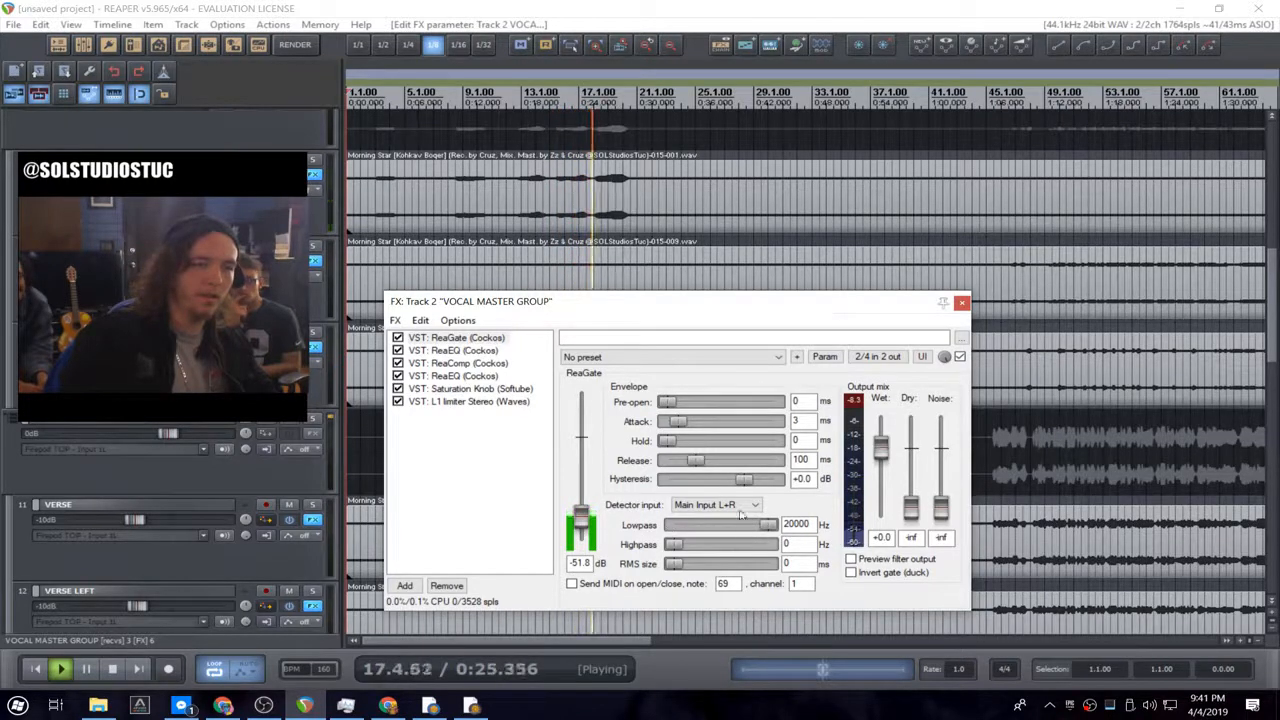
pyautogui.press('space')
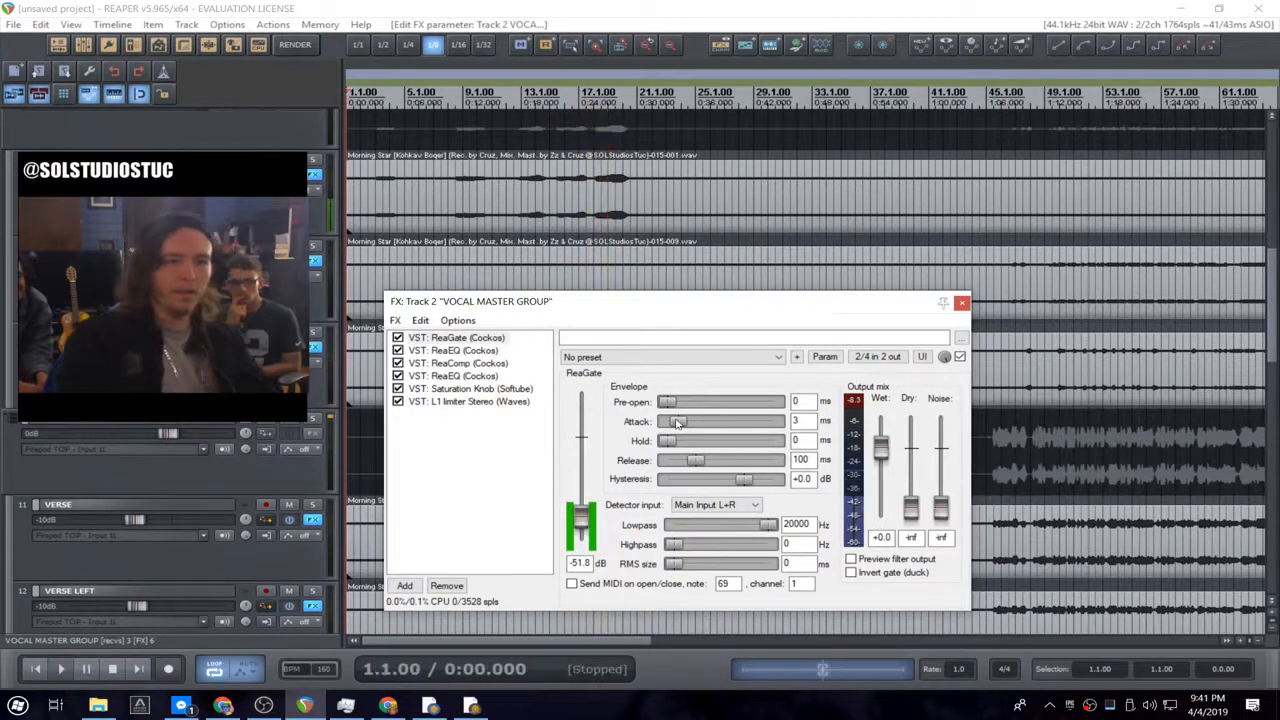
# - Set ReaGate's attack to 37 ms, release to 185 ms and threshold to -54.8 dB, audition the gate, and close the effects chain
pyautogui.click(447, 339)
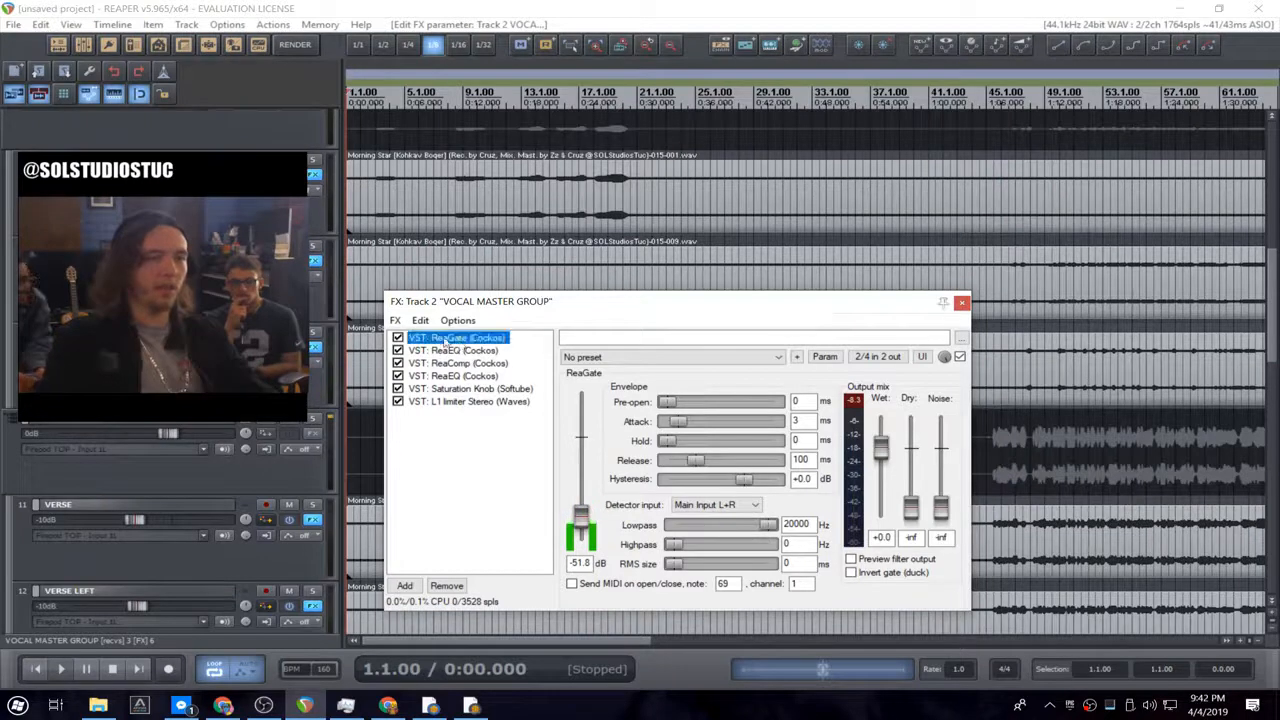
pyautogui.moveTo(688, 423); pyautogui.dragTo(698, 427)
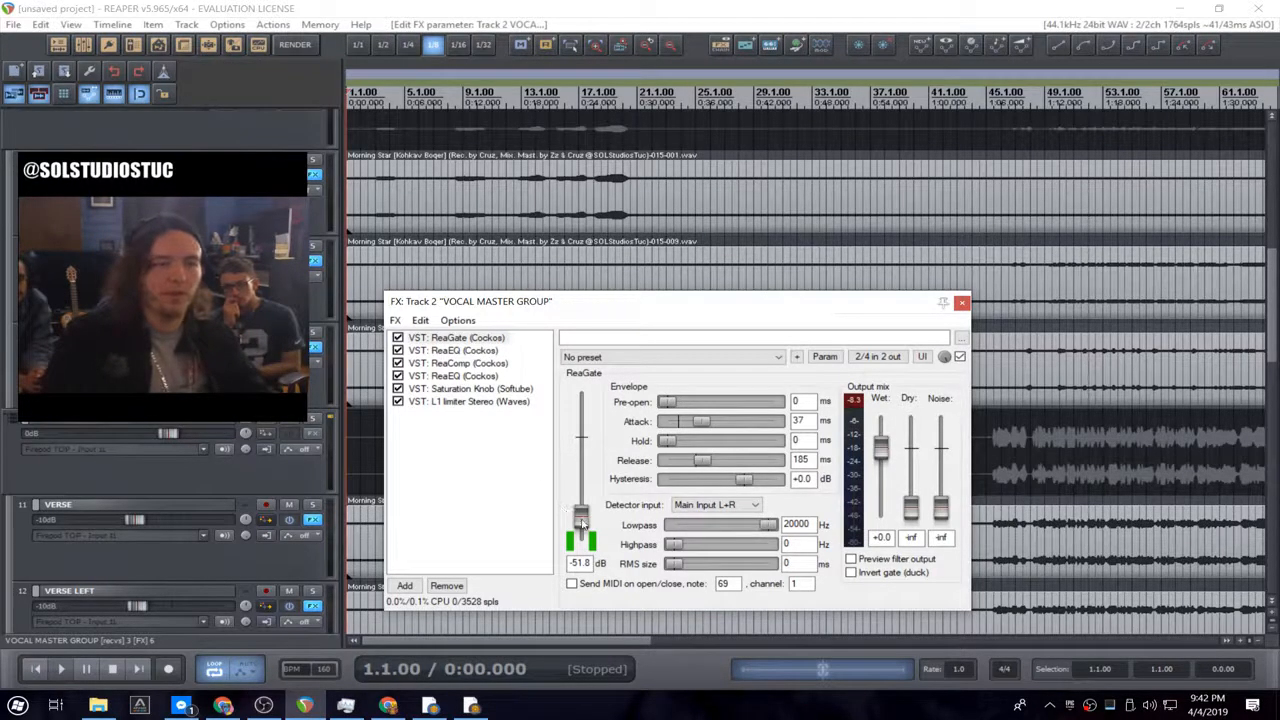
pyautogui.press('space')
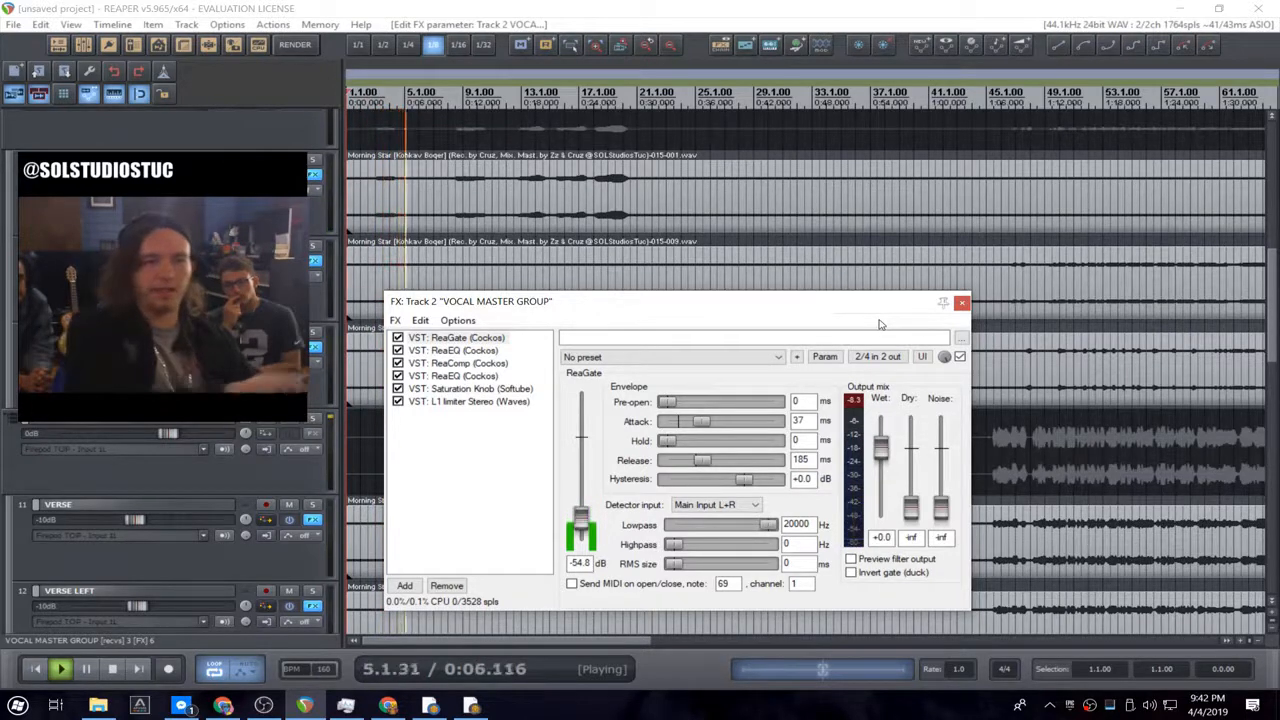
pyautogui.press('space')
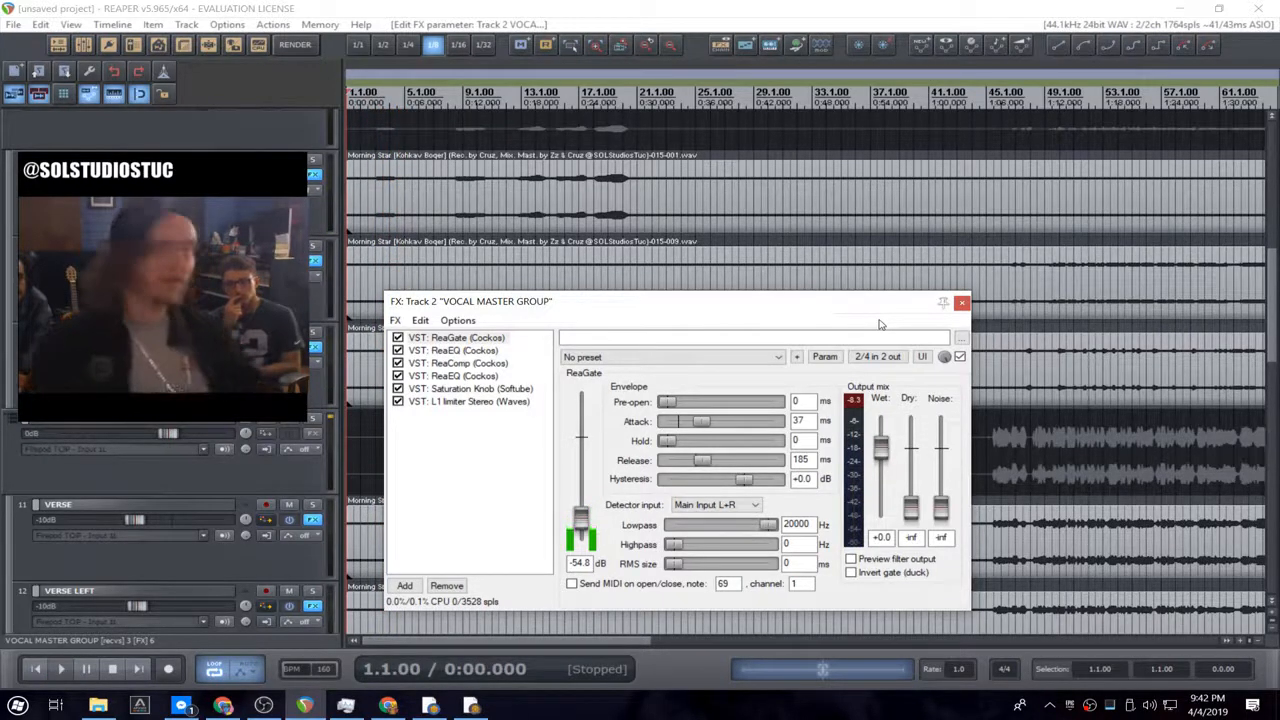
pyautogui.click(963, 305)
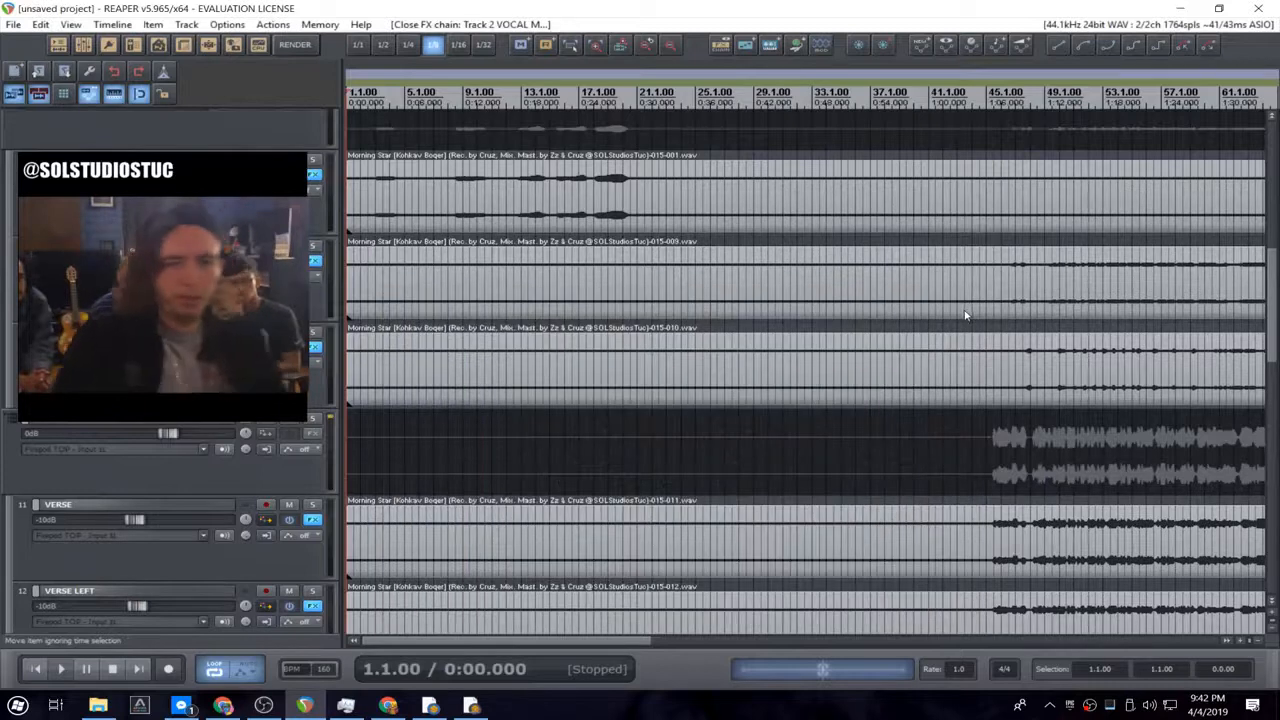
# - Play the verse from bar 49 and compare it with the AD LIBS track soloed and unsoloed
pyautogui.scroll(-2, 965, 315)
pyautogui.click(843, 440)
pyautogui.press('space')
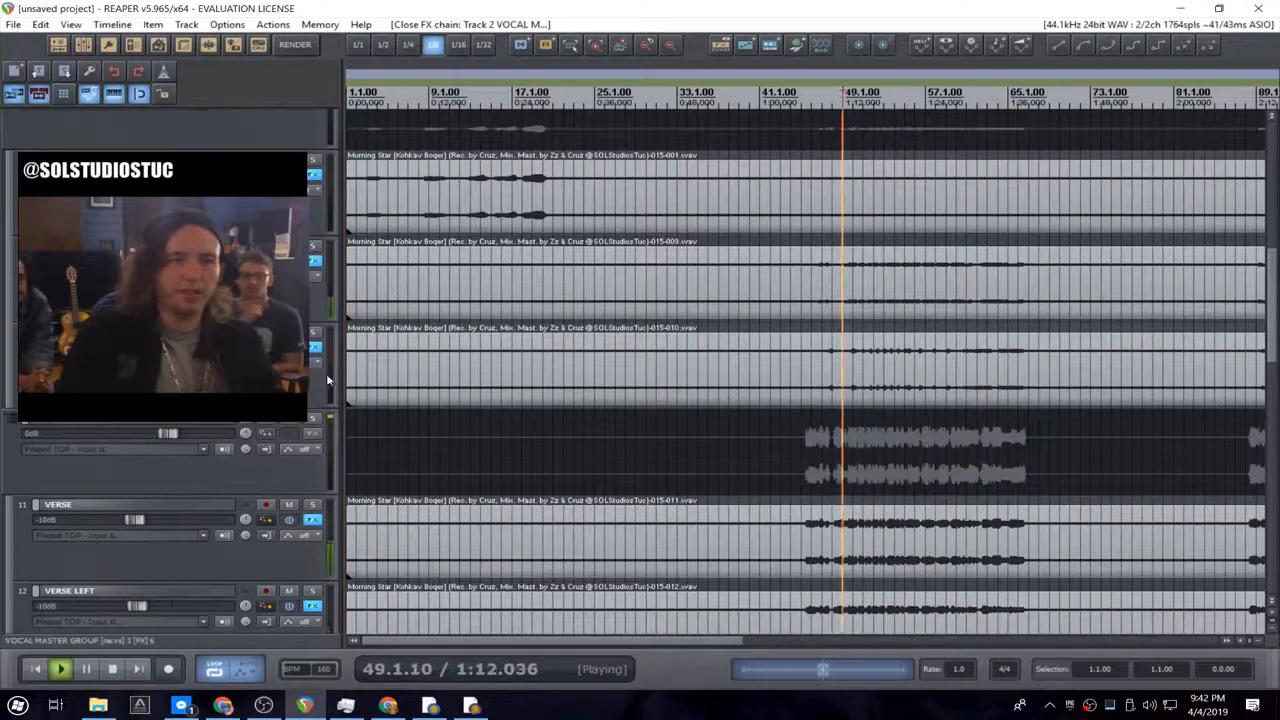
pyautogui.click(314, 246)
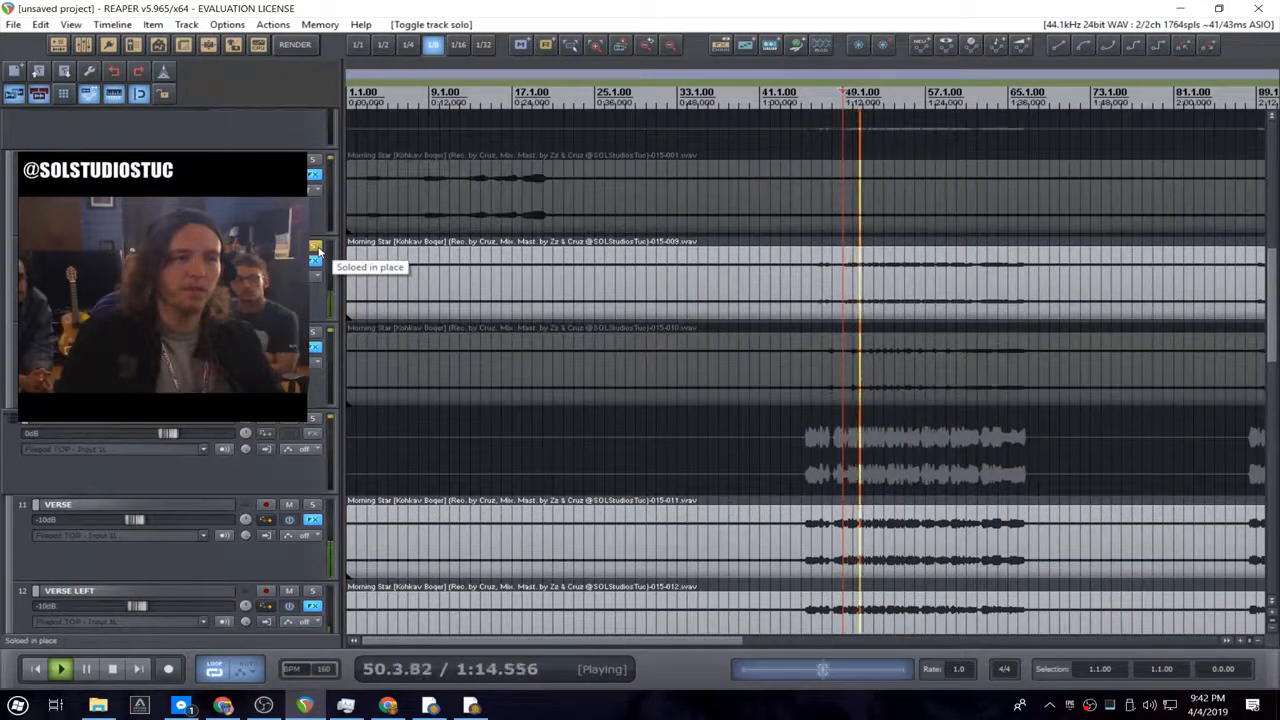
pyautogui.click(316, 251)
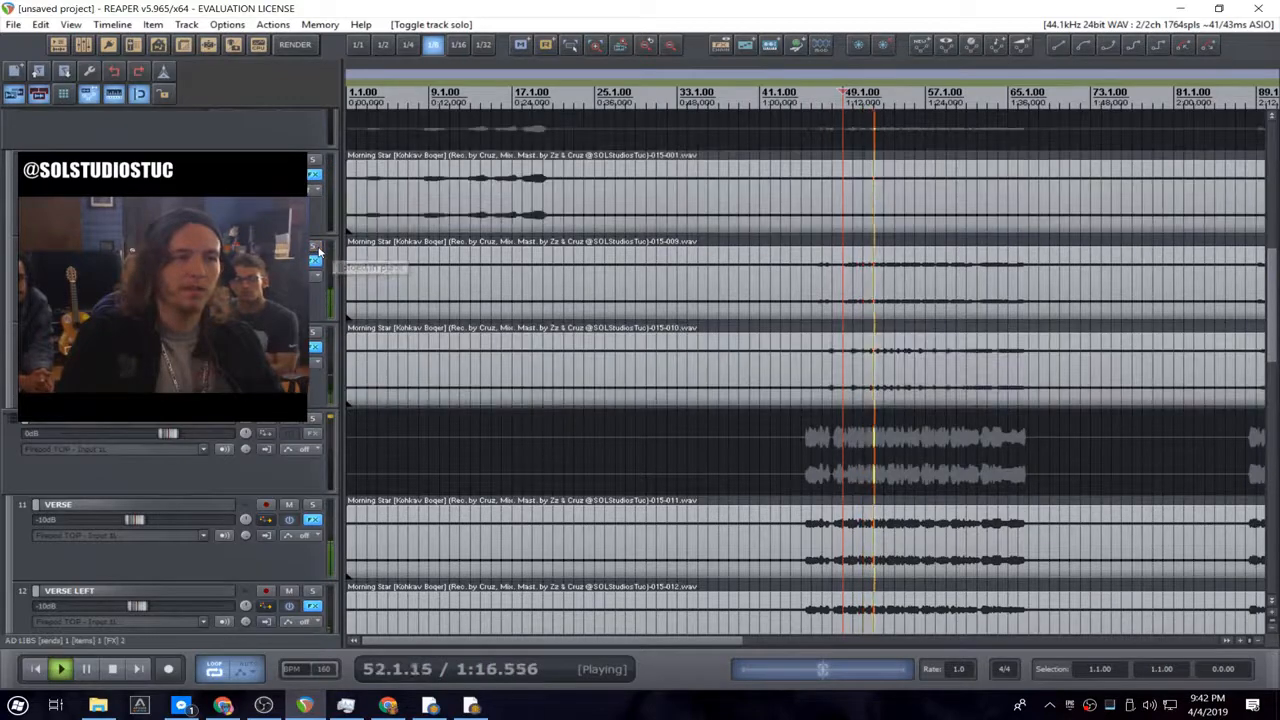
pyautogui.press('space')
pyautogui.scroll(-3, 570, 320)
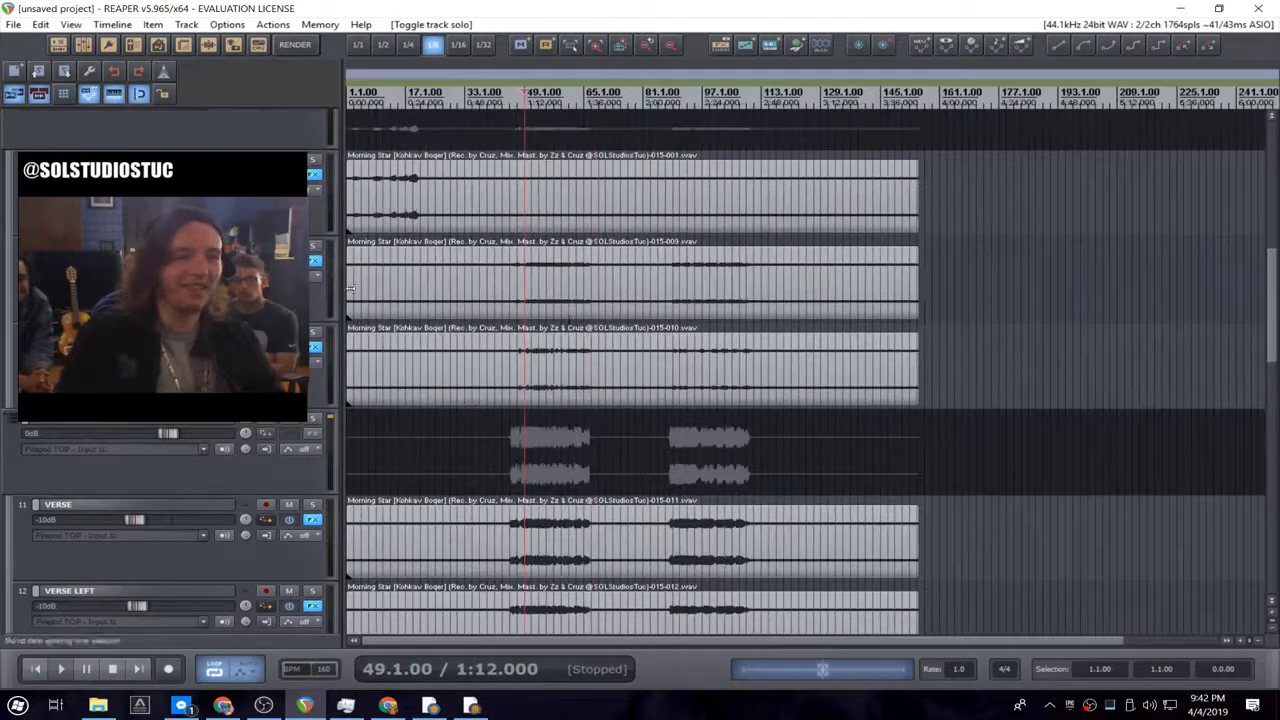
# - Start saving the project as a new file and add a new folder in the artist's folder under SOL Studios Tucson on the SOL Portabl (N:) drive
pyautogui.hotkey('ctrl', 's')
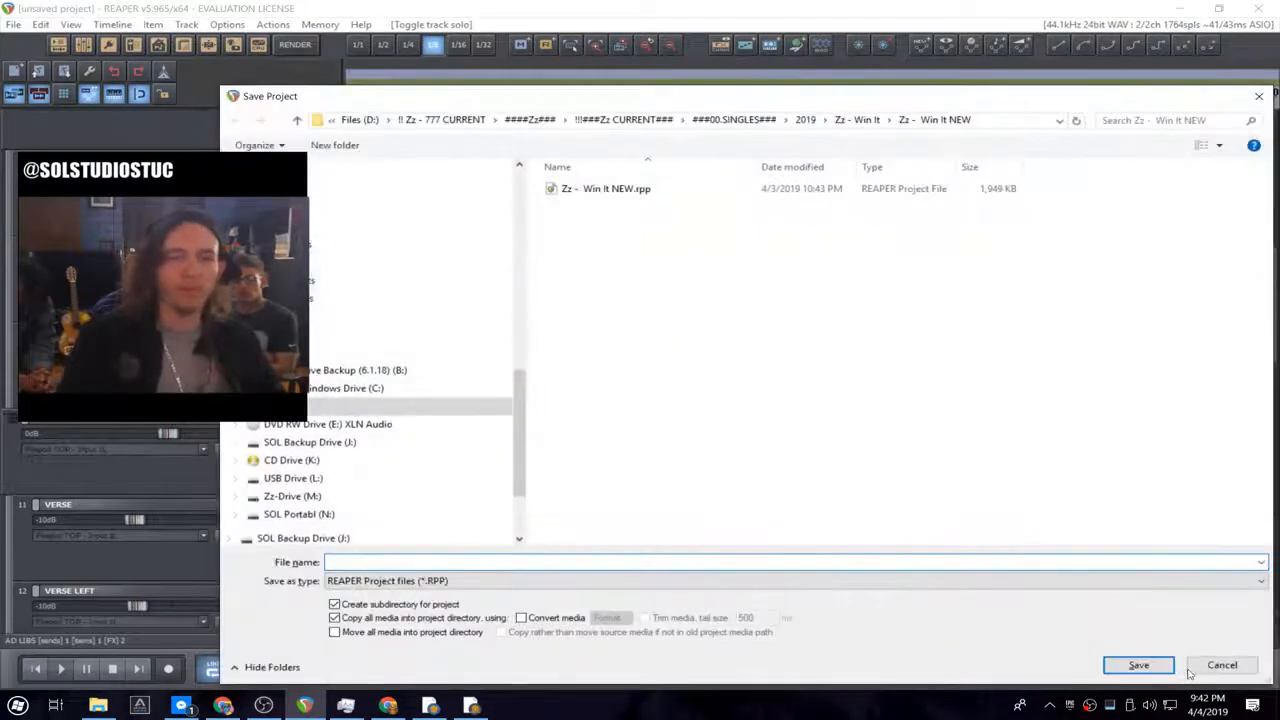
pyautogui.click(1222, 665)
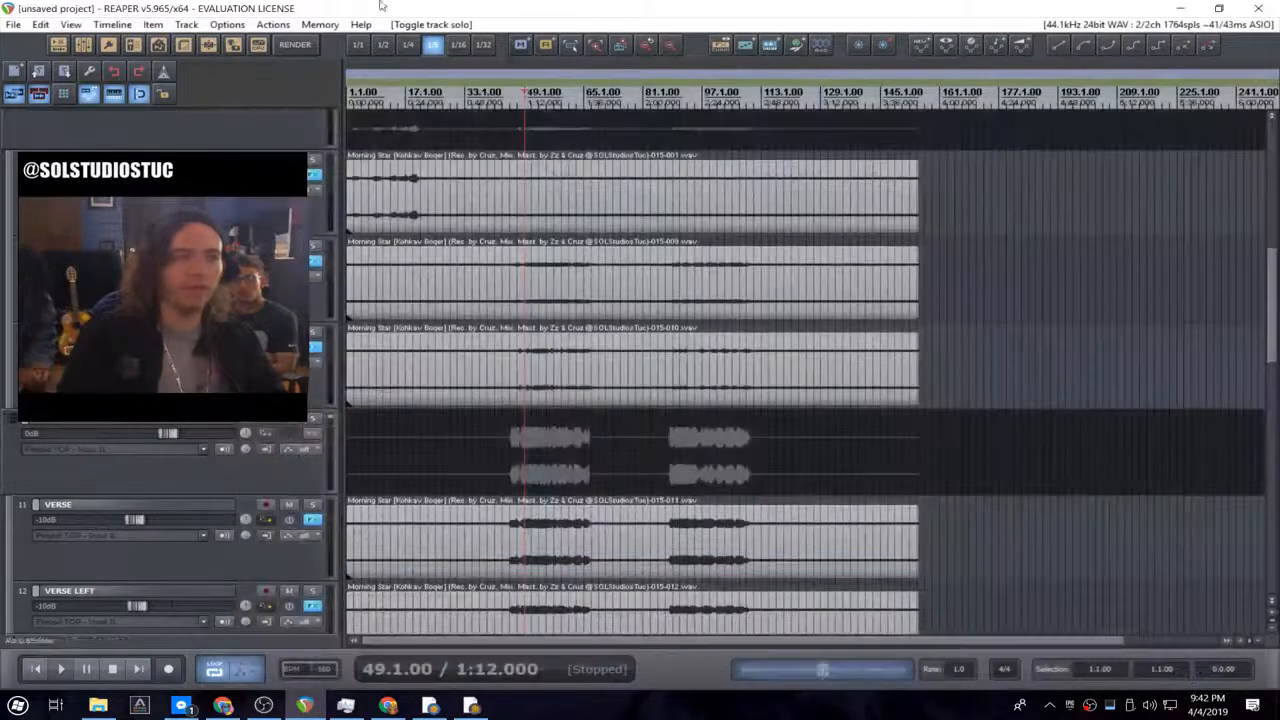
pyautogui.click(14, 24)
pyautogui.click(80, 217)
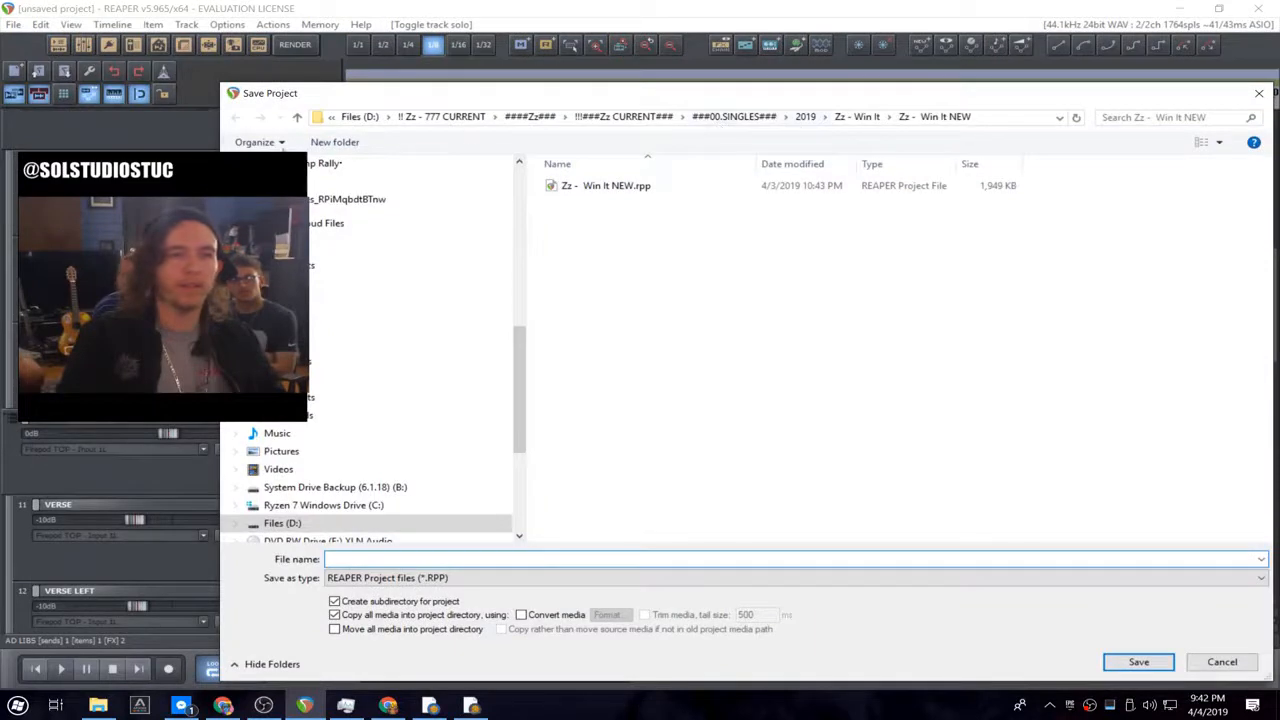
pyautogui.scroll(-4, 310, 398)
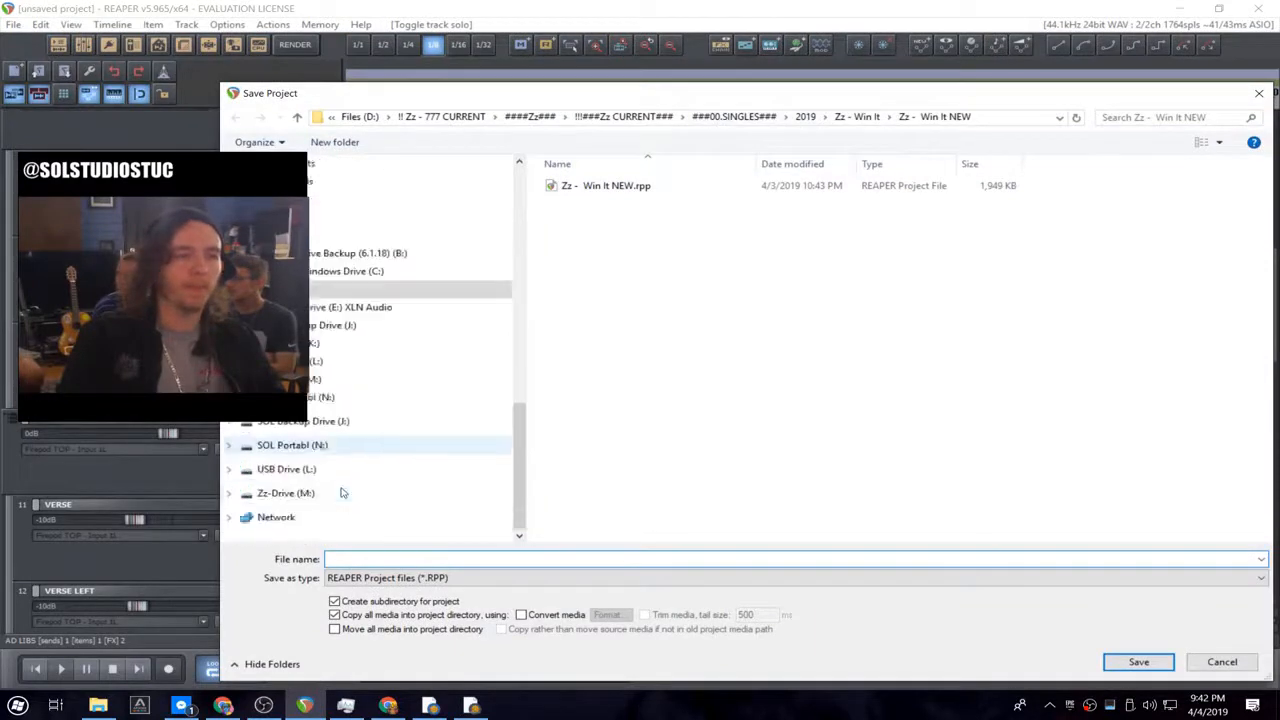
pyautogui.click(310, 398)
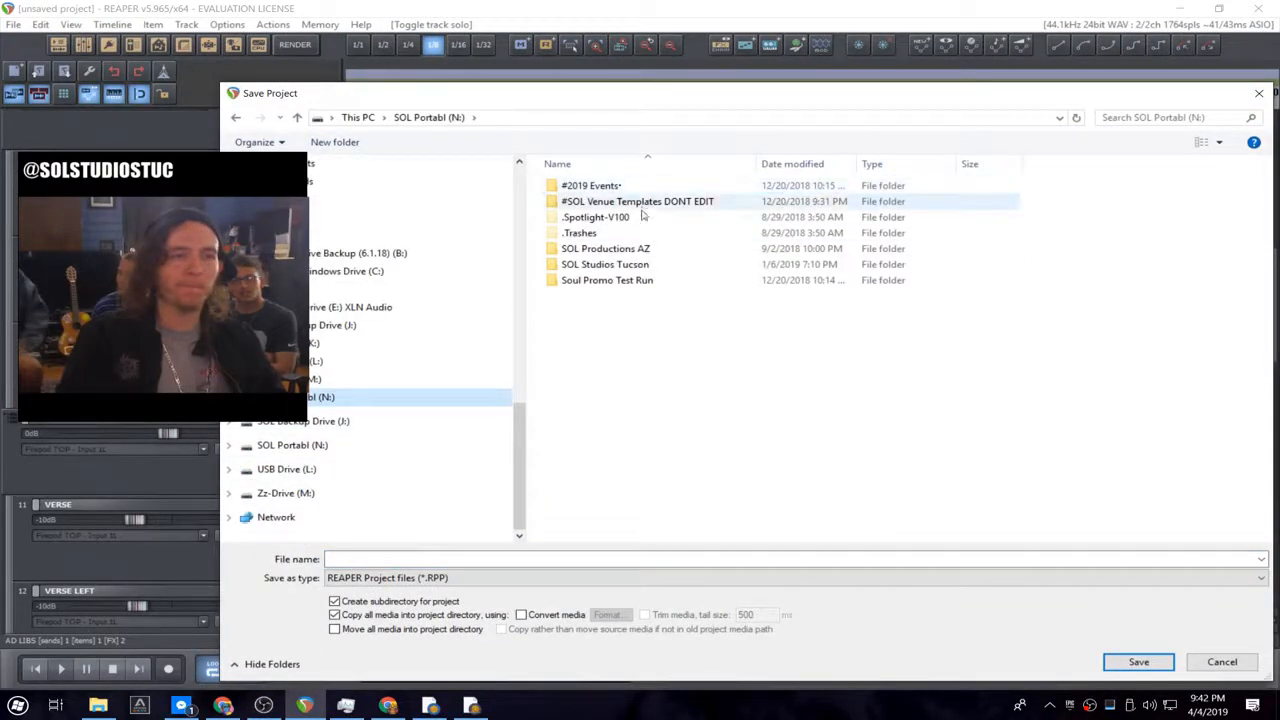
pyautogui.doubleClick(605, 264)
pyautogui.click(619, 220)
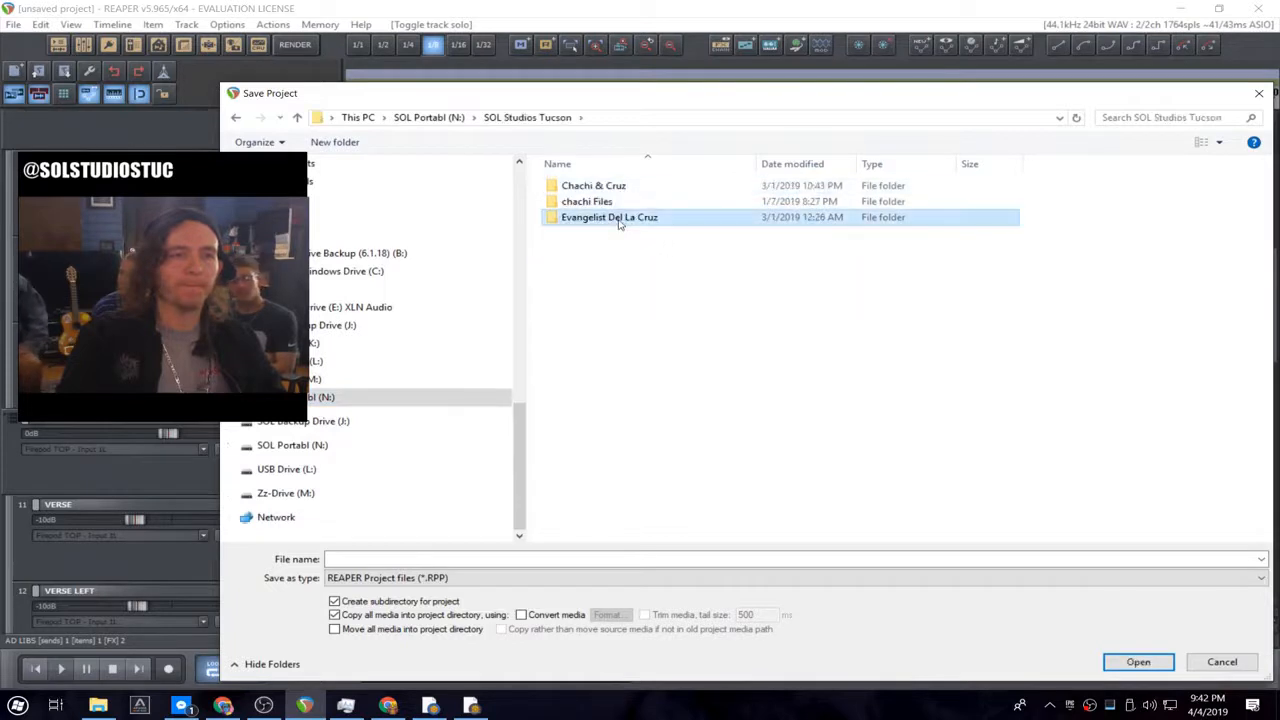
pyautogui.doubleClick(619, 220)
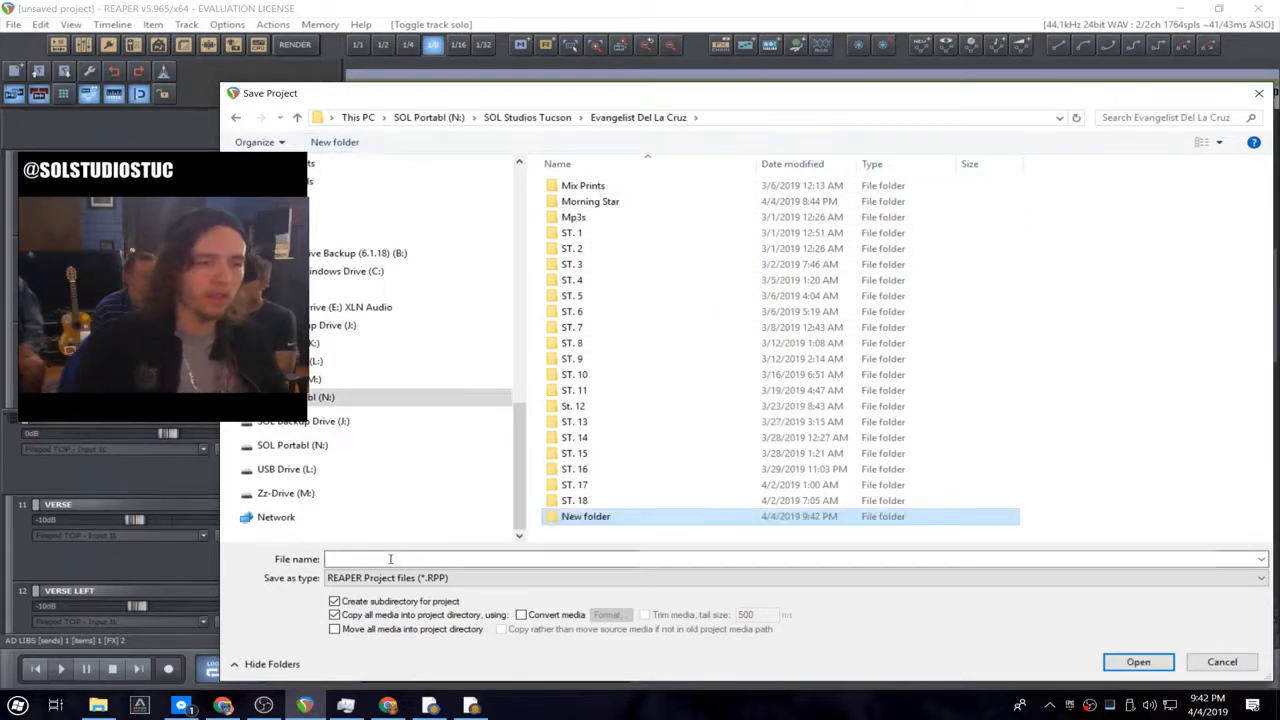
# - Enter Morning Star Mix as the project's file name
pyautogui.click(490, 559)
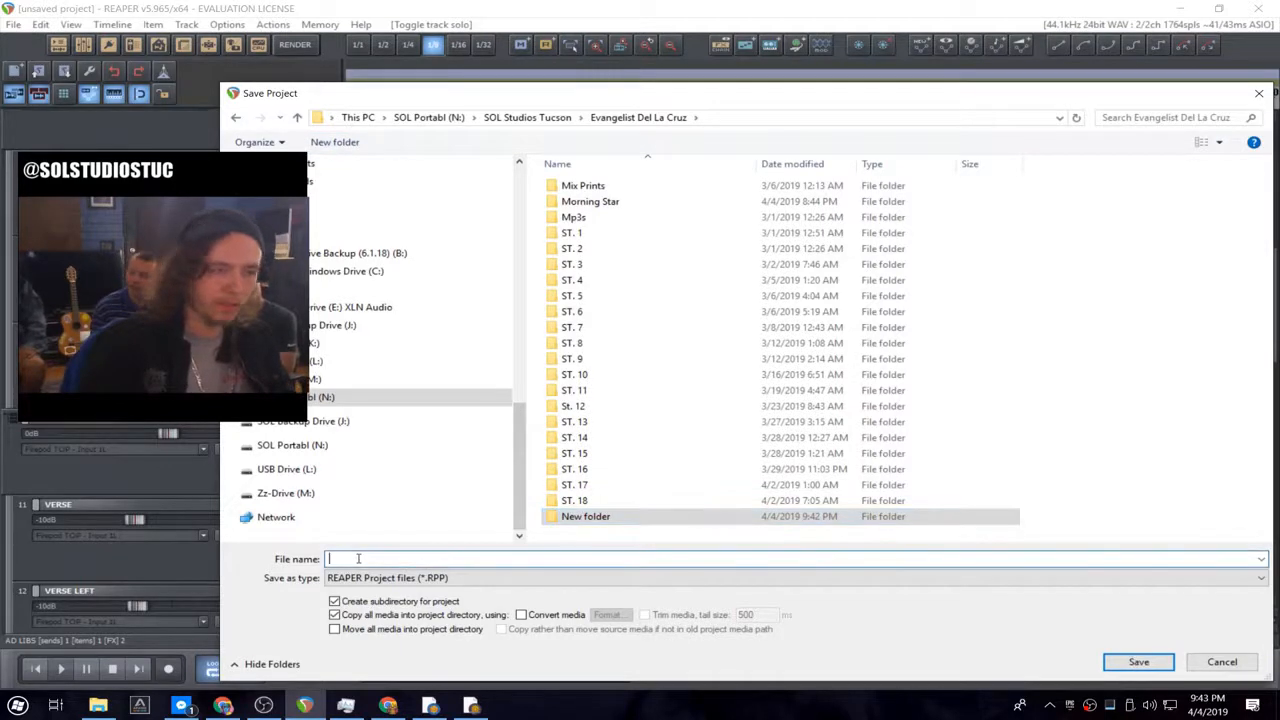
pyautogui.write('mORN')
pyautogui.press('BackSpace')
pyautogui.press('BackSpace')
pyautogui.press('BackSpace')
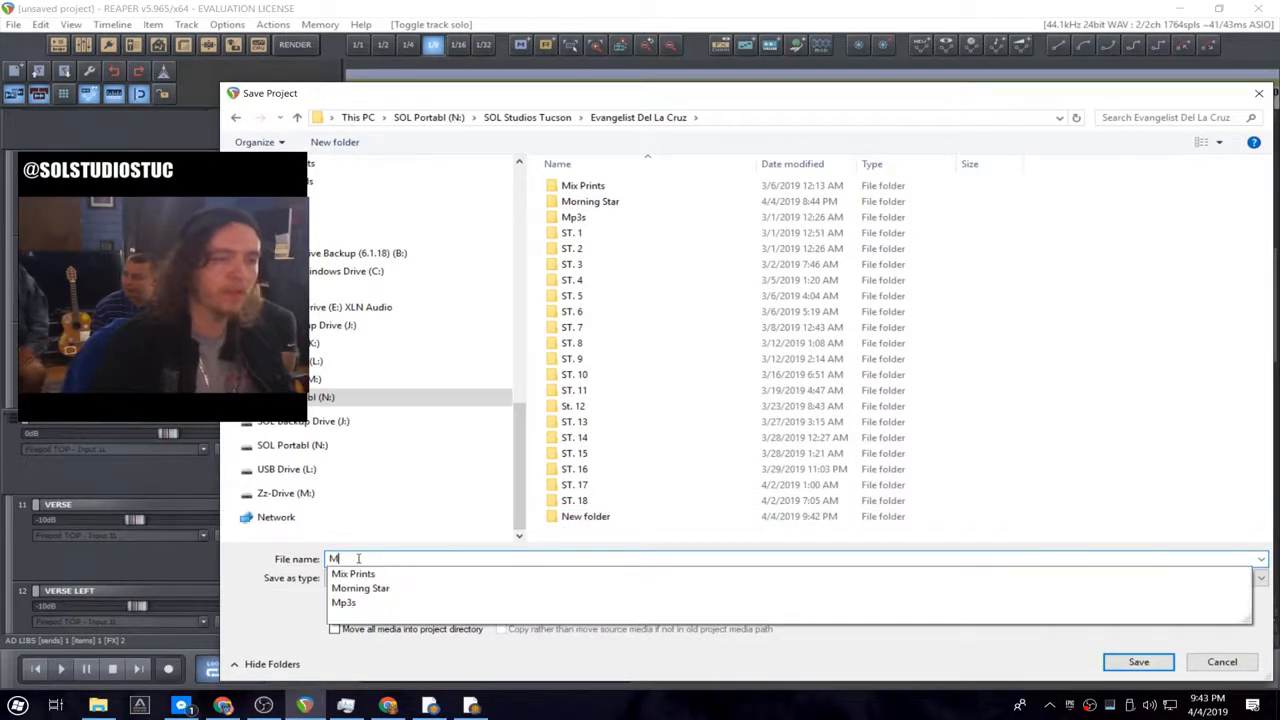
pyautogui.write('orning Sta')
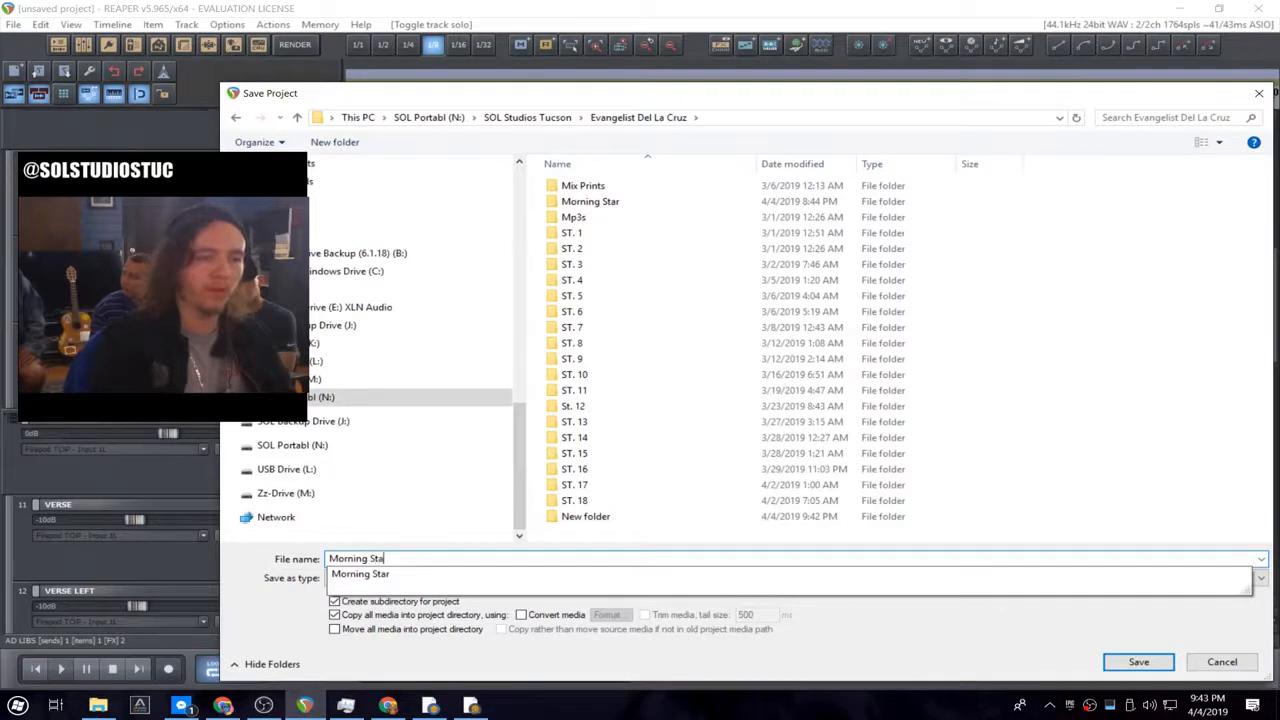
pyautogui.write('r Mix')
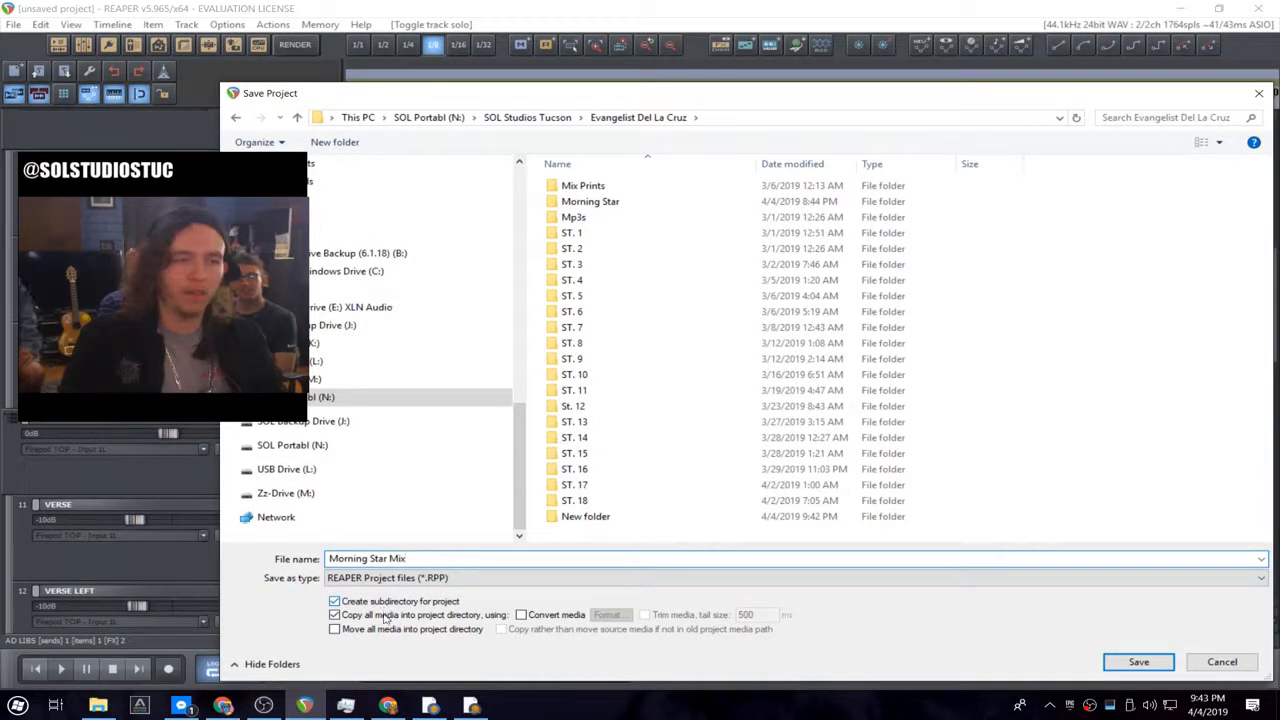
# - Save the Morning Star Mix project with its own subdirectory and all media copied into it
pyautogui.click(1140, 662)
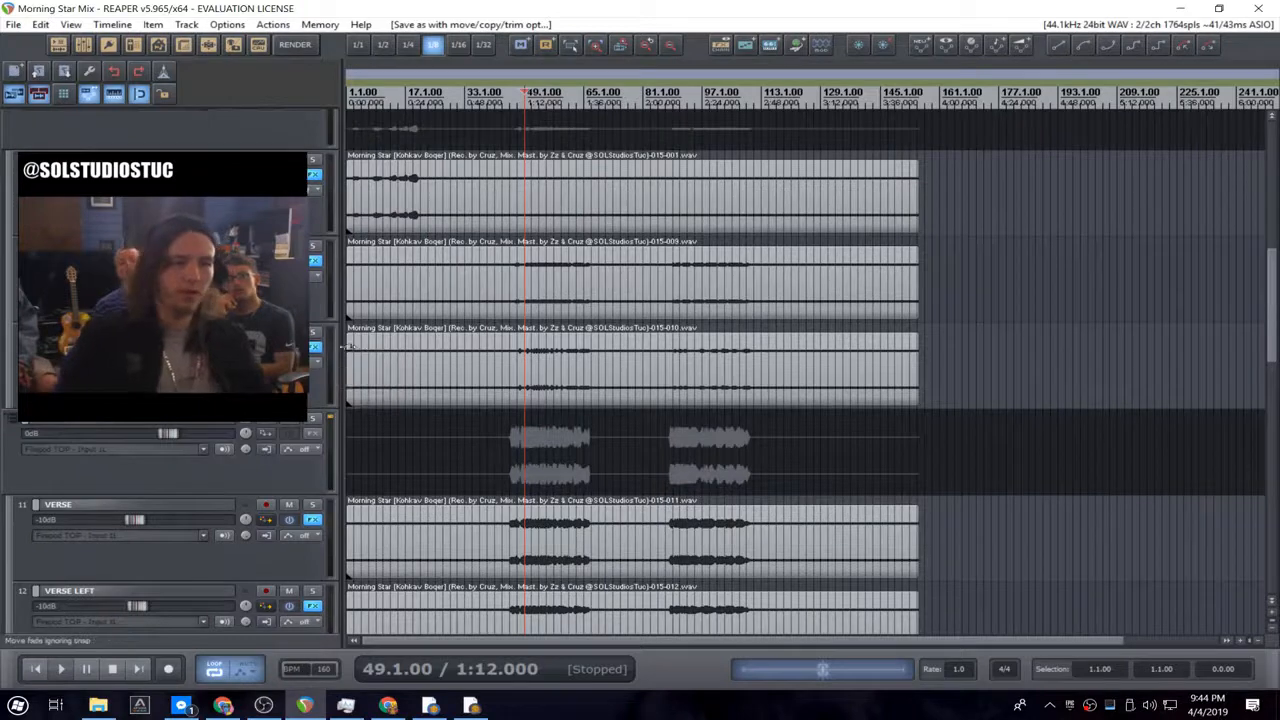
# - Add a new track below track 23, arm it for recording and turn on its record monitoring
pyautogui.scroll(-1, 342, 348)
pyautogui.scroll(-5, 342, 350)
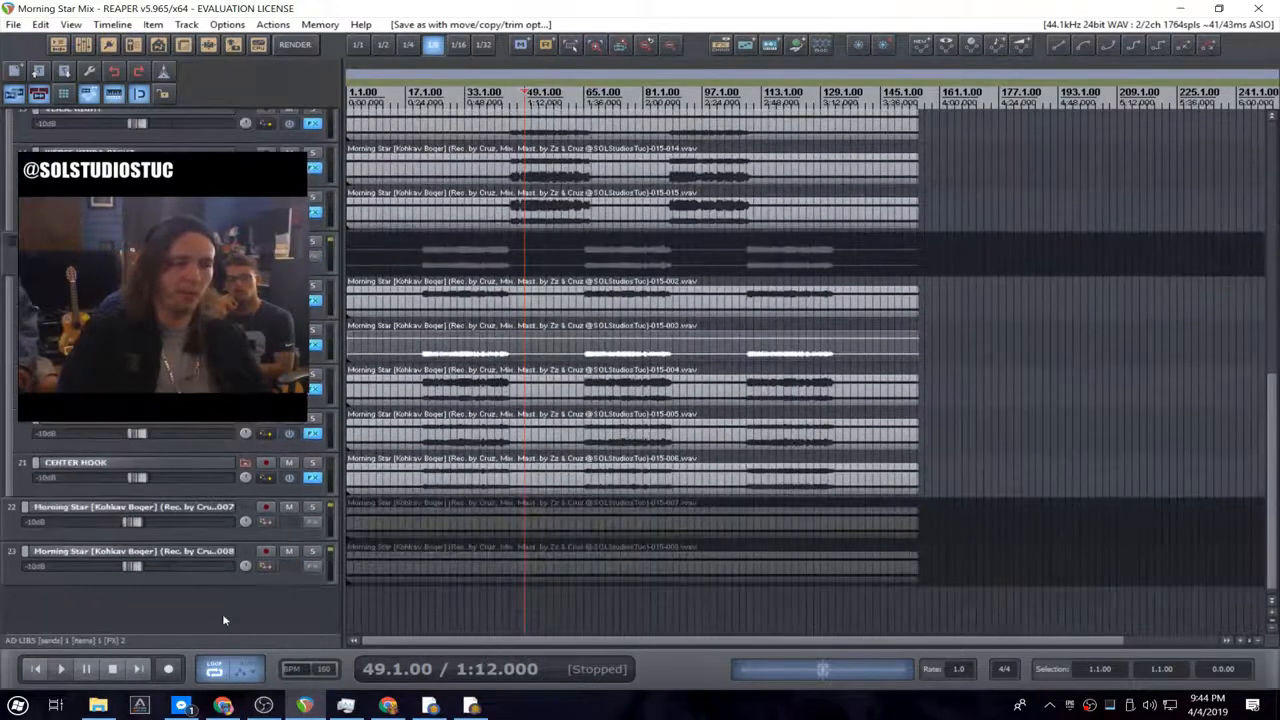
pyautogui.doubleClick(224, 620)
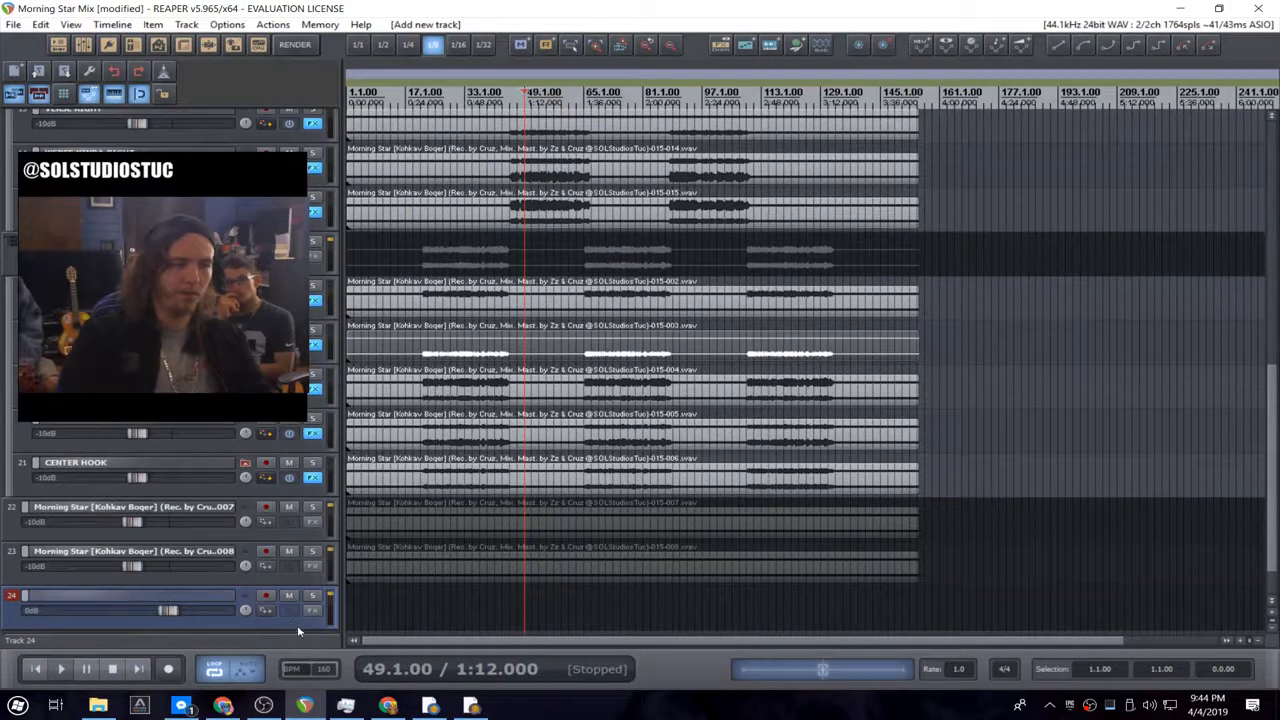
pyautogui.moveTo(299, 628); pyautogui.dragTo(306, 580)
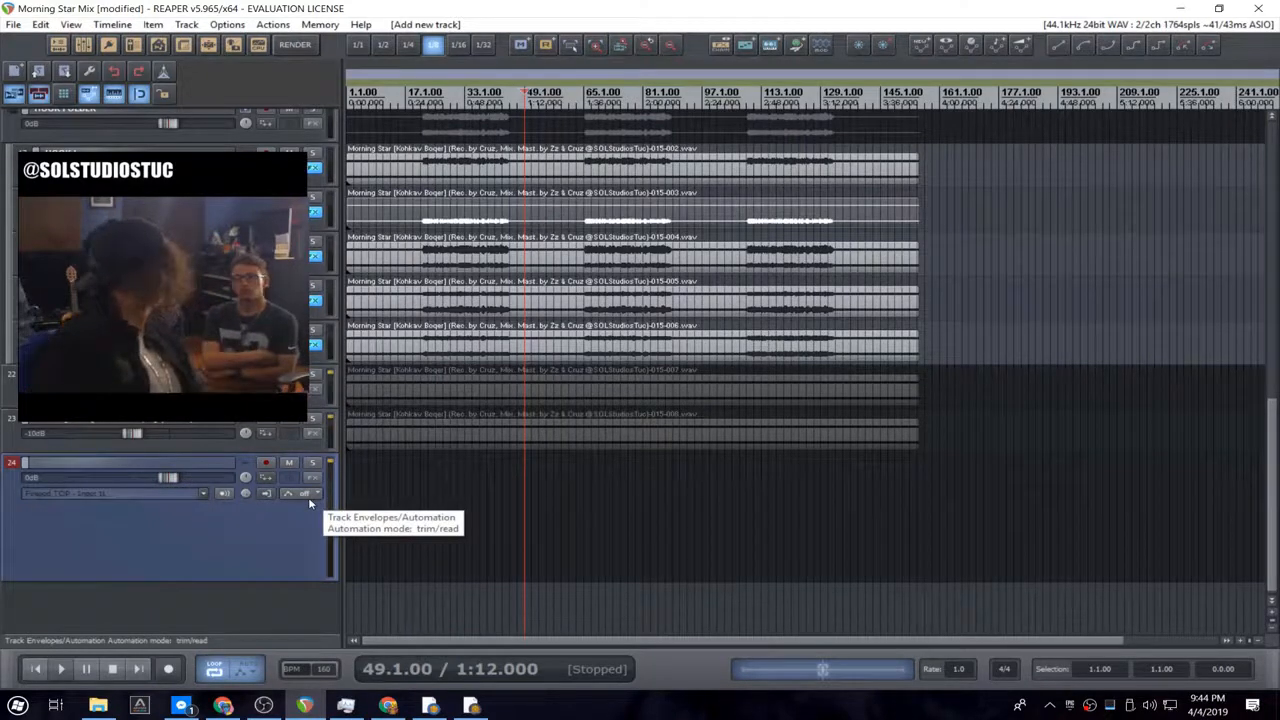
pyautogui.click(265, 462)
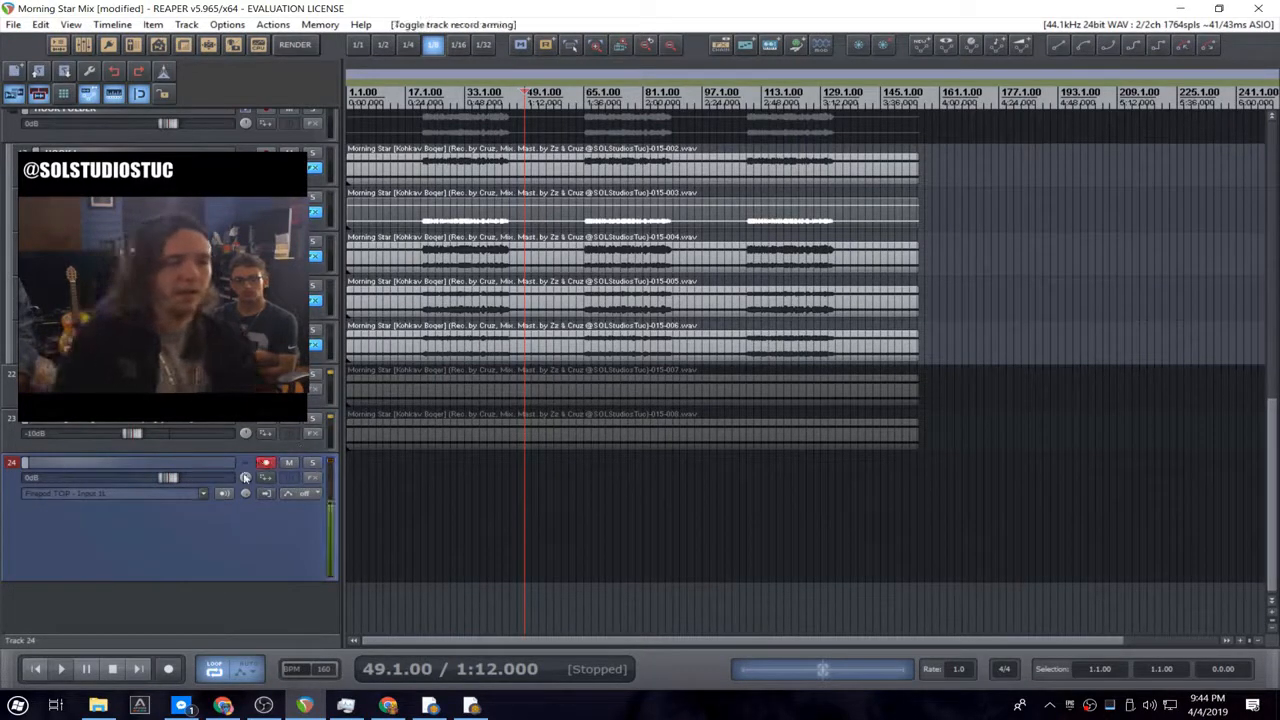
pyautogui.click(224, 493)
# - Find synth plug-ins and add ReaSynth (Cockos) to track 24's effects chain
pyautogui.click(310, 477)
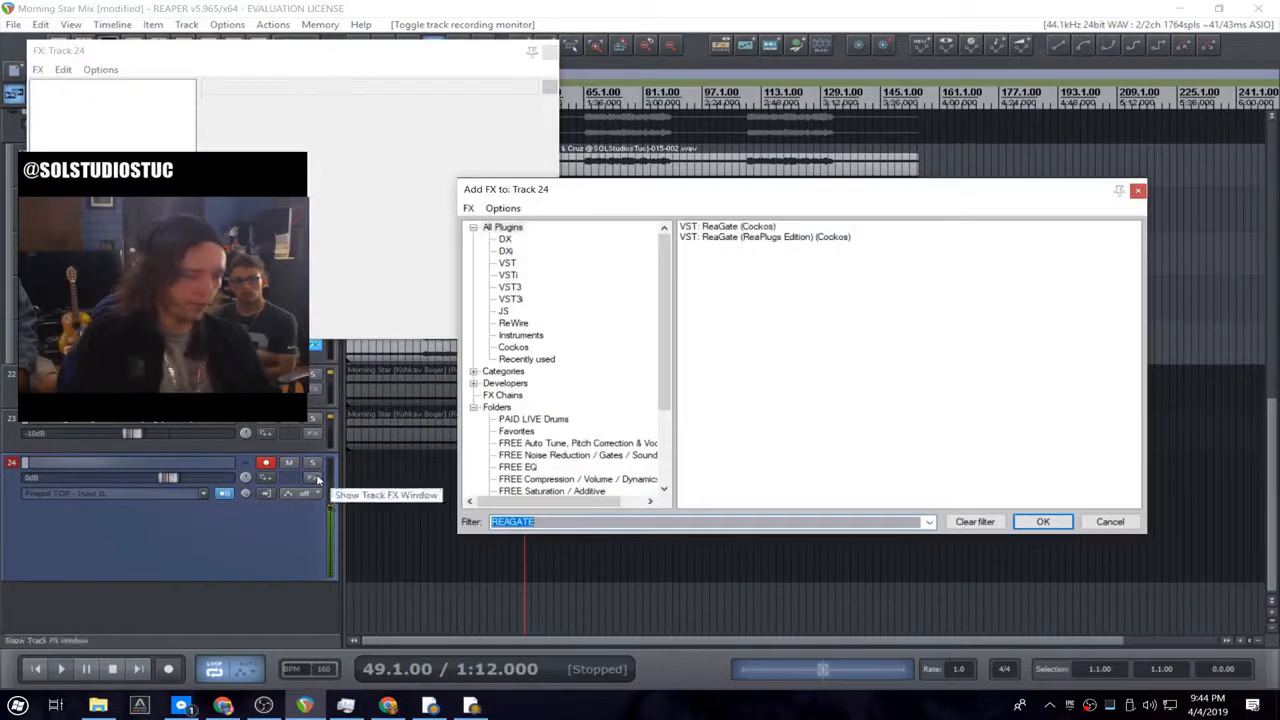
pyautogui.write('reagate')
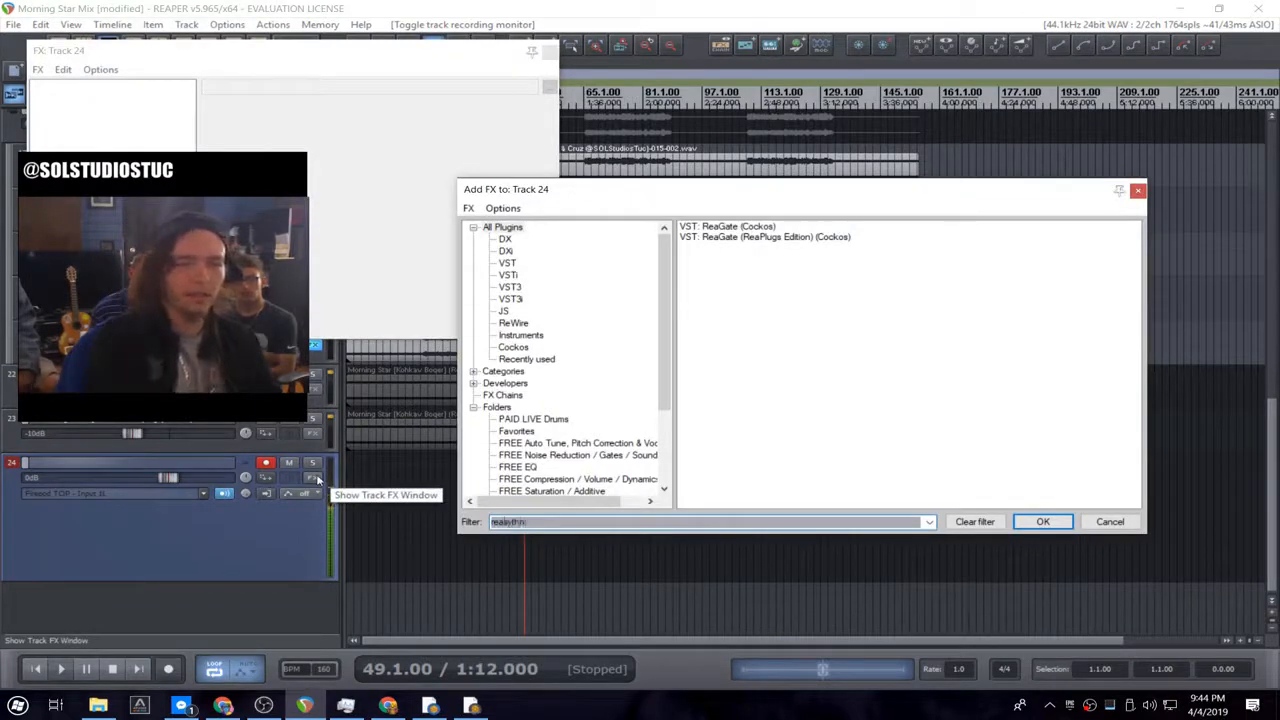
pyautogui.press('BackSpace')
pyautogui.press('BackSpace')
pyautogui.press('BackSpace')
pyautogui.press('BackSpace')
pyautogui.press('BackSpace')
pyautogui.press('BackSpace')
pyautogui.press('BackSpace')
pyautogui.press('BackSpace')
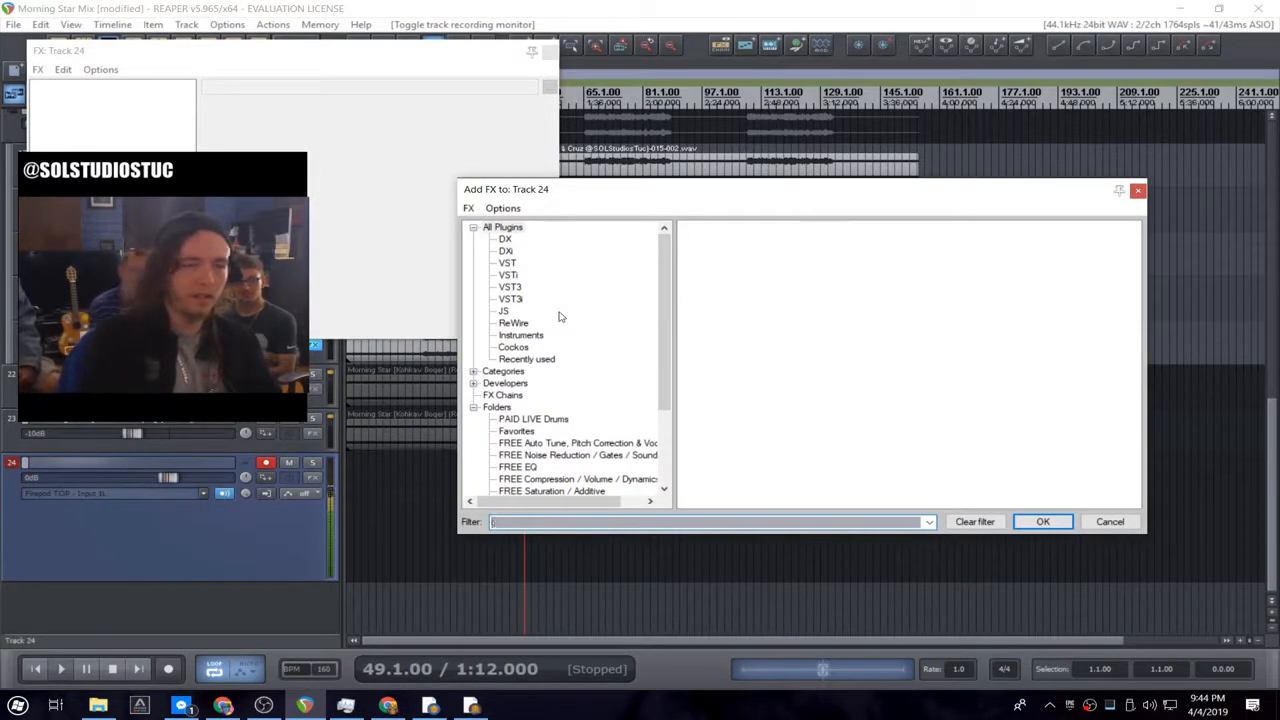
pyautogui.write('synth')
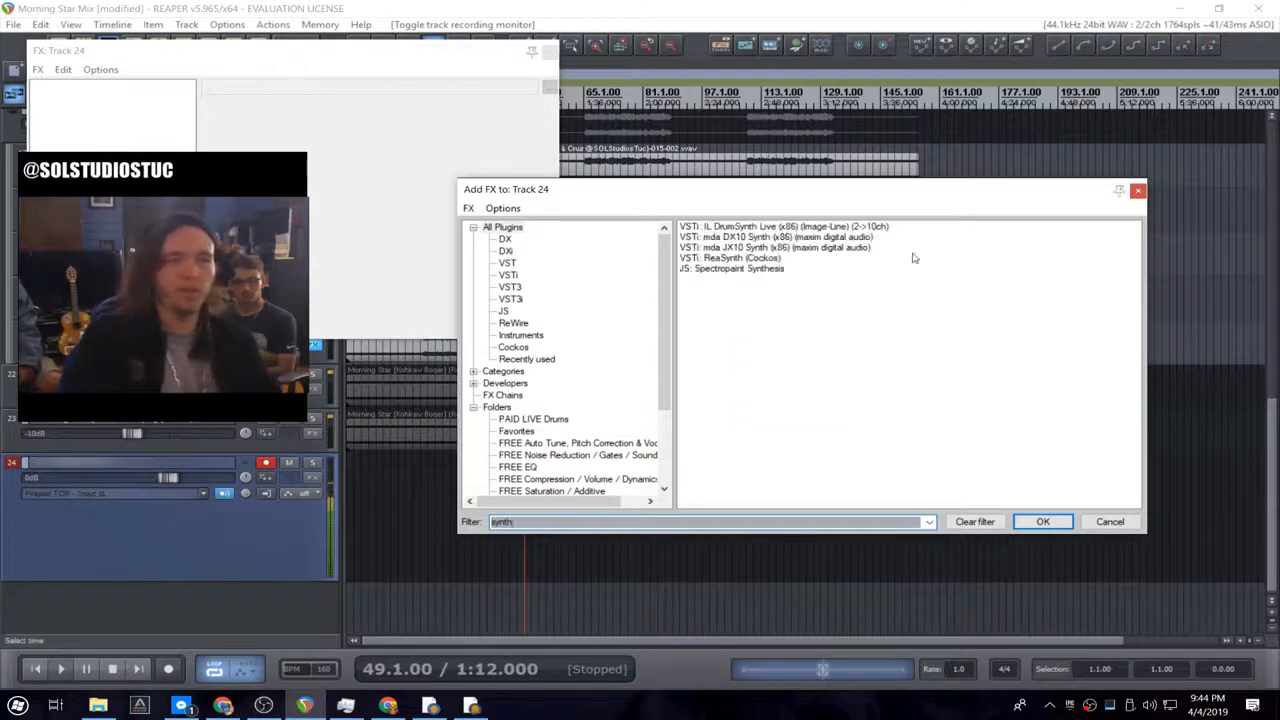
pyautogui.doubleClick(764, 262)
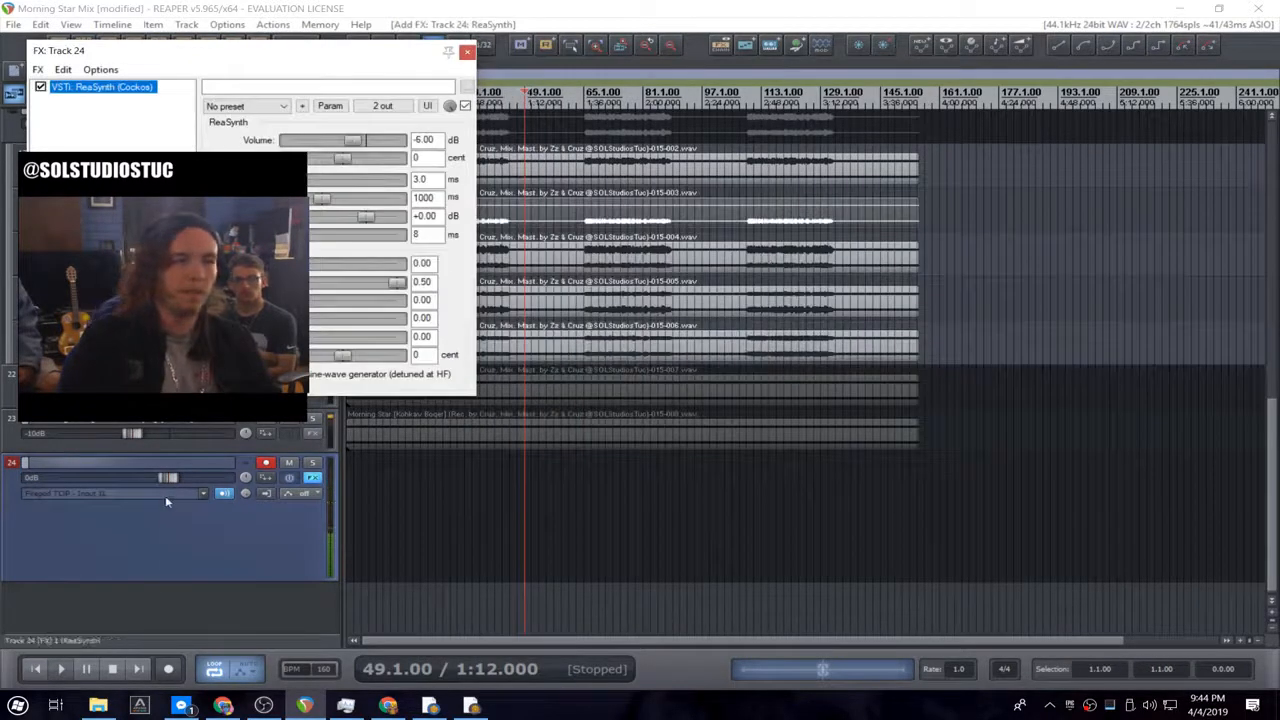
# - Set track 24's input to MIDI from the MPKmini2 on all channels, and close its effects chain
pyautogui.click(167, 502)
pyautogui.click(121, 514)
pyautogui.click(160, 495)
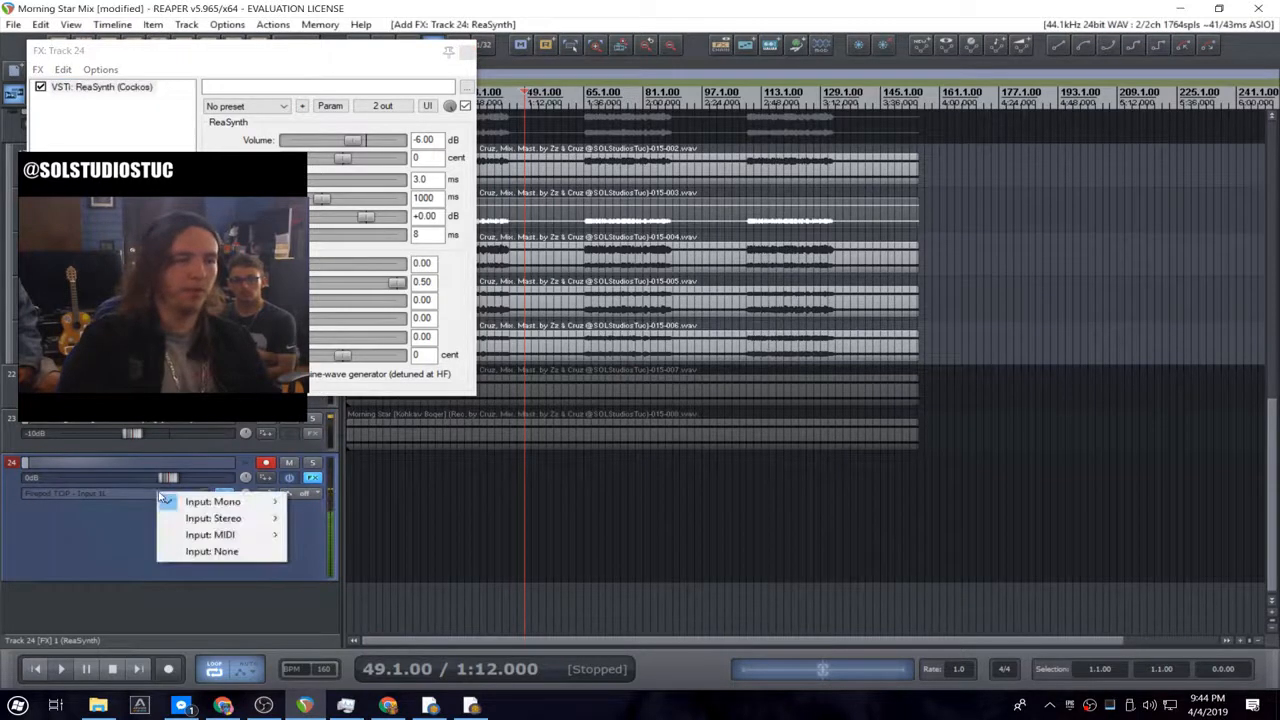
pyautogui.moveTo(215, 535)
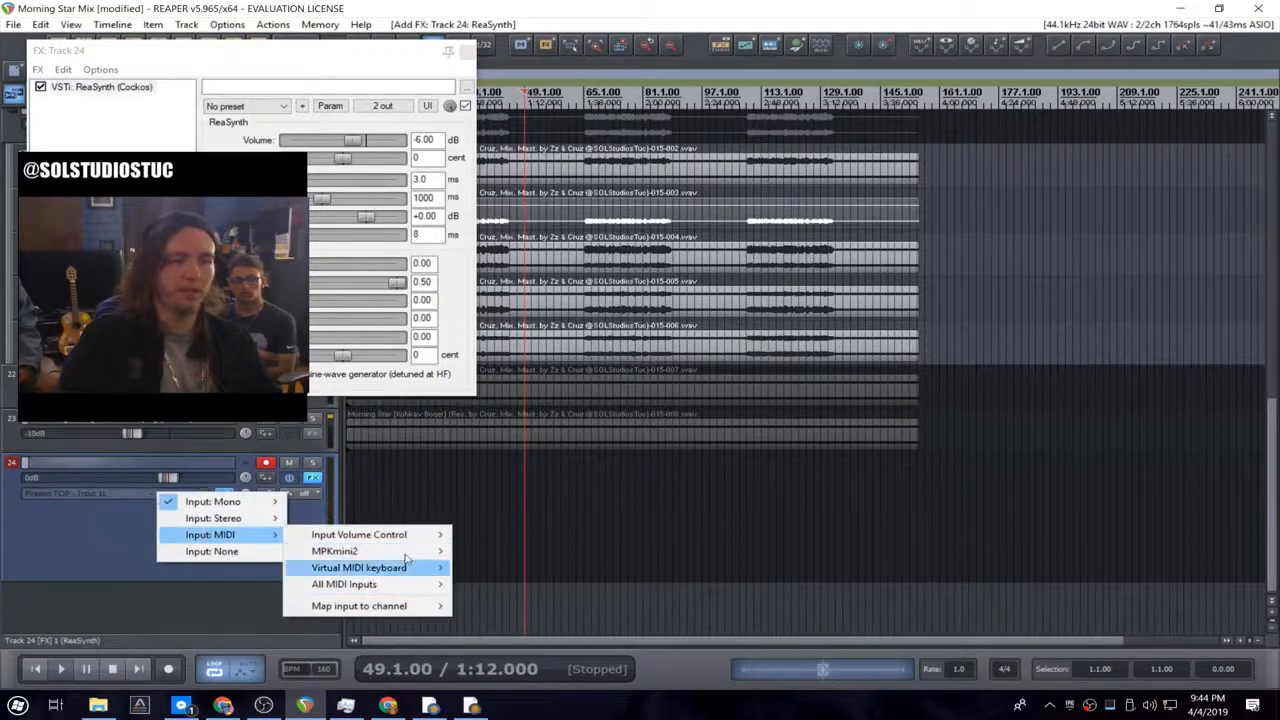
pyautogui.moveTo(340, 551)
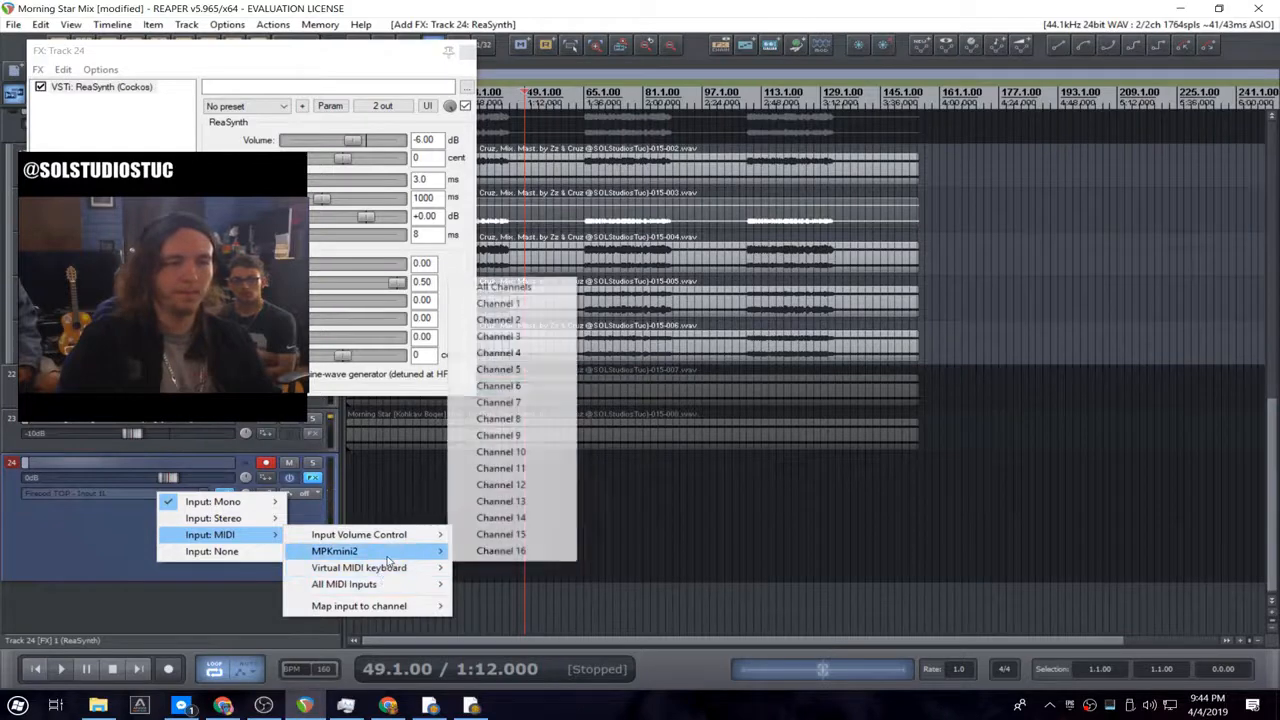
pyautogui.click(497, 287)
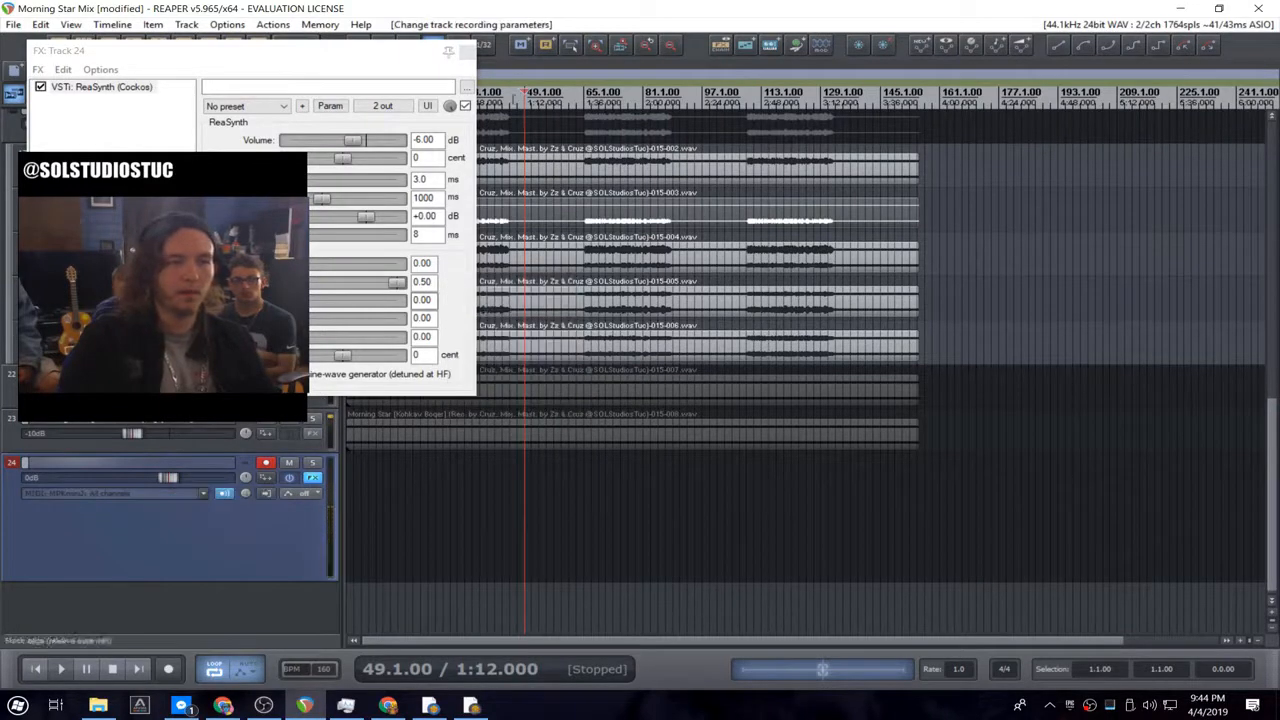
pyautogui.click(473, 48)
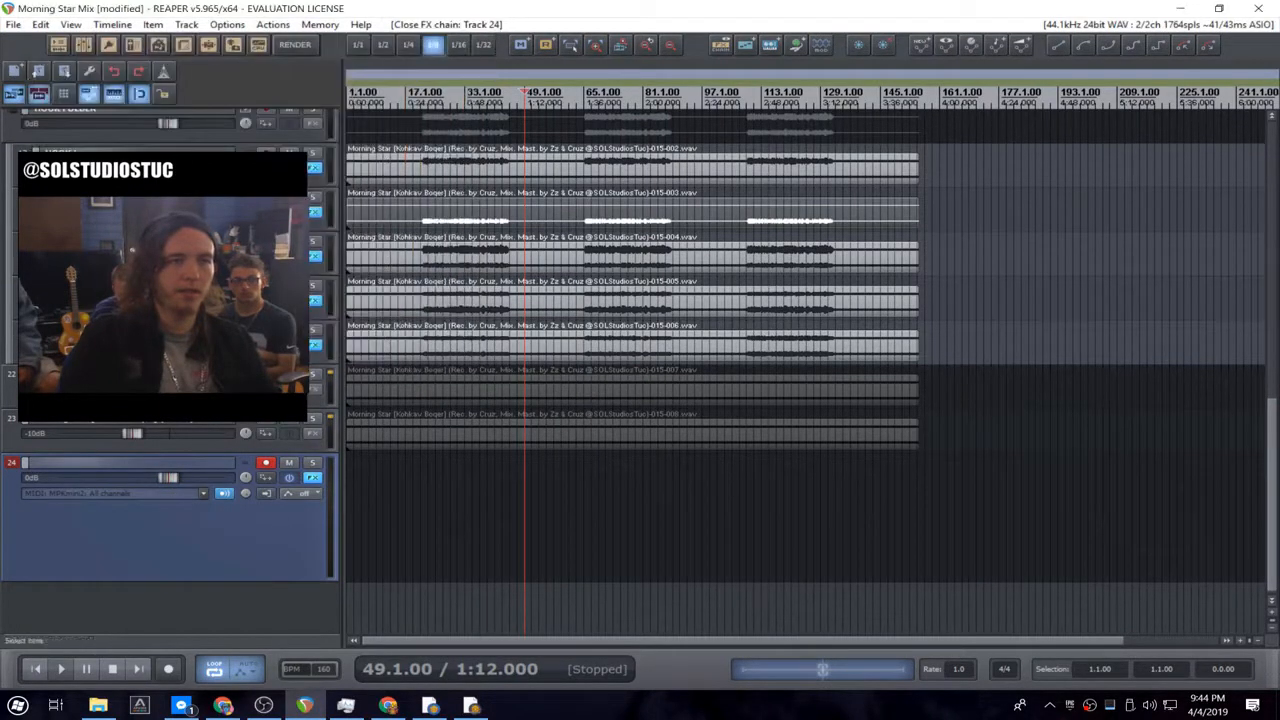
# - Solo synth track 24 and track 1, audition them with the song from bar 23, and clear both solos
pyautogui.click(312, 464)
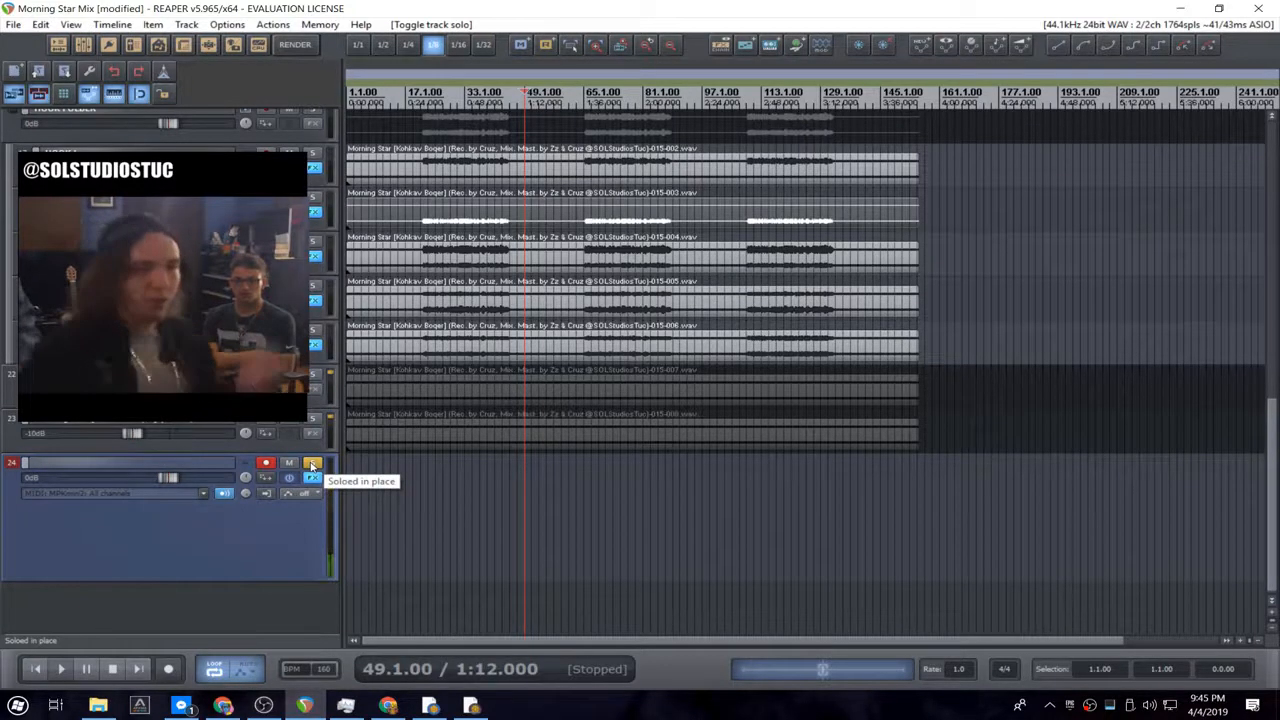
pyautogui.scroll(10, 324, 420)
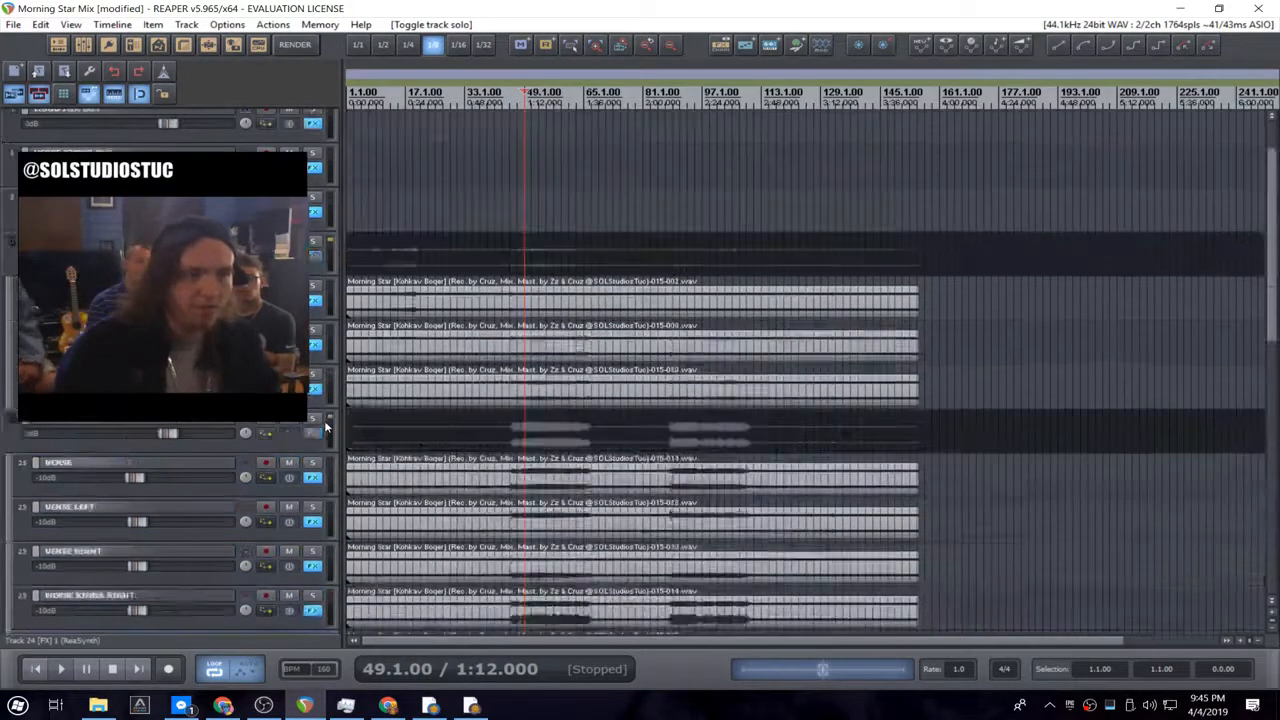
pyautogui.click(314, 223)
pyautogui.click(315, 179)
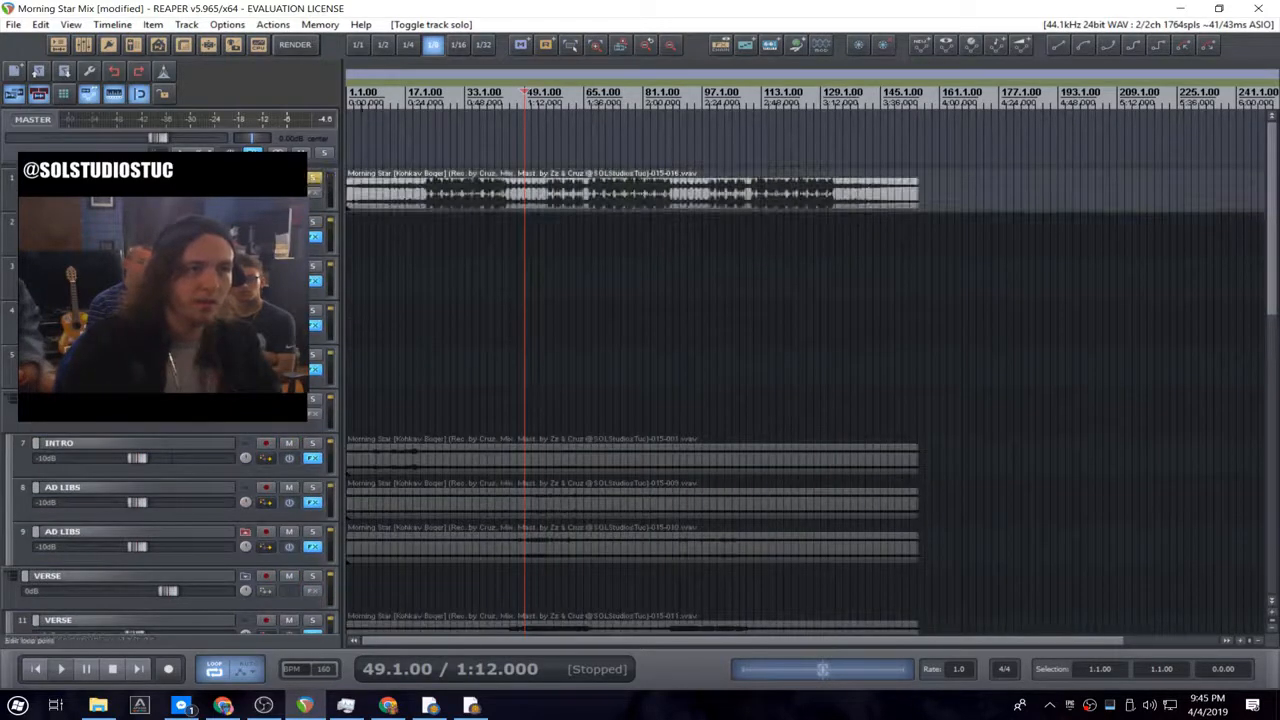
pyautogui.click(451, 96)
pyautogui.click(429, 94)
pyautogui.press('space')
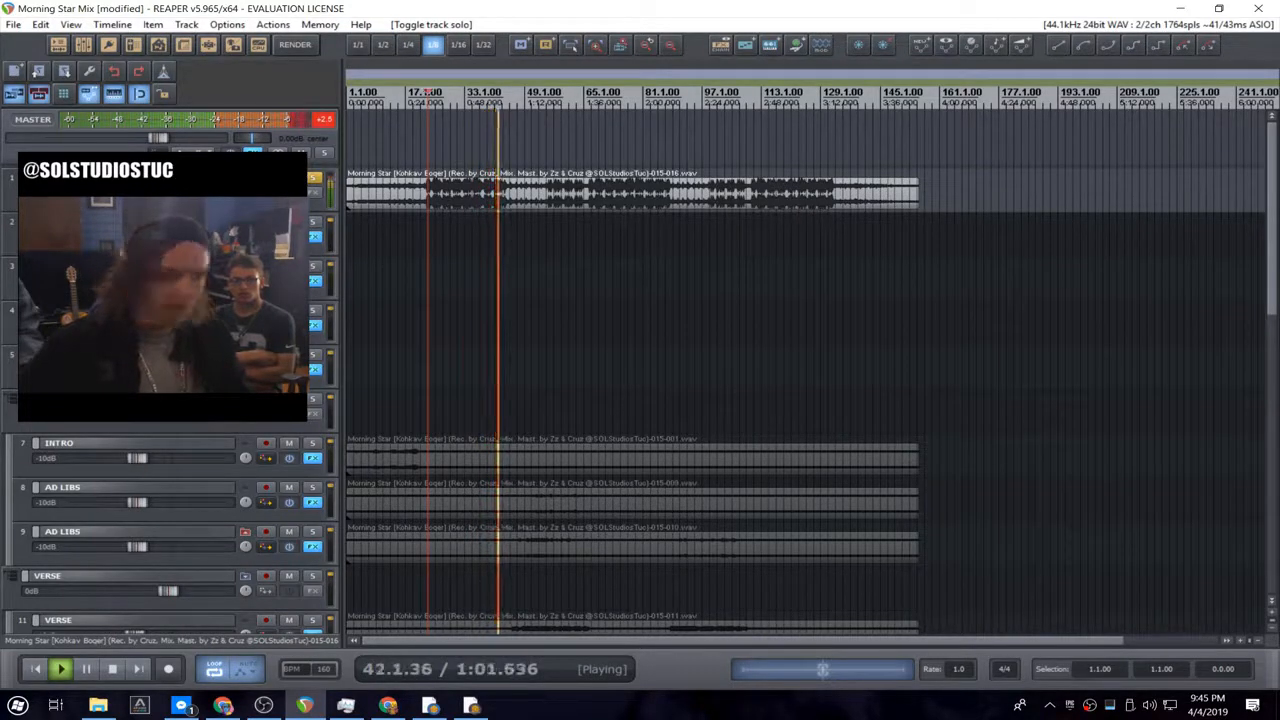
pyautogui.press('space')
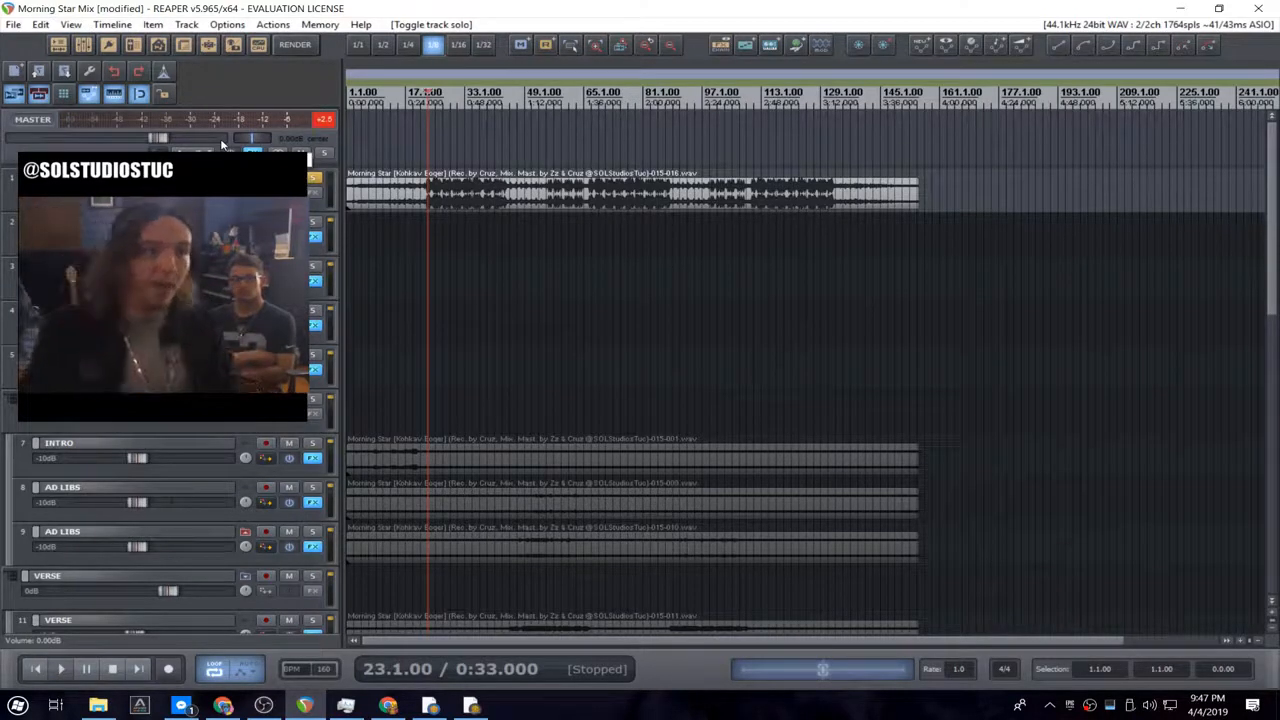
pyautogui.click(315, 181)
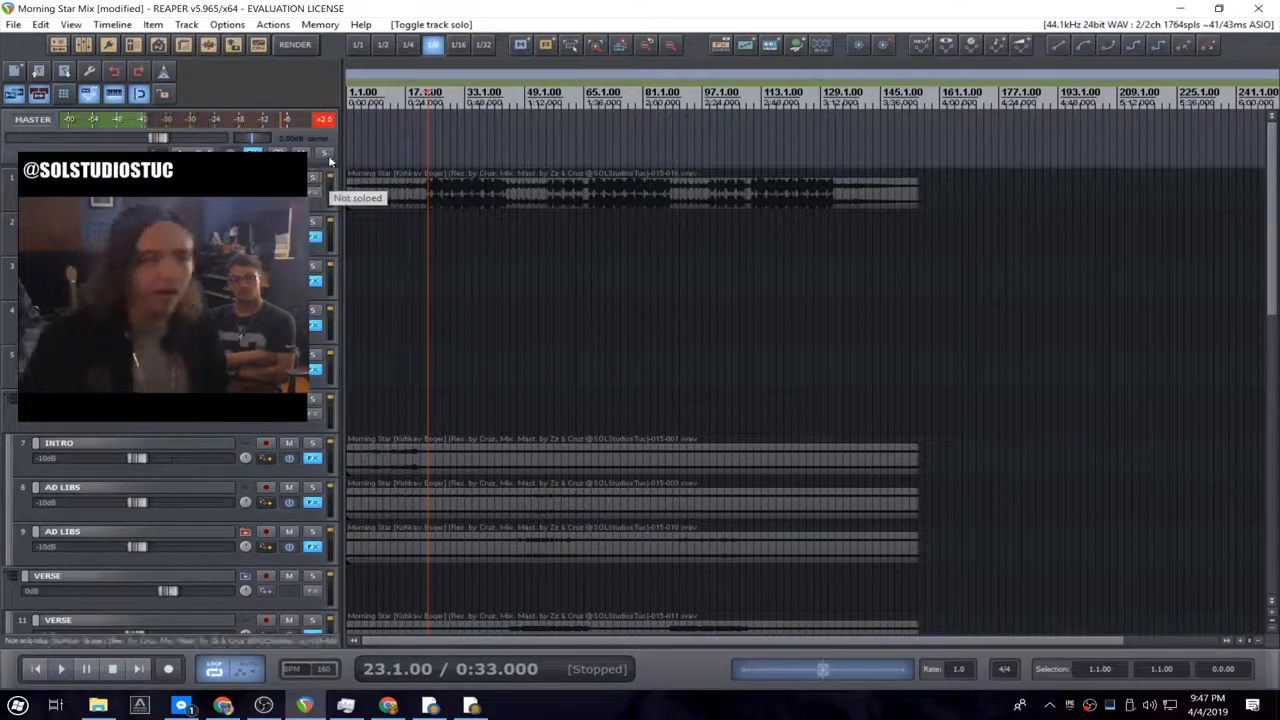
pyautogui.scroll(-3, 312, 210)
pyautogui.scroll(-5, 312, 210)
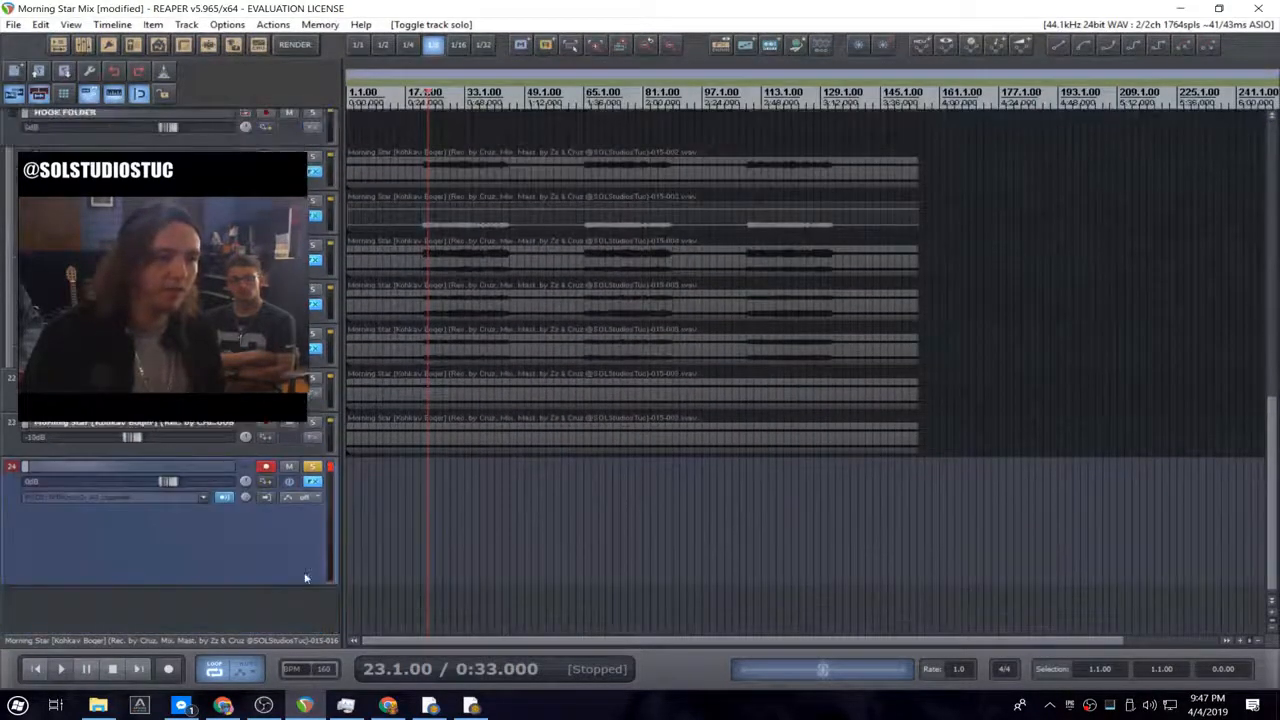
pyautogui.click(312, 467)
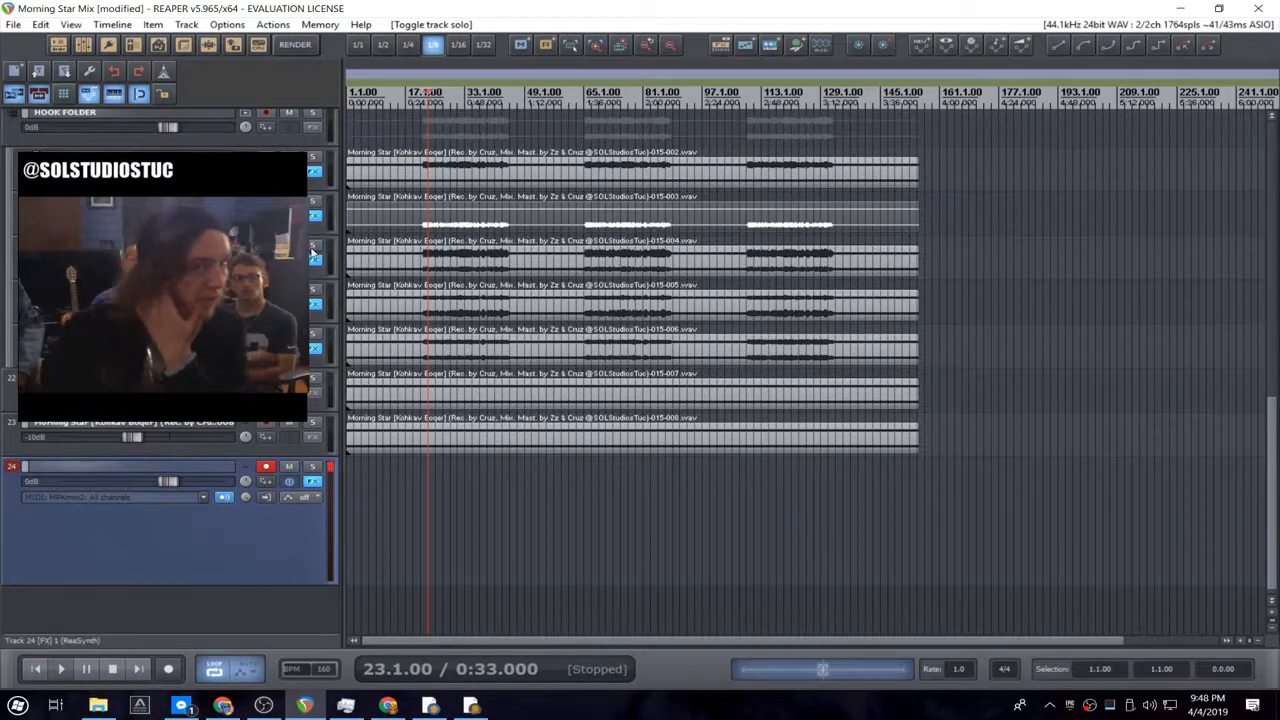
# - Solo VERSE track 11, play it from about bar 45 and open its effects chain
pyautogui.scroll(5, 392, 395)
pyautogui.scroll(3, 310, 269)
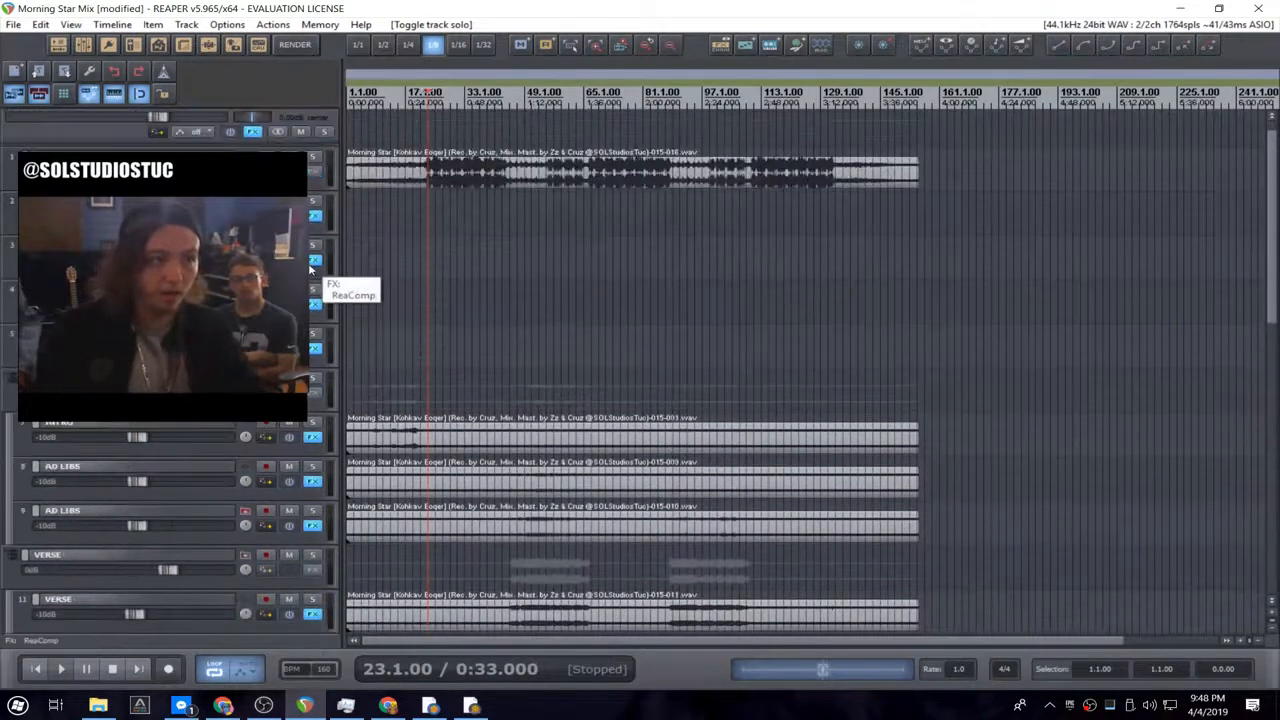
pyautogui.scroll(-3, 329, 413)
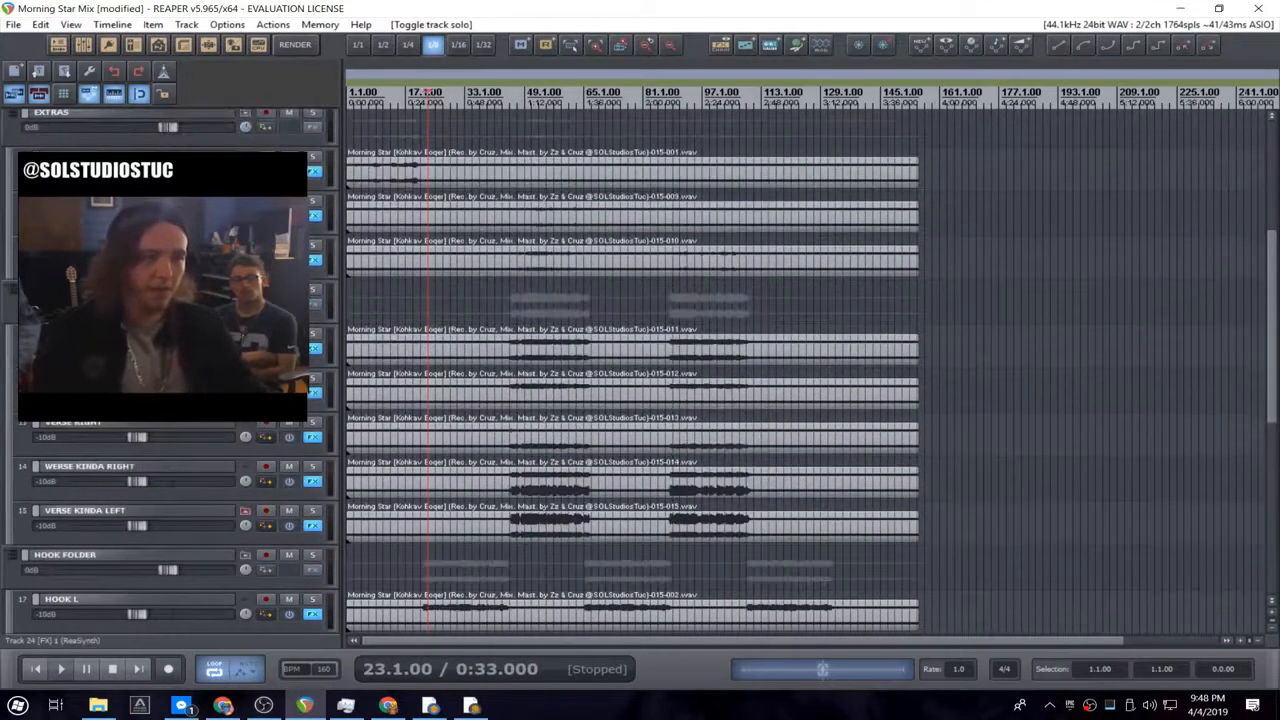
pyautogui.click(313, 333)
pyautogui.press('space')
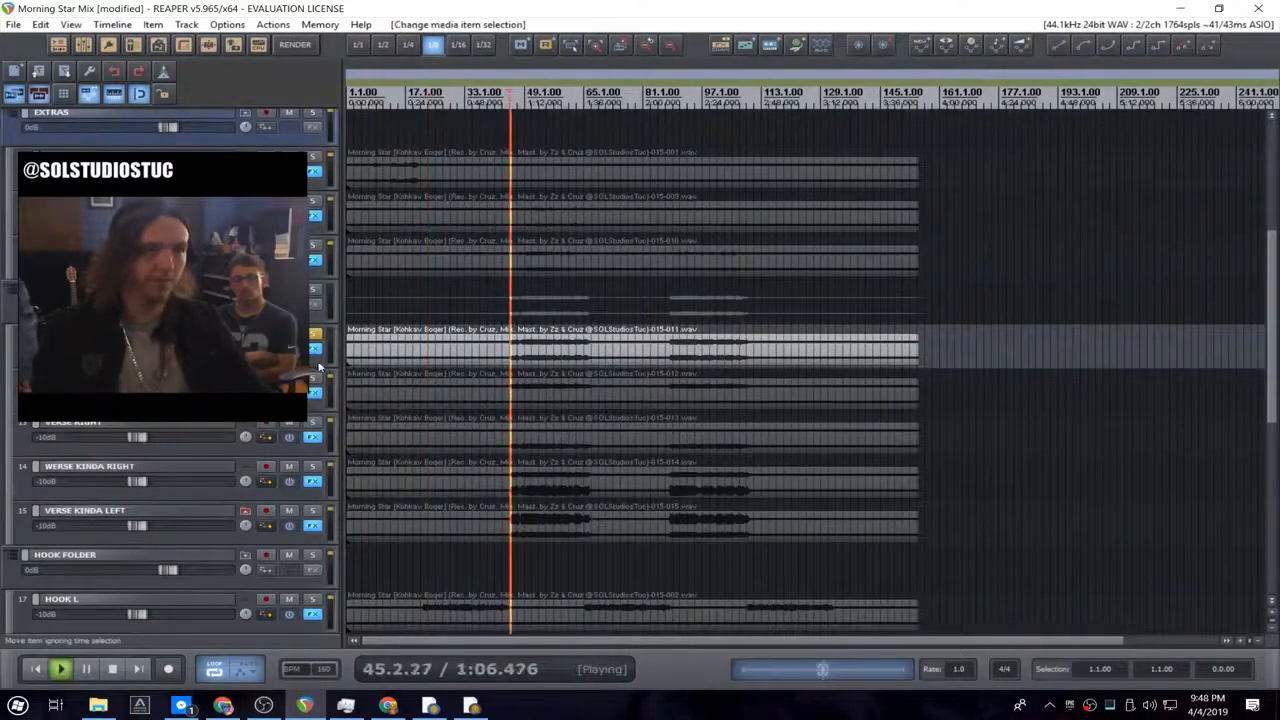
pyautogui.click(313, 349)
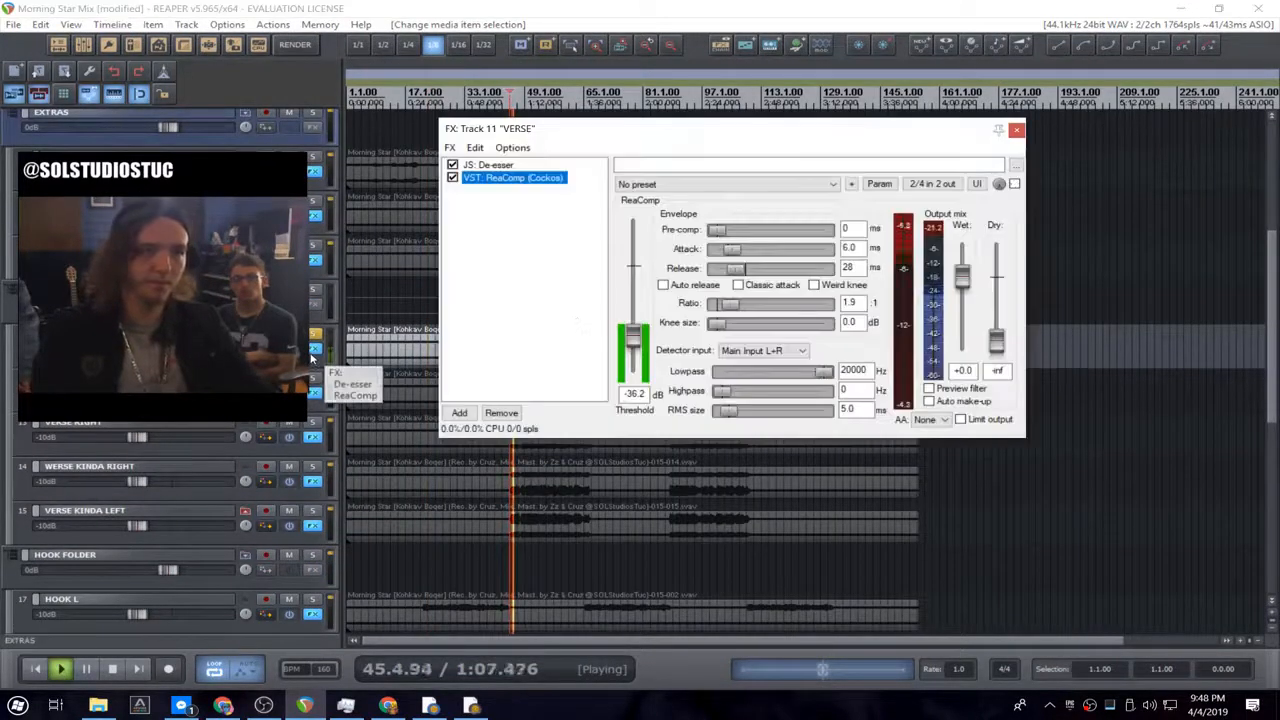
# - Try ReaPitch from the unfiltered Cockos plug-ins on the VERSE track and remove it from the chain
pyautogui.click(459, 412)
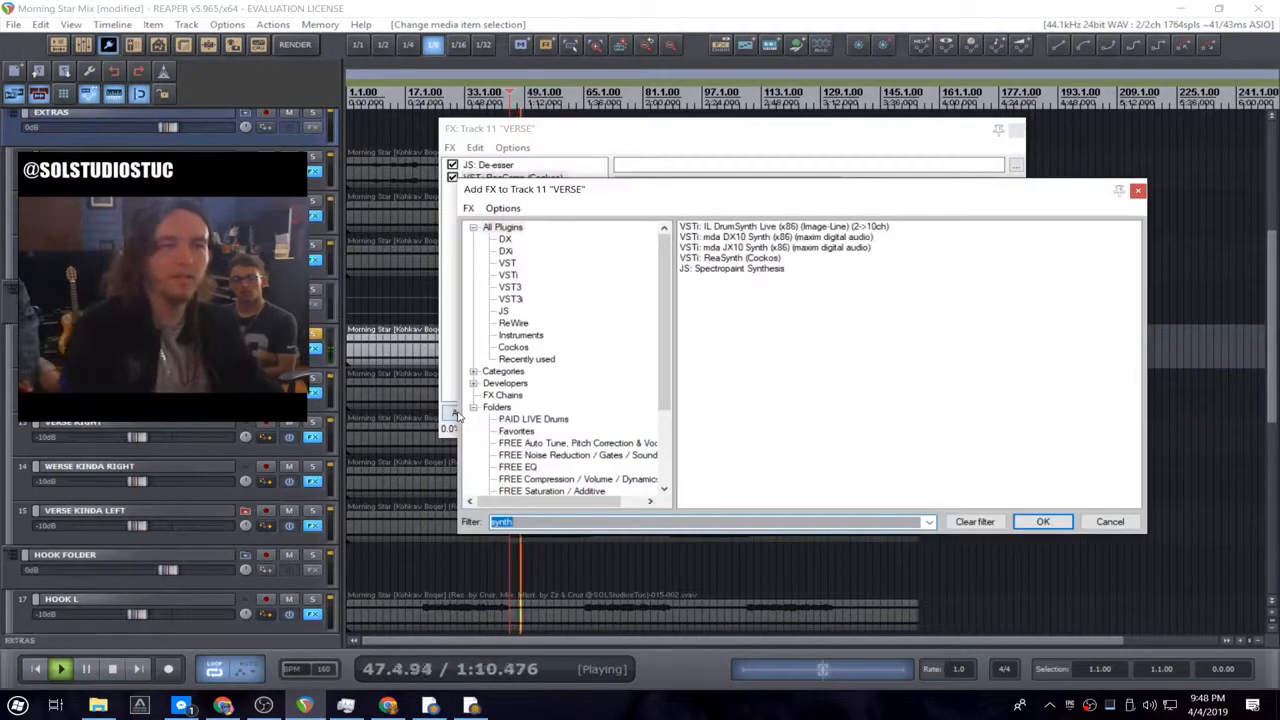
pyautogui.click(513, 347)
pyautogui.moveTo(538, 523); pyautogui.dragTo(487, 523)
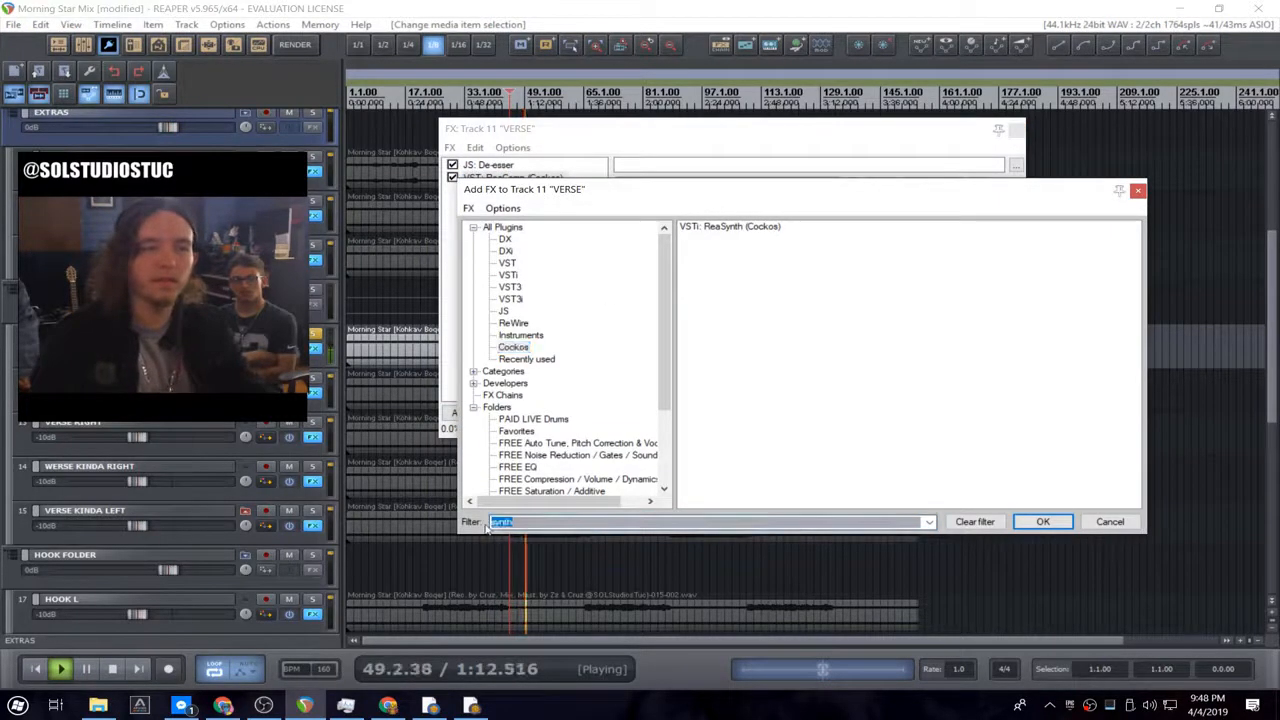
pyautogui.press('BackSpace')
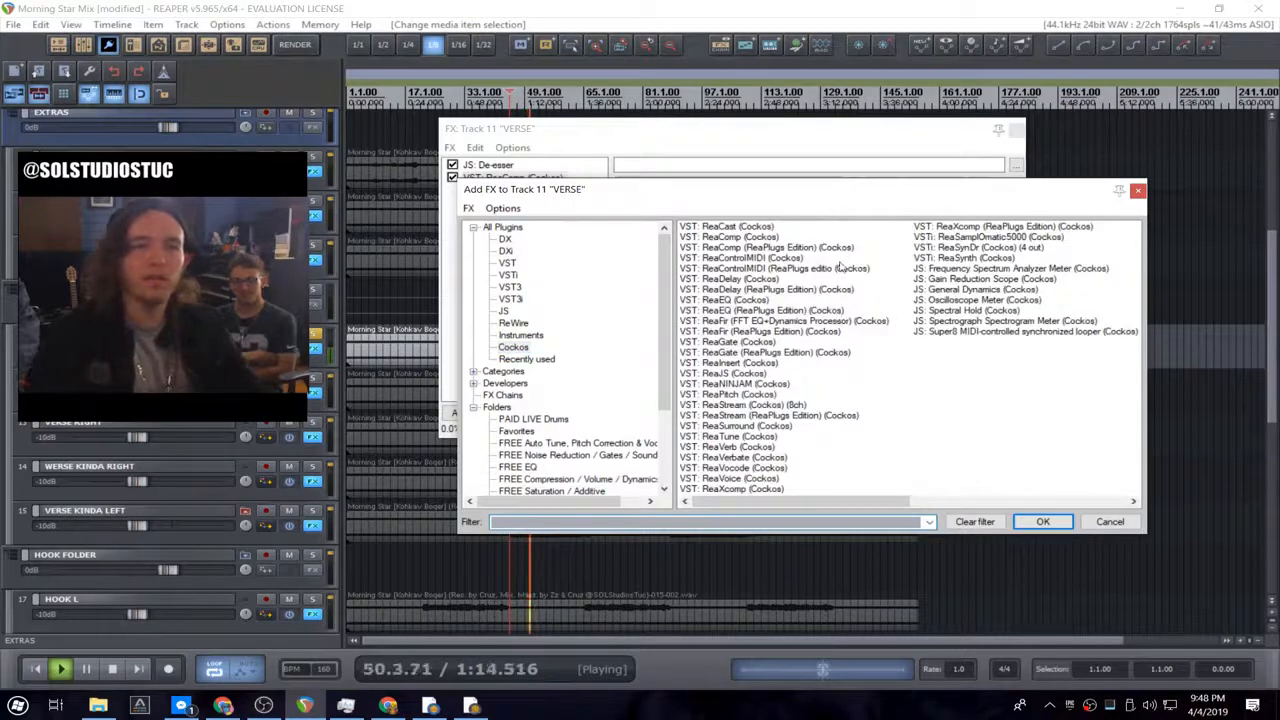
pyautogui.doubleClick(767, 396)
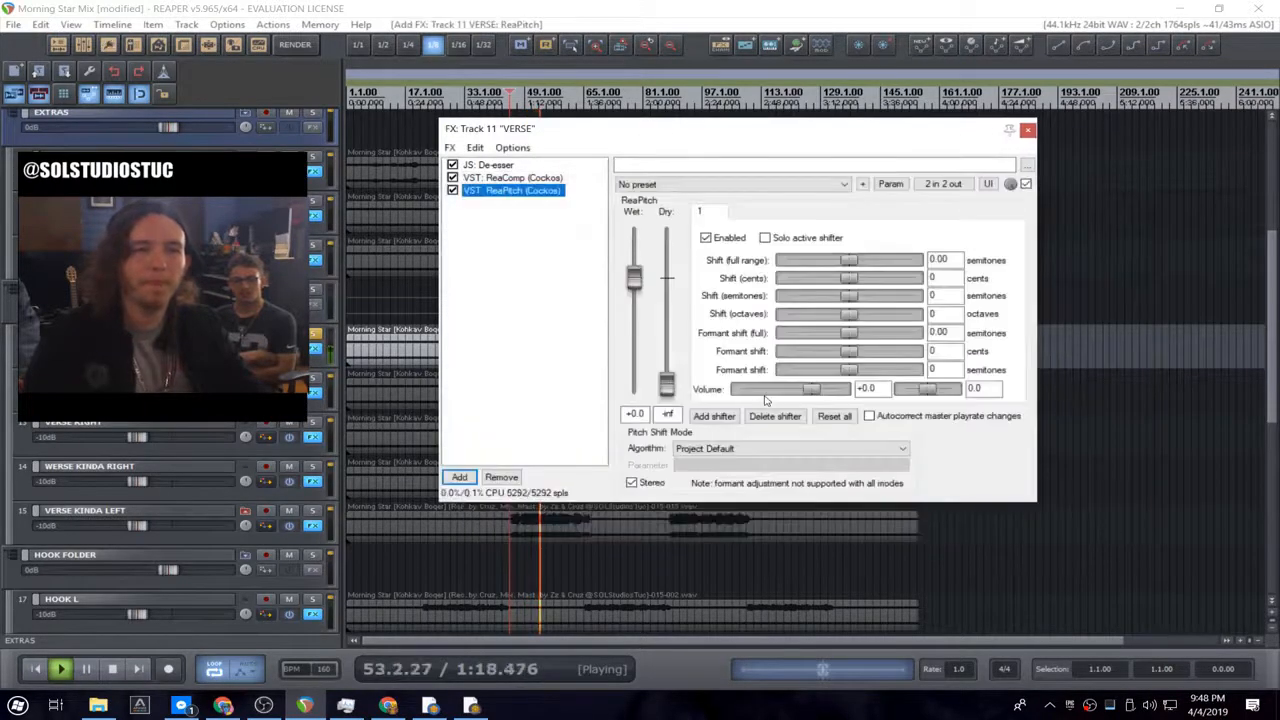
pyautogui.click(492, 478)
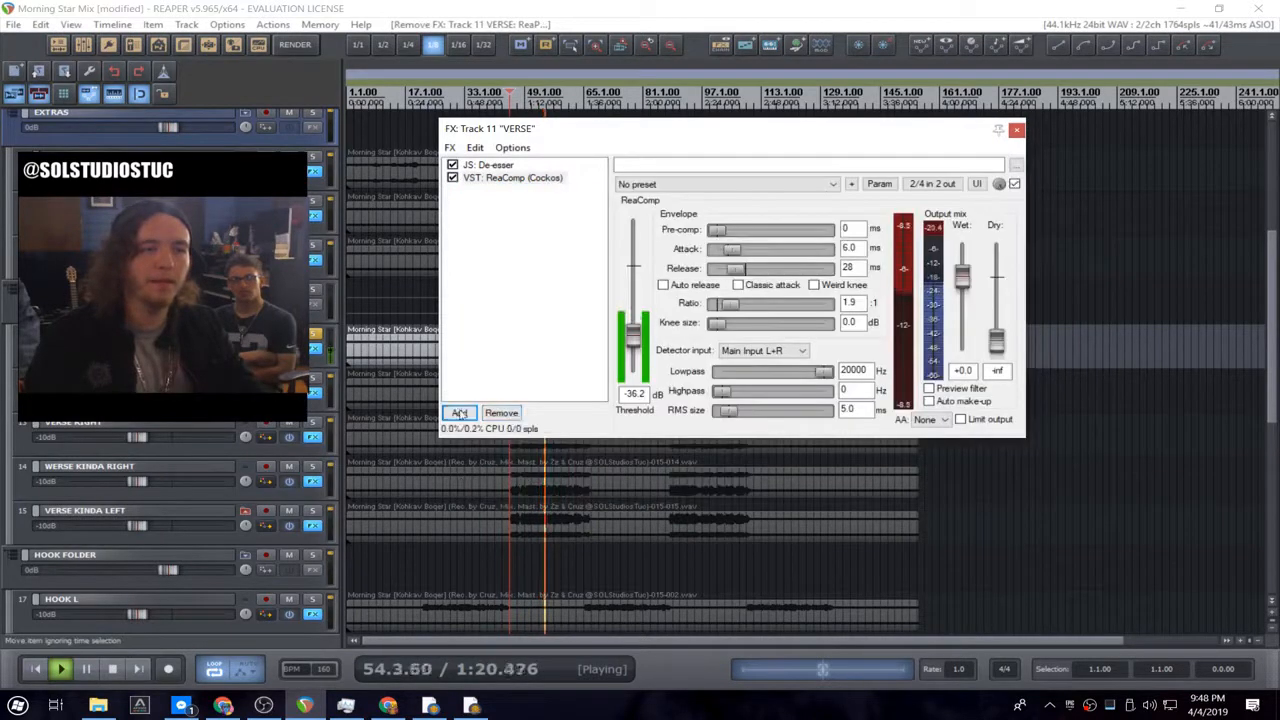
# - Add ReaTune (Cockos) after ReaComp in the VERSE track's effects chain
pyautogui.click(459, 413)
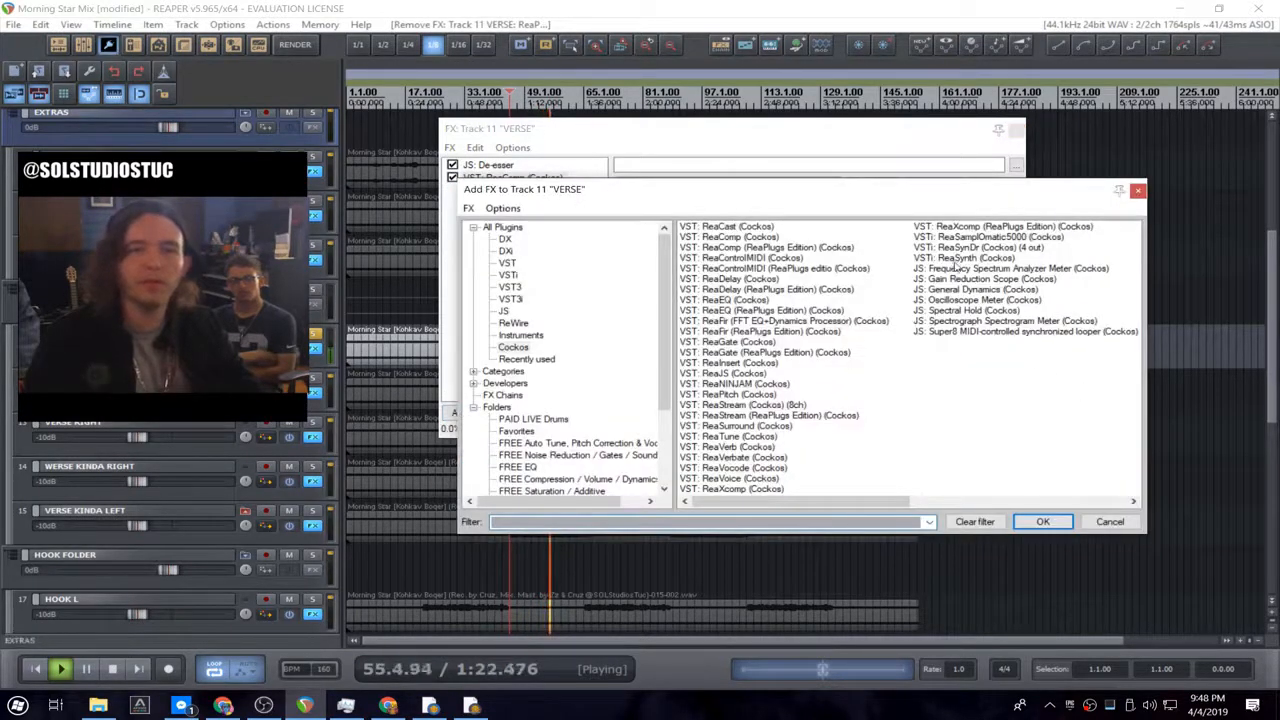
pyautogui.doubleClick(740, 437)
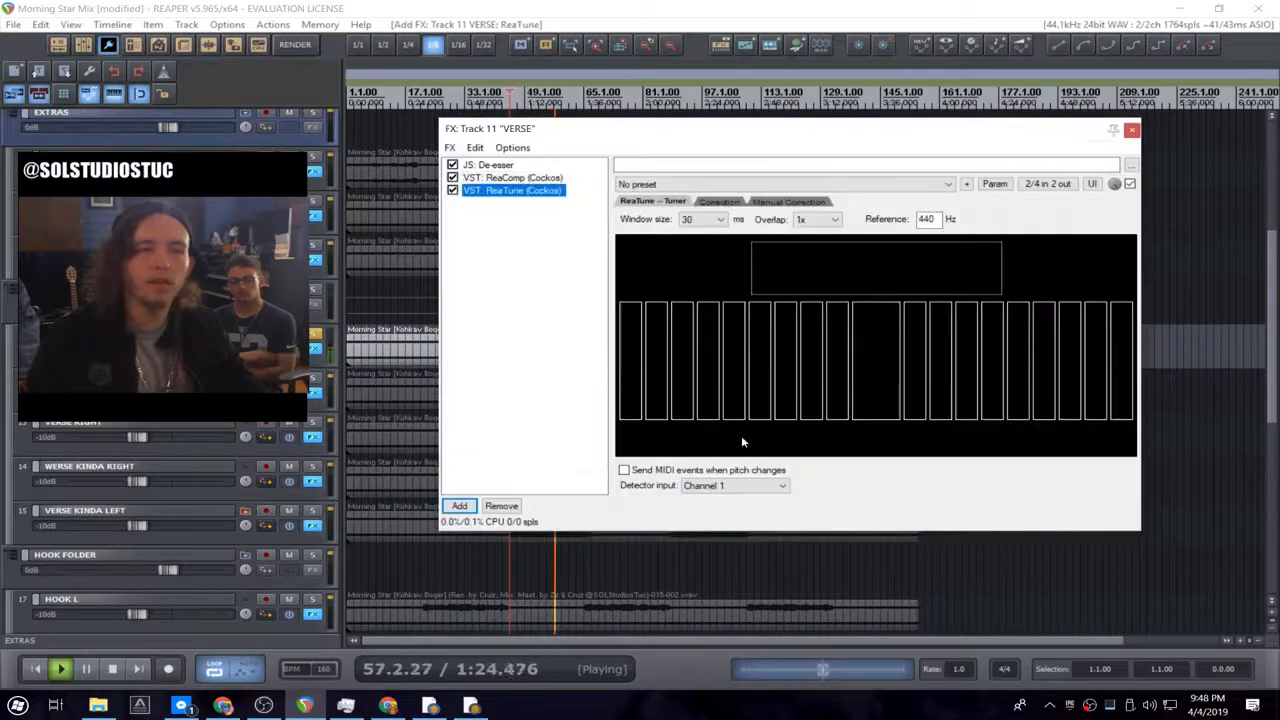
pyautogui.moveTo(757, 134); pyautogui.dragTo(559, 169)
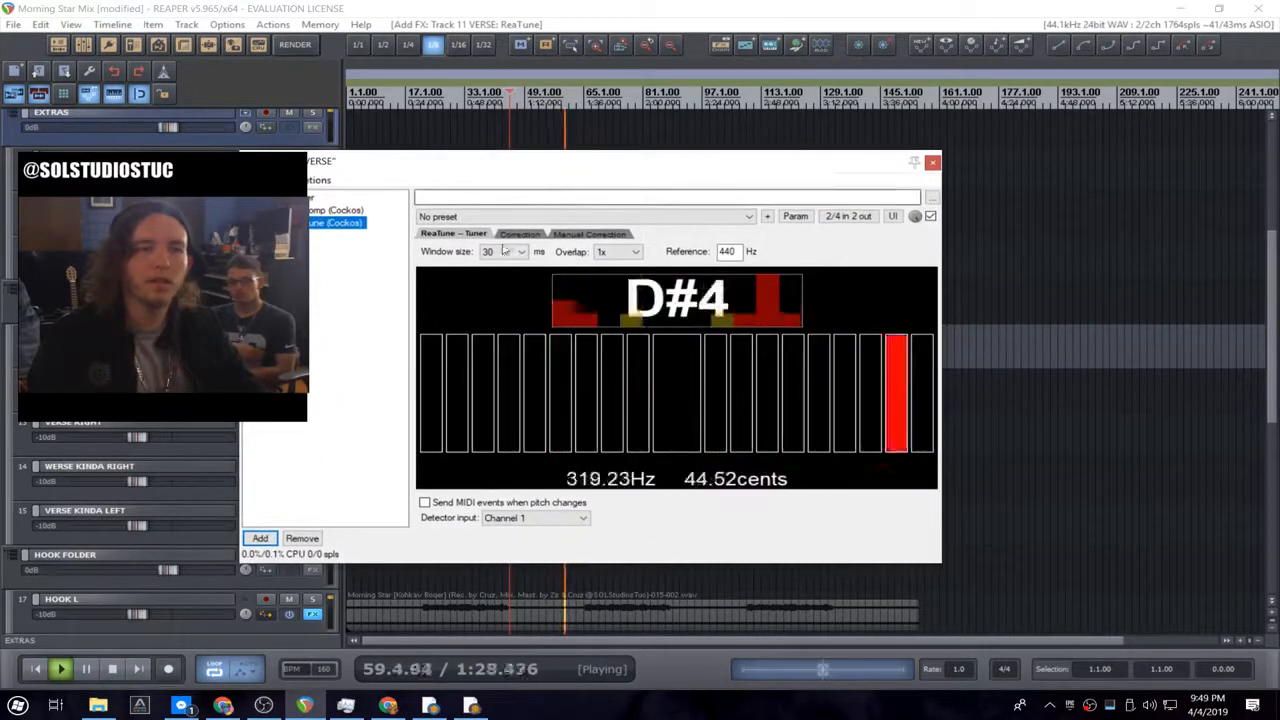
# - Set the VERSE track's ReaTune correction key to G Minor
pyautogui.moveTo(514, 165); pyautogui.dragTo(497, 192)
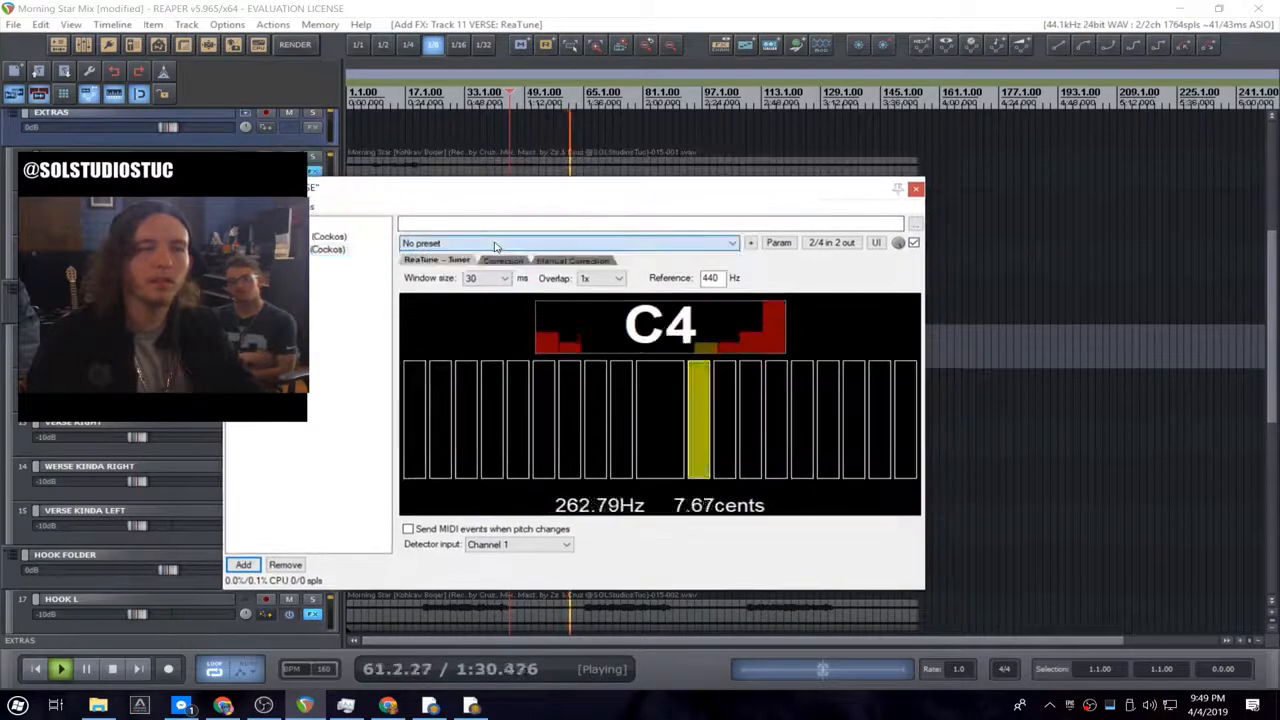
pyautogui.click(503, 261)
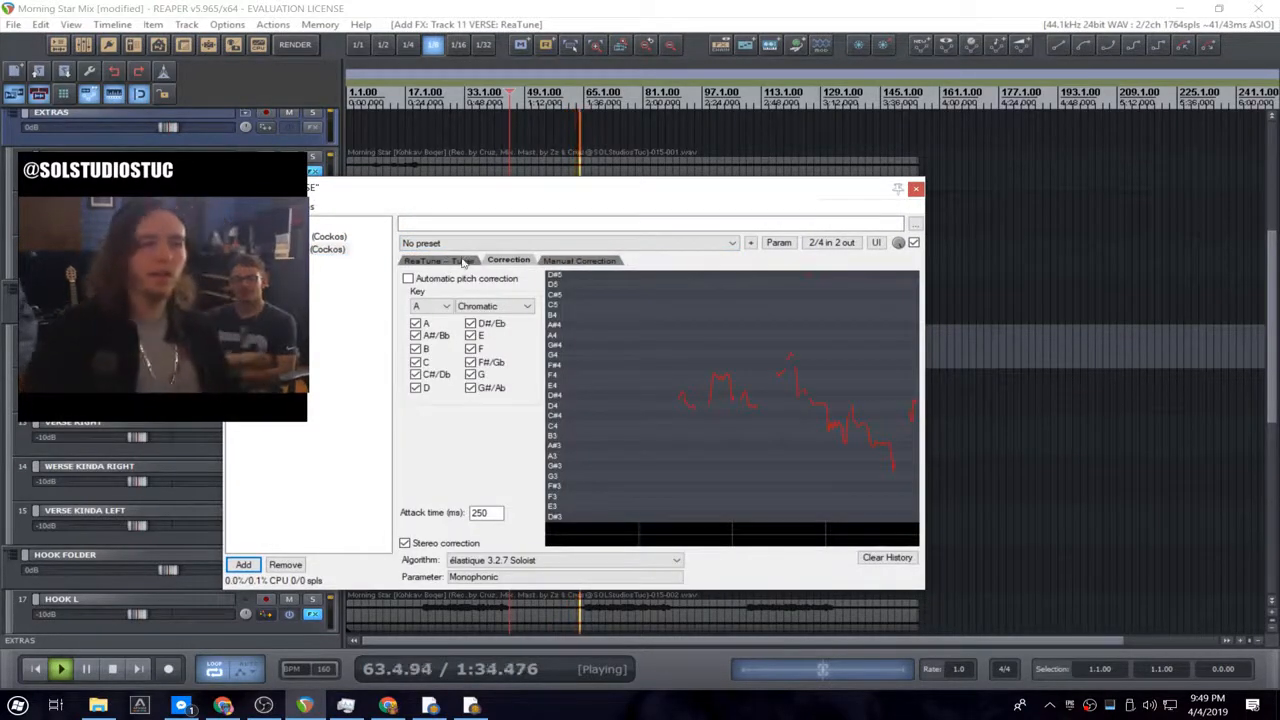
pyautogui.moveTo(517, 197); pyautogui.dragTo(441, 223)
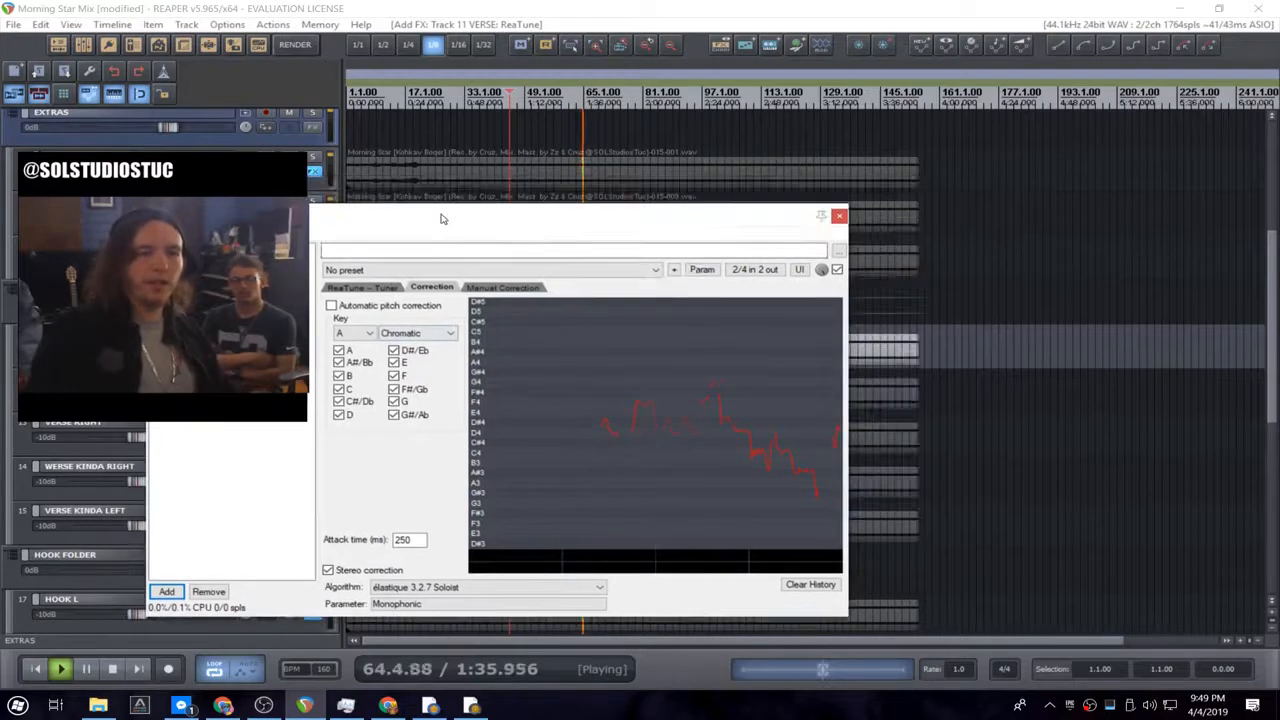
pyautogui.click(352, 333)
pyautogui.click(345, 444)
pyautogui.click(437, 335)
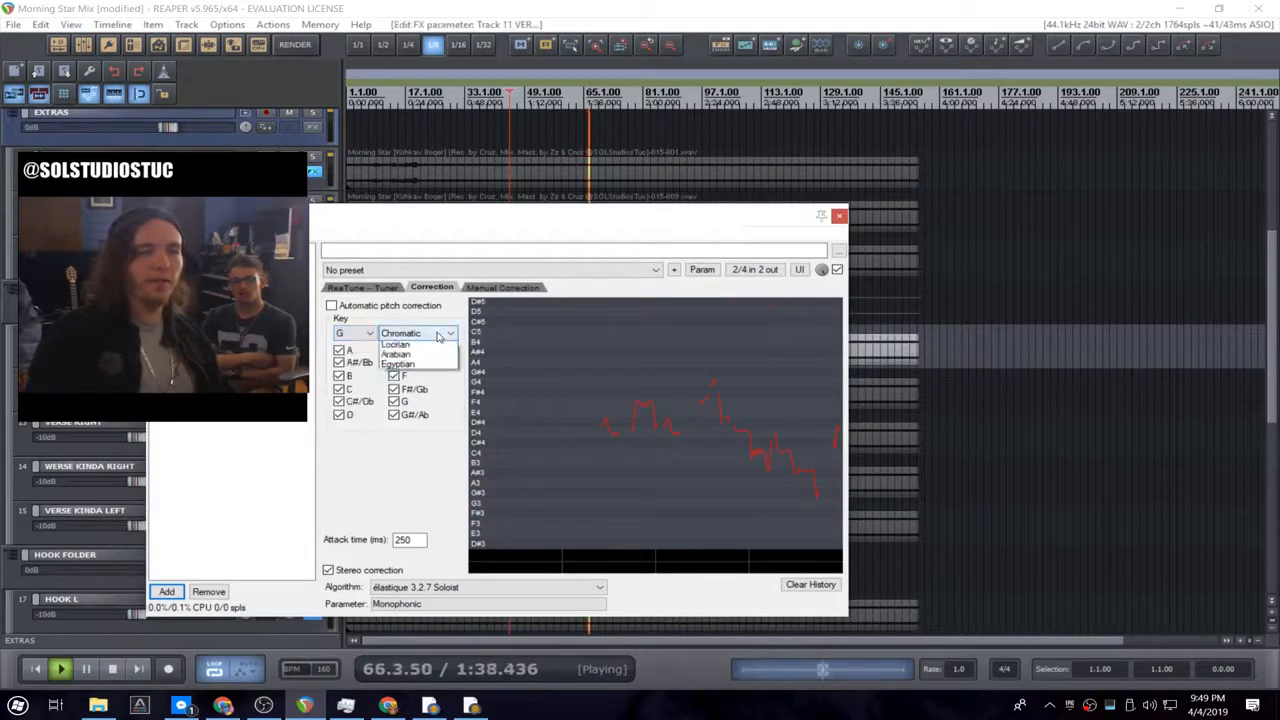
pyautogui.click(430, 364)
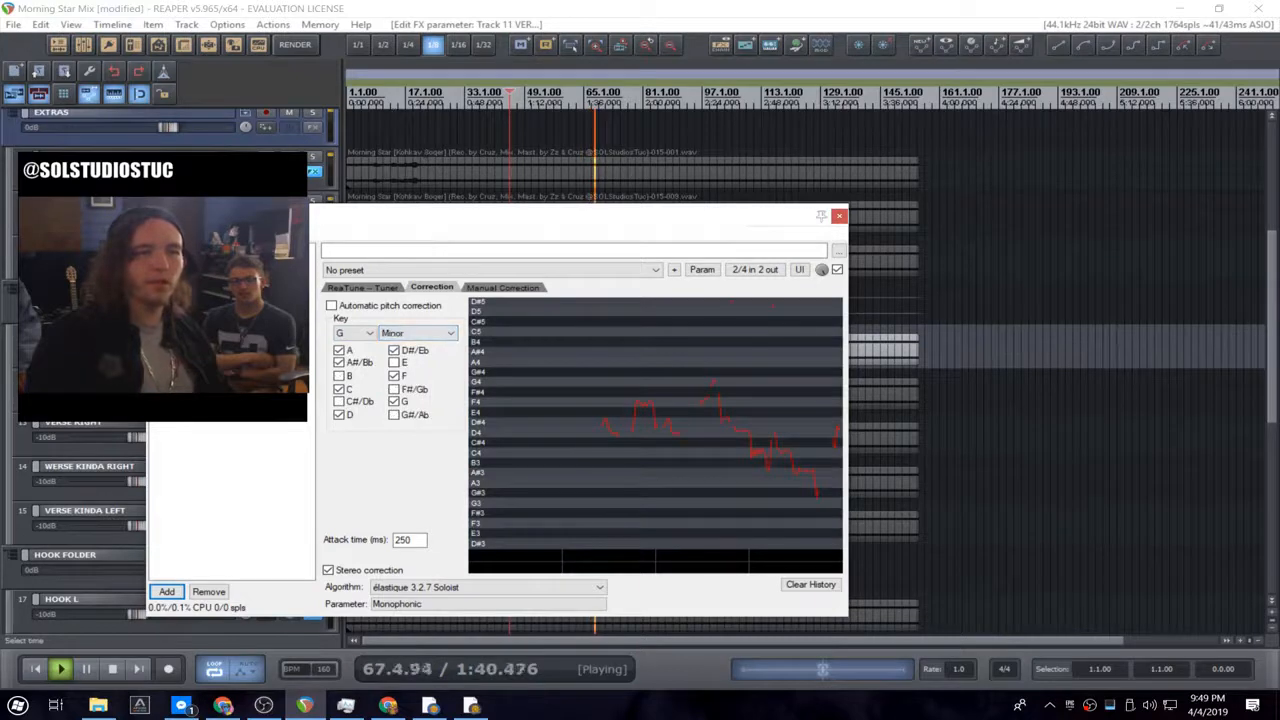
# - Enable automatic pitch correction in ReaTune and audition the soloed VERSE vocal from bar 45
pyautogui.press('space')
pyautogui.press('space')
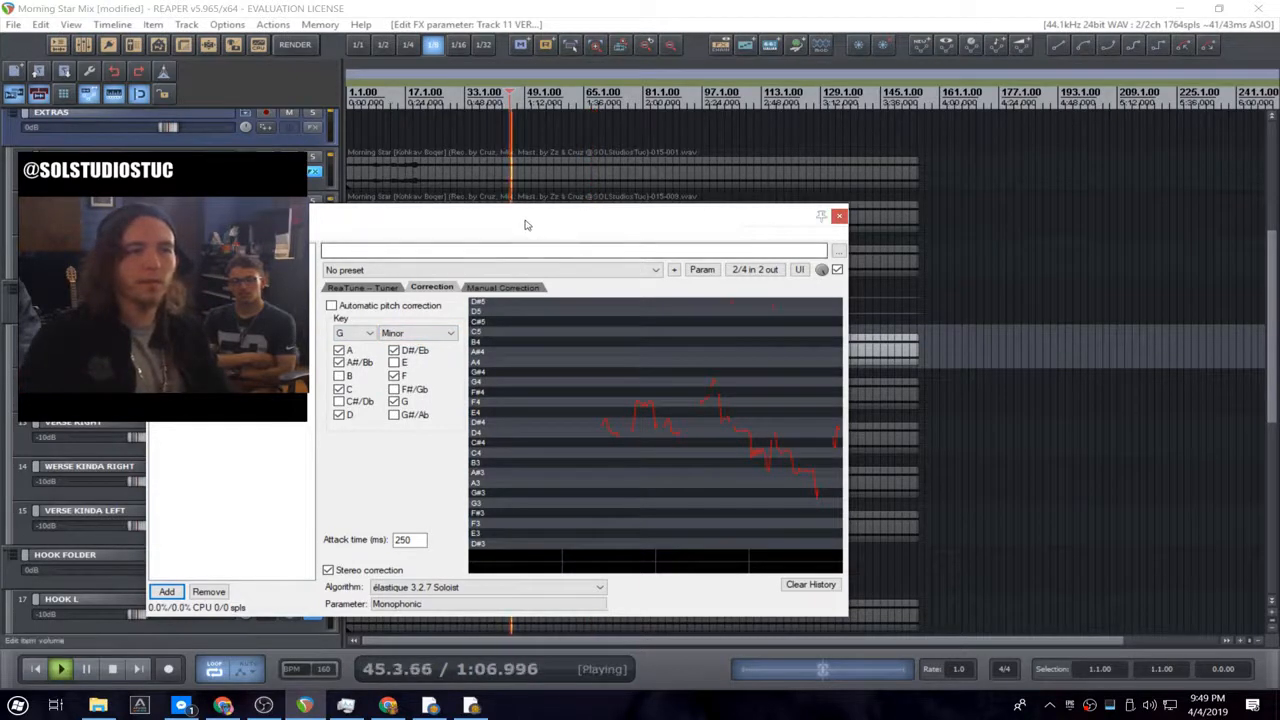
pyautogui.moveTo(527, 225); pyautogui.dragTo(569, 336)
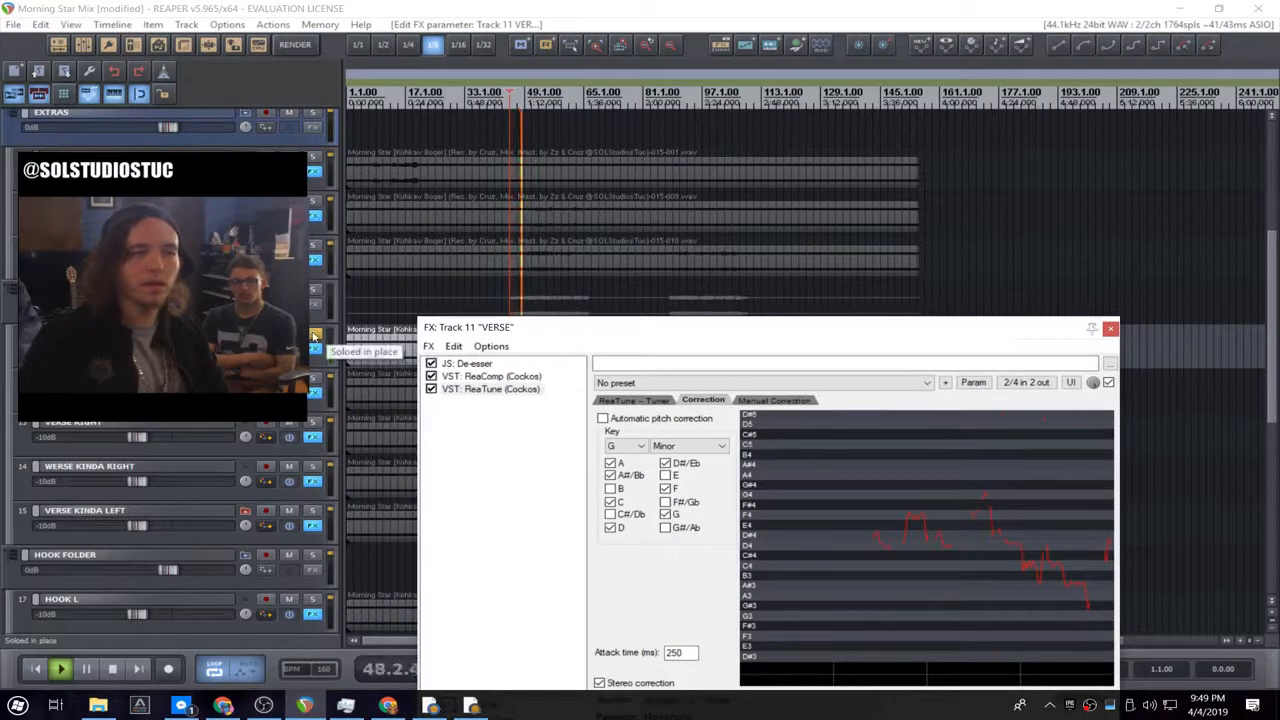
pyautogui.click(603, 418)
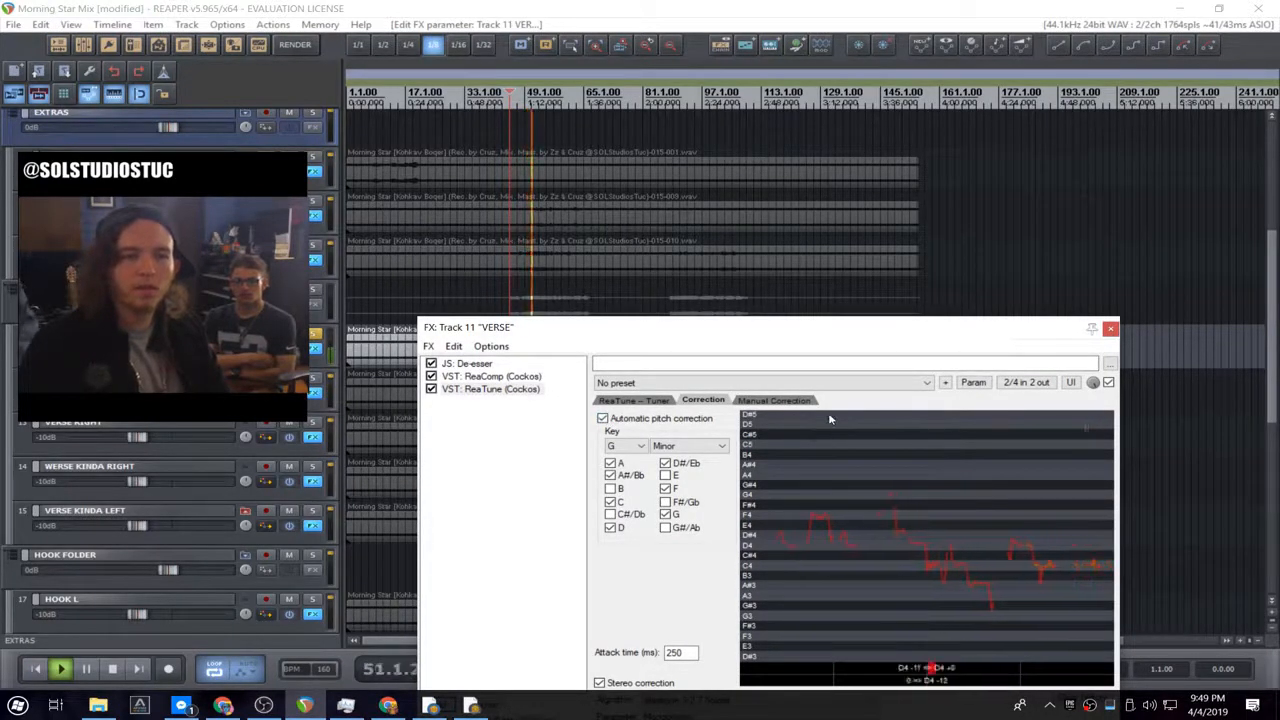
pyautogui.moveTo(794, 327); pyautogui.dragTo(587, 195)
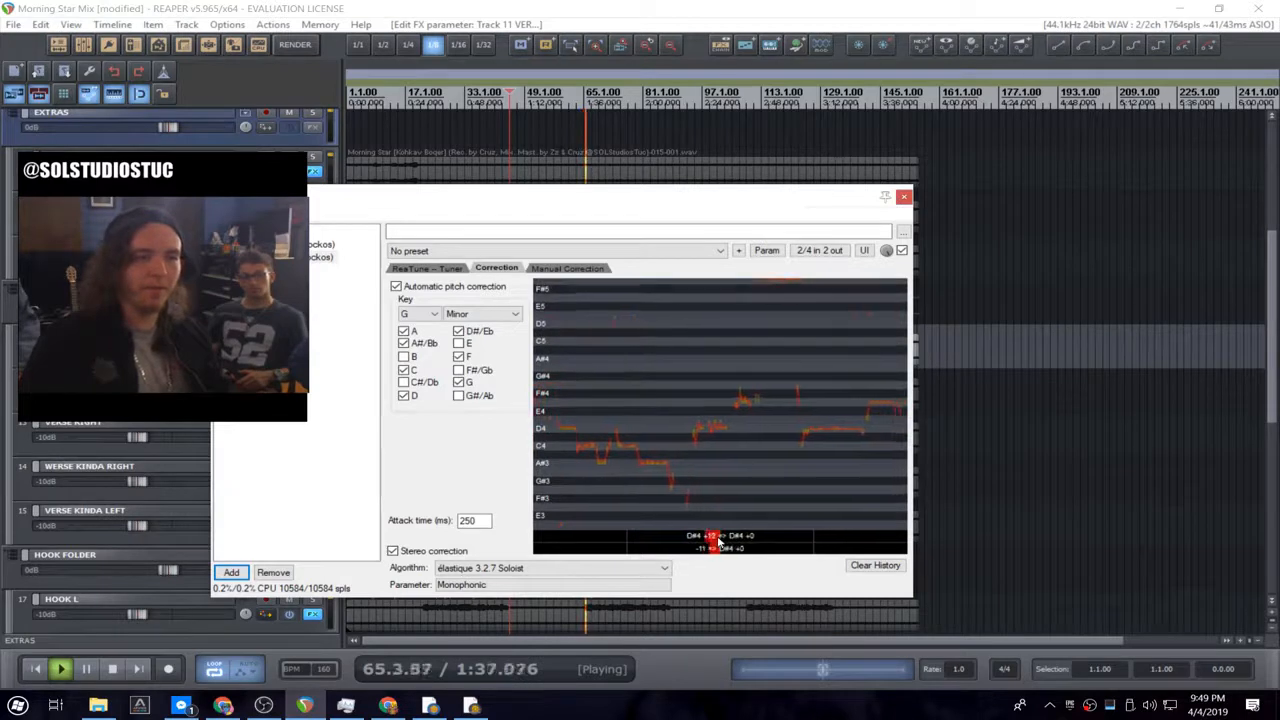
pyautogui.press('space')
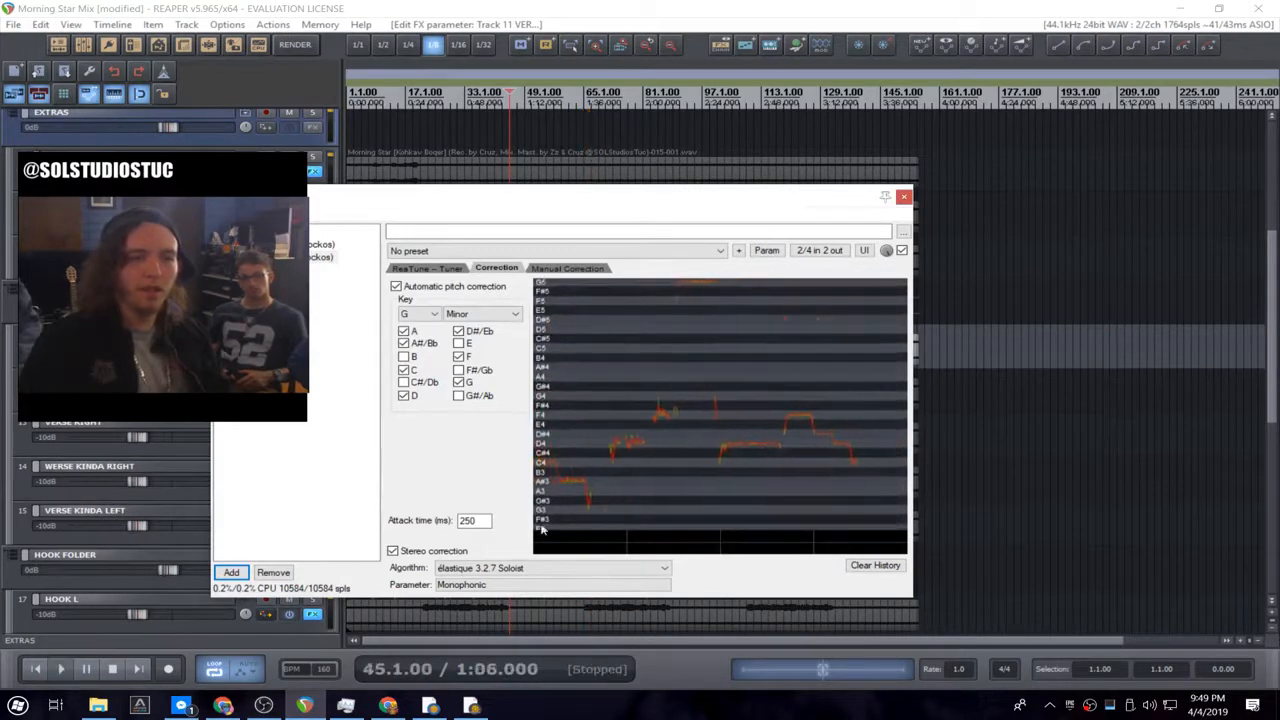
# - Try ReaTune attack times of 1 ms and 4 ms on the VERSE vocal during playback from bar 45
pyautogui.doubleClick(470, 520)
pyautogui.press('space')
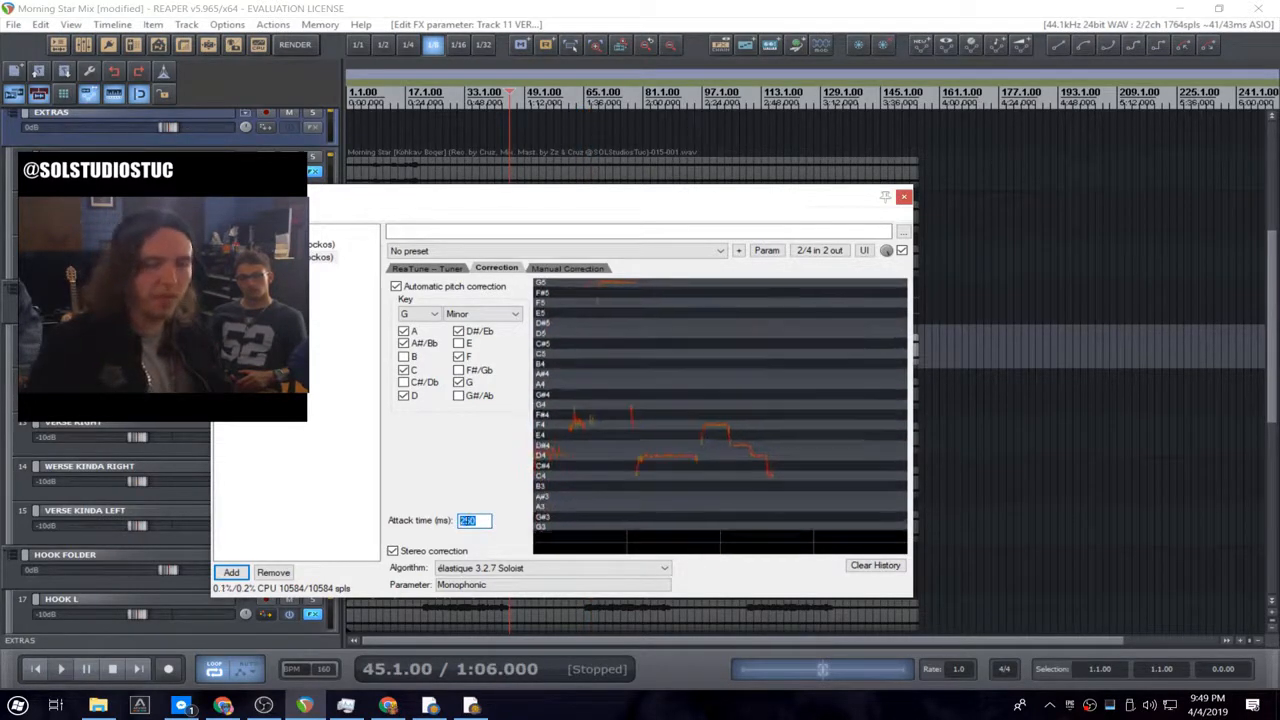
pyautogui.write('1')
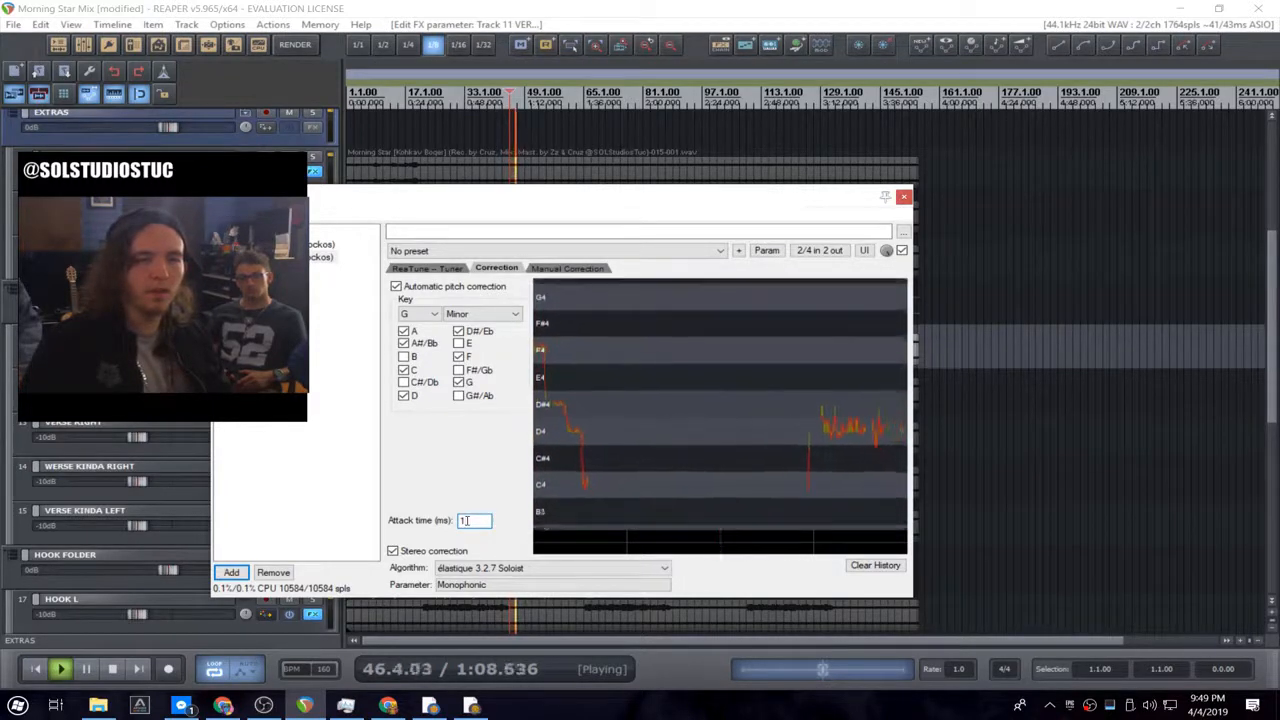
pyautogui.moveTo(474, 522); pyautogui.dragTo(424, 533)
pyautogui.write('4')
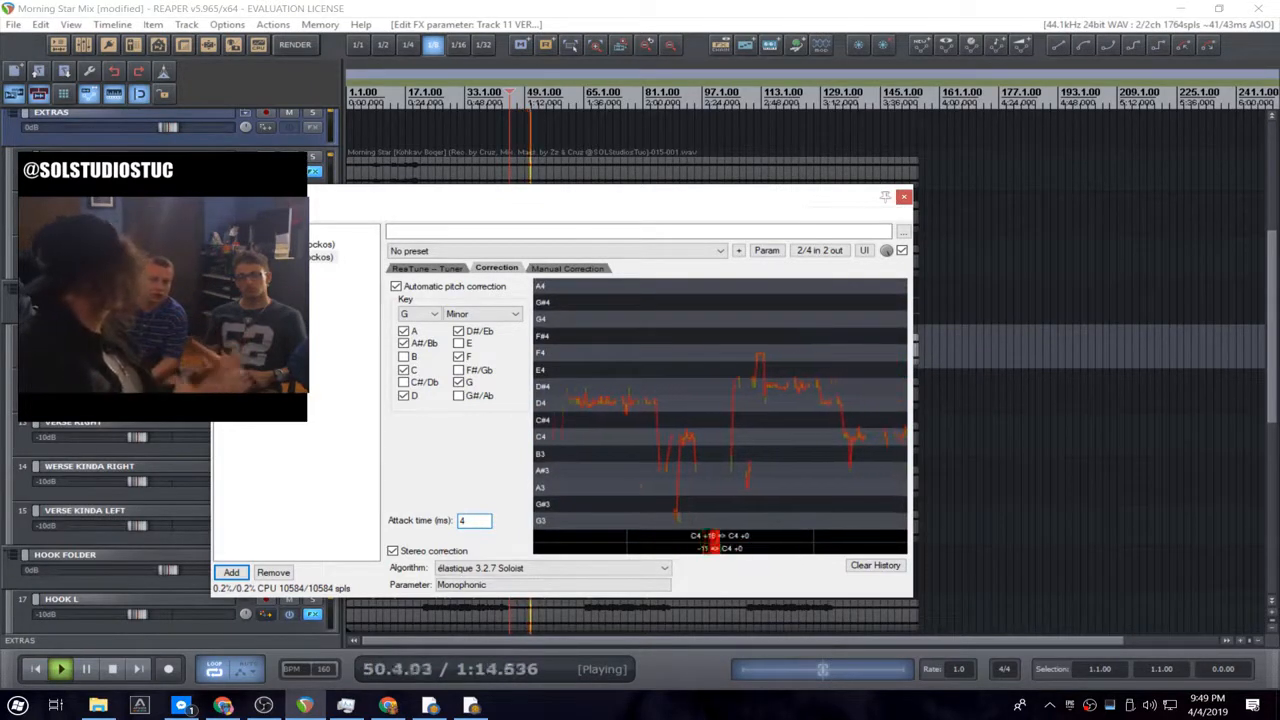
# - Set ReaTune's attack time to 100 ms, listen to the result and stop playback
pyautogui.moveTo(479, 522); pyautogui.dragTo(412, 524)
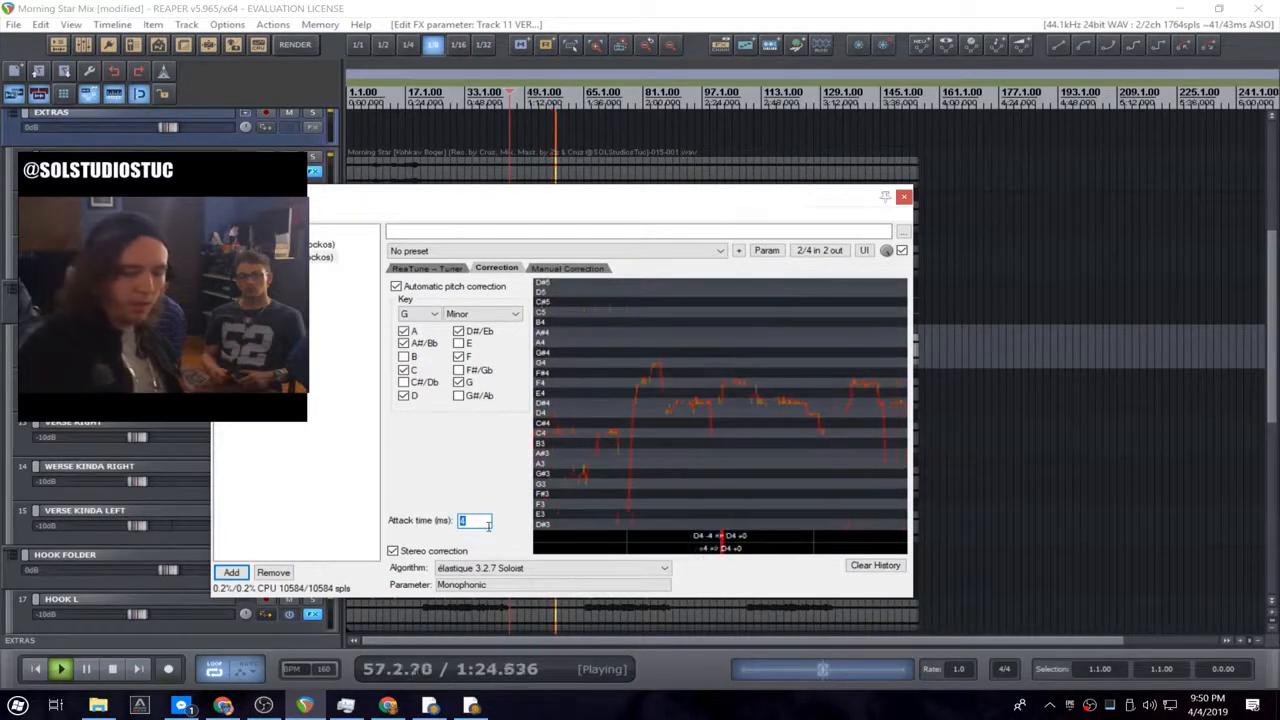
pyautogui.write('100')
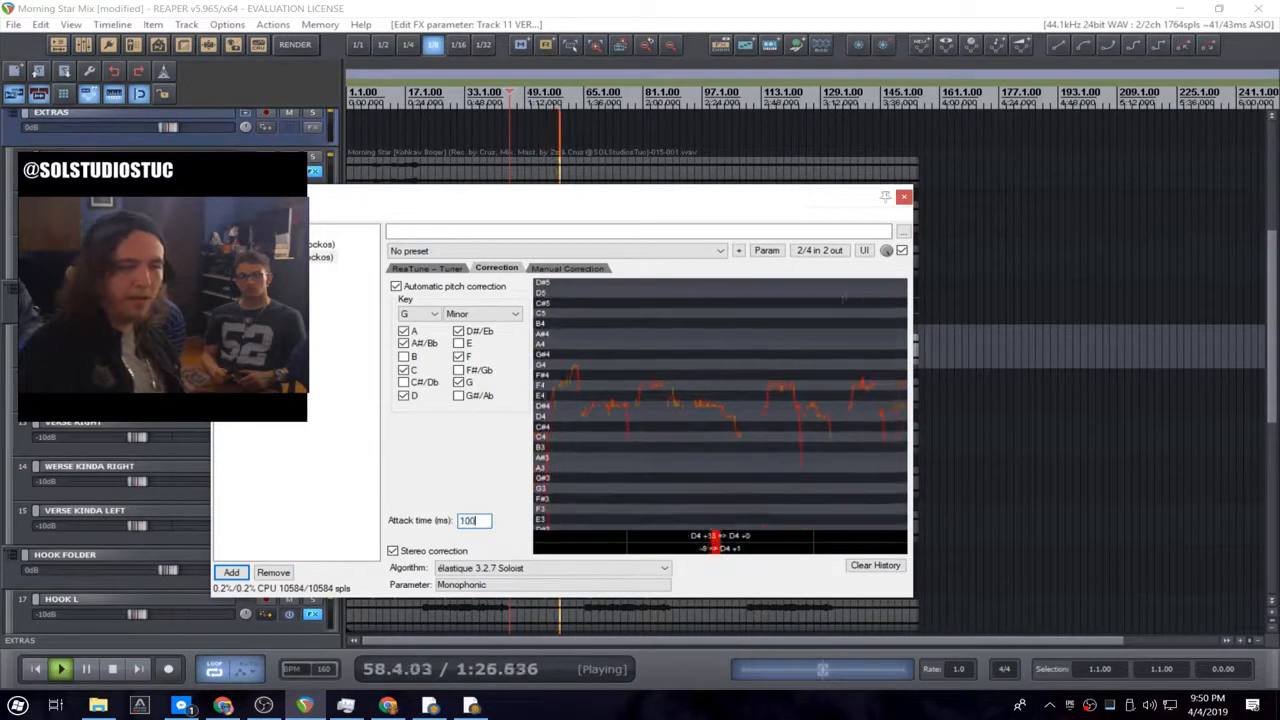
pyautogui.moveTo(489, 525); pyautogui.dragTo(450, 522)
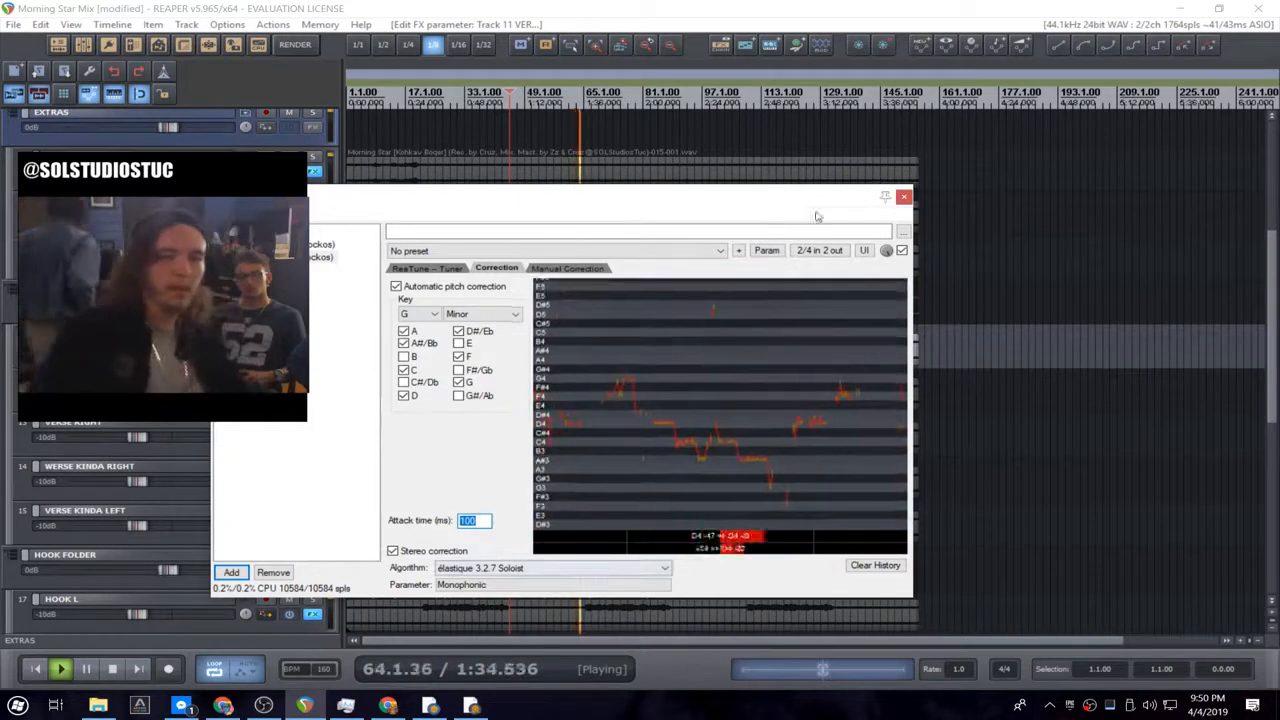
pyautogui.press('space')
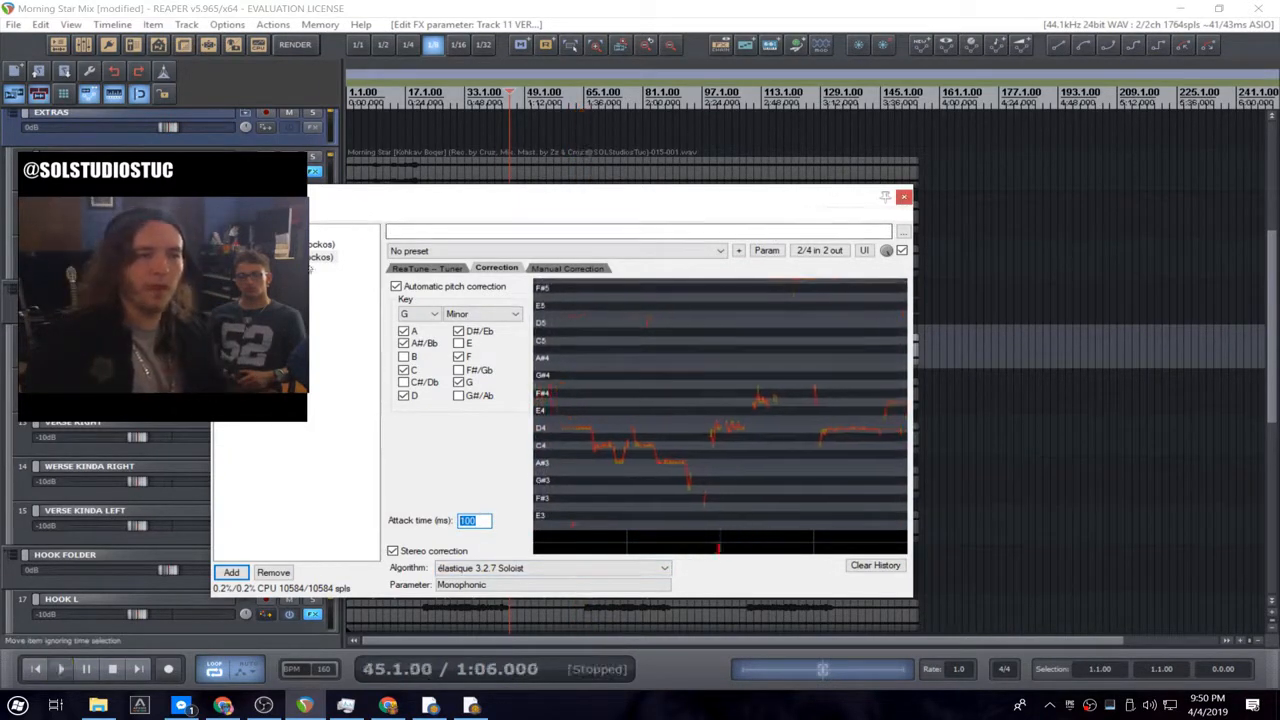
# - Restart playback from bar 45 and solo VERSE LEFT, VERSE RIGHT, WERSE KINDA RIGHT and VERSE KINDA LEFT alongside VERSE
pyautogui.moveTo(318, 257)
pyautogui.mouseDown()
pyautogui.moveTo(318, 231)
pyautogui.moveTo(314, 263)
pyautogui.mouseUp()
pyautogui.press('space')
pyautogui.press('space')
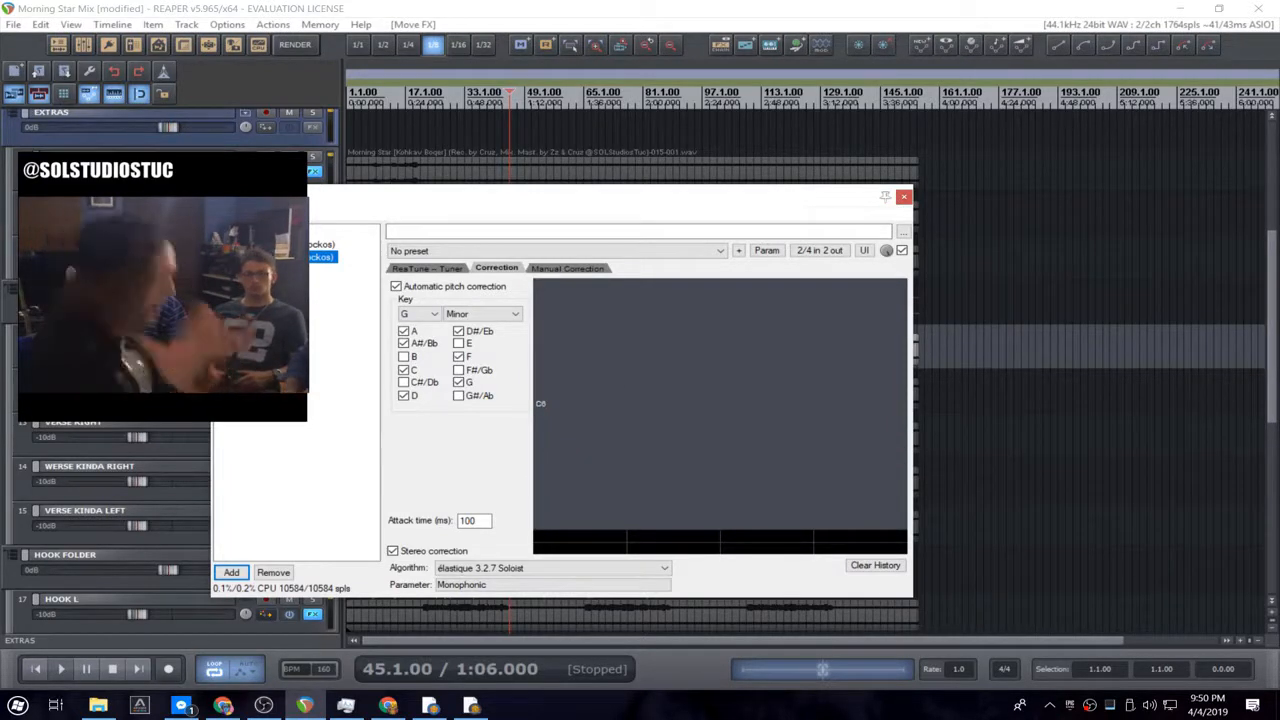
pyautogui.press('space')
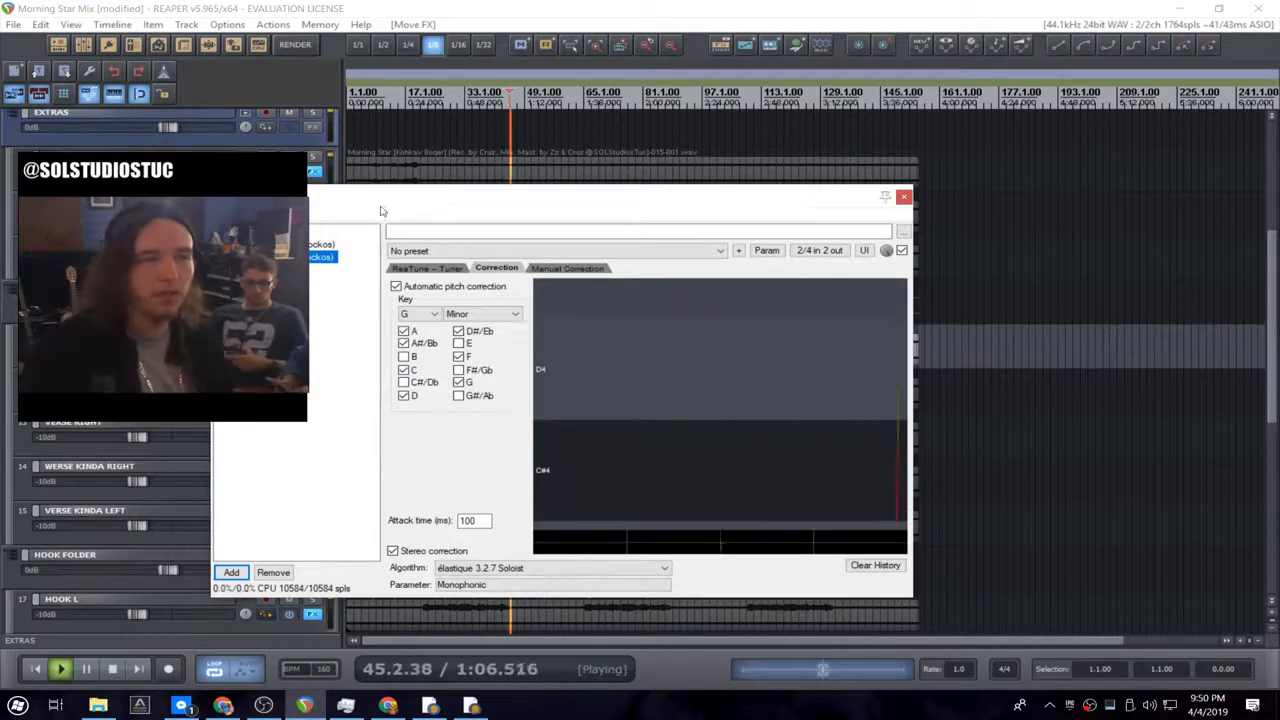
pyautogui.moveTo(480, 207); pyautogui.dragTo(577, 186)
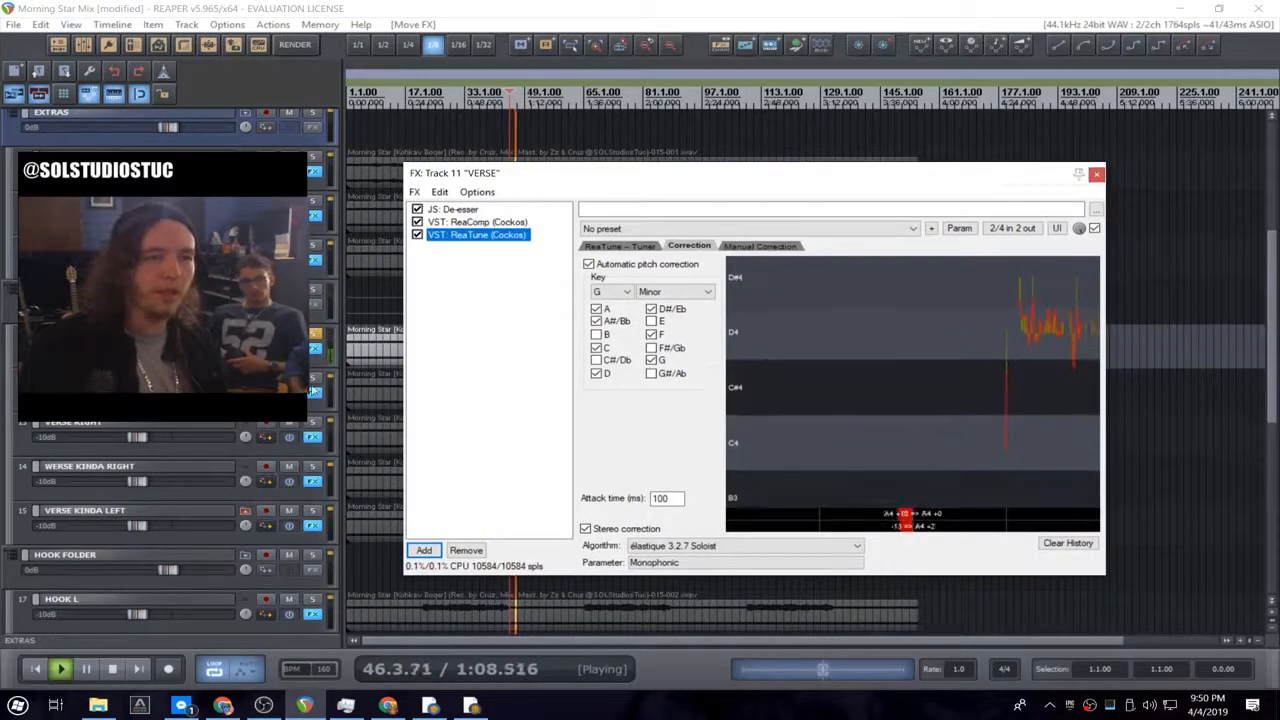
pyautogui.click(315, 378)
pyautogui.click(313, 422)
pyautogui.click(313, 466)
pyautogui.click(313, 511)
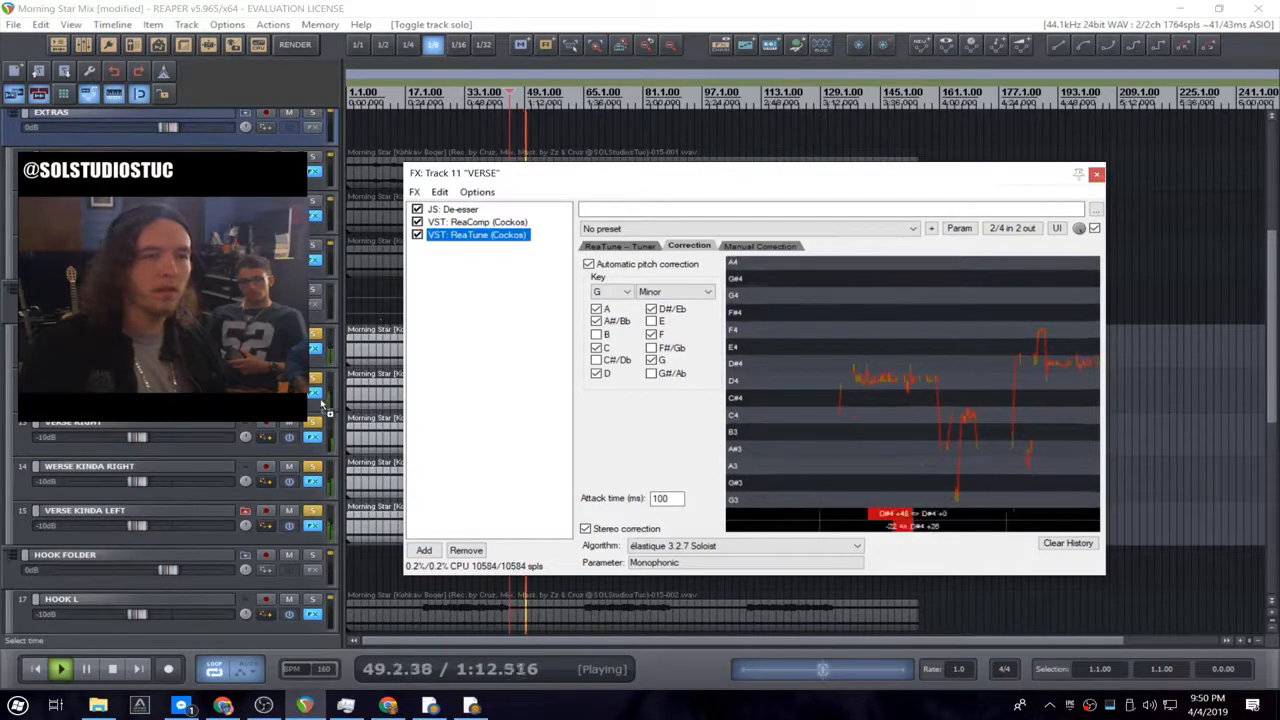
# - Copy the VERSE track's ReaTune to VERSE LEFT, VERSE RIGHT, WERSE KINDA RIGHT and VERSE KINDA LEFT
pyautogui.click(314, 392)
pyautogui.moveTo(428, 383); pyautogui.dragTo(377, 437)
pyautogui.moveTo(538, 241); pyautogui.dragTo(296, 493)
pyautogui.moveTo(594, 264); pyautogui.dragTo(312, 525)
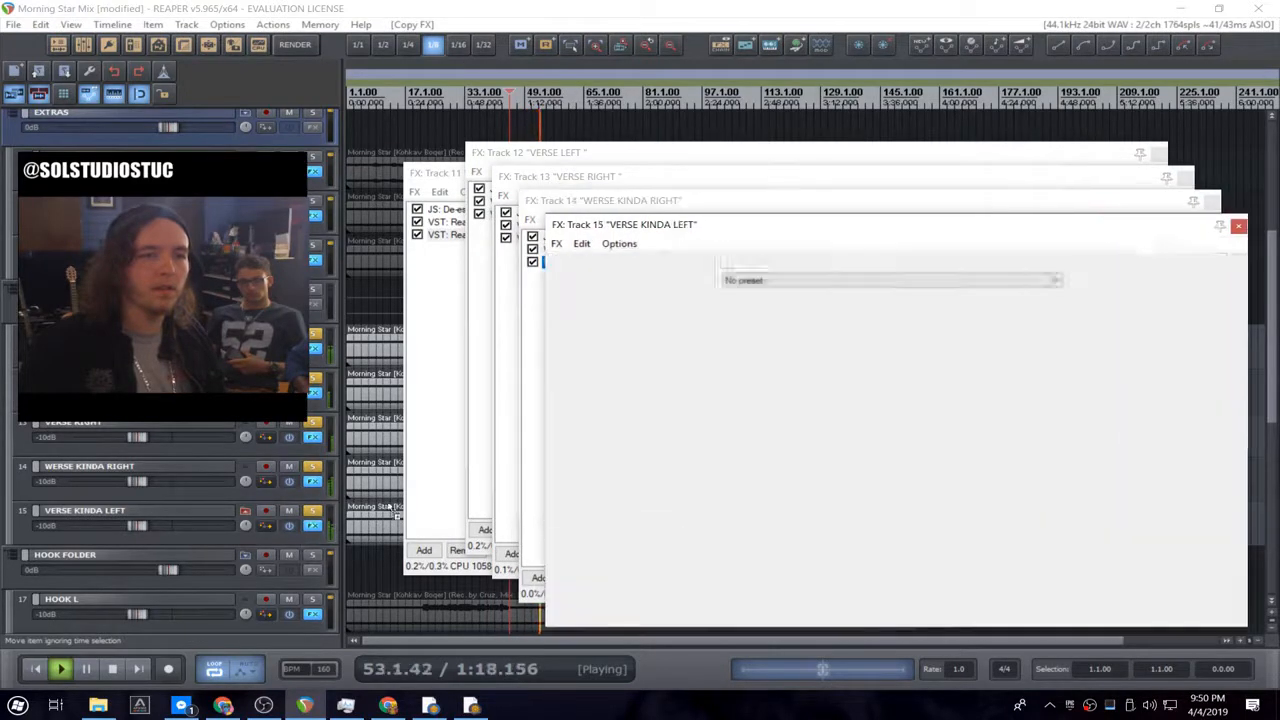
pyautogui.click(657, 410)
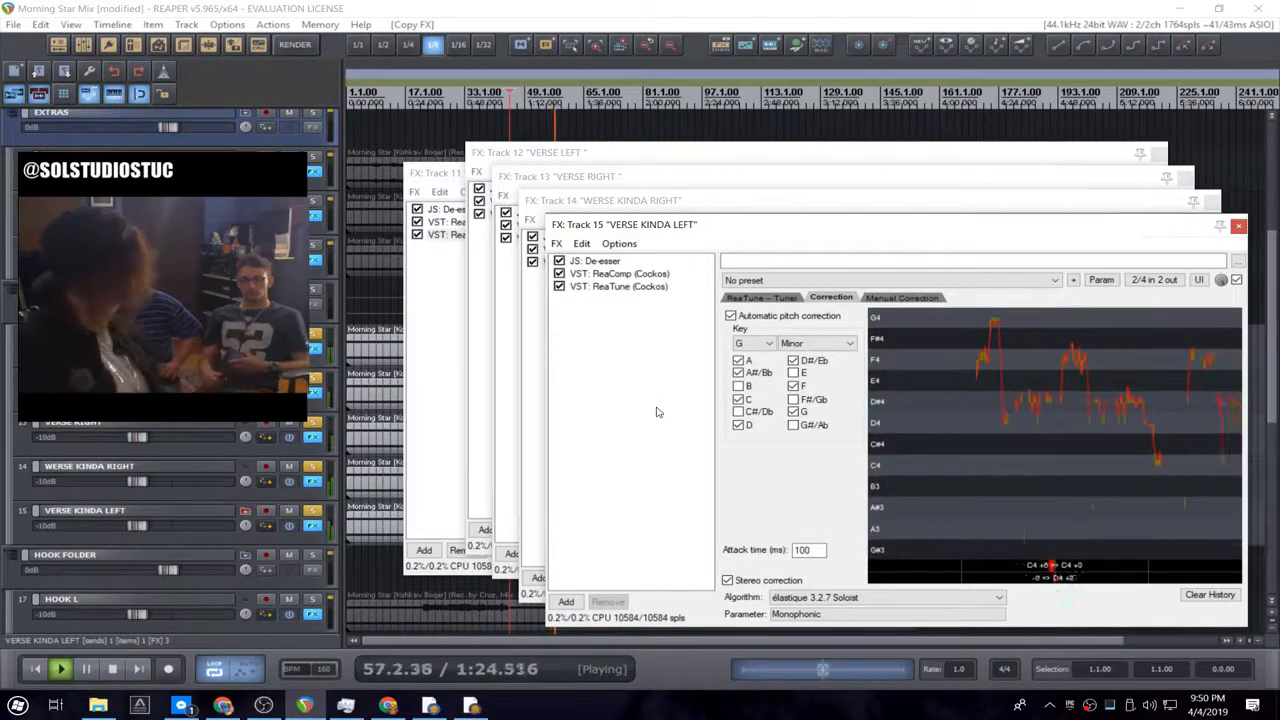
# - Stop playback and clear the solos on verse tracks 11 to 15
pyautogui.press('space')
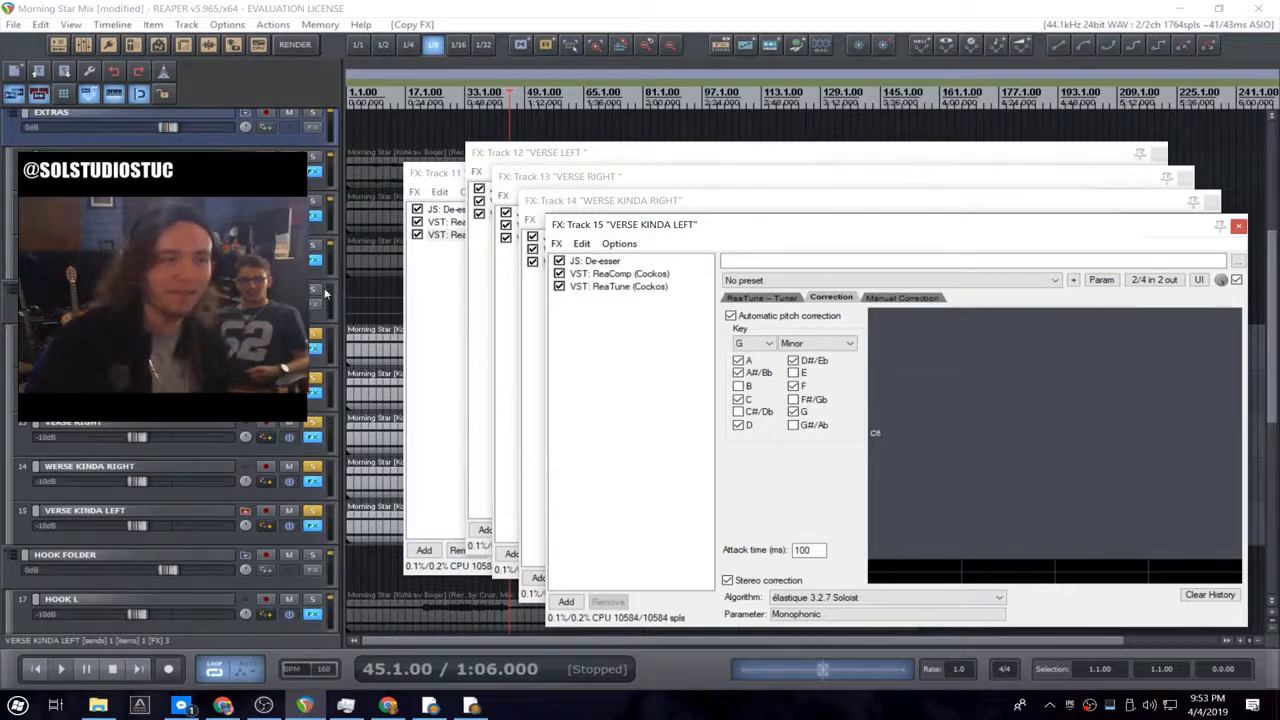
pyautogui.scroll(-5, 322, 290)
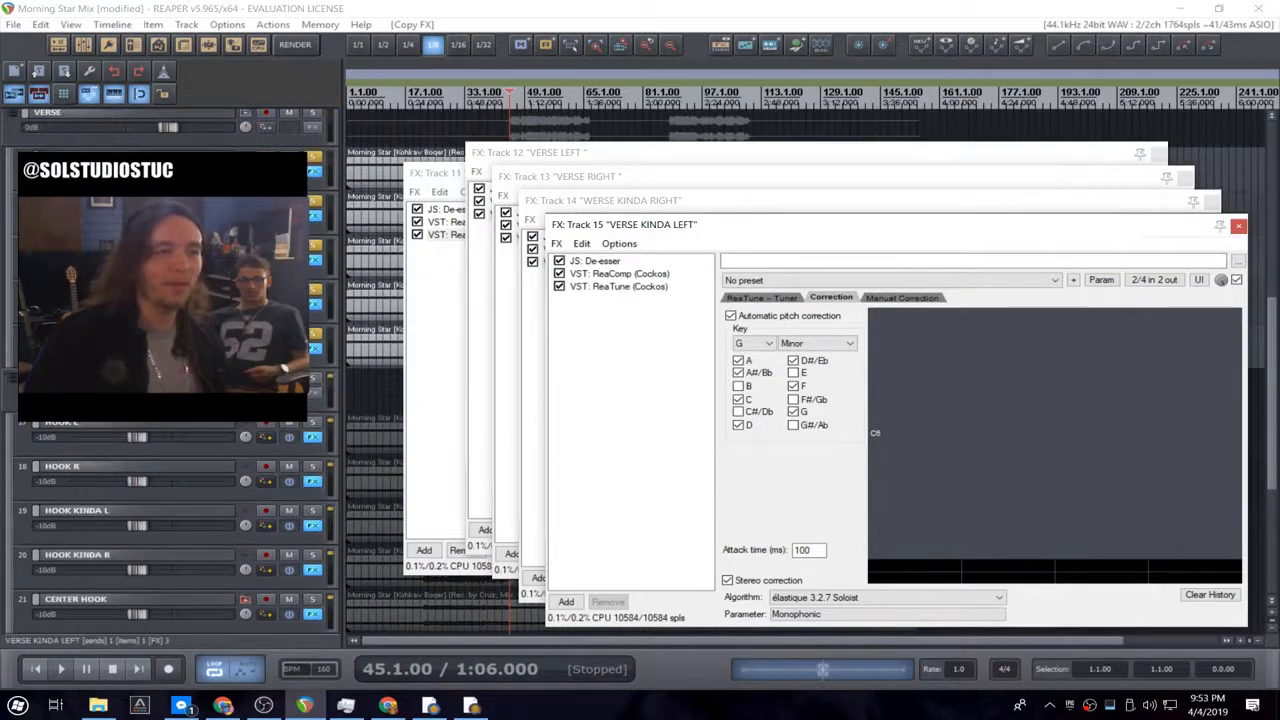
pyautogui.moveTo(310, 160); pyautogui.dragTo(311, 354)
# - Copy the De-esser from VERSE KINDA LEFT to HOOK L and remove the duplicate from the HOOK L chain
pyautogui.click(594, 262)
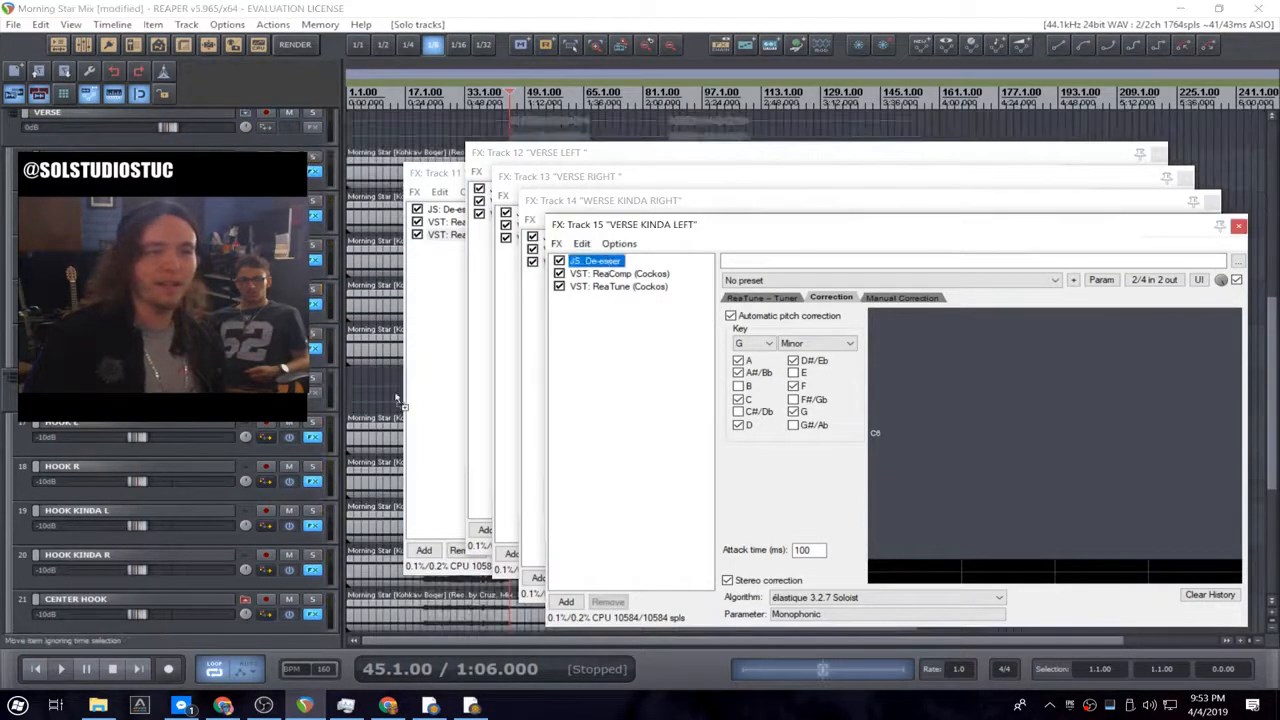
pyautogui.moveTo(313, 439); pyautogui.dragTo(313, 440)
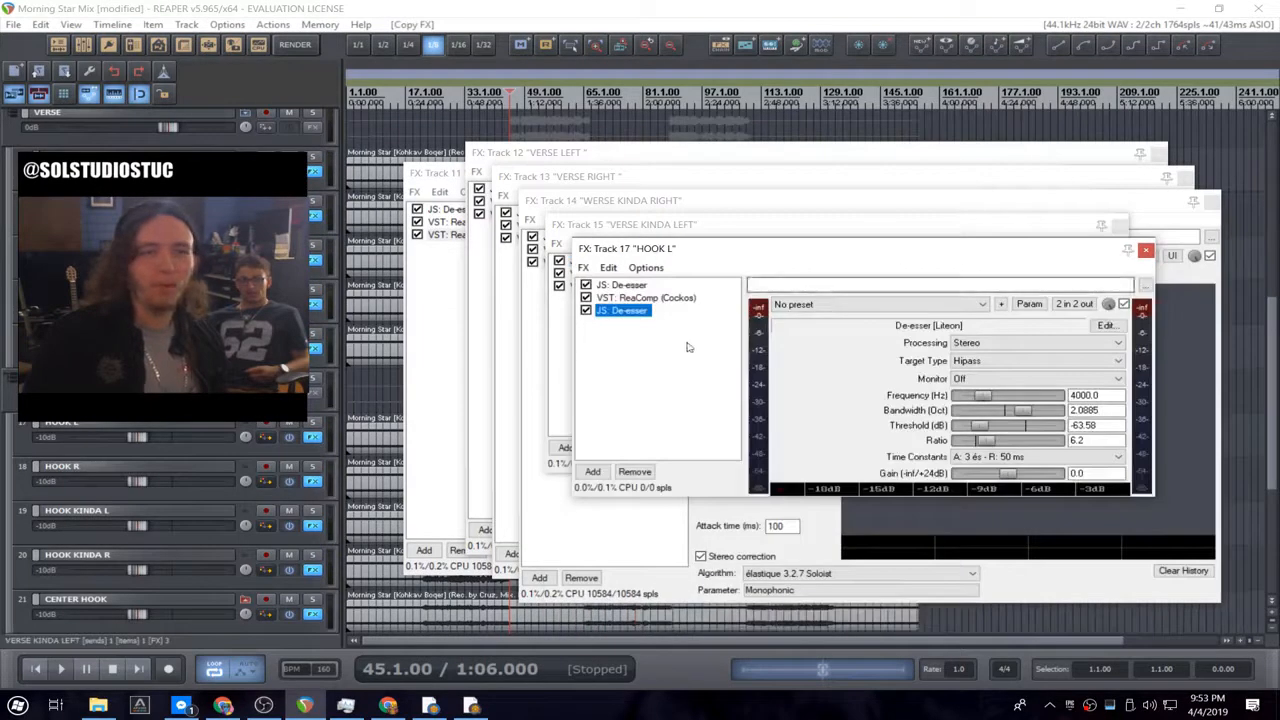
pyautogui.click(650, 472)
# - Copy ReaTune to HOOK L, HOOK R, HOOK KINDA L and HOOK KINDA R, and copy HOOK KINDA R's ReaComp to CENTER HOOK
pyautogui.click(566, 344)
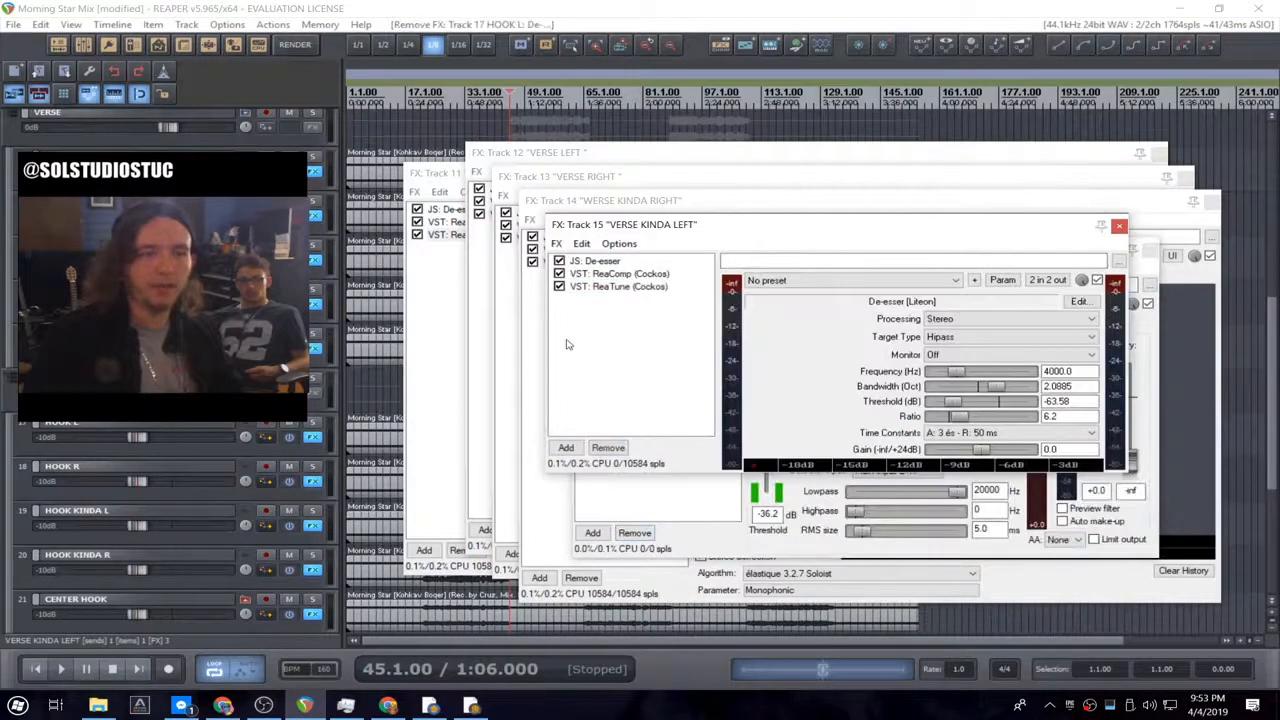
pyautogui.moveTo(326, 452); pyautogui.dragTo(314, 440)
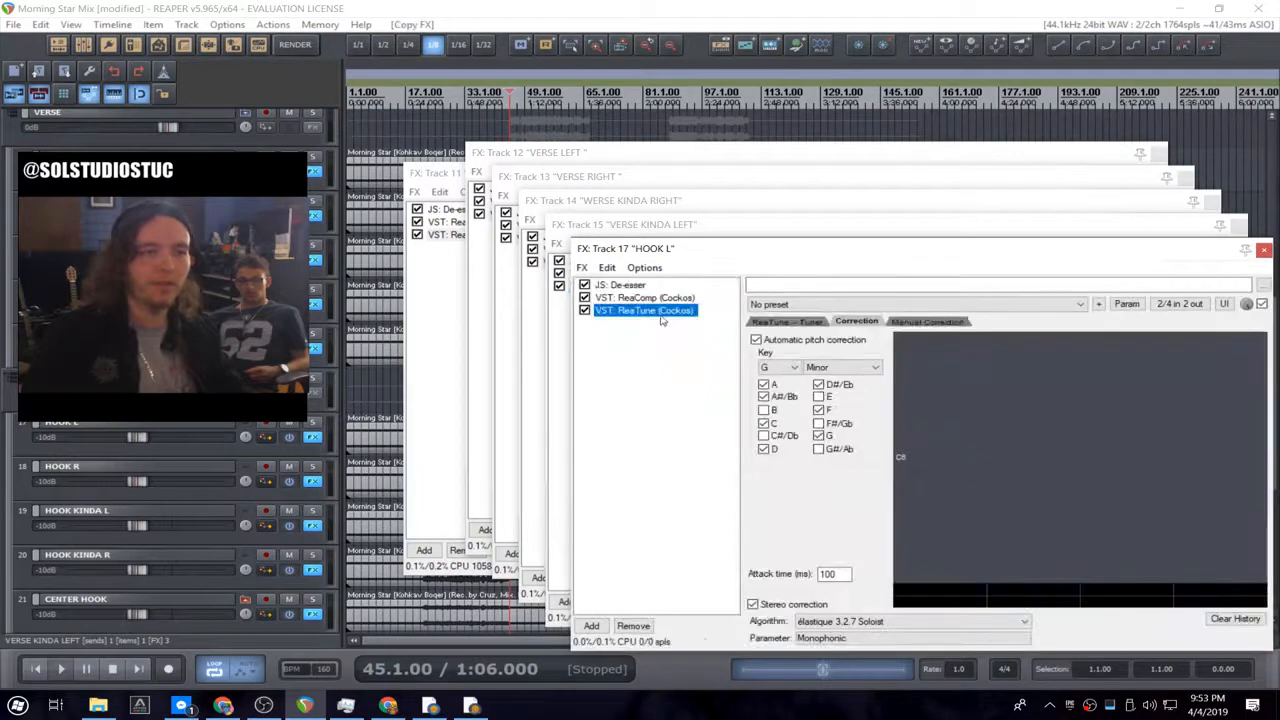
pyautogui.moveTo(330, 485); pyautogui.dragTo(314, 482)
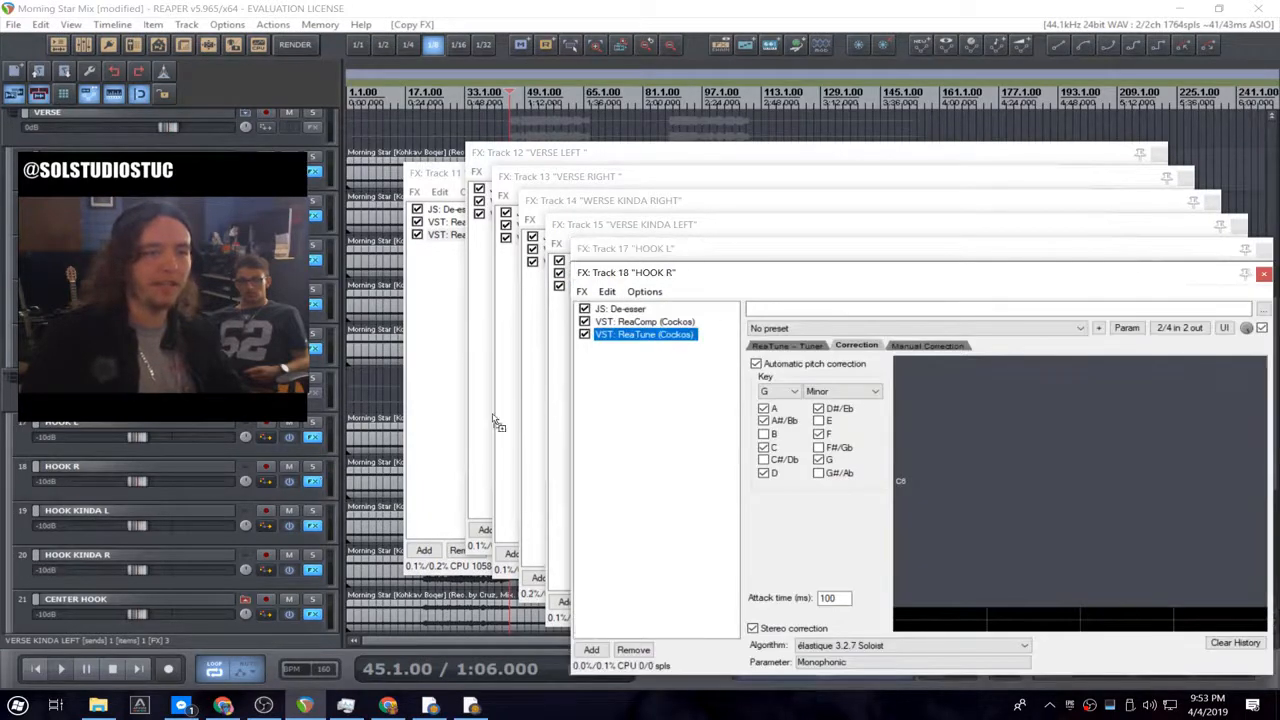
pyautogui.moveTo(314, 527); pyautogui.dragTo(314, 526)
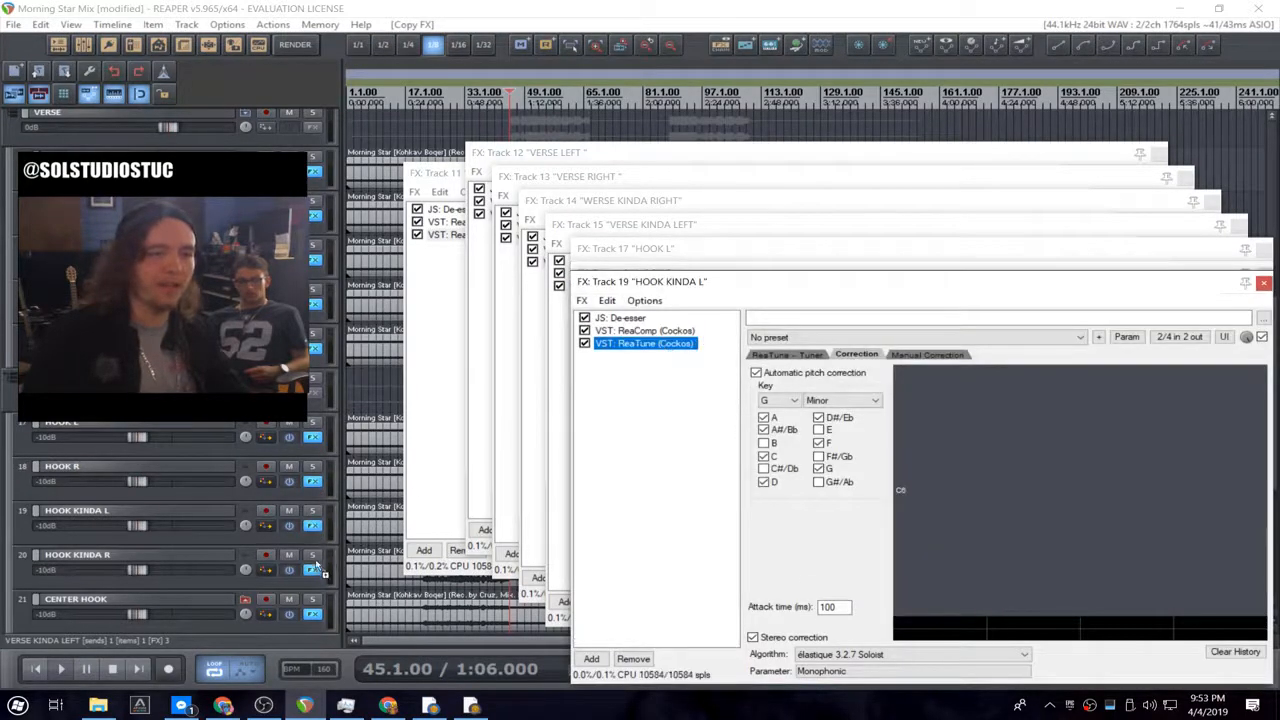
pyautogui.moveTo(314, 572); pyautogui.dragTo(314, 573)
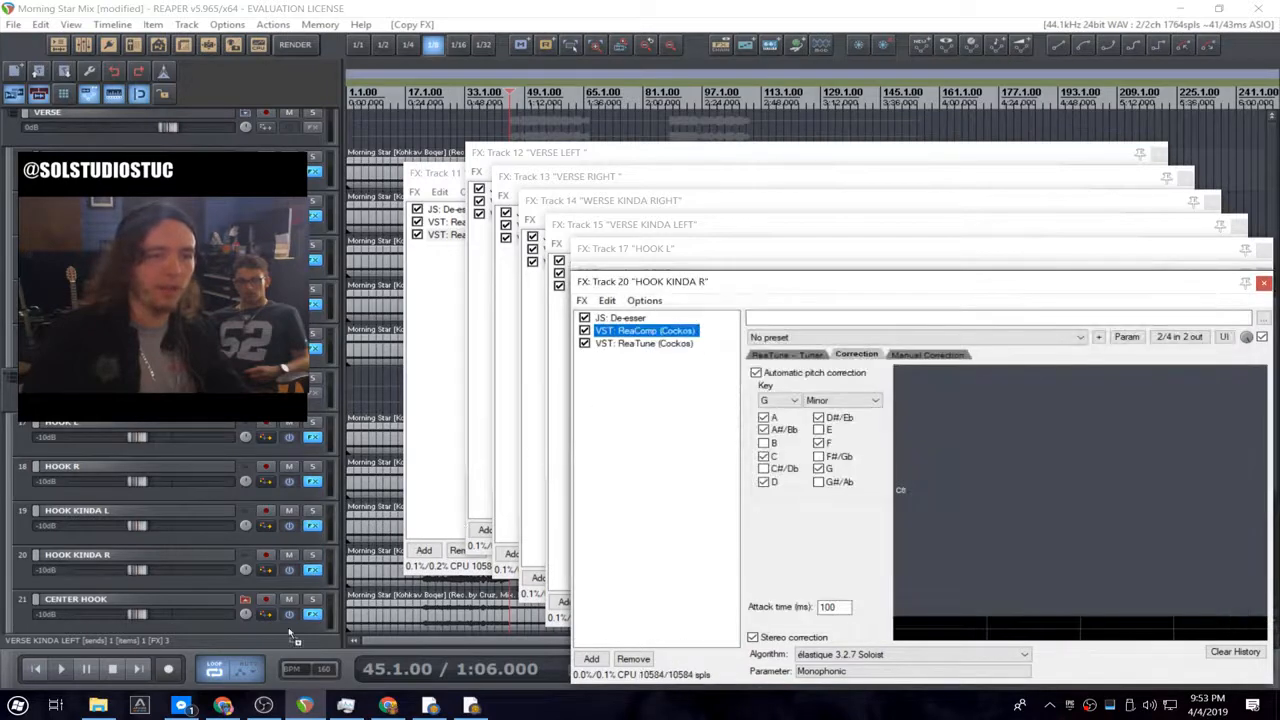
pyautogui.moveTo(320, 619); pyautogui.dragTo(314, 615)
# - Solo the track directly above the VERSE folder
pyautogui.scroll(-2, 328, 532)
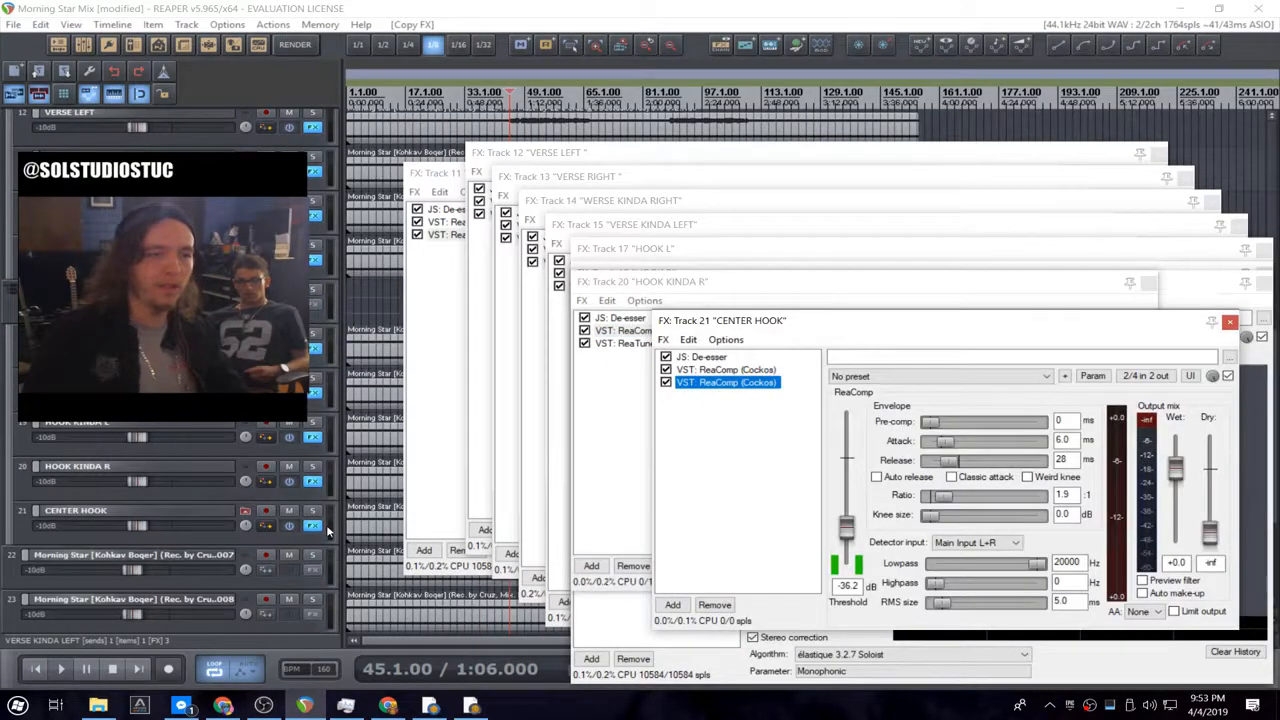
pyautogui.scroll(9, 328, 532)
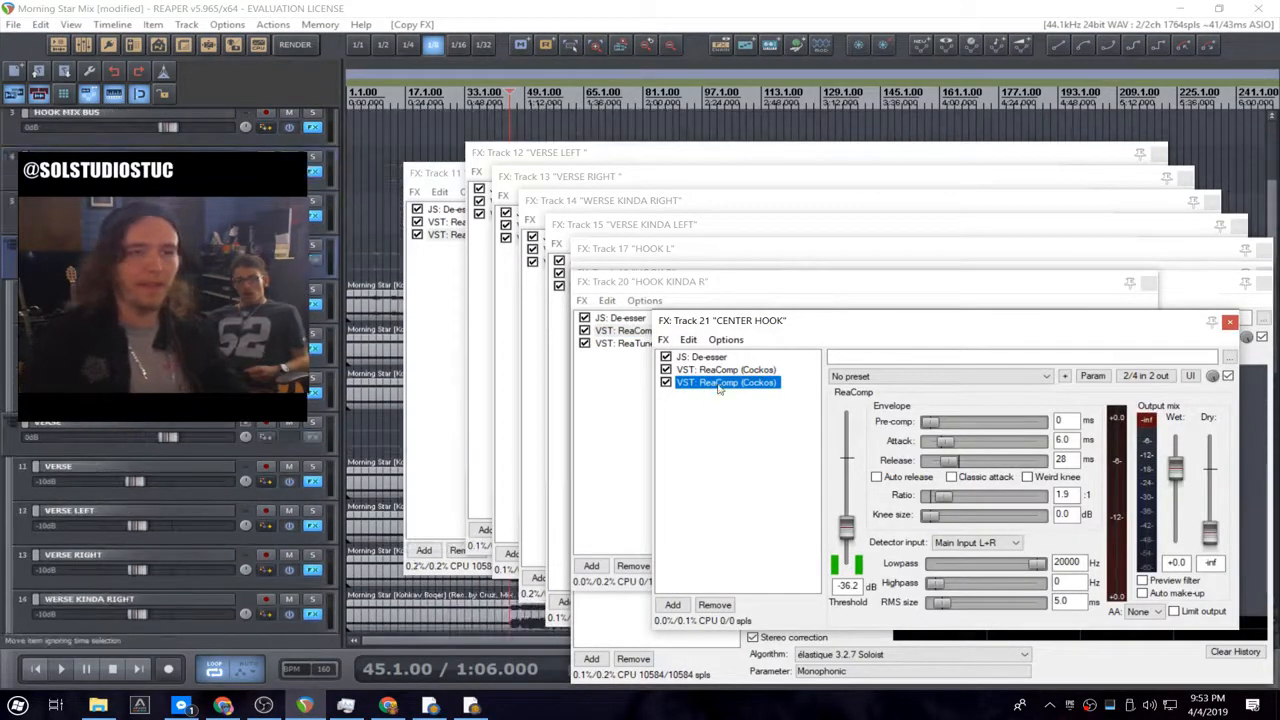
pyautogui.click(315, 378)
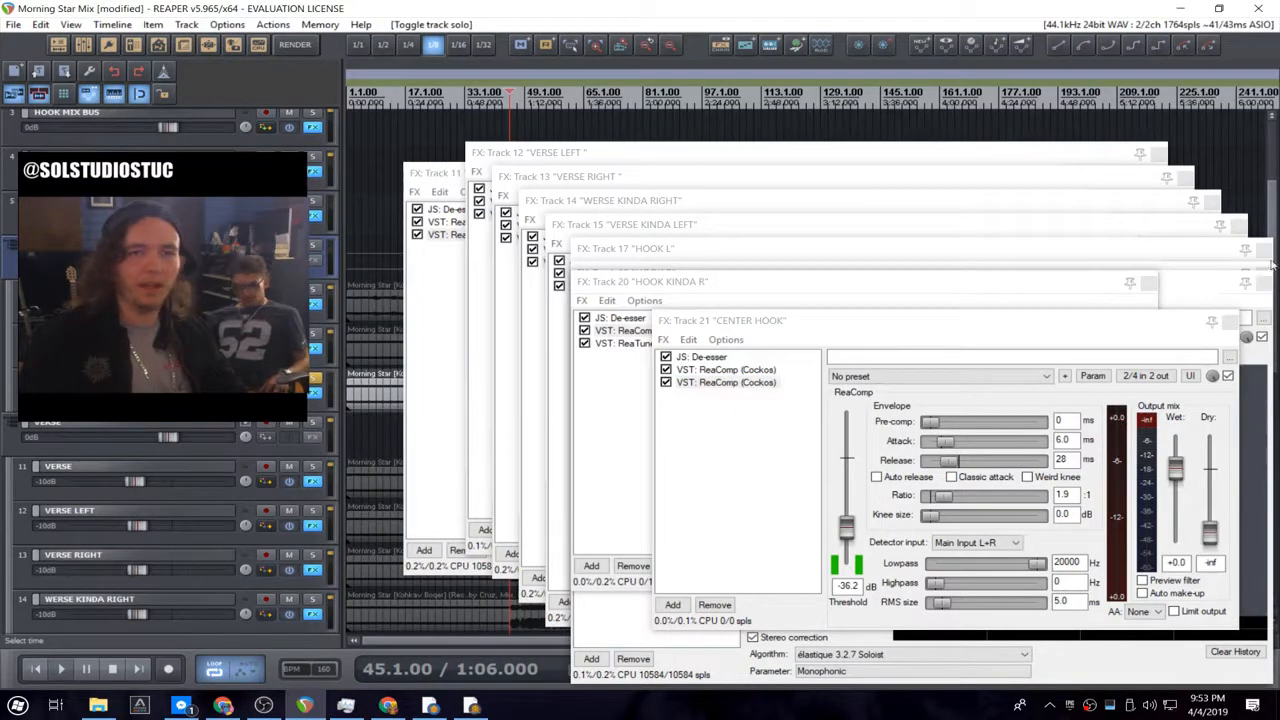
# - Close the FX chain windows of the verse tracks 11 to 15
pyautogui.click(1237, 225)
pyautogui.click(1211, 201)
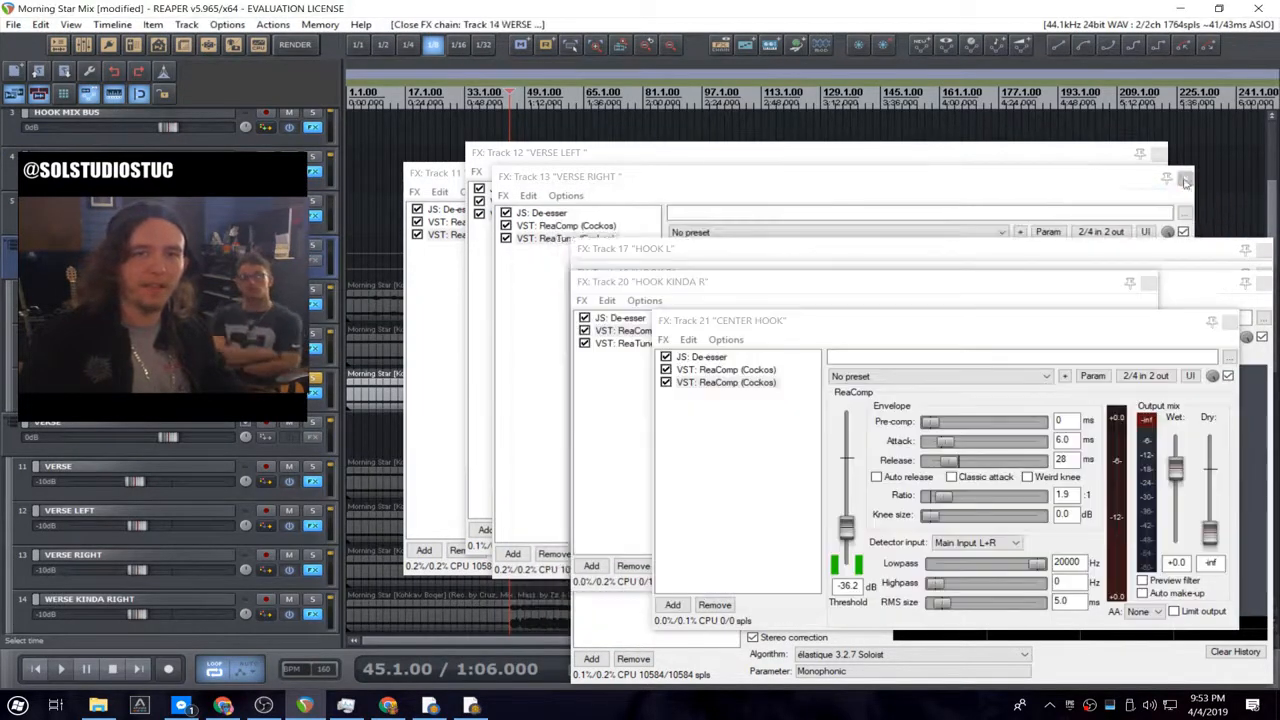
pyautogui.click(1184, 177)
pyautogui.click(1157, 153)
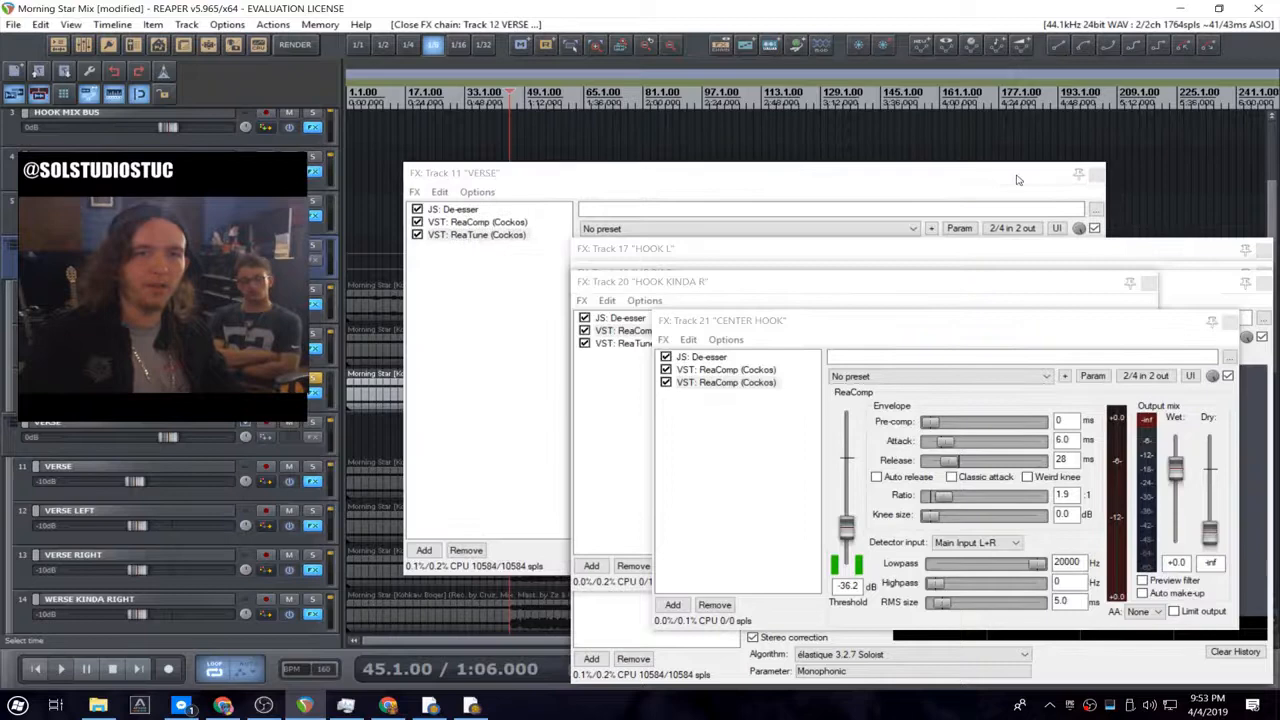
pyautogui.click(1100, 186)
# - Play from bar 51, and copy ReaTune from the HOOK KINDA R chain to the AD LIBS track
pyautogui.click(532, 97)
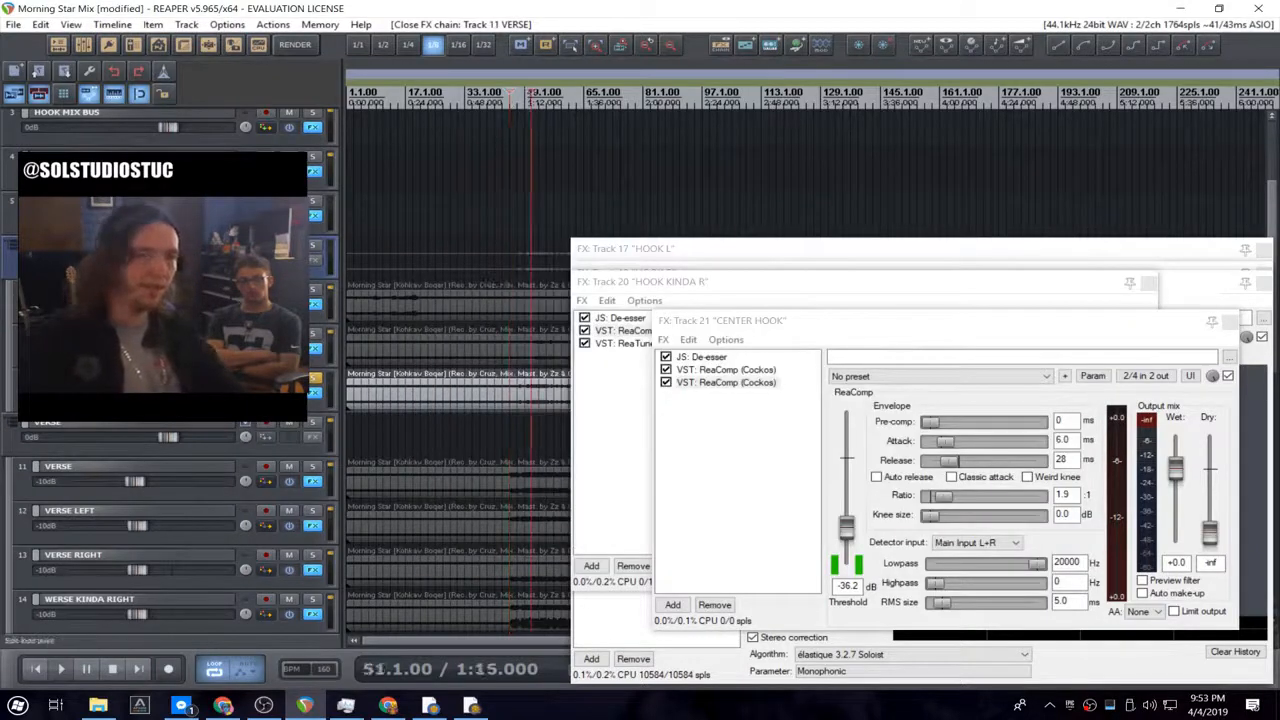
pyautogui.press('space')
pyautogui.click(704, 358)
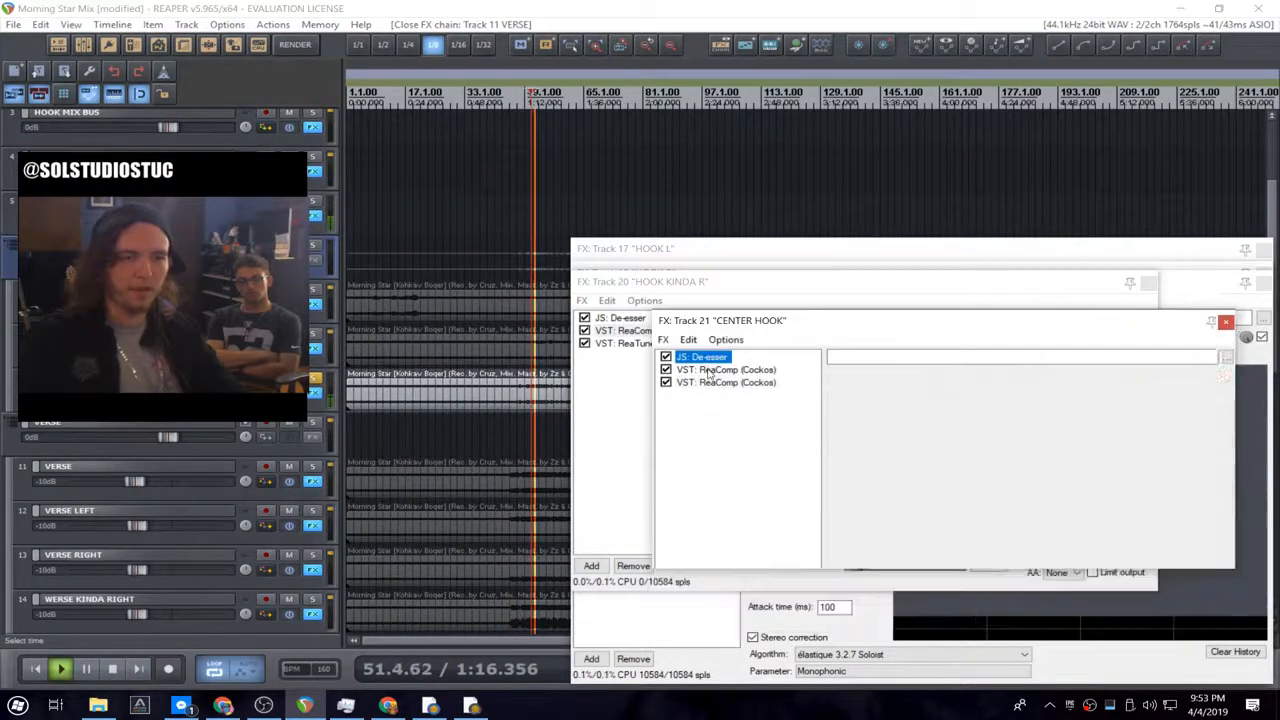
pyautogui.click(1225, 321)
pyautogui.click(622, 345)
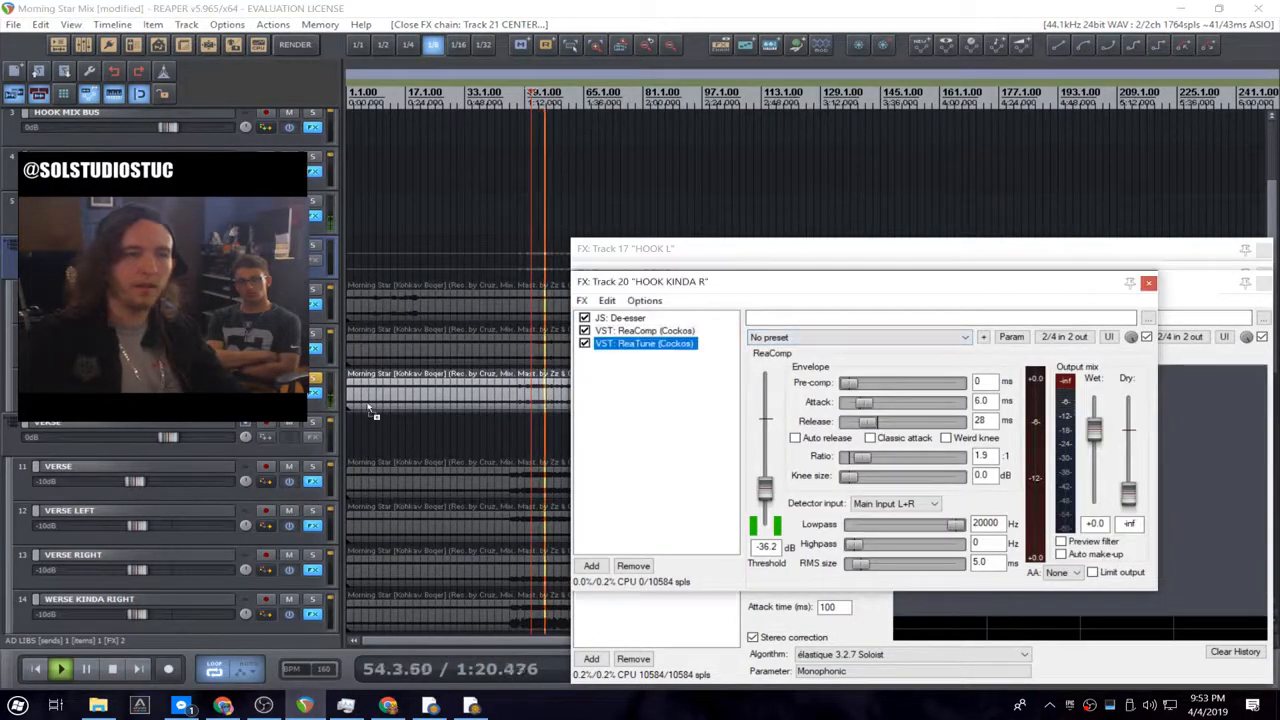
pyautogui.moveTo(312, 396); pyautogui.dragTo(313, 395)
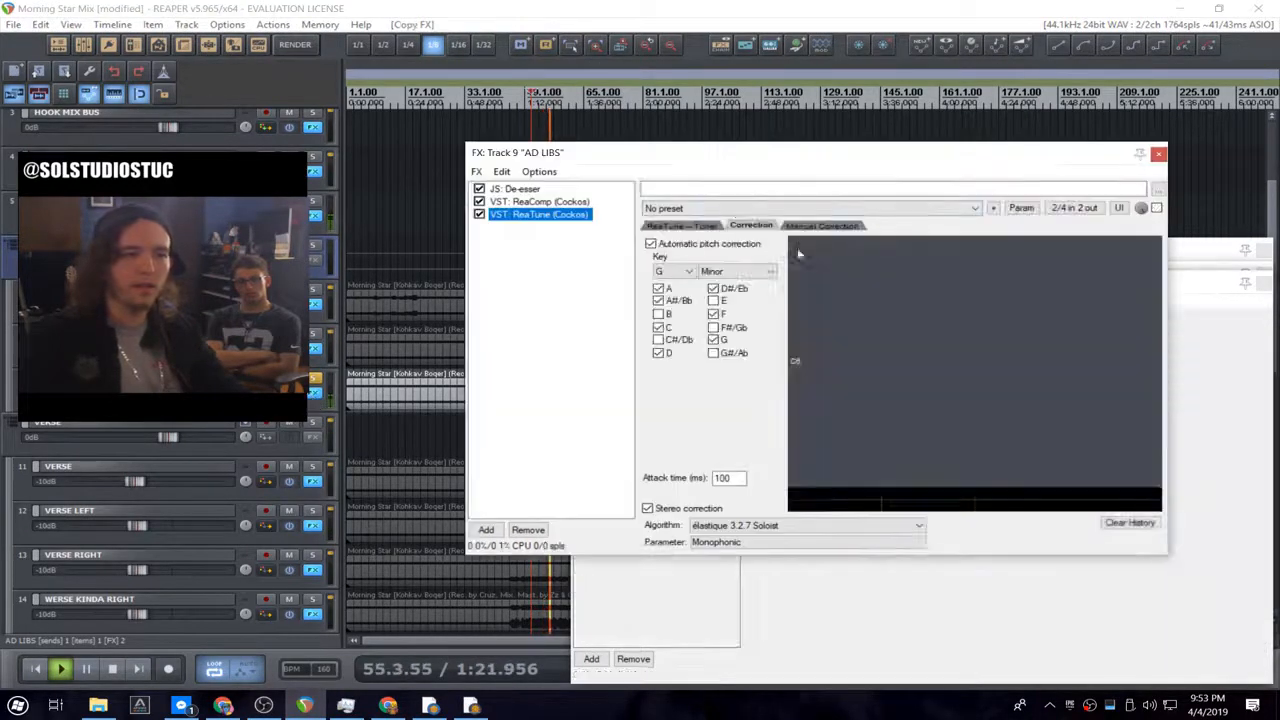
# - Try a 6 ms attack time in the AD LIBS ReaTune during playback, and set it to 2 ms
pyautogui.doubleClick(728, 478)
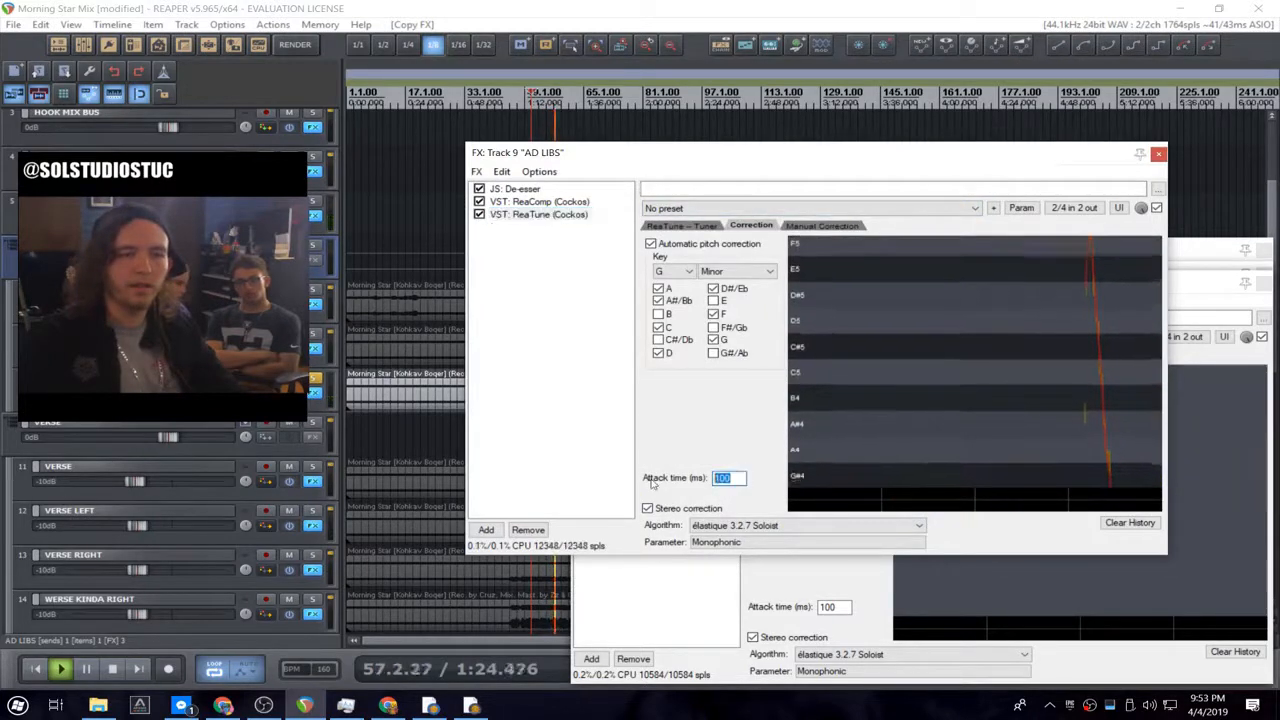
pyautogui.write('6')
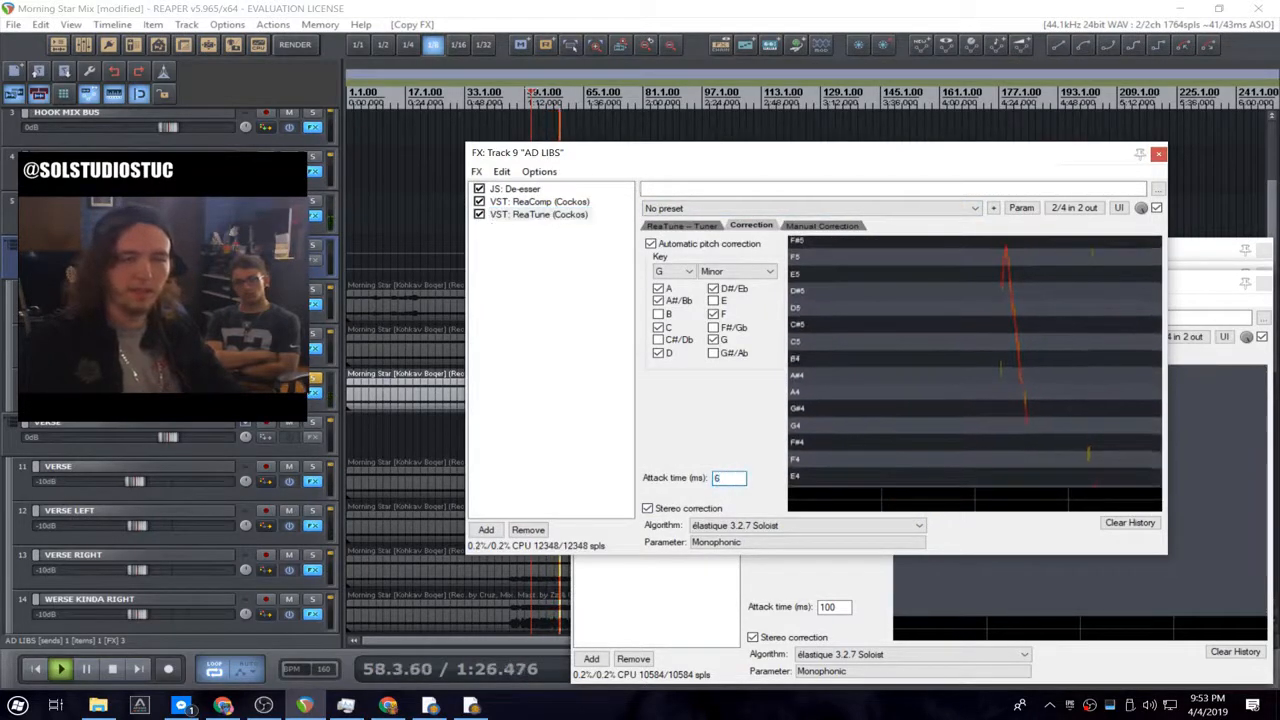
pyautogui.moveTo(1110, 161); pyautogui.dragTo(1270, 173)
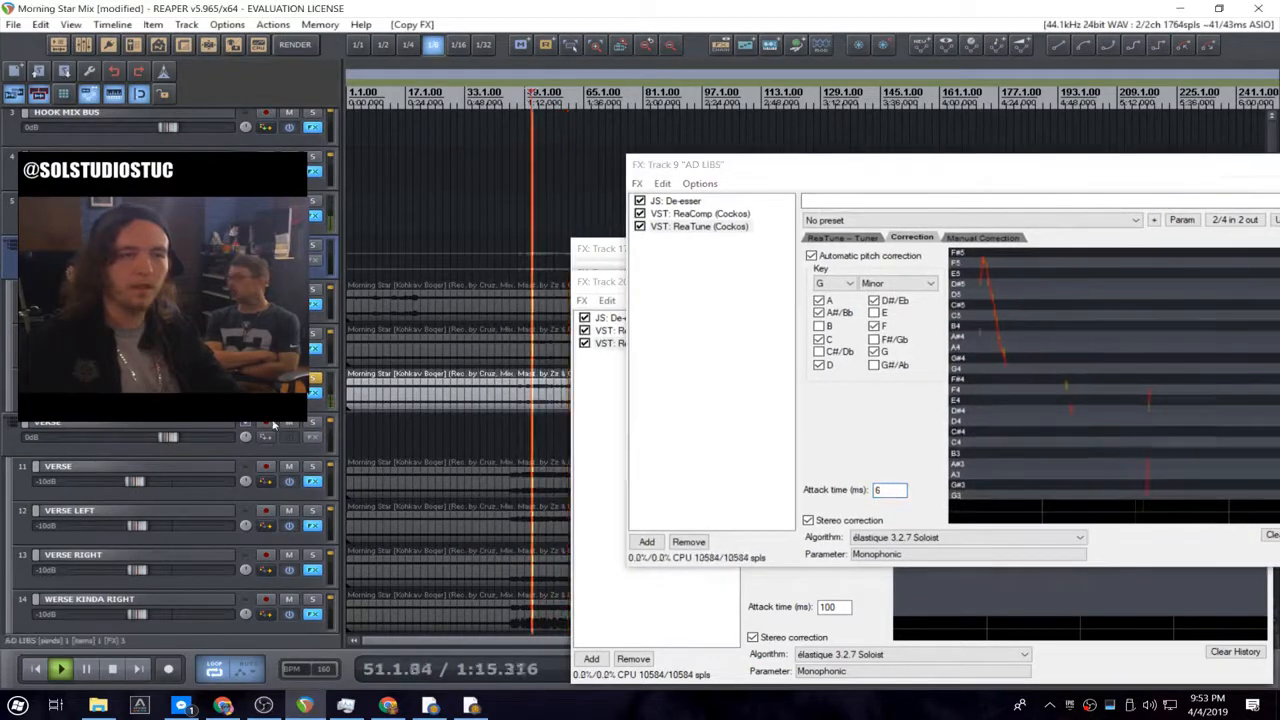
pyautogui.click(886, 491)
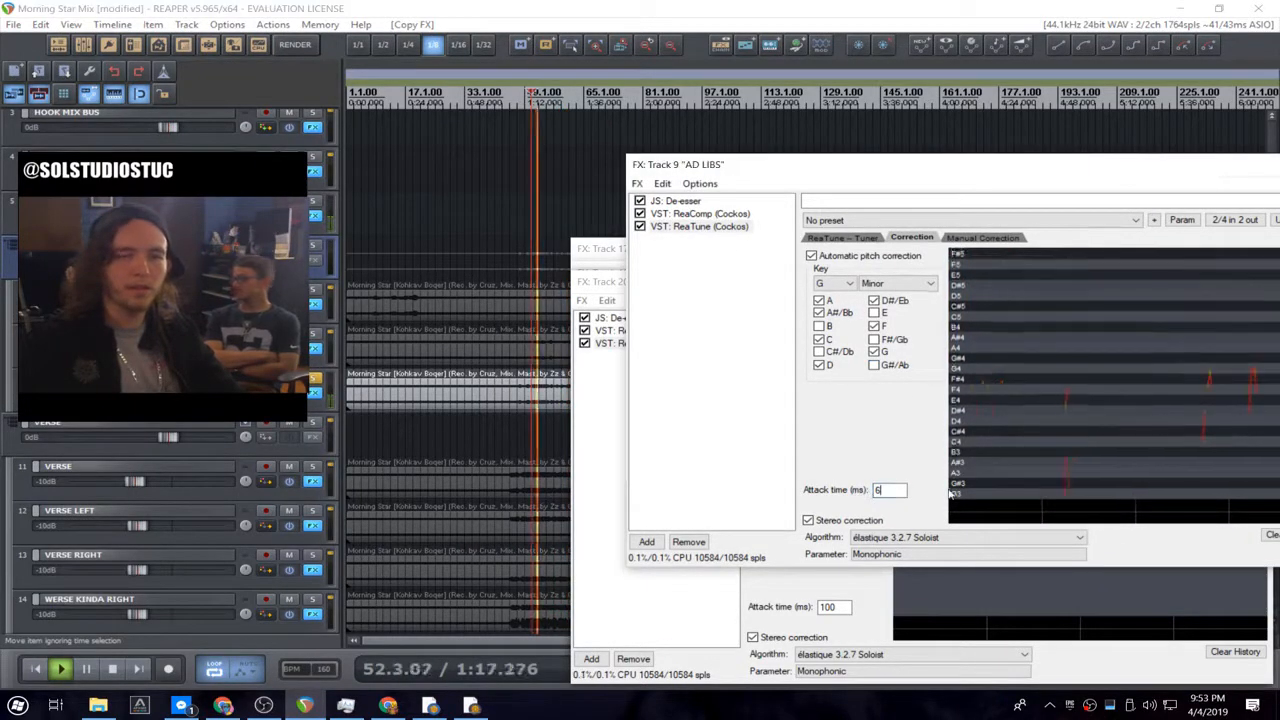
pyautogui.press('BackSpace')
pyautogui.write('2')
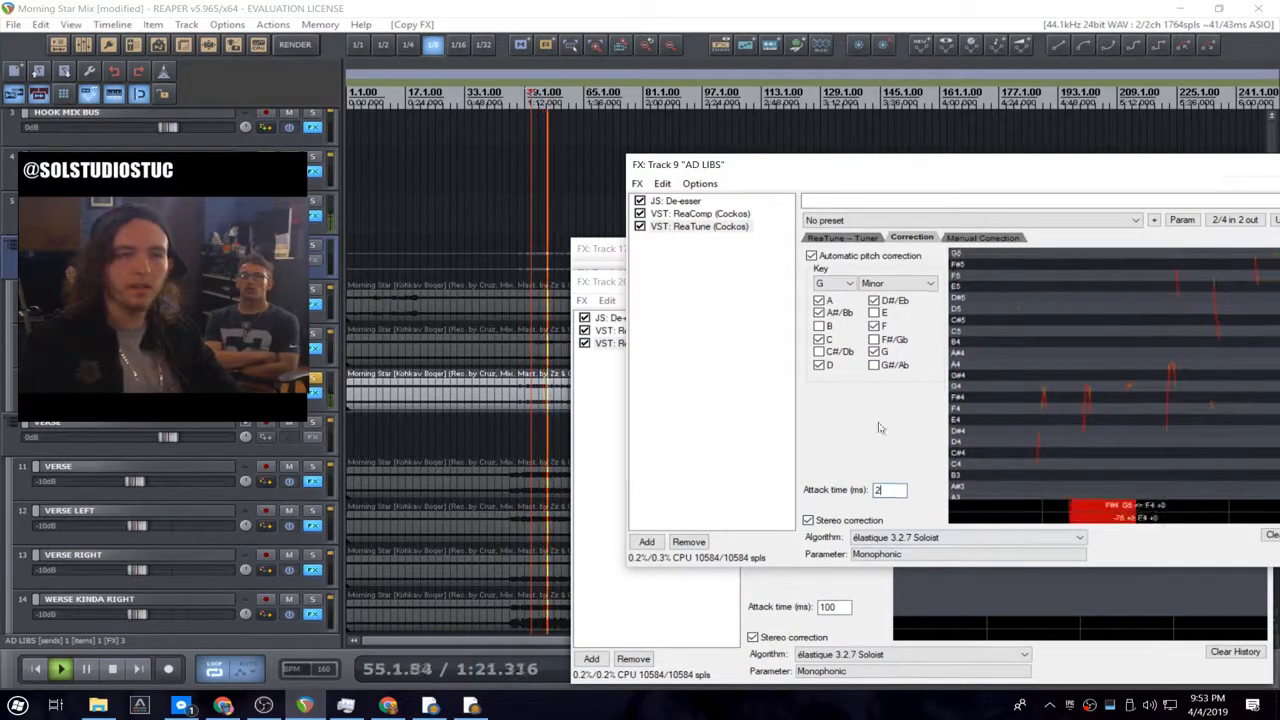
# - Set the ReaComp on the track 5 extras group to a -49.7 dB threshold and a 4.9:1 ratio, and close its FX chain
pyautogui.click(735, 214)
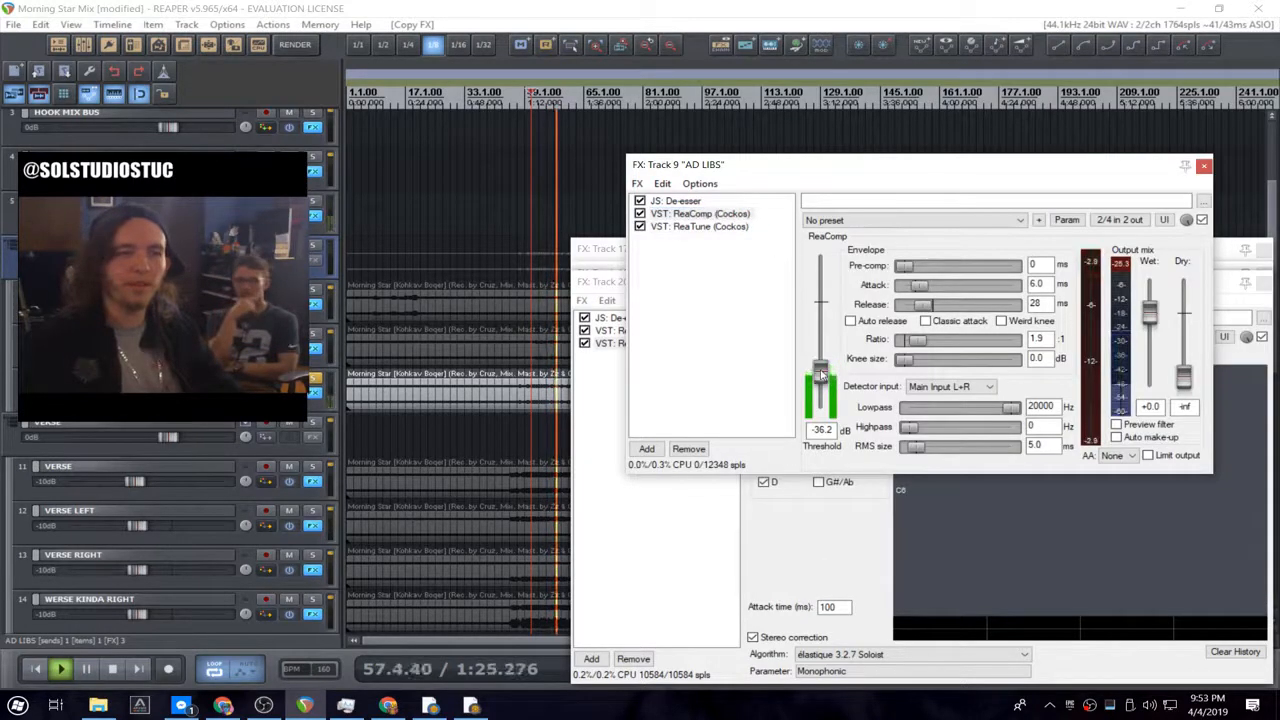
pyautogui.click(820, 374)
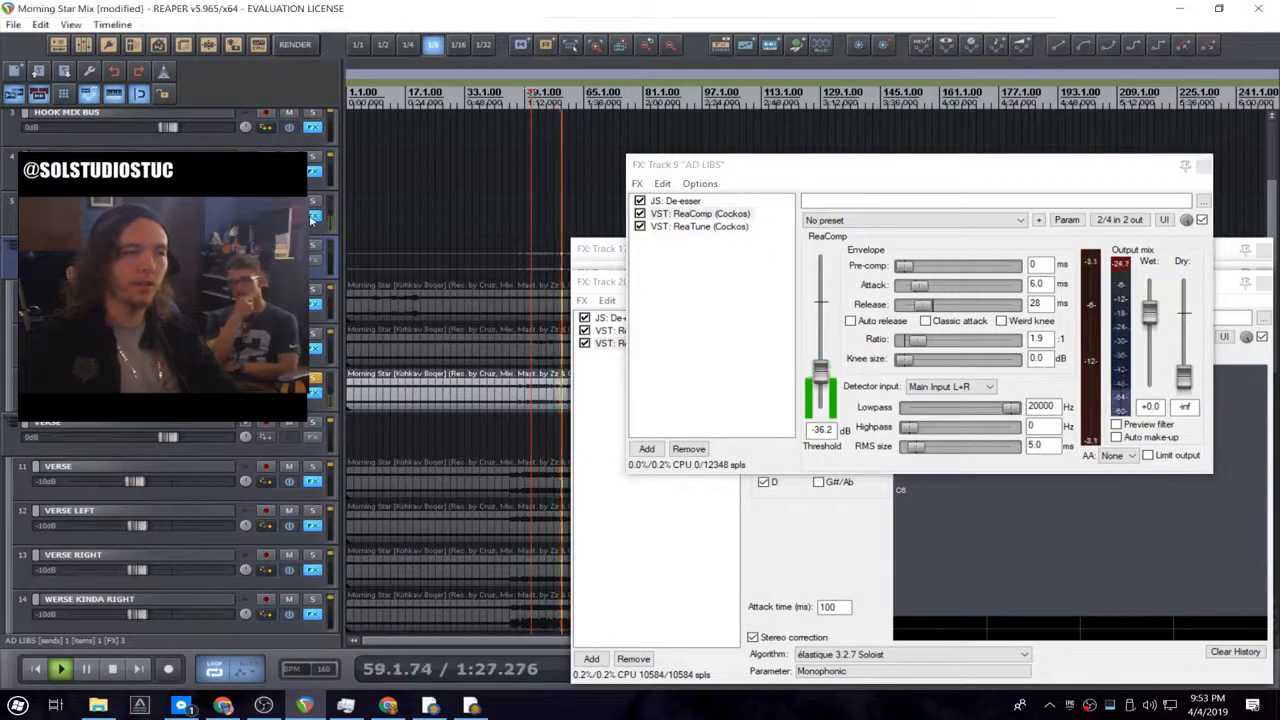
pyautogui.click(313, 215)
pyautogui.moveTo(805, 493)
pyautogui.mouseDown()
pyautogui.moveTo(803, 522)
pyautogui.moveTo(801, 508)
pyautogui.mouseUp()
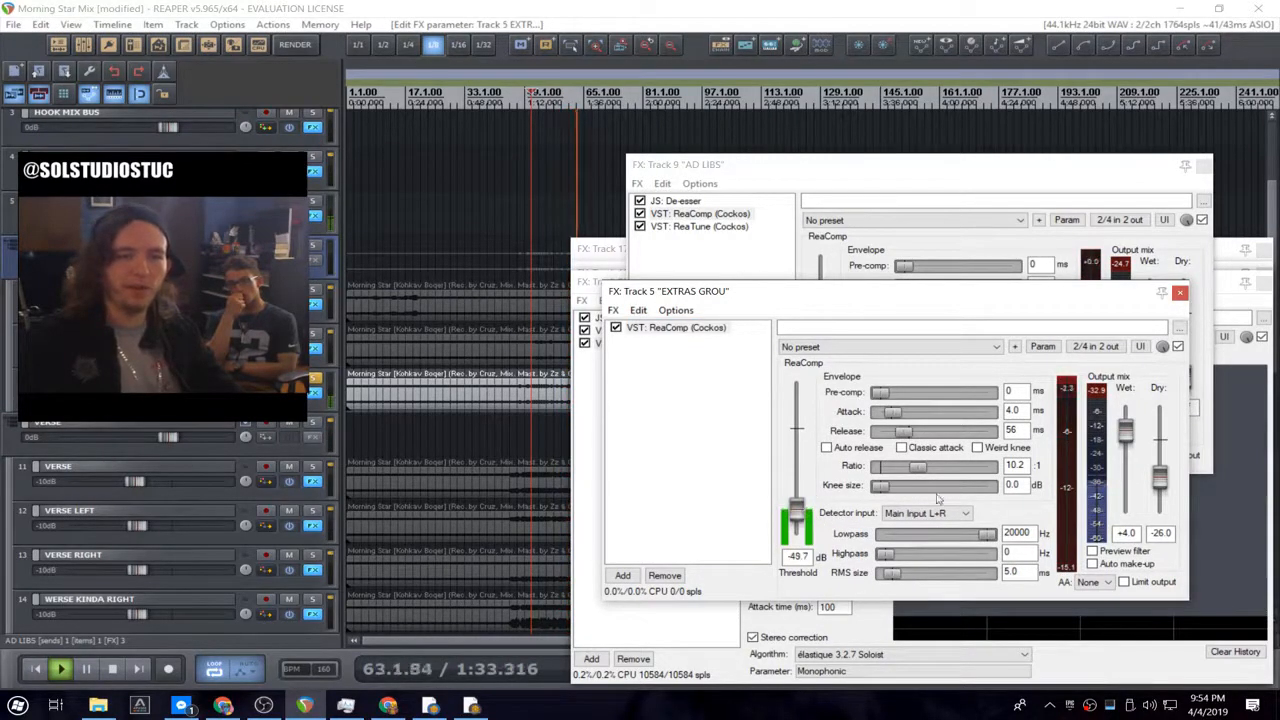
pyautogui.moveTo(920, 473); pyautogui.dragTo(911, 472)
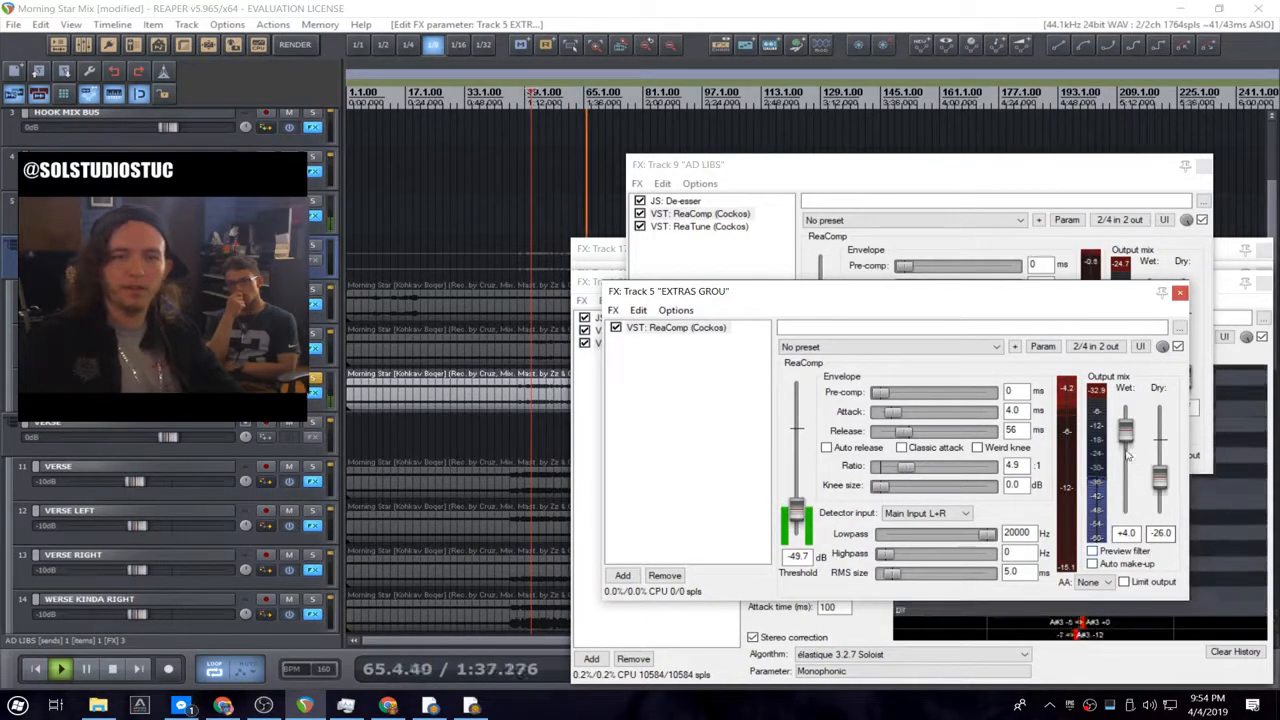
pyautogui.click(1180, 291)
# - Close the remaining hook track FX chains and reposition the AD LIBS FX window over the arrangement
pyautogui.moveTo(800, 165); pyautogui.dragTo(666, 176)
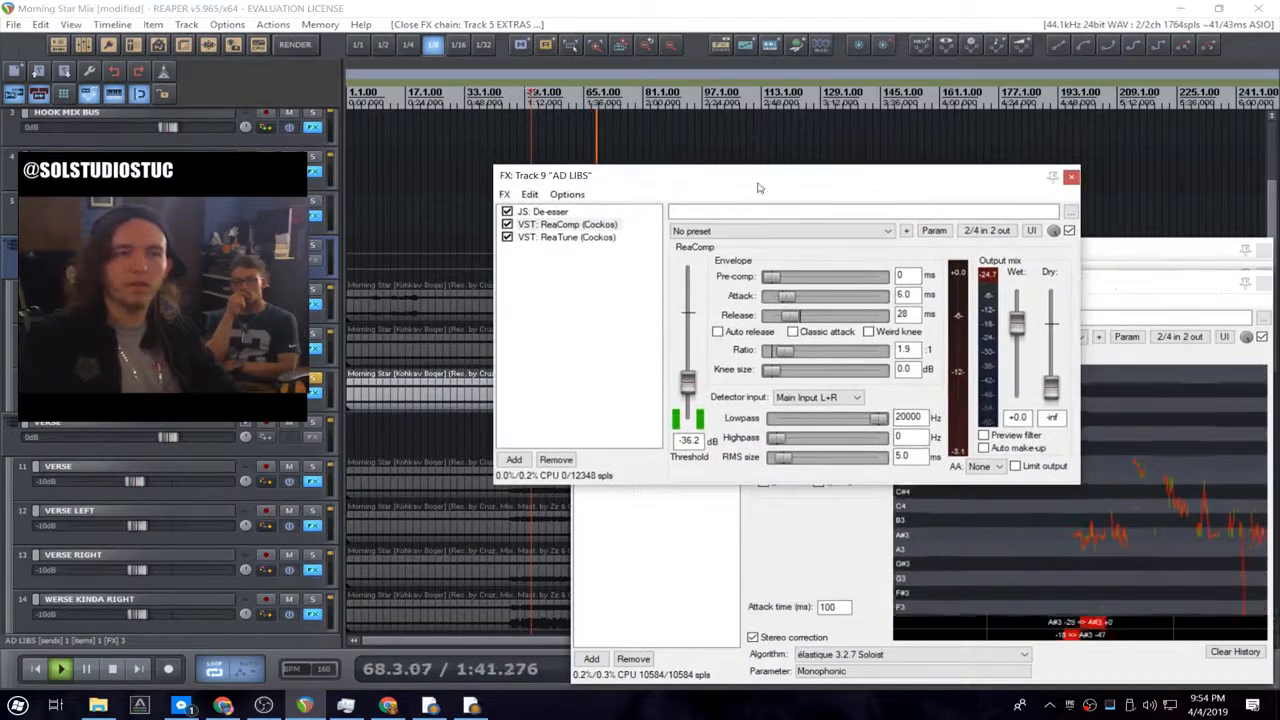
pyautogui.moveTo(841, 178); pyautogui.dragTo(613, 304)
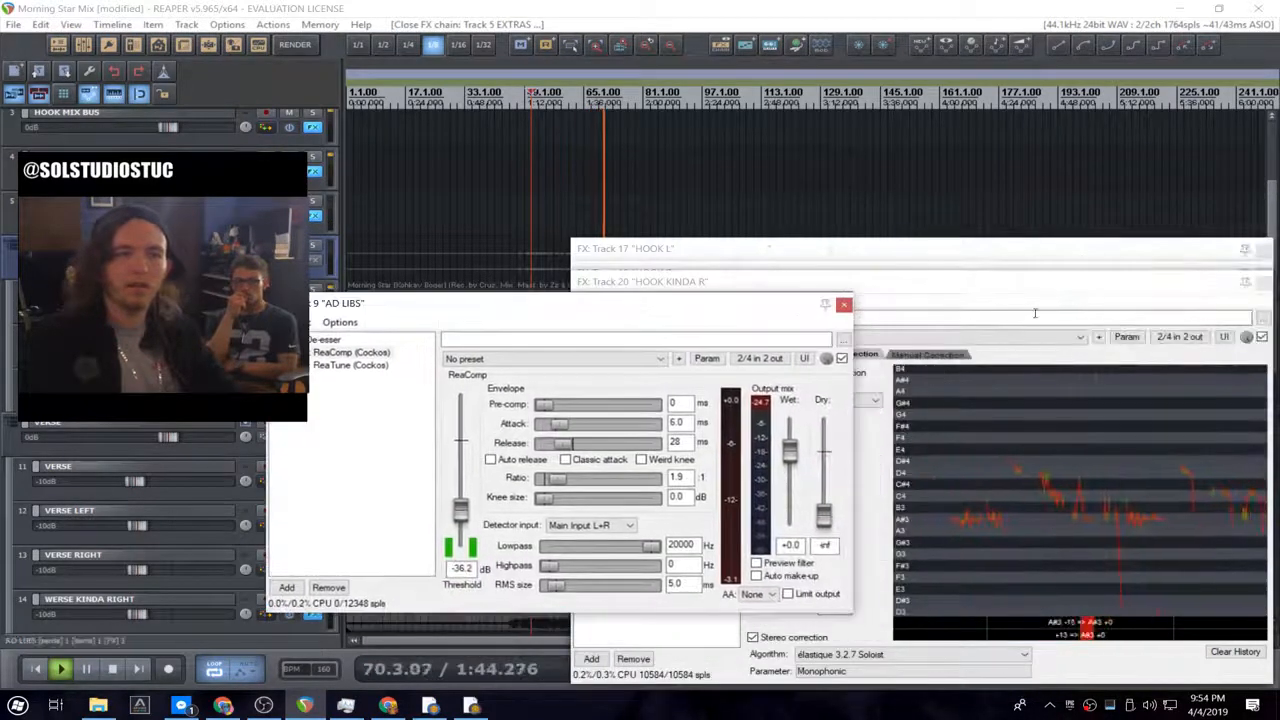
pyautogui.click(1265, 283)
pyautogui.click(1265, 274)
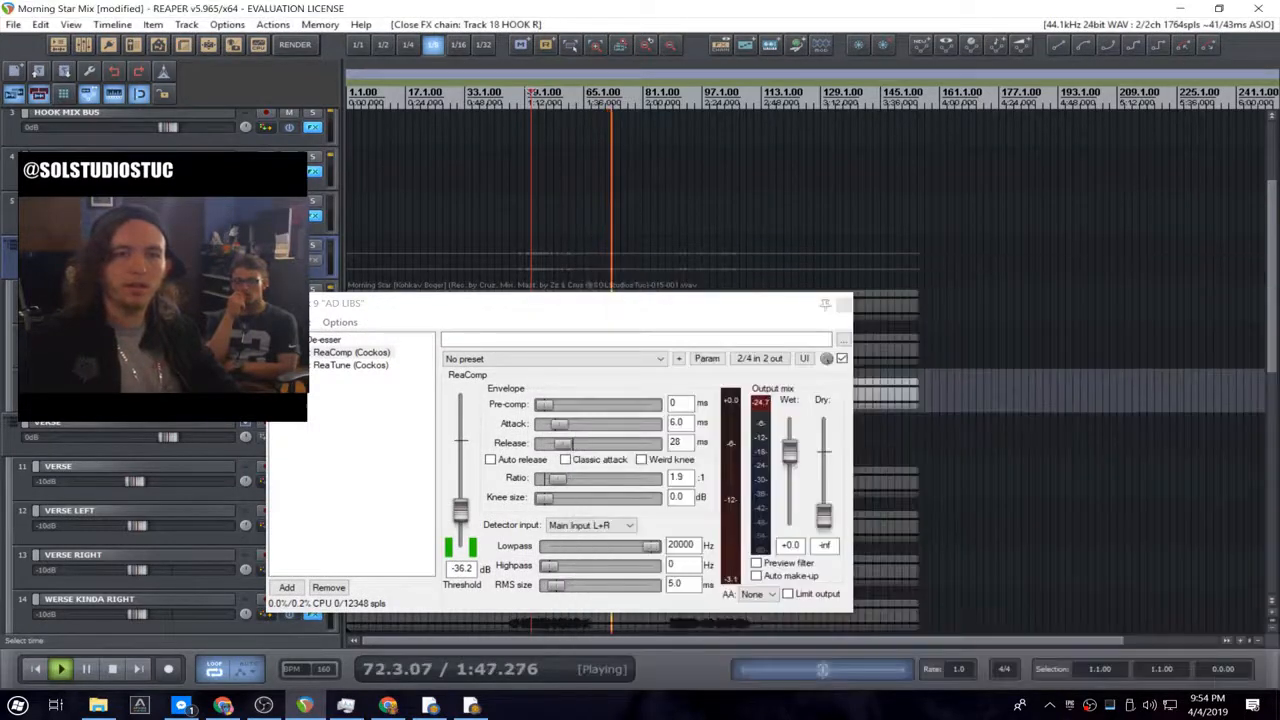
pyautogui.moveTo(613, 309); pyautogui.dragTo(947, 214)
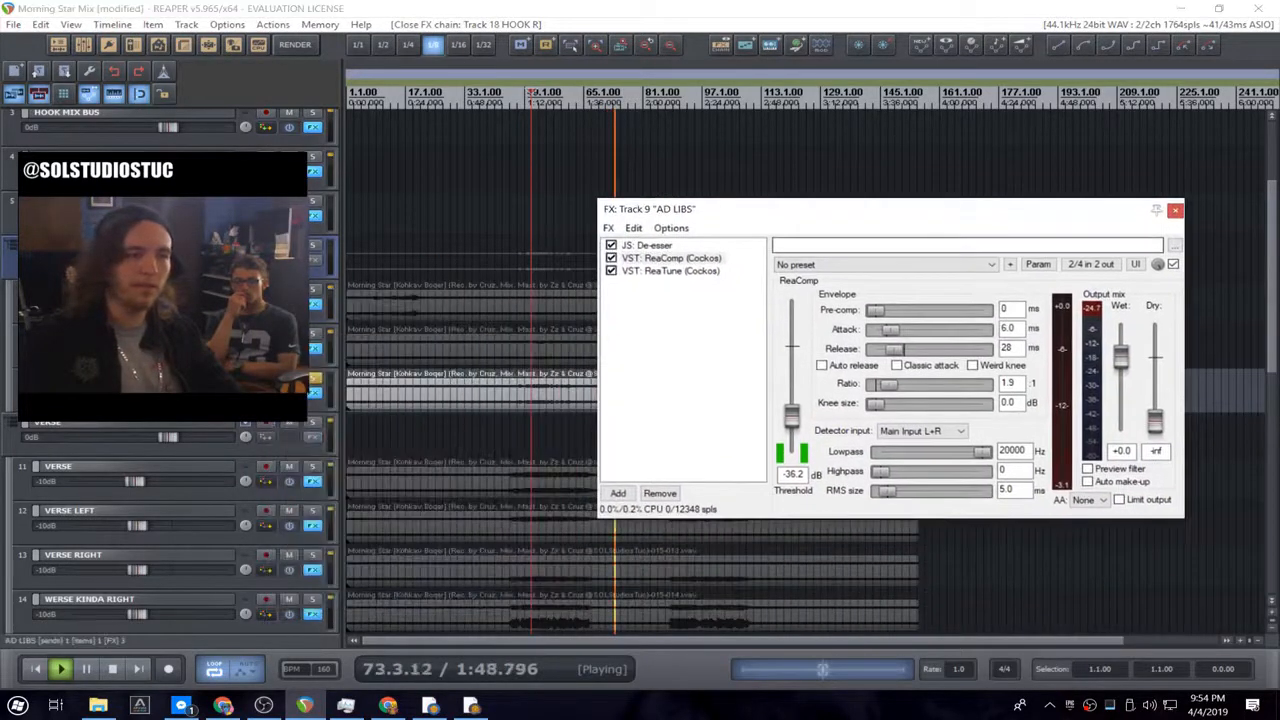
# - Copy the ReaTune effect from track 9 AD LIBS to the effects chain of track 8 AD LIBS
pyautogui.click(313, 348)
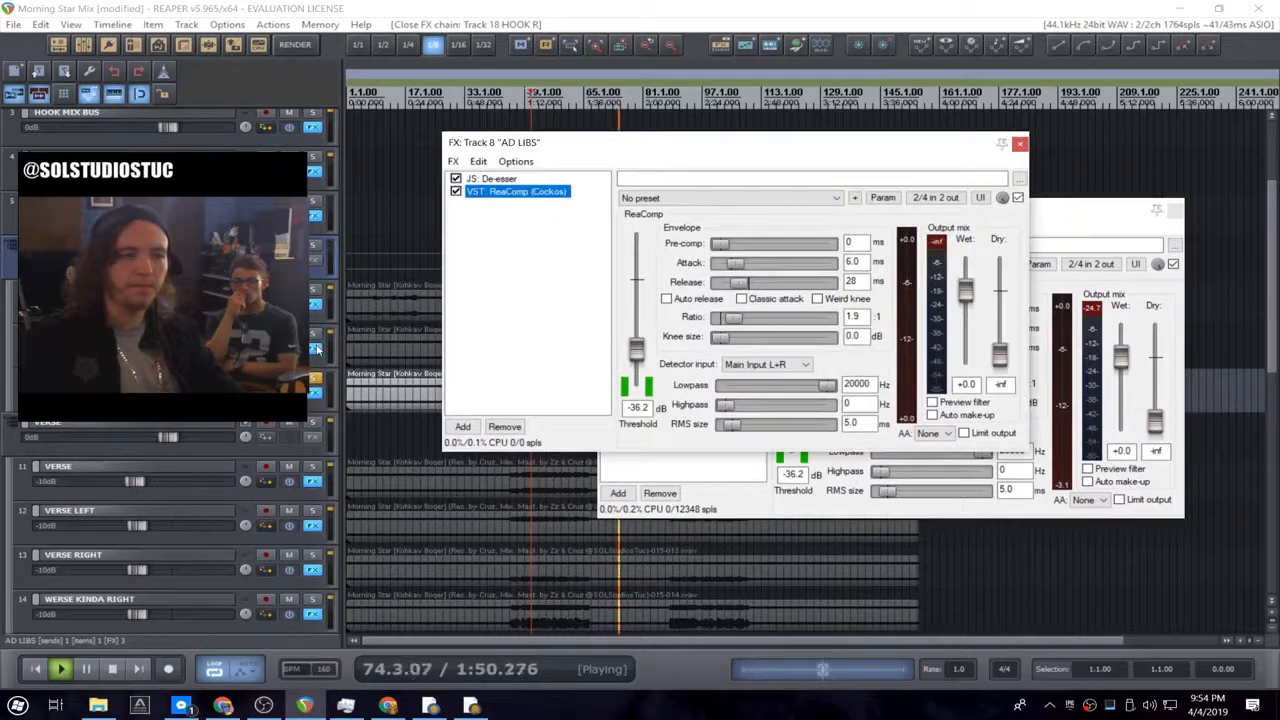
pyautogui.click(1020, 140)
pyautogui.click(658, 289)
pyautogui.click(314, 350)
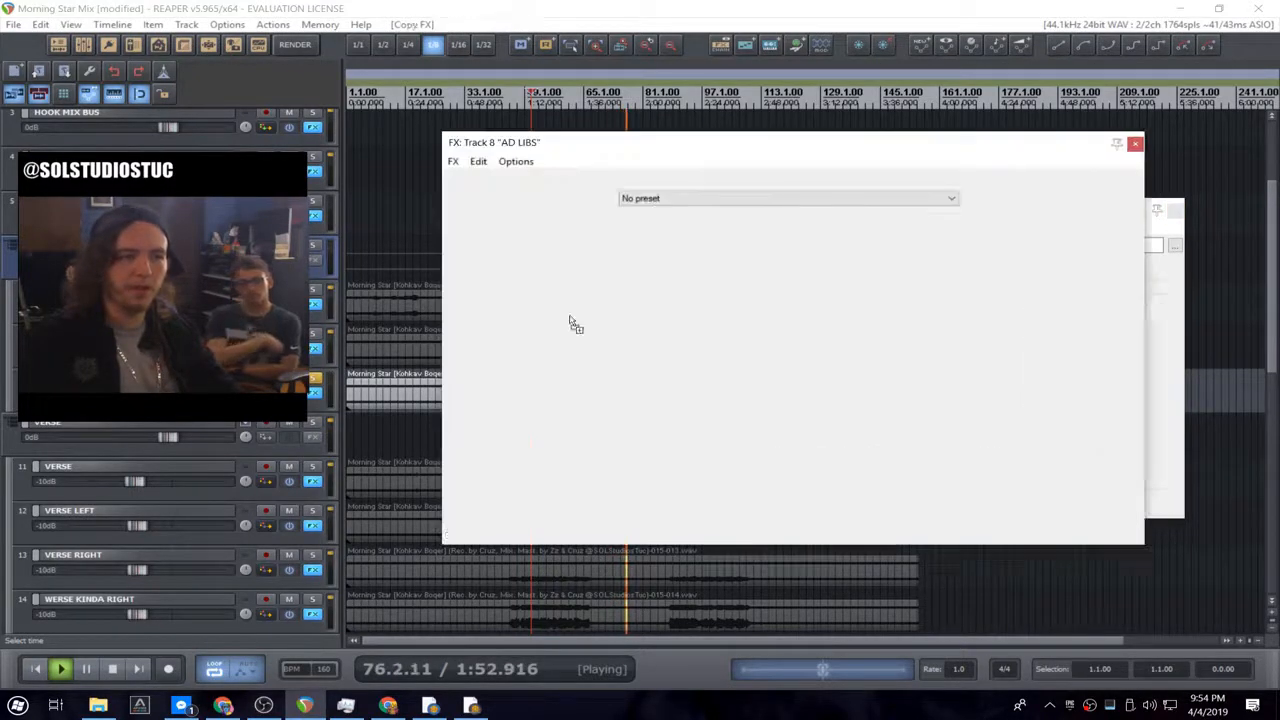
pyautogui.click(1135, 146)
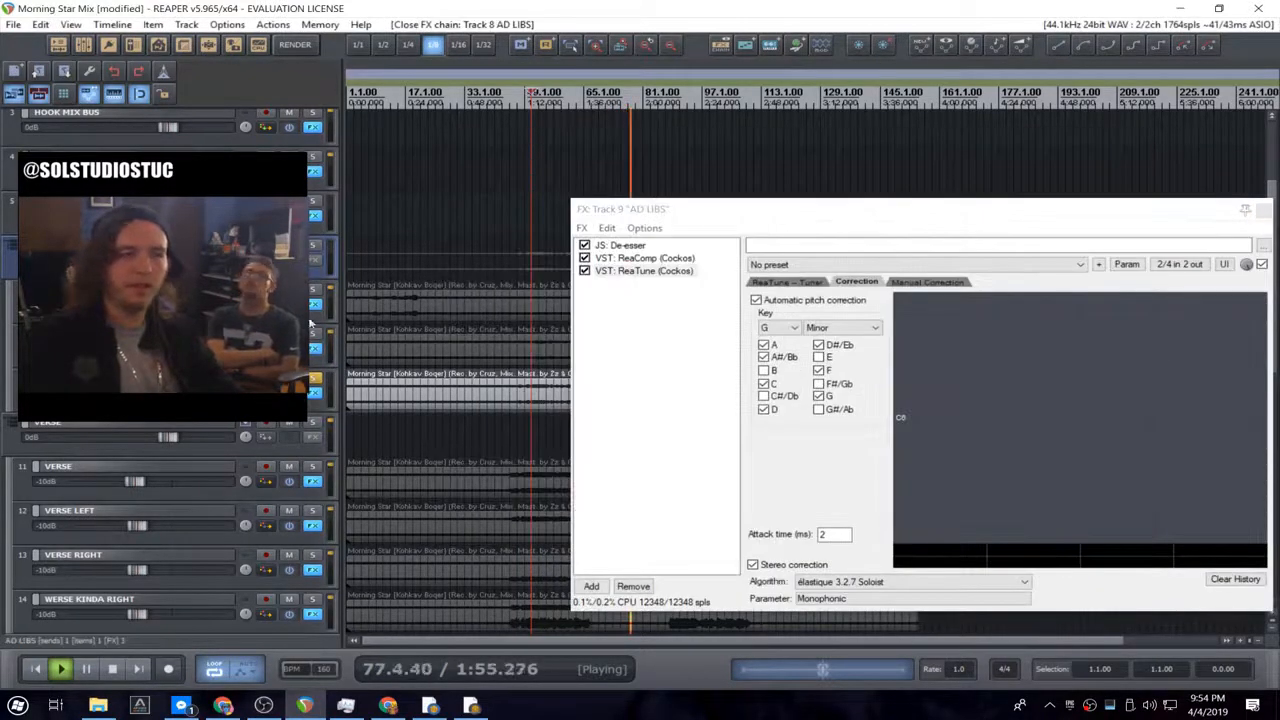
# - Solo INTRO and track 8 AD LIBS alongside track 9, and restart playback from bar 7
pyautogui.click(314, 289)
pyautogui.click(314, 333)
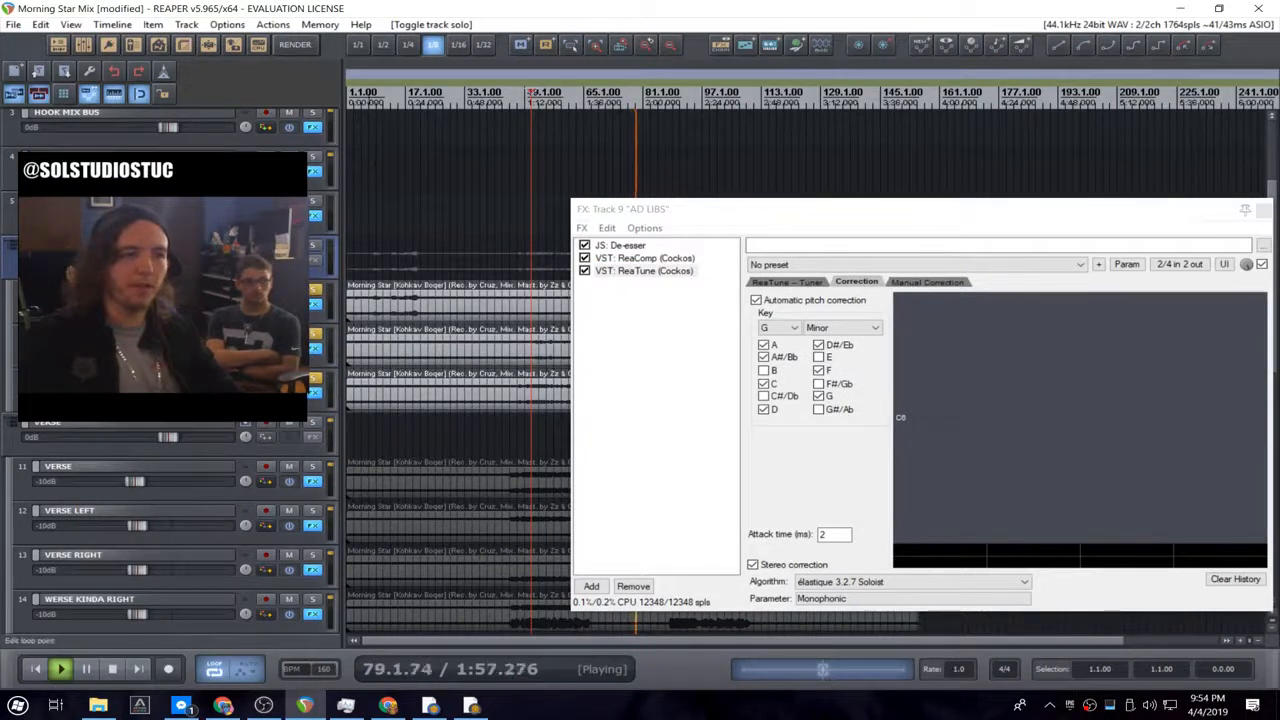
pyautogui.click(370, 98)
pyautogui.press('space')
pyautogui.press('space')
# - Copy ReaTune from track 9 AD LIBS to the INTRO track and close both effects chains
pyautogui.click(632, 274)
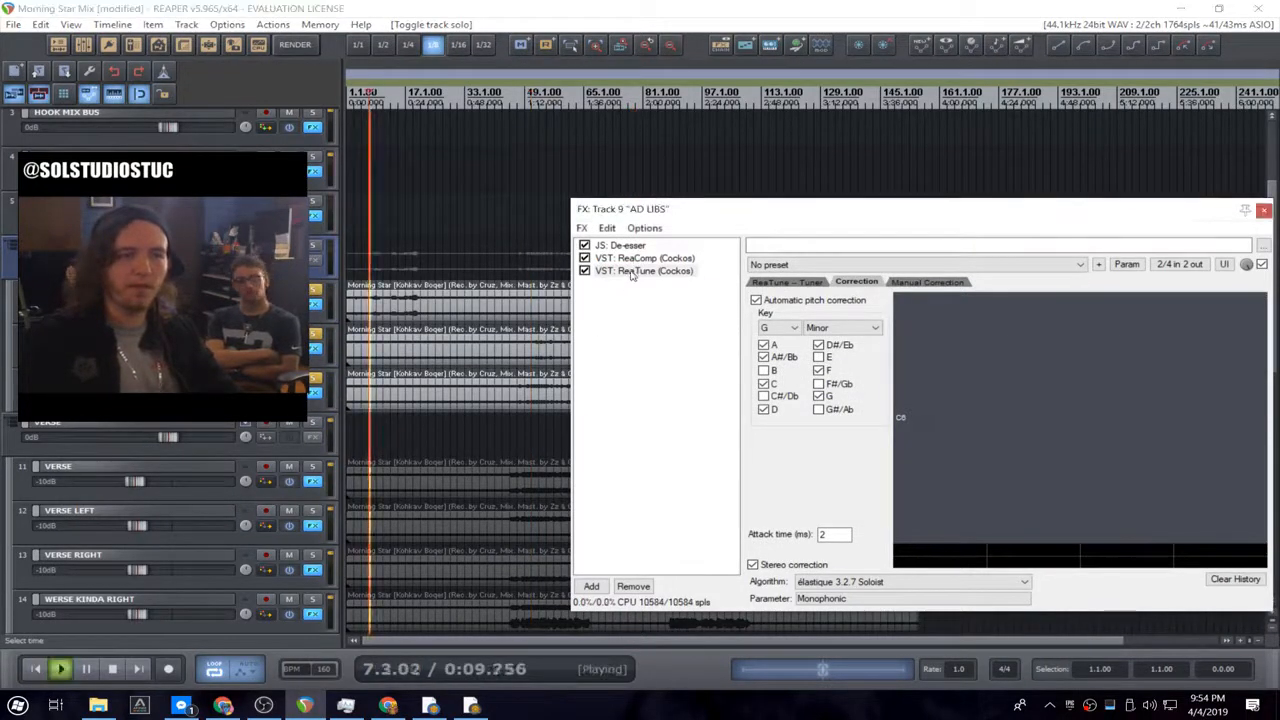
pyautogui.moveTo(632, 274); pyautogui.dragTo(314, 305)
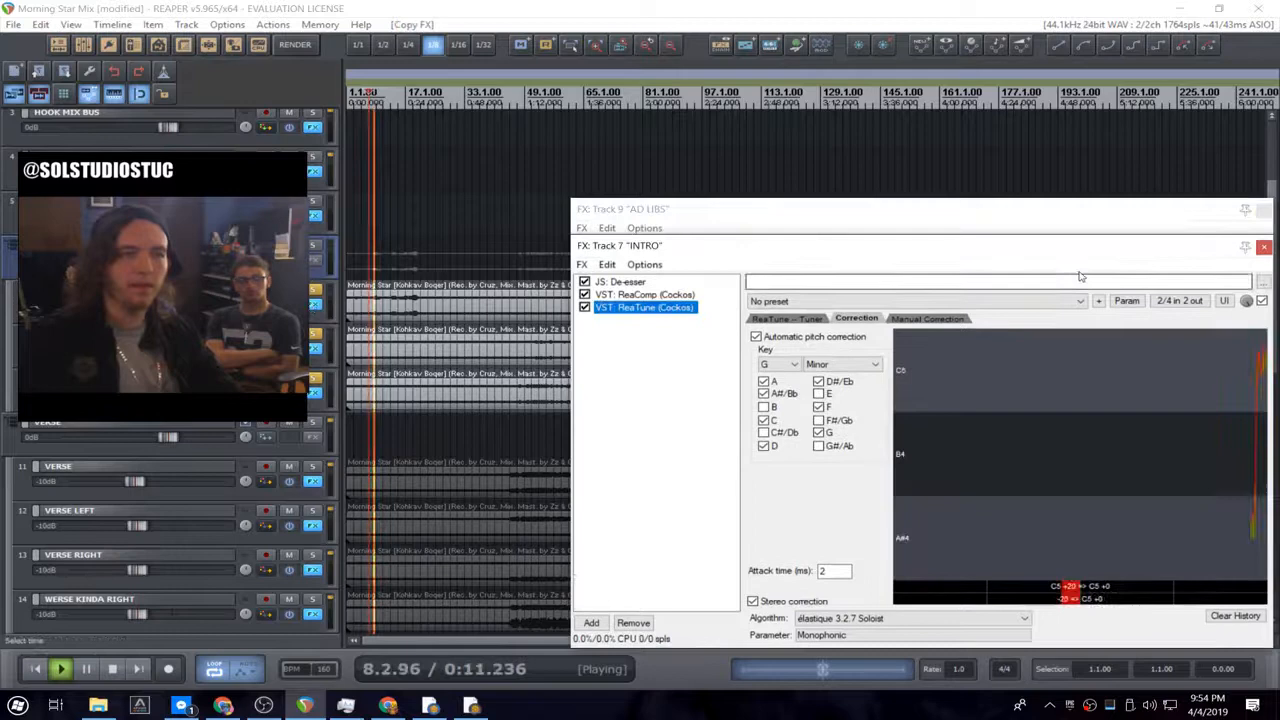
pyautogui.click(1264, 247)
pyautogui.click(1264, 210)
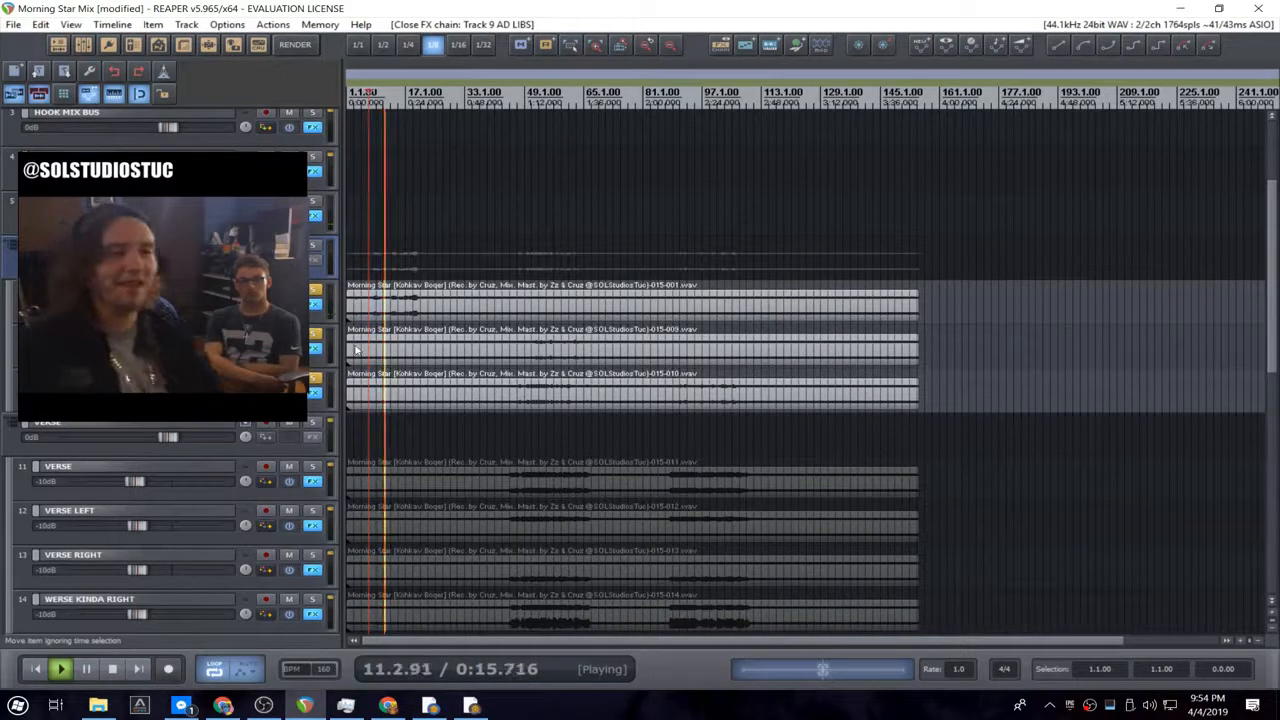
# - Clear the track solos and raise the ReaComp wet output on EXTRAS GROU to about +9.5 dB
pyautogui.click(315, 381)
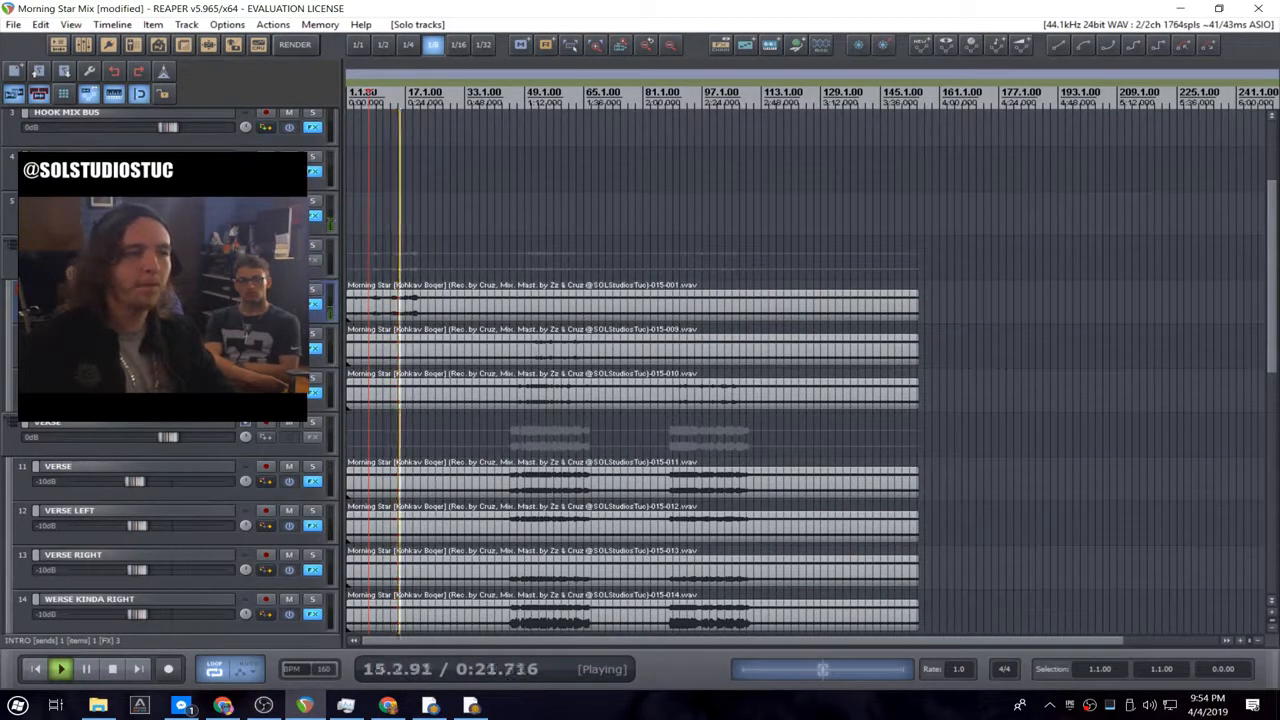
pyautogui.click(315, 217)
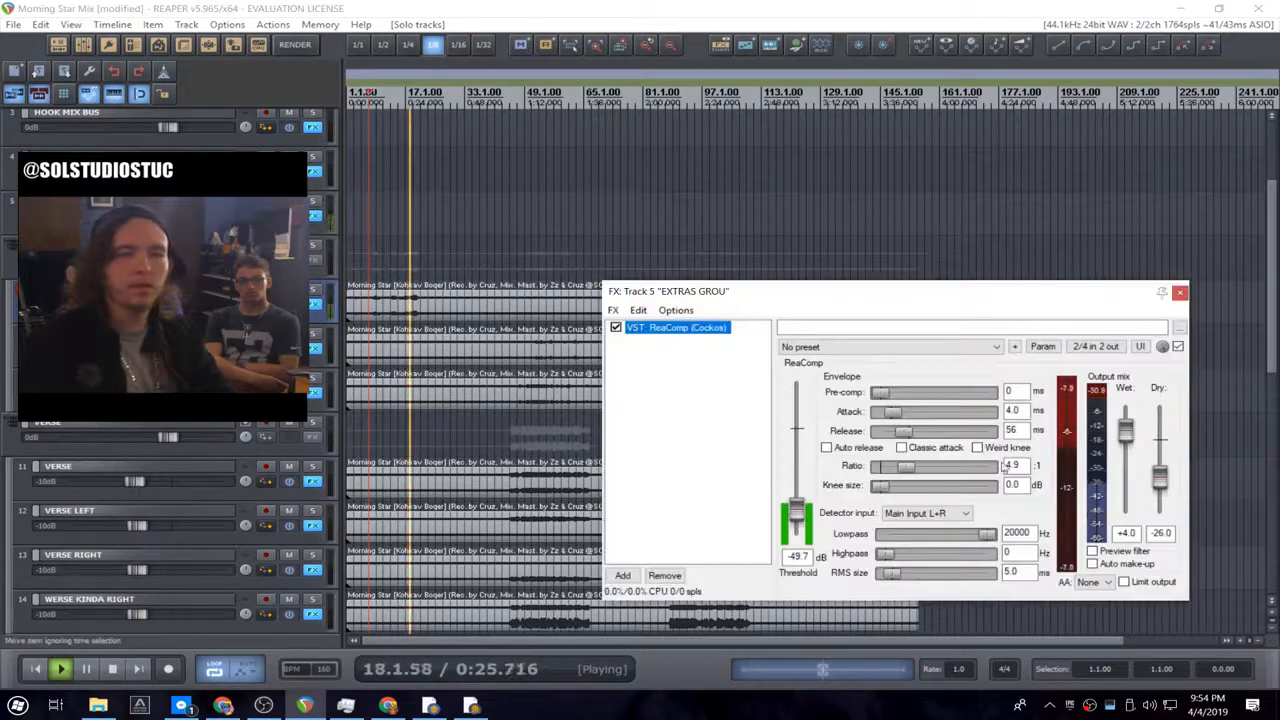
pyautogui.moveTo(1125, 436); pyautogui.dragTo(1125, 433)
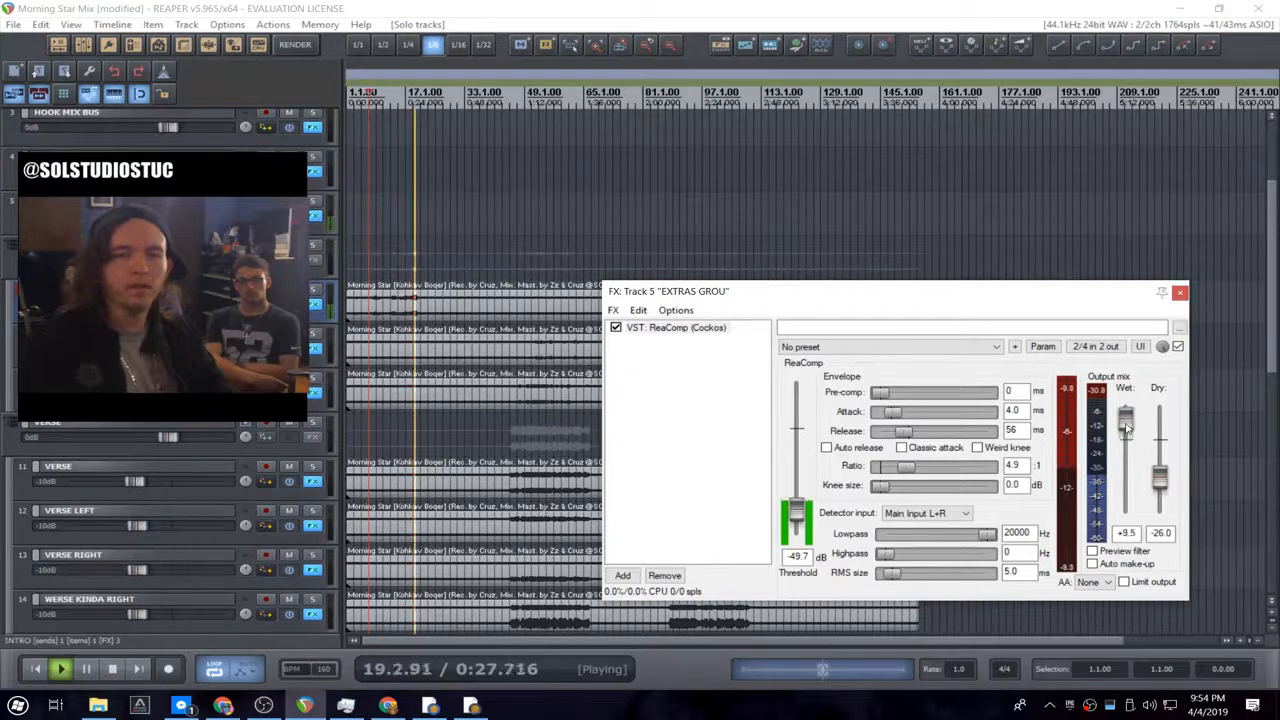
pyautogui.click(1180, 291)
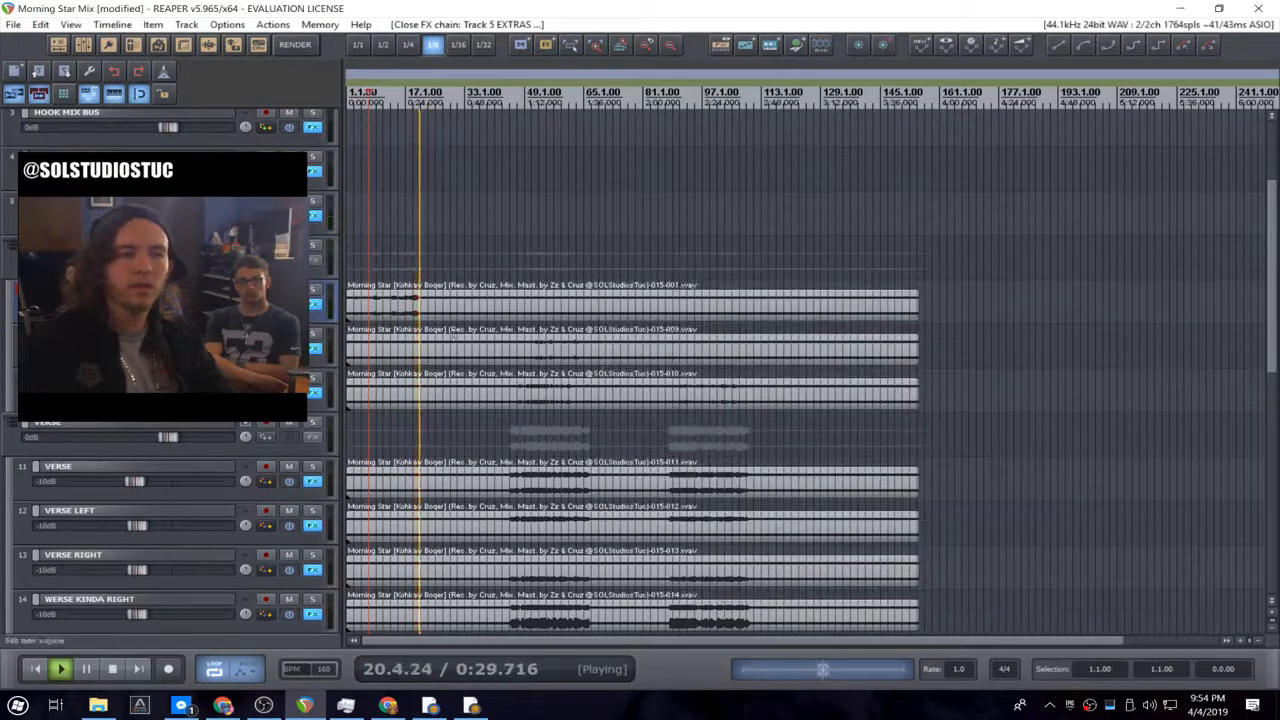
# - Set the ReaTune attack time on INTRO to 1 ms and replay from bar 11
pyautogui.click(314, 296)
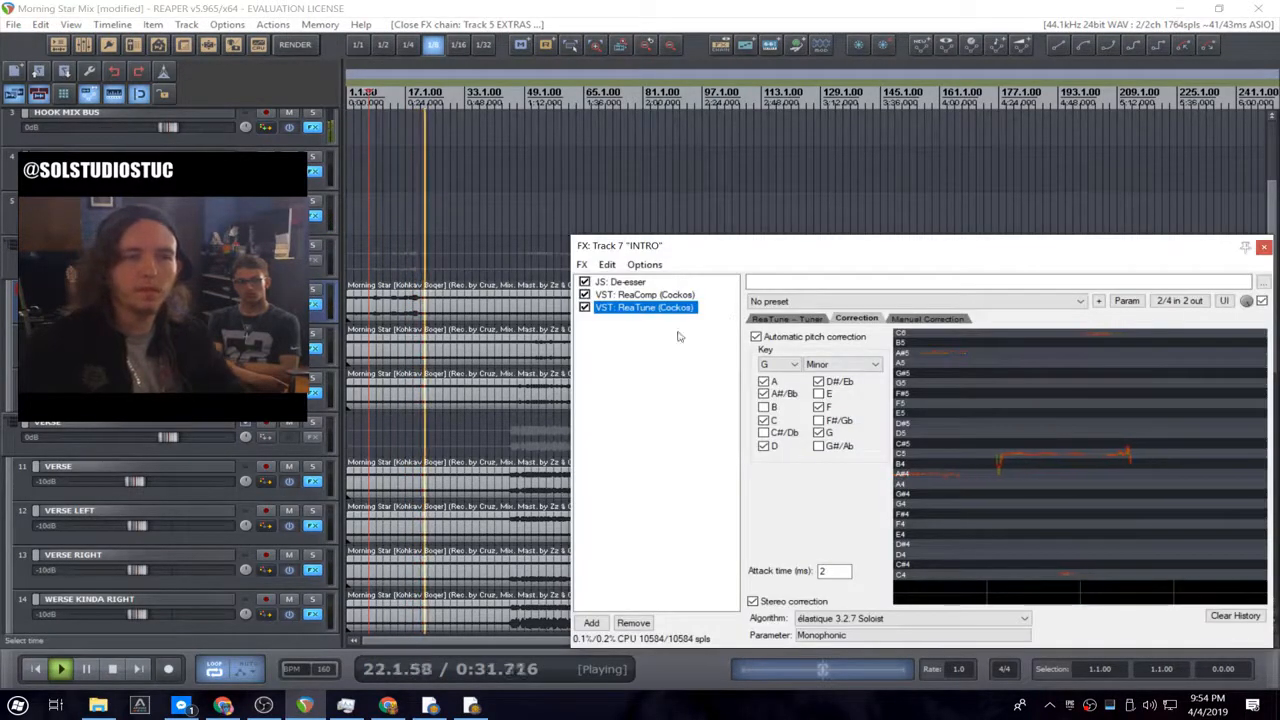
pyautogui.press('space')
pyautogui.doubleClick(833, 572)
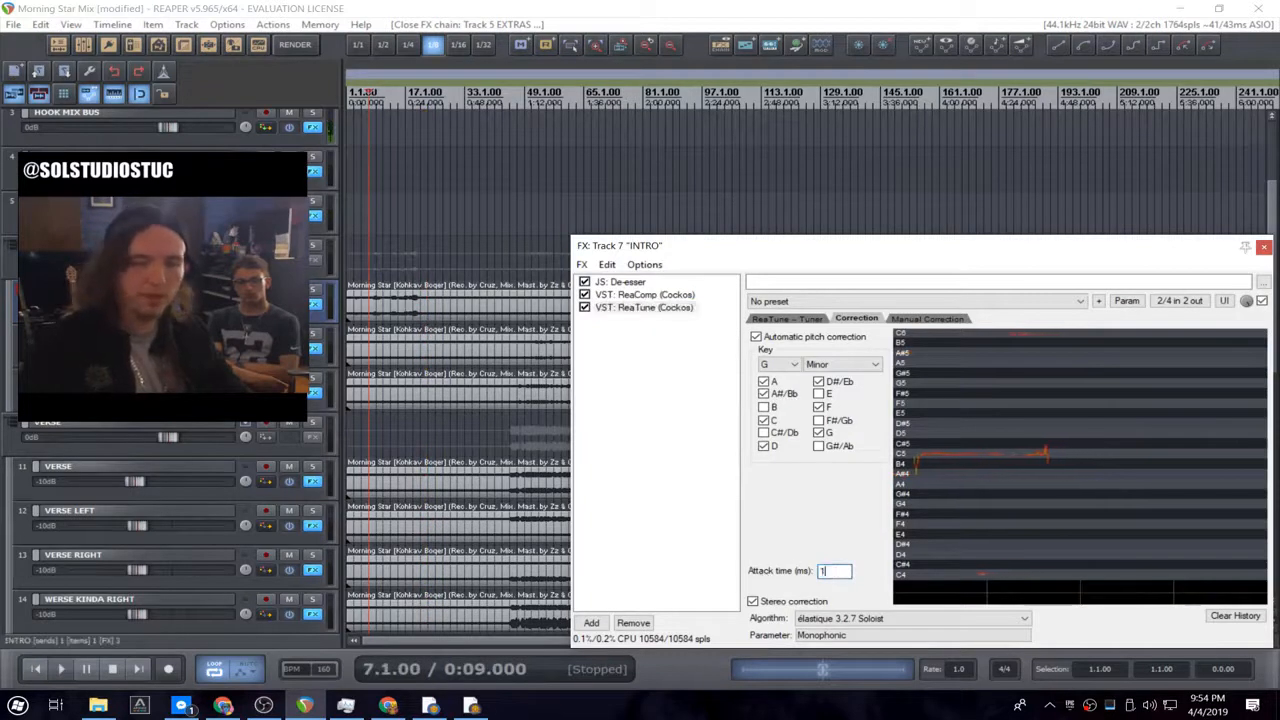
pyautogui.click(384, 160)
pyautogui.press('space')
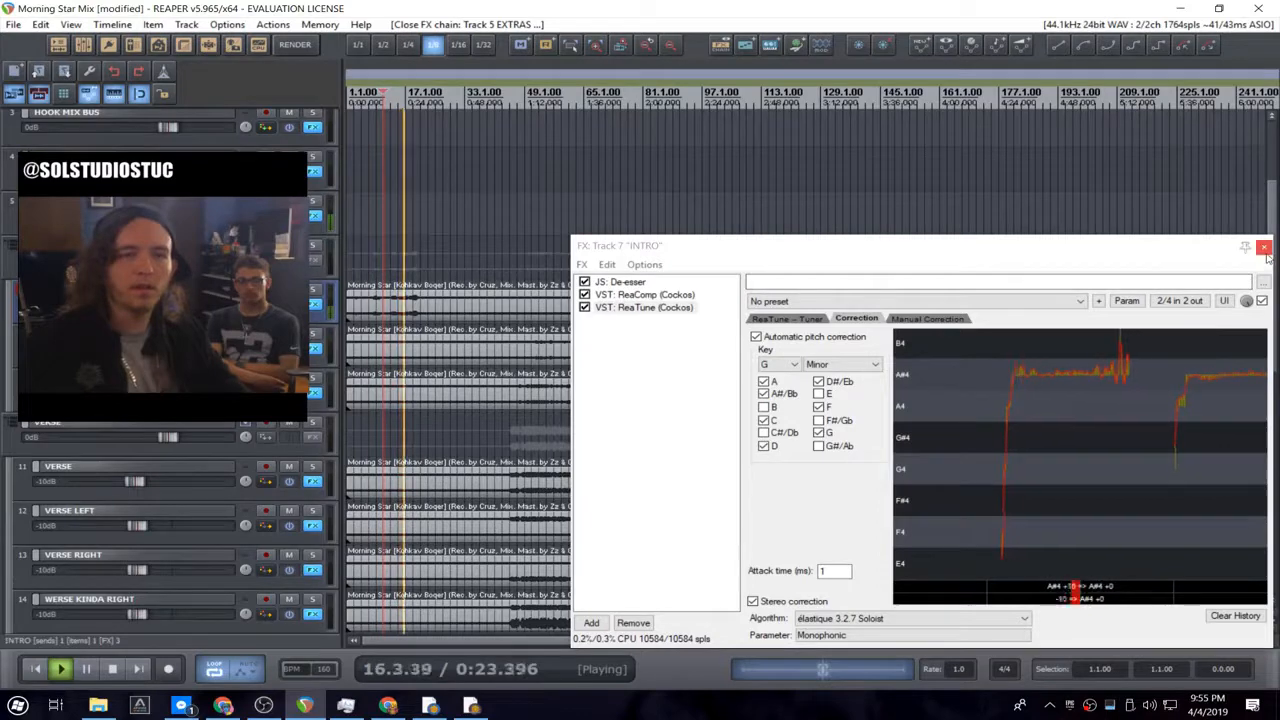
# - Adjust INTRO's ReaComp to a 4.2:1 ratio, a threshold of about -40.9 dB and a wet output of about +3.7 dB
pyautogui.click(655, 295)
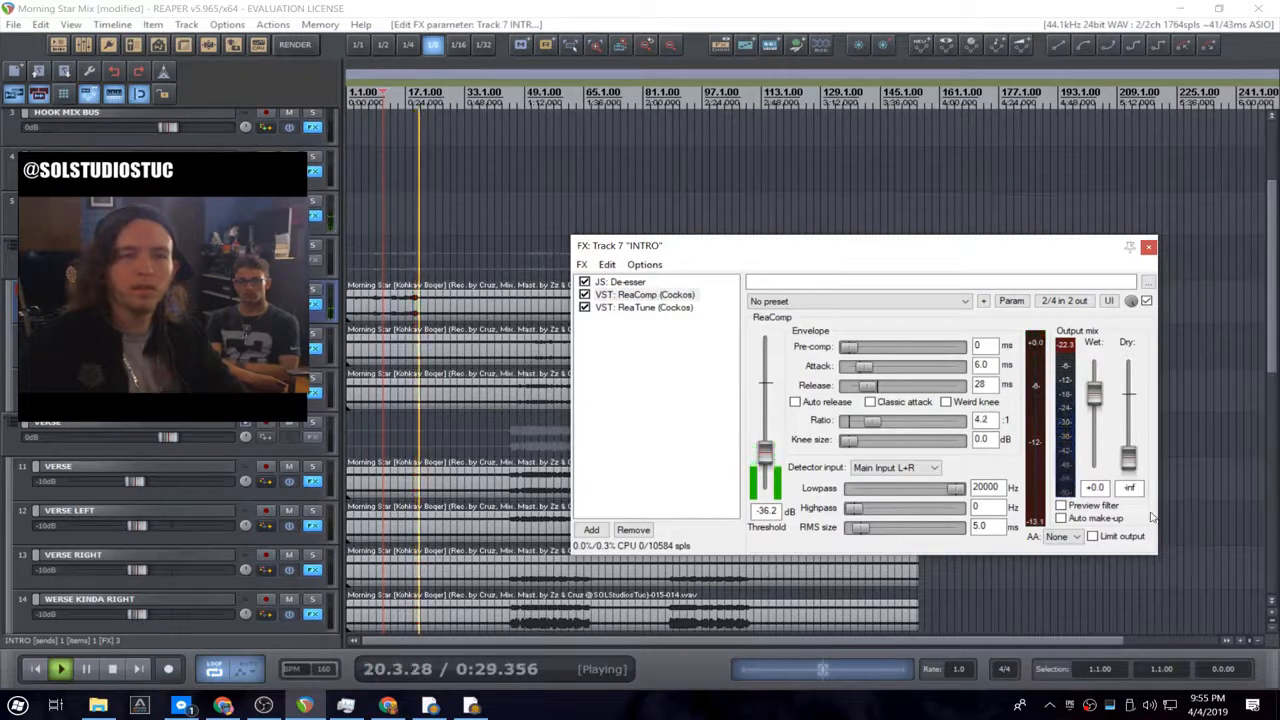
pyautogui.press('space')
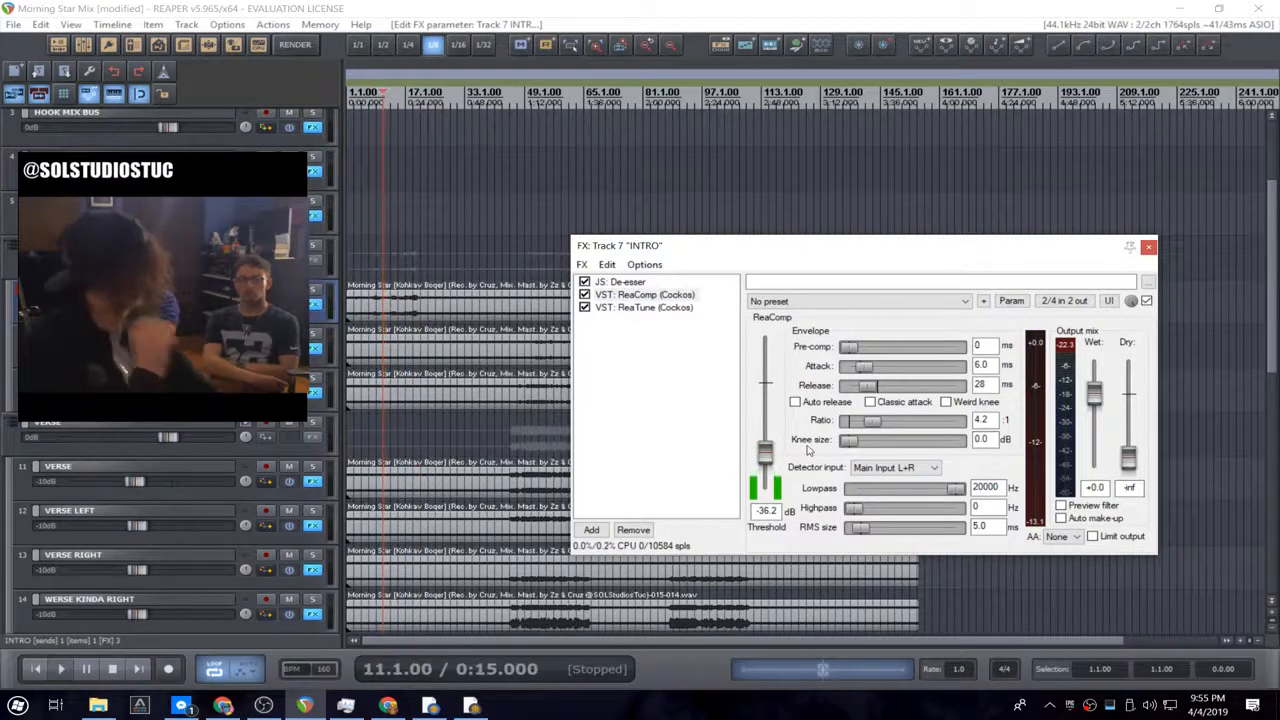
pyautogui.press('space')
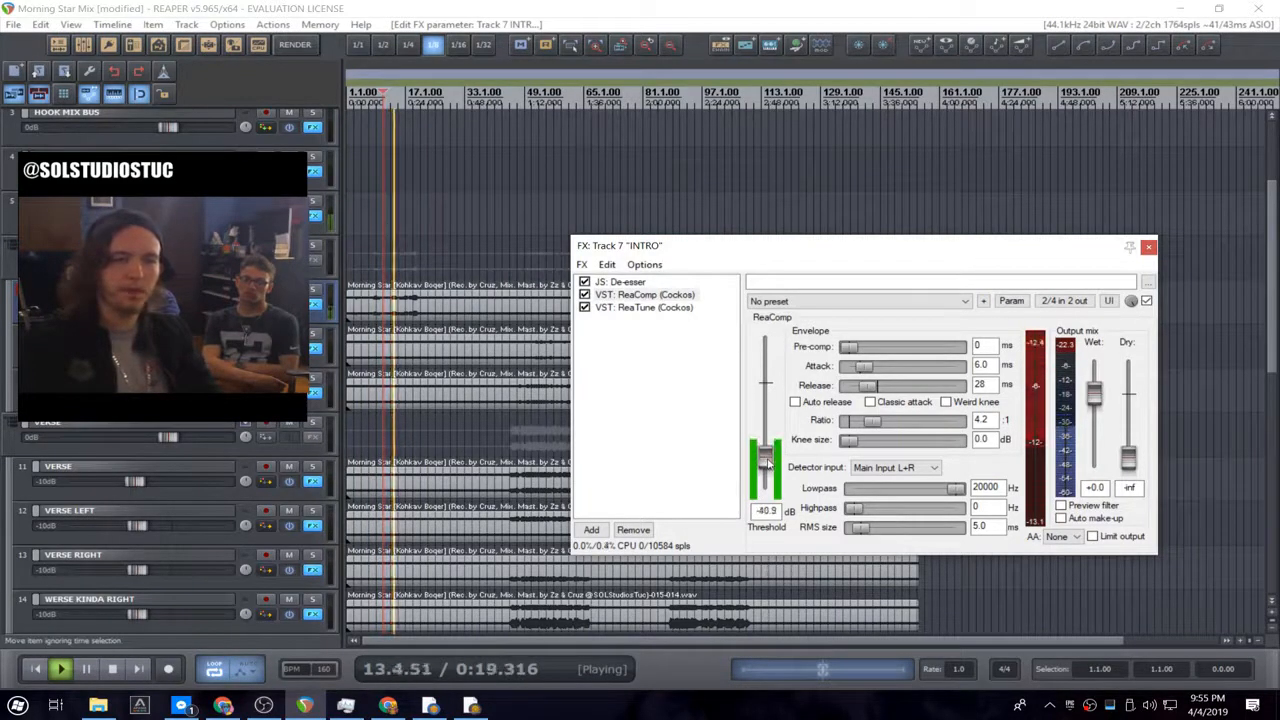
pyautogui.moveTo(1094, 398); pyautogui.dragTo(1094, 397)
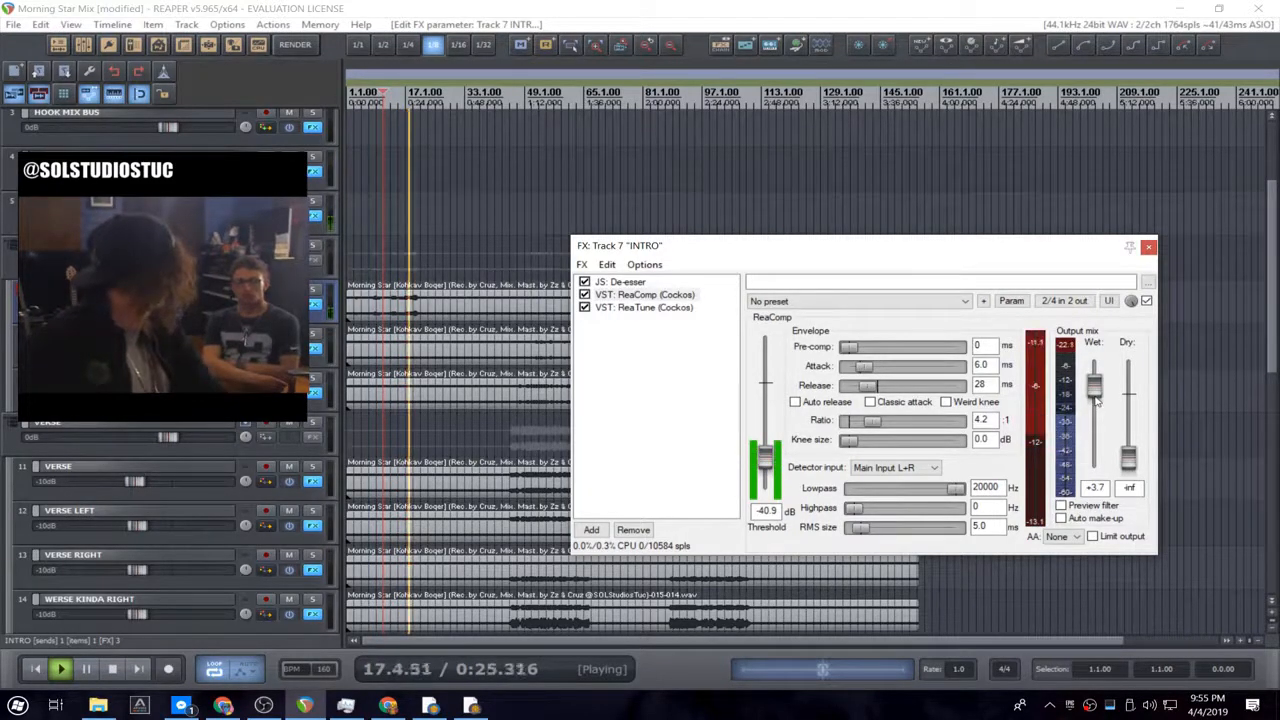
pyautogui.click(1148, 248)
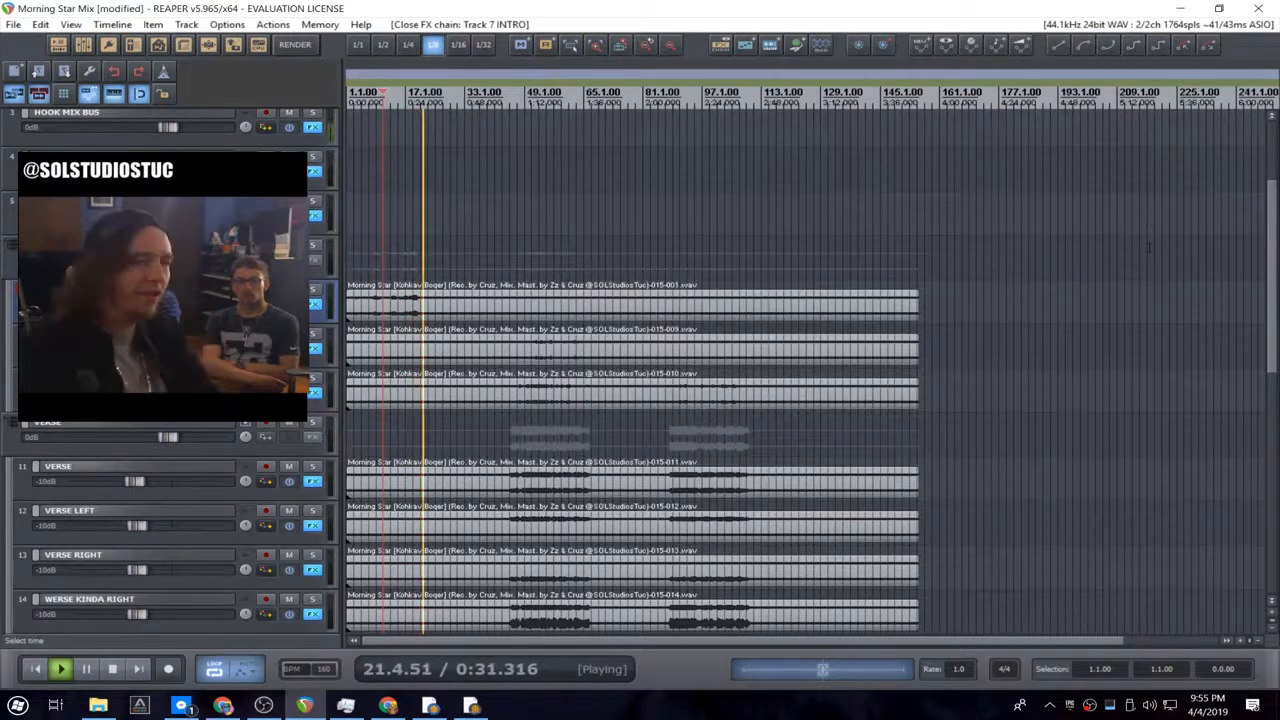
# - Stop playback and insert a new track named EFFEX MIX BUS above HOOK MIX BUS
pyautogui.scroll(3, 320, 242)
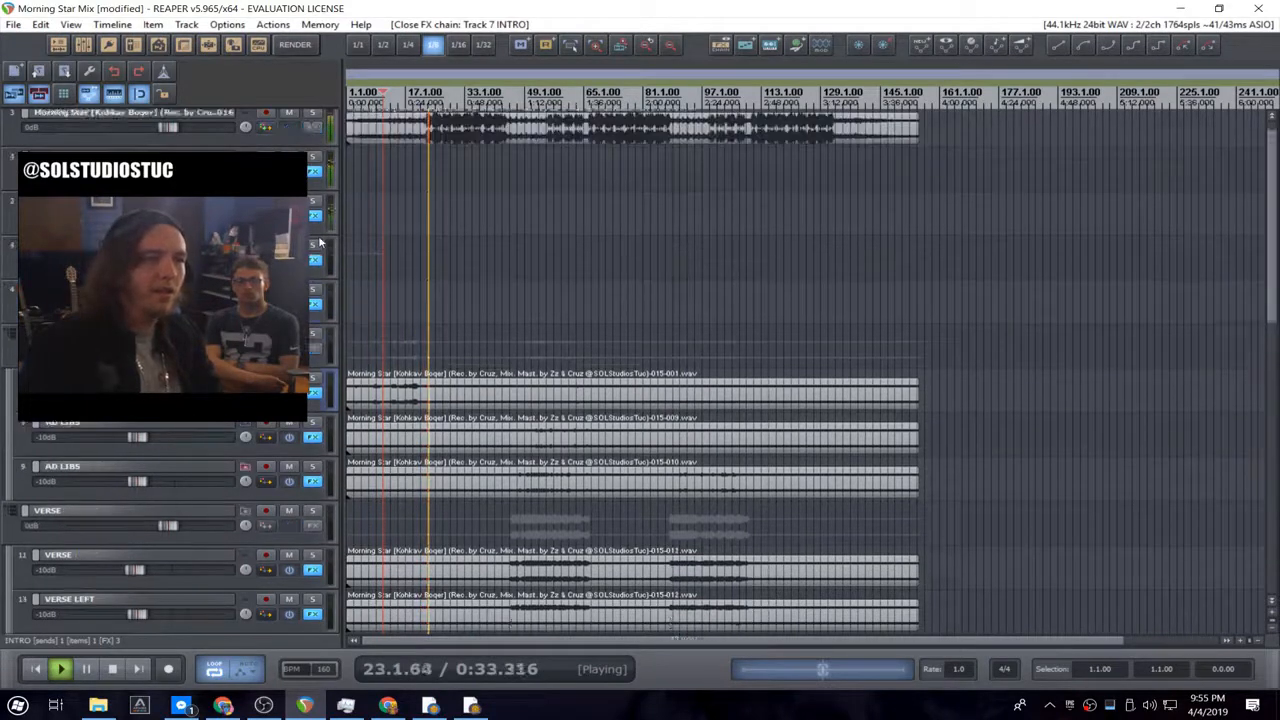
pyautogui.press('space')
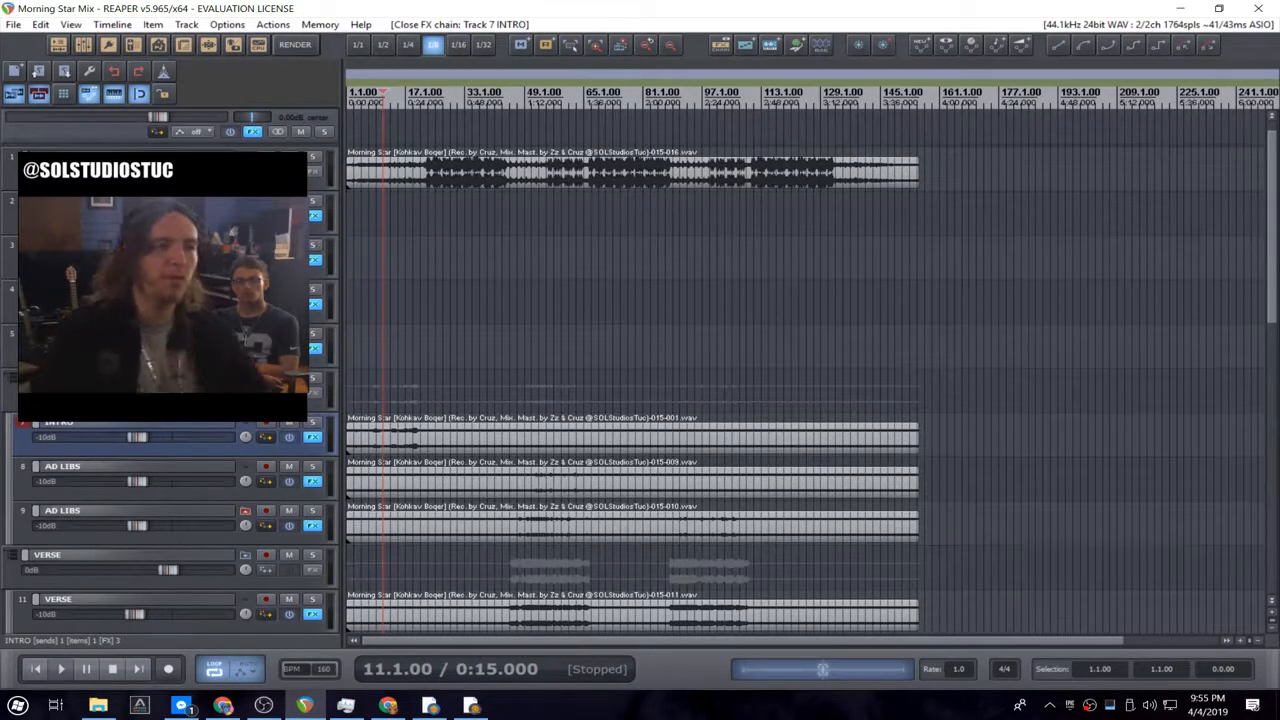
pyautogui.rightClick(21, 258)
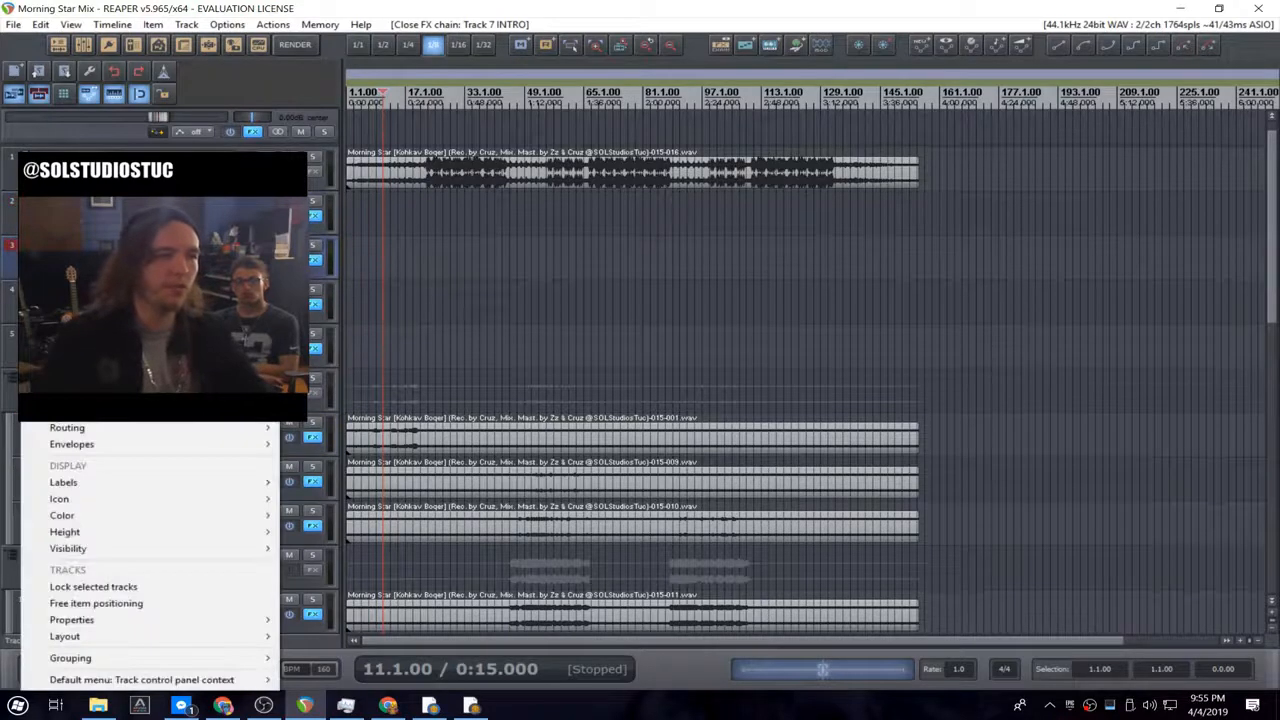
pyautogui.moveTo(200, 220)
pyautogui.click(375, 222)
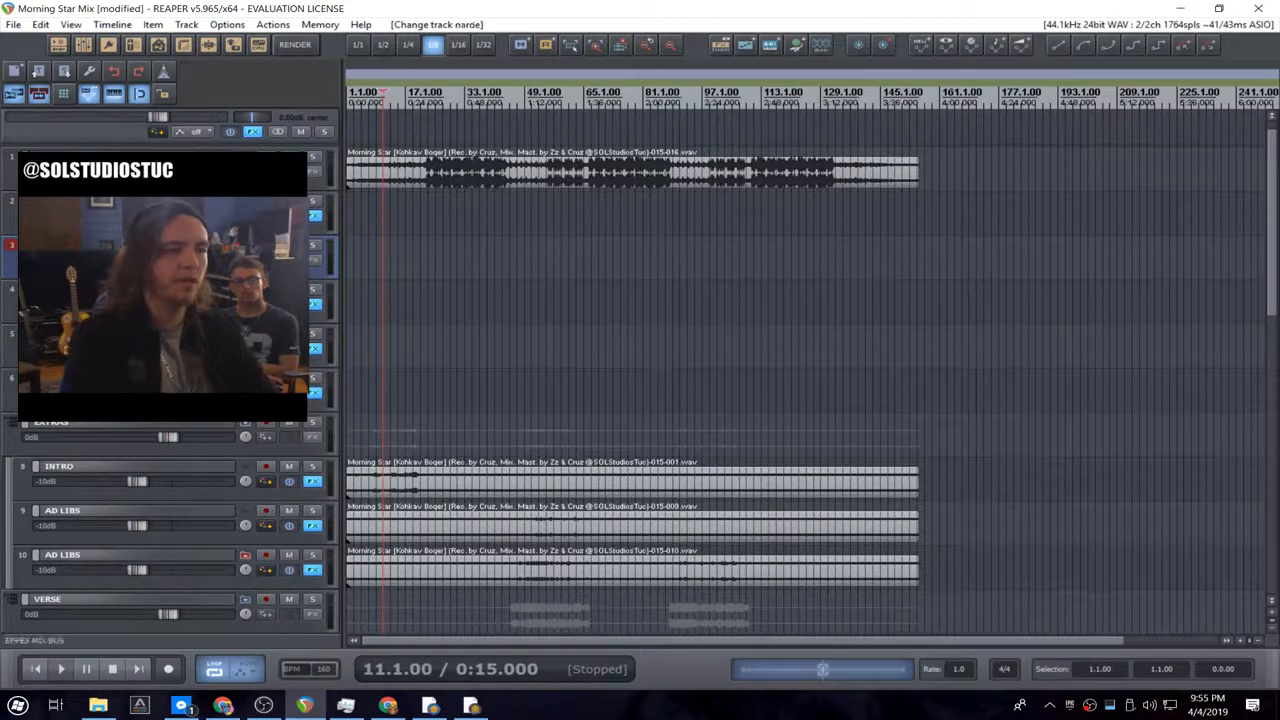
# - Insert a track named REVERB below EFFEX MIX BUS and duplicate it
pyautogui.rightClick(20, 255)
pyautogui.moveTo(200, 220)
pyautogui.click(331, 223)
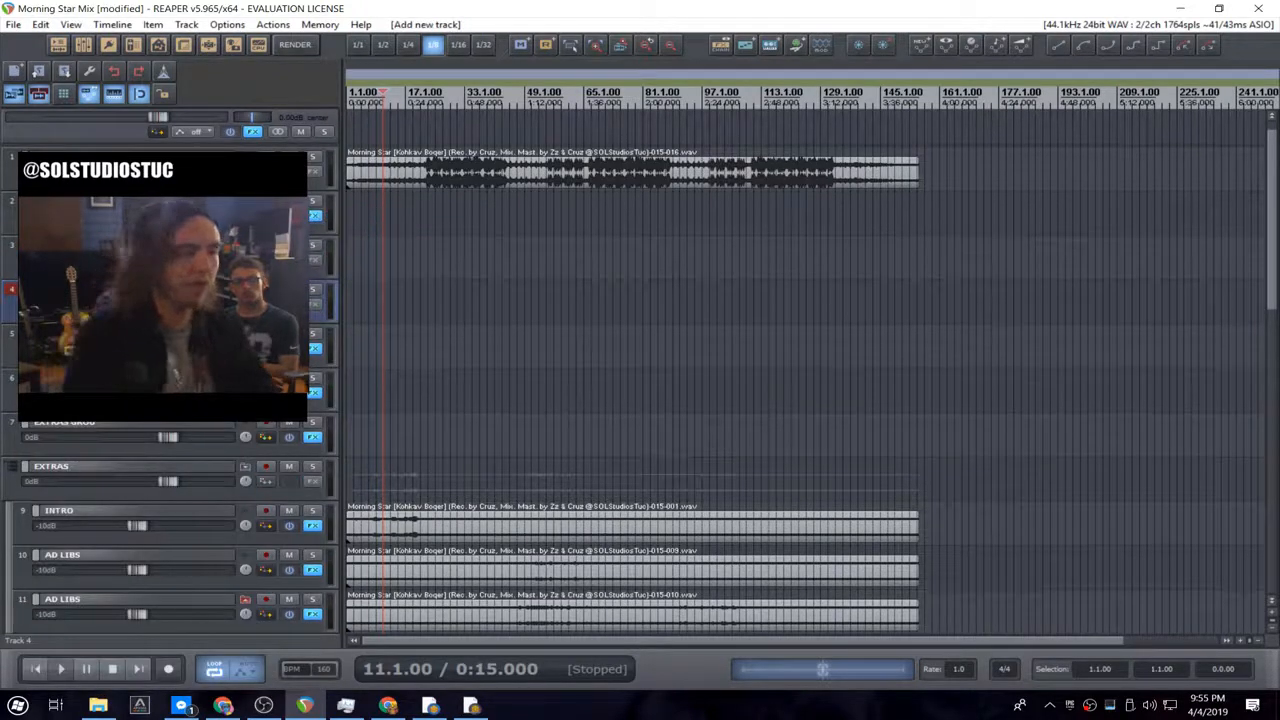
pyautogui.rightClick(21, 299)
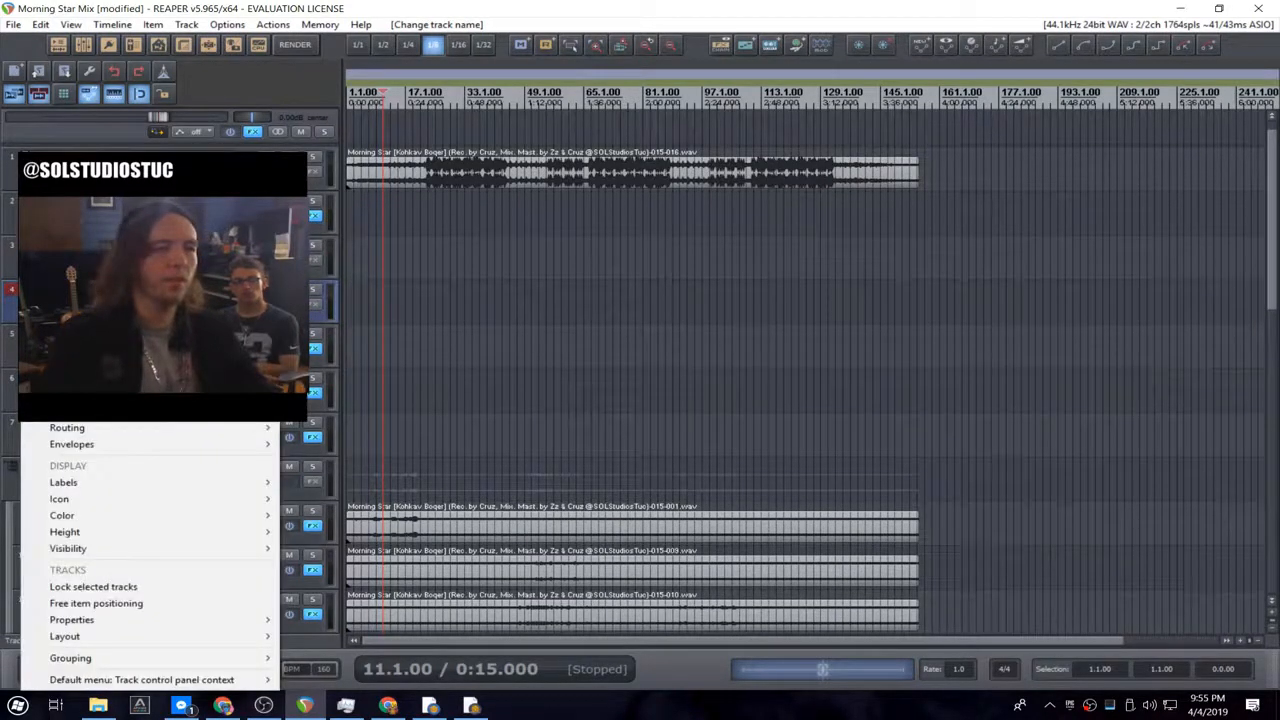
pyautogui.moveTo(200, 288)
pyautogui.click(340, 421)
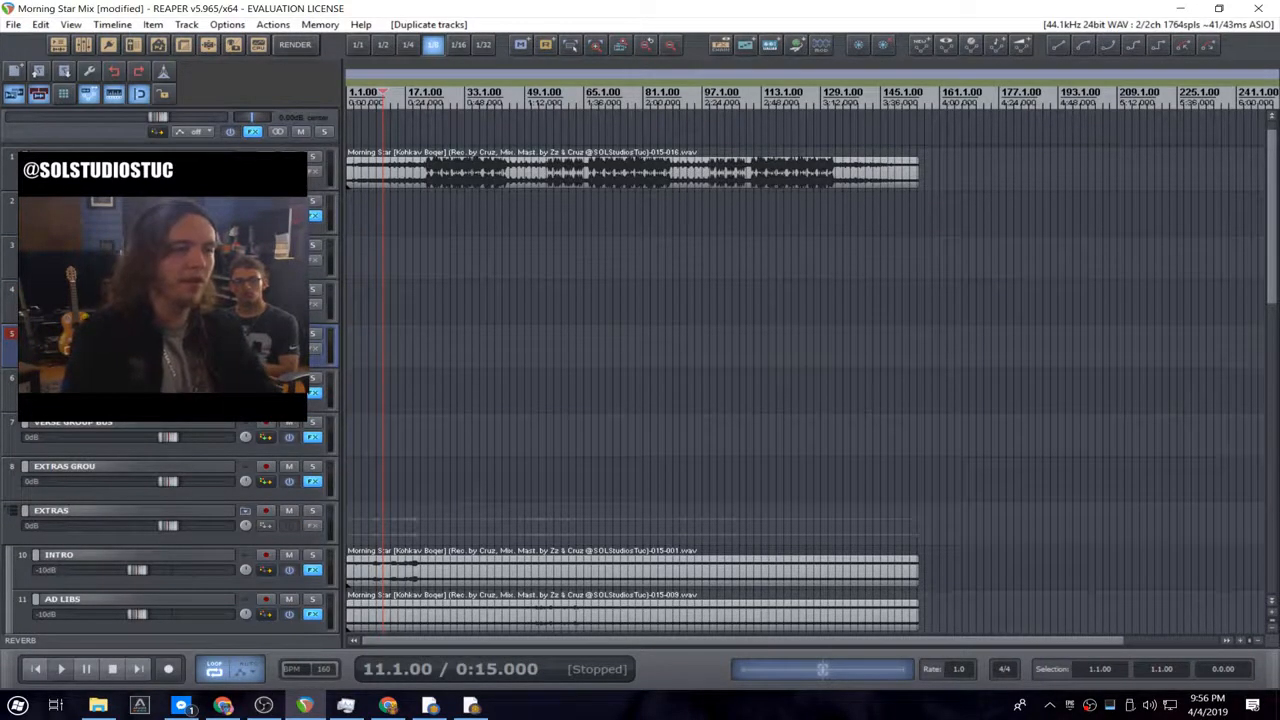
# - Add one more effects track above HOOK MIX BUS, entering the track name DELAY (FOR EFFECT)
pyautogui.rightClick(21, 341)
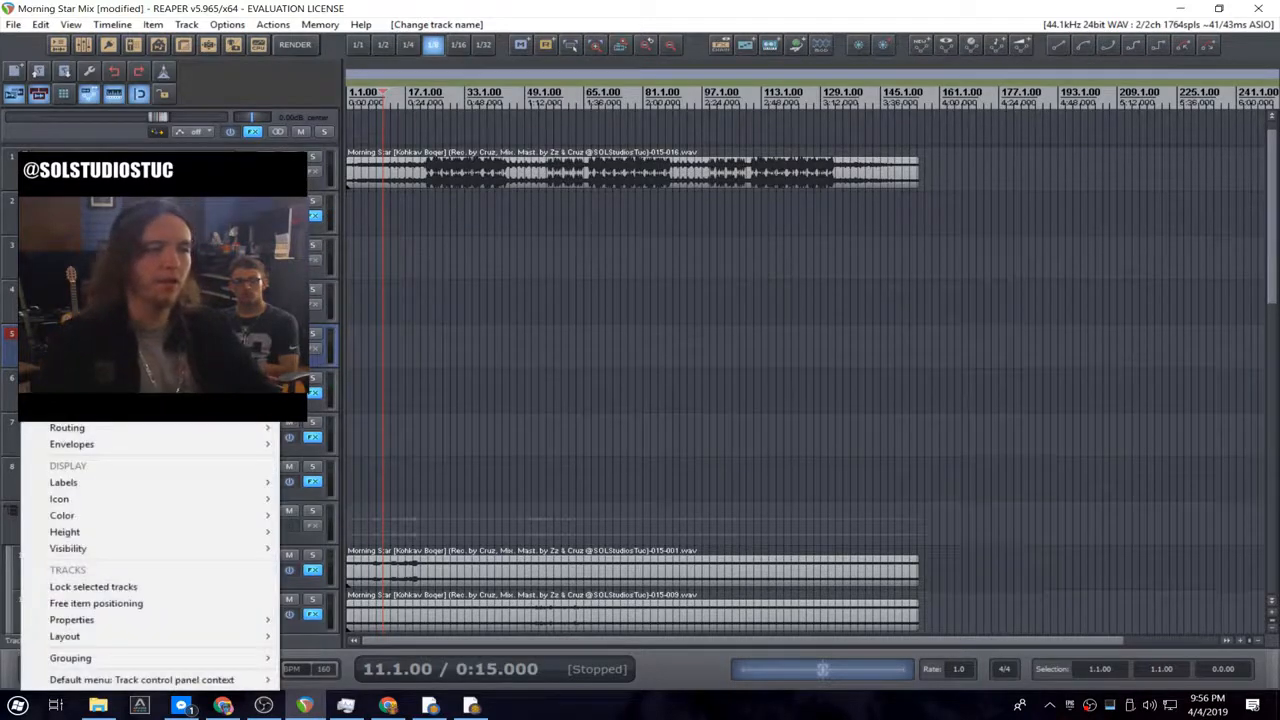
pyautogui.moveTo(200, 217)
pyautogui.click(304, 218)
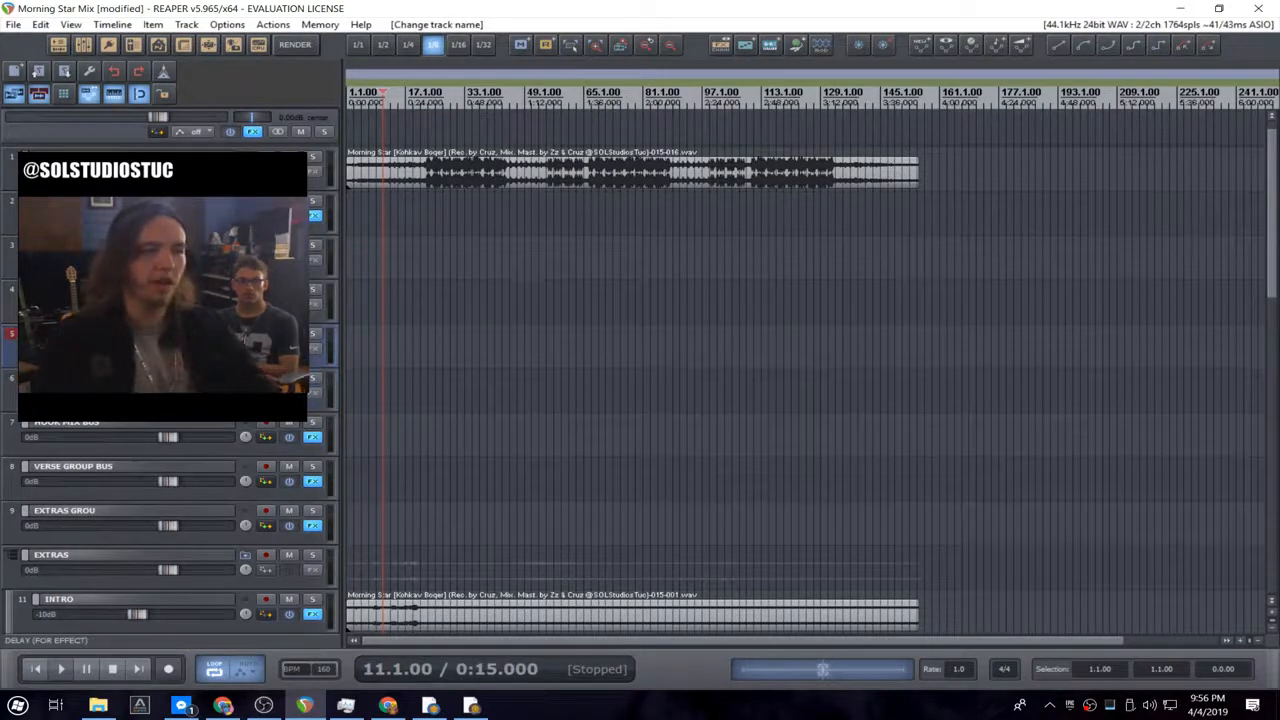
pyautogui.click(100, 290)
pyautogui.rightClick(22, 248)
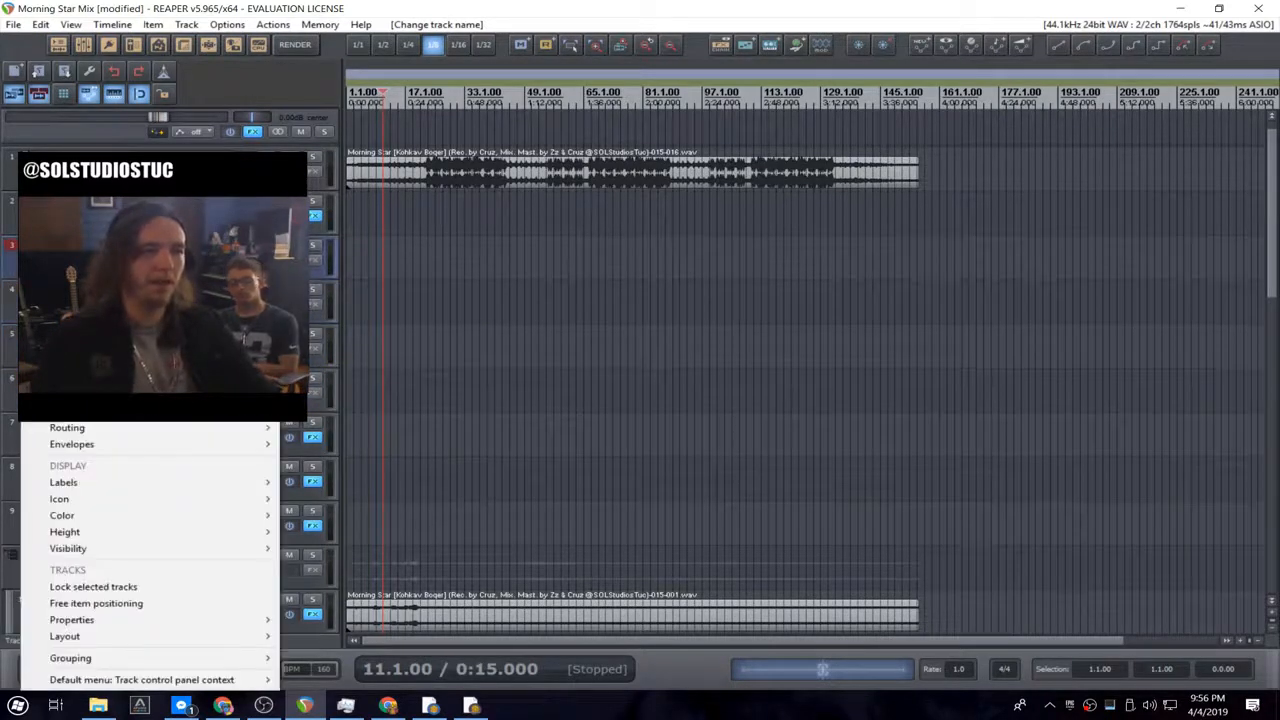
pyautogui.hotkey('alt', 'Tab')
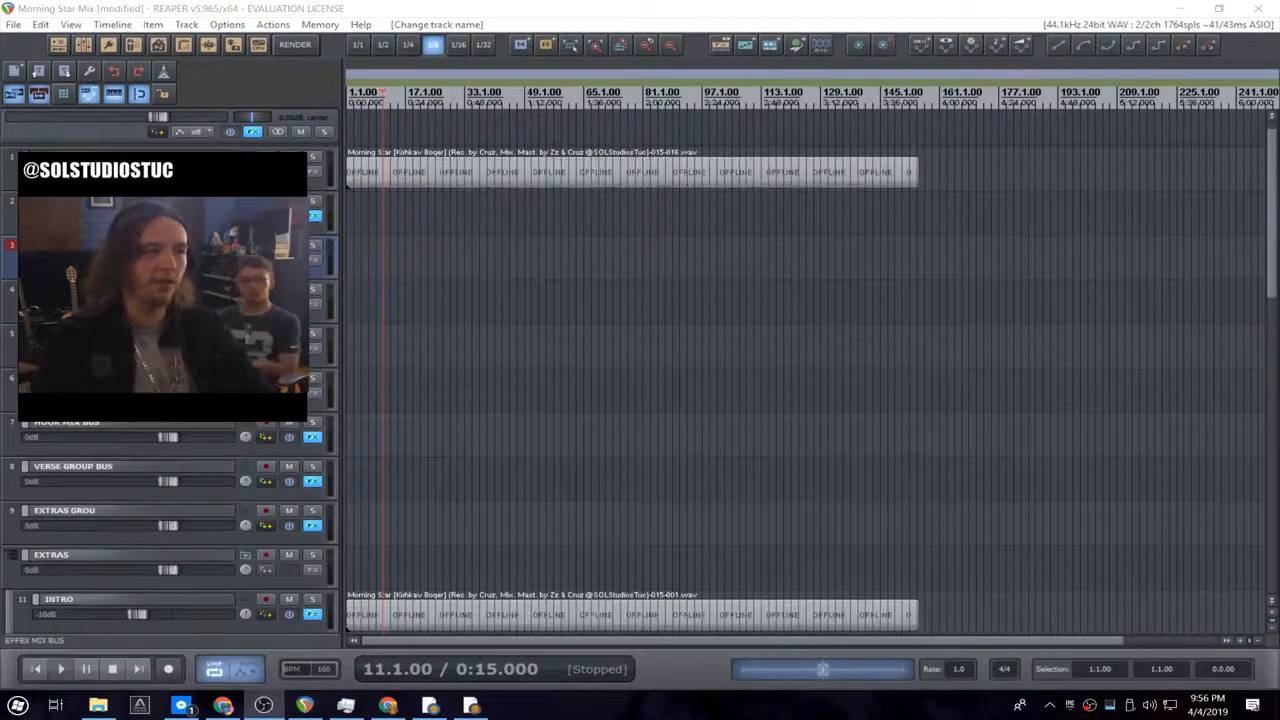
pyautogui.hotkey('alt', 'Tab')
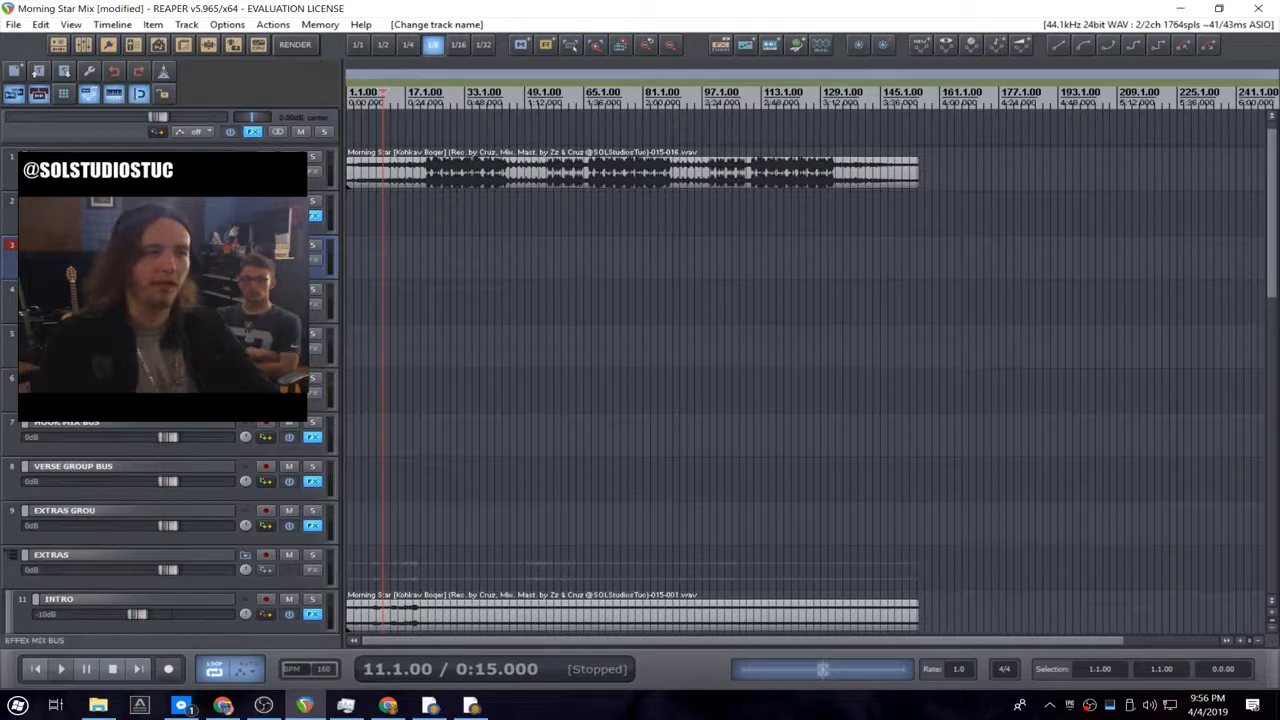
# - Route sends from REVERB and the two other new effects tracks, 5 and 6, to EFFEX MIX BUS
pyautogui.moveTo(265, 304); pyautogui.dragTo(265, 258)
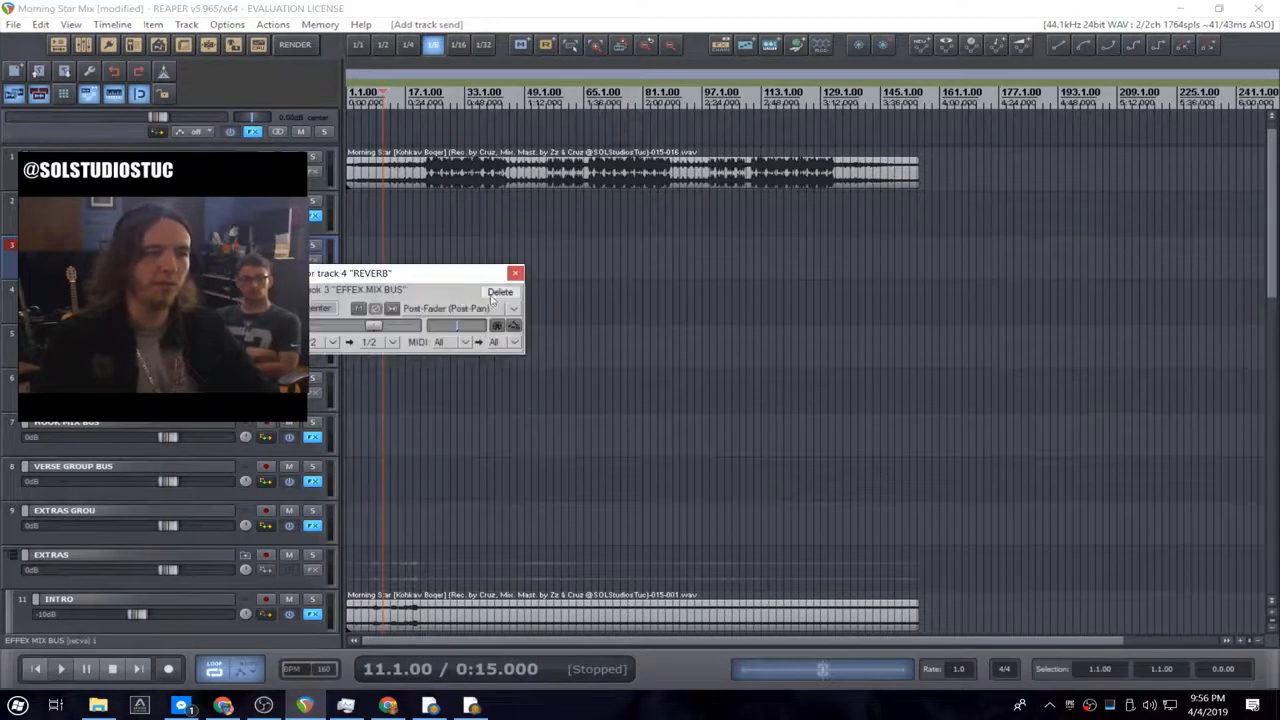
pyautogui.click(515, 273)
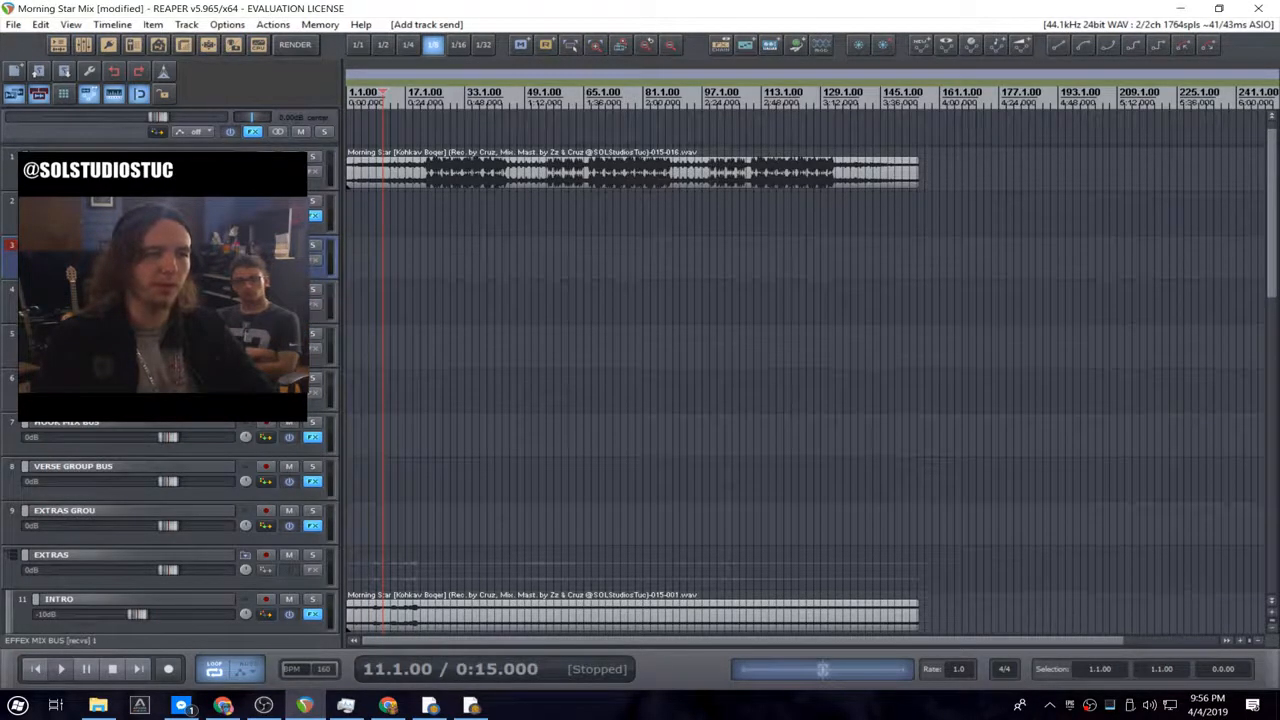
pyautogui.moveTo(265, 348); pyautogui.dragTo(265, 258)
pyautogui.click(500, 273)
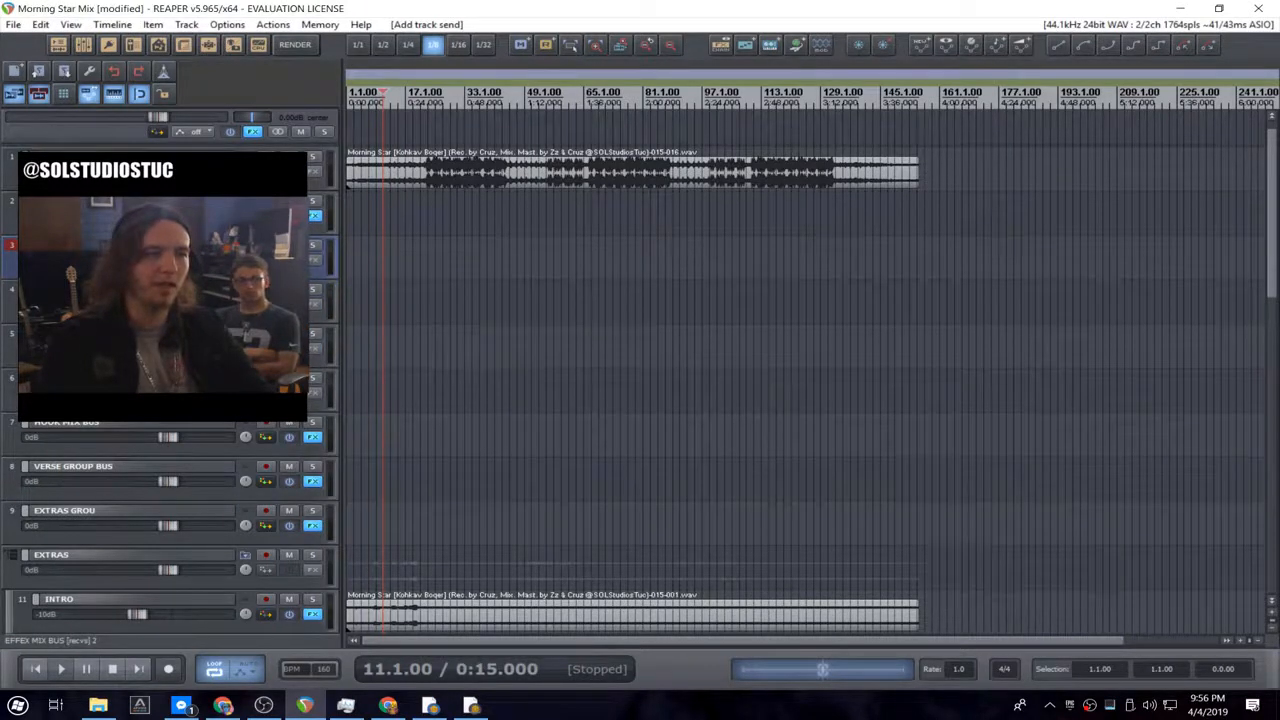
pyautogui.moveTo(265, 392); pyautogui.dragTo(265, 258)
pyautogui.click(416, 266)
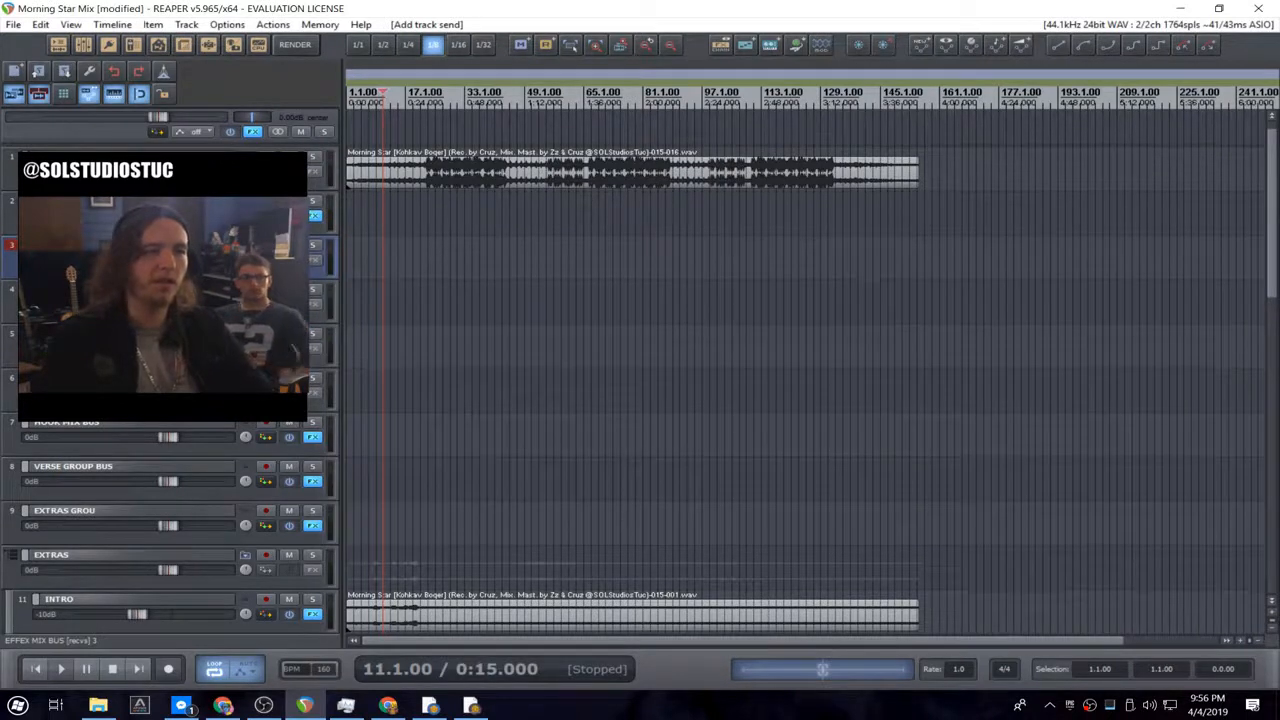
# - Route a send from EFFEX MIX BUS to VOCAL MASTER GROUP and switch off its master send
pyautogui.moveTo(265, 258); pyautogui.dragTo(265, 214)
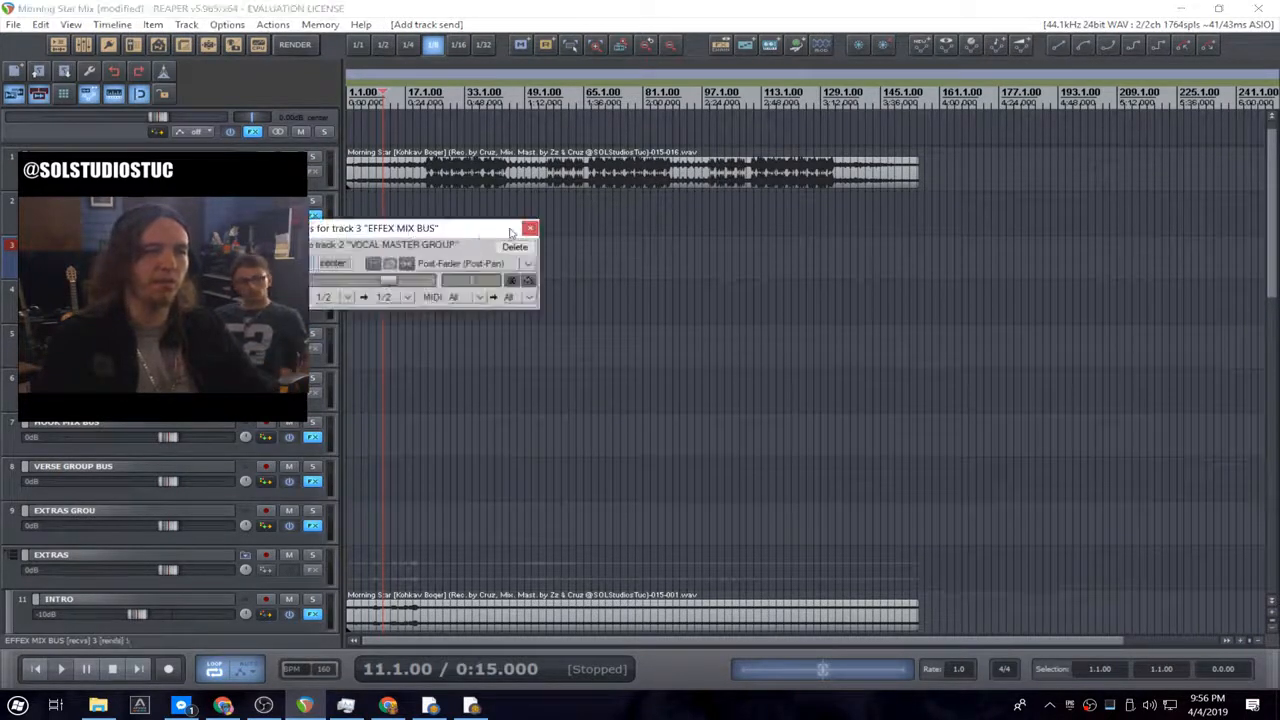
pyautogui.click(531, 228)
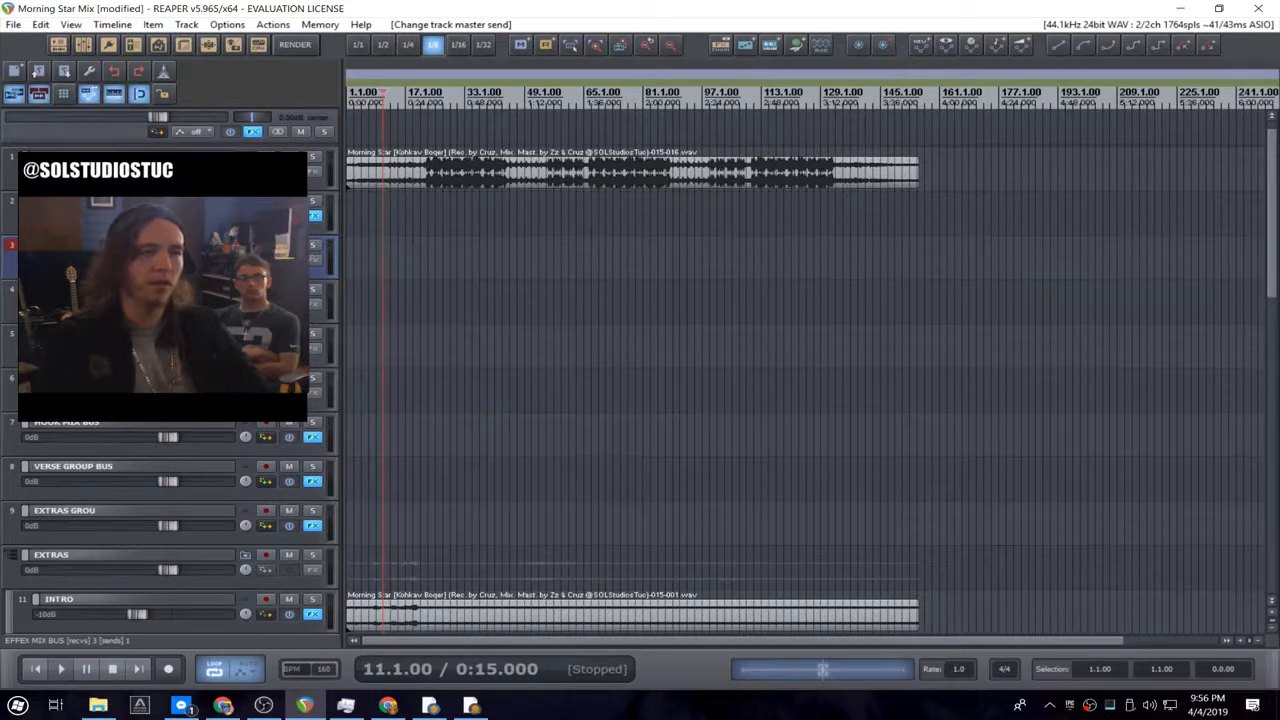
# - Check the effects routing by toggling mute and solo on EFFEX MIX BUS and briefly playing the project from 0:15
pyautogui.click(288, 245)
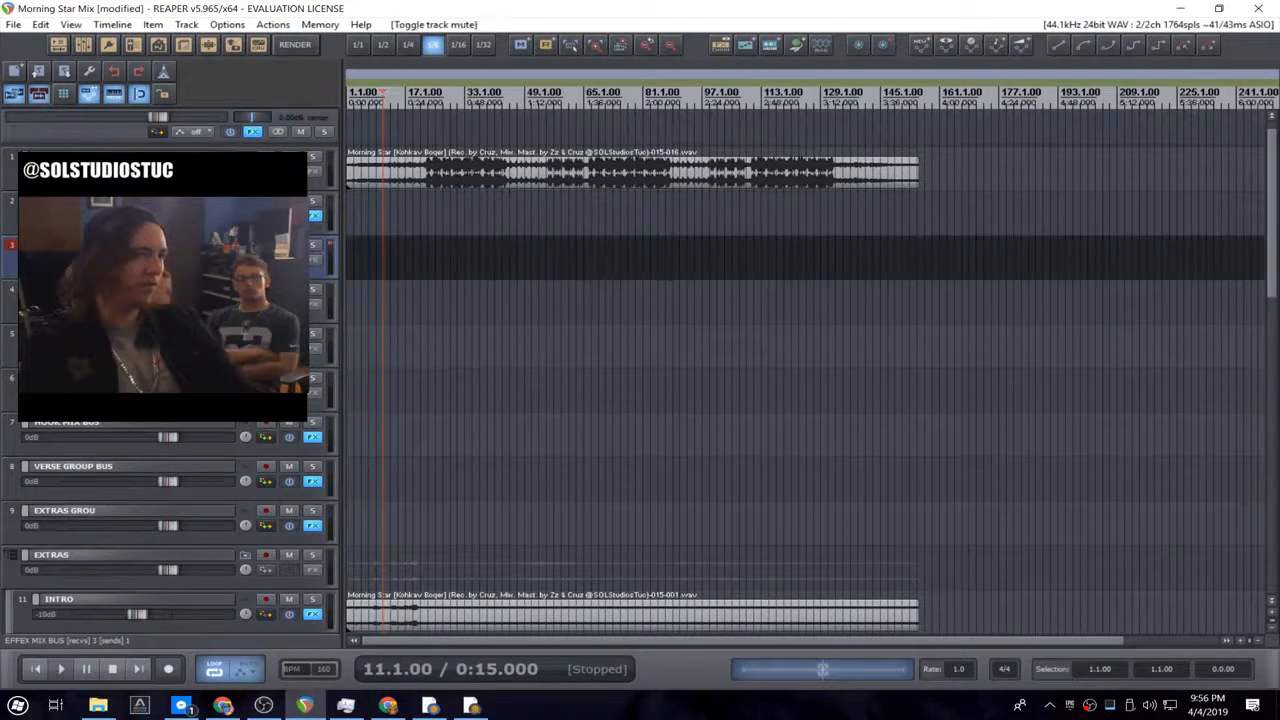
pyautogui.click(288, 289)
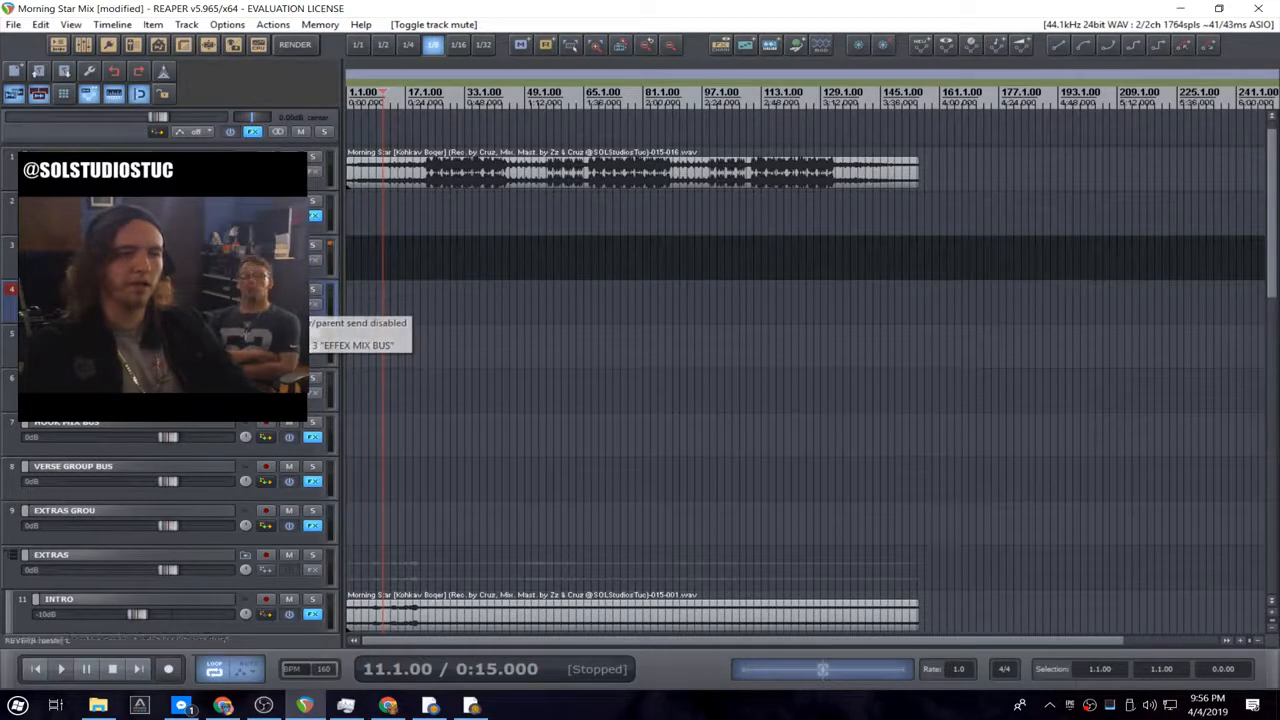
pyautogui.click(313, 245)
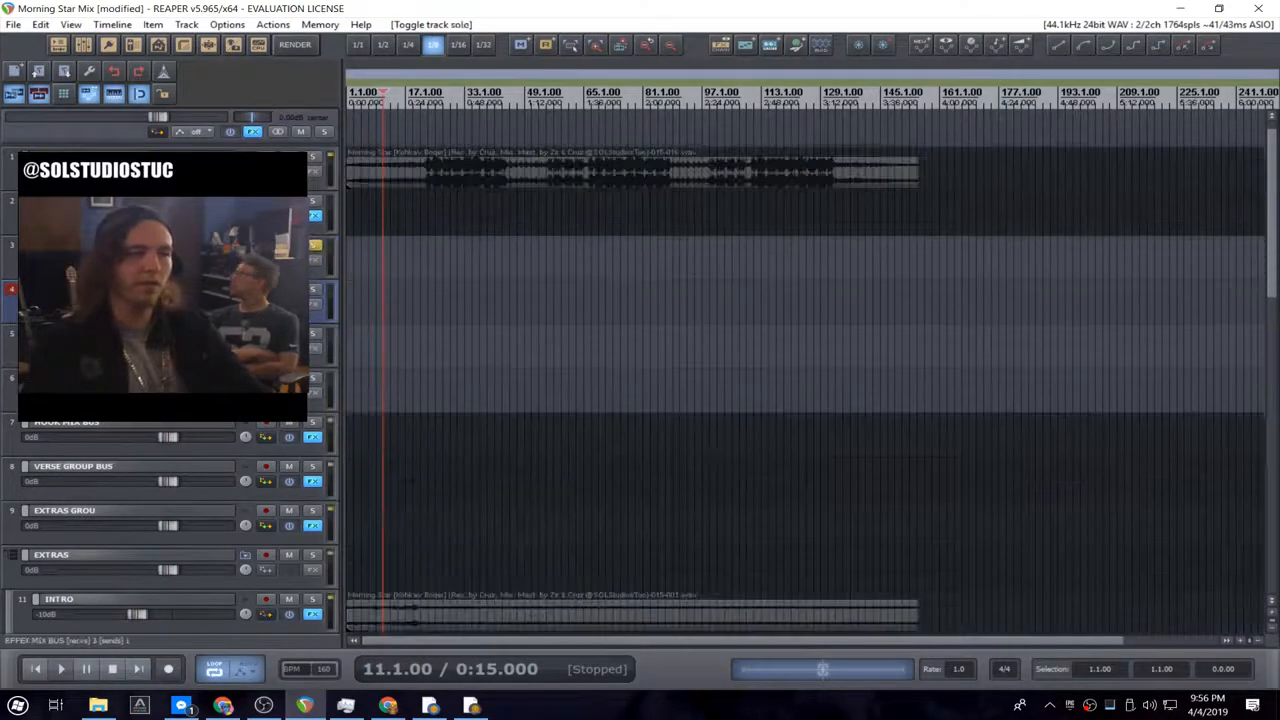
pyautogui.press('space')
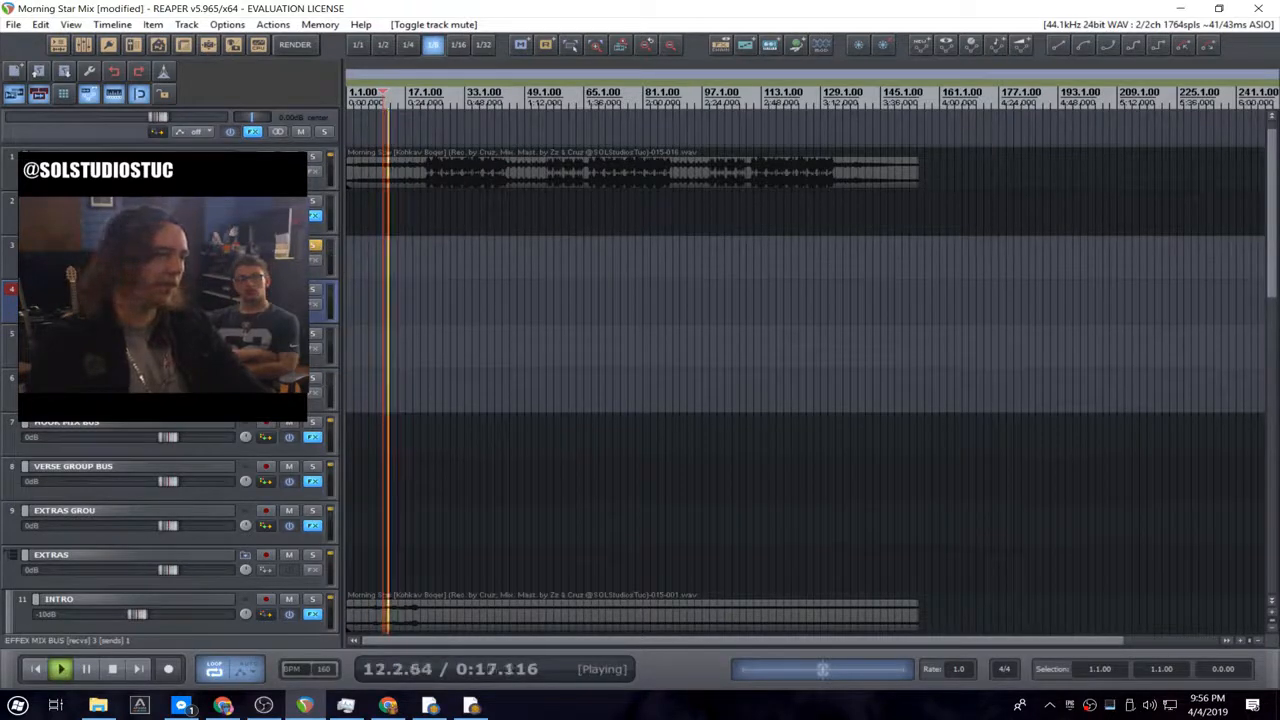
pyautogui.press('space')
pyautogui.click(313, 245)
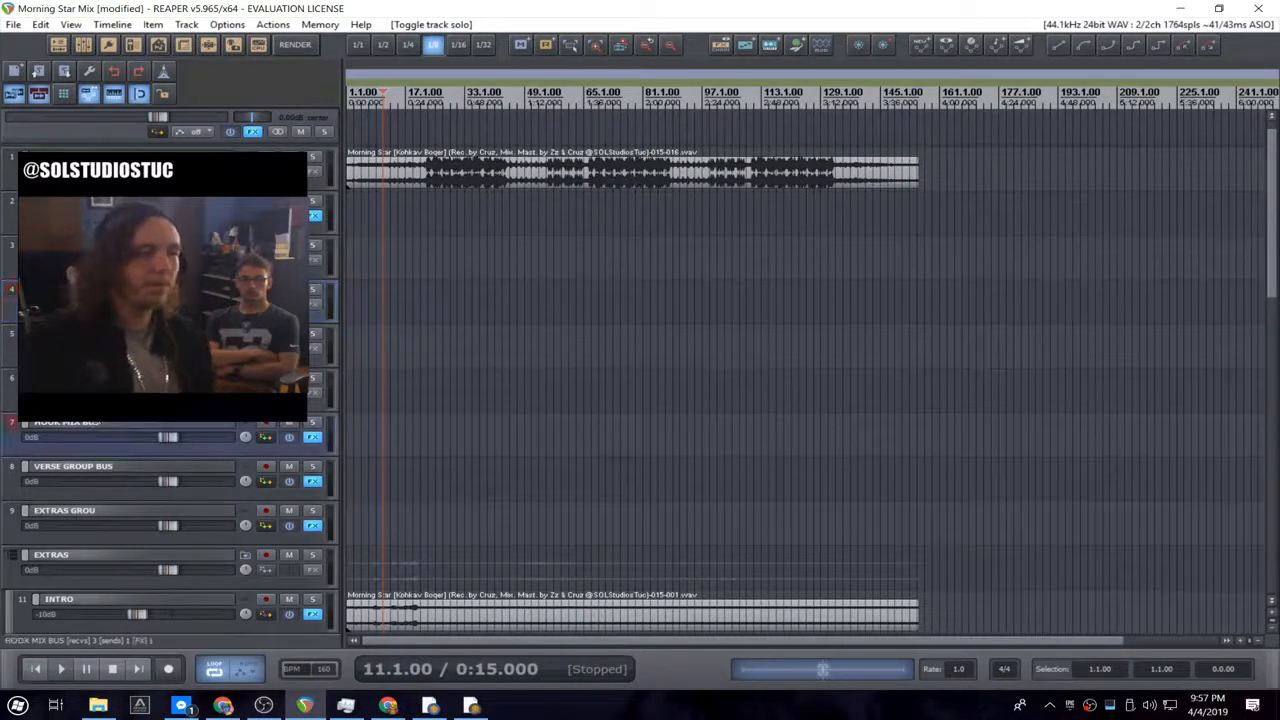
pyautogui.click(140, 466)
pyautogui.click(130, 423)
pyautogui.moveTo(167, 481); pyautogui.dragTo(116, 494)
pyautogui.hotkey('ctrl', 'z')
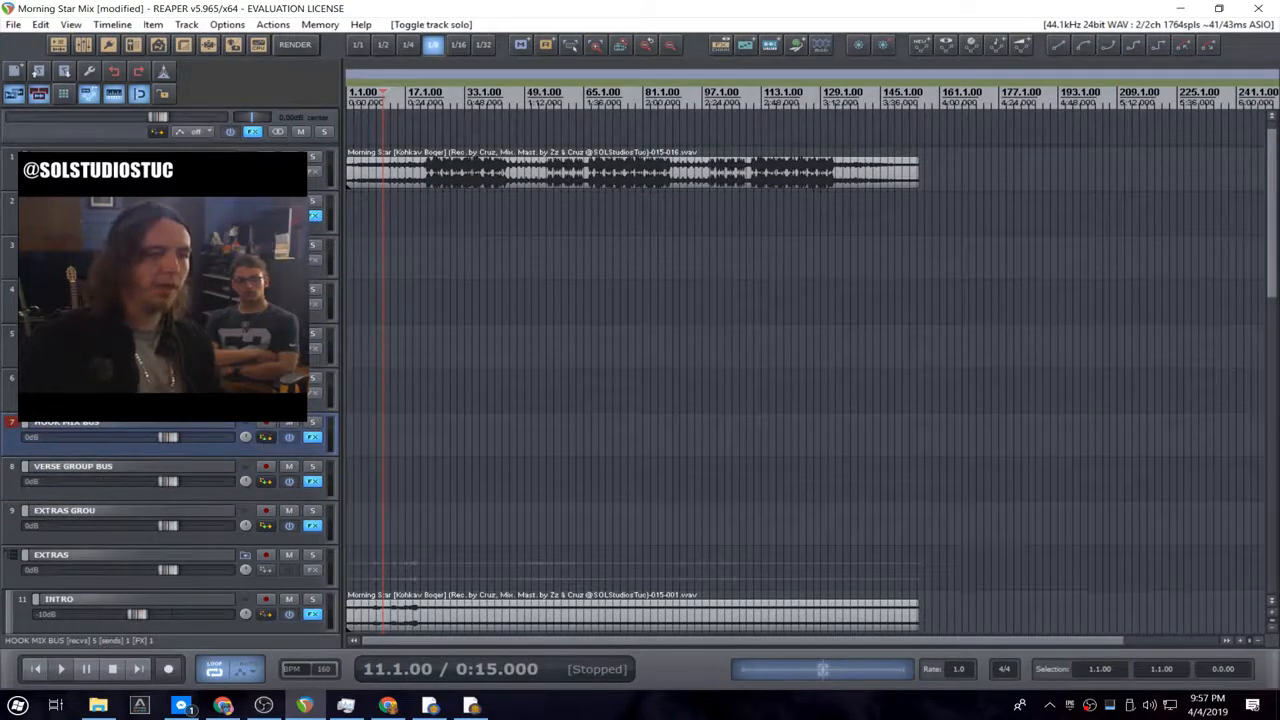
# - Route sends from HOOK MIX BUS to REVERB, DELAY (FOR EFFECT) and the DELAY SLAPBACK track
pyautogui.moveTo(266, 437); pyautogui.dragTo(266, 304)
pyautogui.click(528, 314)
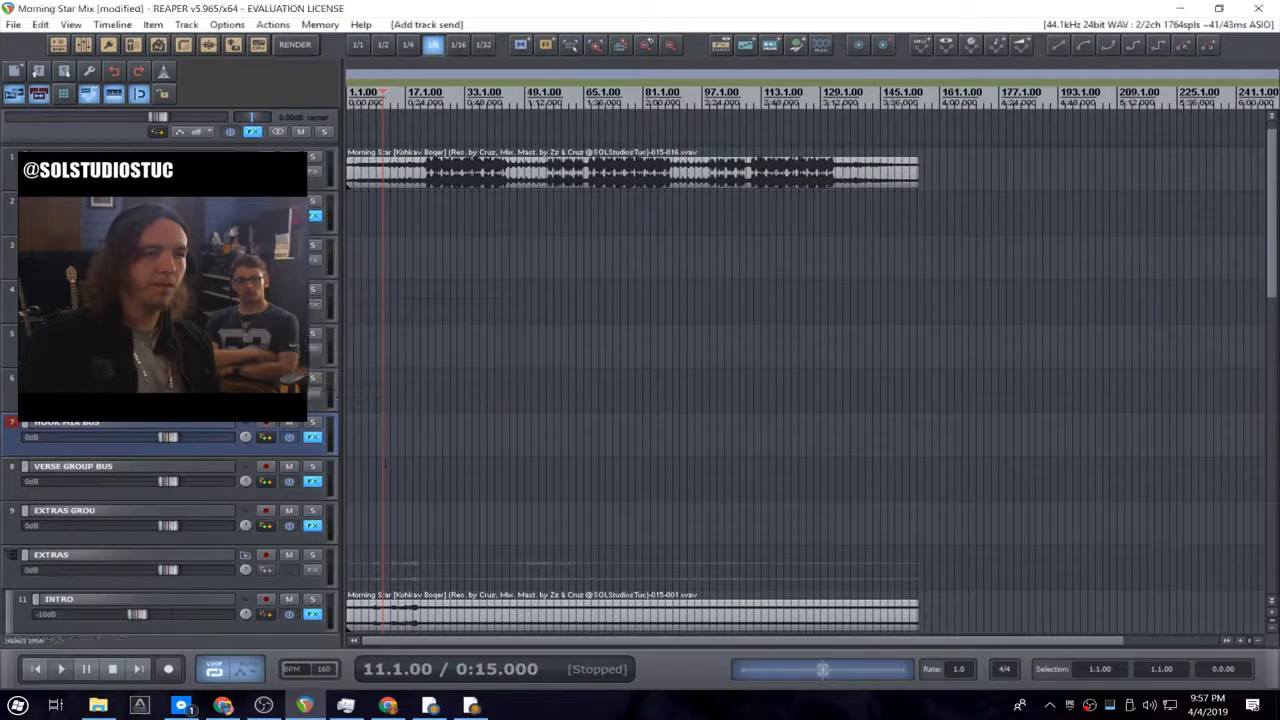
pyautogui.moveTo(266, 438); pyautogui.dragTo(256, 348)
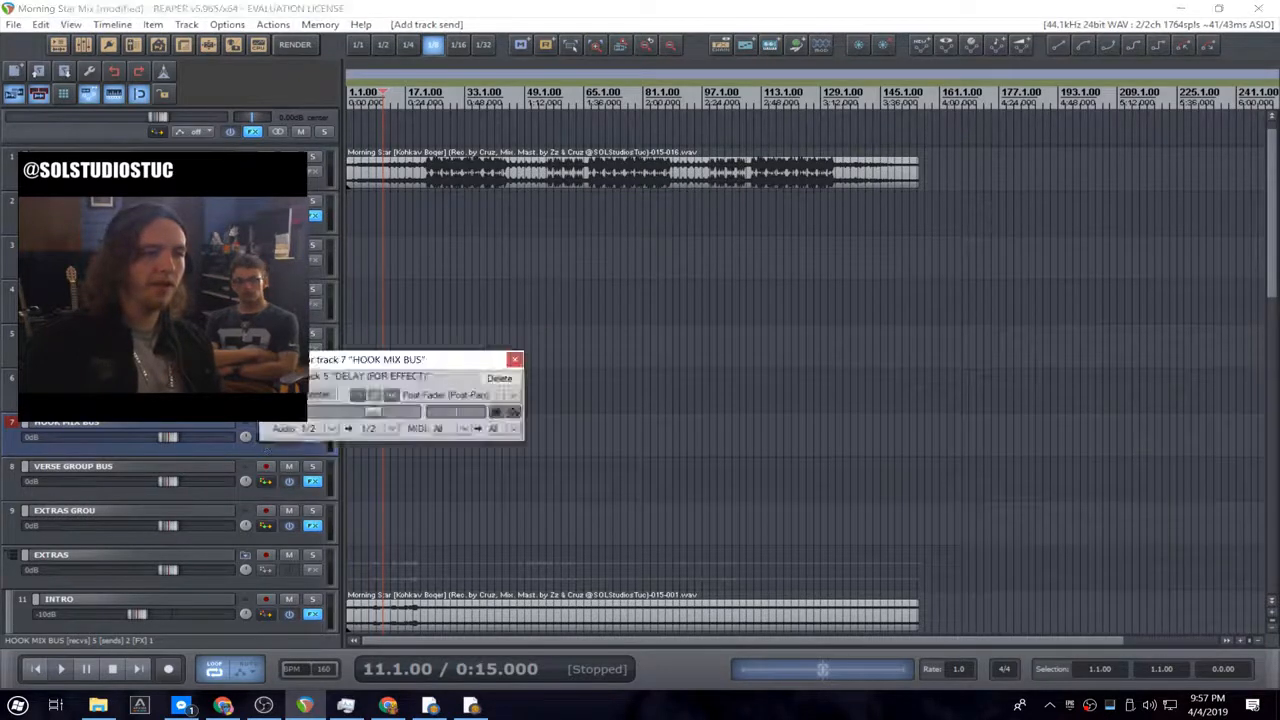
pyautogui.click(514, 359)
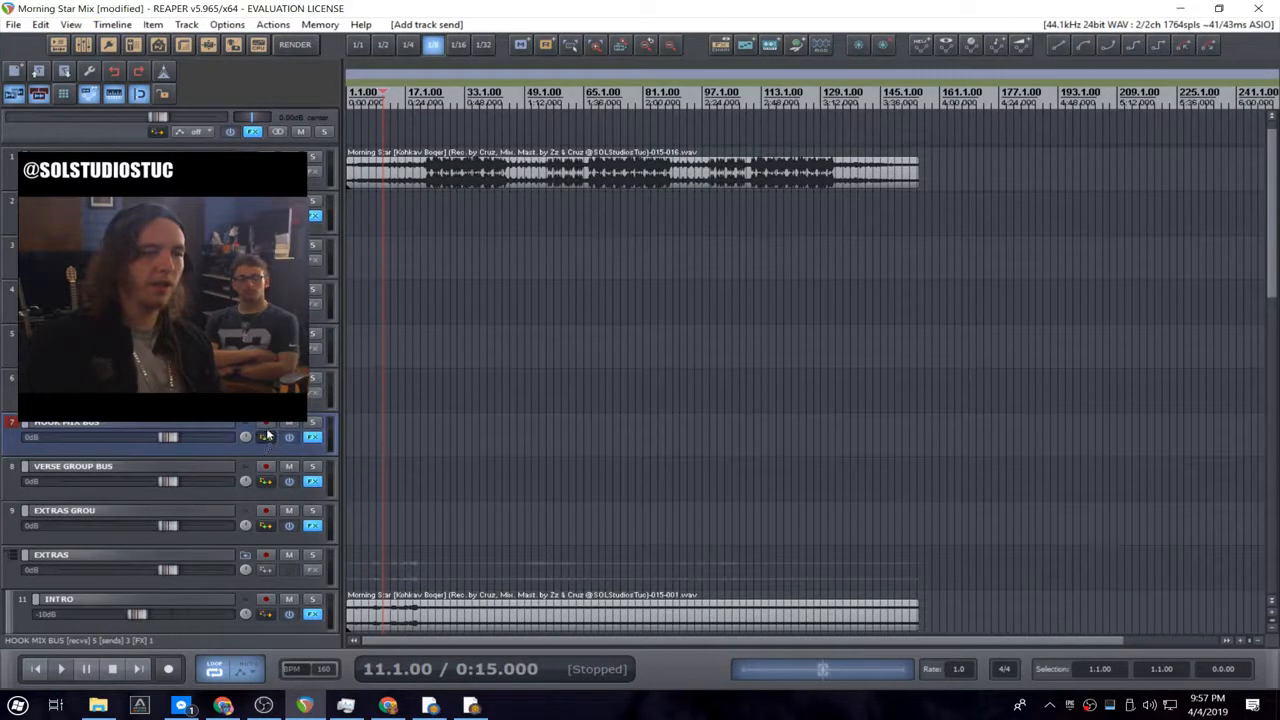
pyautogui.moveTo(266, 440); pyautogui.dragTo(266, 395)
pyautogui.click(523, 406)
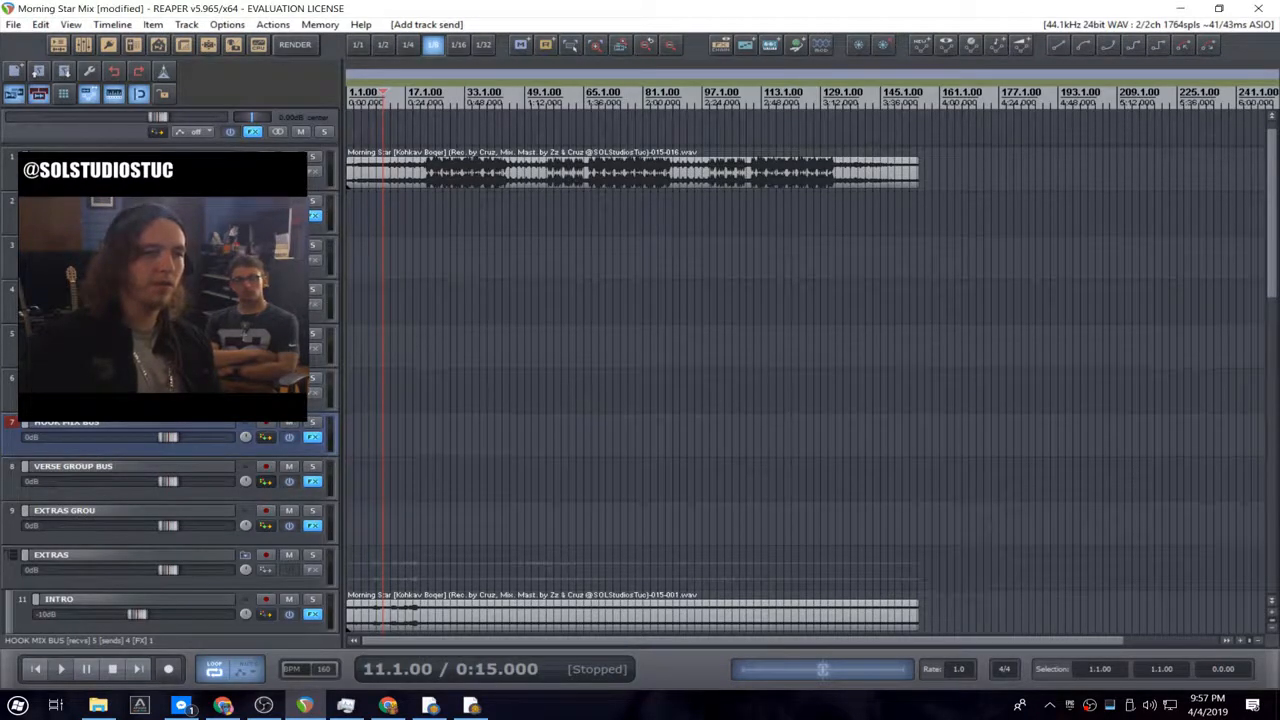
# - Route sends from VERSE GROUP BUS to REVERB, DELAY (FOR EFFECT) and the DELAY SLAPBACK track
pyautogui.moveTo(267, 482); pyautogui.dragTo(266, 305)
pyautogui.click(523, 317)
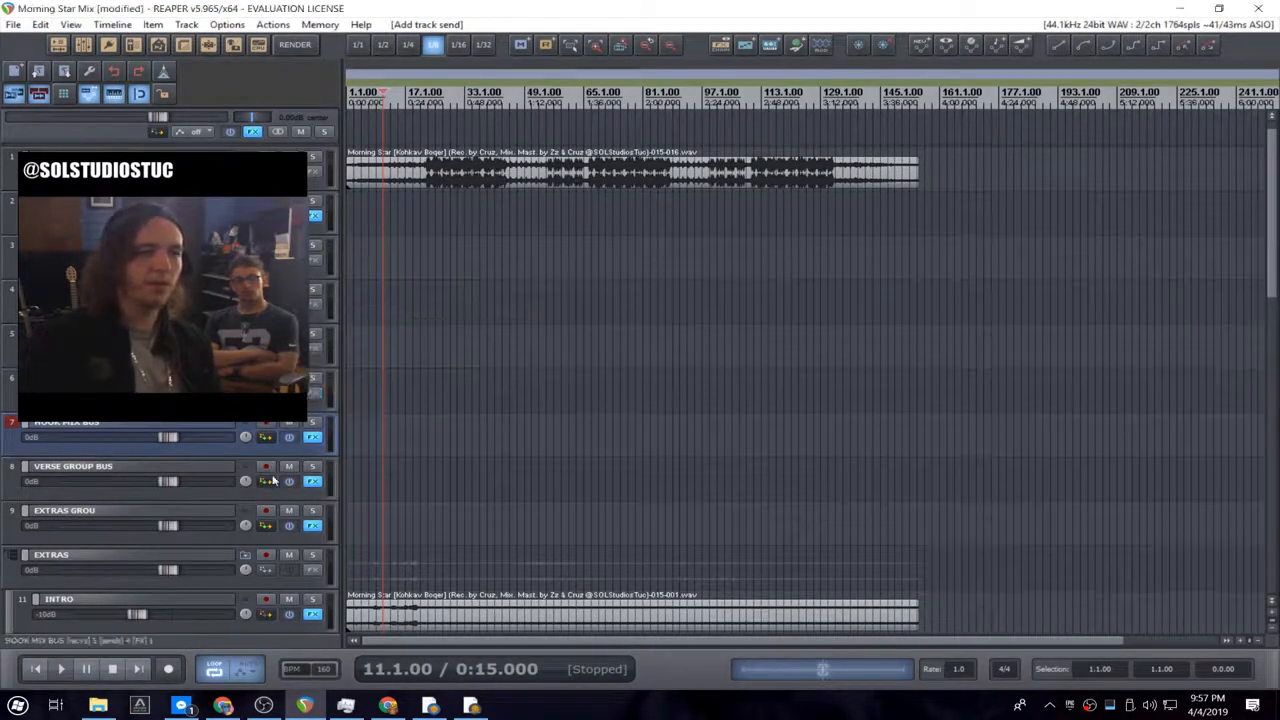
pyautogui.moveTo(266, 482); pyautogui.dragTo(248, 347)
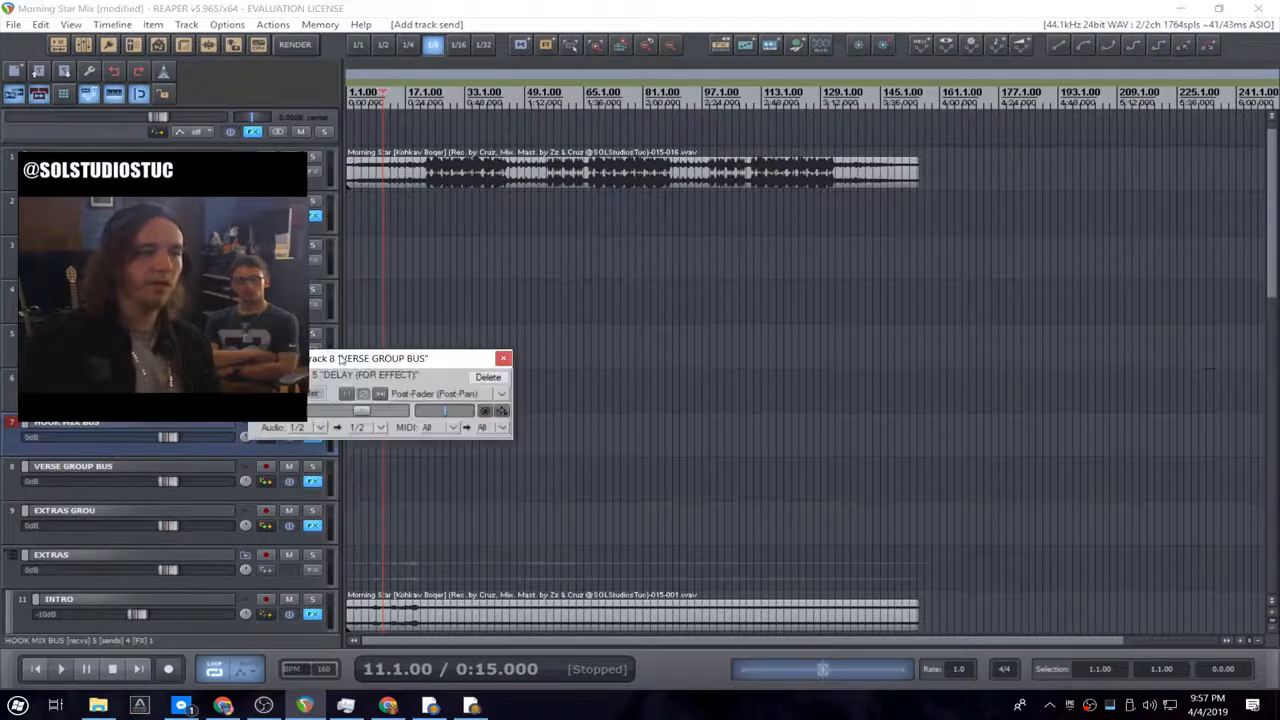
pyautogui.click(504, 359)
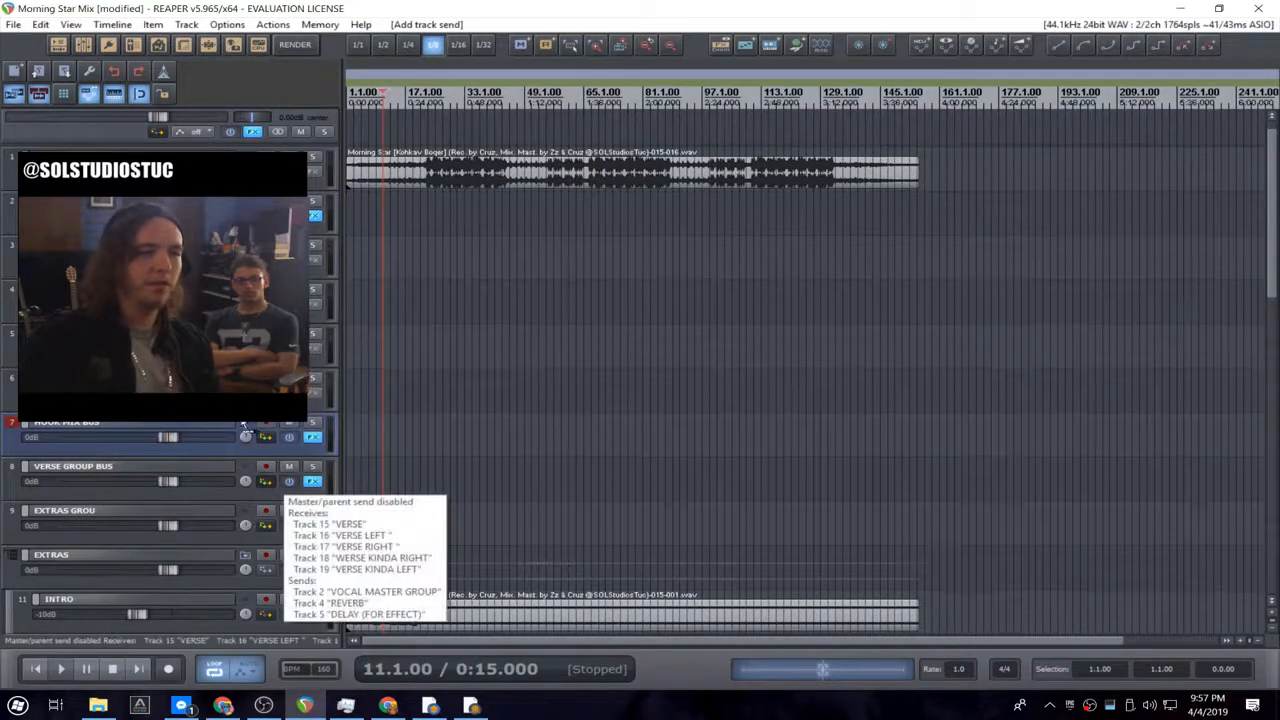
pyautogui.moveTo(266, 482); pyautogui.dragTo(258, 393)
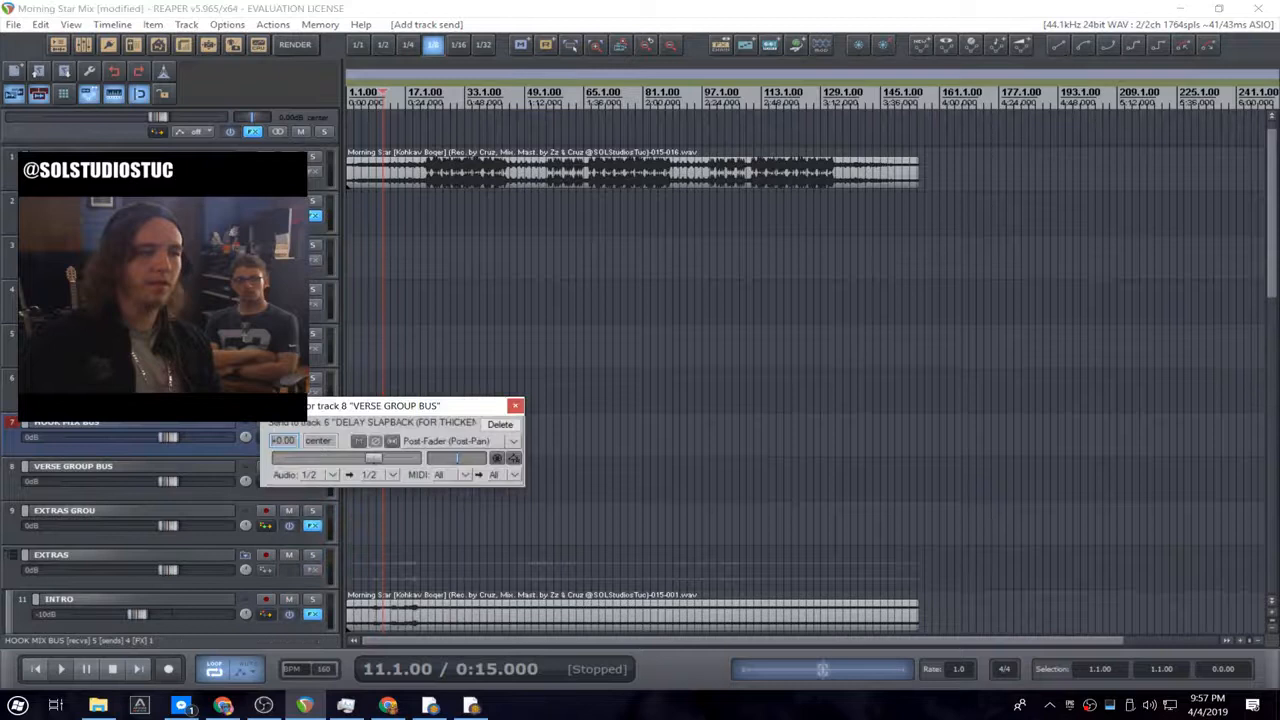
pyautogui.click(515, 405)
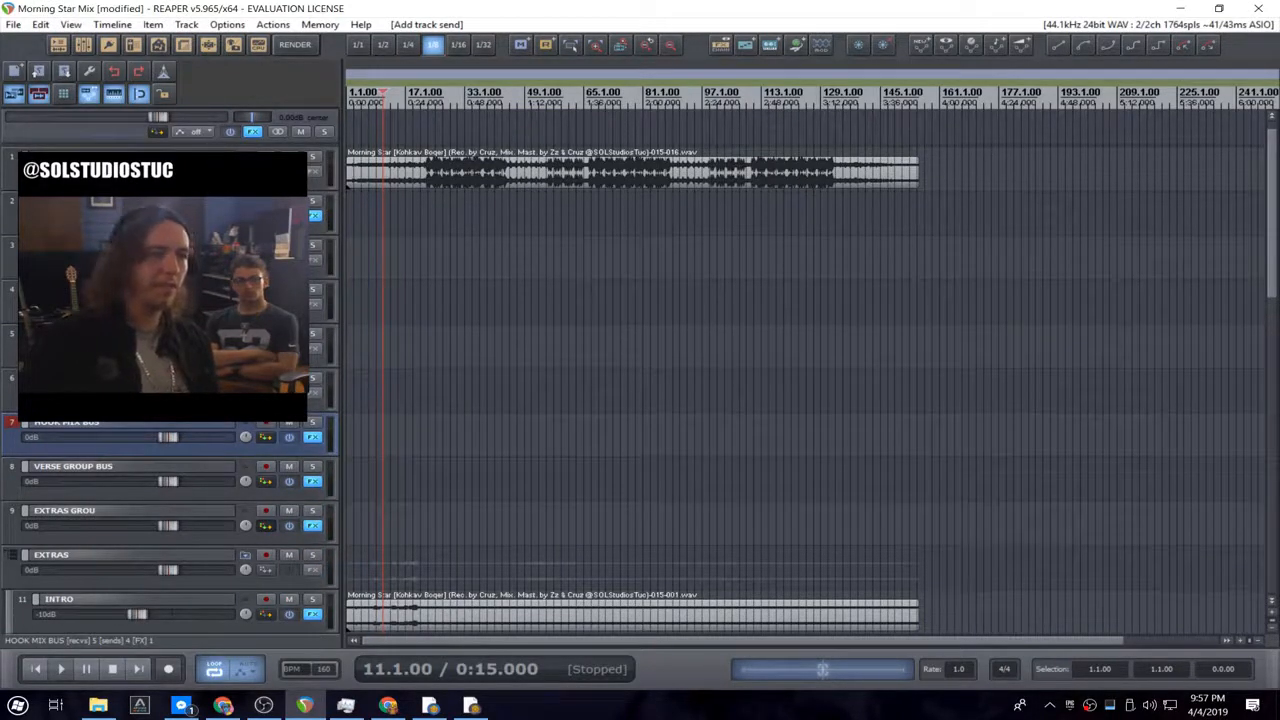
# - Route sends from EXTRAS GROU to REVERB, DELAY (FOR EFFECT) and the DELAY SLAPBACK track
pyautogui.moveTo(266, 526); pyautogui.dragTo(245, 303)
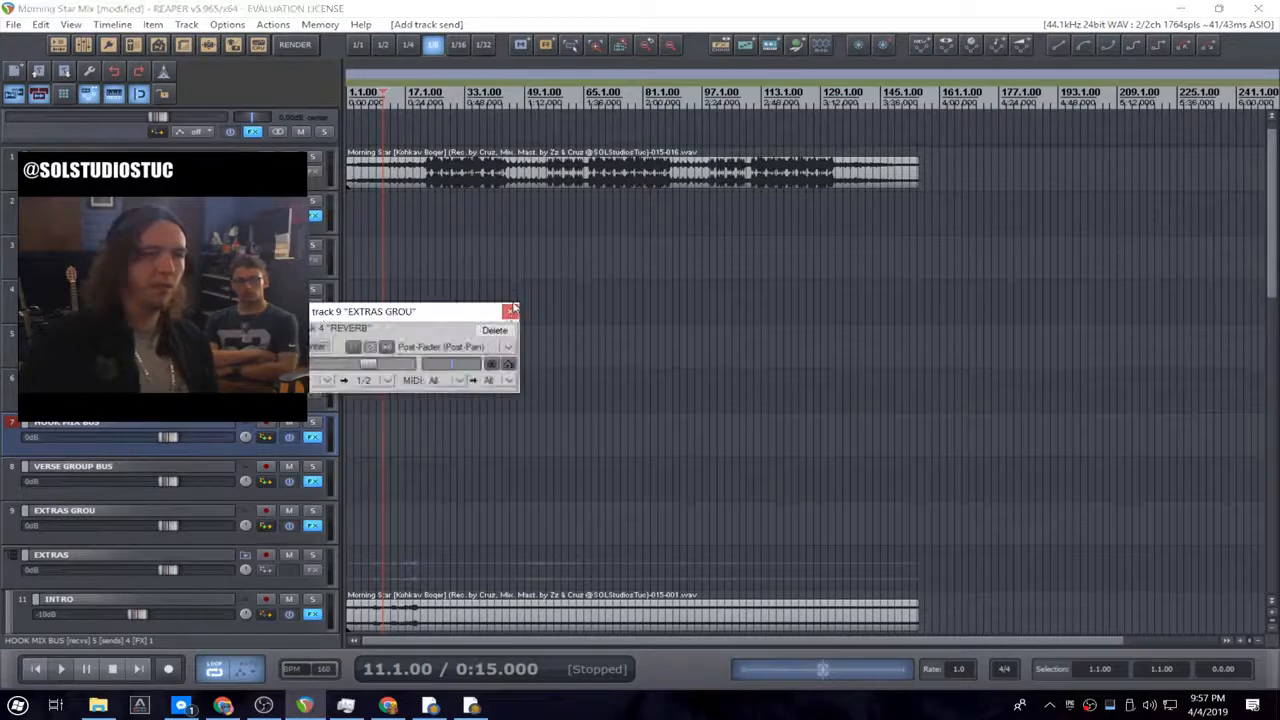
pyautogui.click(511, 311)
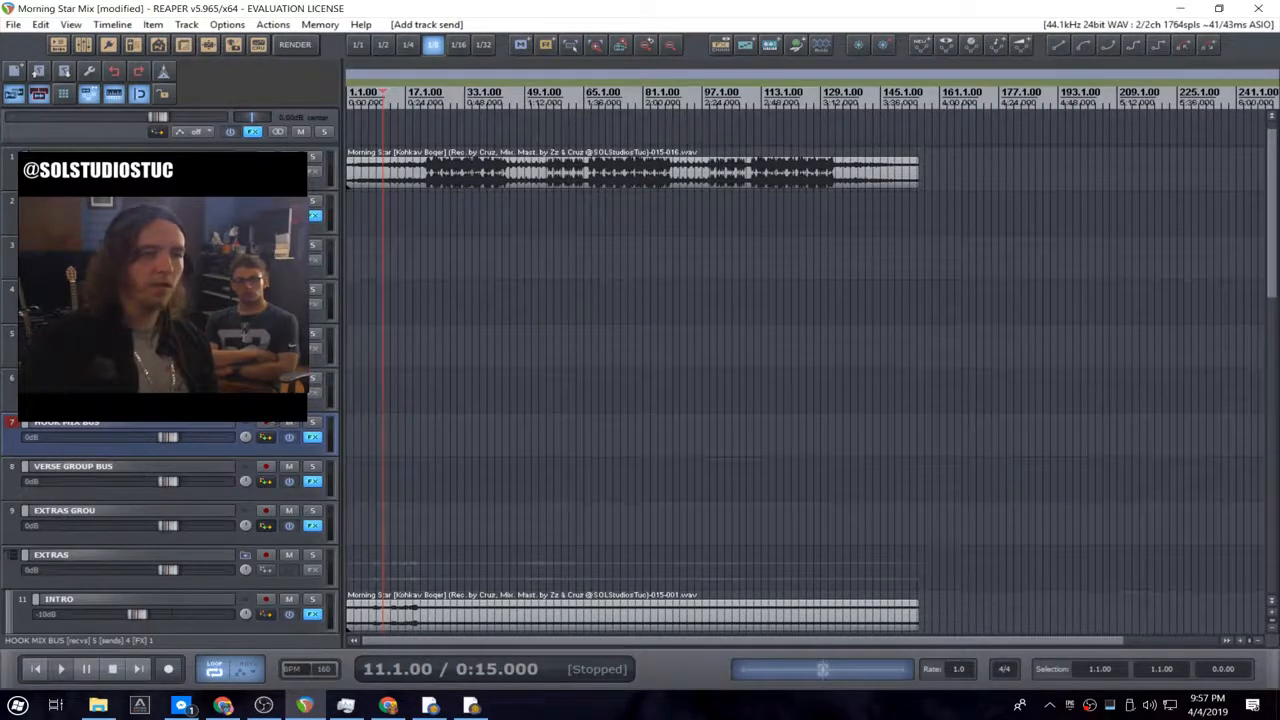
pyautogui.moveTo(266, 526); pyautogui.dragTo(253, 348)
pyautogui.click(518, 357)
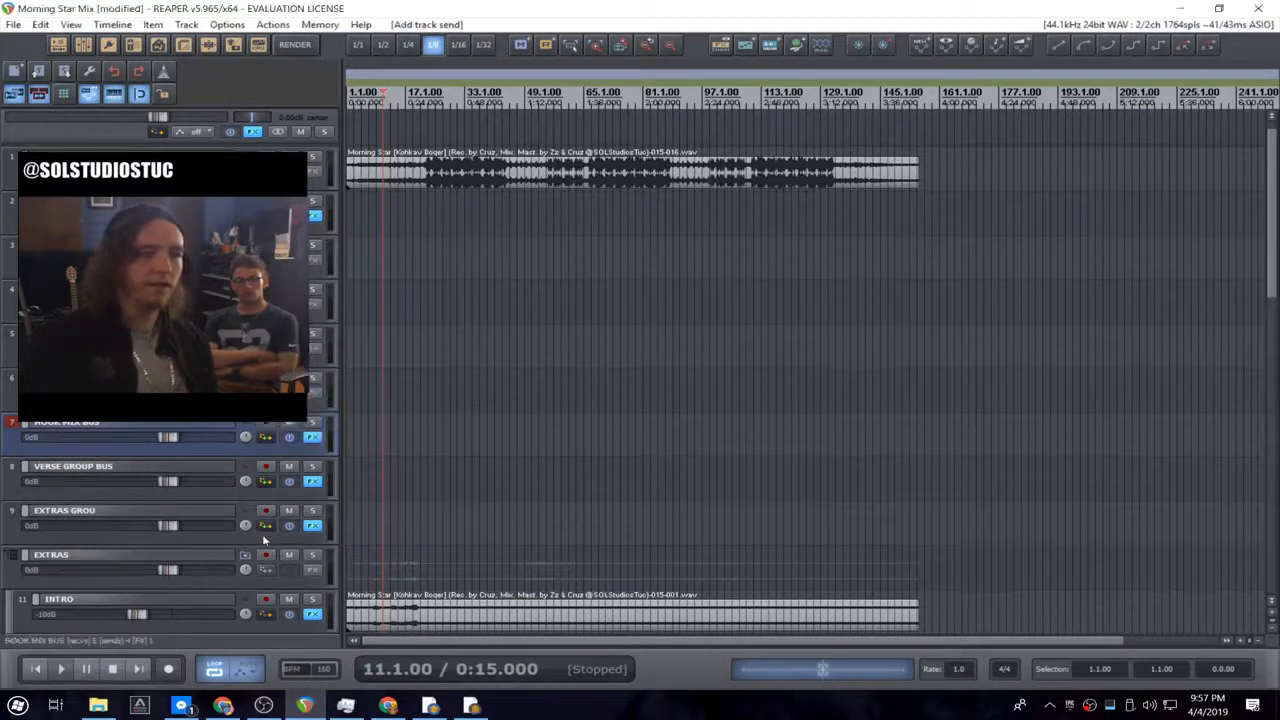
pyautogui.moveTo(266, 526); pyautogui.dragTo(253, 390)
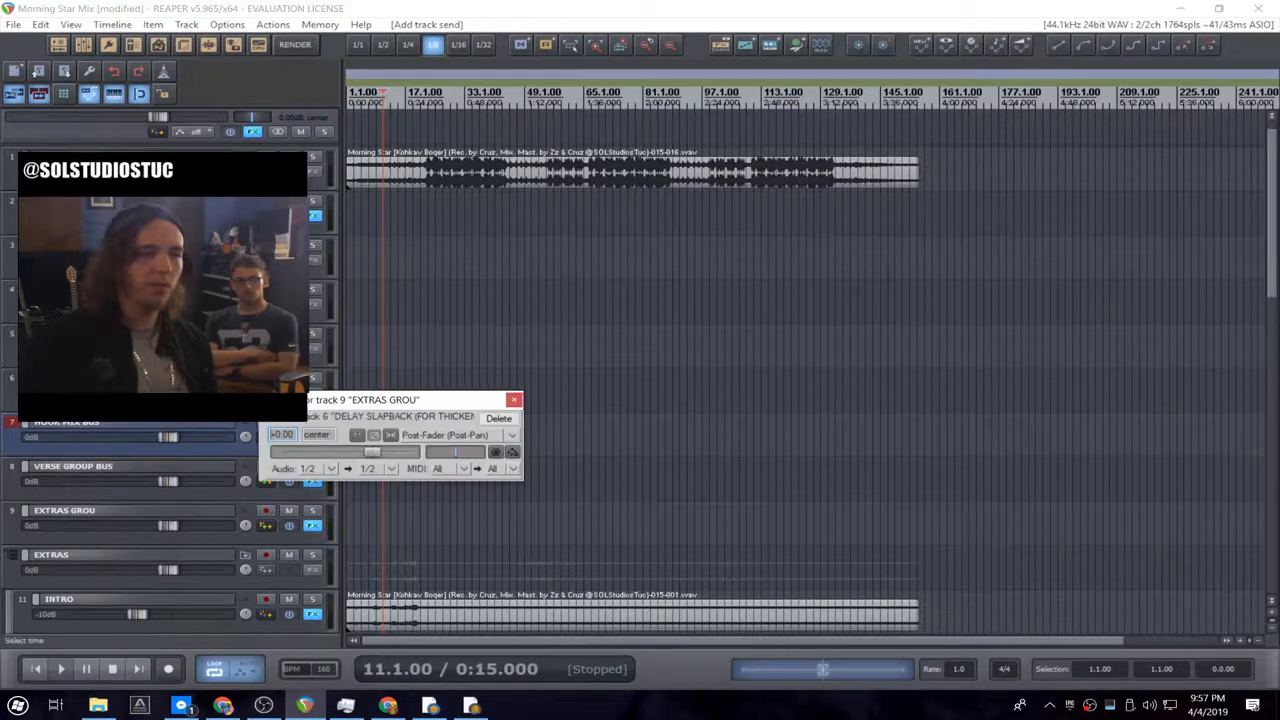
pyautogui.click(513, 400)
# - Solo EFFEX MIX BUS while playing from 0:15 to hear the signal reaching the effects tracks
pyautogui.press('space')
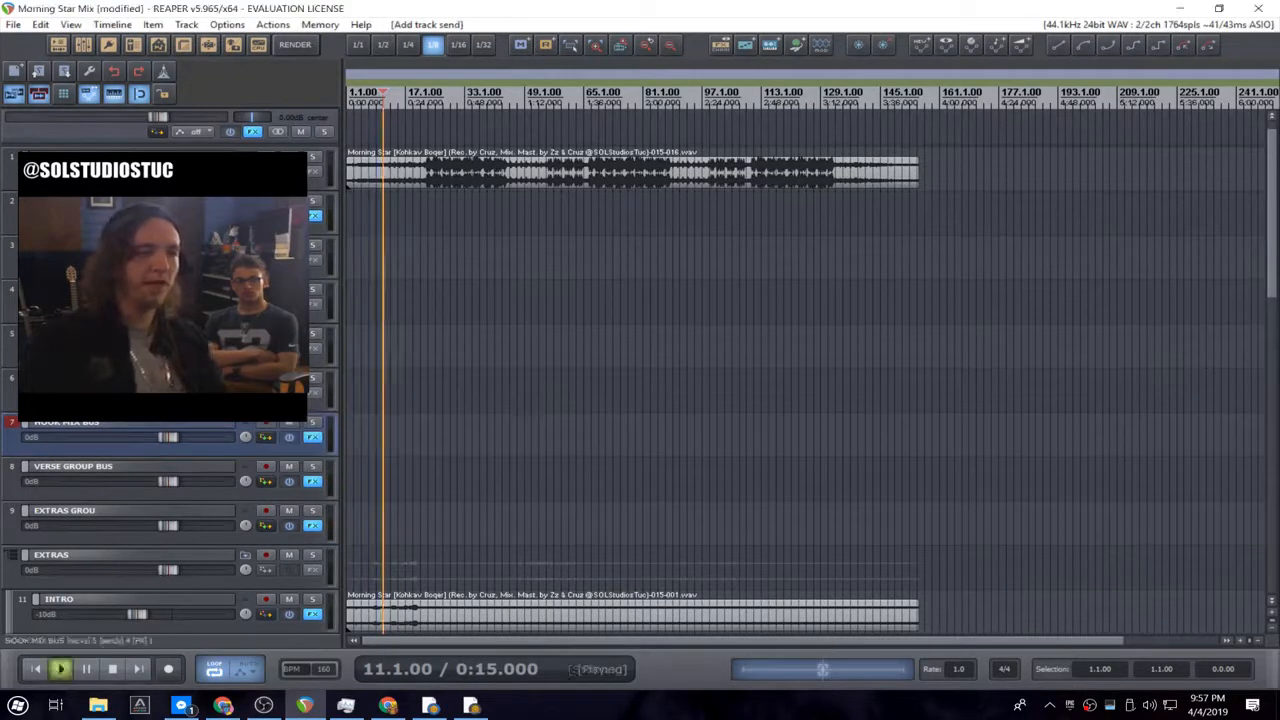
pyautogui.click(316, 245)
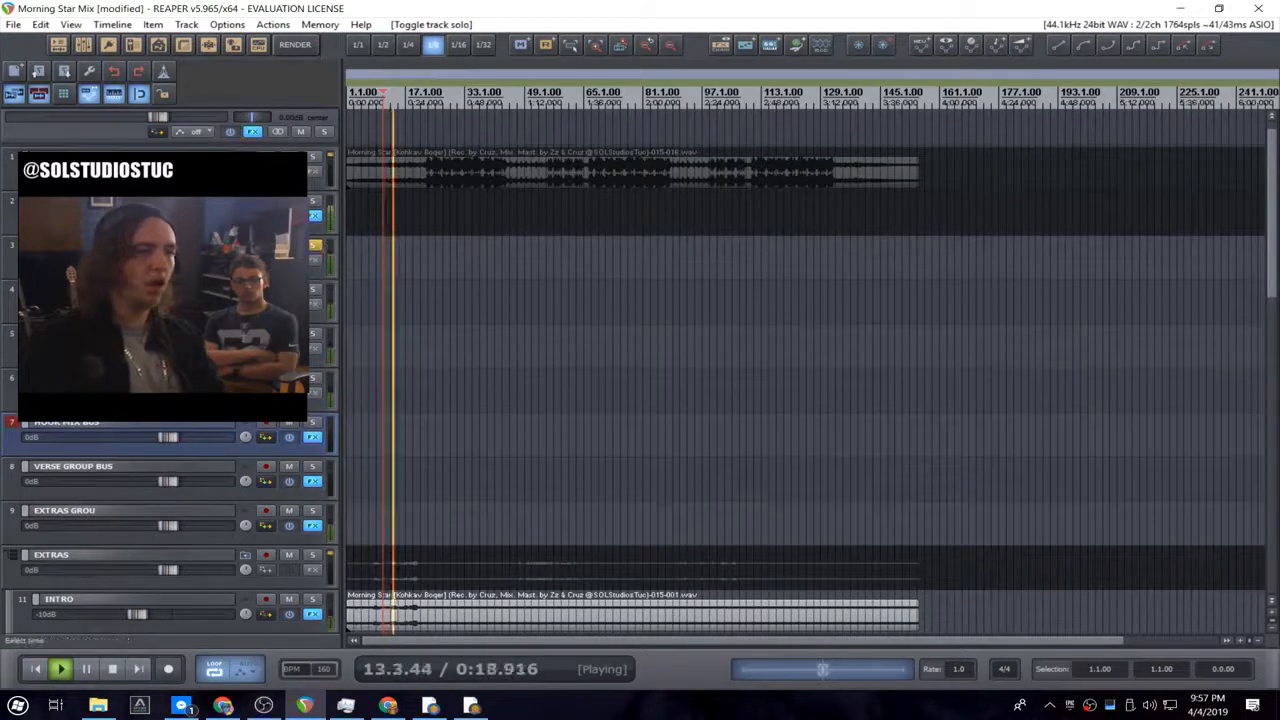
pyautogui.press('space')
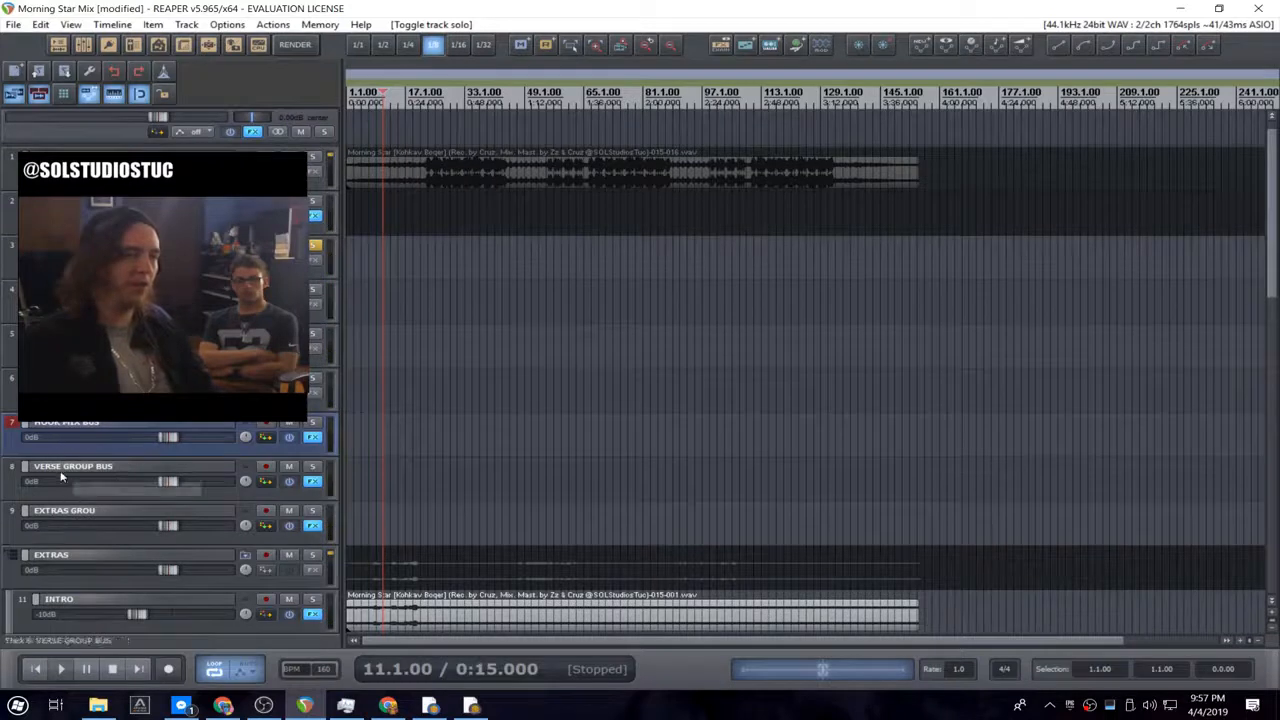
# - Try lowering the VERSE GROUP BUS volume and reset it to 0 dB
pyautogui.moveTo(62, 482); pyautogui.dragTo(67, 518)
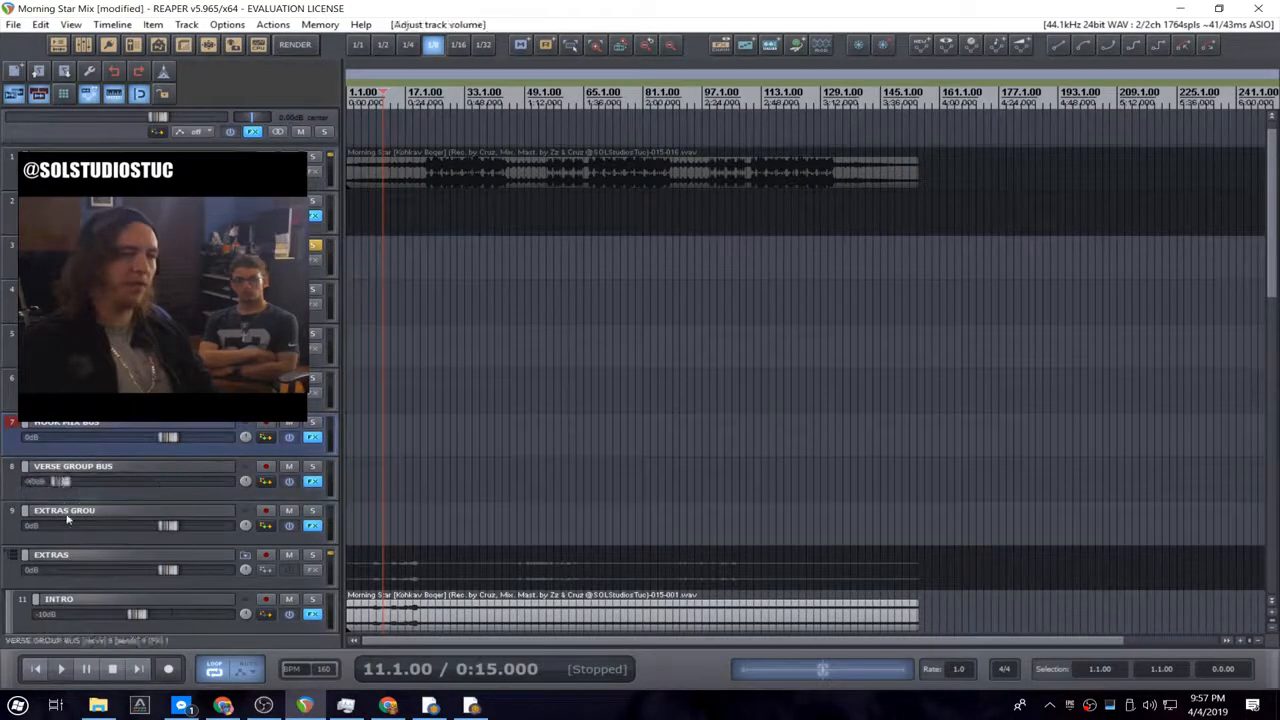
pyautogui.doubleClick(71, 483)
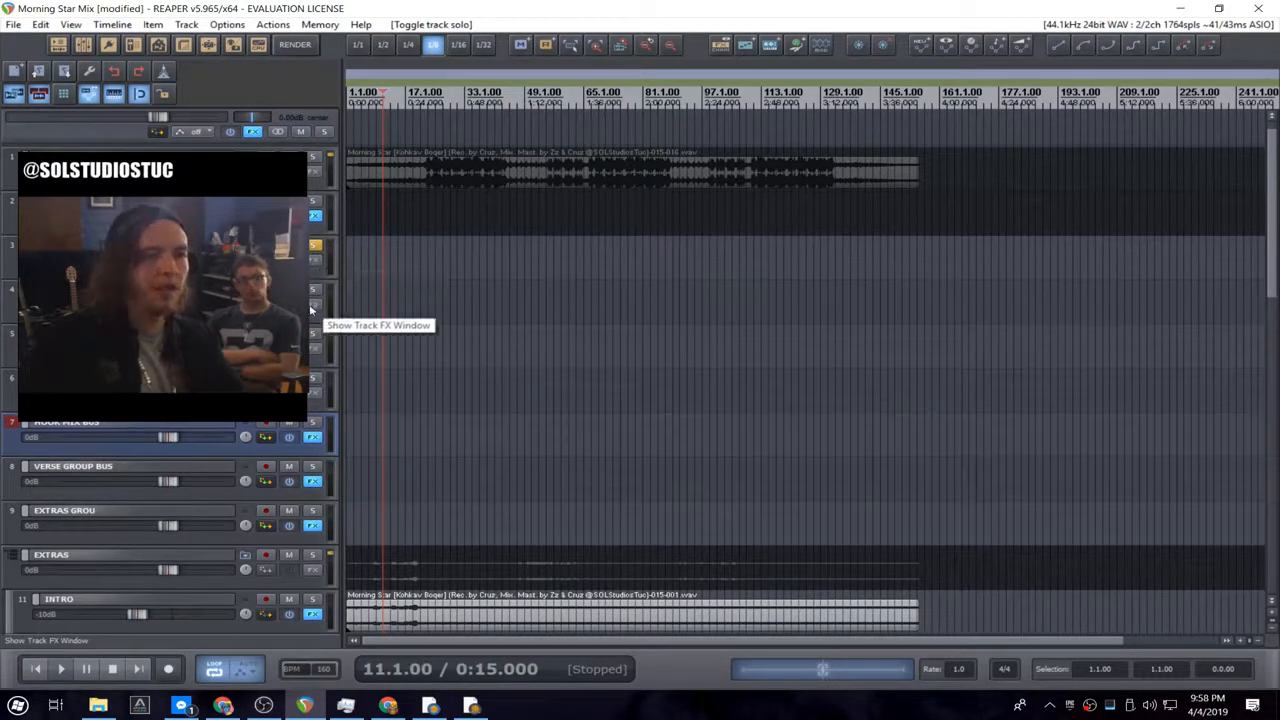
# - Open the plugin chooser for REVERB and mute the two delay tracks, 5 and 6, restarting playback from 0:33
pyautogui.press('space')
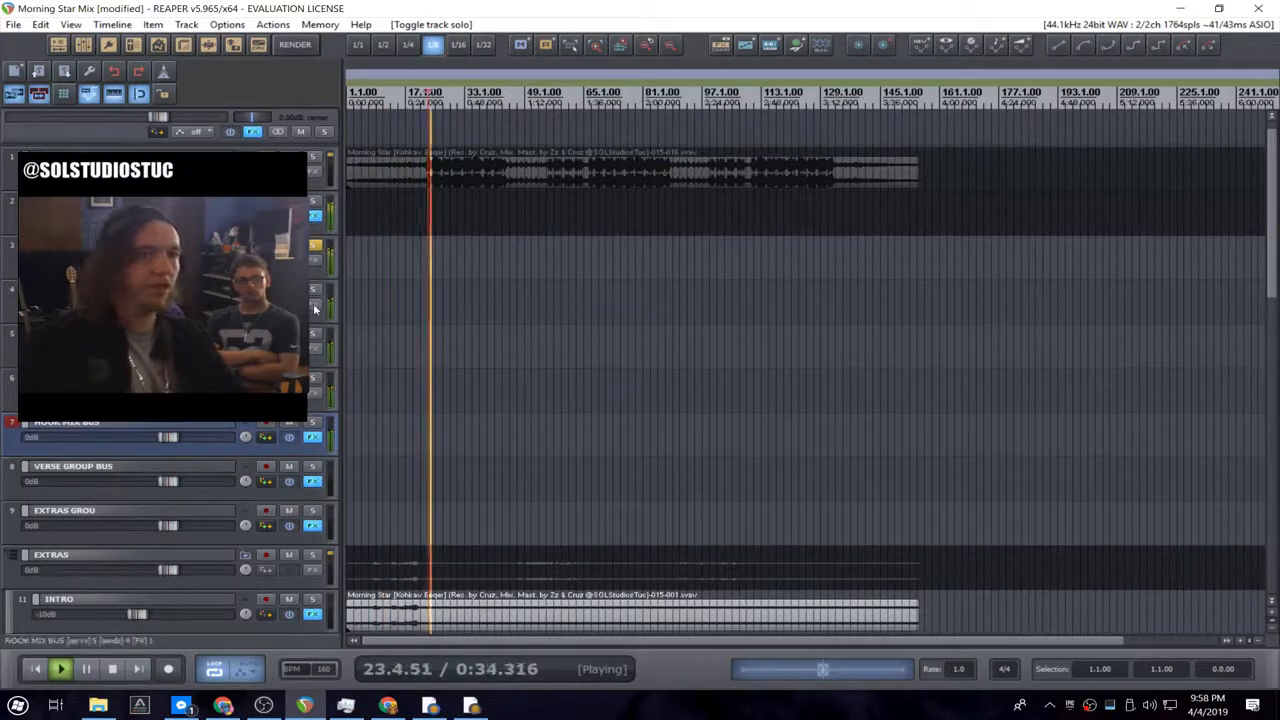
pyautogui.click(311, 314)
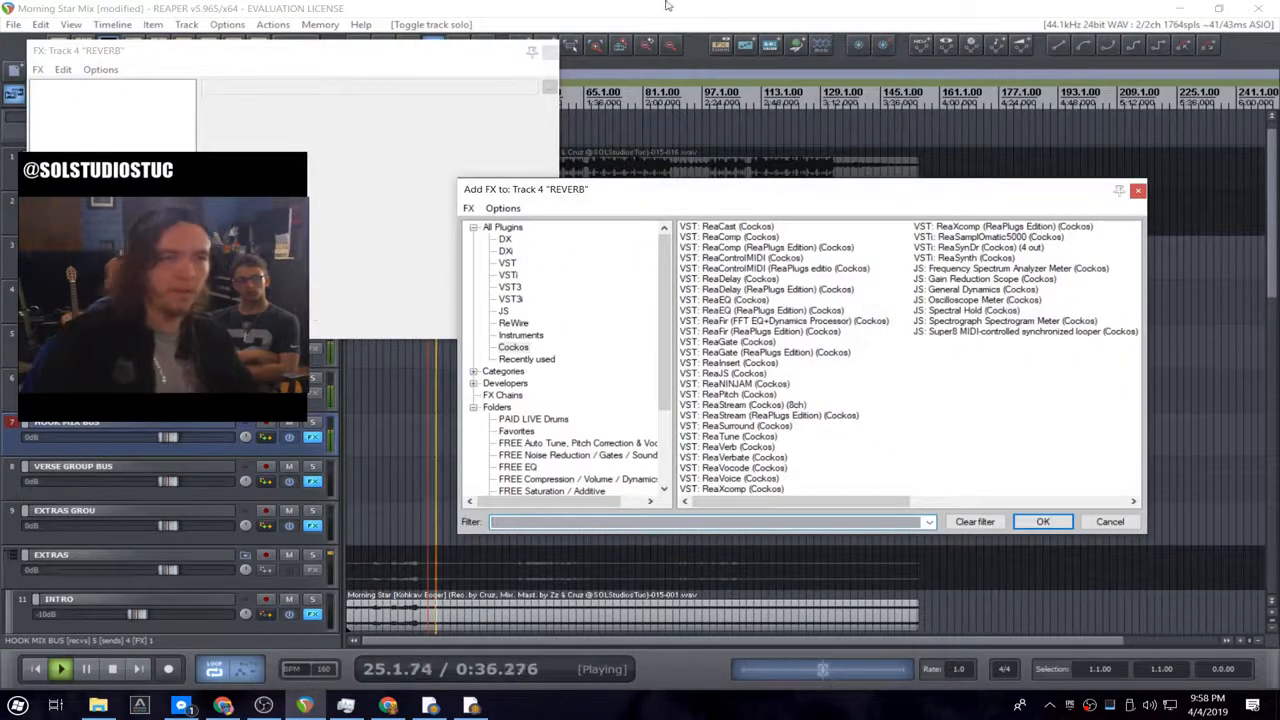
pyautogui.click(543, 58)
pyautogui.press('space')
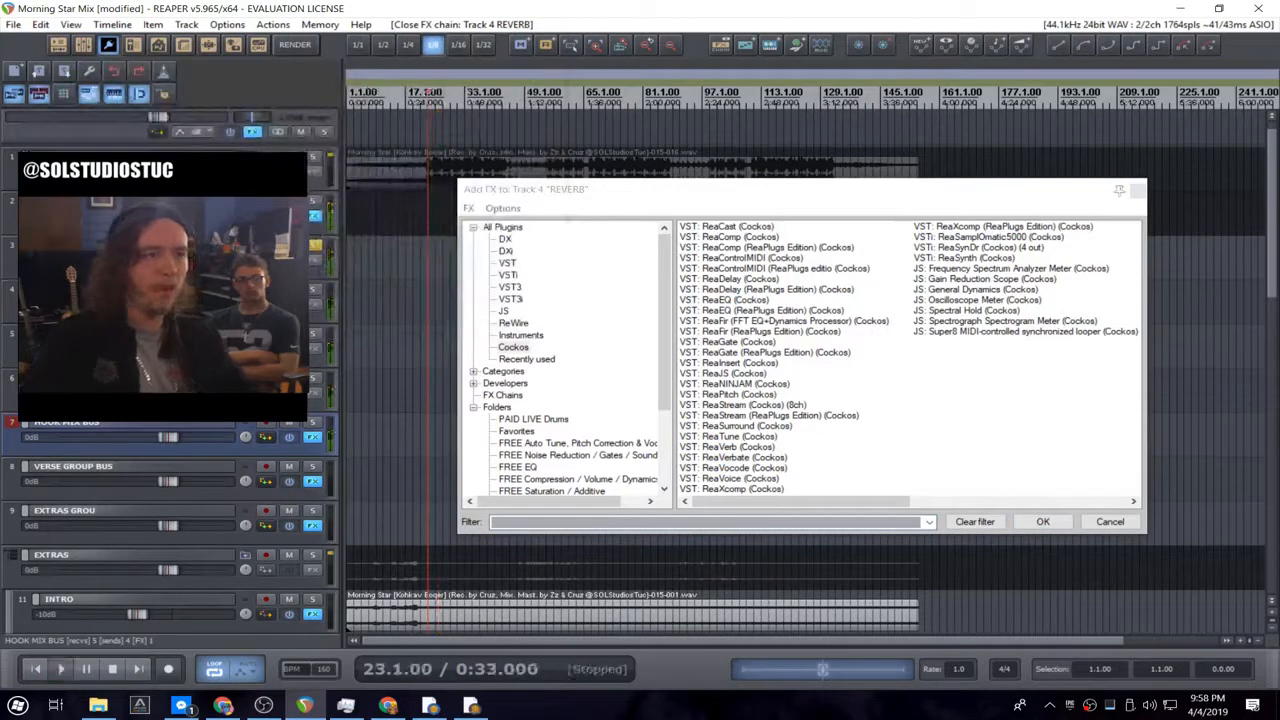
pyautogui.moveTo(289, 334); pyautogui.dragTo(289, 378)
pyautogui.press('space')
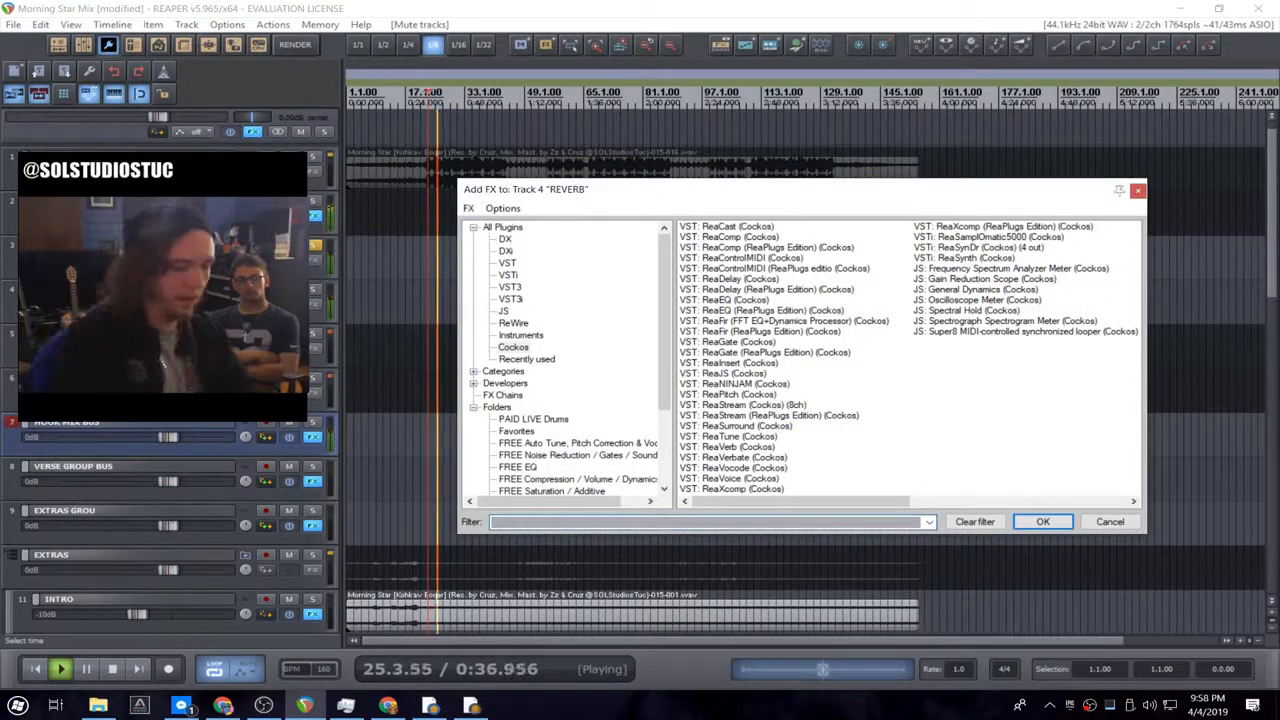
# - Add the ReaVerbate (Cockos) plugin to REVERB and set its dry level to -inf
pyautogui.write('REAVERBATE')
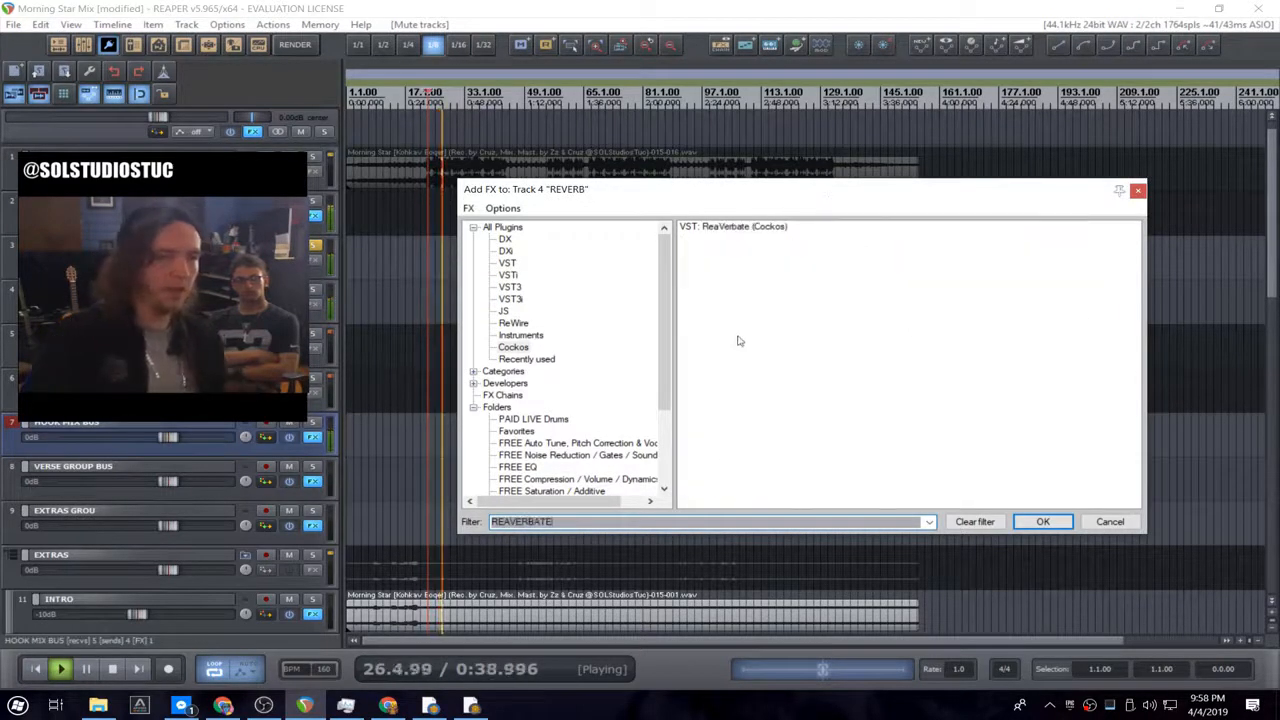
pyautogui.doubleClick(720, 227)
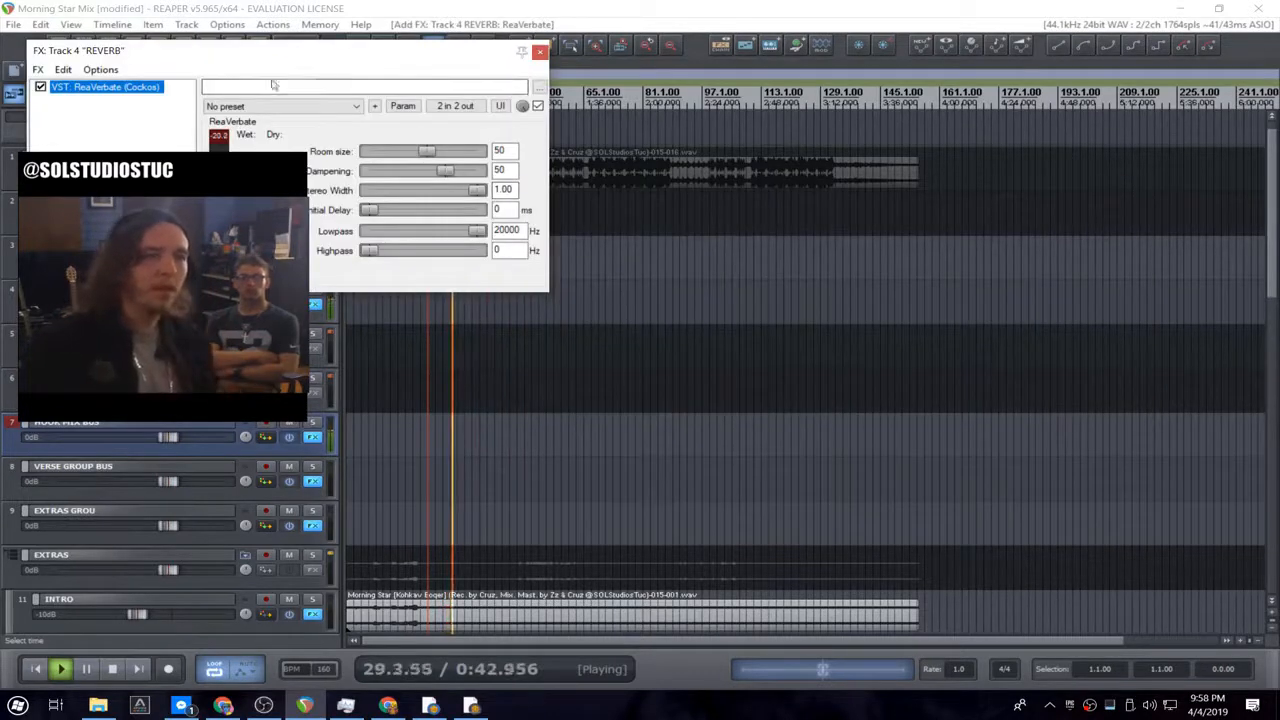
pyautogui.press('space')
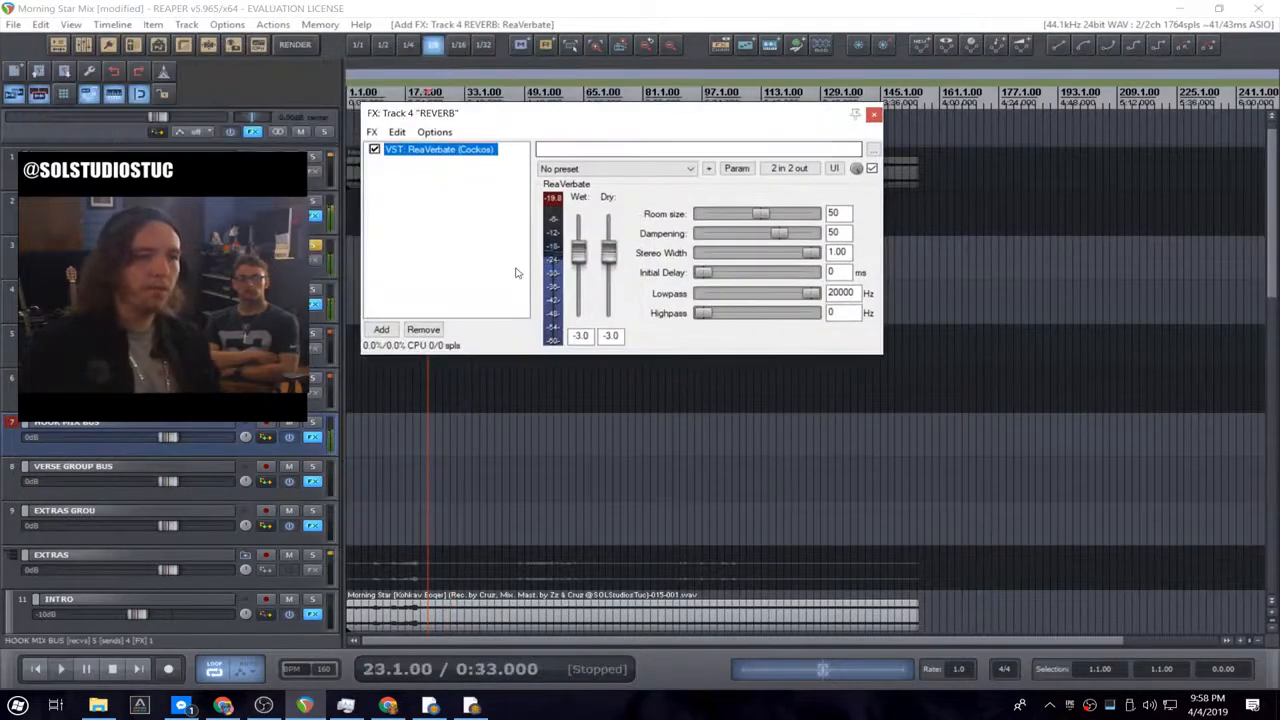
pyautogui.click(610, 260)
pyautogui.moveTo(610, 260); pyautogui.dragTo(608, 308)
# - Solo the REVERB track and play from 0:33 to hear the wet reverb signal
pyautogui.press('space')
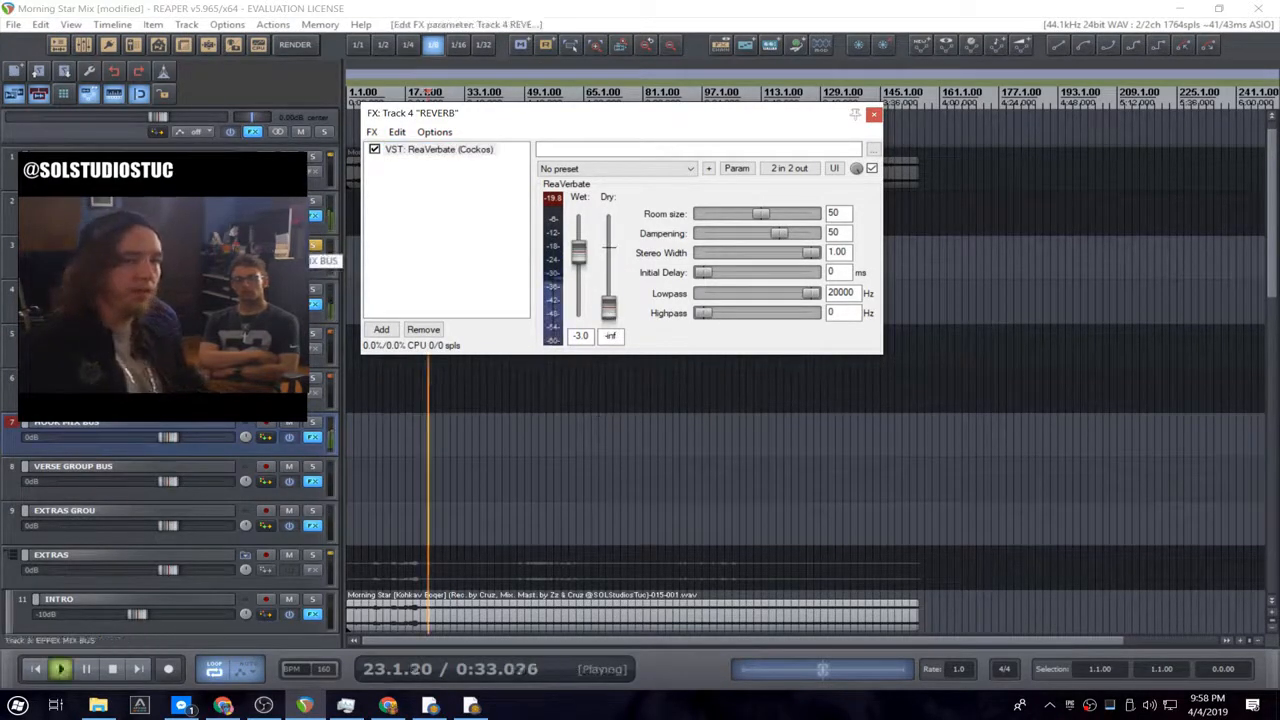
pyautogui.click(315, 290)
pyautogui.press('space')
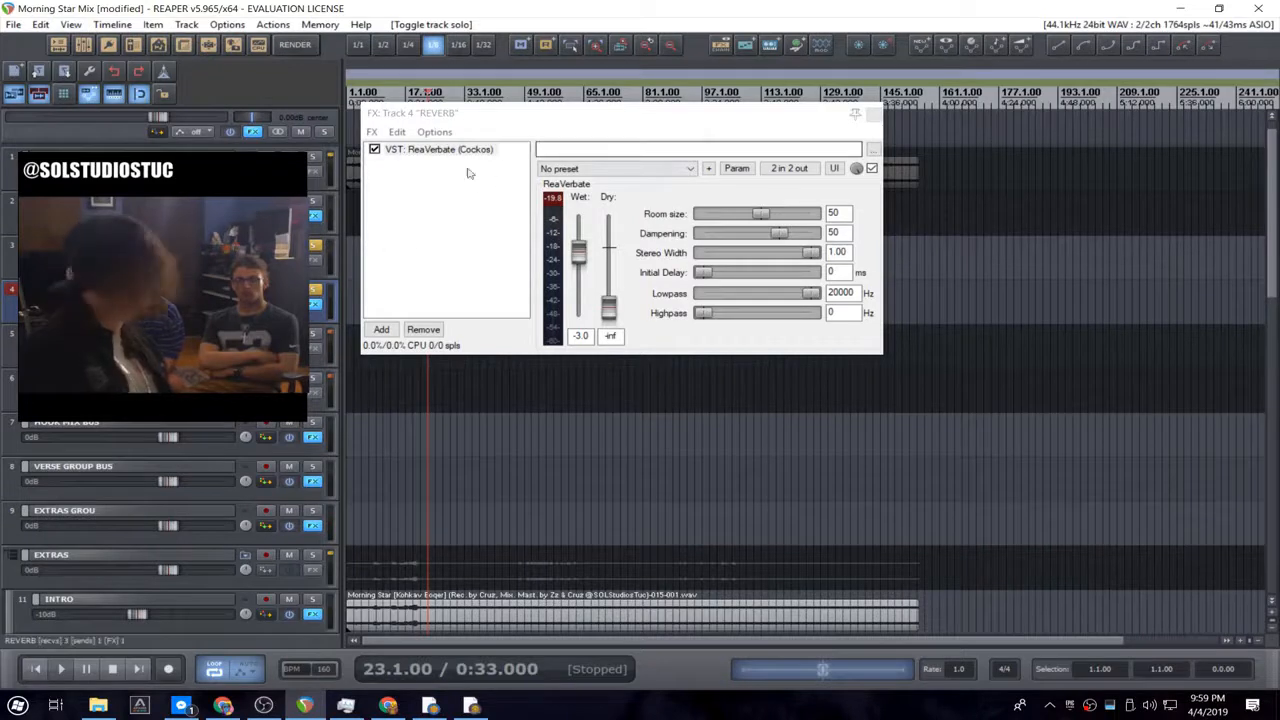
# - Play from 0:33 and raise ReaVerbate's room size to 97 on the REVERB track
pyautogui.press('space')
pyautogui.click(773, 215)
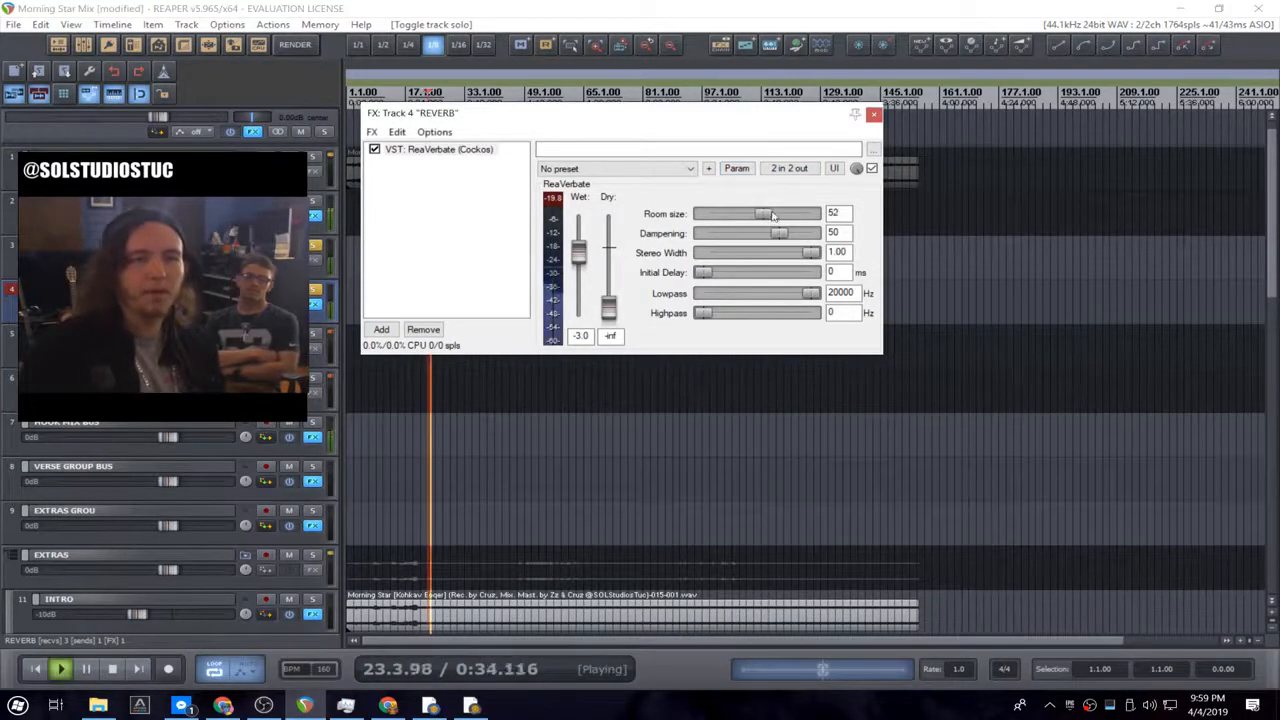
pyautogui.moveTo(773, 215); pyautogui.dragTo(813, 233)
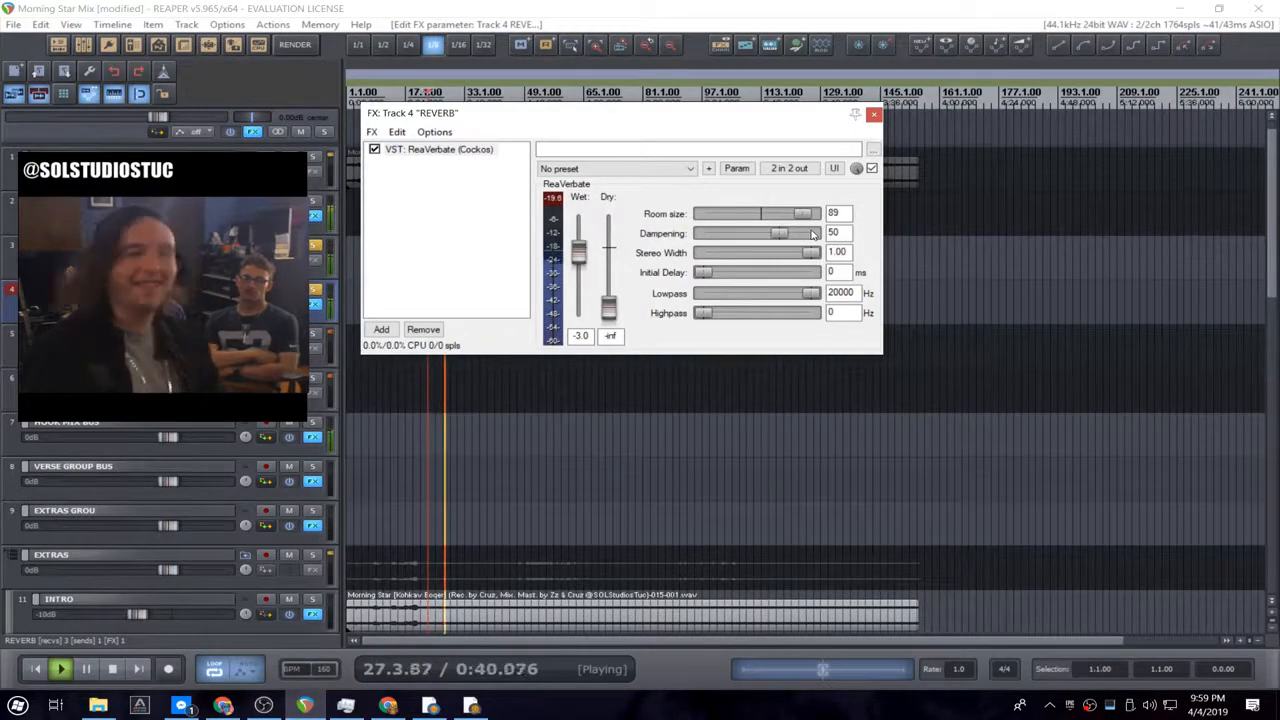
pyautogui.moveTo(813, 233); pyautogui.dragTo(818, 233)
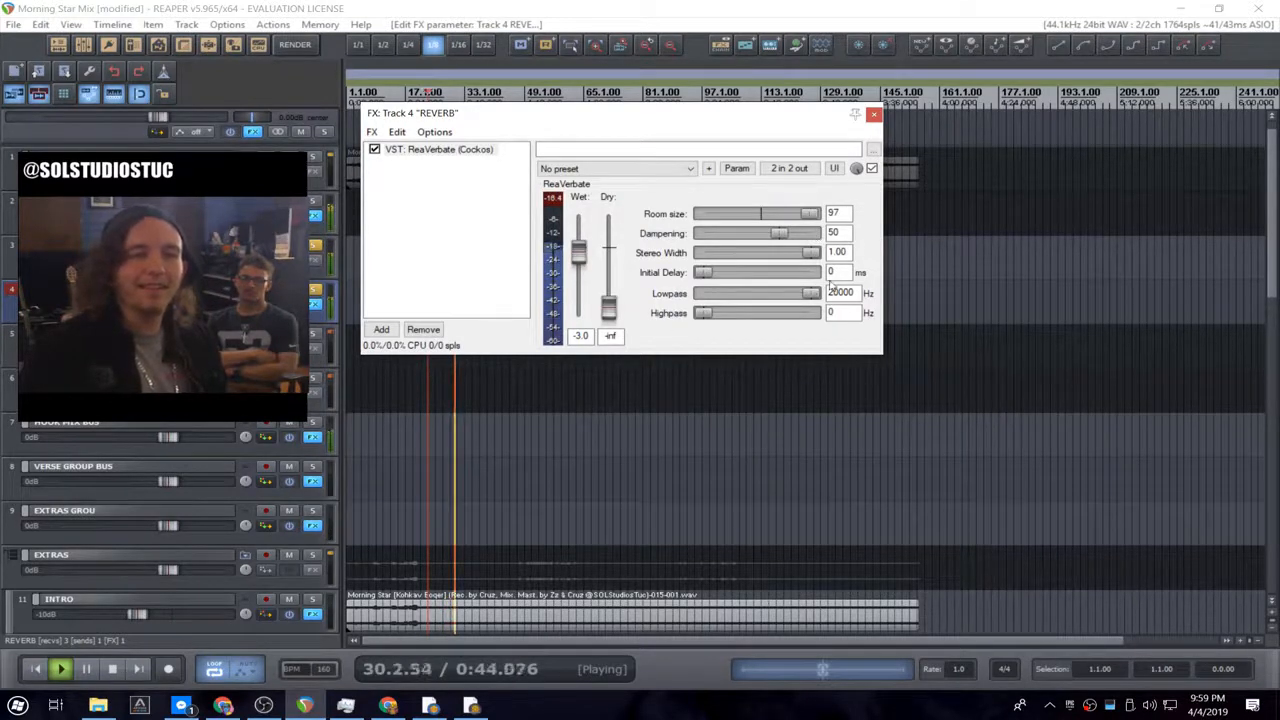
# - Set ReaVerbate's lowpass to about 6094 Hz and its highpass to about 311 Hz
pyautogui.moveTo(810, 293); pyautogui.dragTo(777, 300)
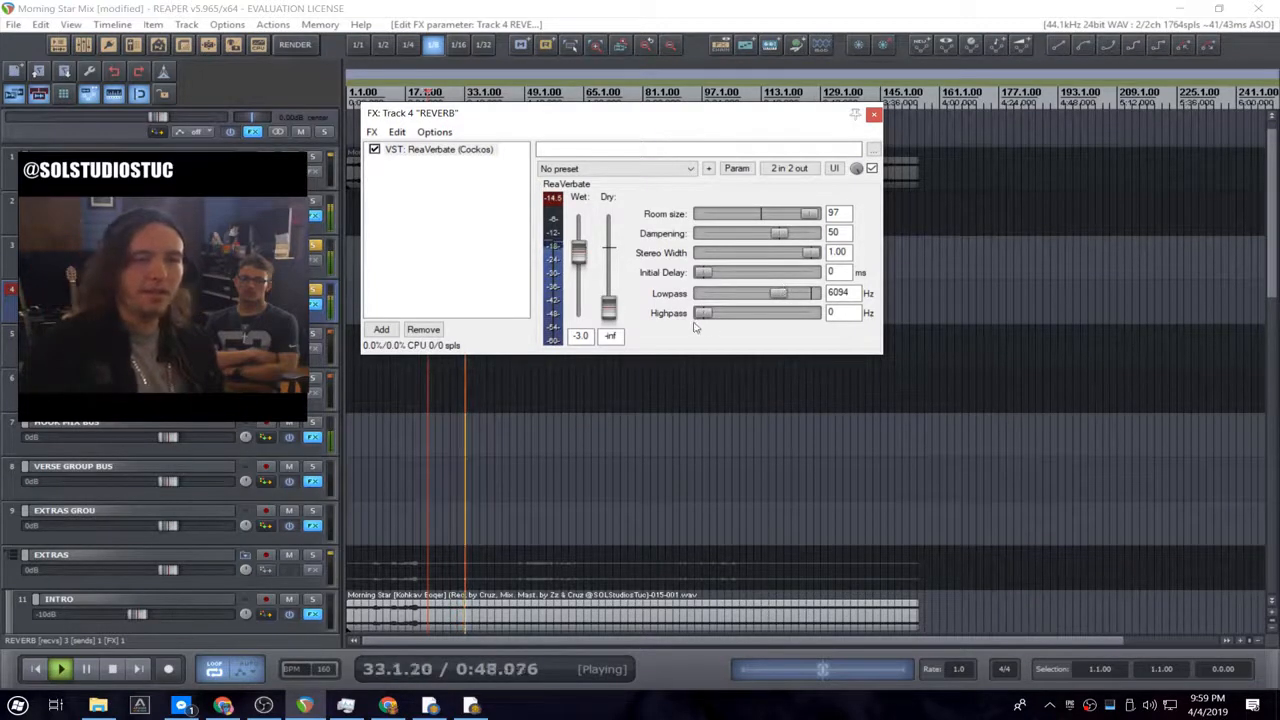
pyautogui.moveTo(704, 314); pyautogui.dragTo(731, 322)
pyautogui.moveTo(732, 320); pyautogui.dragTo(736, 320)
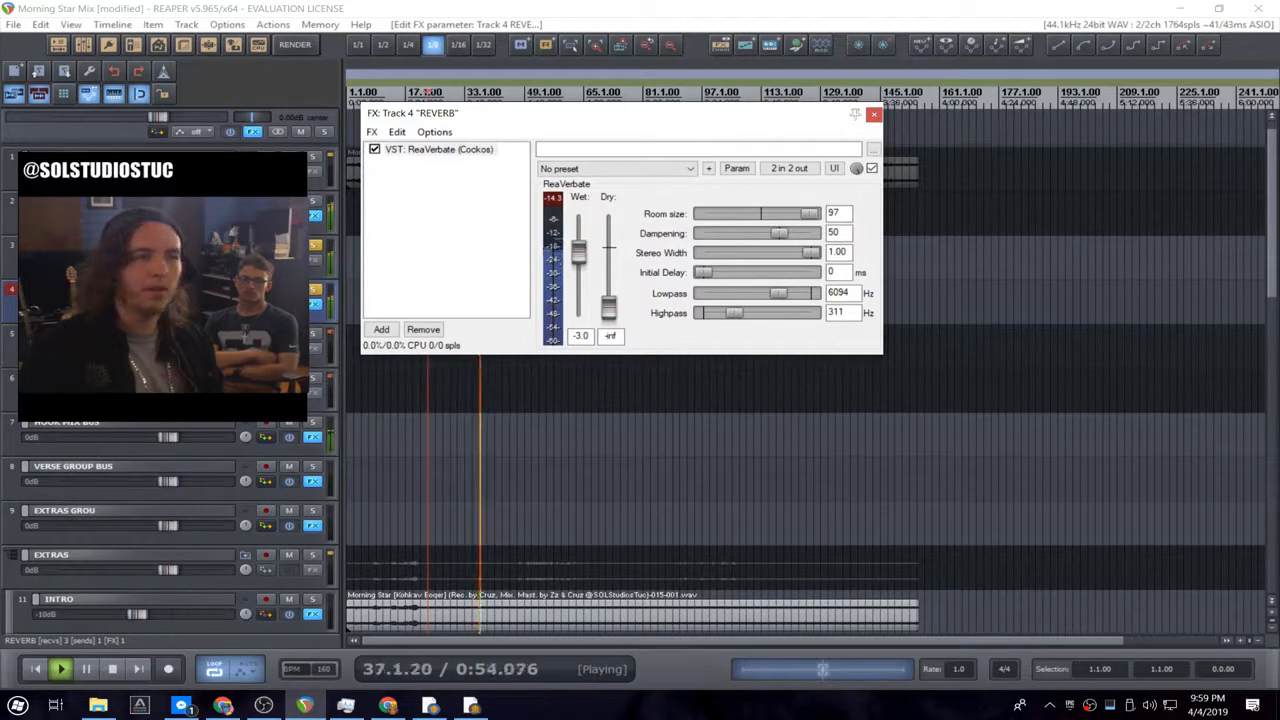
# - Add the ReaComp (Cockos) plugin after ReaVerbate on the REVERB track
pyautogui.click(381, 330)
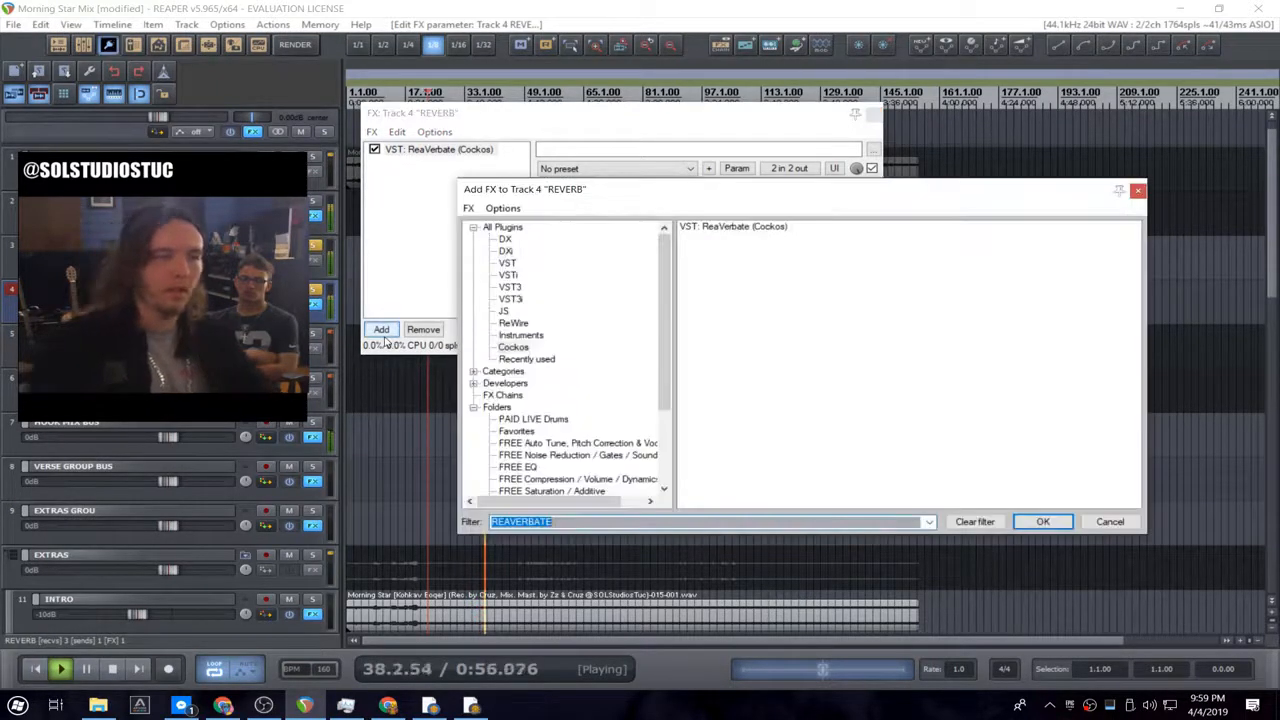
pyautogui.write('REACOMP')
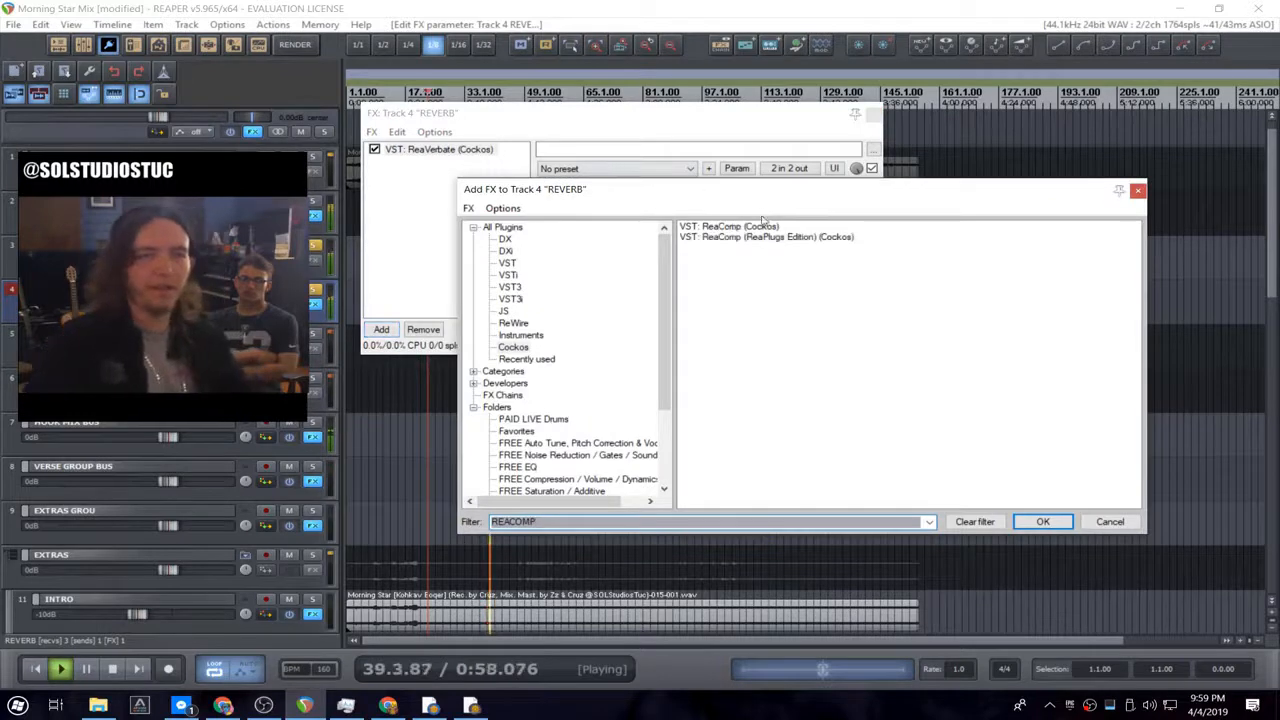
pyautogui.doubleClick(745, 227)
# - Restart playback from 0:33 and set ReaComp's threshold to about -36.7 dB and its ratio to about 8:1
pyautogui.press('space')
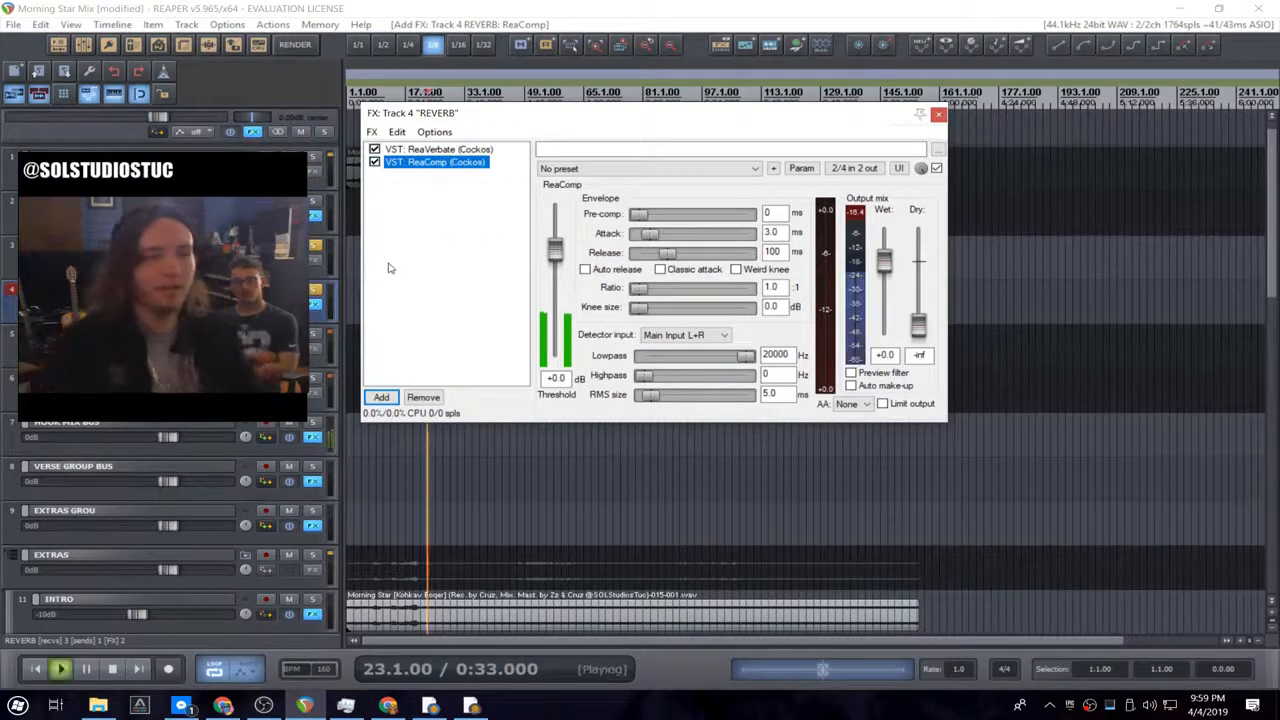
pyautogui.press('space')
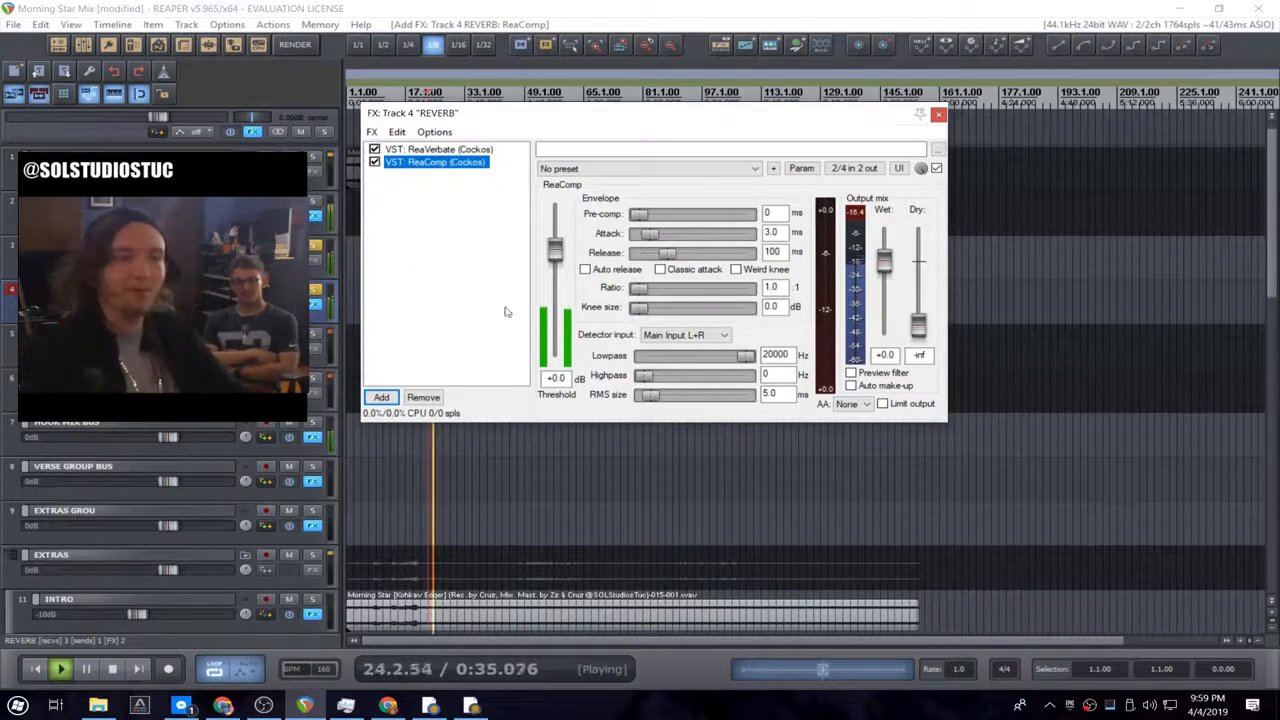
pyautogui.moveTo(555, 248); pyautogui.dragTo(556, 322)
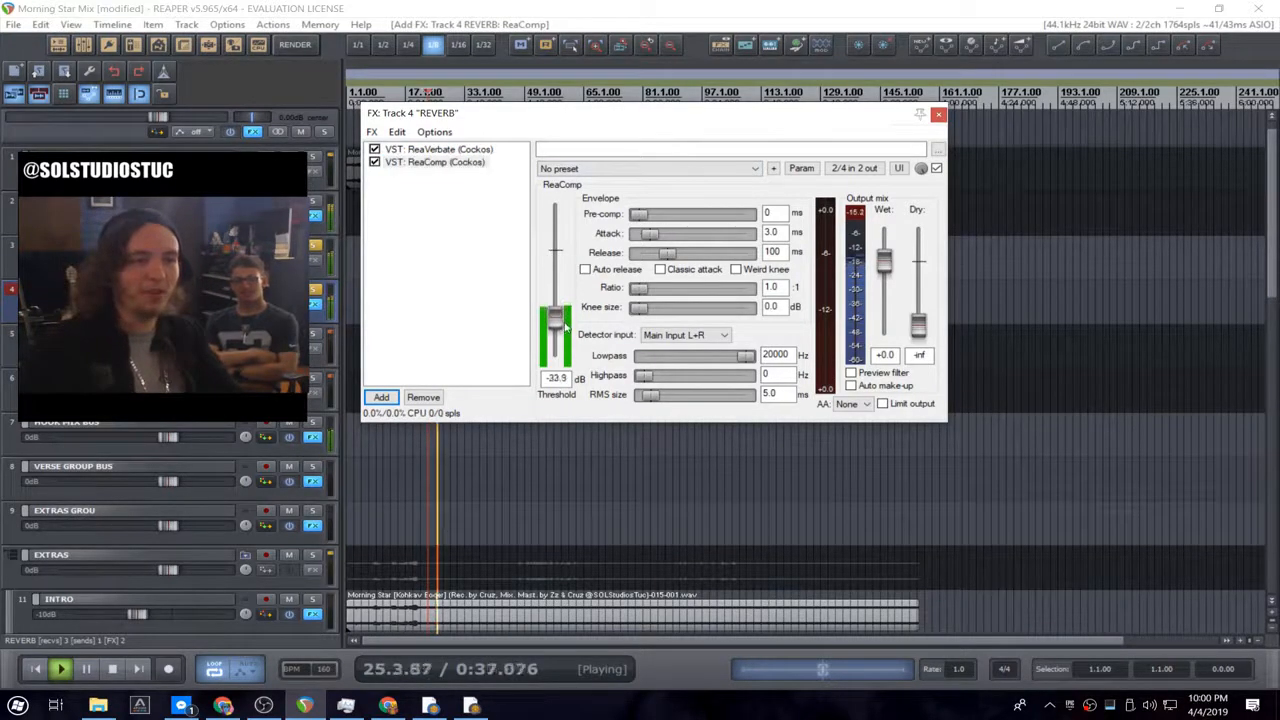
pyautogui.moveTo(640, 288); pyautogui.dragTo(669, 305)
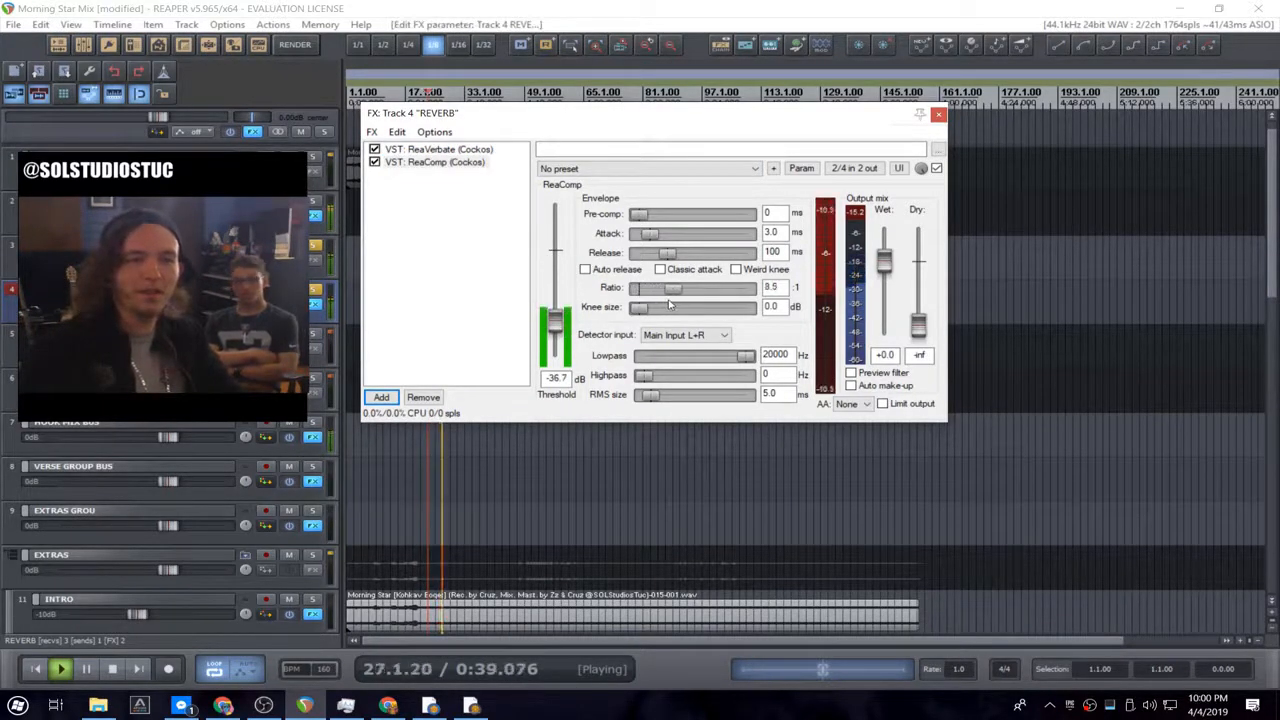
# - Try ReaComp's auto make-up, turn it off, raise the wet level to +7.5 dB and compare with the plugin bypassed
pyautogui.click(851, 386)
pyautogui.moveTo(884, 262); pyautogui.dragTo(886, 308)
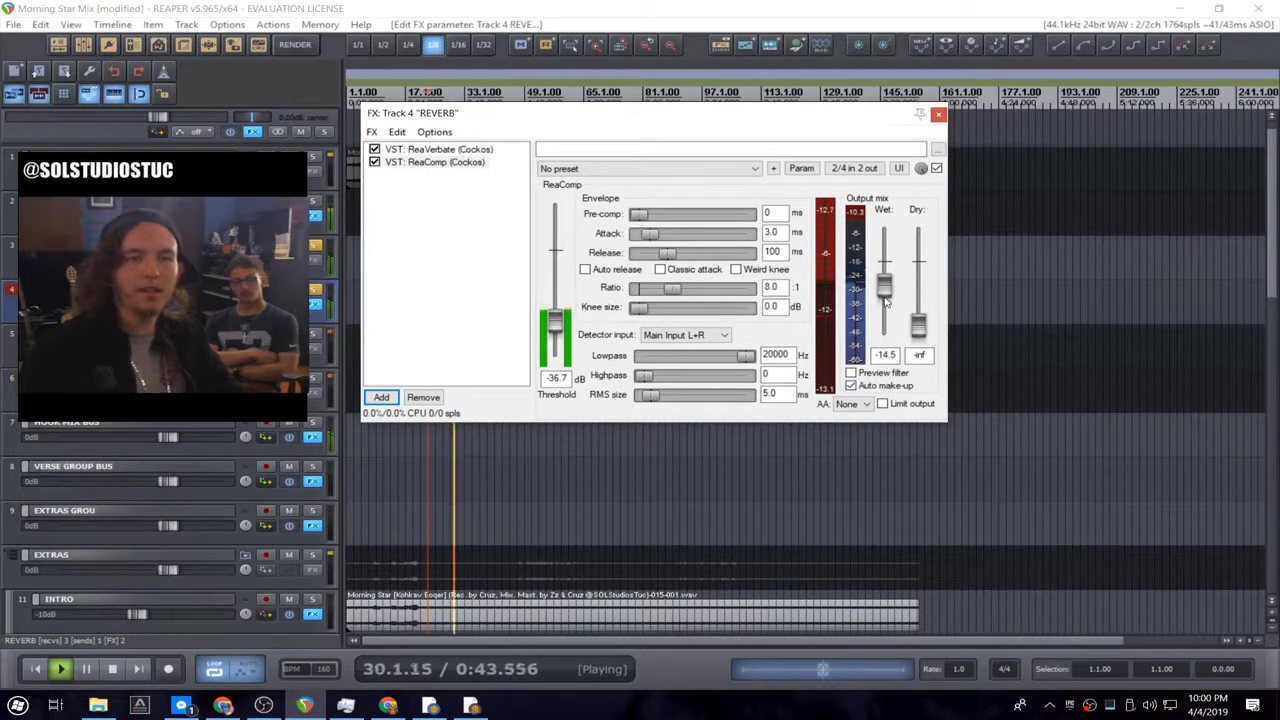
pyautogui.click(851, 386)
pyautogui.moveTo(884, 287); pyautogui.dragTo(884, 248)
pyautogui.click(375, 163)
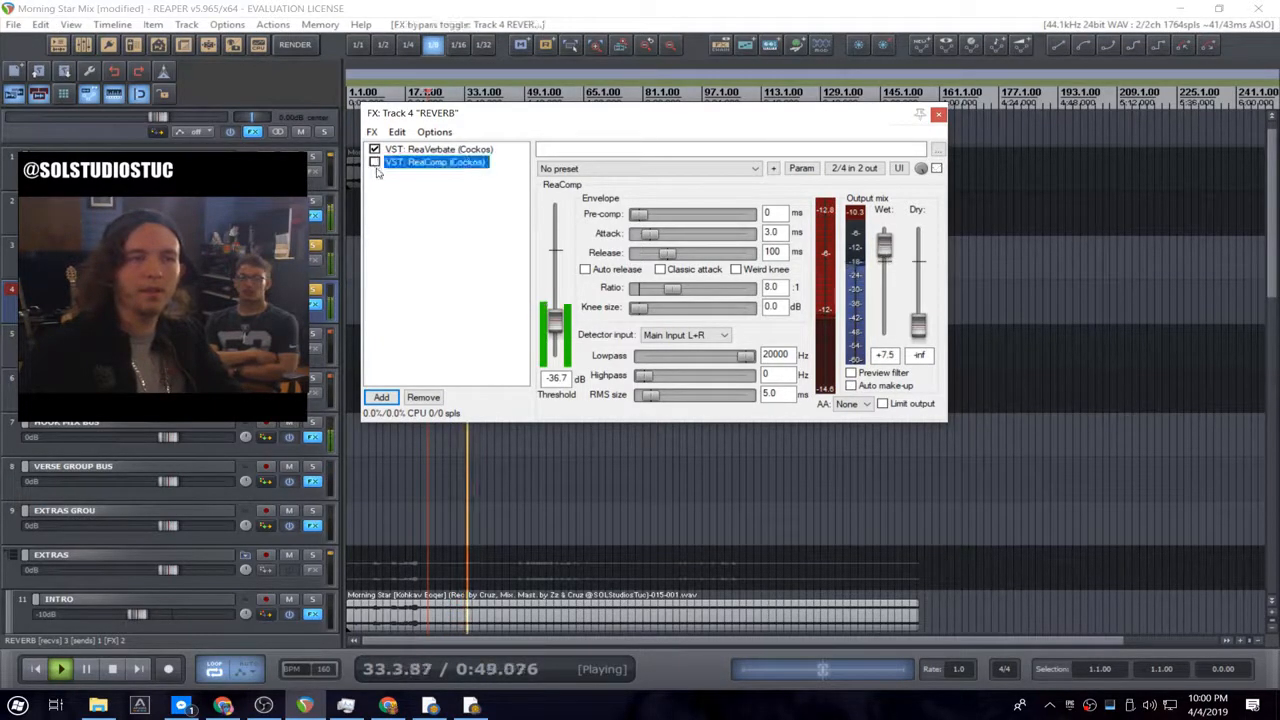
pyautogui.click(375, 163)
# - Tighten ReaComp with a -44.5 dB threshold, 10.1:1 ratio, 0.0 ms attack and 56 ms release
pyautogui.click(567, 318)
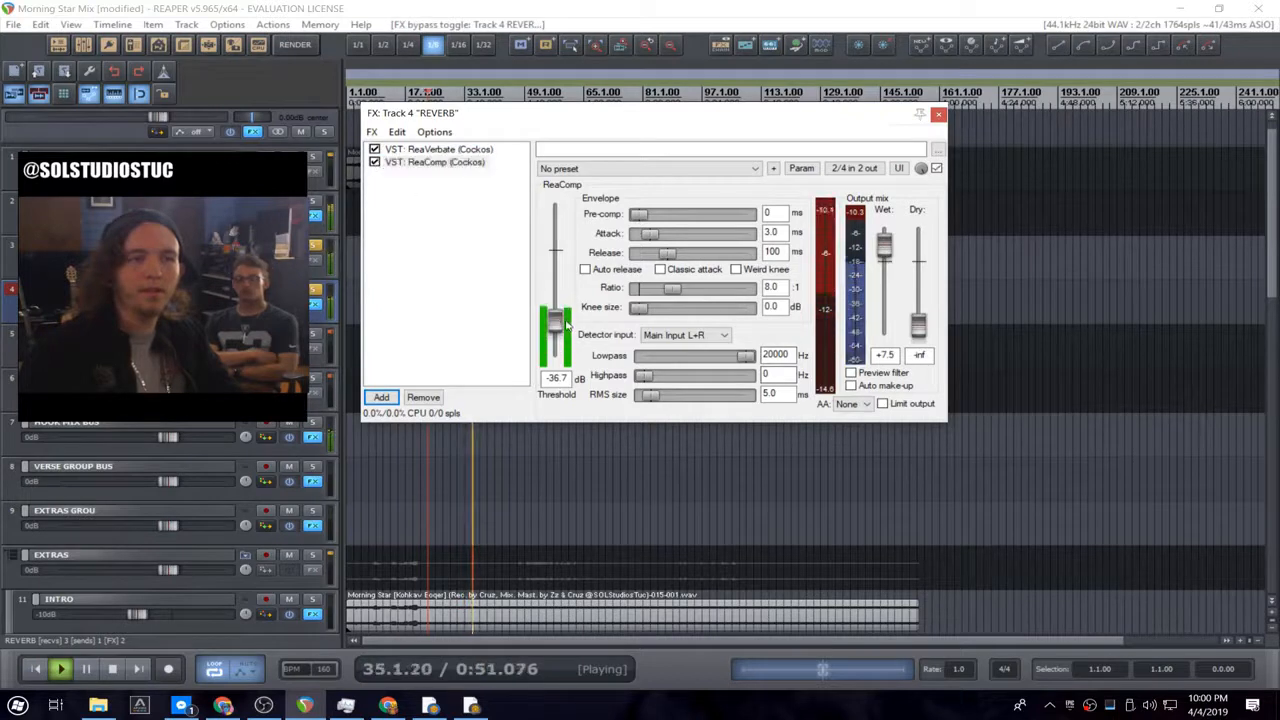
pyautogui.moveTo(566, 321); pyautogui.dragTo(566, 329)
pyautogui.moveTo(681, 291); pyautogui.dragTo(685, 295)
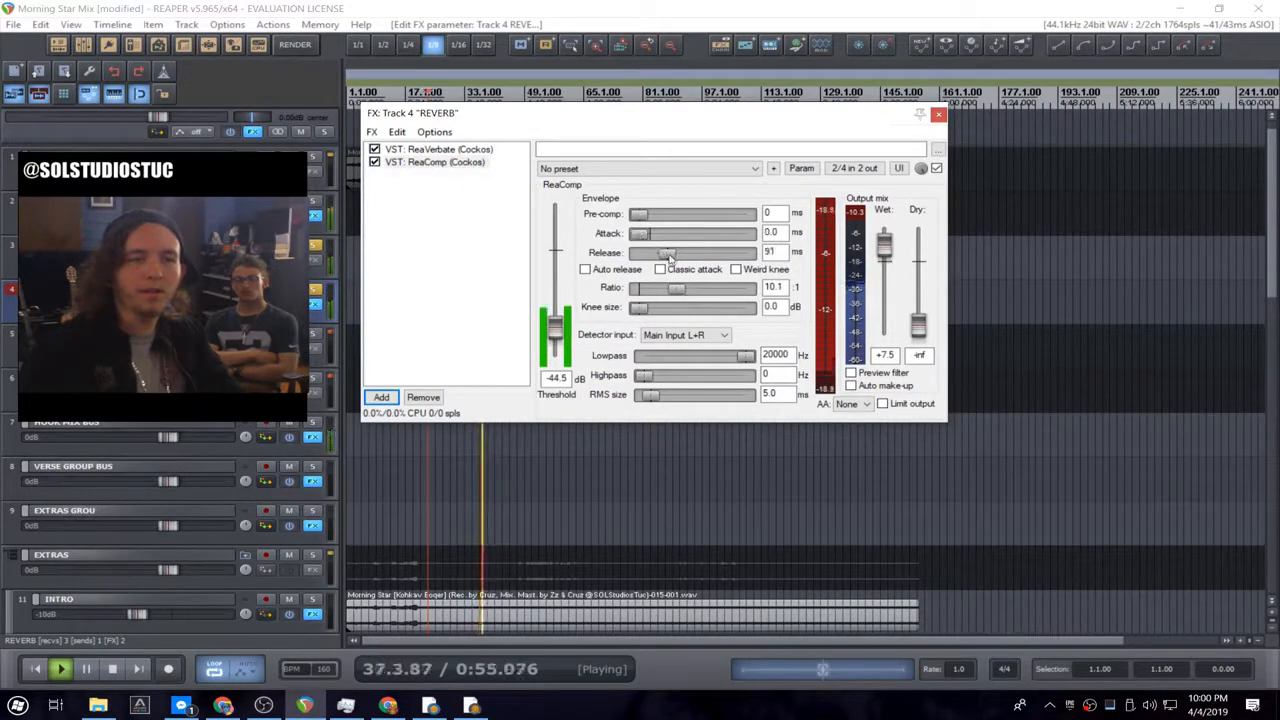
pyautogui.moveTo(661, 254); pyautogui.dragTo(656, 255)
# - Replay from 0:33 and lengthen ReaComp's release to about 146 ms
pyautogui.press('space')
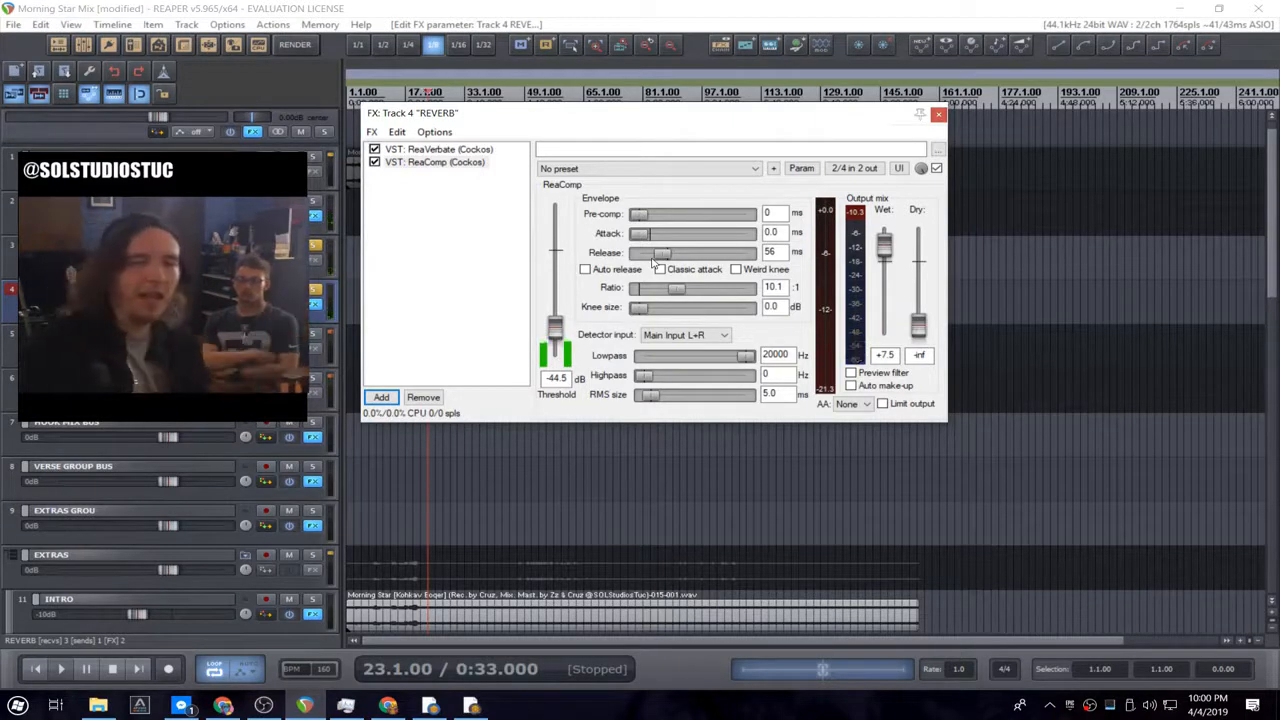
pyautogui.press('space')
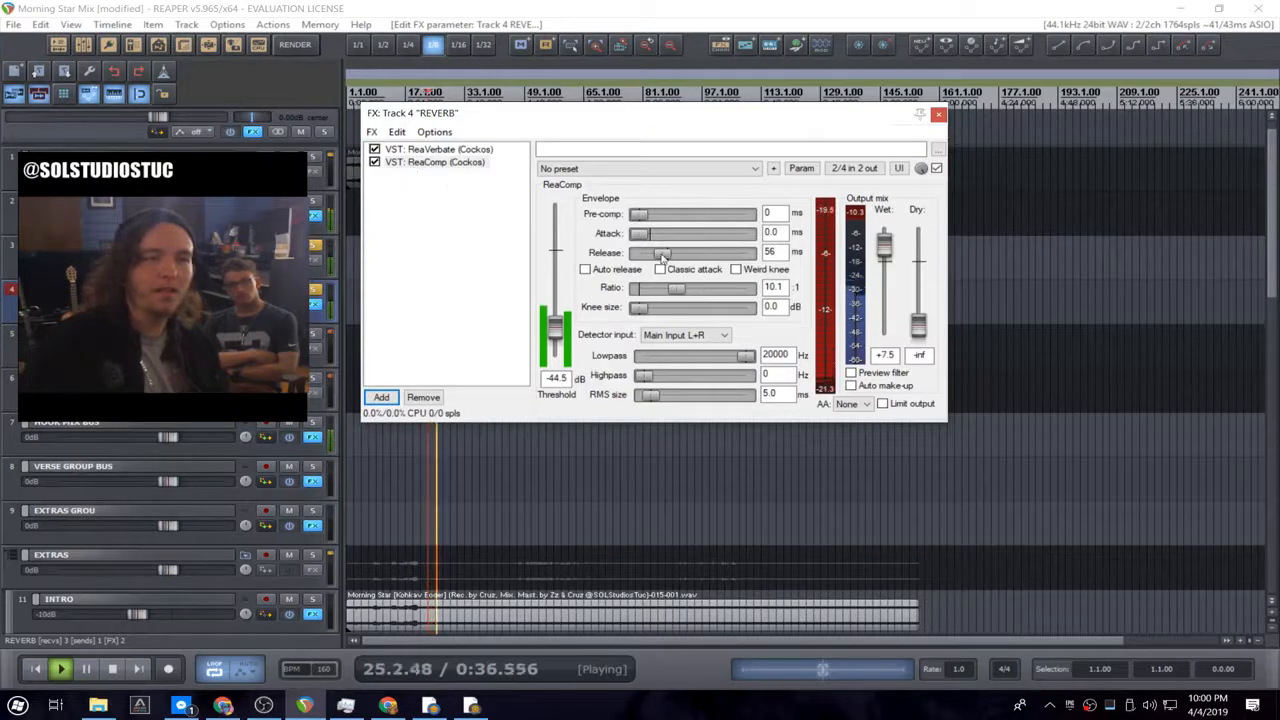
pyautogui.moveTo(662, 253); pyautogui.dragTo(684, 255)
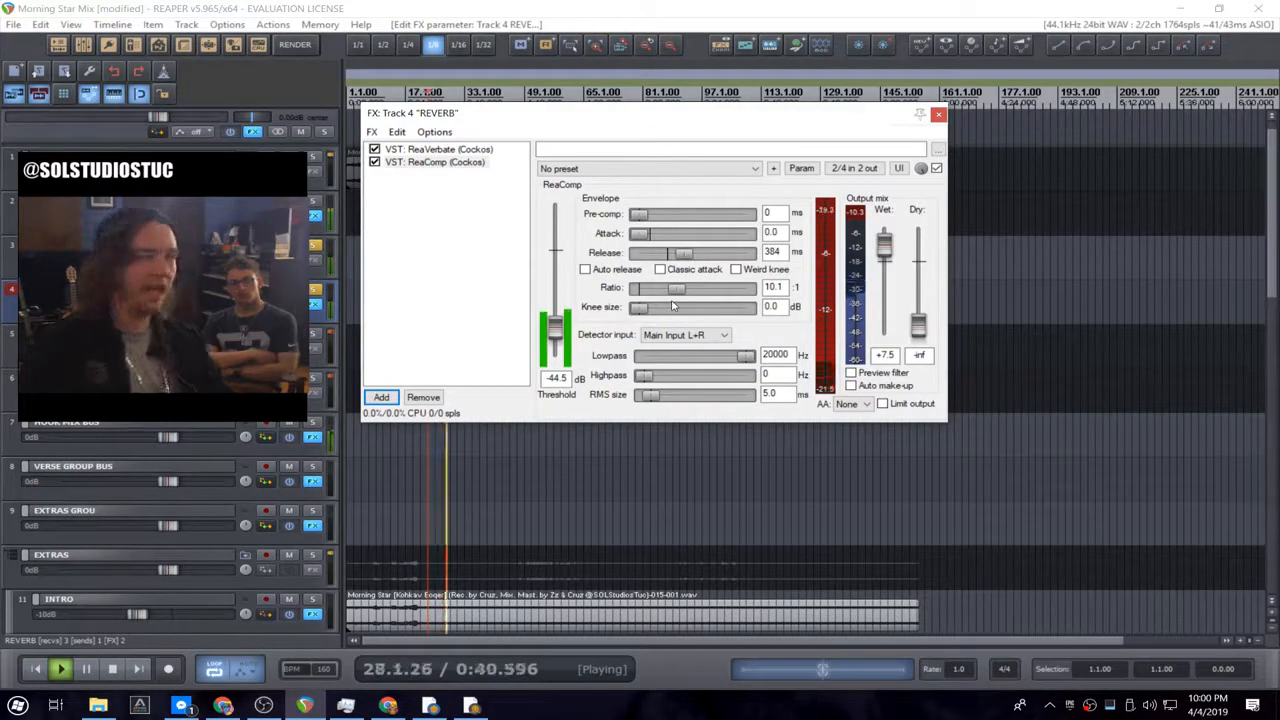
pyautogui.moveTo(683, 255); pyautogui.dragTo(678, 257)
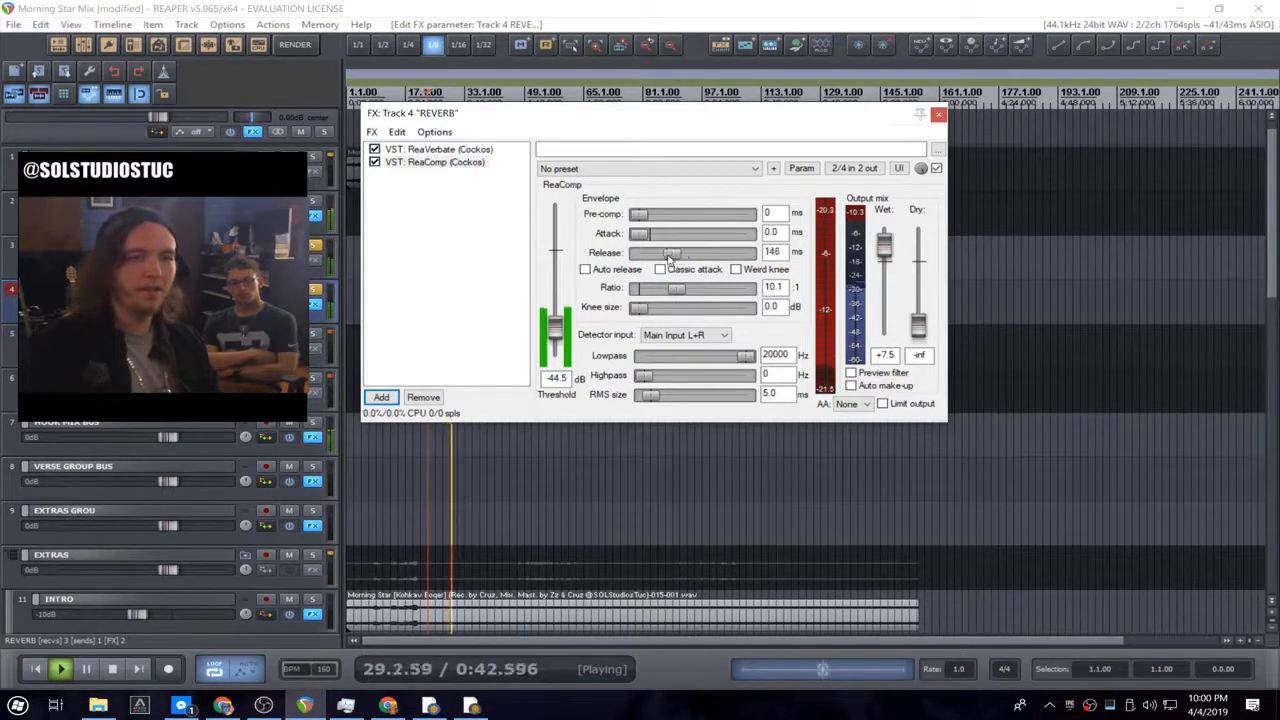
# - Set ReaVerbate's dampening to 82 and its initial delay to 14 ms
pyautogui.click(438, 149)
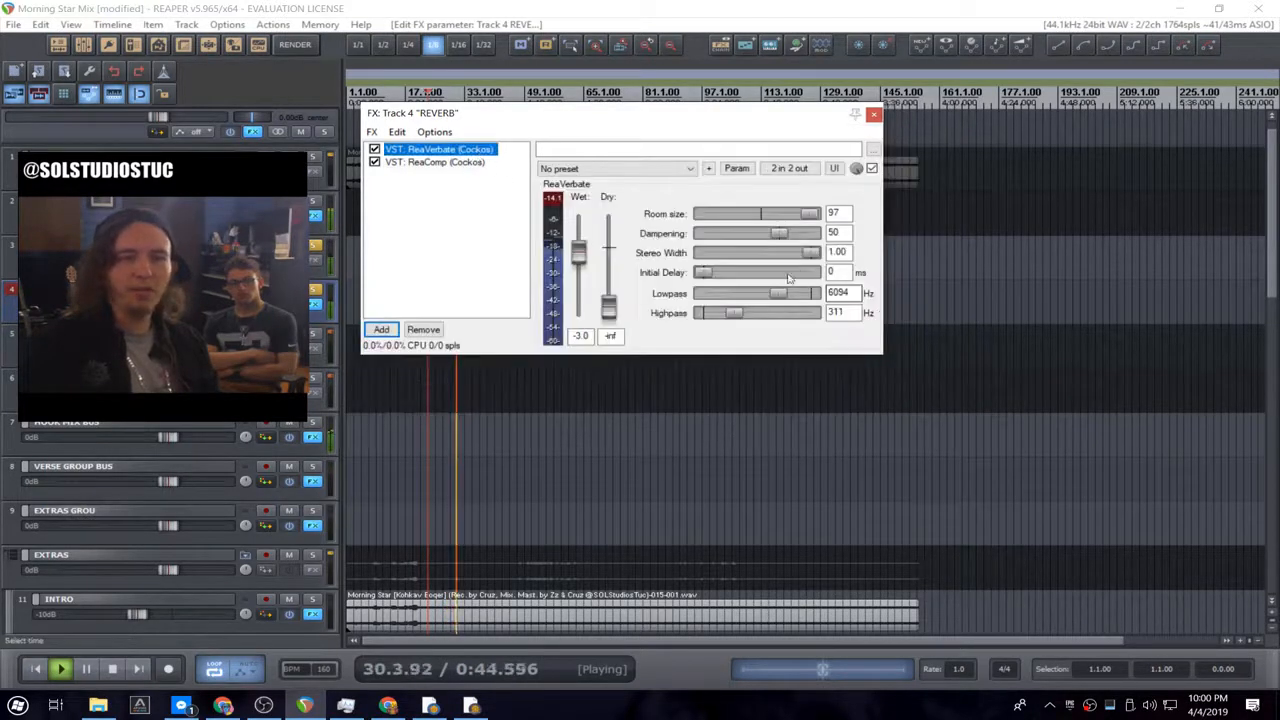
pyautogui.moveTo(797, 229); pyautogui.dragTo(808, 253)
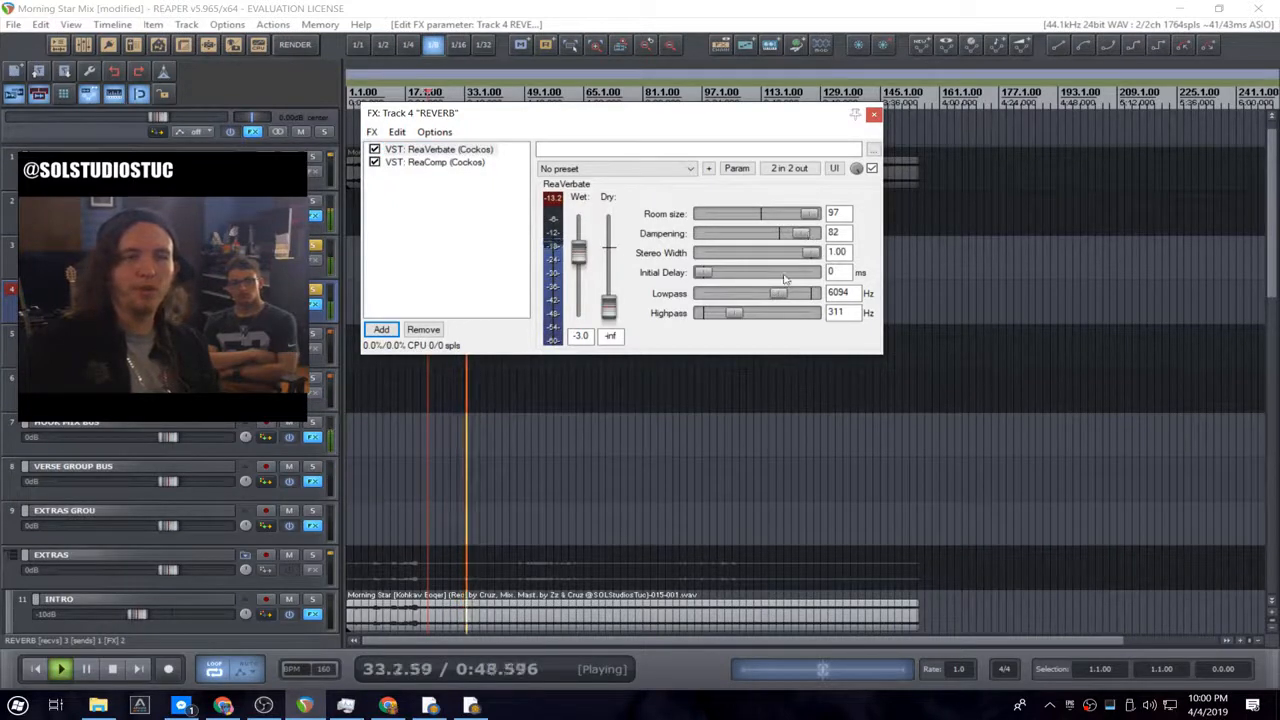
pyautogui.moveTo(698, 280); pyautogui.dragTo(720, 280)
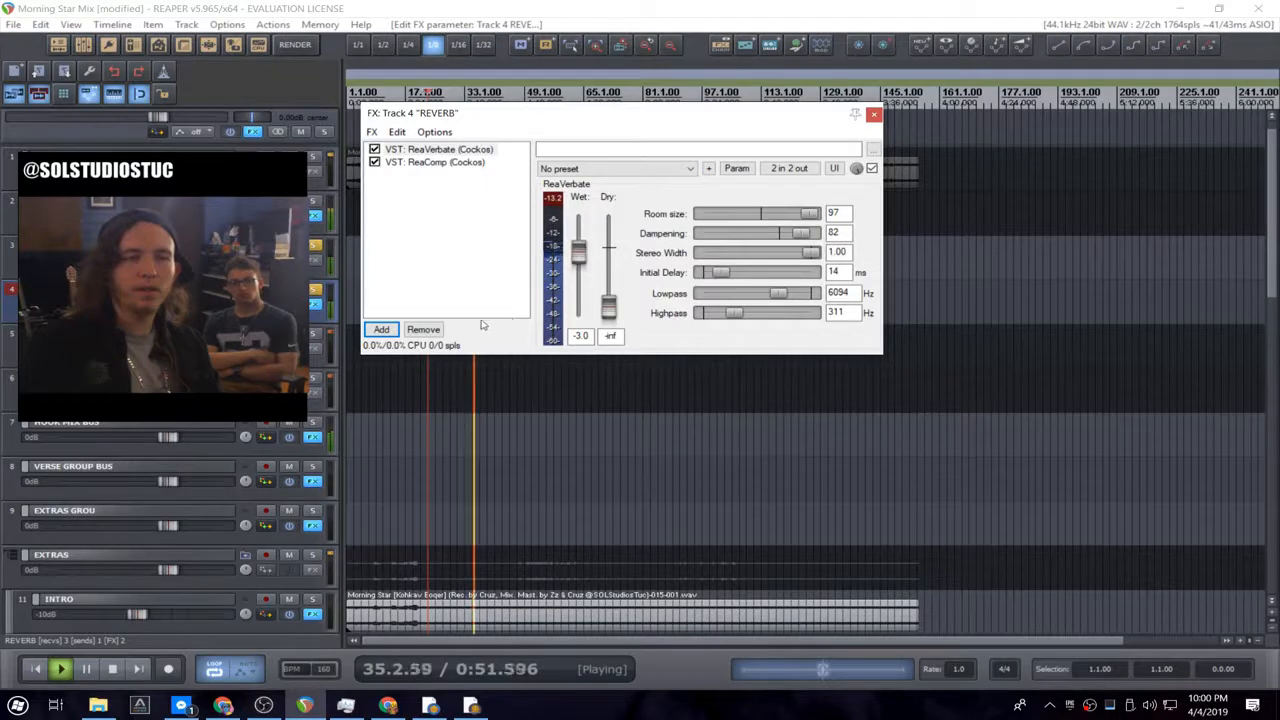
# - Close the REVERB plugin window and unsolo the REVERB and EFFEX MIX BUS tracks
pyautogui.click(873, 114)
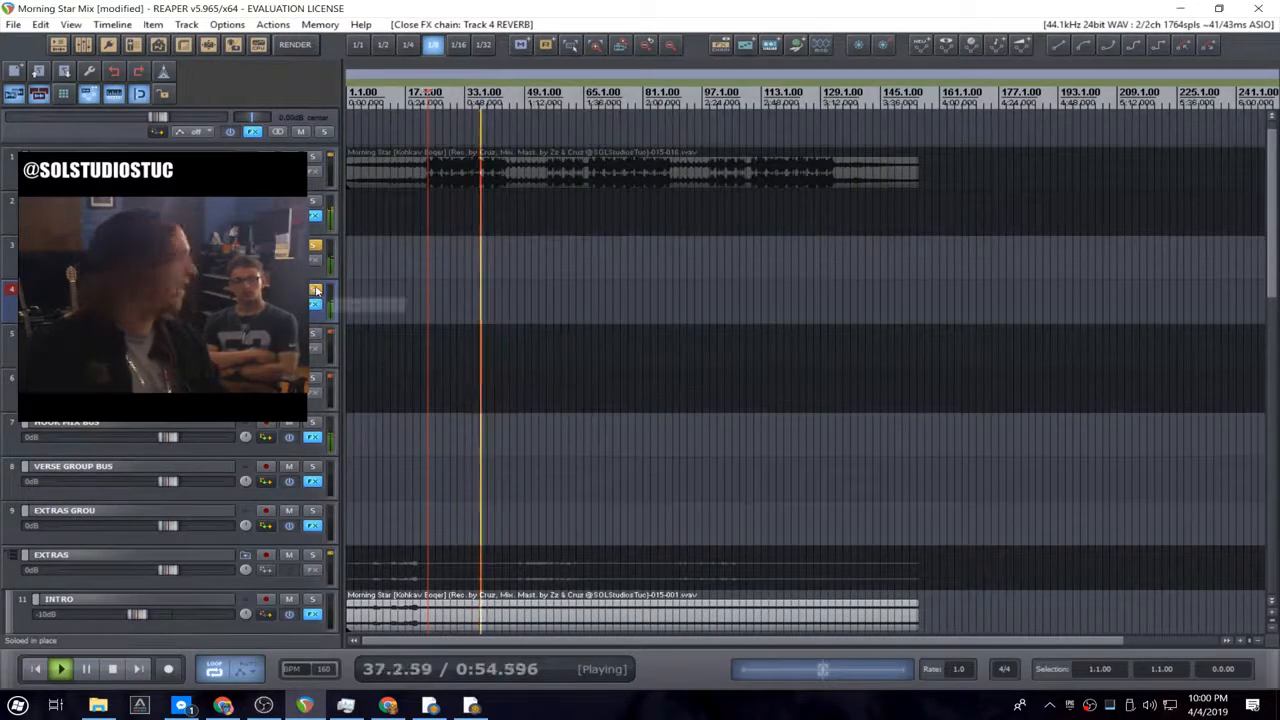
pyautogui.click(315, 290)
pyautogui.click(315, 246)
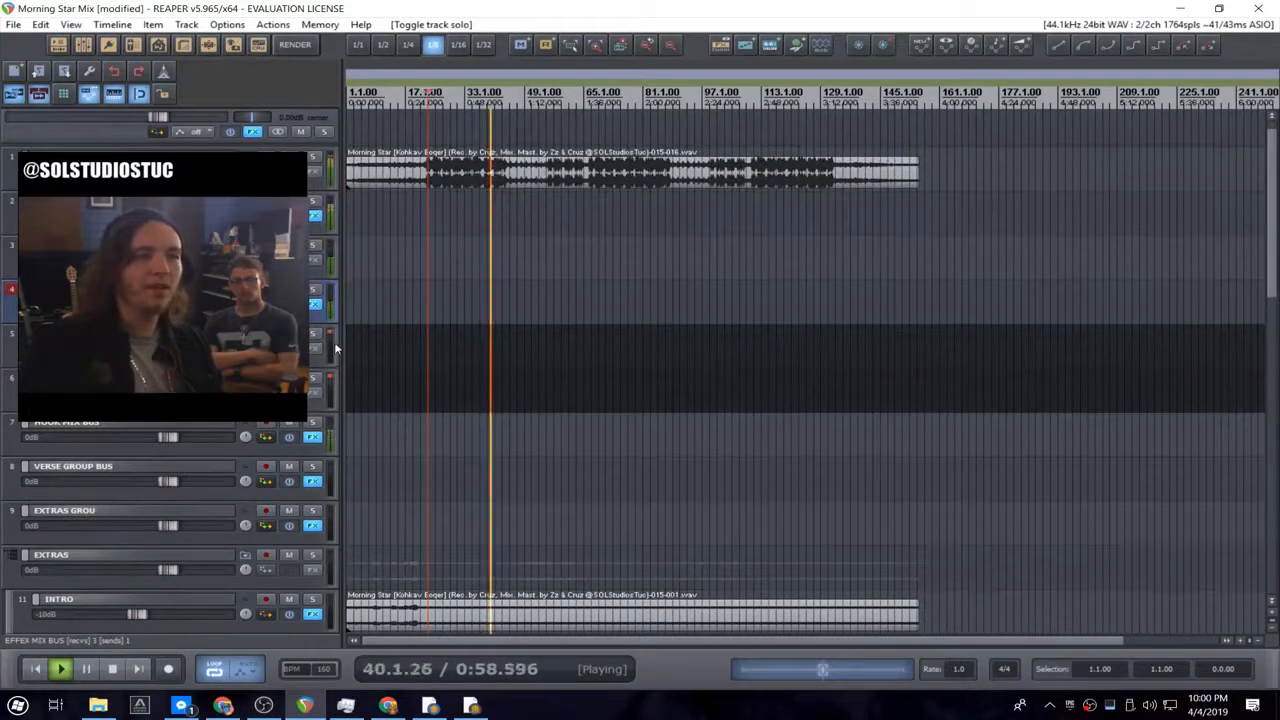
# - Audition the VOCAL MASTER GROUP soloed and within the full mix, and lower the REVERB track volume to -2.36 dB
pyautogui.click(315, 201)
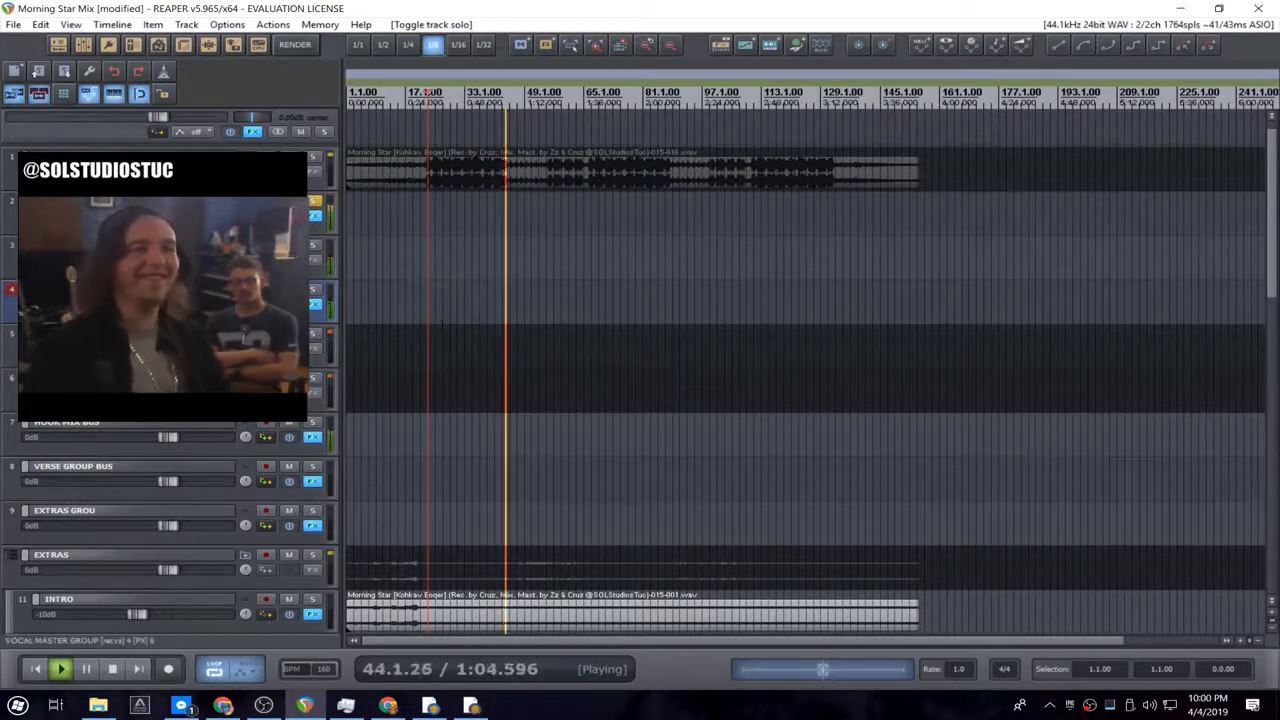
pyautogui.click(315, 201)
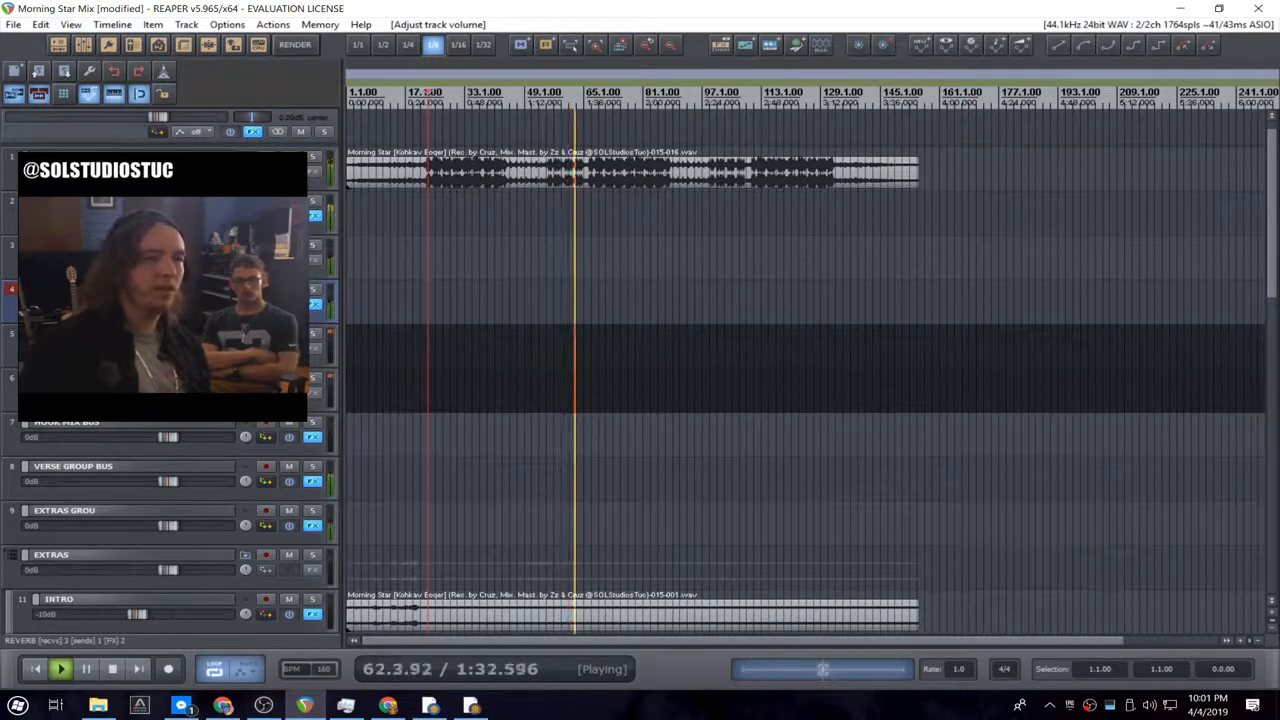
pyautogui.press('space')
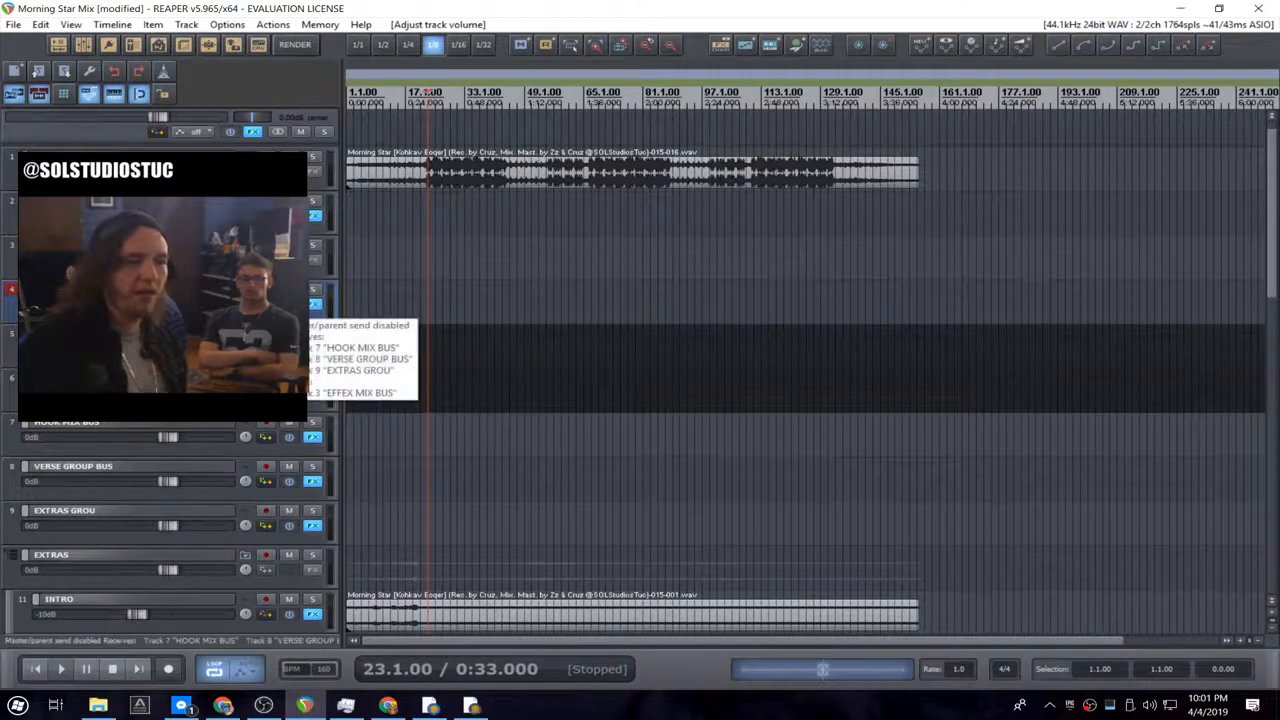
# - In REVERB's routing, lower the VERSE GROUP BUS receive to -0.61 dB and the HOOK MIX BUS receive to -7.67 dB during playback
pyautogui.click(314, 304)
pyautogui.moveTo(455, 291); pyautogui.dragTo(507, 201)
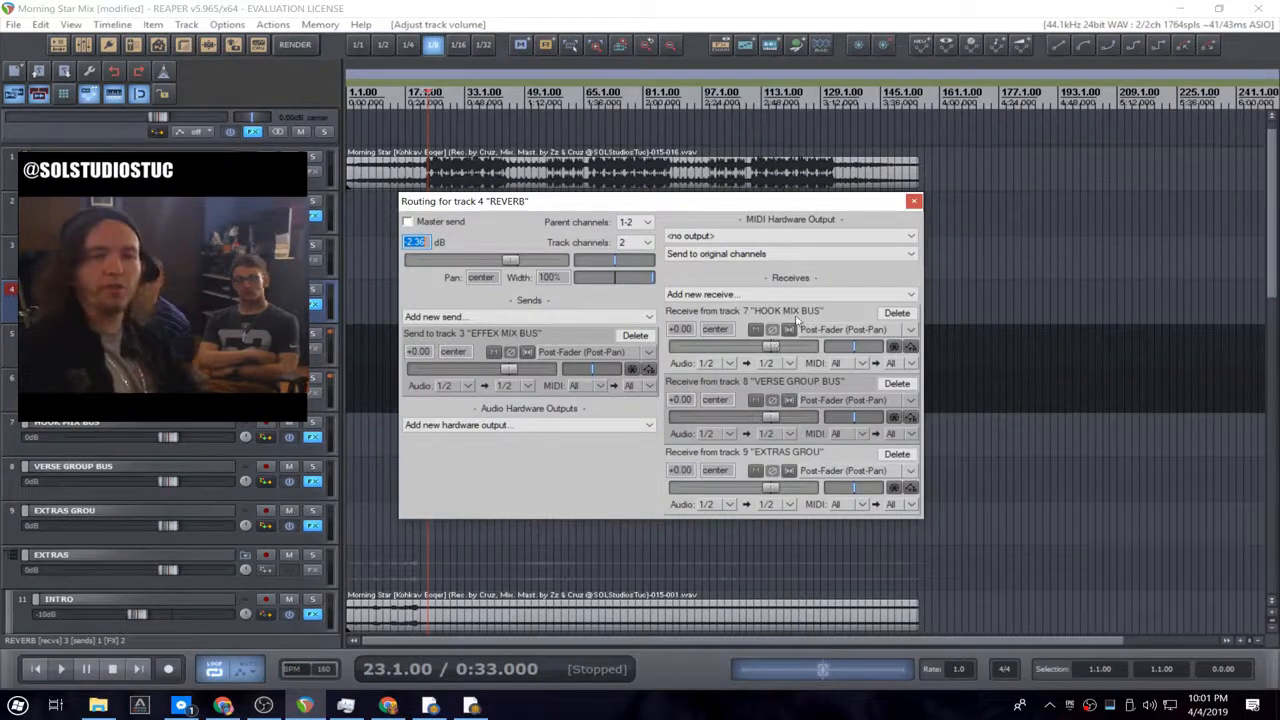
pyautogui.press('space')
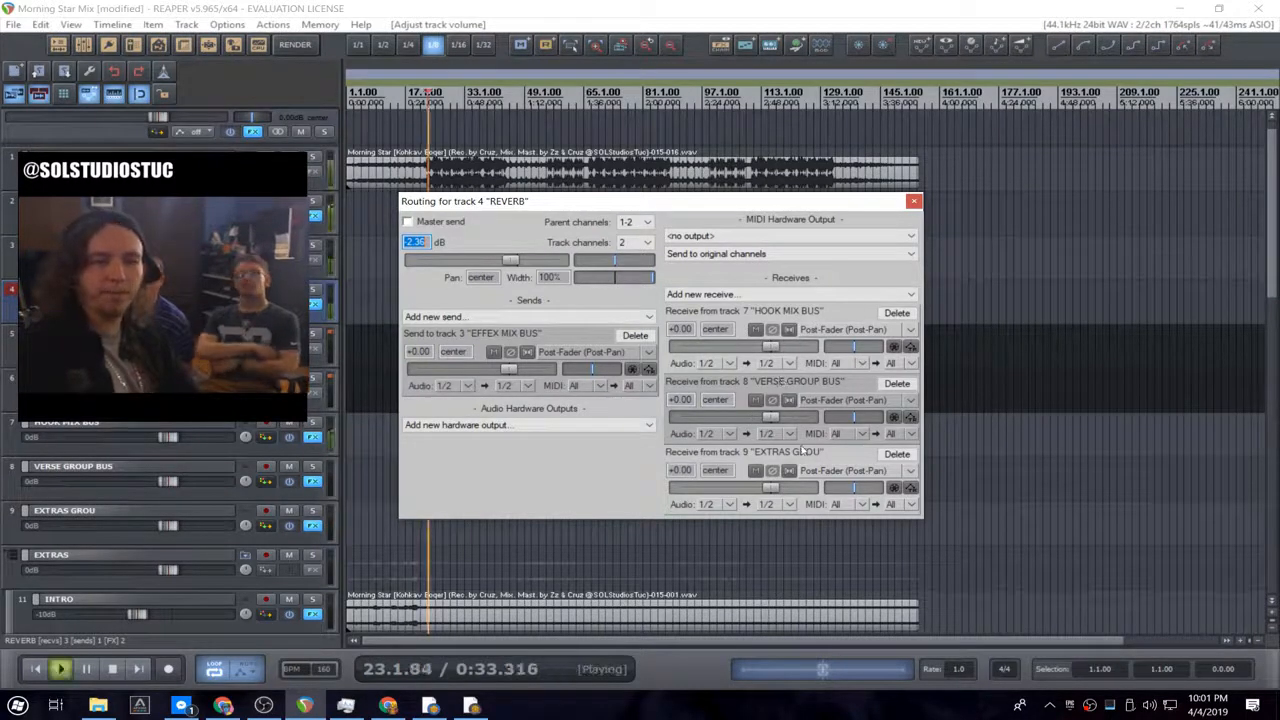
pyautogui.moveTo(768, 418); pyautogui.dragTo(760, 424)
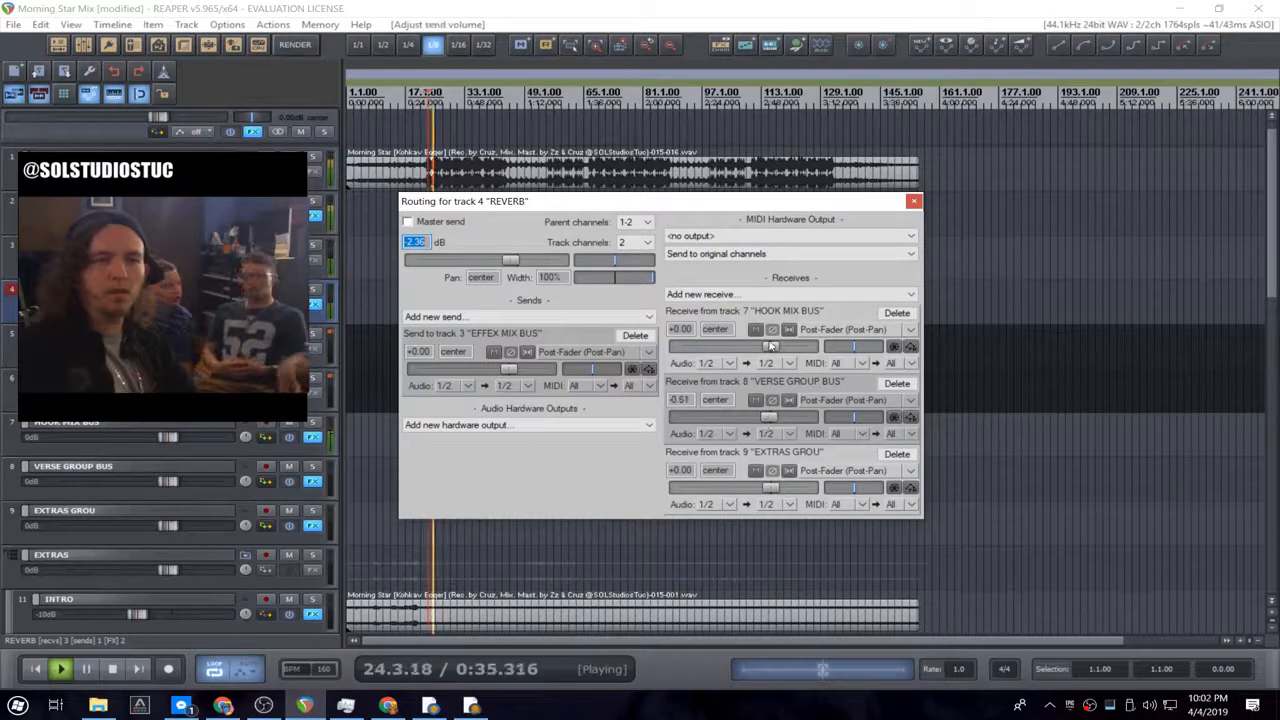
pyautogui.moveTo(768, 347); pyautogui.dragTo(751, 347)
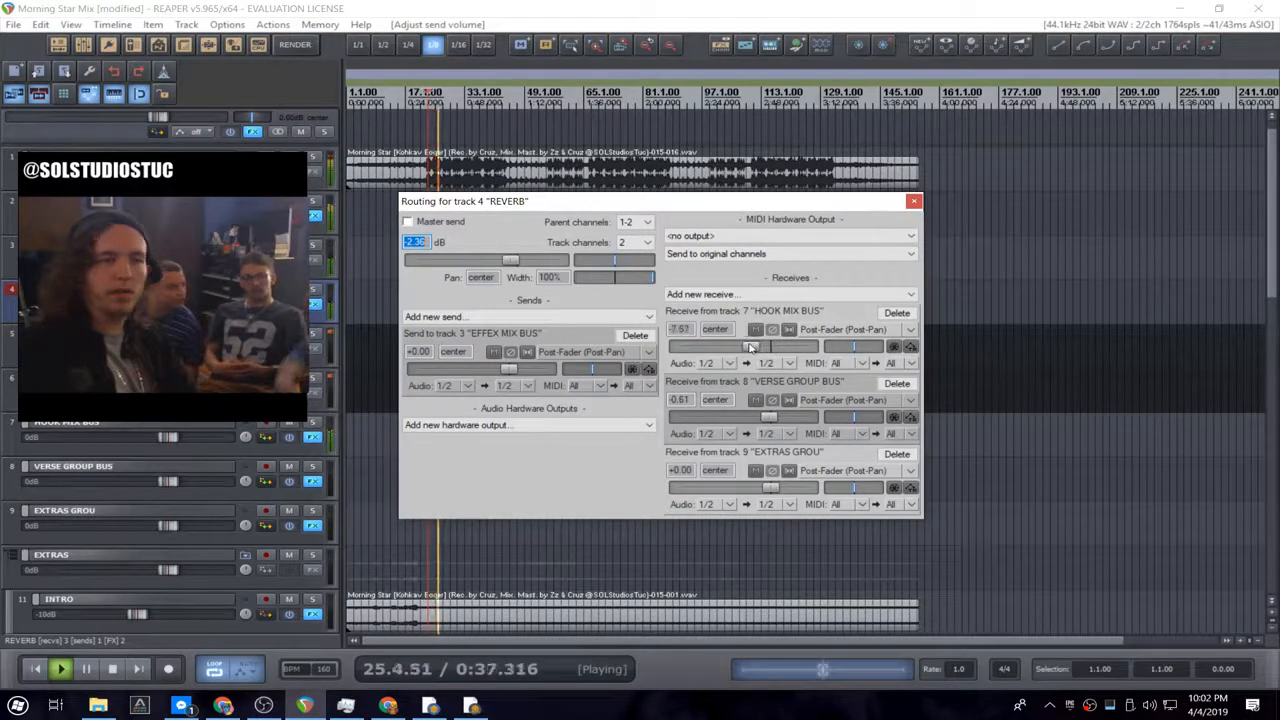
# - Replay from 0:33 and pull the HOOK MIX BUS receive on REVERB down to -inf
pyautogui.press('space')
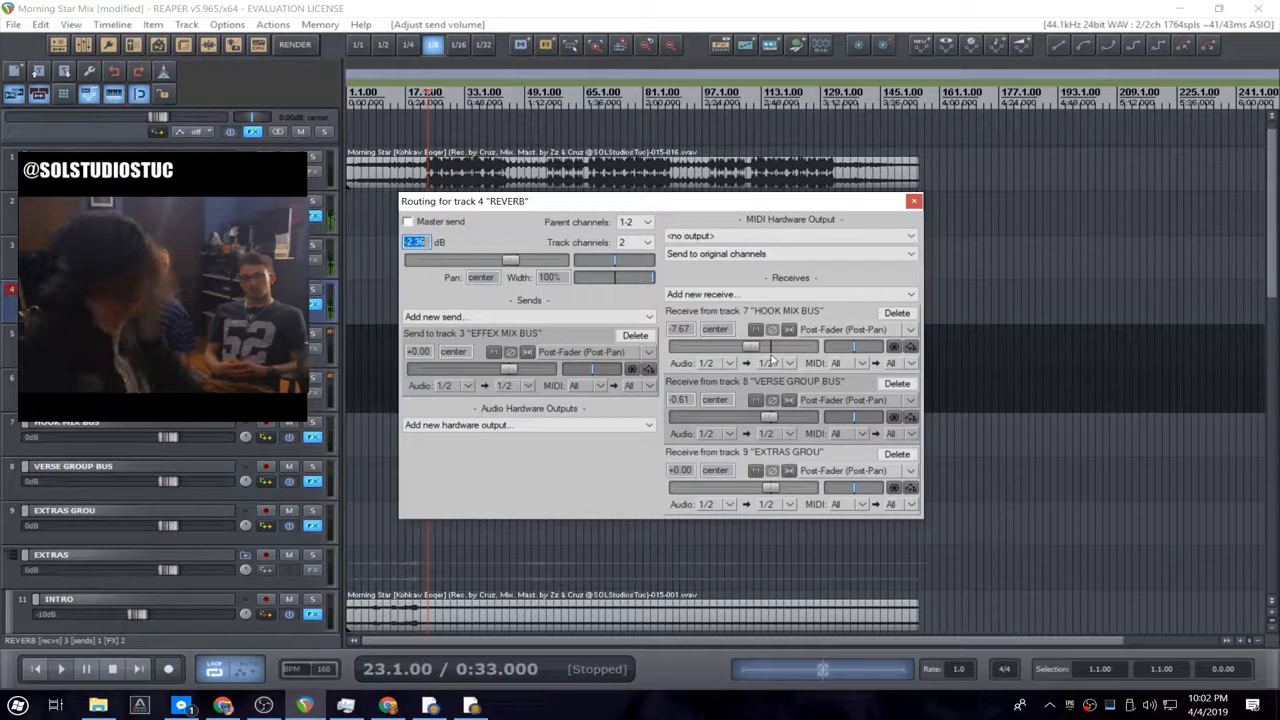
pyautogui.press('space')
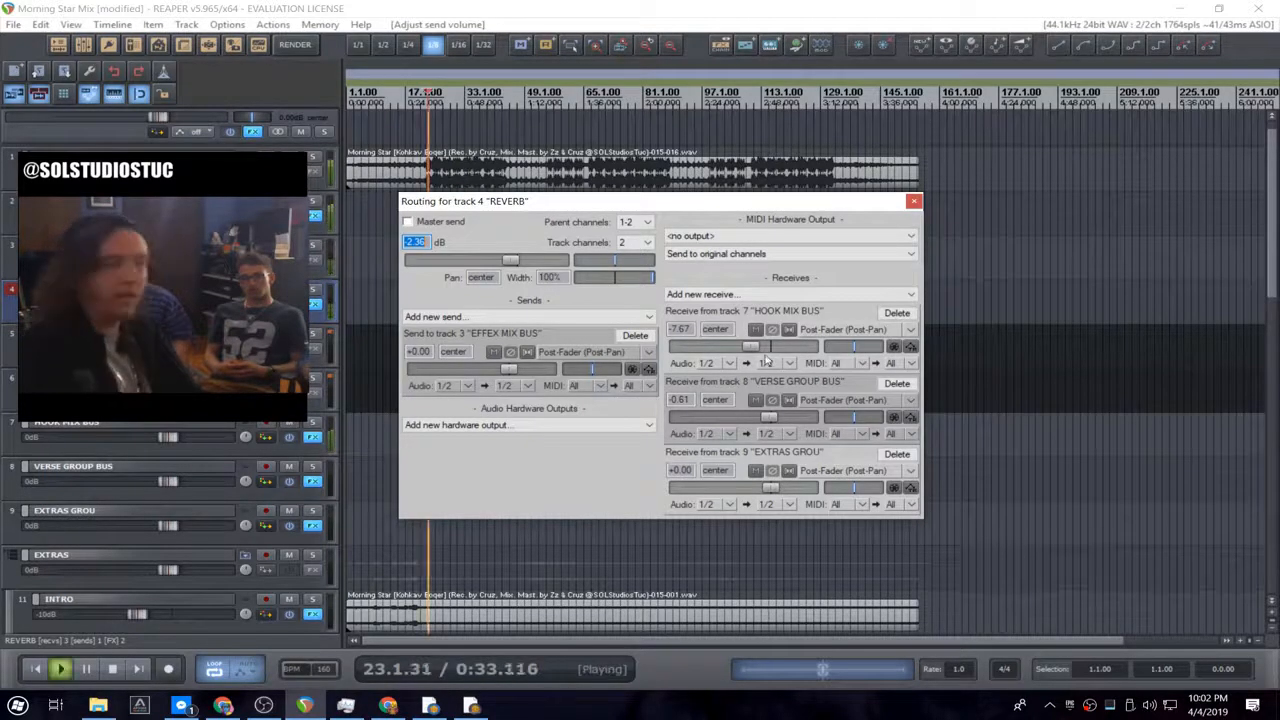
pyautogui.press('space')
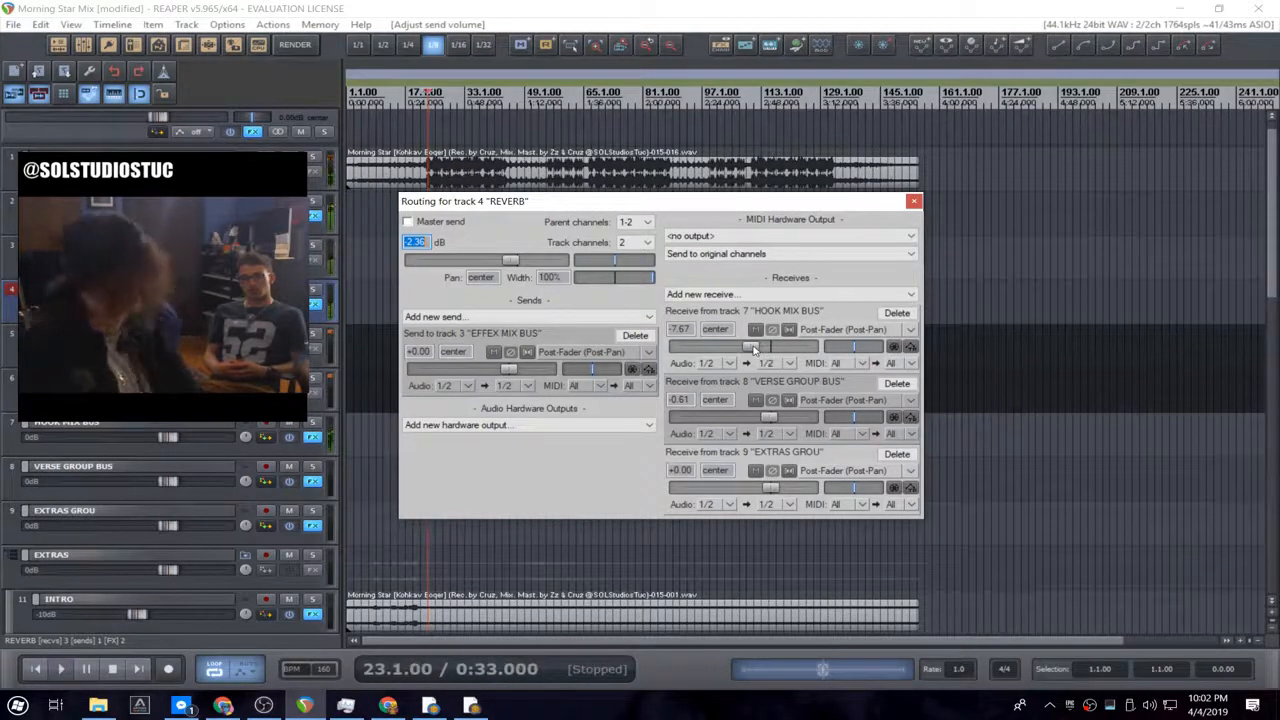
pyautogui.press('space')
pyautogui.moveTo(755, 348); pyautogui.dragTo(679, 348)
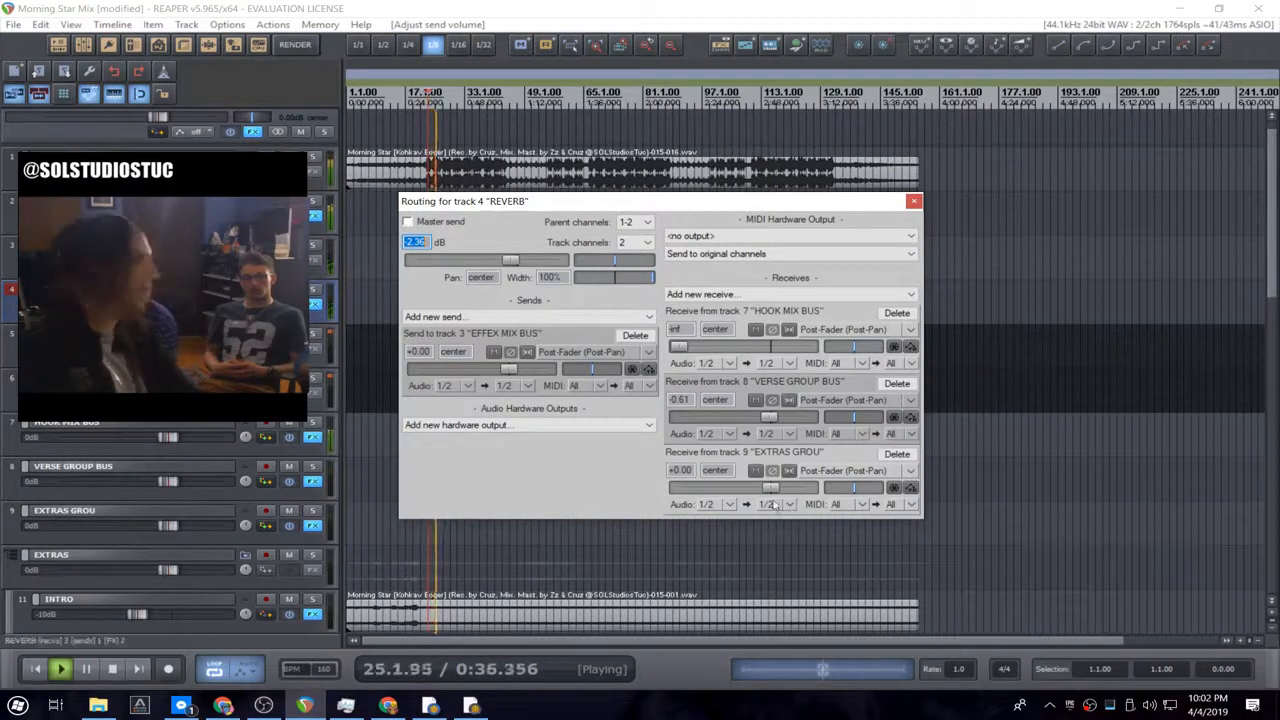
# - Raise the HOOK MIX BUS receive on the REVERB track to +12.00 dB during playback
pyautogui.moveTo(688, 348); pyautogui.dragTo(808, 348)
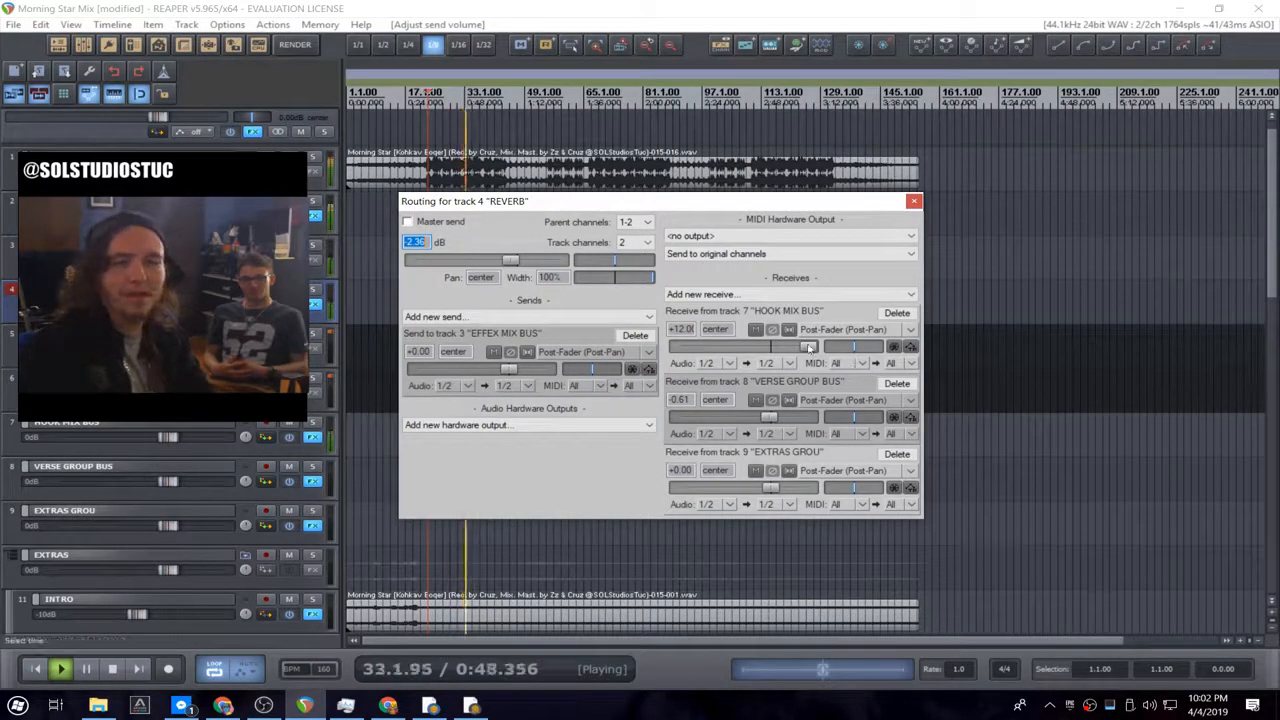
pyautogui.moveTo(781, 346); pyautogui.dragTo(840, 356)
pyautogui.press('space')
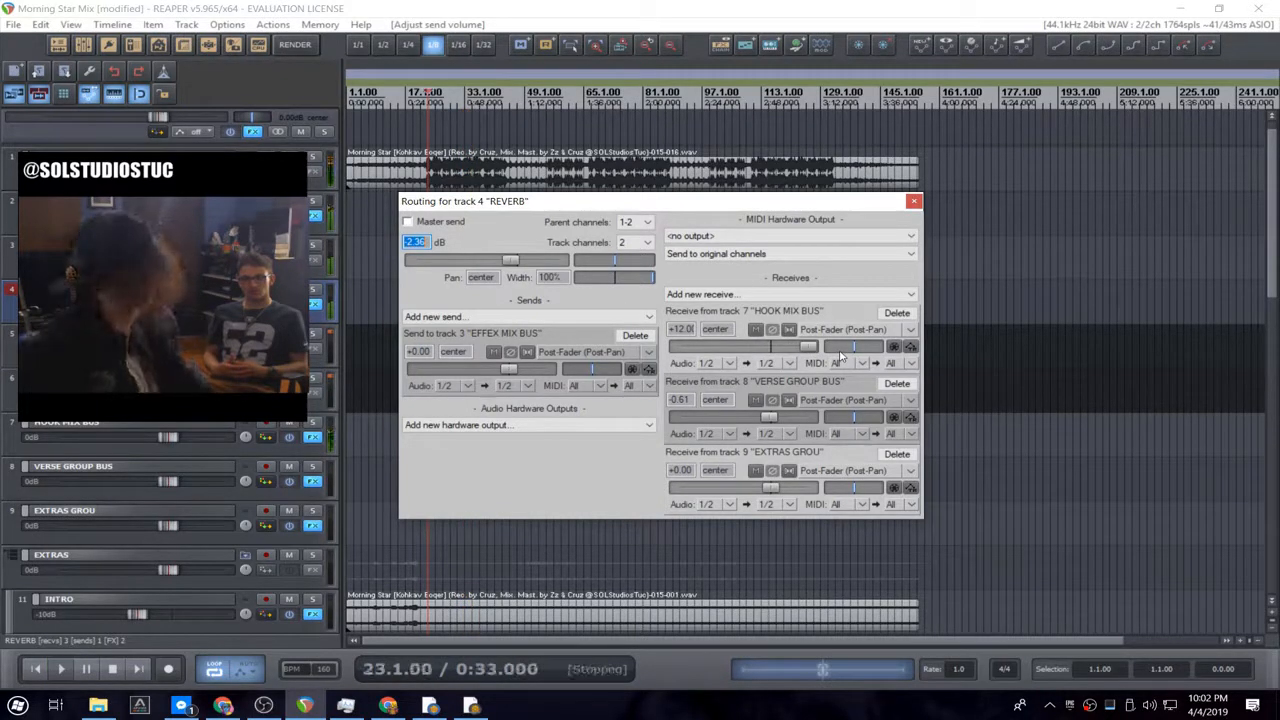
# - Audition the VOCAL MASTER GROUP soloed from 0:33, then unsolo it and stop playback
pyautogui.click(316, 203)
pyautogui.press('space')
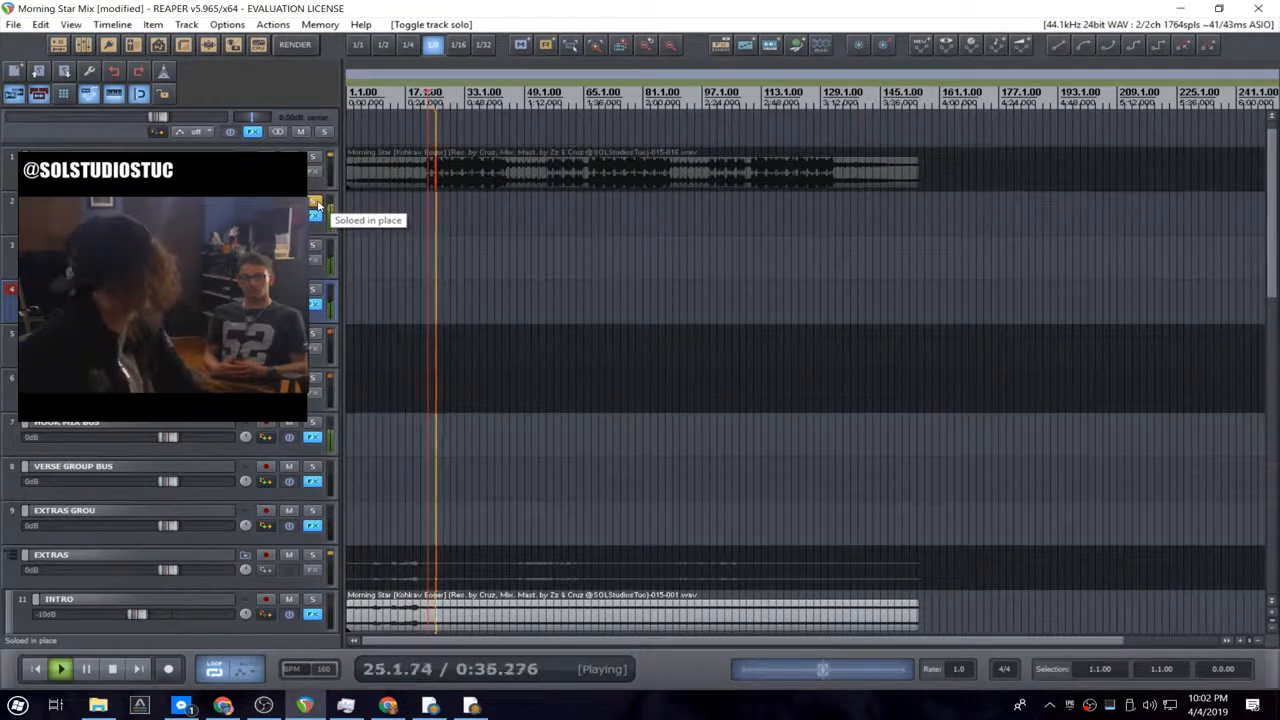
pyautogui.click(316, 204)
pyautogui.press('space')
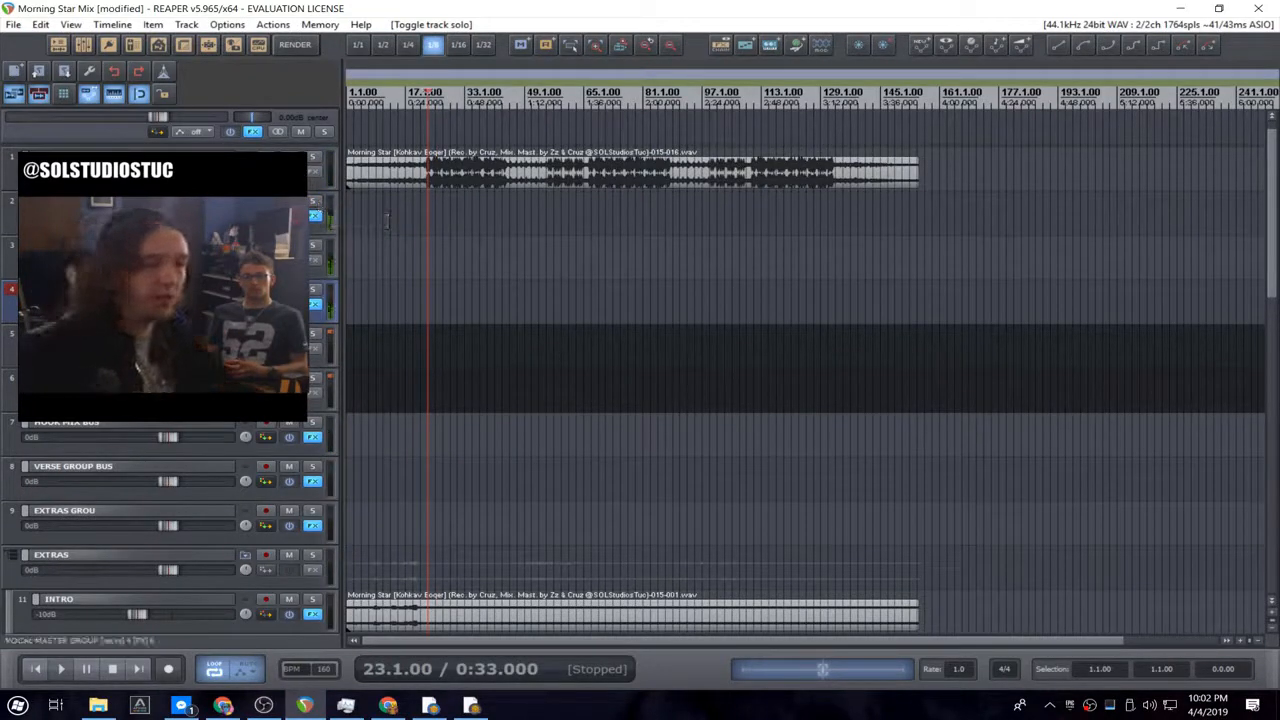
# - Show the REVERB track's volume envelope, and add and delete a trial point just before 0:33
pyautogui.press('v')
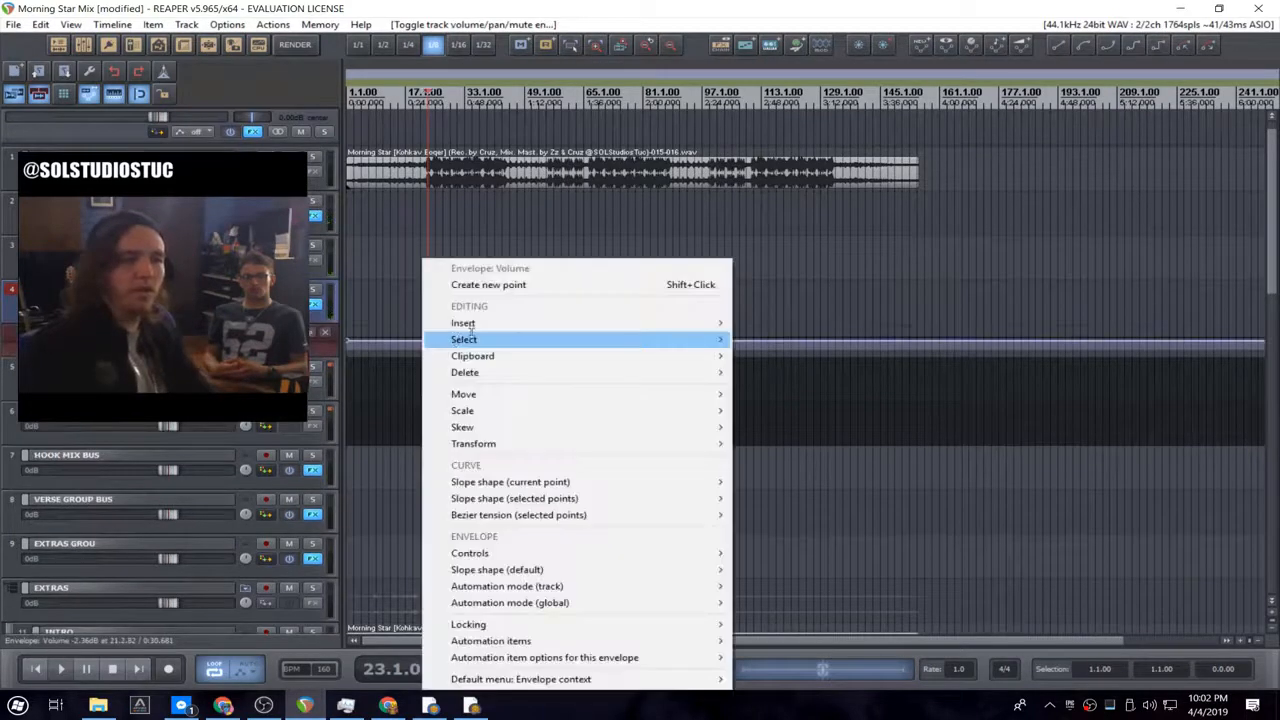
pyautogui.rightClick(423, 340)
pyautogui.click(503, 286)
pyautogui.moveTo(411, 336); pyautogui.dragTo(463, 372)
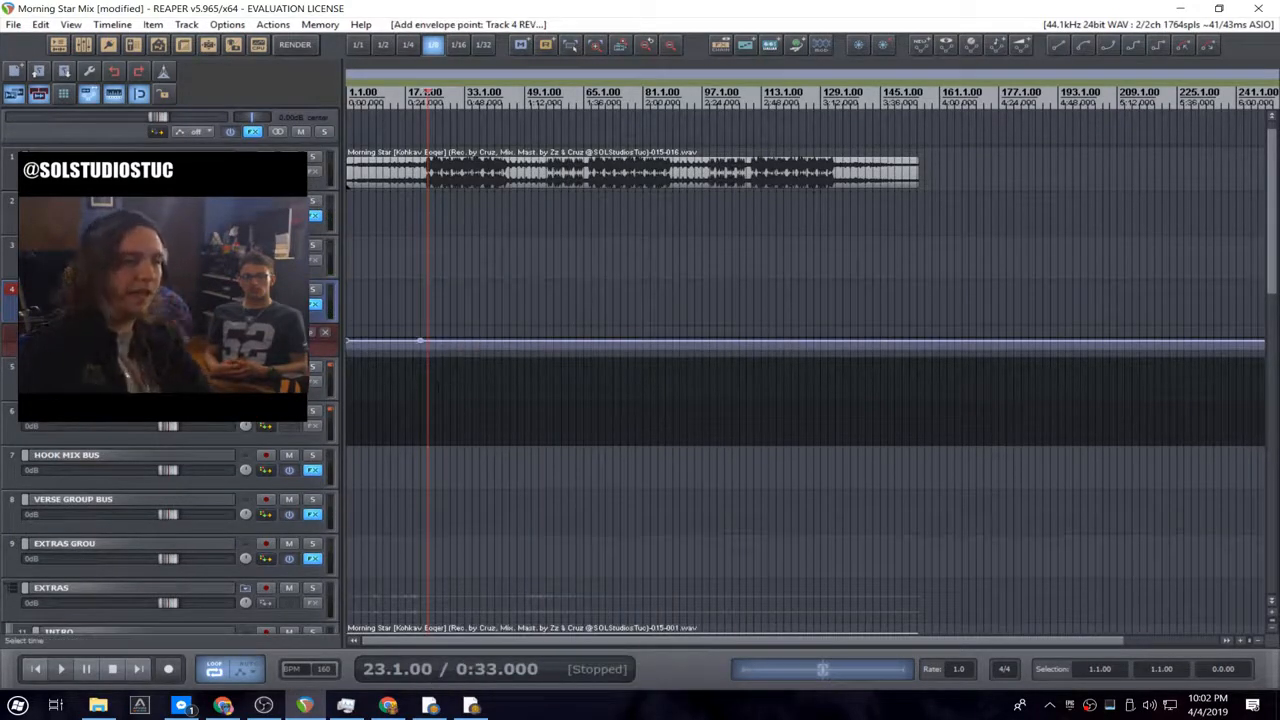
pyautogui.press('Delete')
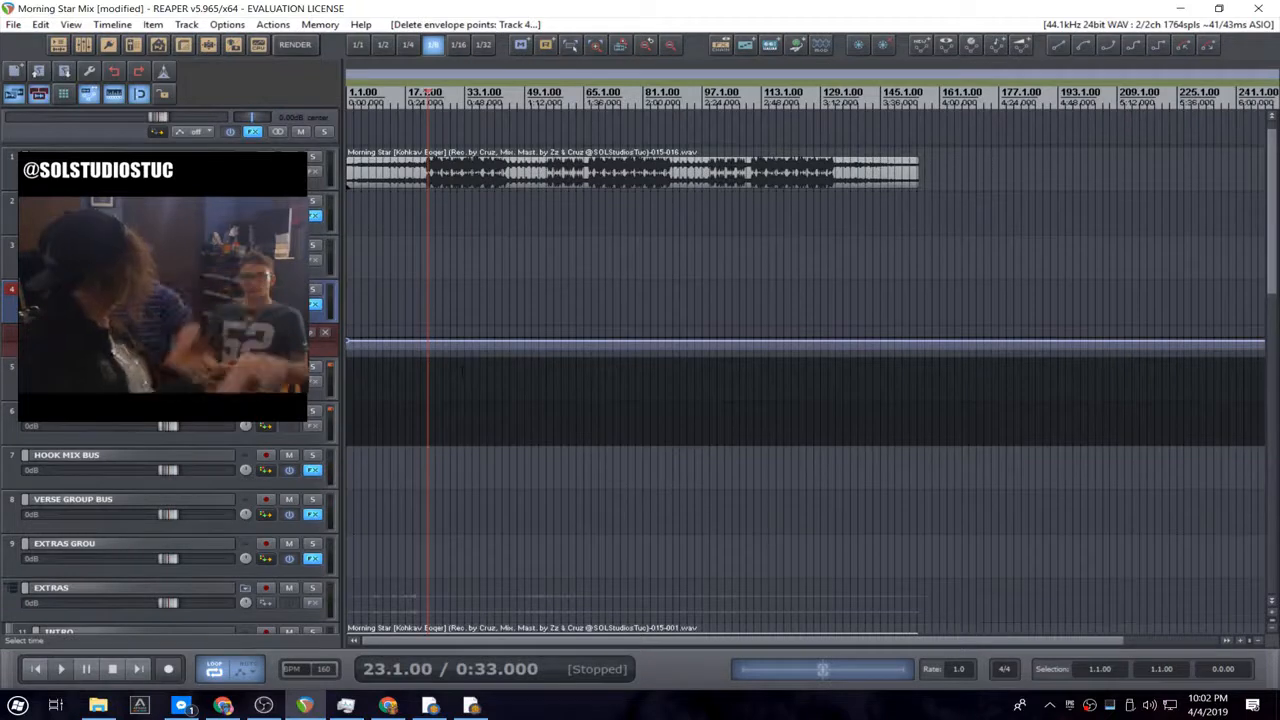
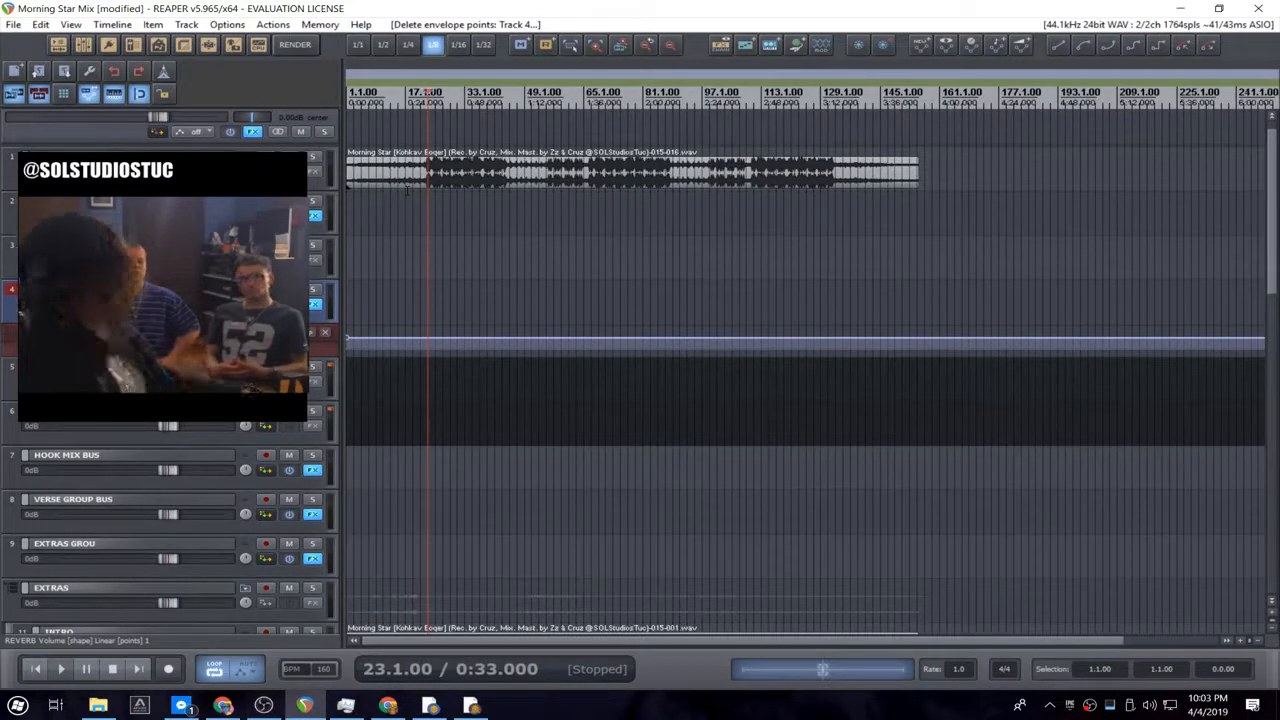
# - Fine-tune the REVERB track volume during playback from 0:33, comparing the soloed VOCAL MASTER GROUP with the full mix
pyautogui.press('space')
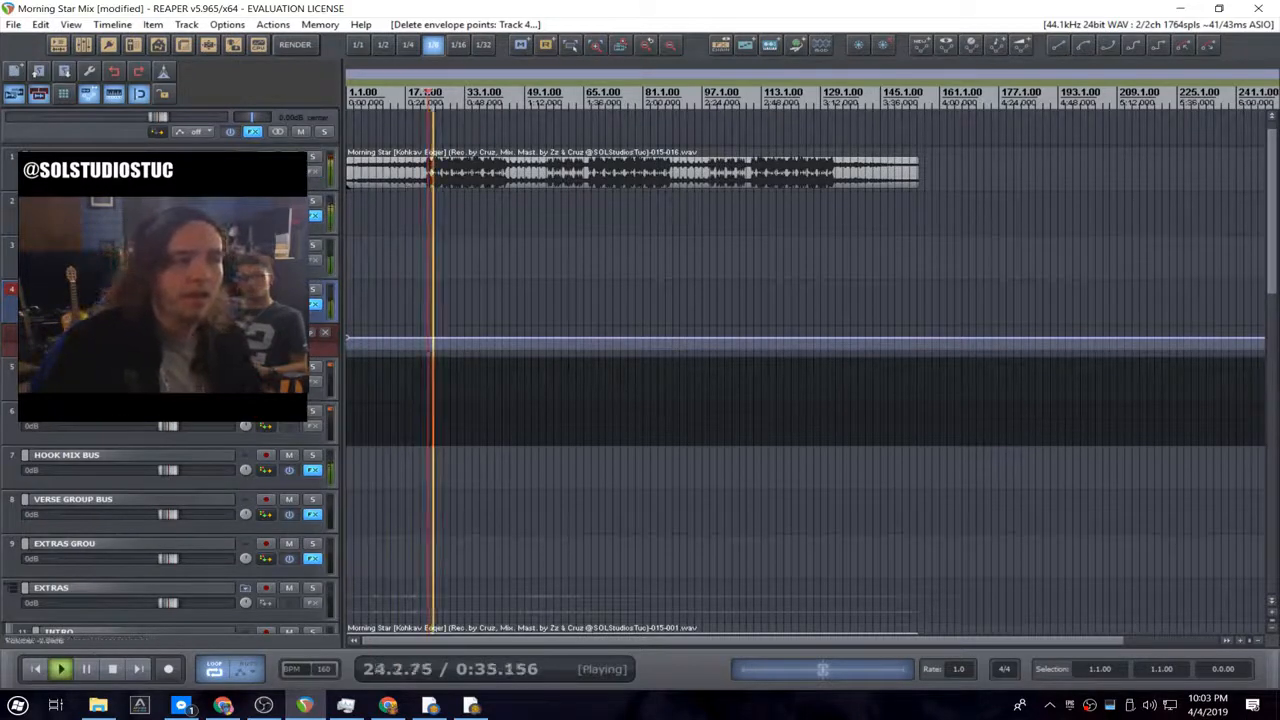
pyautogui.moveTo(164, 304); pyautogui.dragTo(160, 304)
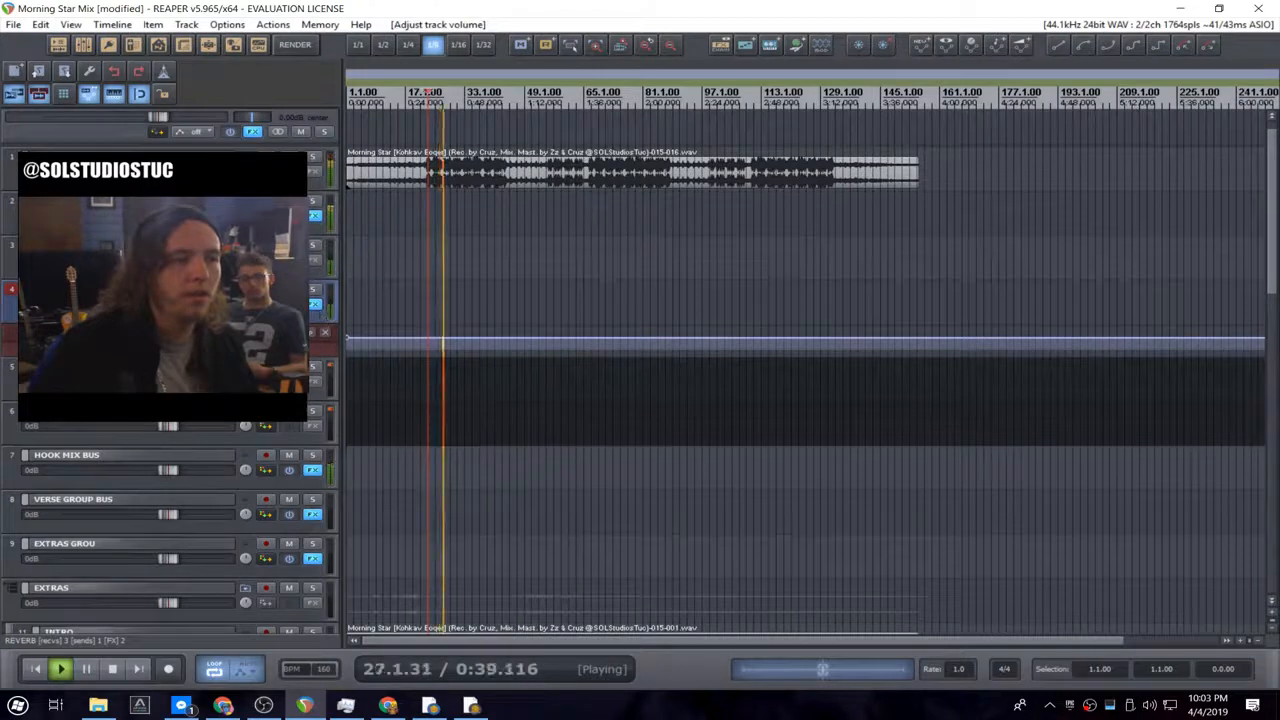
pyautogui.click(314, 201)
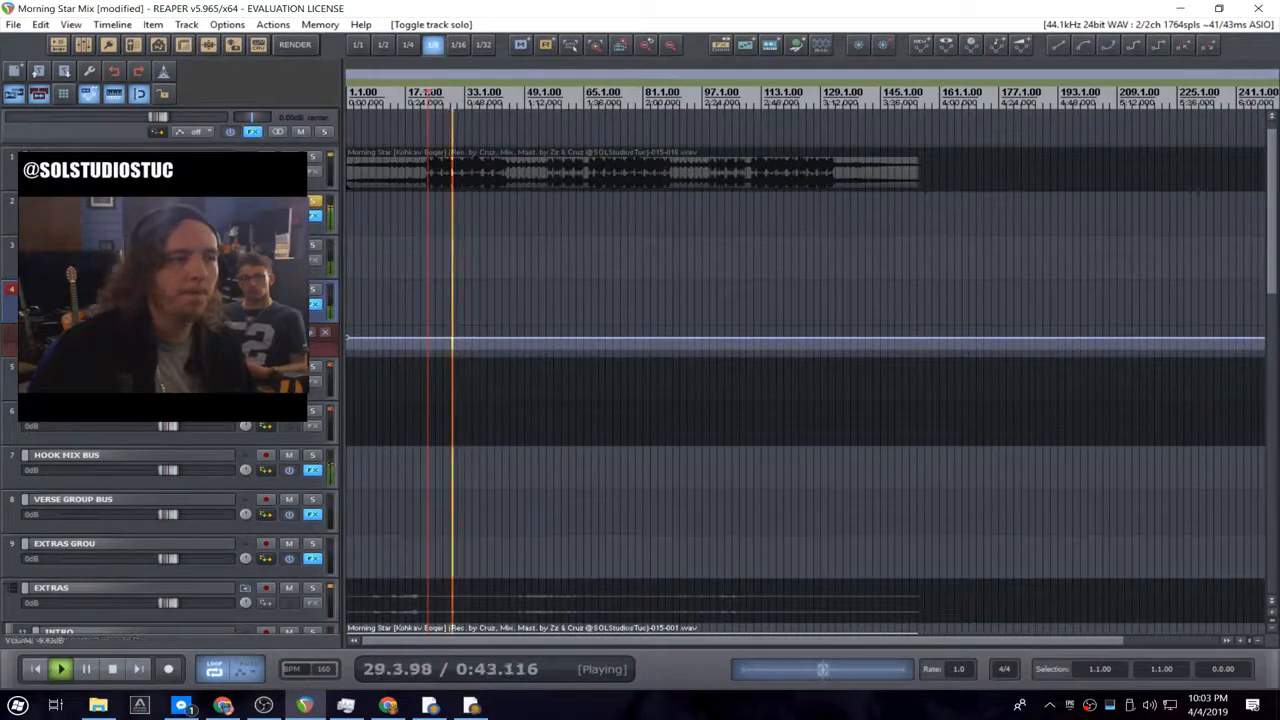
pyautogui.moveTo(160, 304); pyautogui.dragTo(164, 304)
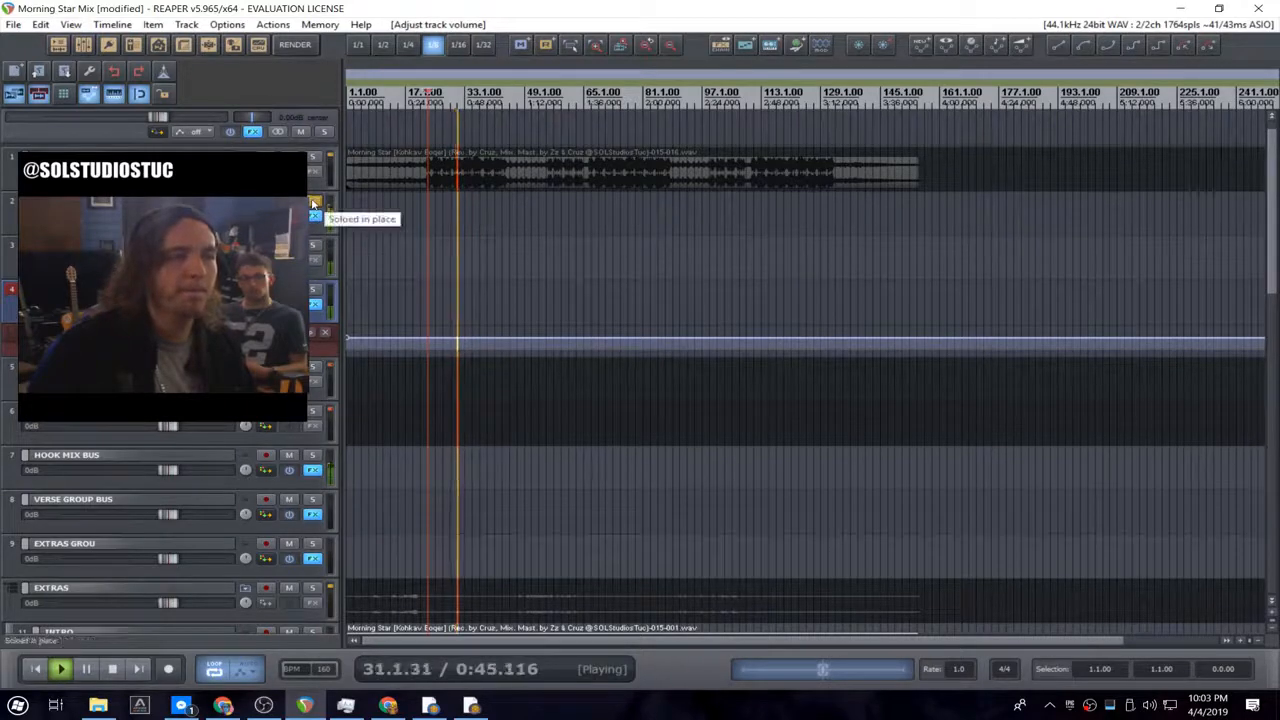
pyautogui.click(314, 201)
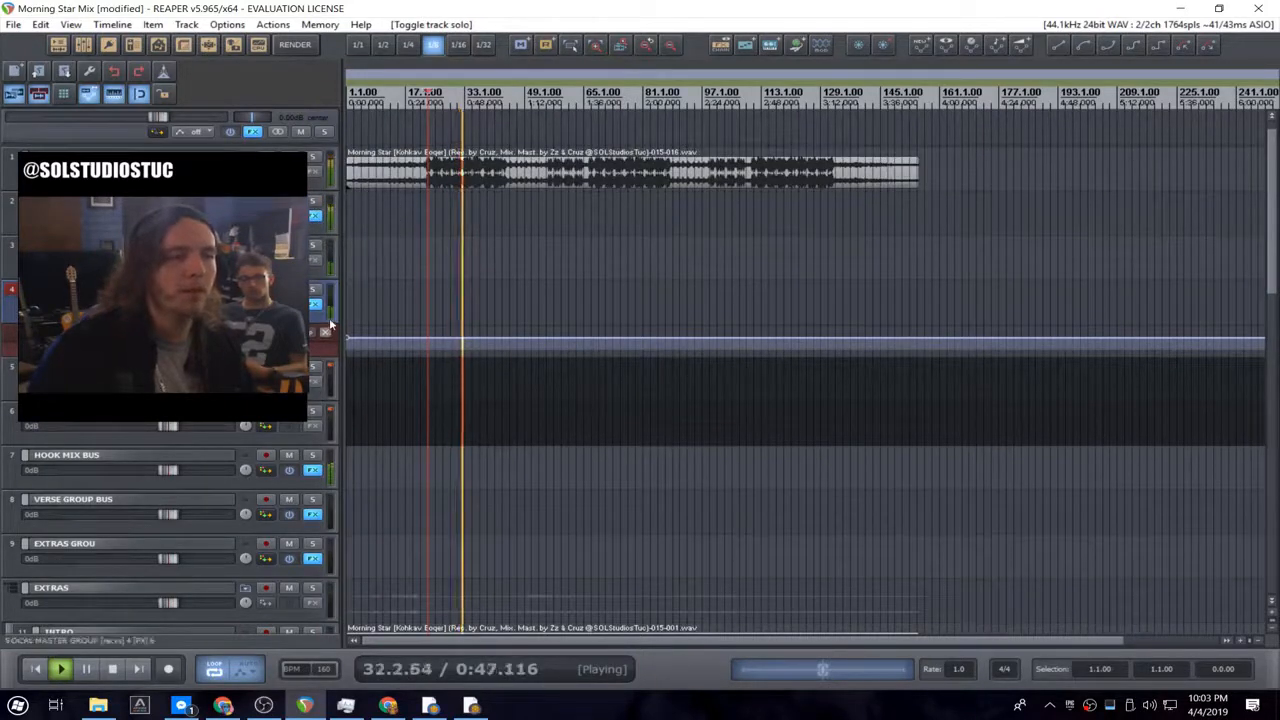
pyautogui.press('space')
# - Duplicate the REVERB track, naming the copy REVERB SHORT and the original REVERB LONG
pyautogui.rightClick(22, 298)
pyautogui.moveTo(200, 290)
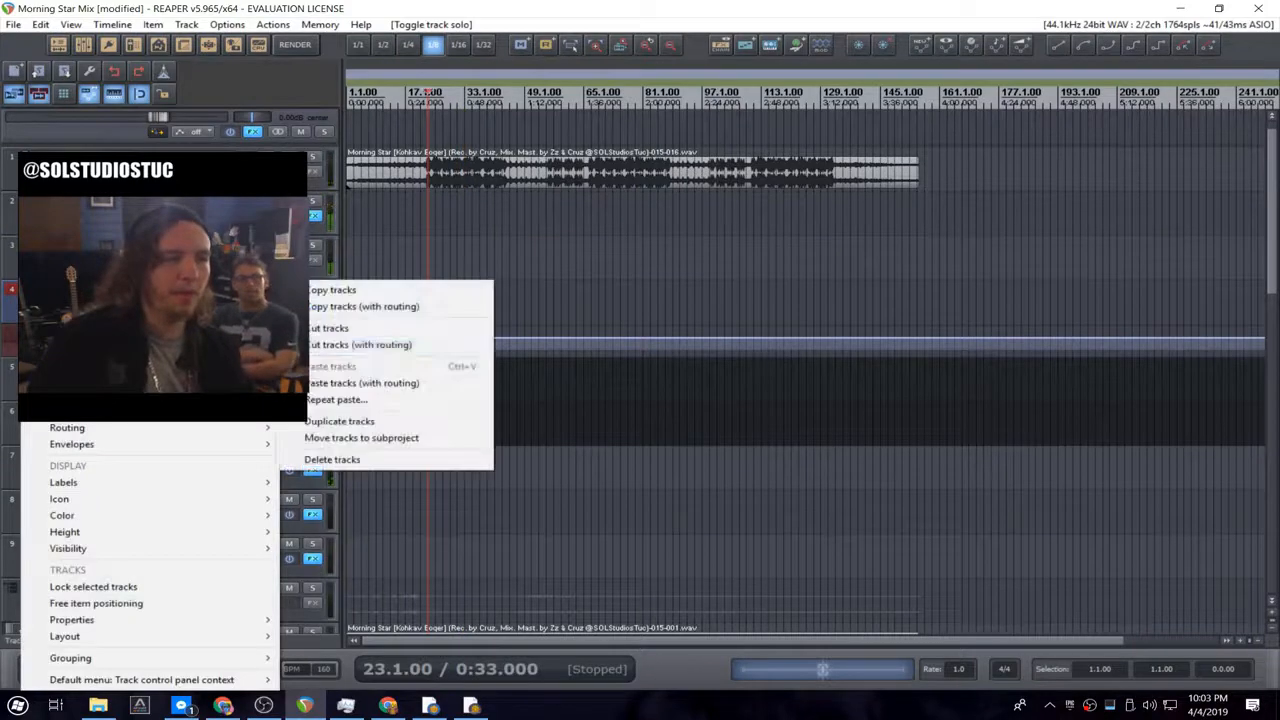
pyautogui.click(378, 421)
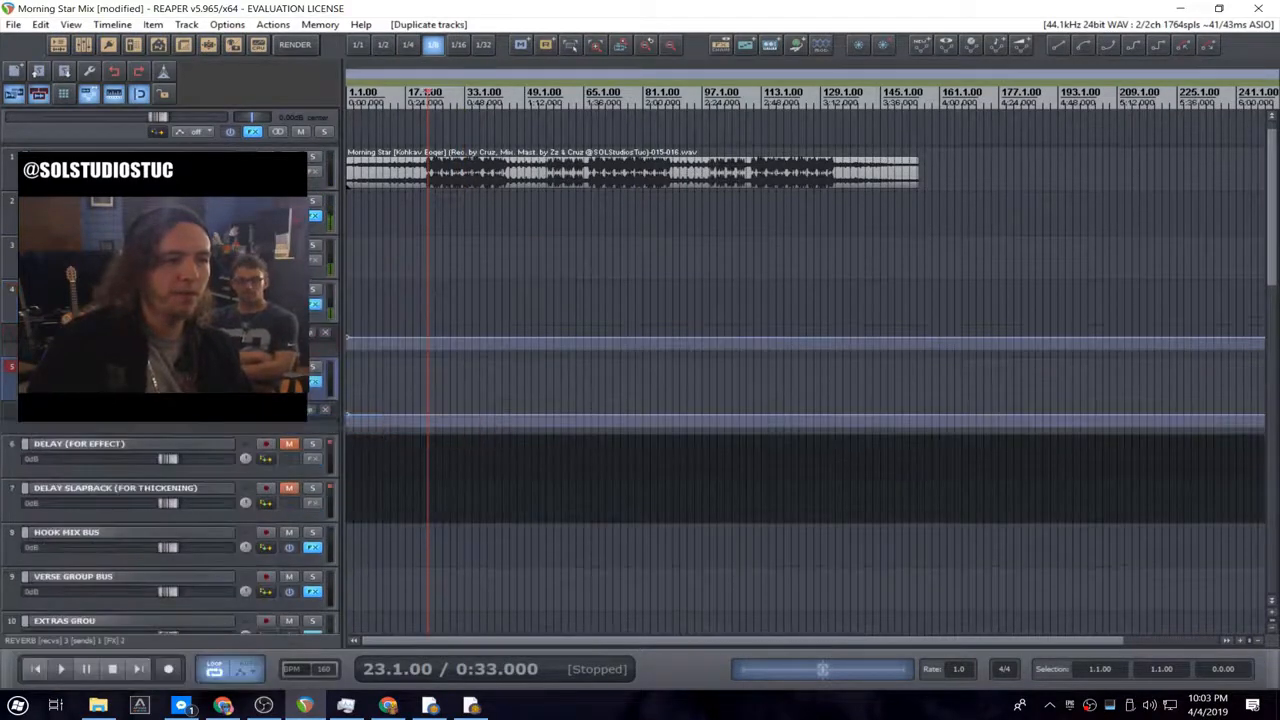
pyautogui.doubleClick(80, 367)
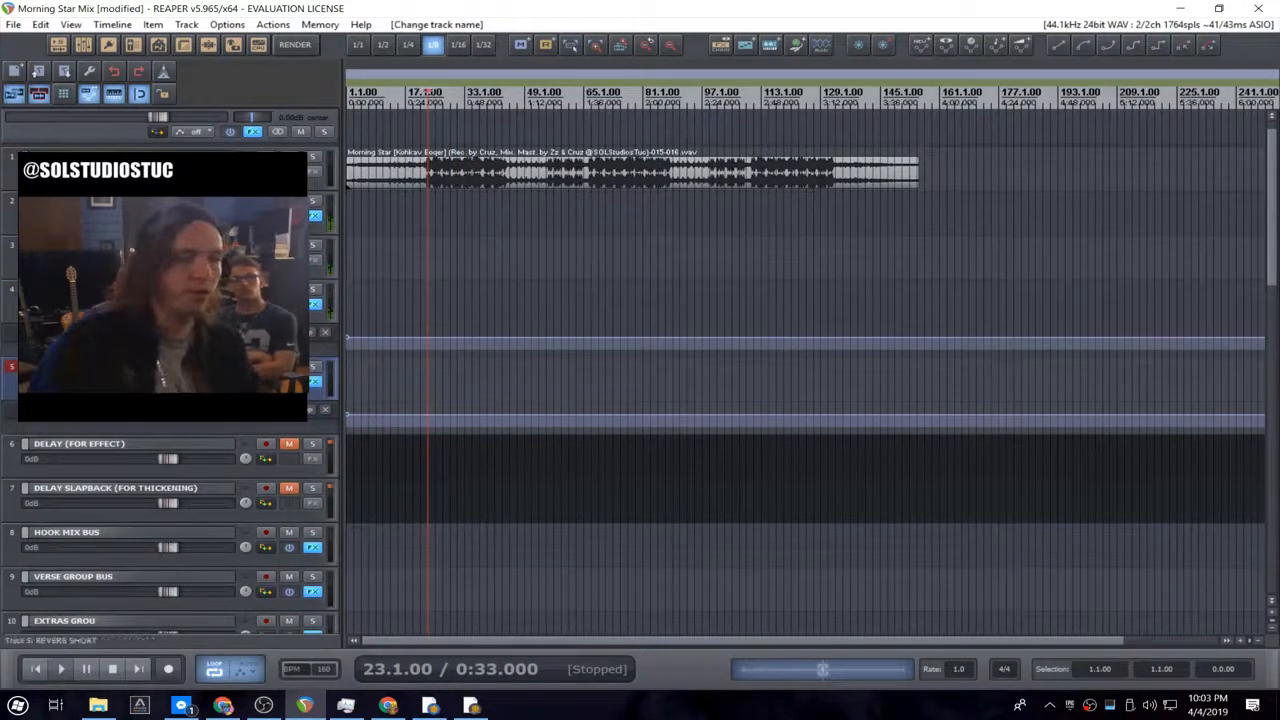
pyautogui.click(80, 290)
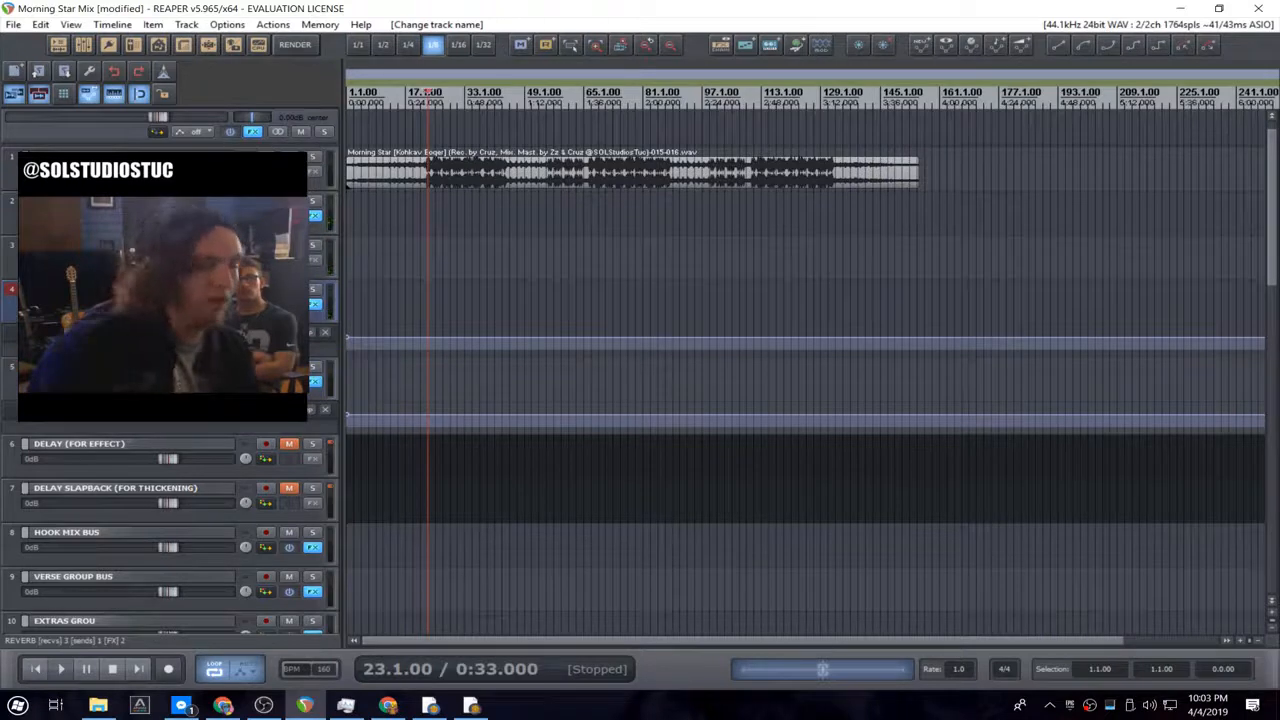
# - With both reverb tracks soloed, set REVERB SHORT's ReaVerbate to room size 31, dampening 100, initial delay 107 ms and lowpass 11236 Hz
pyautogui.click(317, 367)
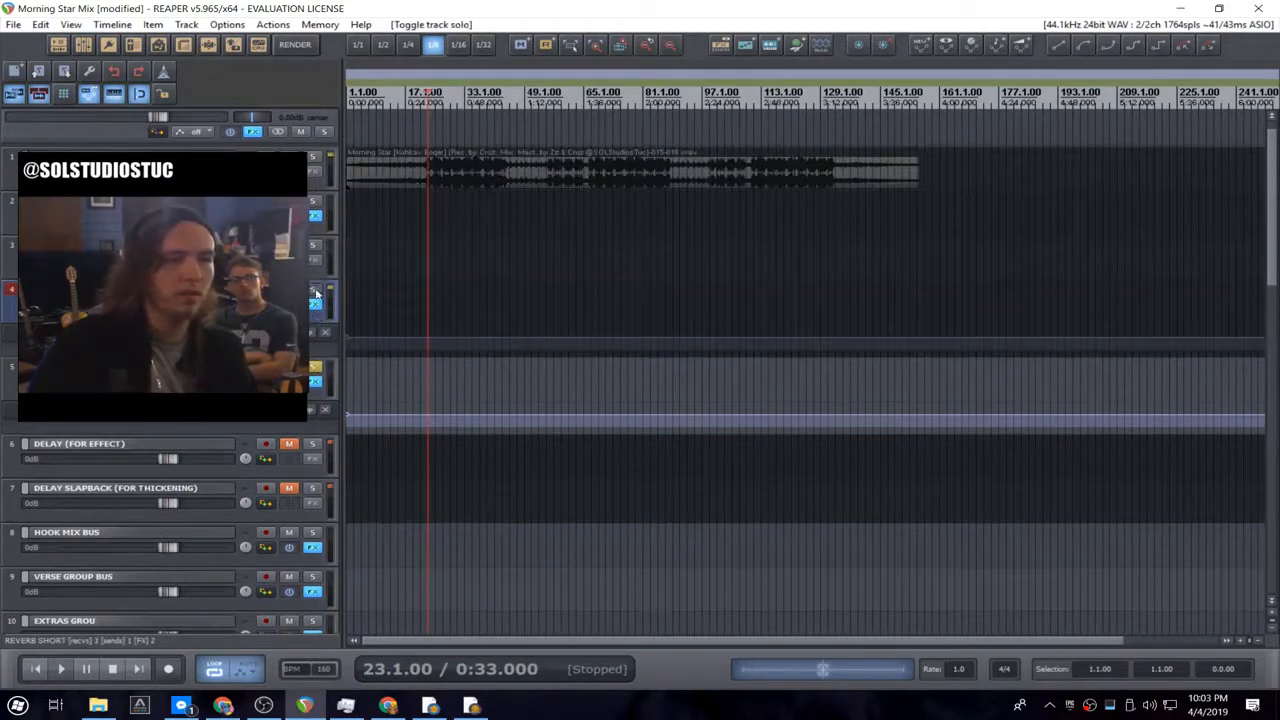
pyautogui.click(315, 381)
pyautogui.press('space')
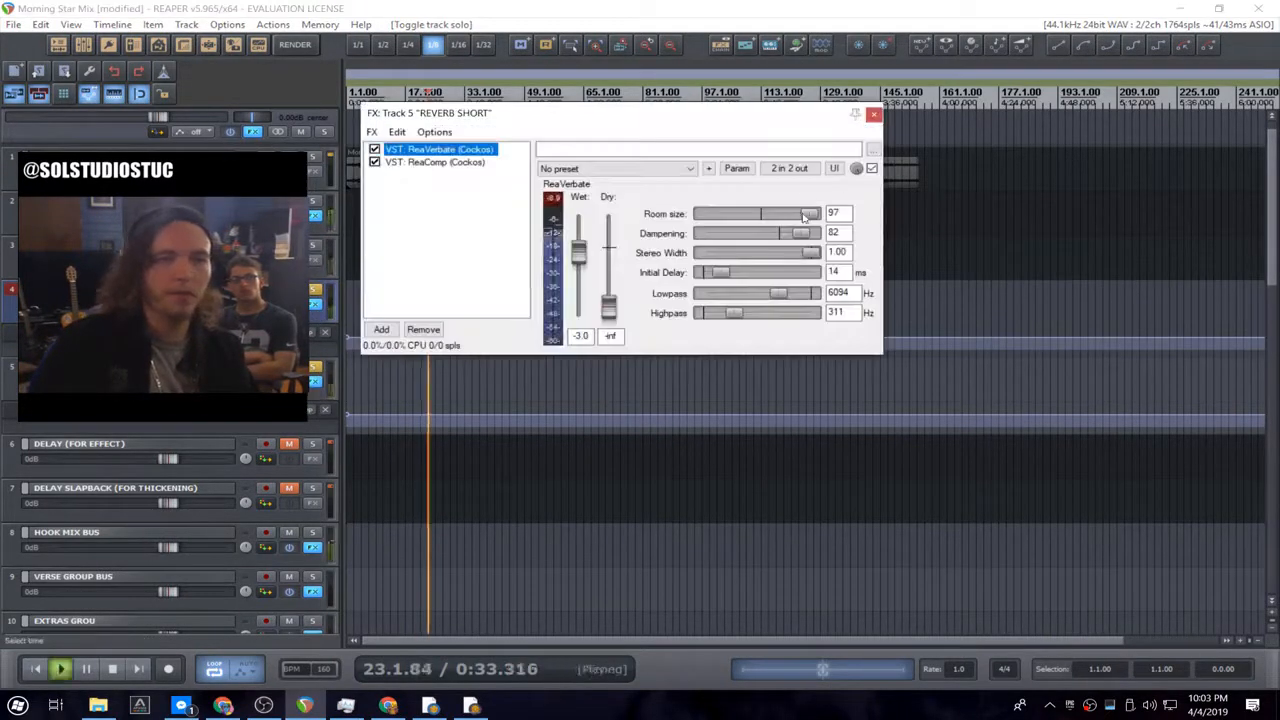
pyautogui.moveTo(806, 216); pyautogui.dragTo(718, 221)
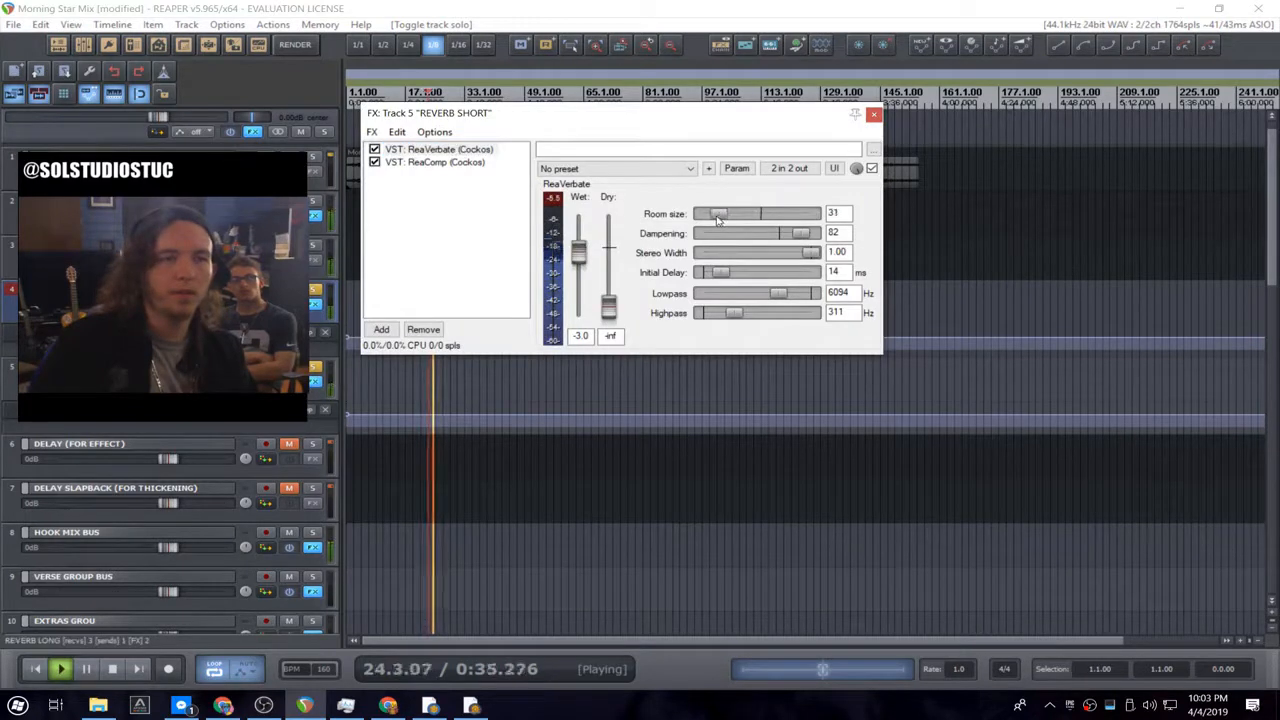
pyautogui.moveTo(800, 233); pyautogui.dragTo(822, 236)
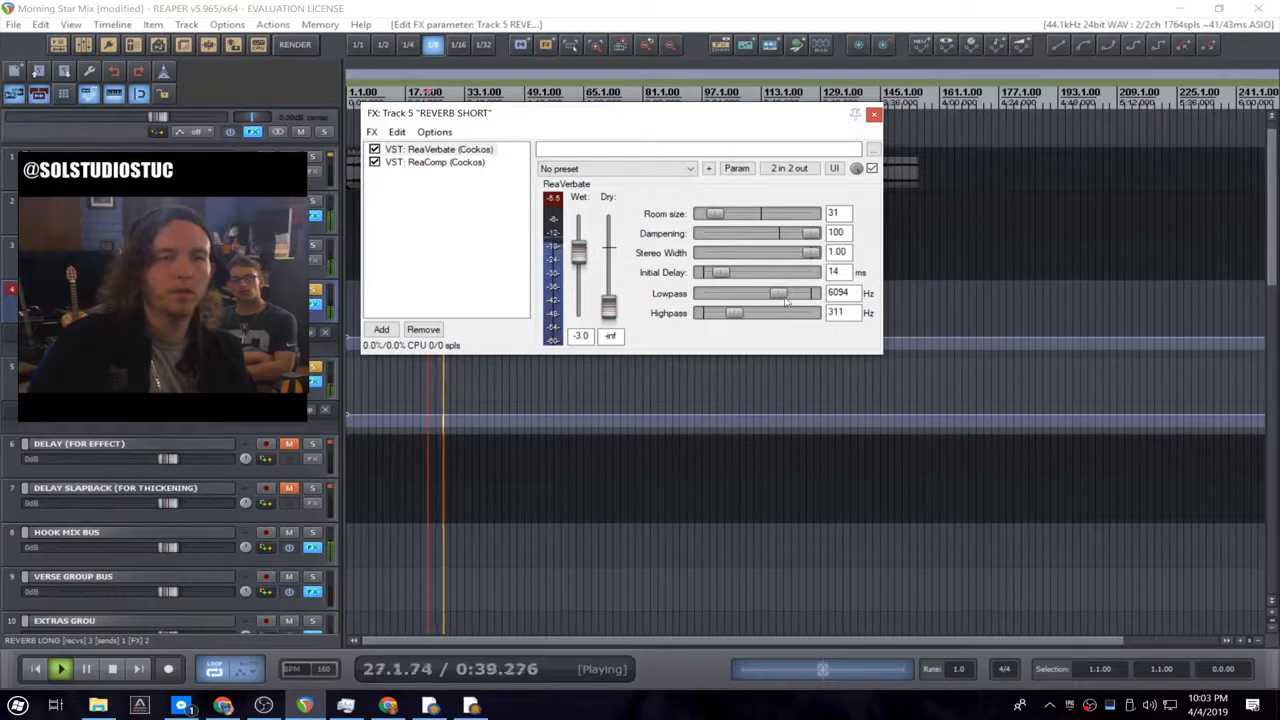
pyautogui.moveTo(778, 294); pyautogui.dragTo(802, 293)
pyautogui.moveTo(719, 273); pyautogui.dragTo(794, 295)
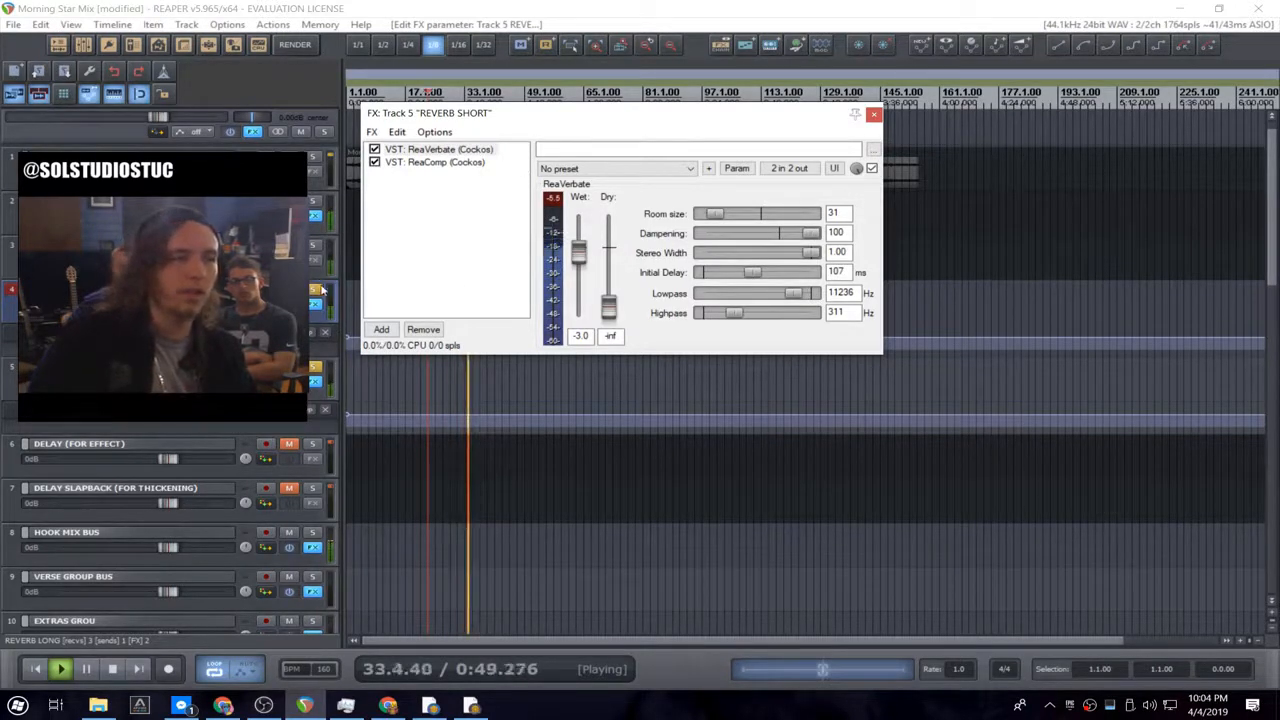
# - Unsolo REVERB LONG and refine REVERB SHORT's ReaVerbate to initial delay 57 ms, lowpass 9852 Hz and room size 36
pyautogui.click(315, 290)
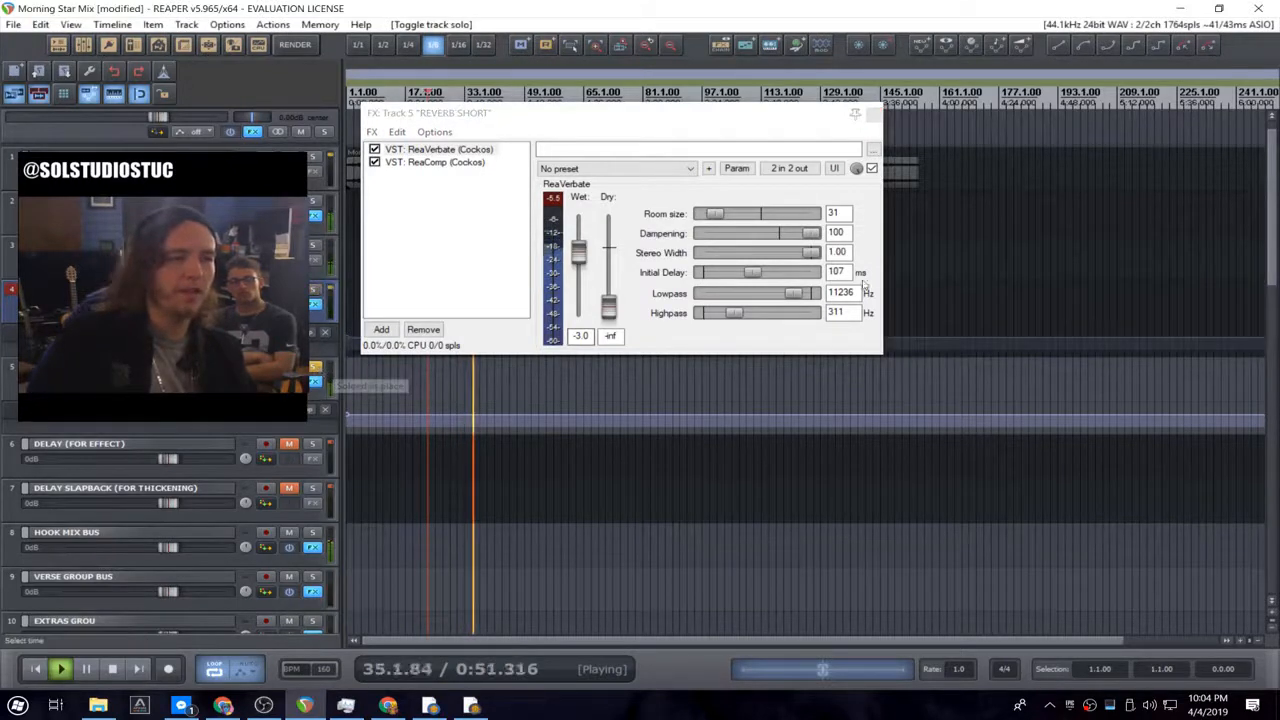
pyautogui.moveTo(753, 274); pyautogui.dragTo(790, 298)
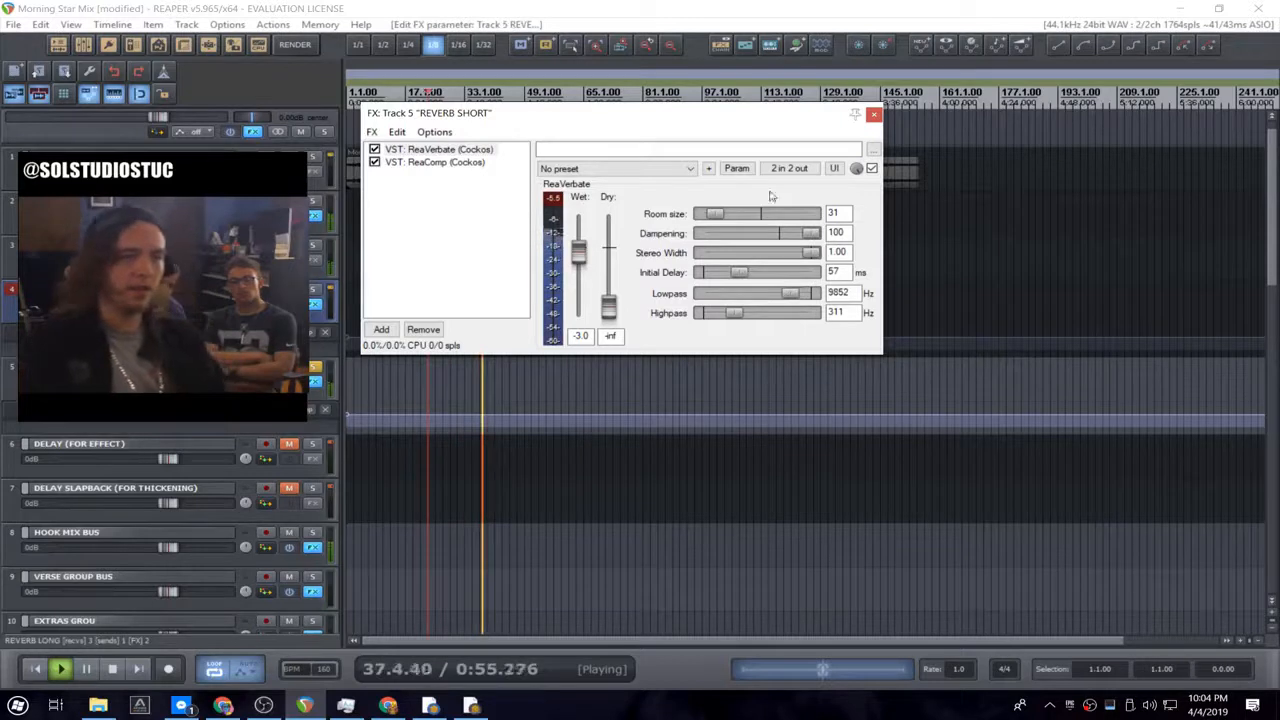
pyautogui.moveTo(714, 213); pyautogui.dragTo(735, 214)
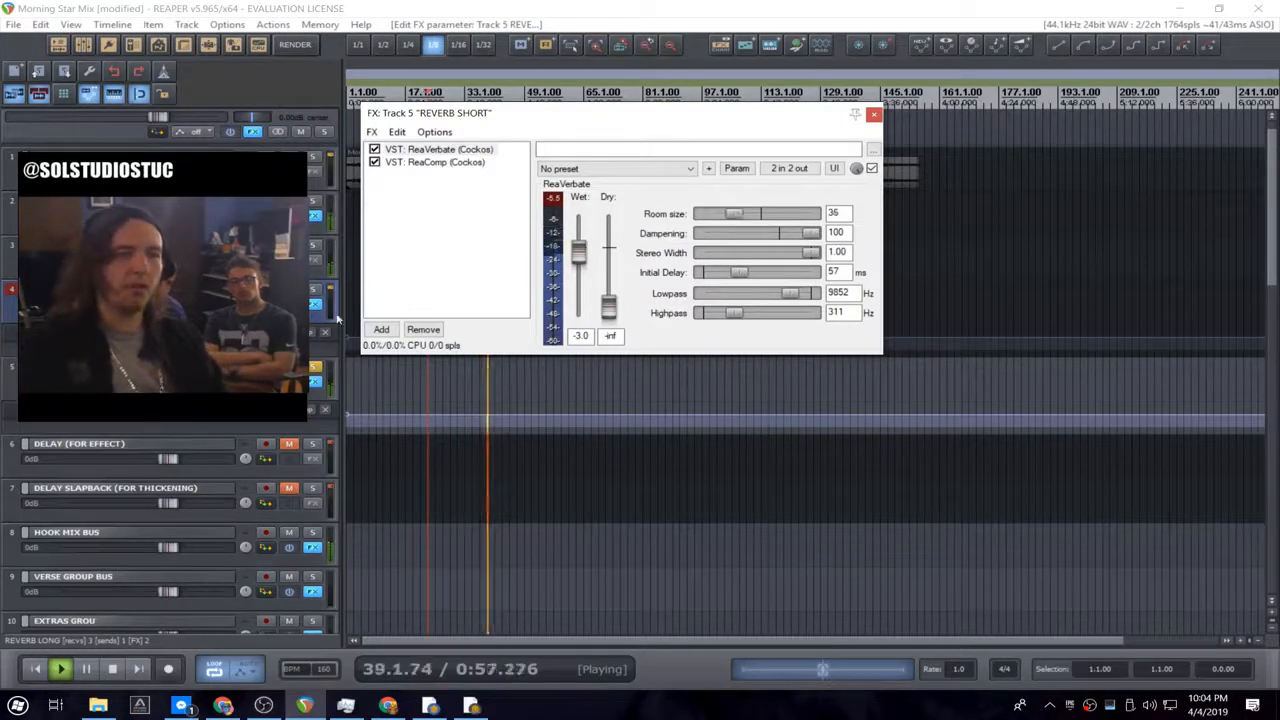
# - Balance REVERB SHORT against the soloed REVERB LONG during repeated playback, bringing the REVERB SHORT track volume to -16.2 dB
pyautogui.moveTo(178, 382); pyautogui.dragTo(184, 382)
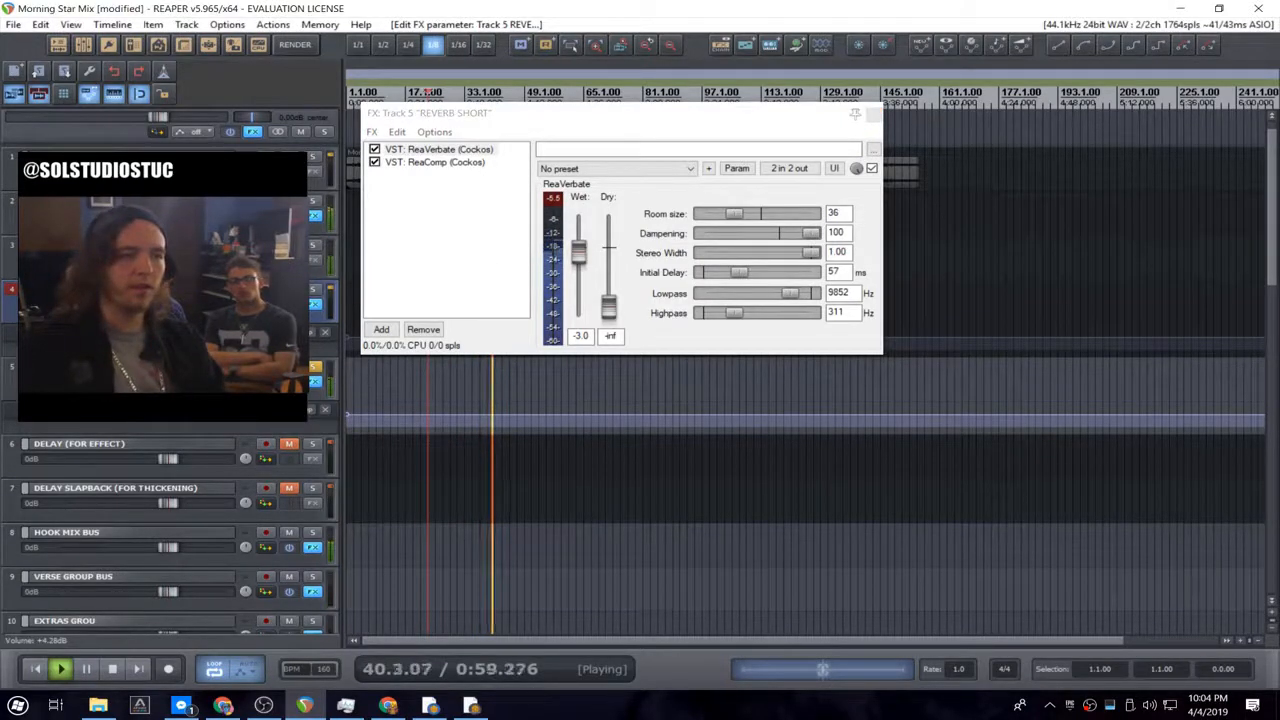
pyautogui.click(316, 292)
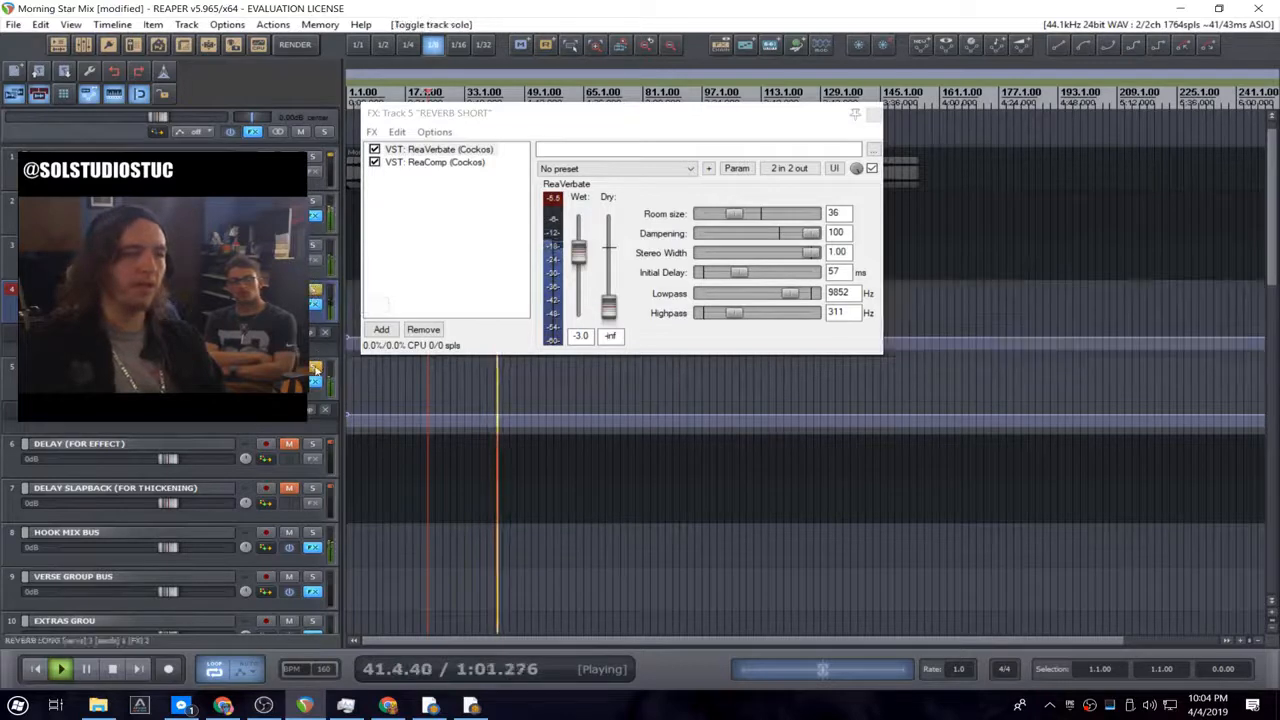
pyautogui.click(314, 367)
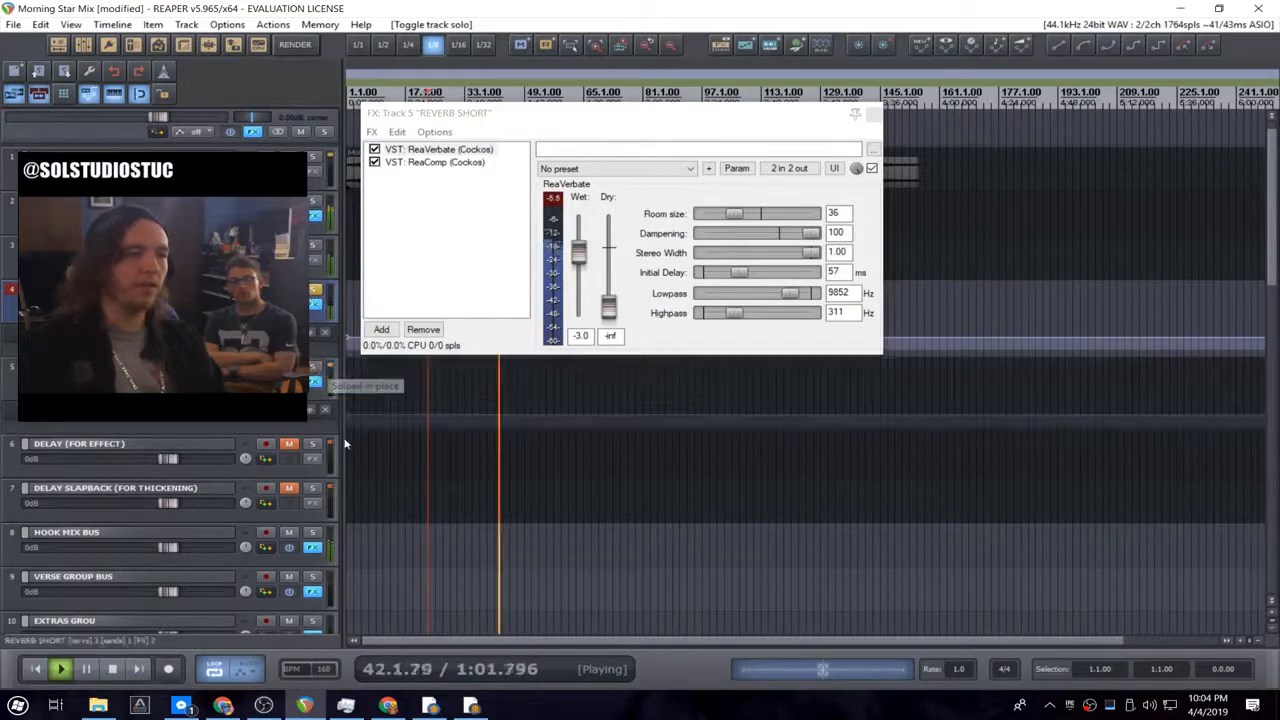
pyautogui.click(314, 367)
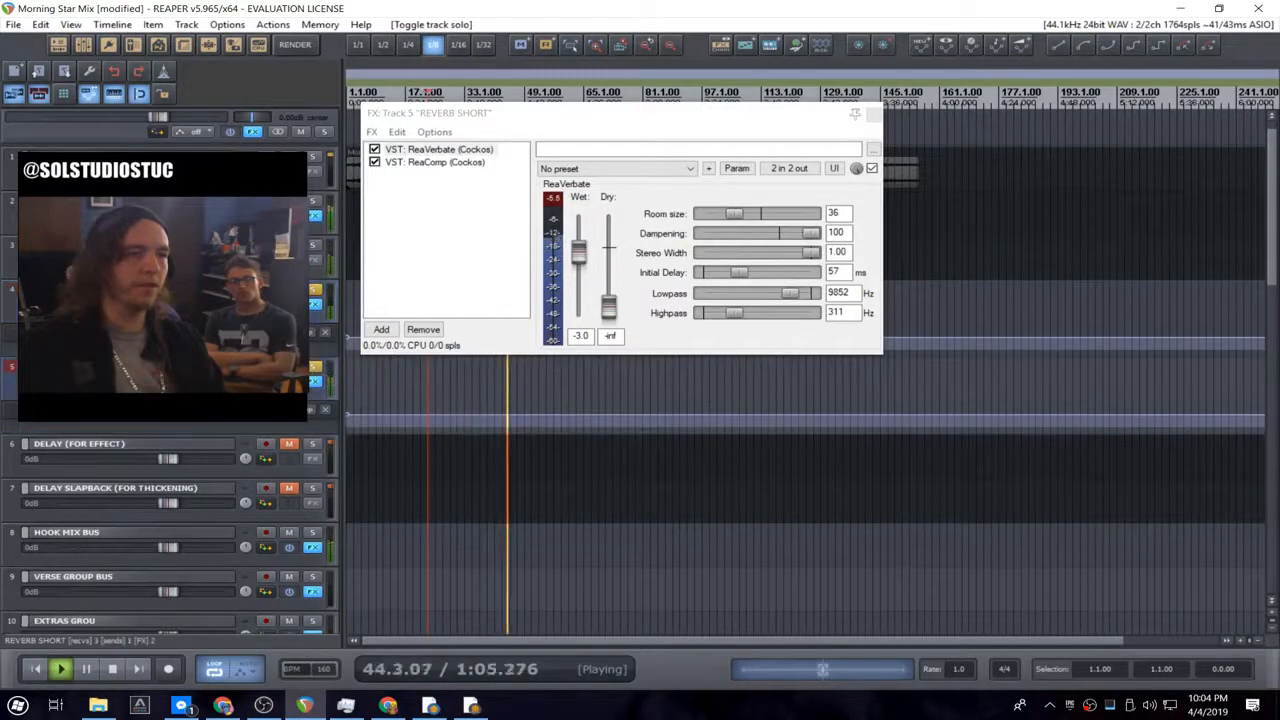
pyautogui.moveTo(168, 381); pyautogui.dragTo(155, 381)
pyautogui.press('space')
pyautogui.press('space')
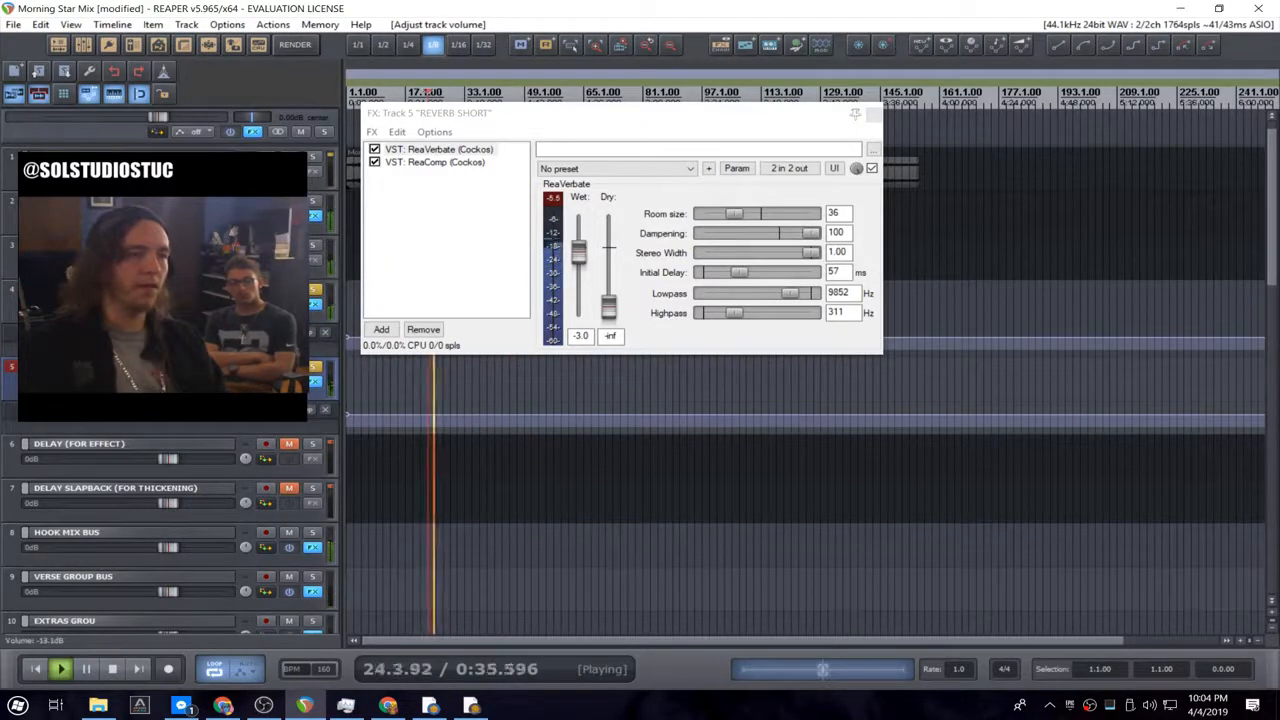
pyautogui.press('space')
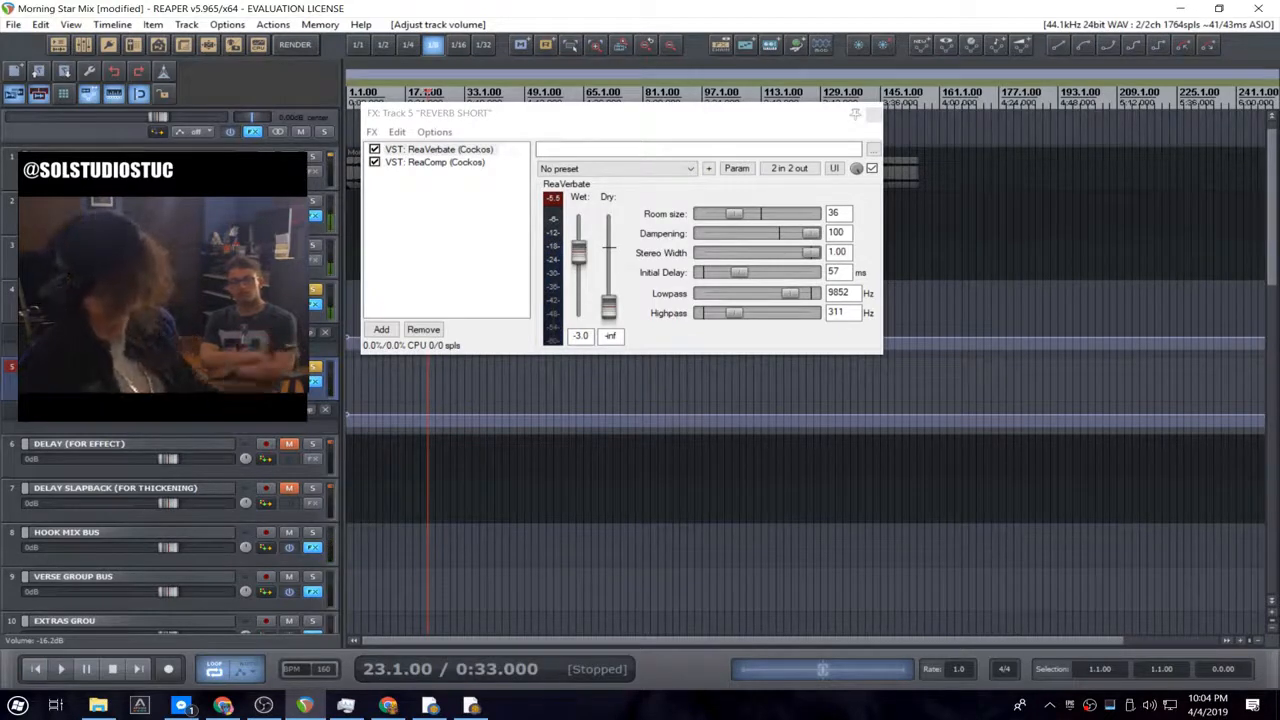
pyautogui.press('space')
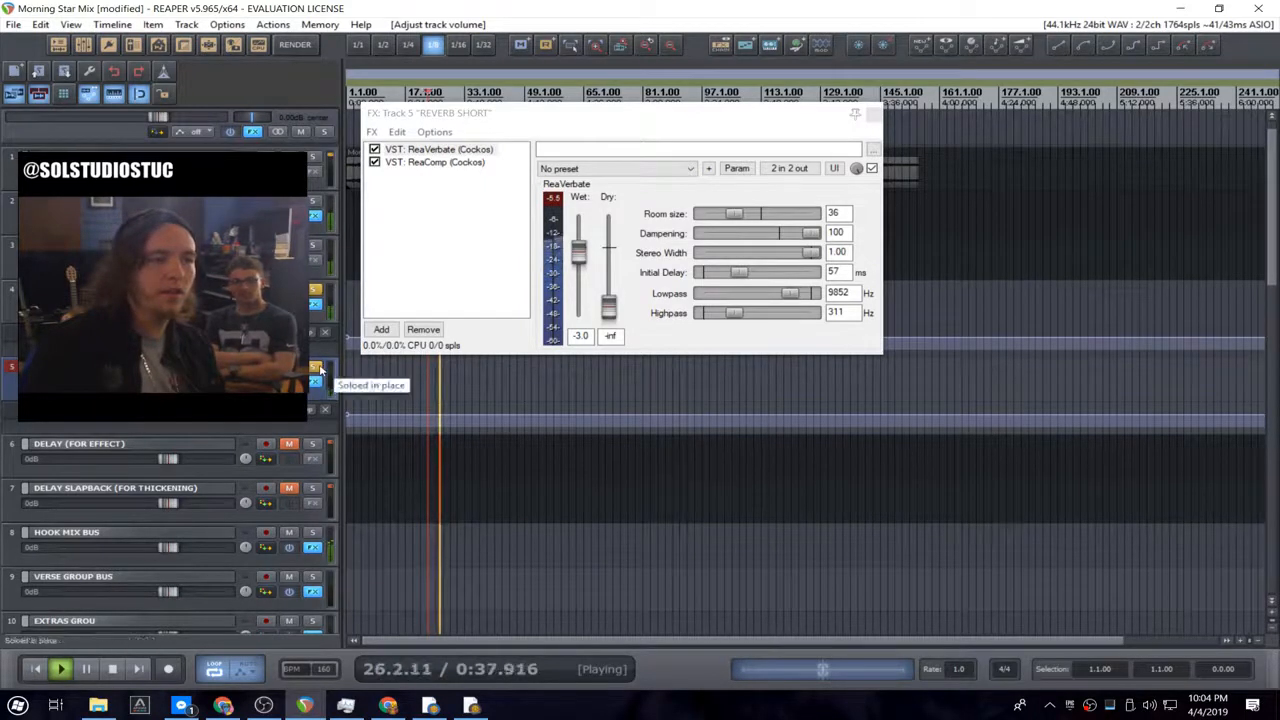
# - Unsolo both reverb tracks to hear the full mix, and close the REVERB SHORT effects window
pyautogui.click(316, 368)
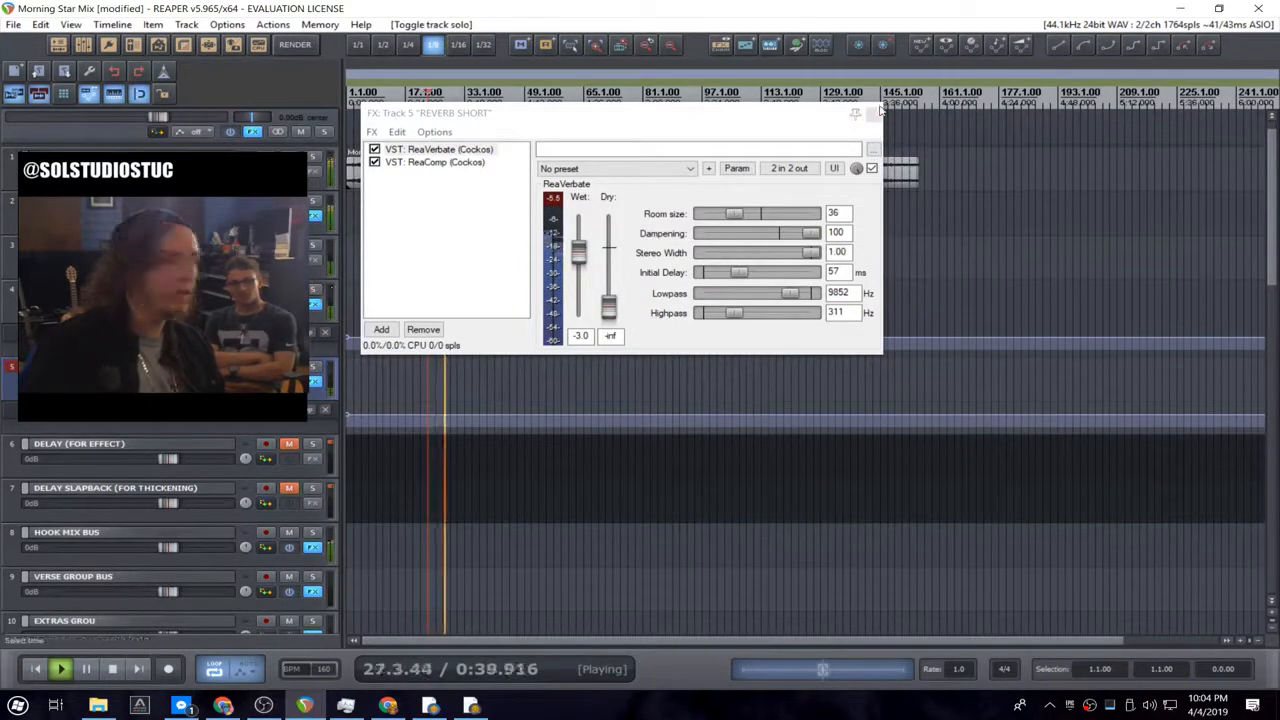
pyautogui.click(877, 115)
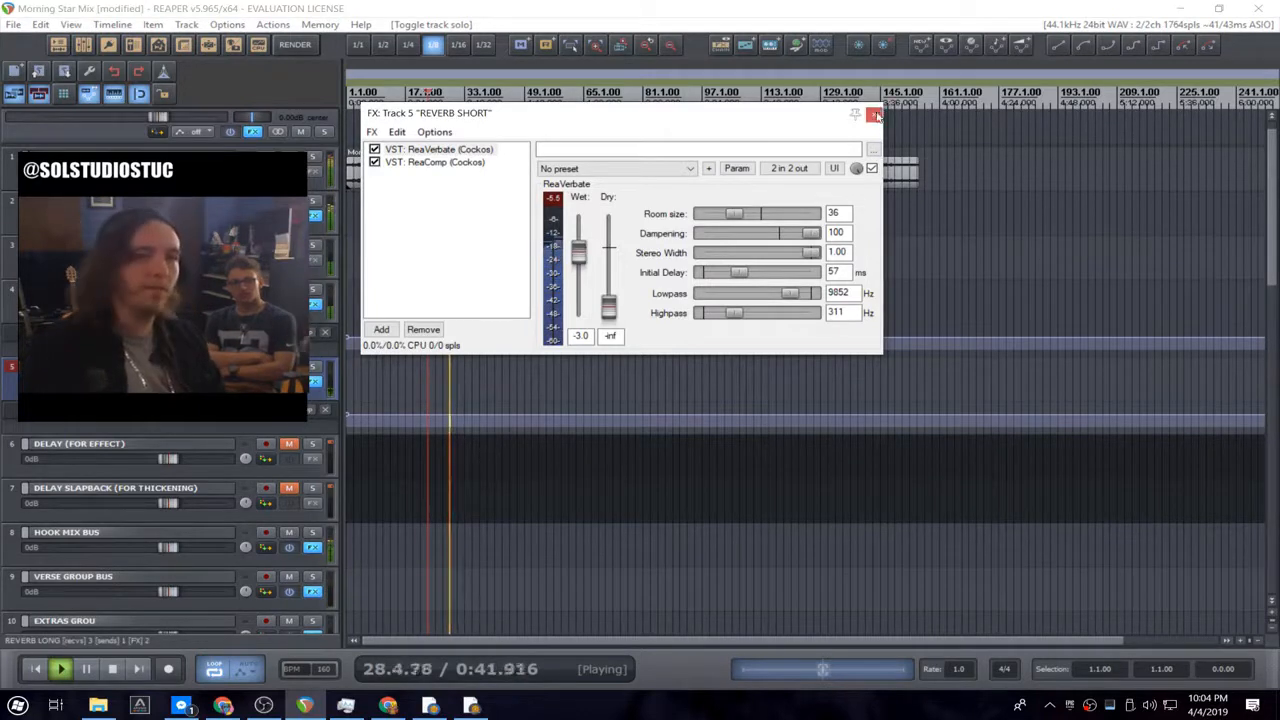
pyautogui.click(877, 115)
pyautogui.press('space')
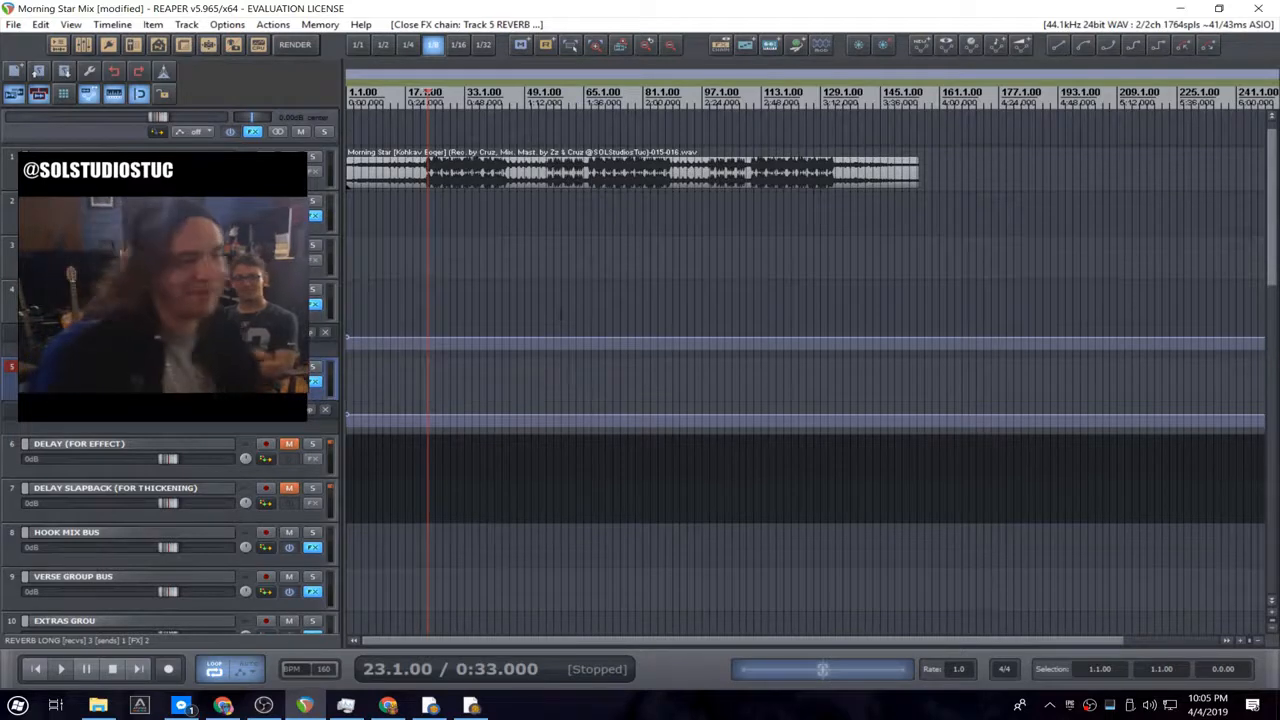
# - Unmute and solo the DELAY (FOR EFFECT) track while the mix plays
pyautogui.press('space')
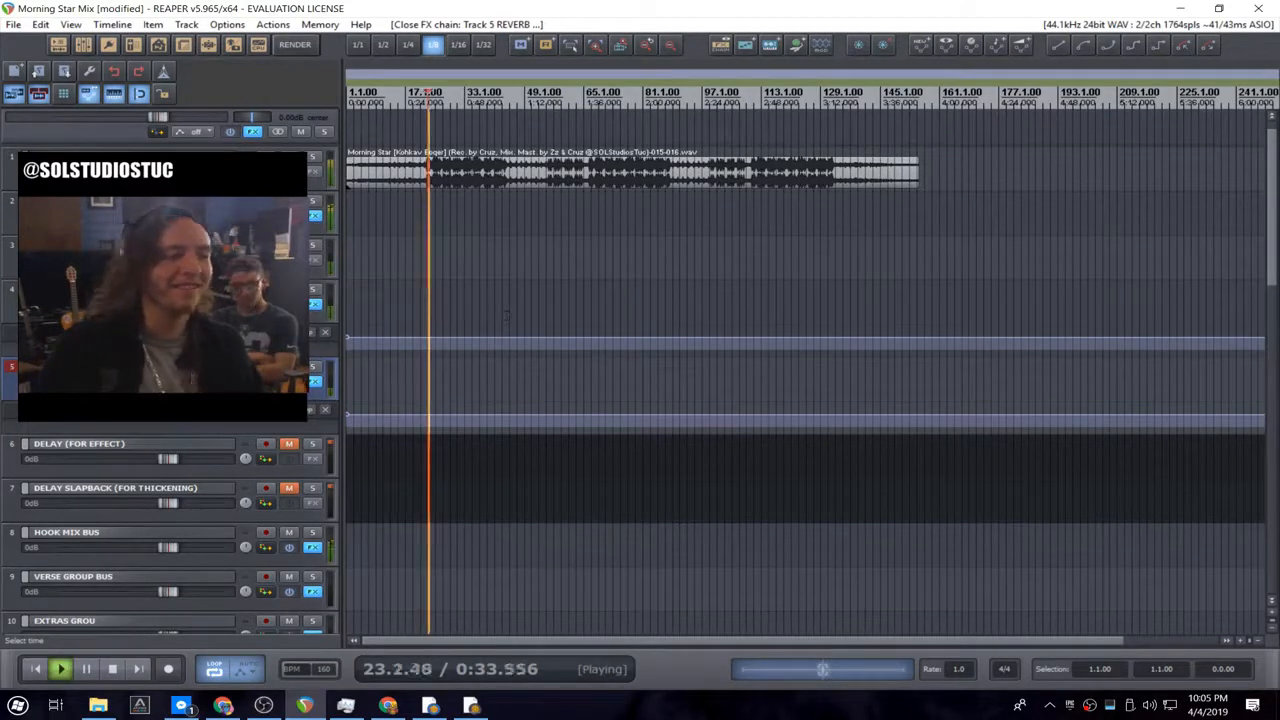
pyautogui.click(292, 446)
pyautogui.click(314, 445)
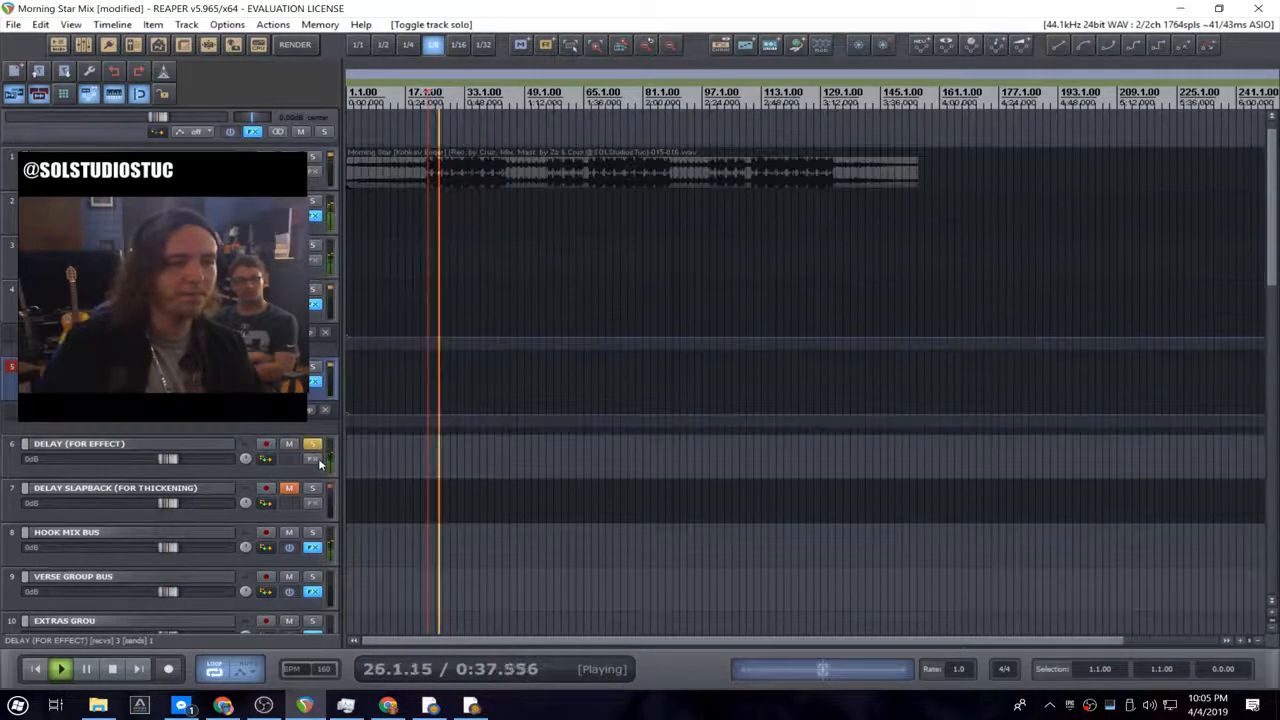
# - Add the ReaDelay (Cockos) plugin to the DELAY (FOR EFFECT) track, stopping playback
pyautogui.click(315, 460)
pyautogui.write('READELAY')
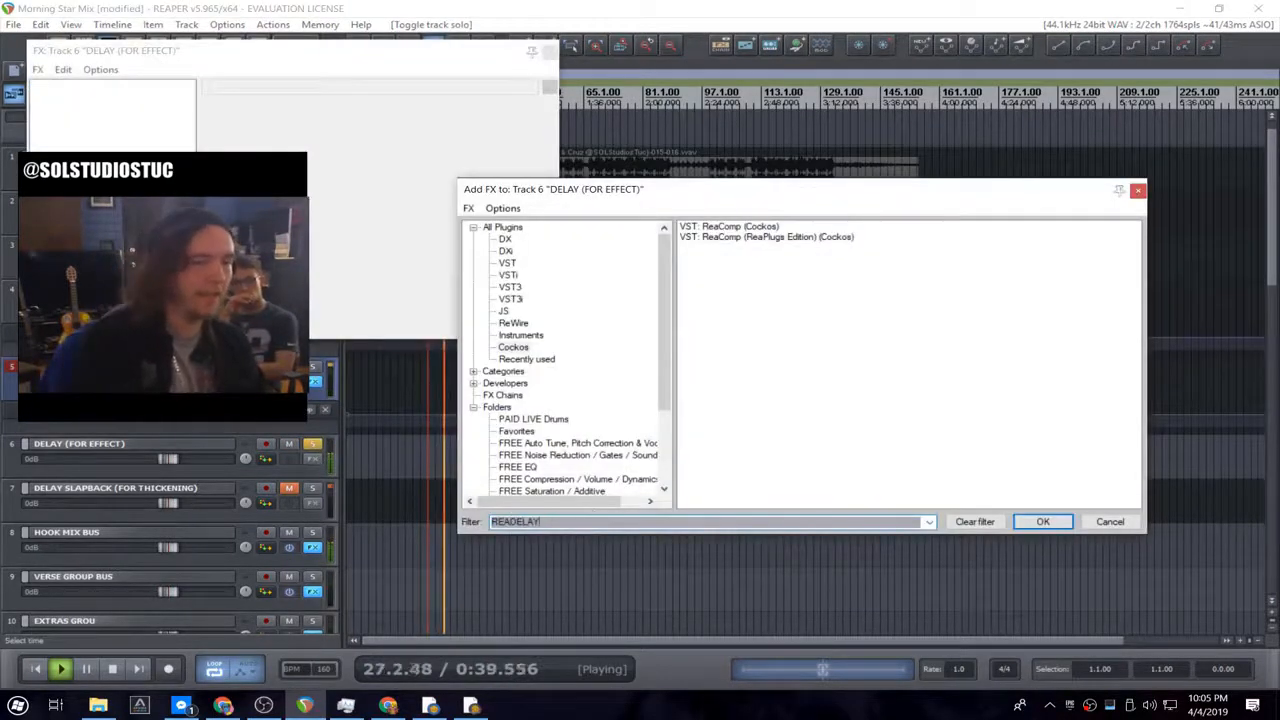
pyautogui.click(535, 6)
pyautogui.press('space')
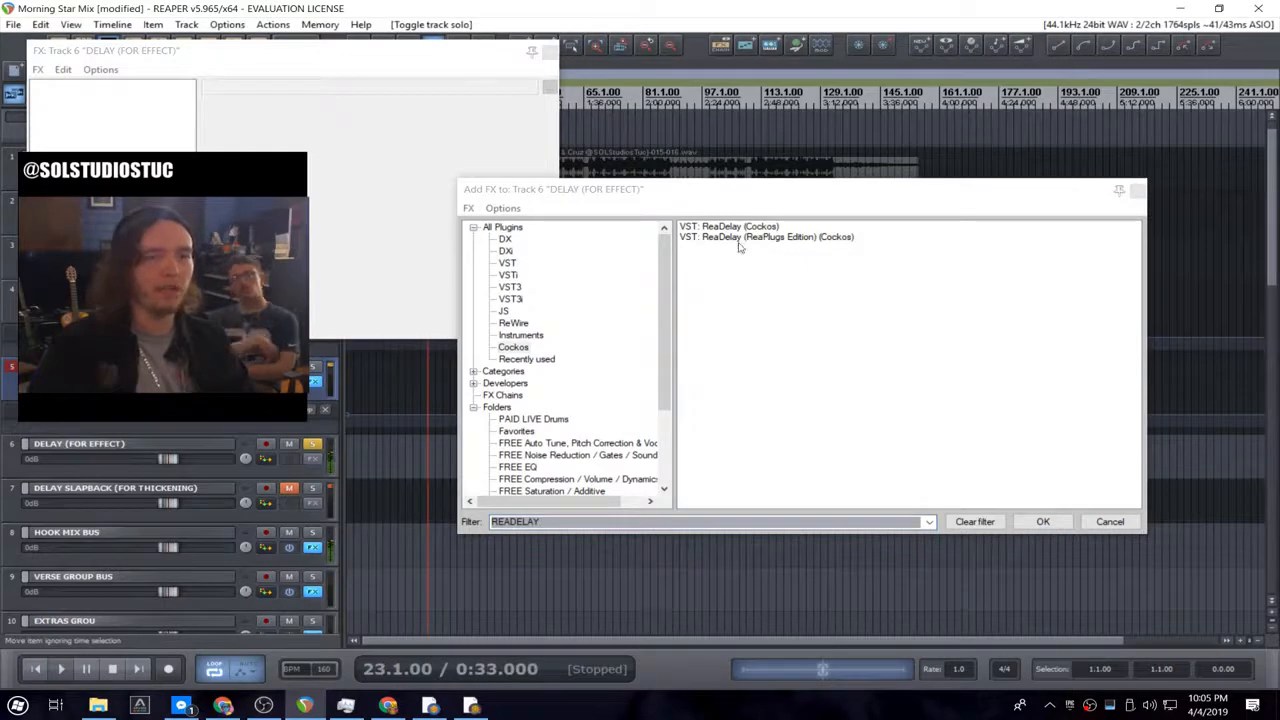
pyautogui.click(740, 247)
pyautogui.doubleClick(737, 228)
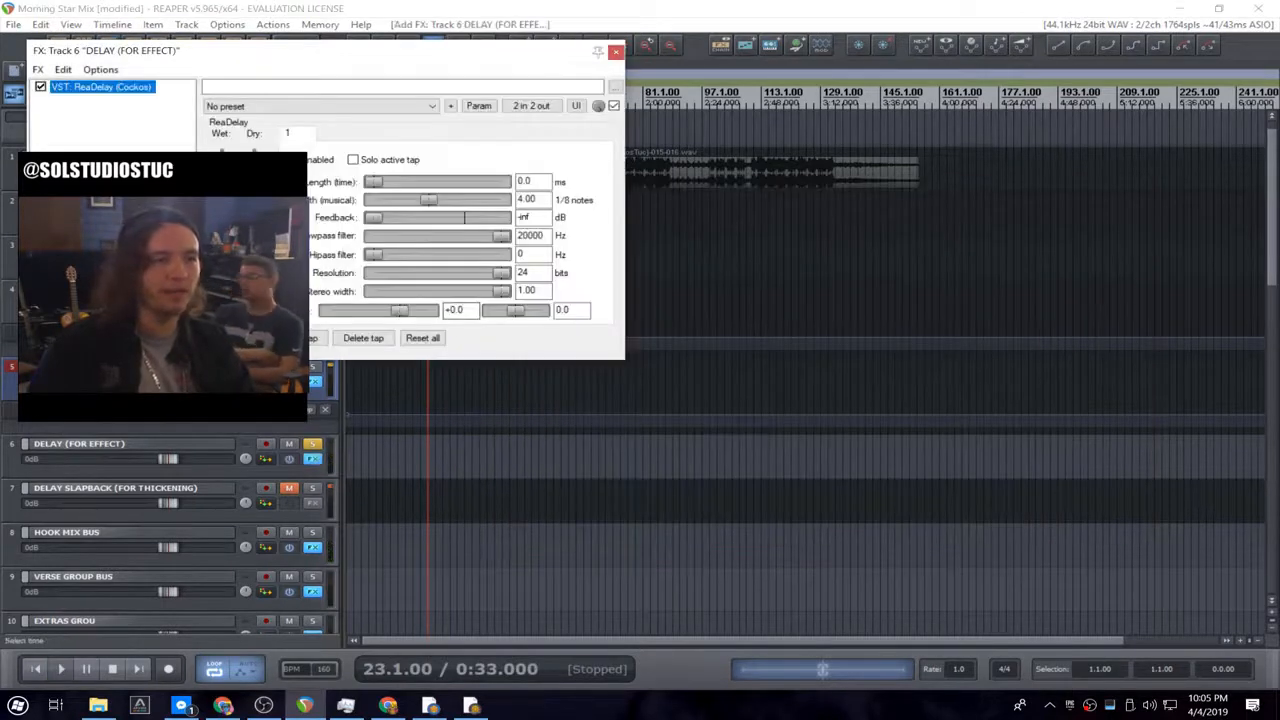
# - Audition the "stock - vocal slapback" preset in ReaDelay on the soloed delay track
pyautogui.press('space')
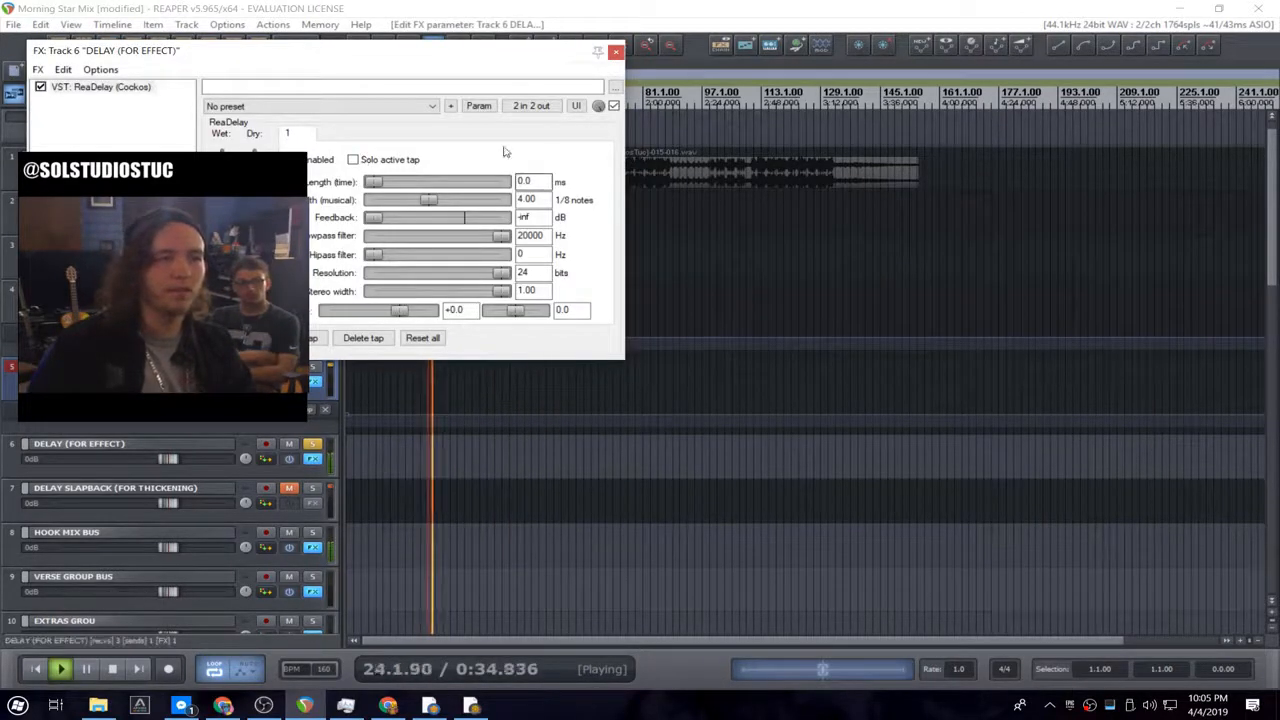
pyautogui.click(329, 108)
pyautogui.click(331, 148)
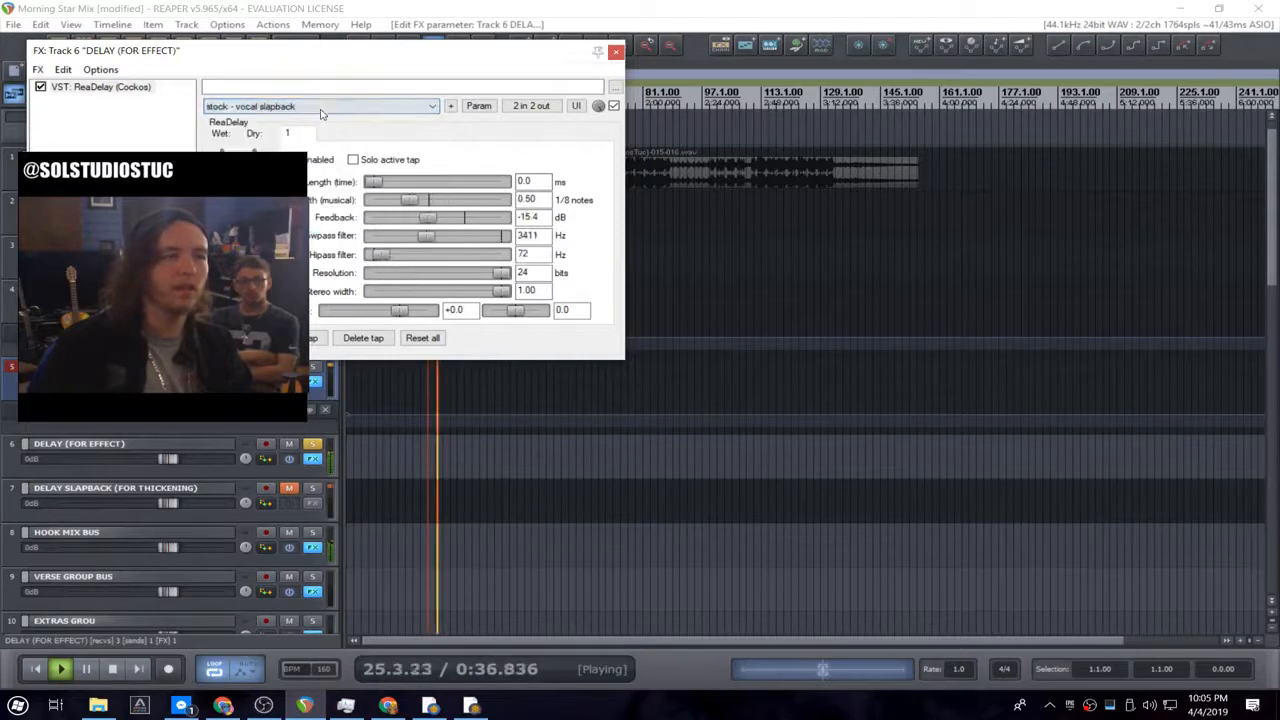
pyautogui.moveTo(291, 52); pyautogui.dragTo(863, 145)
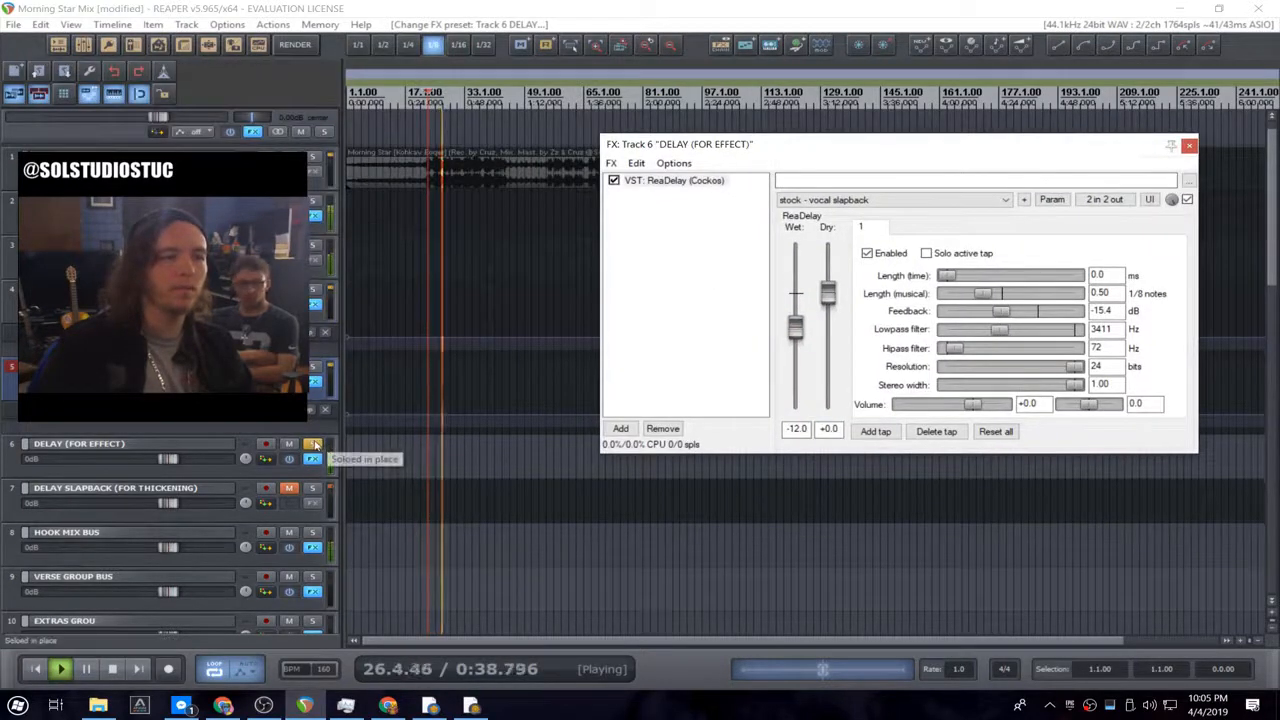
pyautogui.press('space')
# - Load ReaDelay's "stock - basic 5 tap ping pong" preset, lower Dry to -inf during playback, and close the effects window
pyautogui.click(880, 200)
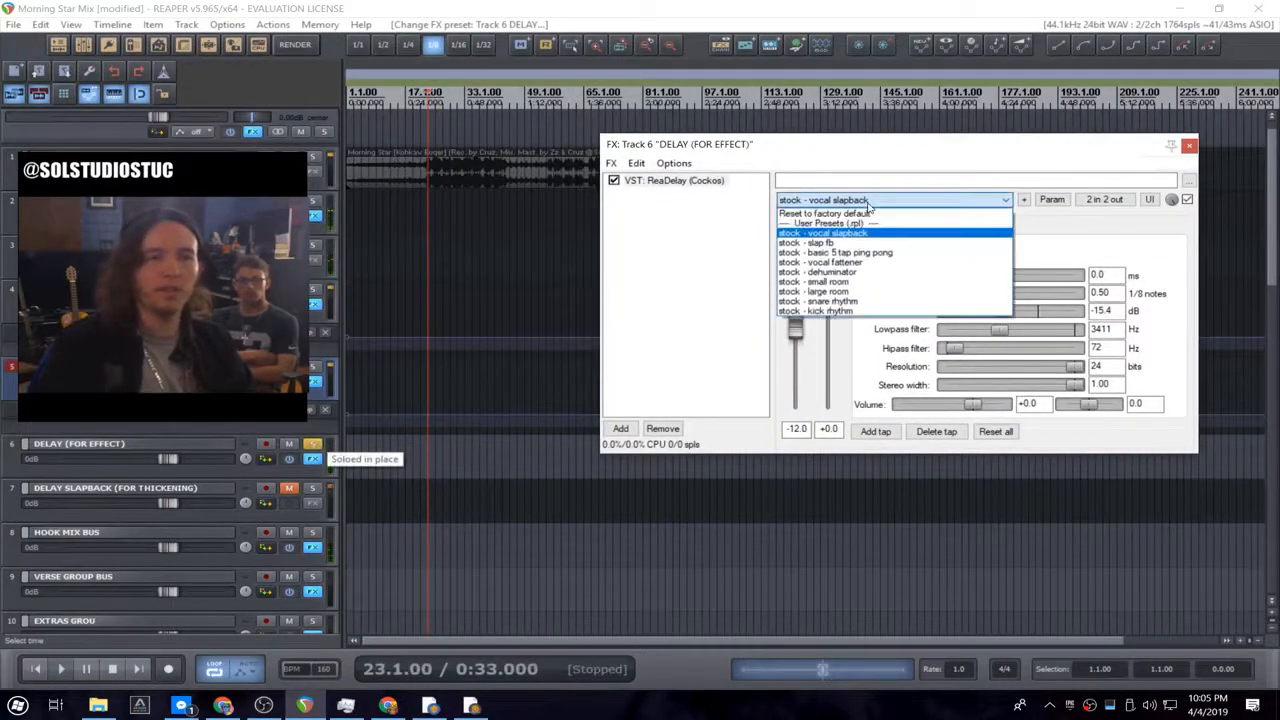
pyautogui.click(885, 253)
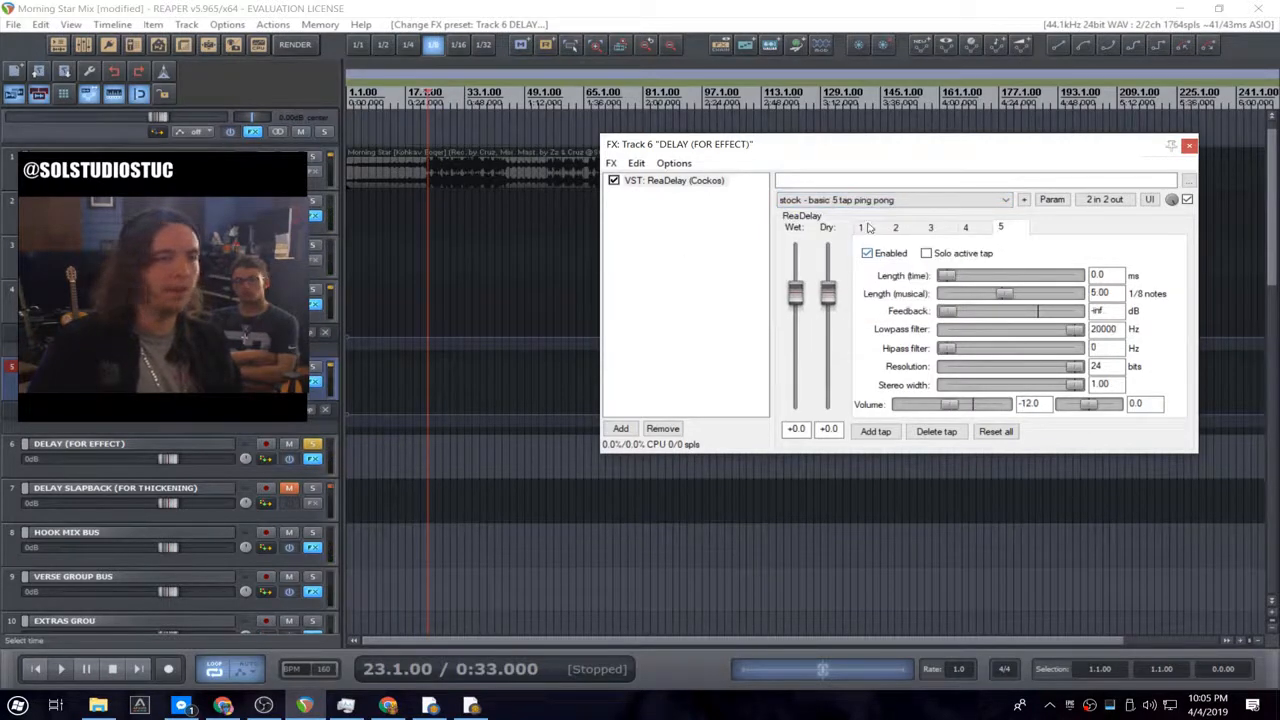
pyautogui.press('space')
pyautogui.moveTo(827, 291); pyautogui.dragTo(829, 410)
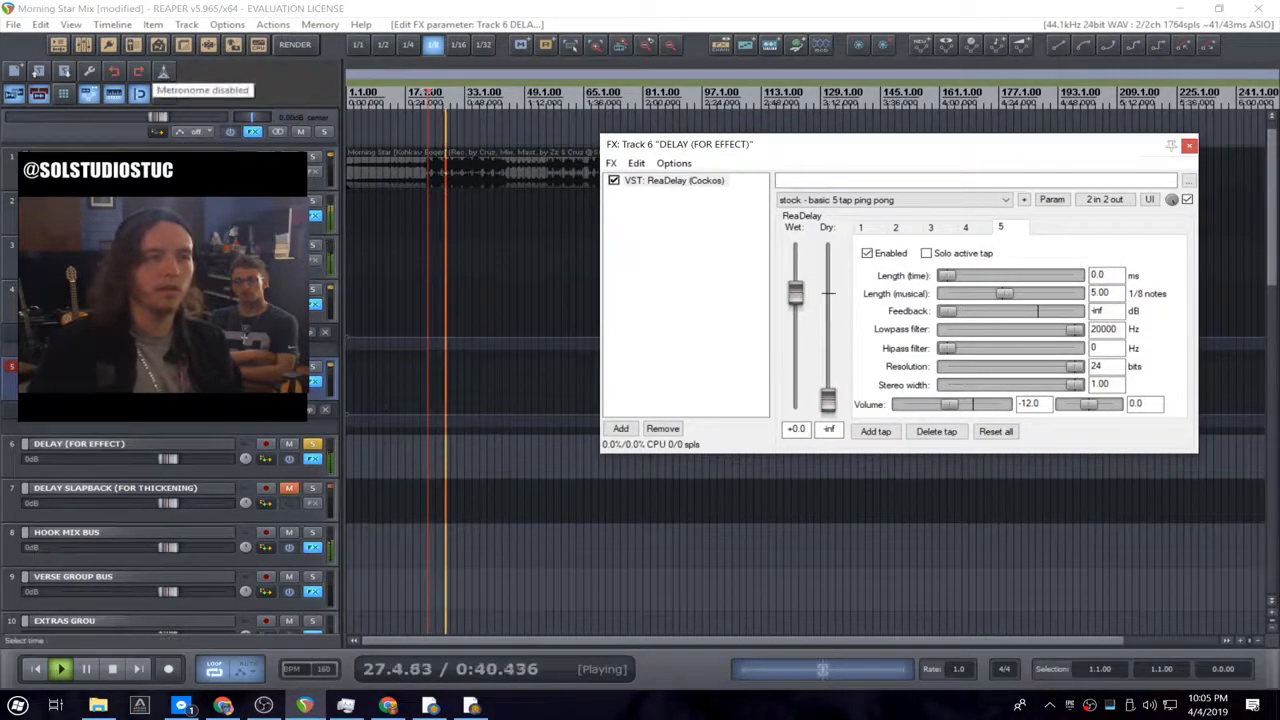
pyautogui.press('space')
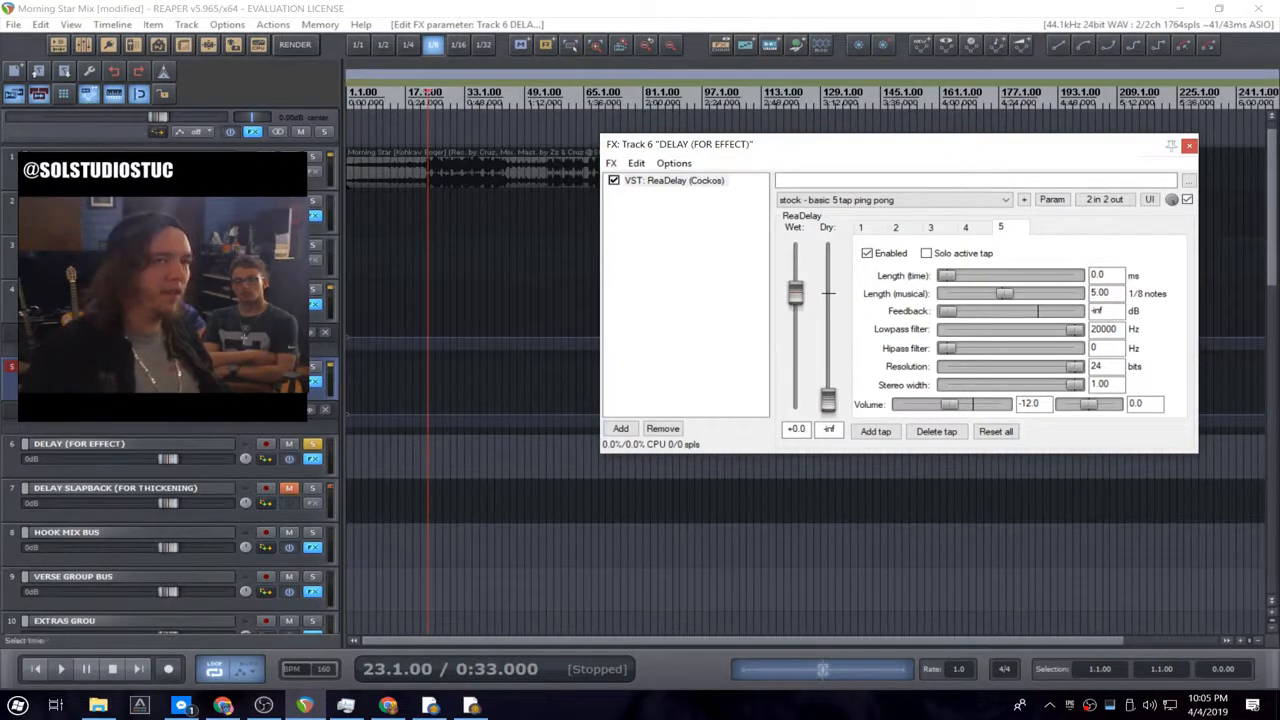
pyautogui.click(1190, 146)
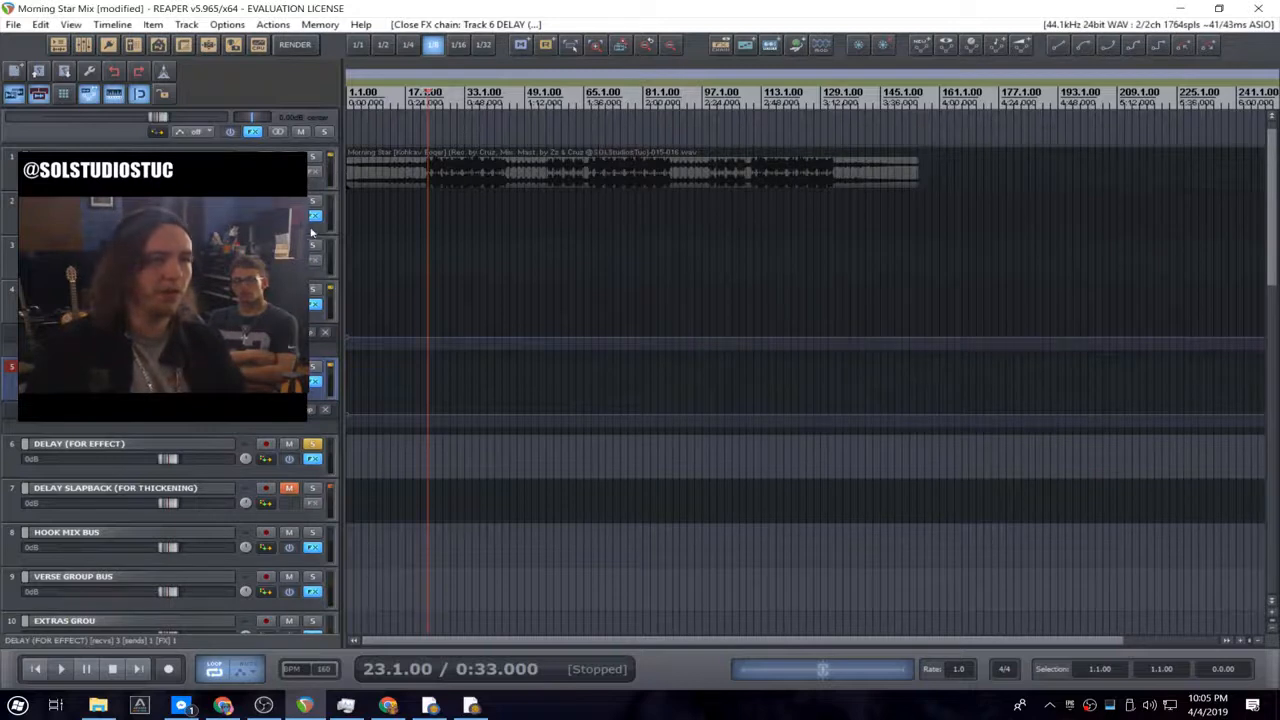
# - Unsolo the DELAY (FOR EFFECT) track and return the edit cursor to the project start for a brief playback check
pyautogui.scroll(-3, 312, 232)
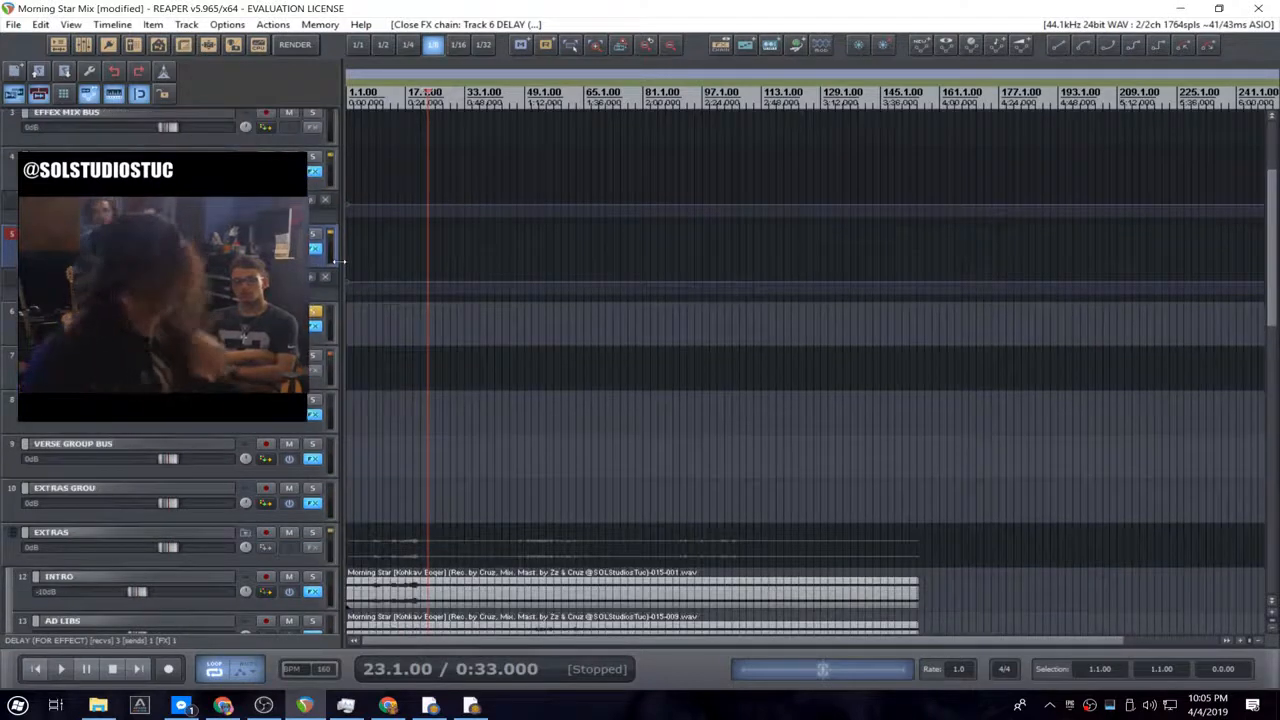
pyautogui.click(317, 313)
pyautogui.press('w')
pyautogui.press('space')
pyautogui.press('space')
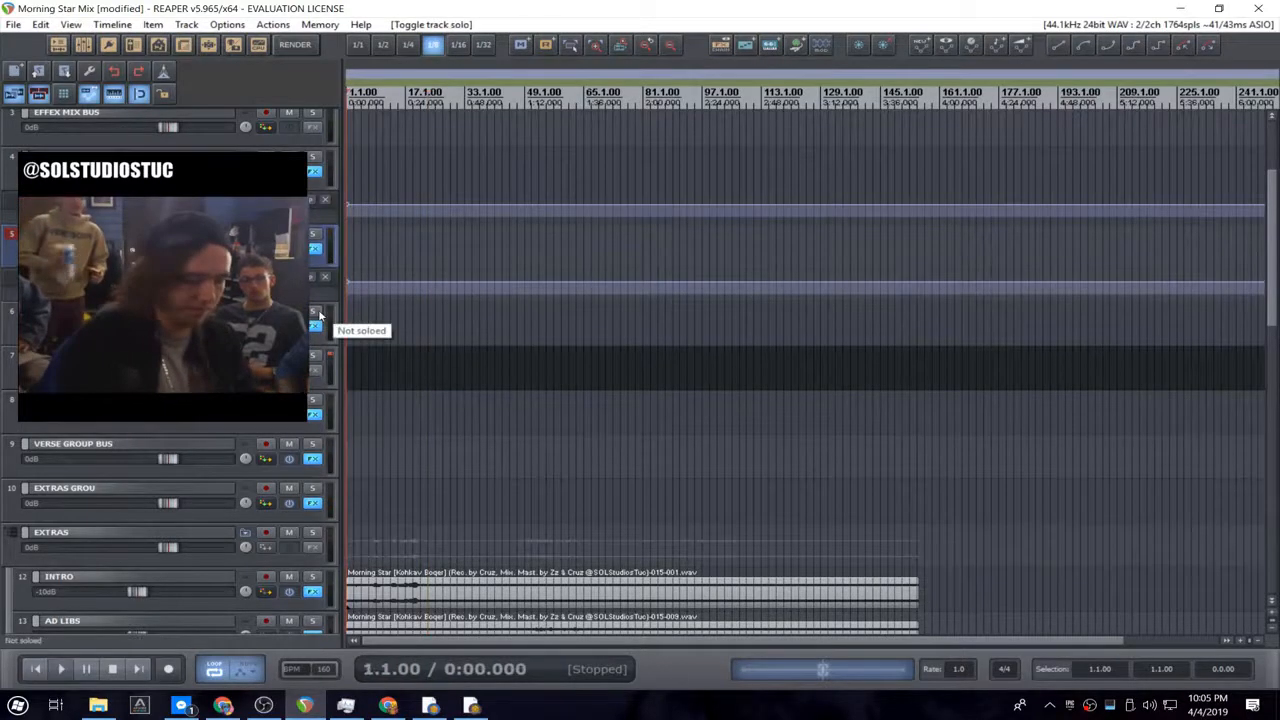
# - Set the project timebase for items/envelopes/markers and for the tempo/time signature envelope to Time, and apply the settings
pyautogui.hotkey('alt', 'Return')
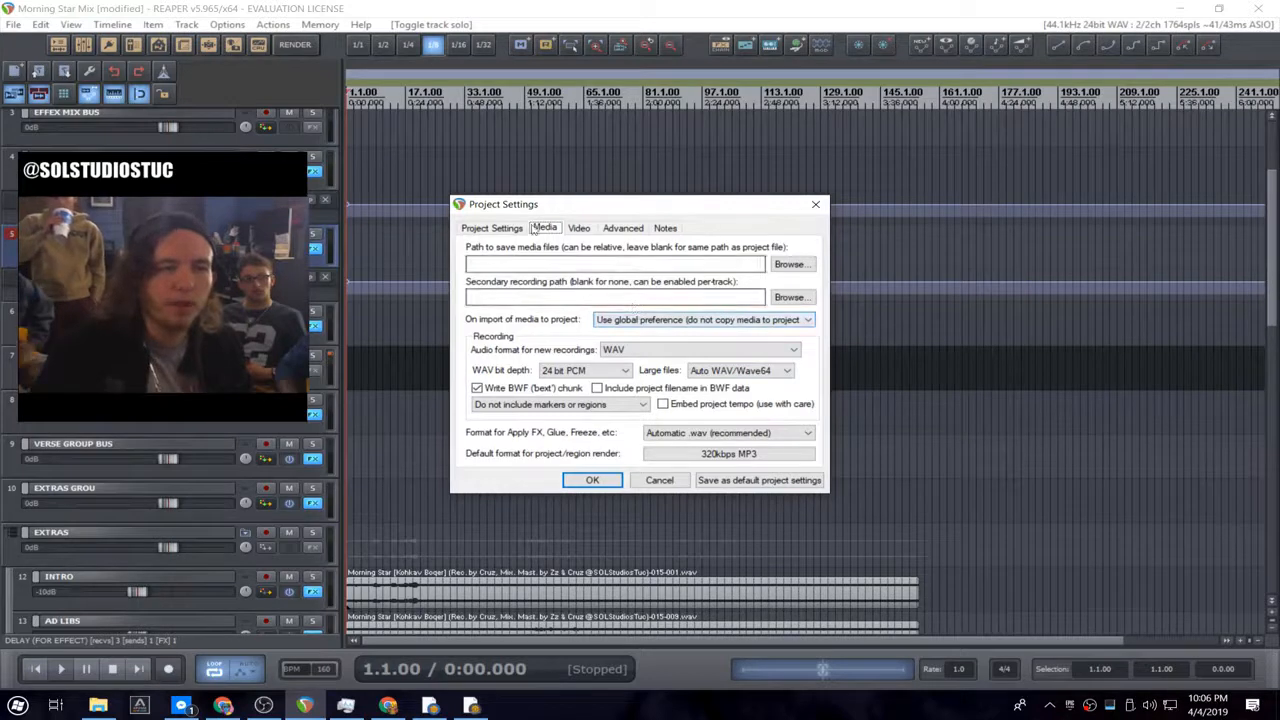
pyautogui.click(491, 228)
pyautogui.click(712, 302)
pyautogui.click(712, 316)
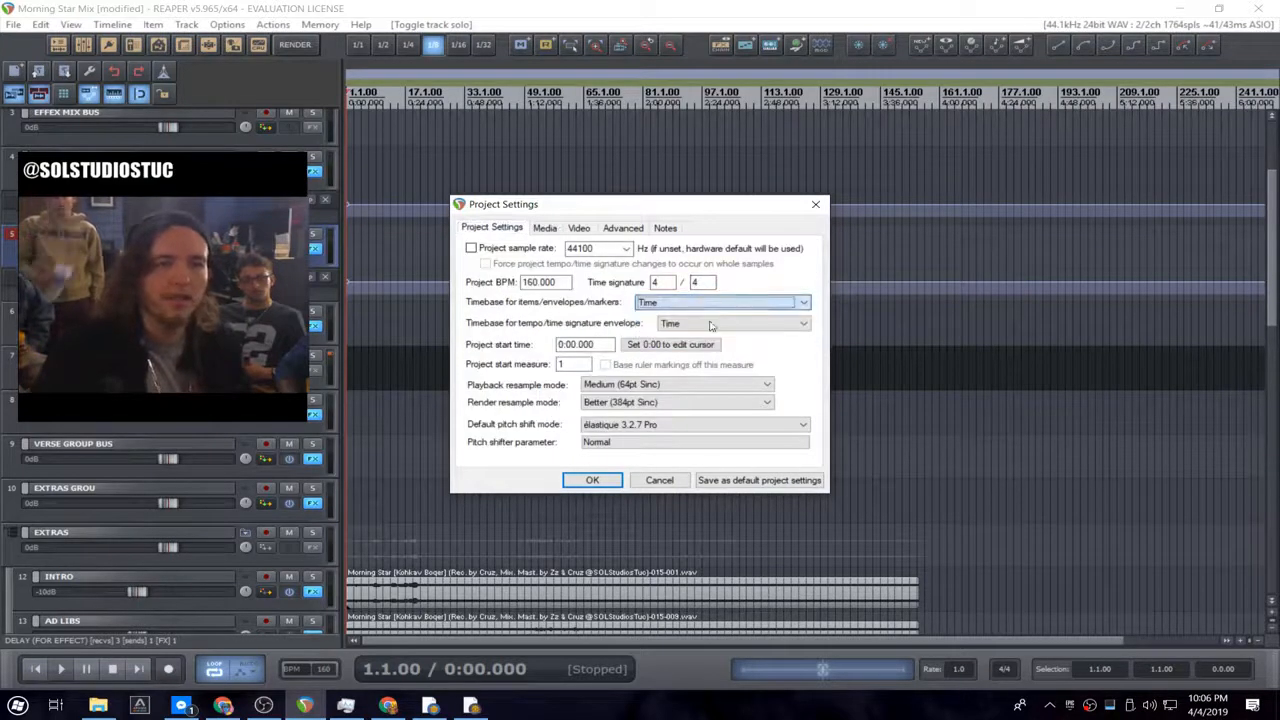
pyautogui.click(715, 323)
pyautogui.click(706, 333)
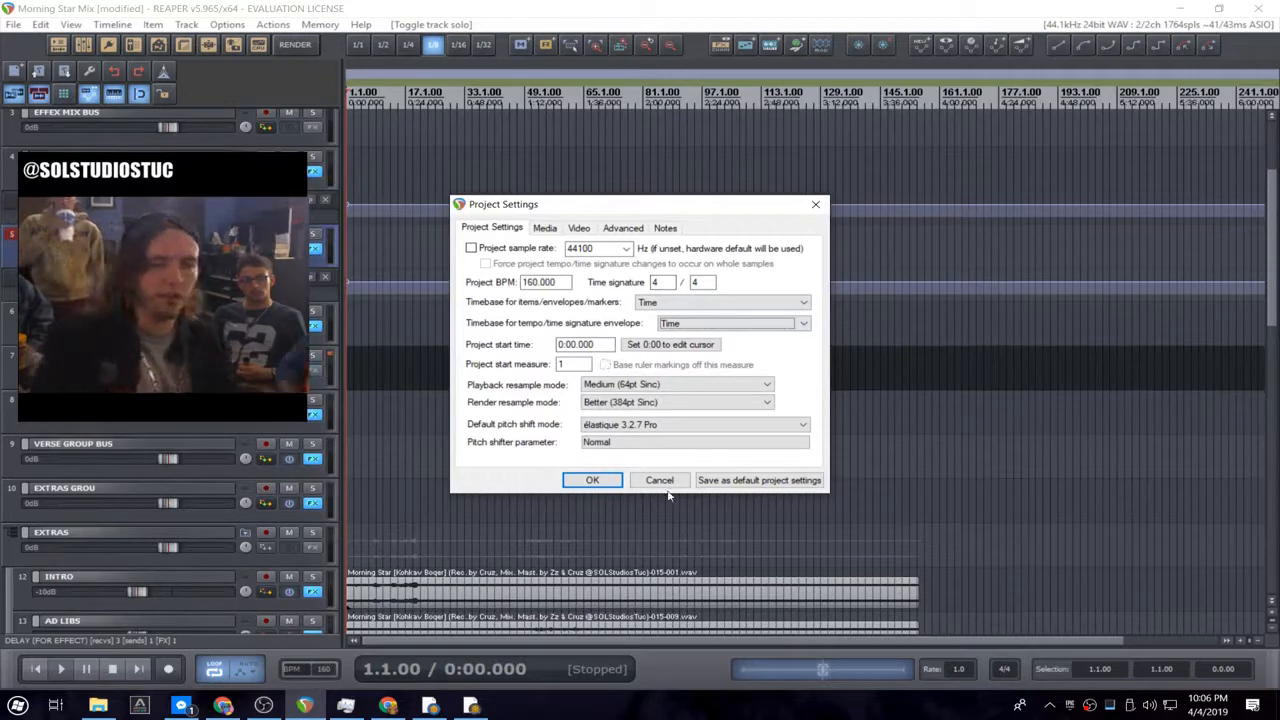
pyautogui.click(592, 480)
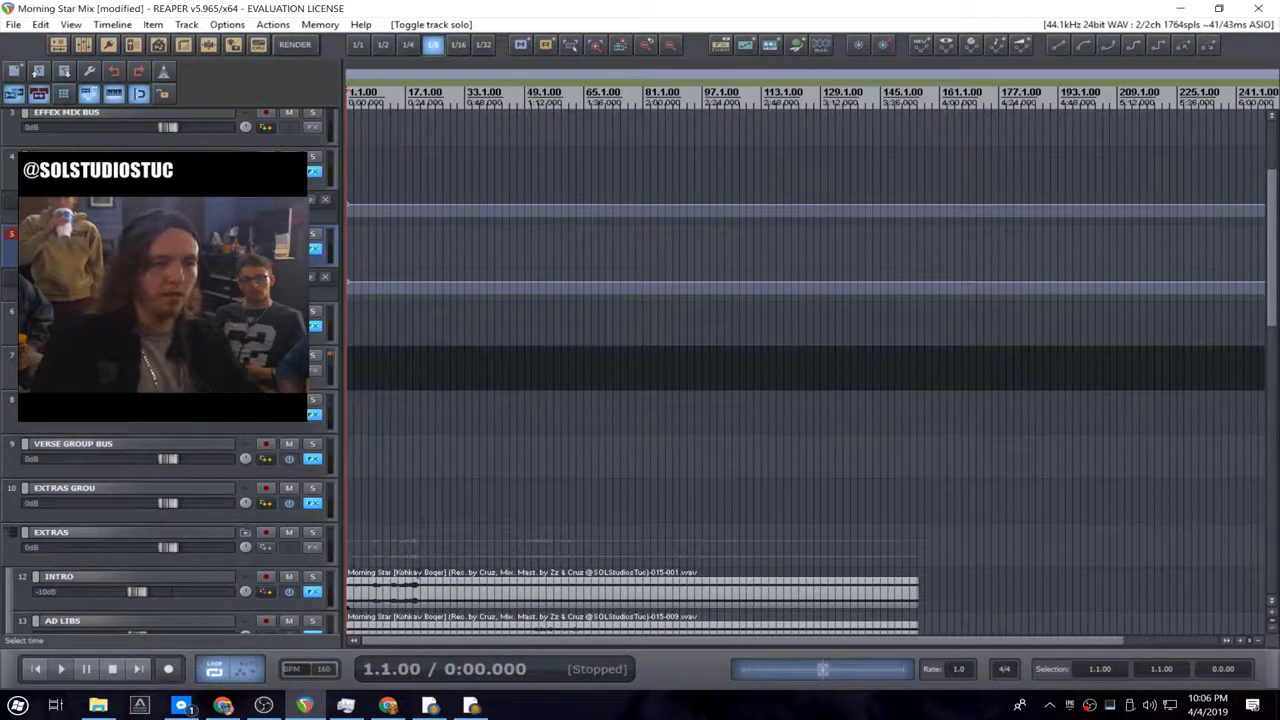
# - Recheck the project's BPM and timebase settings without changing them
pyautogui.hotkey('alt', 'Return')
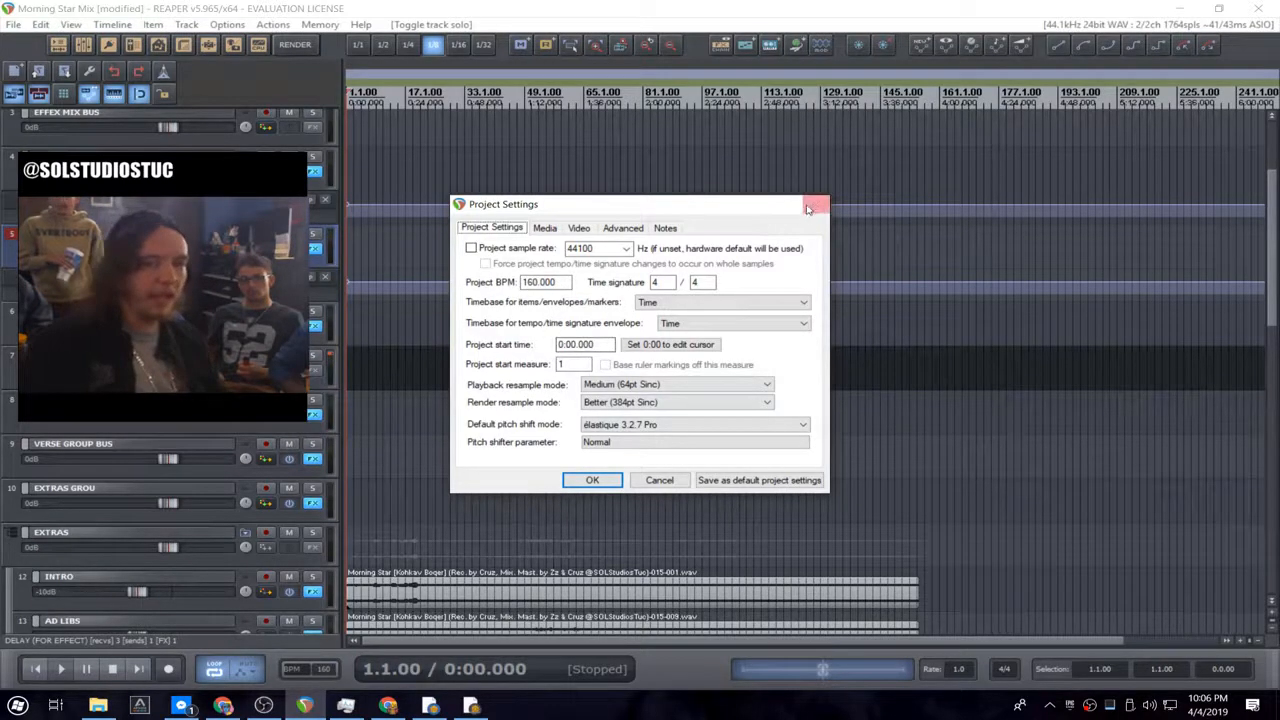
pyautogui.click(811, 206)
pyautogui.hotkey('alt', 'Return')
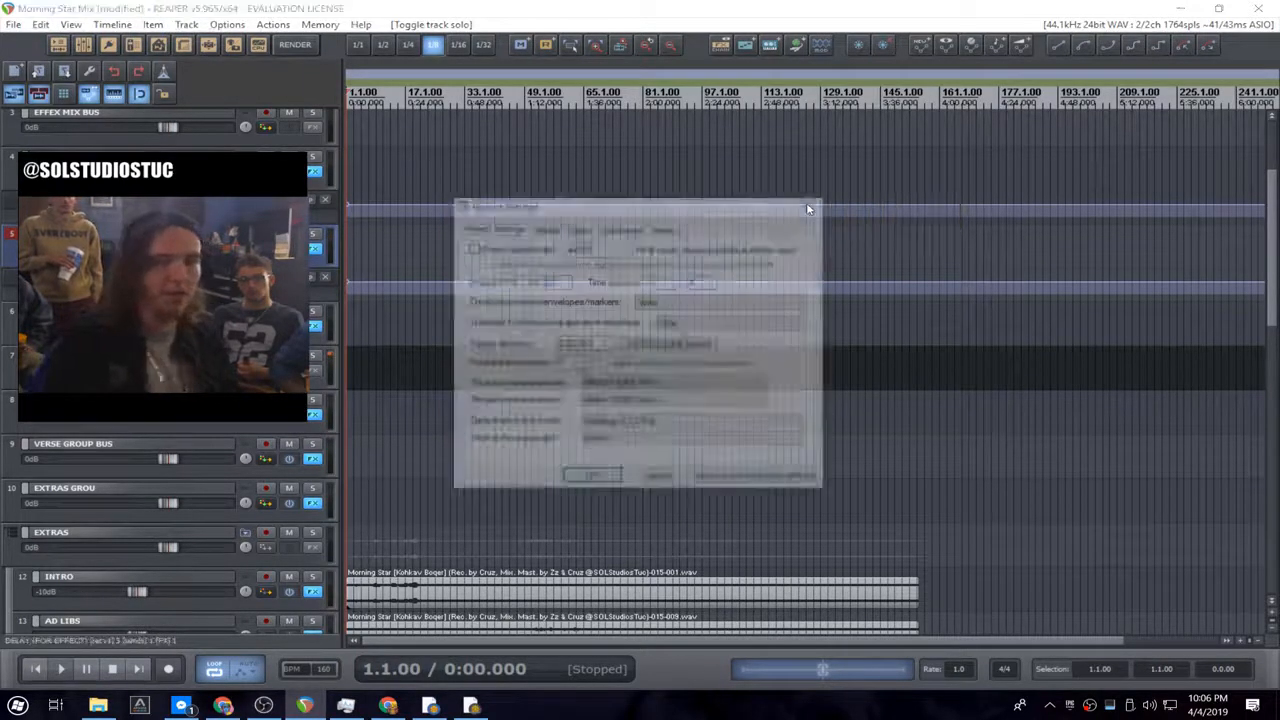
pyautogui.click(636, 484)
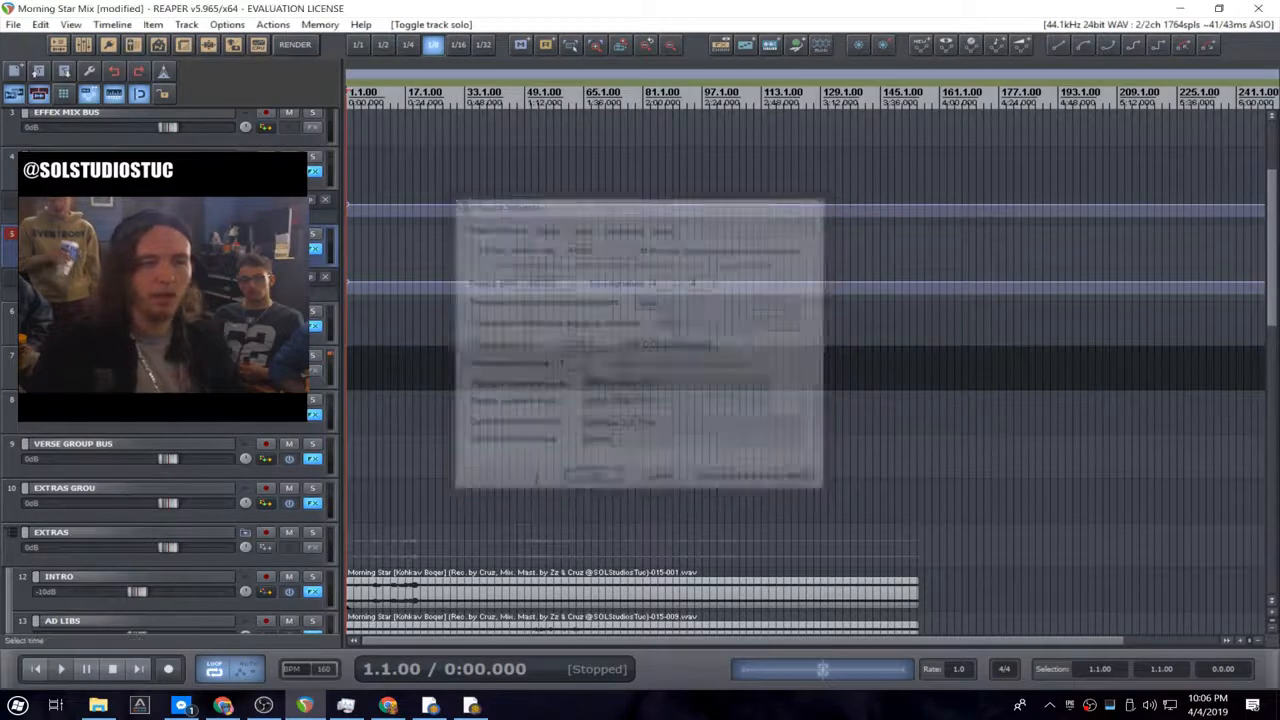
# - Enable the metronome and play the opening of the project against it, dismissing the metronome settings
pyautogui.press('space')
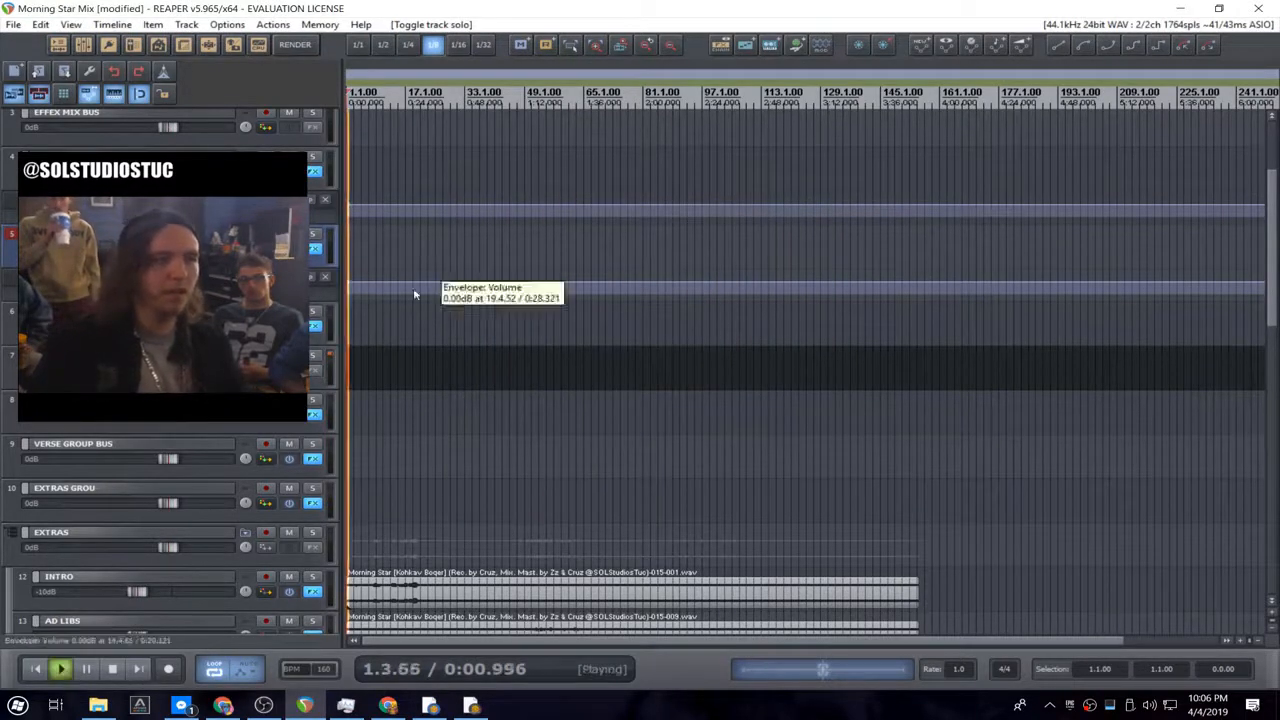
pyautogui.scroll(2, 414, 286)
pyautogui.rightClick(166, 75)
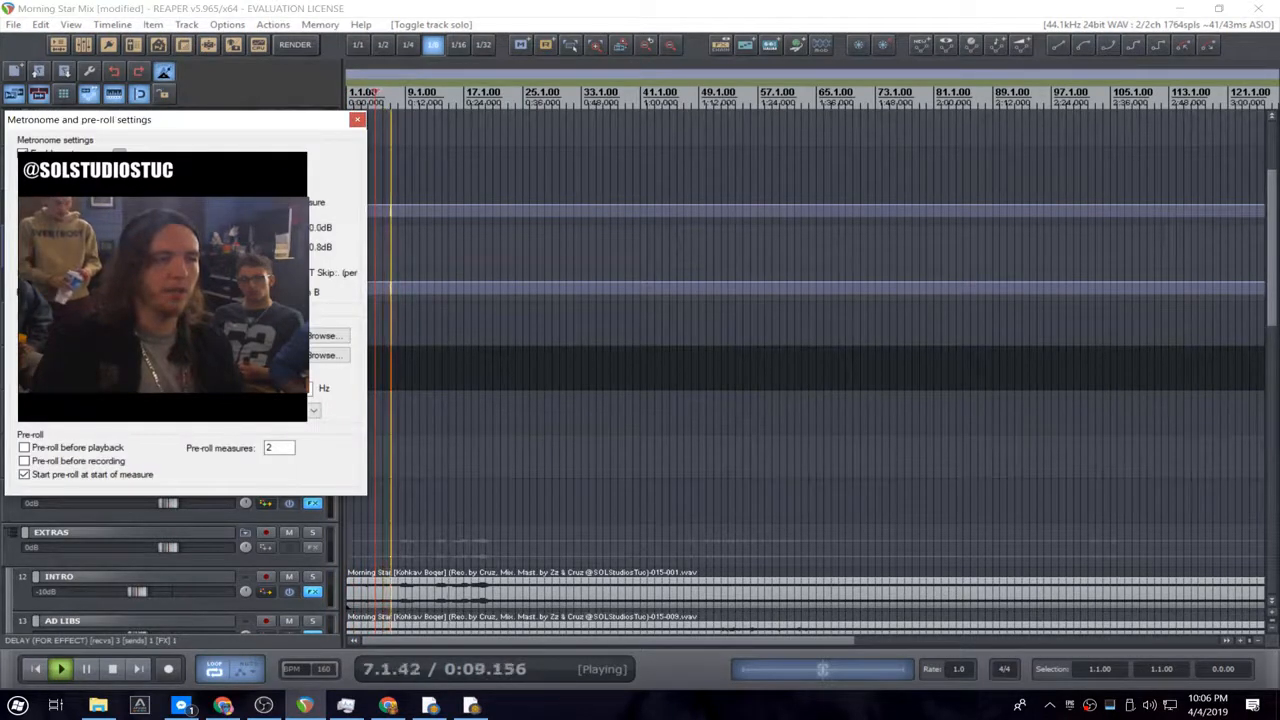
pyautogui.click(357, 121)
pyautogui.press('space')
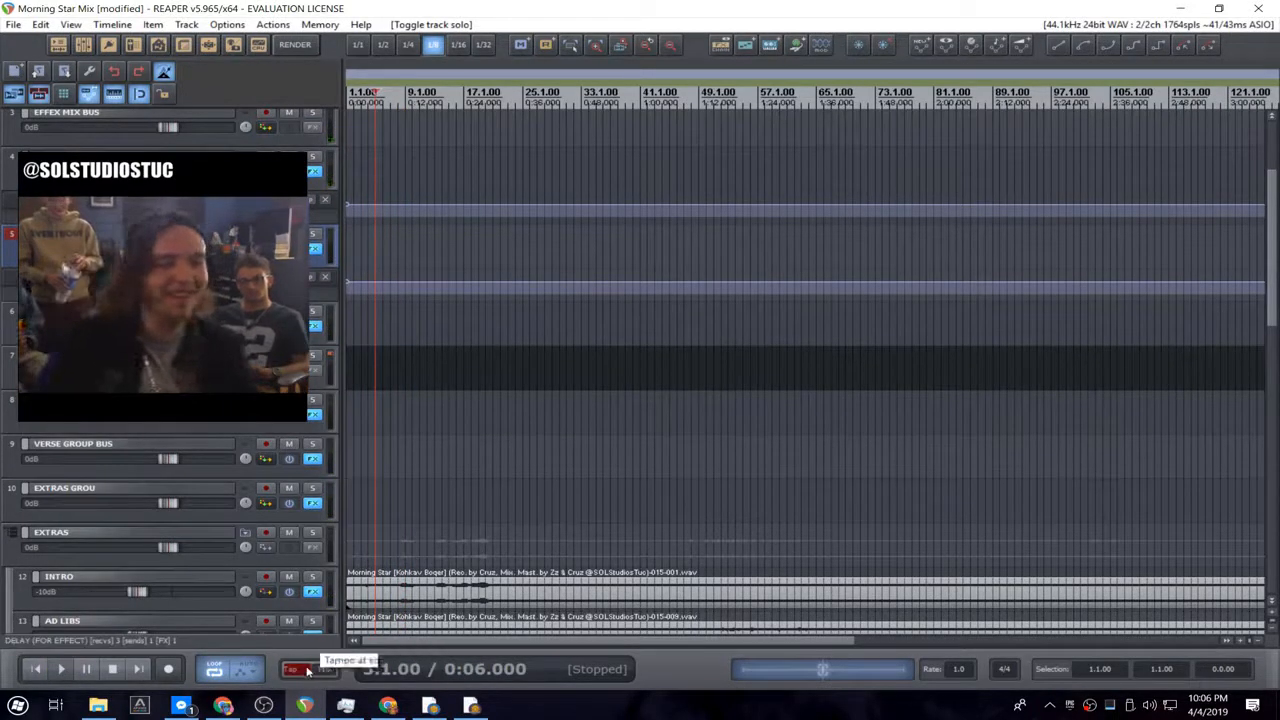
# - Solo the instrumental on track 1 and start playback with the metronome running
pyautogui.scroll(5, 640, 370)
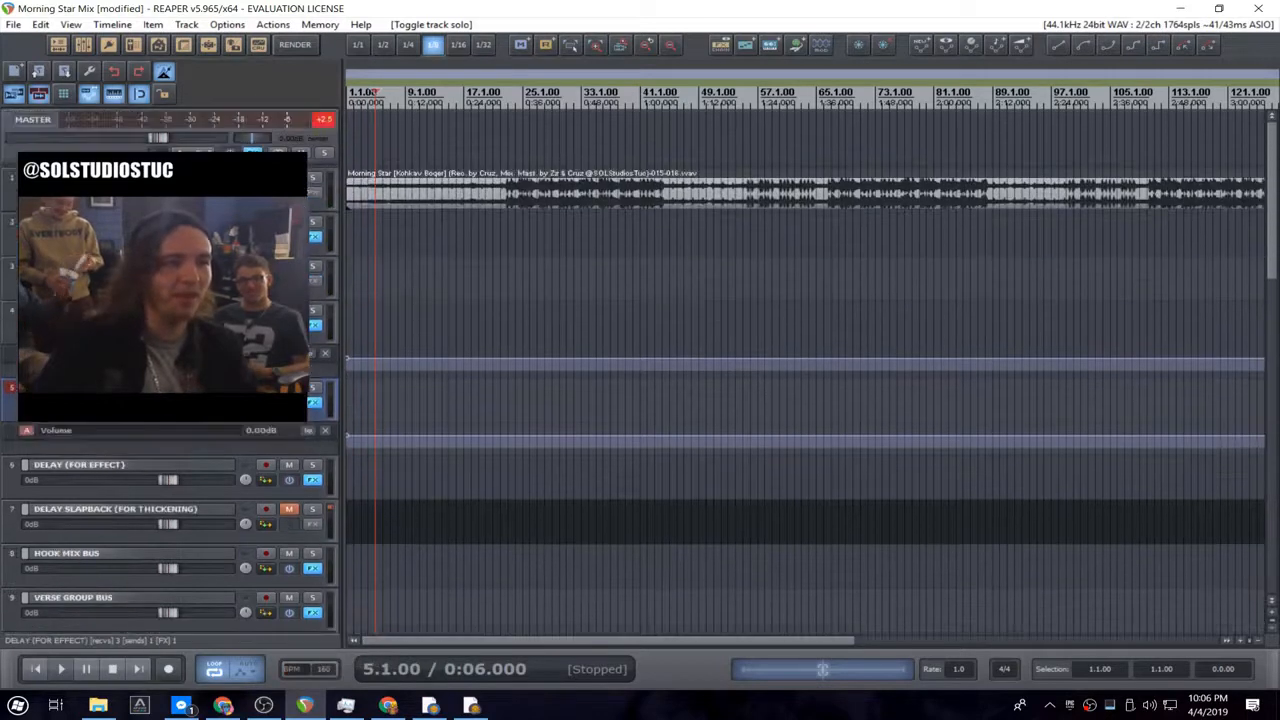
pyautogui.click(313, 181)
pyautogui.press('space')
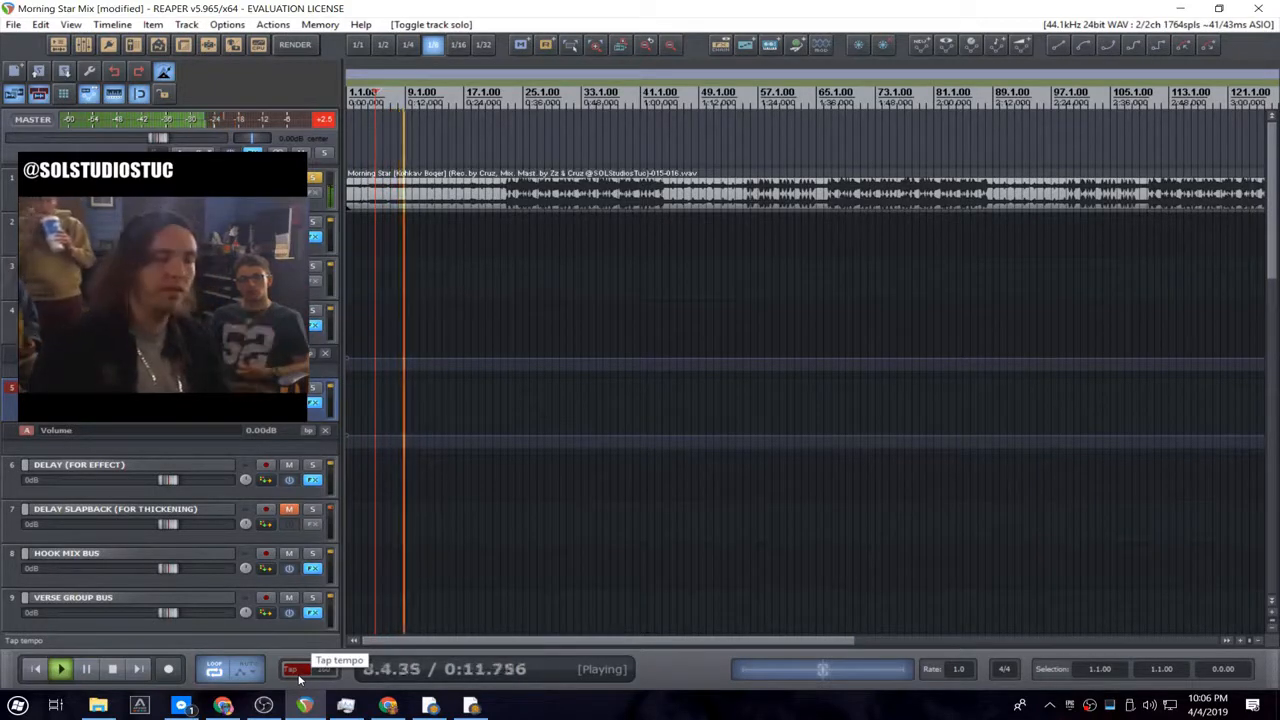
# - Tap the tempo along with the soloed instrumental to set the project to 117 BPM
pyautogui.click(297, 670)
pyautogui.click(297, 670)
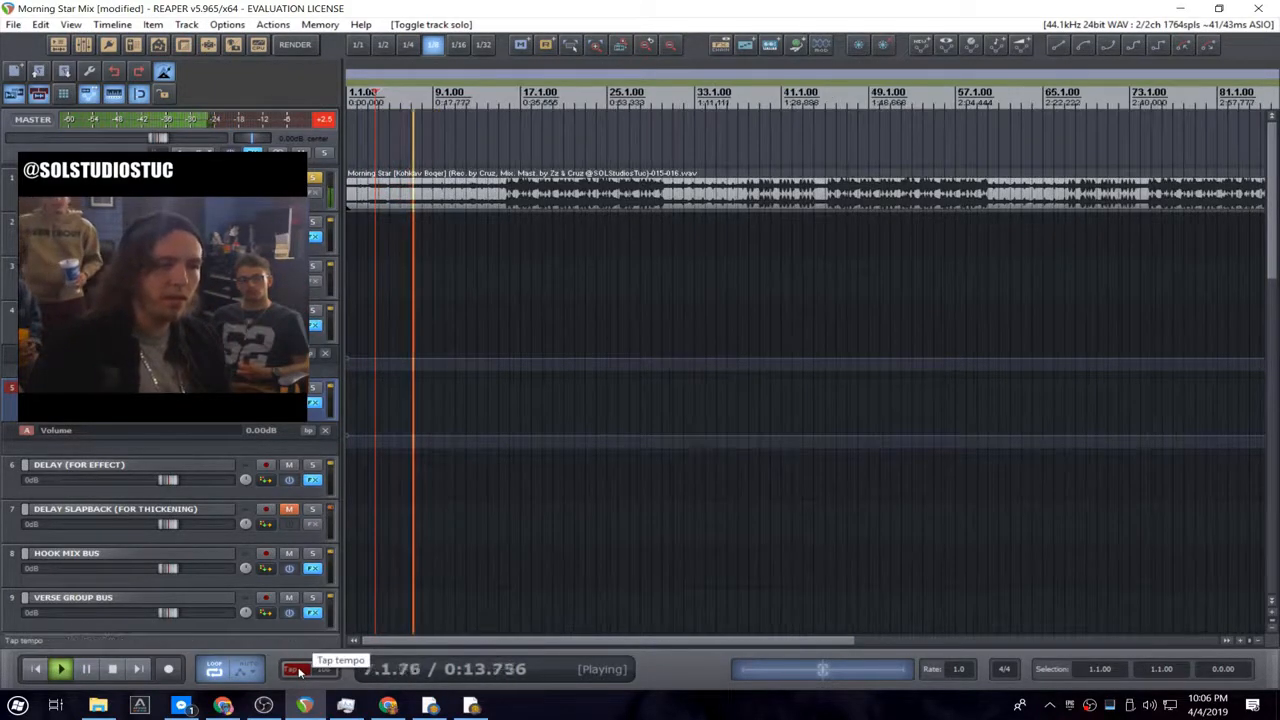
pyautogui.click(297, 670)
pyautogui.click(297, 670)
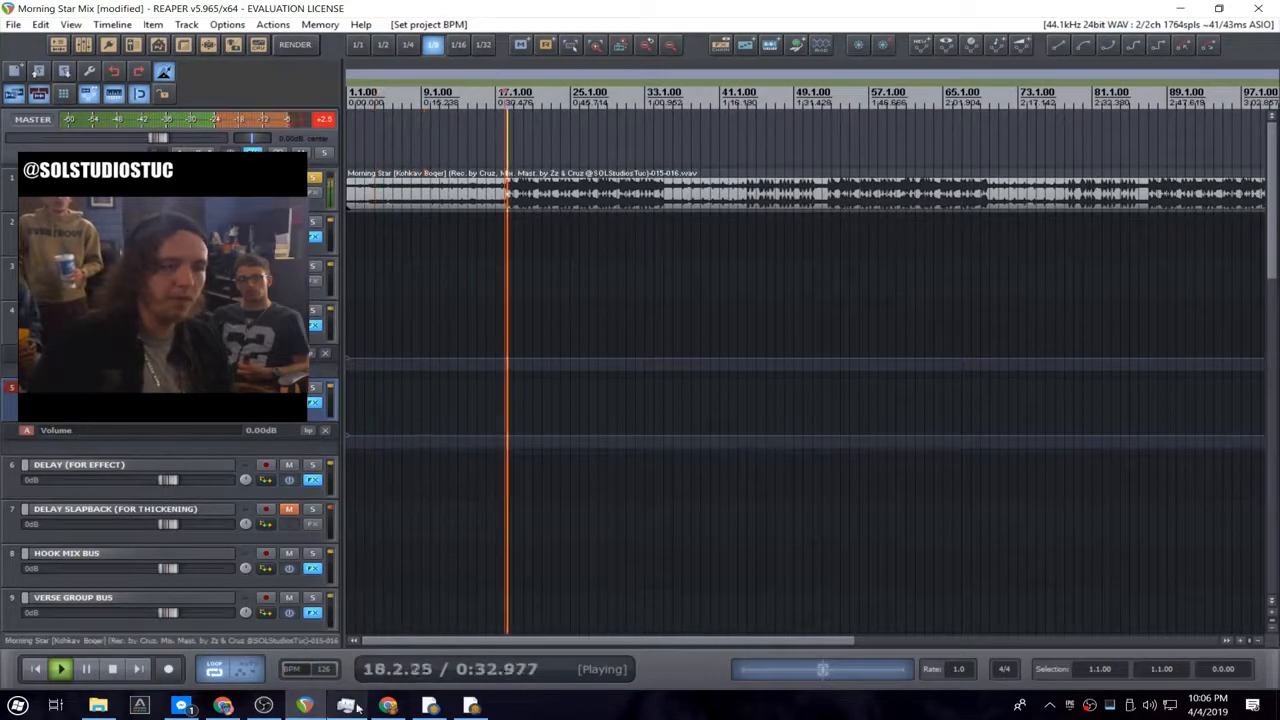
pyautogui.click(300, 670)
pyautogui.click(300, 670)
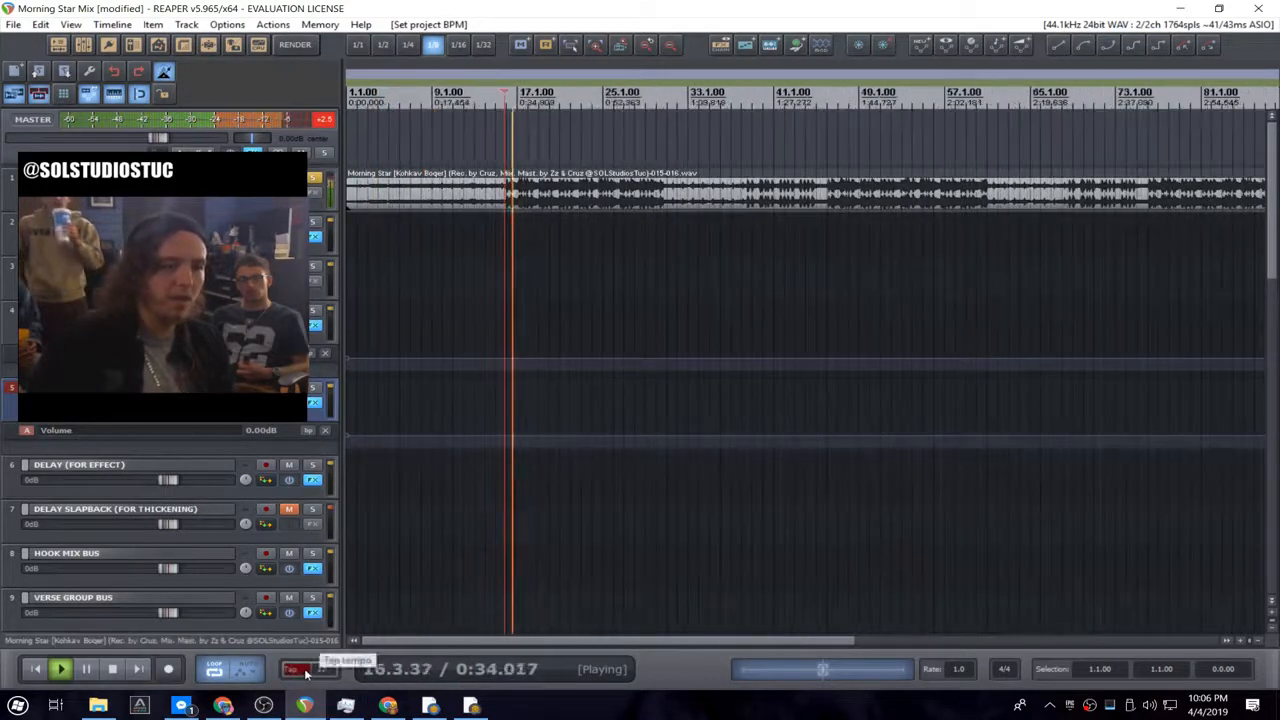
pyautogui.click(300, 670)
pyautogui.click(300, 670)
pyautogui.click(300, 670)
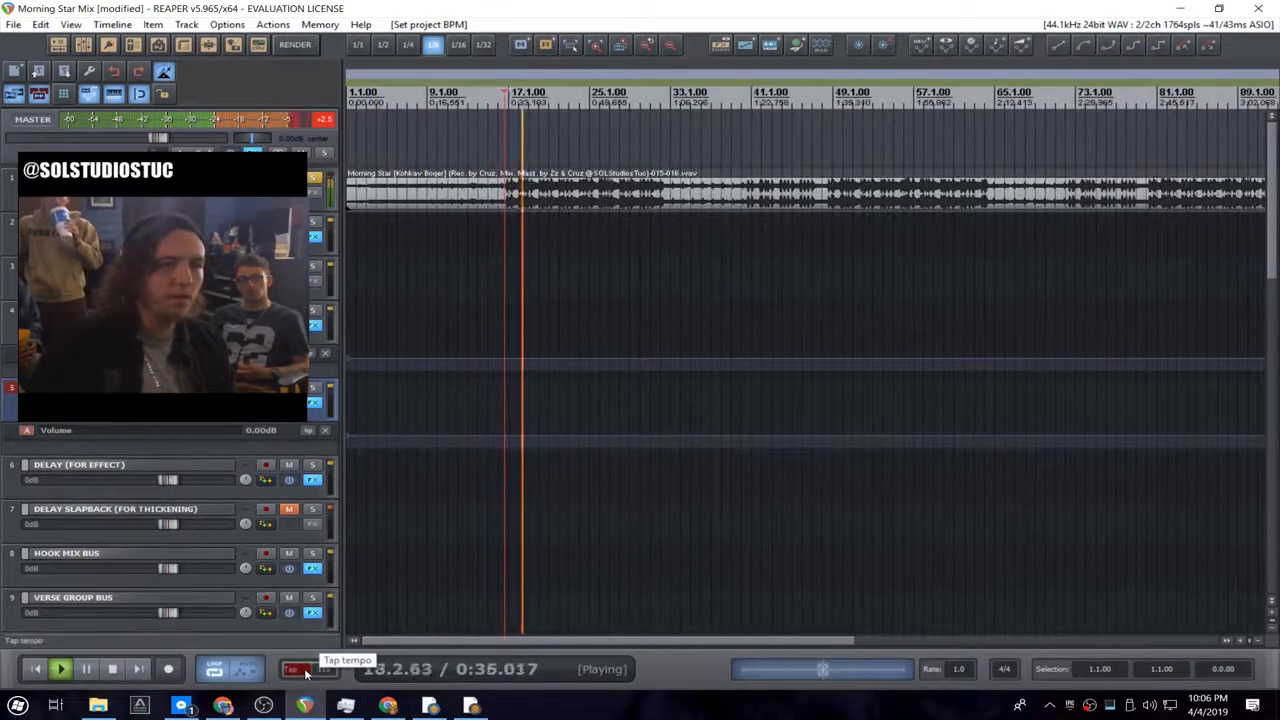
pyautogui.click(305, 672)
pyautogui.click(305, 672)
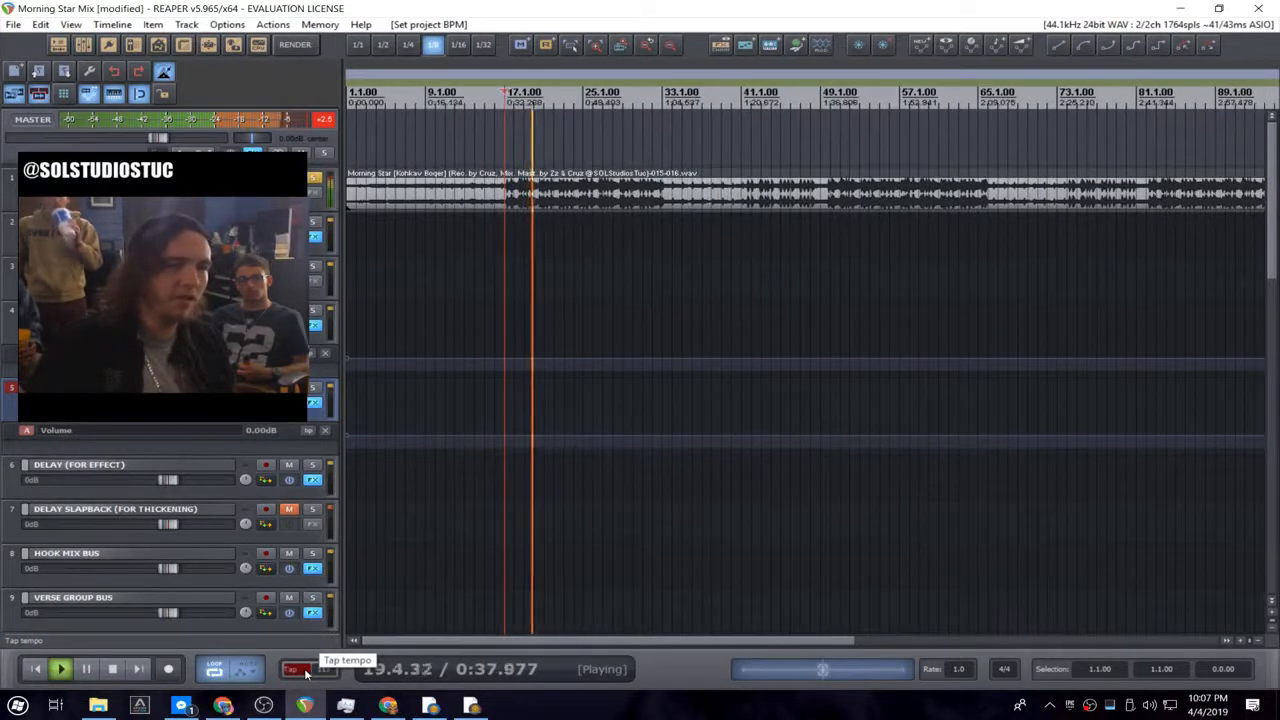
pyautogui.click(305, 672)
pyautogui.click(305, 672)
pyautogui.click(305, 672)
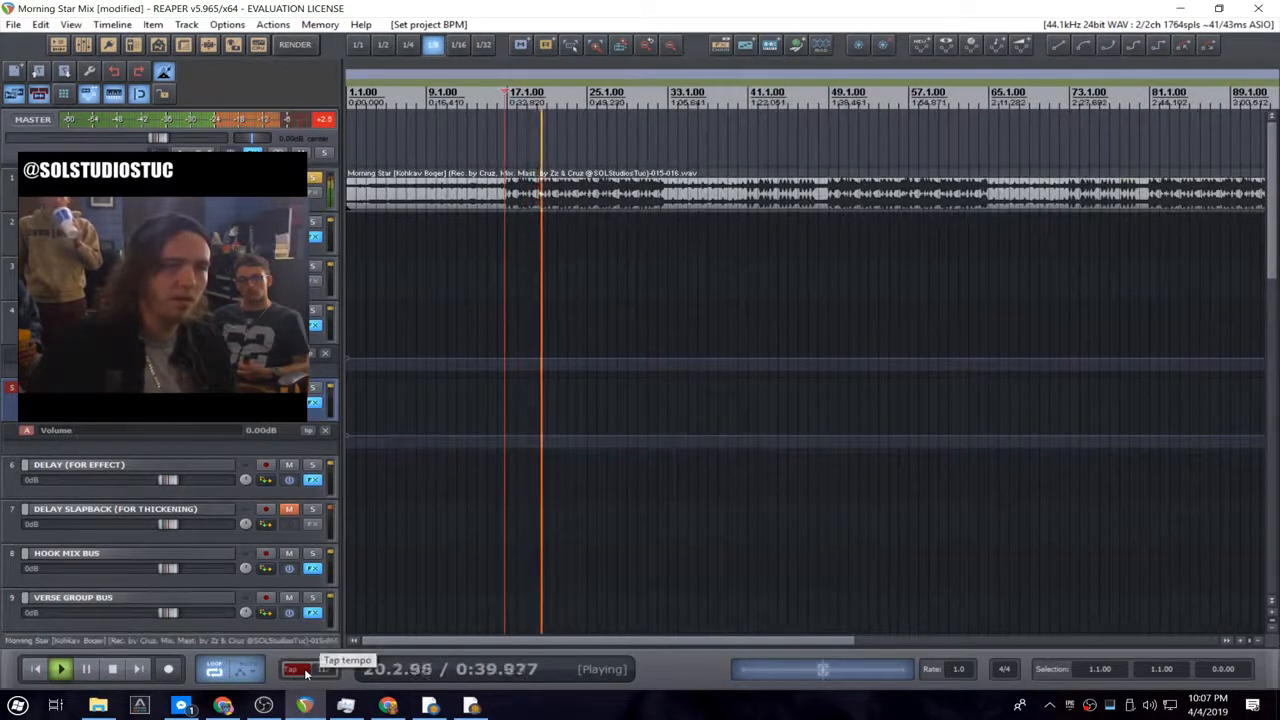
# - Play the soloed instrumental from the project start to check it against the tapped tempo and grid
pyautogui.scroll(1, 805, 370)
pyautogui.press('w')
pyautogui.scroll(2, 805, 370)
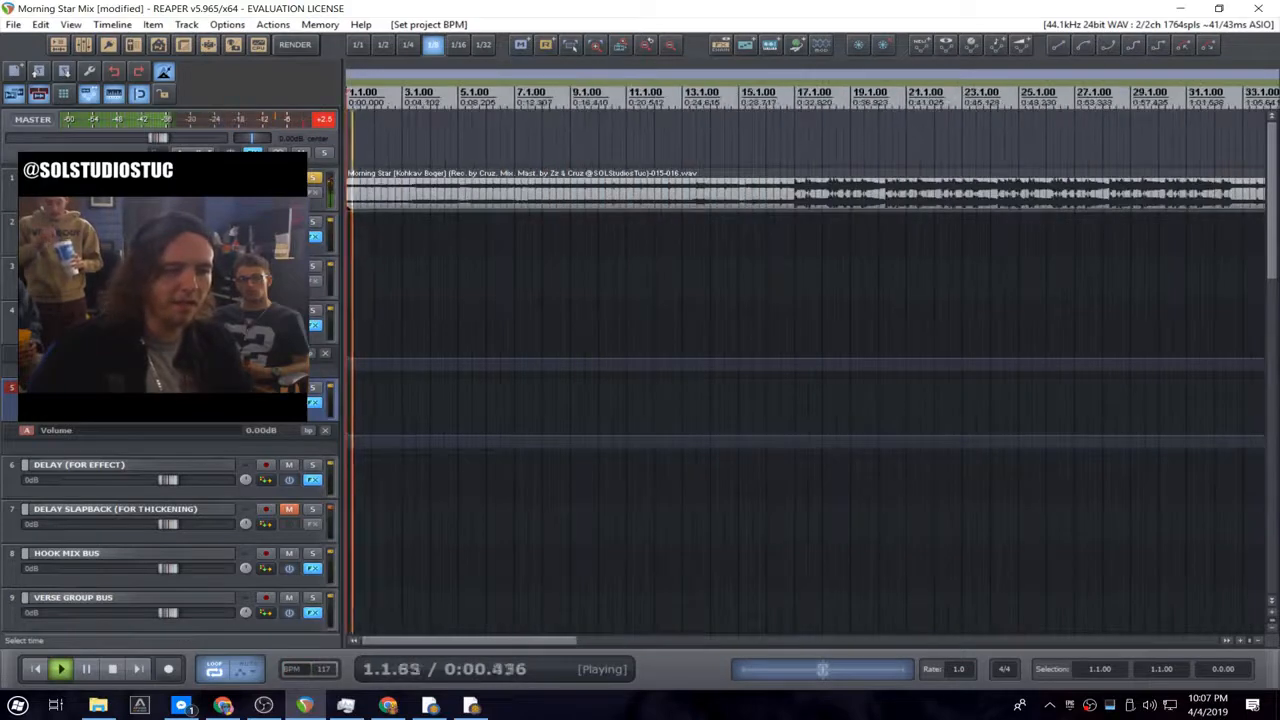
pyautogui.press('space')
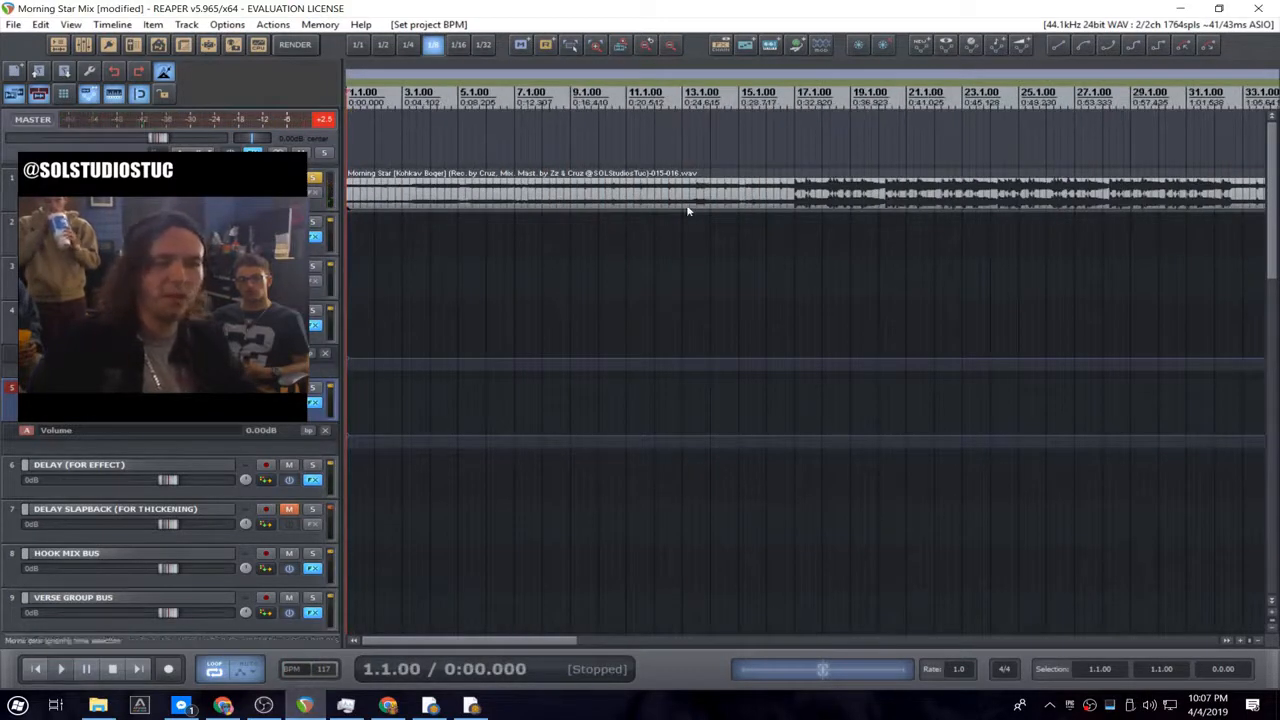
# - Play the soloed instrumental from the project start and compare the beat drop's first transient with the grid line at bar 17
pyautogui.press('space')
pyautogui.scroll(9, 721, 239)
pyautogui.scroll(-8, 721, 239)
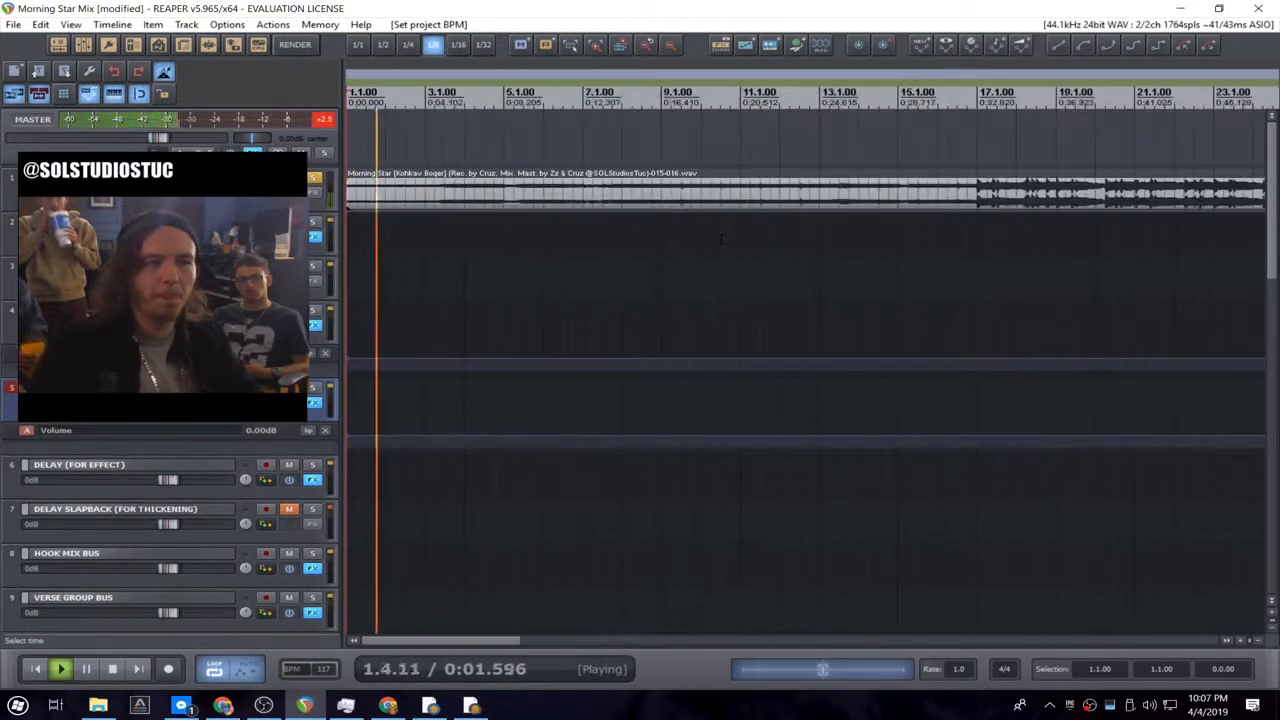
pyautogui.click(979, 203)
pyautogui.scroll(-3, 979, 205)
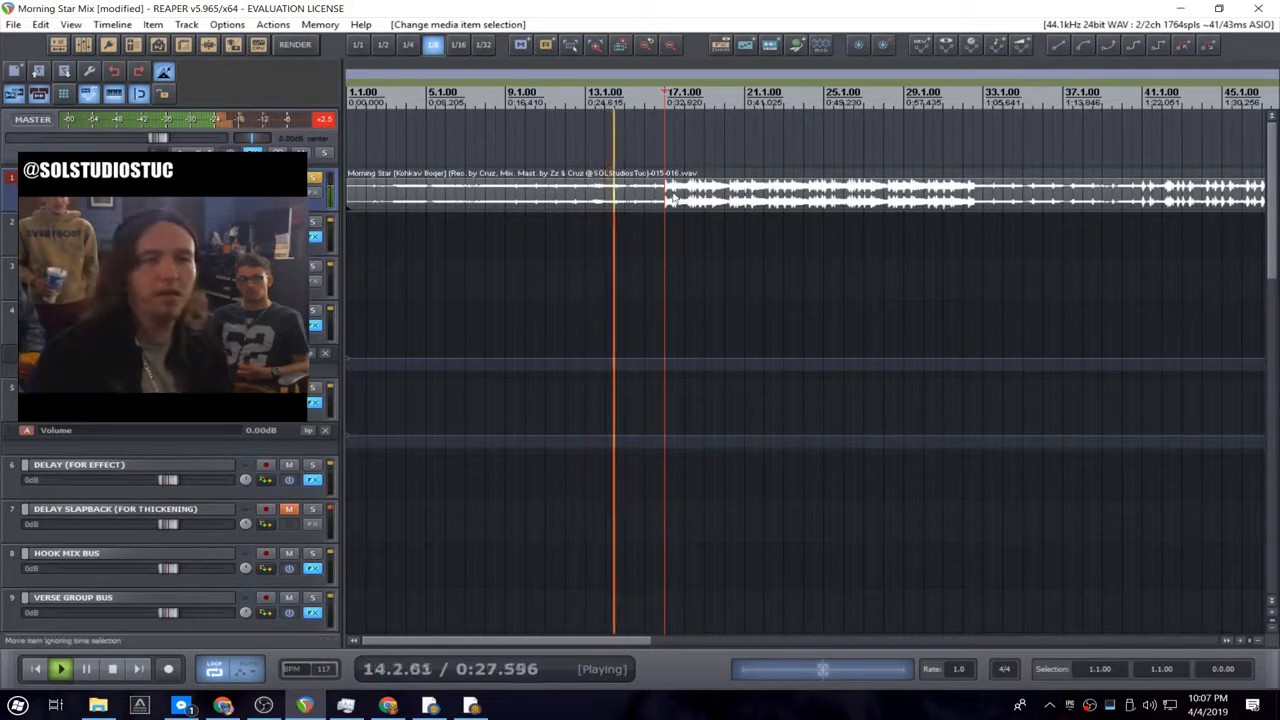
pyautogui.scroll(7, 652, 235)
pyautogui.scroll(-2, 652, 235)
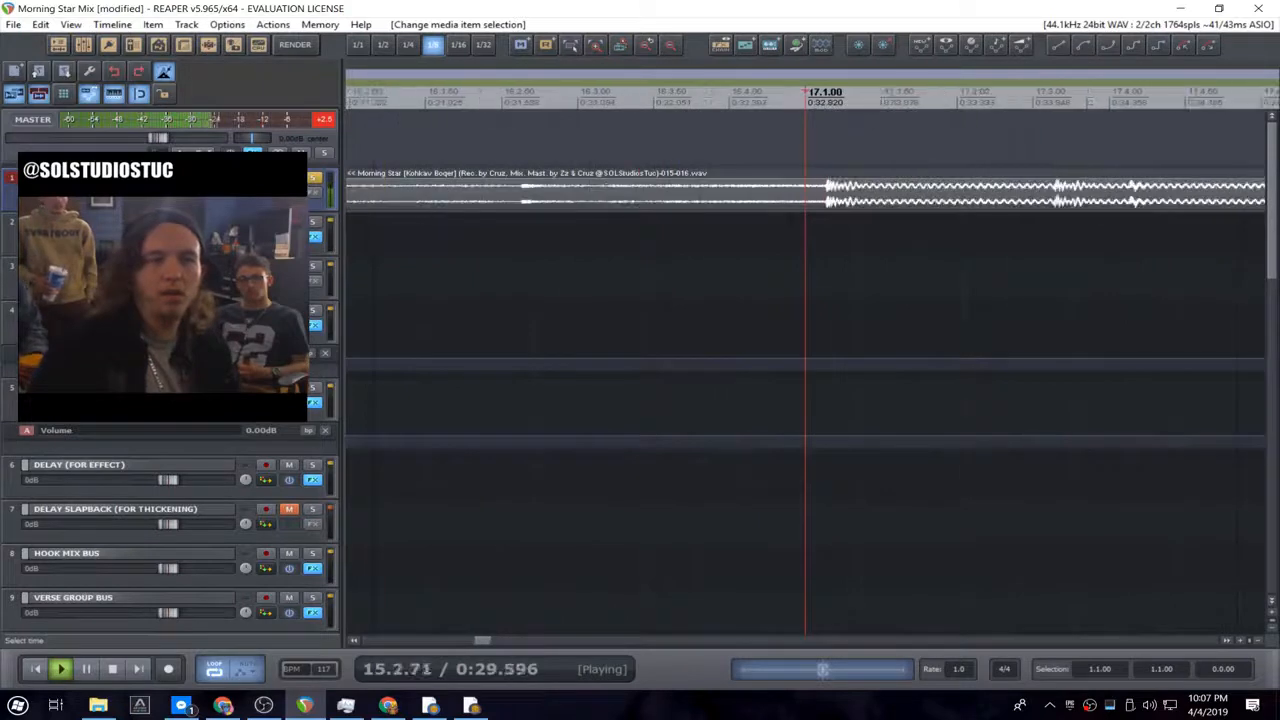
pyautogui.scroll(4, 828, 222)
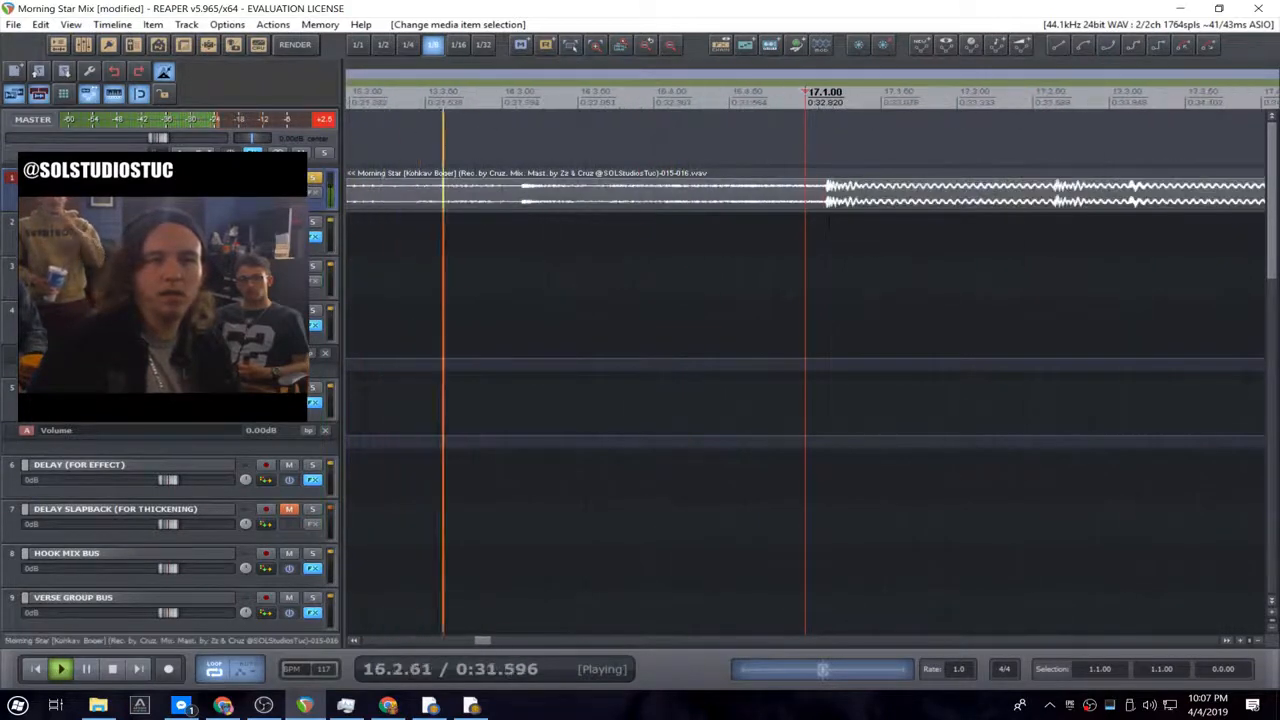
pyautogui.scroll(-3, 828, 222)
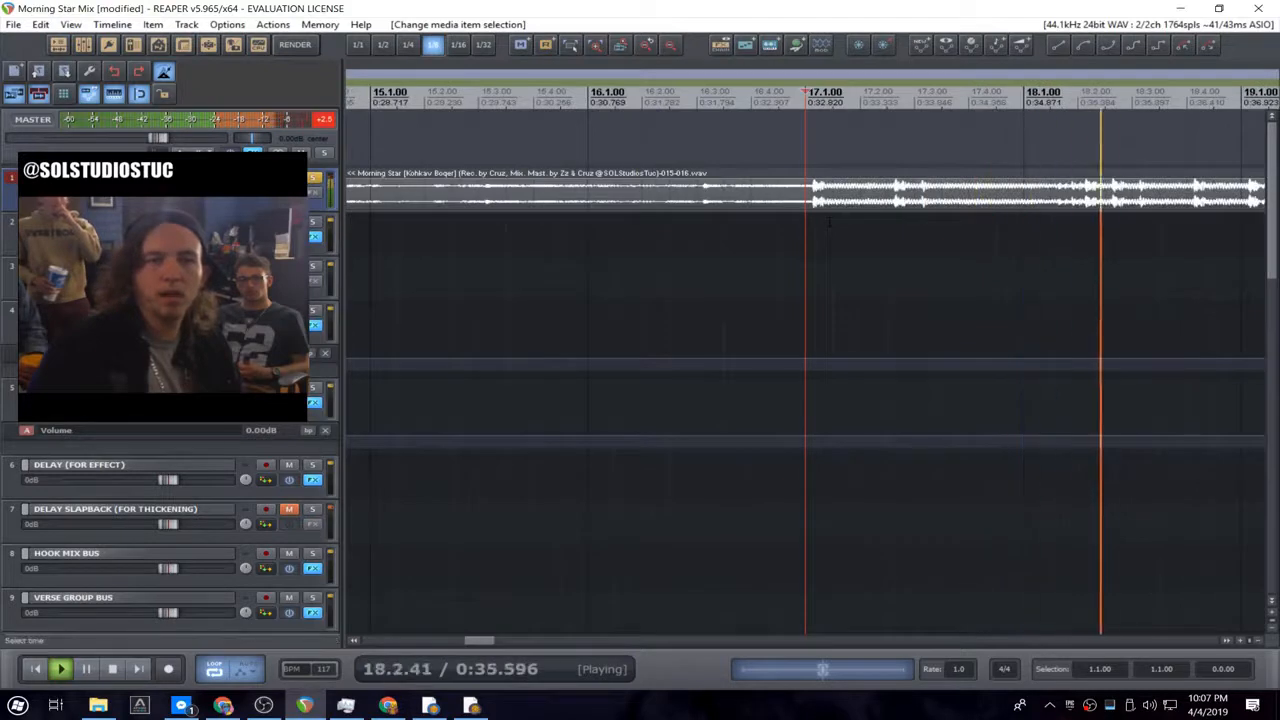
# - Restart the instrumental from the project start and try a project tempo of 116 BPM during playback
pyautogui.press('space')
pyautogui.press('Home')
pyautogui.press('space')
pyautogui.scroll(-6, 828, 218)
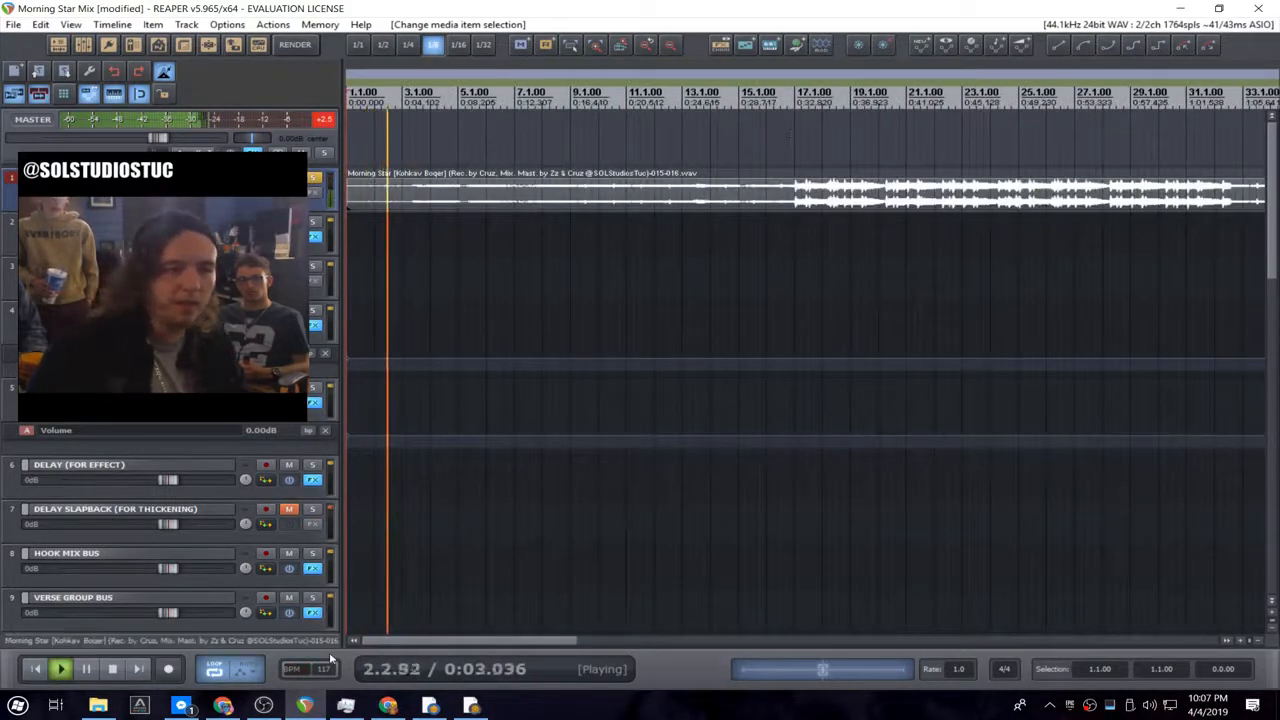
pyautogui.write('116')
pyautogui.press('Return')
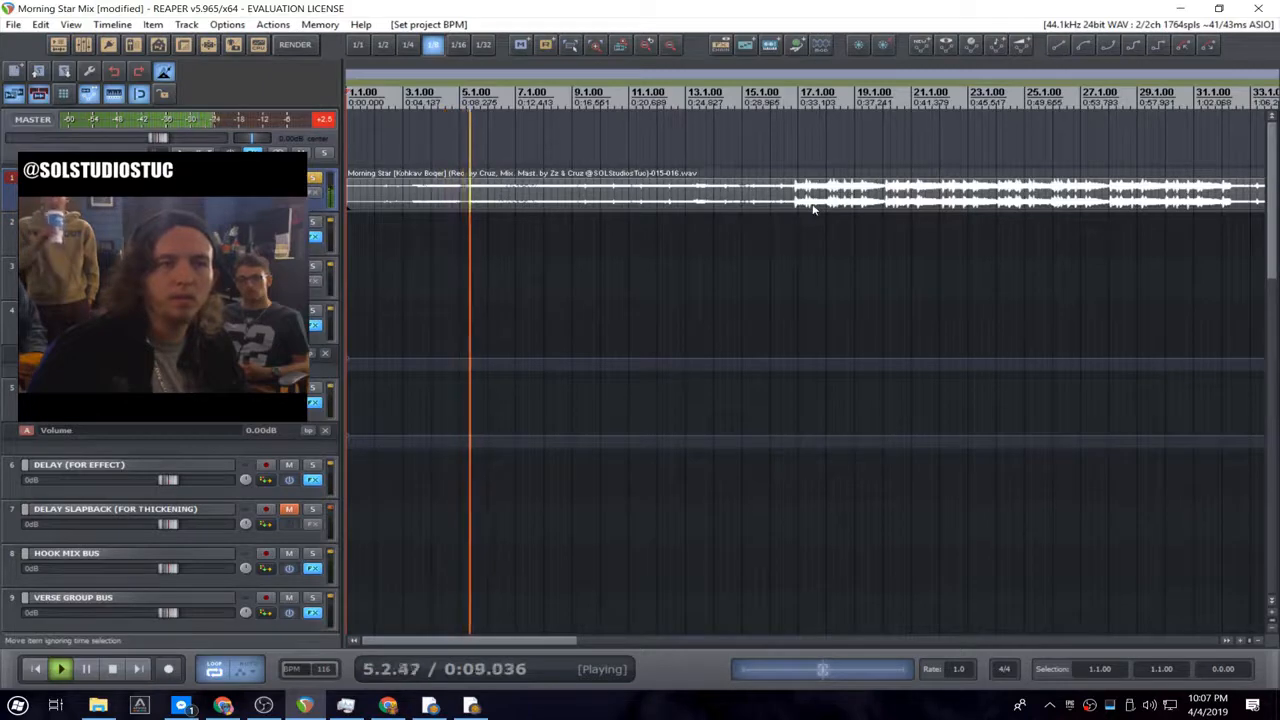
# - Play from just before bar 17 and compare the instrumental's drop with the 116 BPM grid, then stop playback
pyautogui.click(793, 236)
pyautogui.scroll(5, 793, 236)
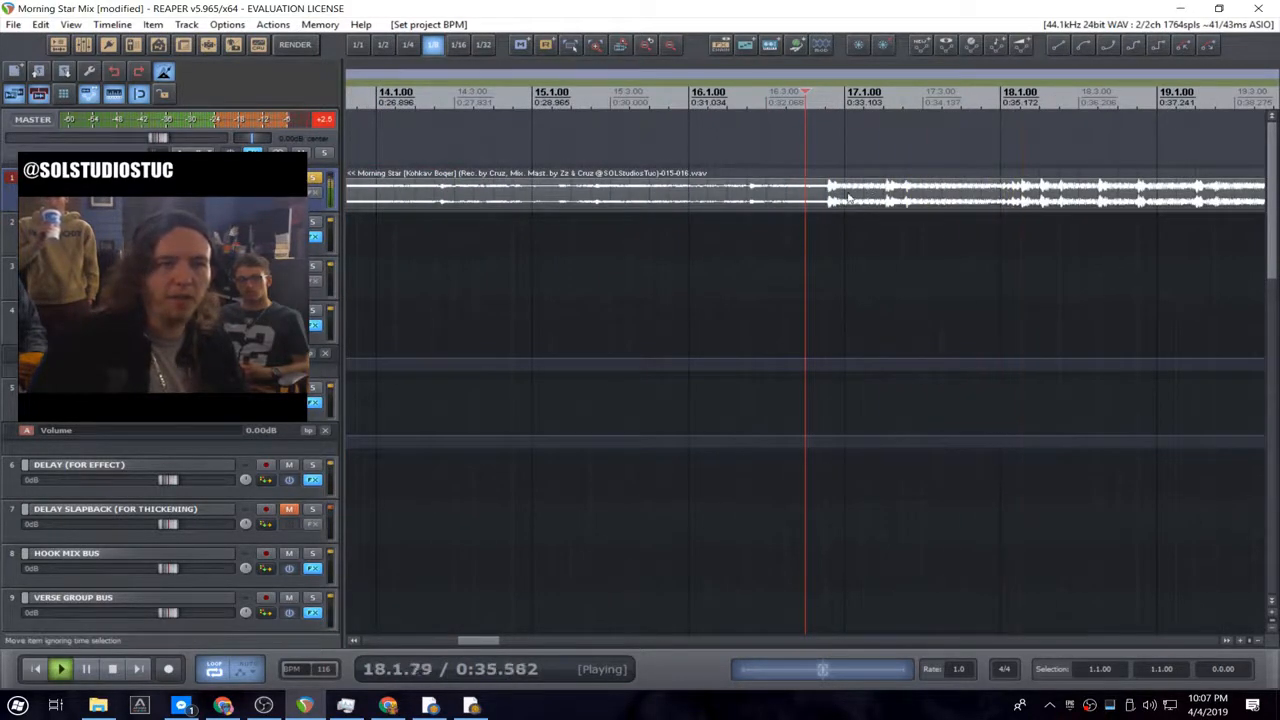
pyautogui.press('space')
# - Select all the media items and shift them together so the instrumental's first drop starts on bar 17
pyautogui.scroll(-10, 845, 200)
pyautogui.scroll(-3, 331, 199)
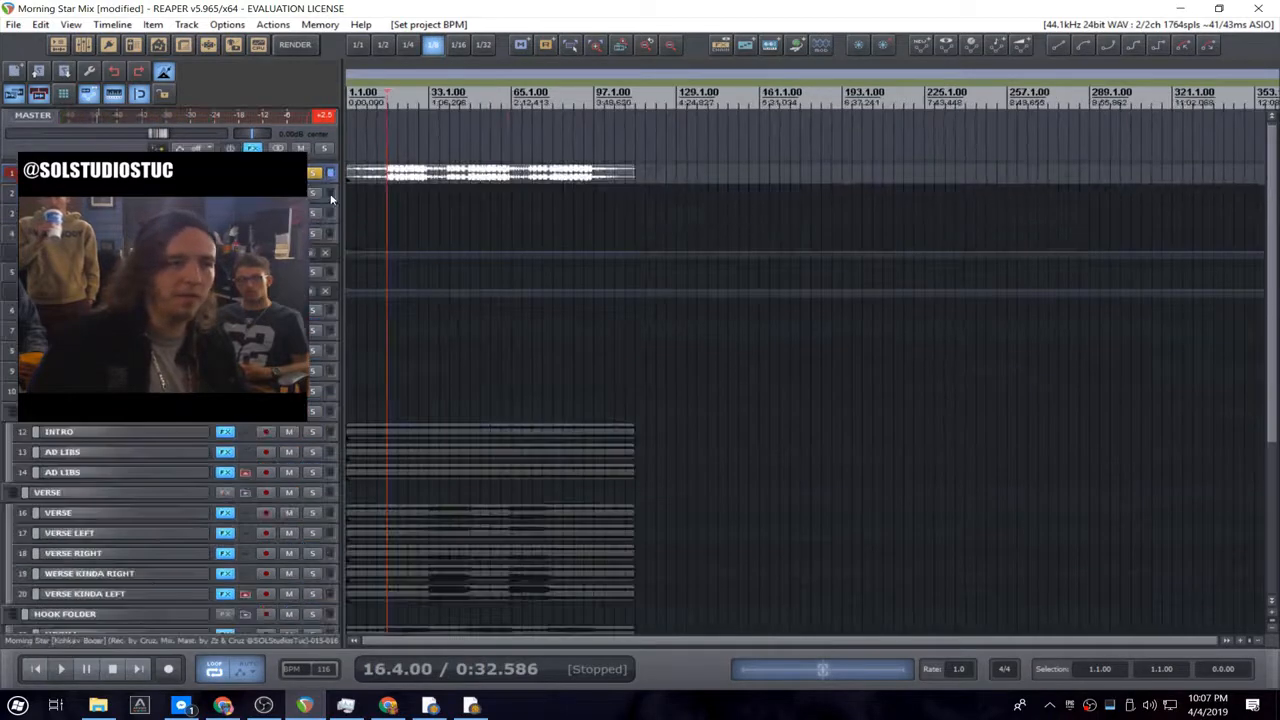
pyautogui.scroll(-5, 551, 330)
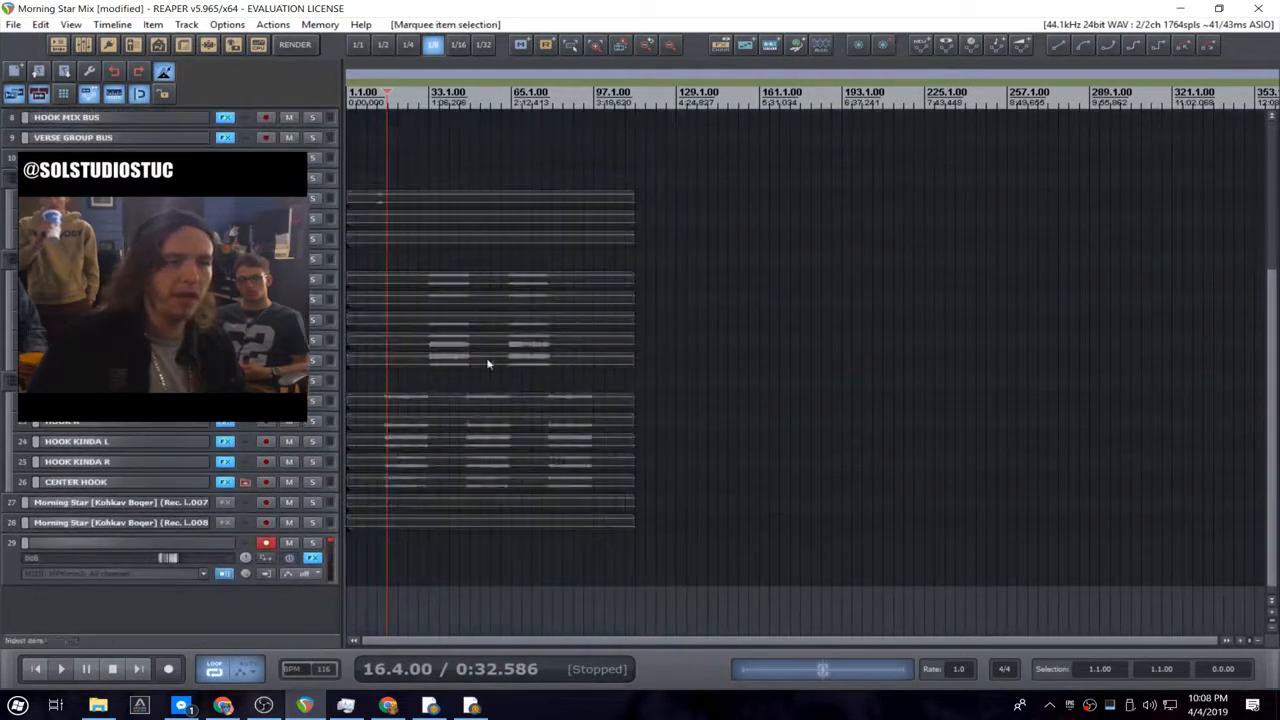
pyautogui.scroll(4, 551, 330)
pyautogui.scroll(5, 333, 324)
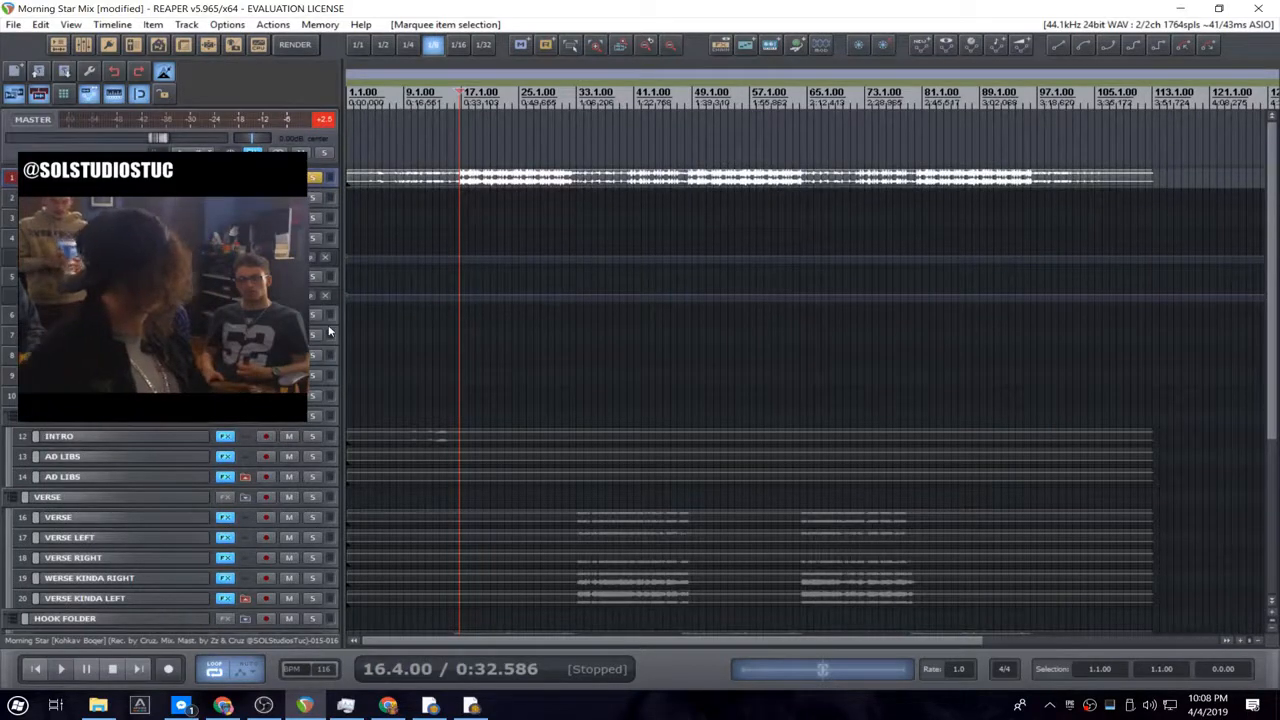
pyautogui.scroll(10, 551, 331)
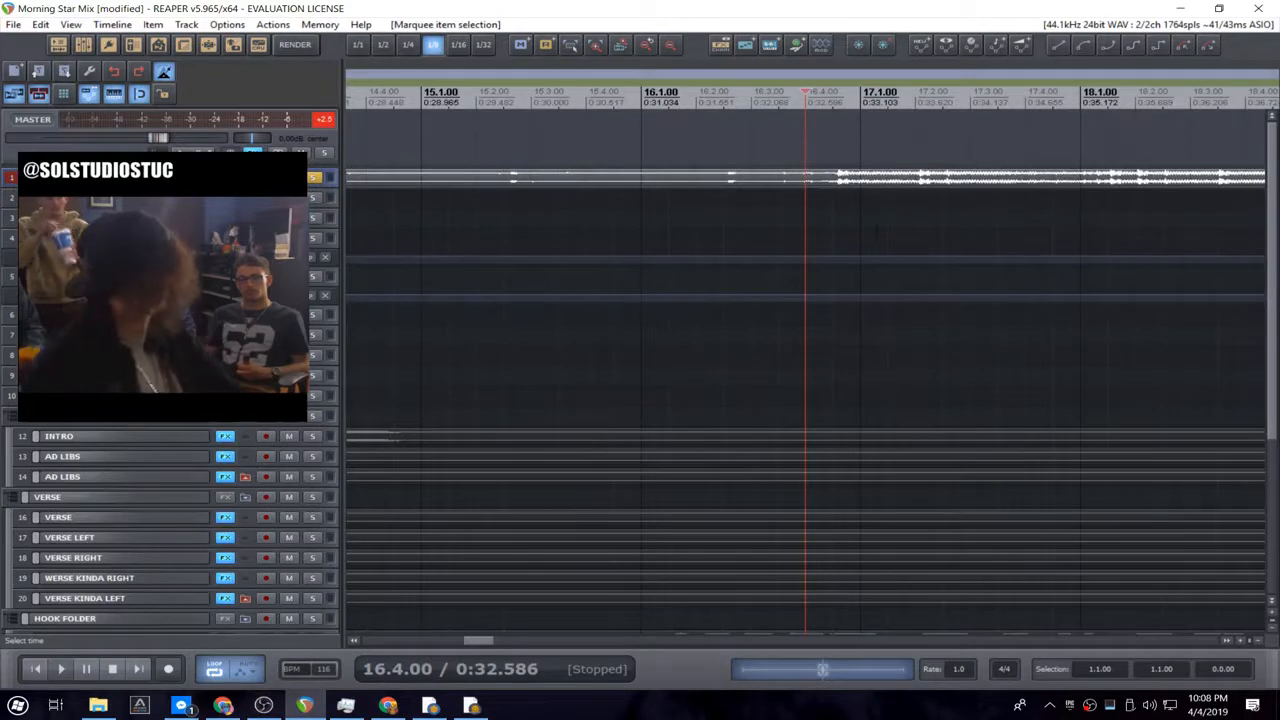
pyautogui.scroll(3, 880, 222)
pyautogui.moveTo(907, 178); pyautogui.dragTo(971, 186)
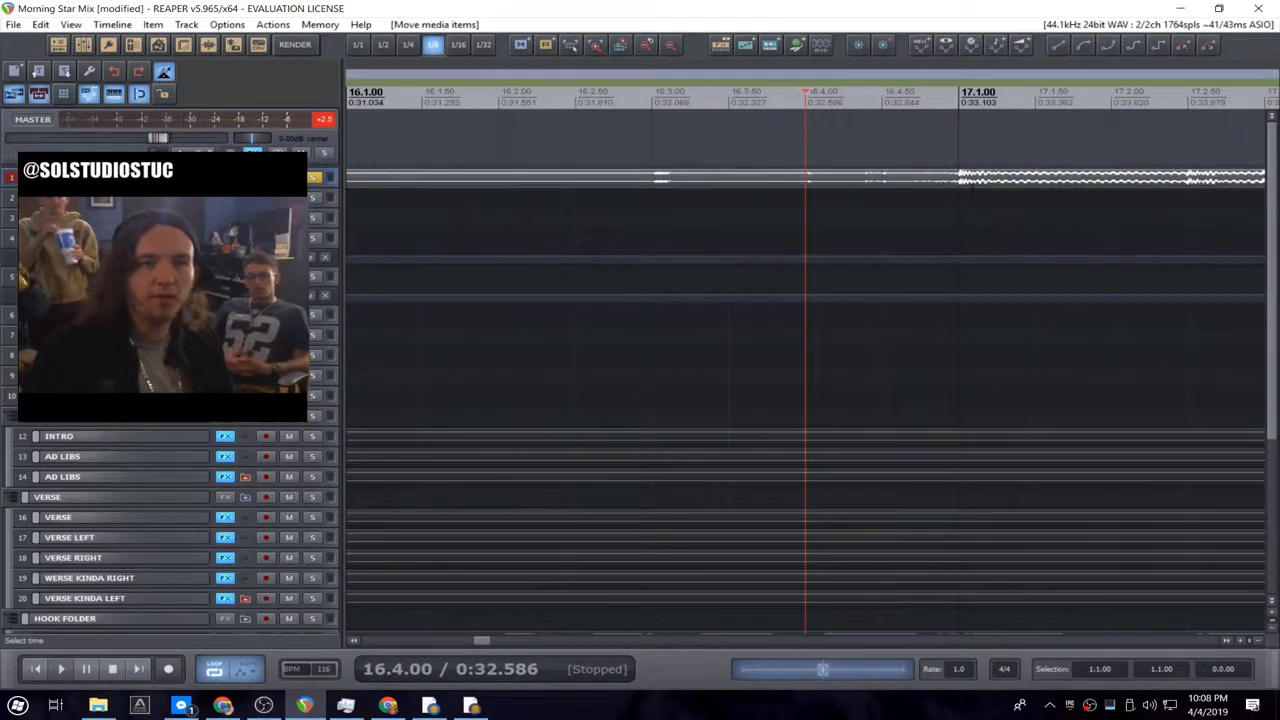
# - Play the shifted instrumental at bar 17 and check whether its second drop lines up with the grid around bar 49
pyautogui.press('space')
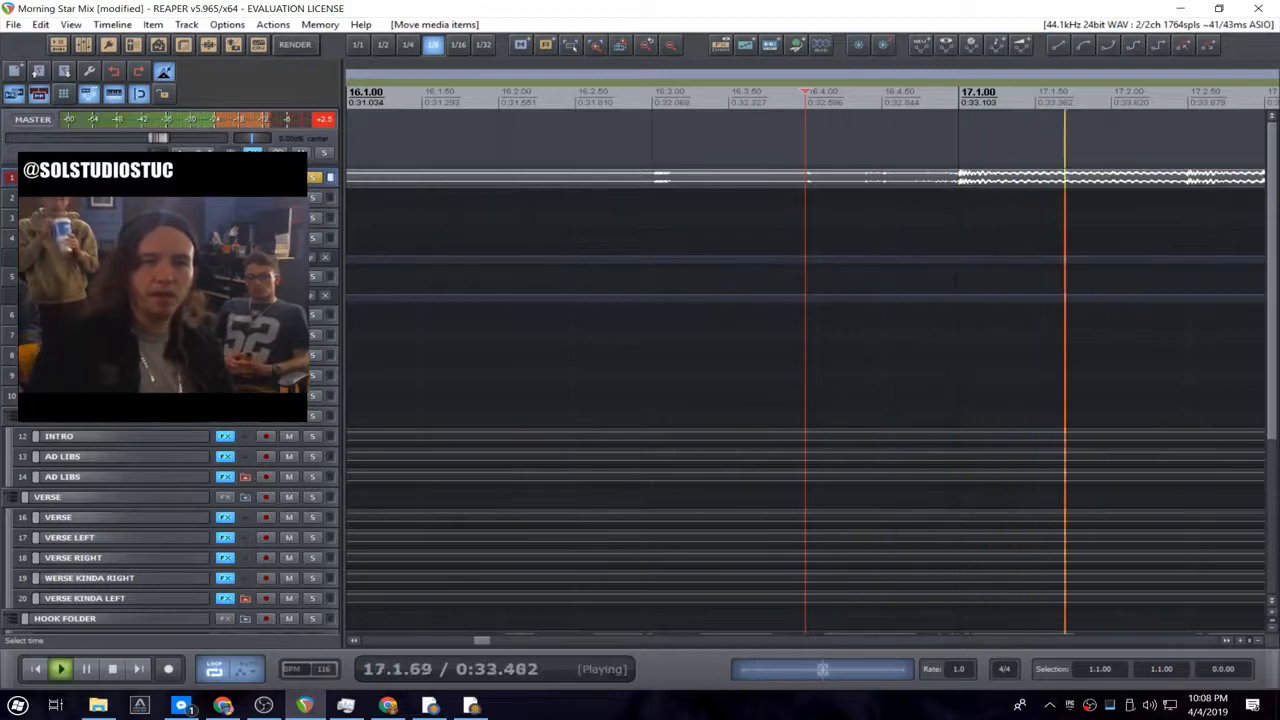
pyautogui.scroll(-3, 954, 278)
pyautogui.scroll(-5, 954, 278)
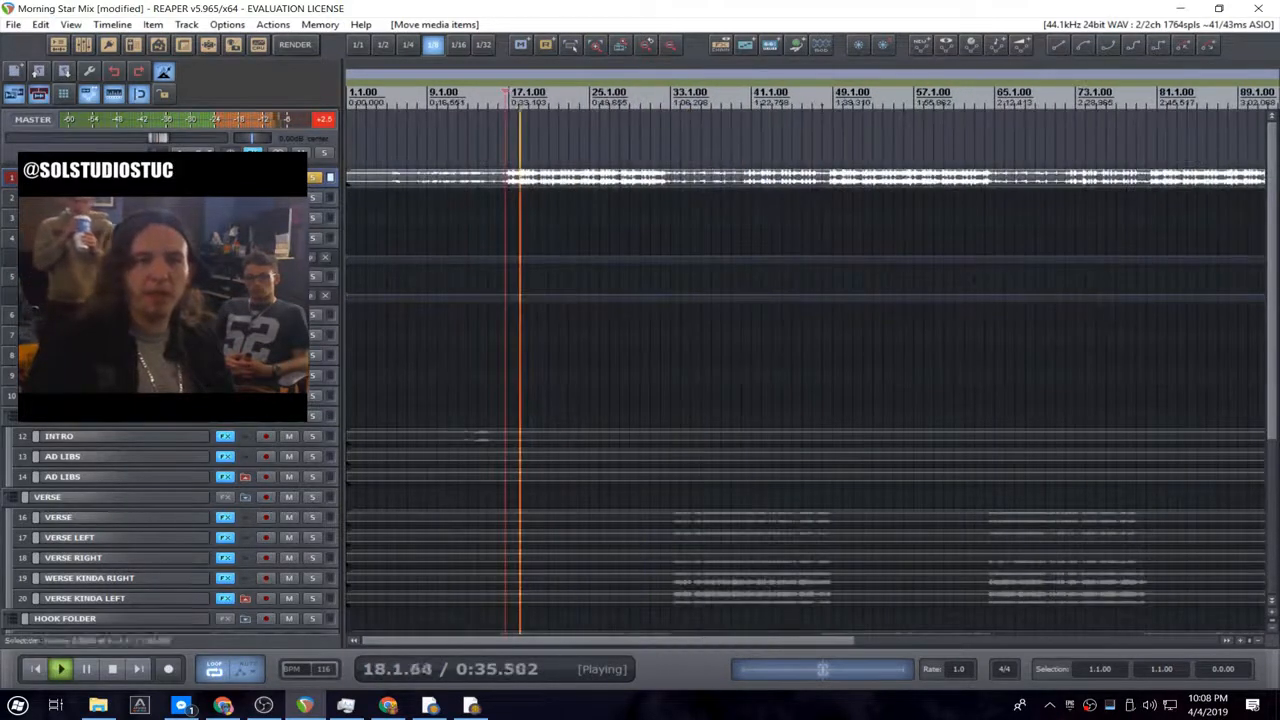
pyautogui.click(836, 98)
pyautogui.scroll(7, 838, 140)
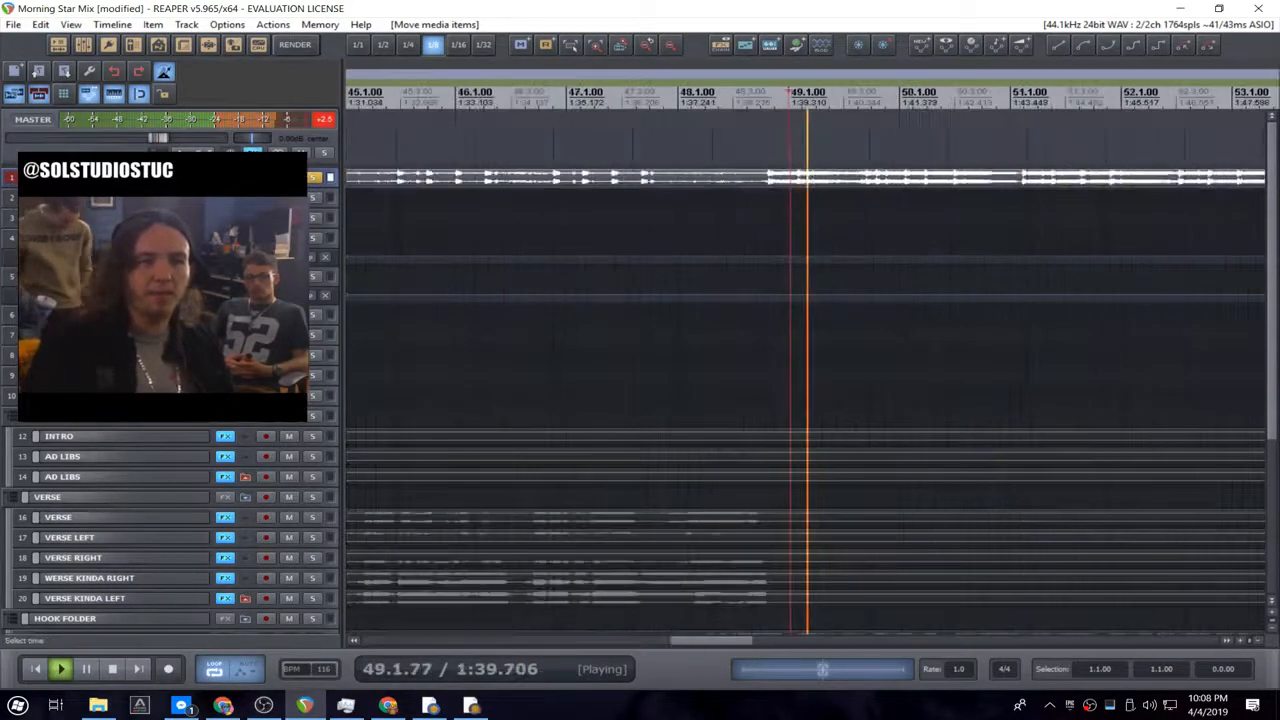
pyautogui.press('space')
pyautogui.press('space')
pyautogui.click(420, 95)
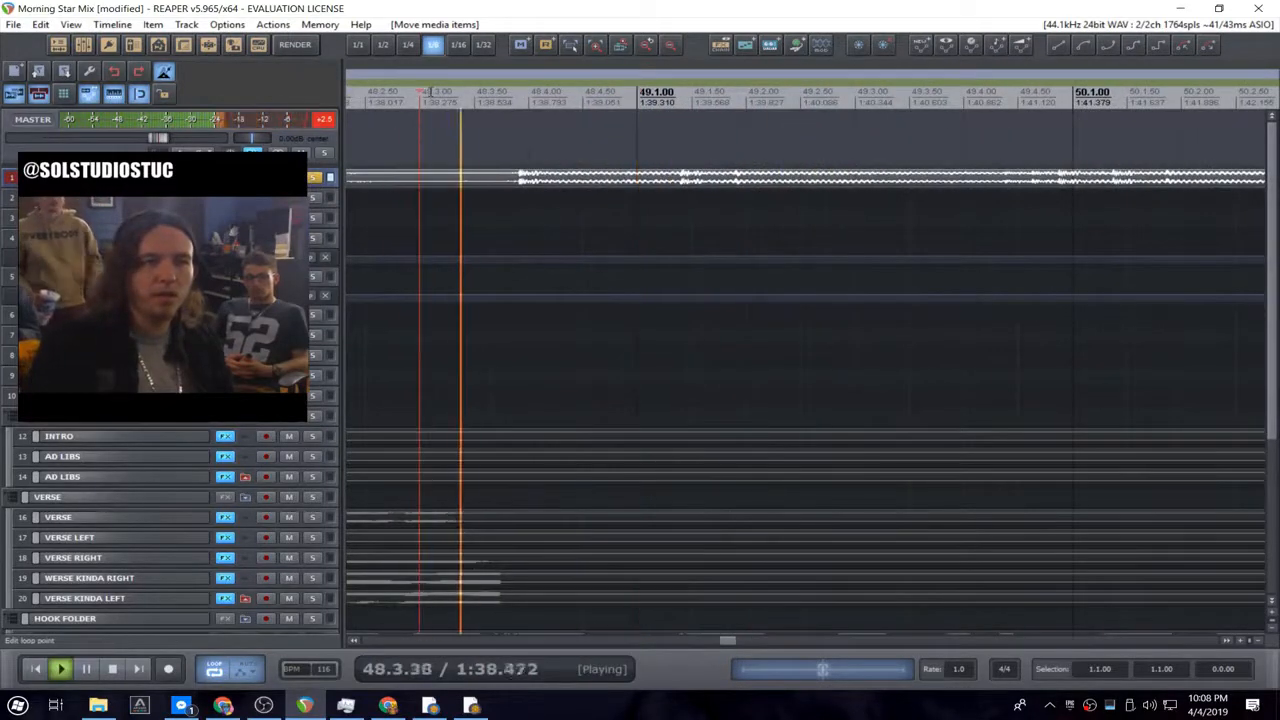
pyautogui.press('space')
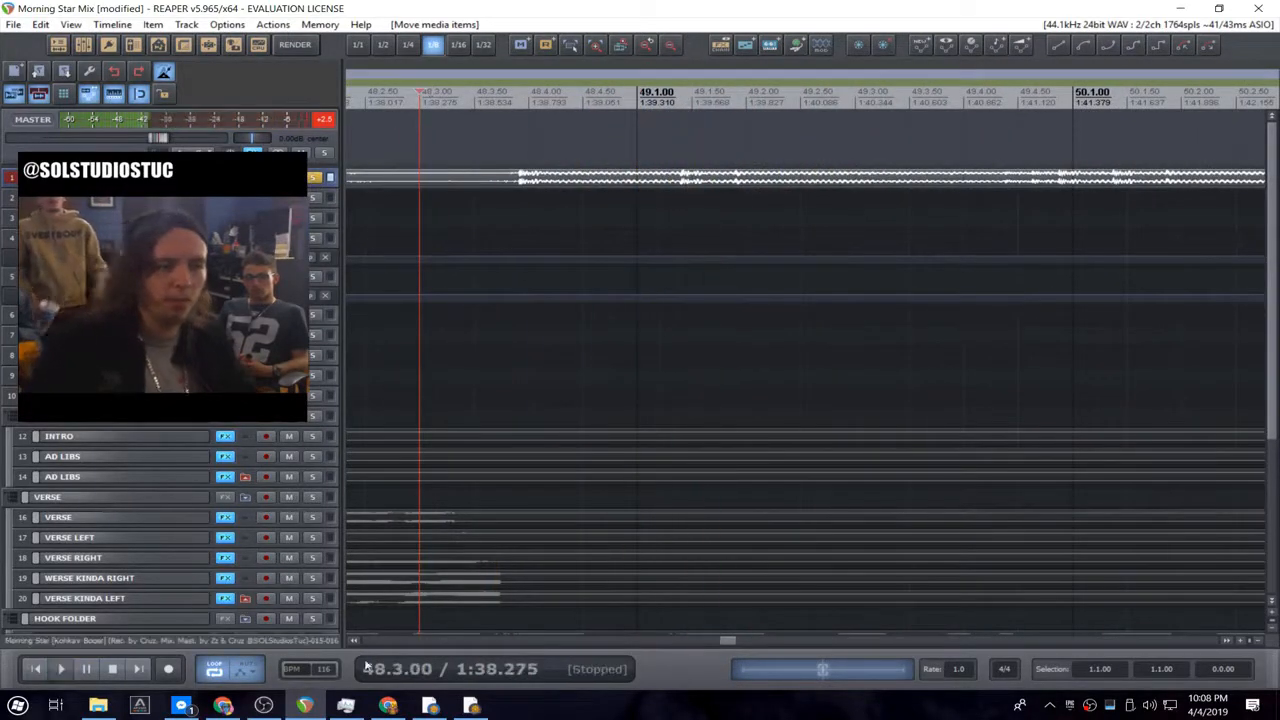
# - Set the project tempo to 117 BPM and shift the selected items so the second drop starts on bar 50
pyautogui.scroll(1, 327, 670)
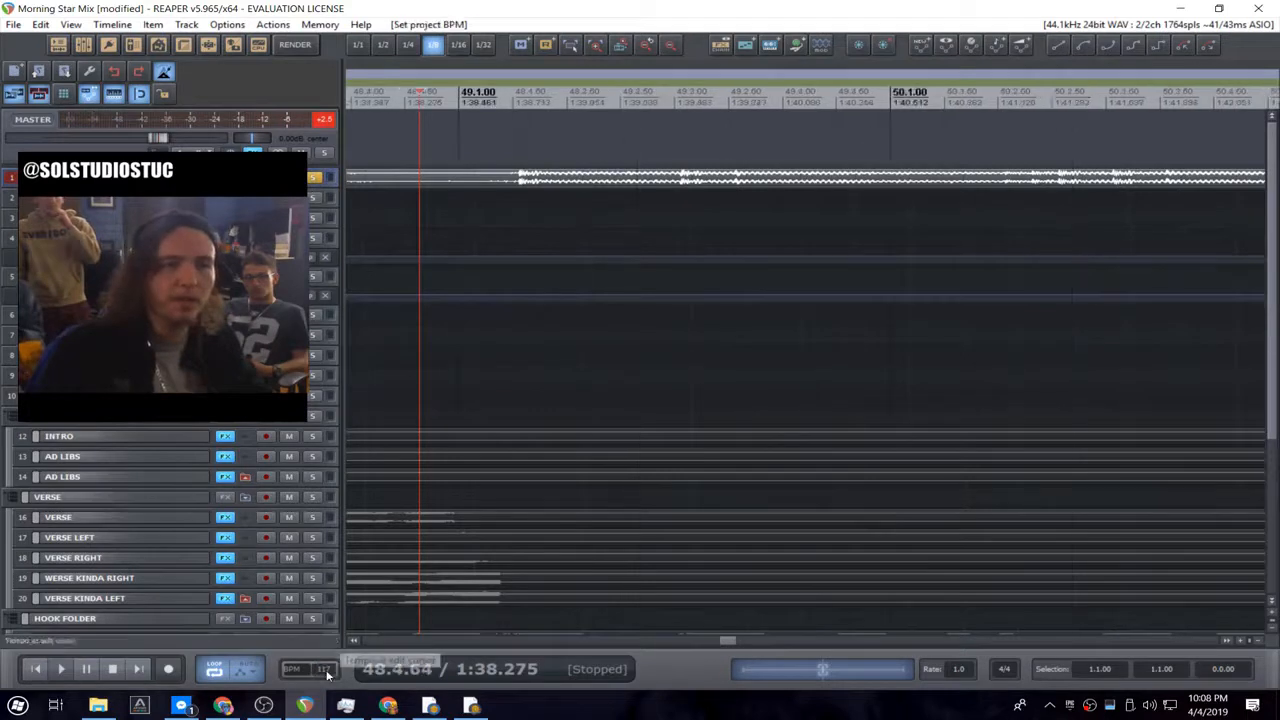
pyautogui.moveTo(548, 179); pyautogui.dragTo(920, 210)
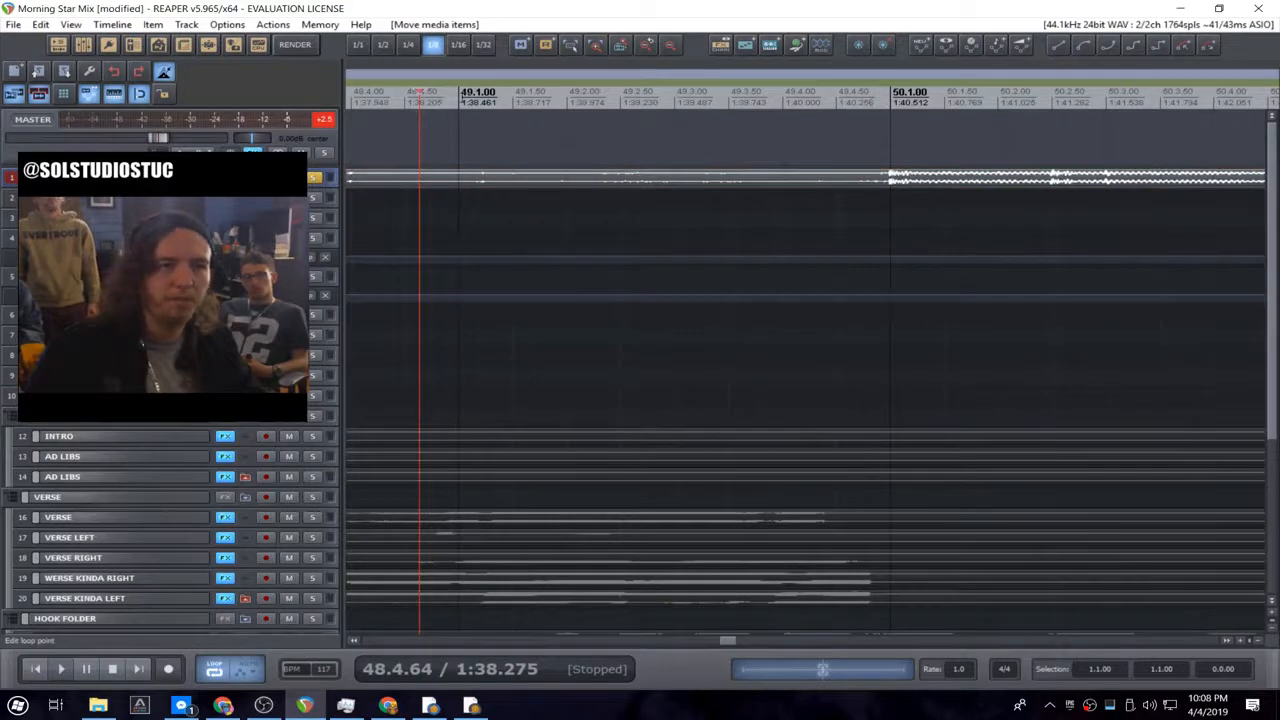
# - Play the instrumental from bar 49 and compare the transient at bar 52 with its grid line
pyautogui.click(462, 98)
pyautogui.press('space')
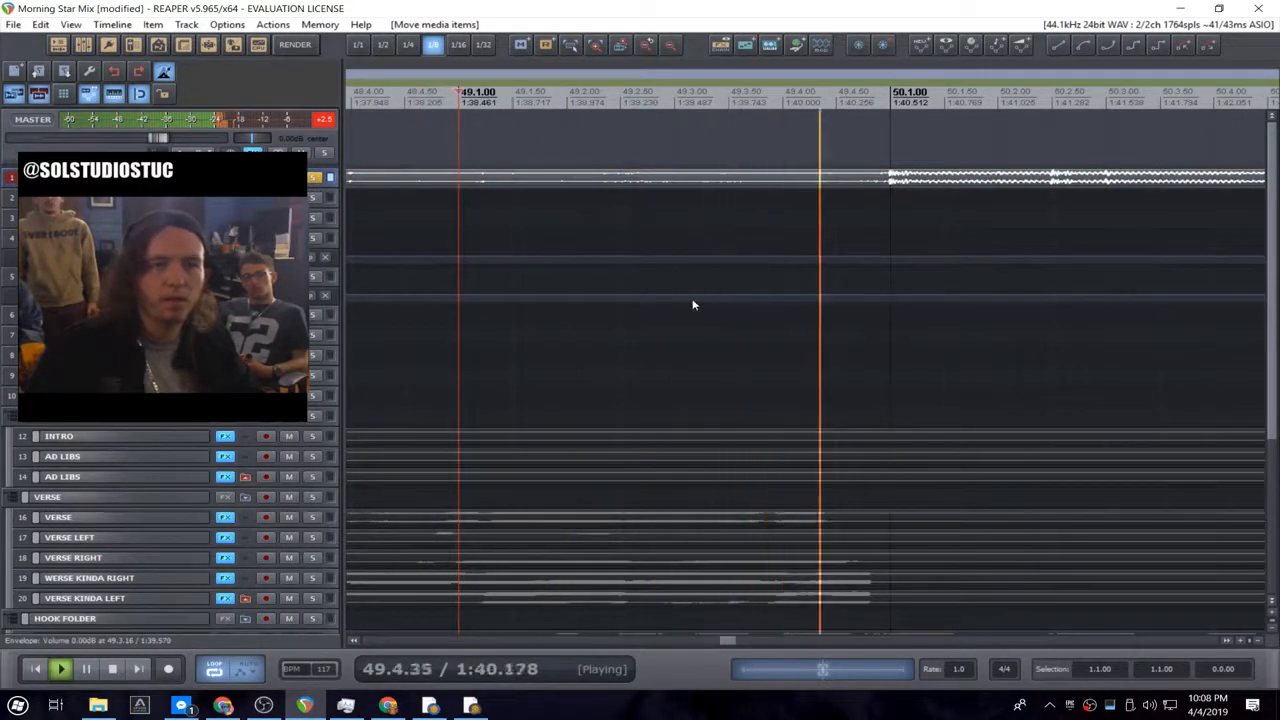
pyautogui.scroll(-2, 700, 305)
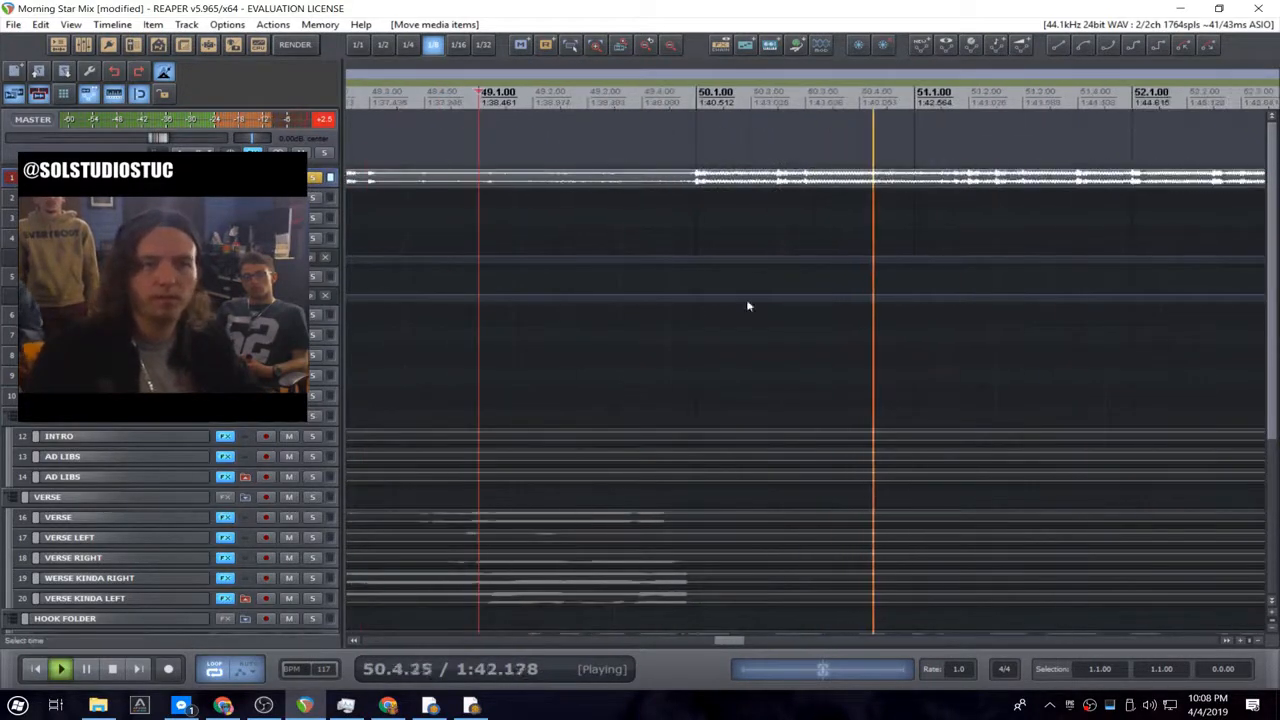
pyautogui.click(1134, 183)
pyautogui.scroll(5, 1134, 183)
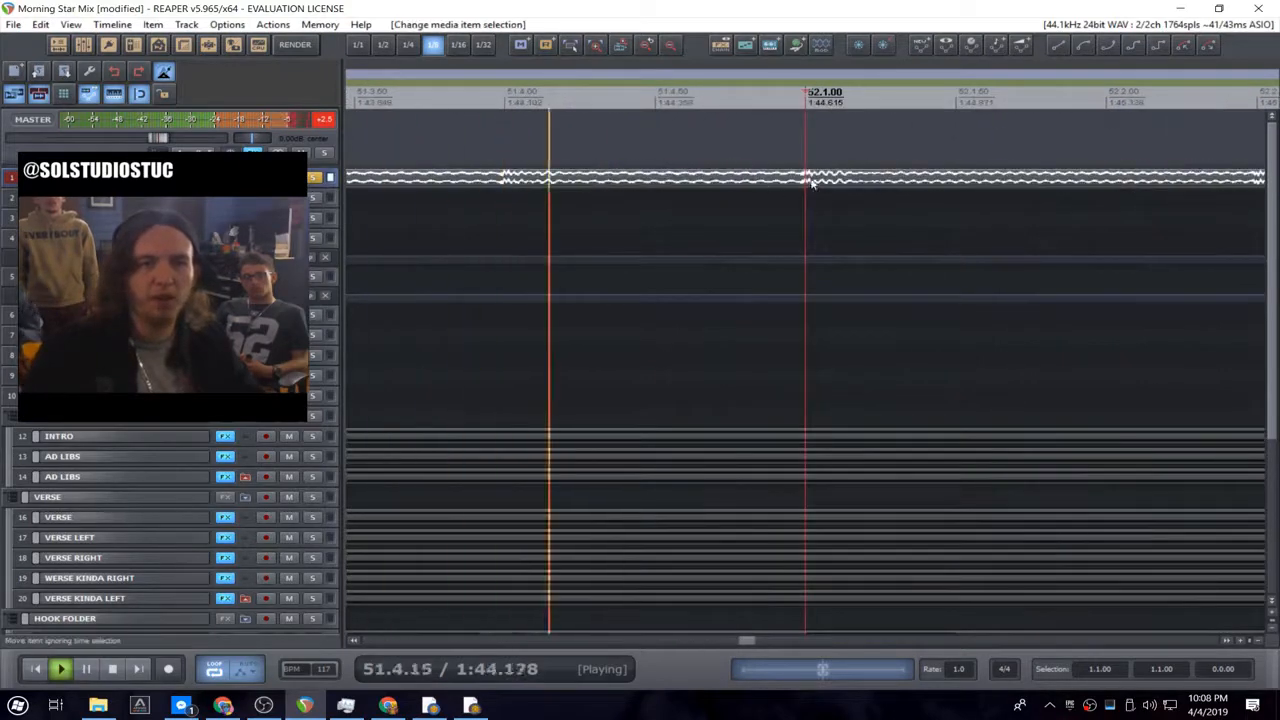
# - Check the instrumental's transients against the grid from bar 61 through bar 64, playing from bars 62 and 64
pyautogui.scroll(-8, 812, 181)
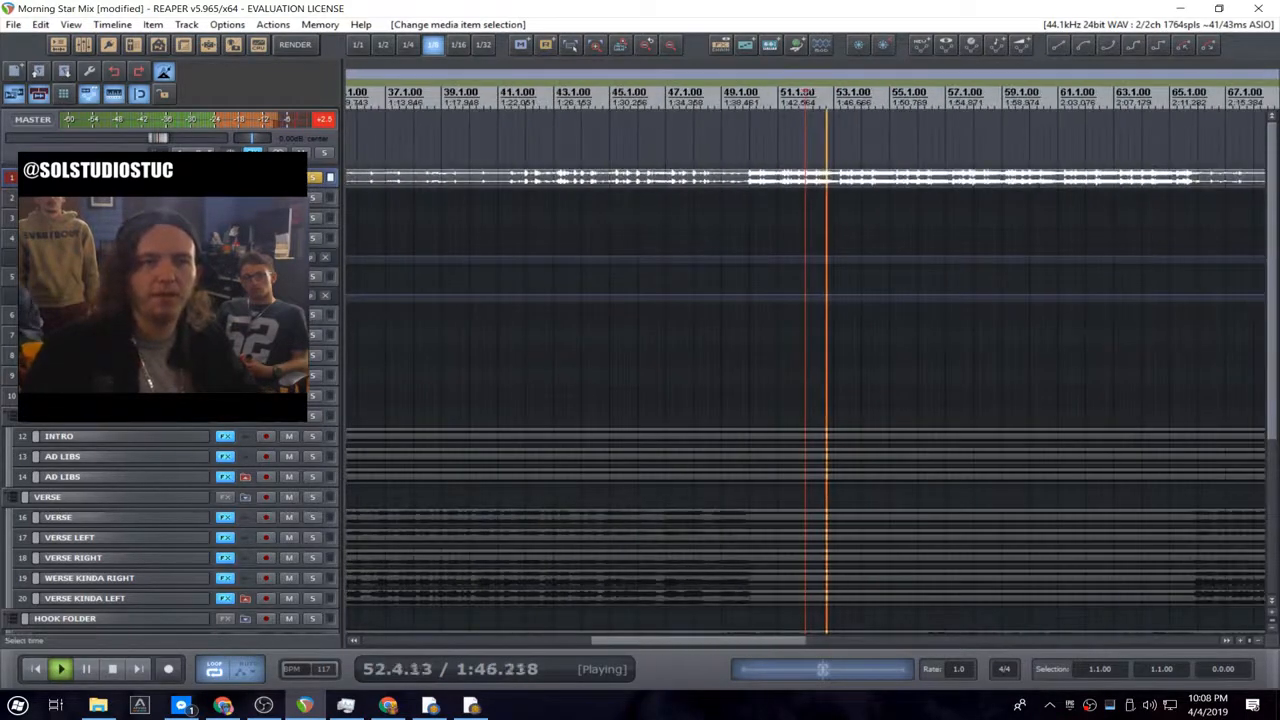
pyautogui.click(1064, 185)
pyautogui.scroll(7, 1064, 185)
pyautogui.scroll(-2, 1064, 187)
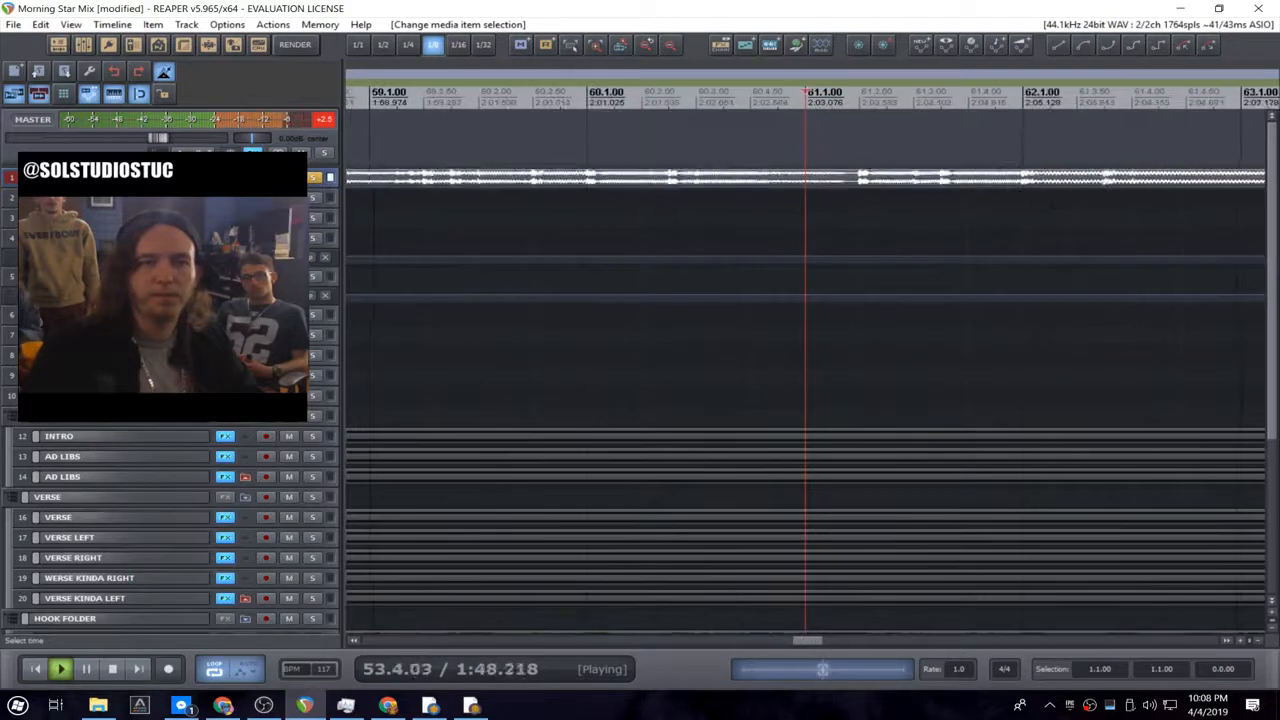
pyautogui.press('space')
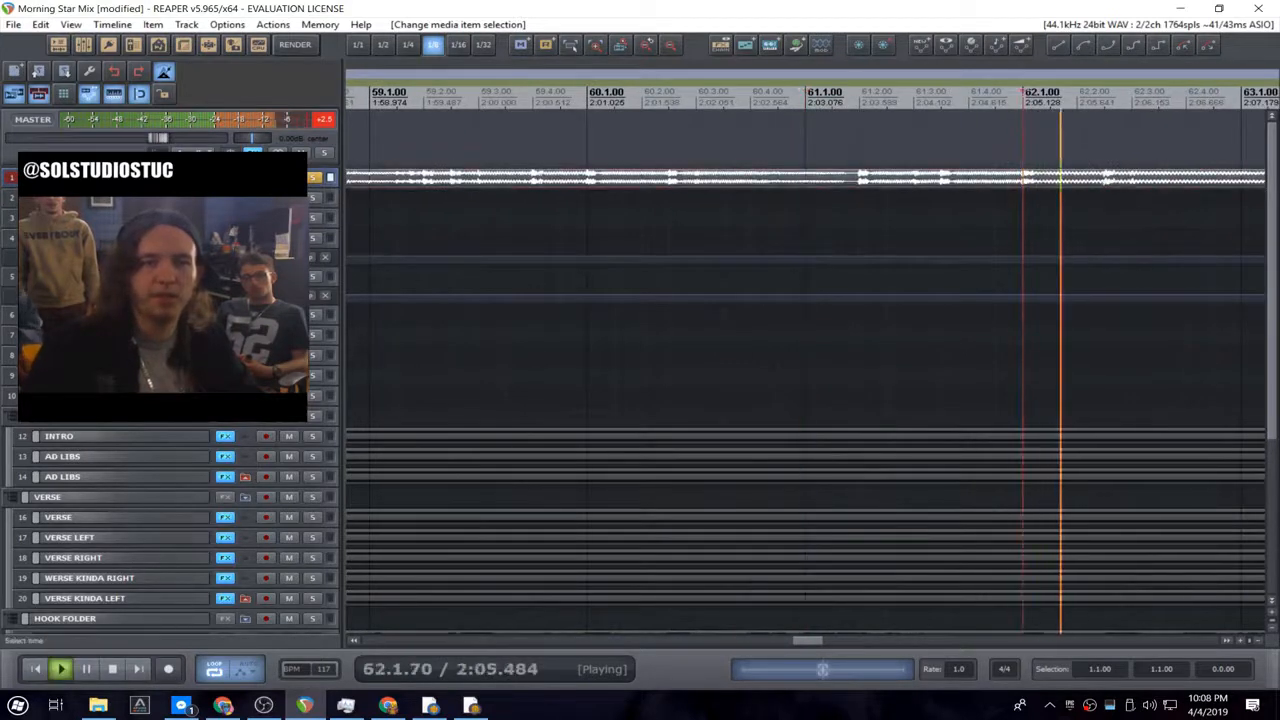
pyautogui.click(1088, 182)
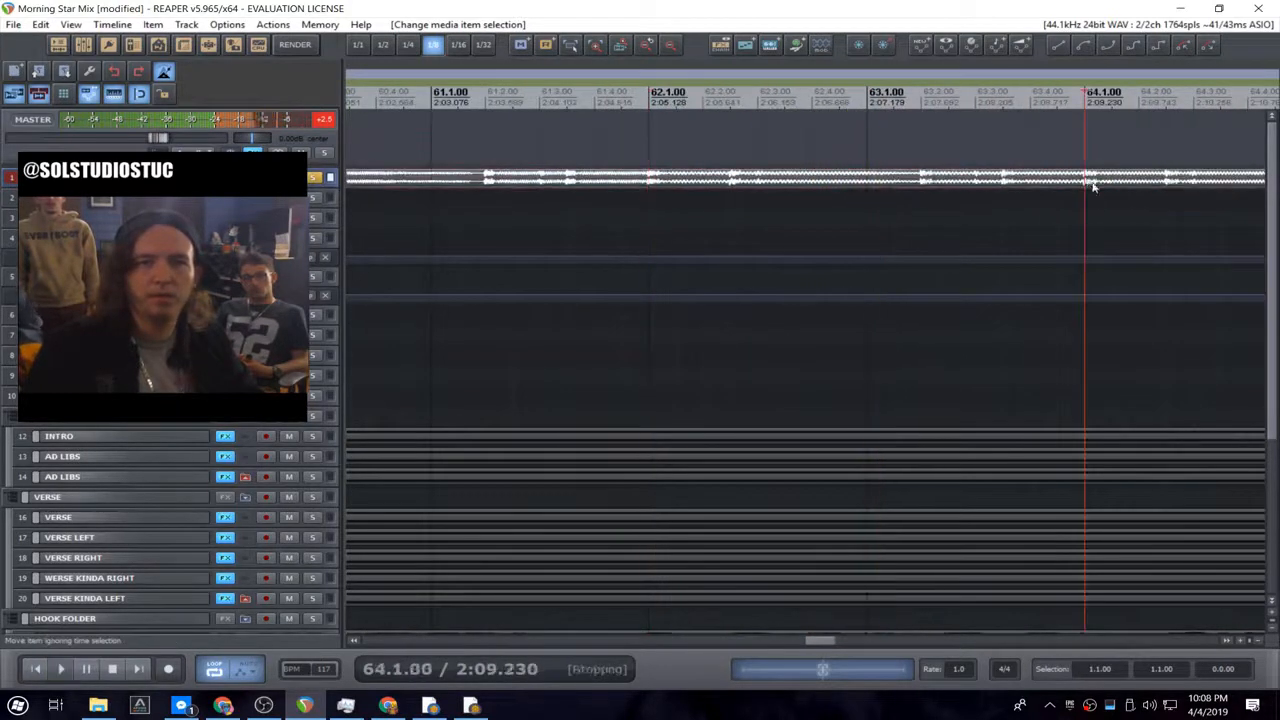
pyautogui.scroll(2, 1123, 255)
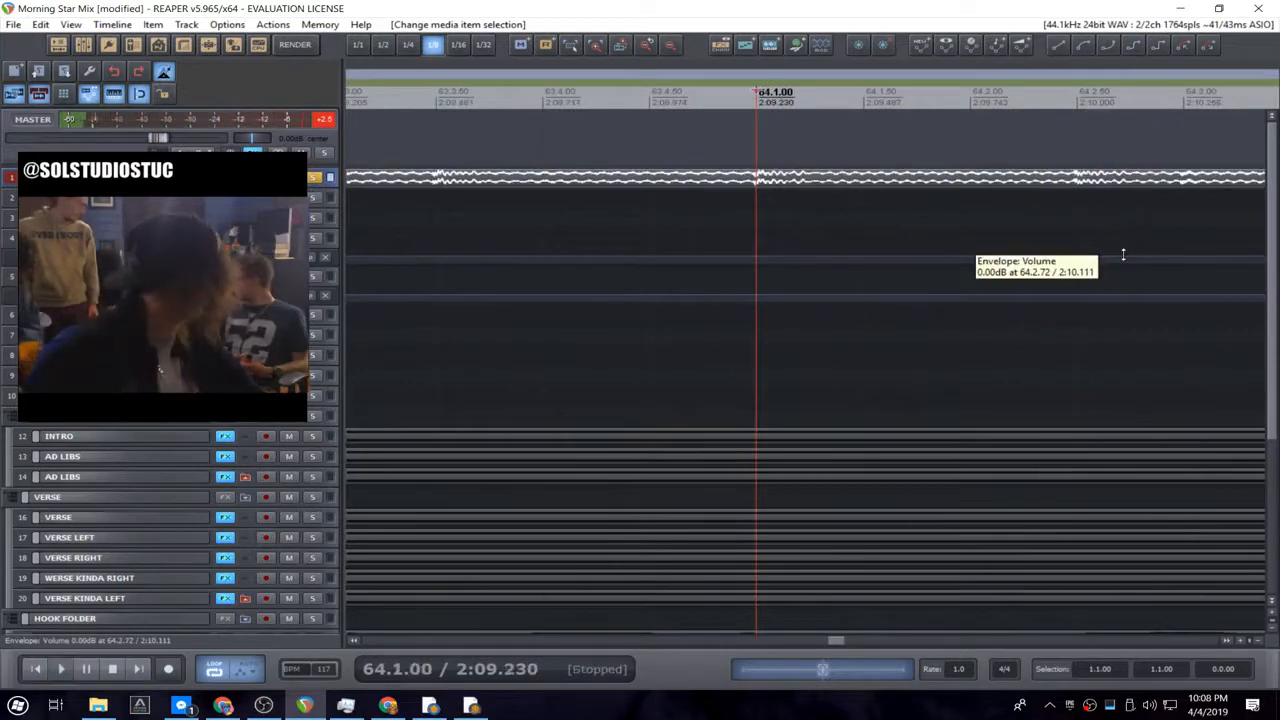
pyautogui.press('space')
pyautogui.scroll(-5, 1123, 255)
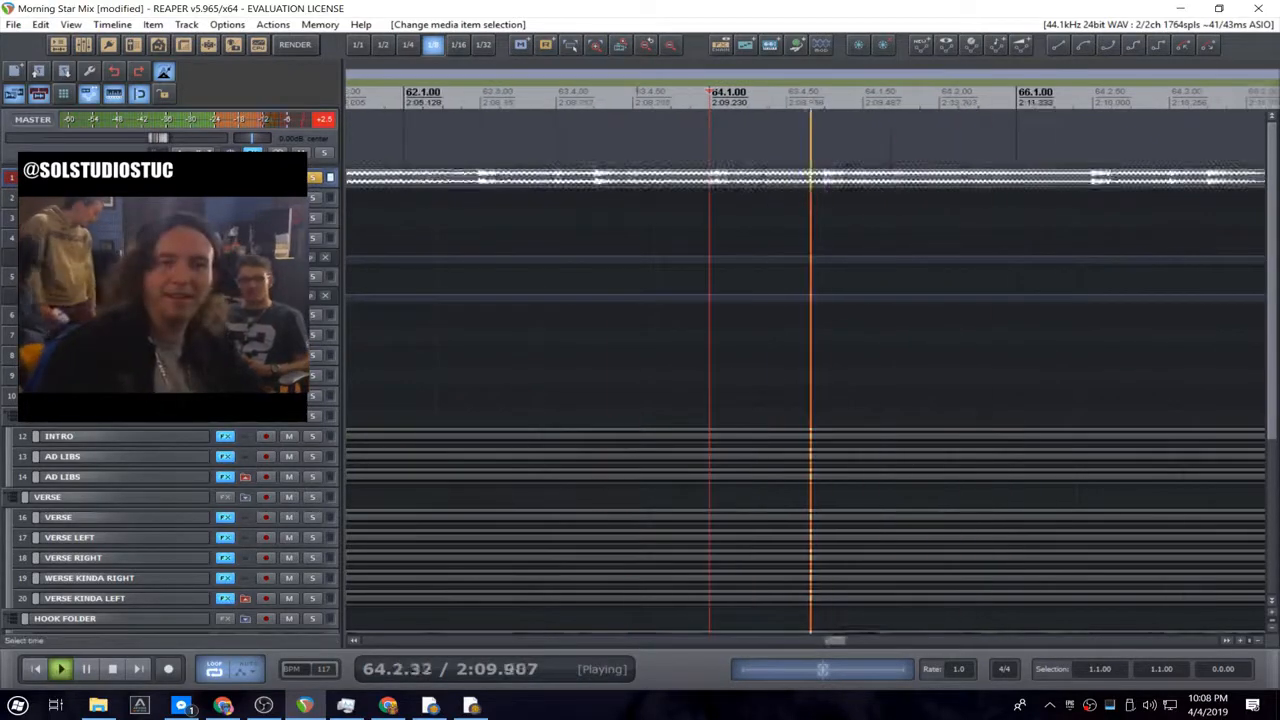
pyautogui.scroll(-4, 1123, 255)
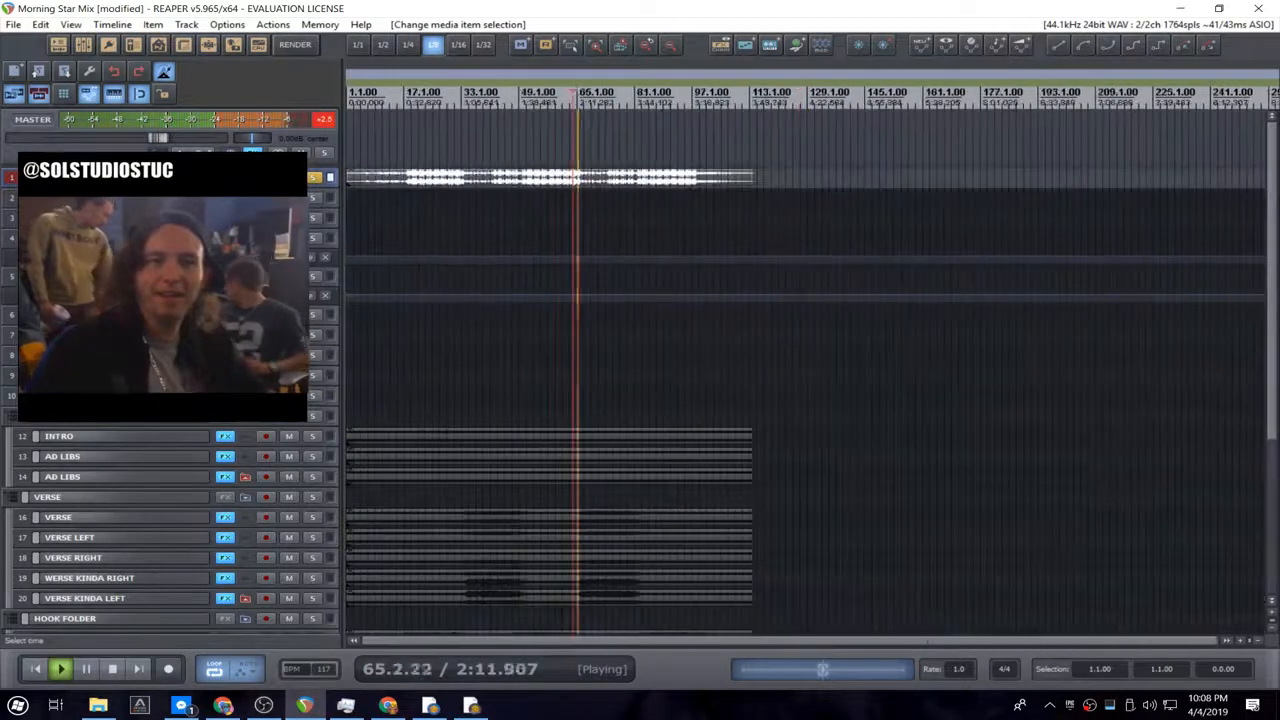
pyautogui.scroll(-2, 1123, 255)
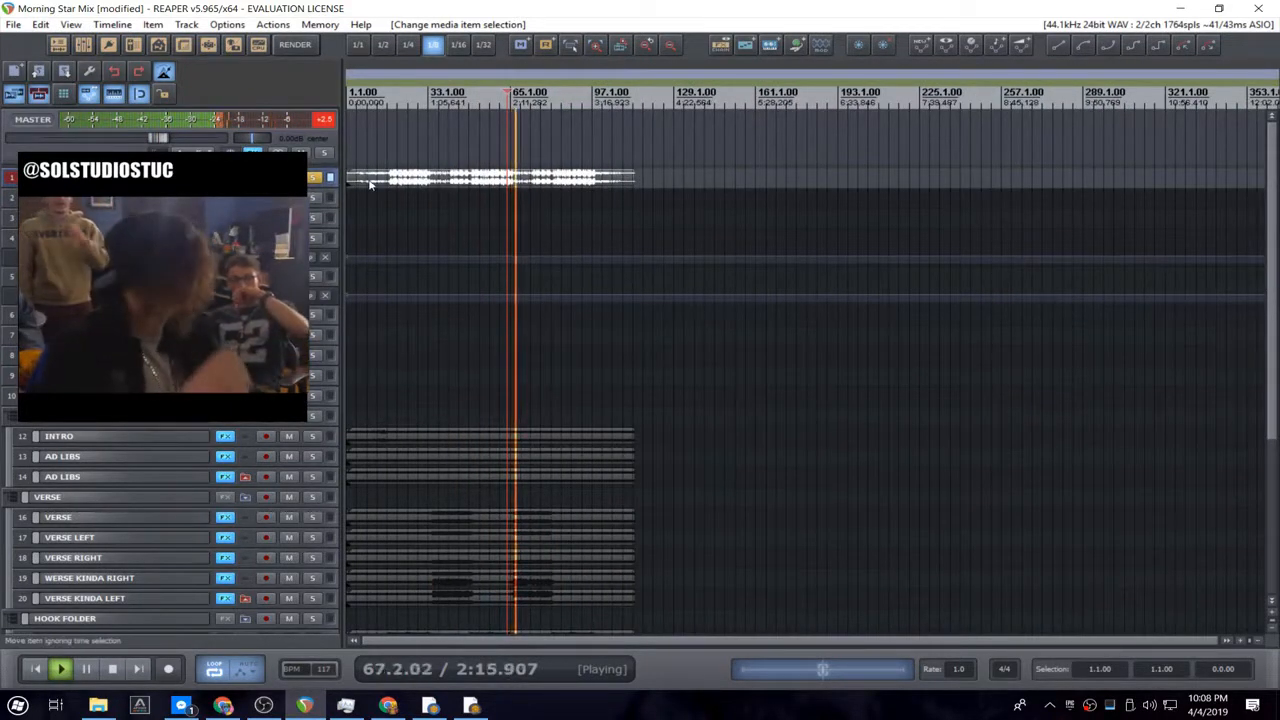
pyautogui.press('space')
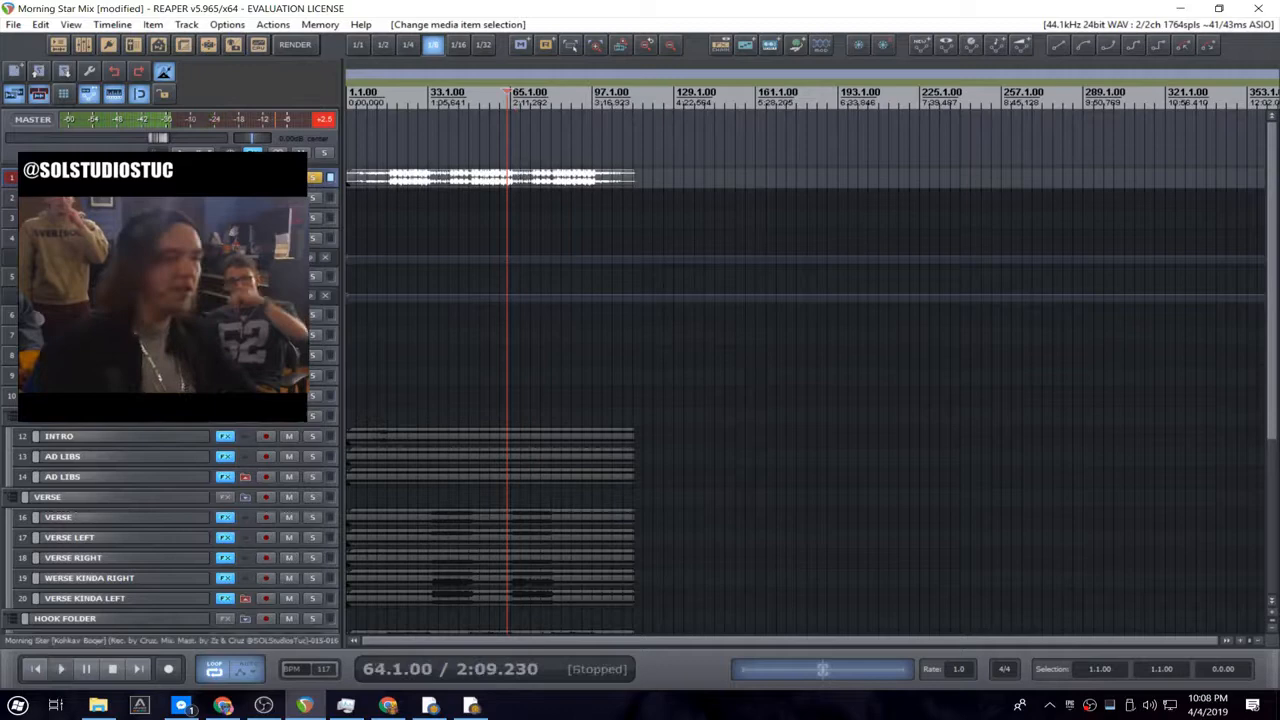
# - Unsolo the instrumental, solo the DELAY (FOR EFFECT) track, and open its ReaDelay settings in a clear spot
pyautogui.click(314, 179)
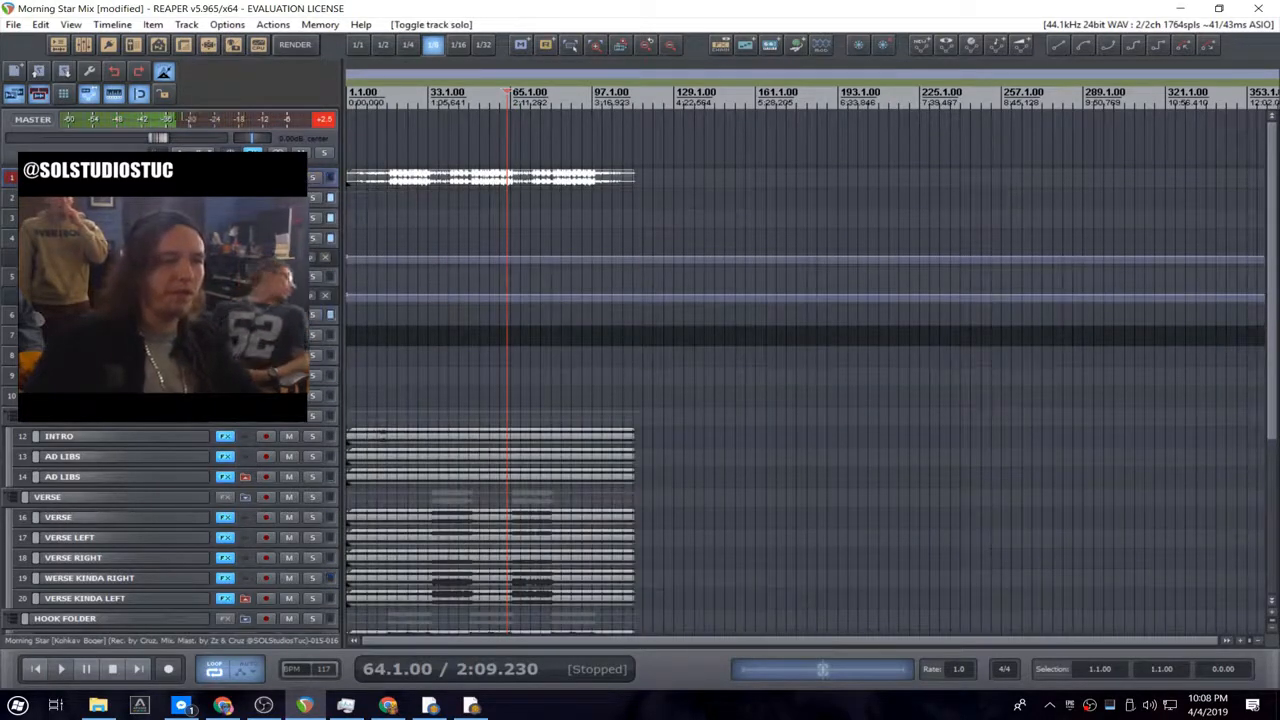
pyautogui.click(315, 314)
pyautogui.click(225, 315)
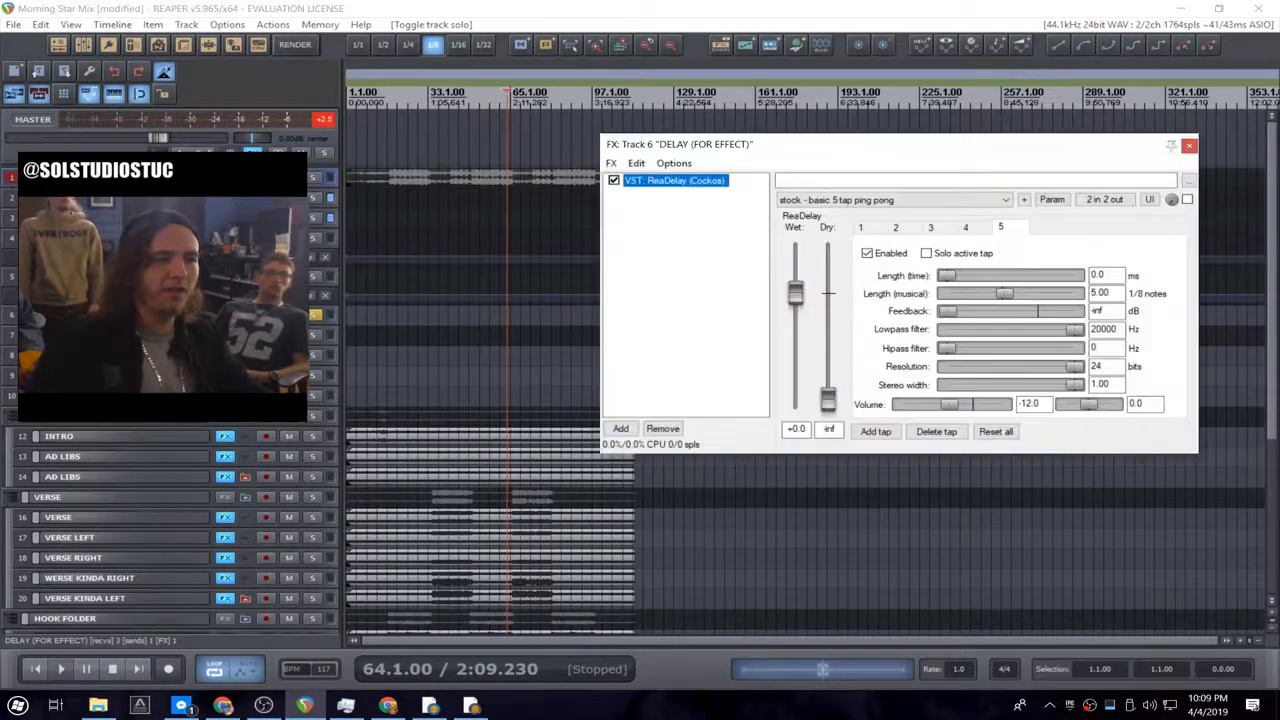
pyautogui.moveTo(867, 147); pyautogui.dragTo(608, 175)
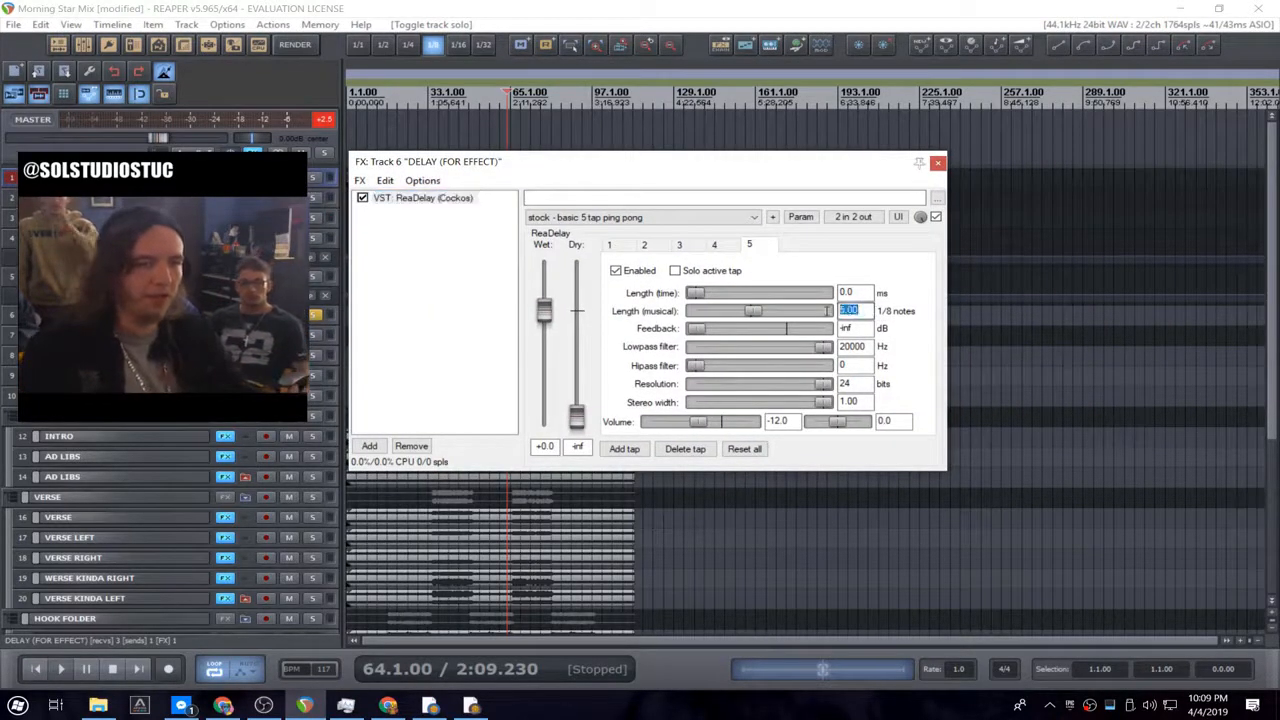
# - Close the ReaDelay window and play the soloed DELAY (FOR EFFECT) track from the project start and from bar 10.4
pyautogui.click(507, 5)
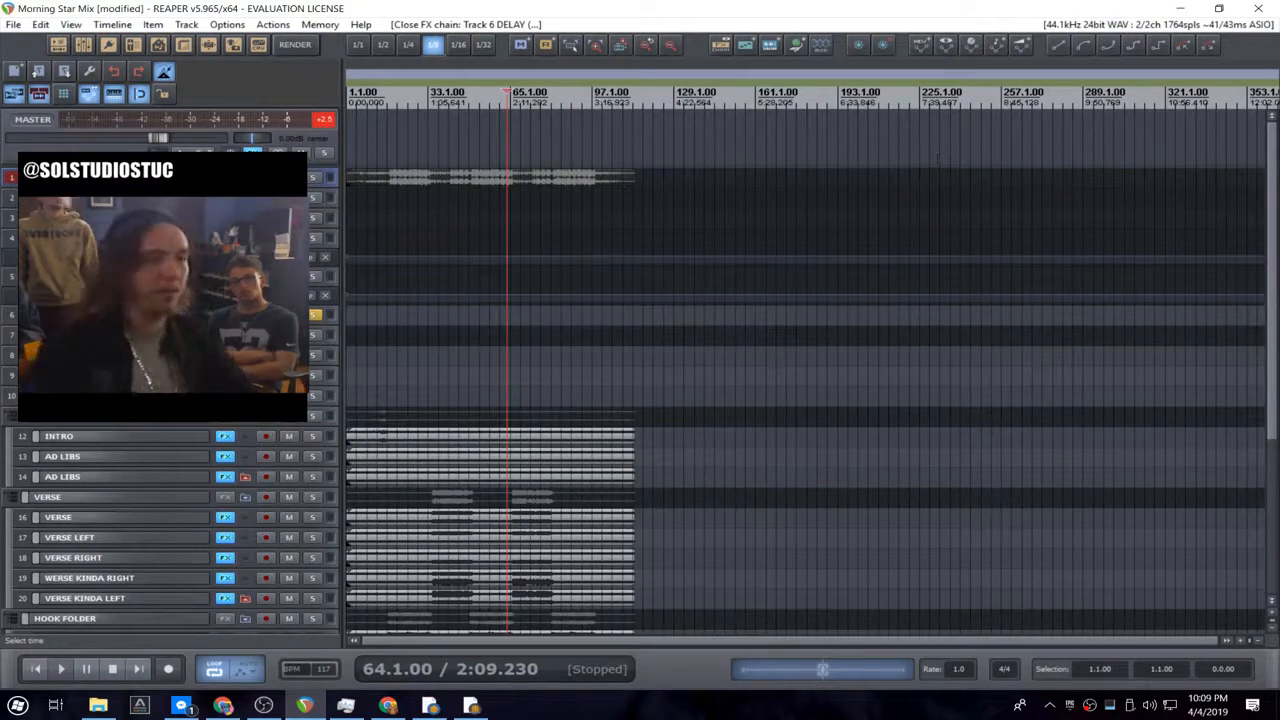
pyautogui.press('Home')
pyautogui.press('space')
pyautogui.moveTo(200, 325); pyautogui.dragTo(200, 371)
pyautogui.scroll(7, 600, 350)
pyautogui.click(620, 87)
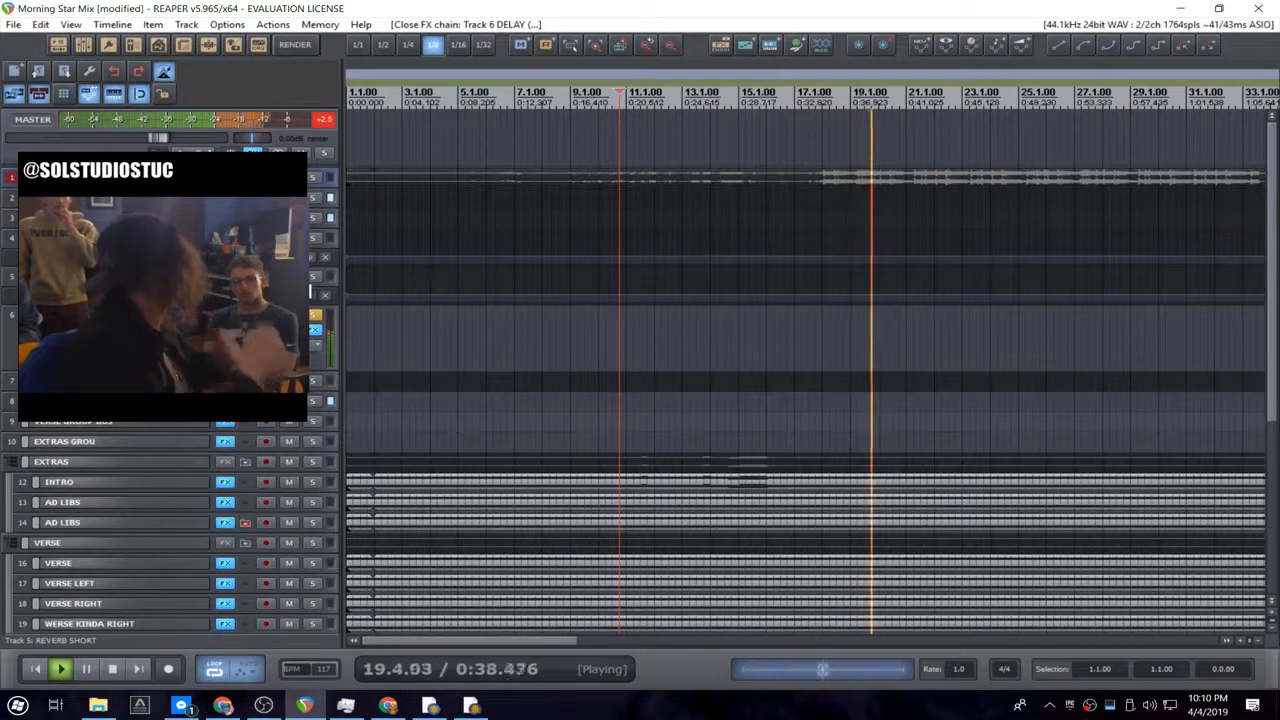
pyautogui.press('space')
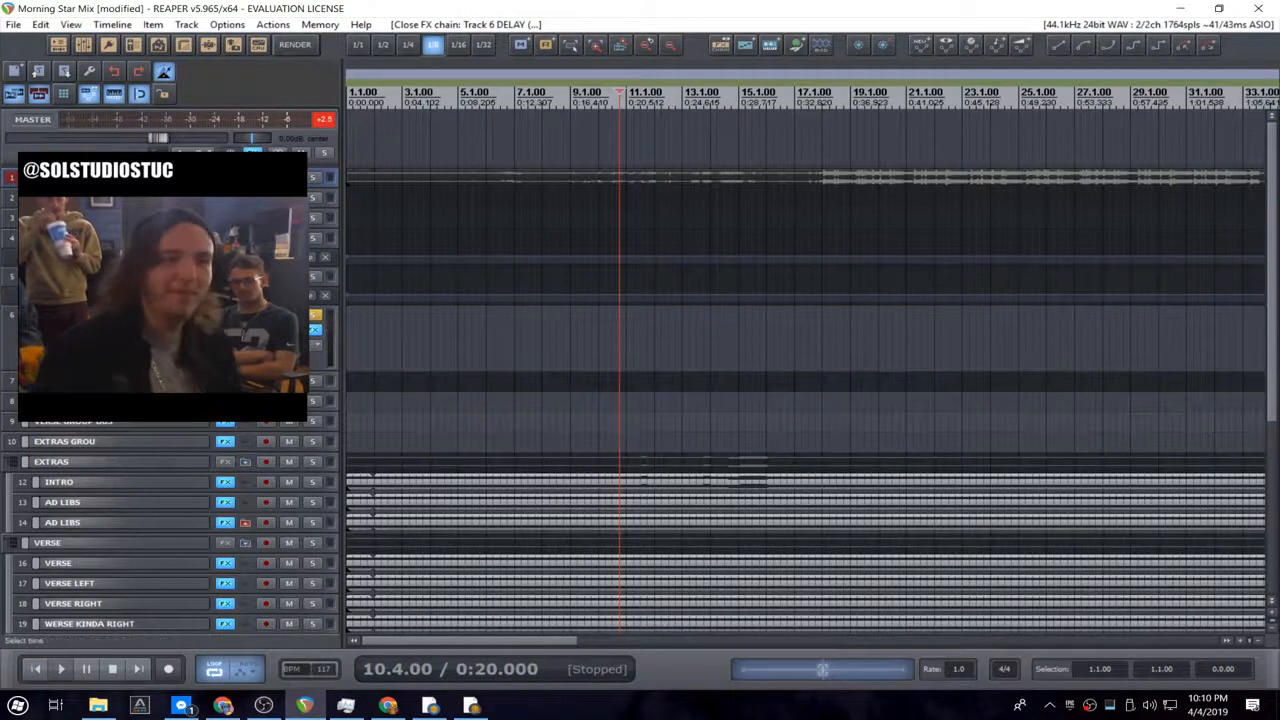
# - Play the full mix from bar 10.4 with the delay track unsoloed, and solo it again to compare
pyautogui.click(314, 318)
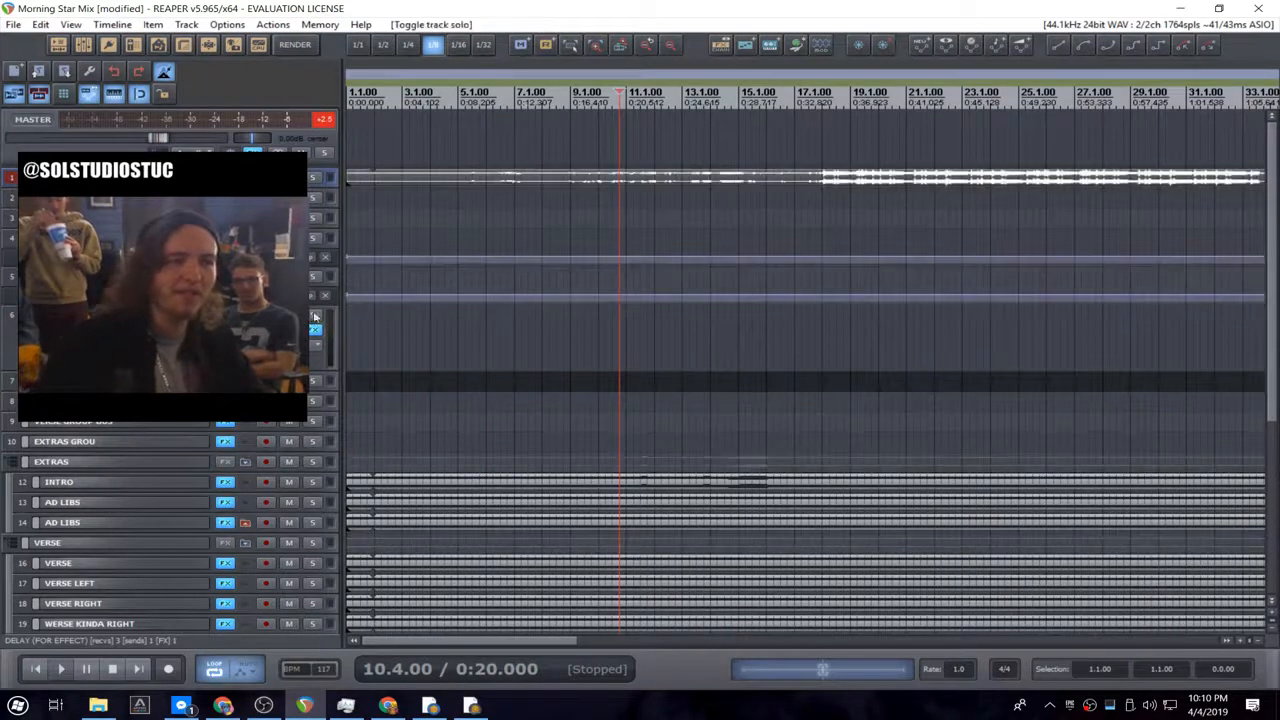
pyautogui.press('space')
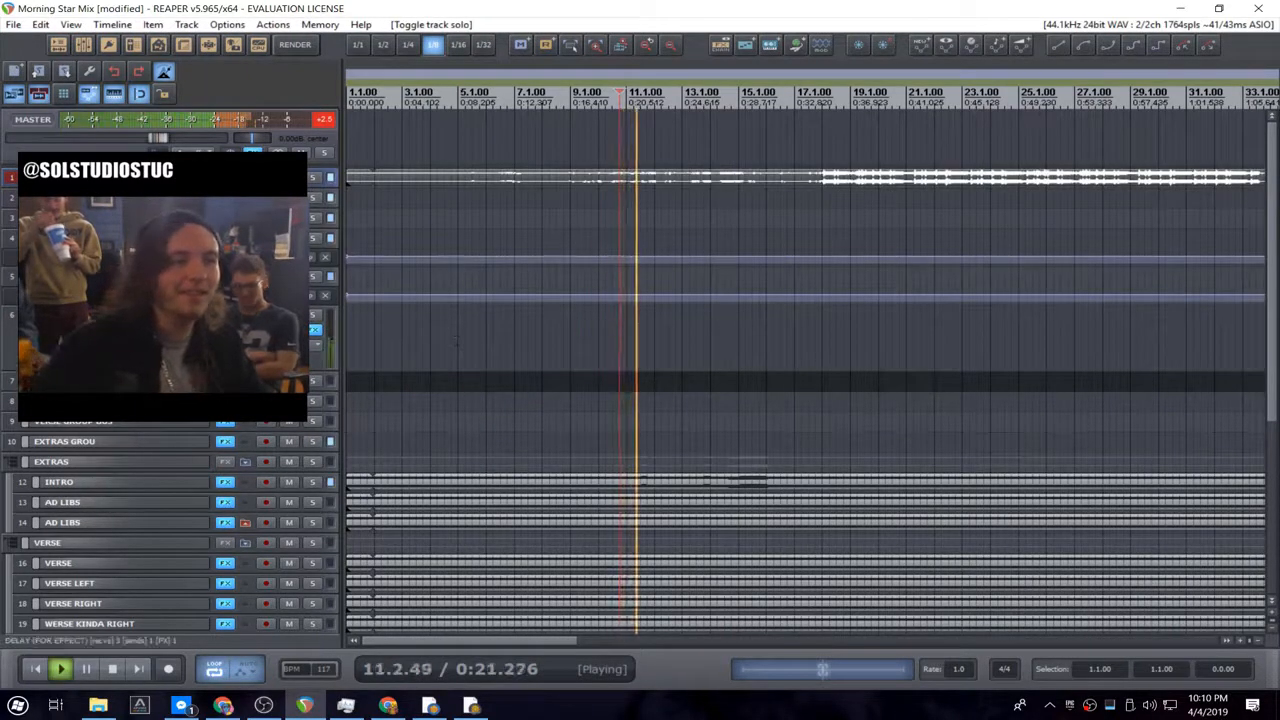
pyautogui.click(316, 317)
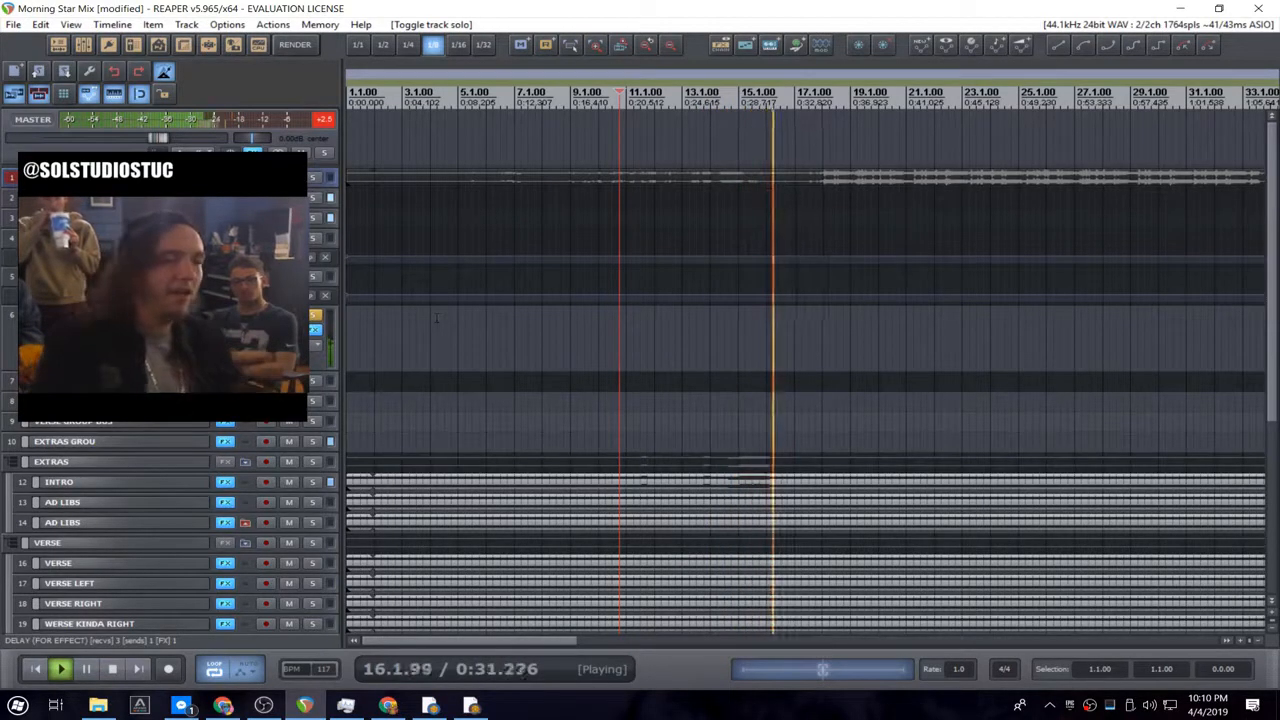
# - Add ReaVerbate after ReaDelay on the DELAY (FOR EFFECT) track and listen to it from bar 10.4
pyautogui.click(315, 330)
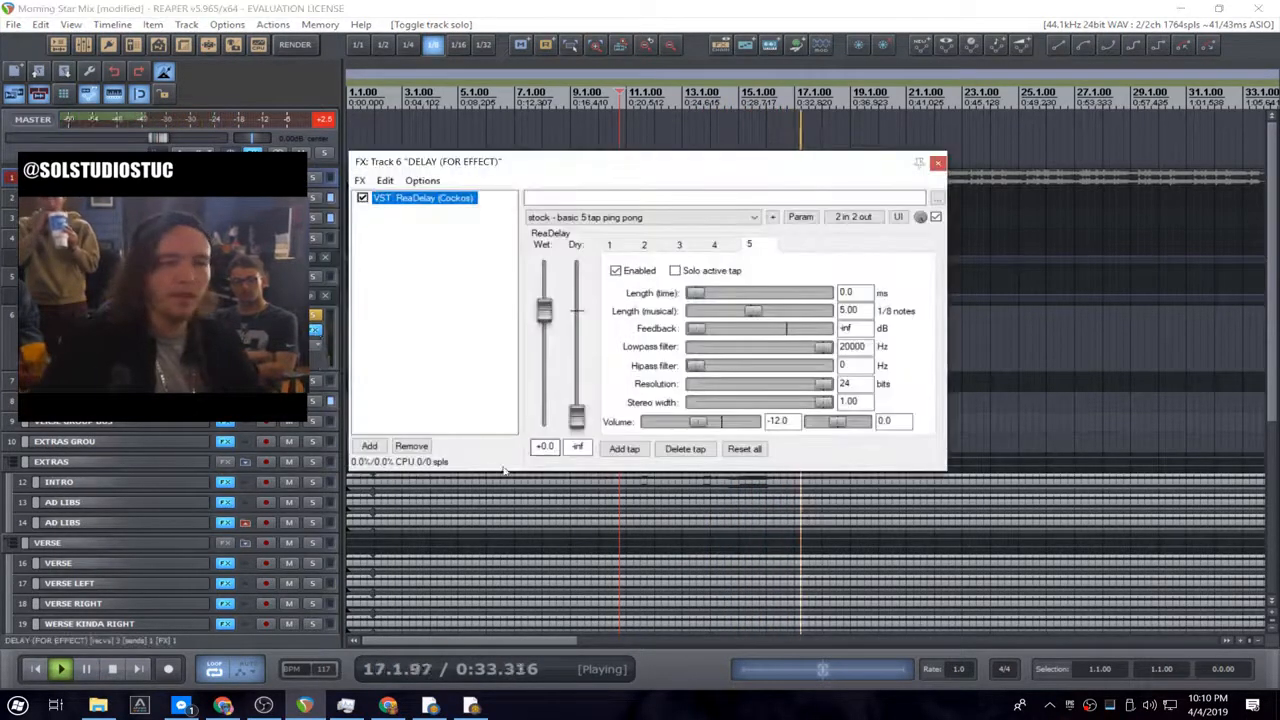
pyautogui.click(369, 446)
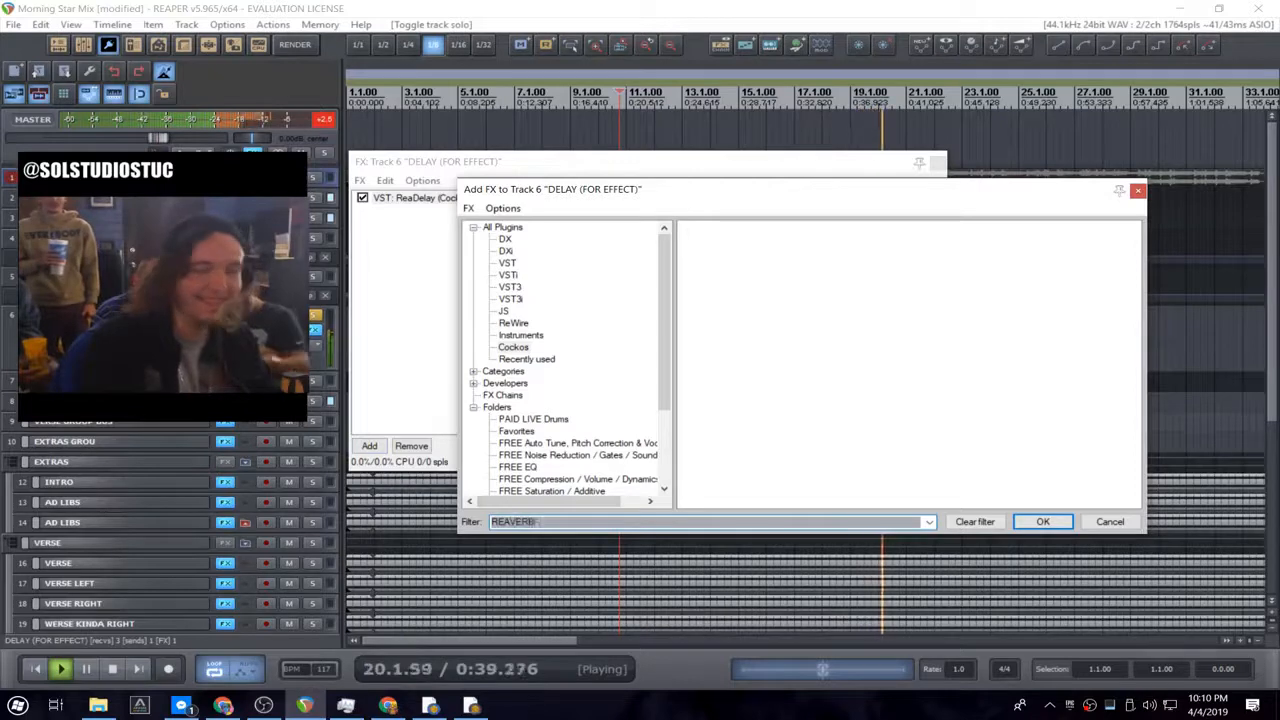
pyautogui.doubleClick(731, 228)
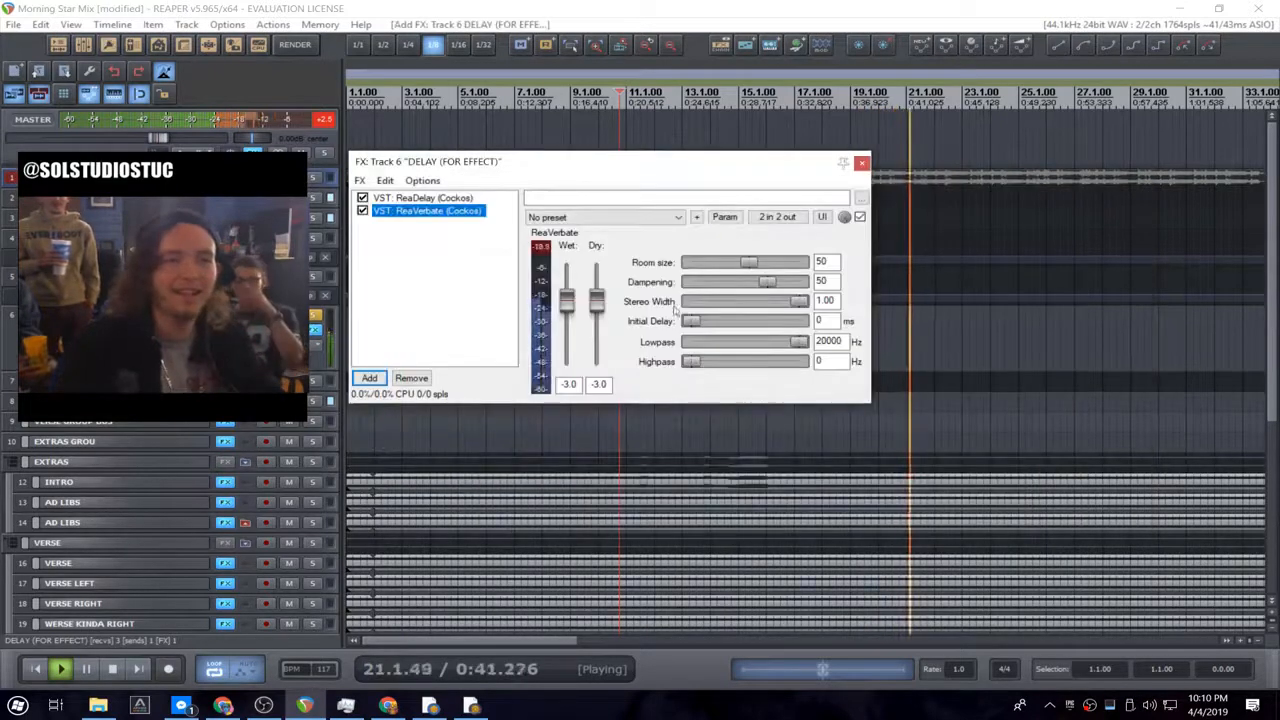
pyautogui.press('space')
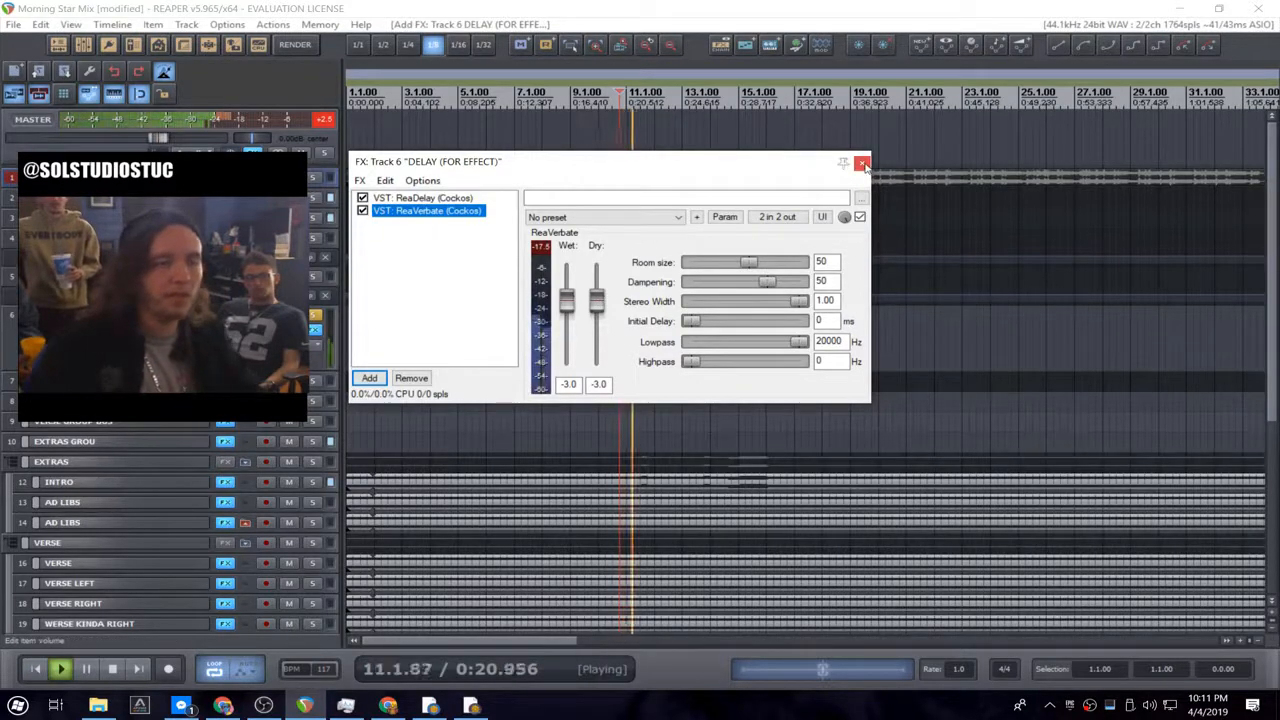
pyautogui.press('space')
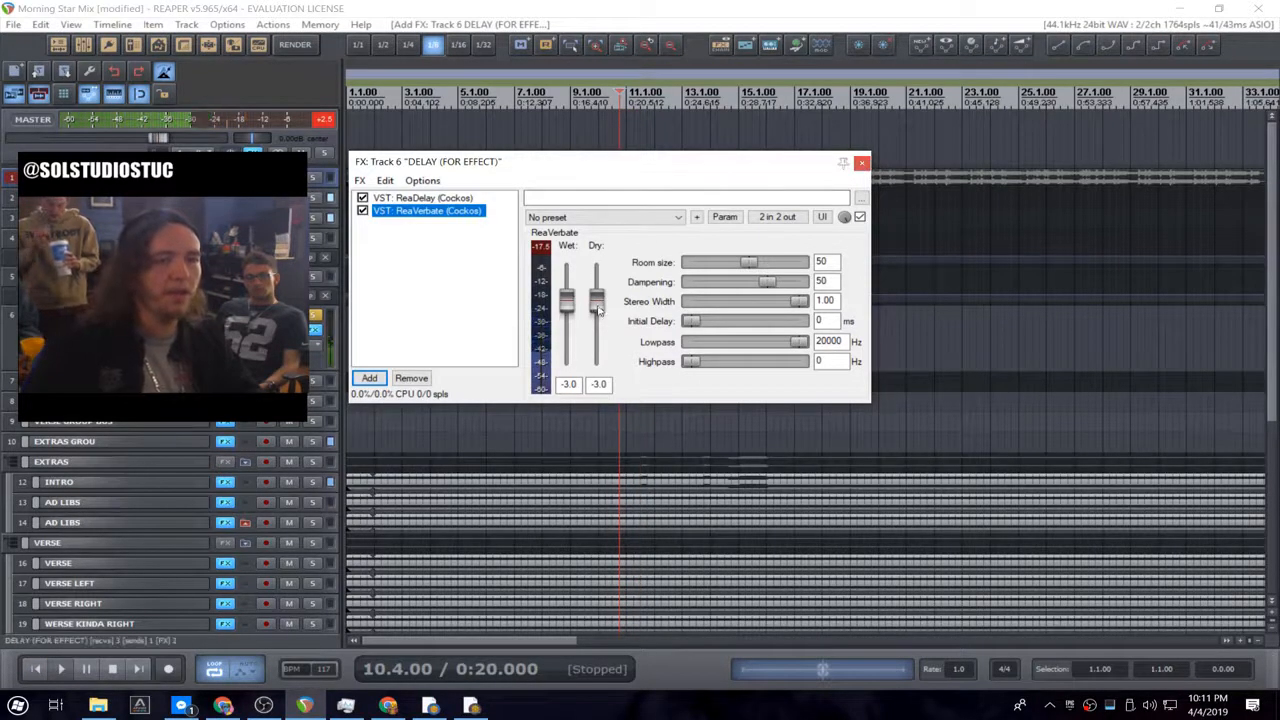
# - Lower ReaVerbate's wet level to -18.3 and compare playback with the reverb bypassed and enabled
pyautogui.moveTo(569, 316); pyautogui.dragTo(572, 318)
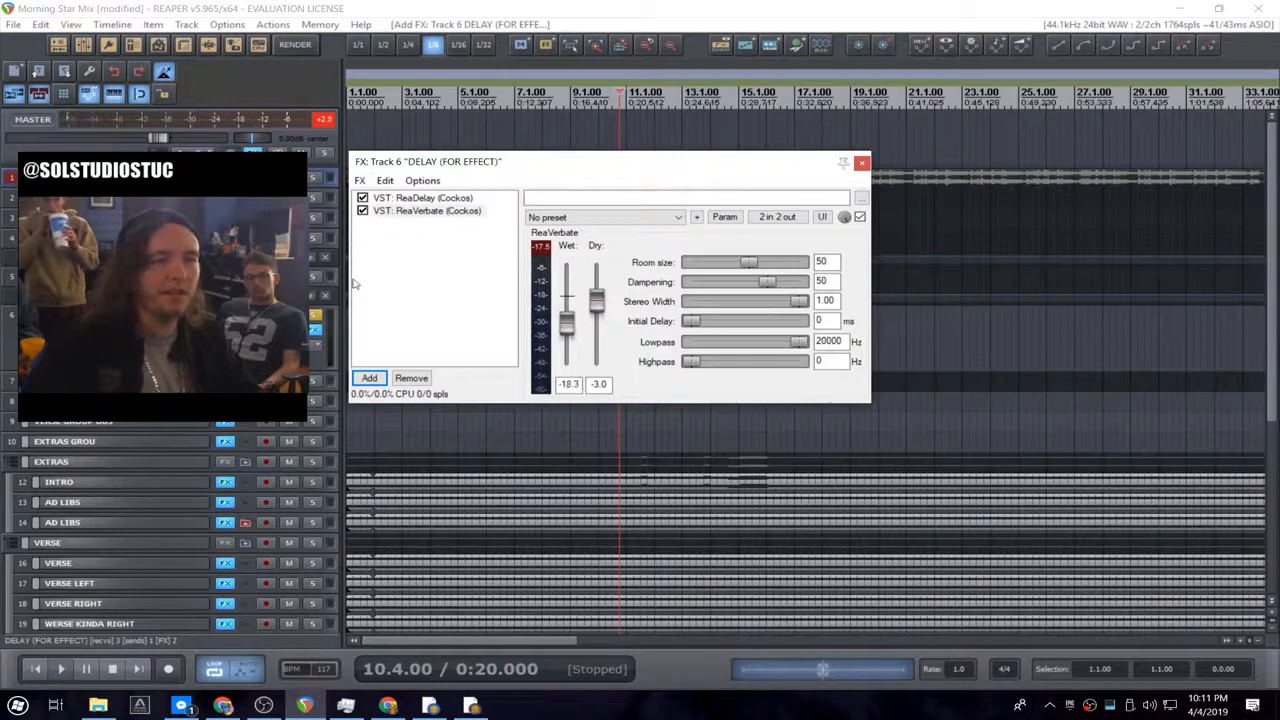
pyautogui.press('space')
pyautogui.press('space')
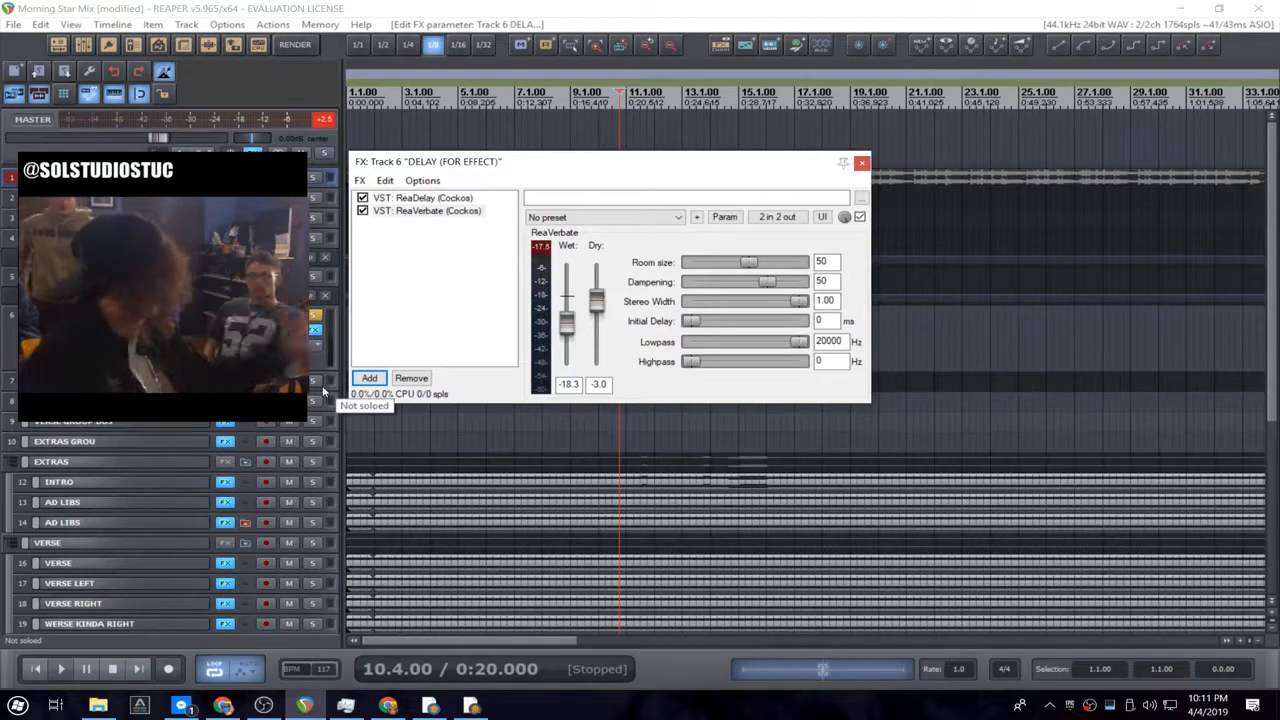
pyautogui.press('space')
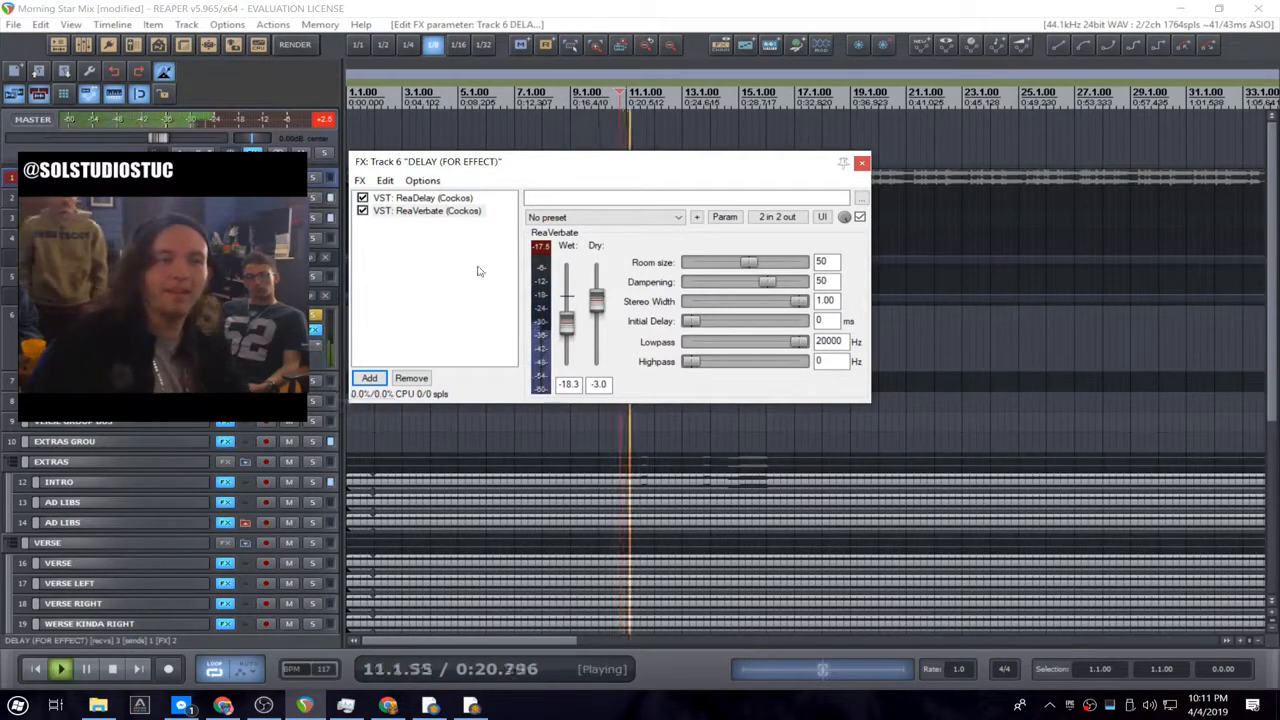
pyautogui.click(362, 212)
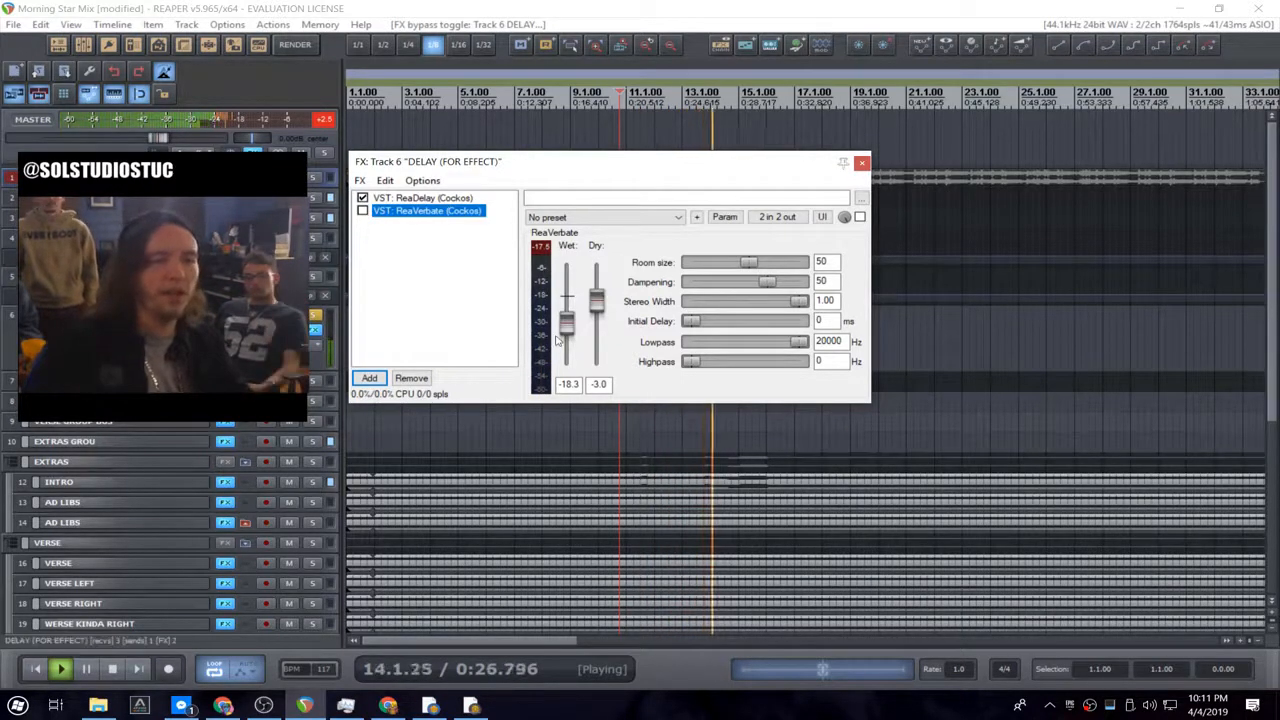
pyautogui.click(363, 211)
# - Set ReaVerbate to wet -9.0, dry -13.6, room size 56, lowpass 12702 Hz and initial delay 7 ms
pyautogui.moveTo(597, 300); pyautogui.dragTo(569, 313)
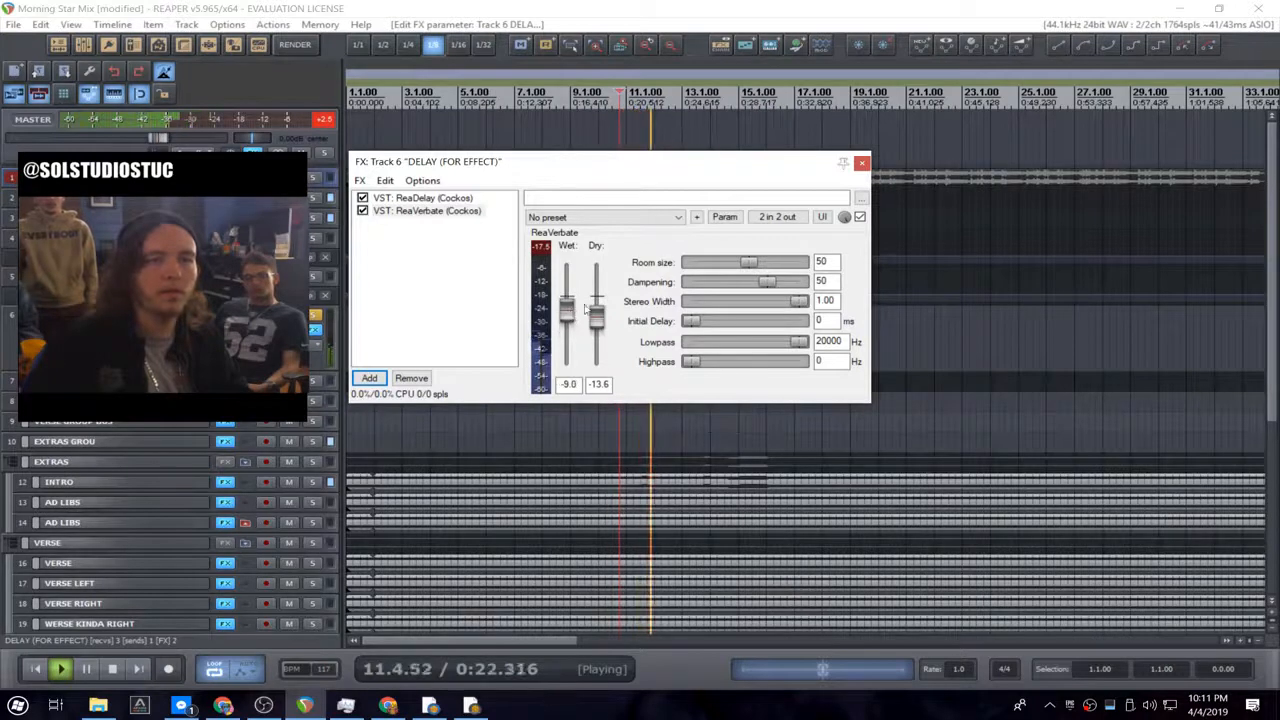
pyautogui.moveTo(763, 262)
pyautogui.mouseDown()
pyautogui.moveTo(783, 263)
pyautogui.moveTo(760, 263)
pyautogui.mouseUp()
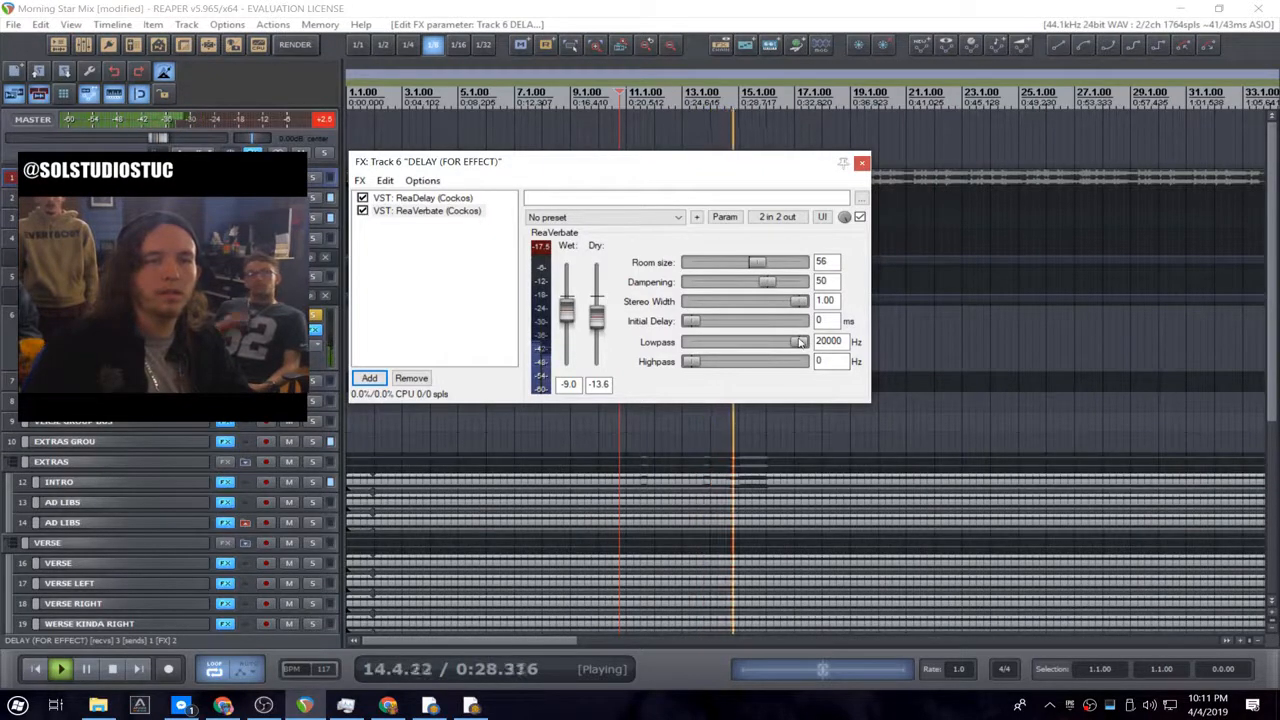
pyautogui.moveTo(800, 343); pyautogui.dragTo(787, 343)
pyautogui.moveTo(693, 322); pyautogui.dragTo(705, 323)
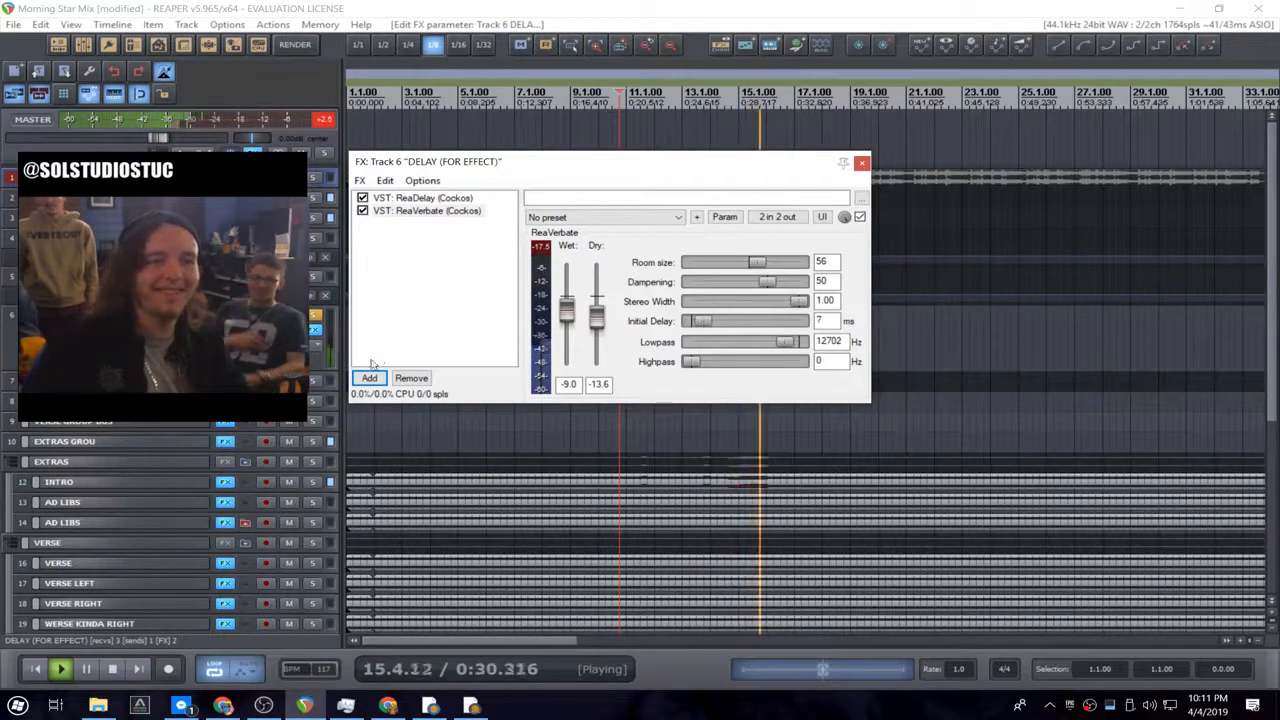
# - Add ReaEQ after ReaVerbate in the delay track's effects chain
pyautogui.click(374, 384)
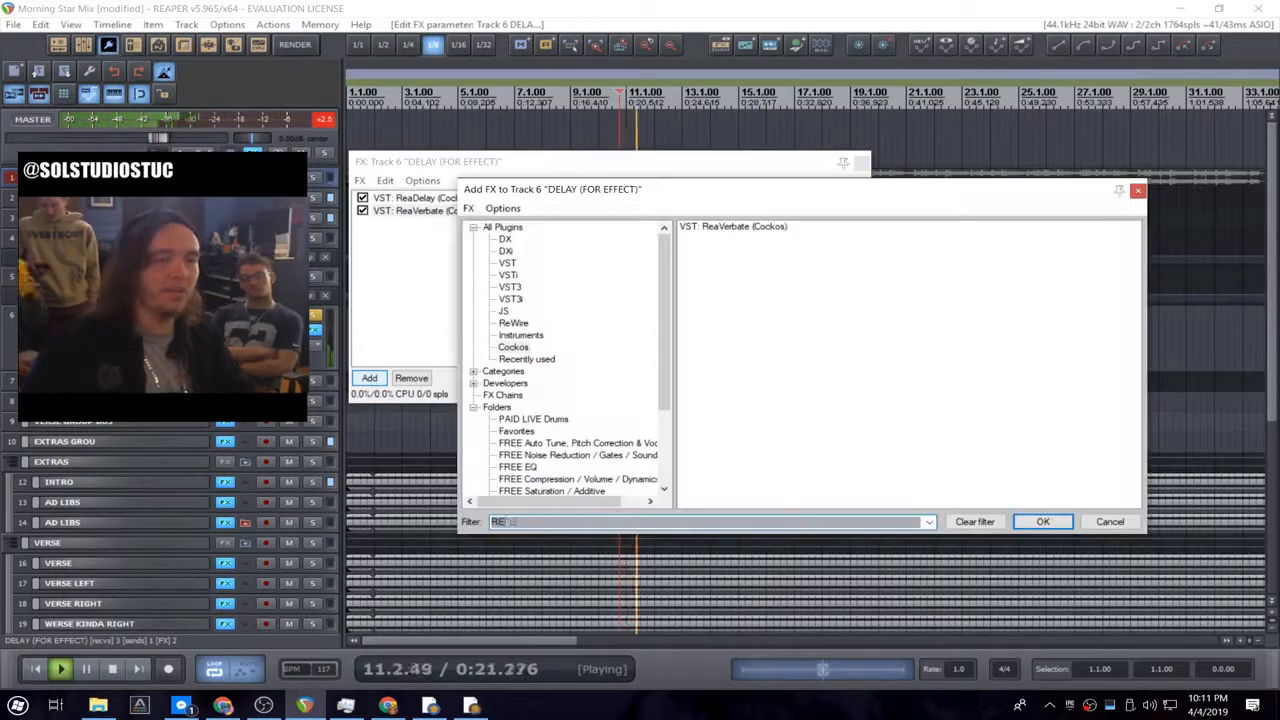
pyautogui.write('REAEQ')
pyautogui.click(750, 228)
pyautogui.doubleClick(750, 228)
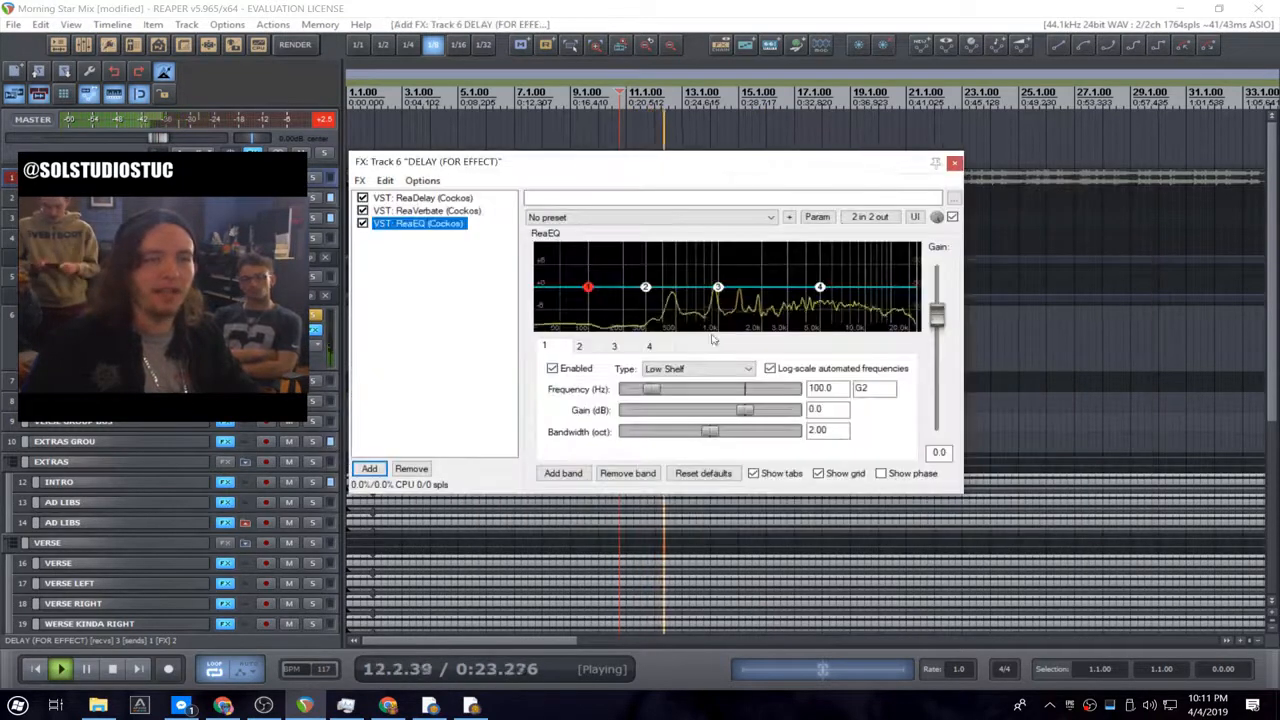
# - Cut the highs with ReaEQ band 4, set the low shelf to -10.6 dB at 174.1 Hz, and raise the overall gain to 6.2
pyautogui.moveTo(826, 292); pyautogui.dragTo(825, 310)
pyautogui.moveTo(709, 431); pyautogui.dragTo(657, 430)
pyautogui.moveTo(826, 314); pyautogui.dragTo(809, 317)
pyautogui.moveTo(590, 287); pyautogui.dragTo(601, 309)
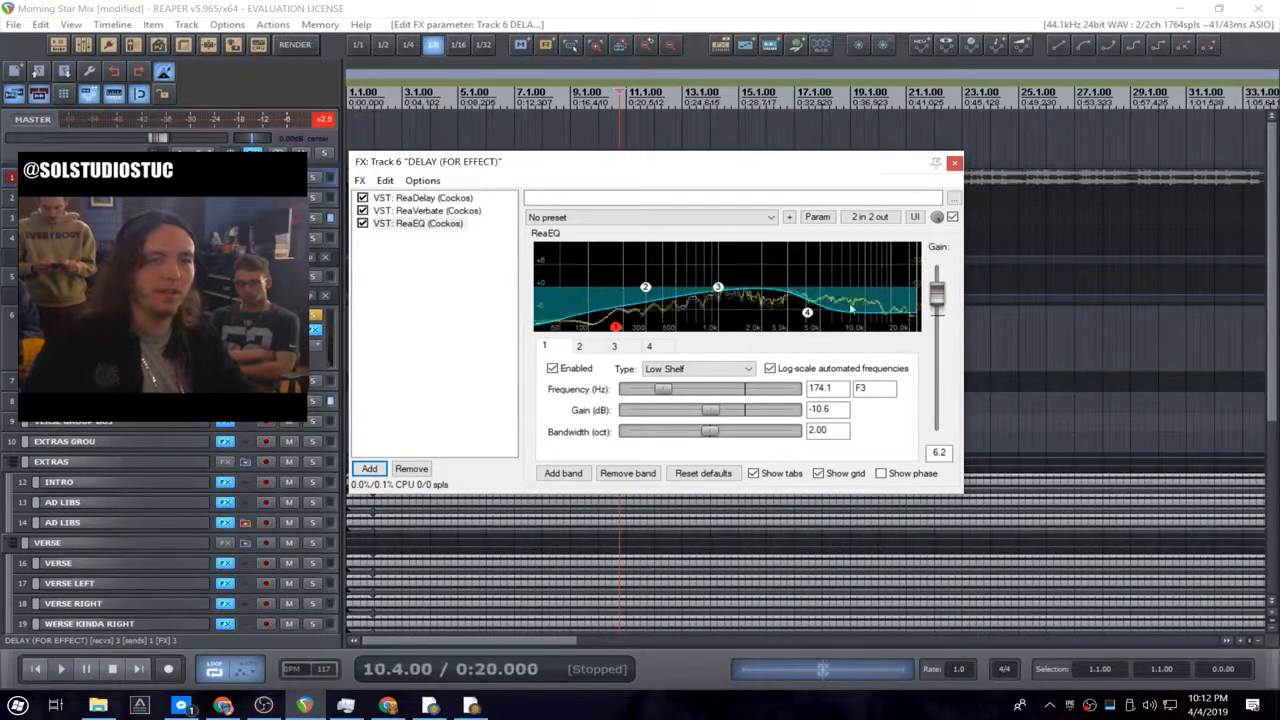
pyautogui.press('space')
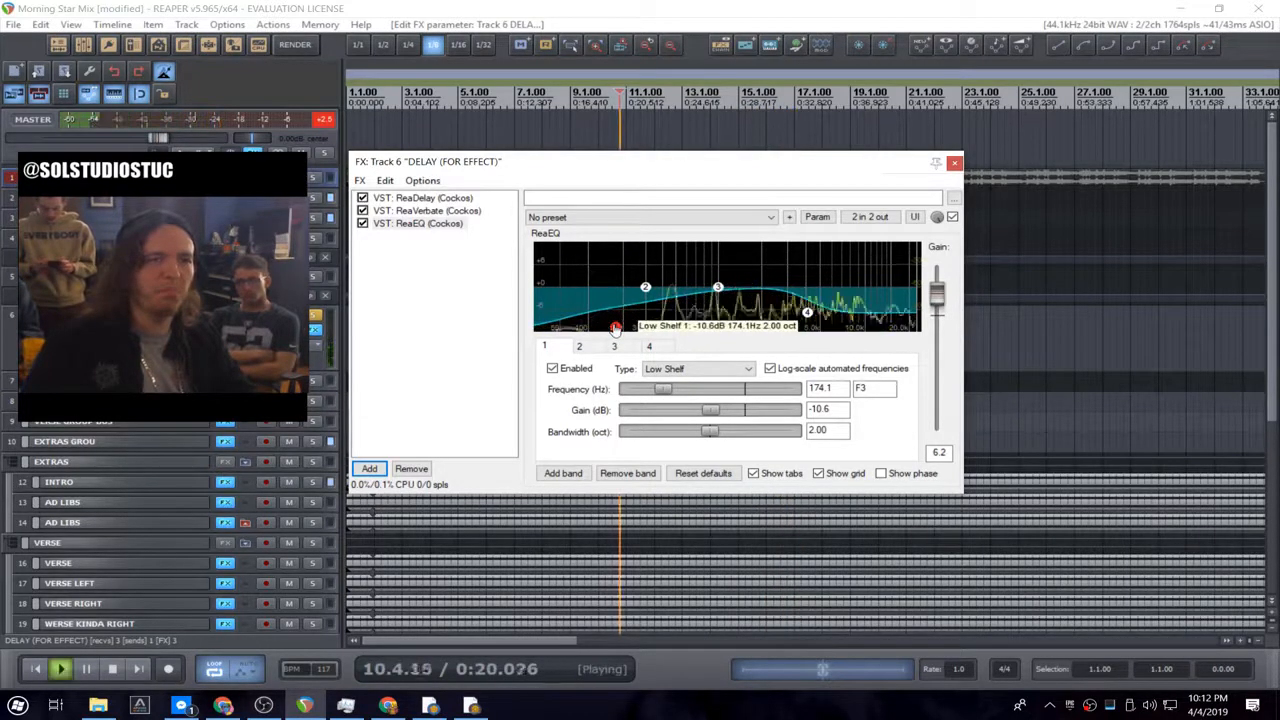
# - While playing from bar 8.3, set ReaEQ's low shelf to -120 dB at 163.3 Hz and band 3 to -3.2 dB at 1054.9 Hz
pyautogui.press('space')
pyautogui.press('space')
pyautogui.click(564, 88)
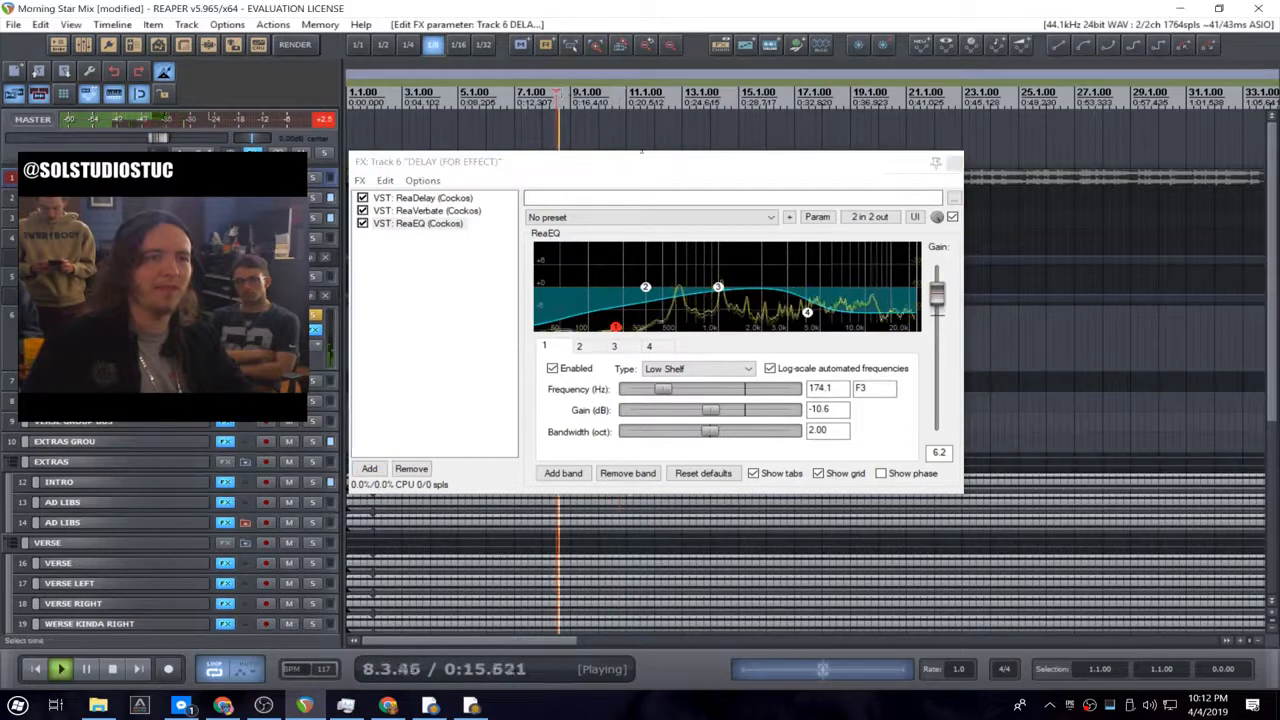
pyautogui.moveTo(617, 329); pyautogui.dragTo(630, 383)
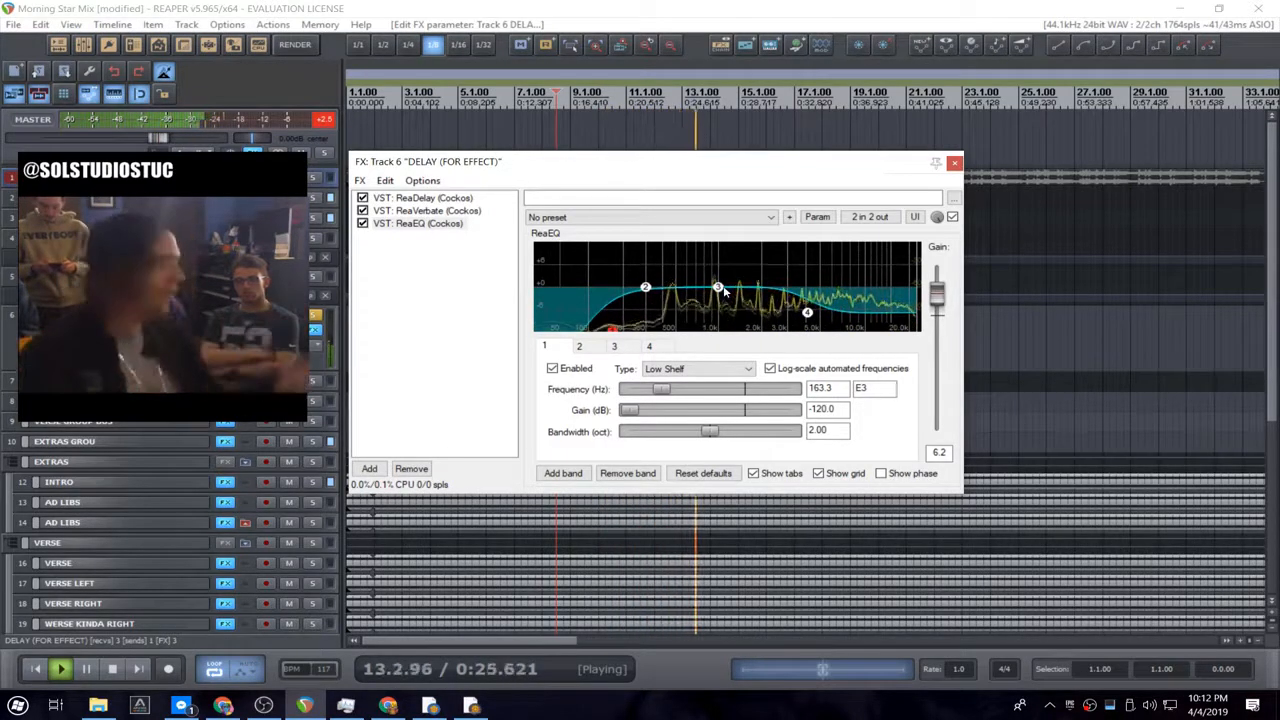
pyautogui.moveTo(718, 289); pyautogui.dragTo(726, 306)
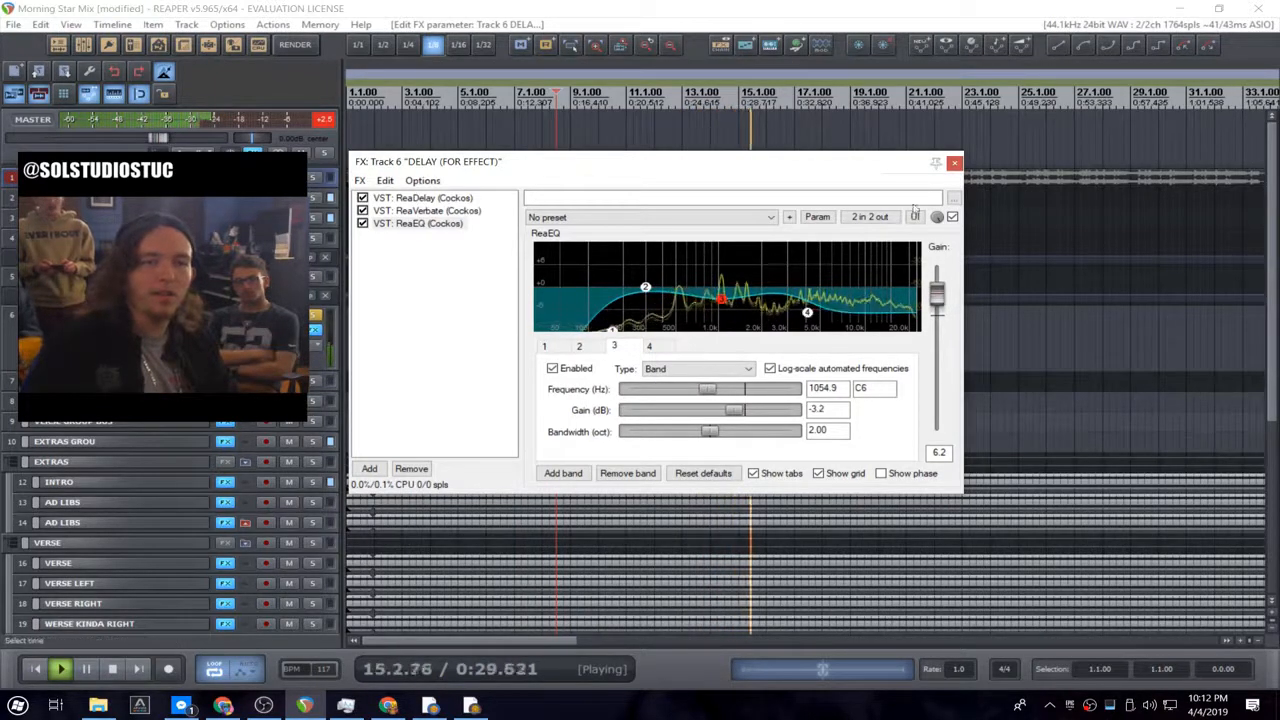
# - Unsolo the delay track and compare the mix with the delay, REVERB SHORT and REVERB LONG tracks muted and unmuted
pyautogui.click(315, 328)
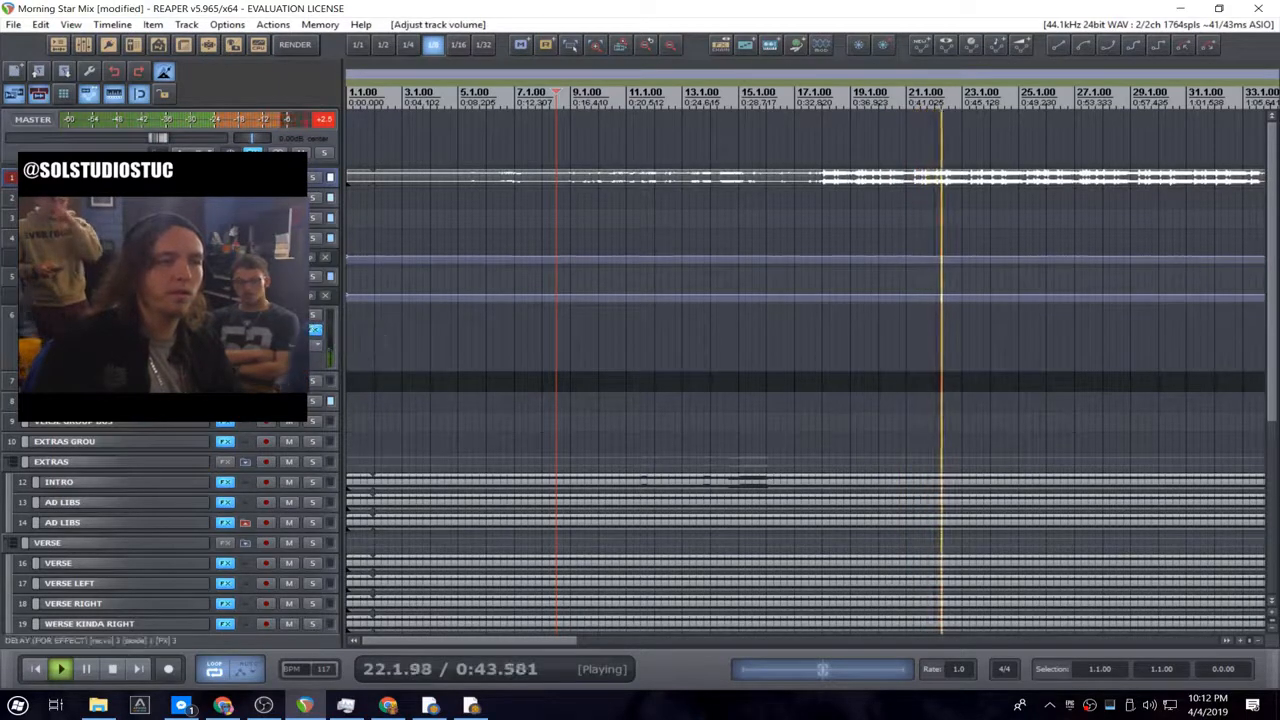
pyautogui.click(289, 315)
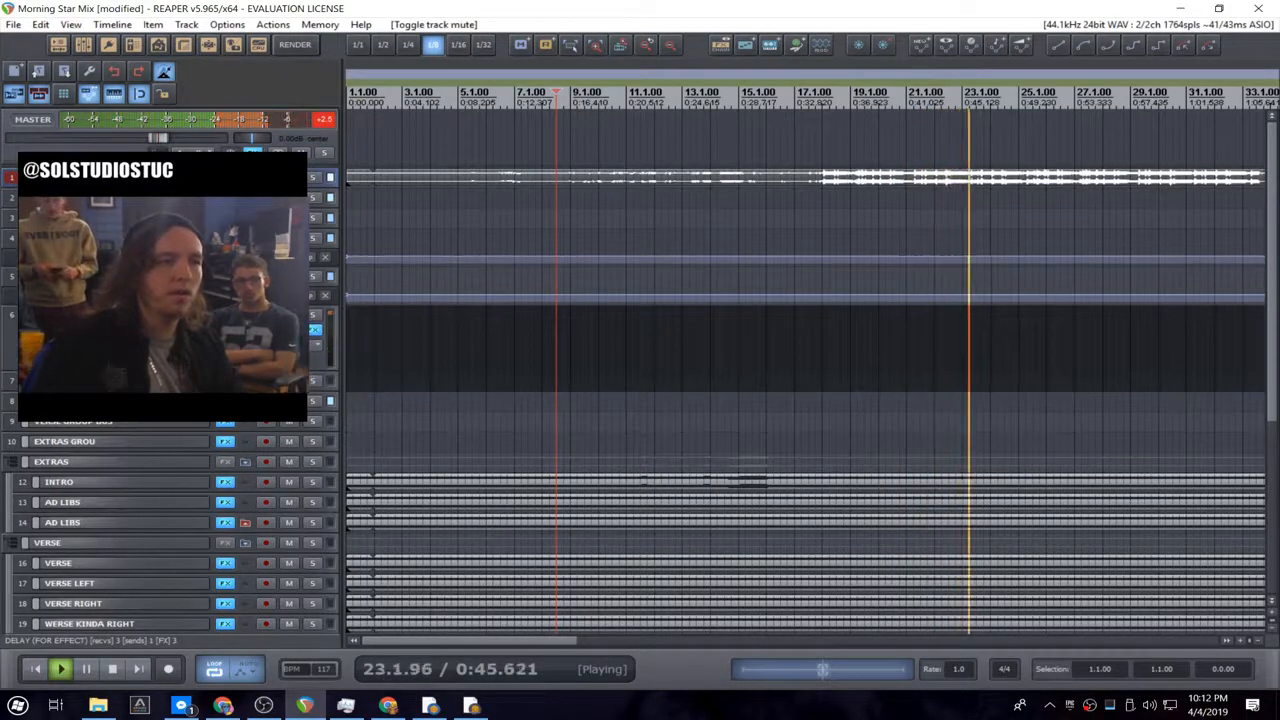
pyautogui.click(289, 315)
pyautogui.click(289, 276)
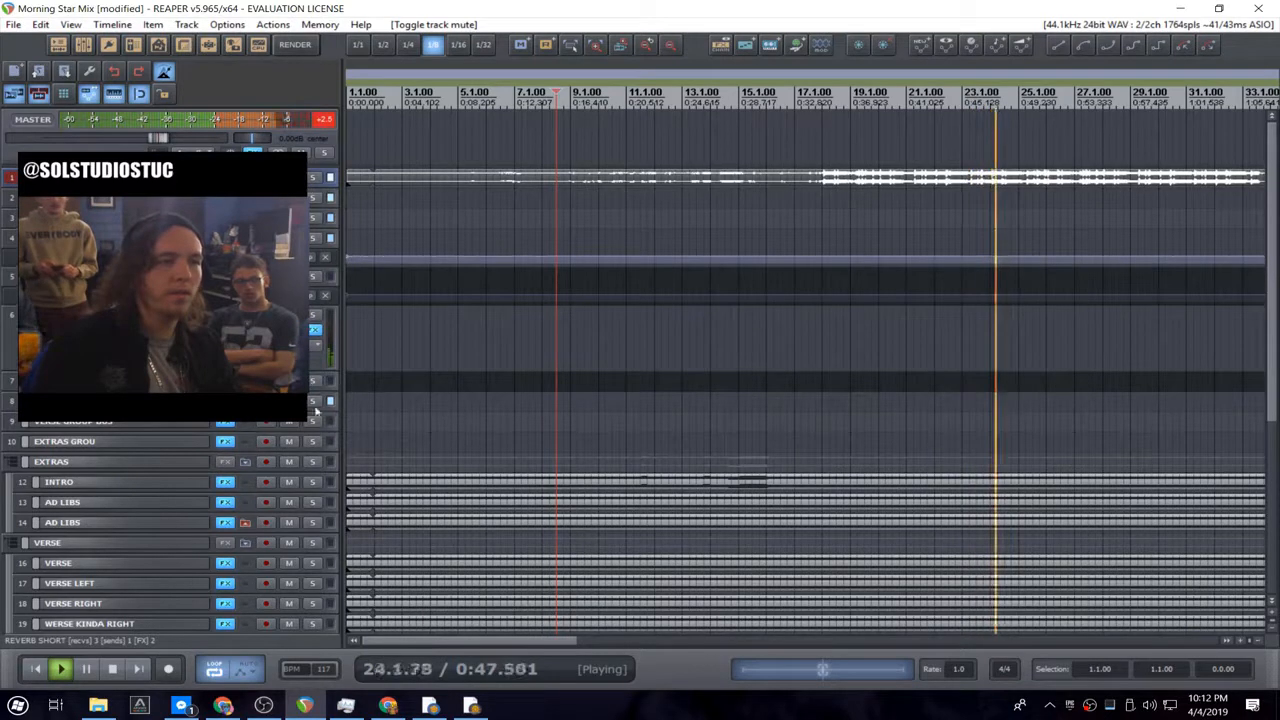
pyautogui.scroll(1, 315, 410)
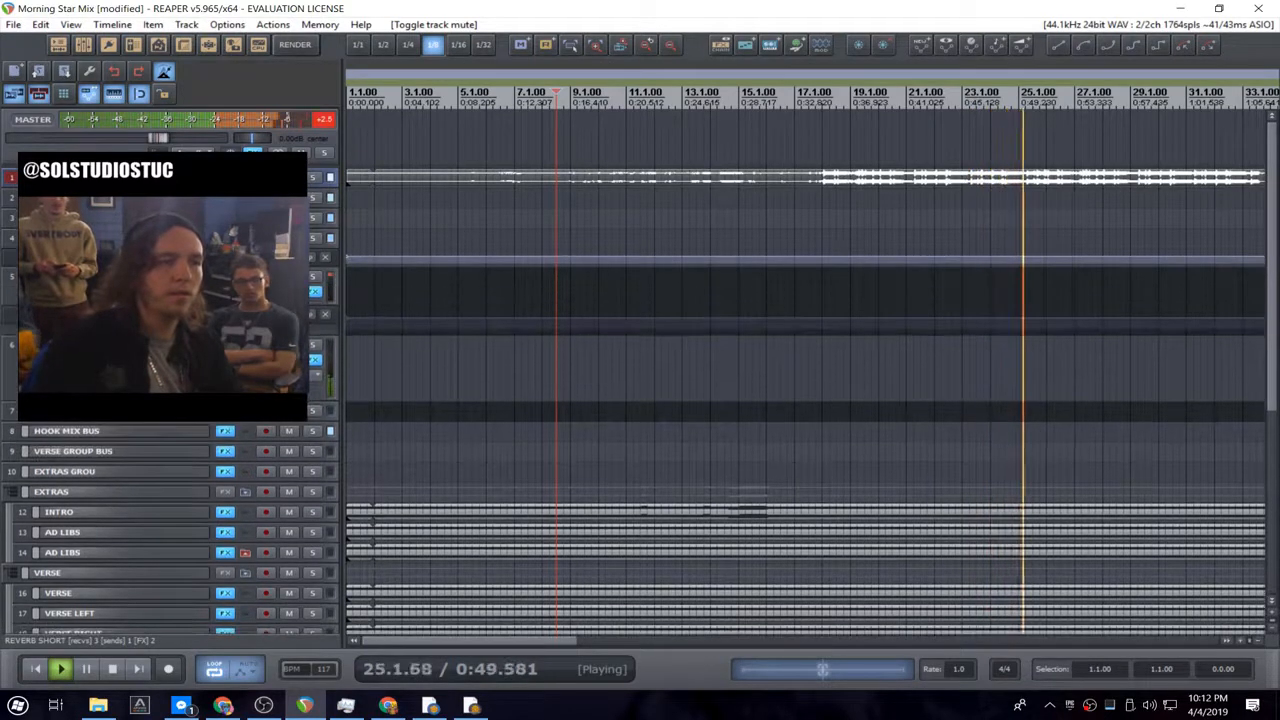
pyautogui.click(289, 238)
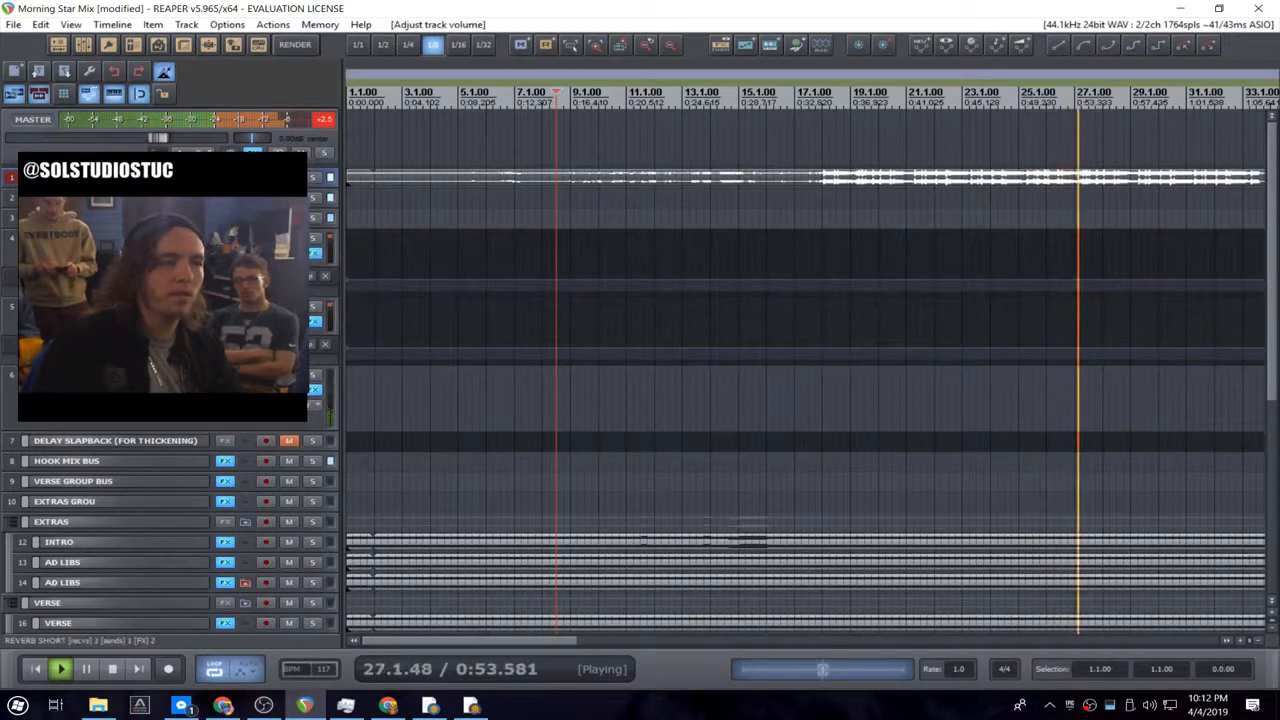
pyautogui.click(289, 307)
pyautogui.click(289, 238)
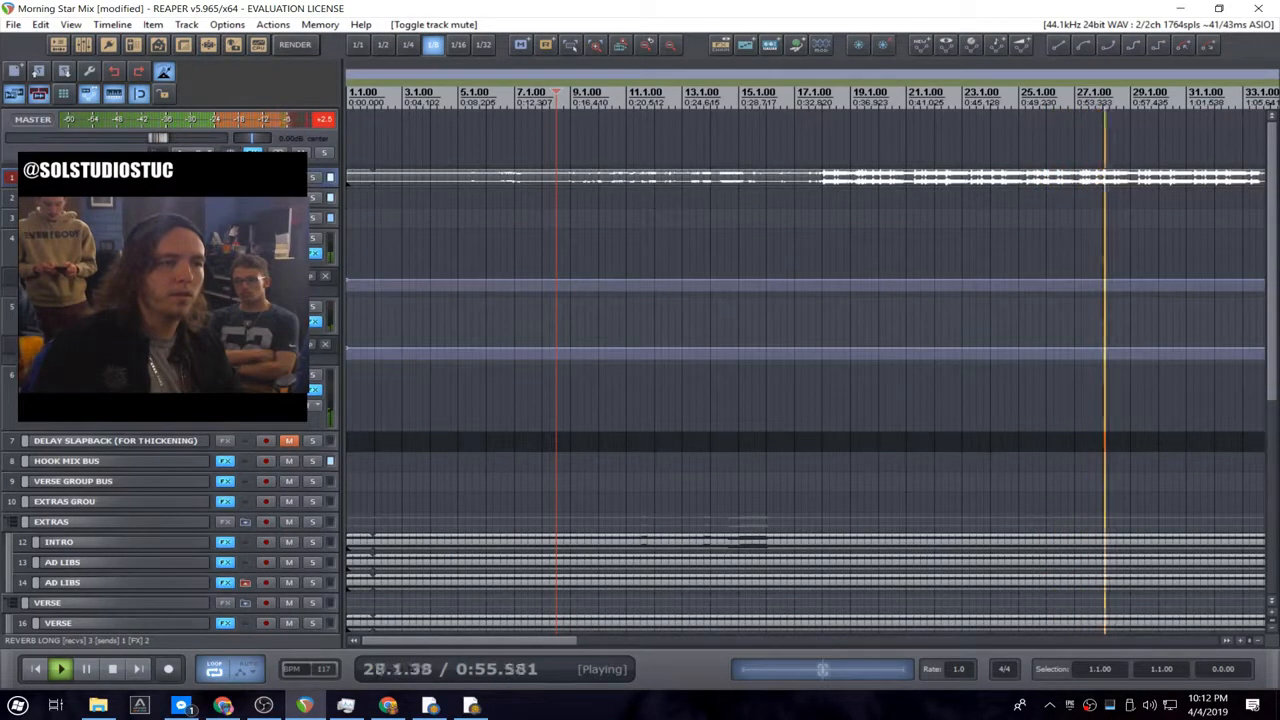
pyautogui.press('space')
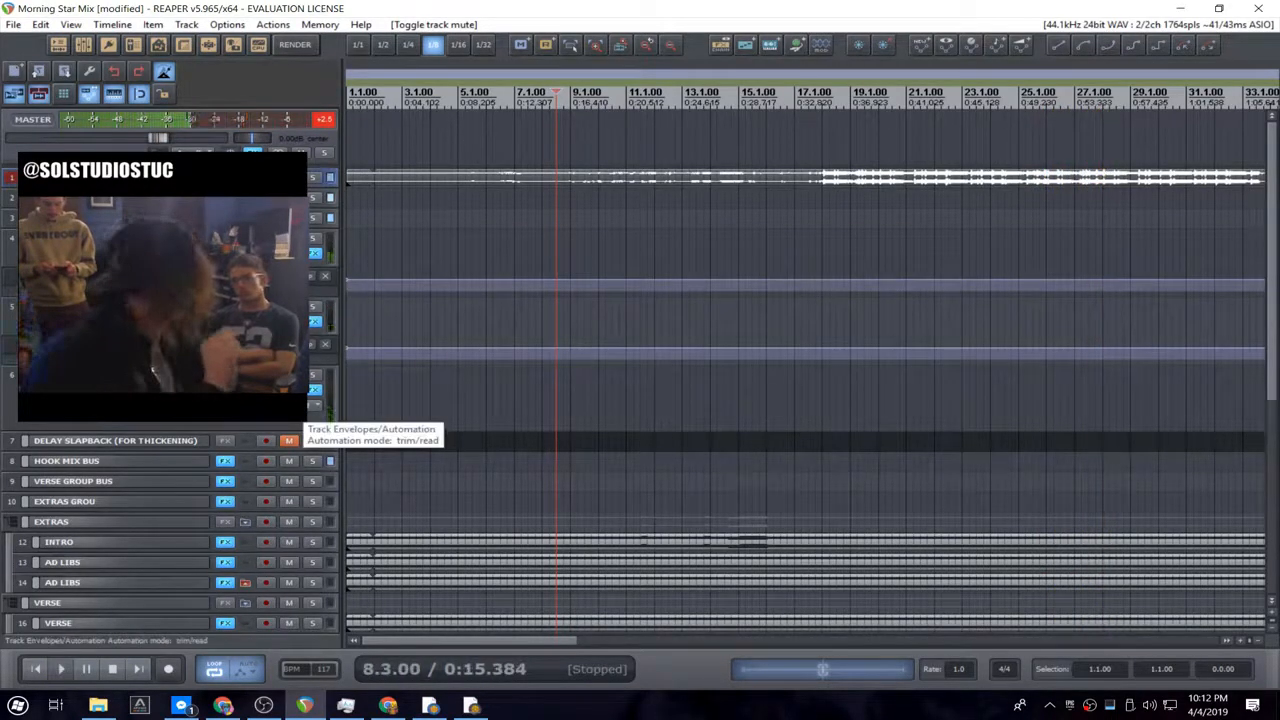
# - Play from bar 8.3 and solo track 2 to listen to it in isolation
pyautogui.press('space')
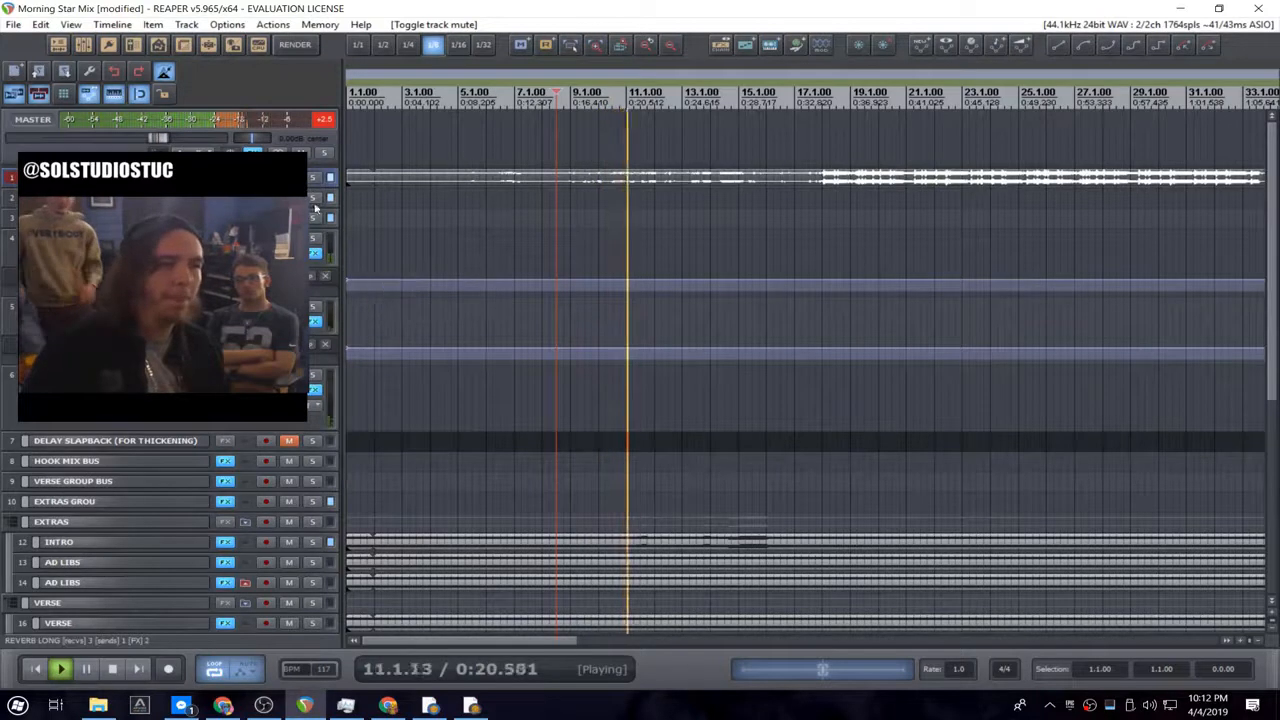
pyautogui.click(314, 198)
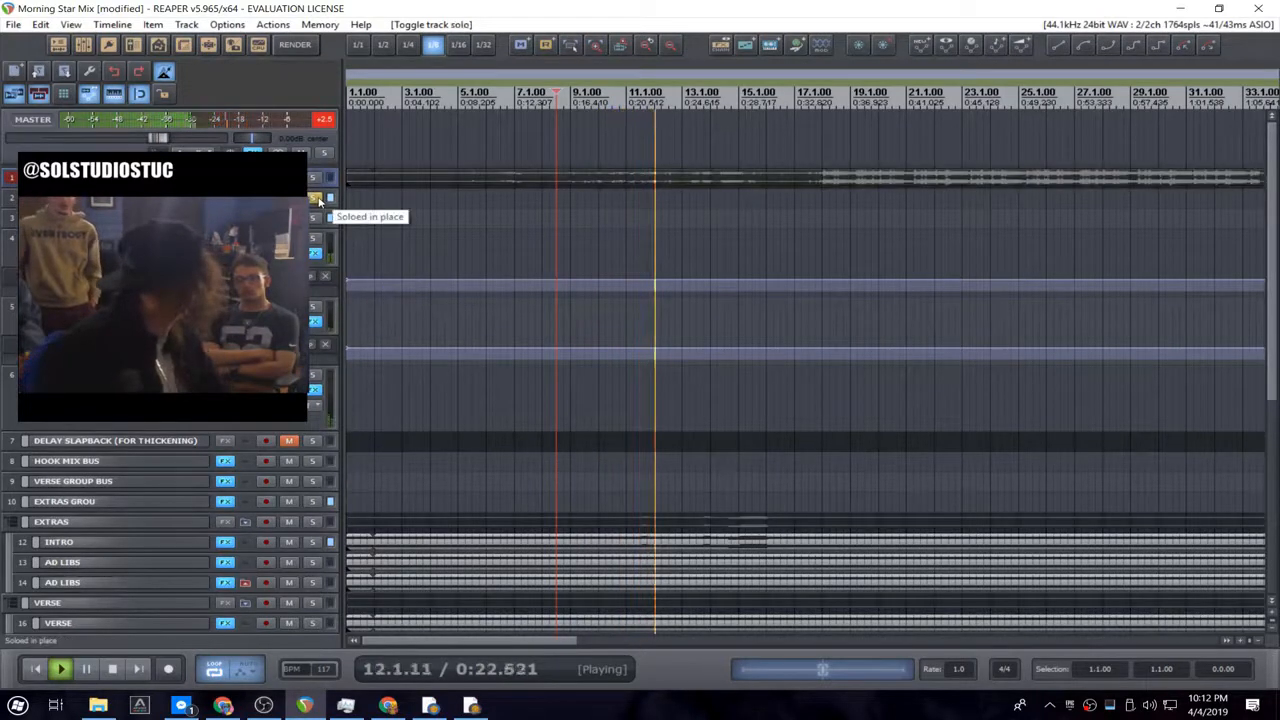
pyautogui.press('space')
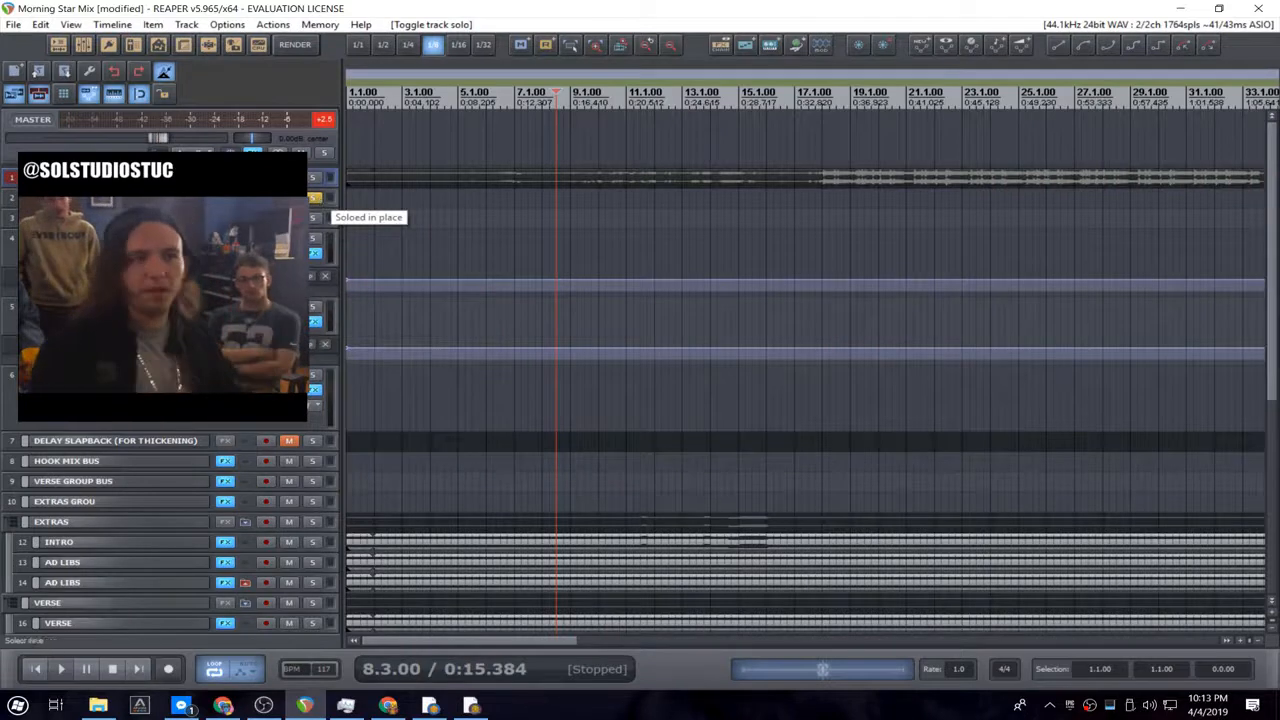
# - Play from bar 8.3 and add the VST ReaComp (Cockos) plug-in to the EFFEX MIX BUS track
pyautogui.press('space')
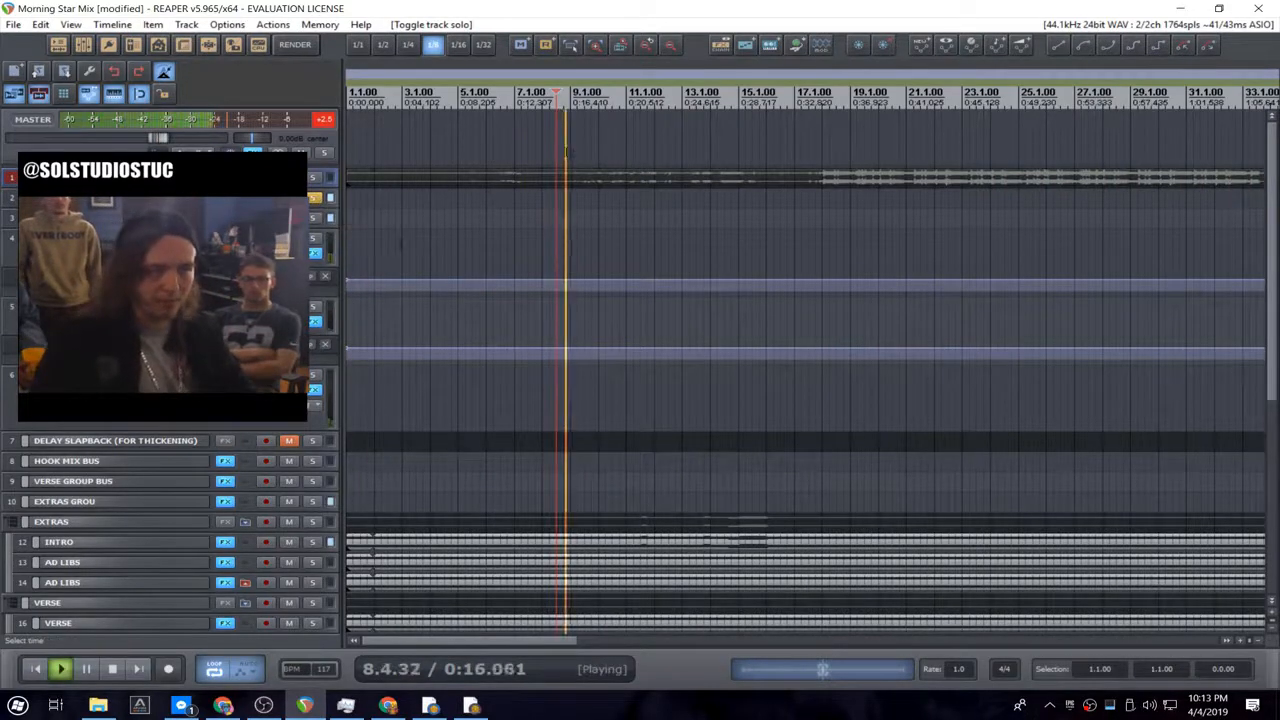
pyautogui.scroll(2, 566, 150)
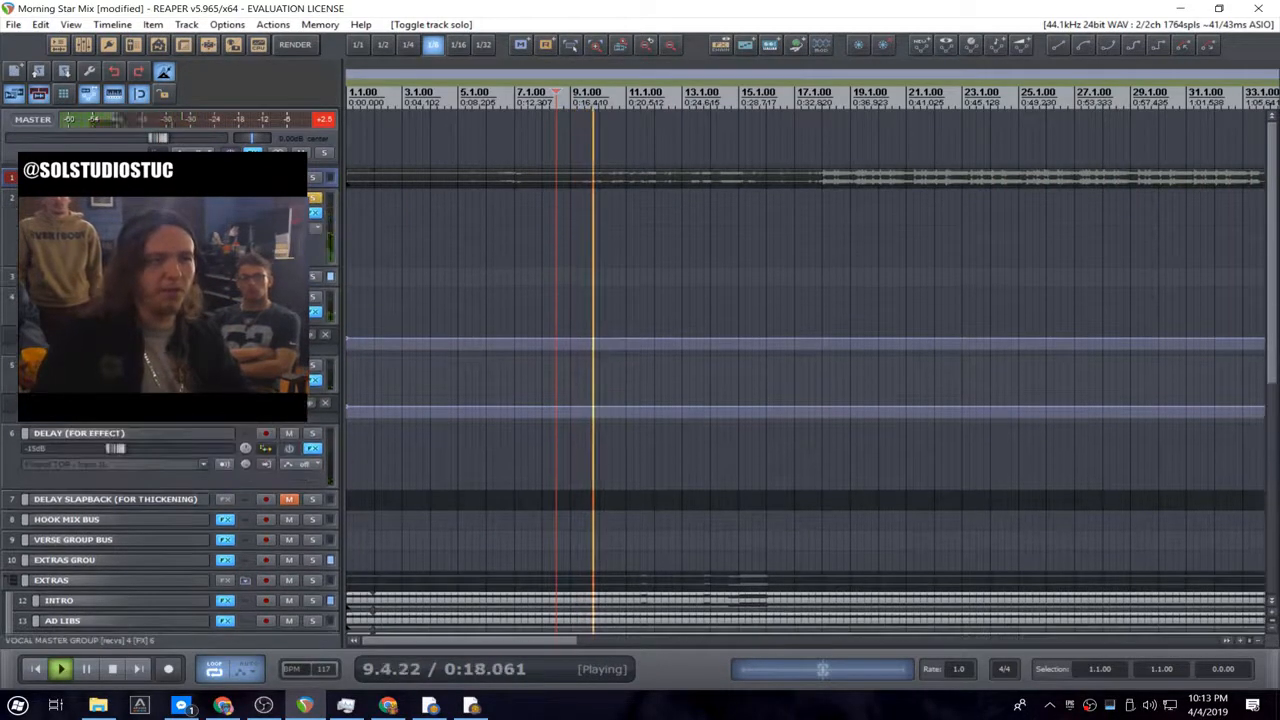
pyautogui.moveTo(314, 214)
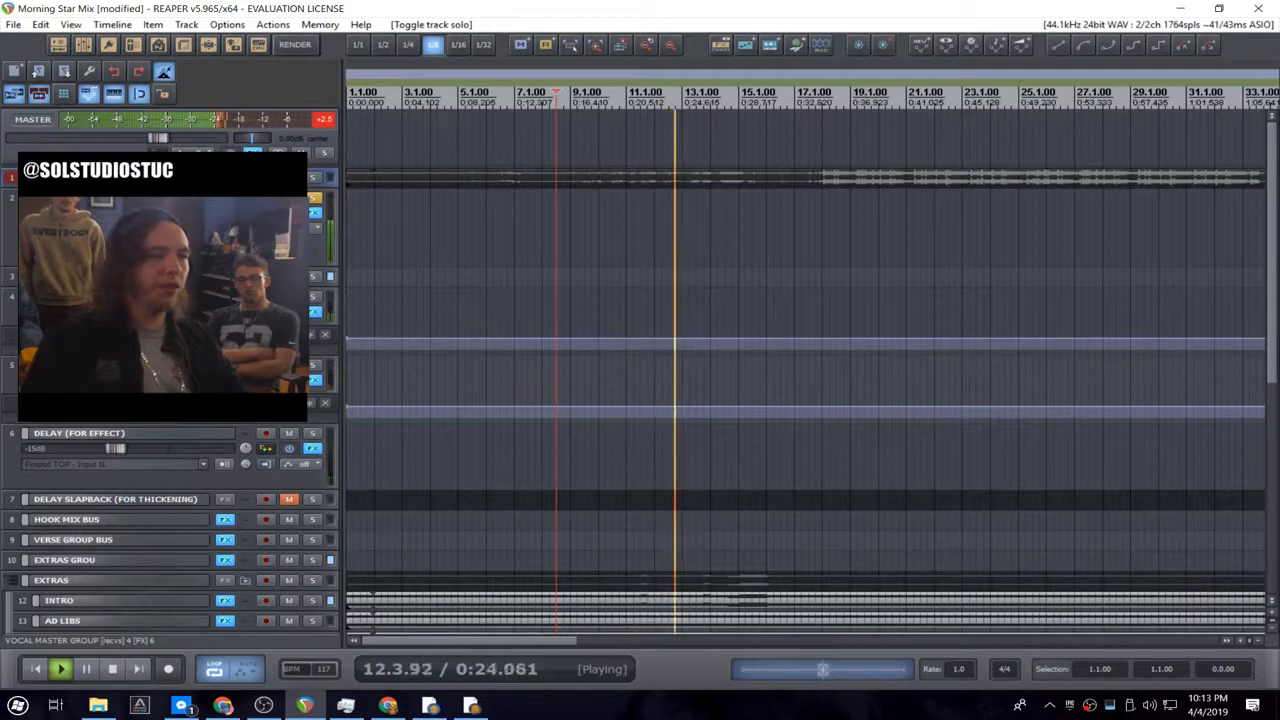
pyautogui.moveTo(250, 286); pyautogui.dragTo(250, 344)
pyautogui.click(315, 290)
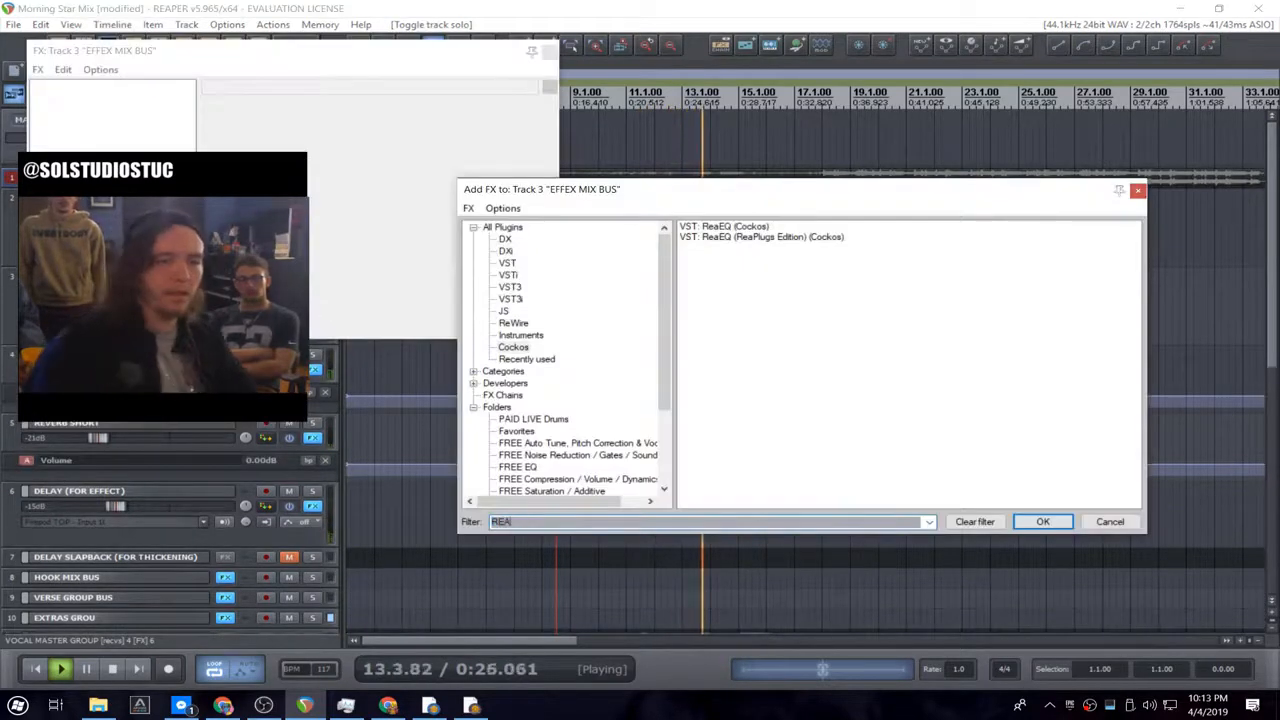
pyautogui.write('COMP')
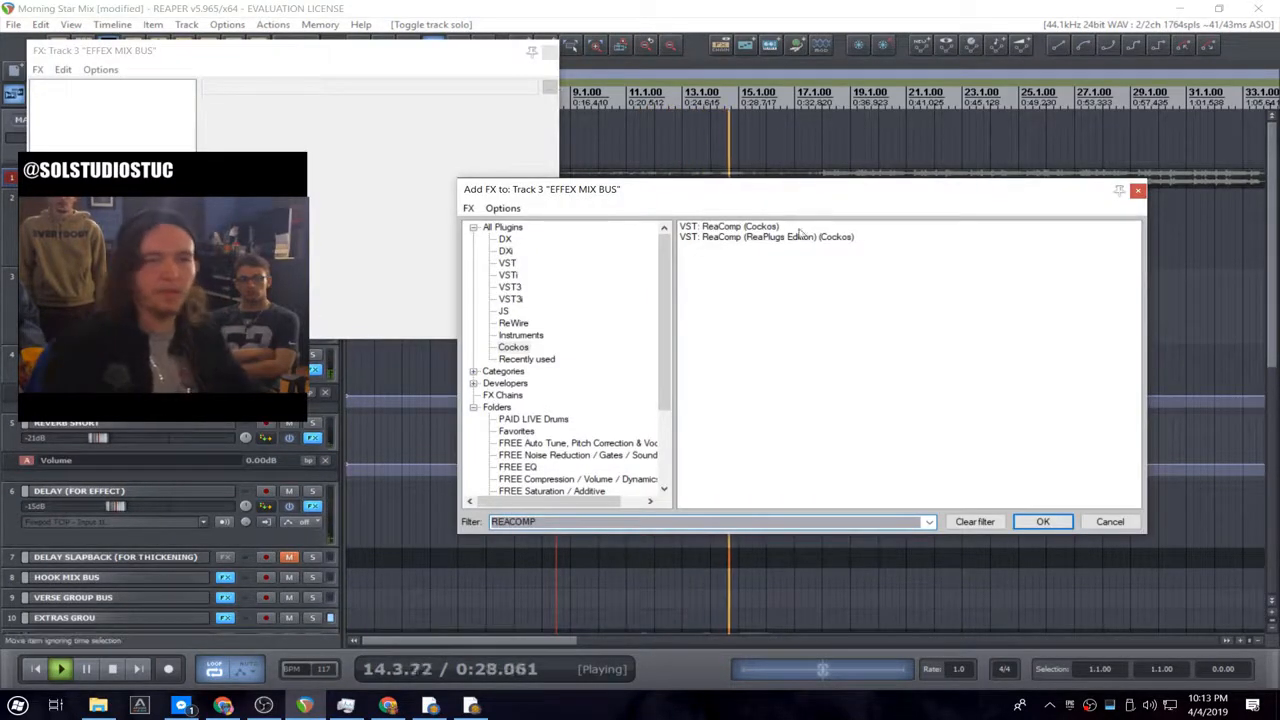
pyautogui.doubleClick(762, 226)
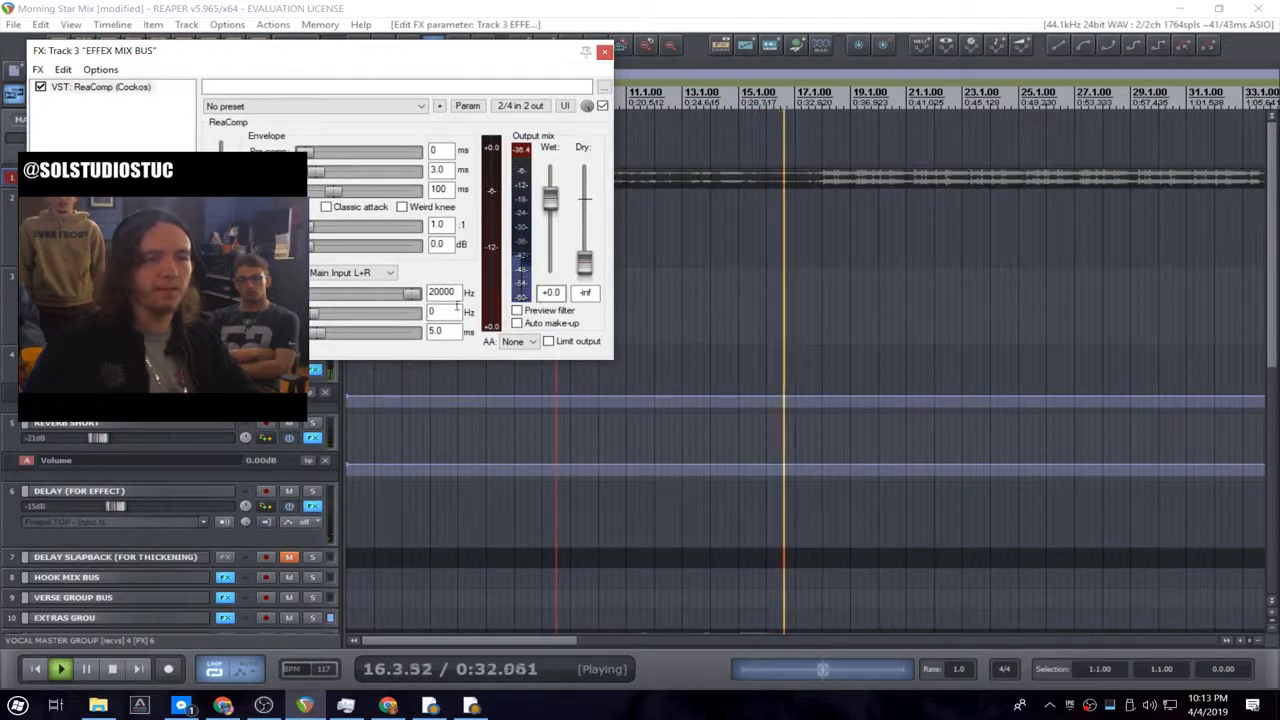
# - Replay the passage from bar 8.3 and set ReaComp's threshold to -54.0 dB and its ratio to 6.2:1
pyautogui.press('space')
pyautogui.press('space')
pyautogui.moveTo(311, 228); pyautogui.dragTo(334, 230)
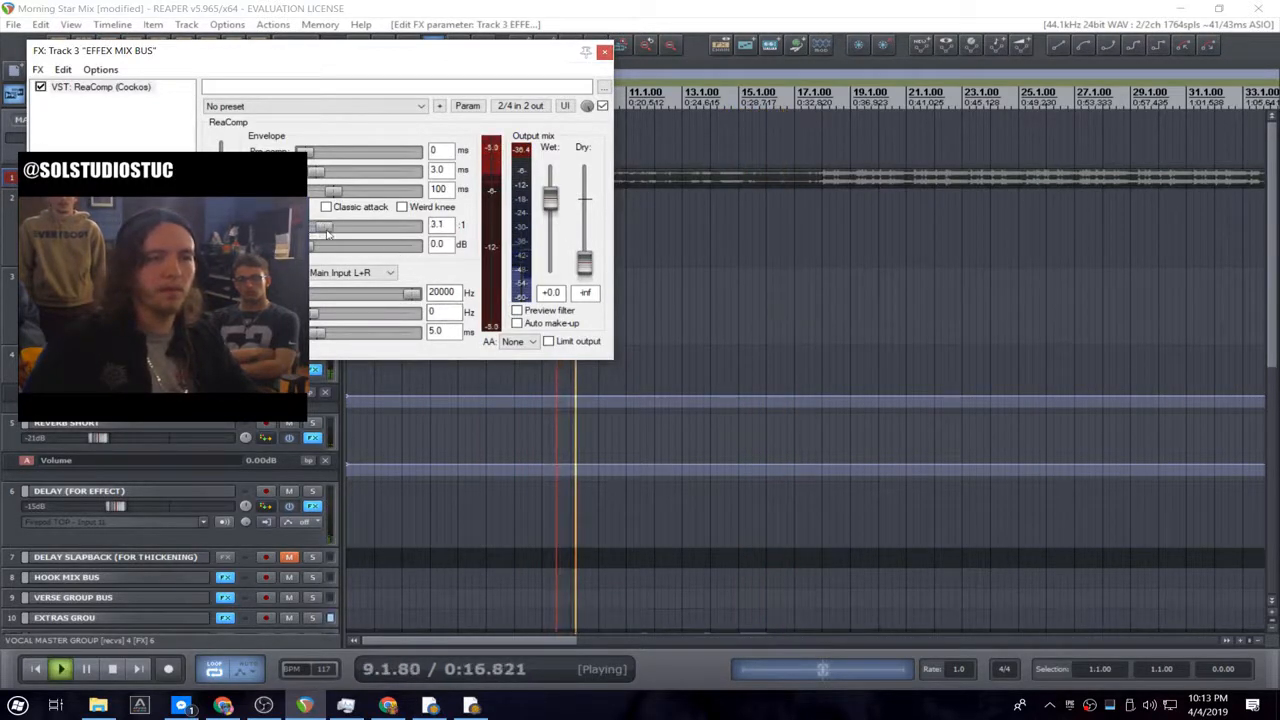
pyautogui.press('space')
pyautogui.press('space')
pyautogui.moveTo(472, 52); pyautogui.dragTo(938, 197)
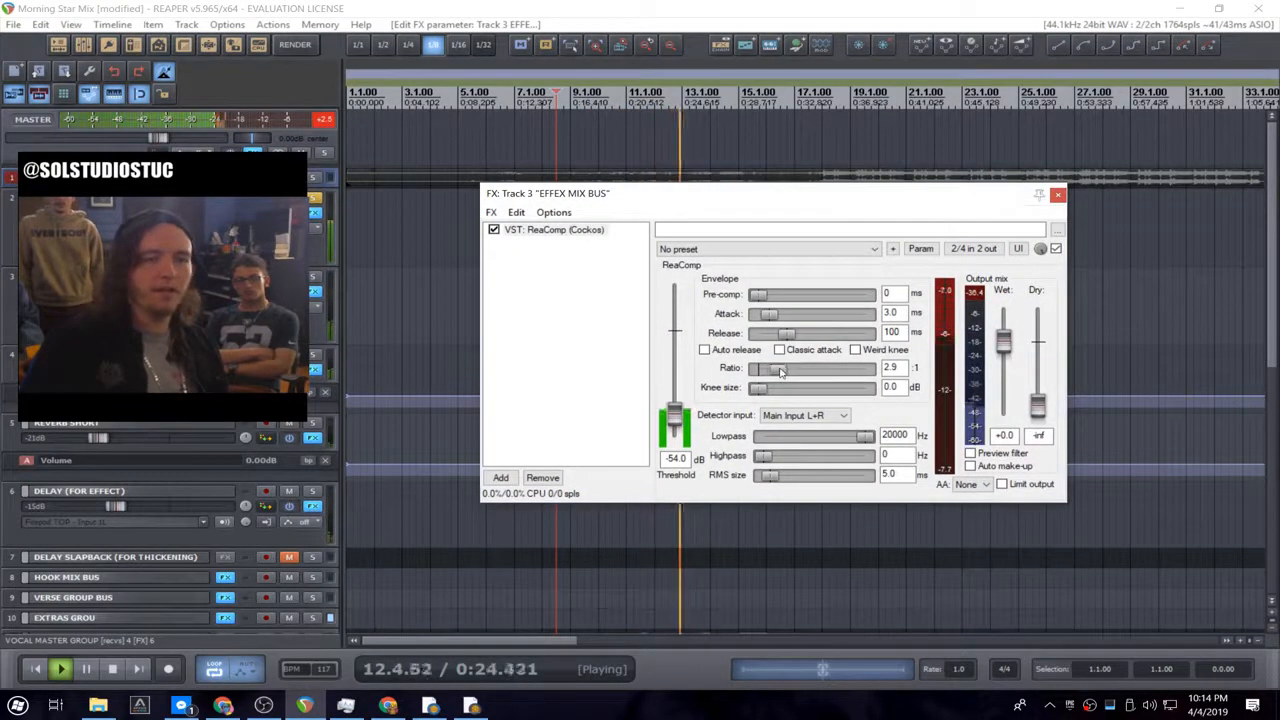
pyautogui.moveTo(776, 368); pyautogui.dragTo(788, 373)
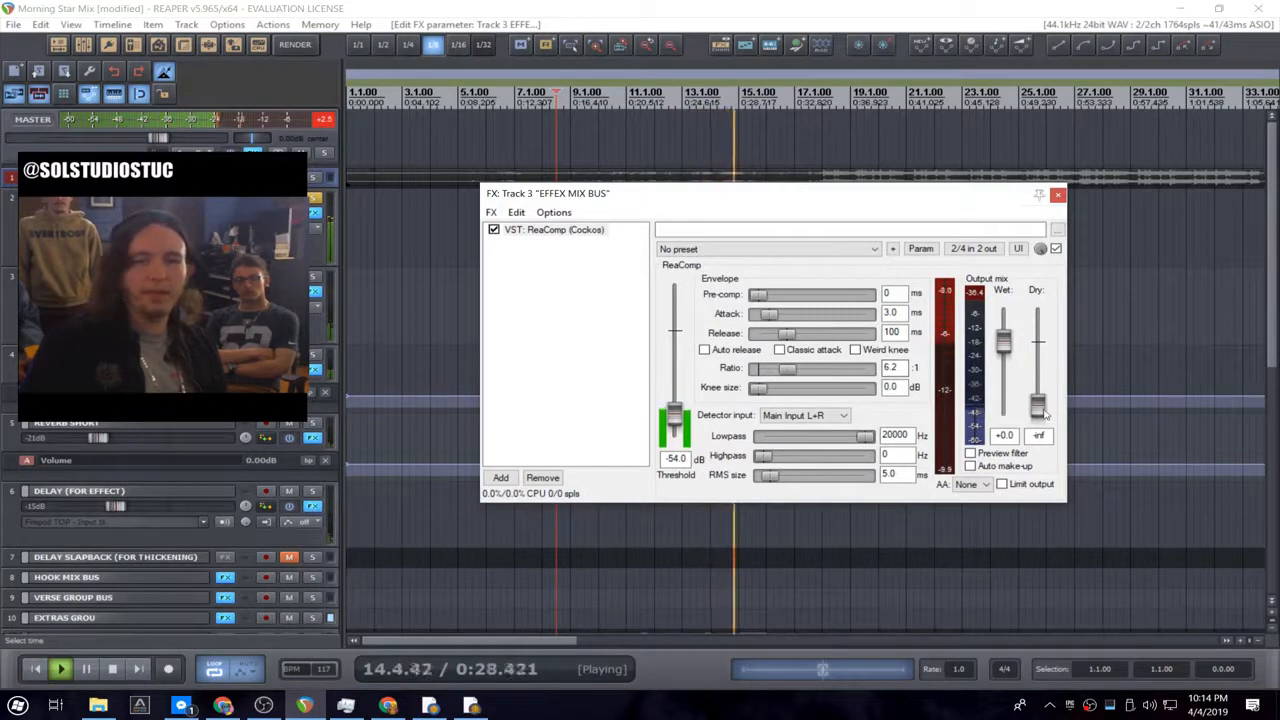
# - Set ReaComp's dry level to -26.8 and wet level to +6.5, and compare the sound with the plug-in bypassed and enabled
pyautogui.moveTo(1037, 404); pyautogui.dragTo(1037, 378)
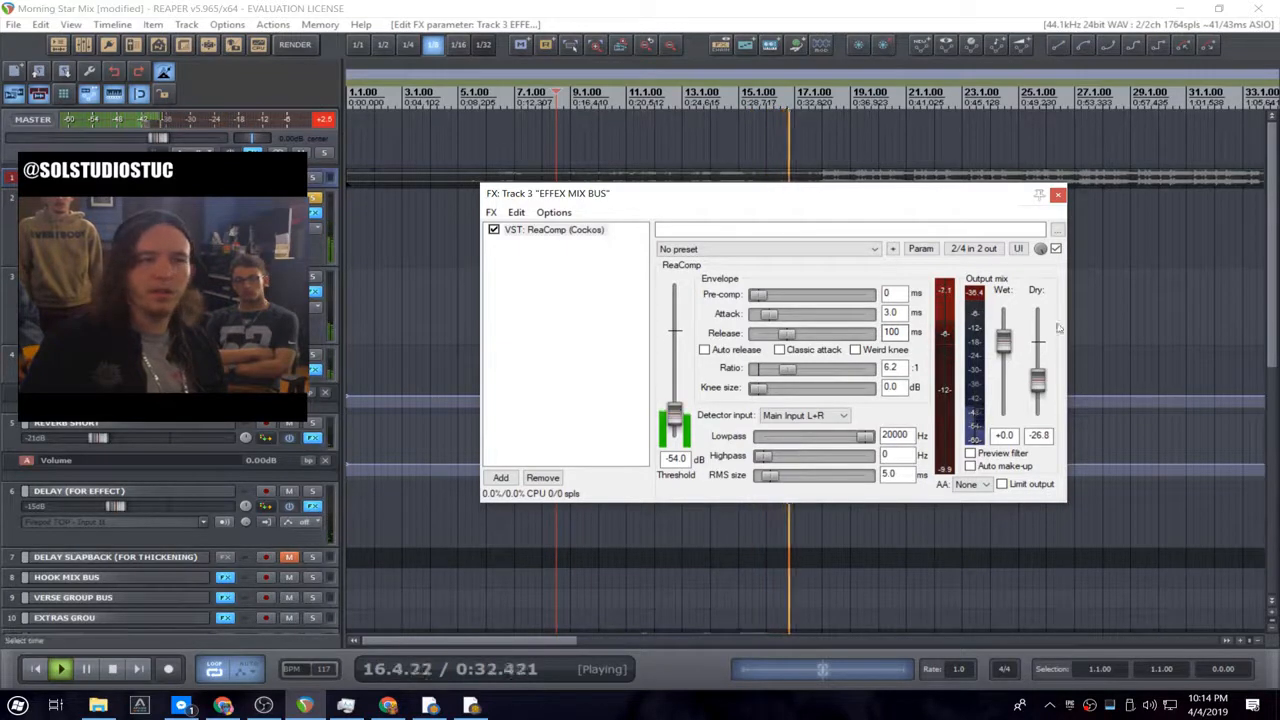
pyautogui.moveTo(1005, 341); pyautogui.dragTo(1013, 328)
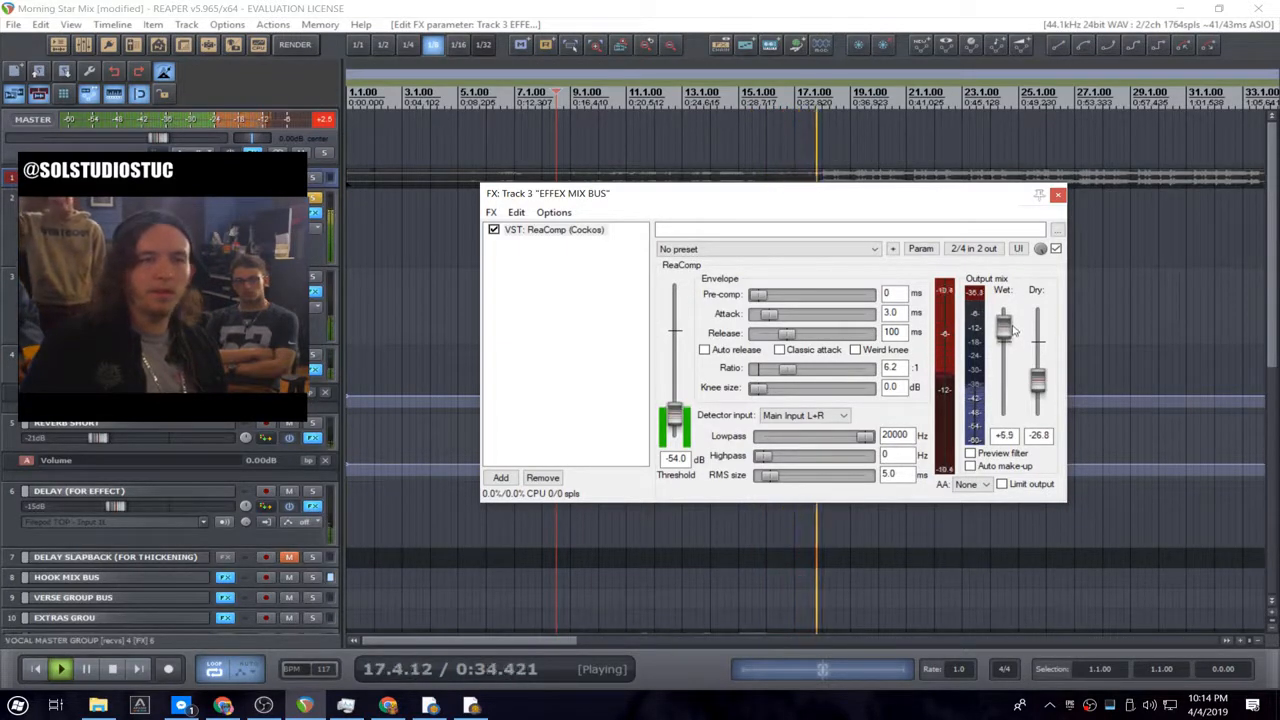
pyautogui.click(494, 230)
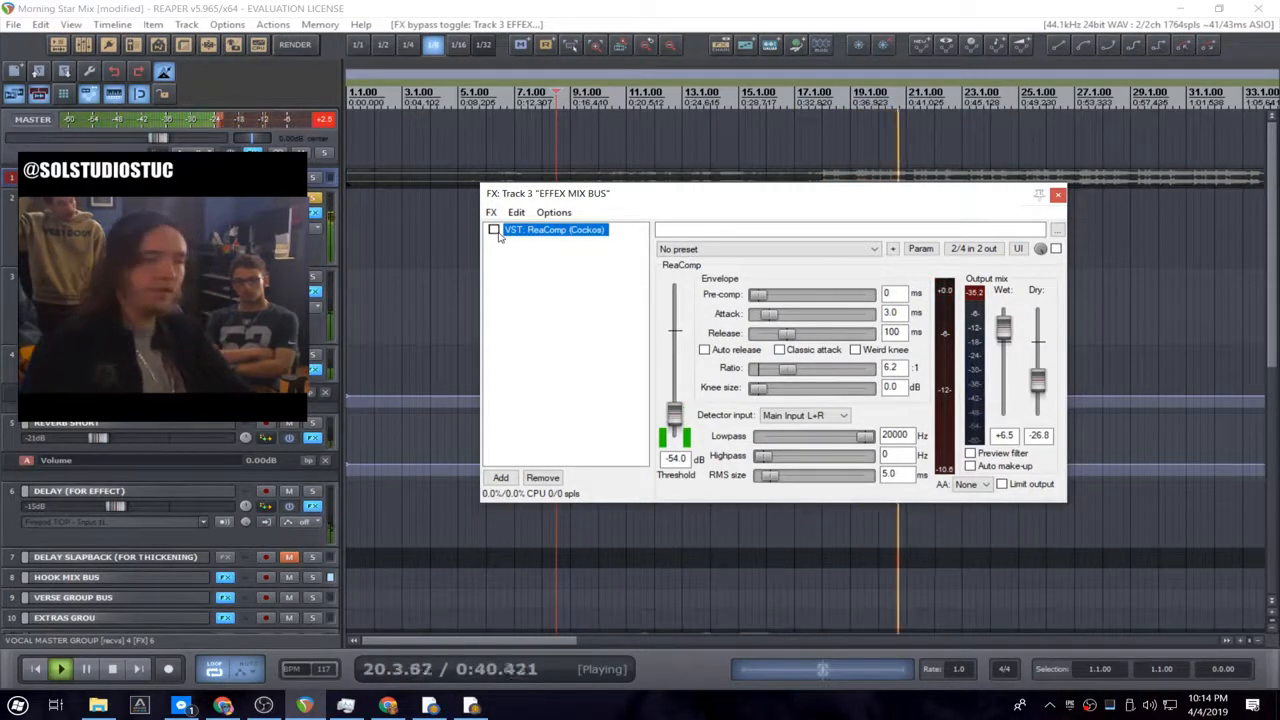
pyautogui.click(496, 232)
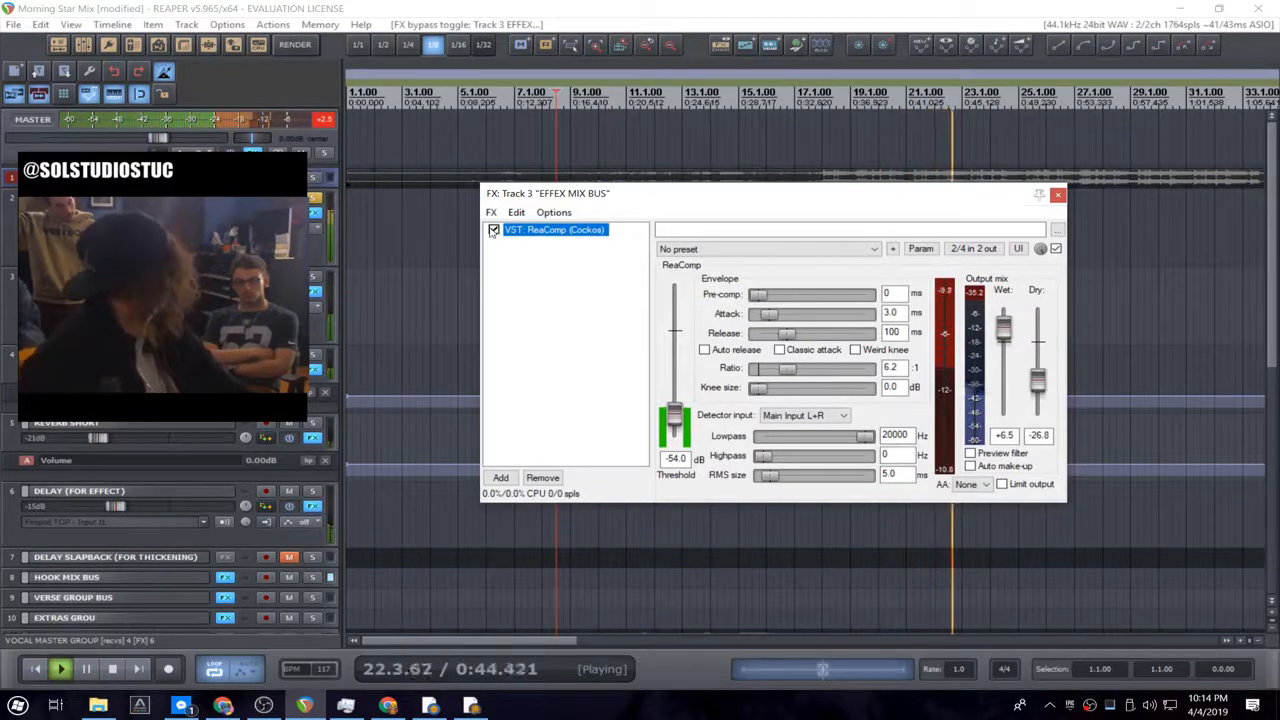
# - Unsolo track 2 and play the full mix from bar 8.3 to hear the compressed effects bus in context
pyautogui.press('space')
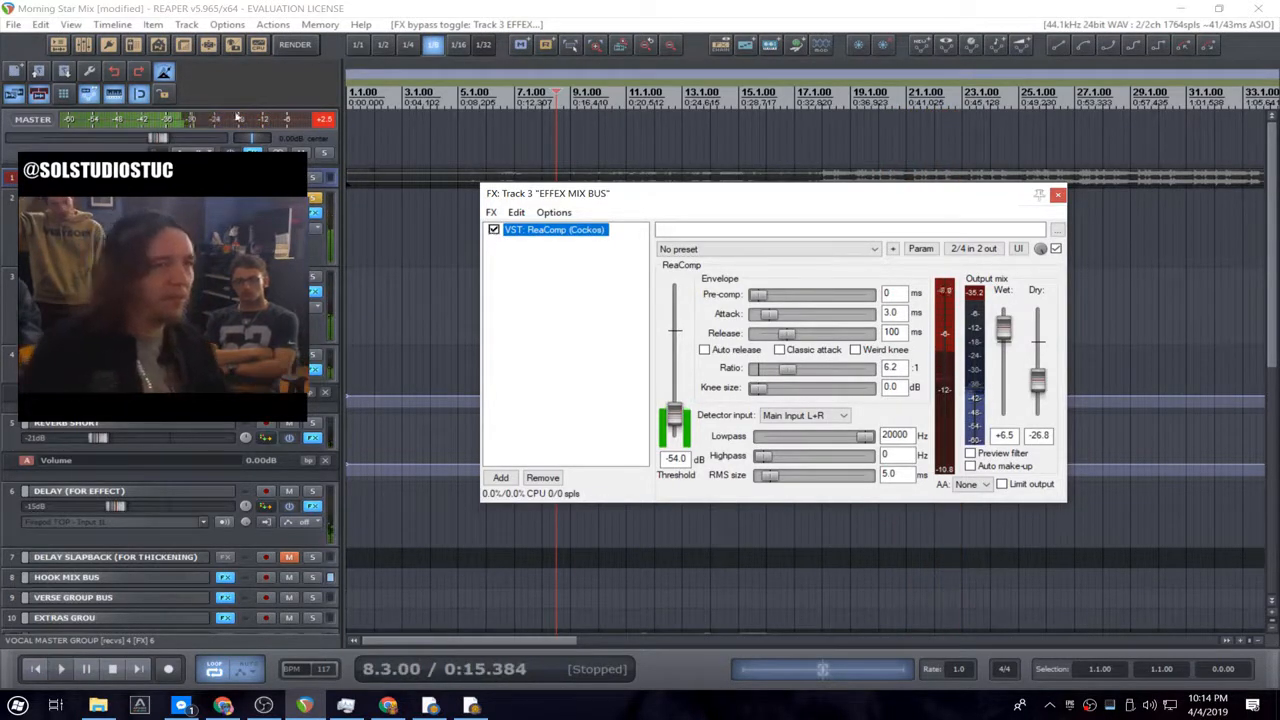
pyautogui.click(315, 198)
pyautogui.press('space')
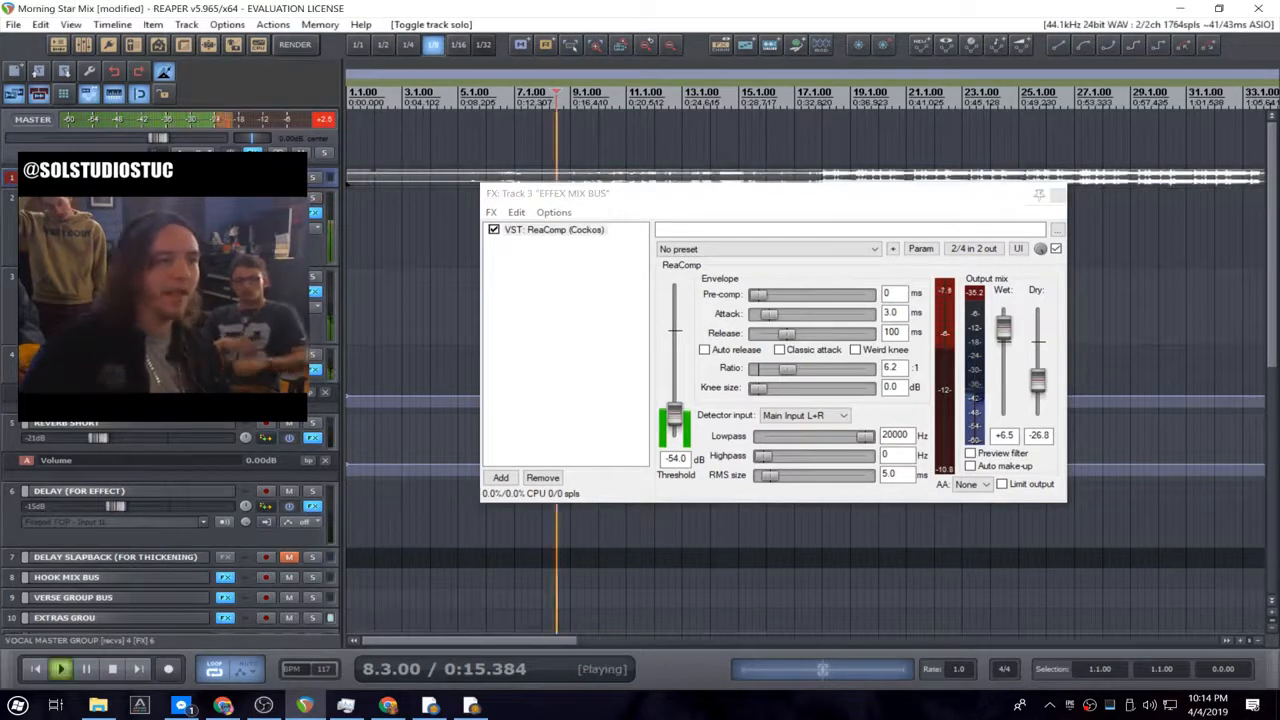
pyautogui.press('space')
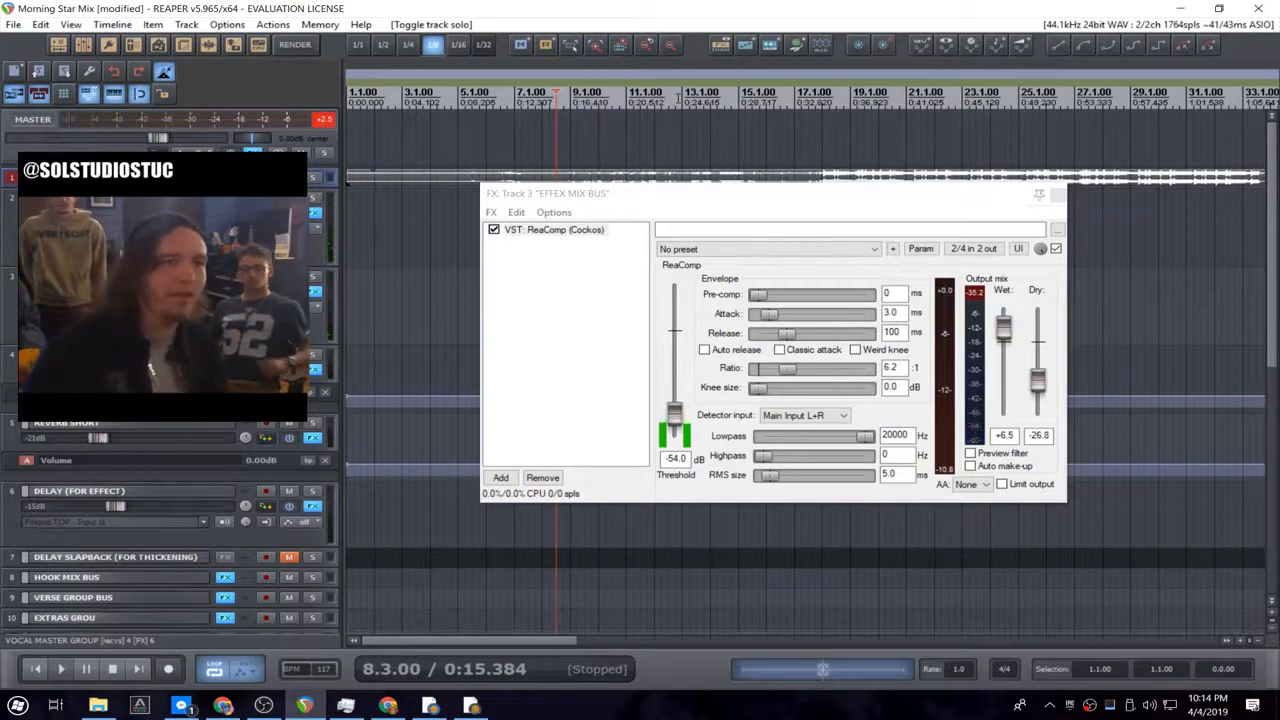
pyautogui.press('space')
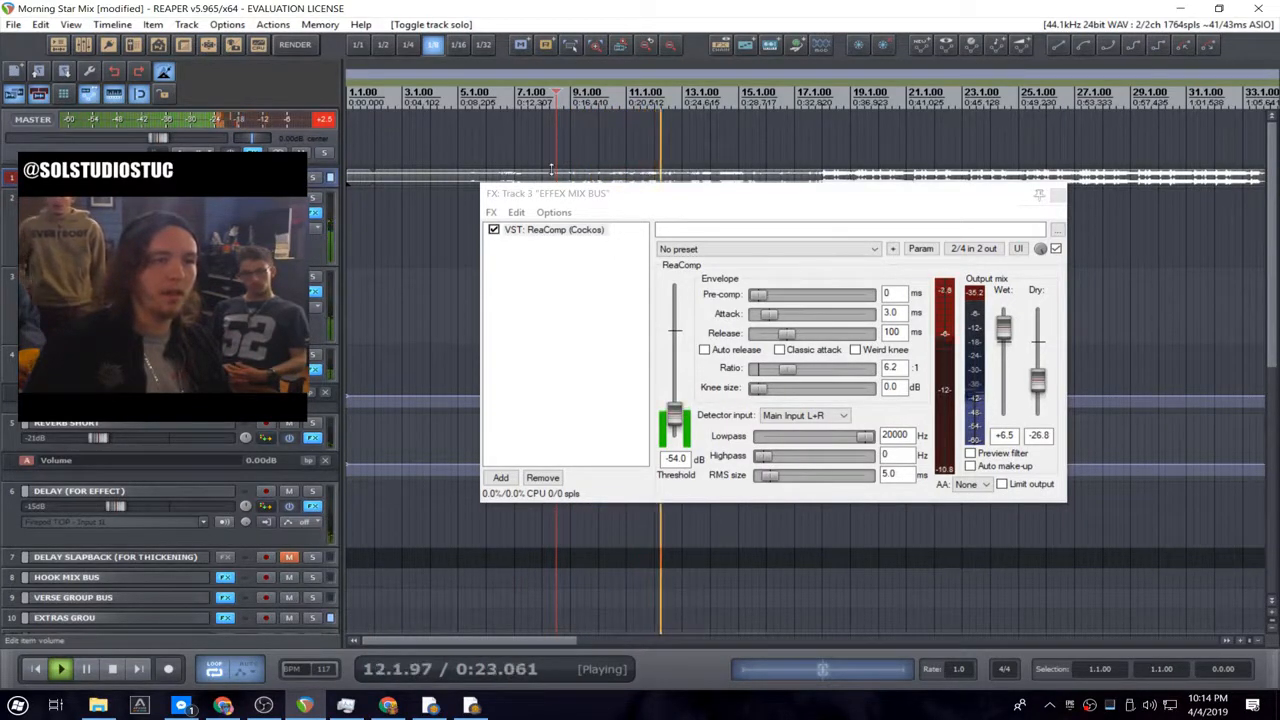
# - Turn off the metronome, close the EFFEX MIX BUS effects window and save the project
pyautogui.click(167, 75)
pyautogui.click(1058, 195)
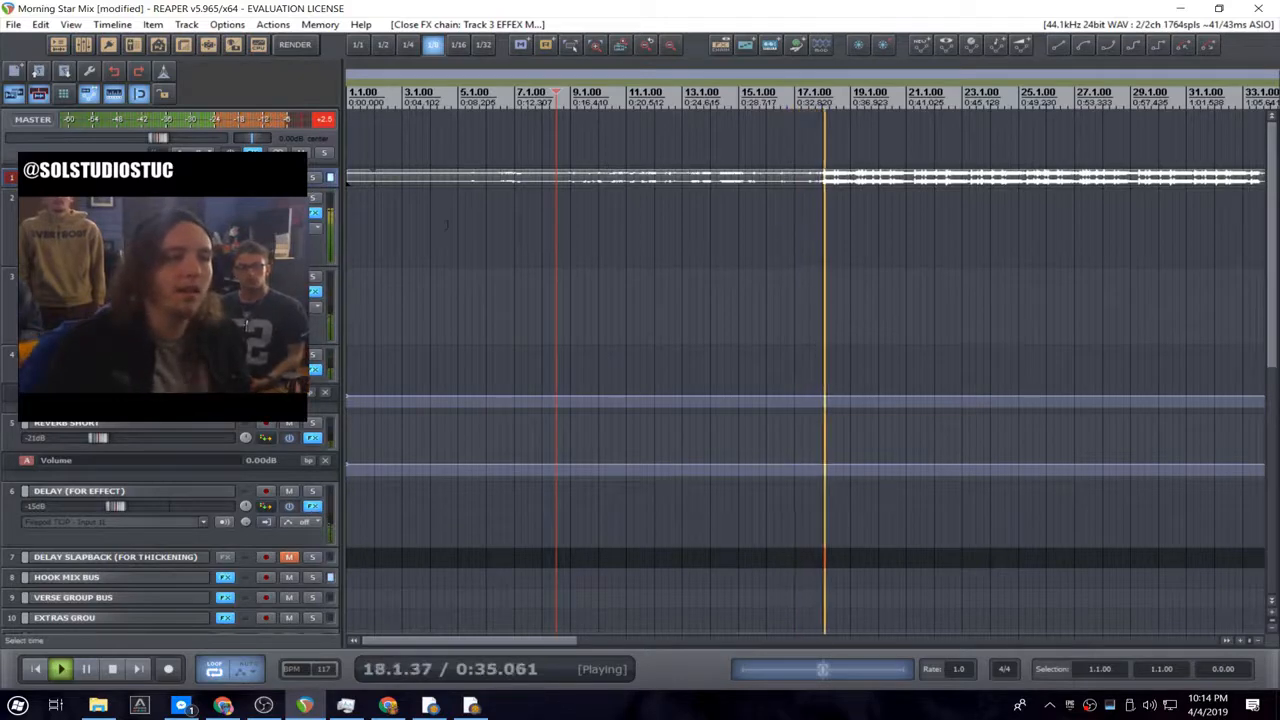
pyautogui.scroll(-3, 406, 264)
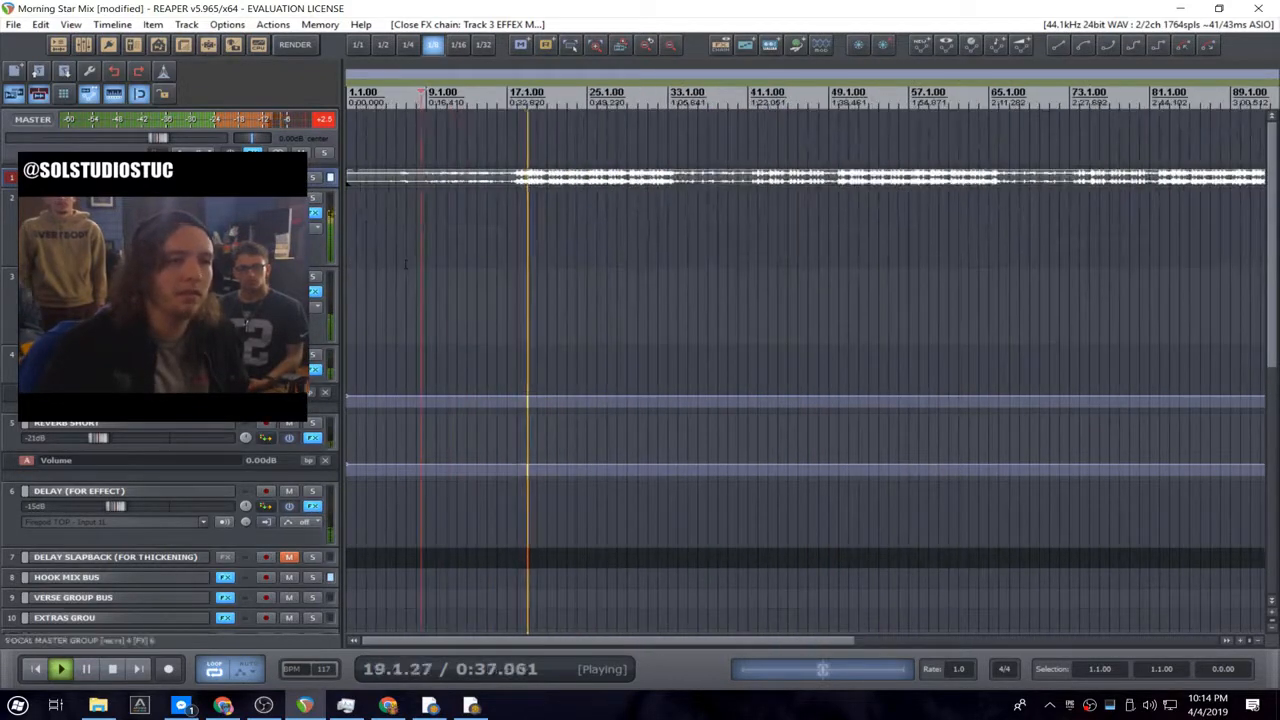
pyautogui.scroll(-10, 320, 285)
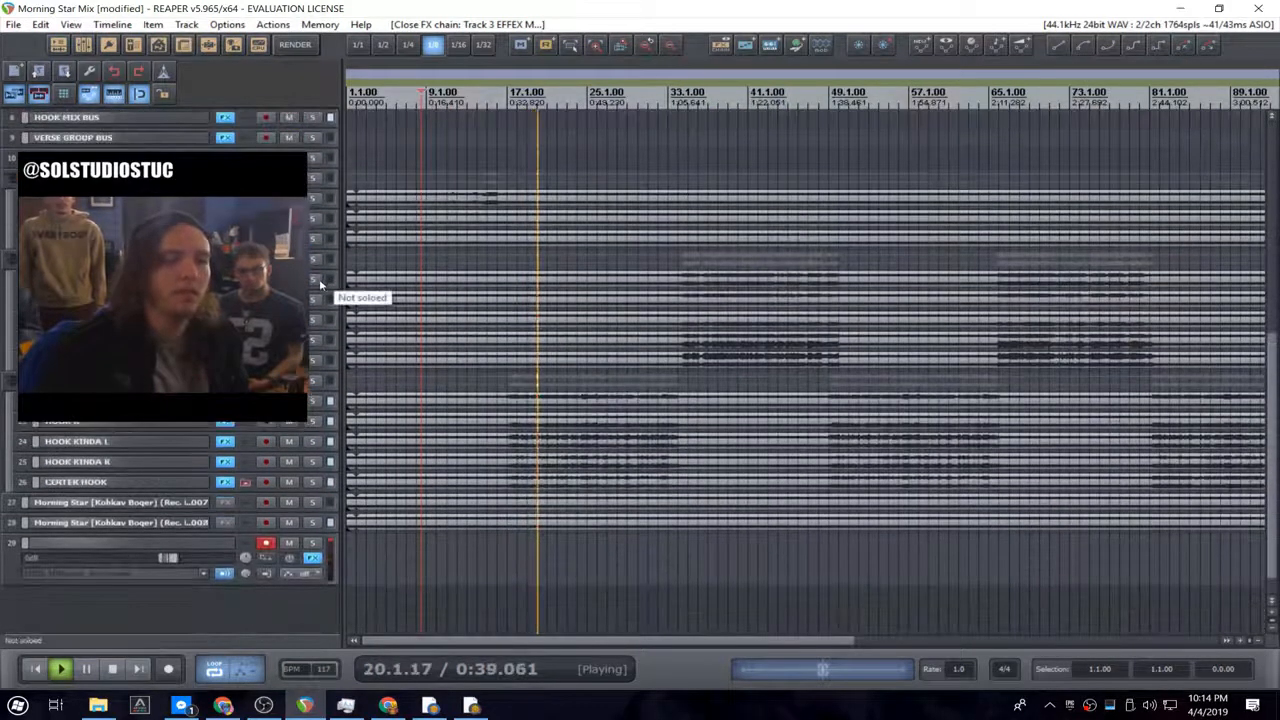
pyautogui.scroll(1, 320, 285)
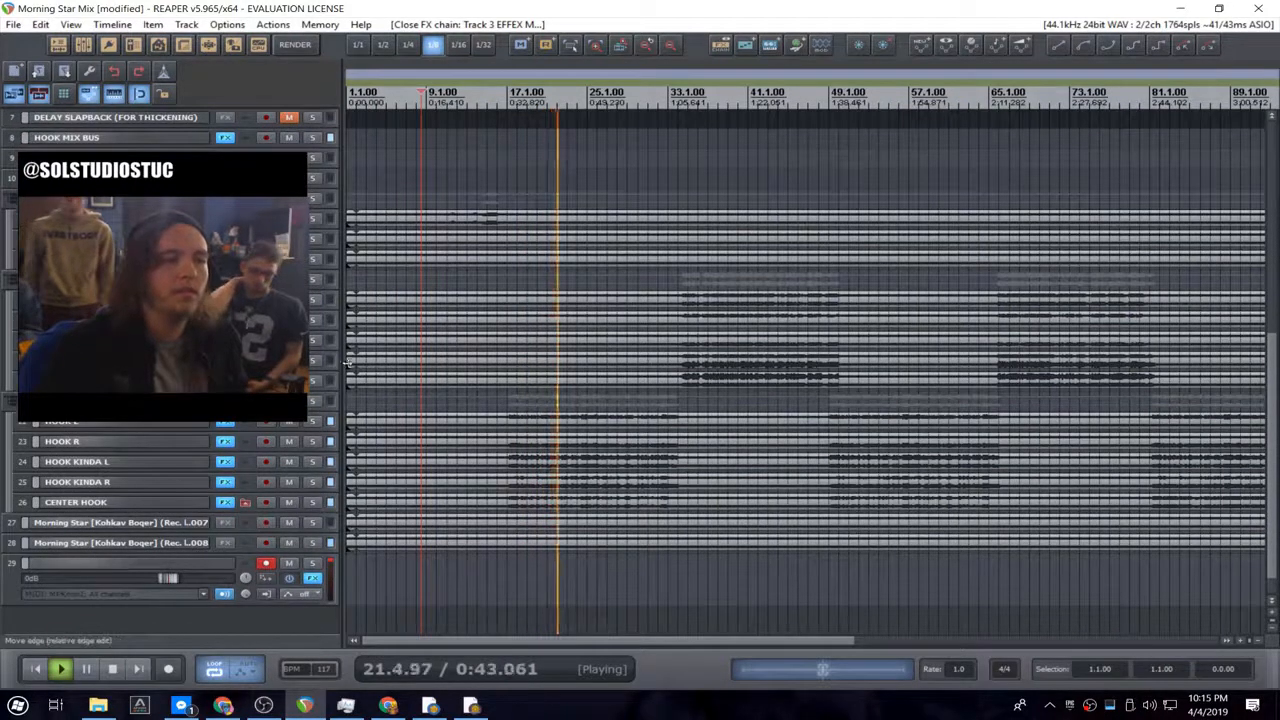
pyautogui.click(14, 25)
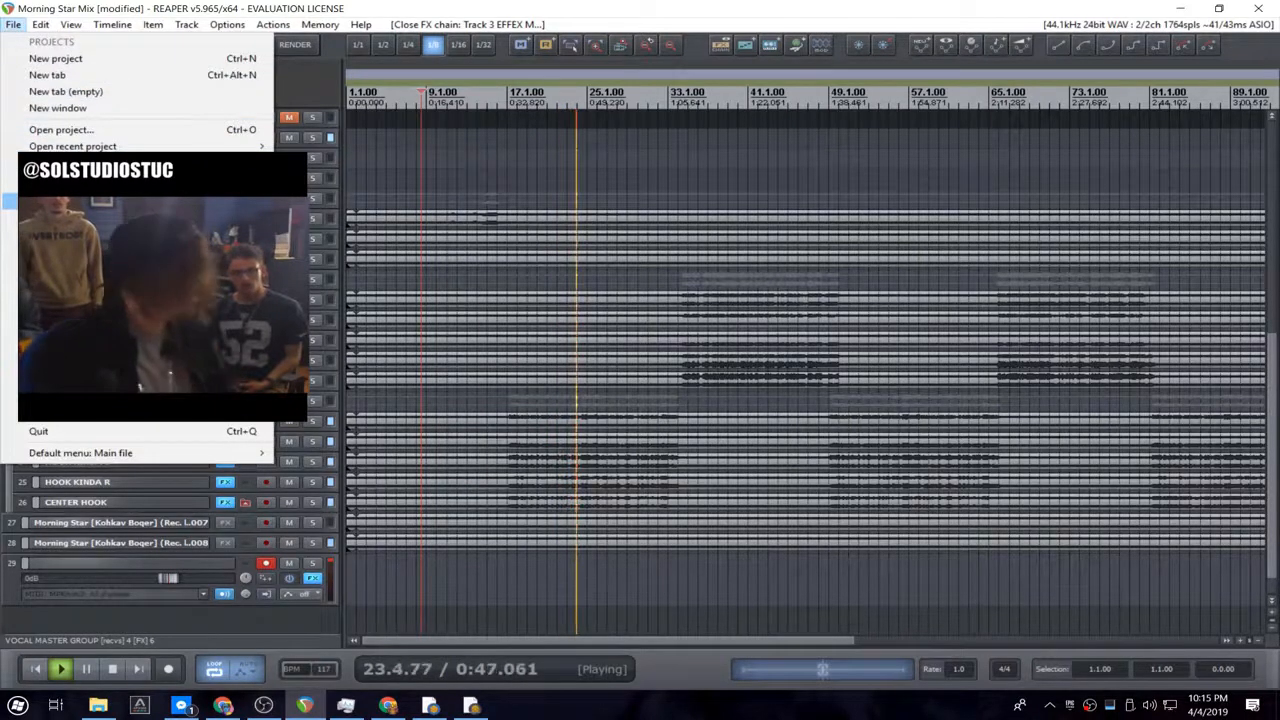
pyautogui.click(60, 200)
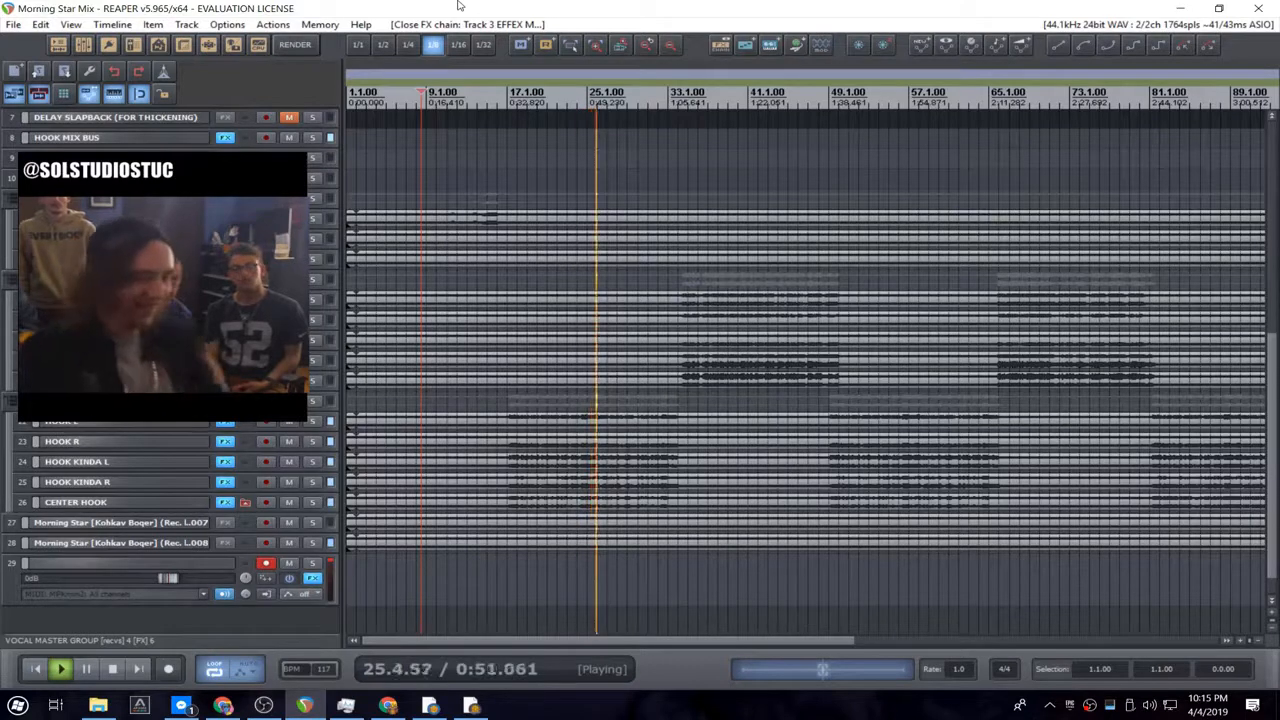
# - Show the mixer and lower the master volume to -22.9 dB
pyautogui.hotkey('ctrl', 'm')
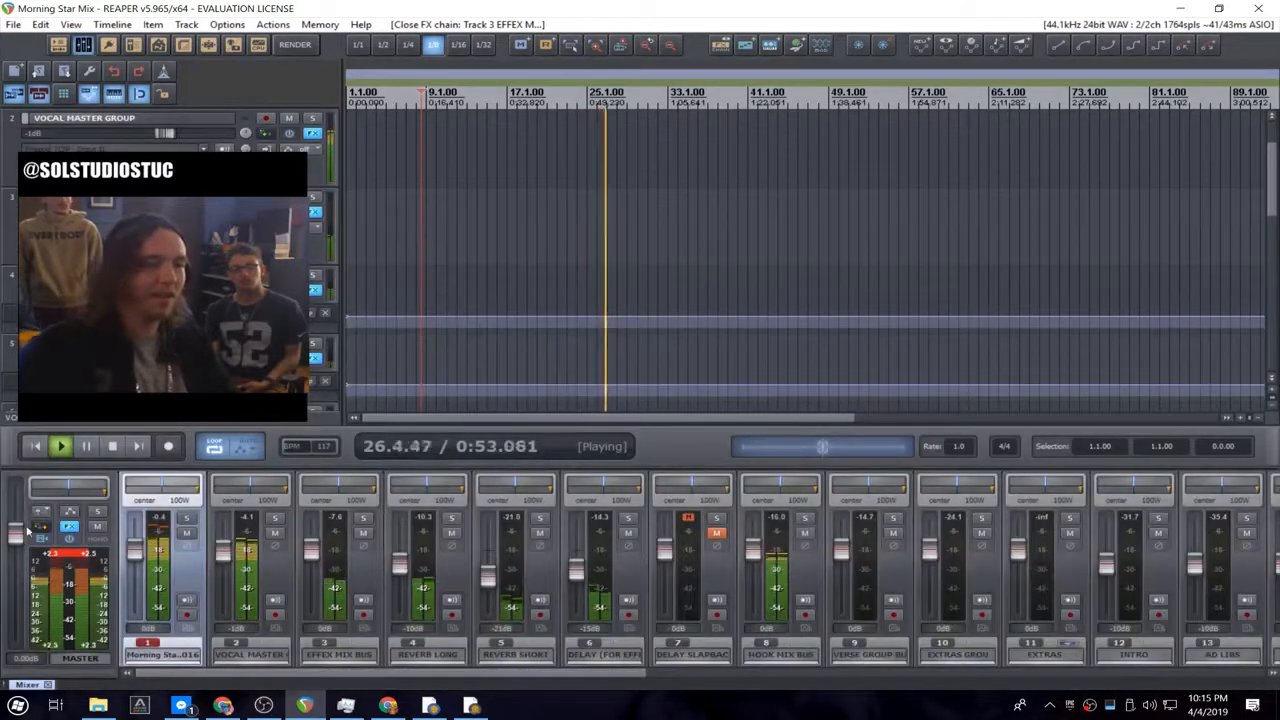
pyautogui.moveTo(16, 533); pyautogui.dragTo(25, 596)
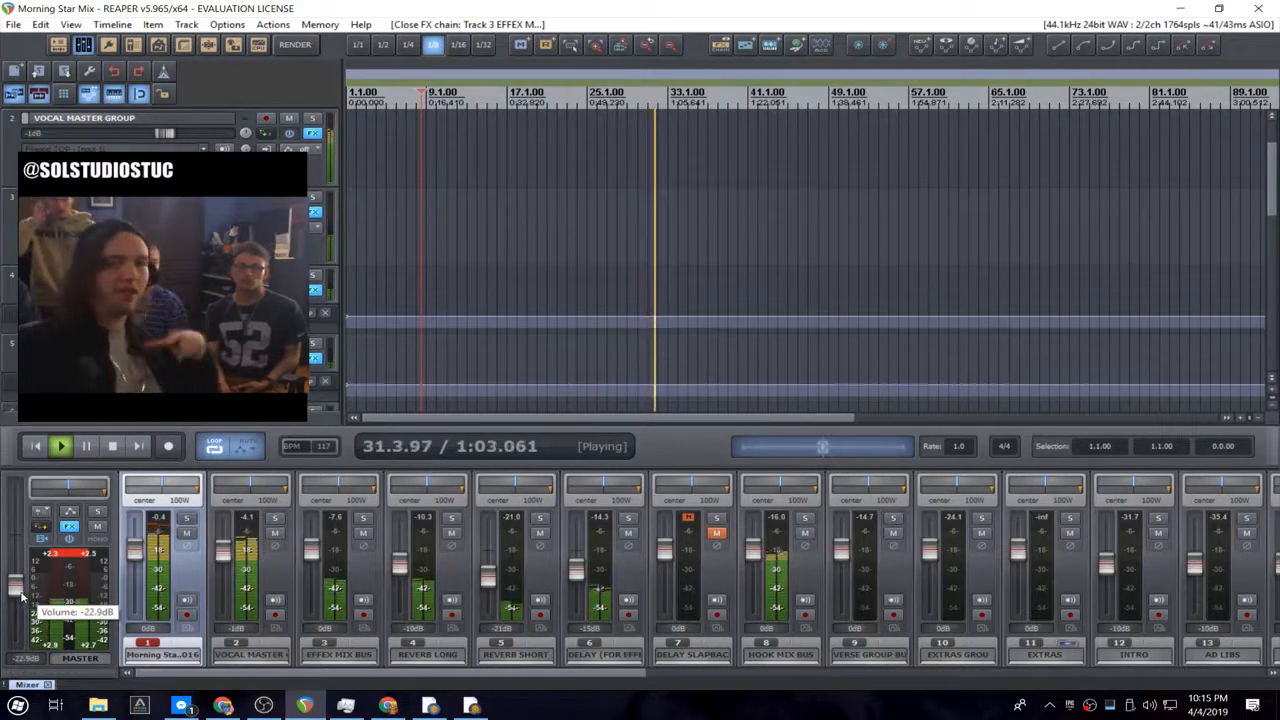
pyautogui.moveTo(22, 596); pyautogui.dragTo(27, 597)
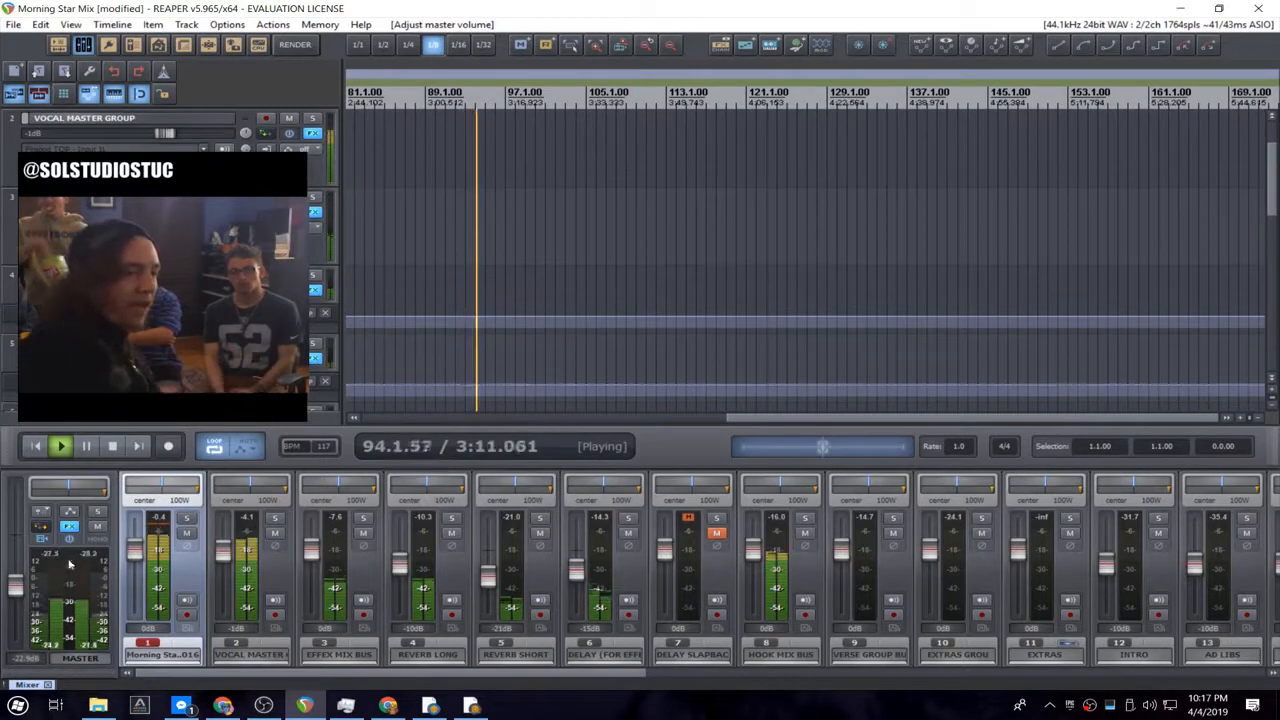
# - Reset the master volume to 0.00 dB and stop playback
pyautogui.moveTo(18, 585)
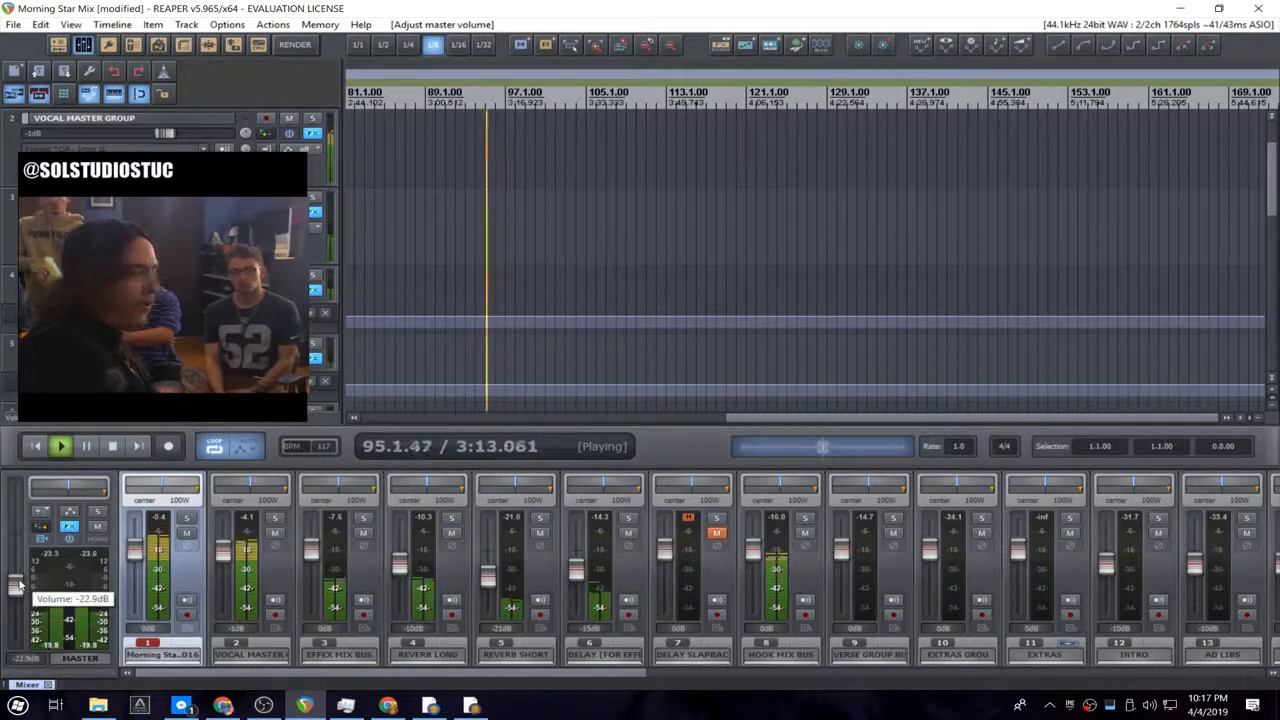
pyautogui.doubleClick(18, 585)
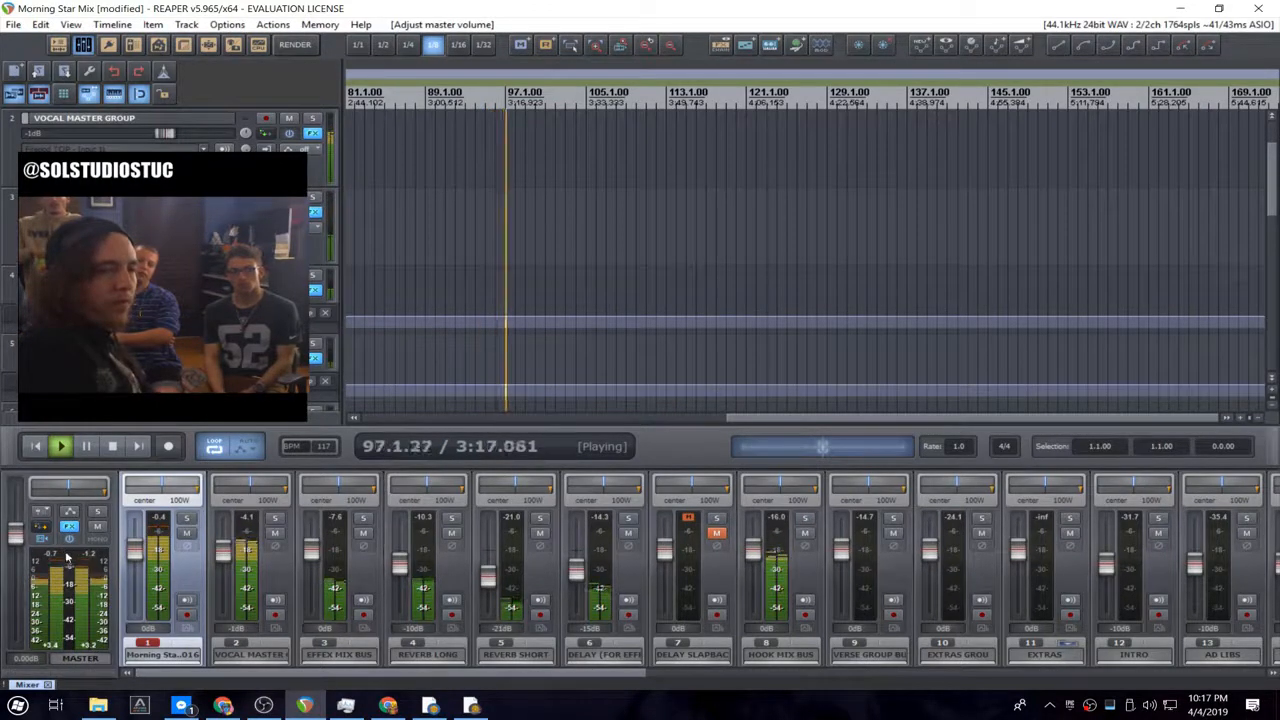
pyautogui.press('space')
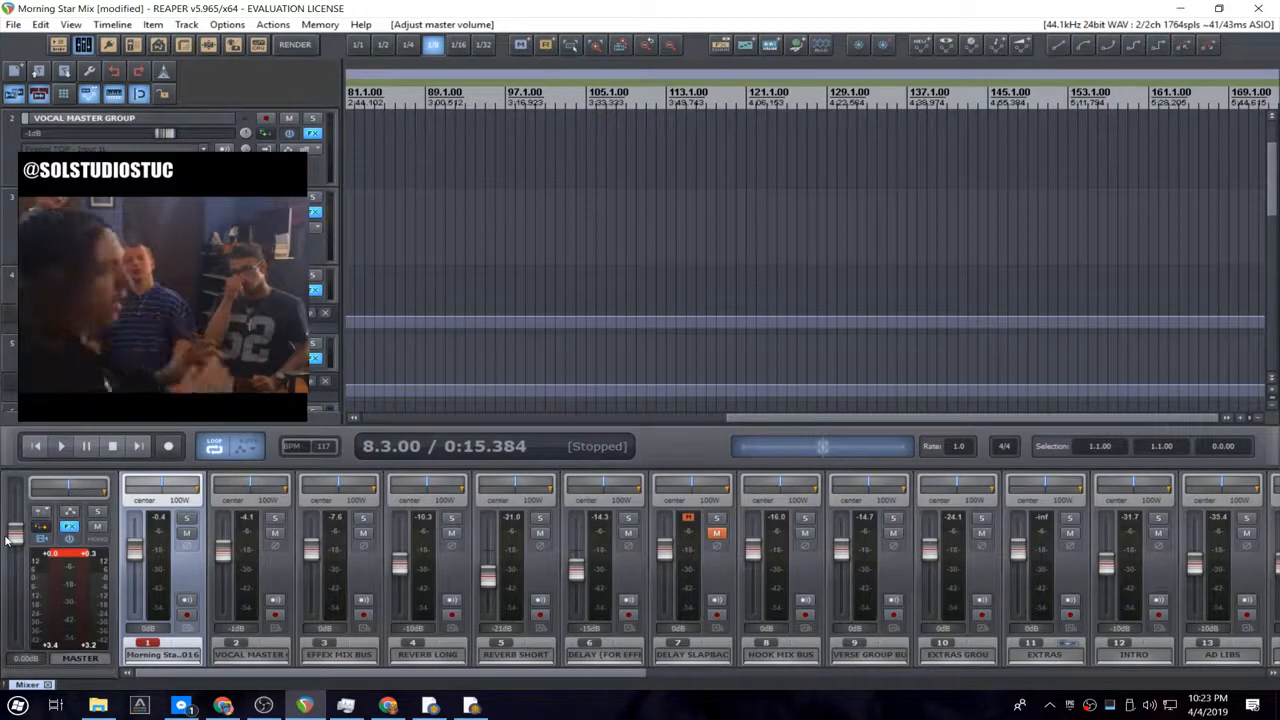
# - During playback from bar 8.3, search all plug-ins for LIMITER and add VST3 L1 limiter Stereo (Waves) to the master track
pyautogui.press('space')
pyautogui.click(70, 527)
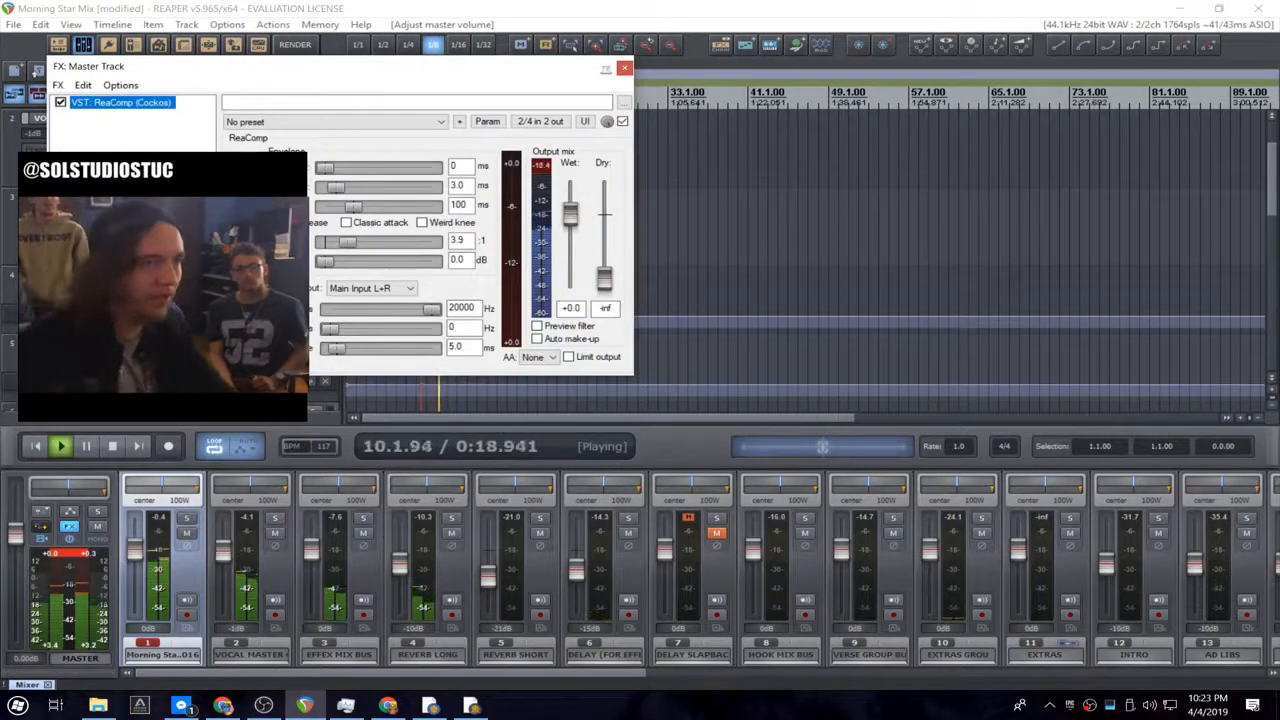
pyautogui.click(88, 347)
pyautogui.write('LIMITER')
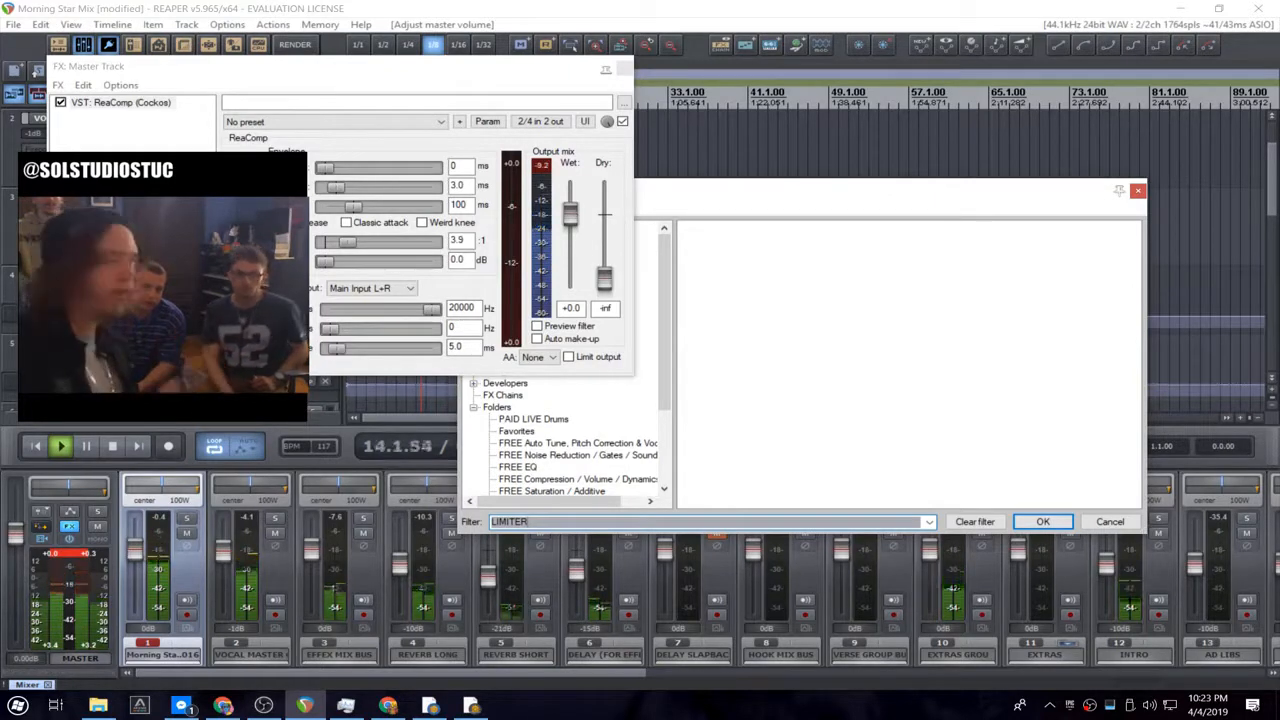
pyautogui.moveTo(705, 201); pyautogui.dragTo(826, 250)
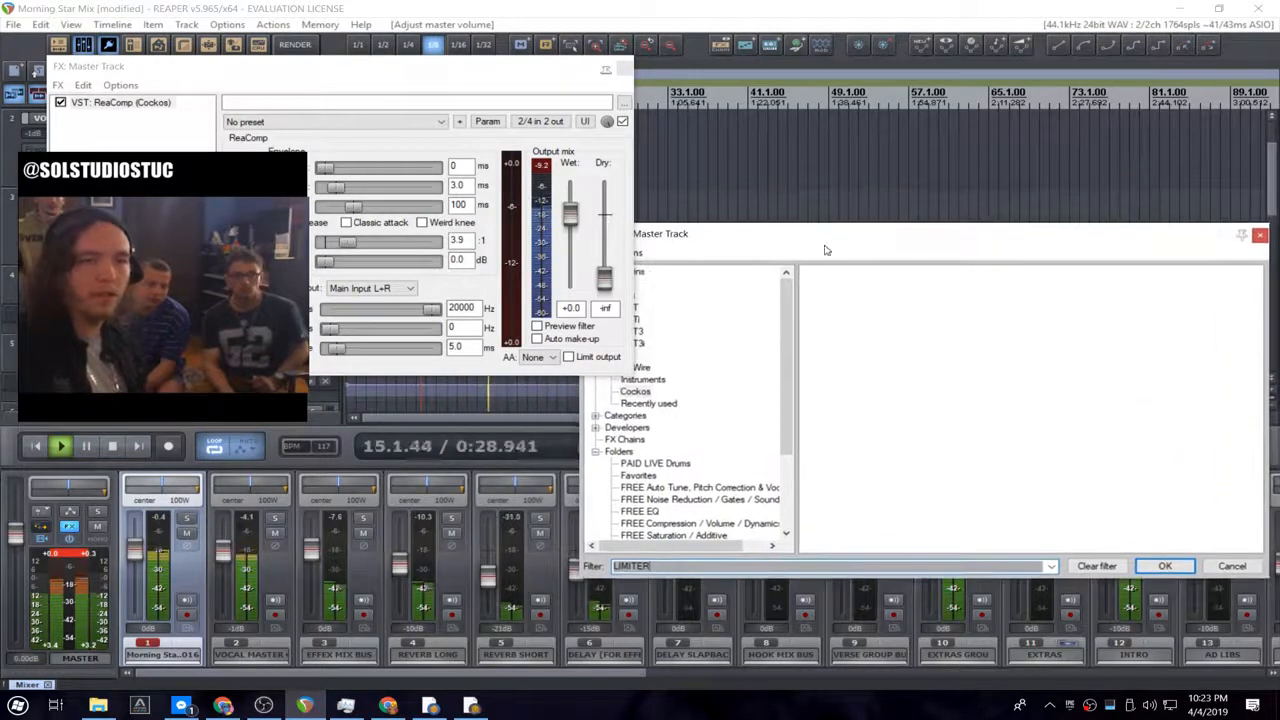
pyautogui.moveTo(706, 234); pyautogui.dragTo(760, 239)
pyautogui.click(684, 278)
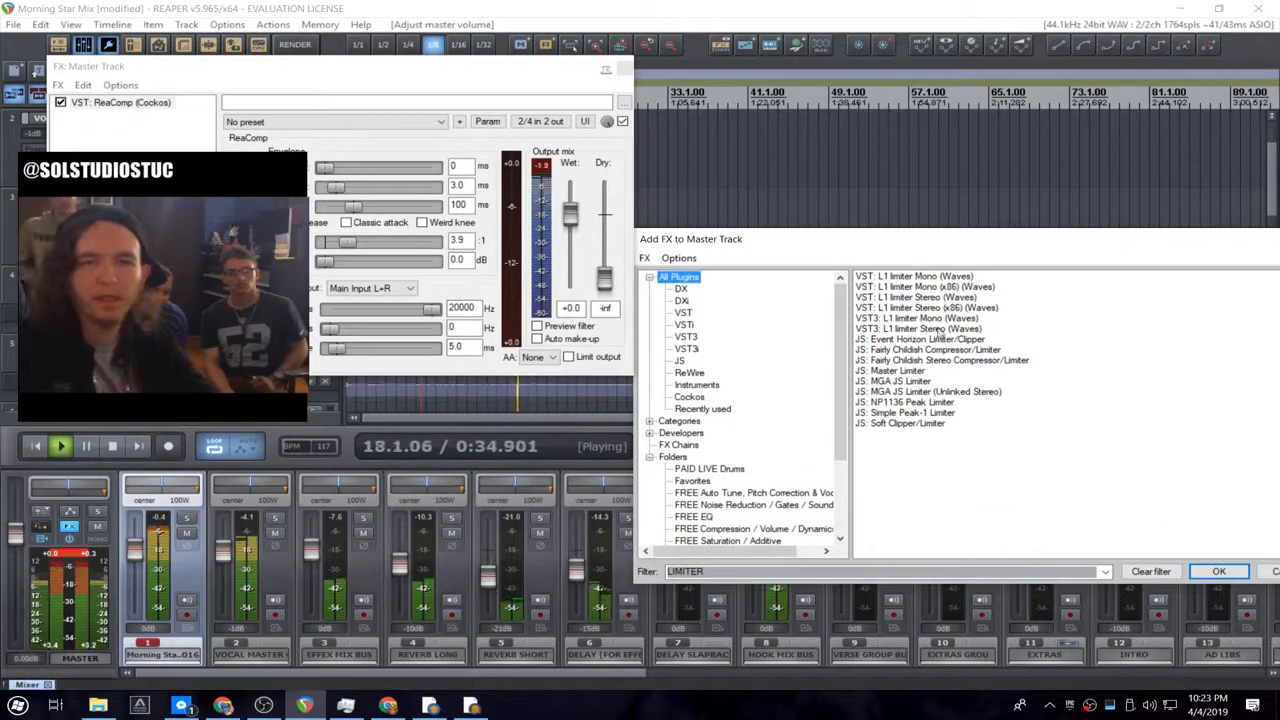
pyautogui.click(933, 329)
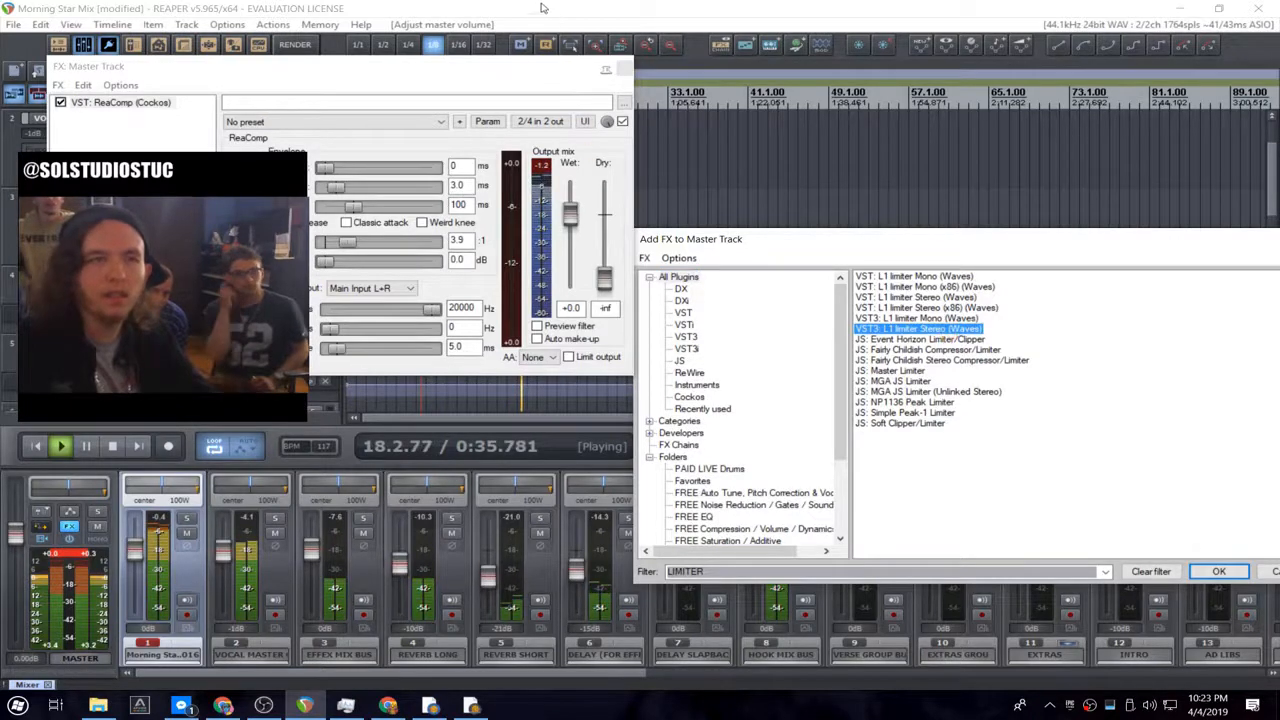
pyautogui.press('space')
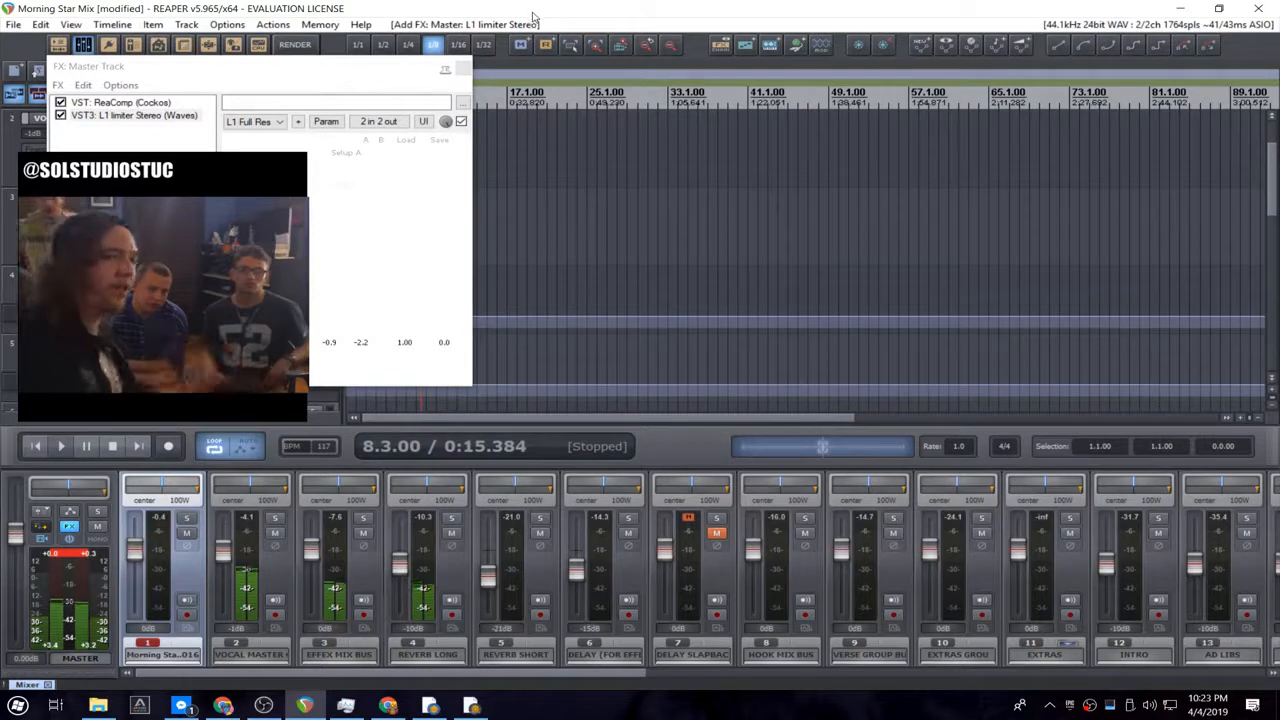
# - Adjust the master pan and play the project from the start with the master track's ReaComp settings displayed
pyautogui.moveTo(86, 489); pyautogui.dragTo(71, 488)
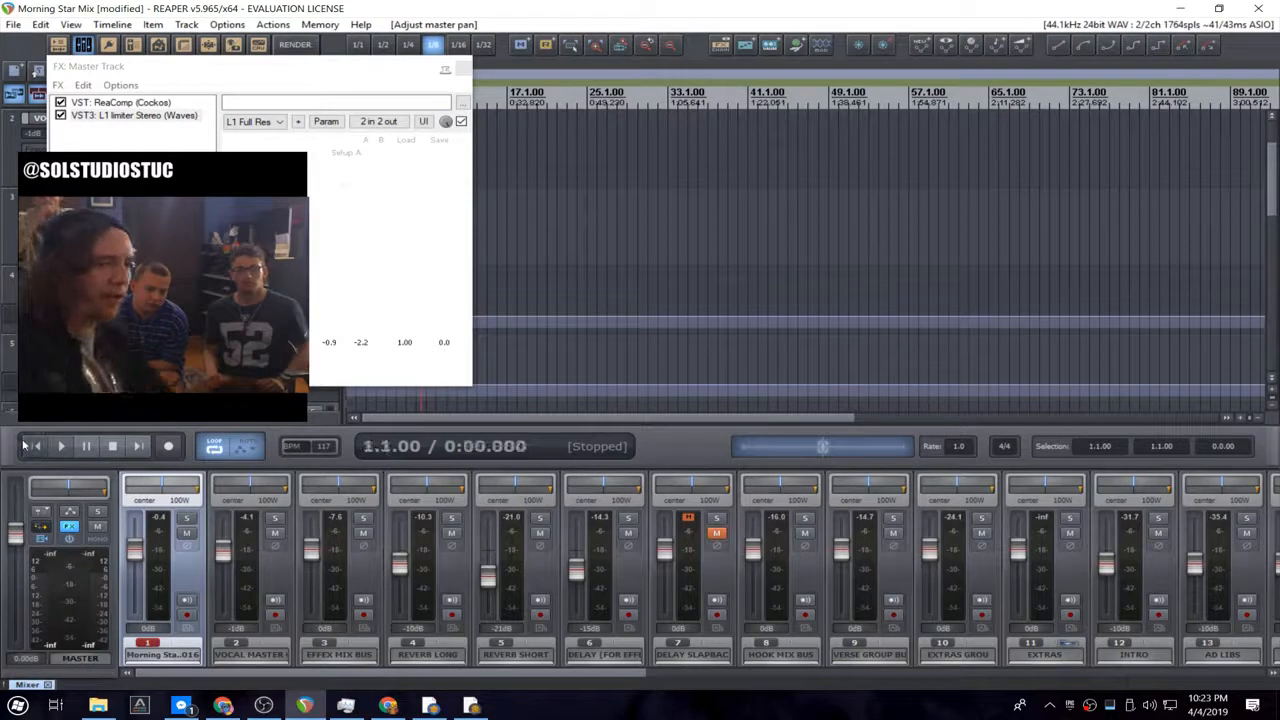
pyautogui.click(66, 450)
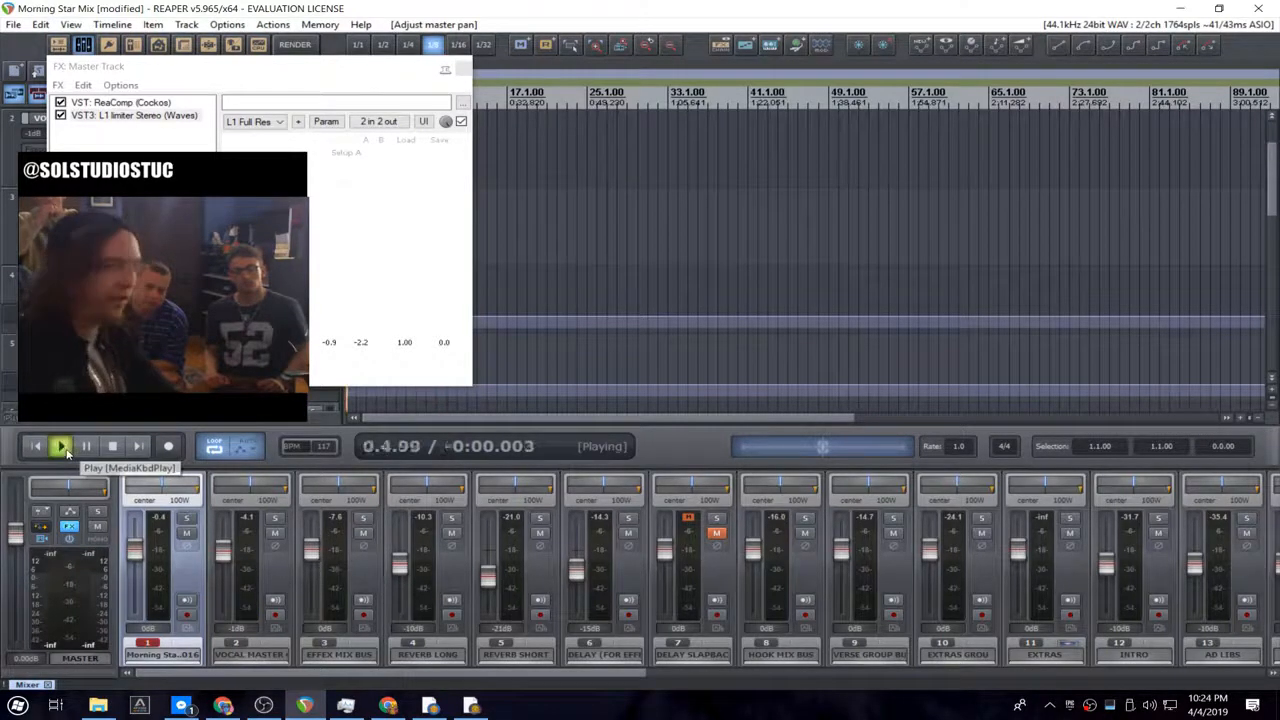
pyautogui.click(120, 102)
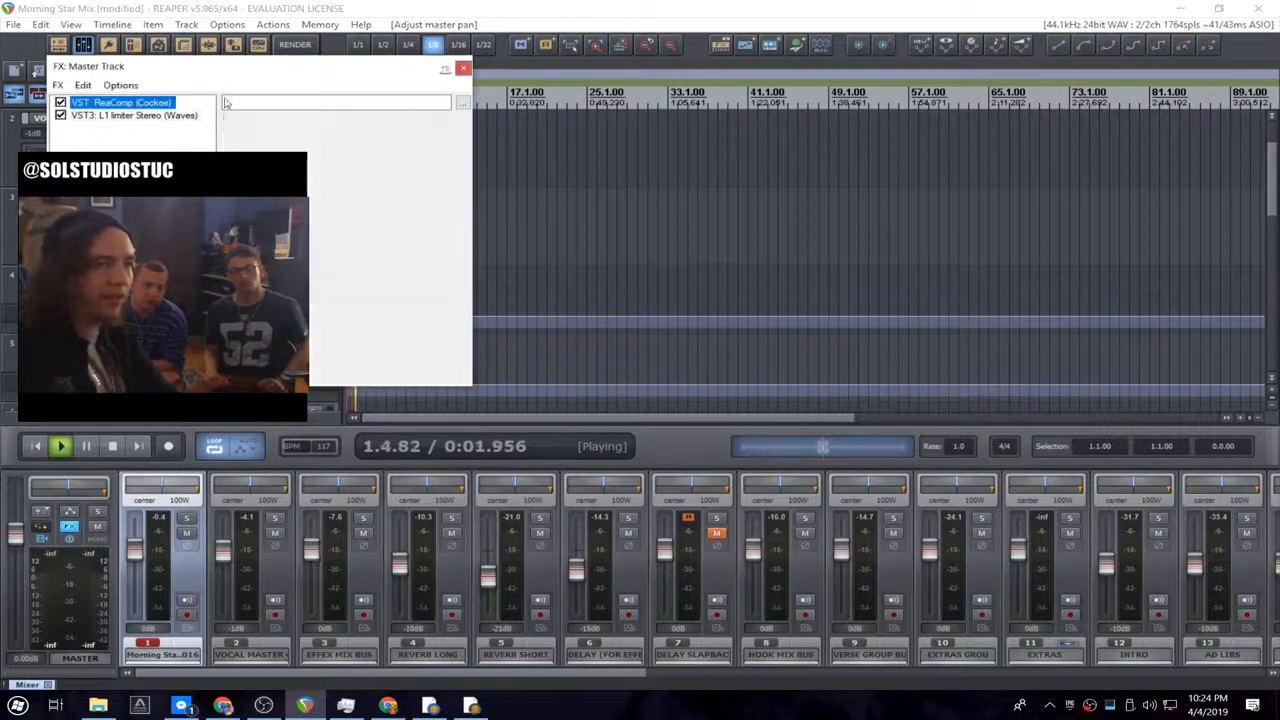
pyautogui.moveTo(334, 71); pyautogui.dragTo(963, 150)
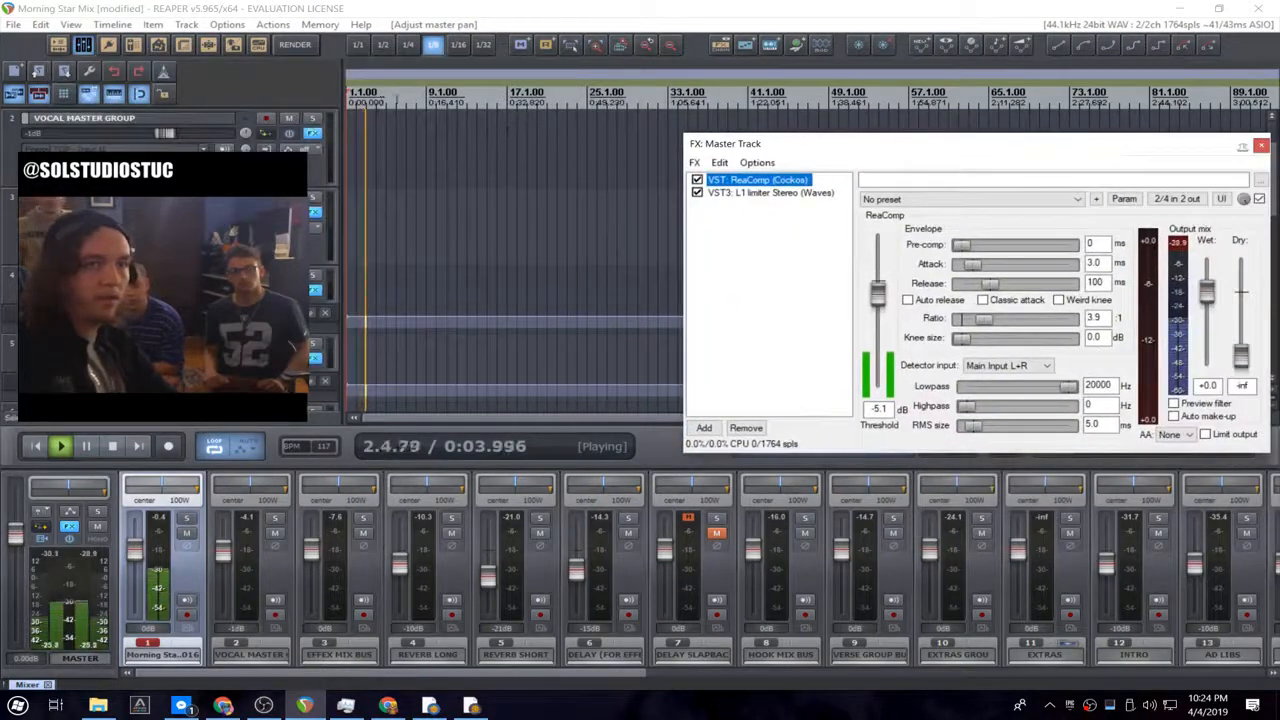
# - Remove the L1 limiter from the master track and open the plug-in browser for adding another effect
pyautogui.click(705, 428)
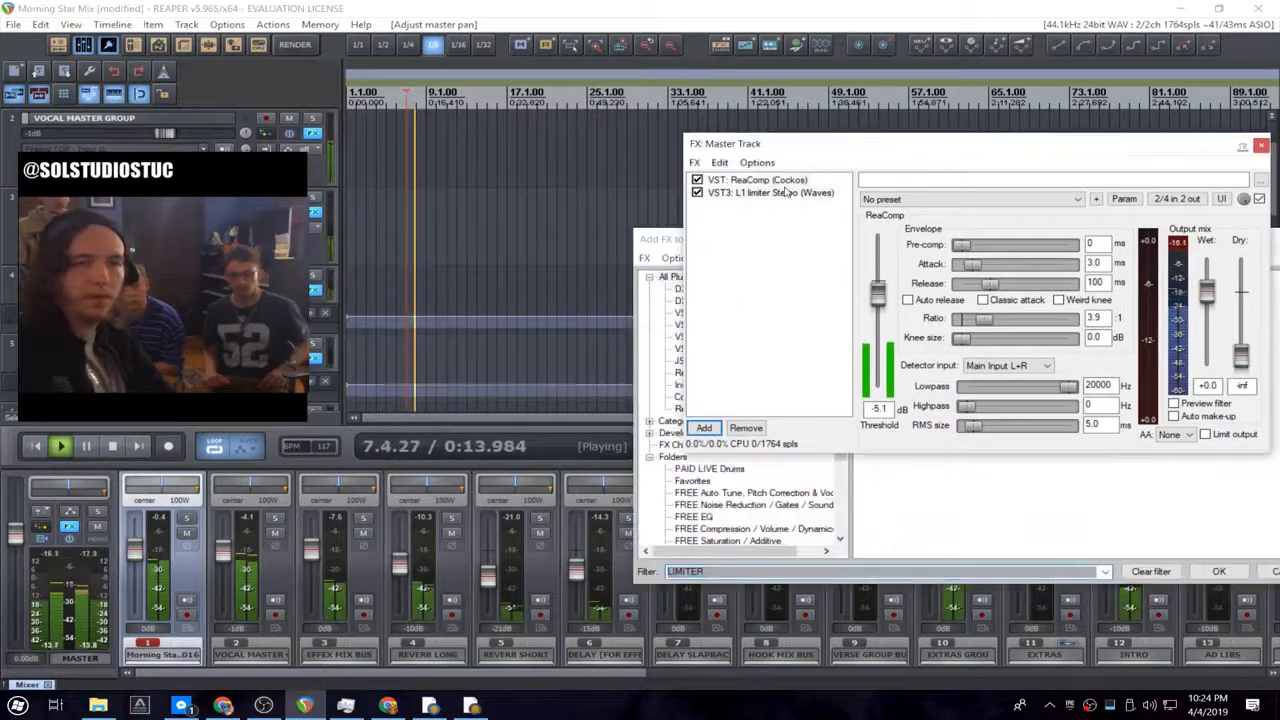
pyautogui.click(745, 437)
pyautogui.click(704, 428)
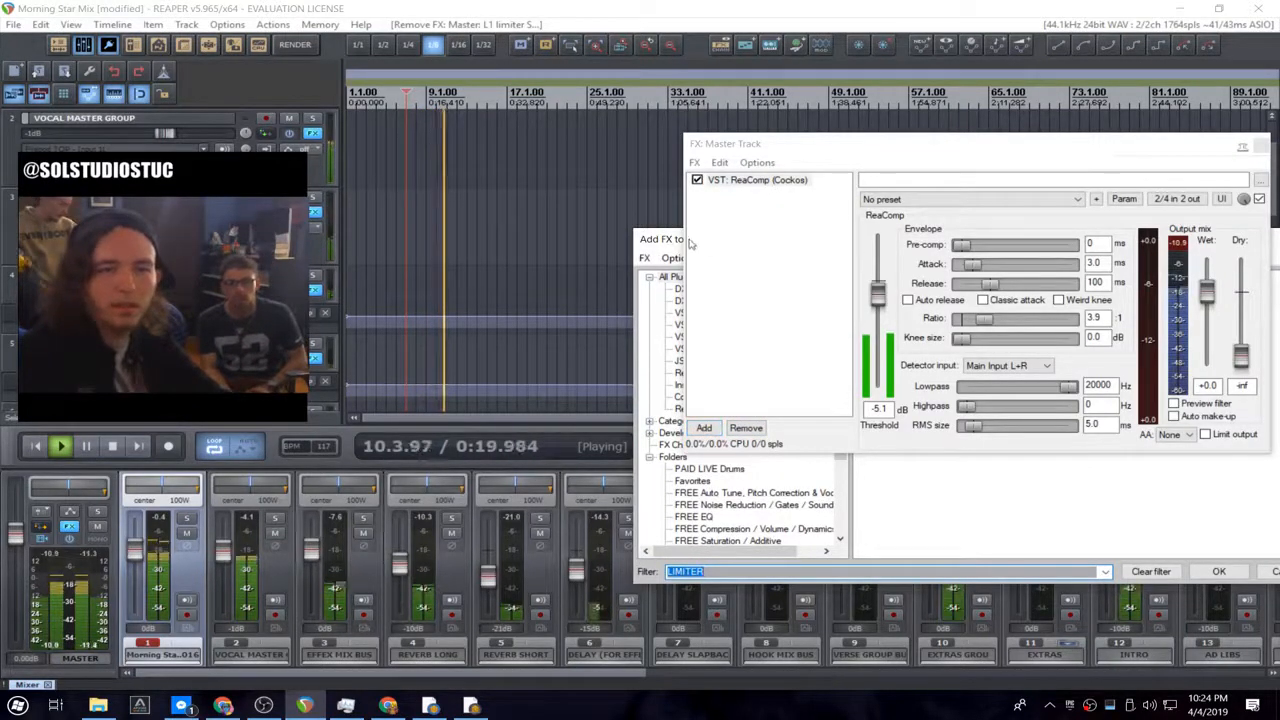
# - Search all plug-ins for REACOMP, add a second VST ReaComp (Cockos) to the master track and stop playback
pyautogui.moveTo(676, 243); pyautogui.dragTo(551, 308)
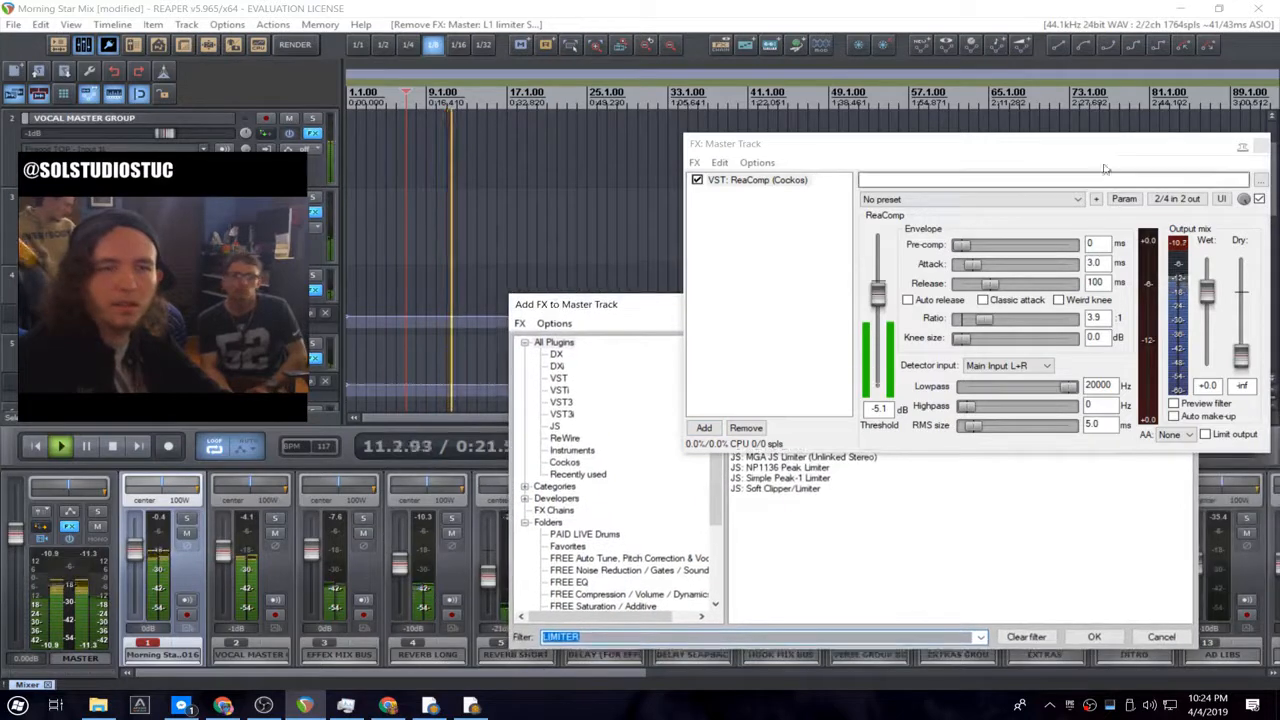
pyautogui.click(1259, 146)
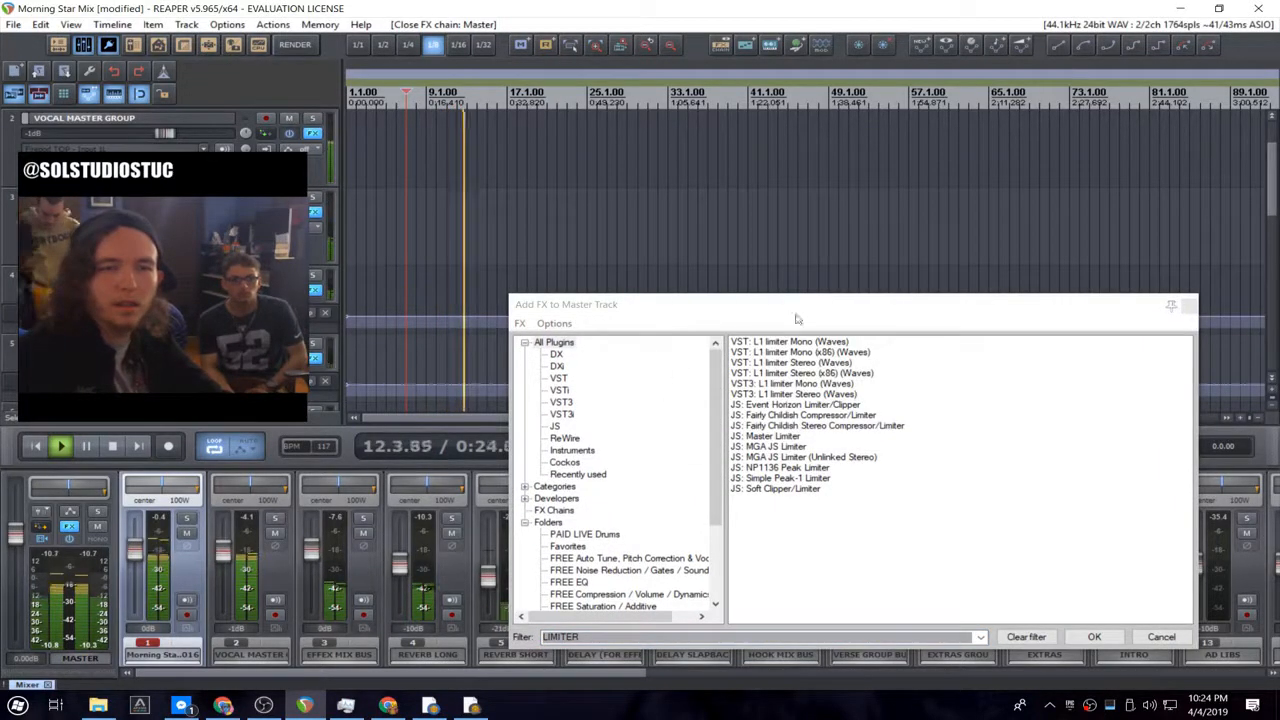
pyautogui.click(738, 636)
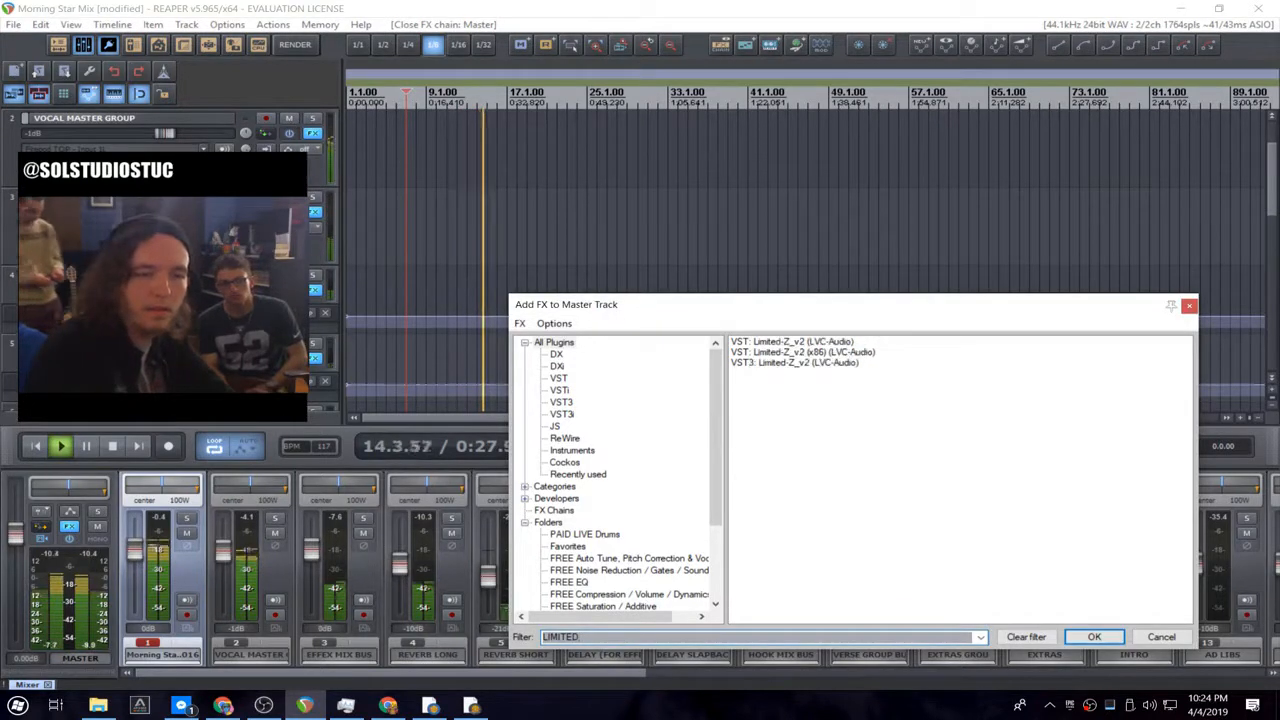
pyautogui.press('BackSpace')
pyautogui.press('BackSpace')
pyautogui.press('BackSpace')
pyautogui.press('BackSpace')
pyautogui.press('BackSpace')
pyautogui.press('BackSpace')
pyautogui.press('BackSpace')
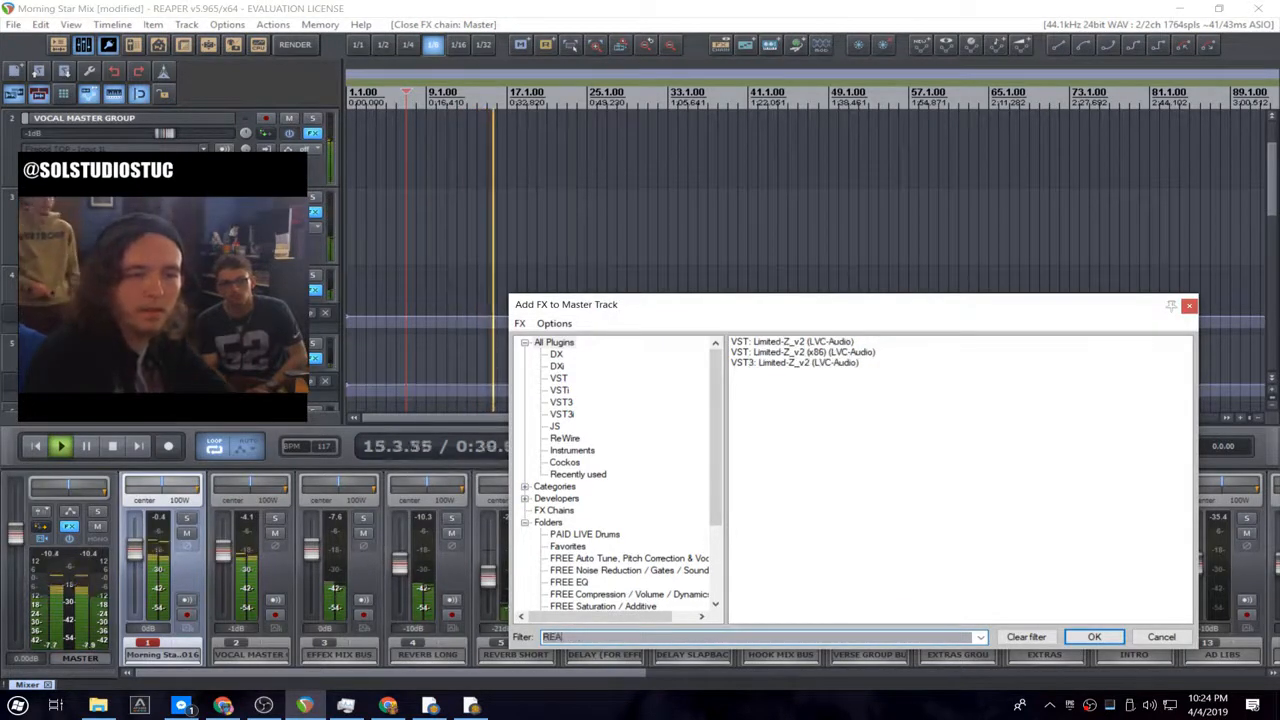
pyautogui.write('REACOMP')
pyautogui.doubleClick(828, 343)
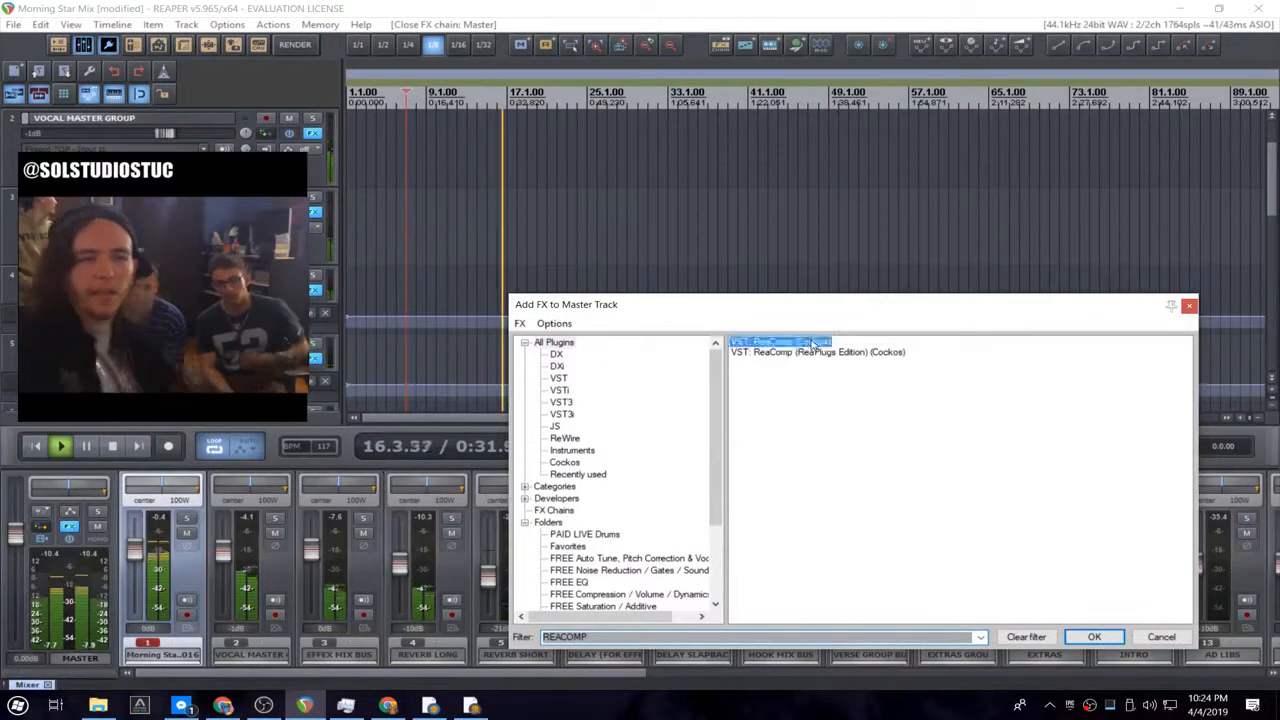
pyautogui.moveTo(833, 141); pyautogui.dragTo(614, 155)
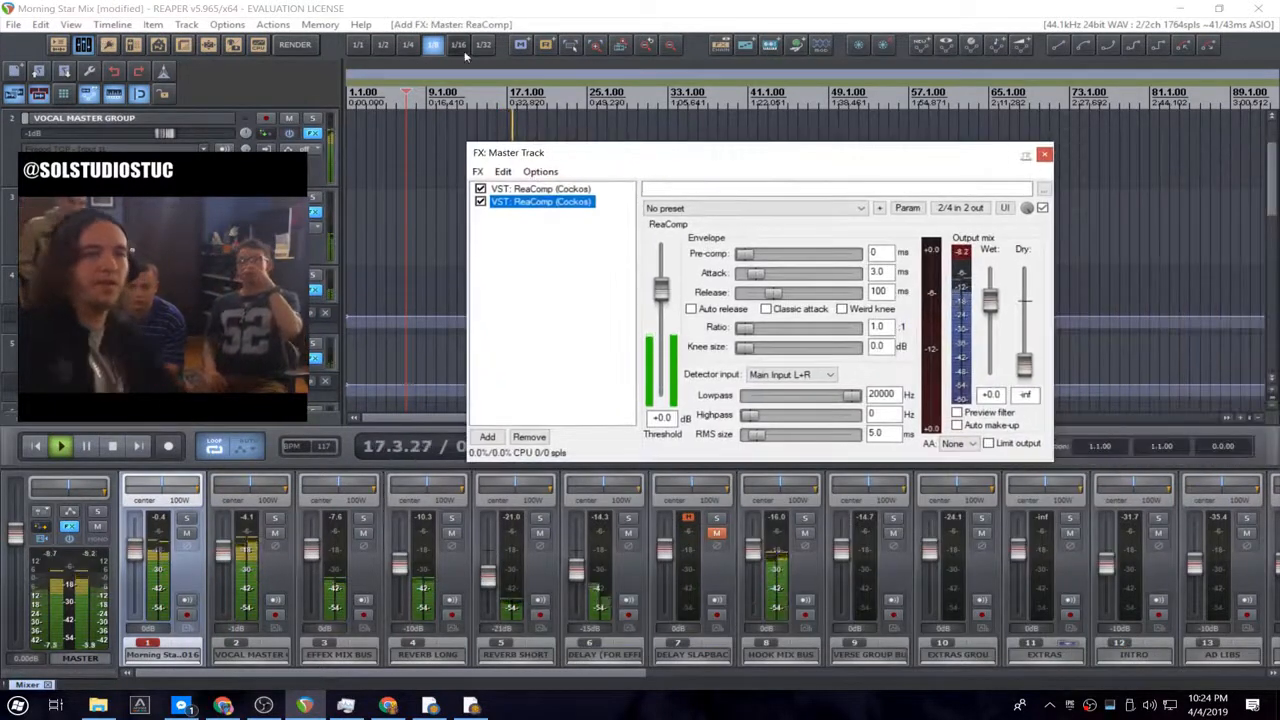
pyautogui.press('space')
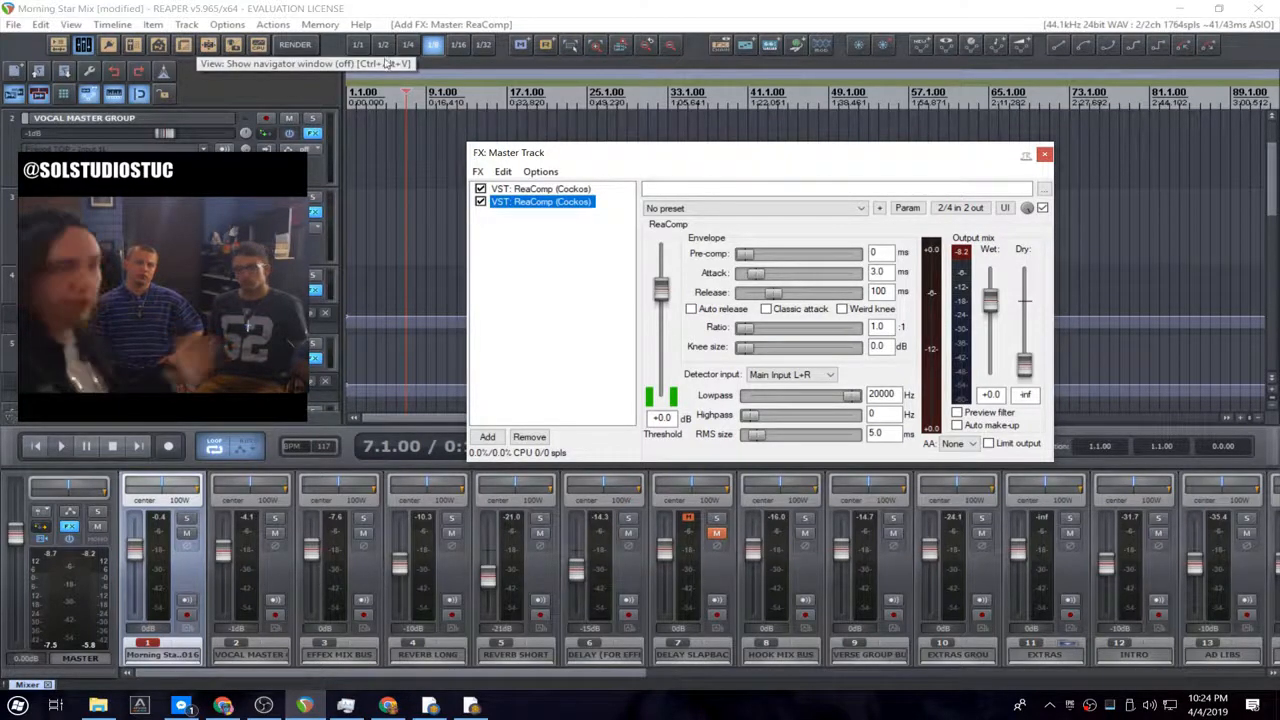
# - During playback from bar 7, set the second ReaComp's threshold to -26.4 dB and ratio to 33.0:1
pyautogui.press('space')
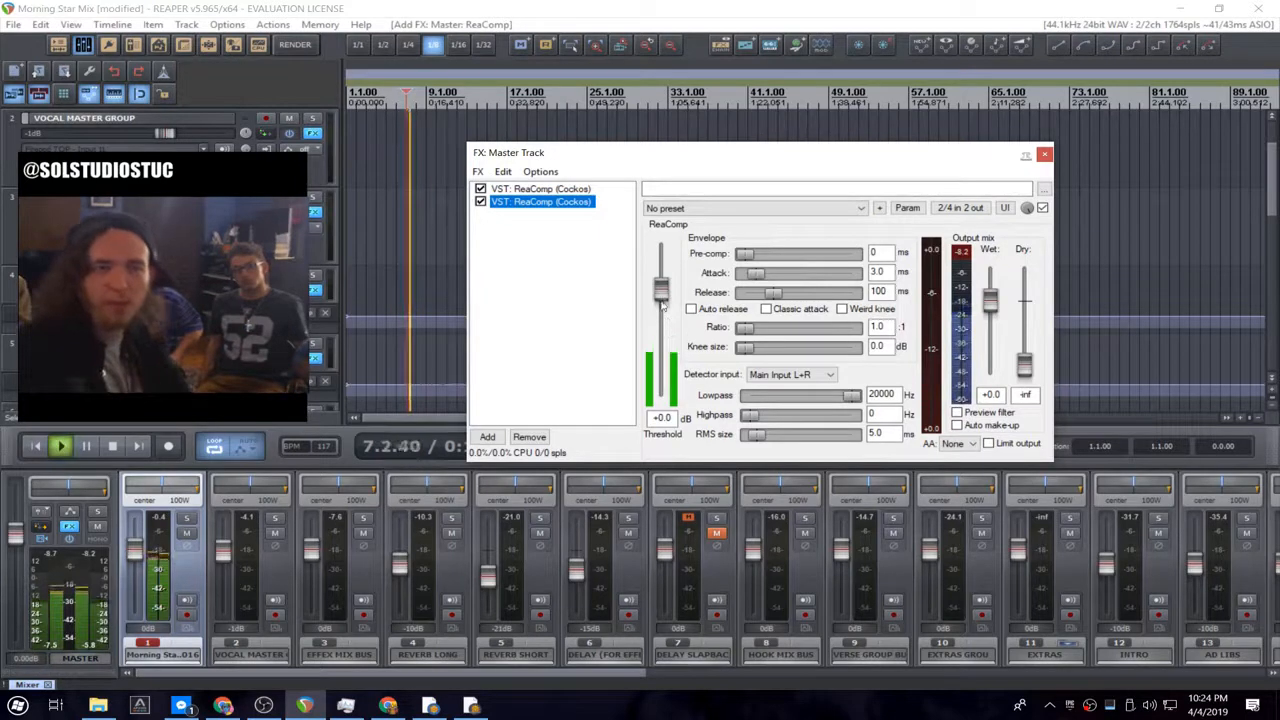
pyautogui.moveTo(661, 288); pyautogui.dragTo(658, 359)
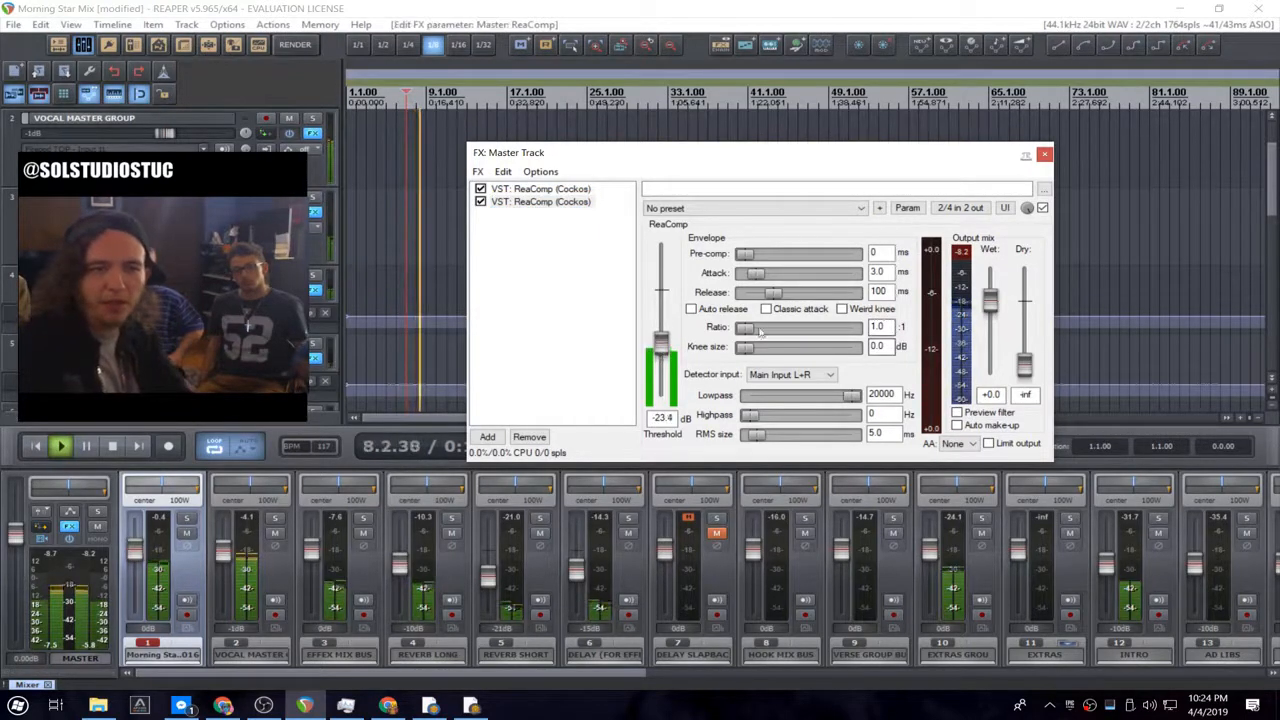
pyautogui.moveTo(747, 329); pyautogui.dragTo(810, 330)
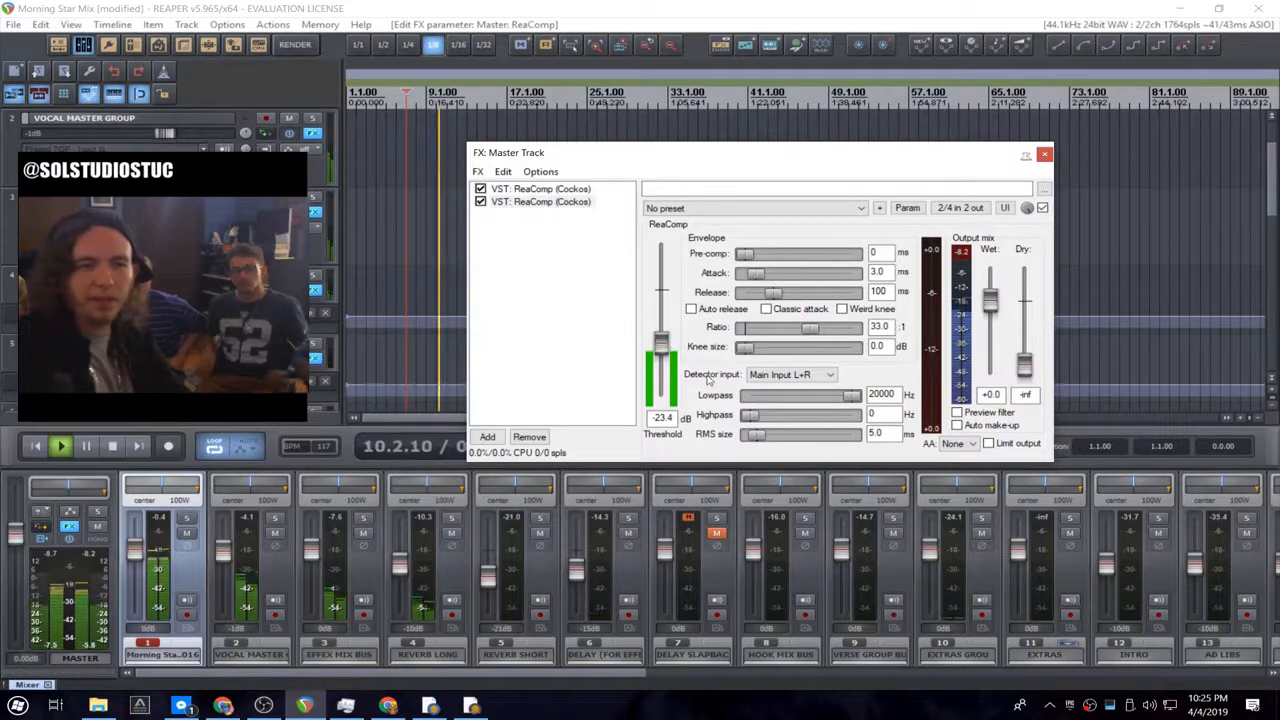
pyautogui.moveTo(665, 342); pyautogui.dragTo(672, 351)
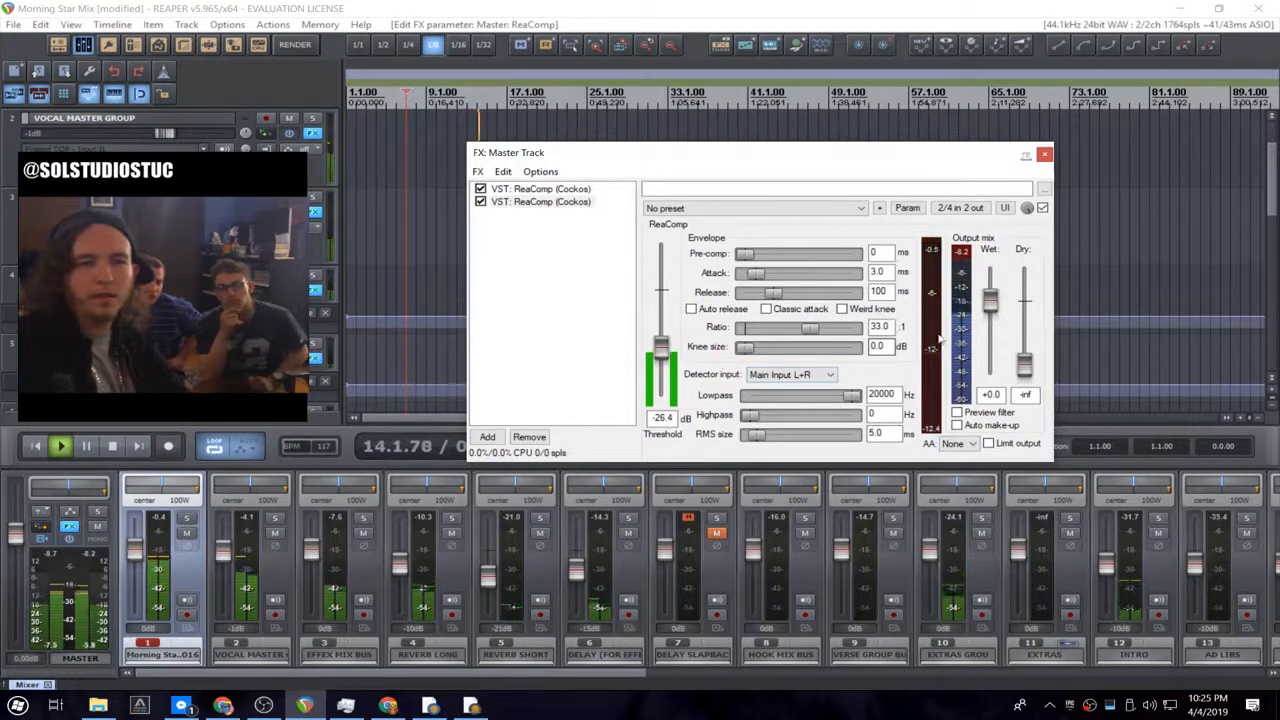
pyautogui.press('space')
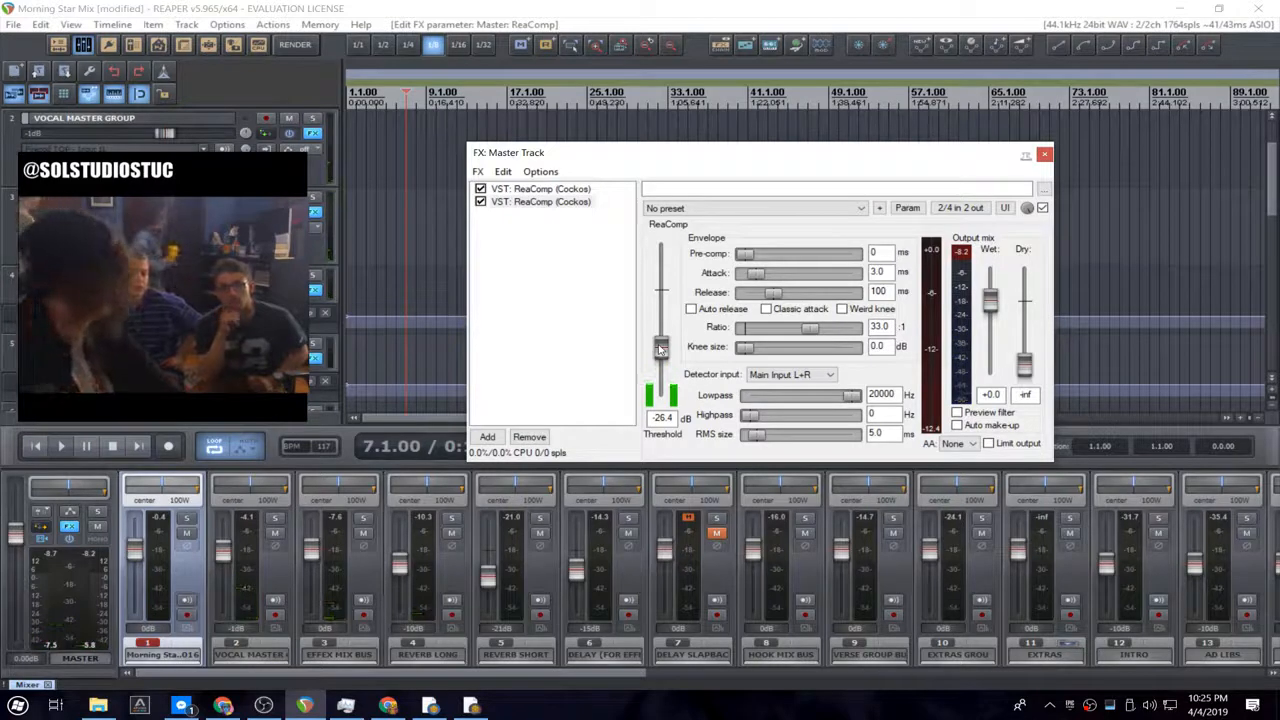
# - Replay from bar 7, try the second ReaComp's threshold at -37.0 dB and raise it to -22.3 dB
pyautogui.press('space')
pyautogui.press('space')
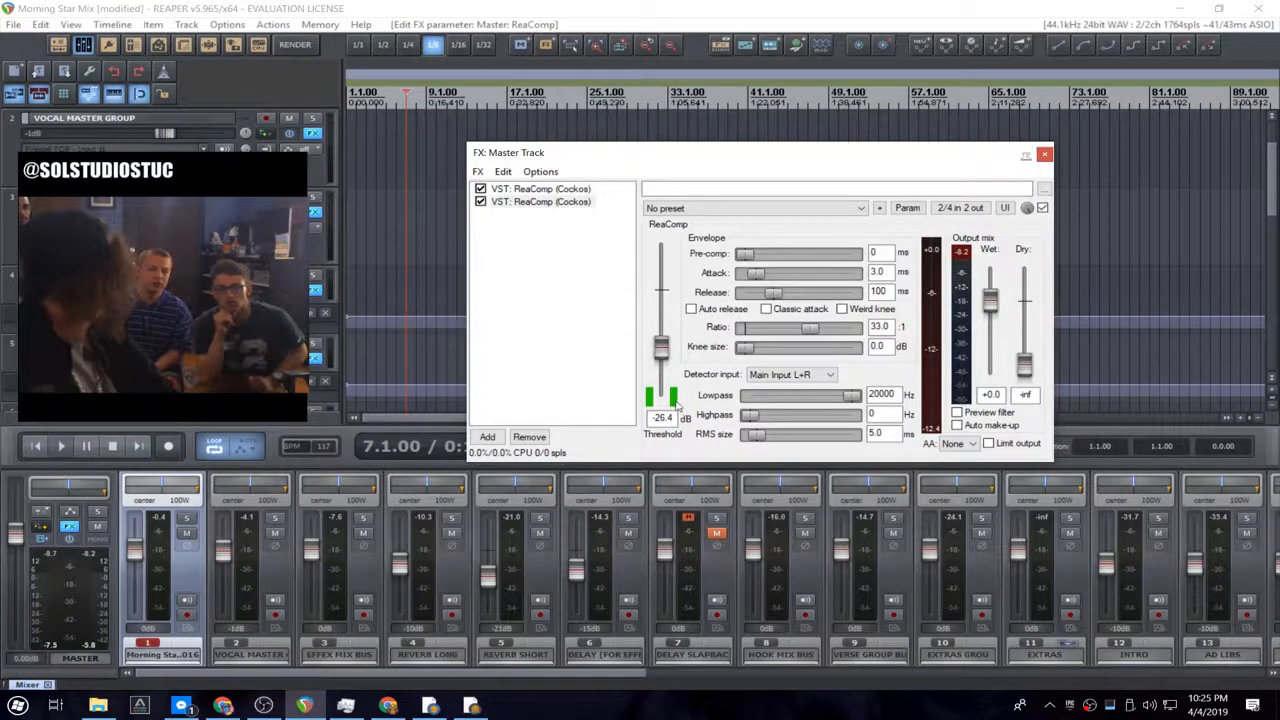
pyautogui.press('space')
pyautogui.moveTo(661, 347); pyautogui.dragTo(660, 360)
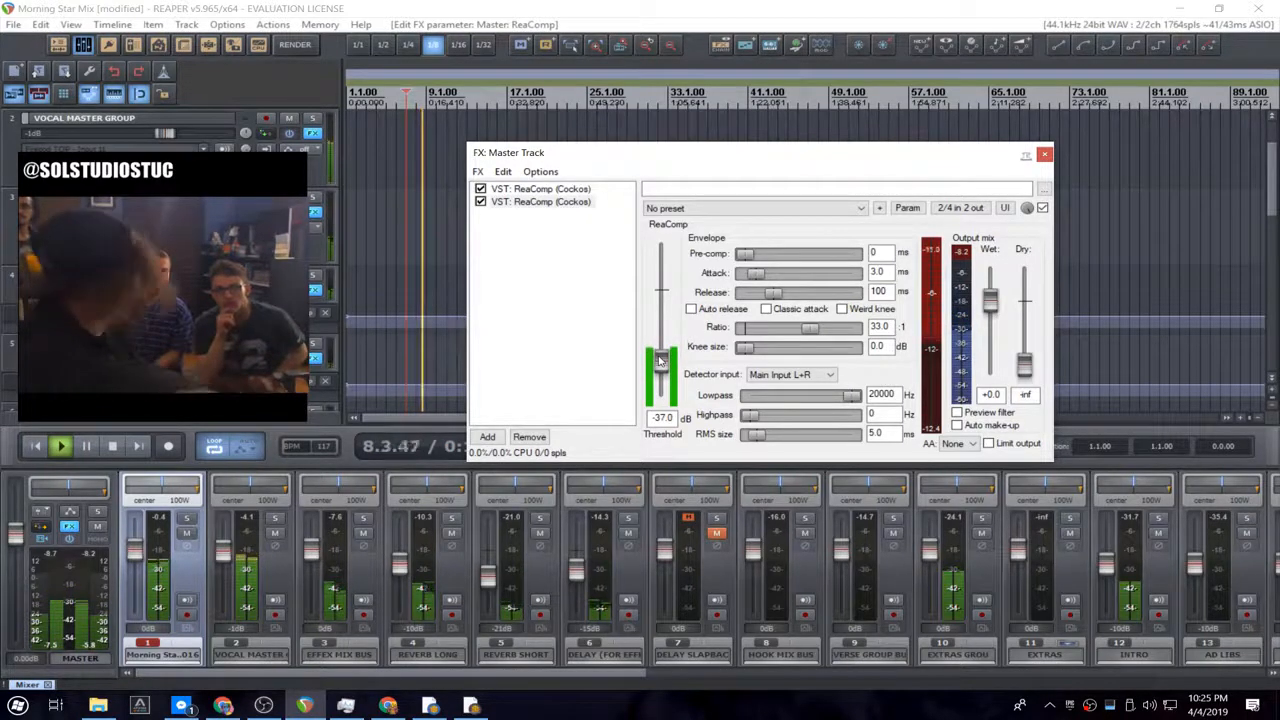
pyautogui.moveTo(659, 360); pyautogui.dragTo(667, 339)
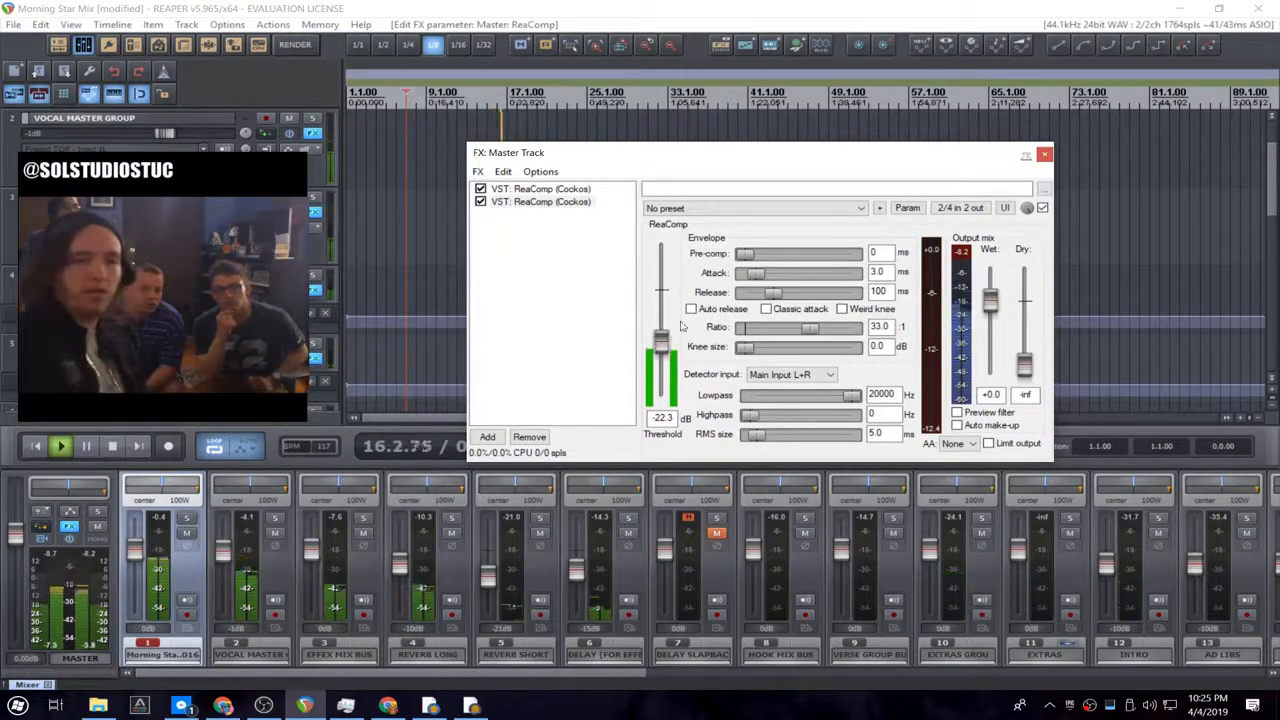
# - Set the second ReaComp's attack to 28.1 ms, release to 56 ms, wet mix to -20.2 dB and dry mix to +0.0 dB
pyautogui.moveTo(763, 273)
pyautogui.mouseDown()
pyautogui.moveTo(787, 280)
pyautogui.moveTo(765, 295)
pyautogui.mouseUp()
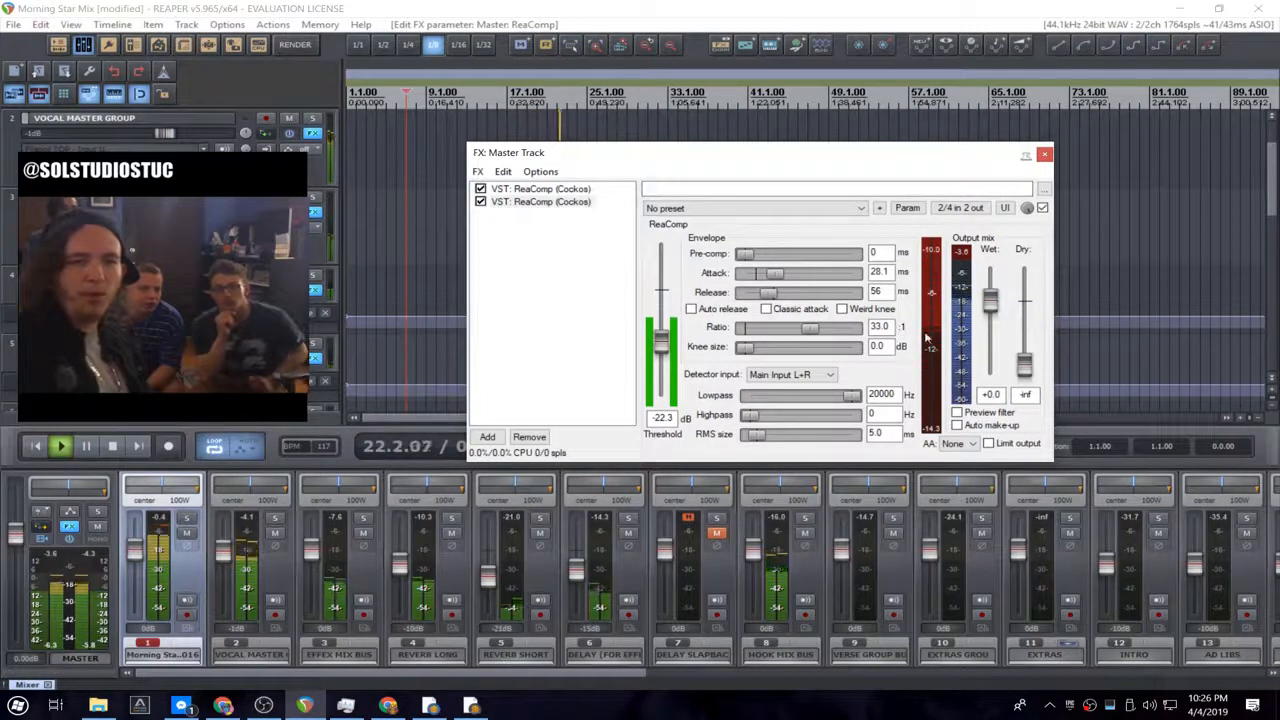
pyautogui.doubleClick(1024, 366)
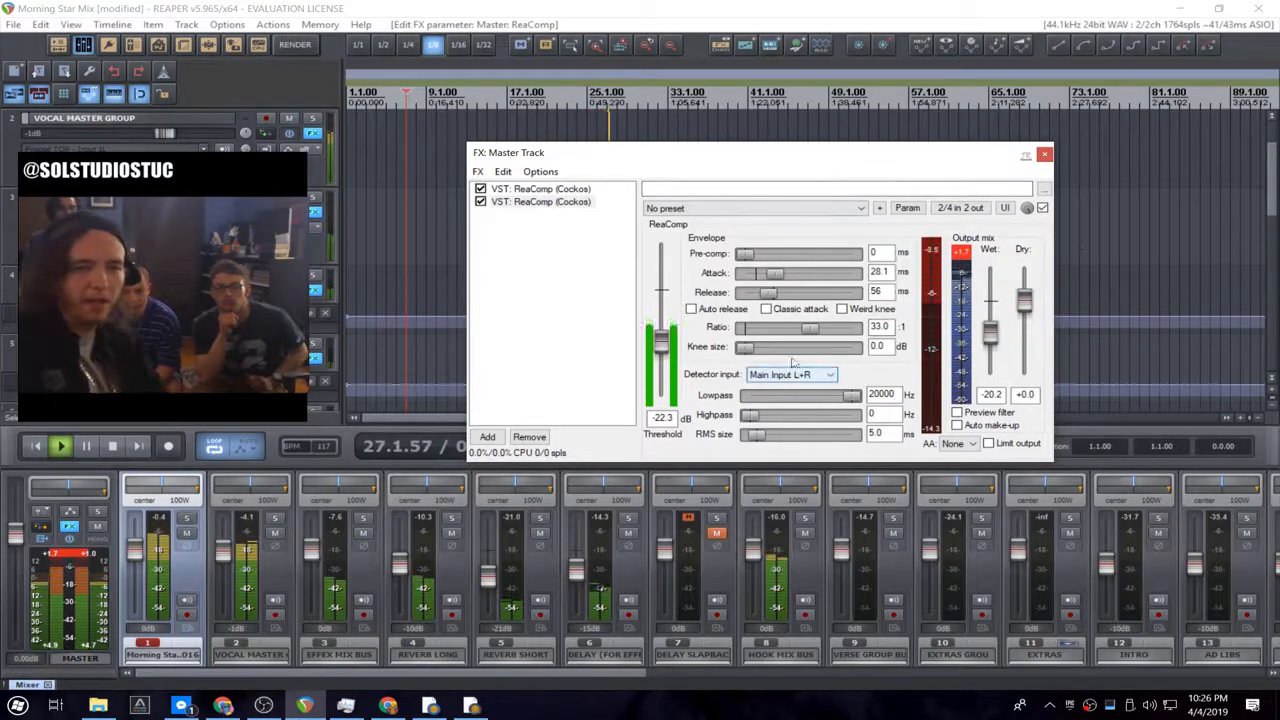
pyautogui.press('space')
# - Set the second ReaComp's ratio to 25.9:1 and, during playback from bar 7, its threshold to -27.7 dB
pyautogui.moveTo(816, 332); pyautogui.dragTo(814, 331)
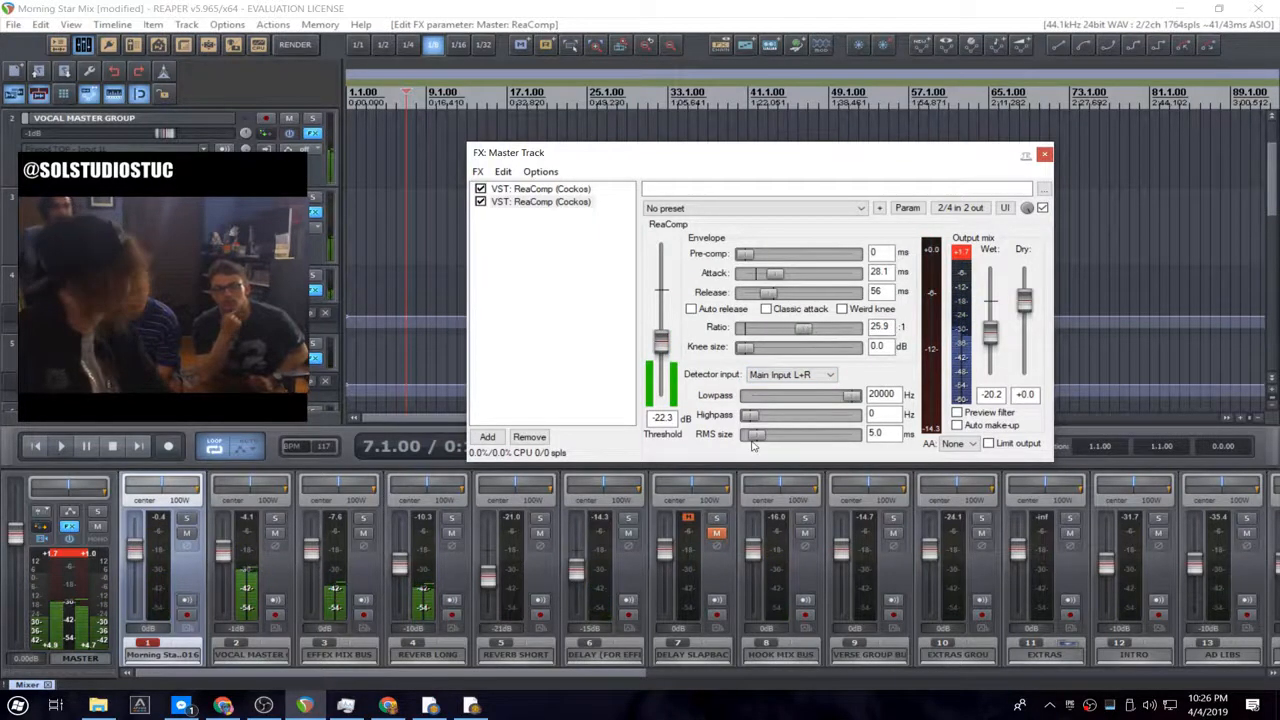
pyautogui.press('space')
pyautogui.moveTo(668, 350); pyautogui.dragTo(676, 362)
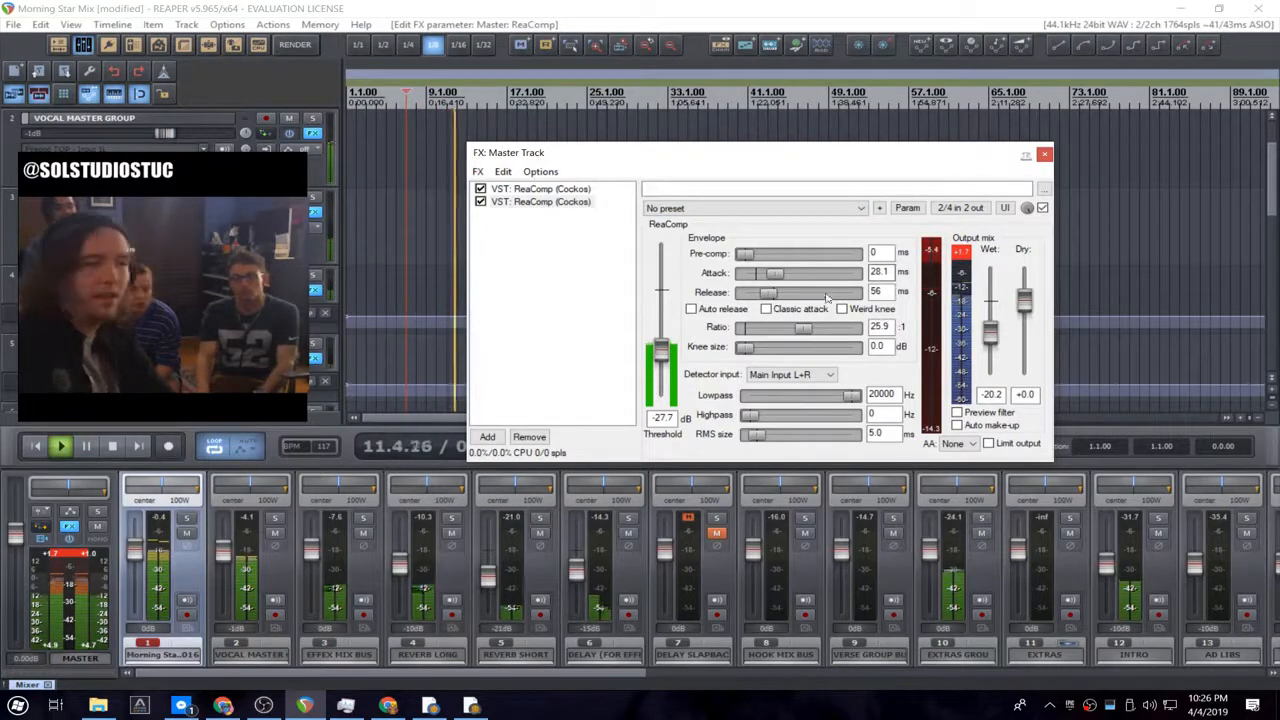
# - Reset the master peak readings, play from bar 21 and raise the master volume to +1.00 dB
pyautogui.click(72, 556)
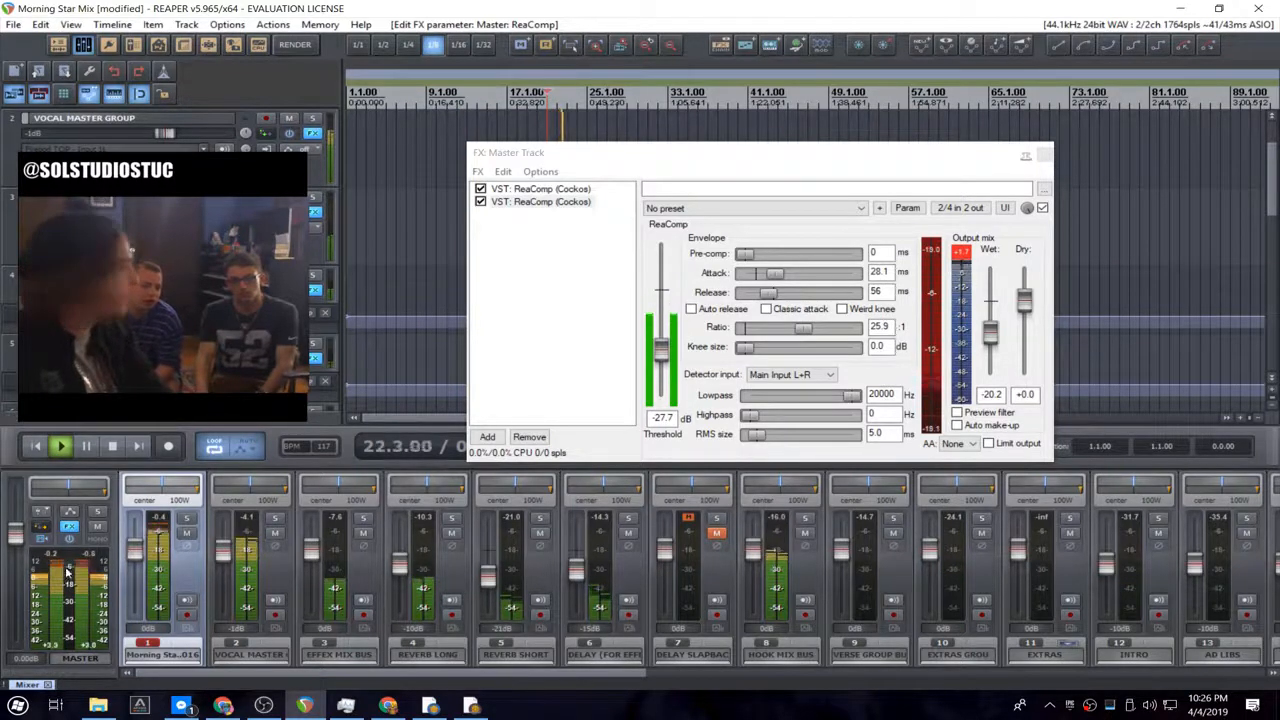
pyautogui.press('space')
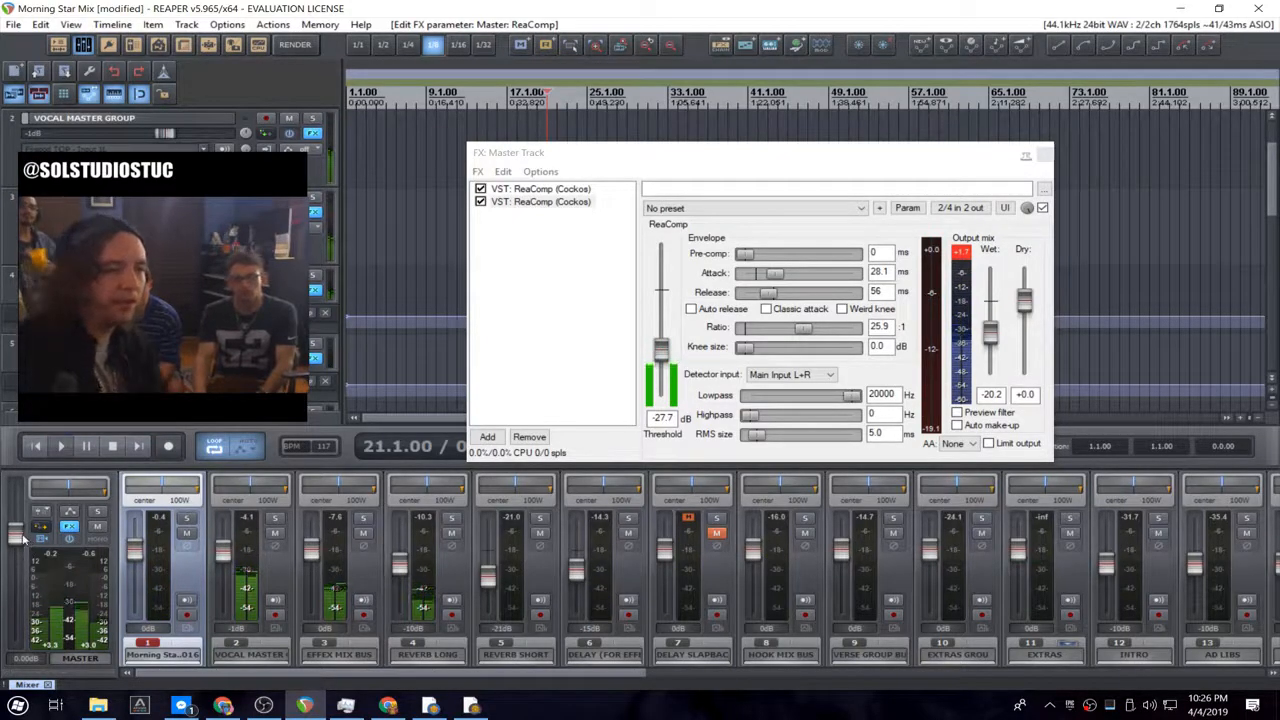
pyautogui.press('space')
pyautogui.scroll(2, 17, 538)
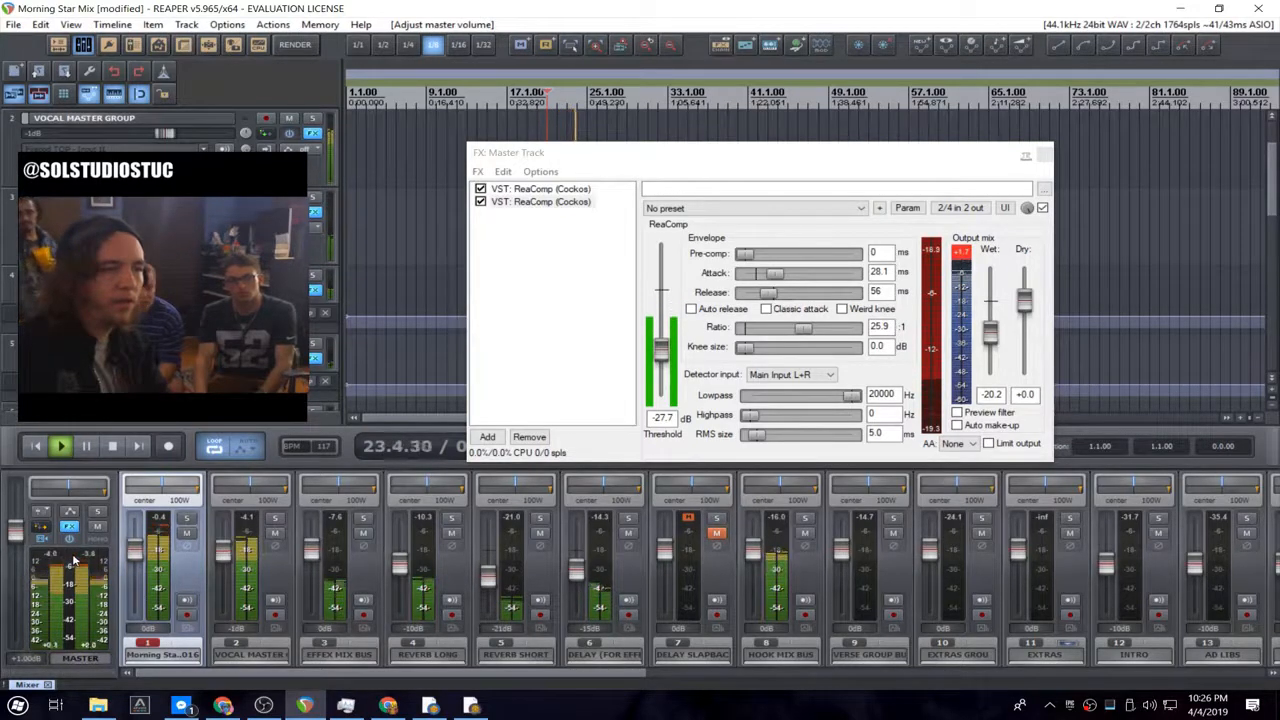
pyautogui.press('space')
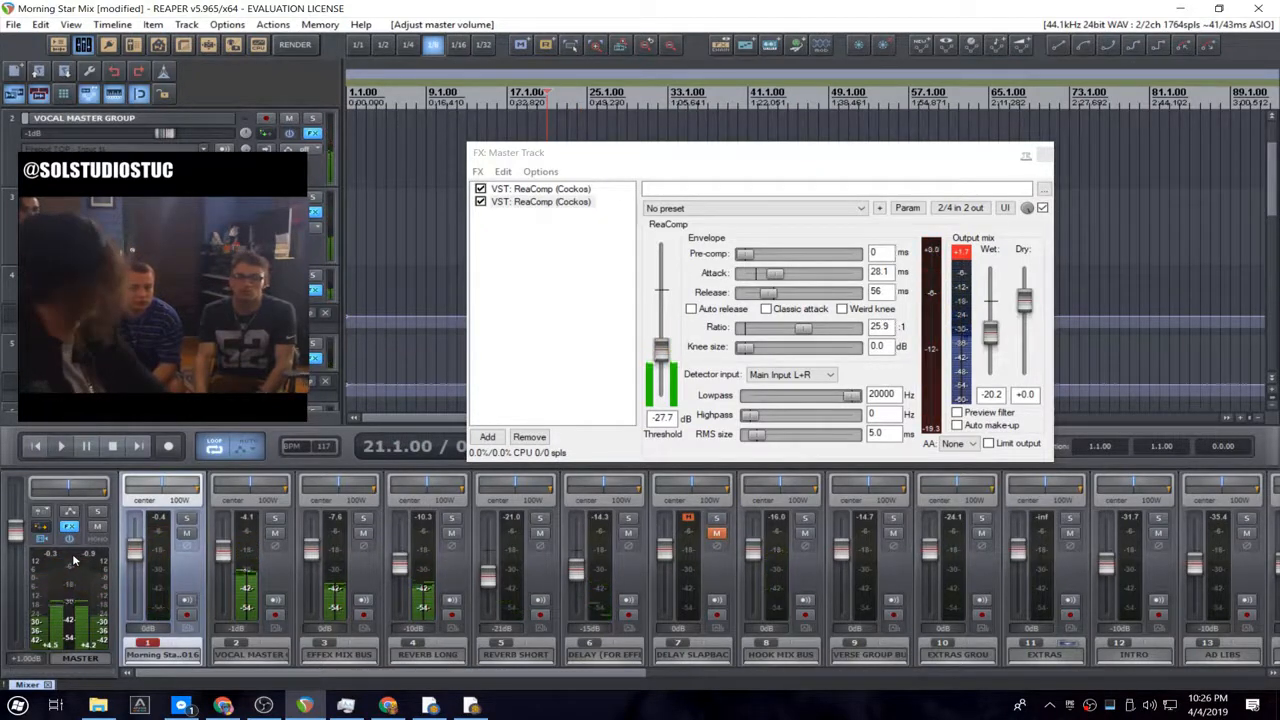
# - Replay the section from bar 21 to check the compressed mix and the master peak levels
pyautogui.press('space')
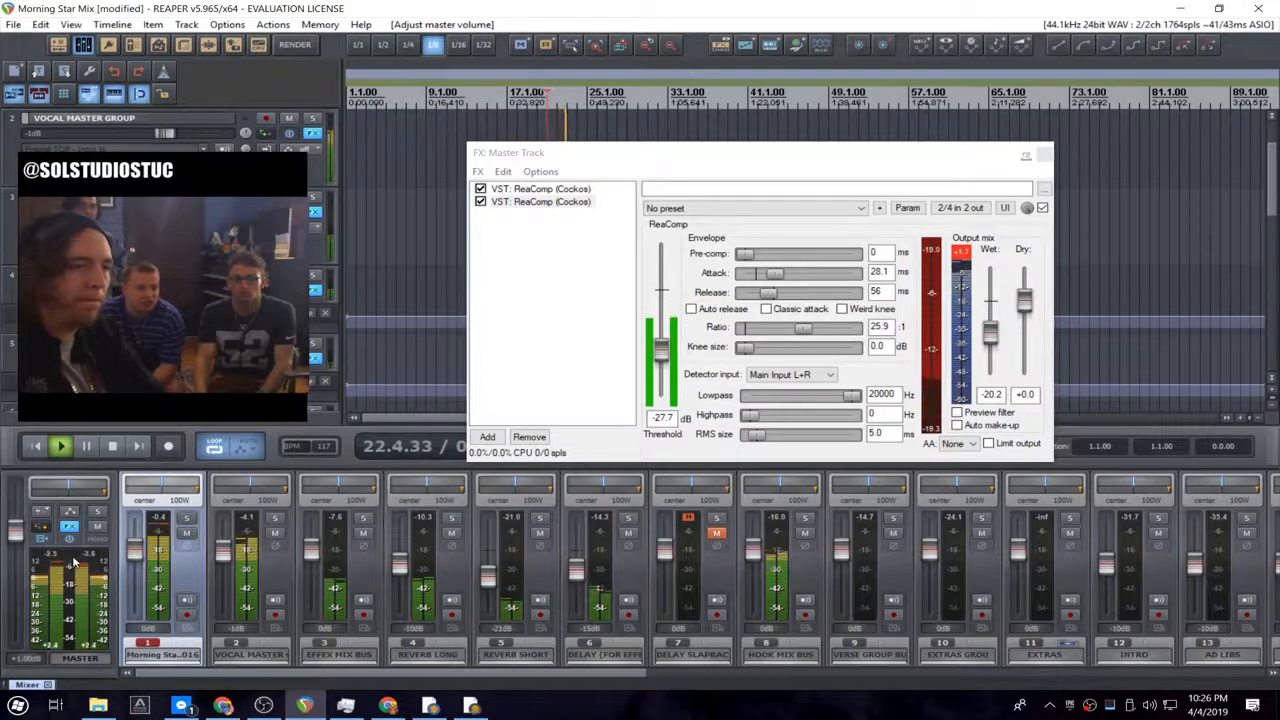
pyautogui.press('space')
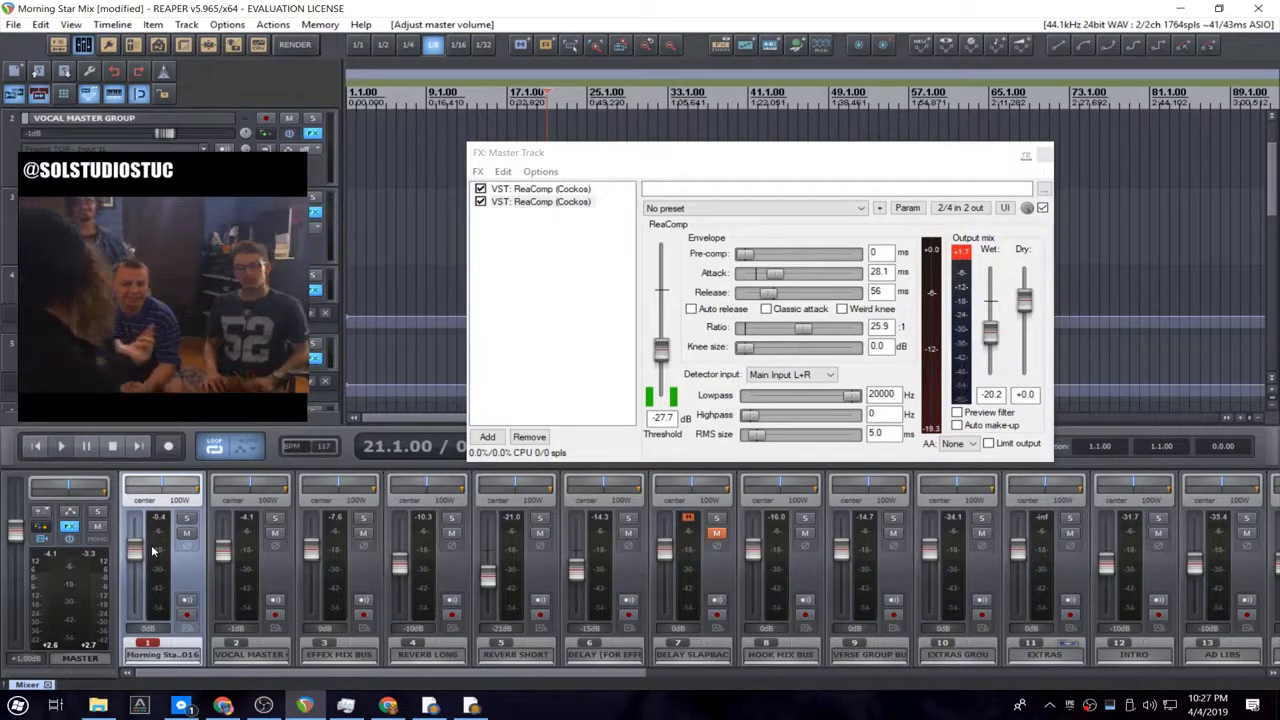
pyautogui.press('space')
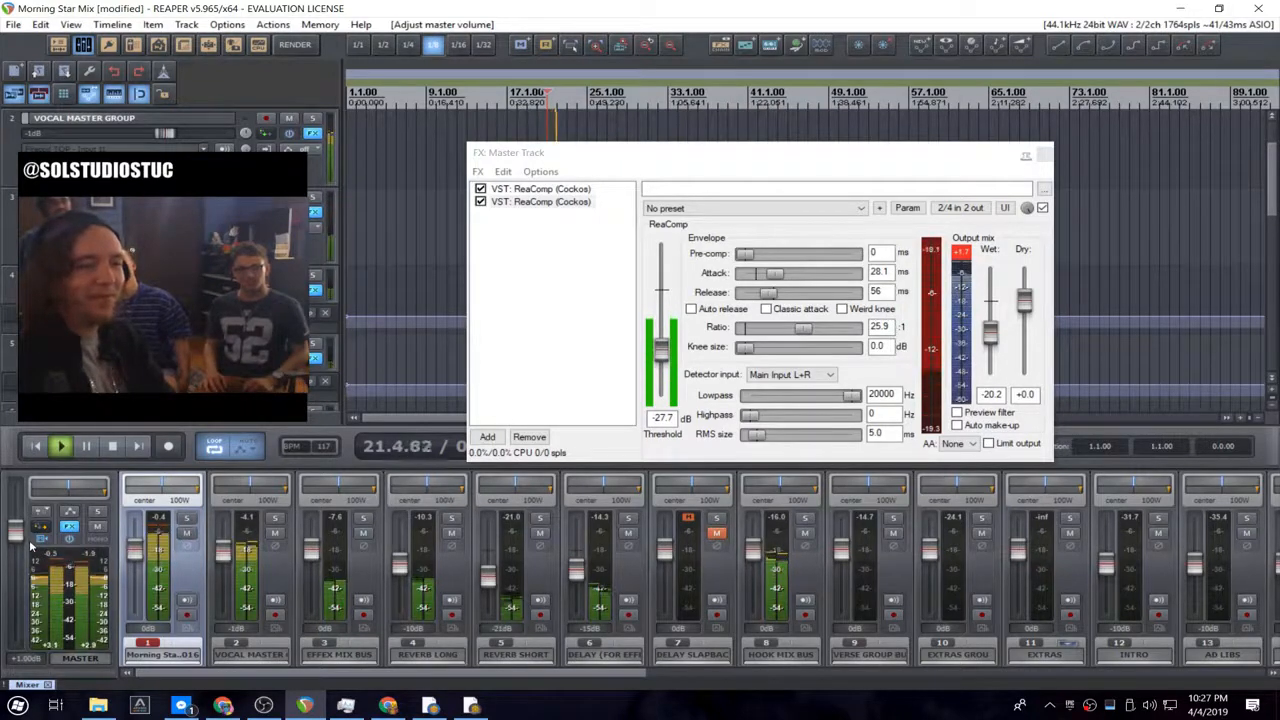
# - Stop playback and save the project
pyautogui.press('space')
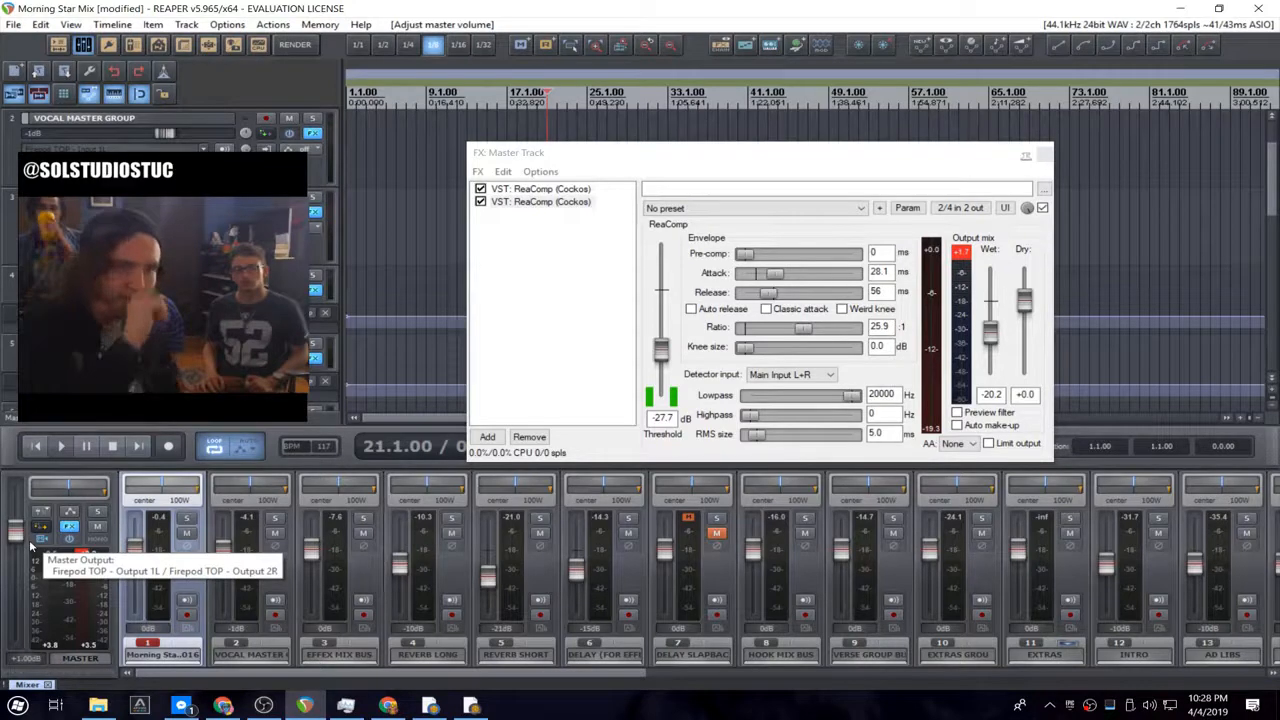
pyautogui.click(14, 25)
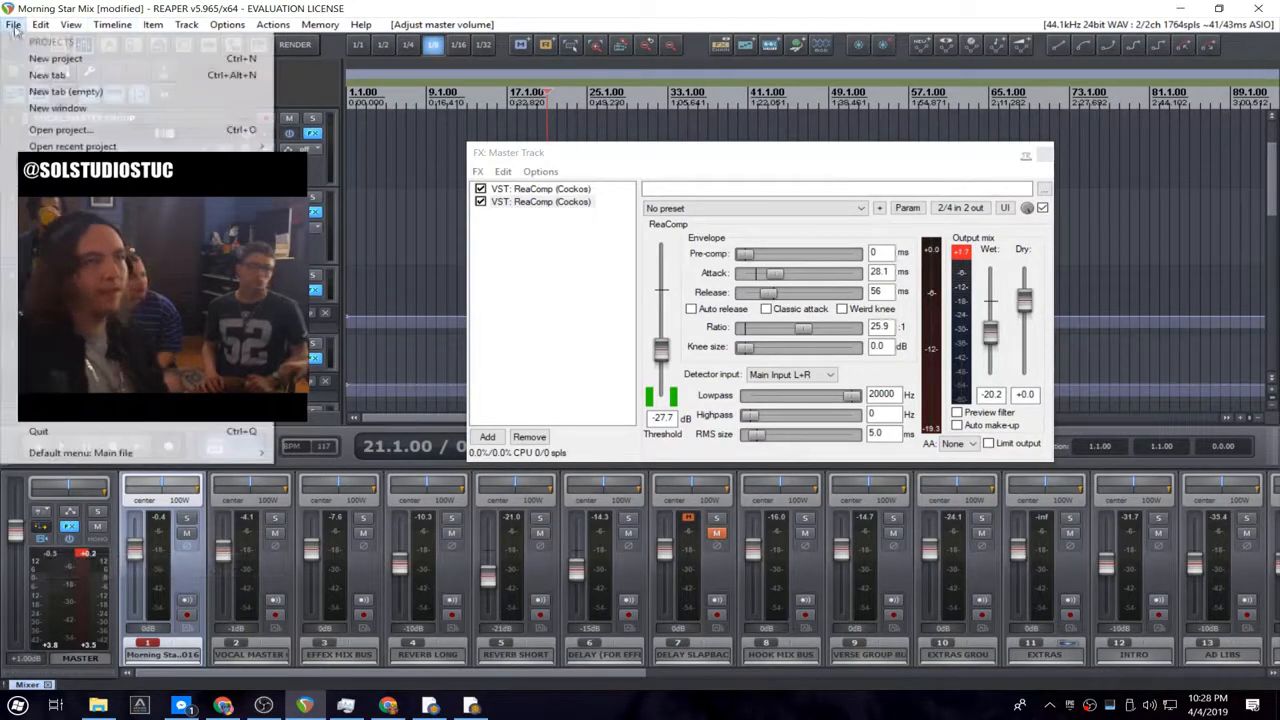
pyautogui.click(62, 168)
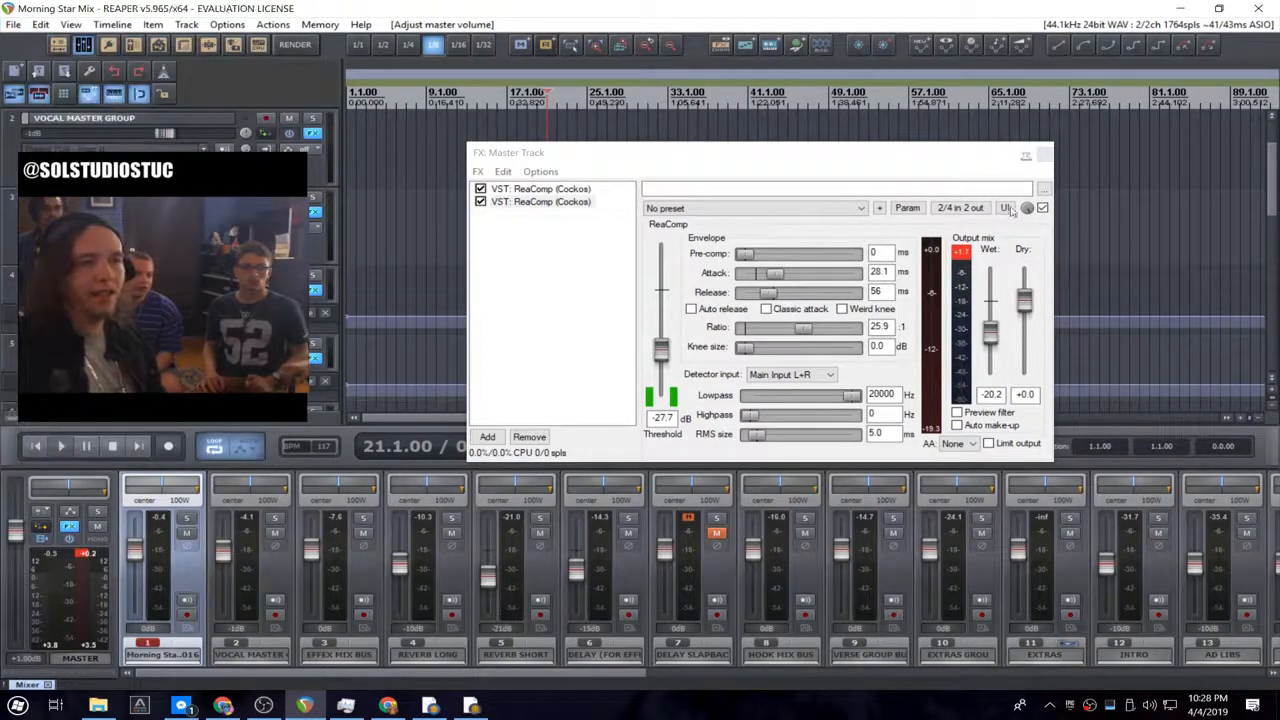
# - Close the master effects chain and set the render's output directory to the Morning Star Mix folder
pyautogui.click(1043, 153)
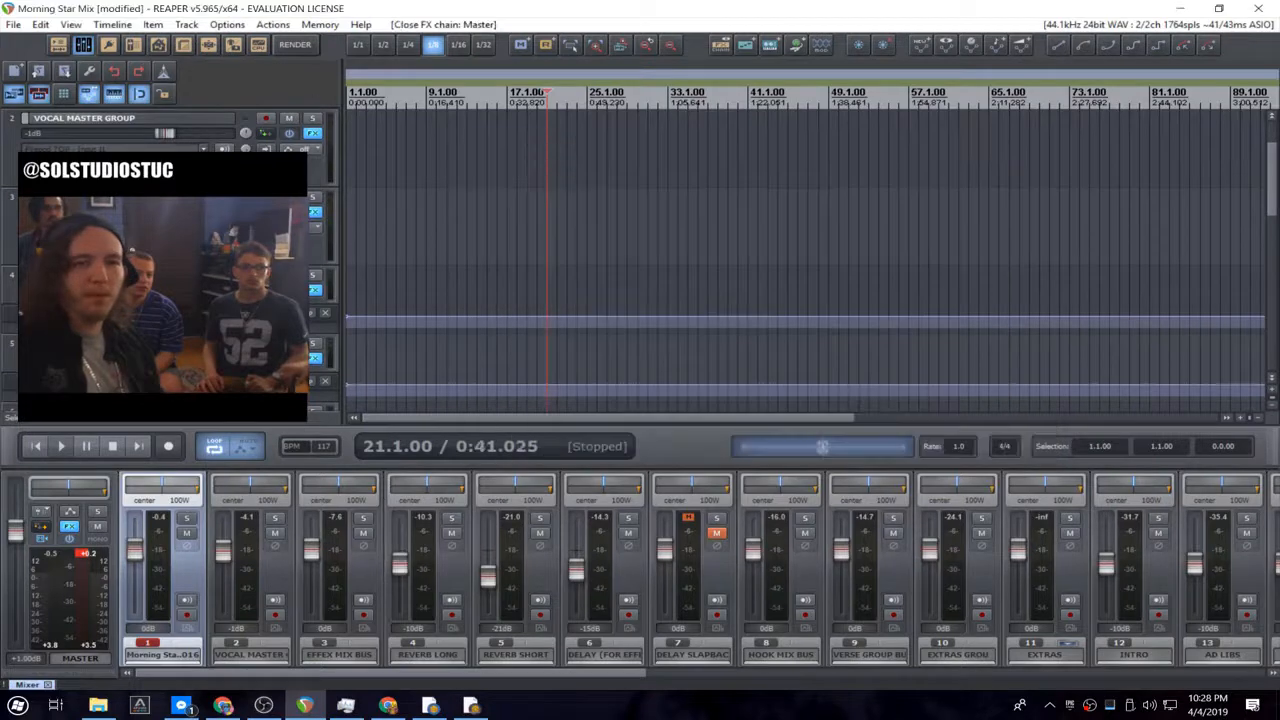
pyautogui.click(14, 25)
pyautogui.moveTo(10, 362)
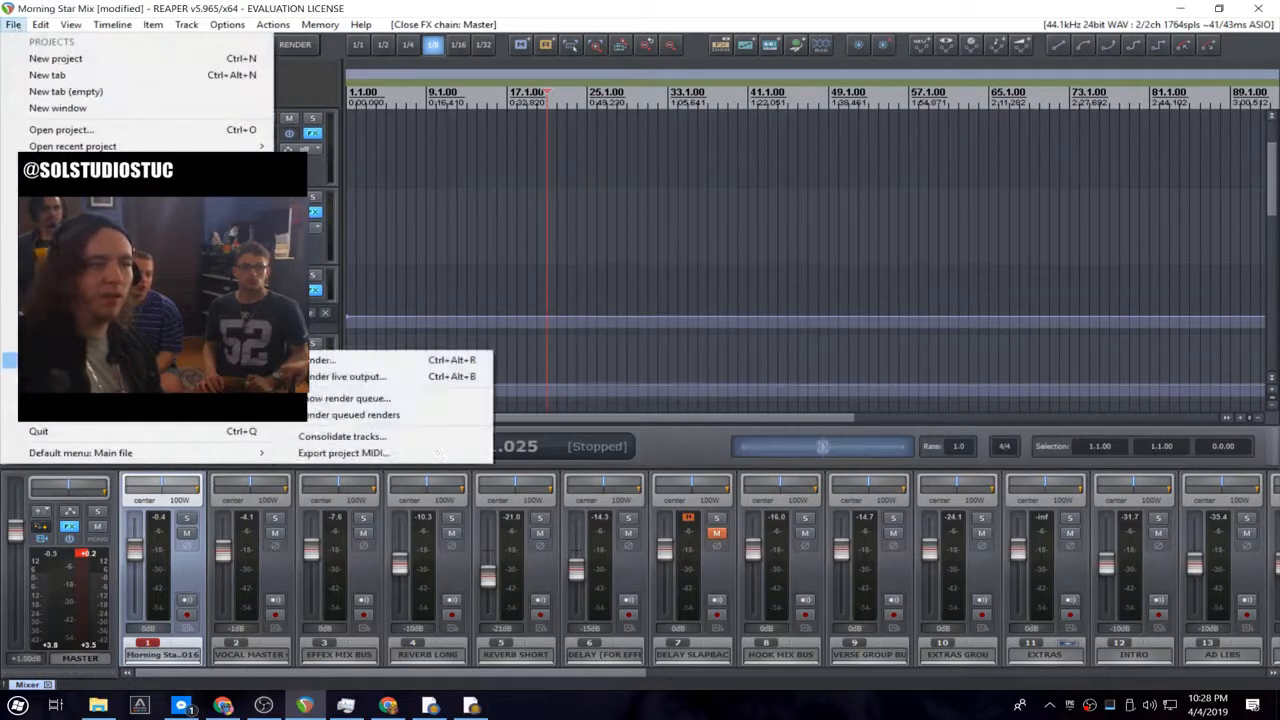
pyautogui.click(350, 362)
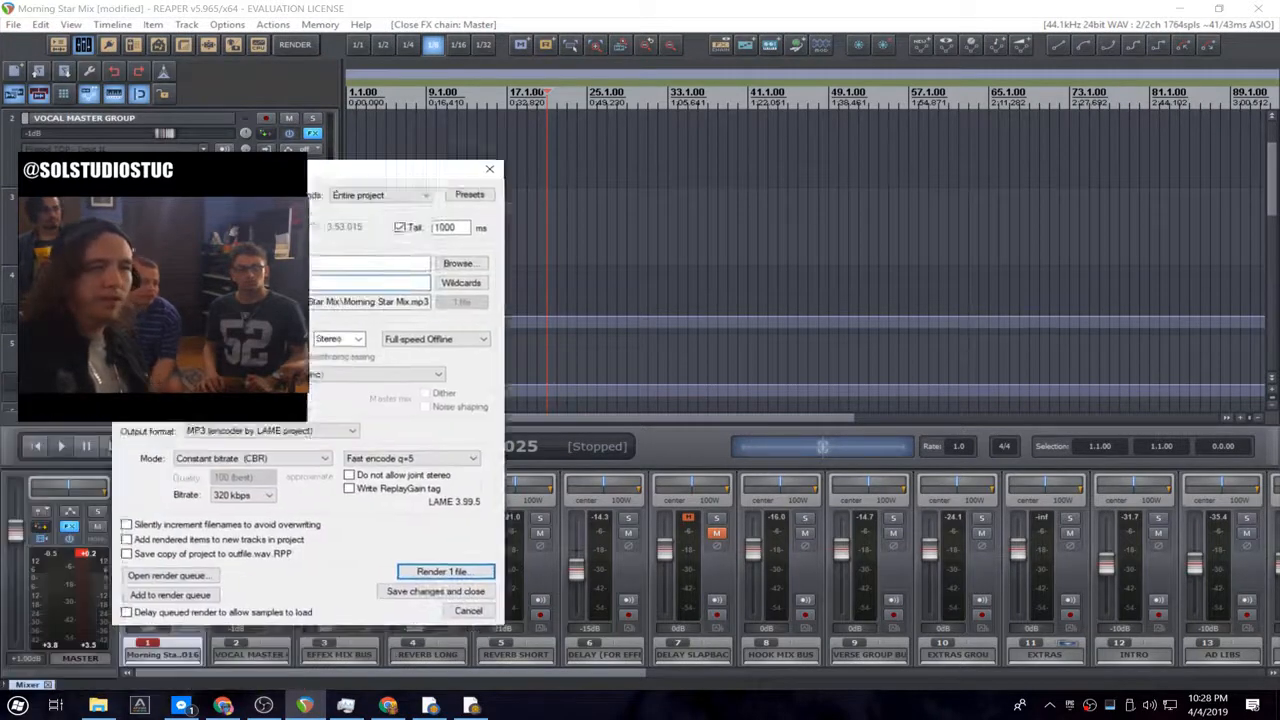
pyautogui.click(969, 184)
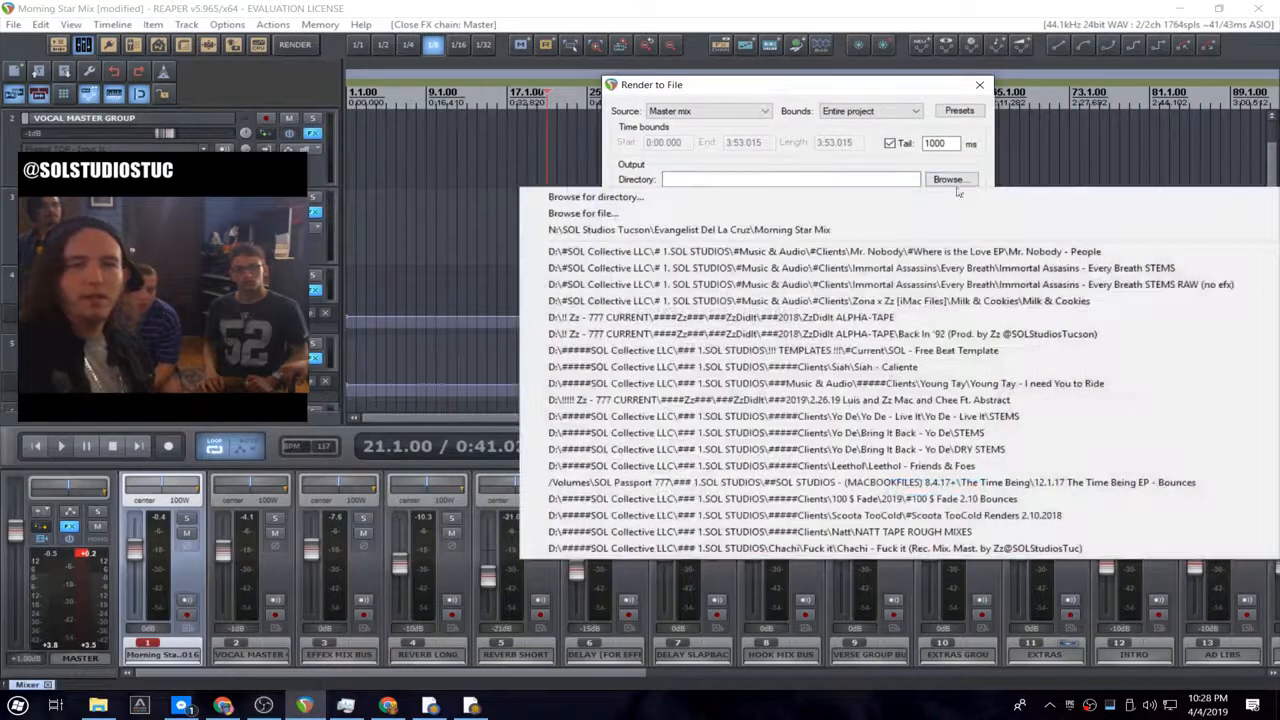
pyautogui.click(960, 232)
# - Render the entire project's master mix as a WAV file and close the finished render
pyautogui.click(757, 347)
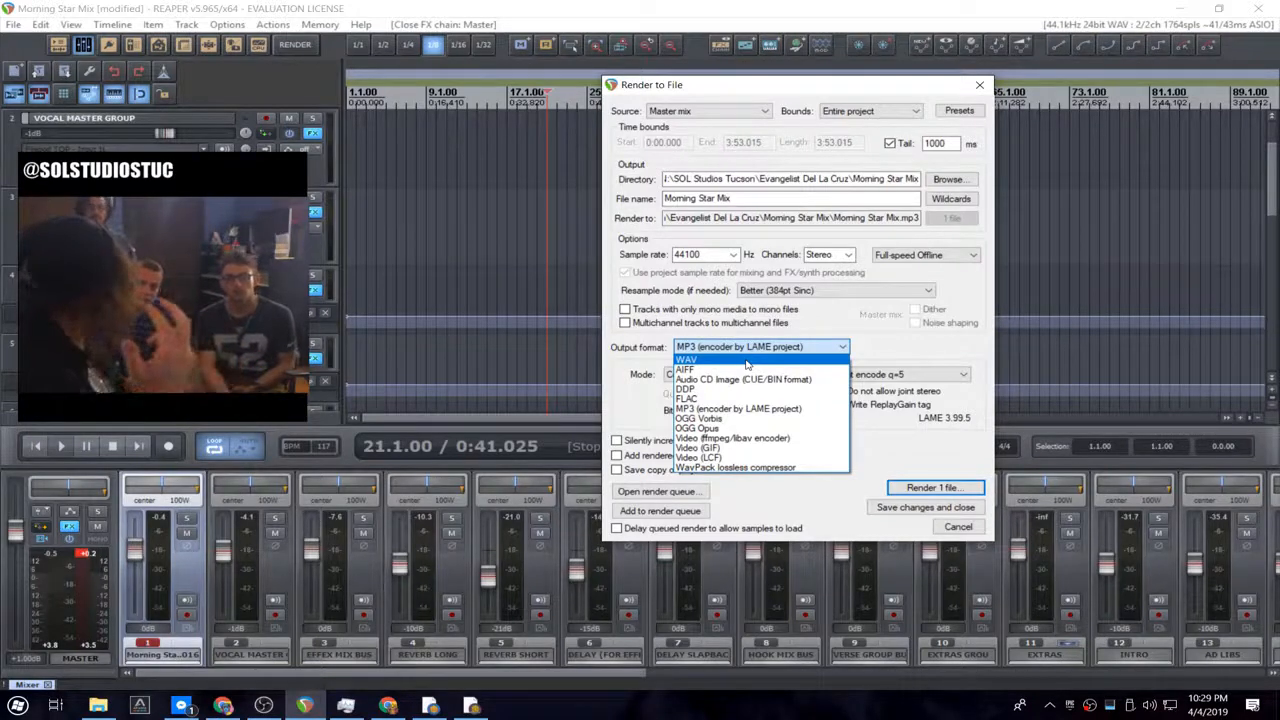
pyautogui.click(740, 362)
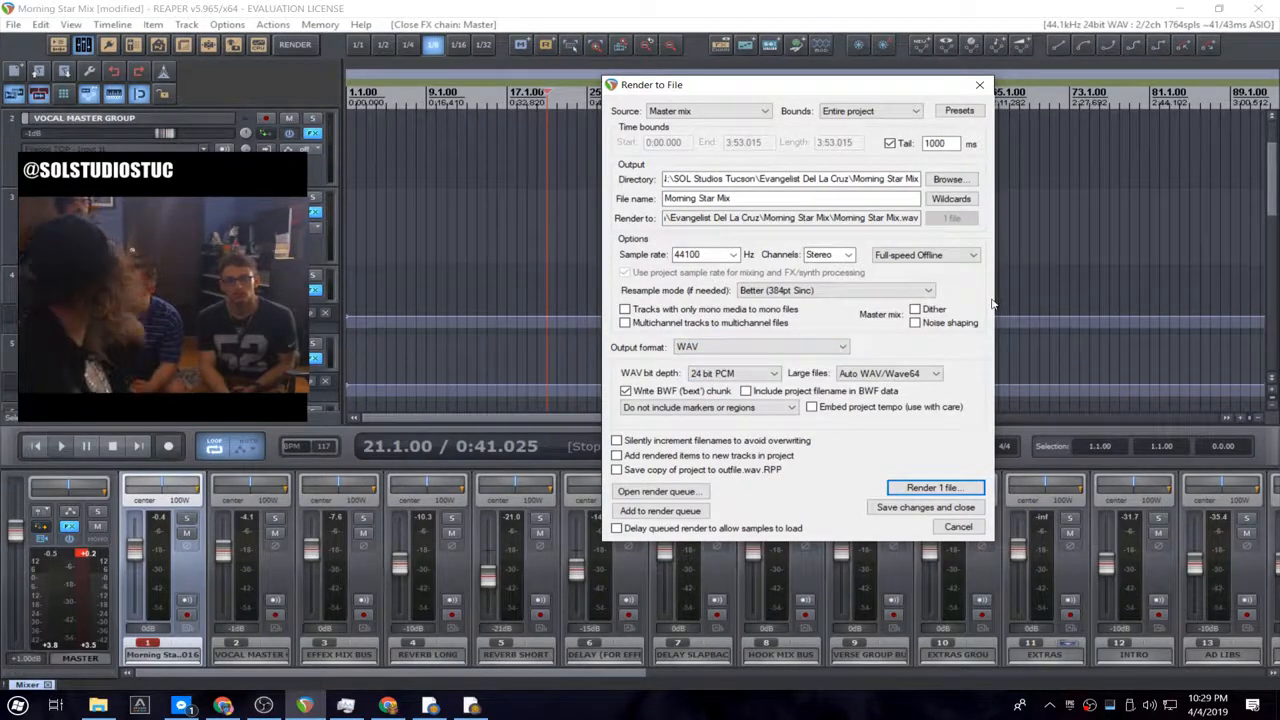
pyautogui.click(910, 488)
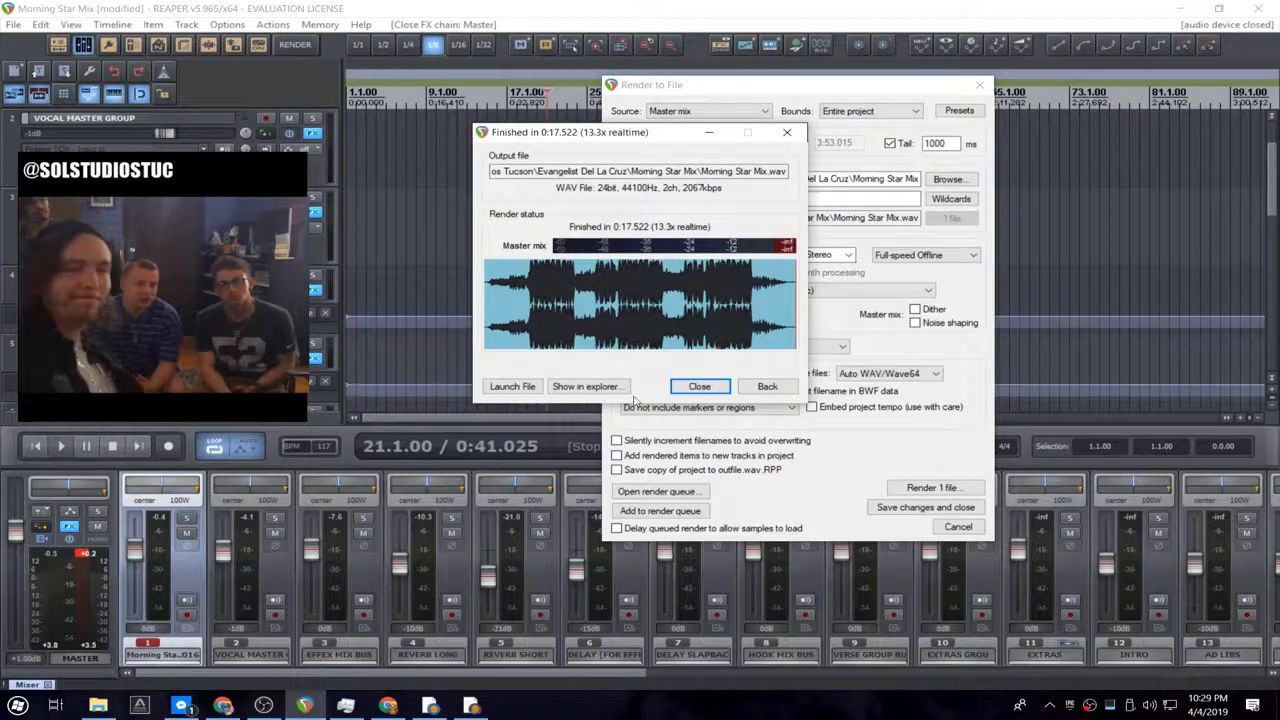
pyautogui.click(700, 386)
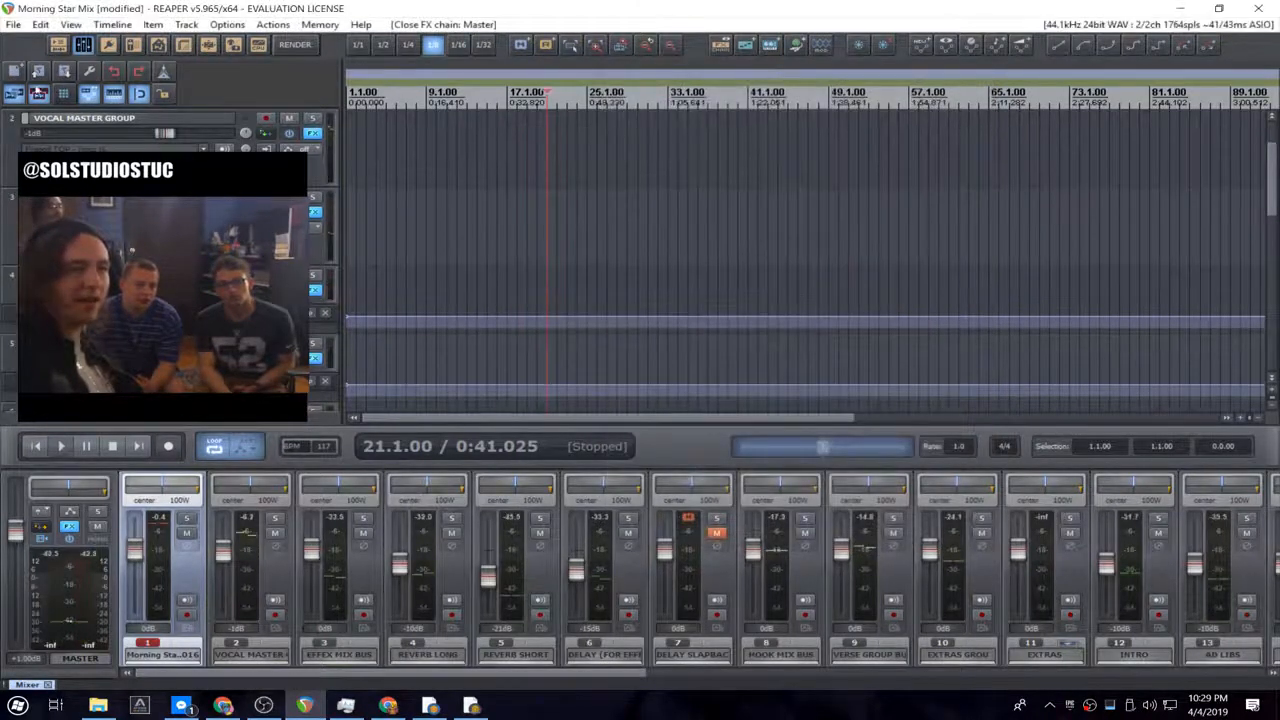
# - Save the Morning Star Mix project after rendering
pyautogui.click(14, 24)
pyautogui.click(56, 200)
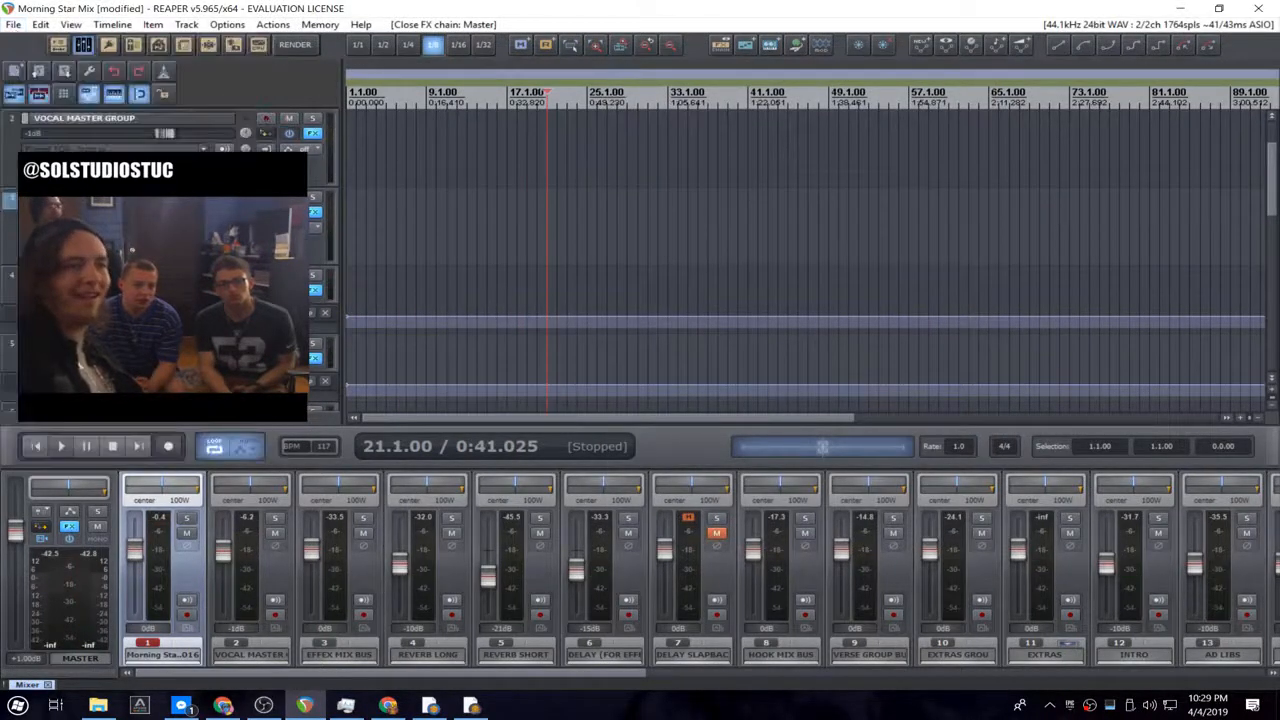
pyautogui.click(14, 24)
pyautogui.click(62, 200)
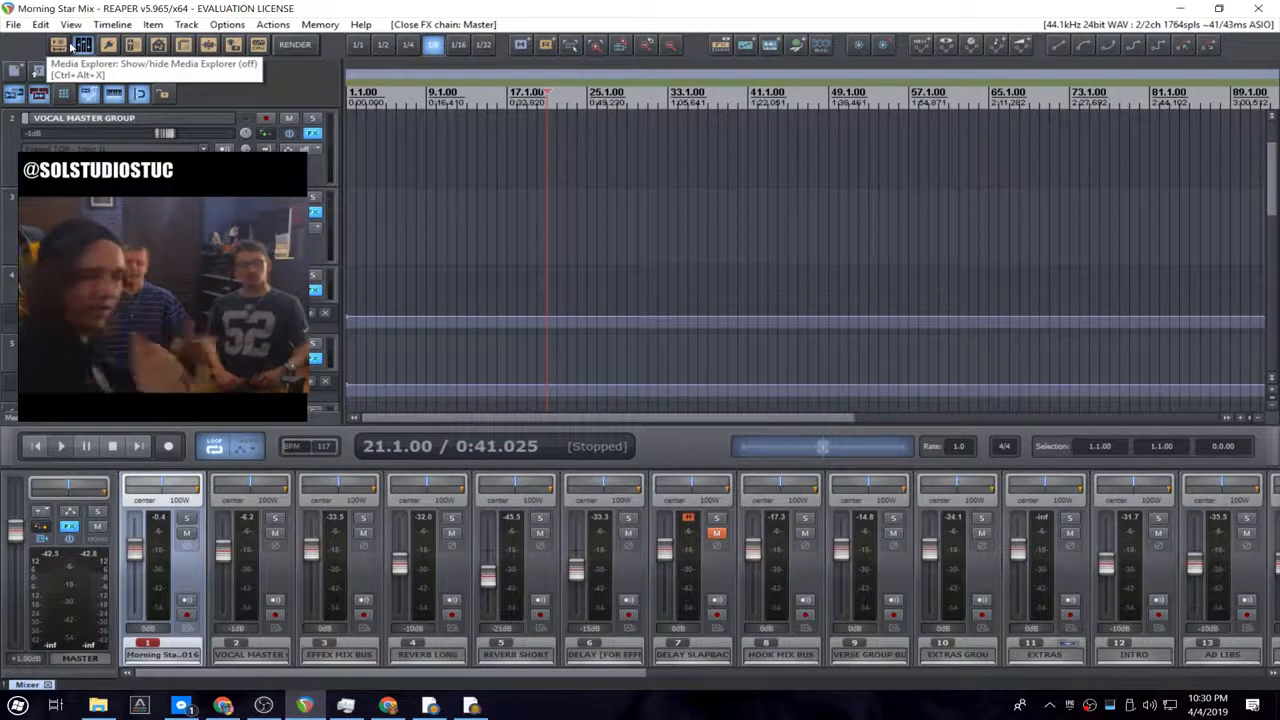
pyautogui.click(12, 25)
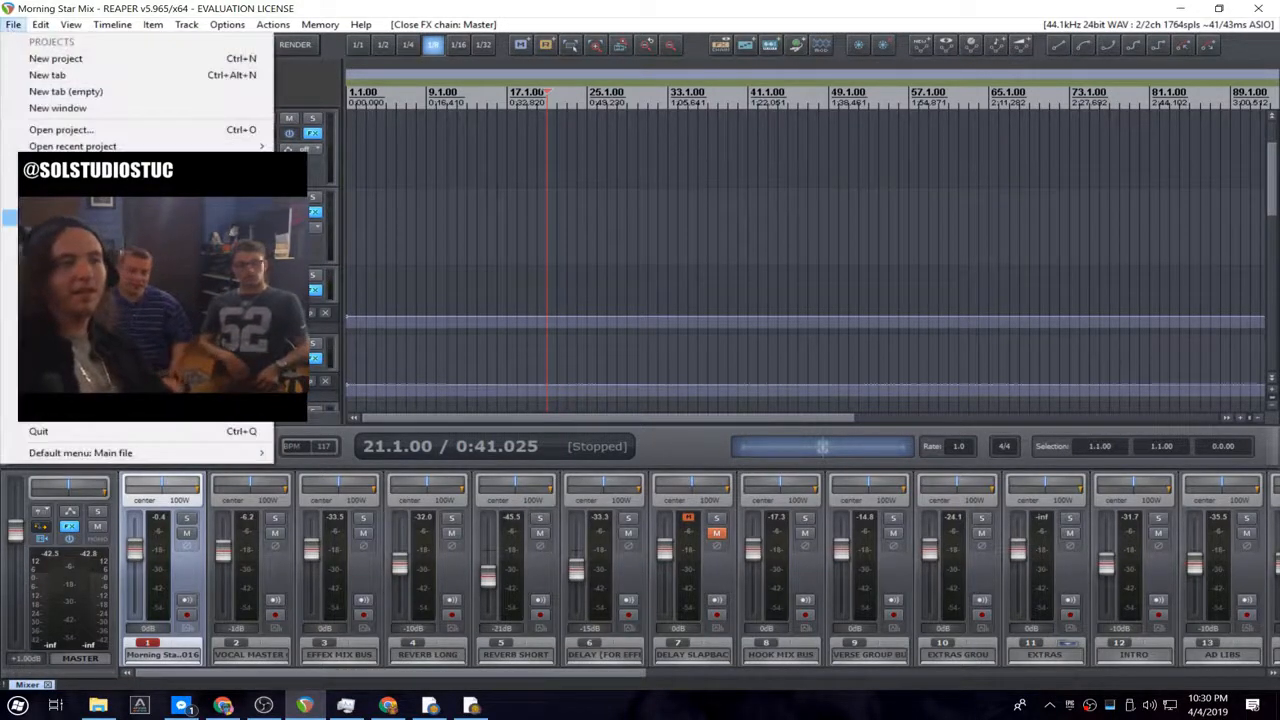
pyautogui.click(130, 217)
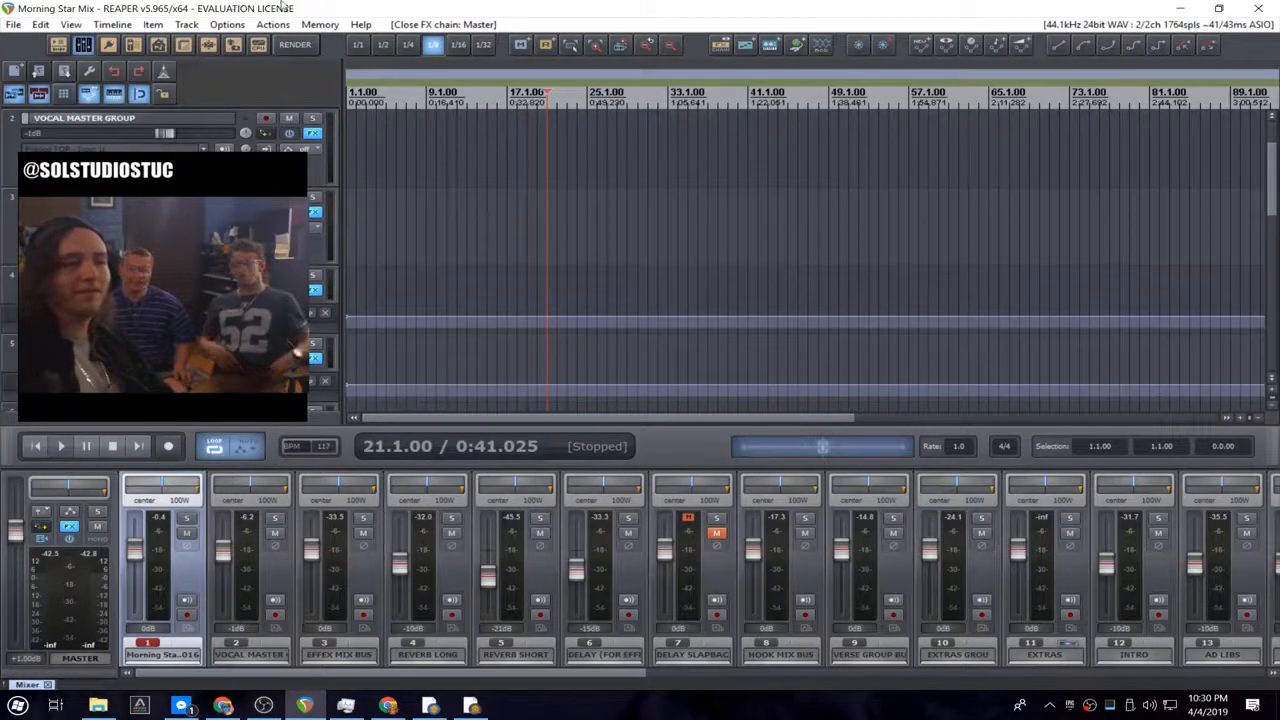